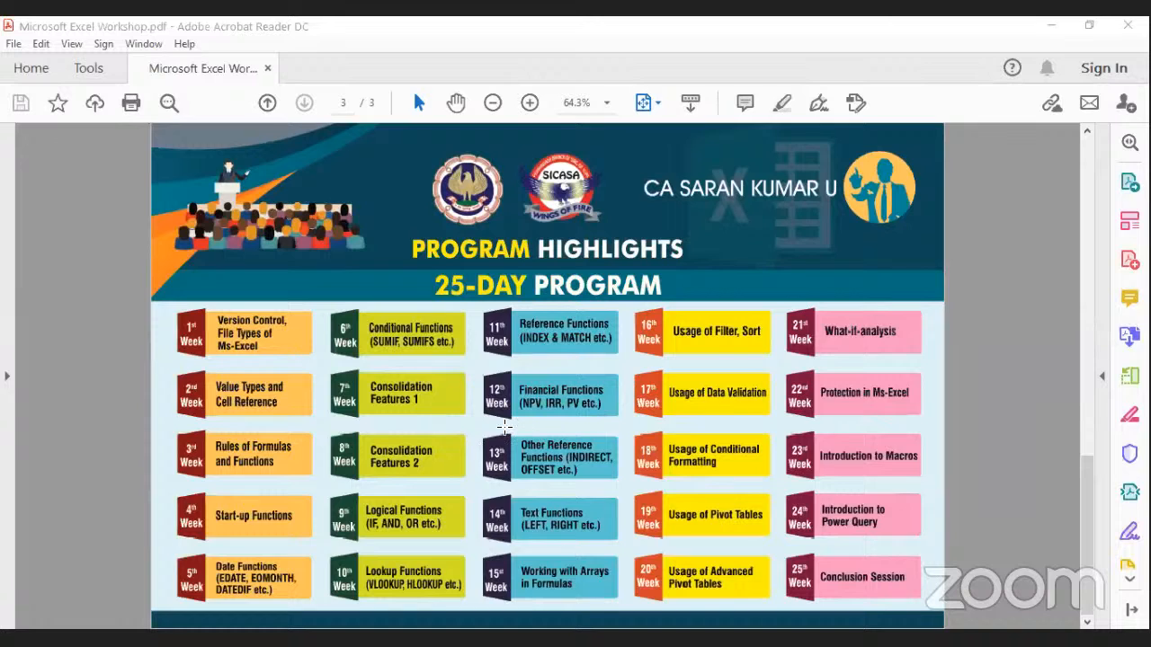
Mark out the week 11, 12 and 13 function tiles in the PDF schedule.
drag(468, 429, 621, 483)
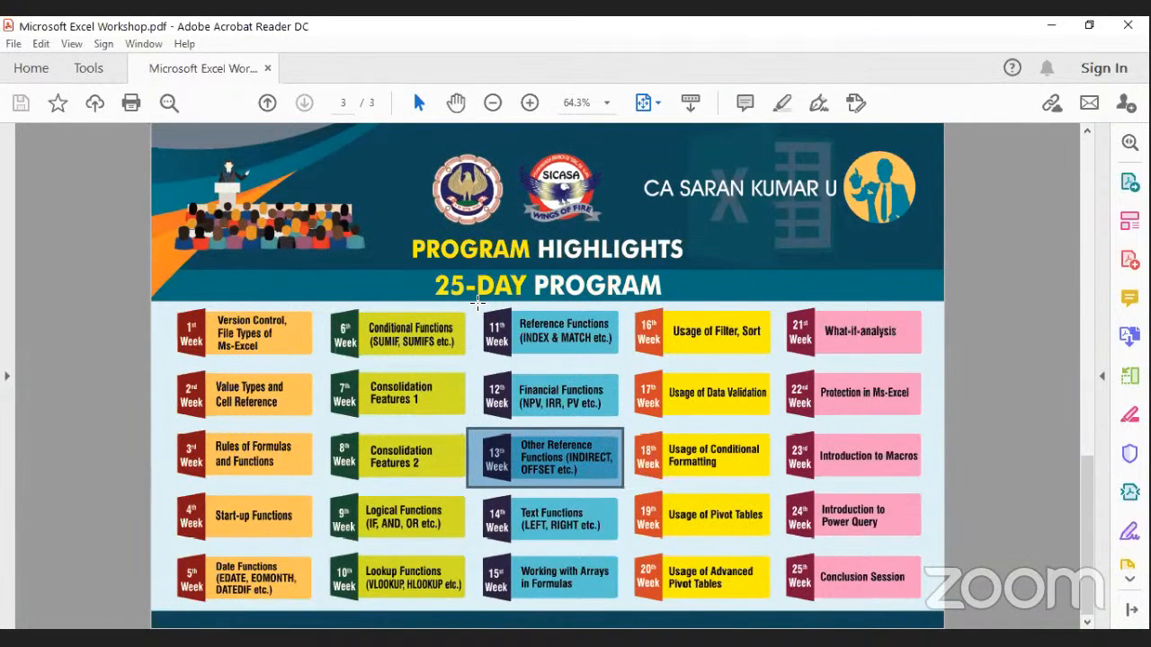
drag(480, 304, 625, 361)
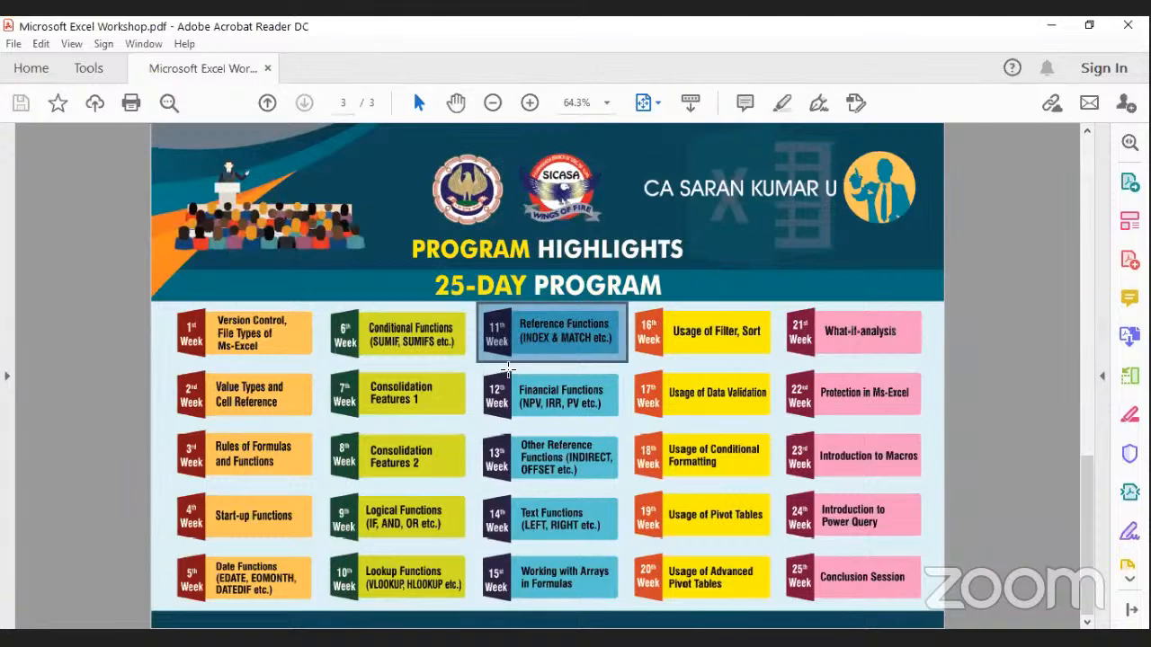
drag(475, 367, 622, 423)
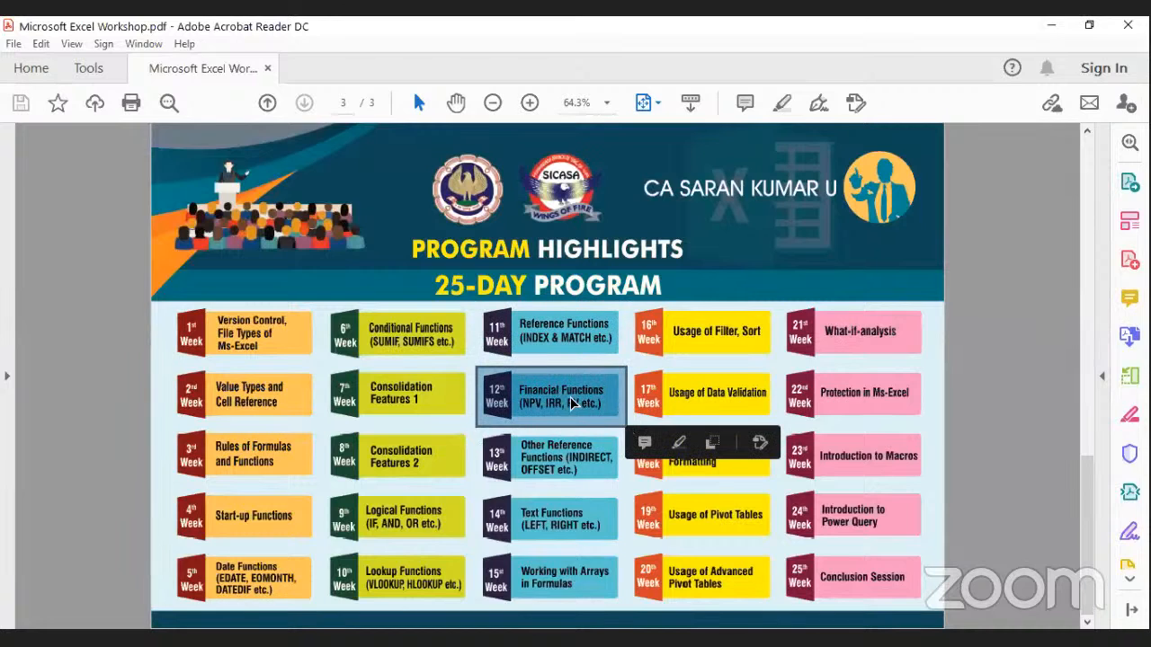
drag(476, 432, 628, 488)
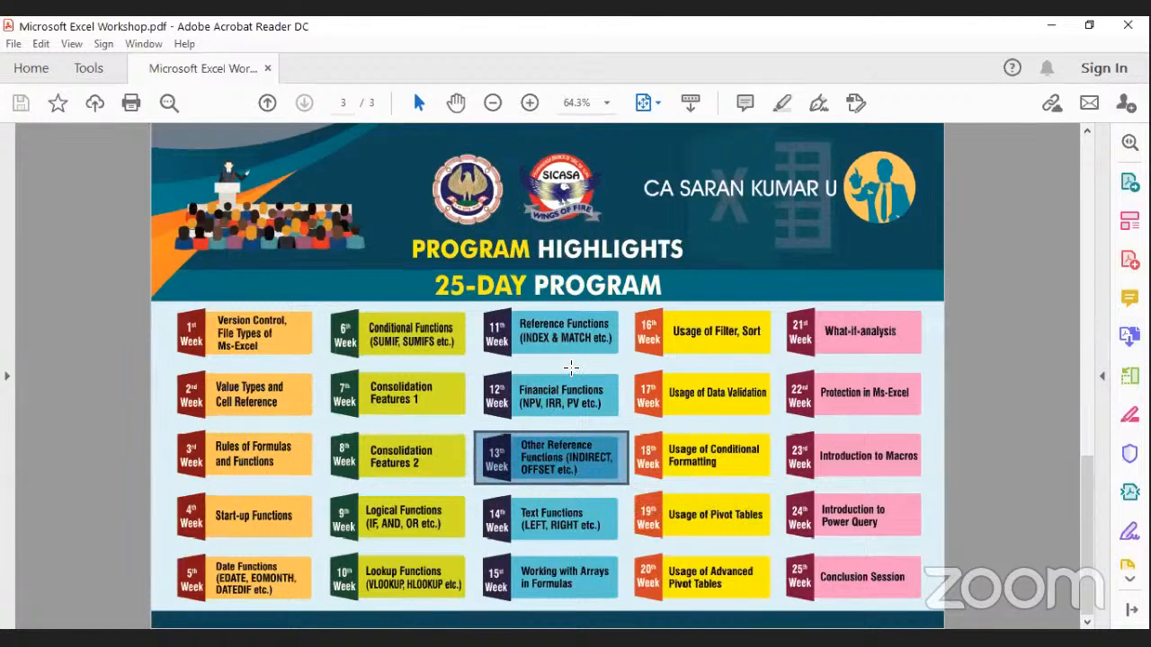
click(570, 367)
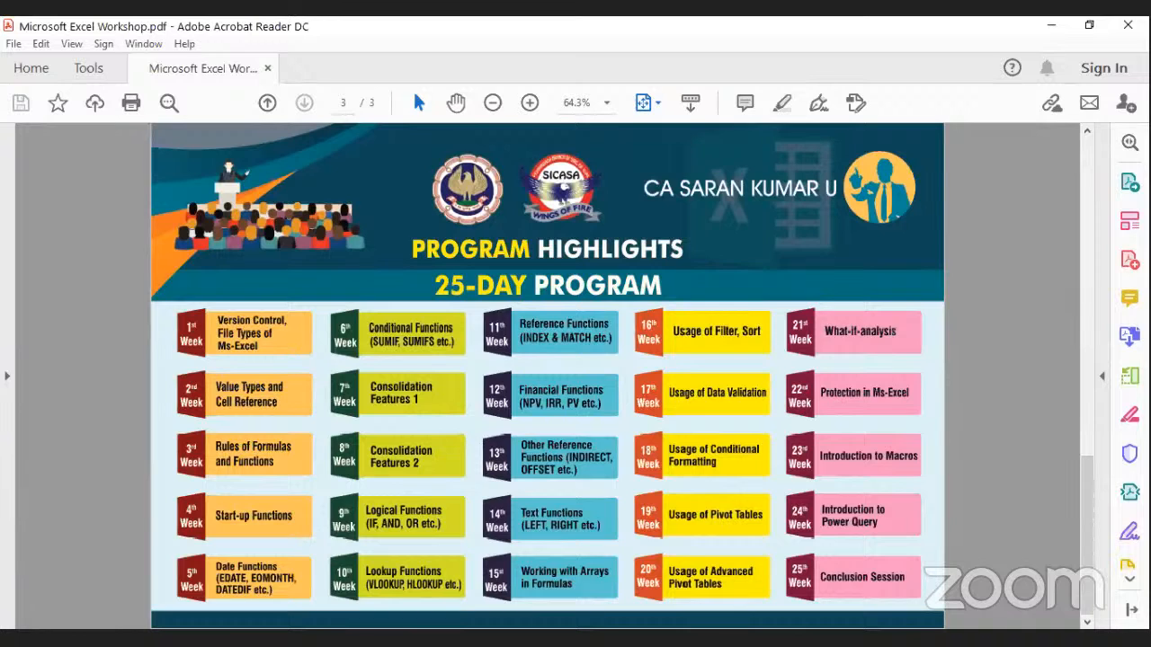
key(alt+Tab)
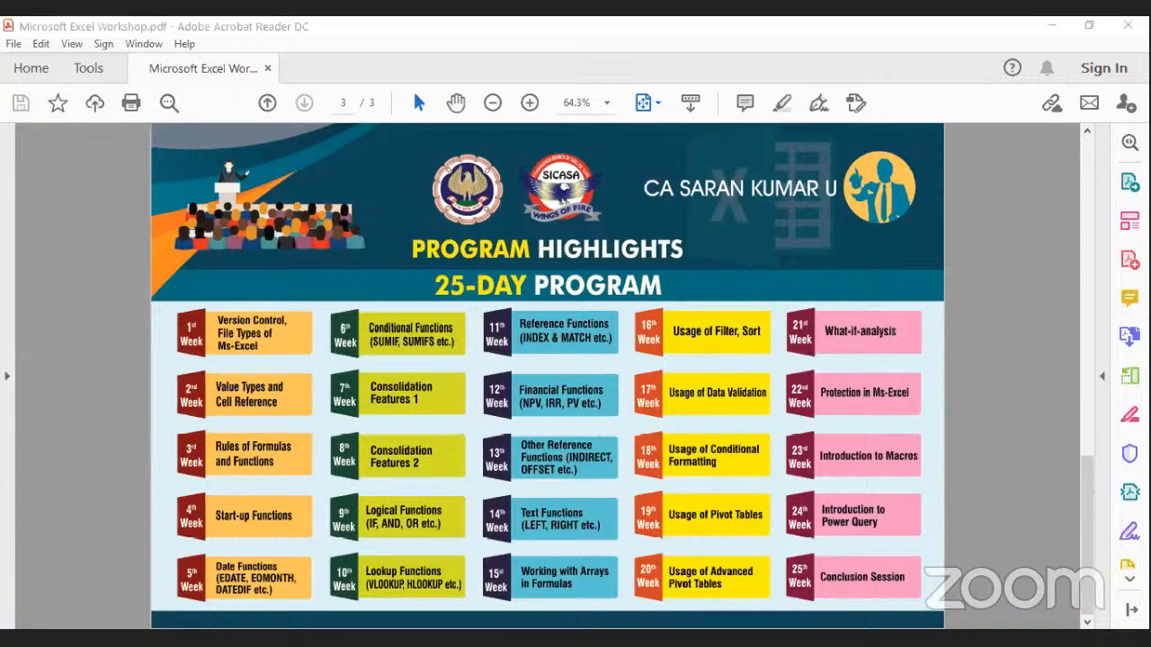
click(506, 519)
Enter the respondent's full name in the Week 12 form's Name field.
key(alt+Tab)
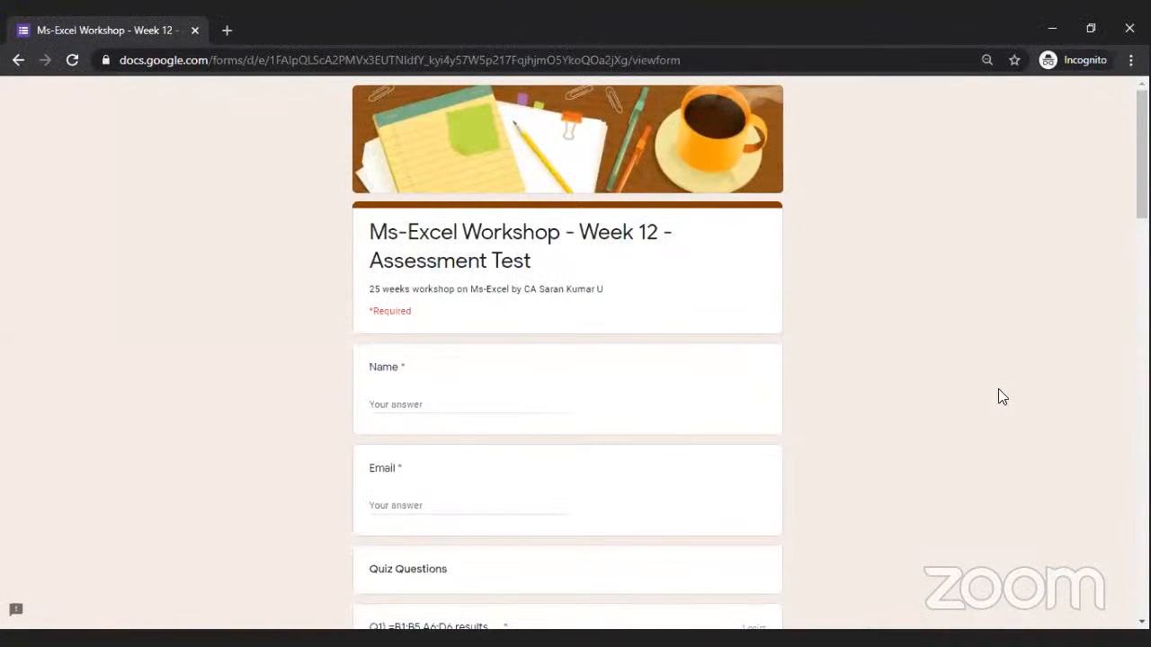
scroll(617, 311, down, 1)
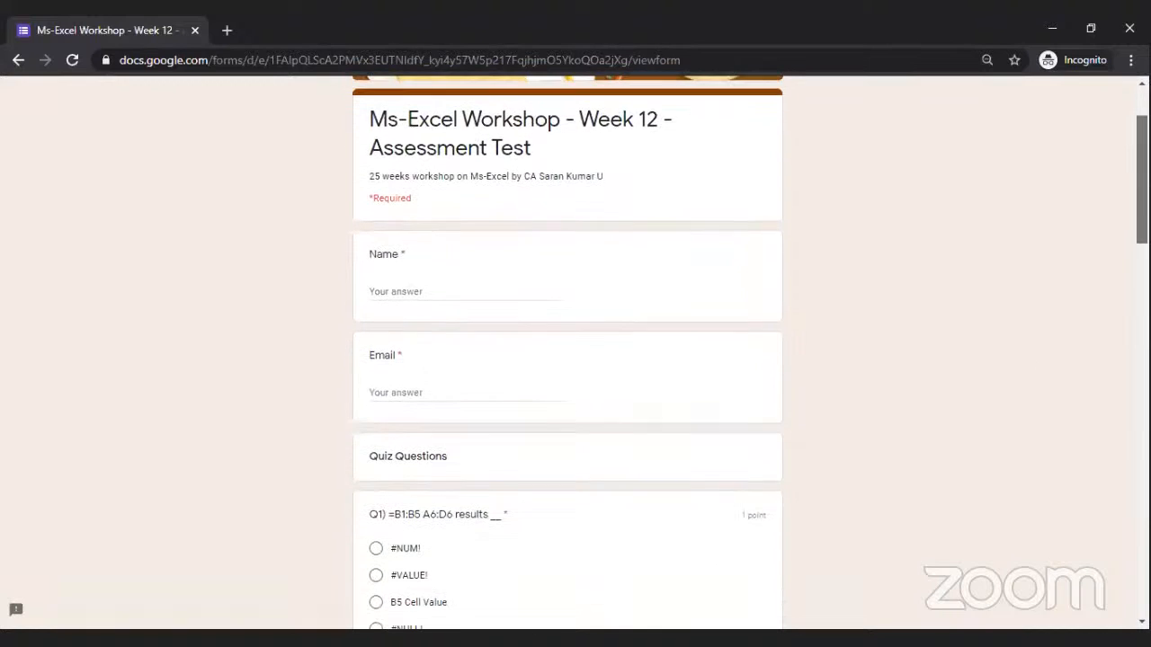
click(558, 283)
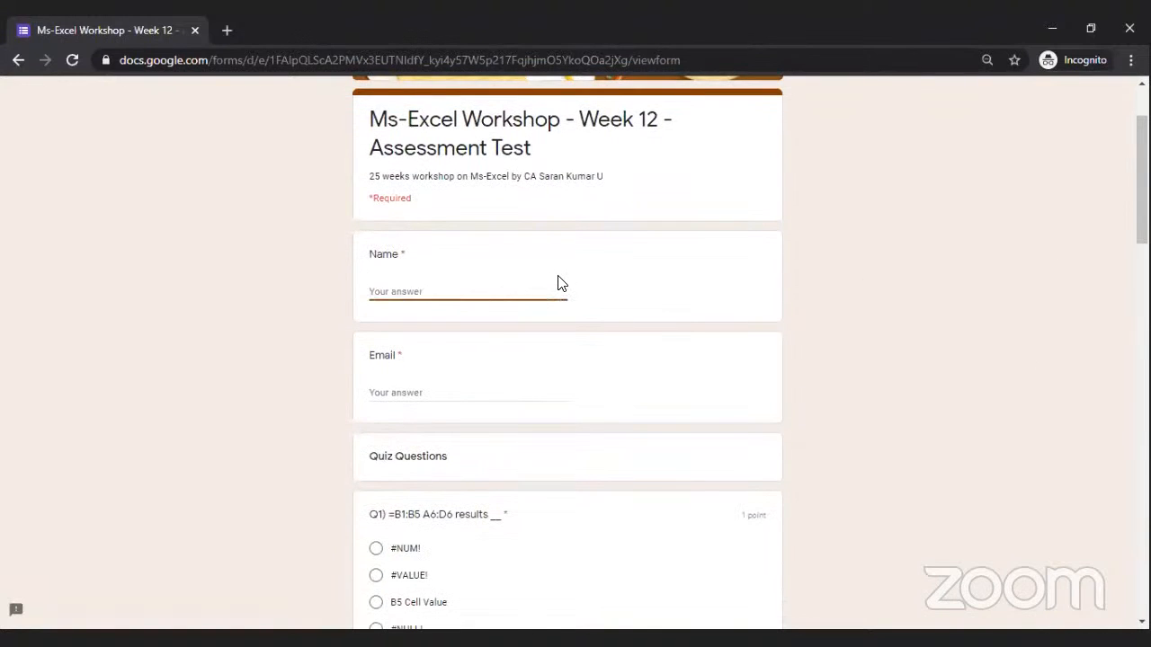
key(BackSpace)
Fill in the respondent's e-mail address in the Email field.
key(Tab)
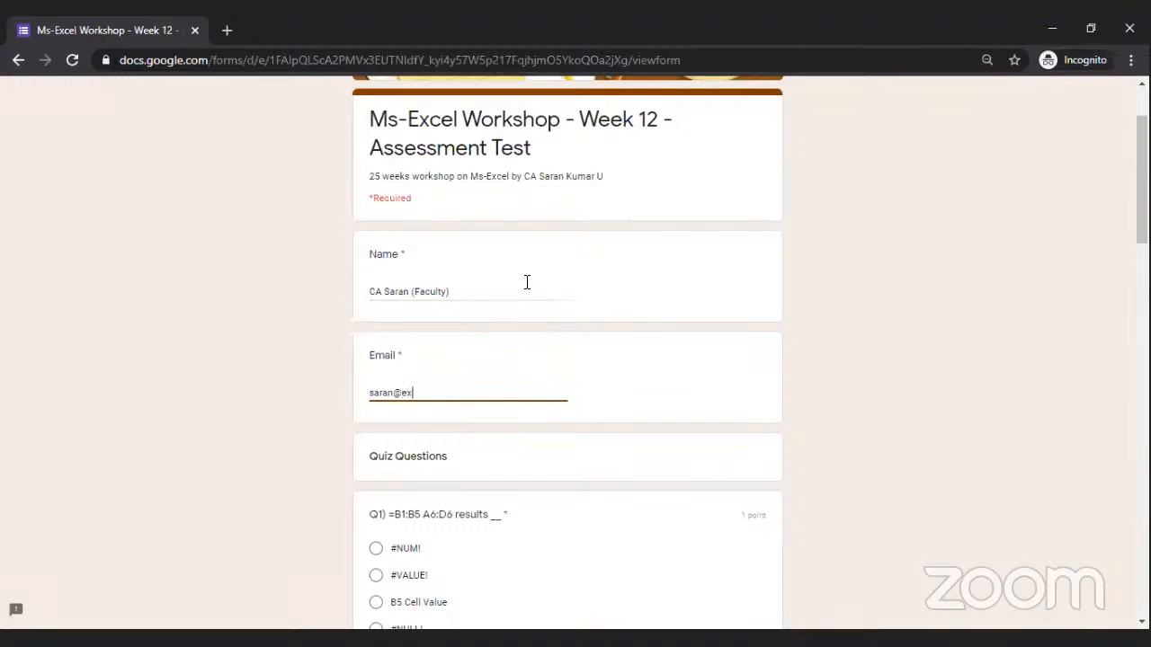
key(Tab)
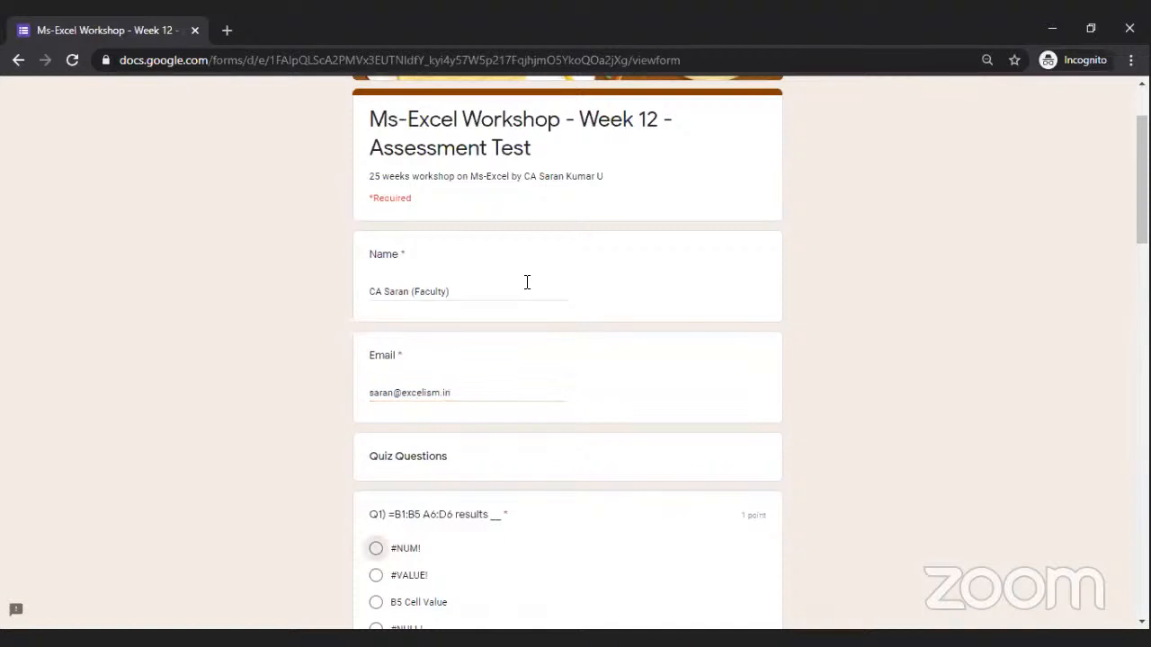
scroll(567, 360, down, 3)
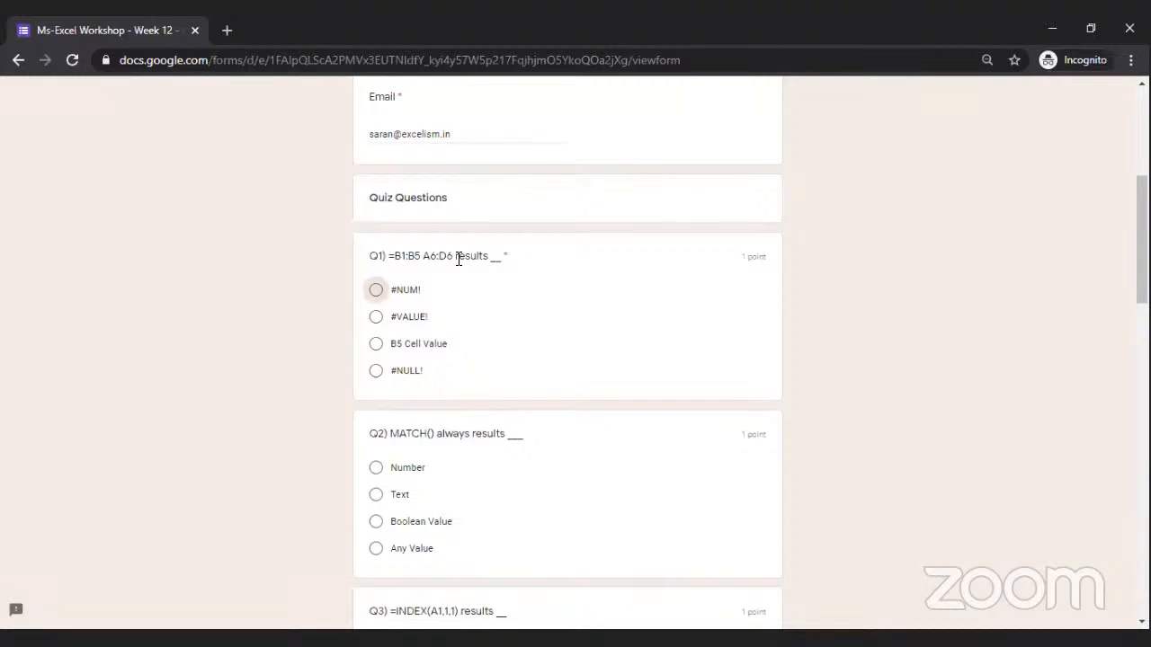
Answer Q1 about the =B1:B5 A6:D6 intersection with #NULL!
drag(393, 257, 455, 256)
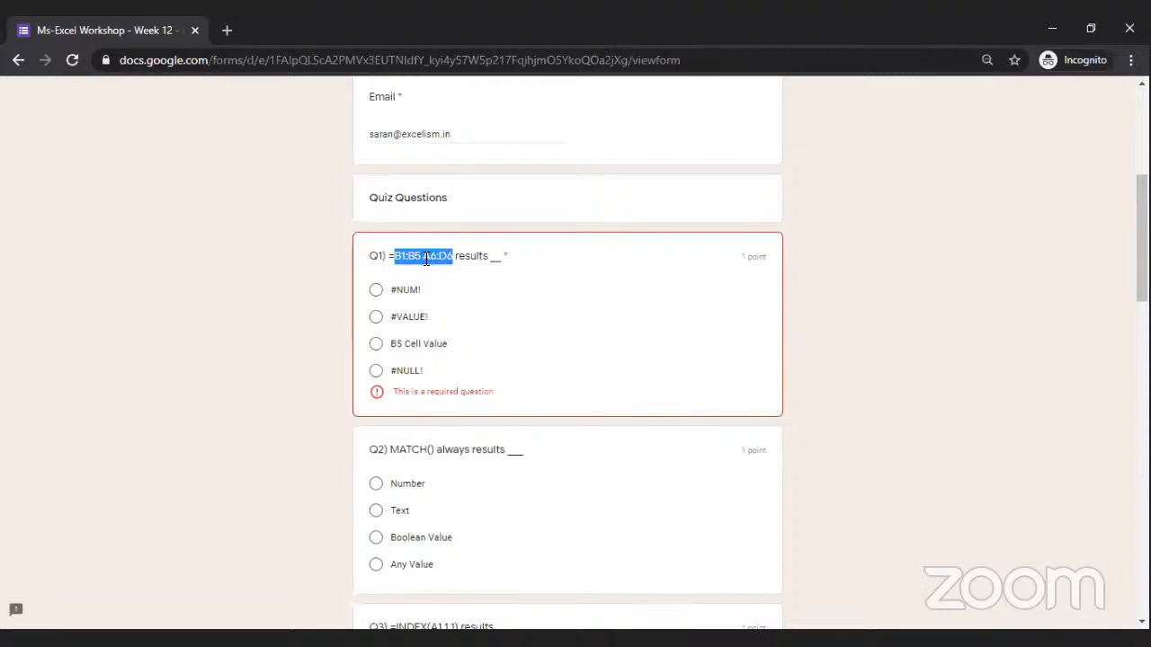
click(376, 371)
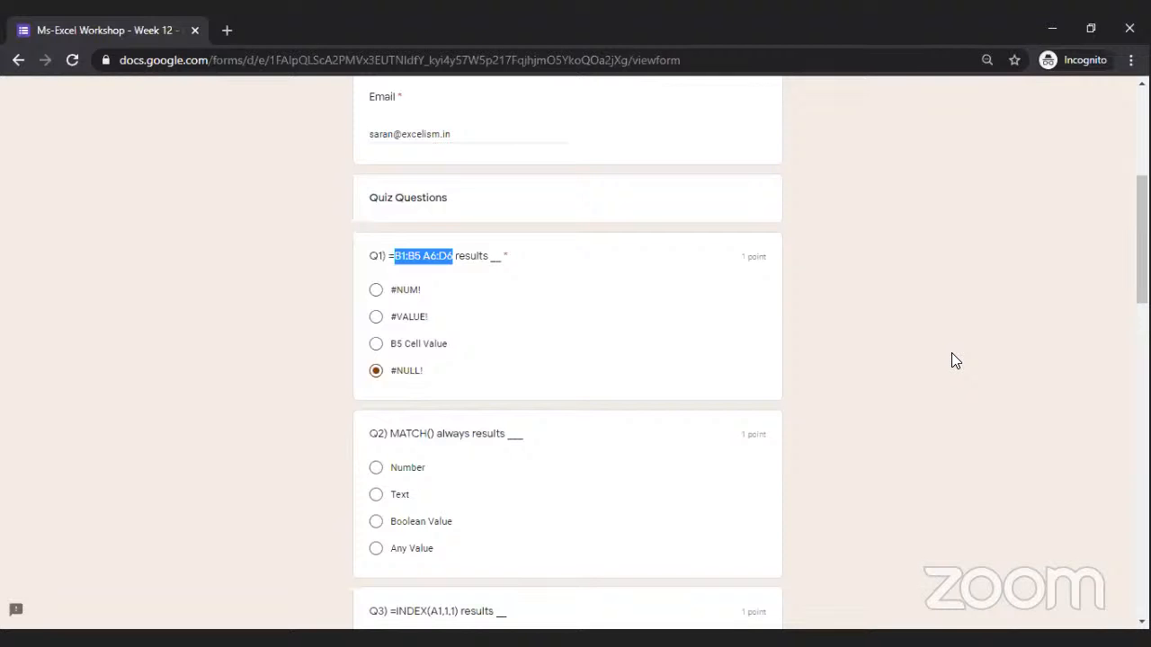
scroll(951, 354, down, 3)
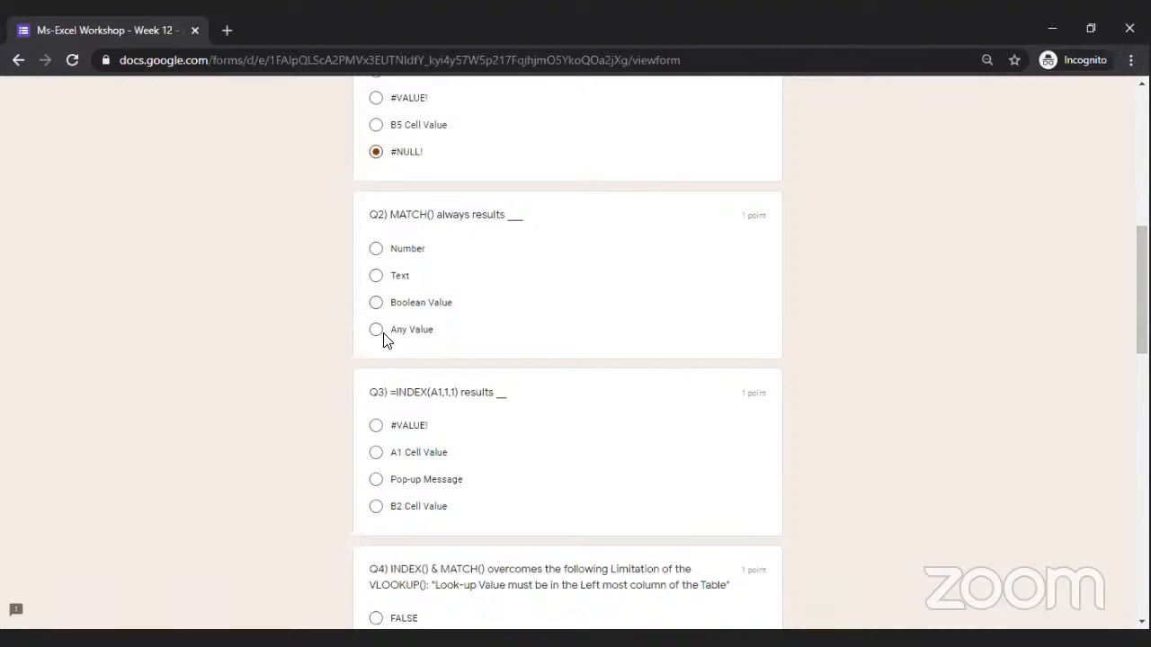
Choose Number for Q2 and A1 Cell Value for Q3.
click(376, 249)
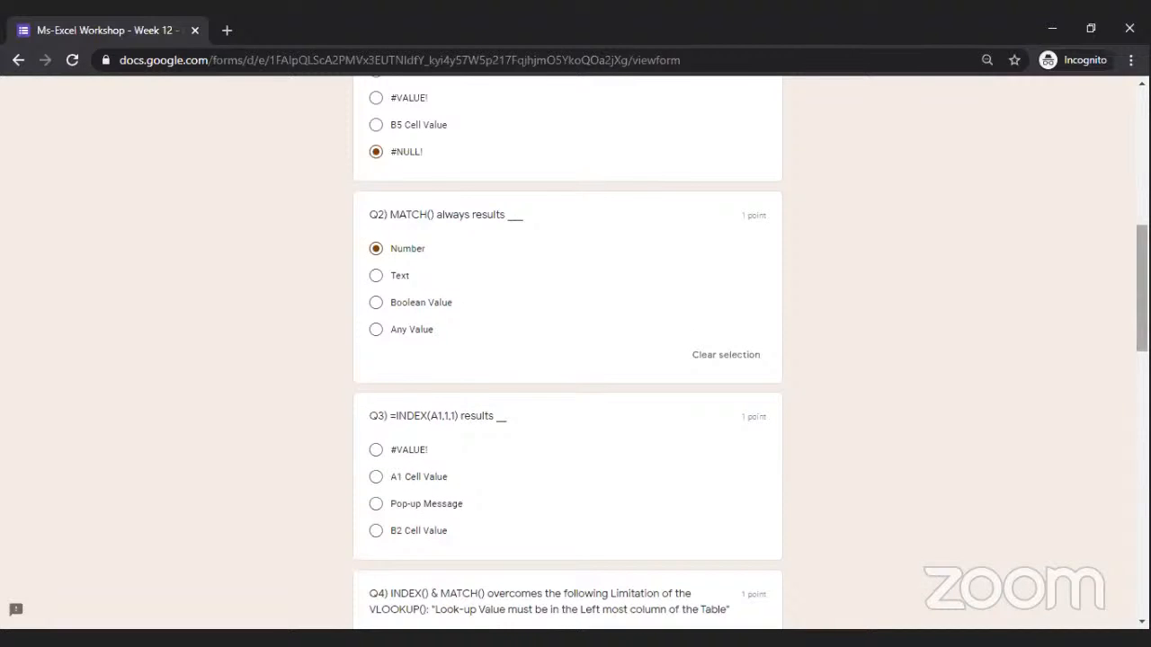
scroll(567, 351, down, 5)
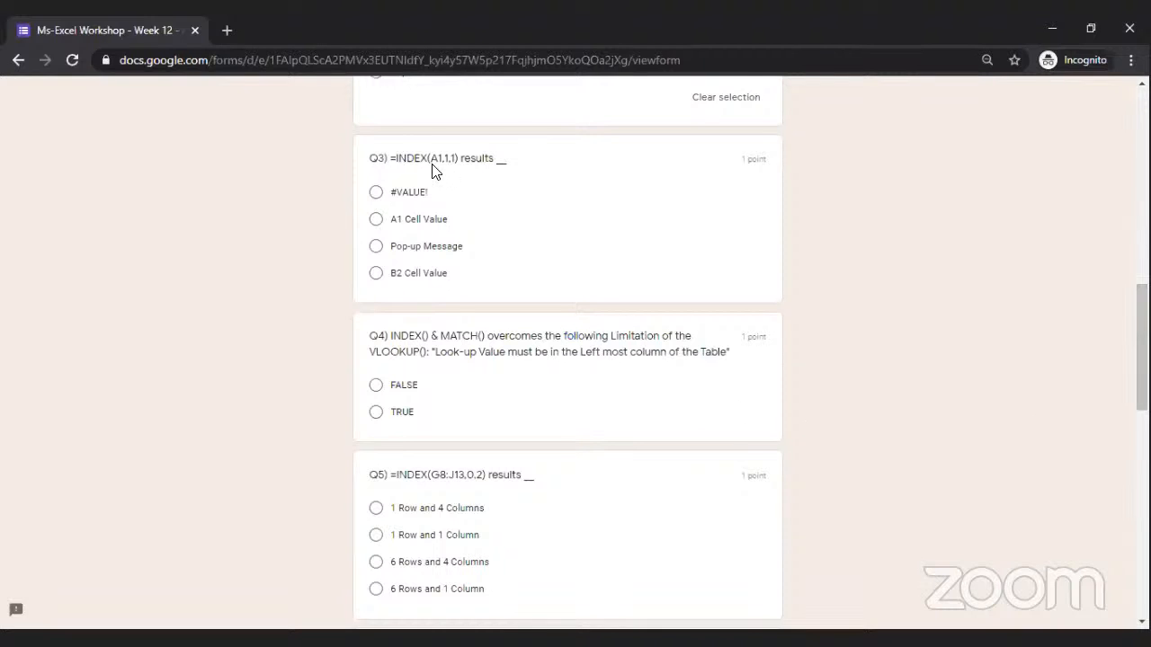
click(376, 220)
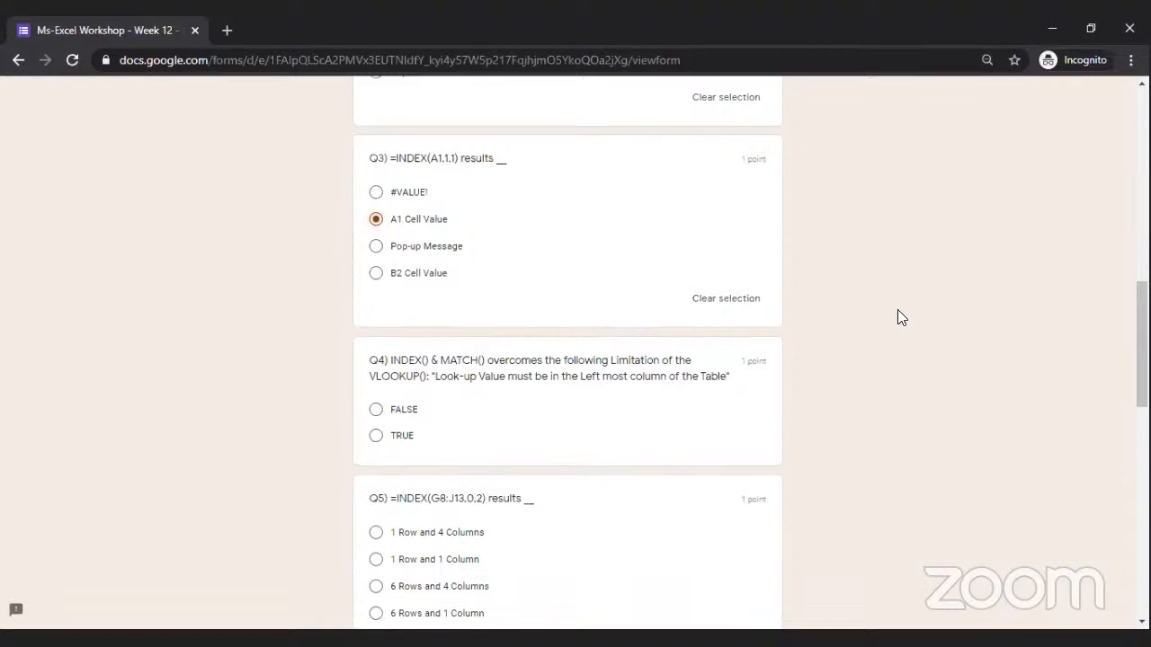
scroll(568, 359, down, 2)
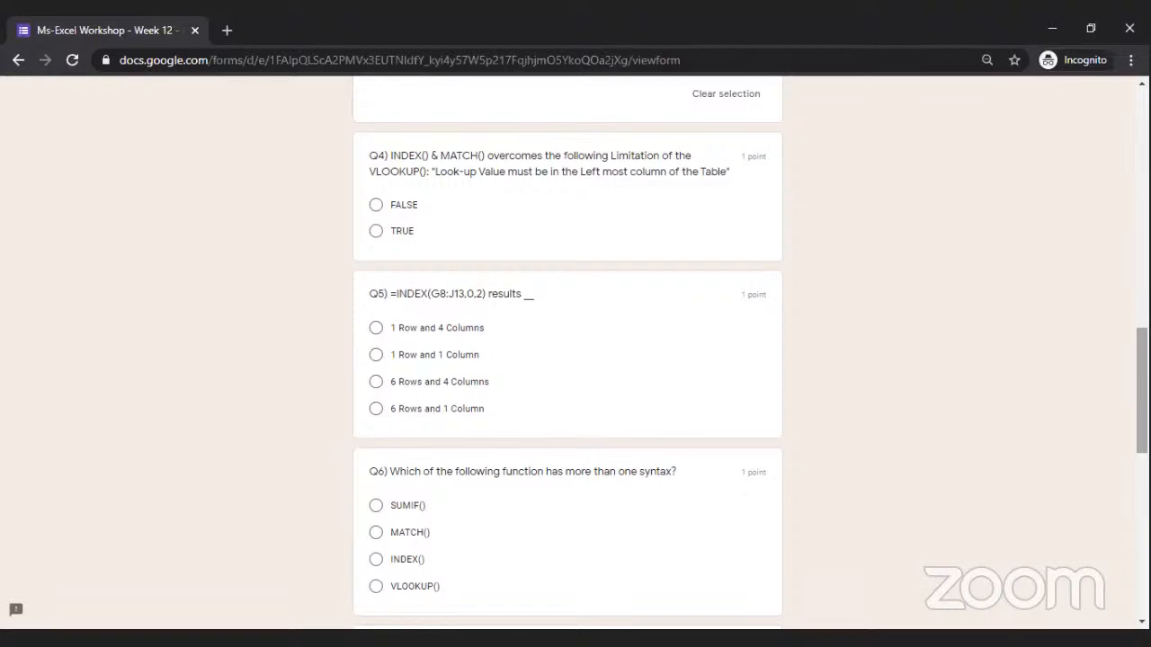
Answer Q4 with TRUE and bring Q5 =INDEX(G8:J13,0,2) into view.
click(376, 231)
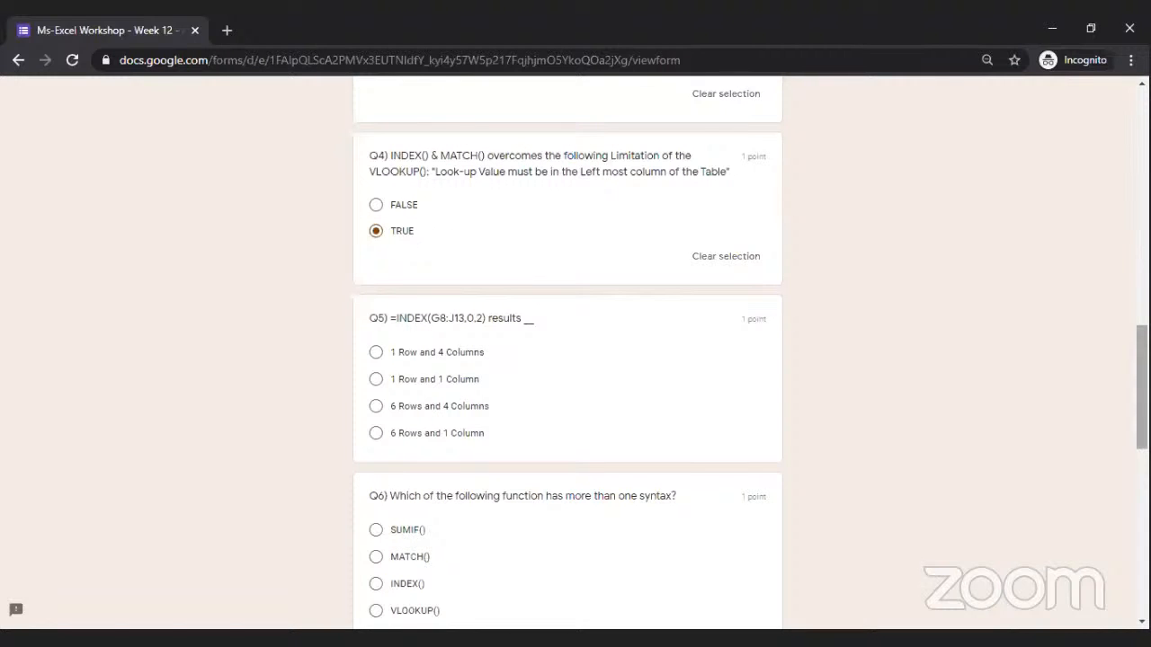
scroll(575, 360, down, 2)
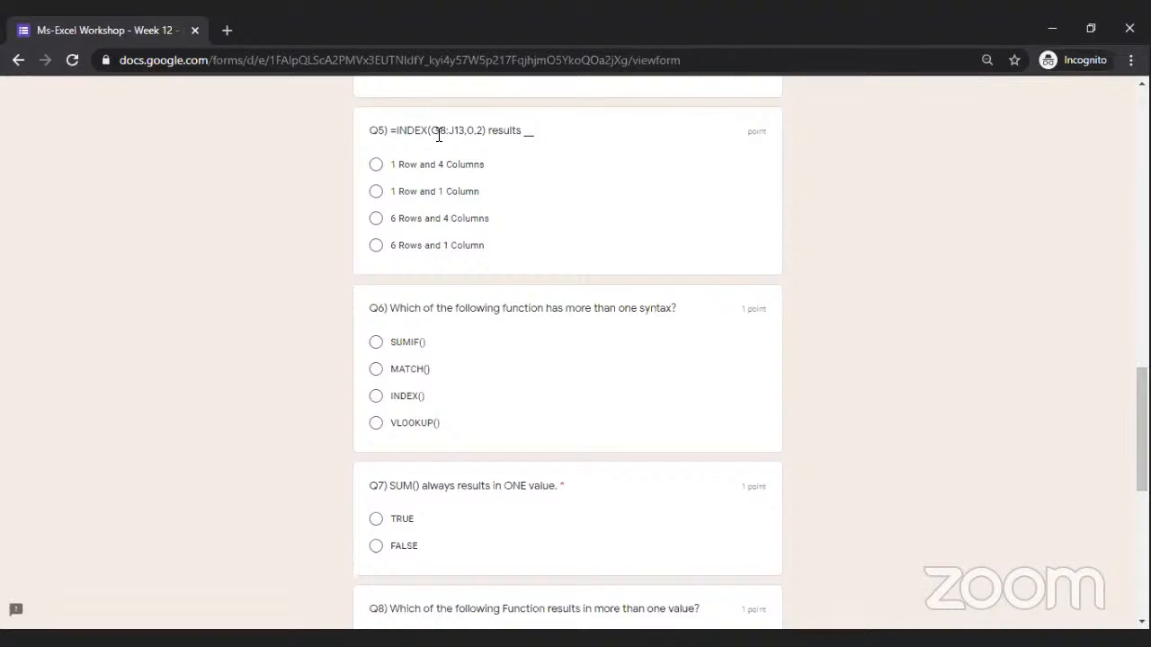
Pick '6 Rows and 1 Column' as the result of =INDEX(G8:J13,0,2) in Q5.
drag(431, 131, 467, 131)
drag(390, 219, 426, 233)
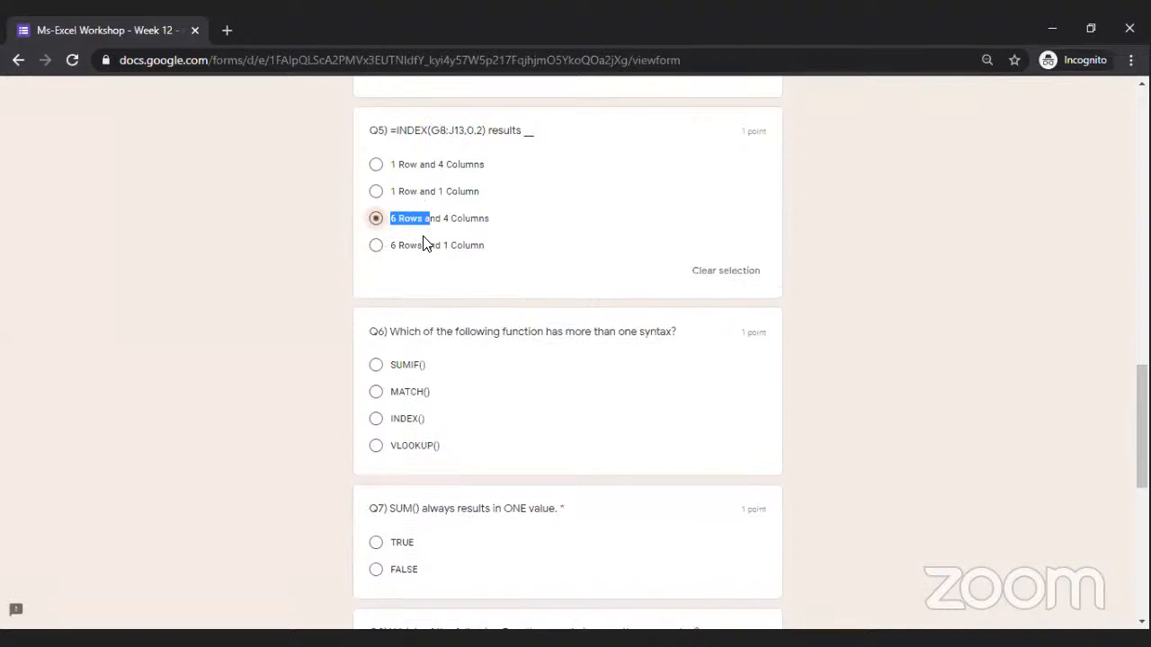
click(376, 249)
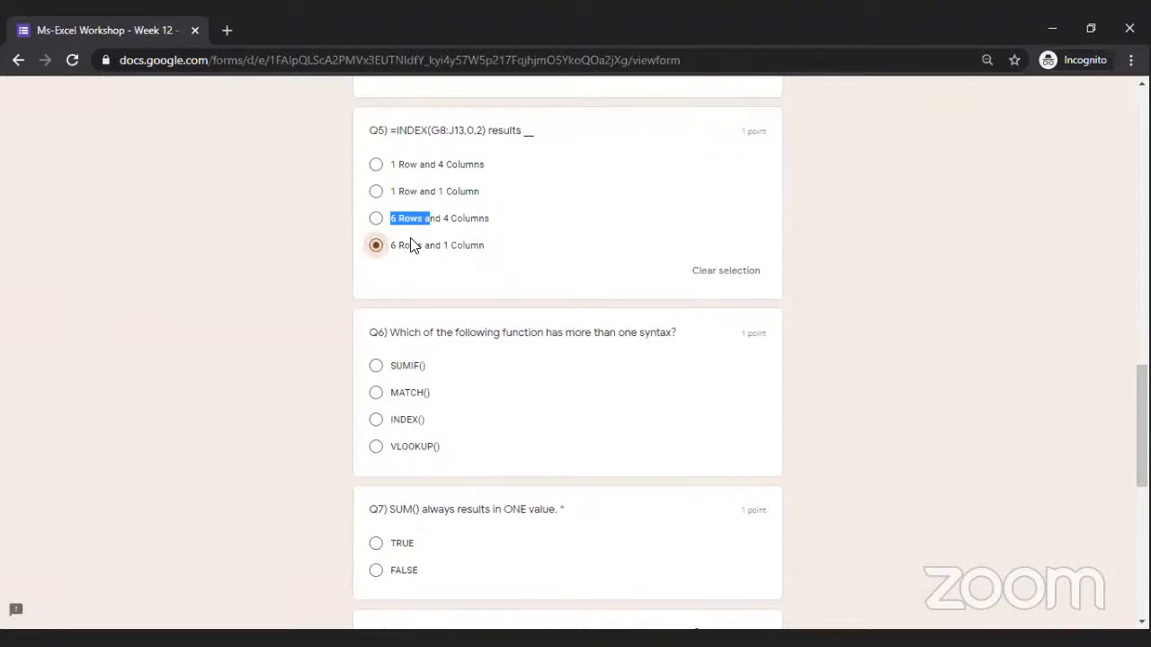
double_click(478, 131)
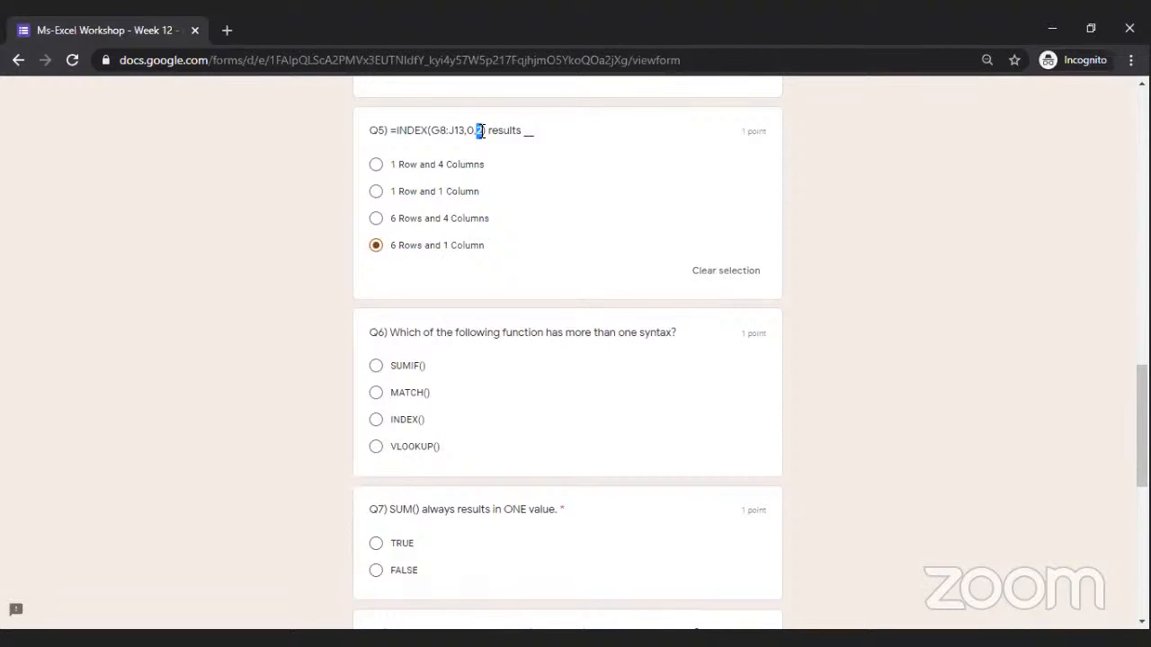
drag(466, 131, 477, 131)
double_click(478, 131)
click(942, 251)
drag(1142, 423, 1142, 455)
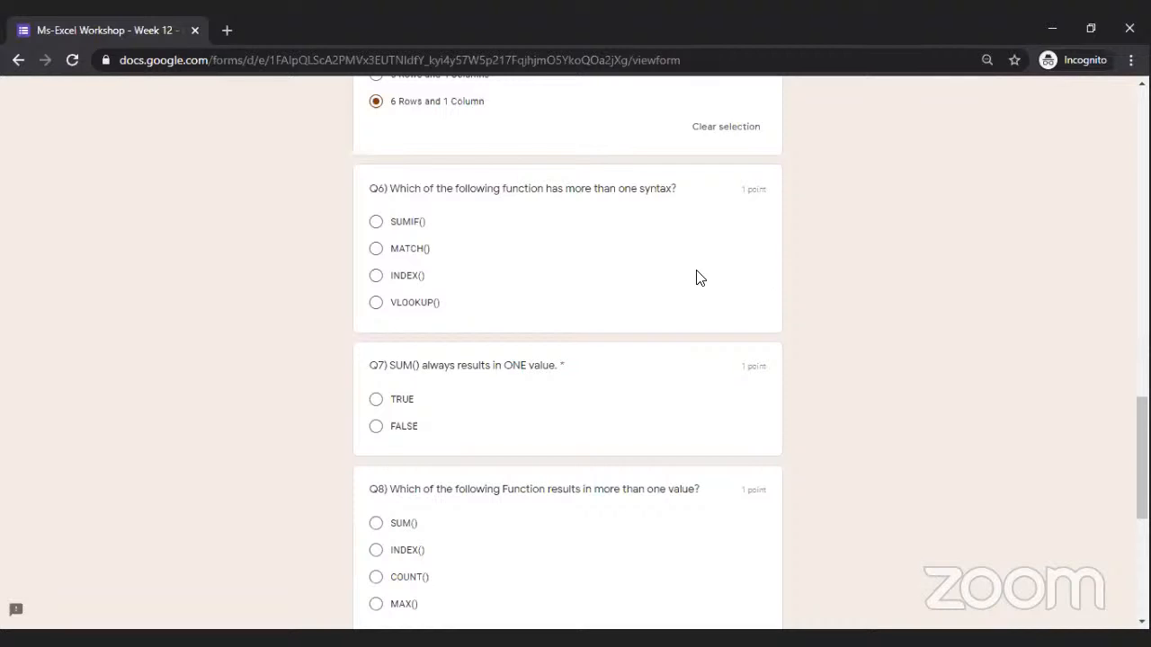
Answer Q6 with INDEX(), Q7 with TRUE, Q8 with INDEX() and Q9 with TRUE.
click(373, 279)
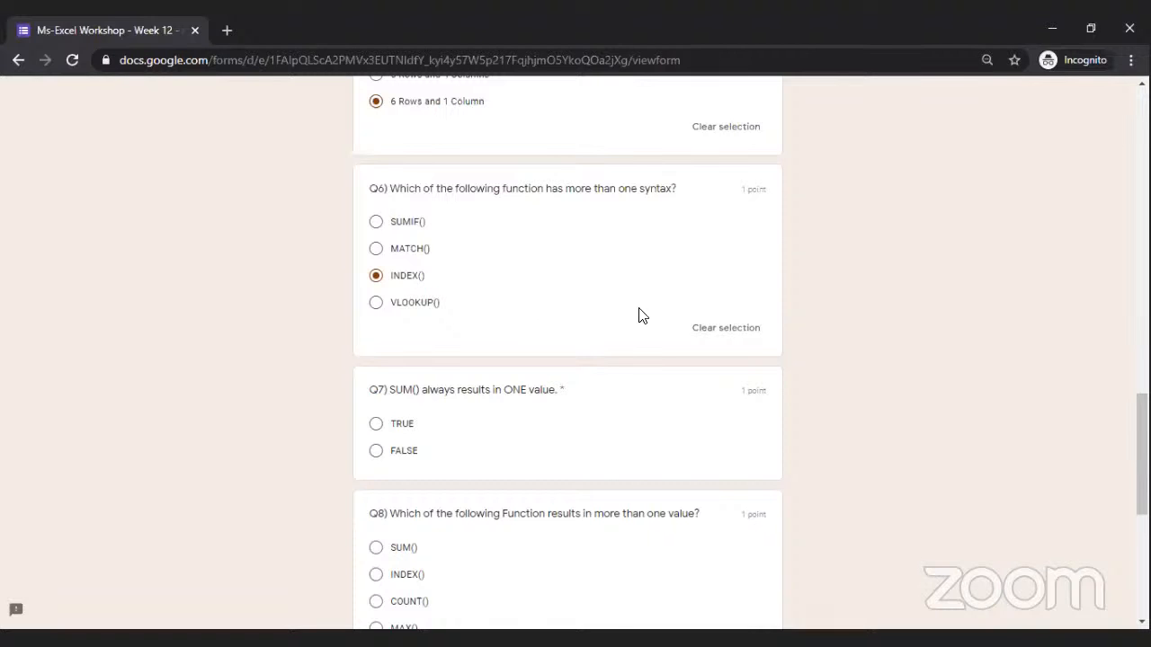
scroll(567, 360, down, 3)
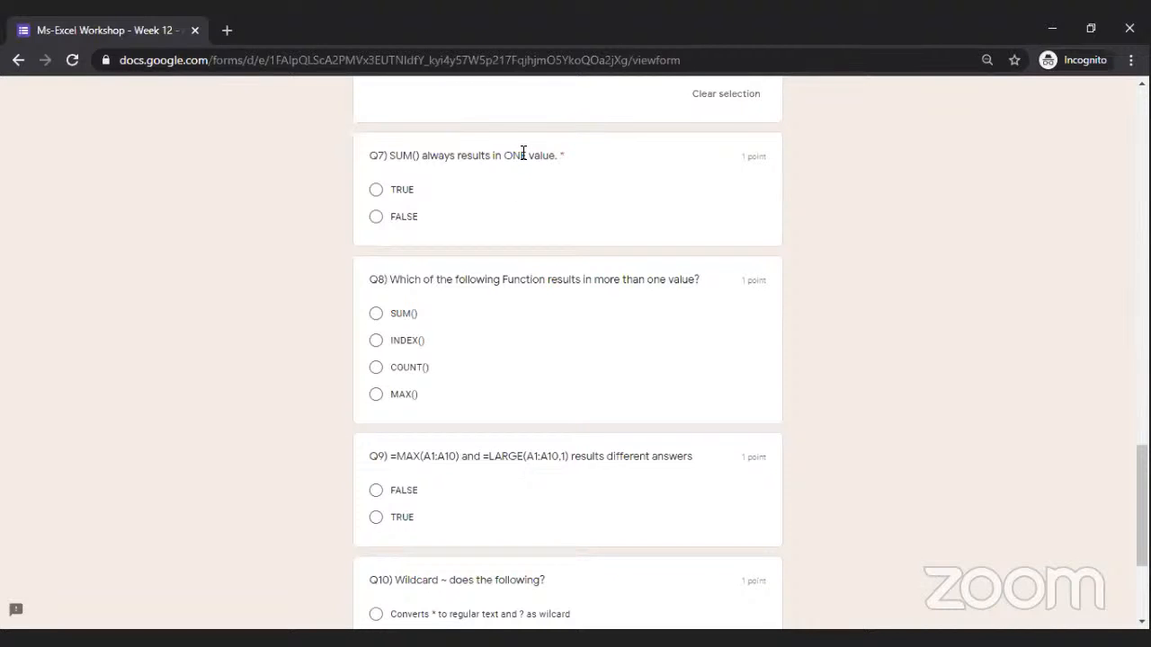
click(376, 192)
click(376, 340)
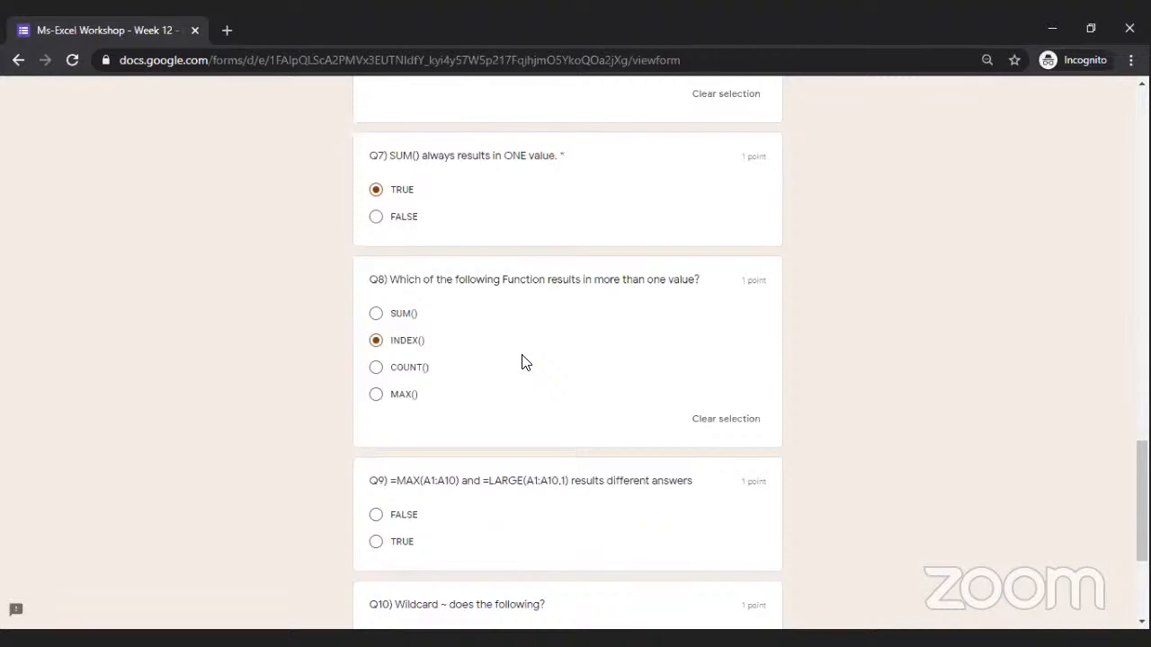
scroll(567, 360, down, 2)
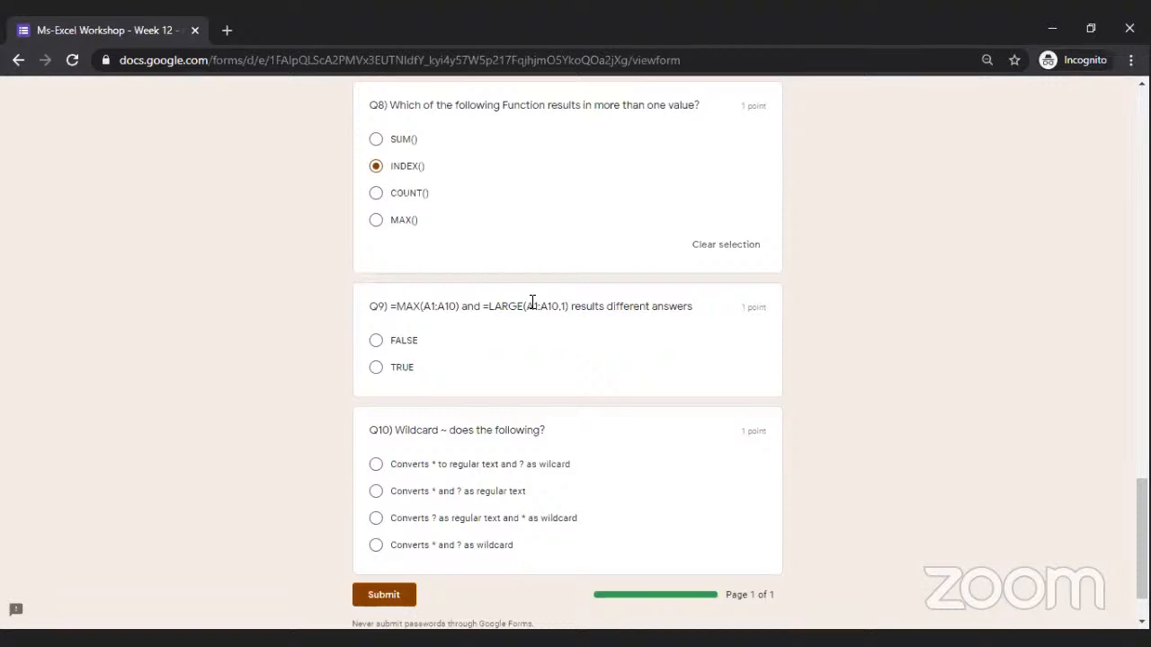
click(377, 370)
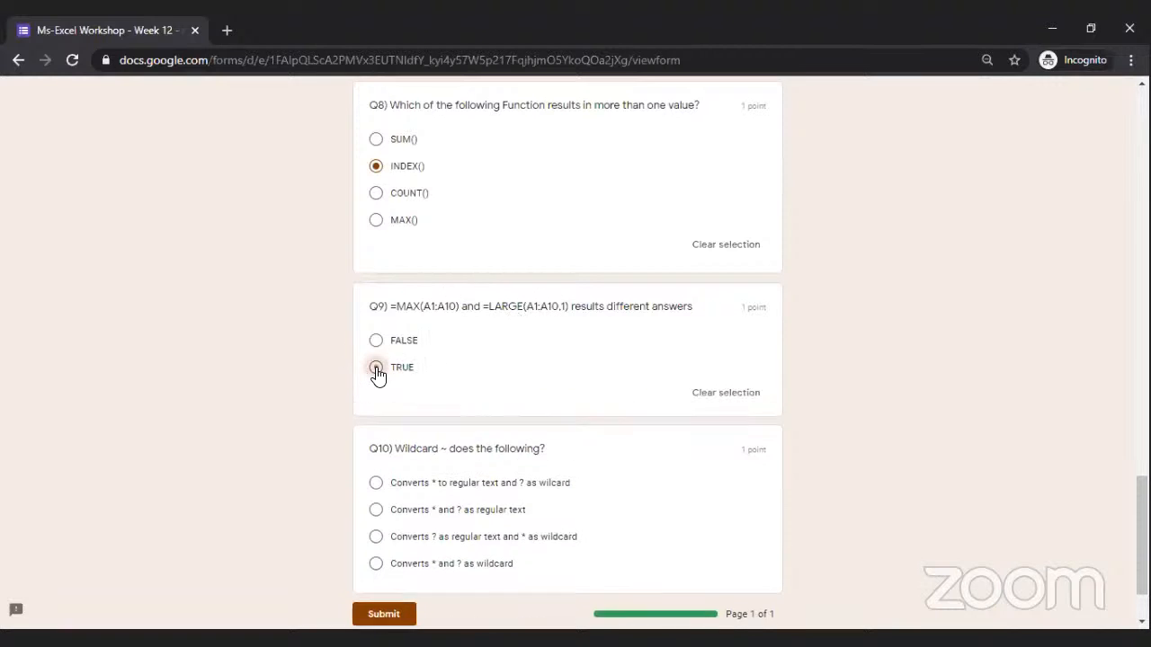
Answer Q10 with 'Converts * and ? as regular text', submit, and view the score.
scroll(766, 359, down, 2)
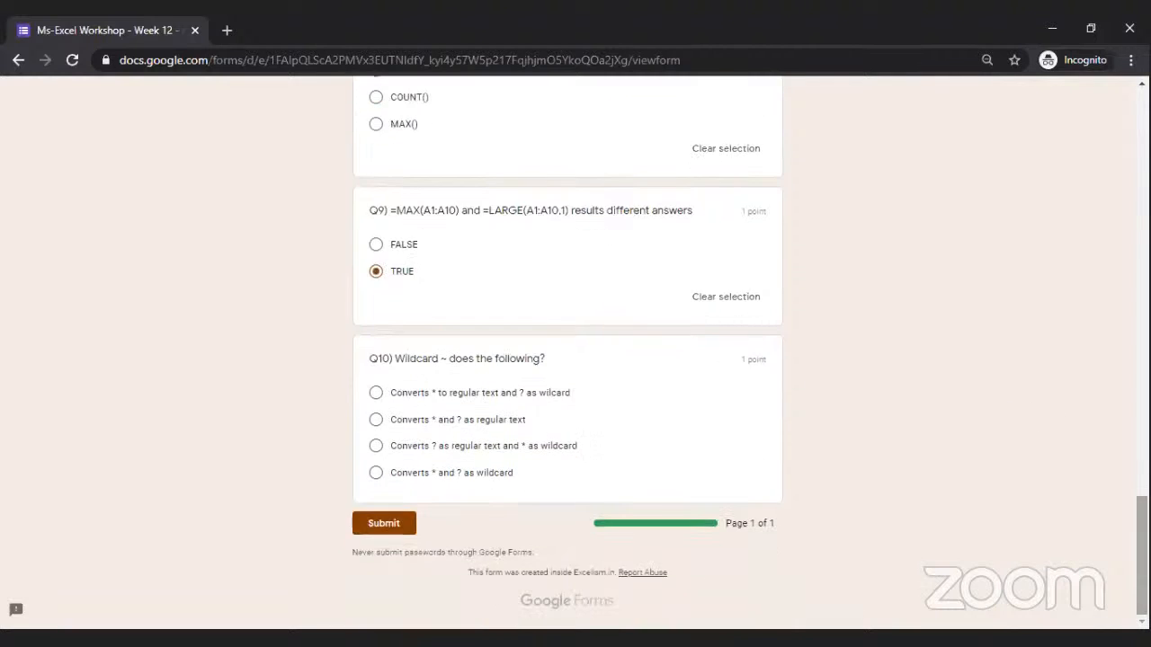
double_click(444, 358)
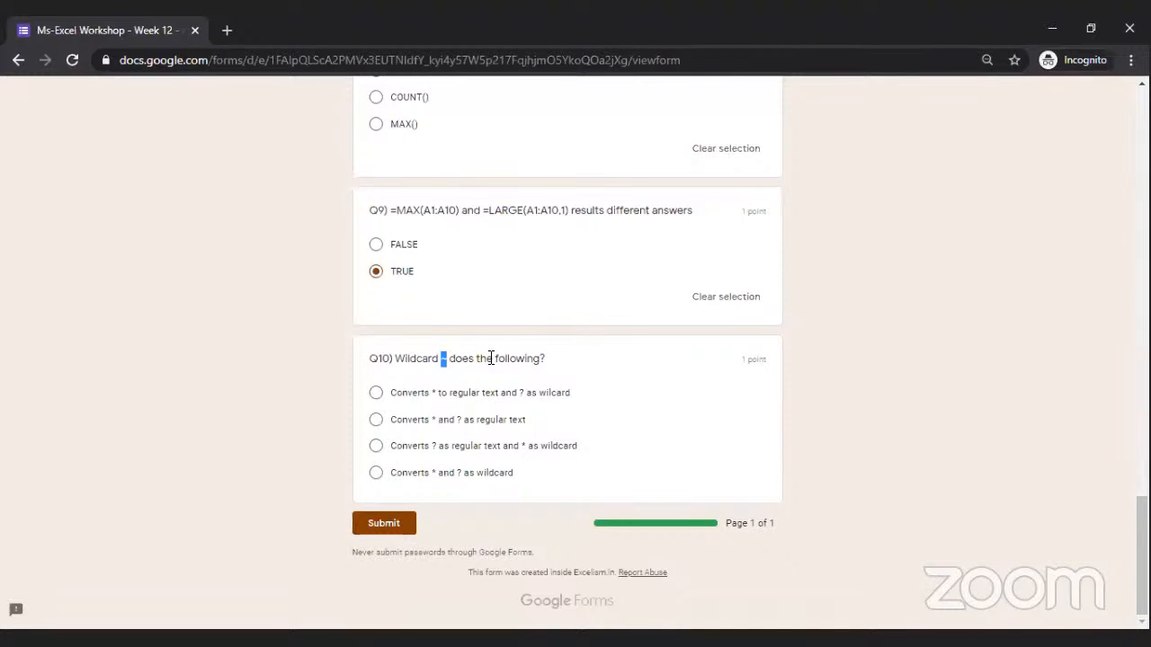
click(375, 425)
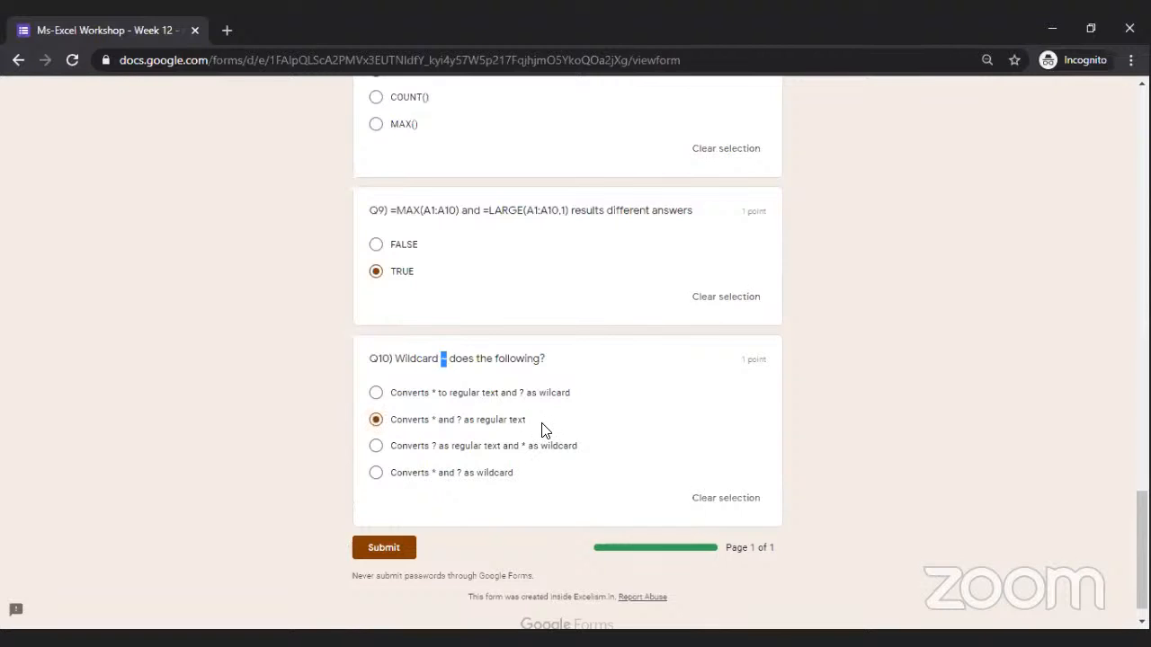
click(395, 544)
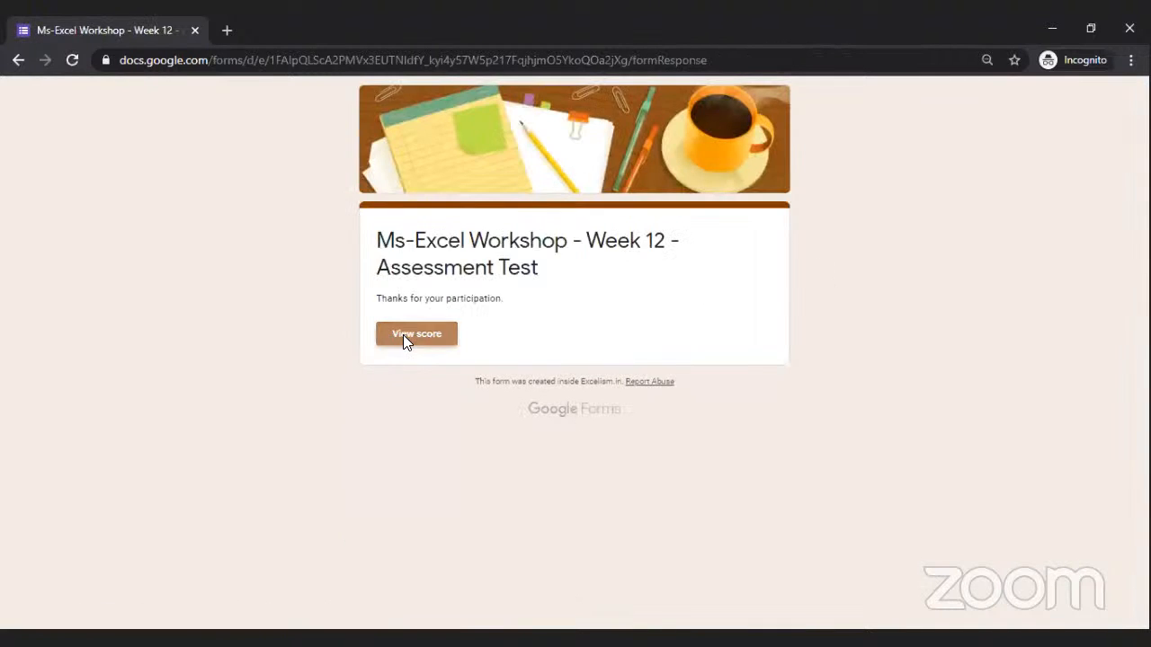
click(403, 337)
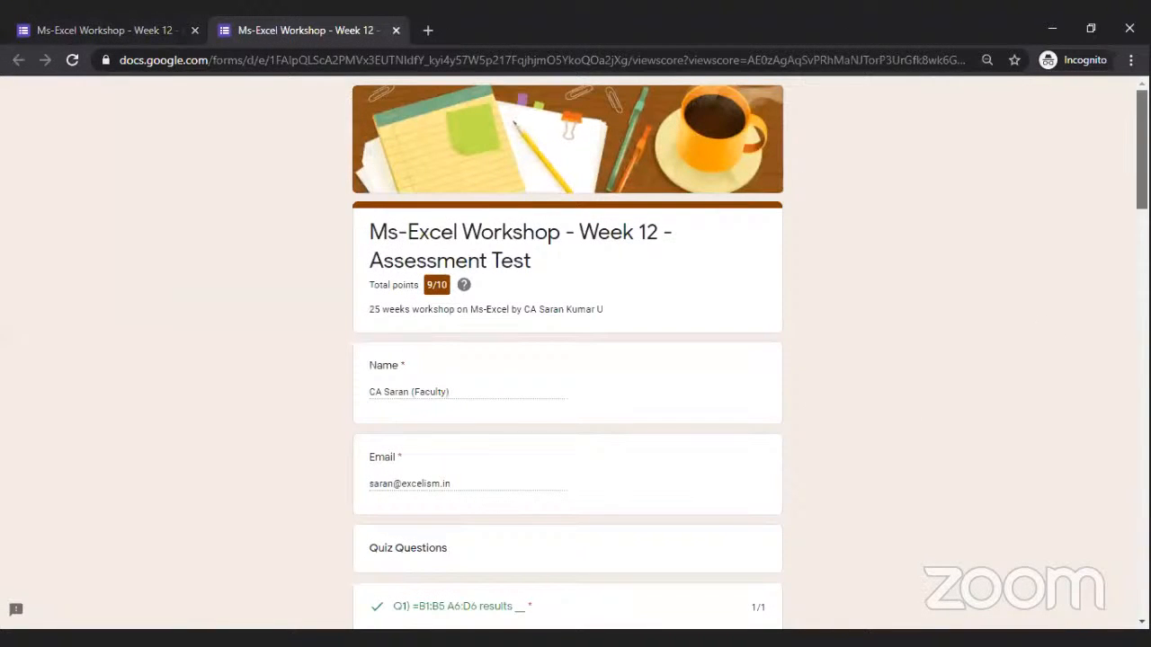
Review the 9/10 score breakdown, where only Q9 is wrong, then close the score tab.
scroll(575, 360, down, 7)
scroll(576, 360, down, 7)
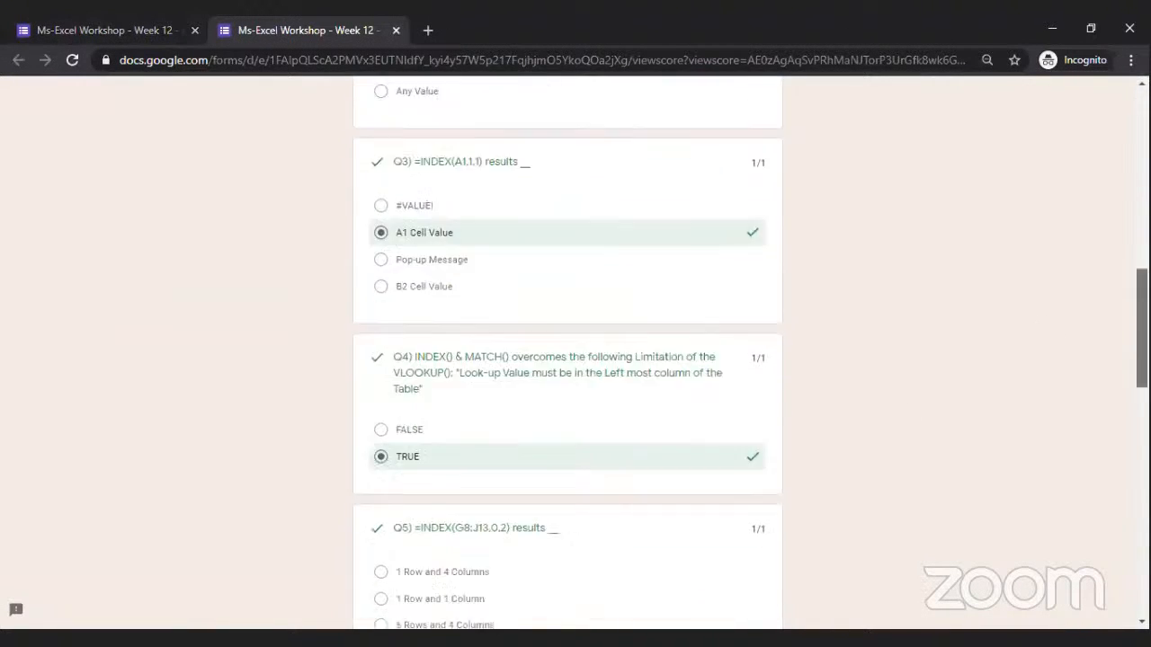
scroll(576, 360, down, 6)
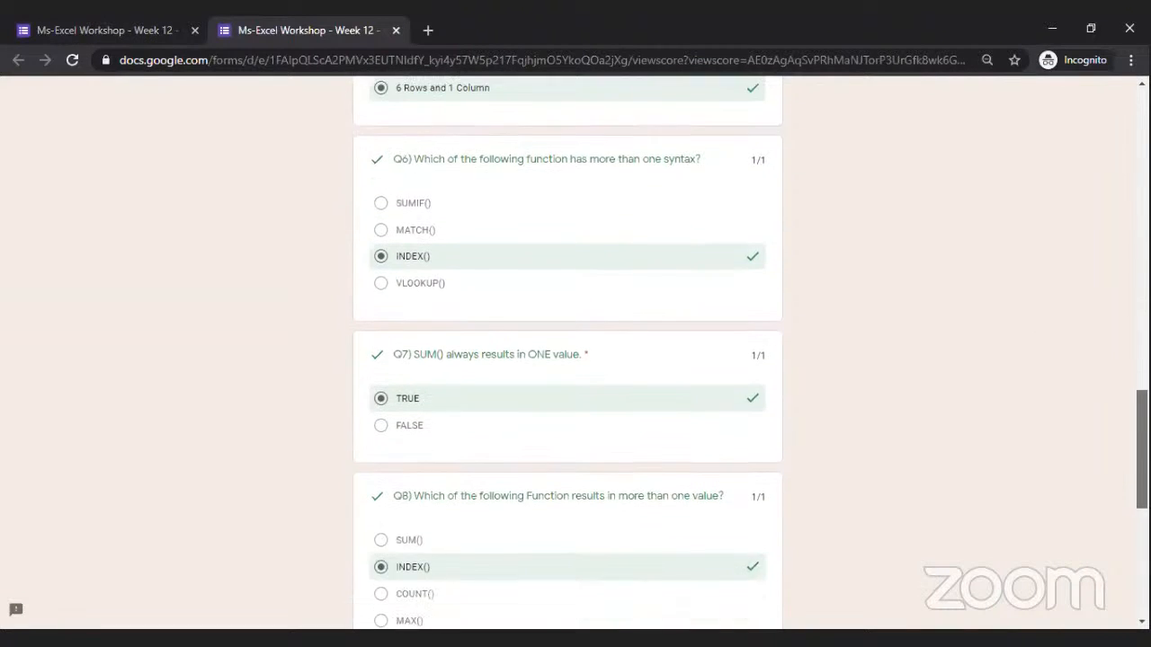
scroll(576, 360, down, 1)
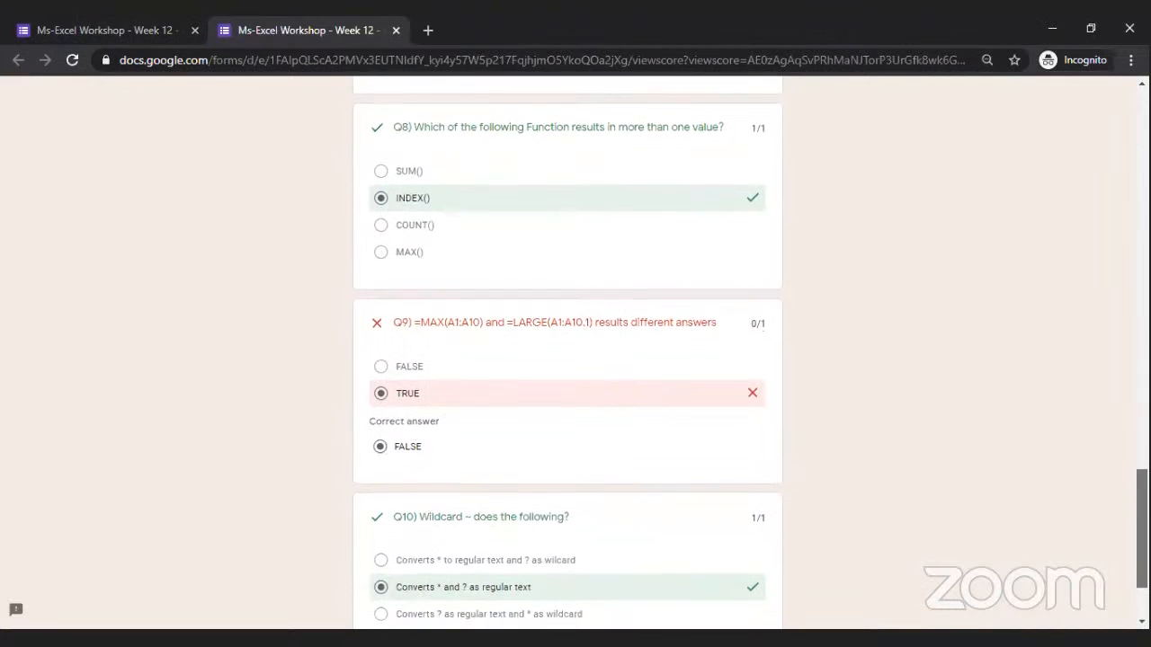
scroll(575, 359, down, 1)
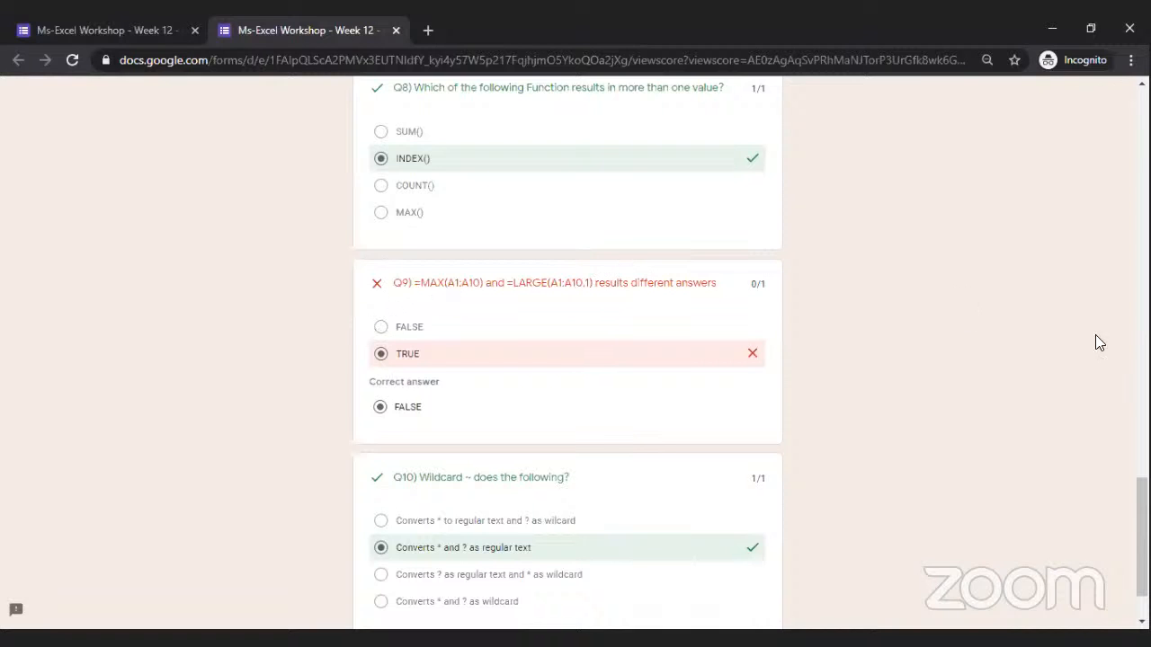
scroll(576, 350, down, 2)
scroll(575, 351, up, 18)
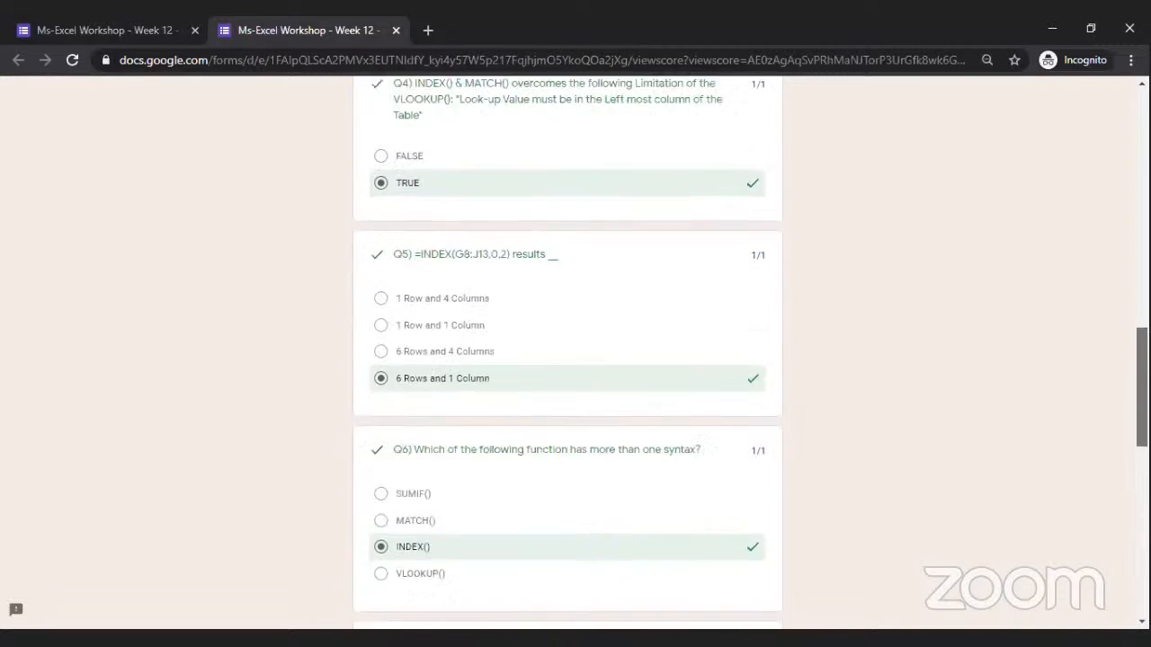
scroll(576, 351, up, 3)
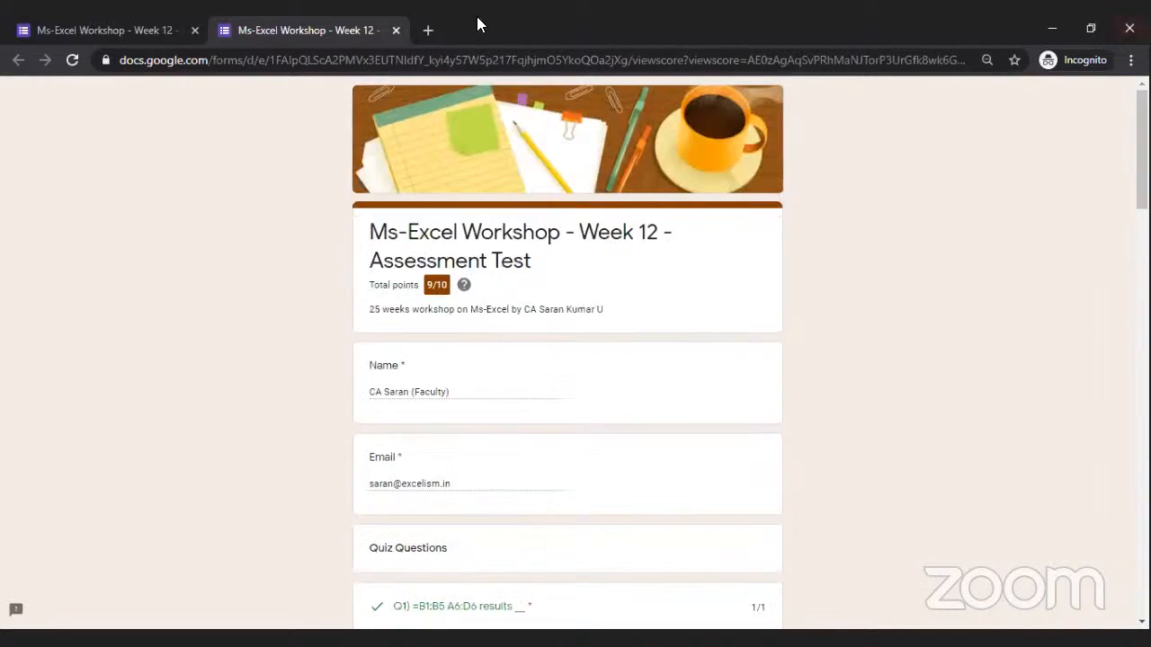
click(396, 32)
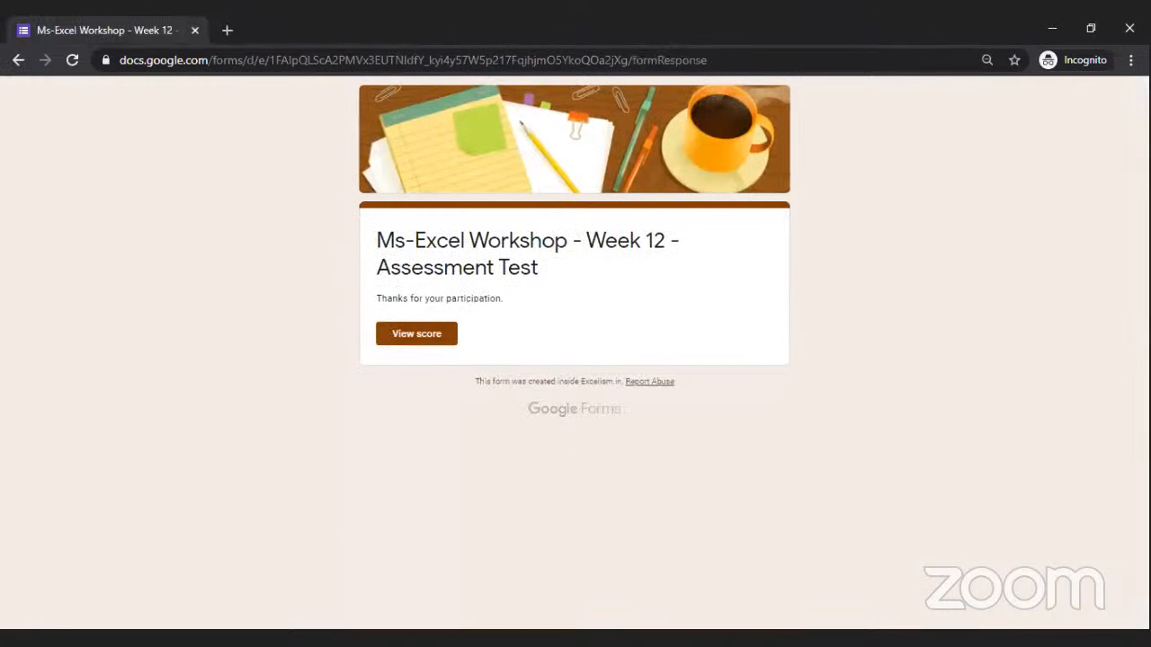
In File Explorer, open the Day 11 folder and select INDEX & MATCH.xlsx.
key(alt+Tab)
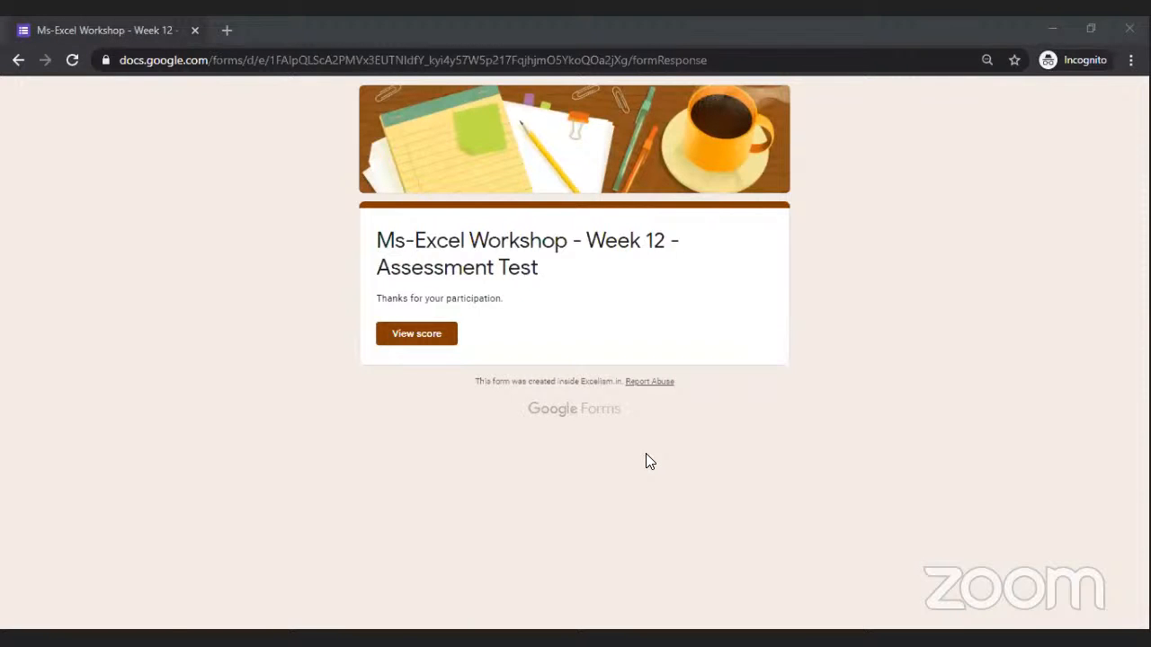
key(alt+Tab)
double_click(314, 315)
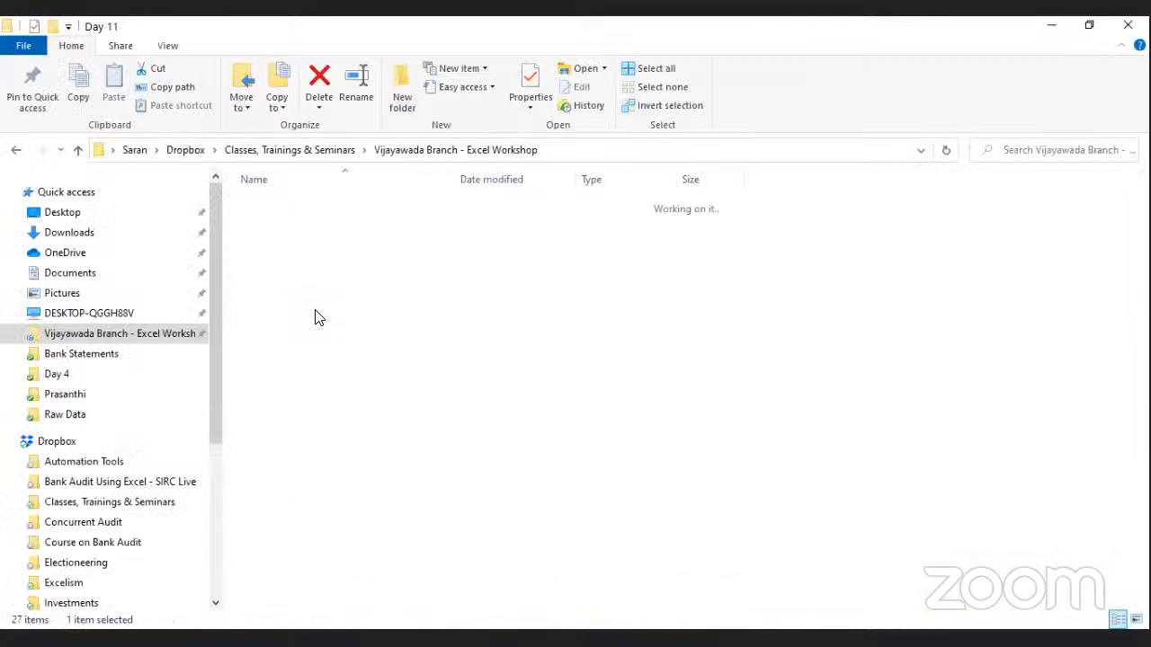
click(354, 205)
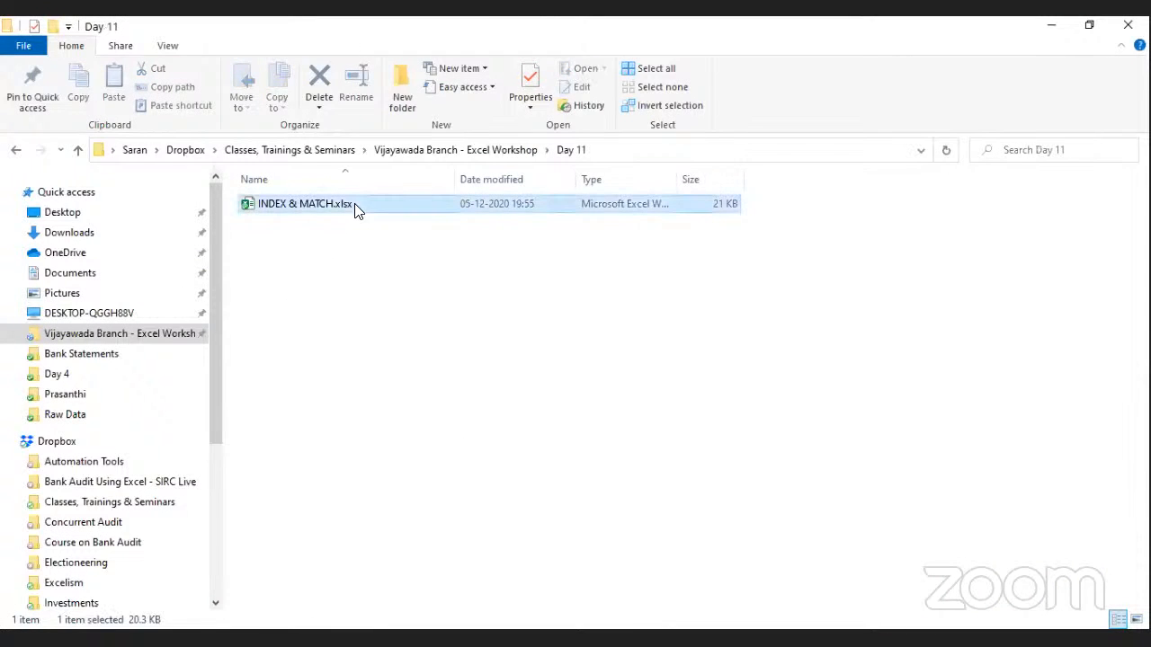
Launch INDEX & MATCH.xlsx in Excel, showing the Assignment sheet's Comp F, Qrtr Q2 lookup.
key(Return)
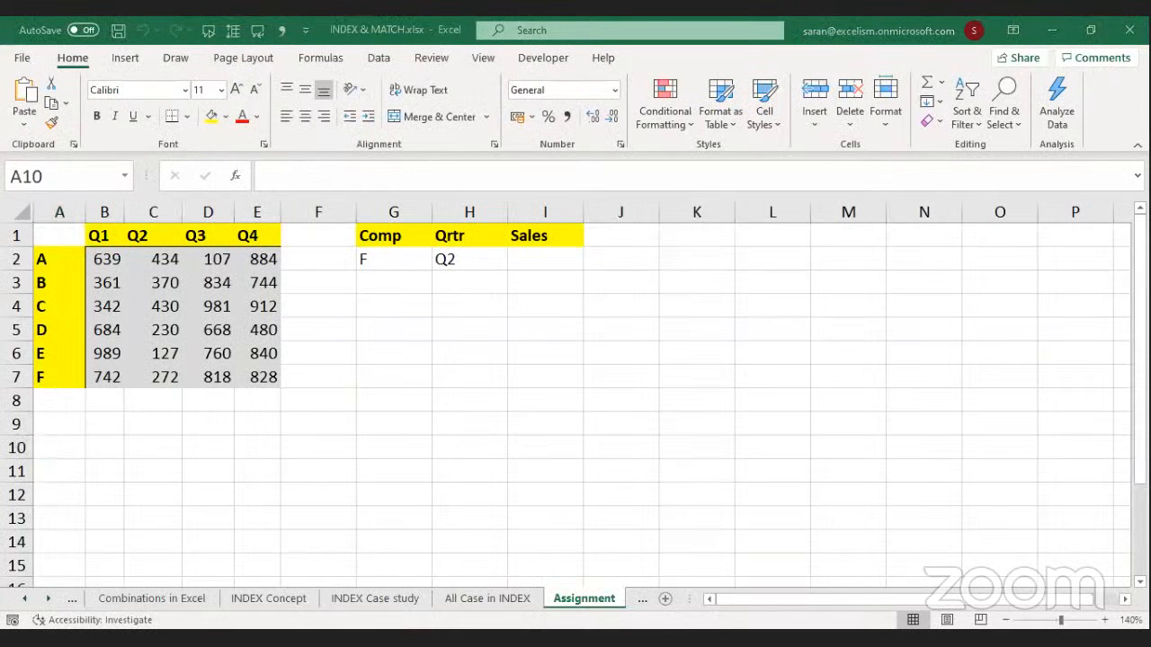
key(ctrl+w)
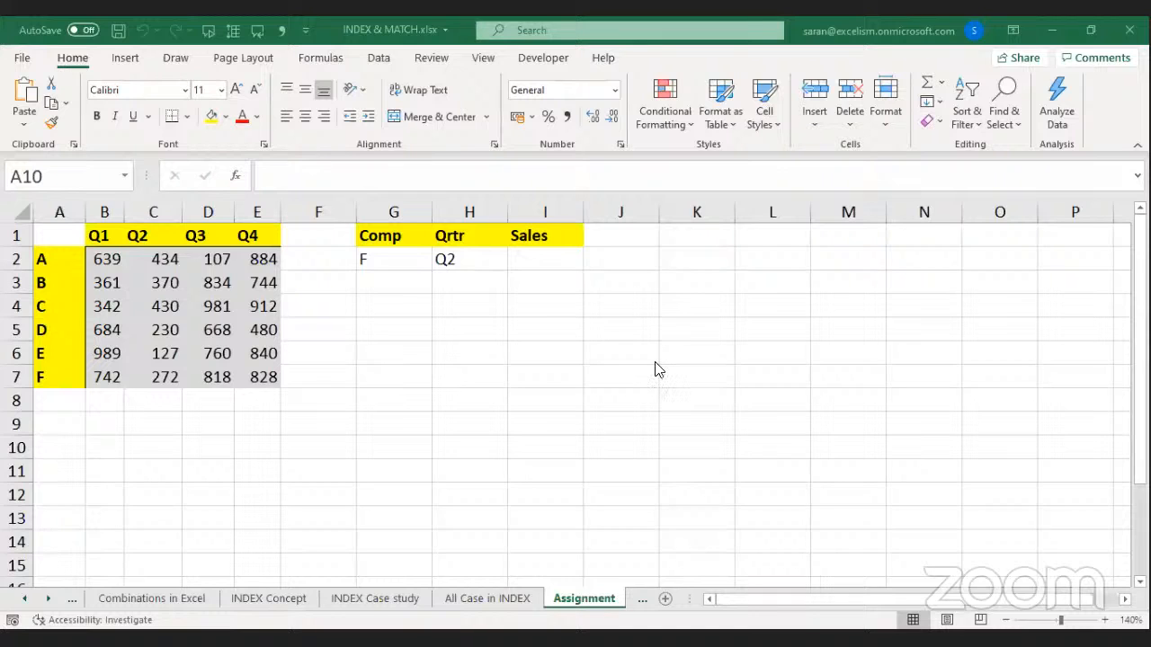
click(344, 337)
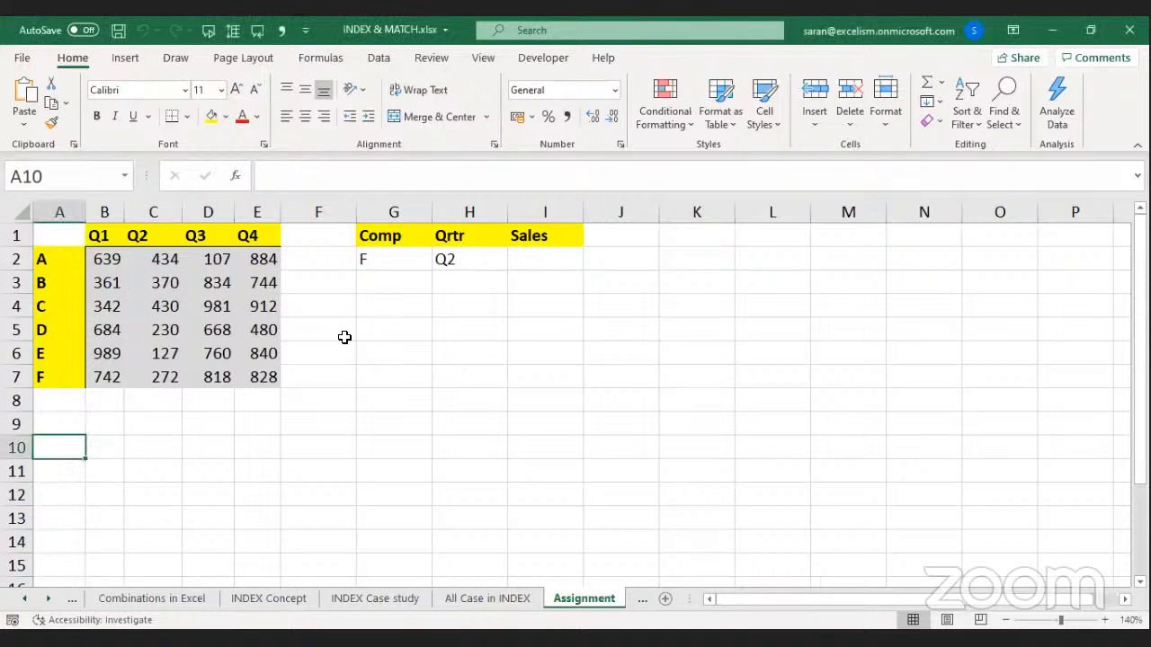
click(299, 294)
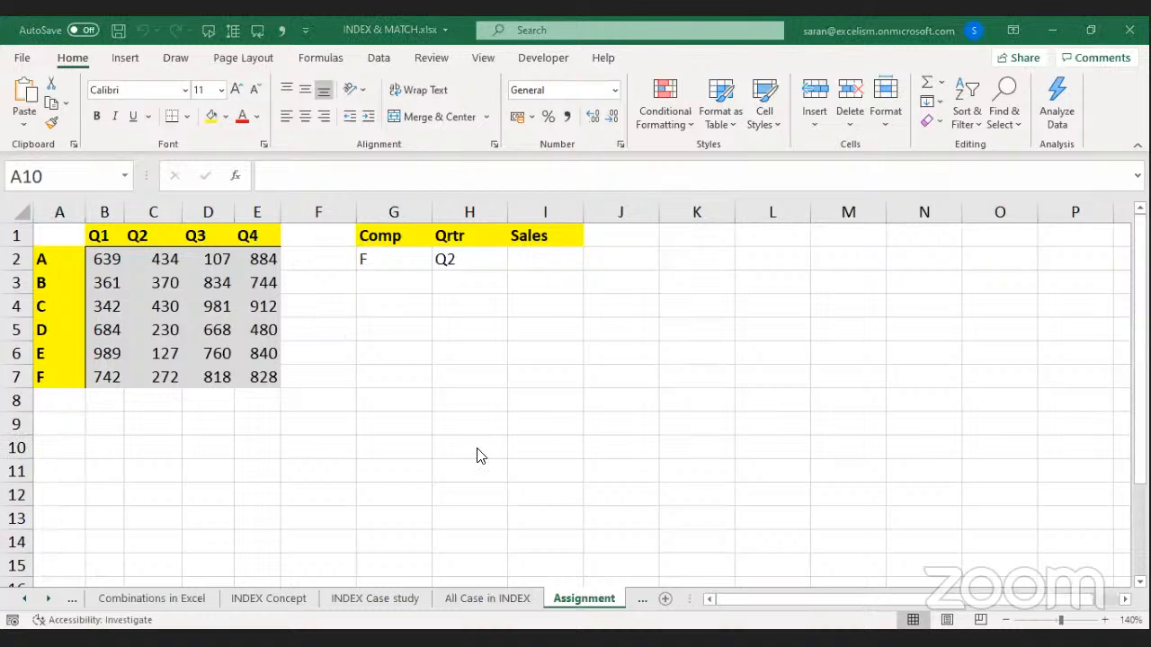
Move past the INDEX Concept and INDEX Case study sheets to All Case in INDEX, at its top.
key(ctrl+Page_Up)
key(ctrl+Page_Up)
key(ctrl+Page_Up)
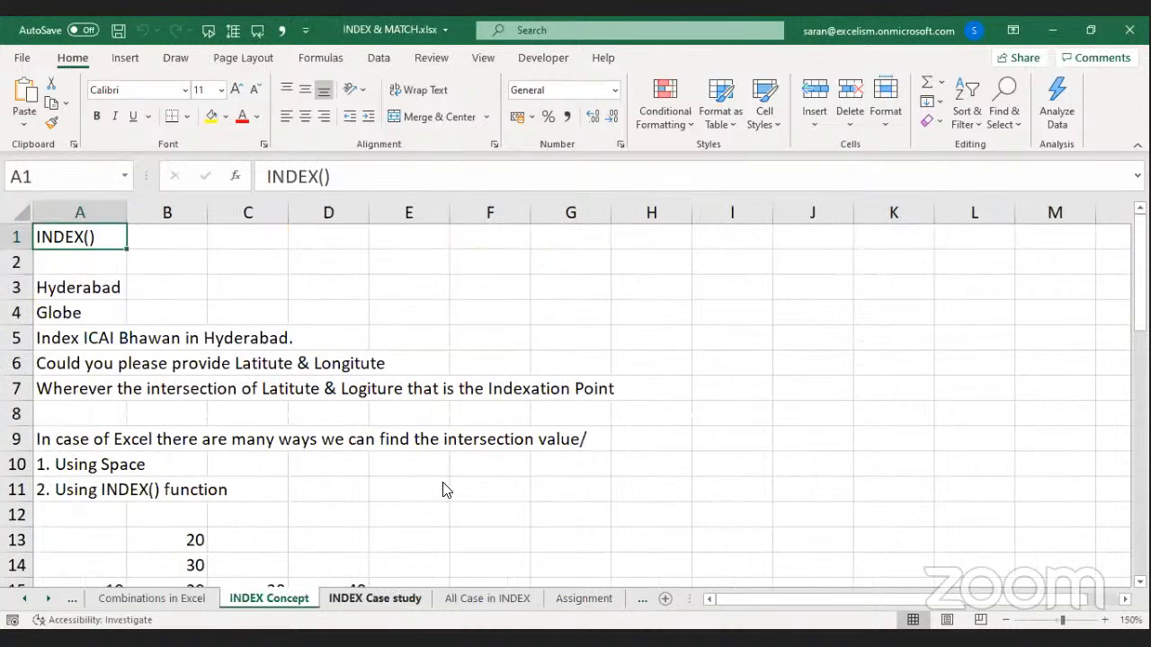
key(ctrl+Page_Down)
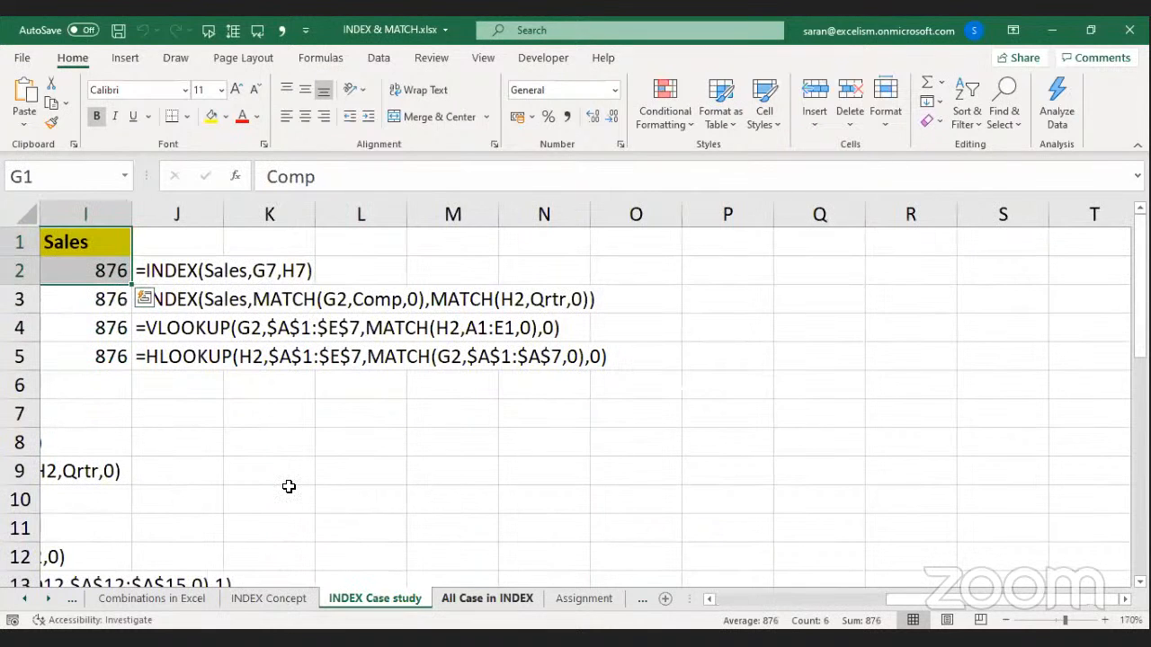
click(491, 452)
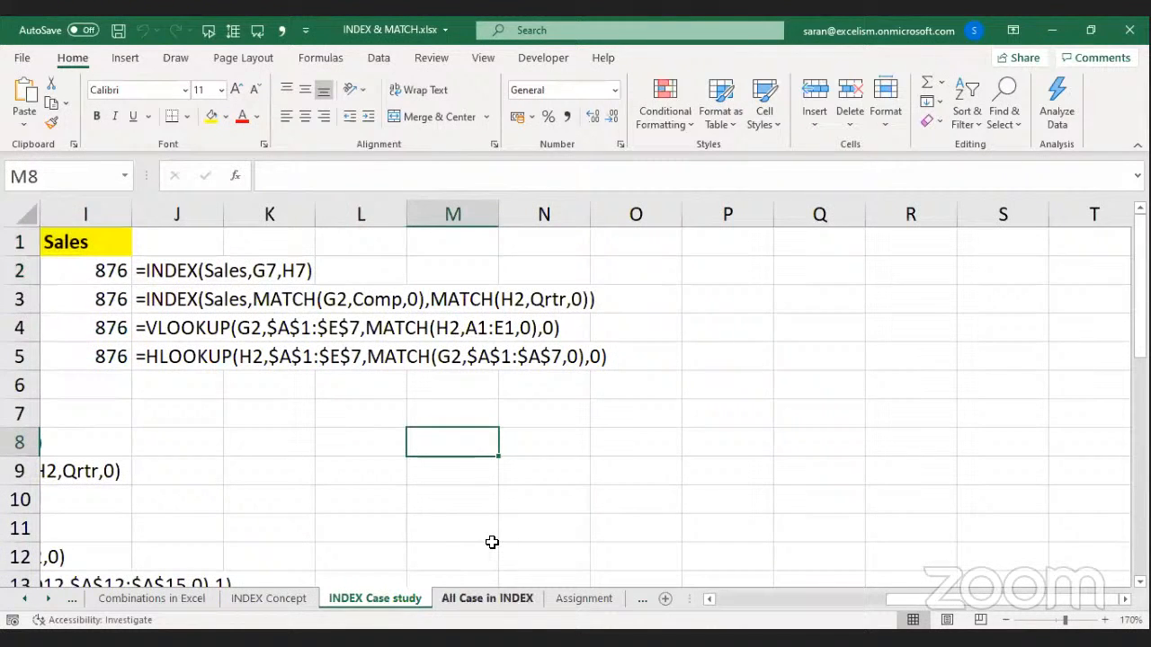
key(ctrl+Page_Down)
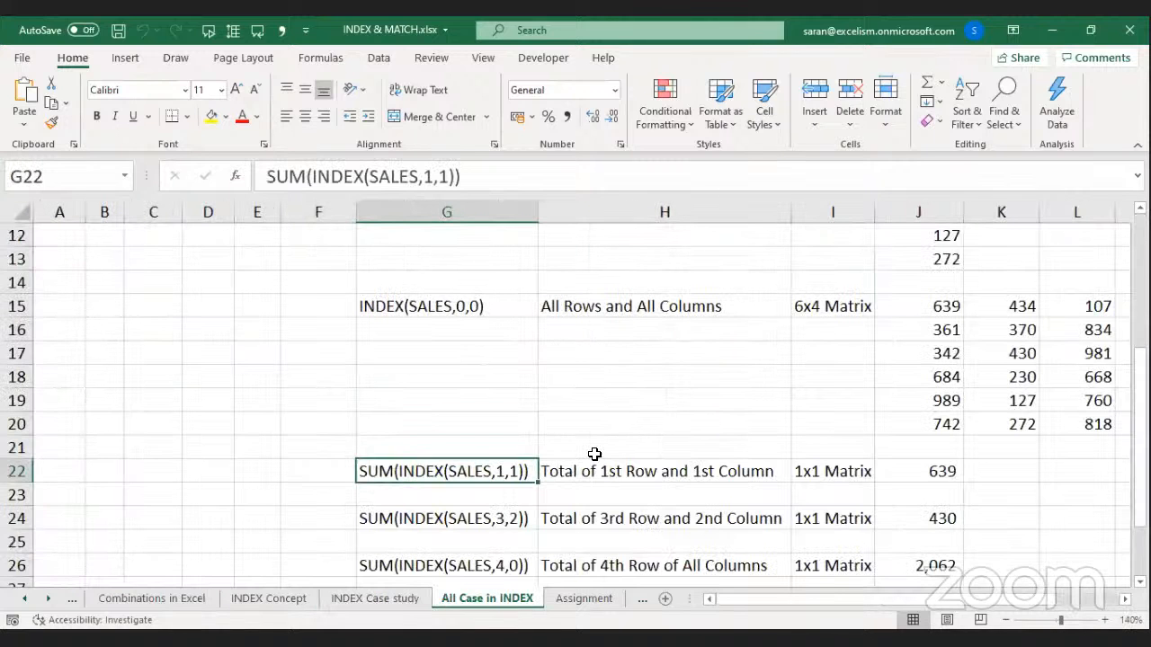
key(ctrl+Home)
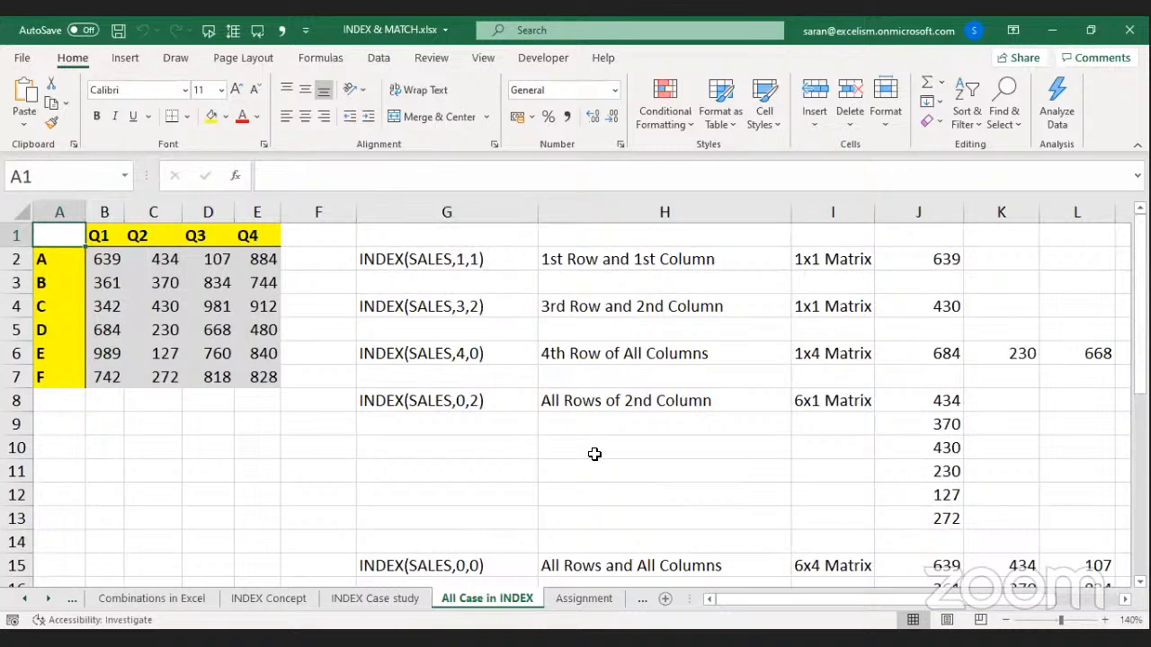
Move to the INDEX(SALES,1,1) example in G2, then select the sales block B2:E7.
key(Down)
key(Down)
key(Up)
key(Right)
key(Right)
key(Right)
key(Right)
key(Right)
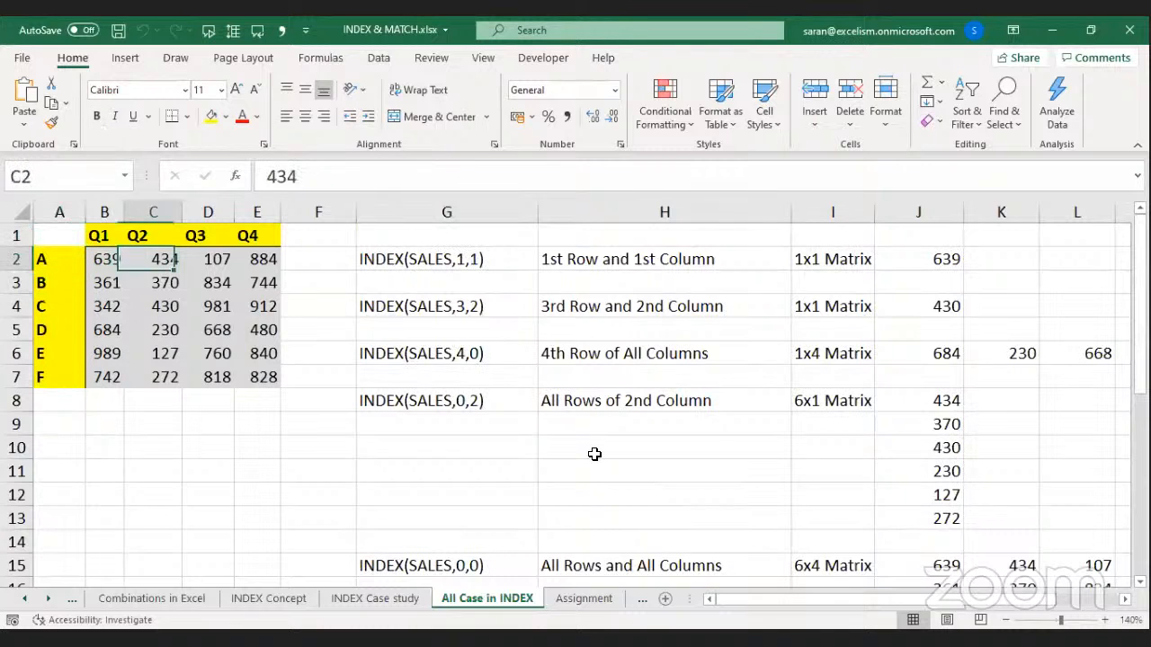
key(Right)
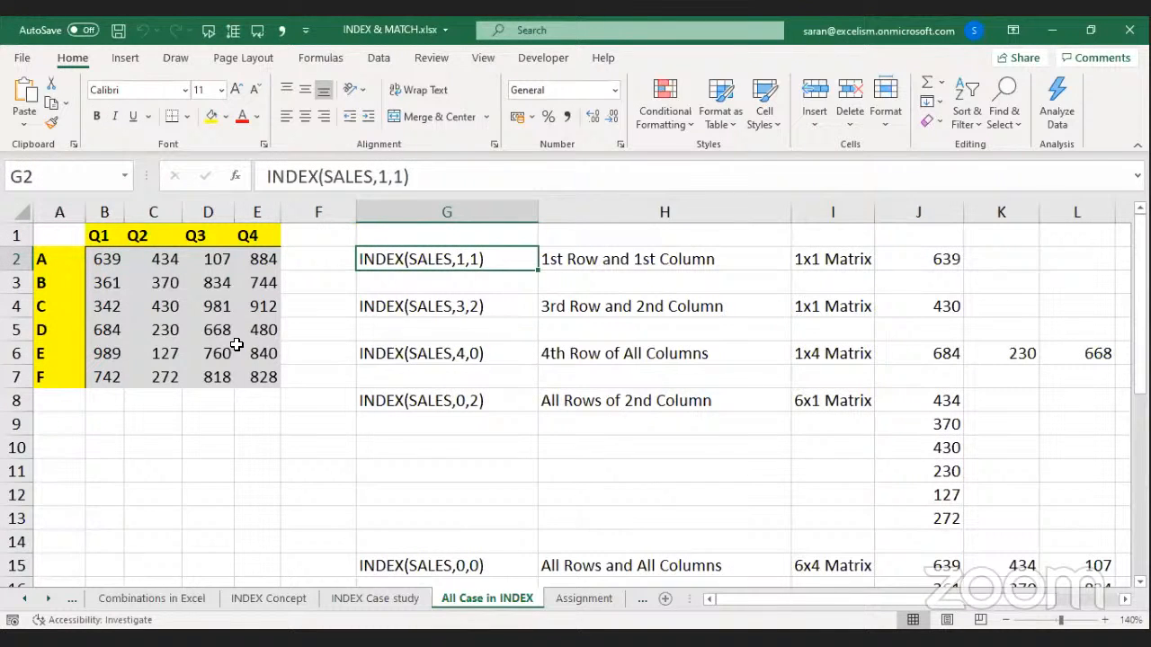
drag(106, 259, 257, 396)
drag(108, 261, 265, 375)
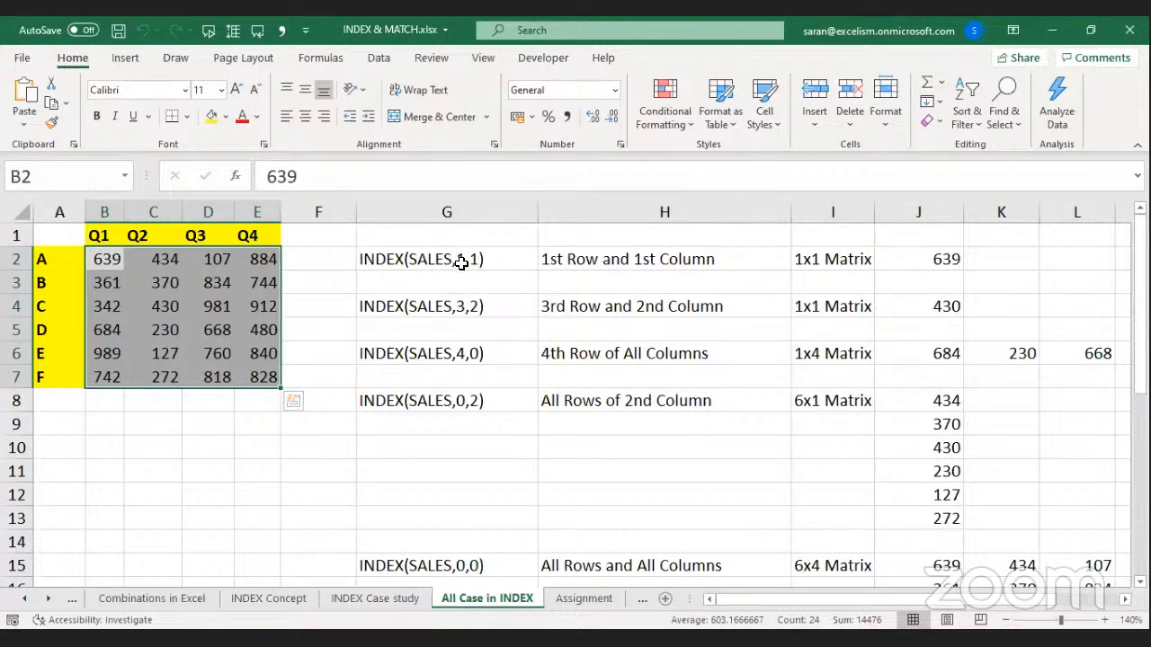
click(824, 259)
click(640, 261)
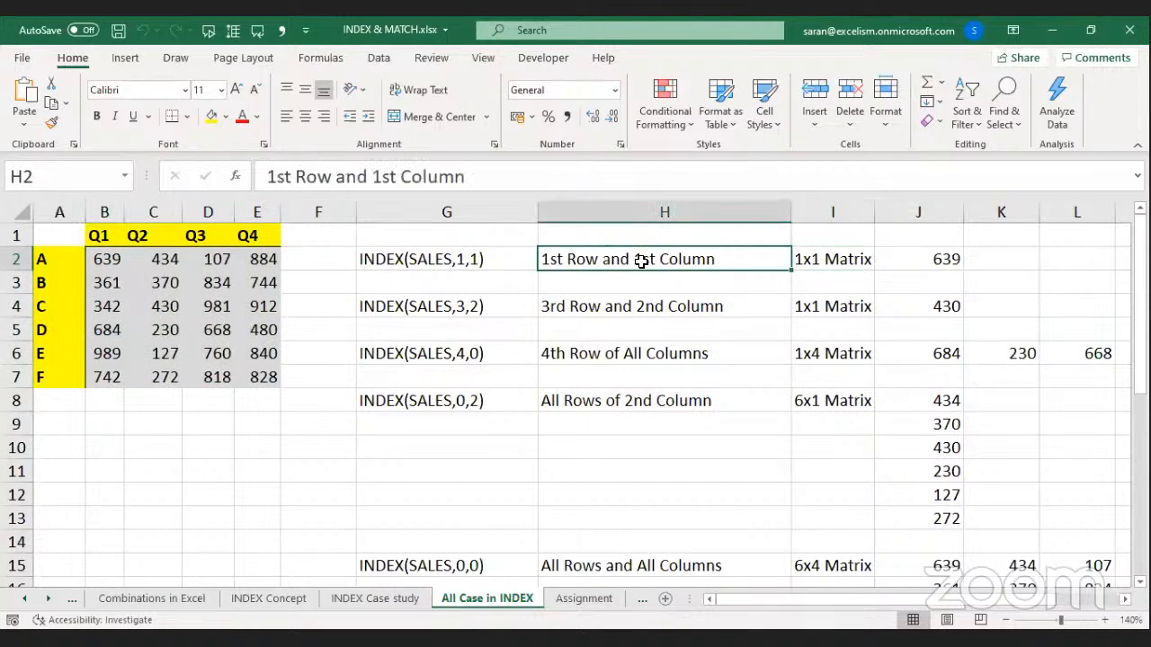
click(799, 259)
click(531, 304)
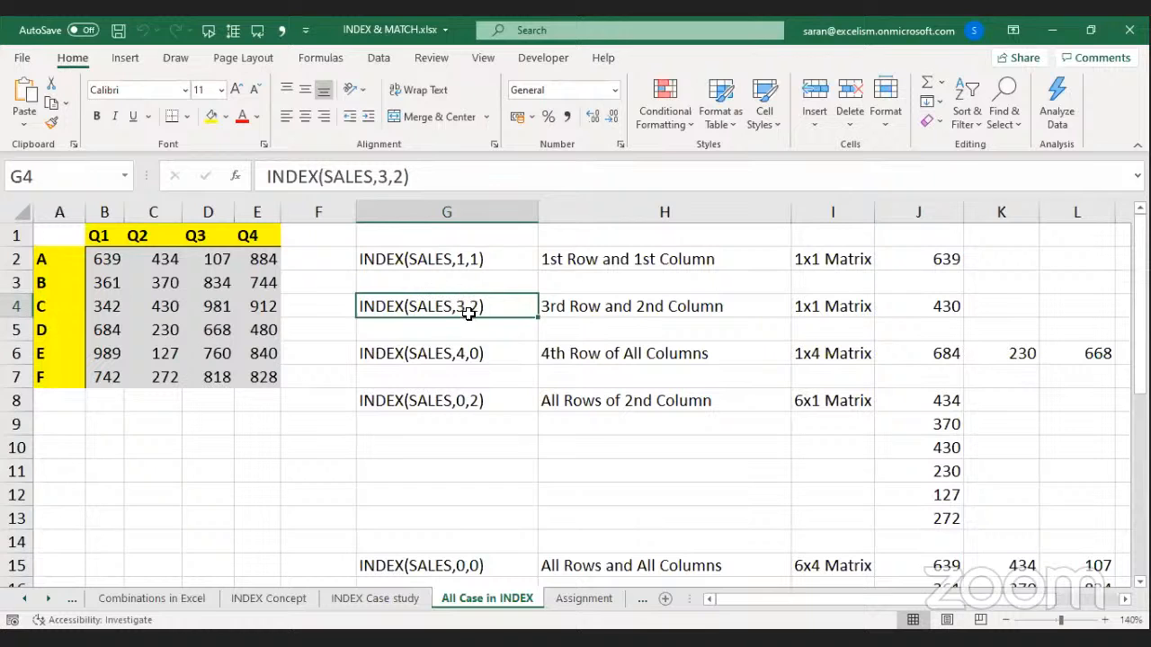
click(582, 300)
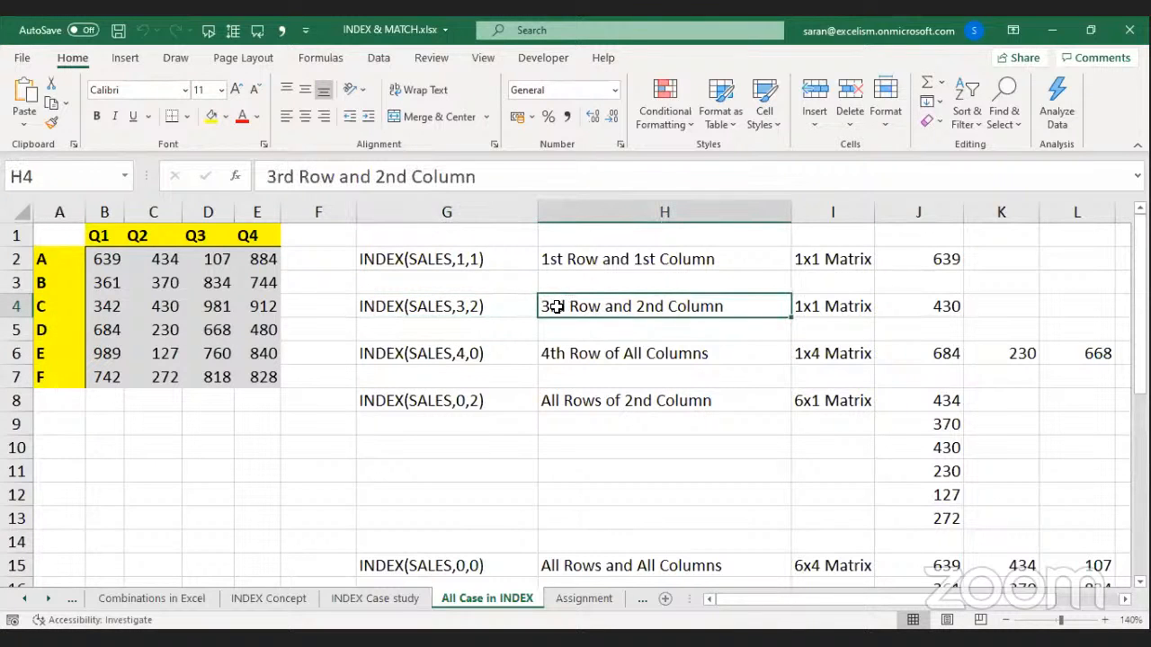
click(847, 302)
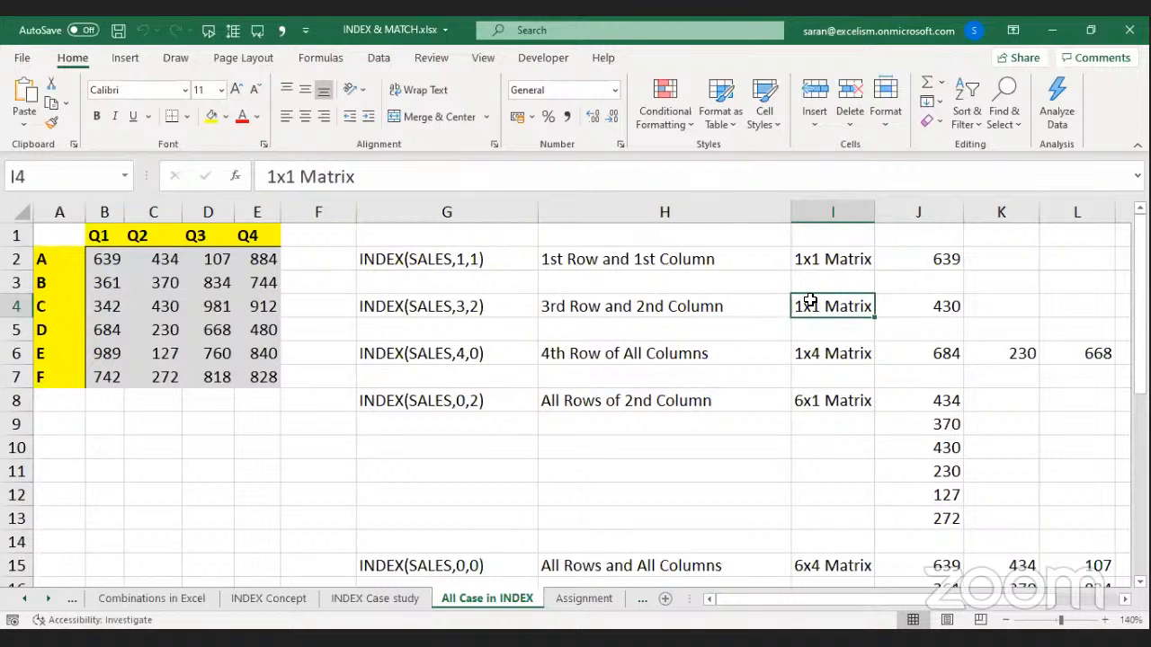
click(442, 356)
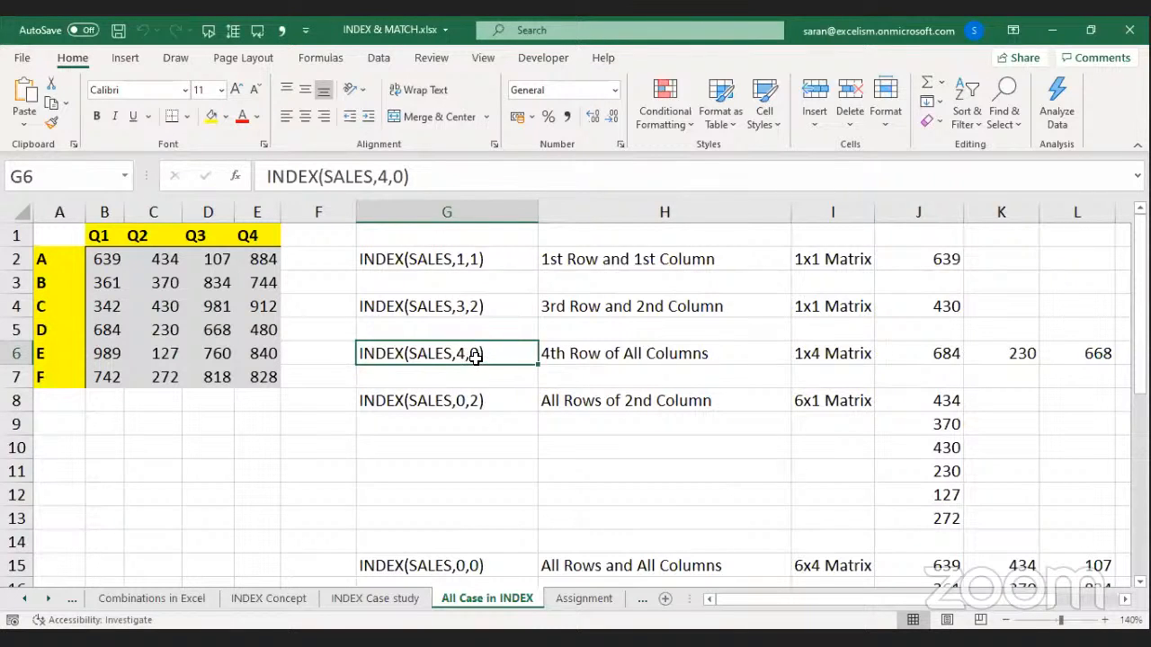
click(586, 355)
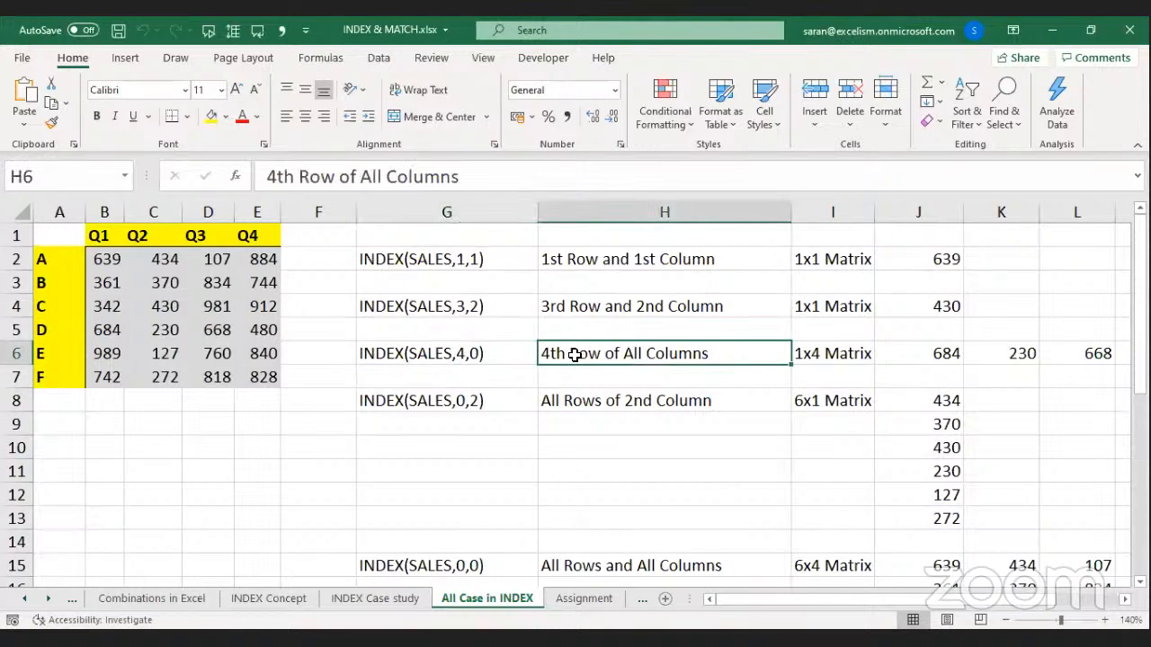
drag(108, 259, 260, 258)
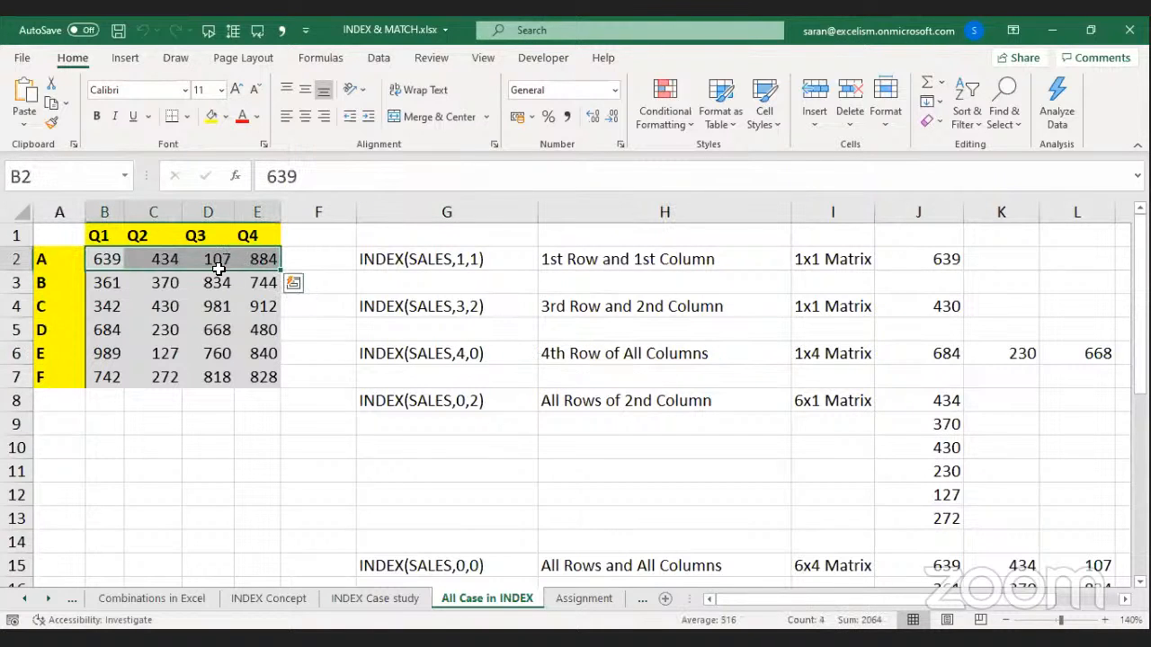
drag(116, 326, 257, 327)
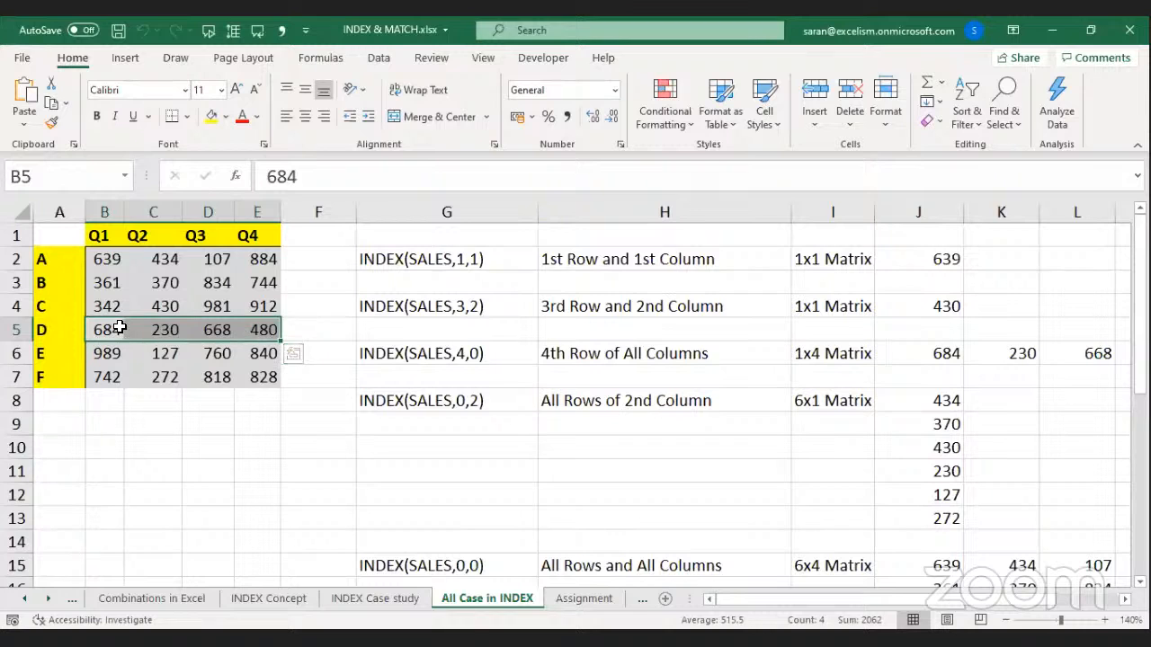
click(426, 410)
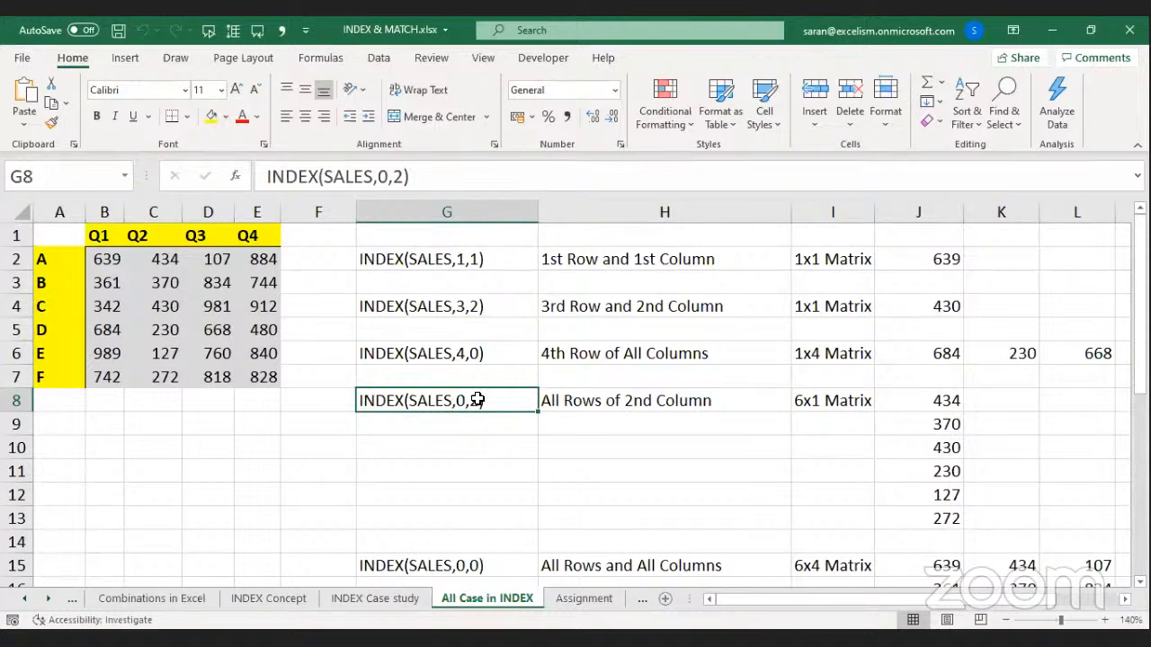
drag(108, 260, 248, 377)
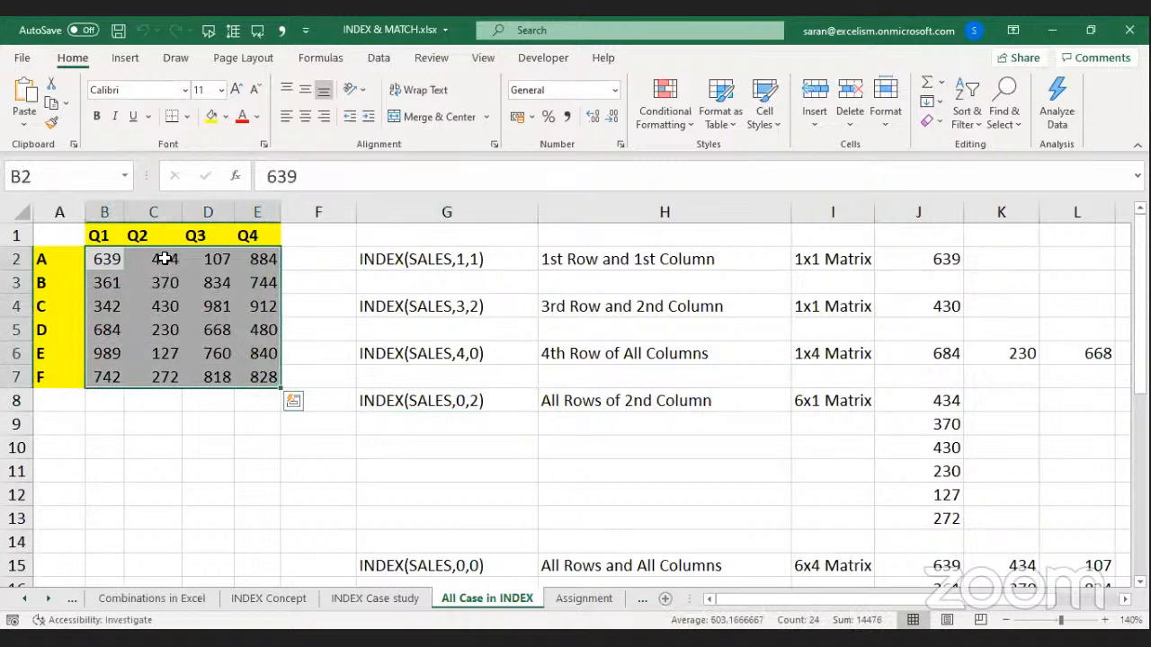
drag(162, 259, 158, 378)
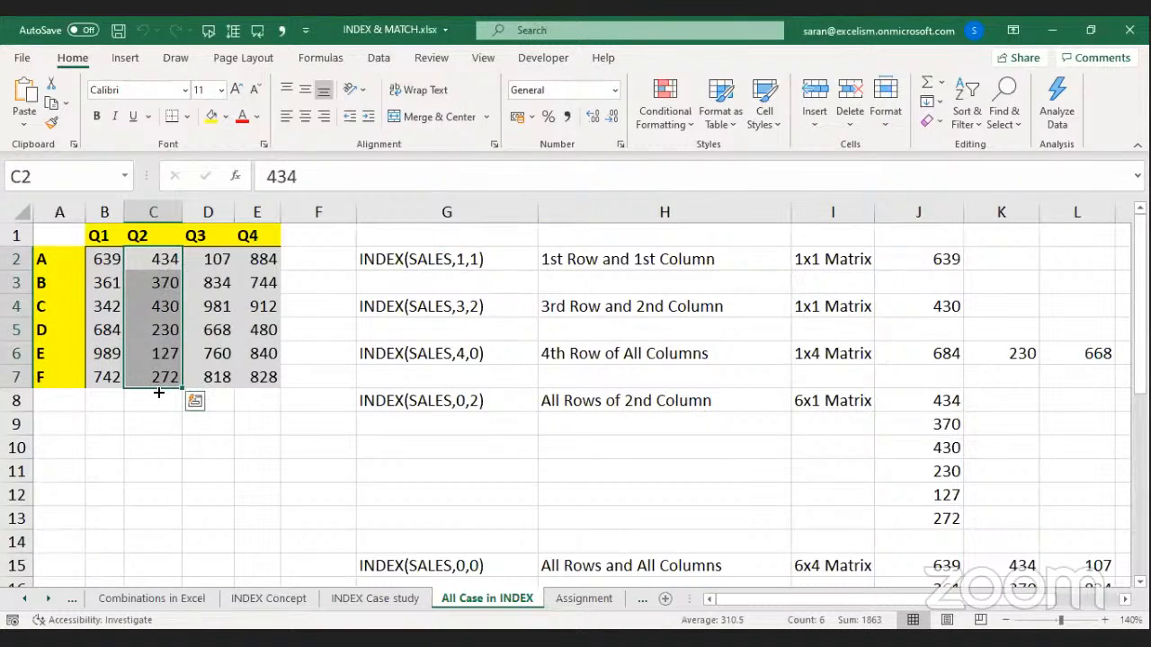
click(800, 398)
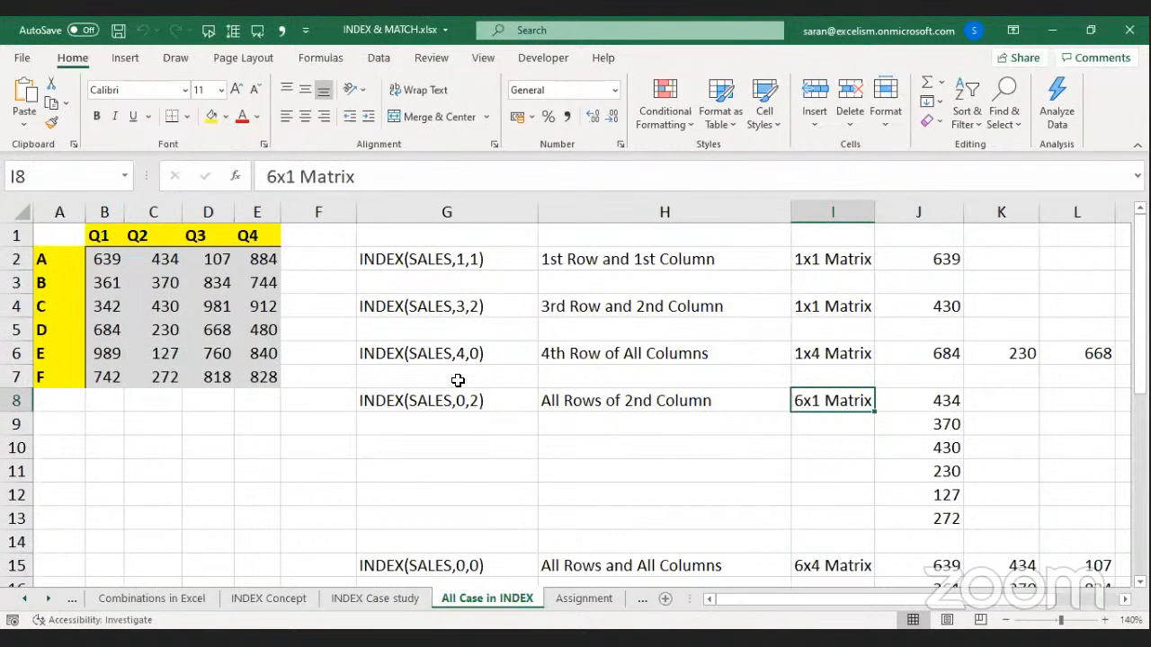
drag(431, 399, 859, 404)
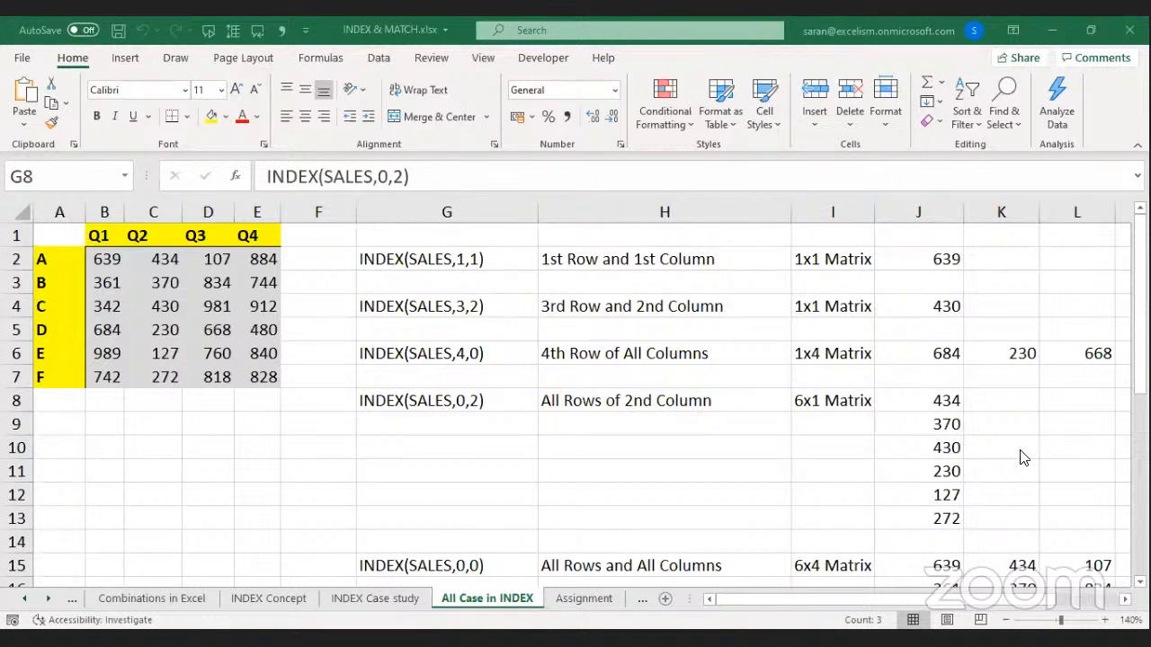
key(alt+Tab)
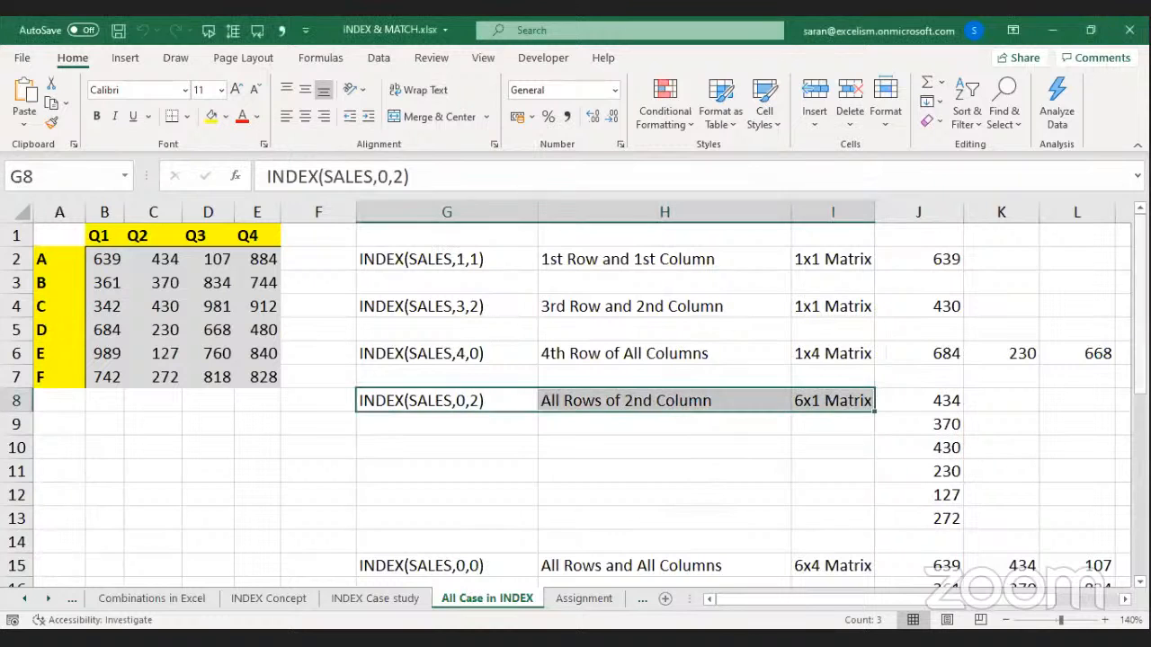
Scroll to rows 19–33, selecting the 6x4 Matrix label, first total case and SUM(INDEX(SALES,4,0)) case.
scroll(828, 319, down, 4)
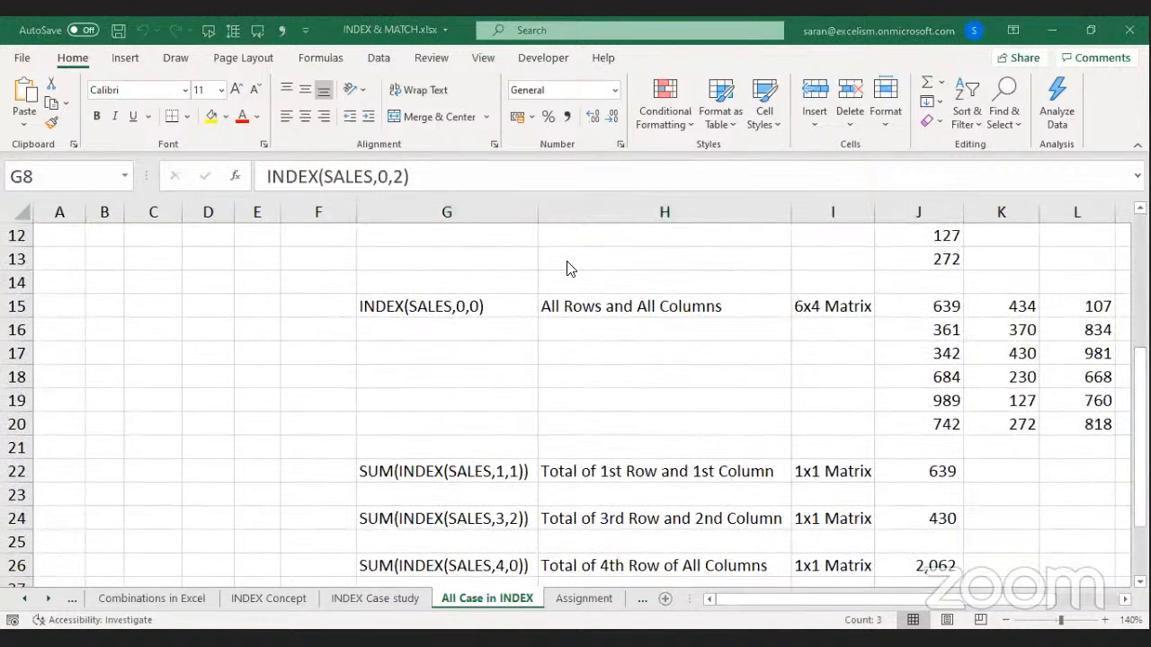
click(833, 306)
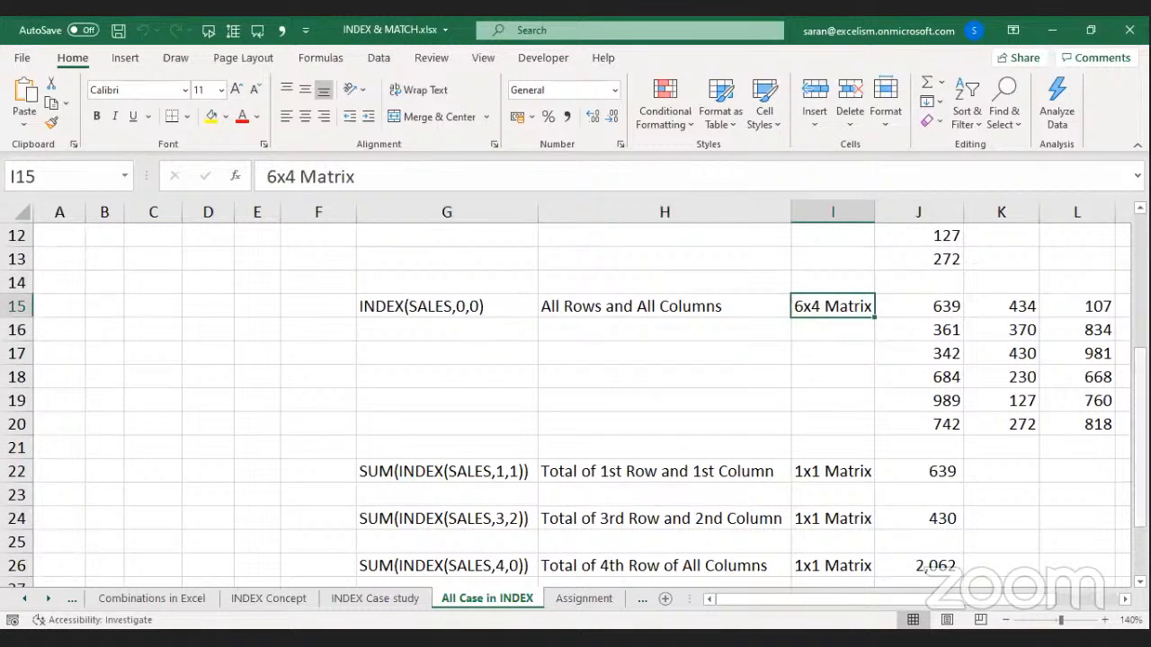
scroll(576, 401, down, 2)
click(662, 381)
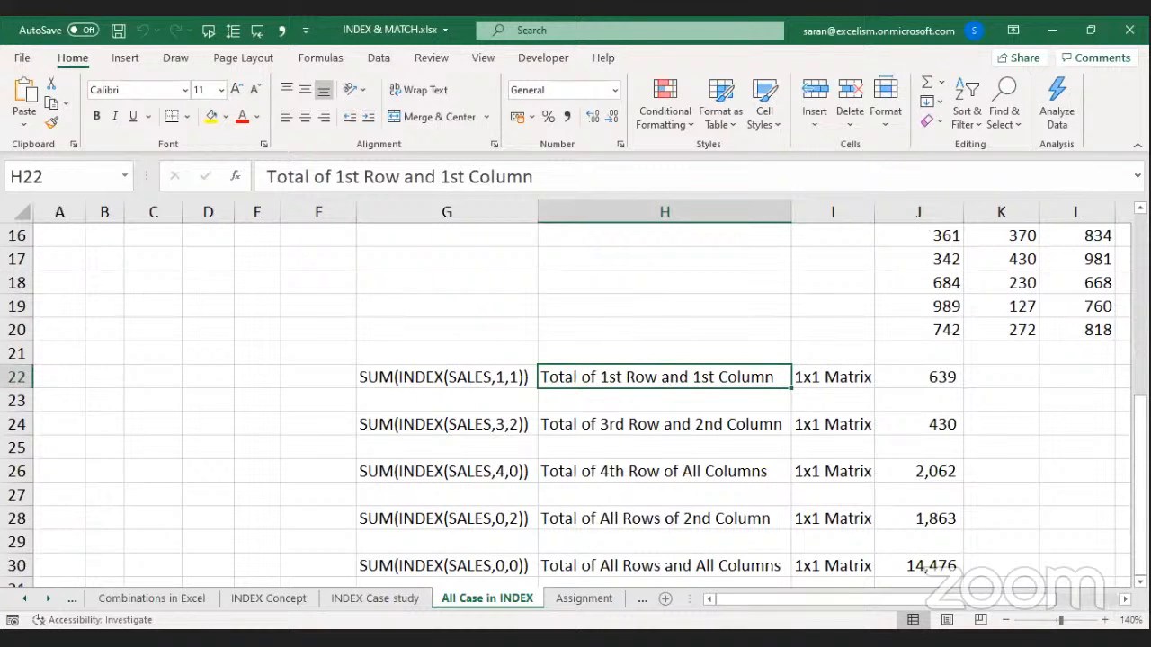
scroll(530, 339, down, 3)
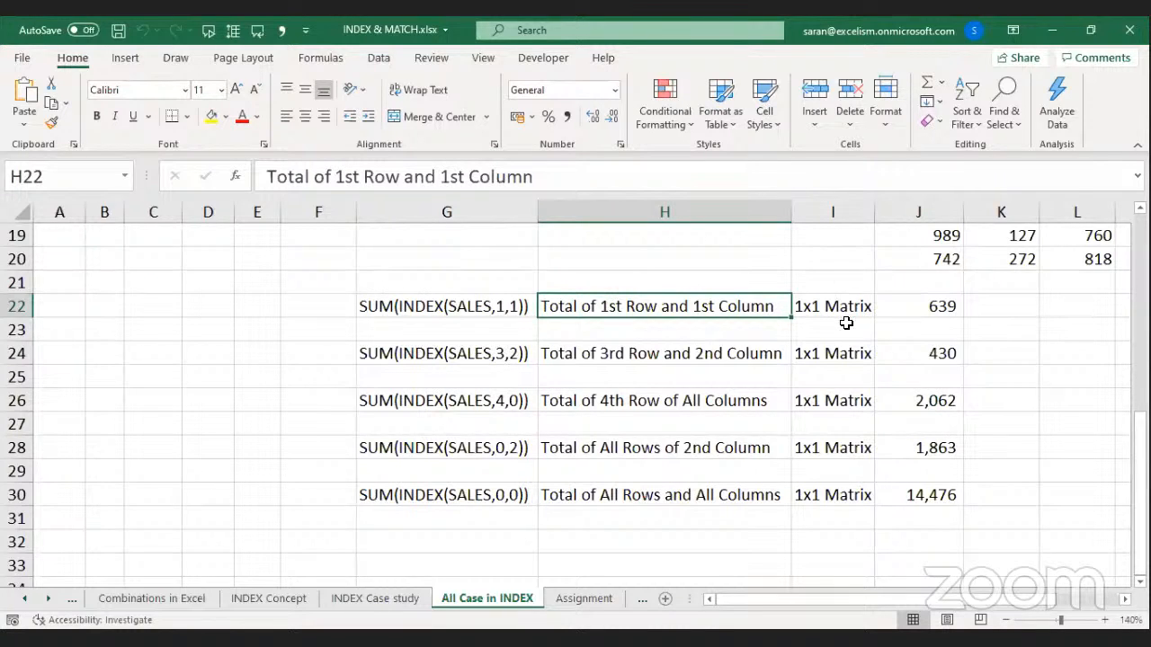
click(396, 400)
double_click(398, 401)
drag(398, 401, 524, 399)
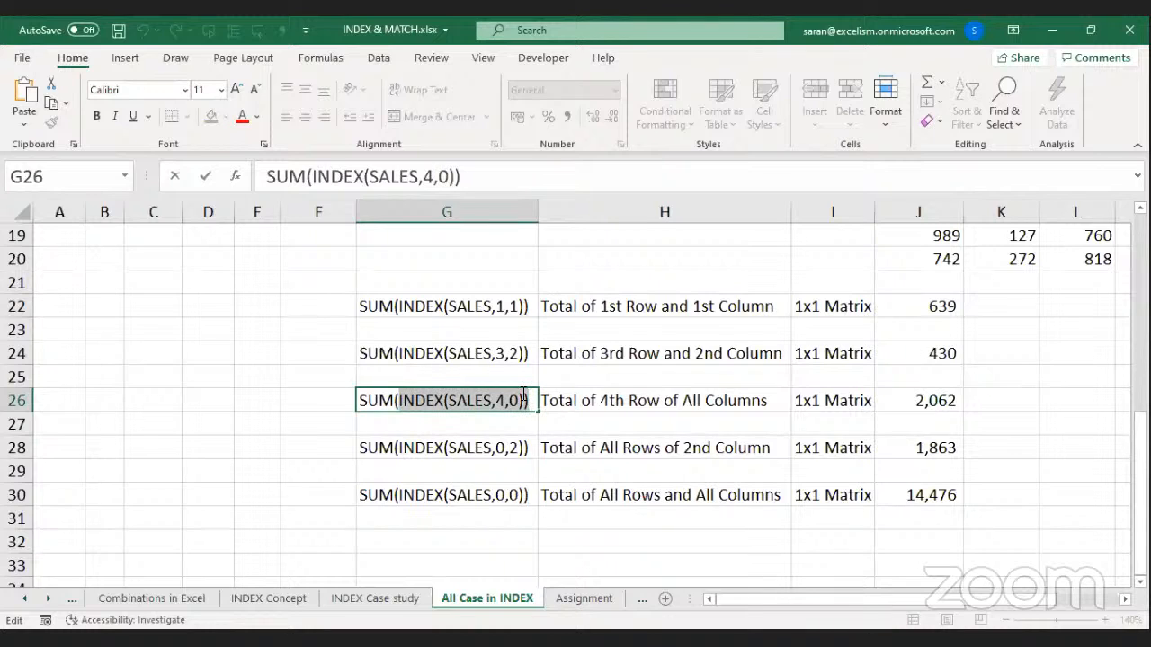
drag(524, 397, 524, 396)
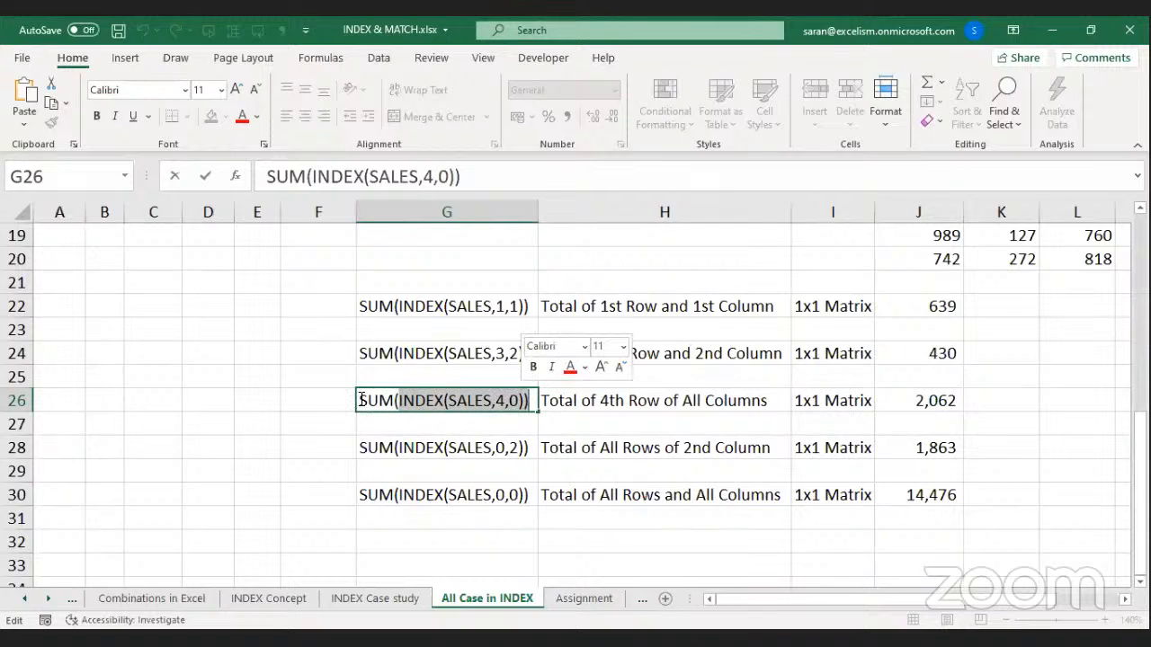
drag(357, 401, 601, 398)
drag(396, 400, 526, 400)
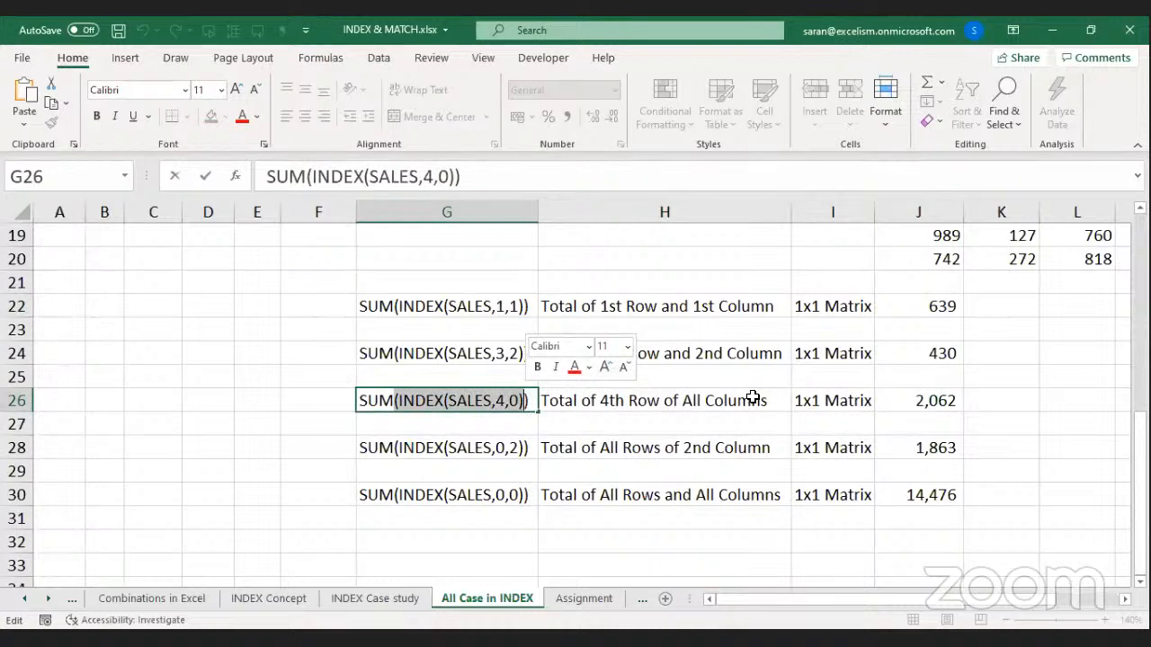
click(790, 400)
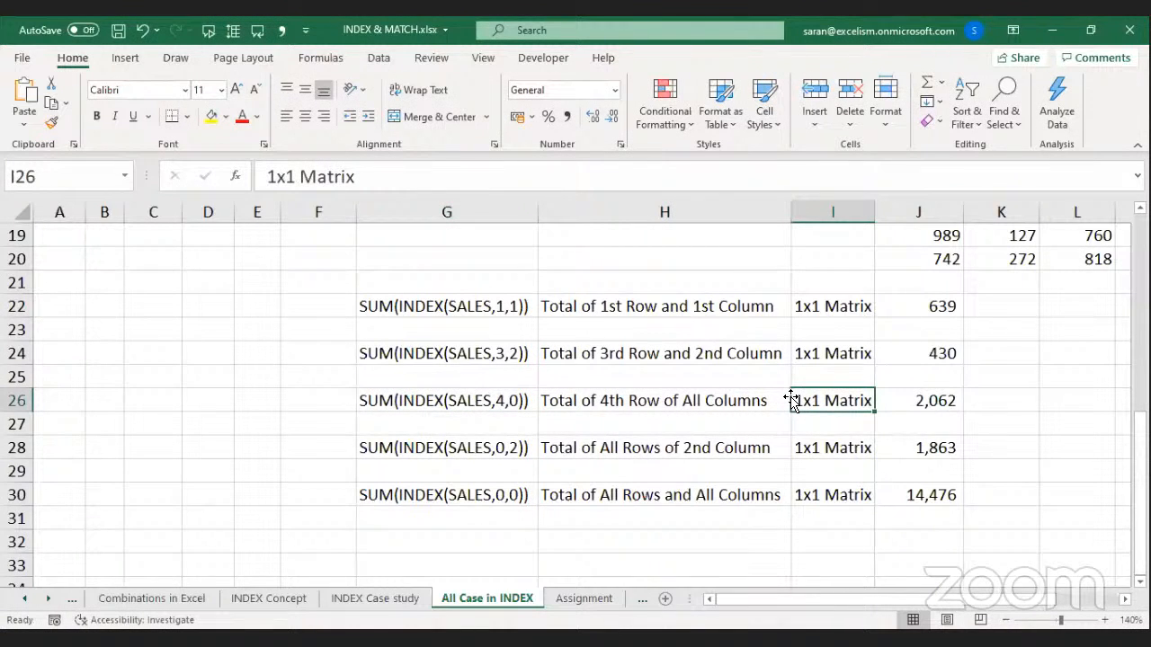
click(515, 444)
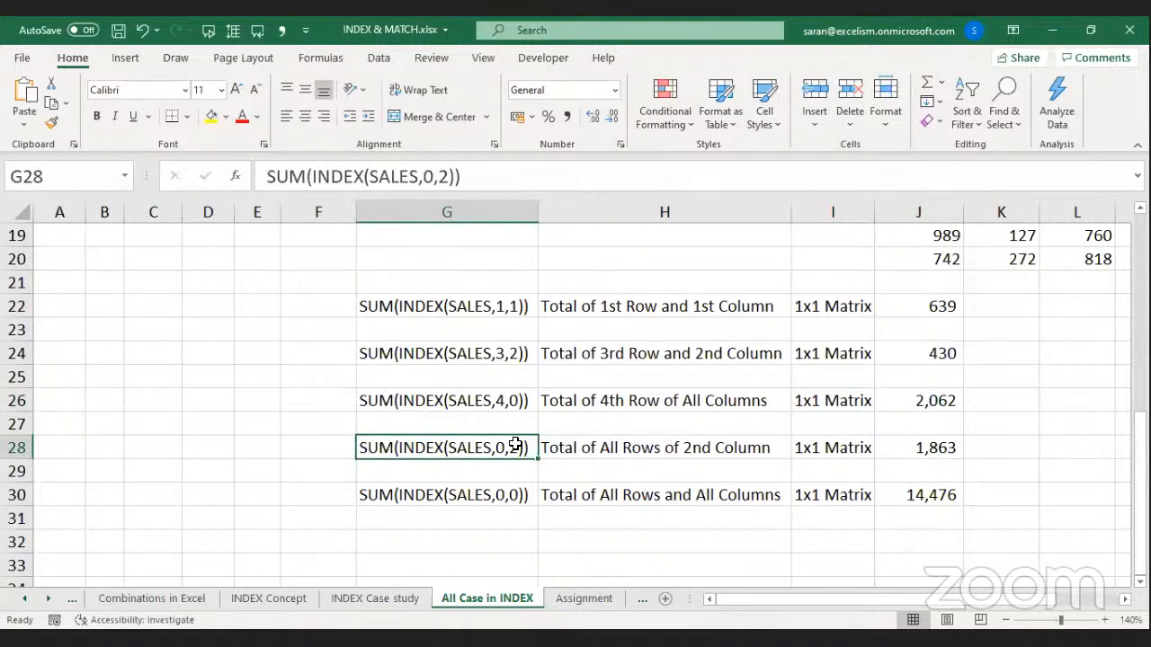
double_click(359, 447)
double_click(379, 447)
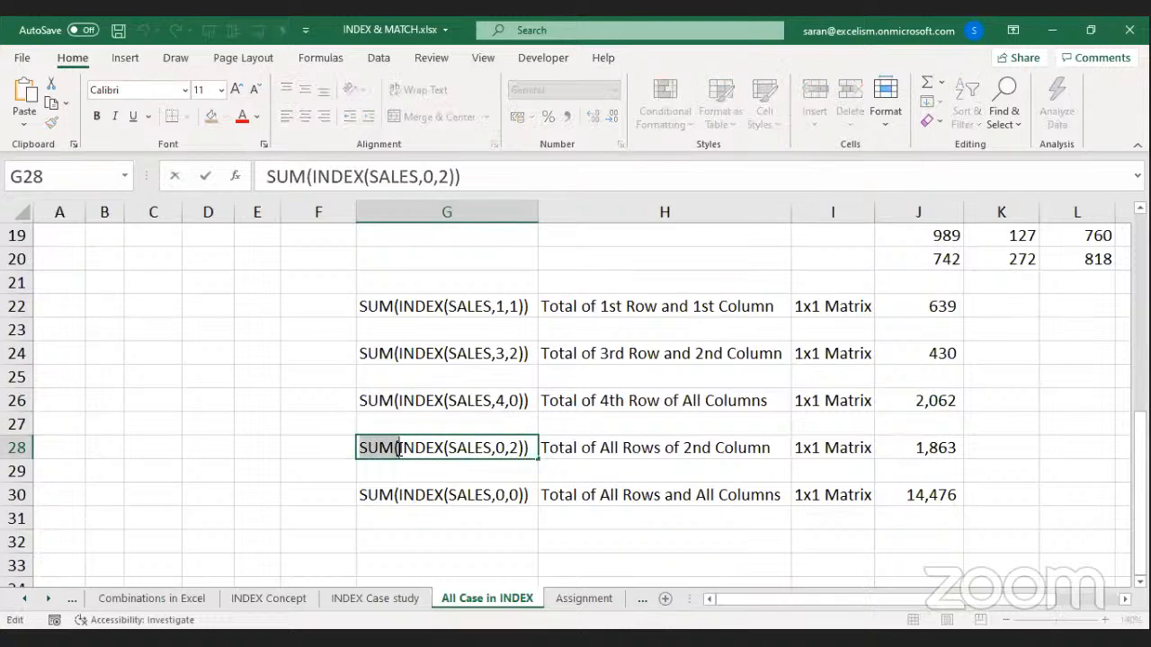
drag(400, 448, 522, 448)
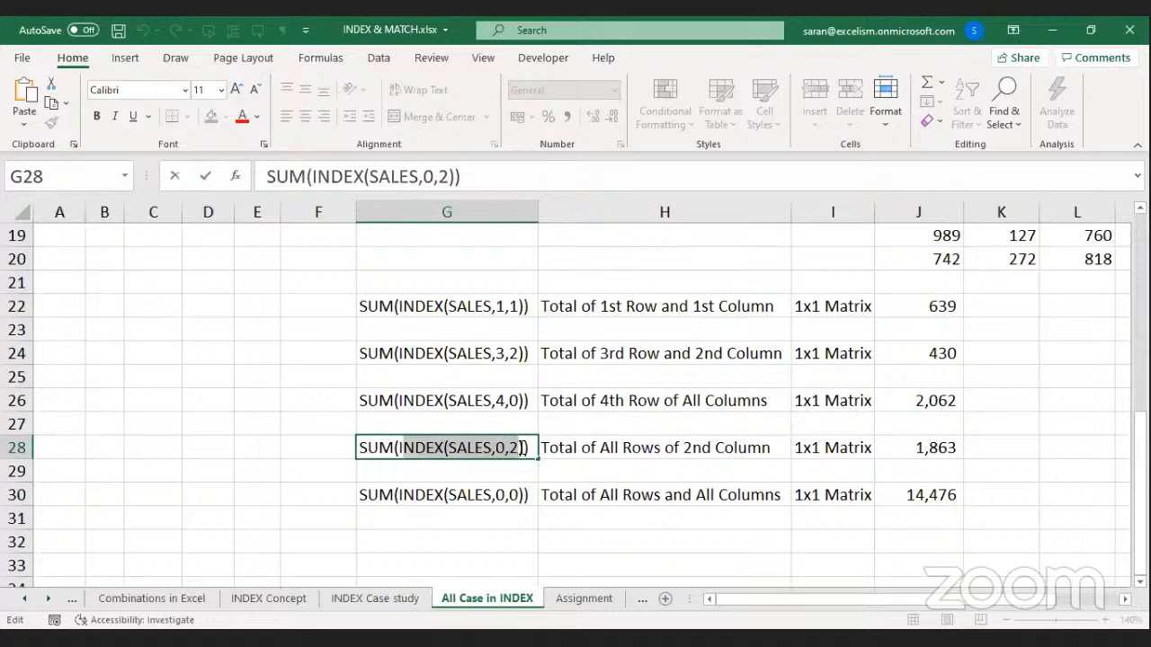
click(857, 446)
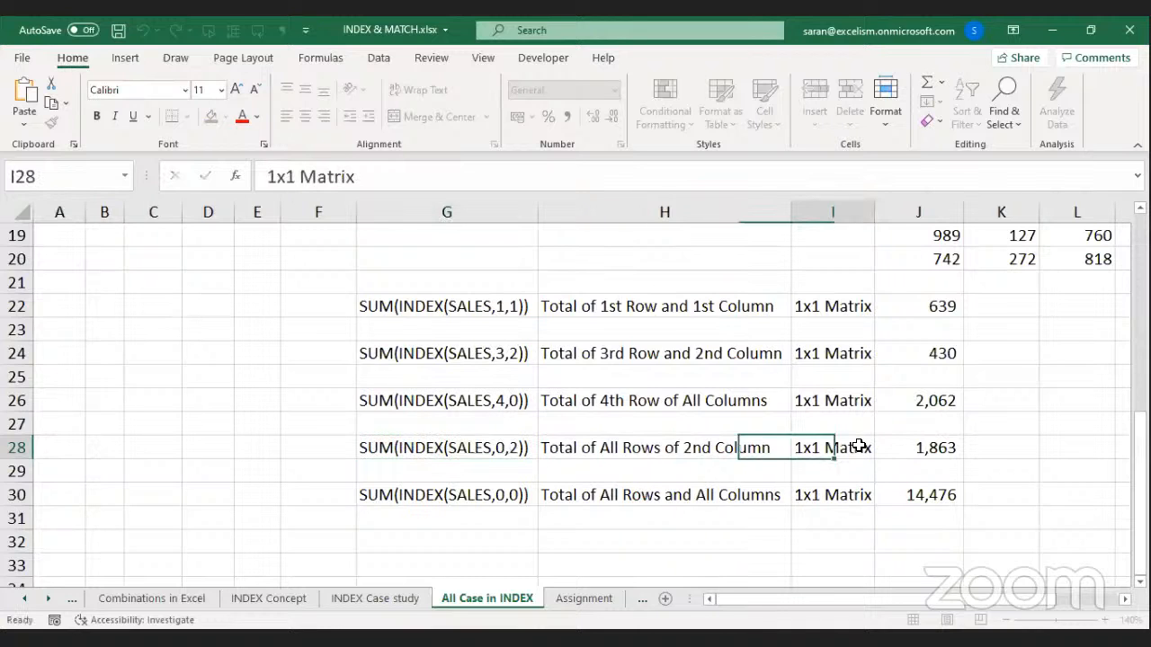
double_click(461, 497)
drag(496, 496, 518, 493)
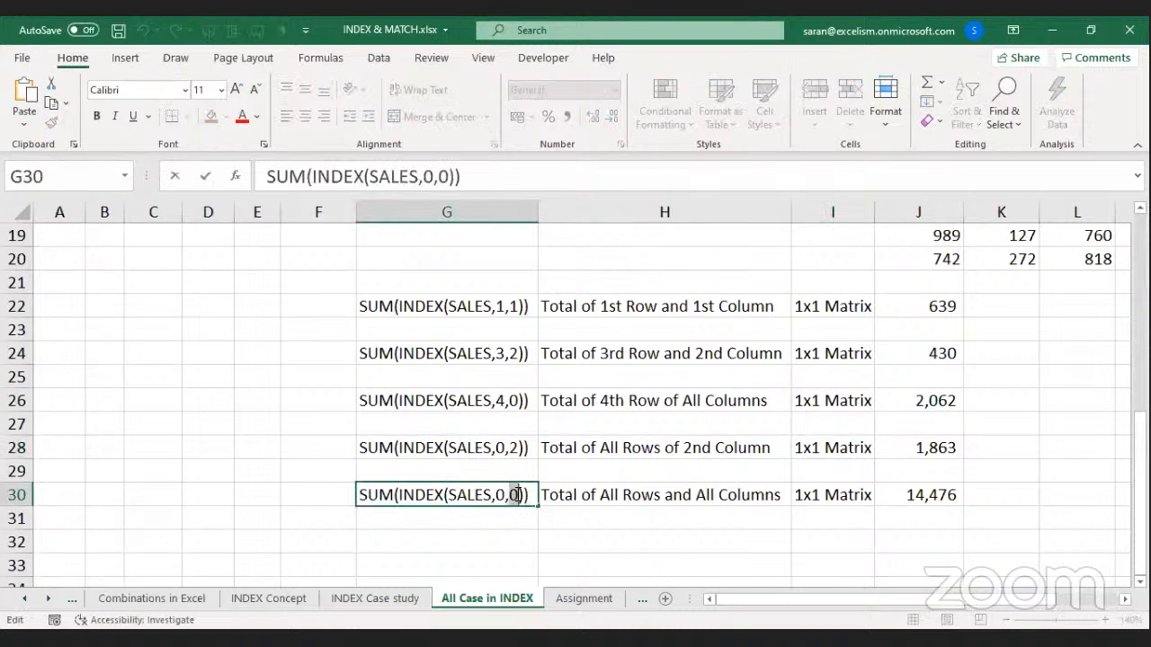
drag(394, 494, 525, 490)
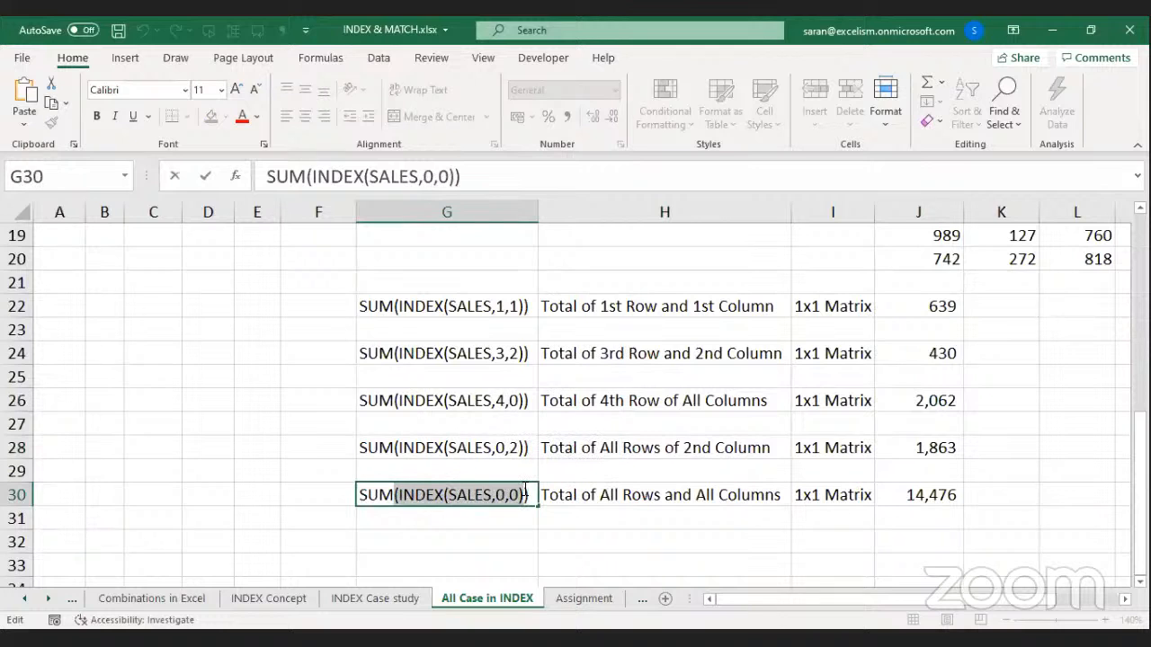
drag(360, 494, 521, 491)
click(848, 493)
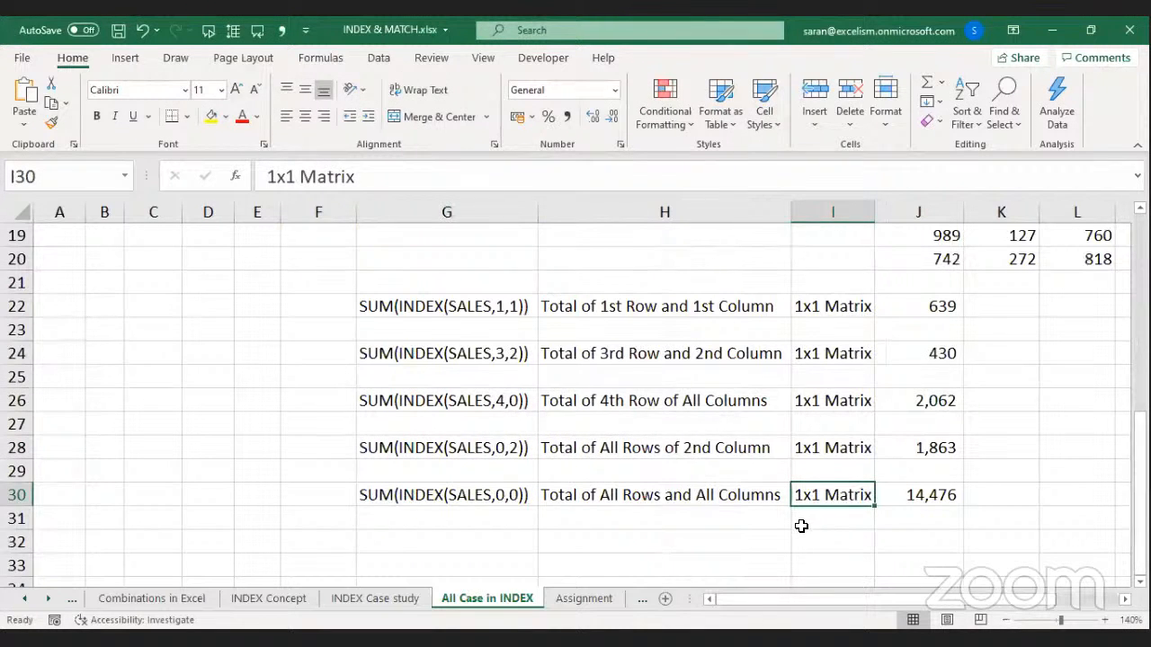
key(alt+Tab)
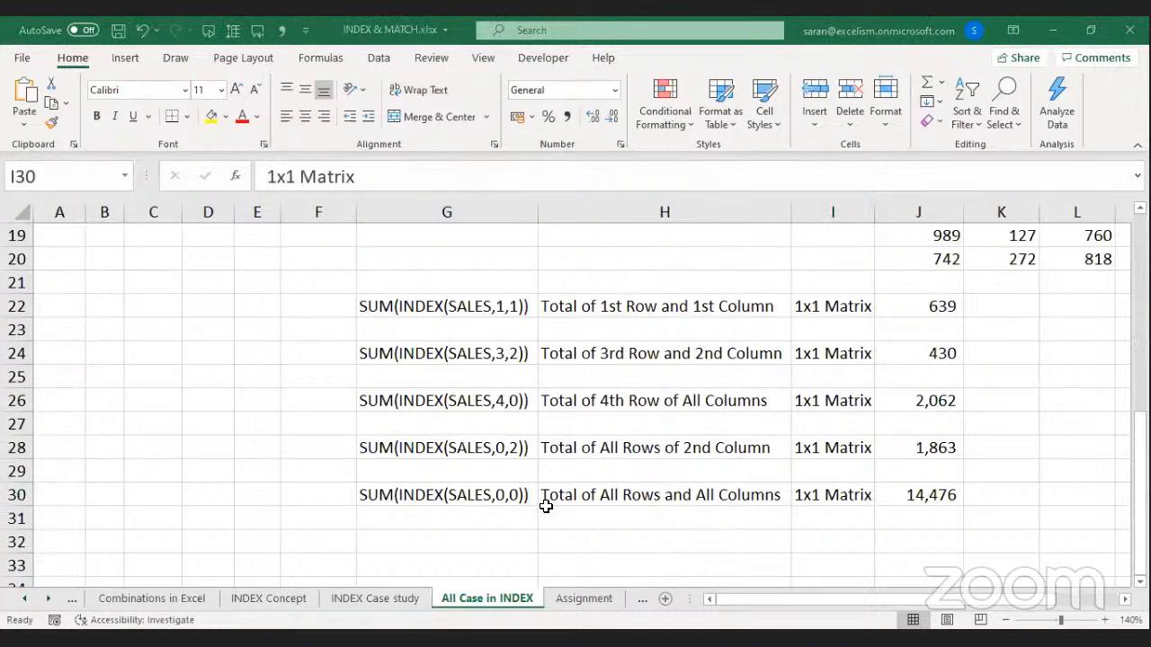
key(alt+Tab)
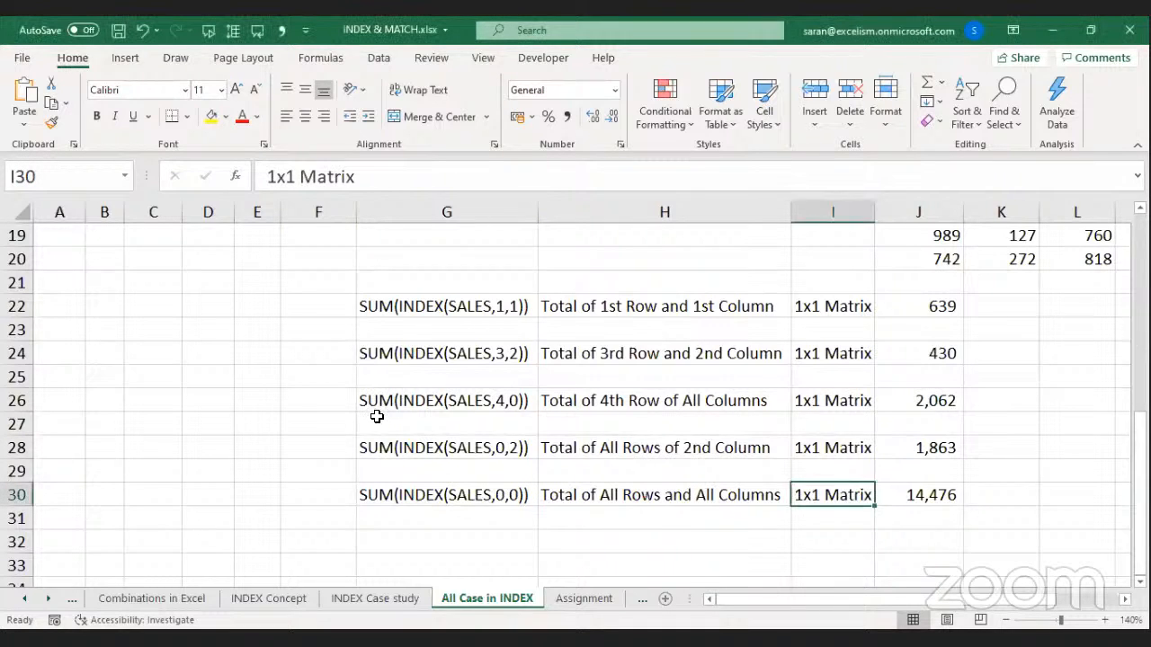
click(376, 416)
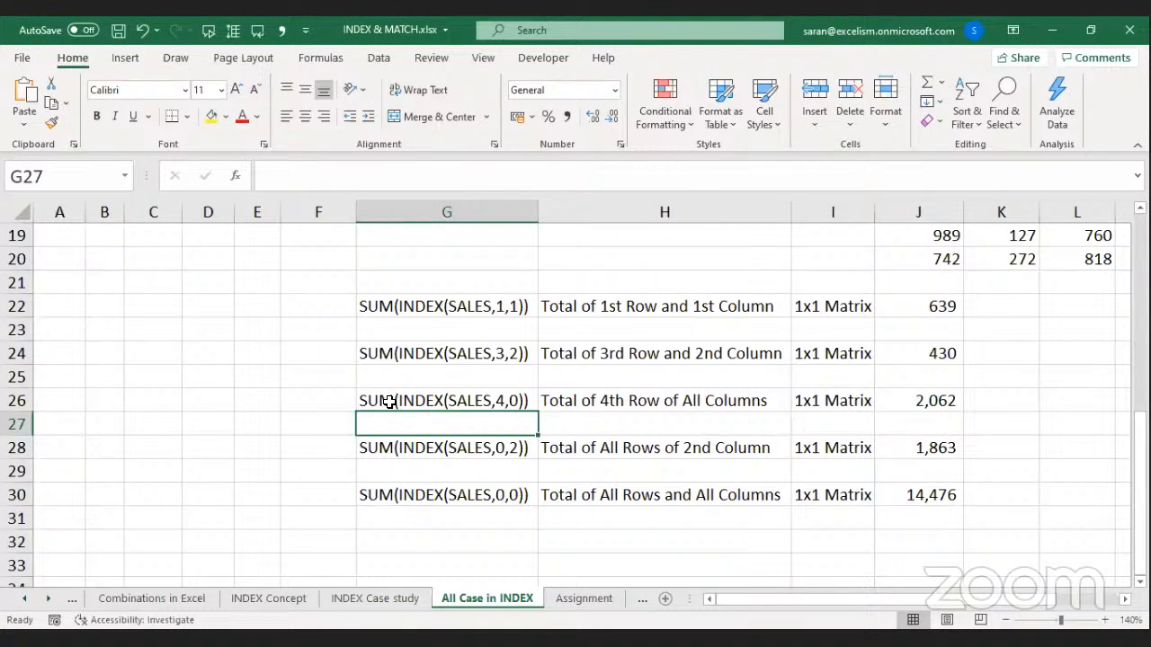
key(alt+Tab)
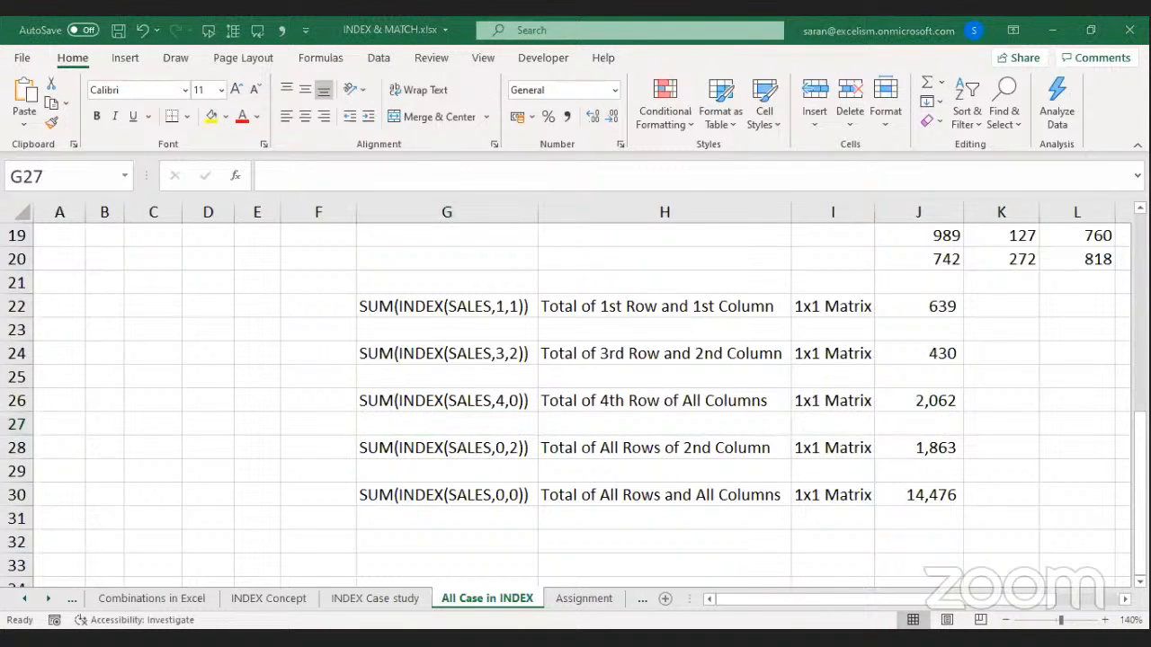
key(alt+Tab)
scroll(629, 545, down, 2)
click(498, 468)
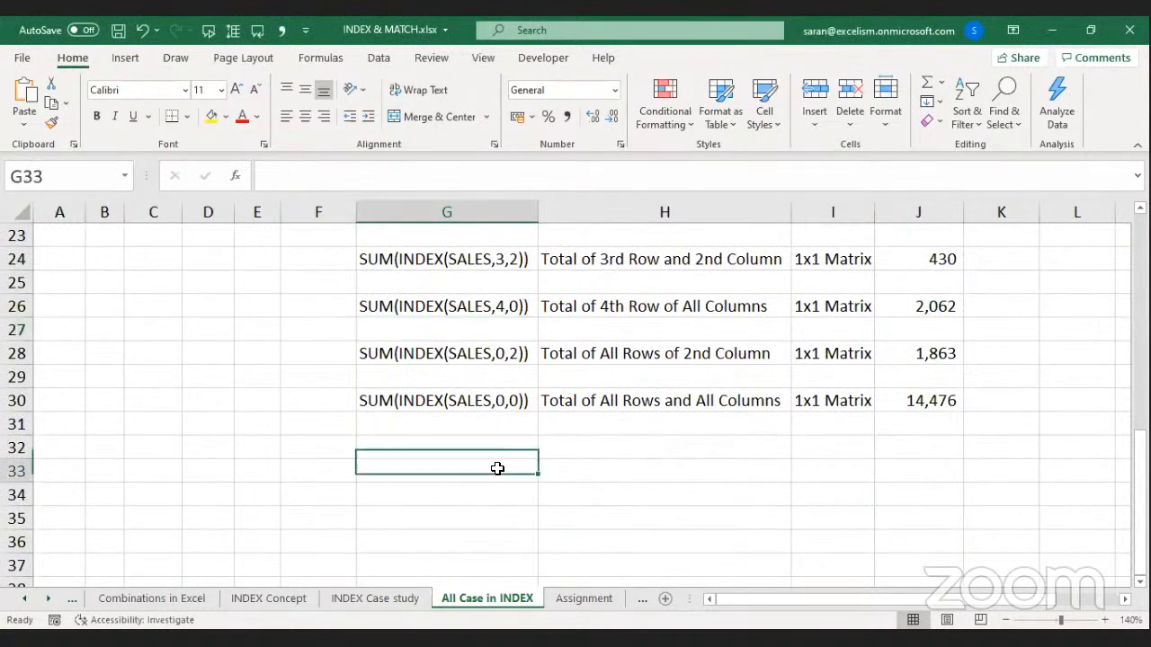
text(=su)
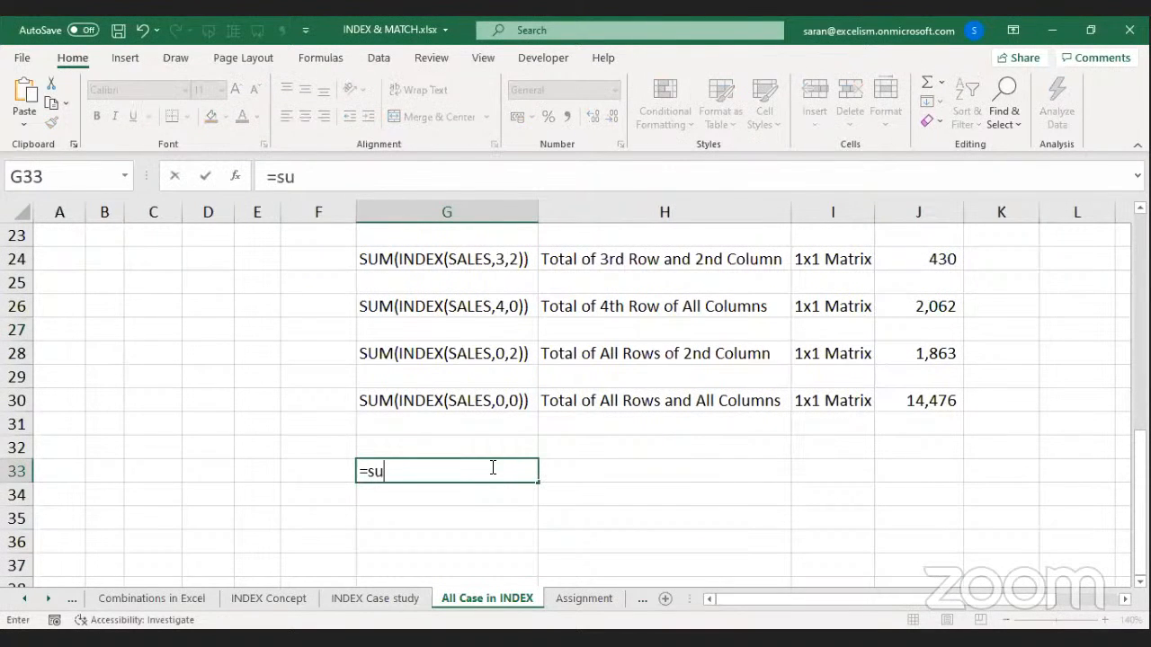
text(MIF()
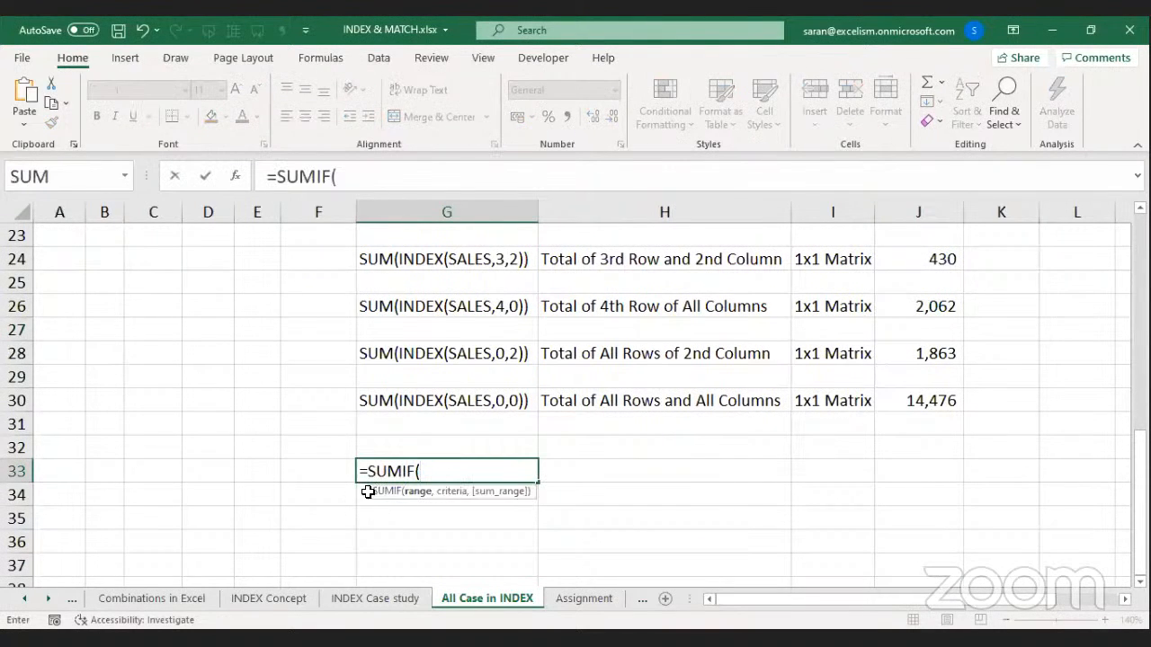
click(370, 491)
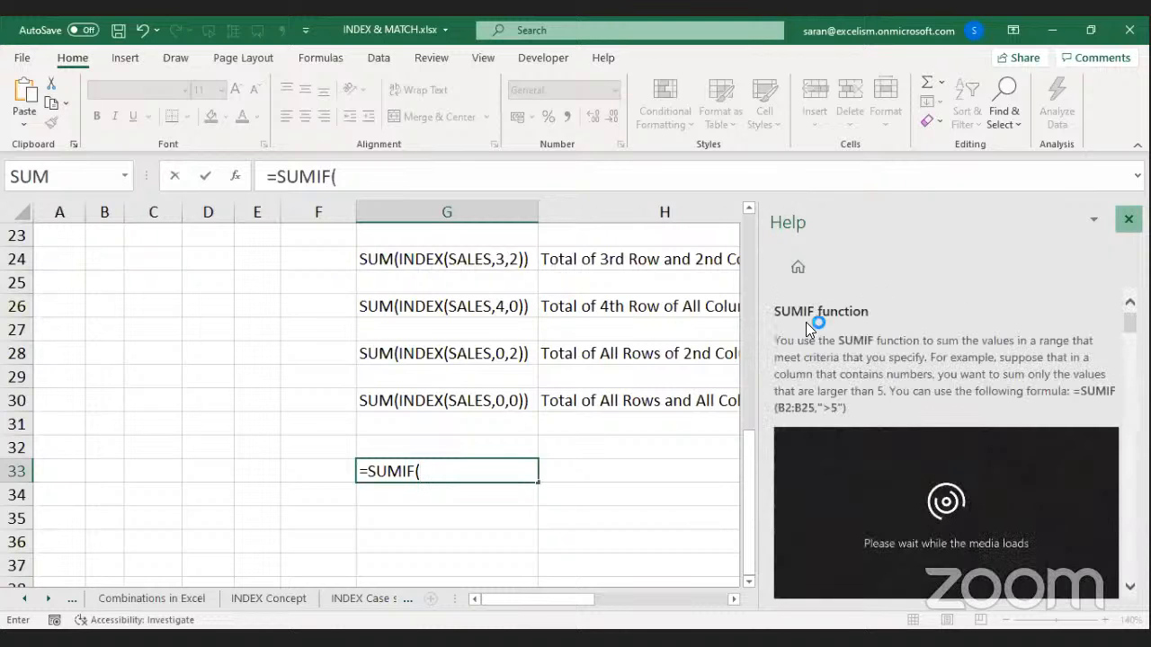
key(Right)
key(Up)
key(Up)
key(Up)
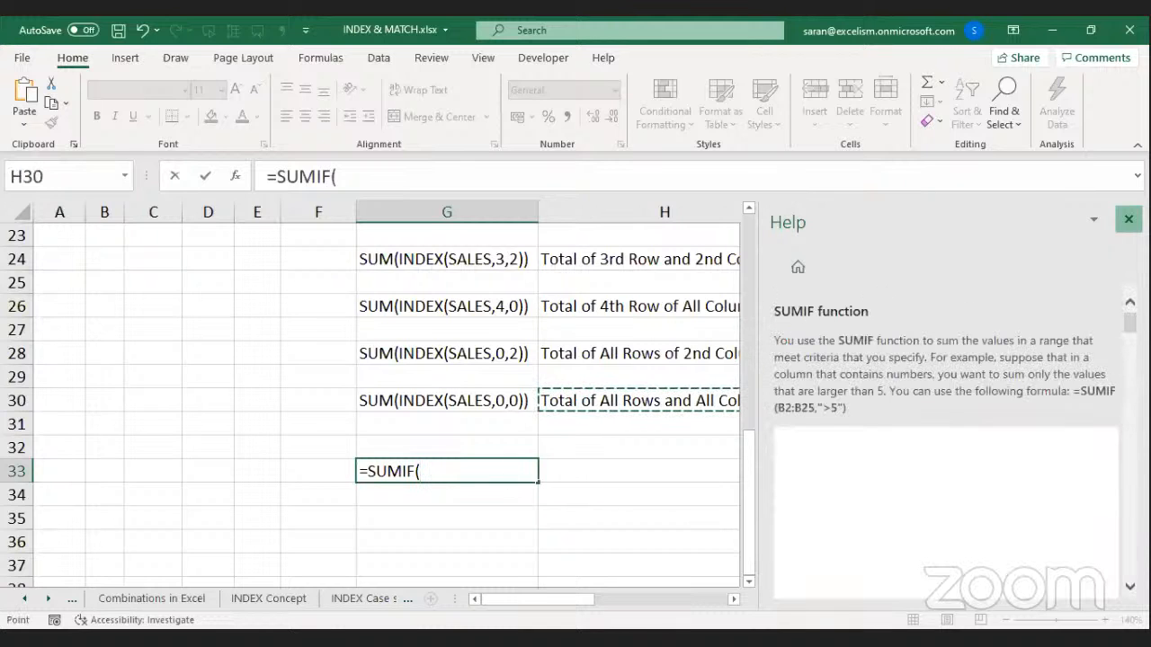
click(1129, 219)
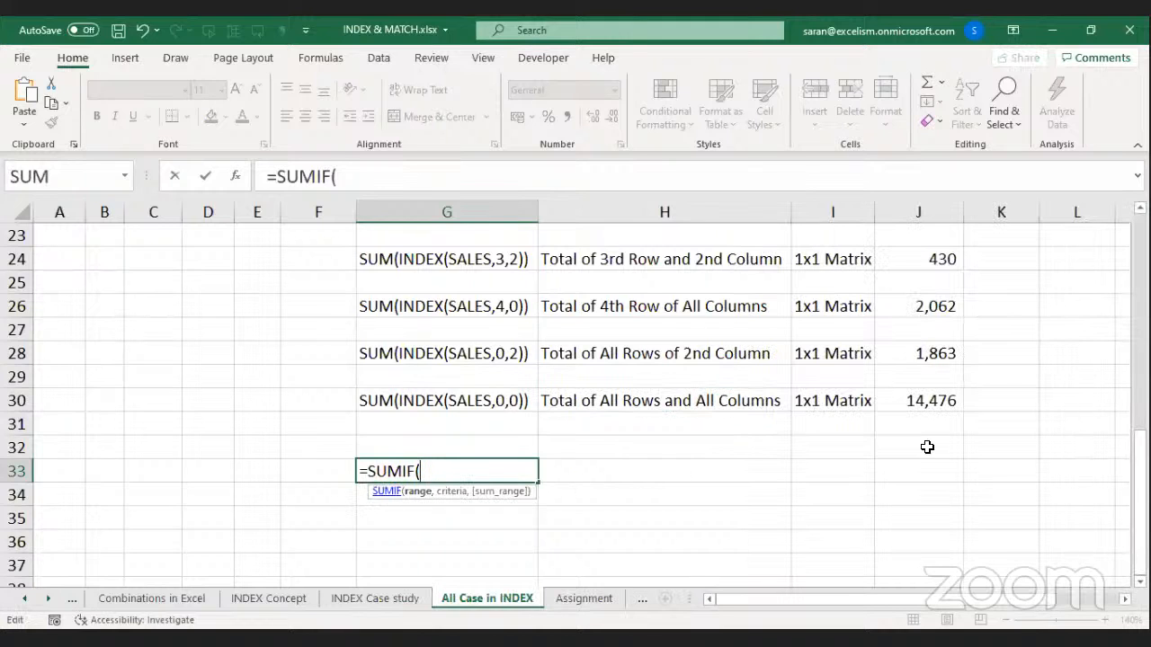
text(`)
key(Escape)
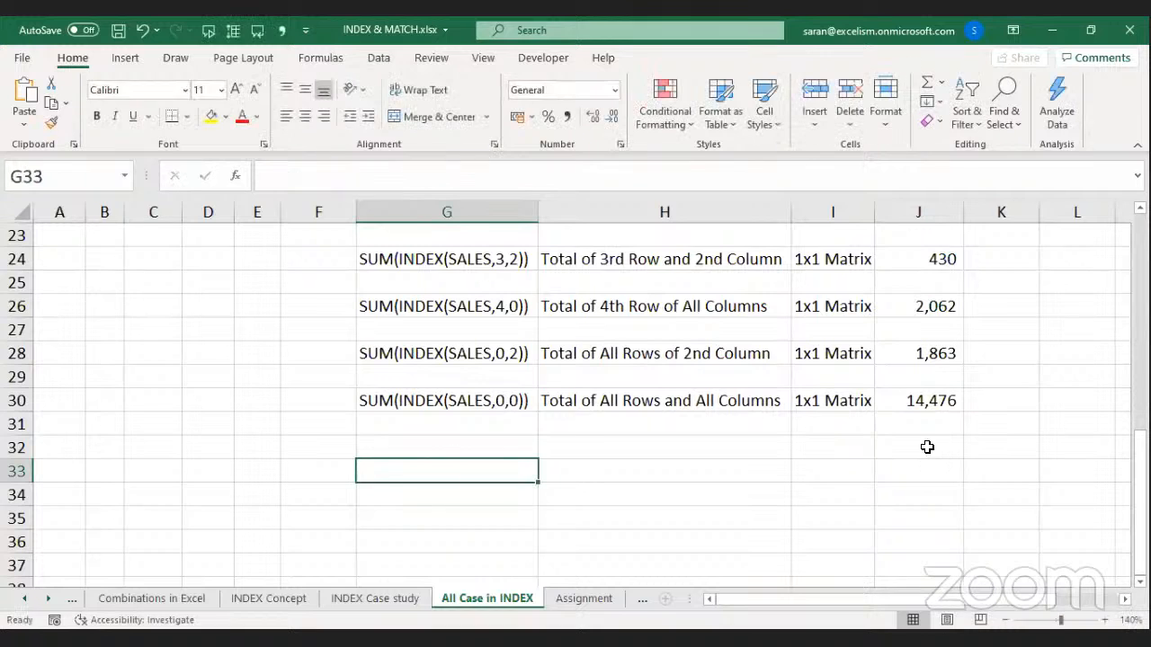
text(=v)
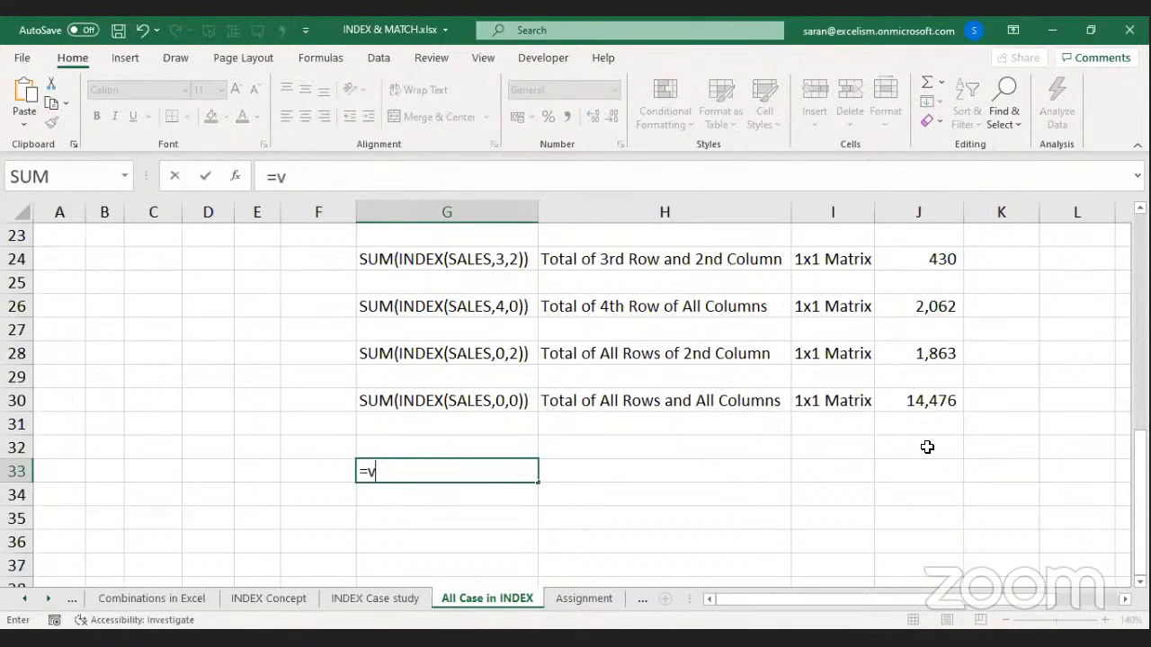
text(l)
key(Tab)
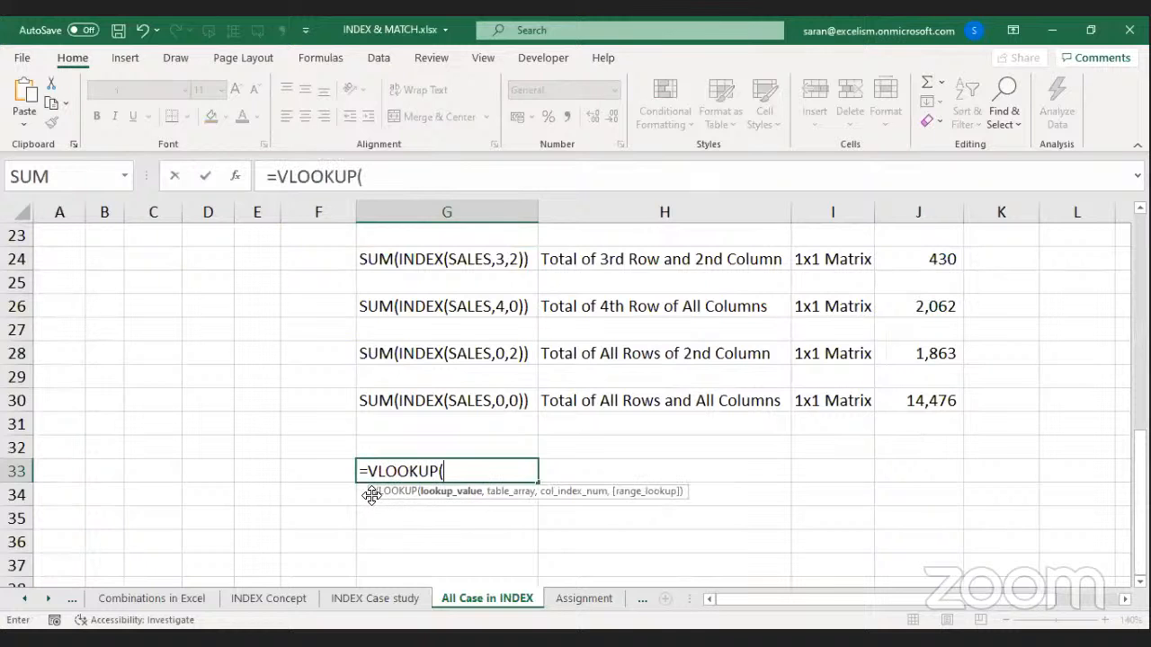
key(Escape)
text(=m)
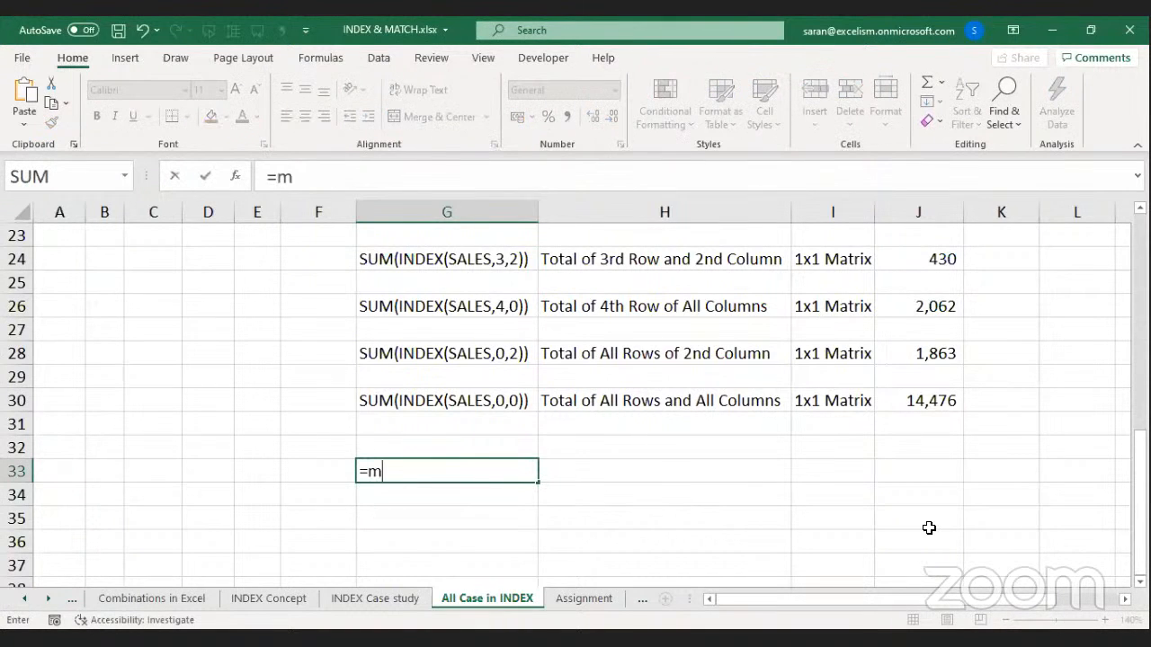
key(Tab)
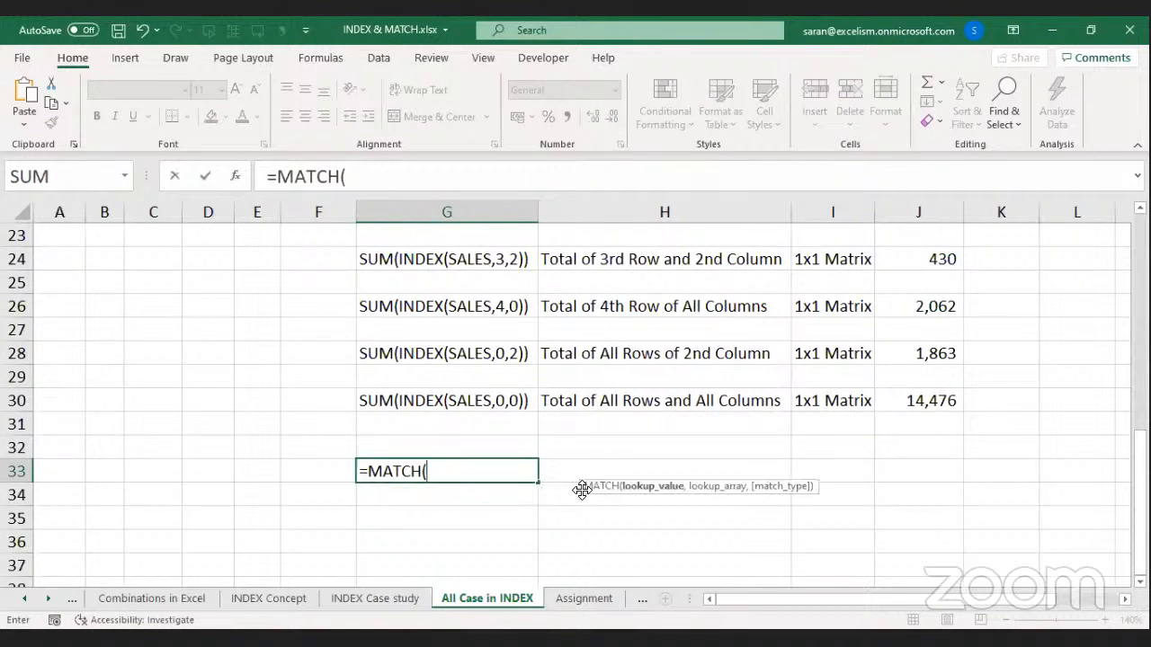
key(Escape)
text(= )
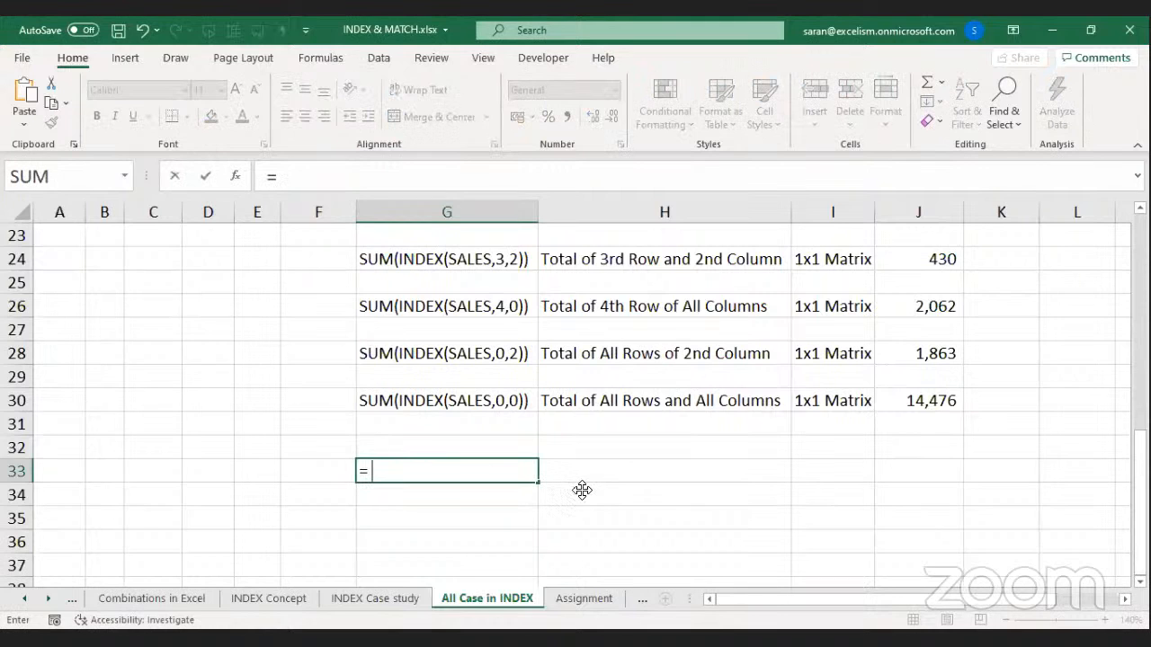
text(INDEX()
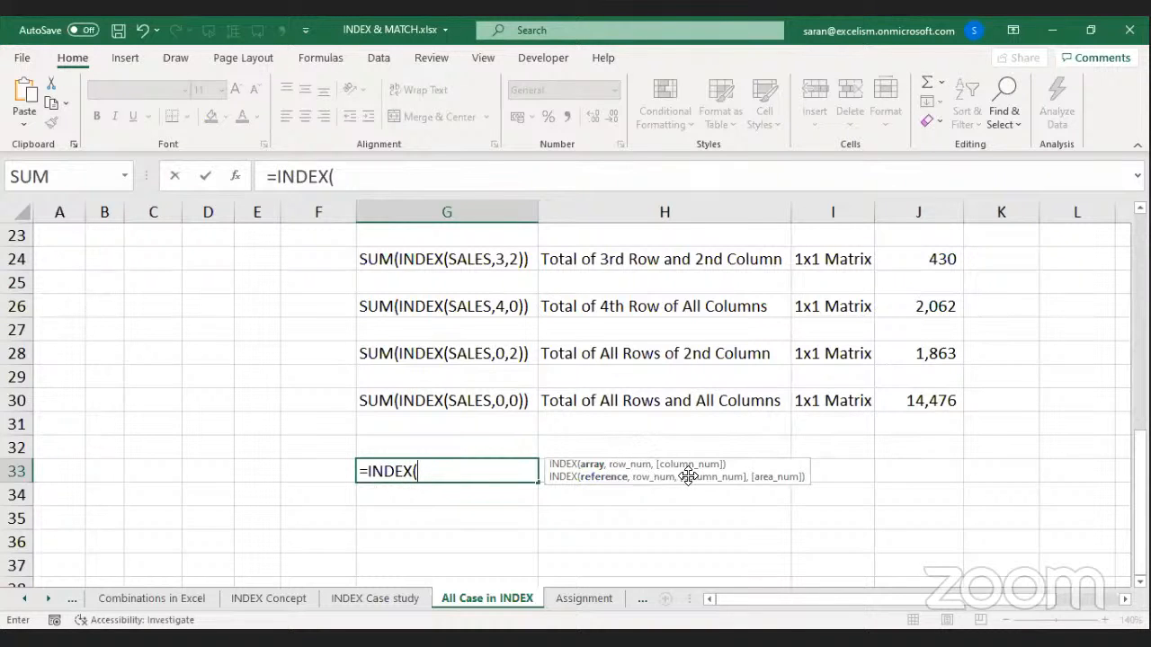
key(Escape)
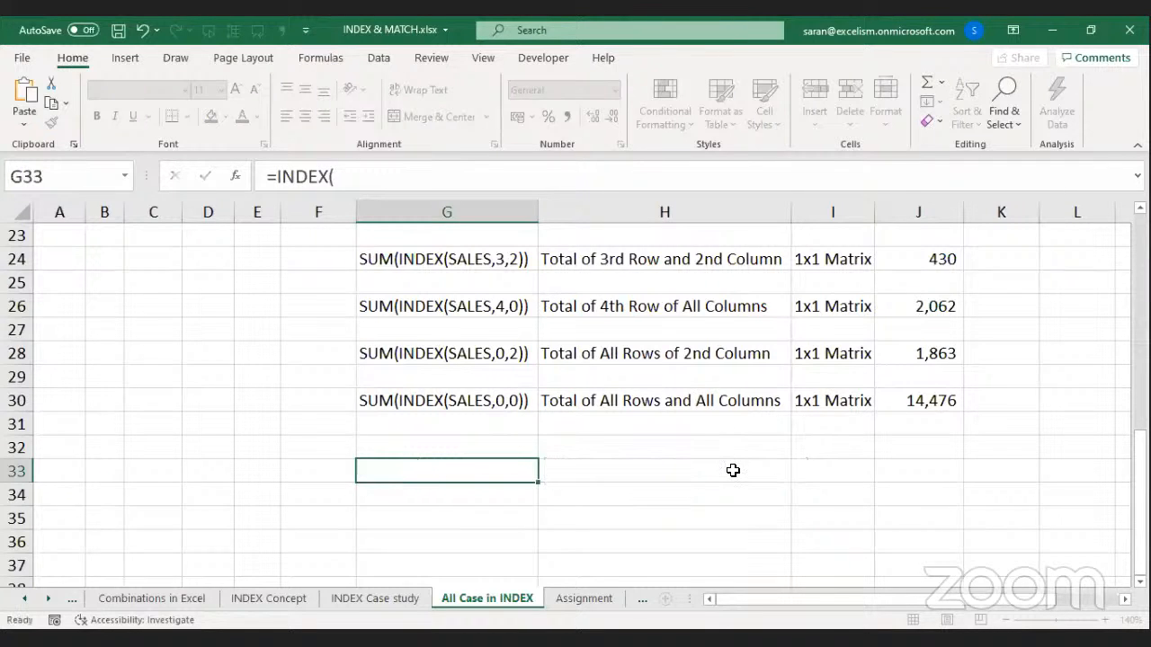
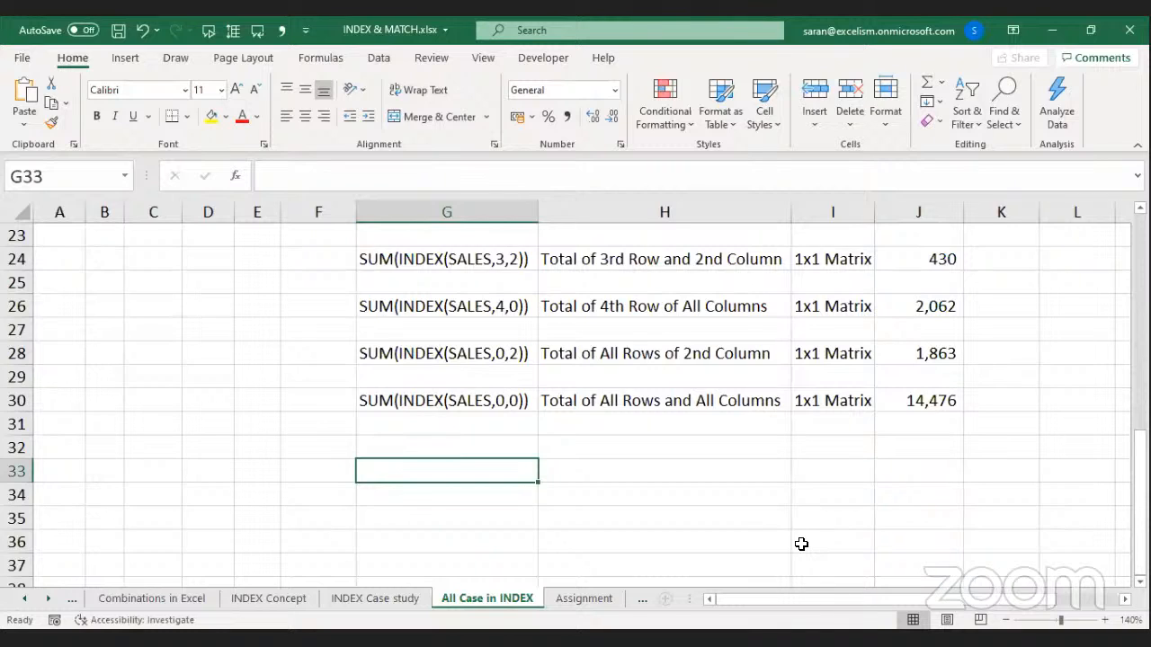
Return to Excel and move to the Assignment sheet with the quarterly sales table.
key(alt+Tab)
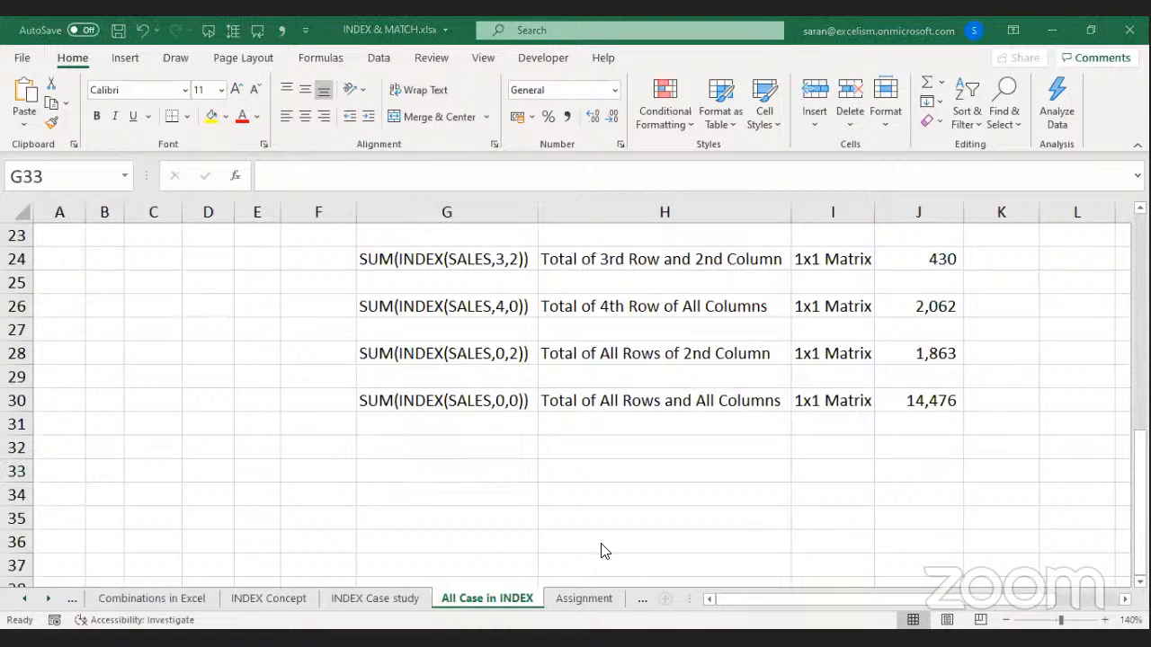
key(alt+Tab)
key(ctrl+Page_Down)
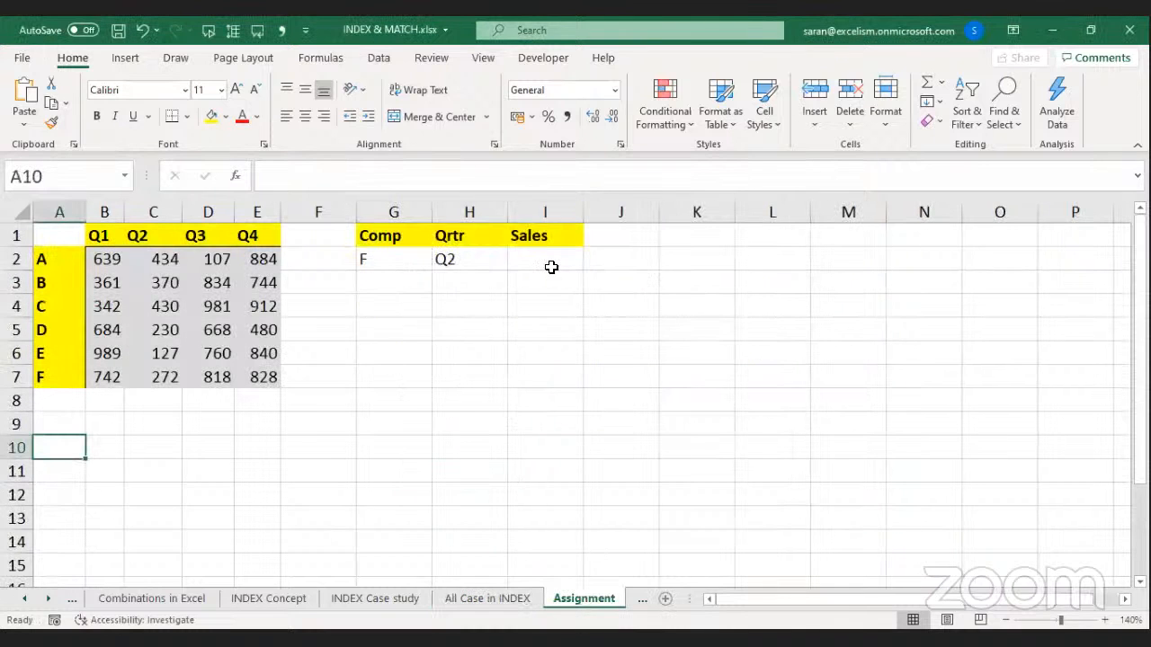
click(550, 267)
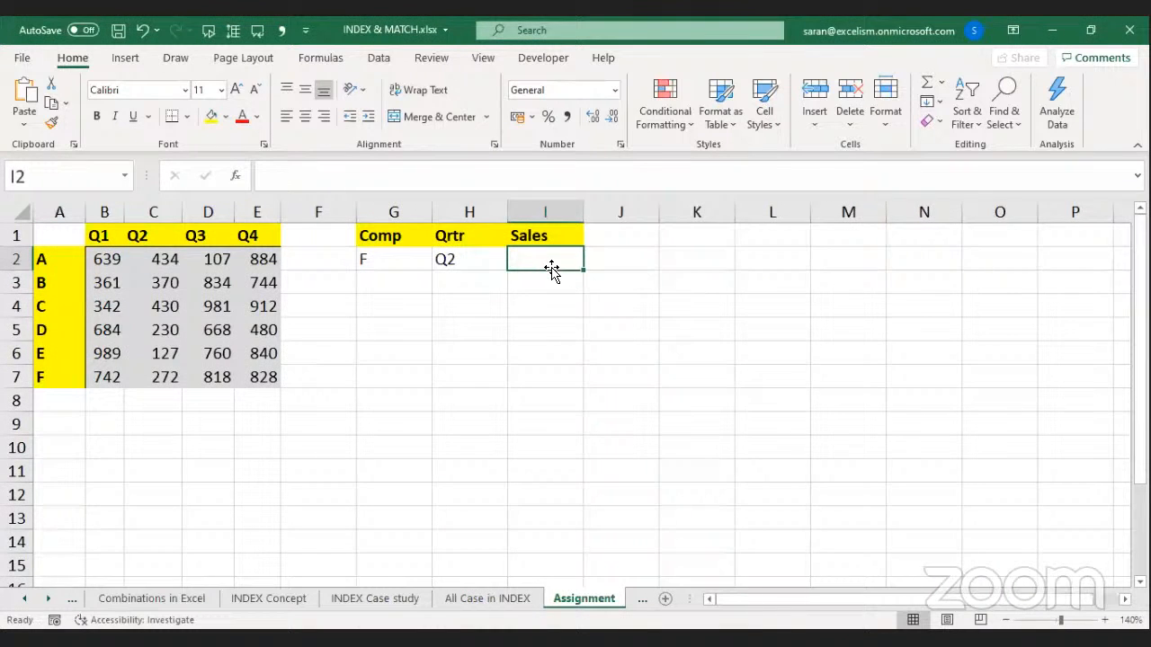
key(alt+Tab)
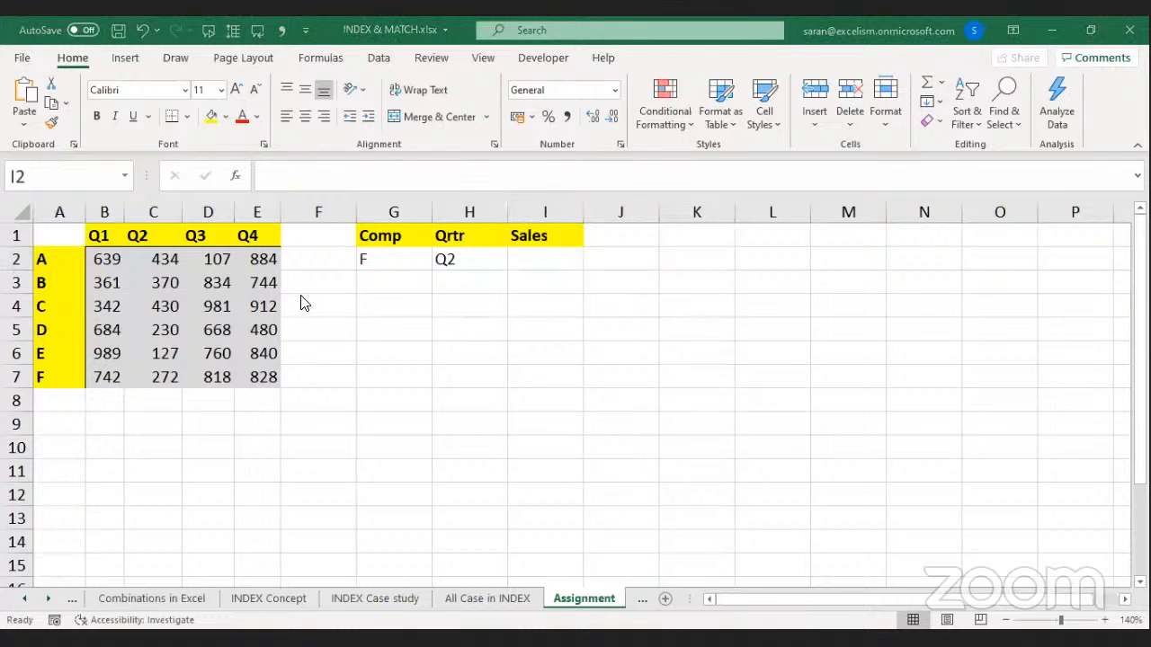
key(alt+Tab)
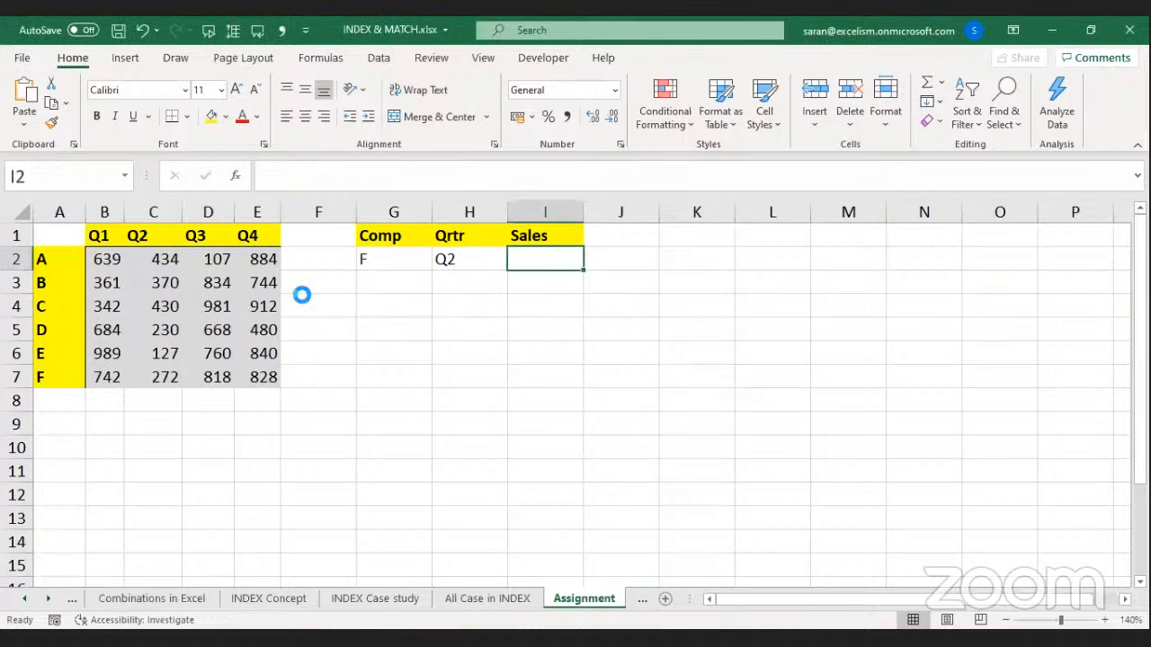
key(alt+Tab)
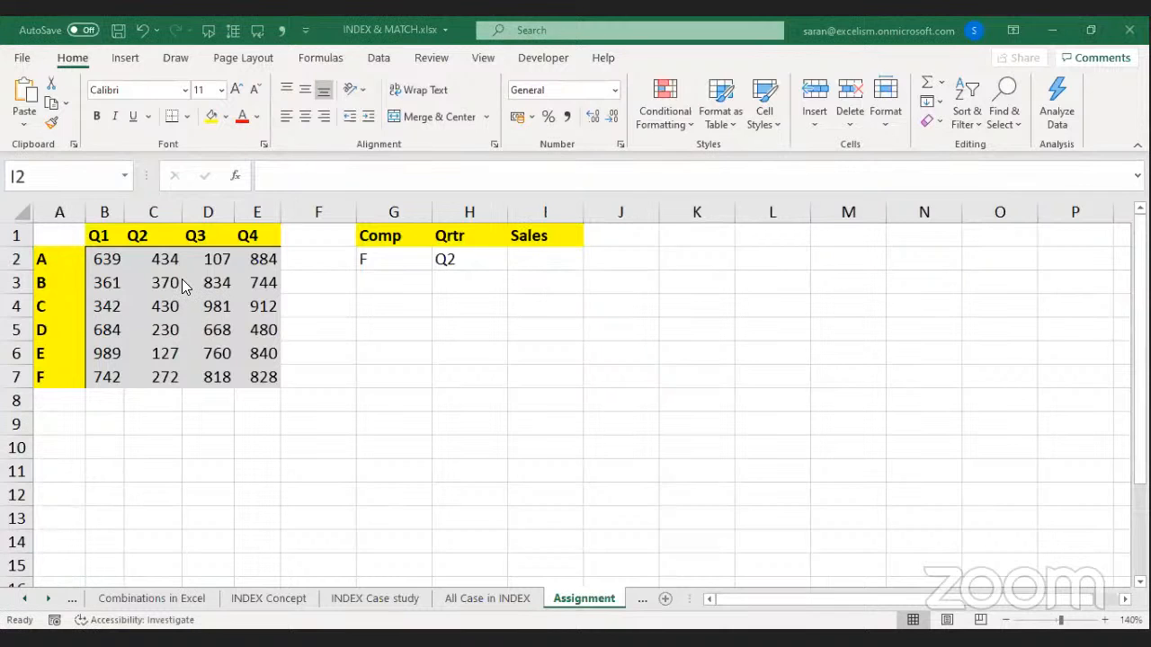
key(alt+Tab)
drag(52, 239, 246, 378)
key(ctrl+c)
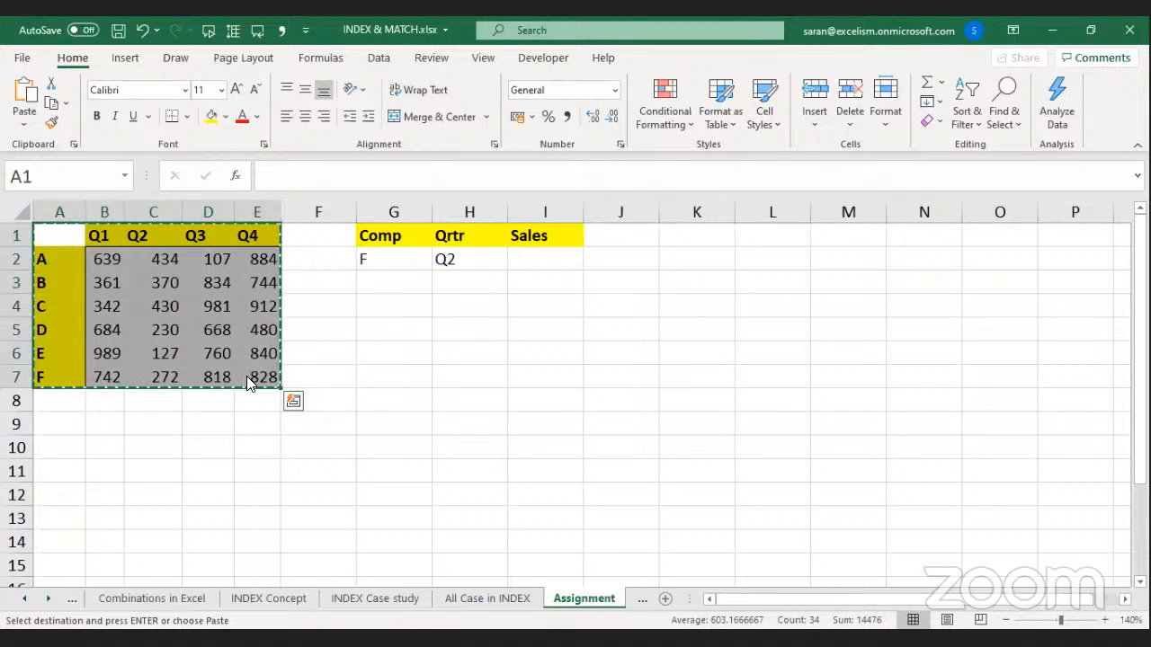
key(alt+Tab)
key(Return)
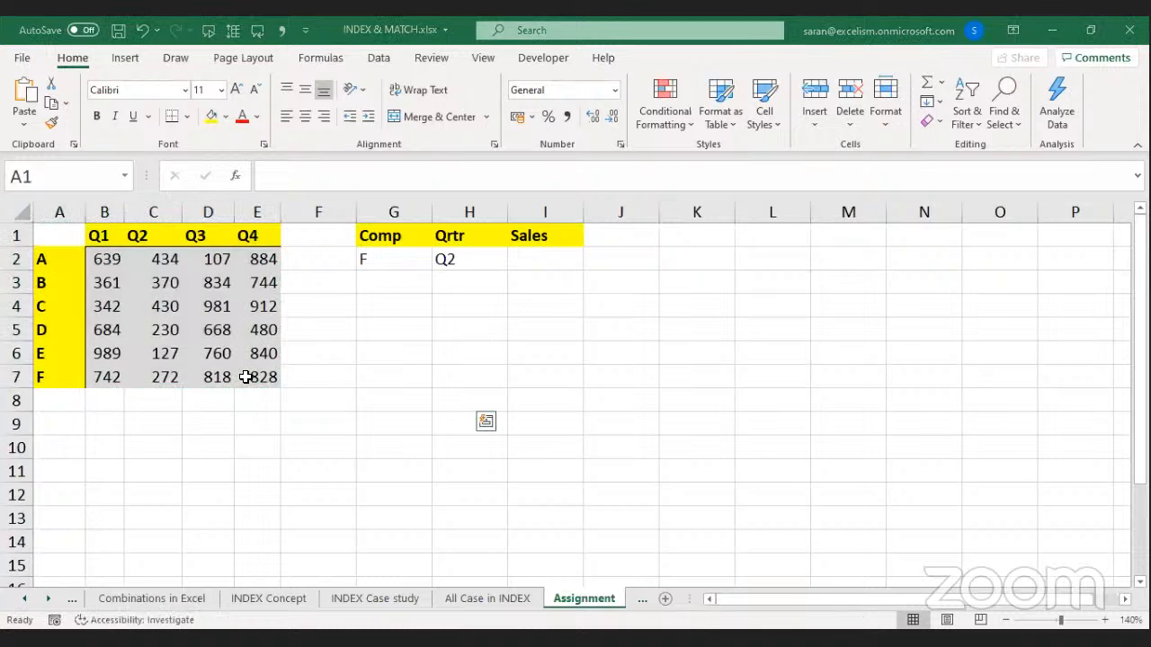
key(ctrl+c)
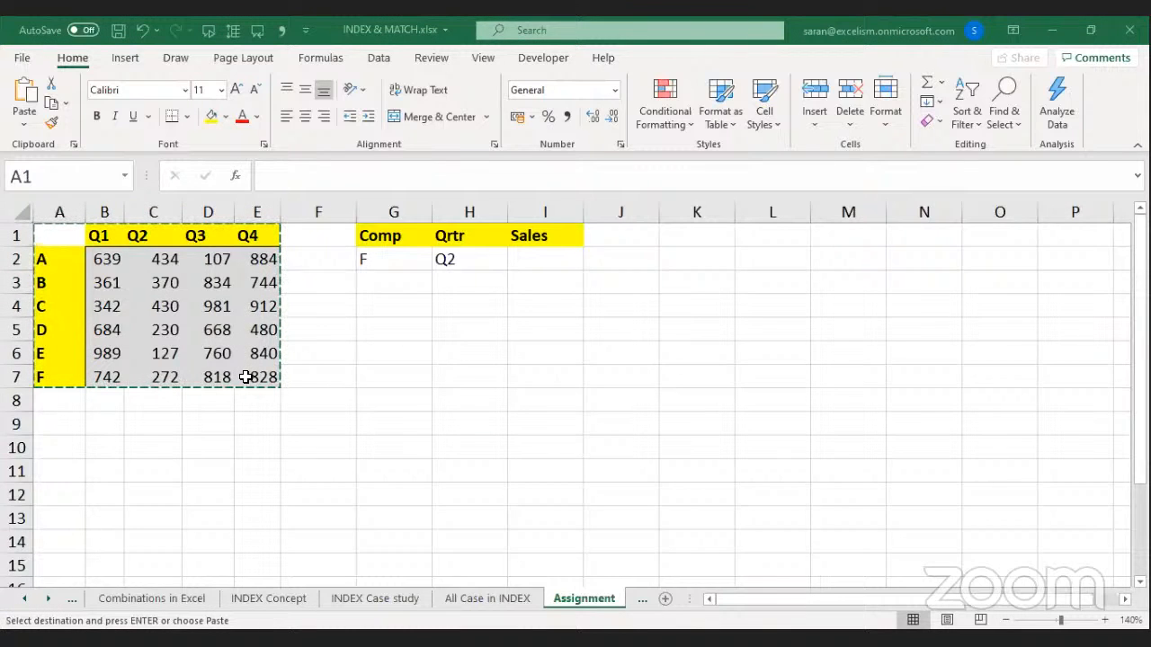
key(alt+e)
key(s)
key(Return)
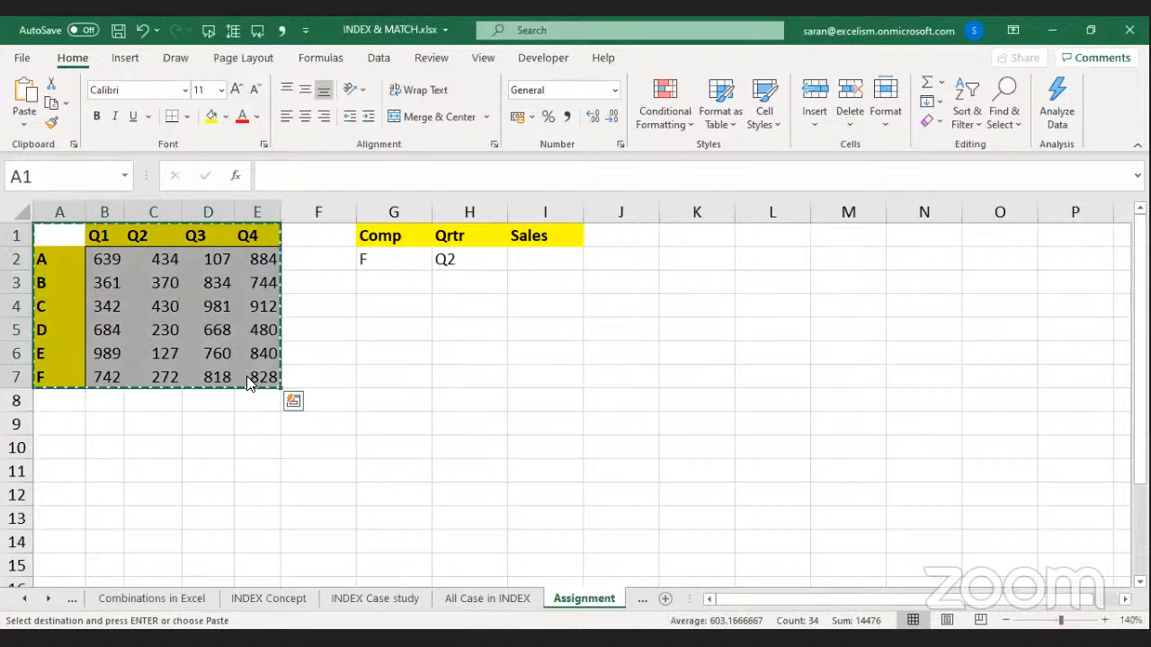
key(ctrl+n)
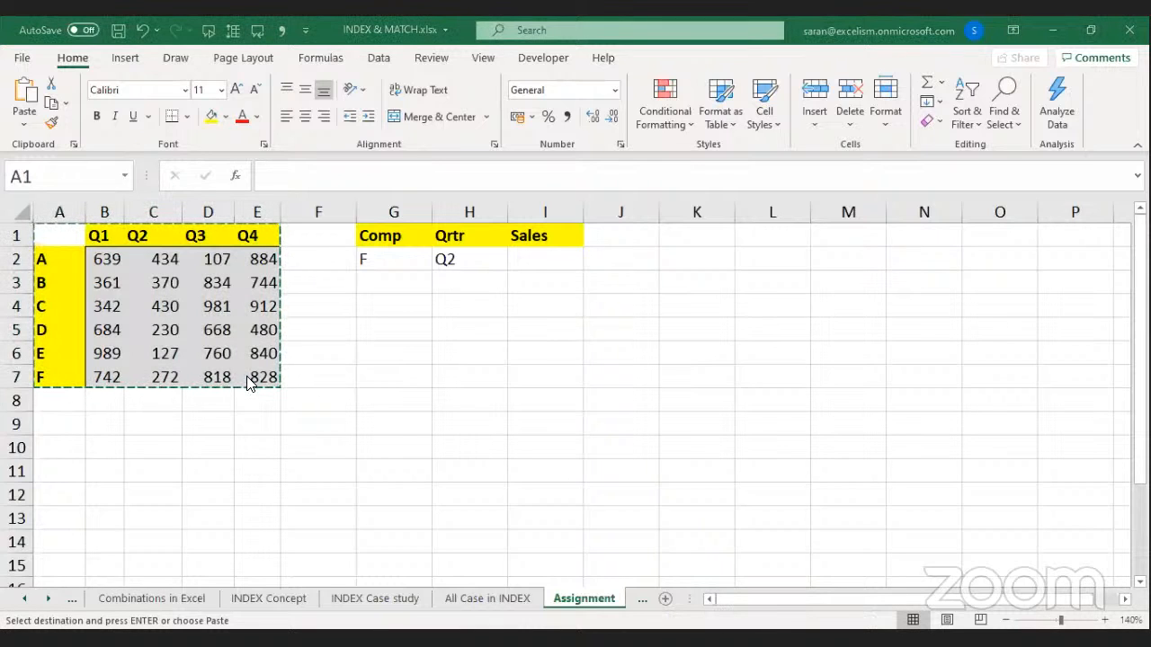
key(Escape)
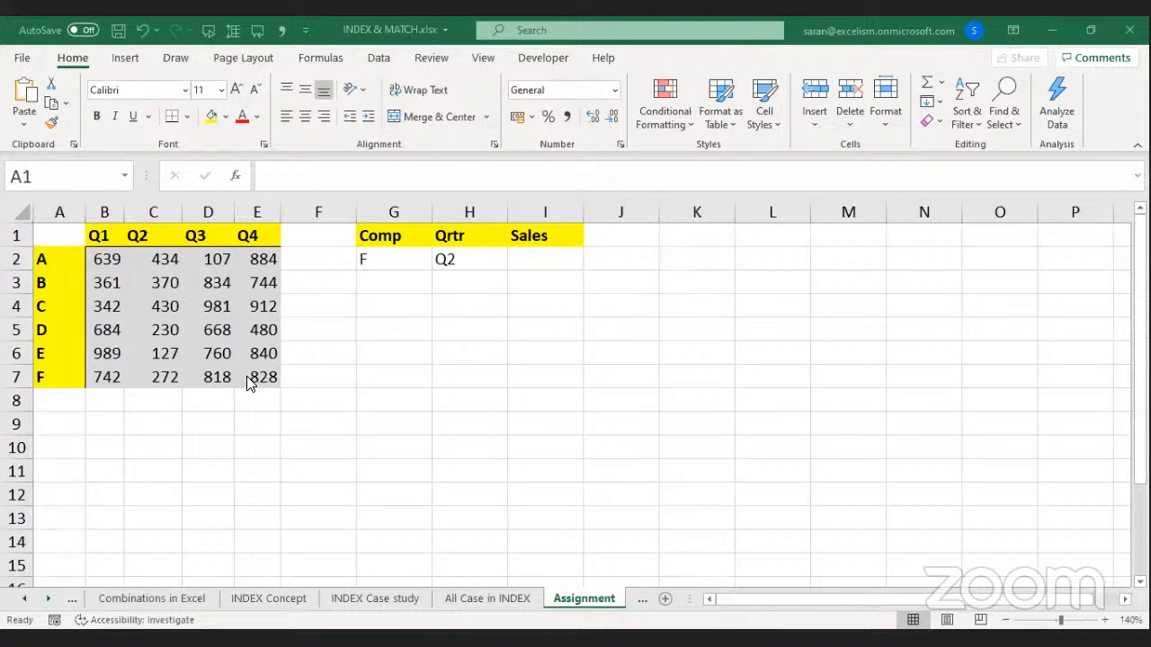
Save the workbook as 'Assingment of INDEX & MATCH.xlsx' in Vijayawada Branch > Day 12.
key(F12)
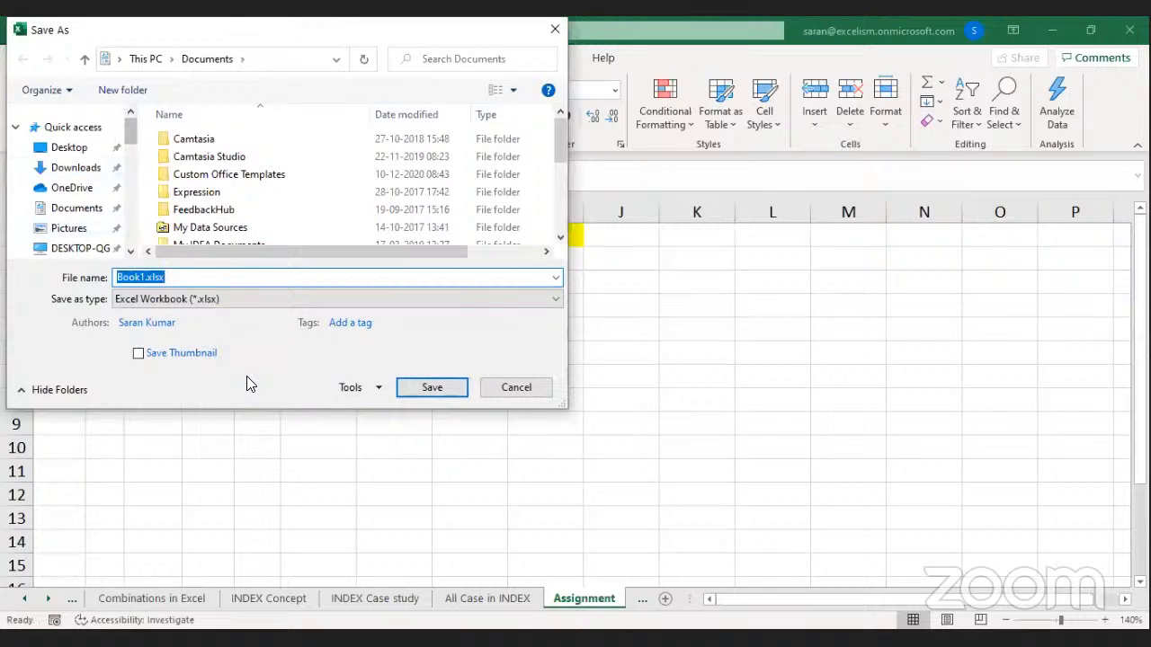
click(80, 215)
click(188, 192)
key(Down)
key(Down)
key(Down)
key(Down)
key(Down)
key(Down)
key(Down)
key(Down)
key(Down)
key(Down)
key(Down)
key(Down)
key(Up)
key(Up)
key(Up)
key(Up)
key(Up)
key(Return)
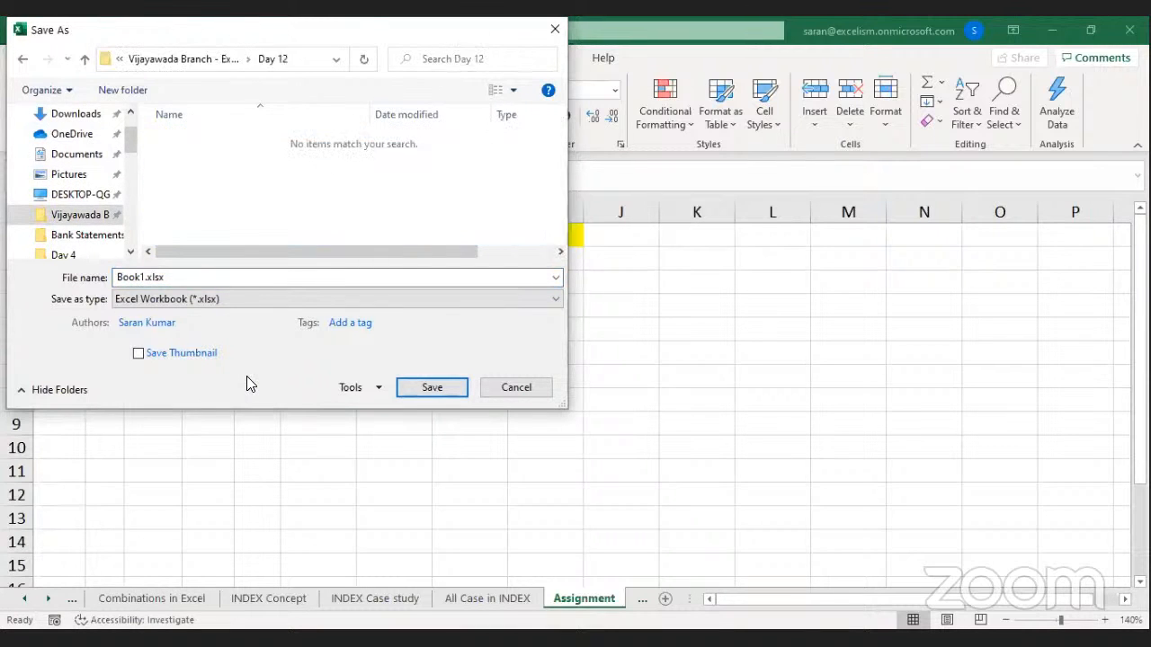
key(Tab)
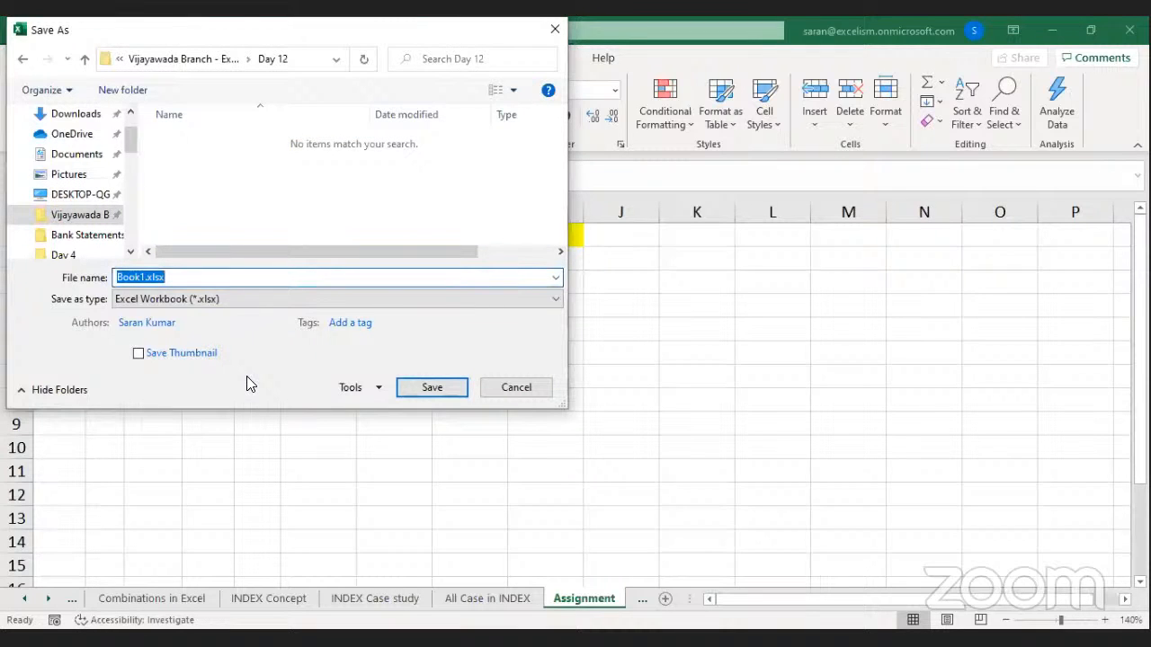
text(Assignment of INDEX)
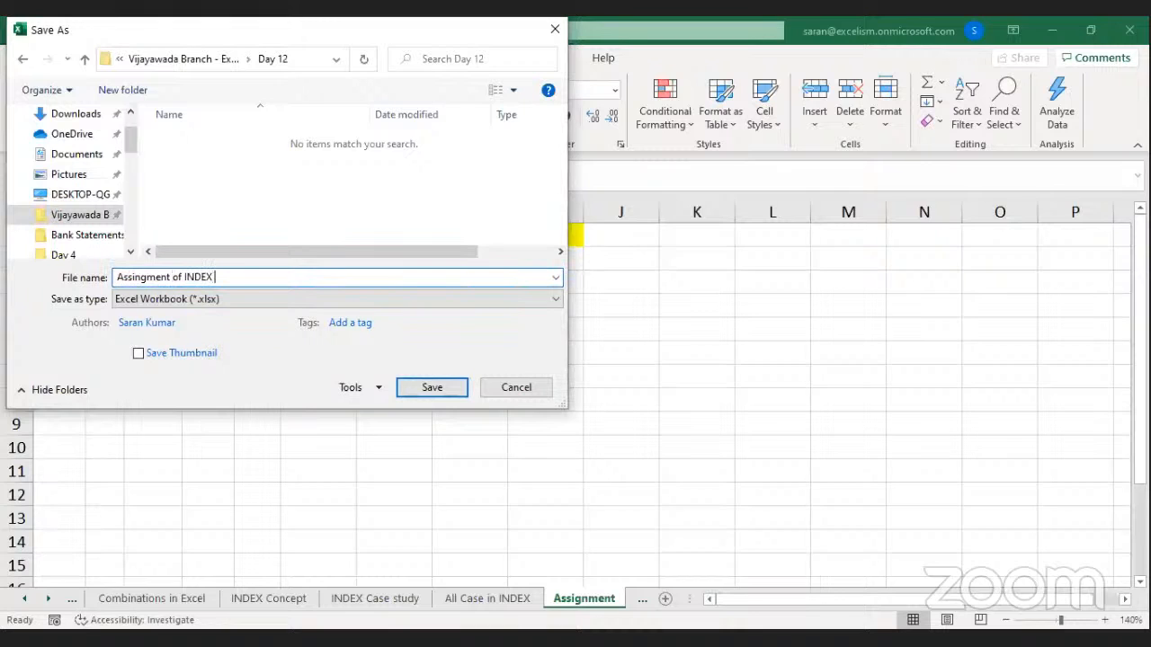
text( & MATCH.xlsx)
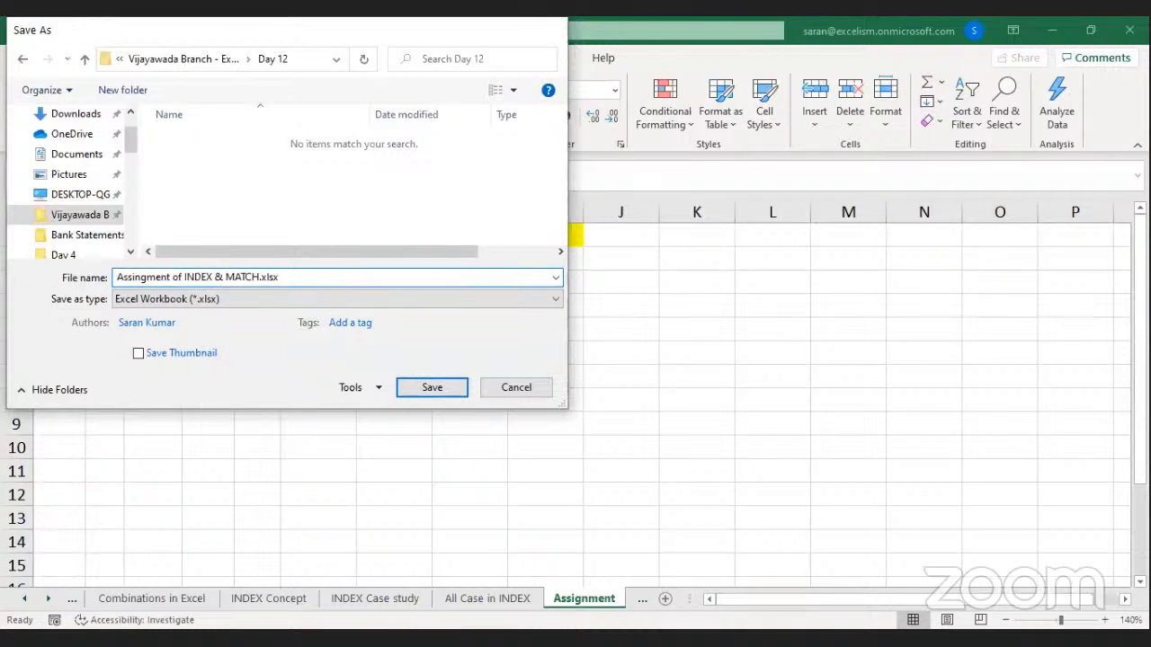
key(Return)
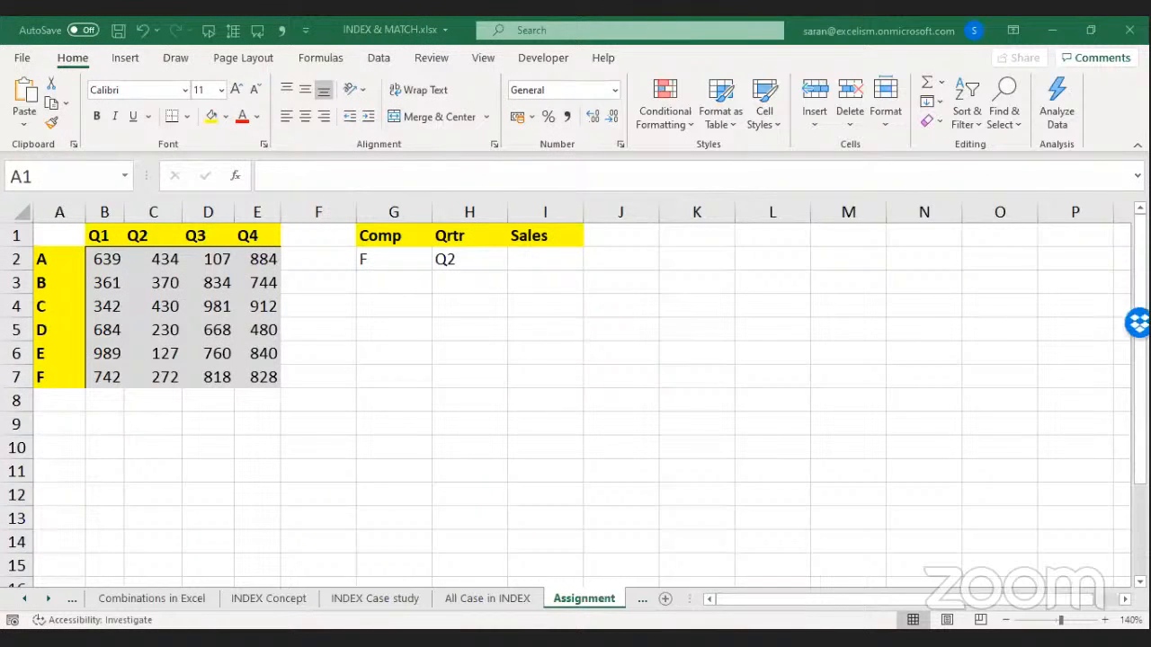
Copy the Comp, Qrtr and Sales cells G1:I2 into the new workbook.
click(207, 236)
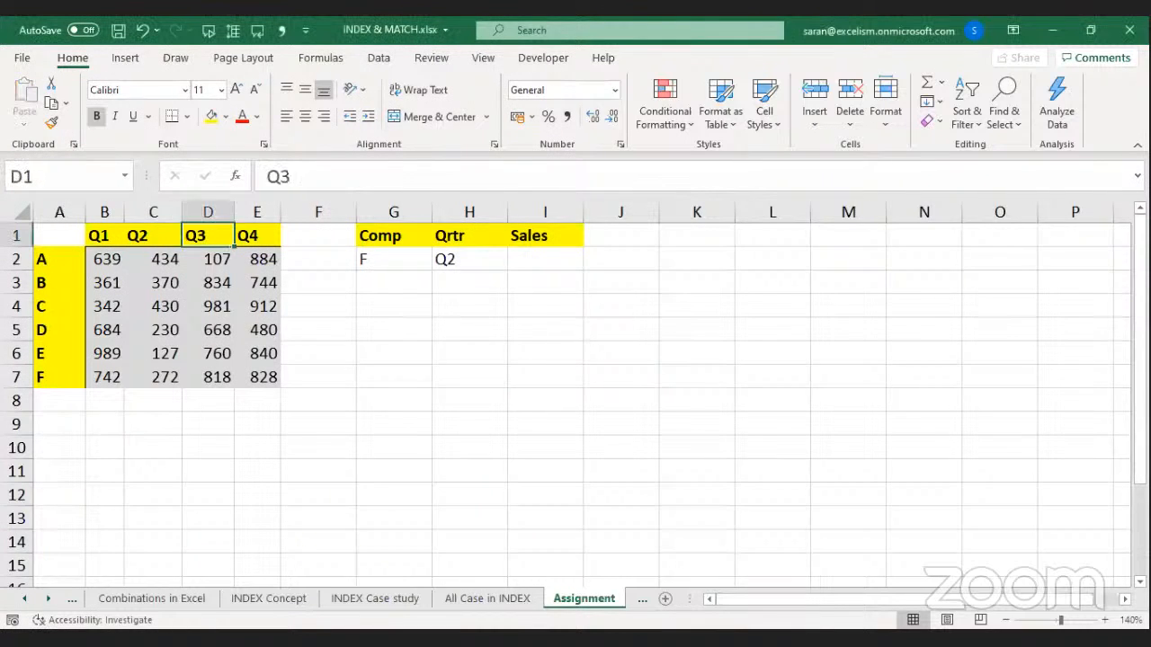
key(Right)
key(Right)
key(Right)
key(shift+Down)
key(shift+Right)
key(shift+Right)
key(shift+Right)
key(shift+Left)
key(ctrl+c)
key(ctrl+n)
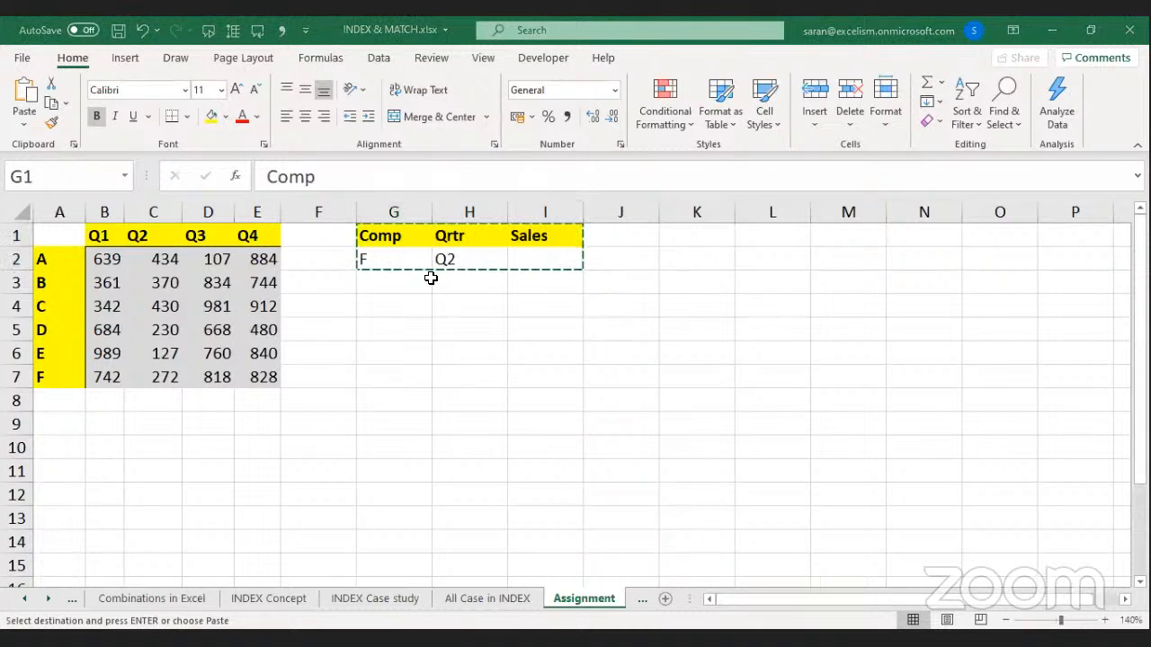
key(Return)
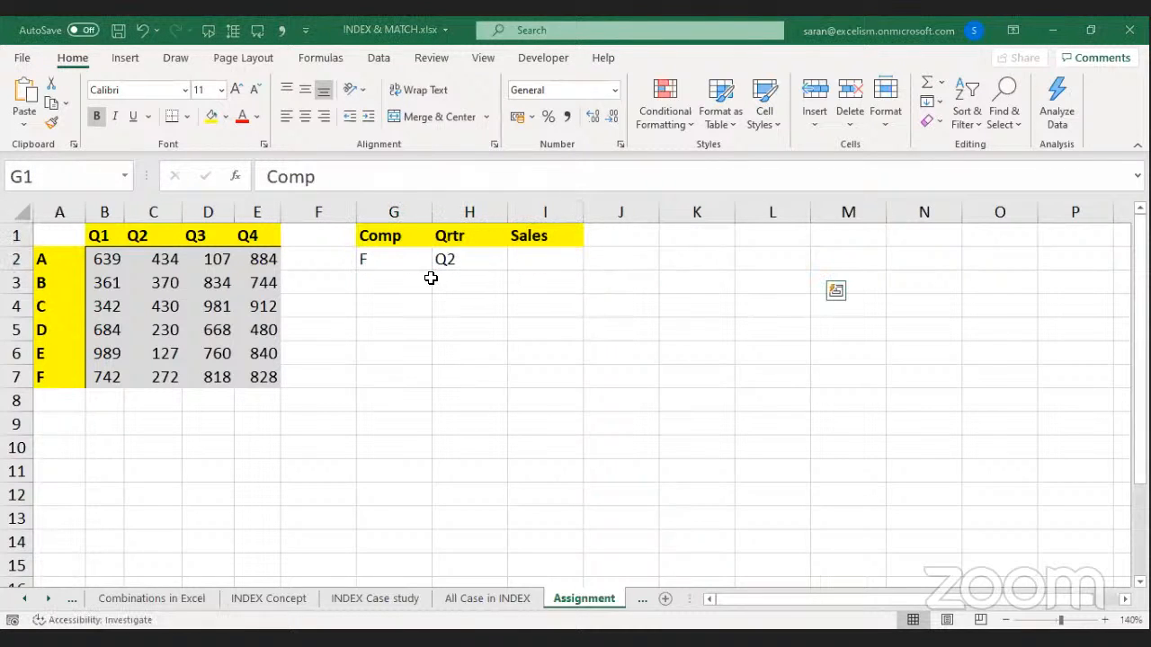
key(ctrl+c)
key(ctrl+v)
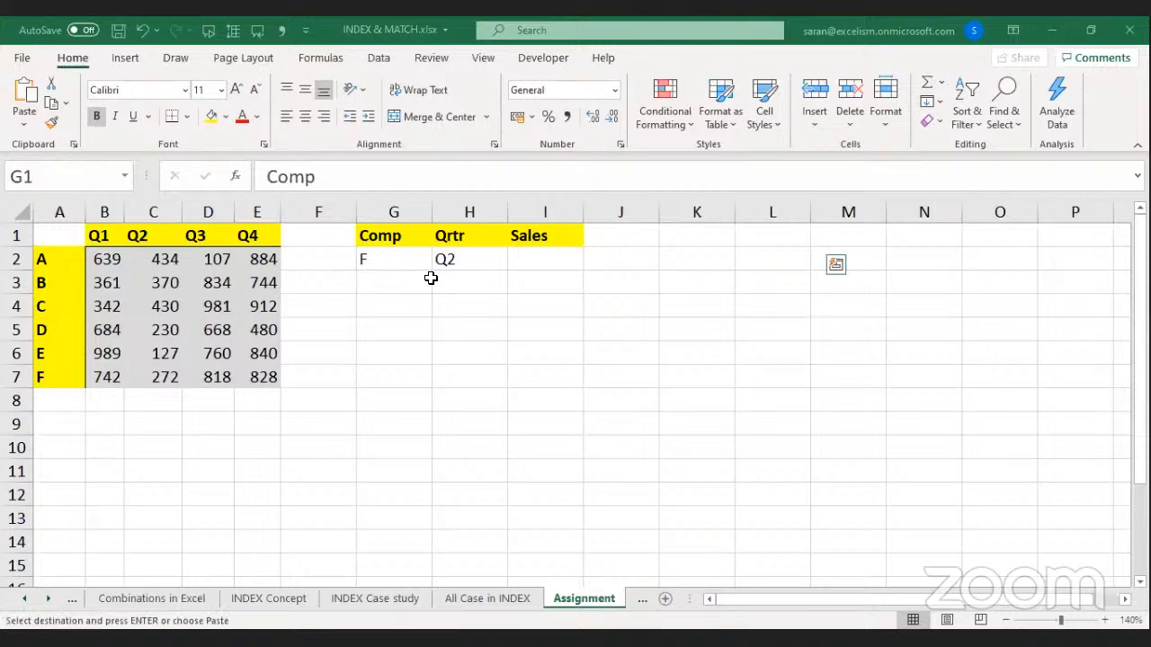
key(Escape)
Close INDEX & MATCH.xlsx without saving, then select the Q1–Q4 headers.
key(ctrl+w)
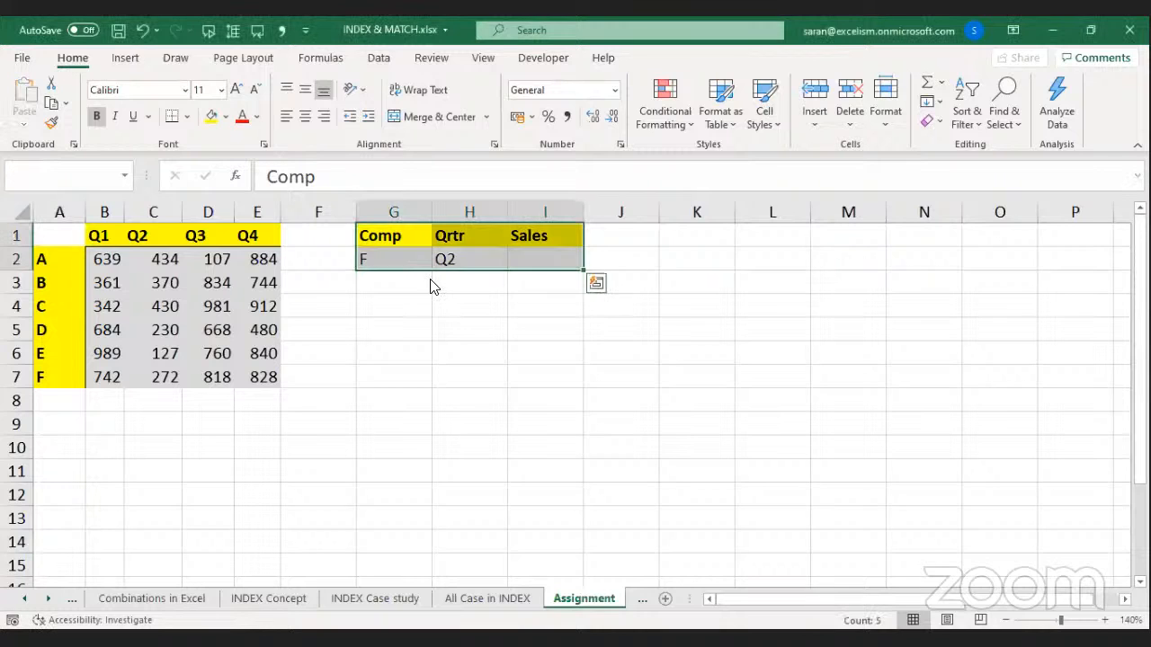
key(ctrl+w)
key(Tab)
key(Return)
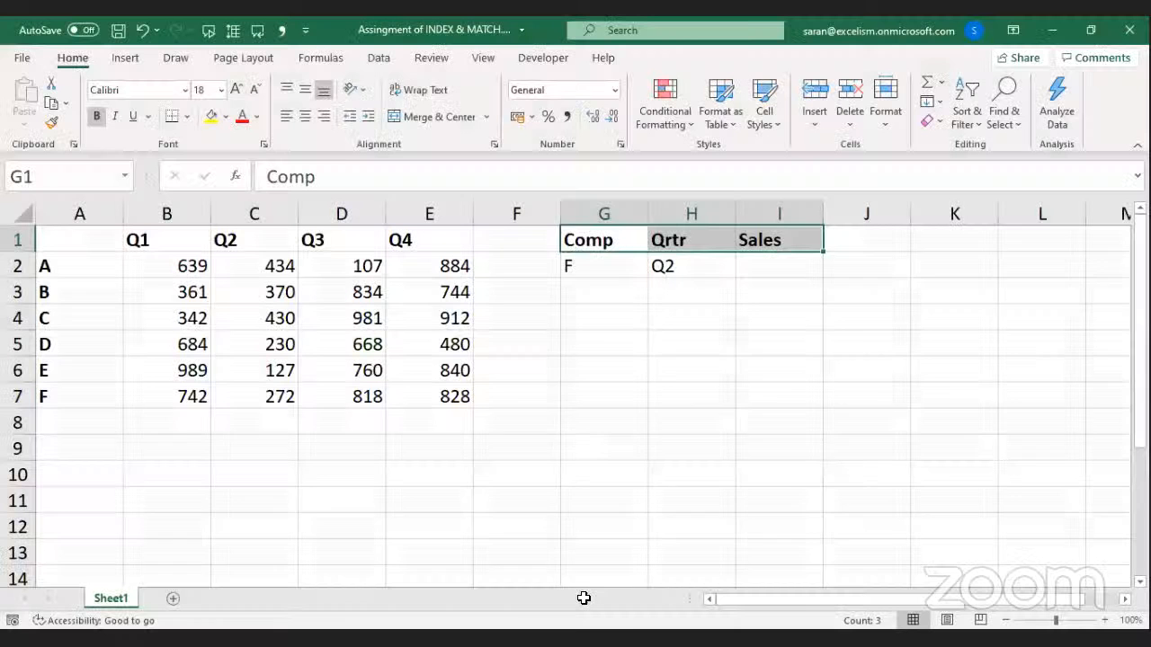
key(Left)
key(Left)
key(Left)
key(Left)
key(Left)
key(ctrl+shift+Right)
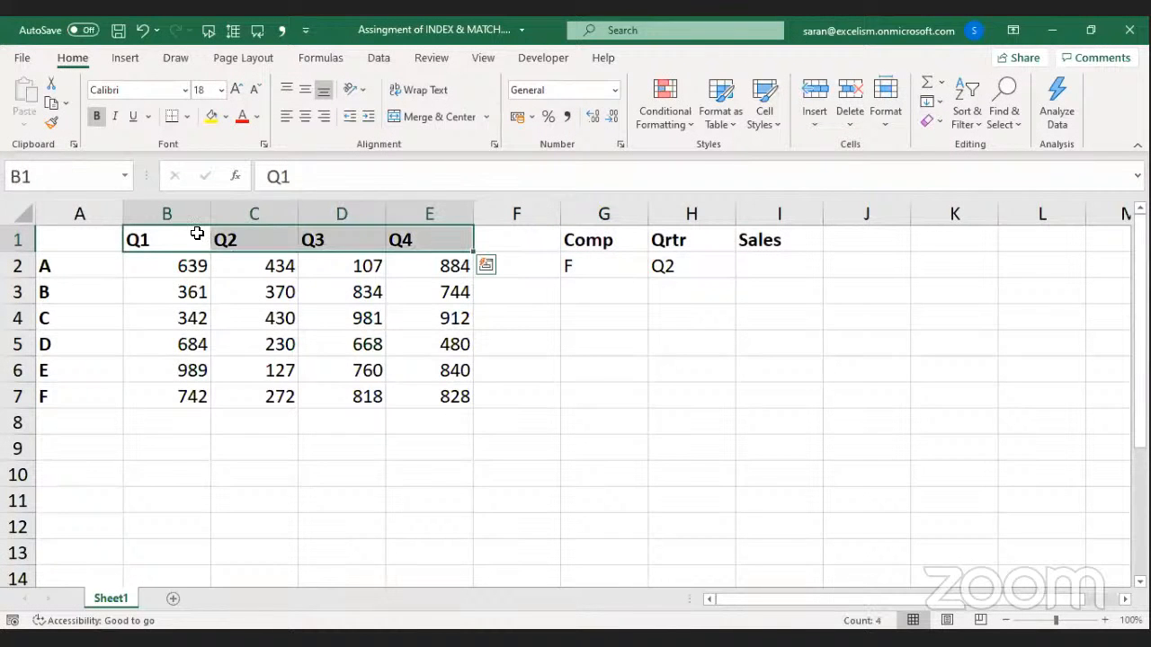
Fill the Q1–Q4 headers yellow, and make company labels A2:A7 bold with yellow fill.
key(ctrl+q)
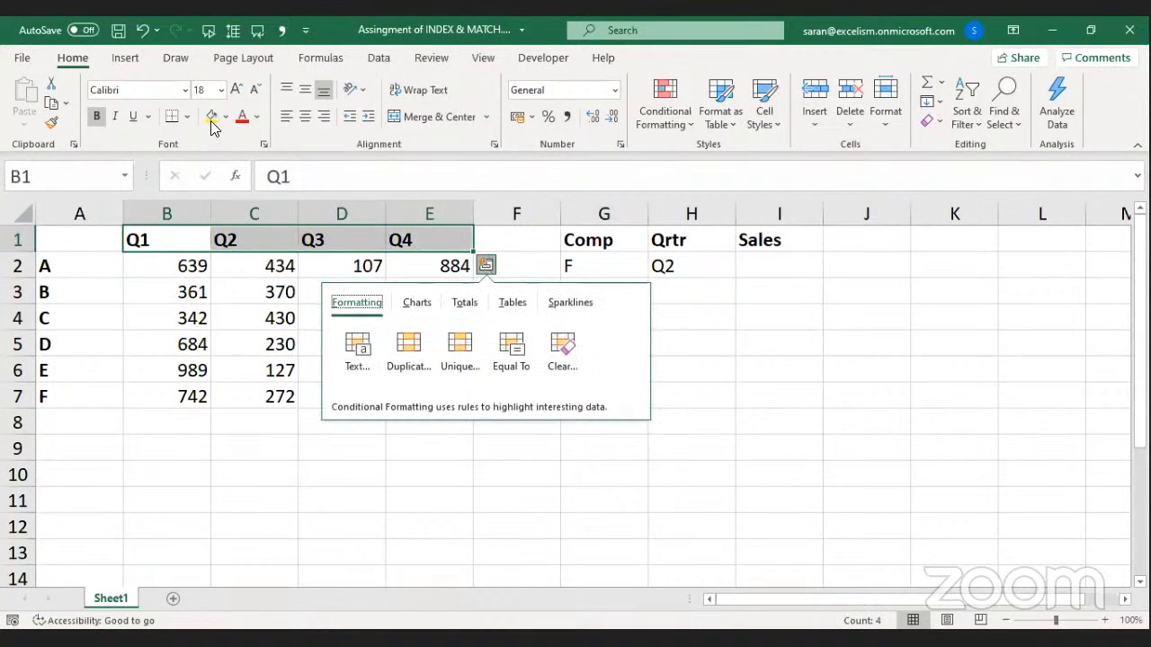
click(212, 118)
key(Left)
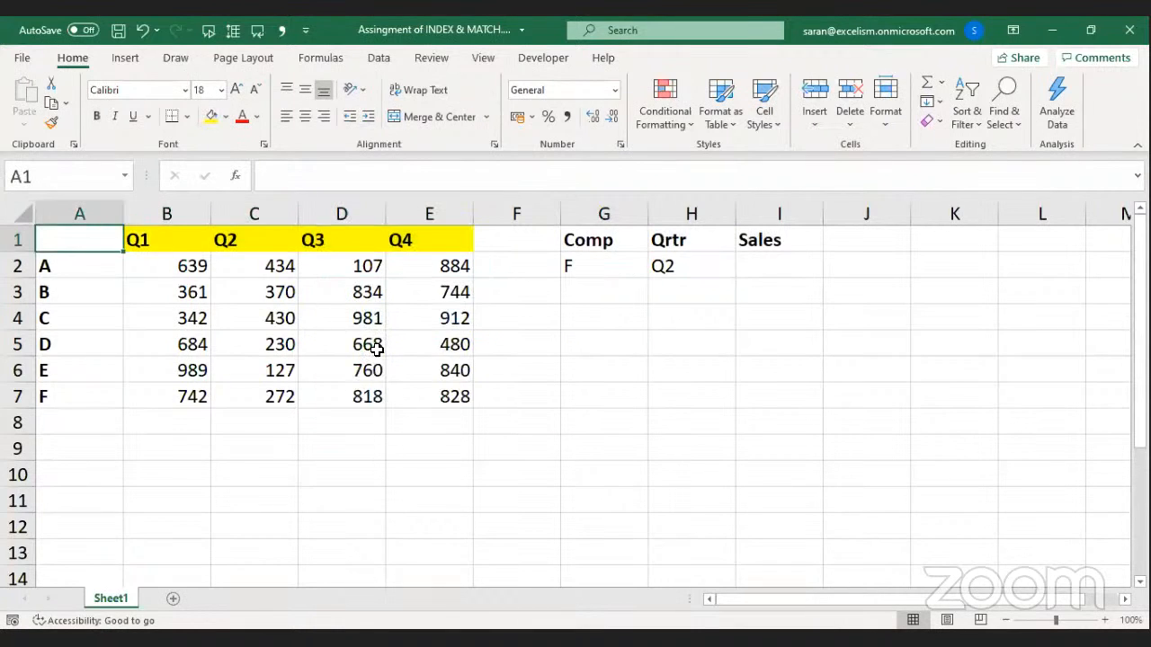
key(Down)
key(ctrl+shift+Down)
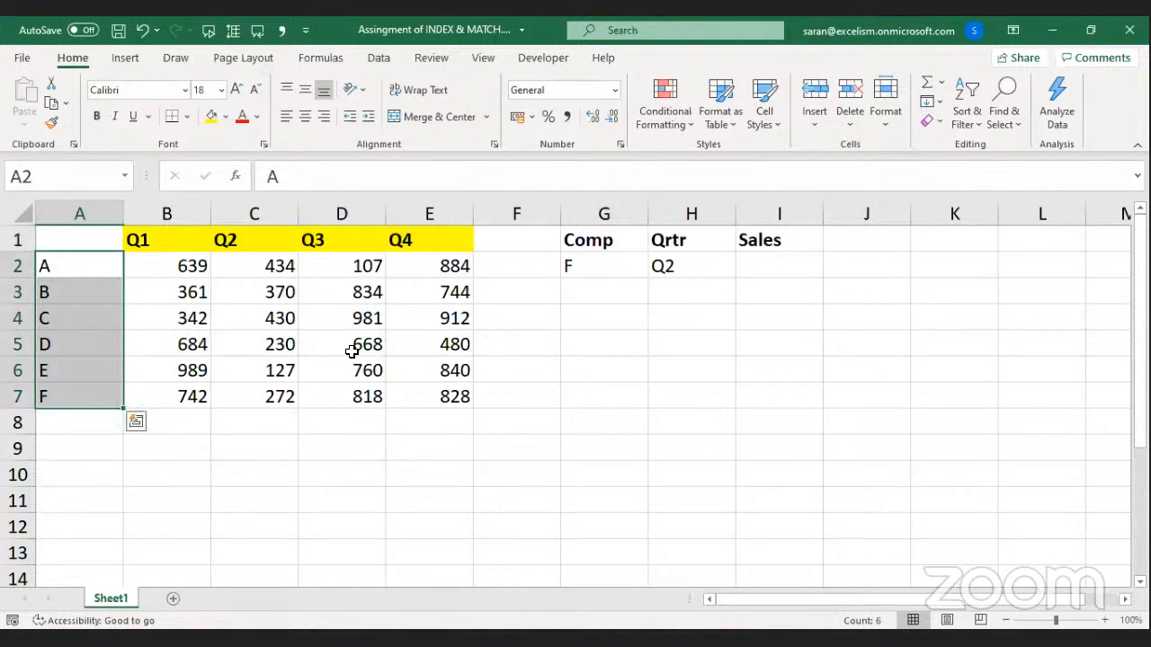
key(ctrl+b)
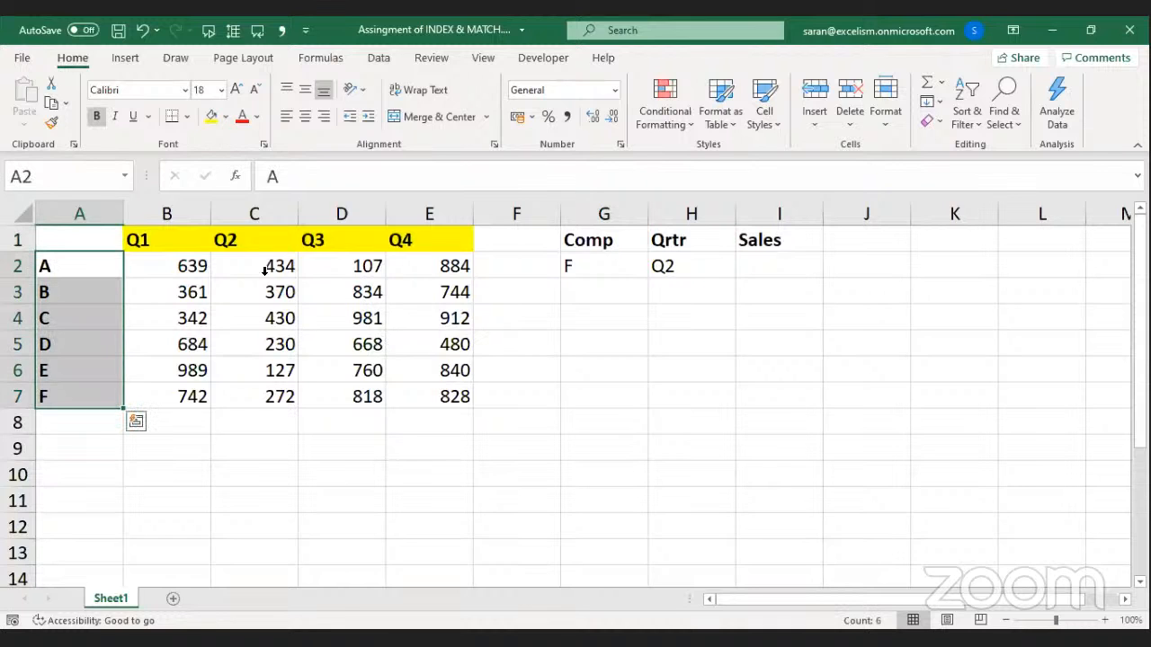
click(211, 118)
click(241, 418)
Autofit columns A through E to their contents.
drag(93, 212, 331, 216)
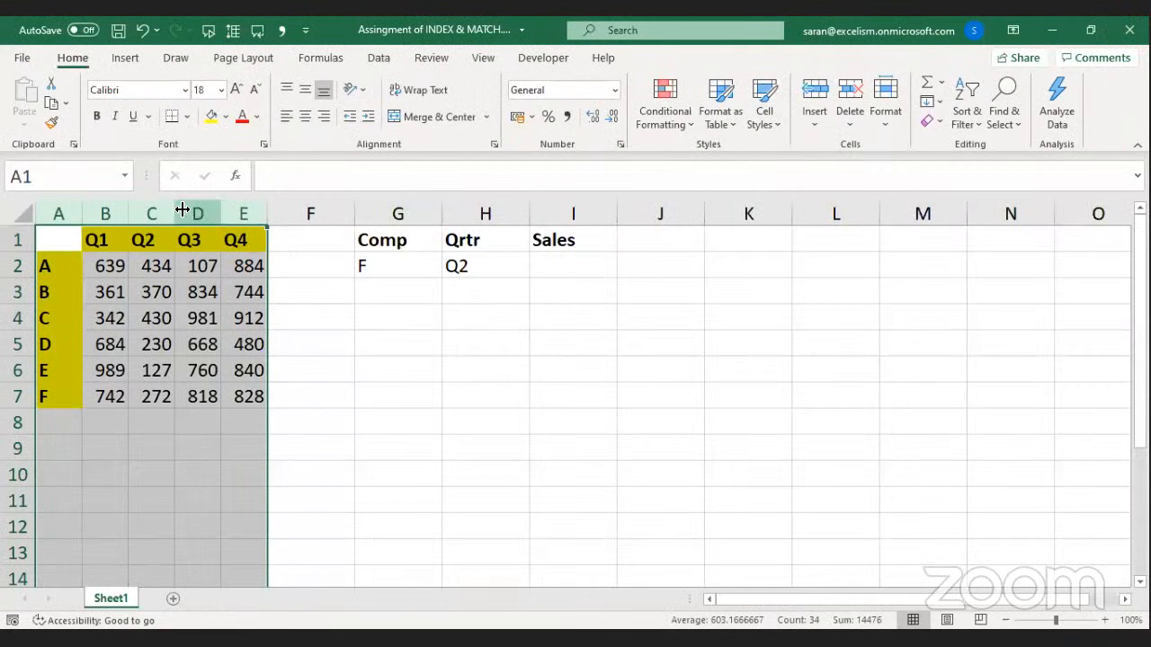
double_click(177, 207)
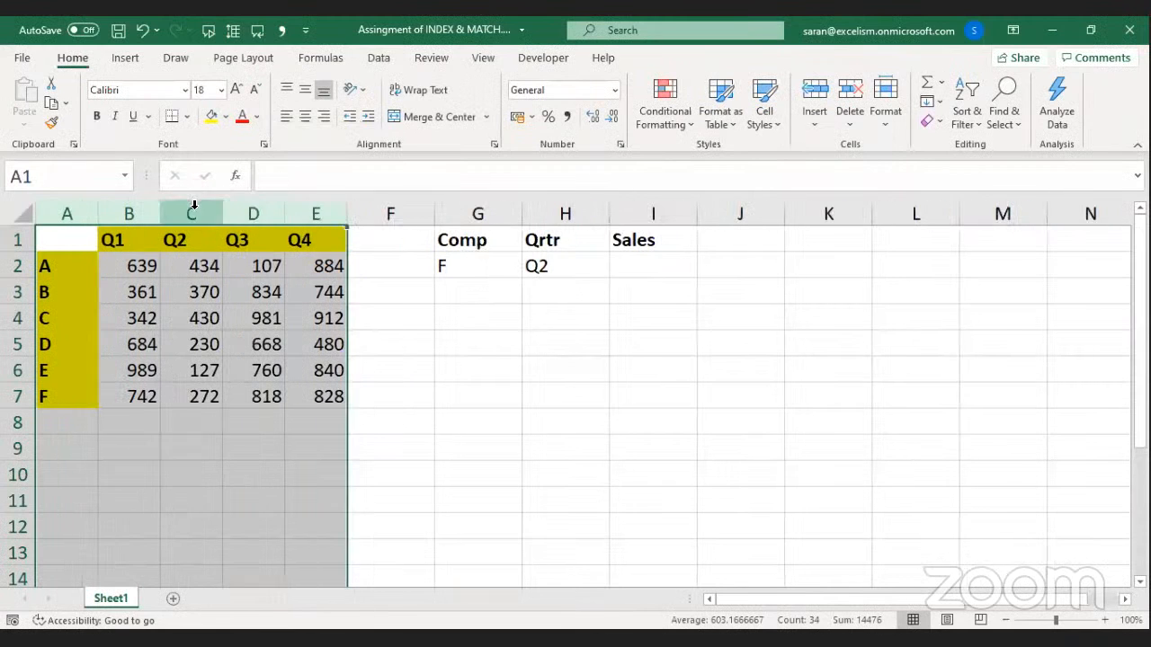
click(642, 270)
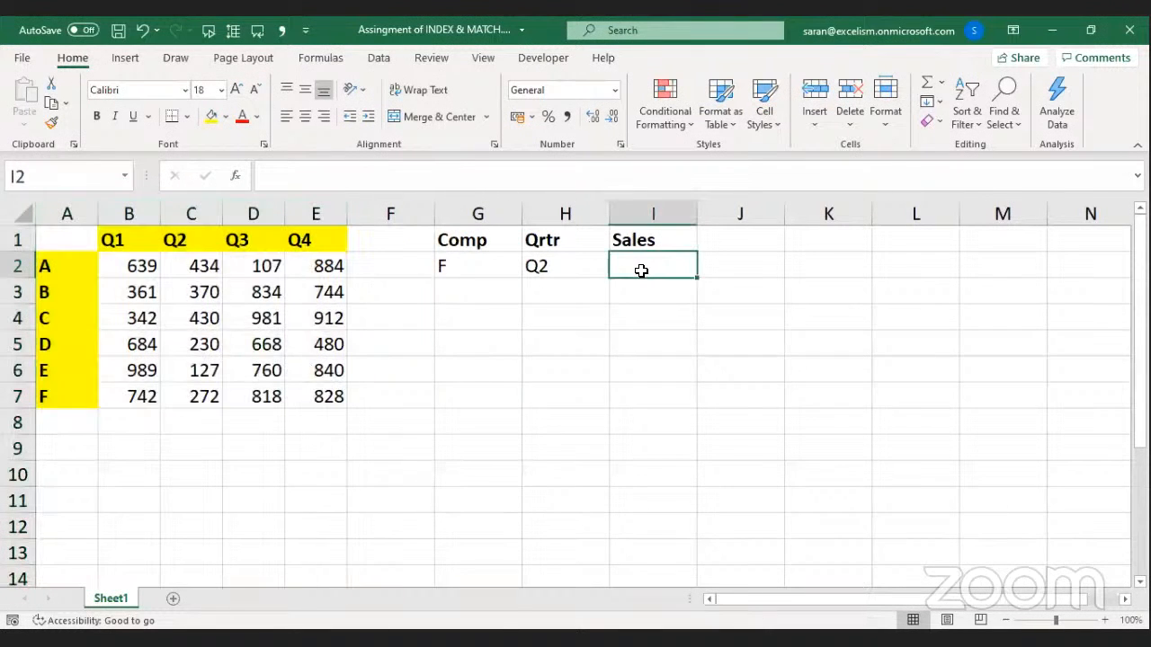
Fill the Comp, Qrtr and Sales headers G1:I1 yellow.
click(681, 242)
key(shift+Left)
key(shift+Left)
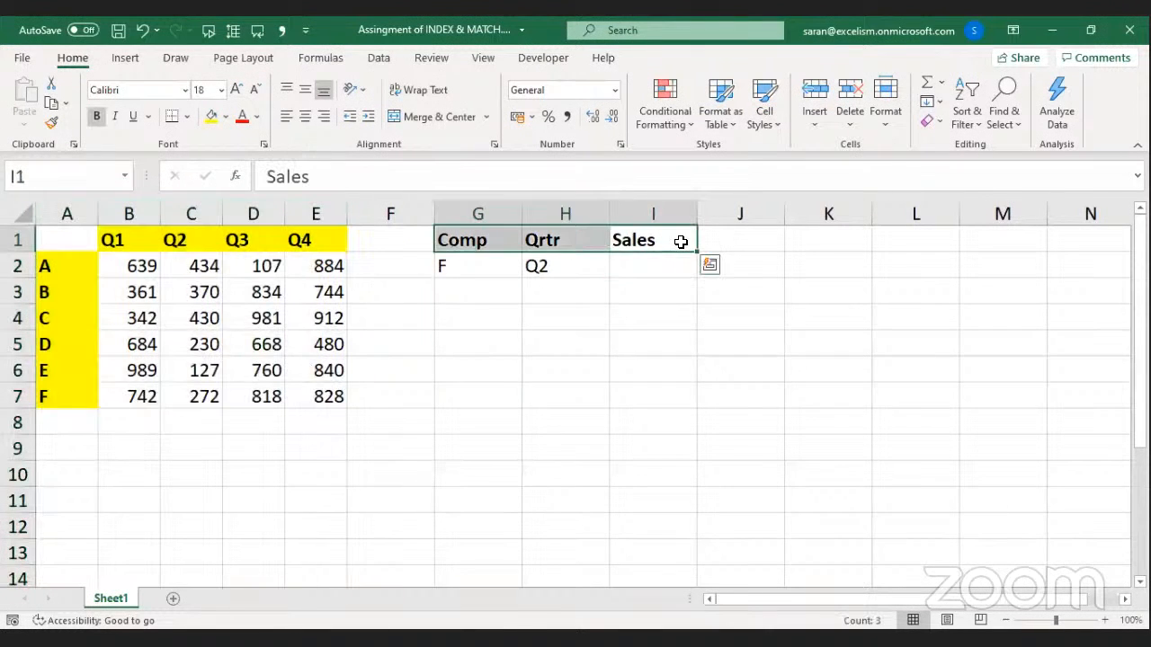
click(211, 122)
click(603, 331)
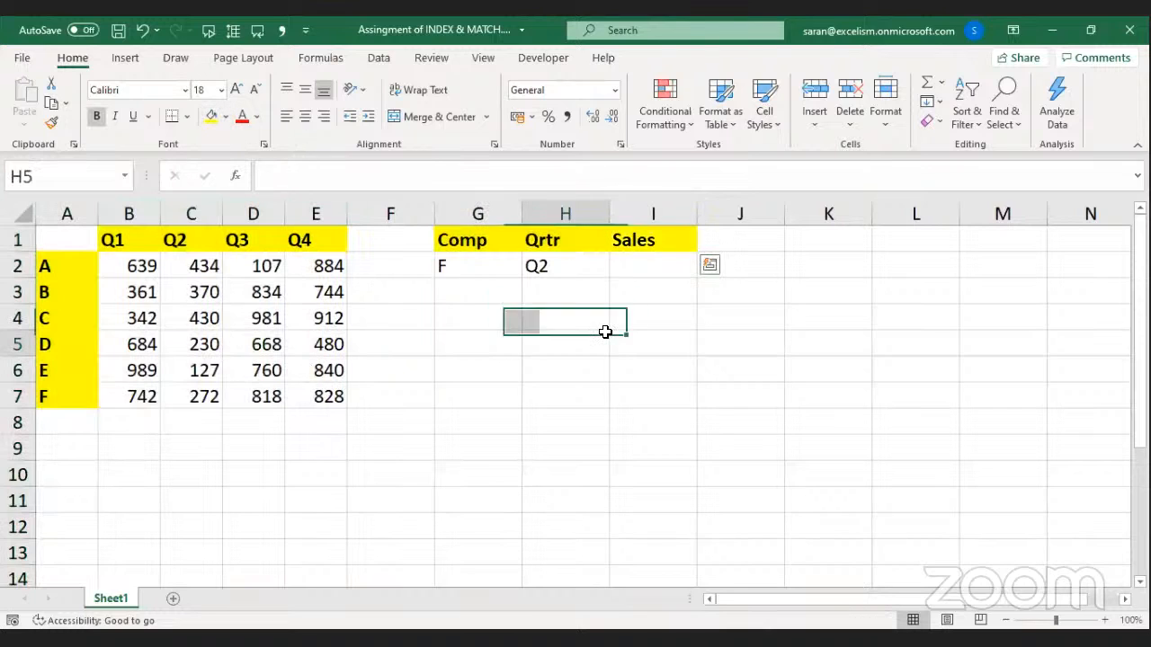
click(638, 272)
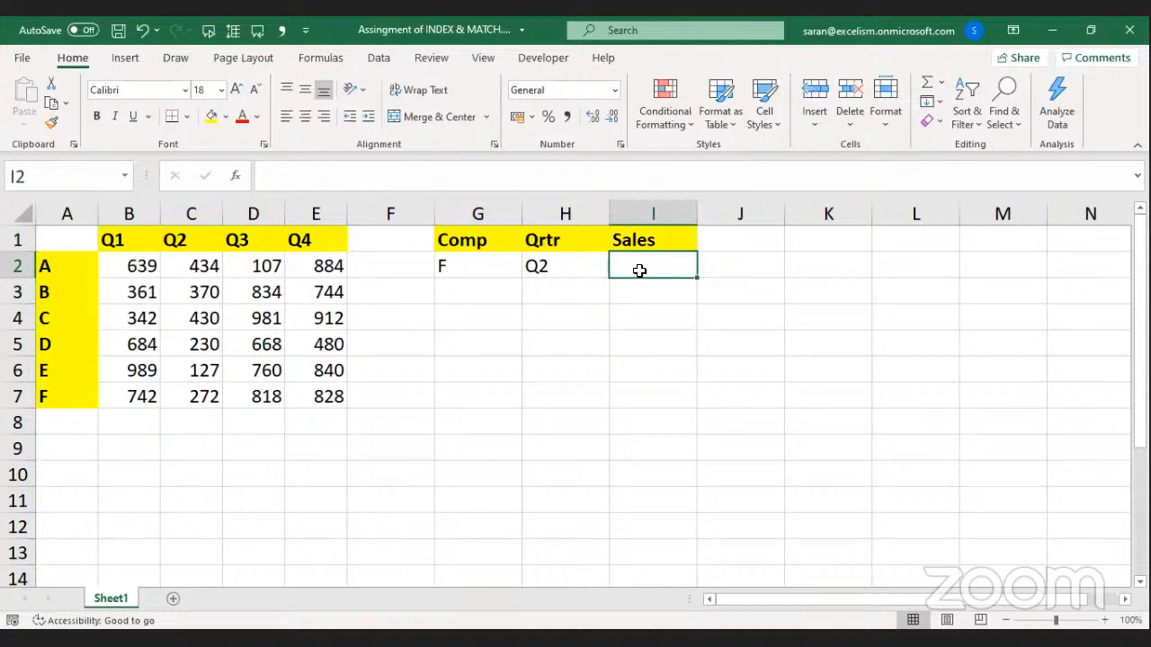
Back in the workbook, keep Comp F in G2 and move to cell I2.
key(alt+Tab)
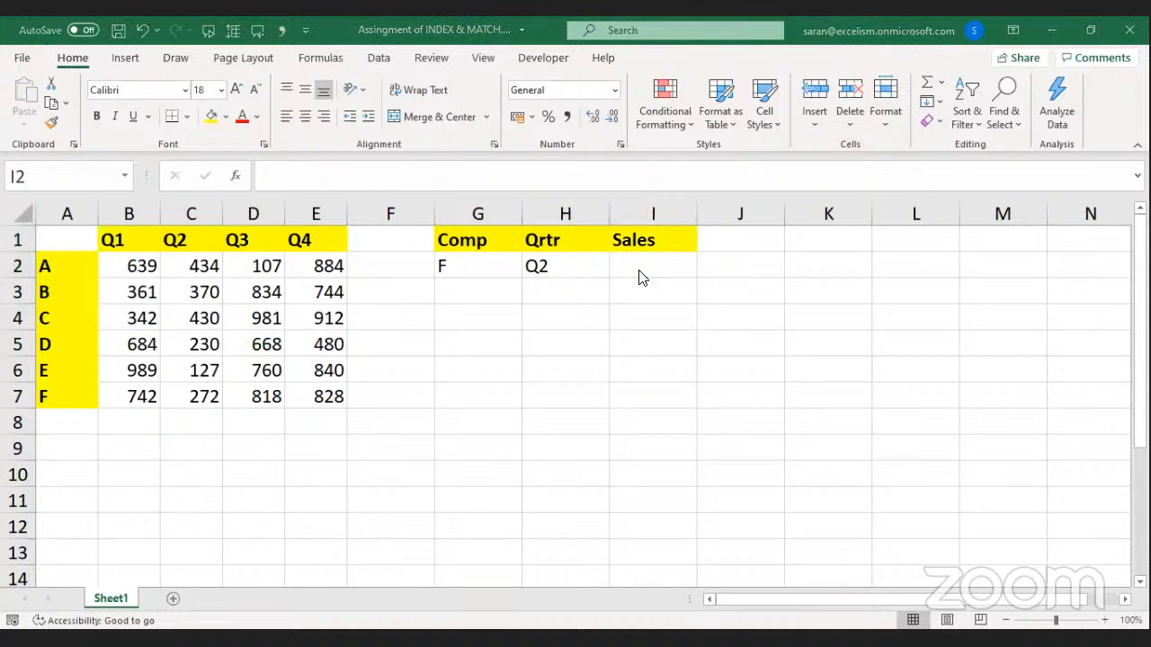
key(alt+Tab)
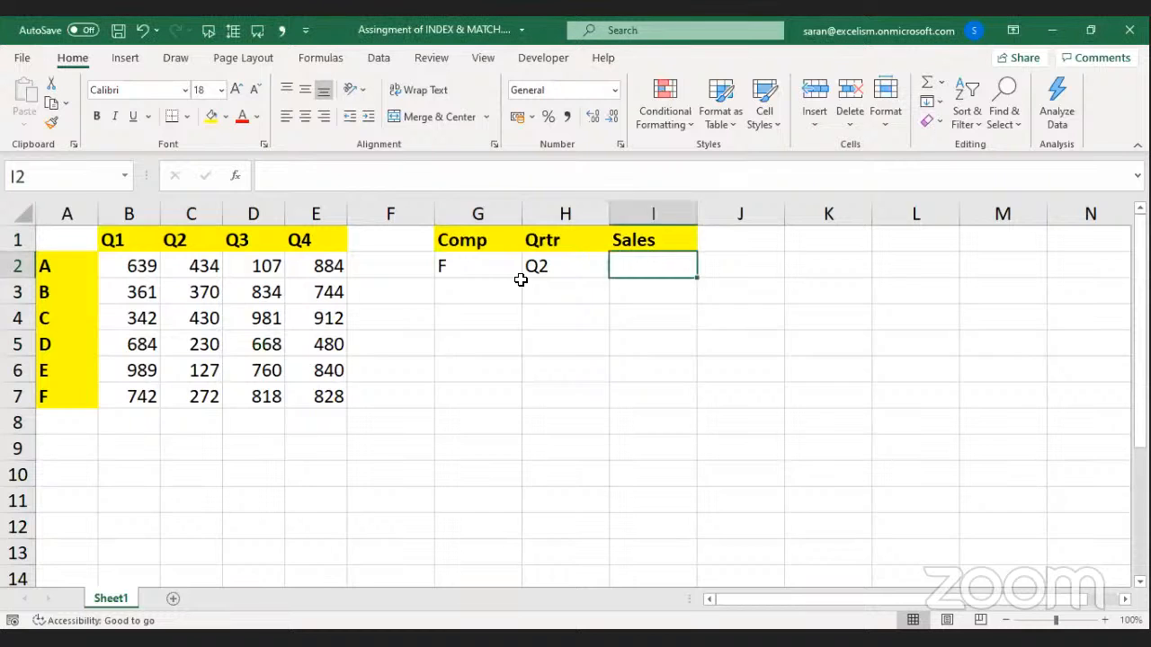
click(519, 282)
click(518, 276)
click(530, 268)
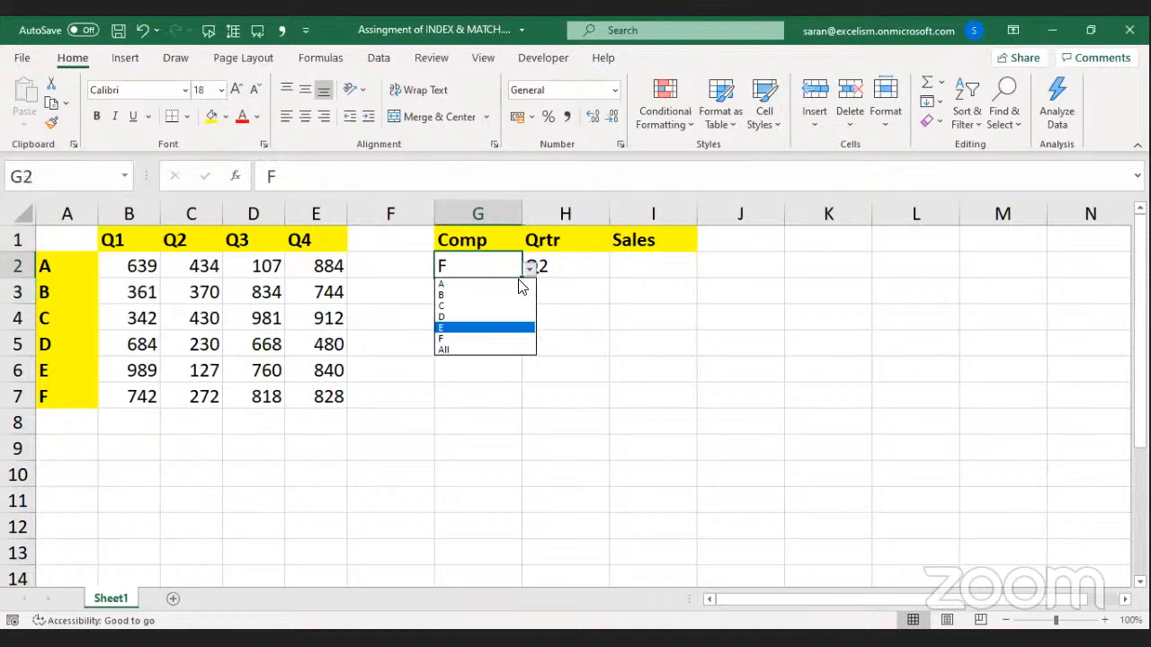
click(519, 279)
key(Tab)
key(Tab)
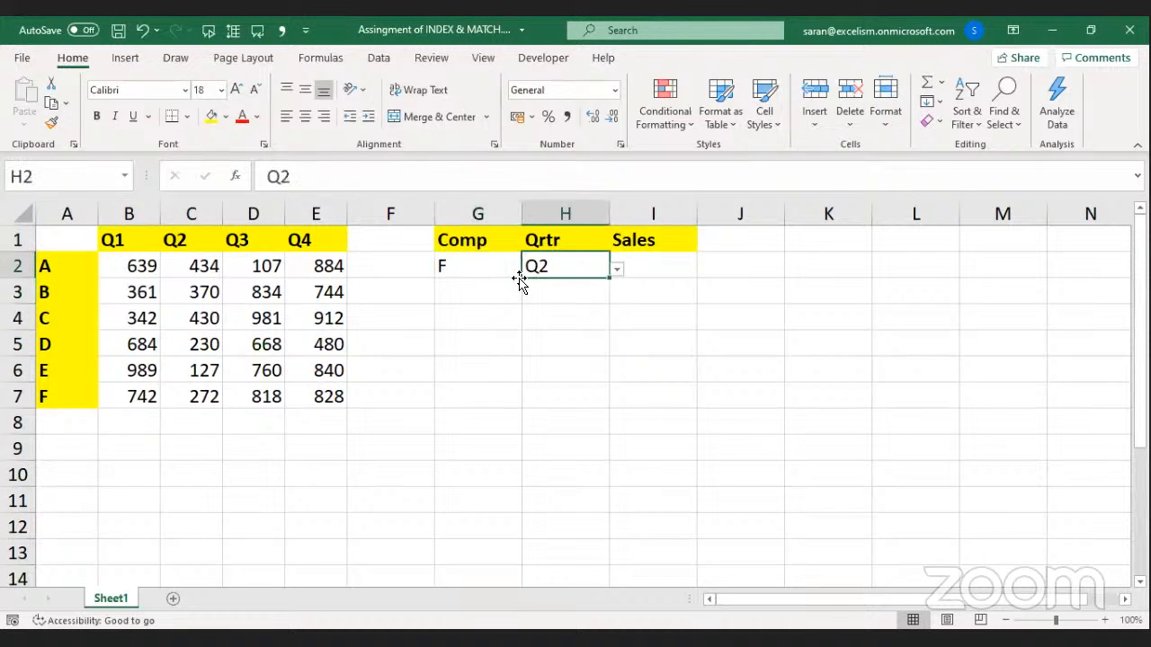
Begin an INDEX formula over B2:E7 in I2, then cancel it.
text(=)
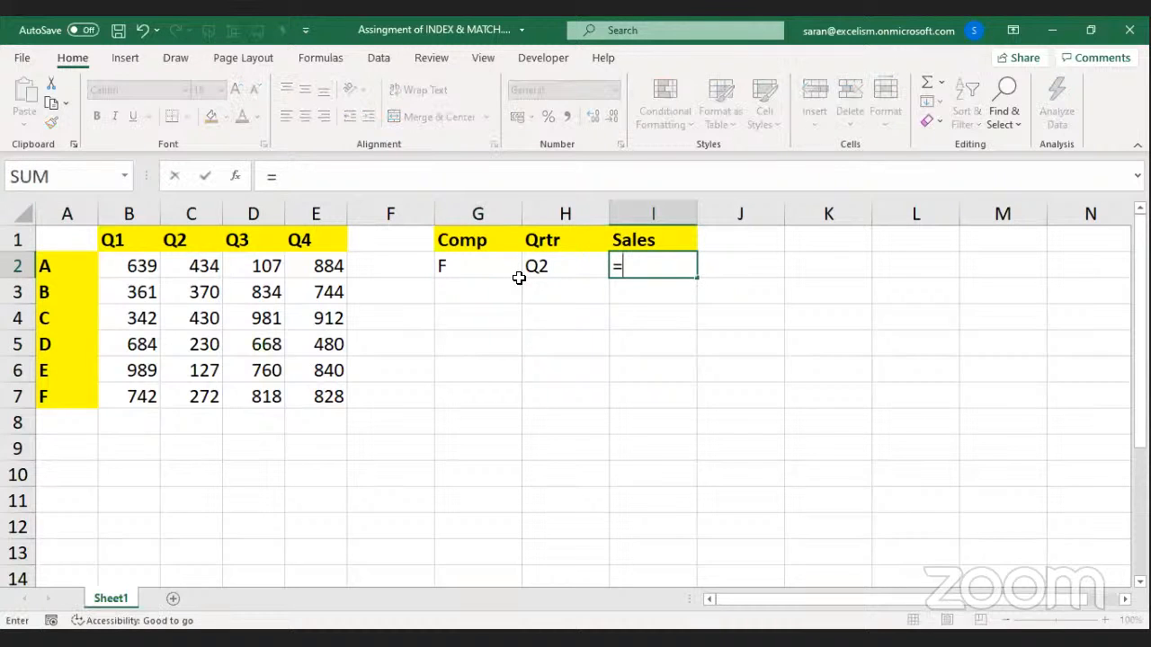
text(INDEX()
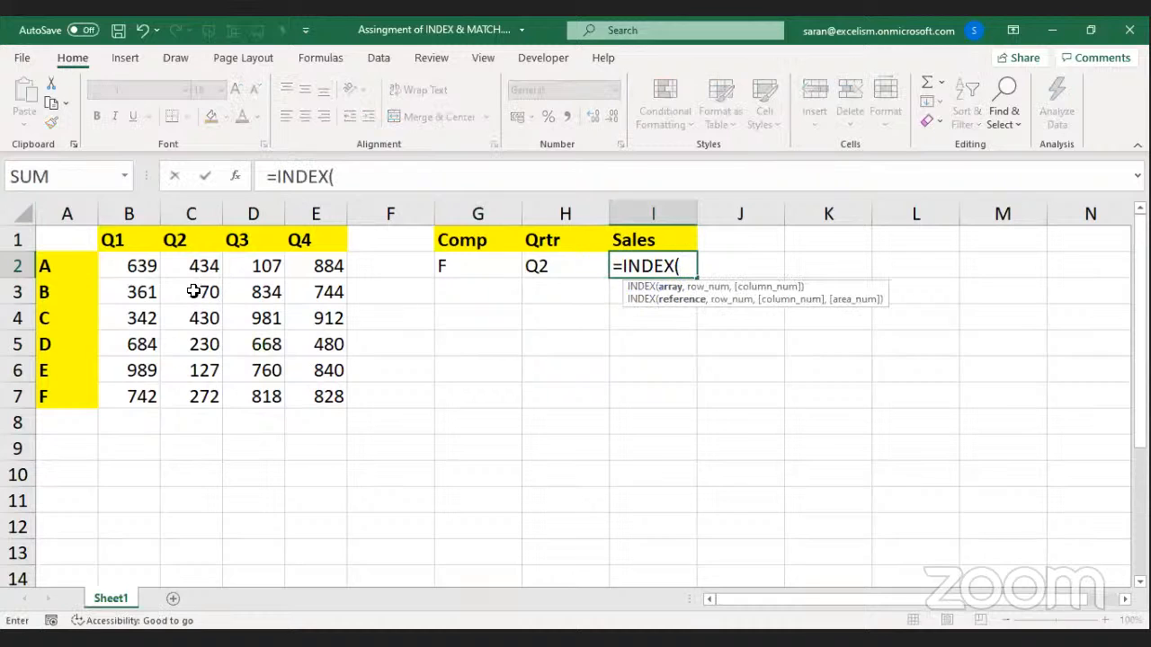
click(126, 267)
key(ctrl+shift+Right)
key(ctrl+shift+Down)
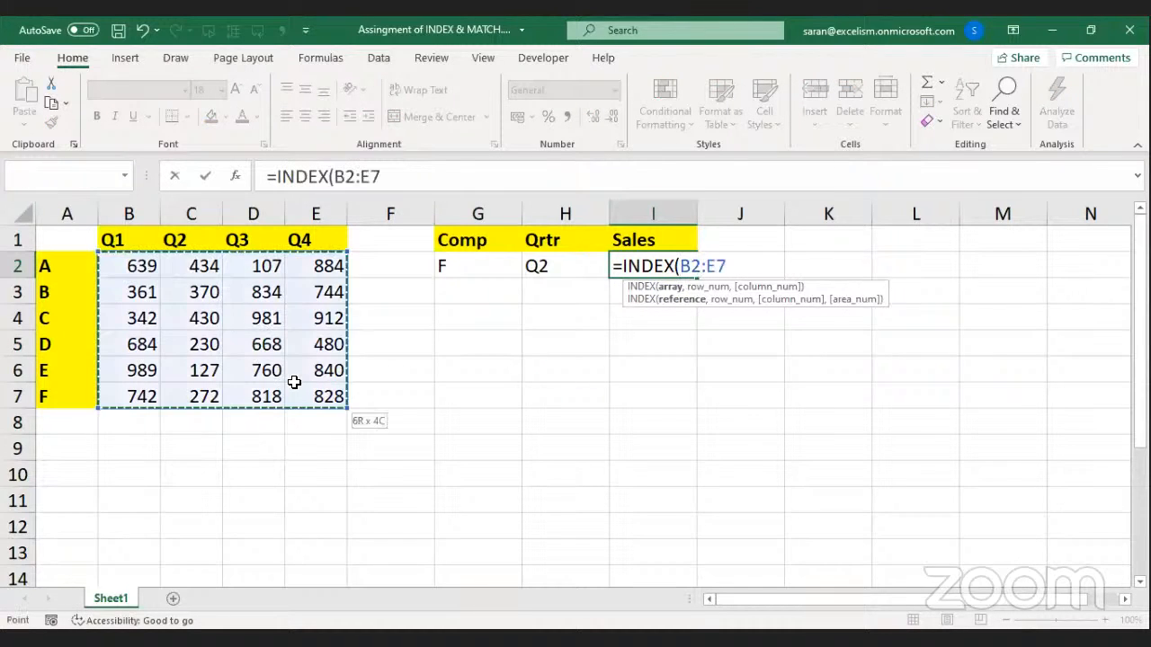
text(,)
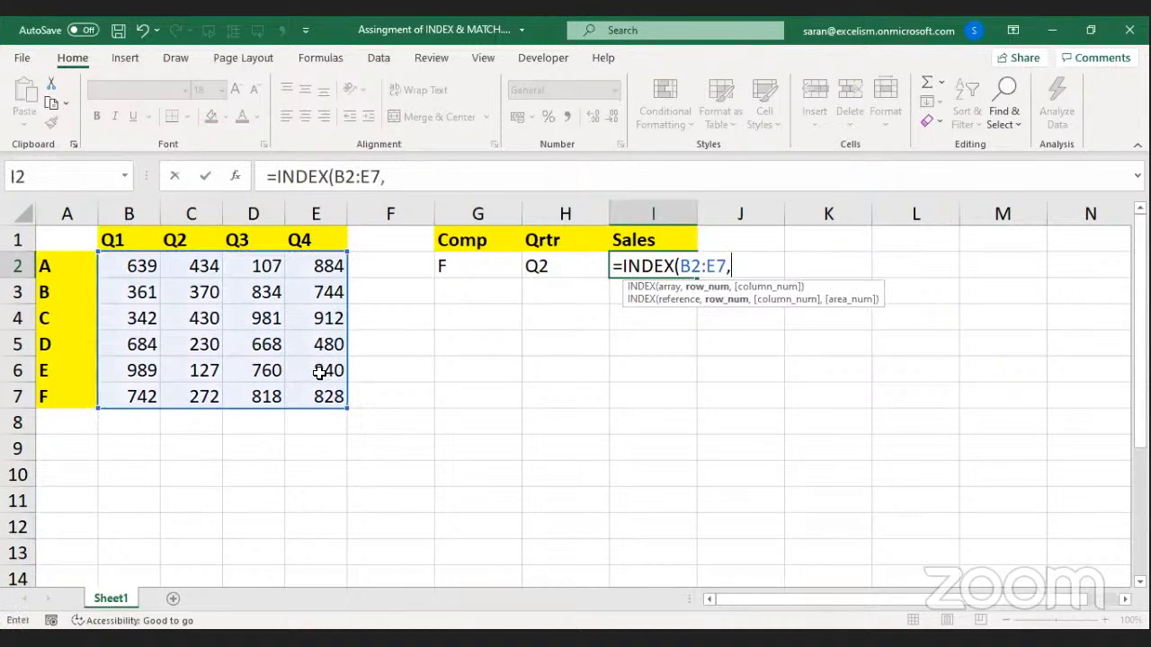
key(Escape)
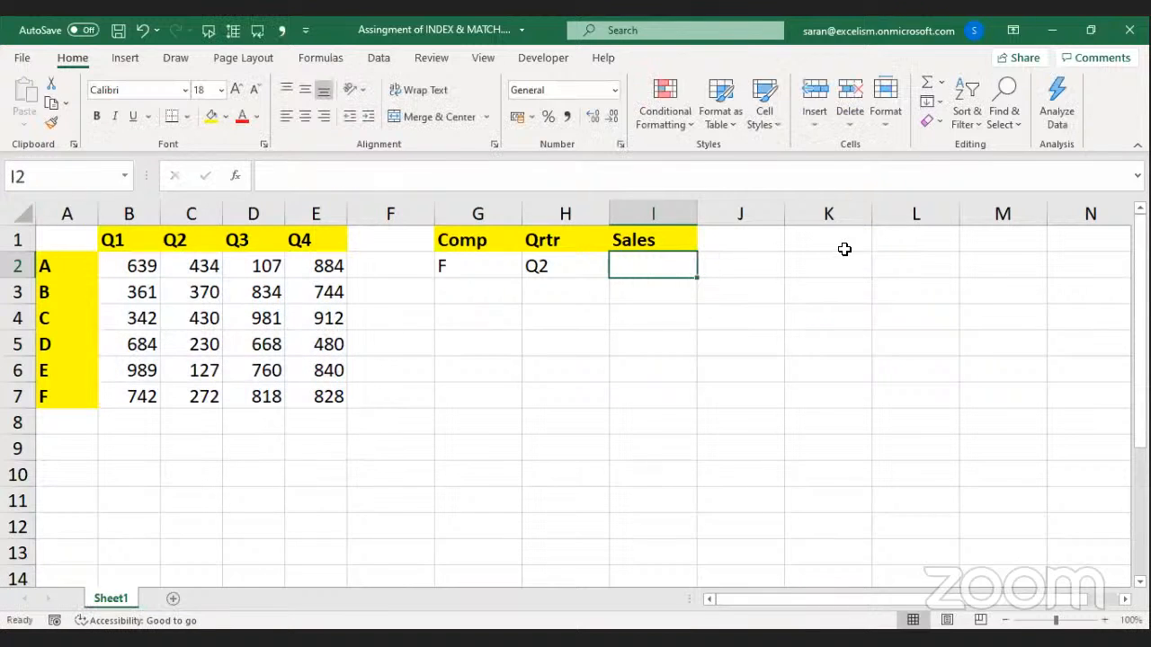
Name the range B2:E7 'Sales' in the Name Box and verify the name.
drag(153, 267, 311, 399)
click(34, 180)
text(Sales)
key(Return)
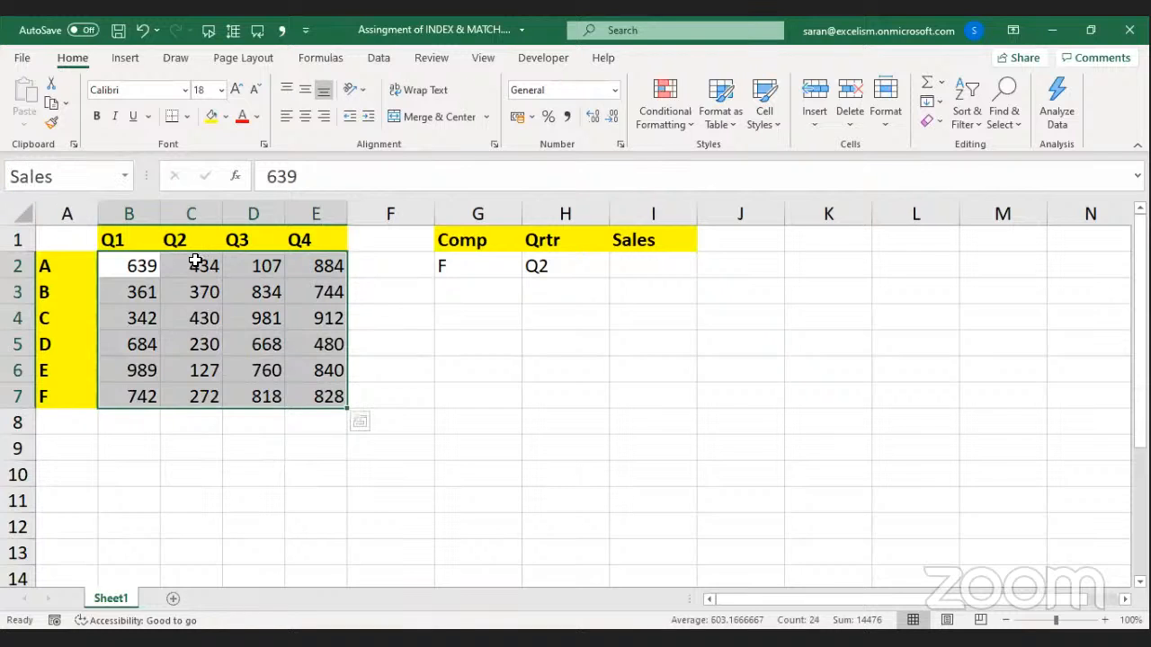
drag(140, 265, 319, 396)
click(132, 263)
drag(132, 263, 314, 392)
click(631, 286)
Enter =INDEX(Sales,6,2) in I2, returning 272.
key(Up)
text(=)
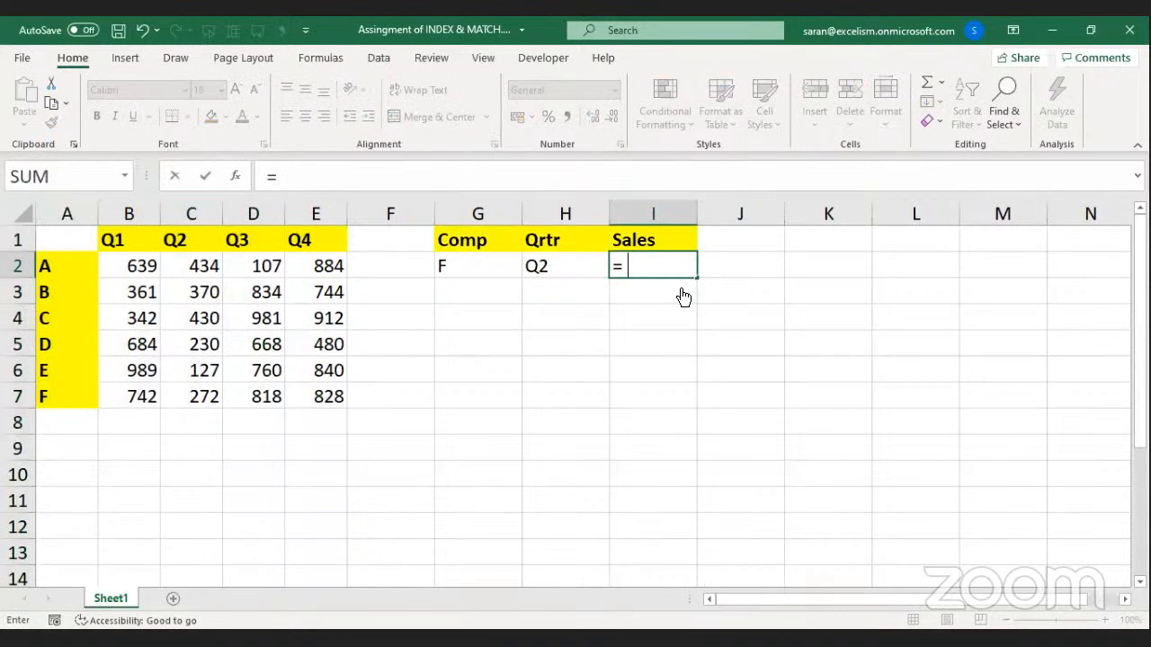
text(INDEX()
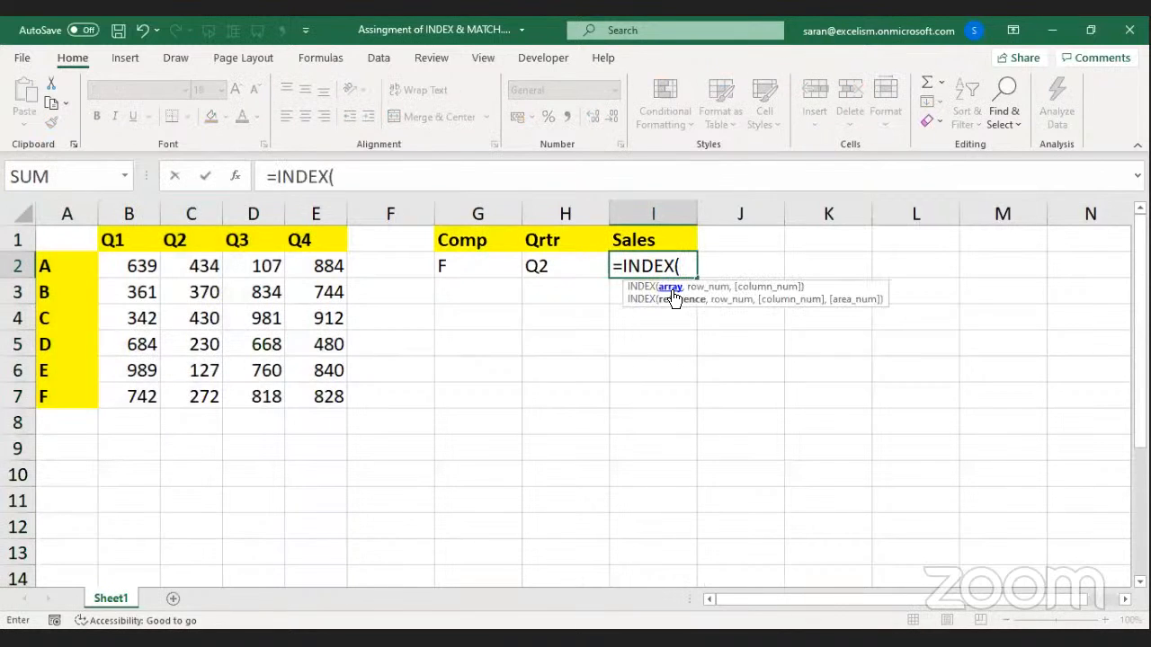
click(137, 267)
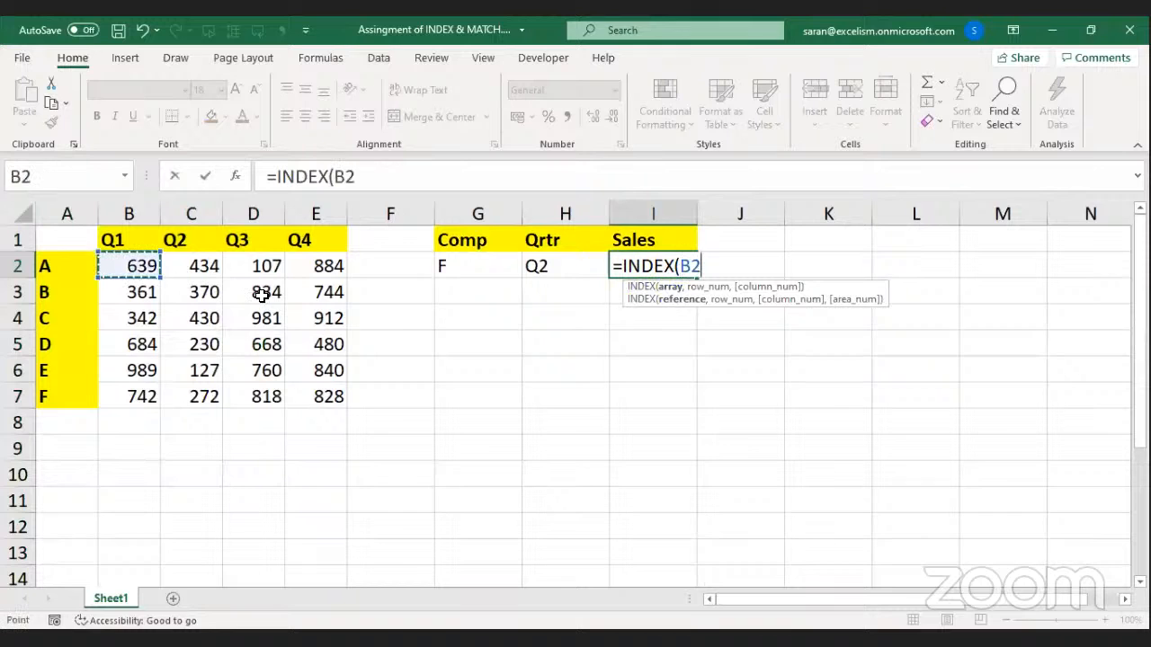
shift+click(328, 384)
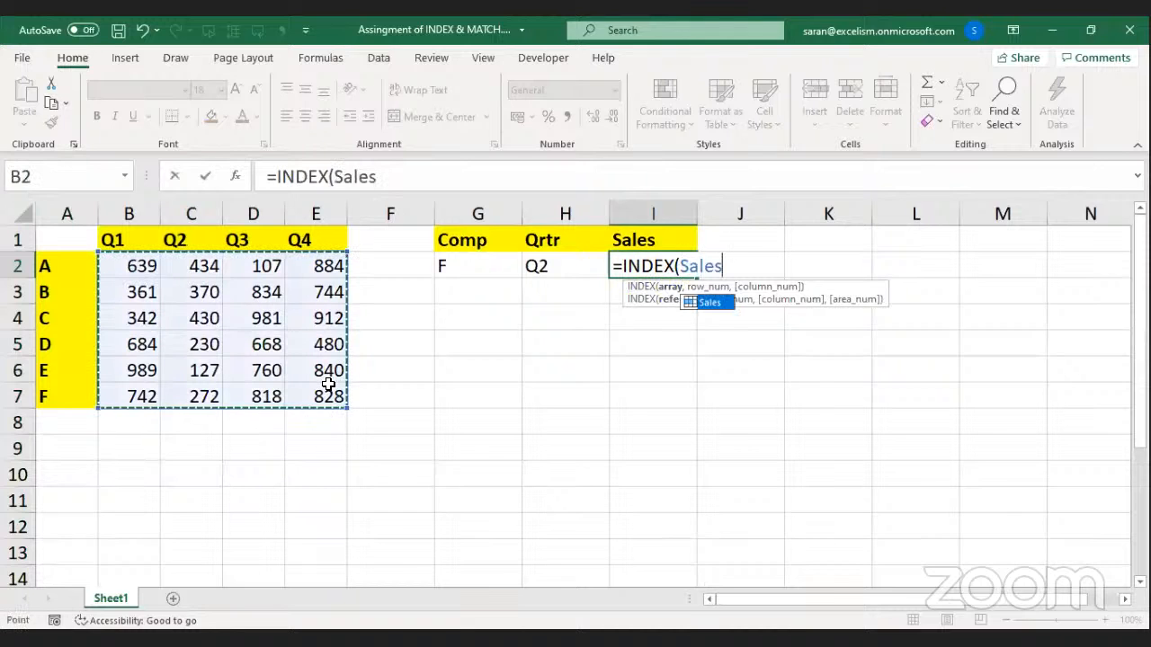
text(,)
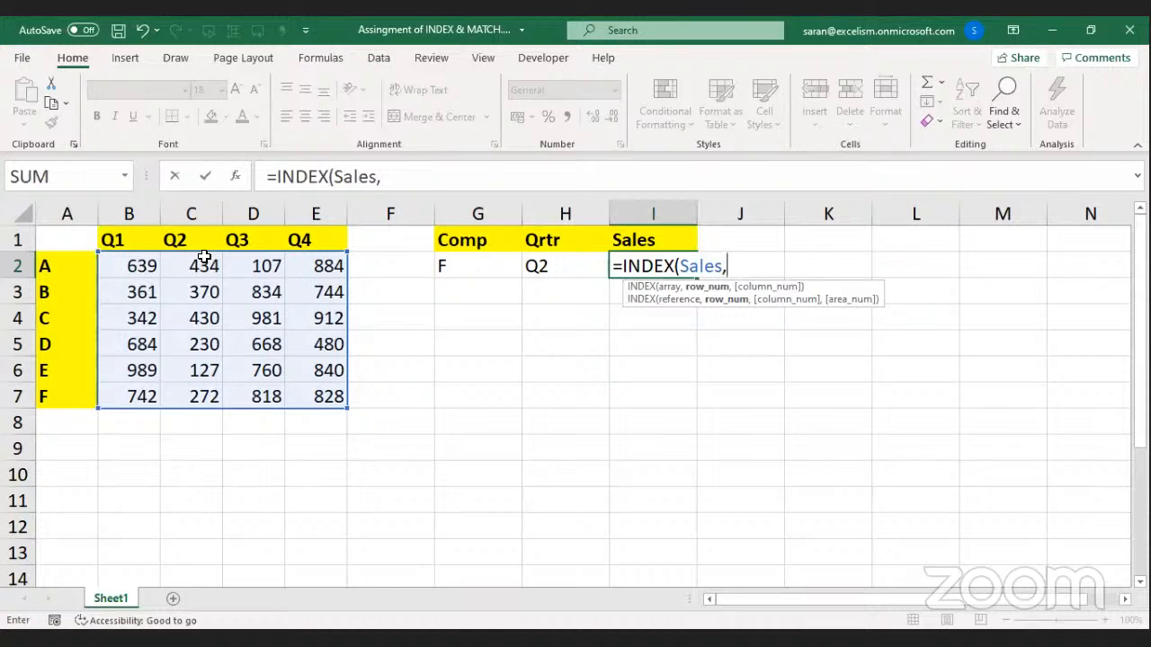
text(6,2))
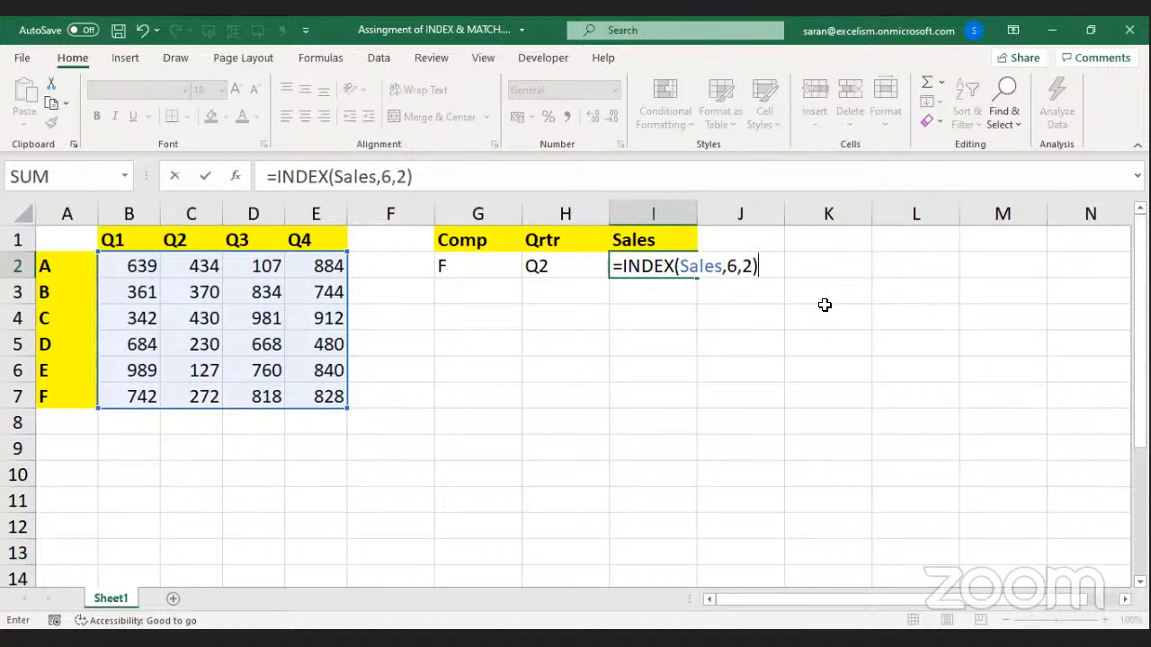
key(Return)
Switch the Qrtr dropdown in H2 to Q4; Sales in I2 stays 272.
click(496, 268)
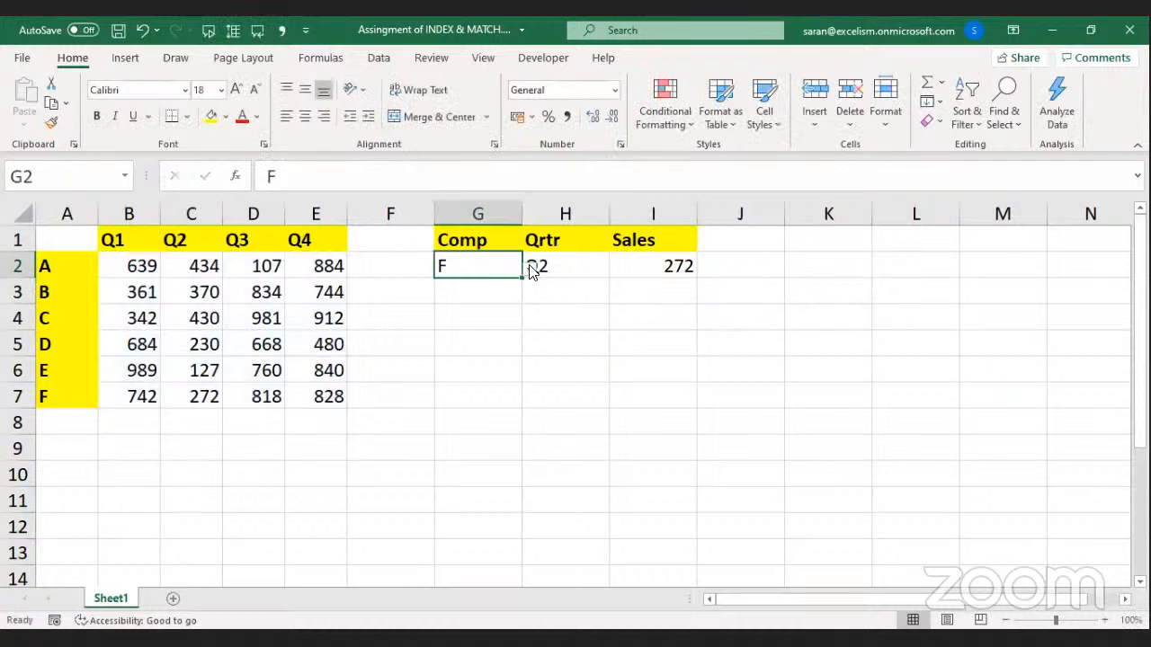
click(562, 266)
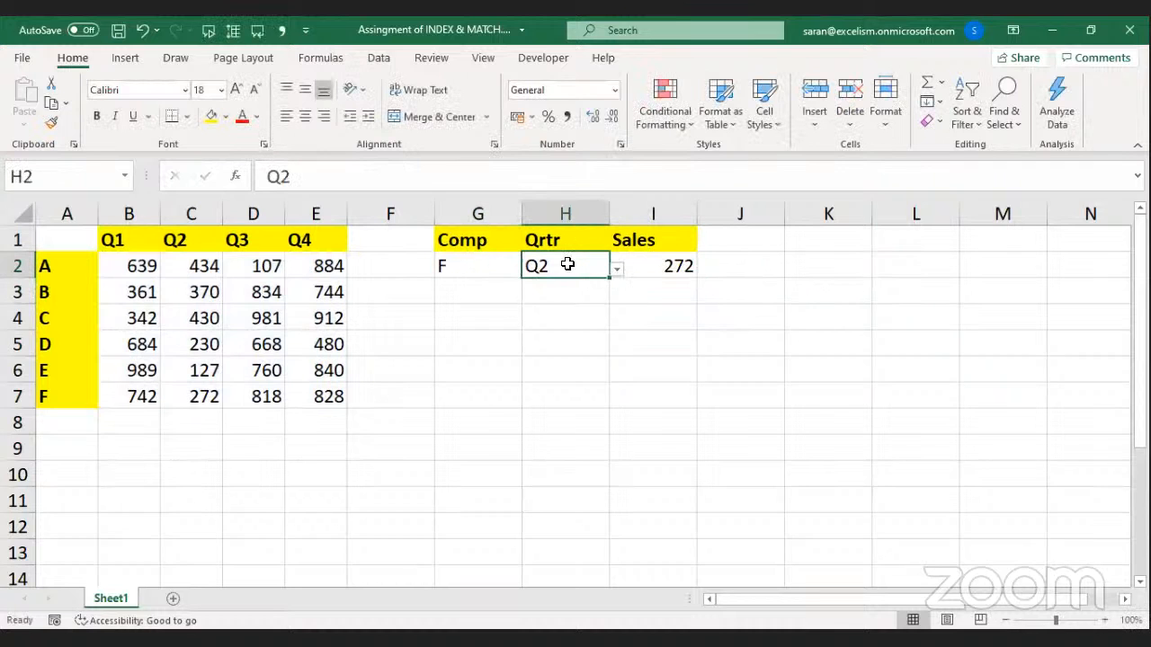
click(192, 396)
click(570, 267)
click(616, 269)
click(594, 318)
click(667, 280)
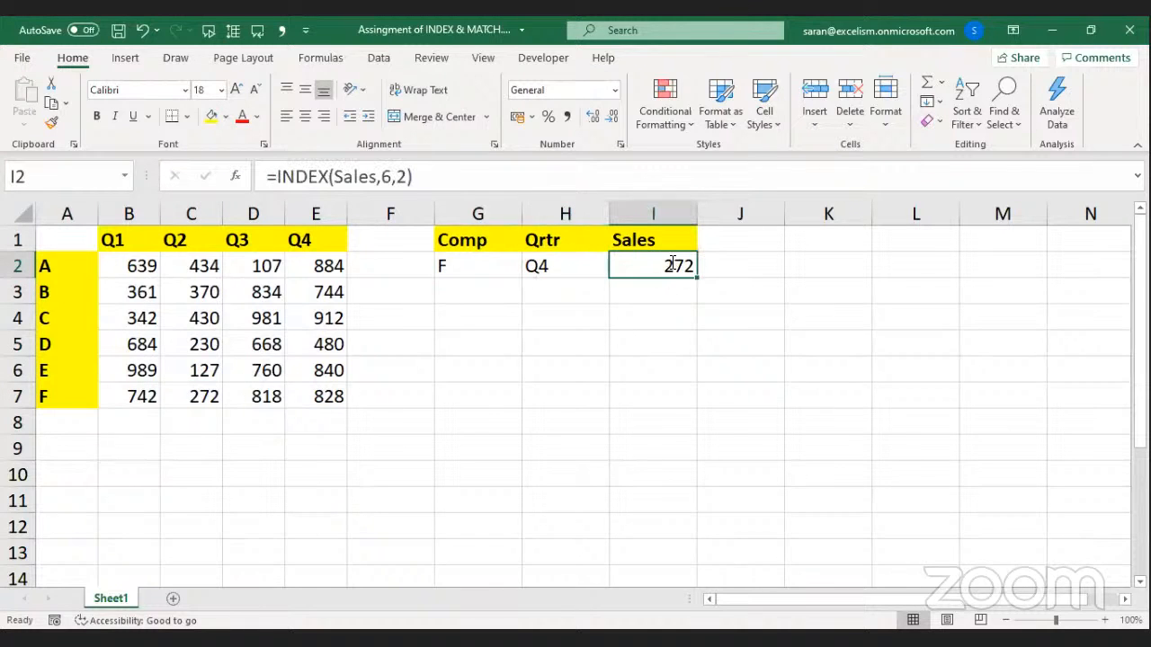
Replace the row number 6 in I2 with MATCH(G2,A2:A7,0).
key(F2)
double_click(733, 265)
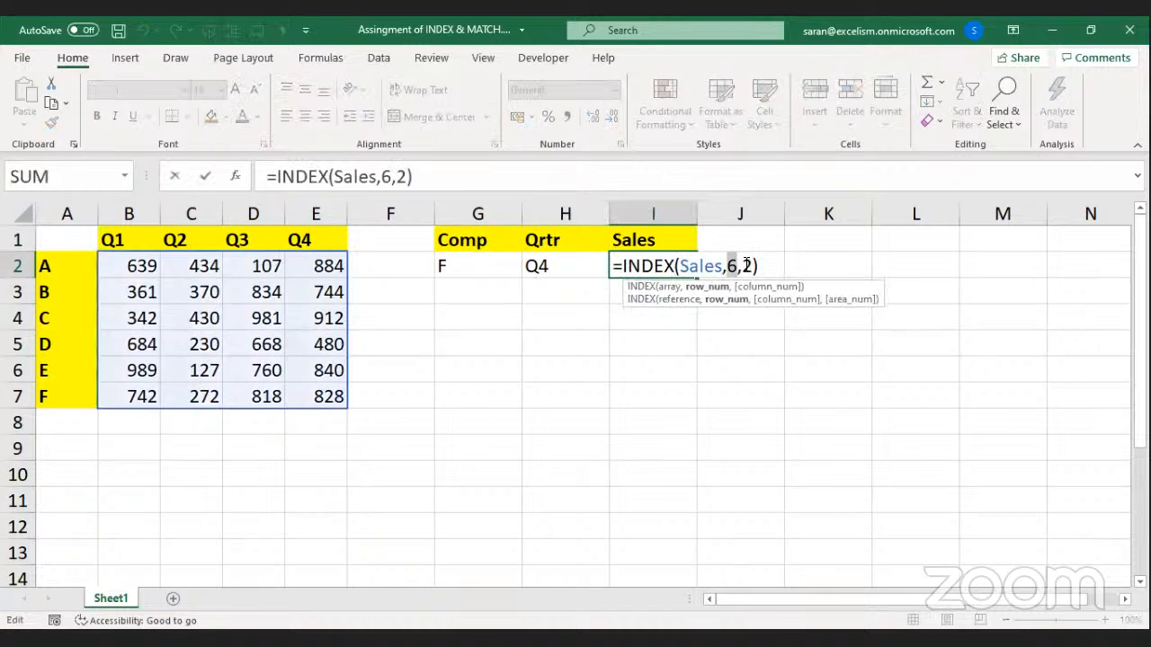
text(m)
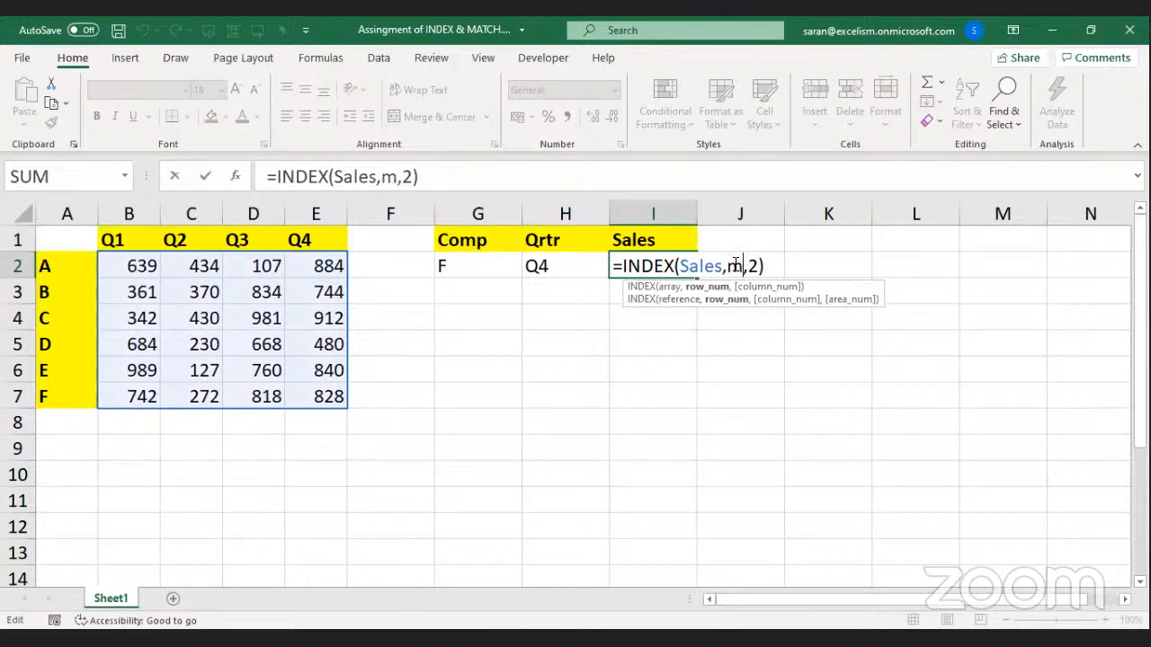
key(Tab)
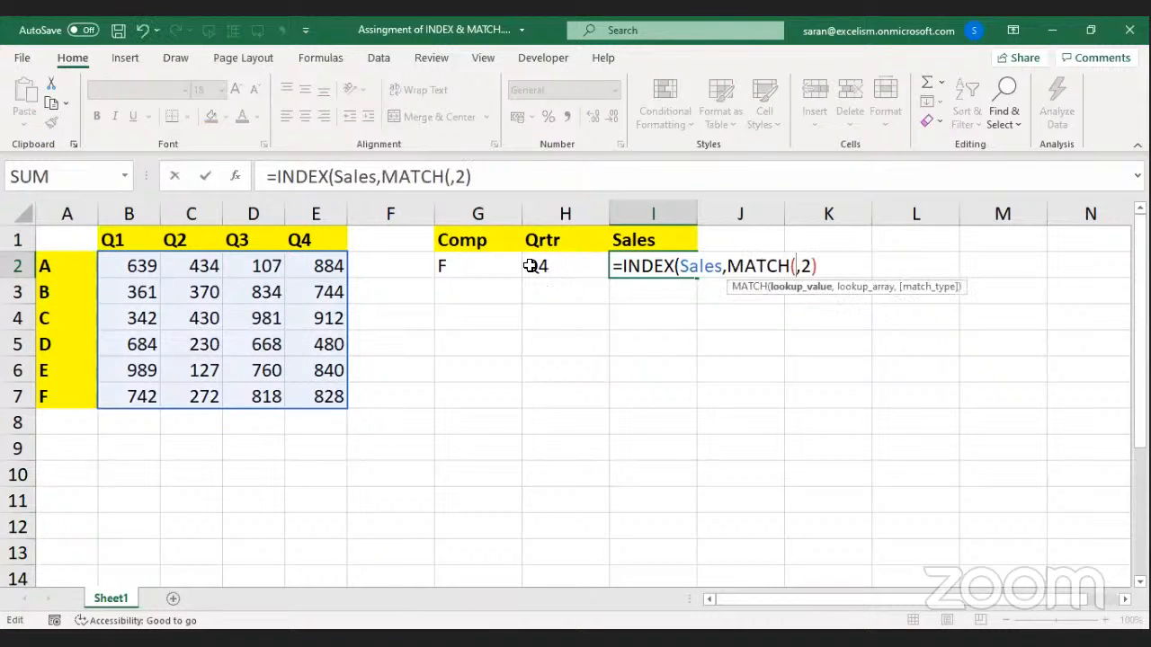
click(494, 262)
text(,)
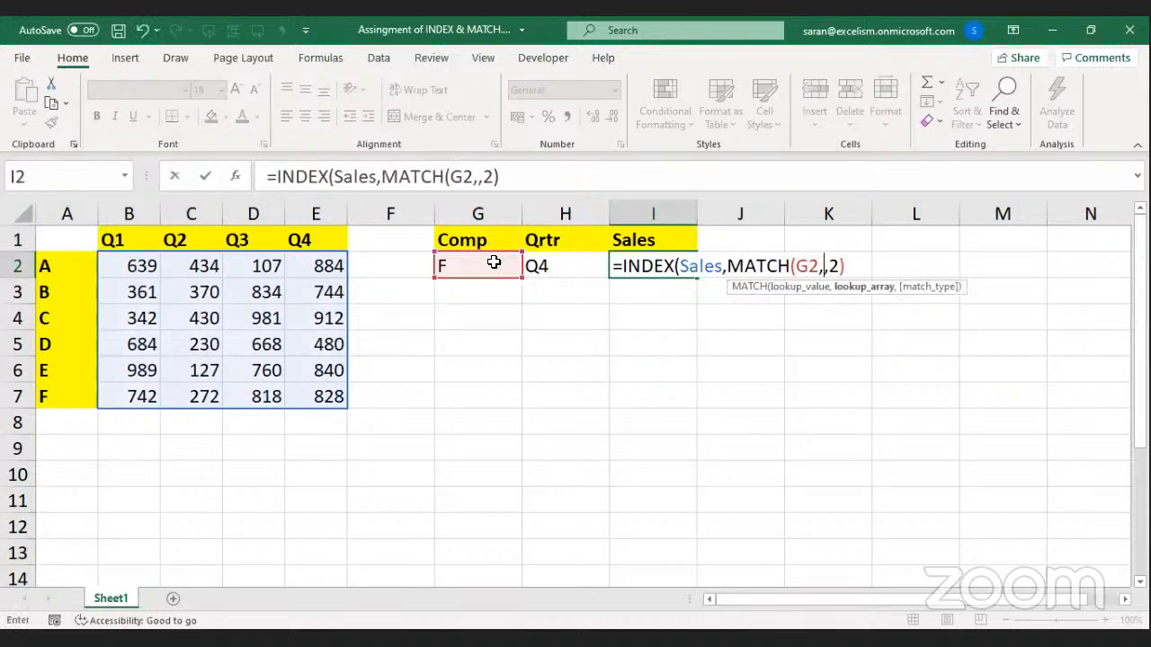
drag(74, 264, 80, 391)
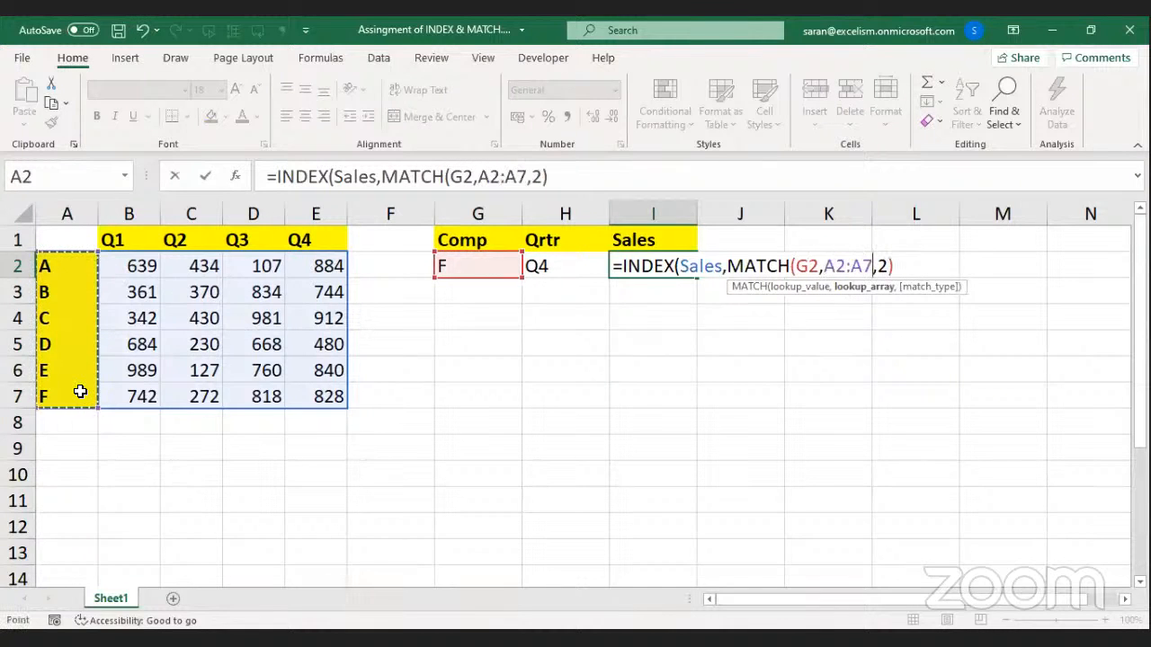
text(,0))
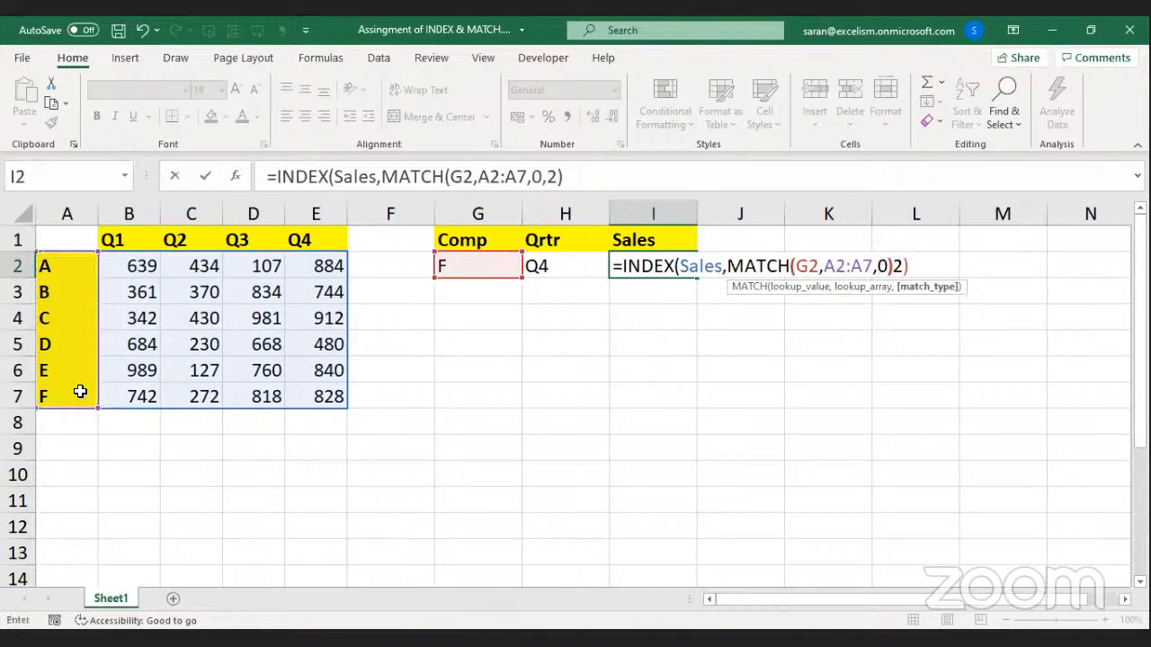
text(,)
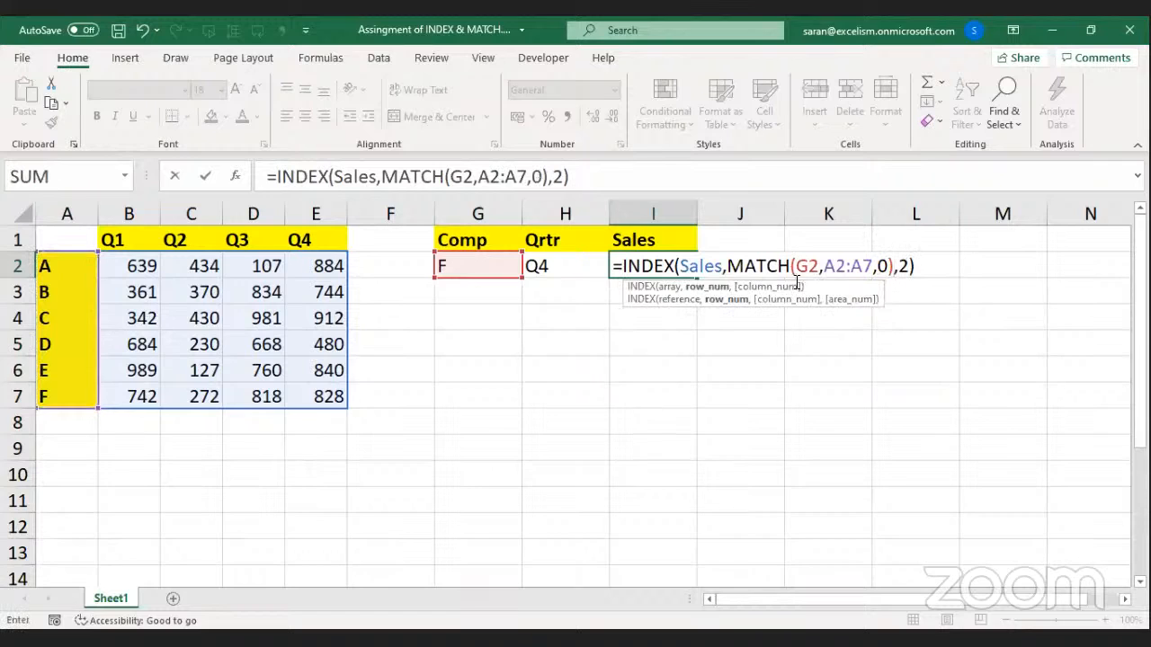
Highlight the MATCH parts G2 and A2:A7, then select the column number 2.
drag(796, 266, 873, 266)
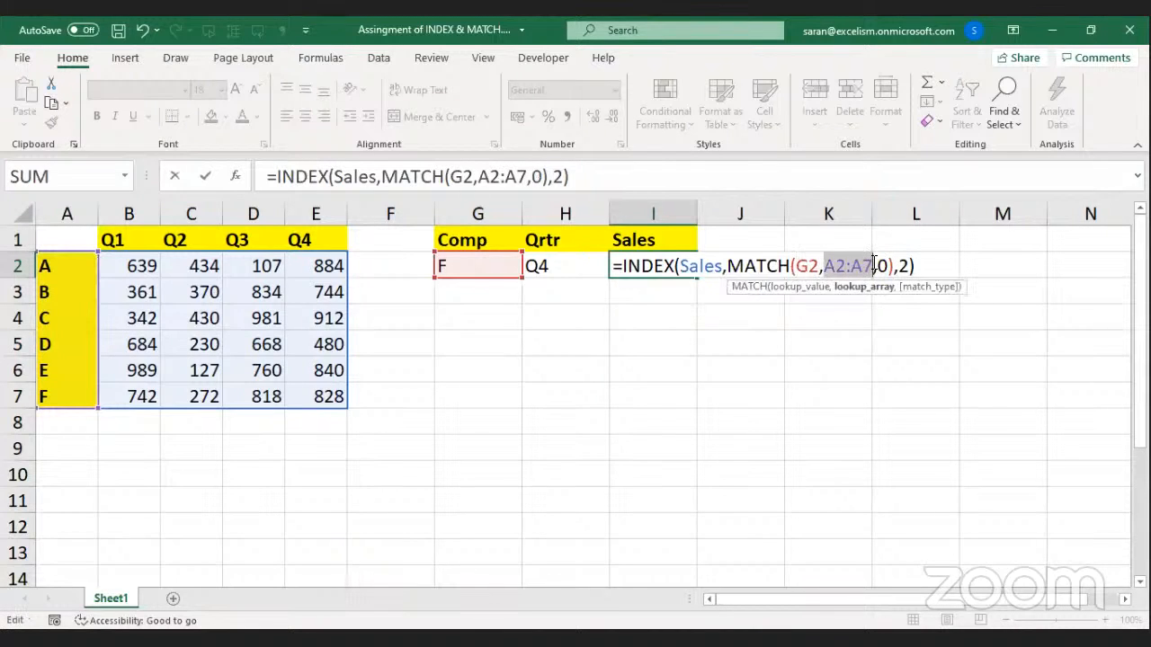
drag(728, 266, 902, 266)
drag(826, 266, 874, 266)
drag(794, 266, 820, 266)
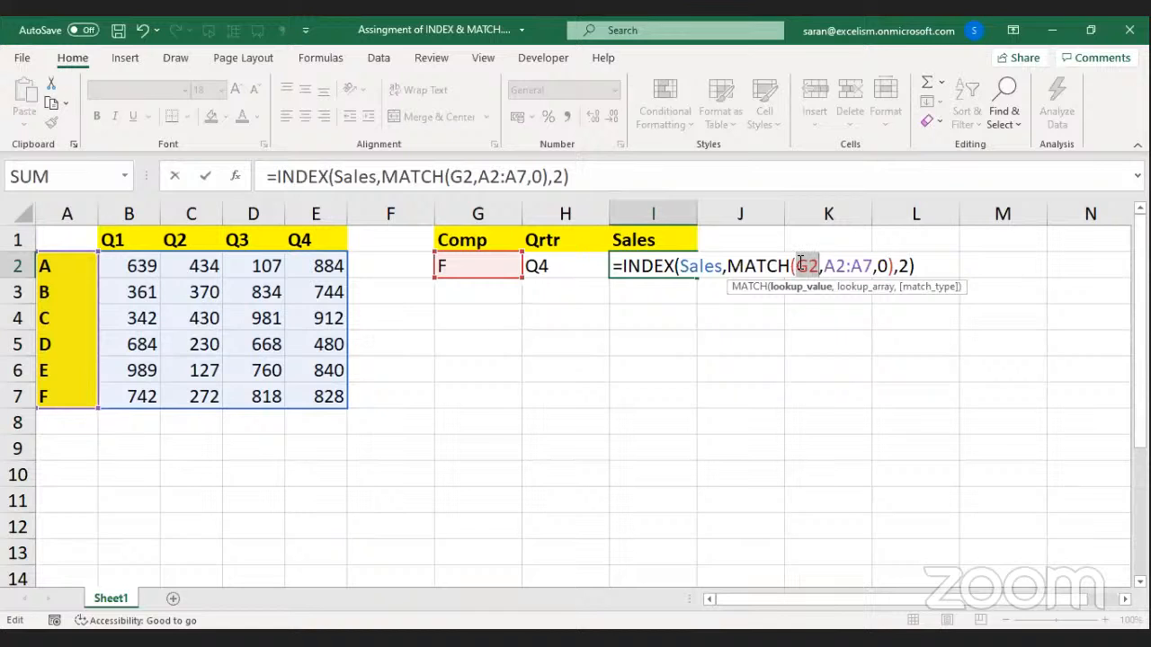
drag(728, 266, 895, 261)
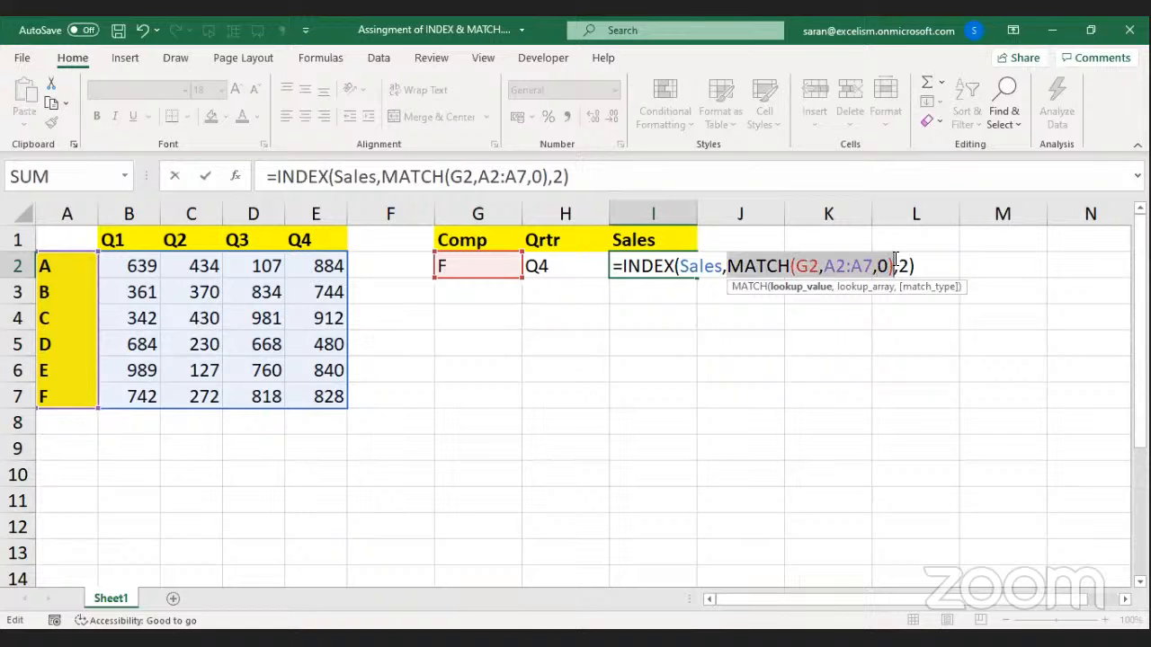
double_click(906, 266)
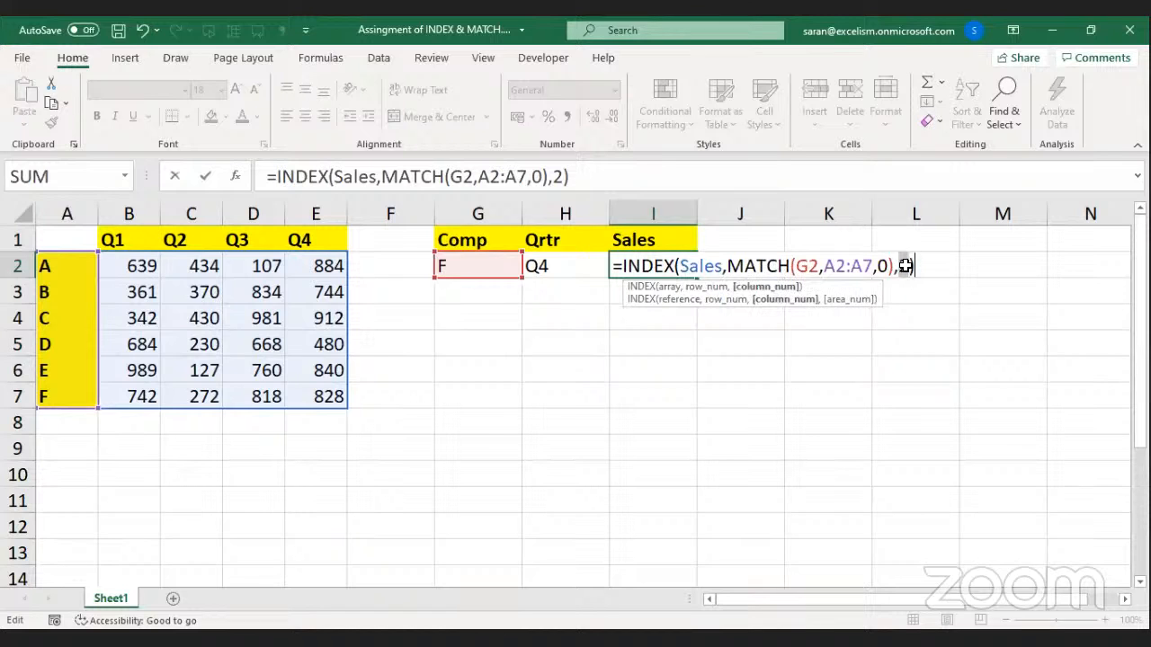
Replace column 2 with MATCH(H2,B1:E1,0) and confirm, giving 828 for F in Q4.
text(MATCH()
click(547, 267)
text(,)
drag(123, 236, 307, 240)
text(,0)
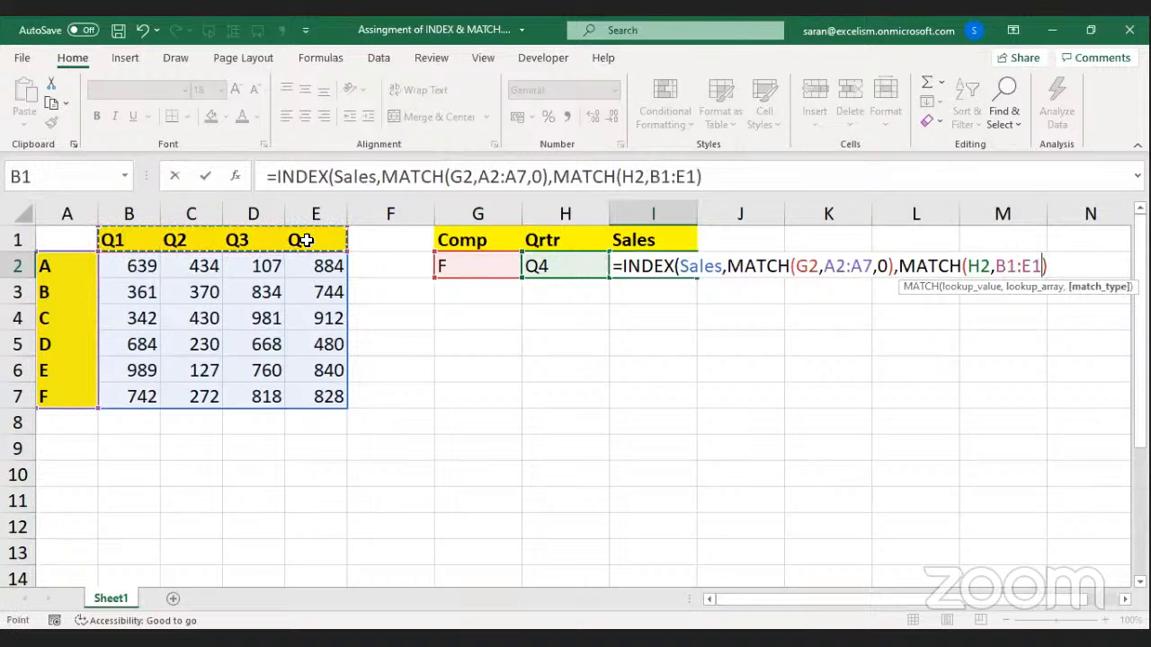
text()))
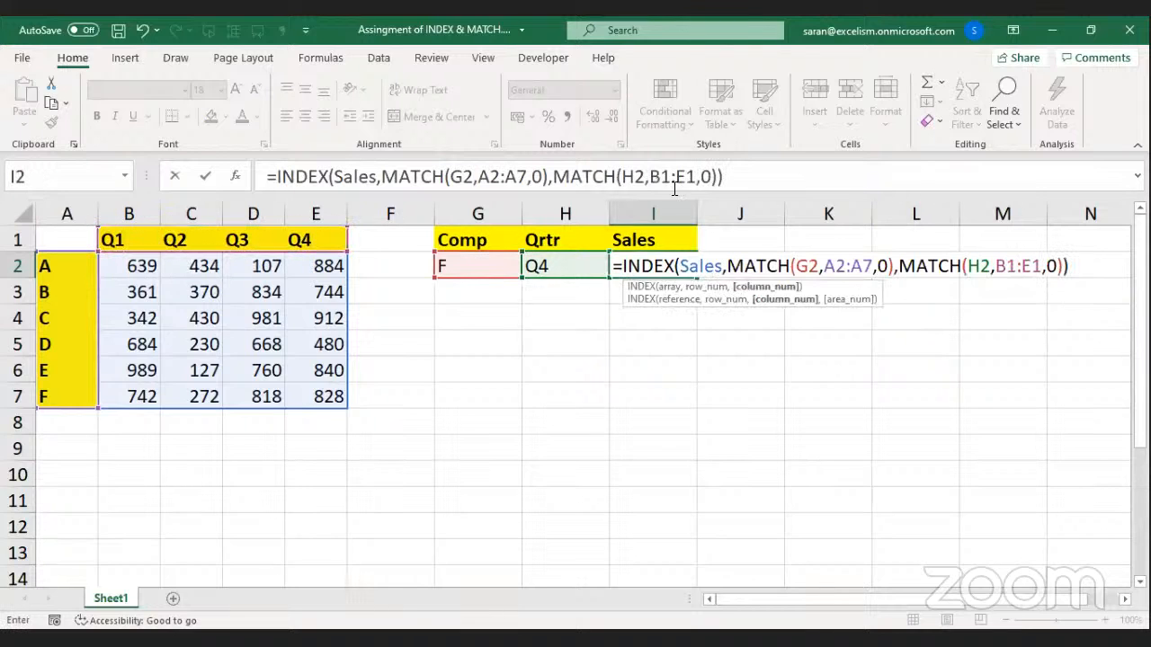
drag(898, 266, 1064, 266)
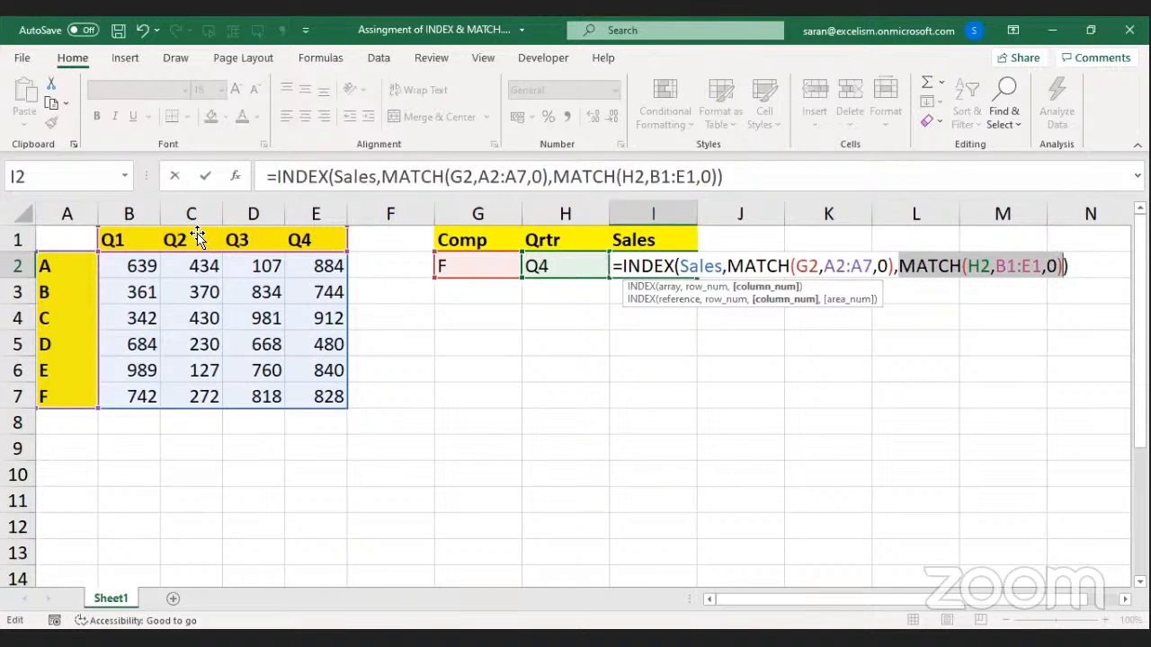
key(Return)
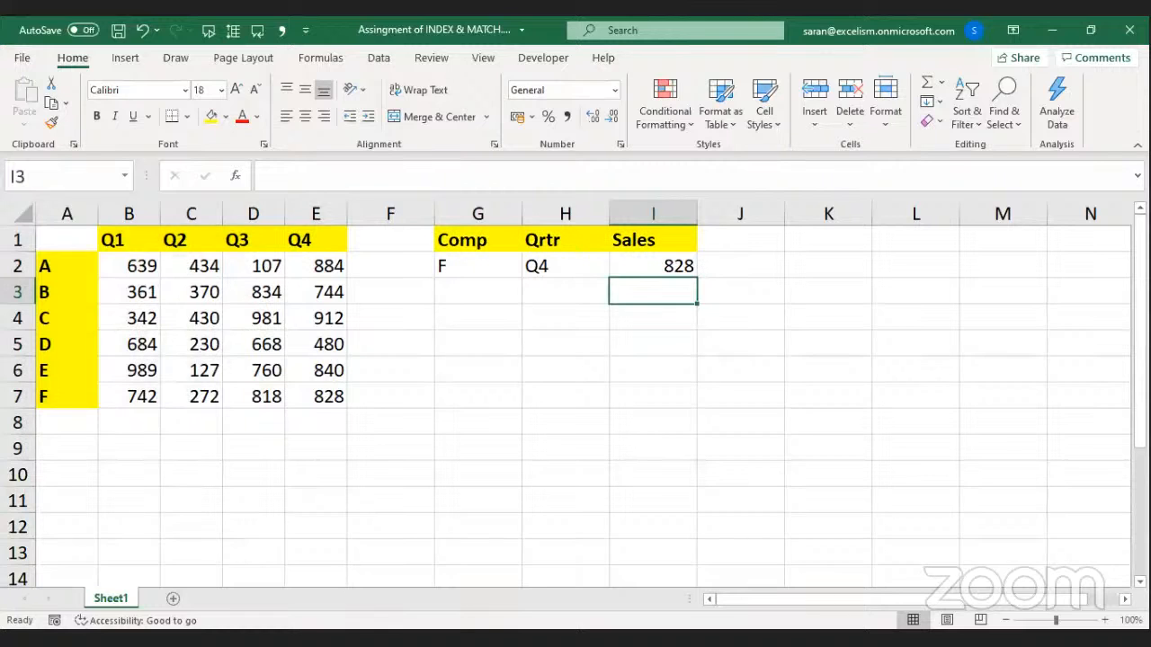
Pick All in the G2 Comp dropdown, making I2 return #N/A.
click(679, 258)
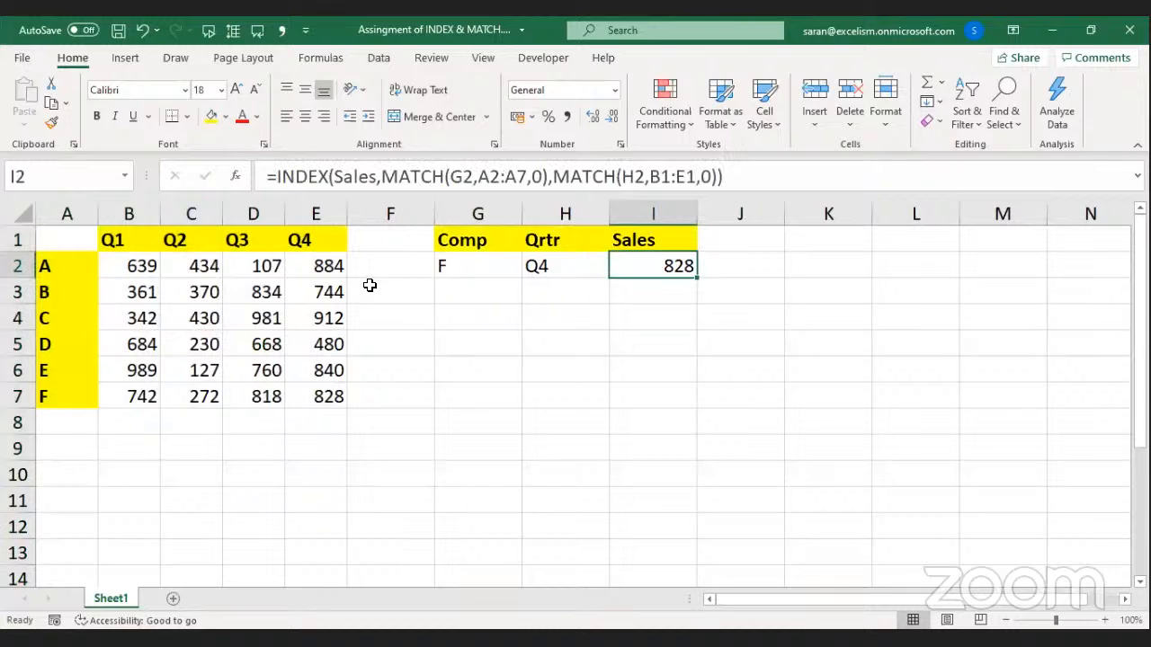
click(501, 261)
click(532, 268)
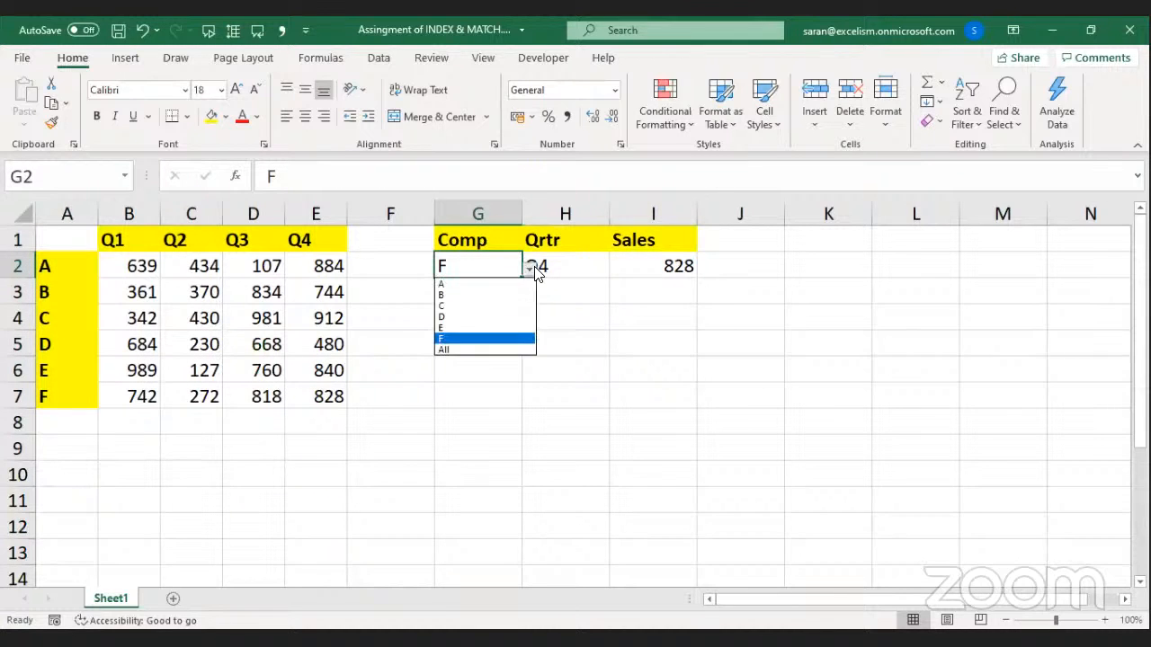
click(505, 352)
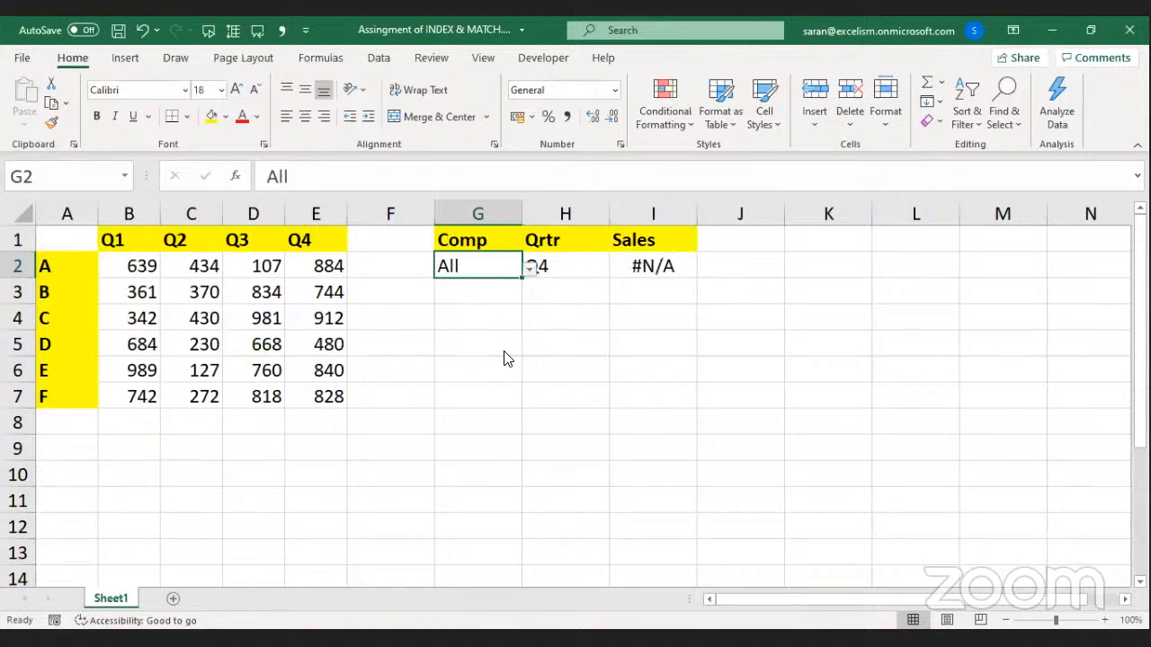
click(643, 259)
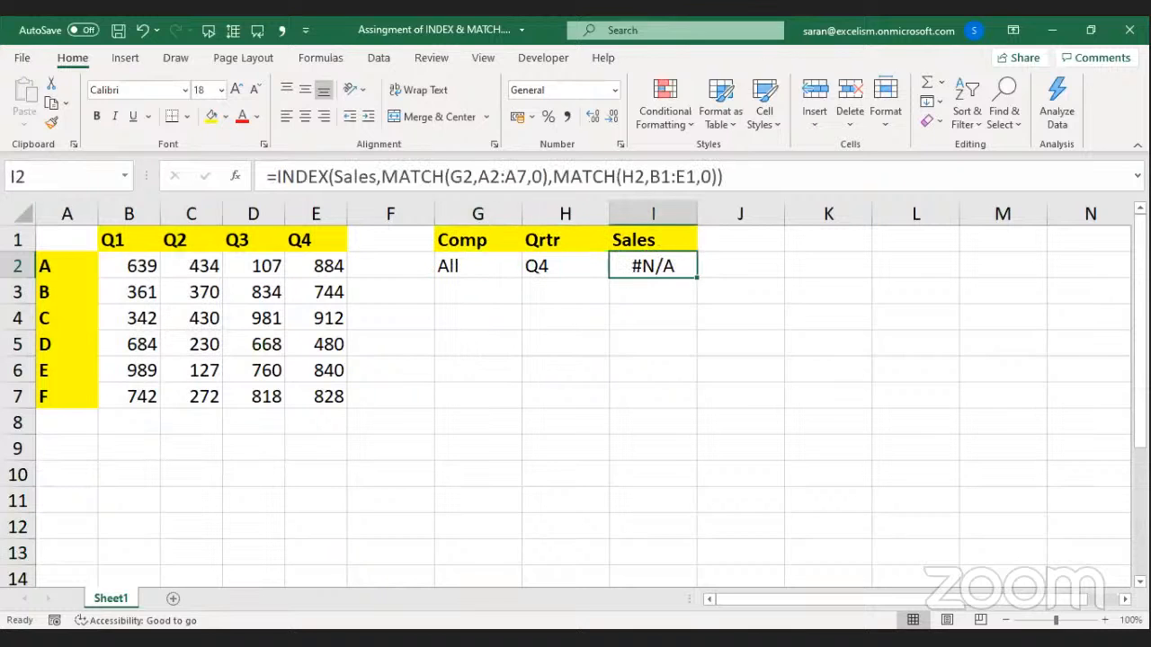
key(alt+Tab)
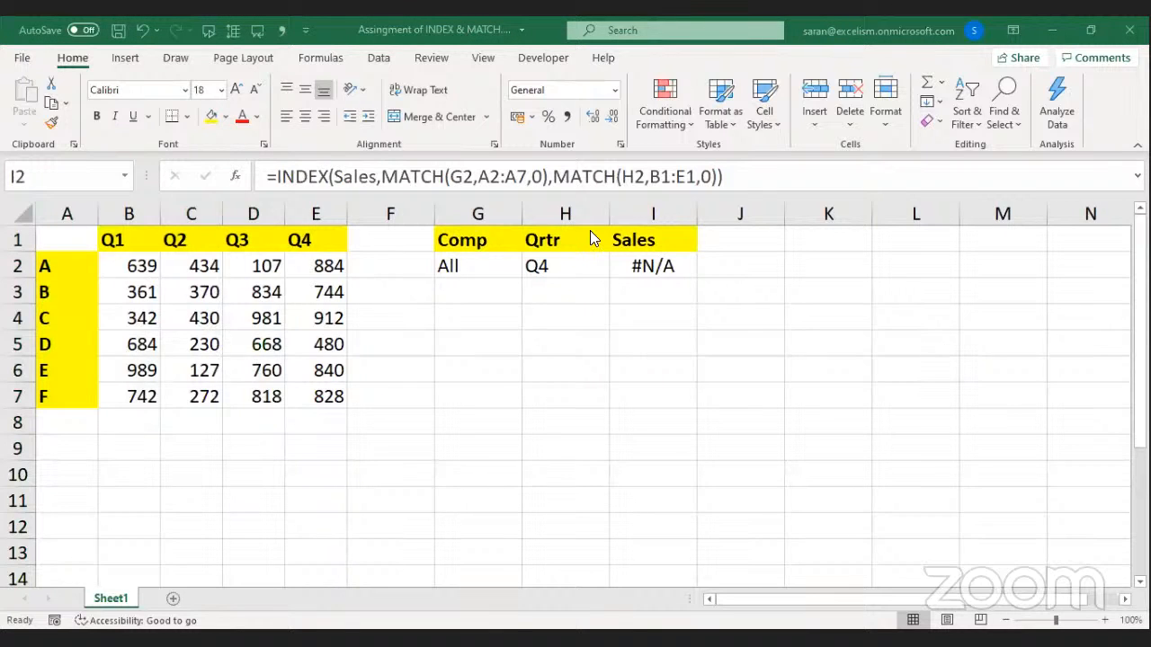
click(655, 268)
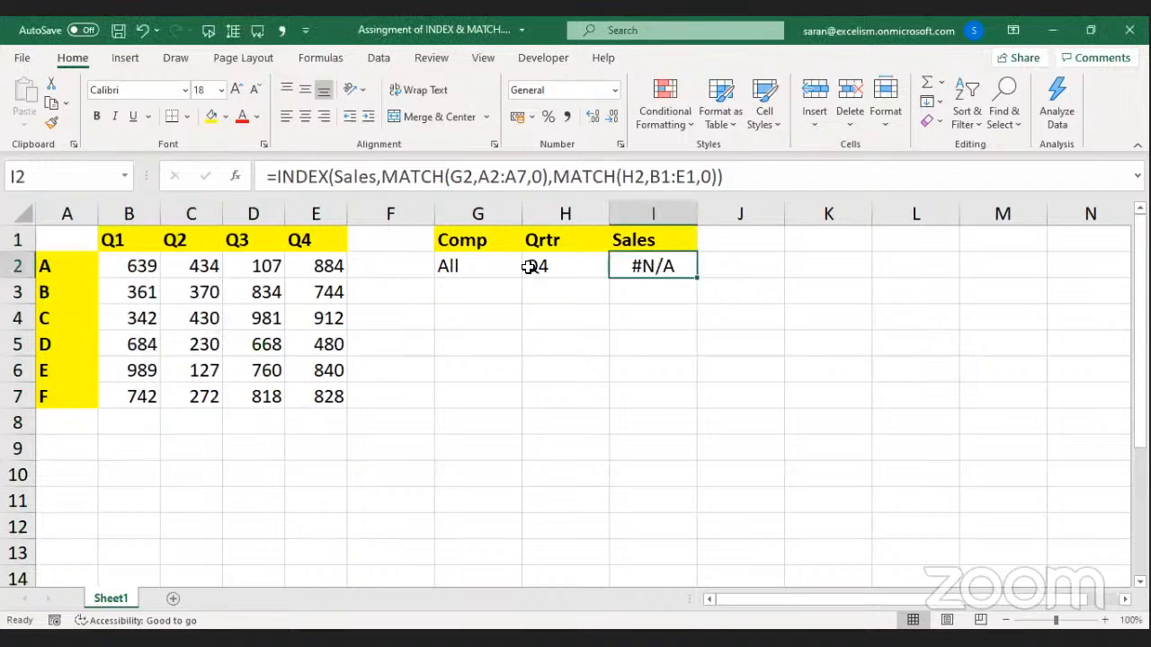
click(488, 262)
double_click(650, 266)
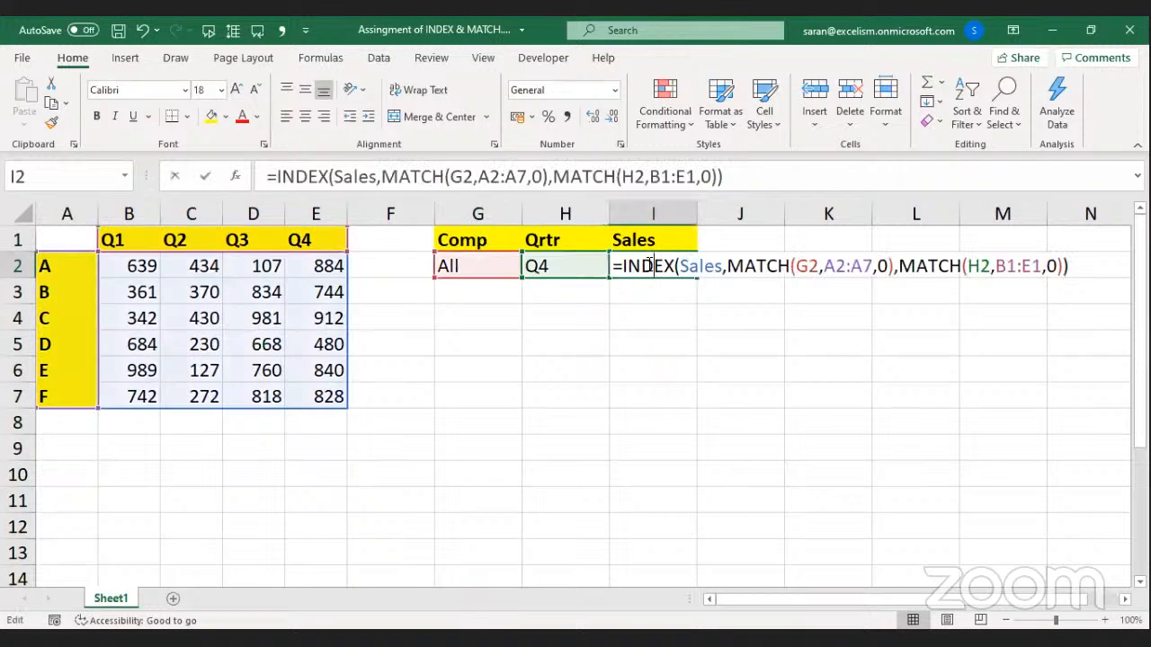
key(Escape)
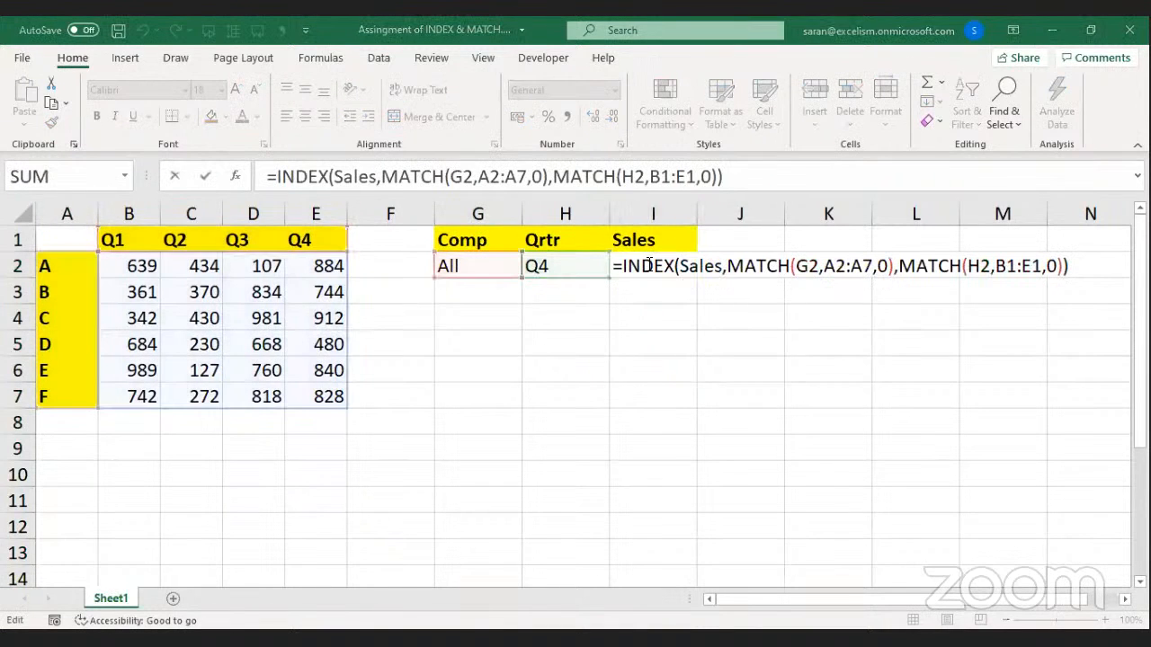
double_click(804, 262)
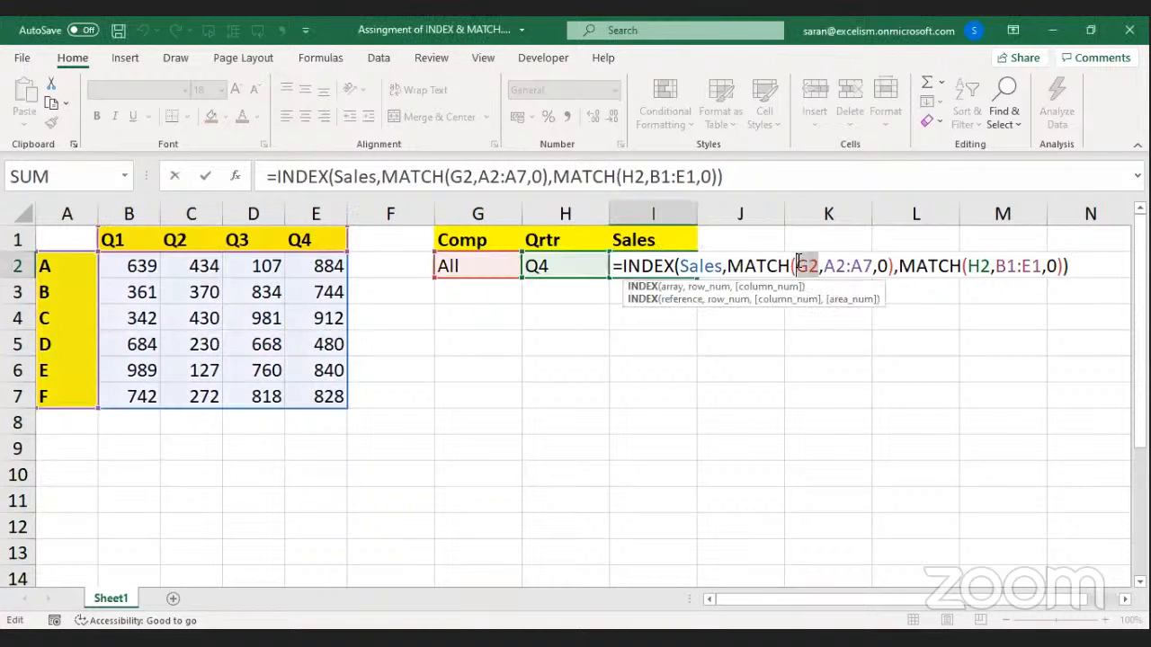
drag(823, 266, 876, 263)
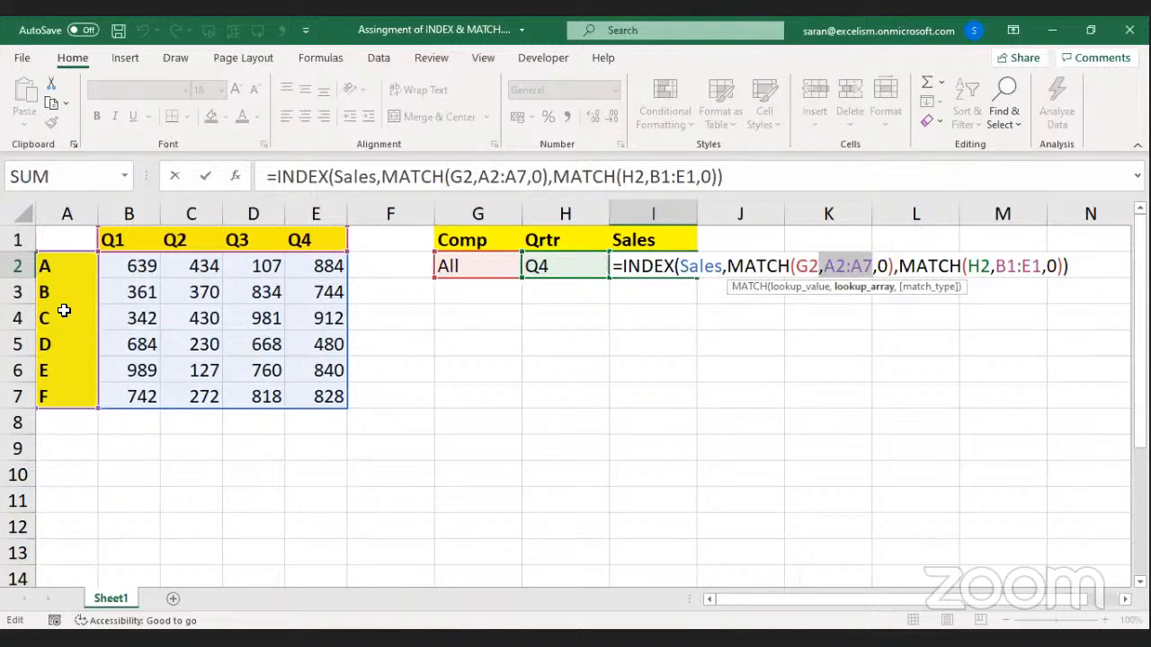
drag(727, 265, 897, 263)
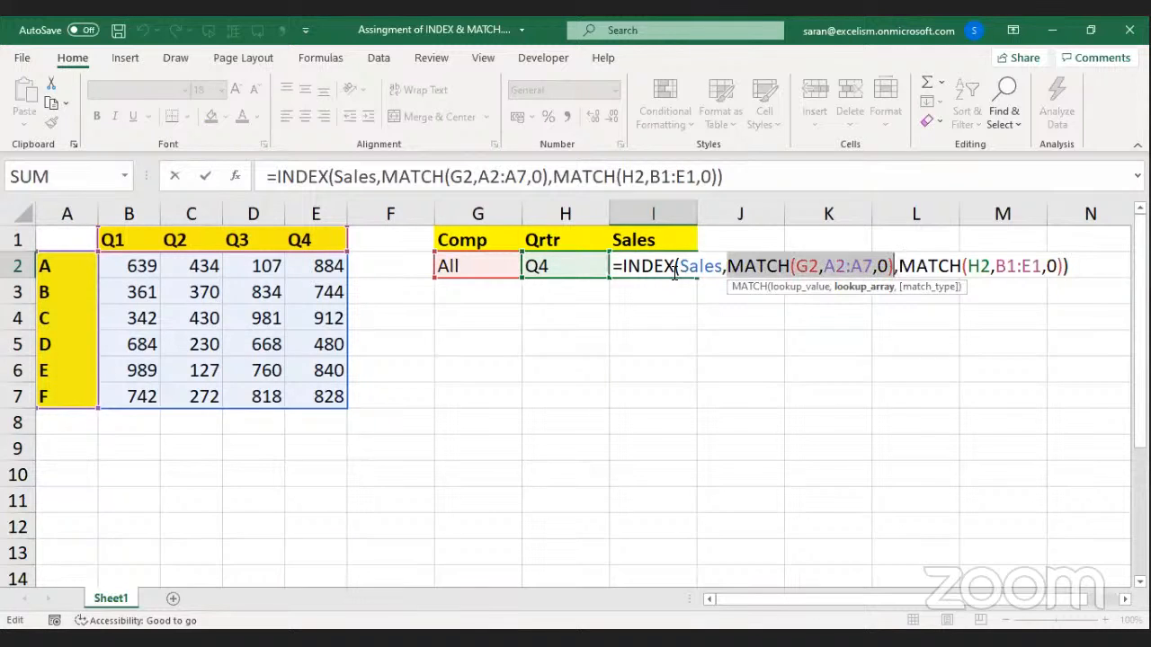
drag(621, 266, 1100, 257)
key(Return)
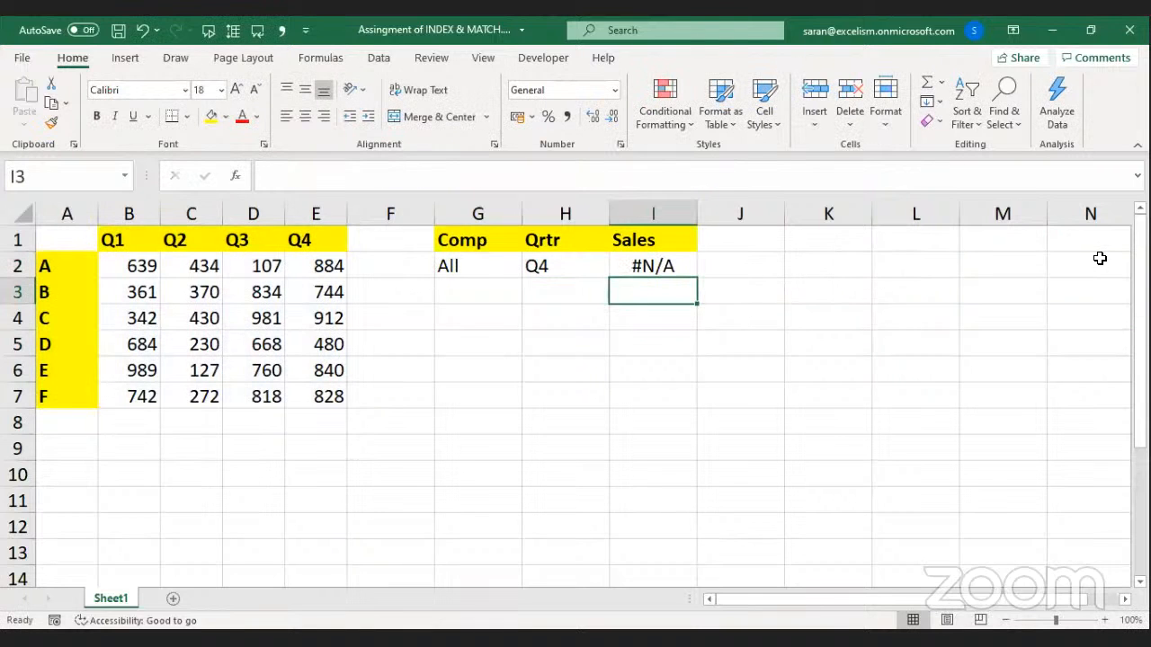
click(528, 261)
drag(496, 263, 580, 268)
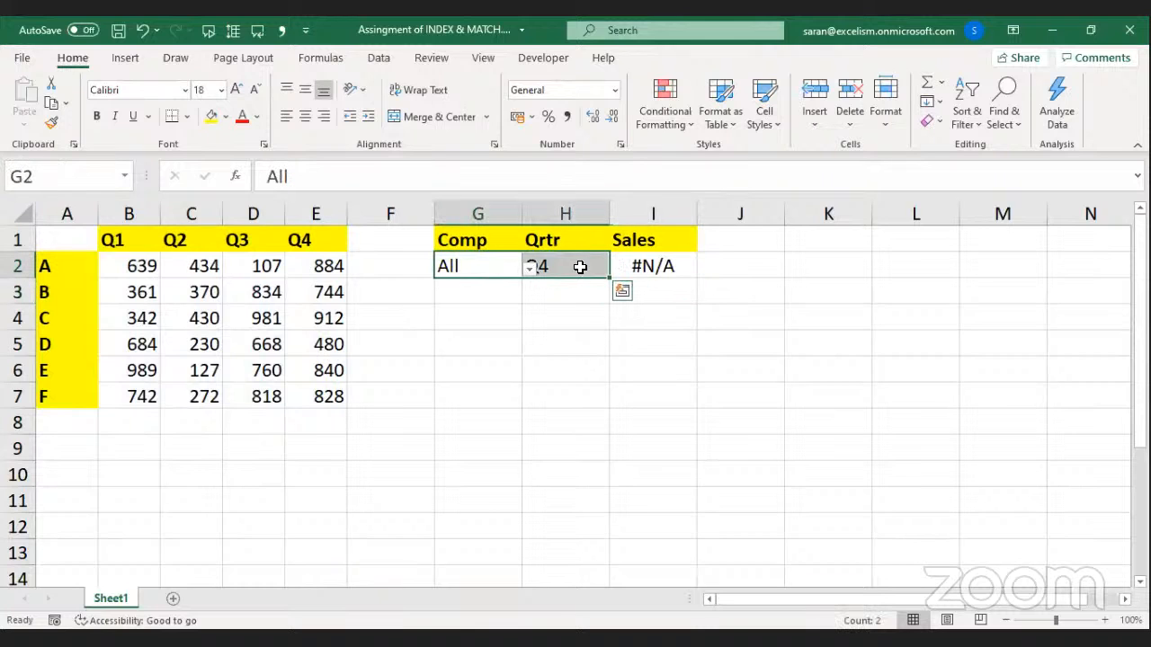
drag(334, 260, 329, 392)
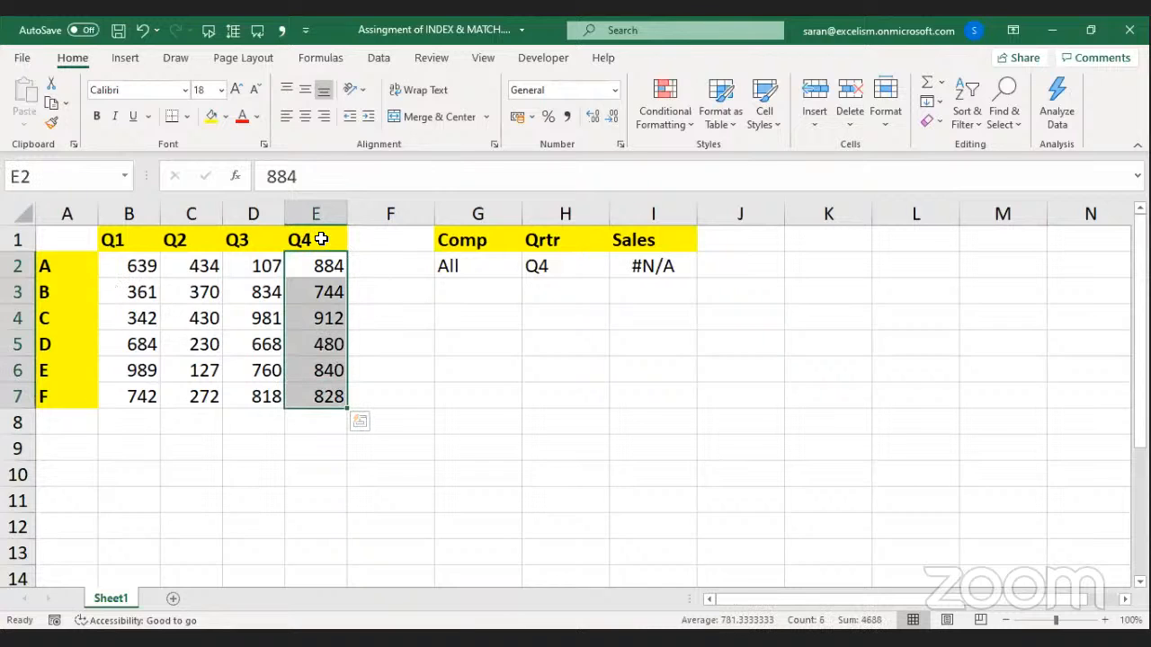
click(691, 382)
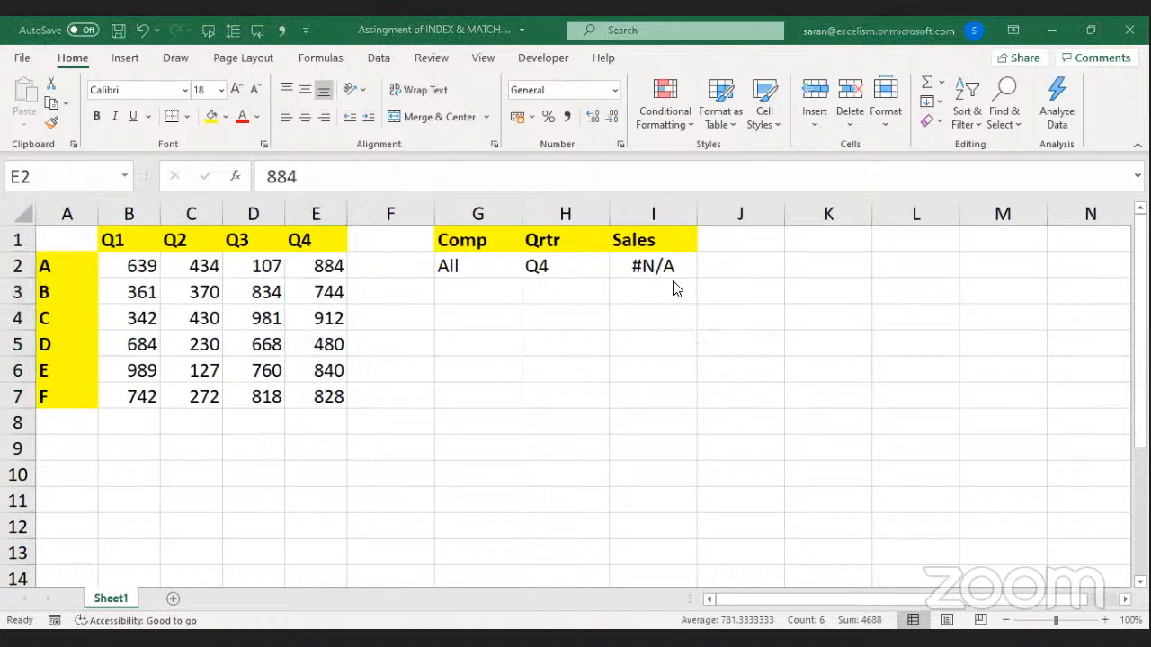
click(656, 259)
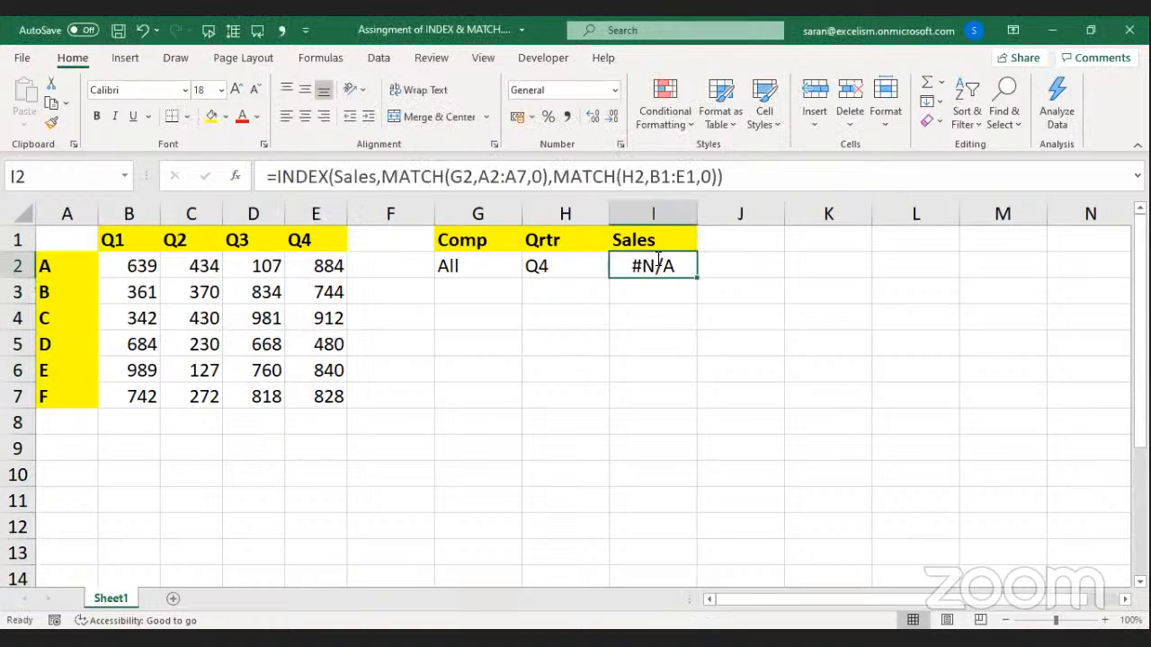
Replace MATCH(G2,A2:A7,0) with 0 in I2's formula and start wrapping it in SUM(.
double_click(656, 259)
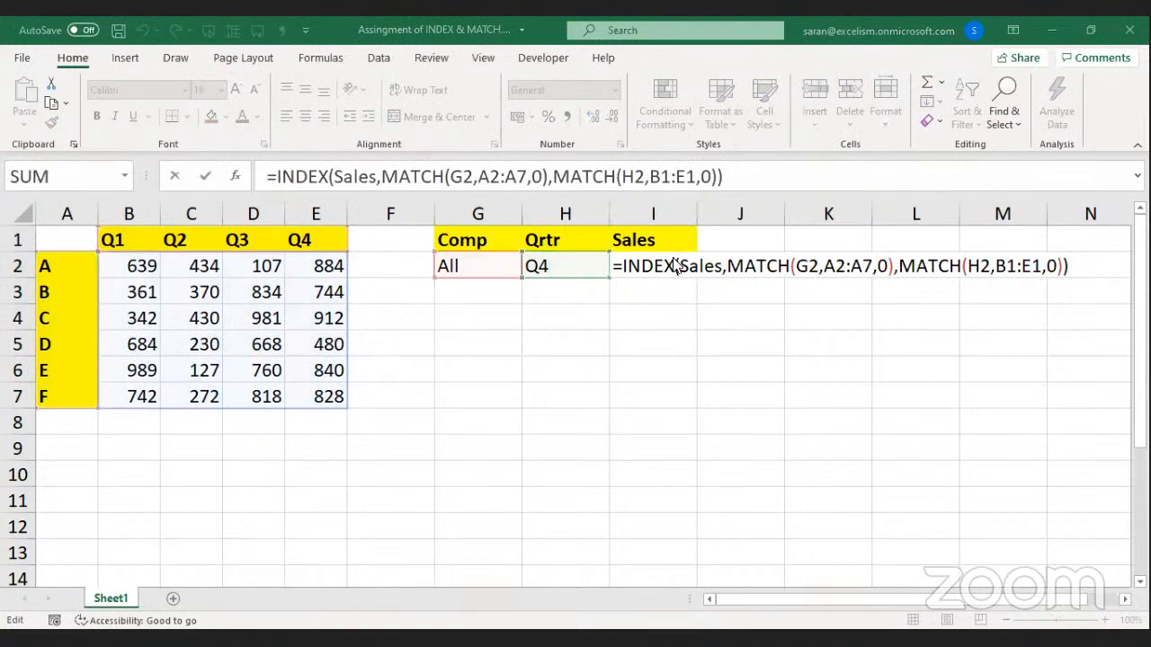
drag(727, 265, 894, 275)
text(0)
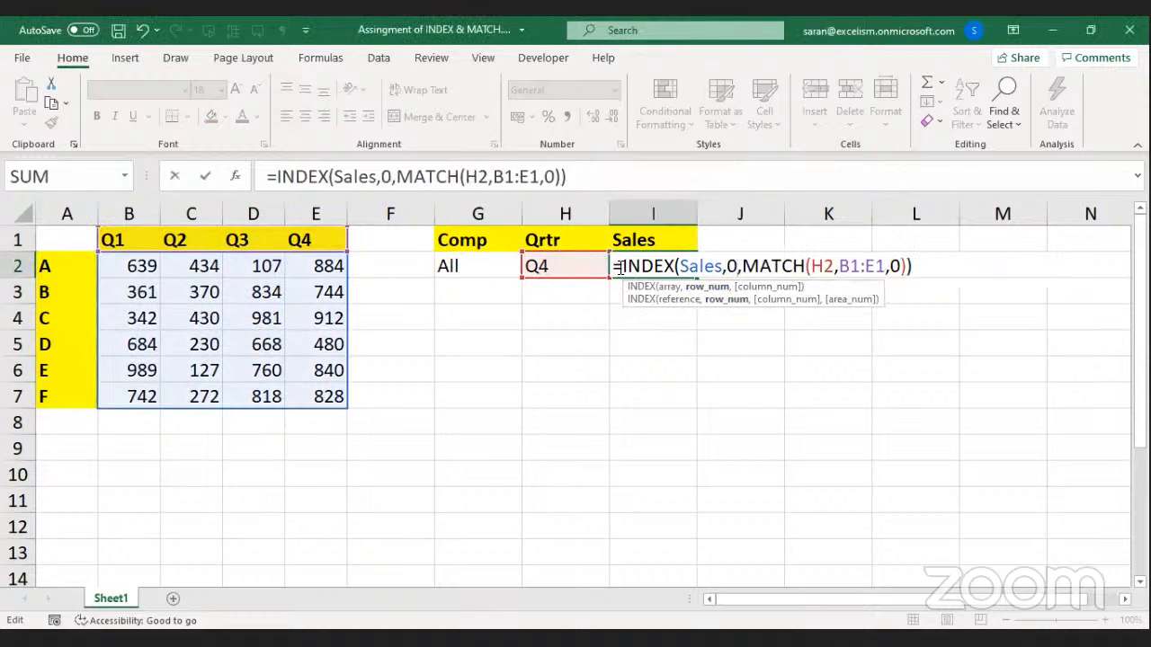
drag(623, 266, 919, 266)
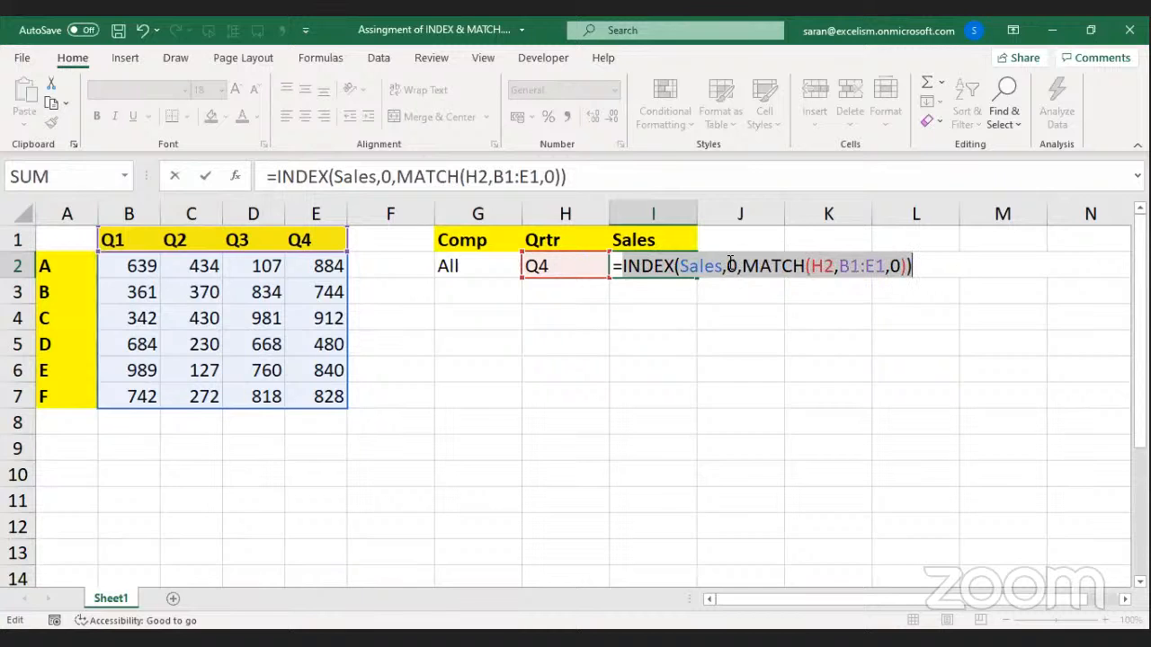
click(614, 264)
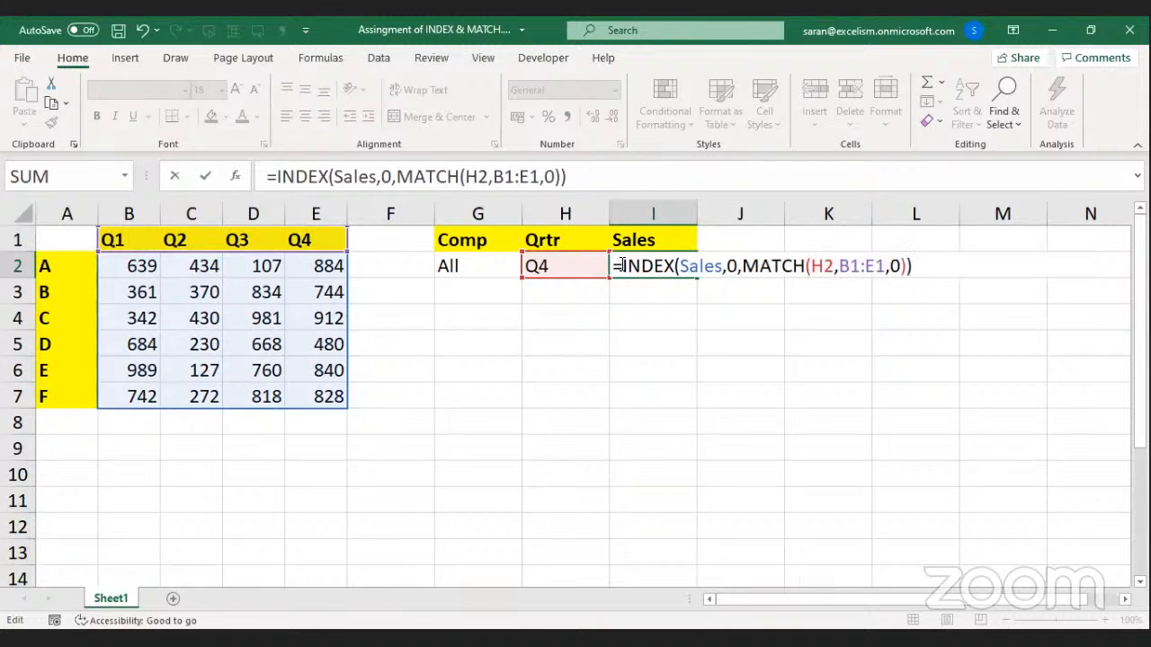
text(S)
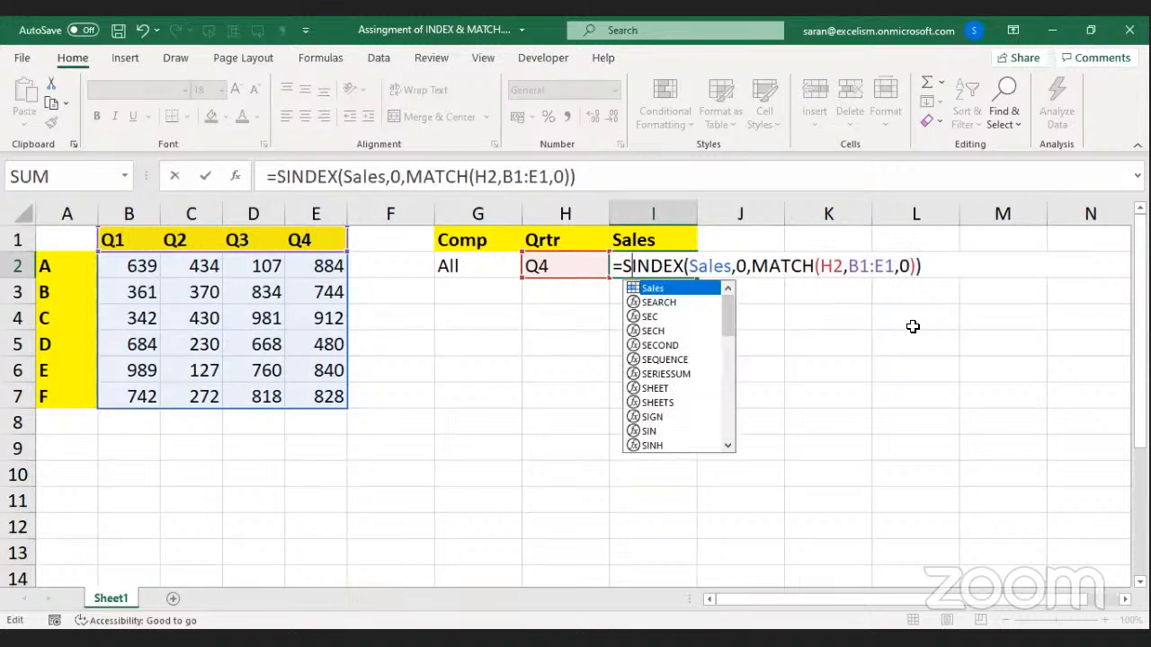
text(UM()
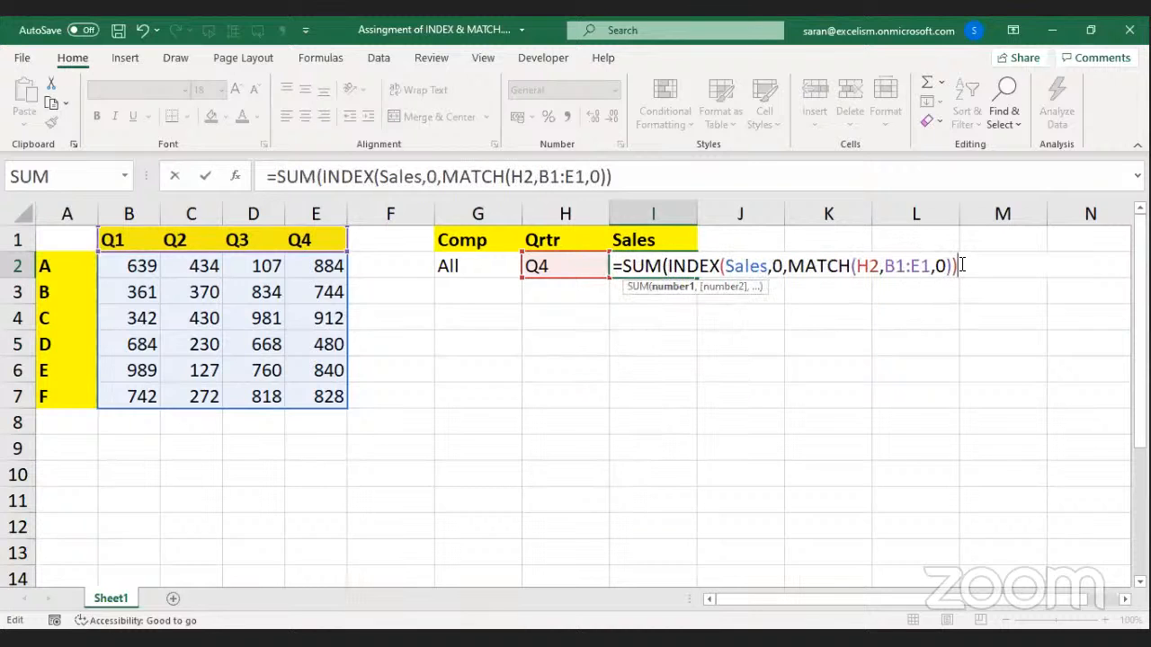
text())
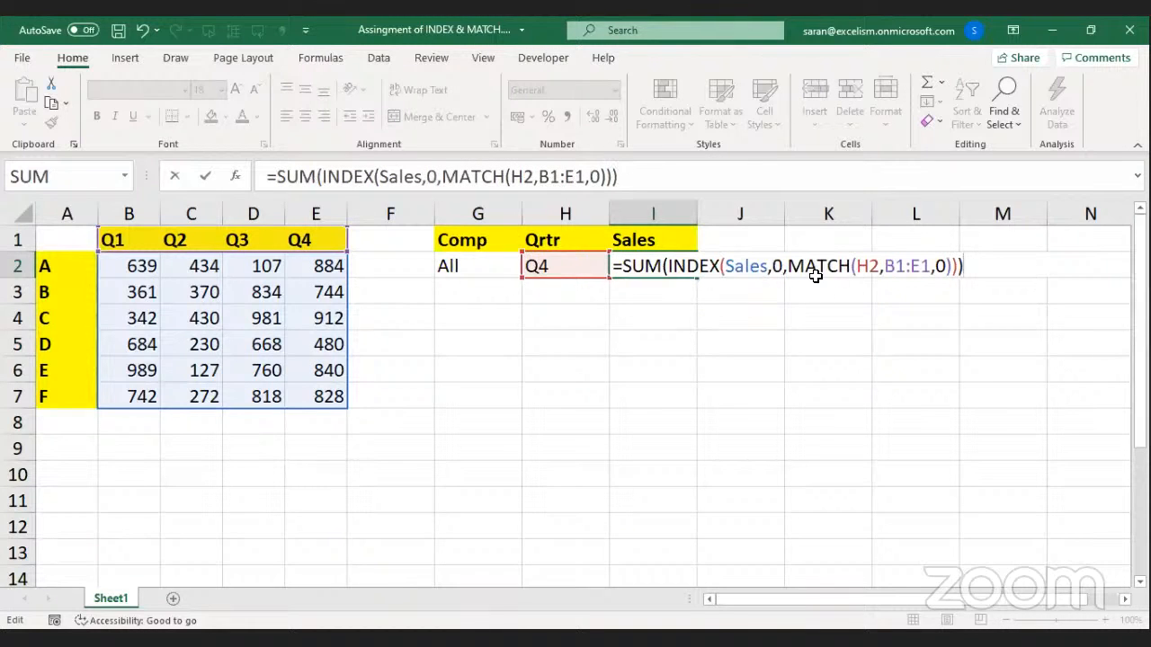
Review the SUM, Sales and 0 arguments of I2's formula and confirm it, giving 4688.
drag(774, 267, 953, 266)
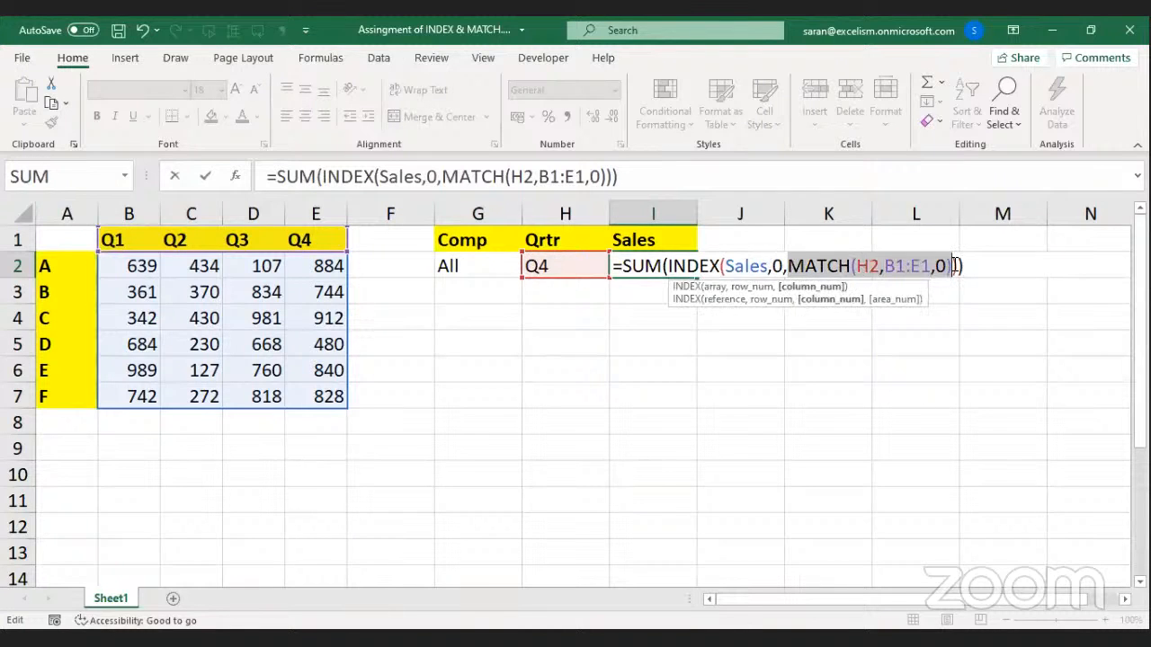
drag(725, 267, 772, 266)
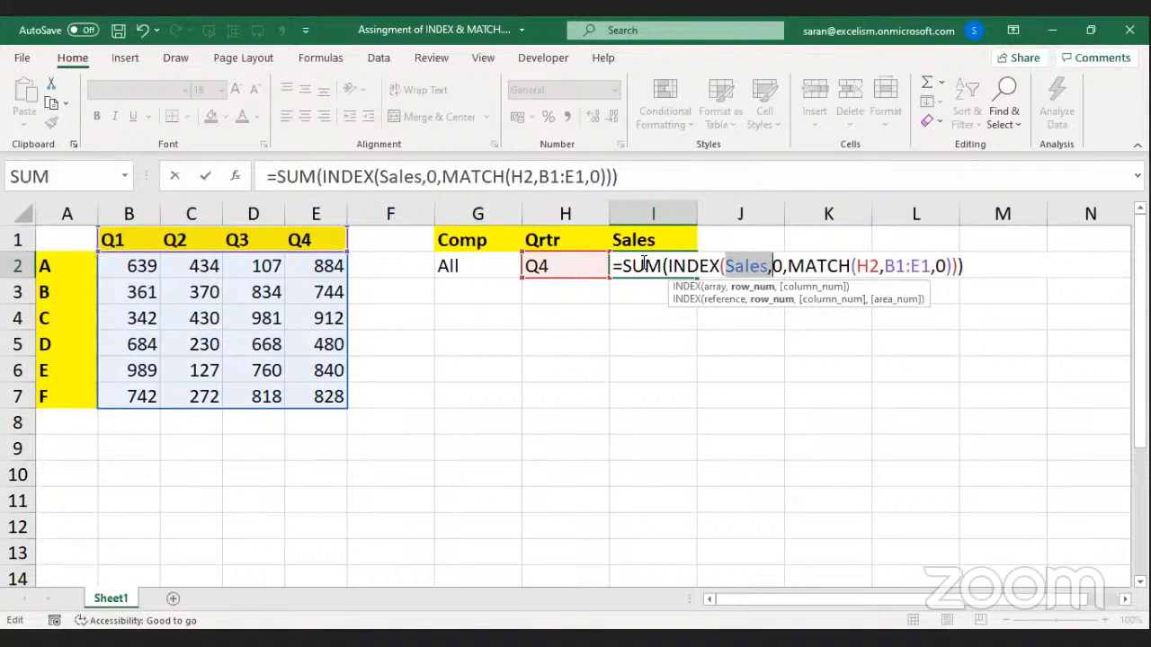
drag(622, 267, 657, 264)
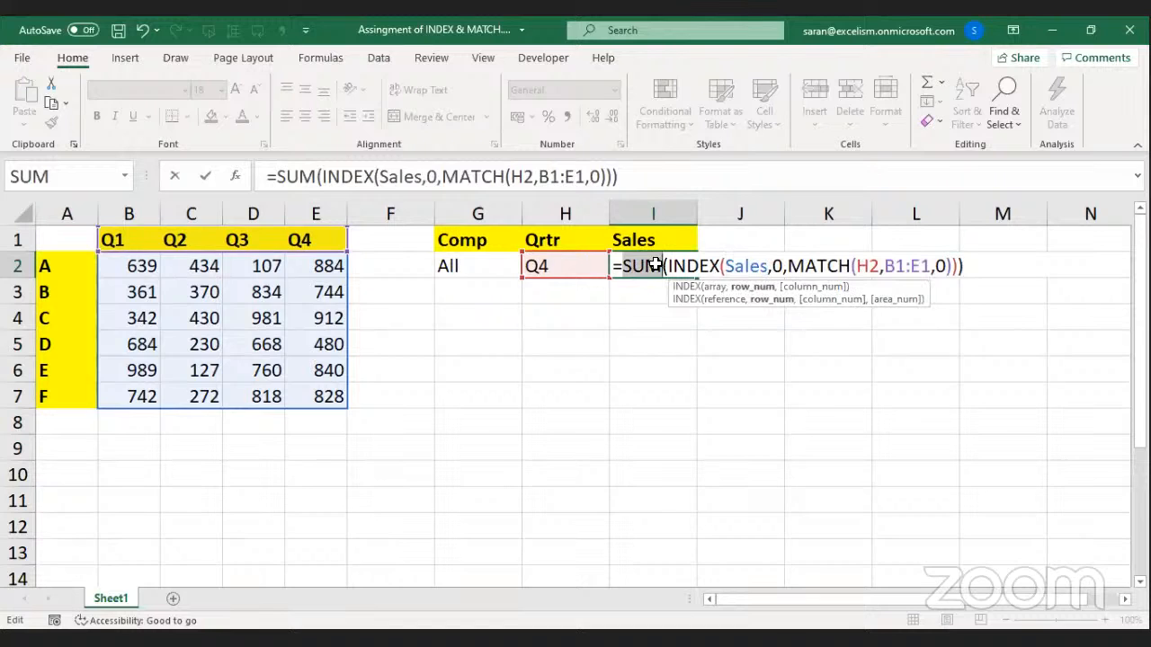
key(Return)
Give I2 Comma Style with no decimals so it shows 4,688, then check the E2:E7 sum.
click(637, 262)
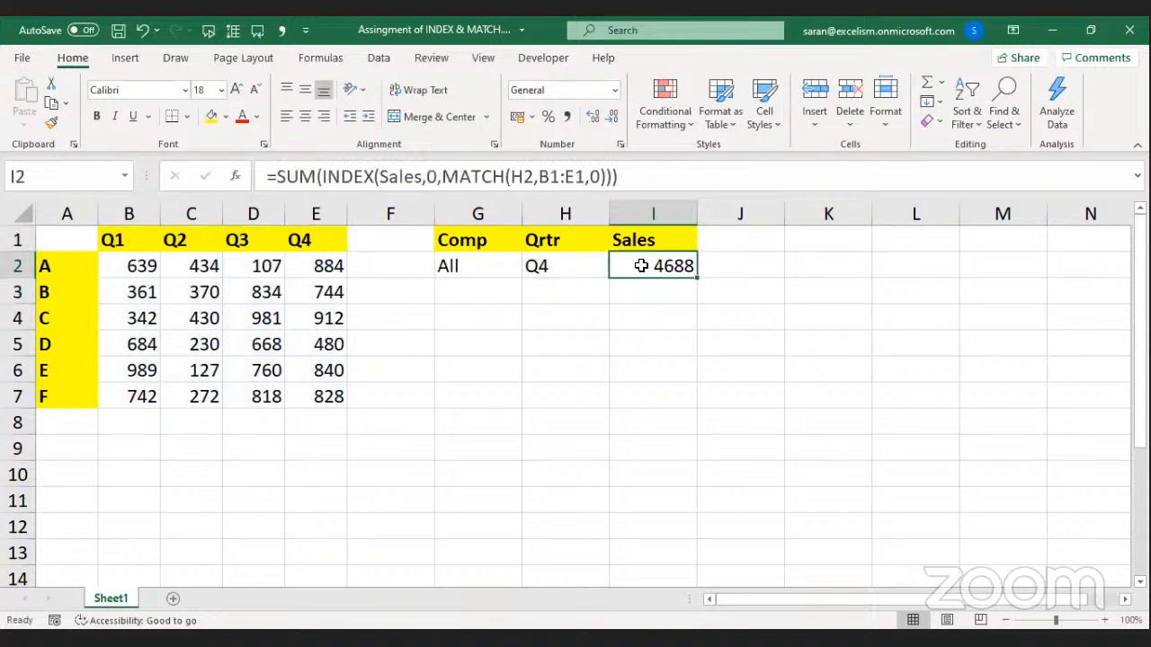
click(567, 117)
click(611, 117)
click(611, 117)
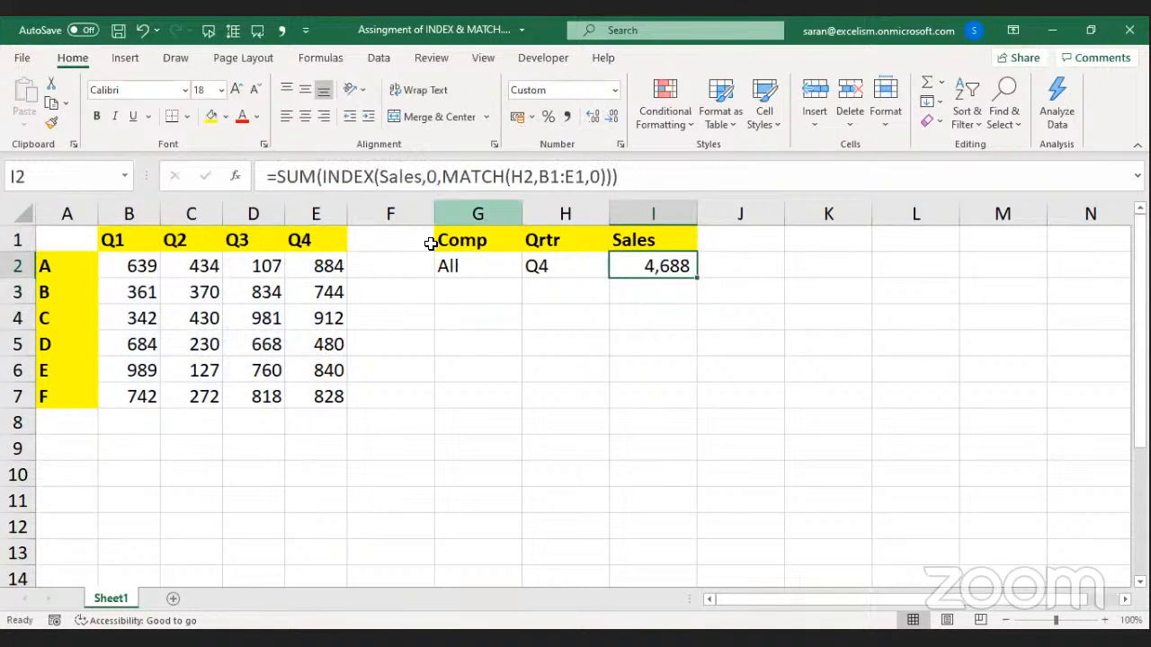
drag(334, 265, 324, 396)
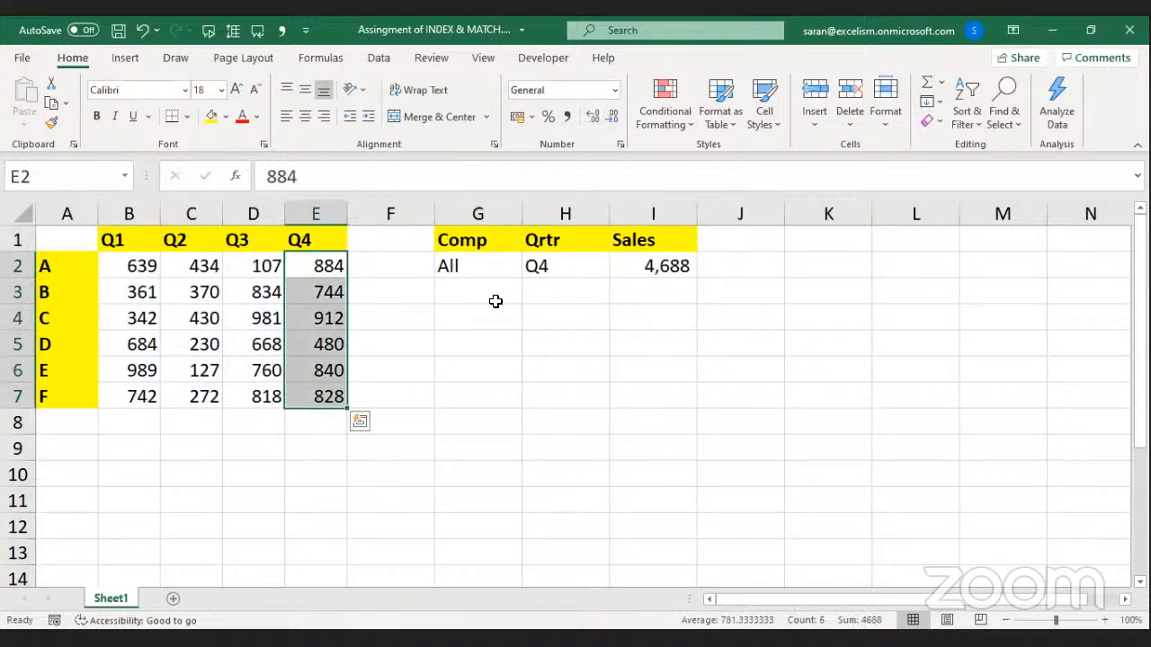
Choose company C in G2, then select the 0 row argument in I2's formula.
click(501, 262)
click(529, 268)
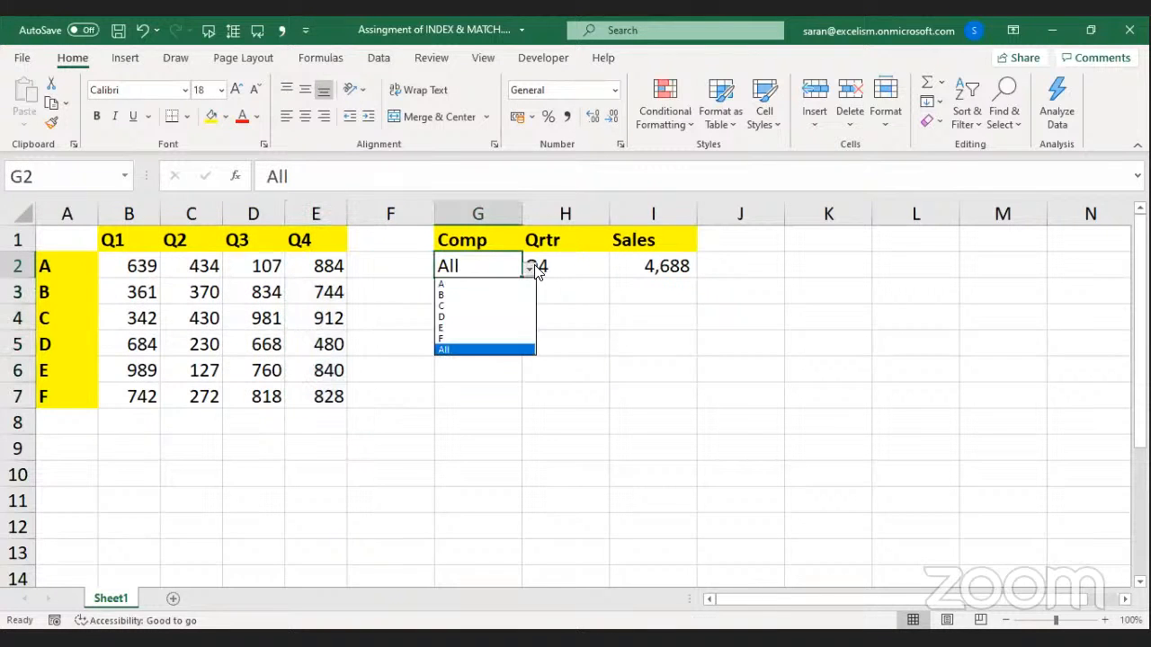
click(497, 305)
double_click(641, 267)
double_click(775, 268)
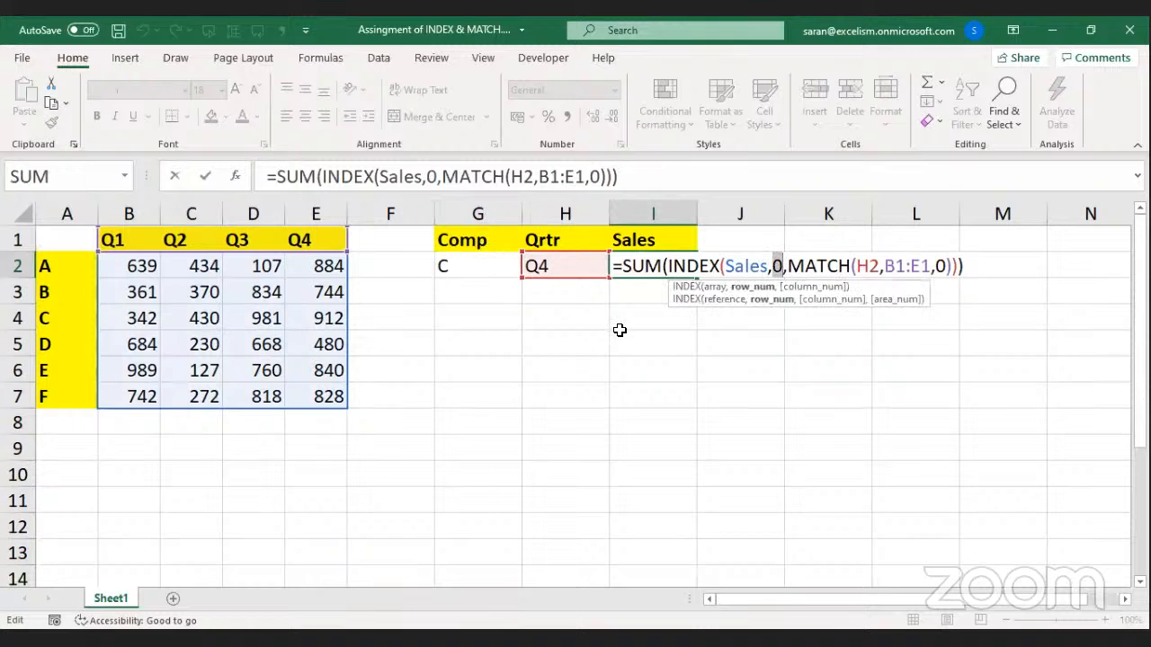
Replace the 0 row argument with MATCH(G2,A2:A7,0) so I2 returns 912 for company C.
text(m)
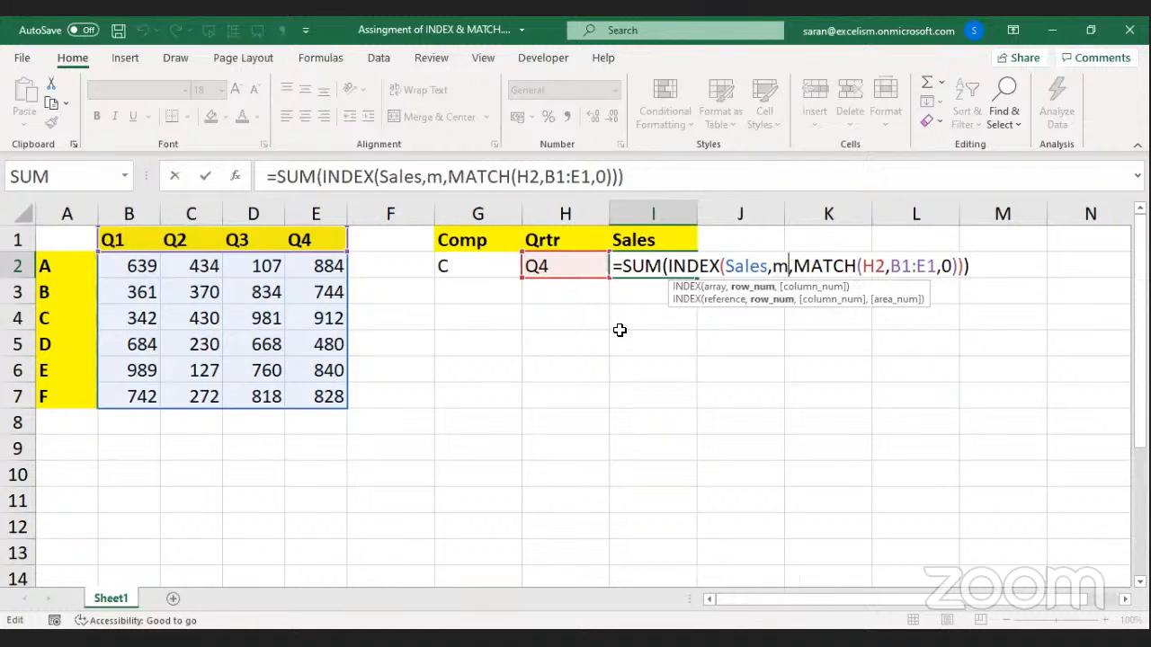
text(atch()
click(464, 260)
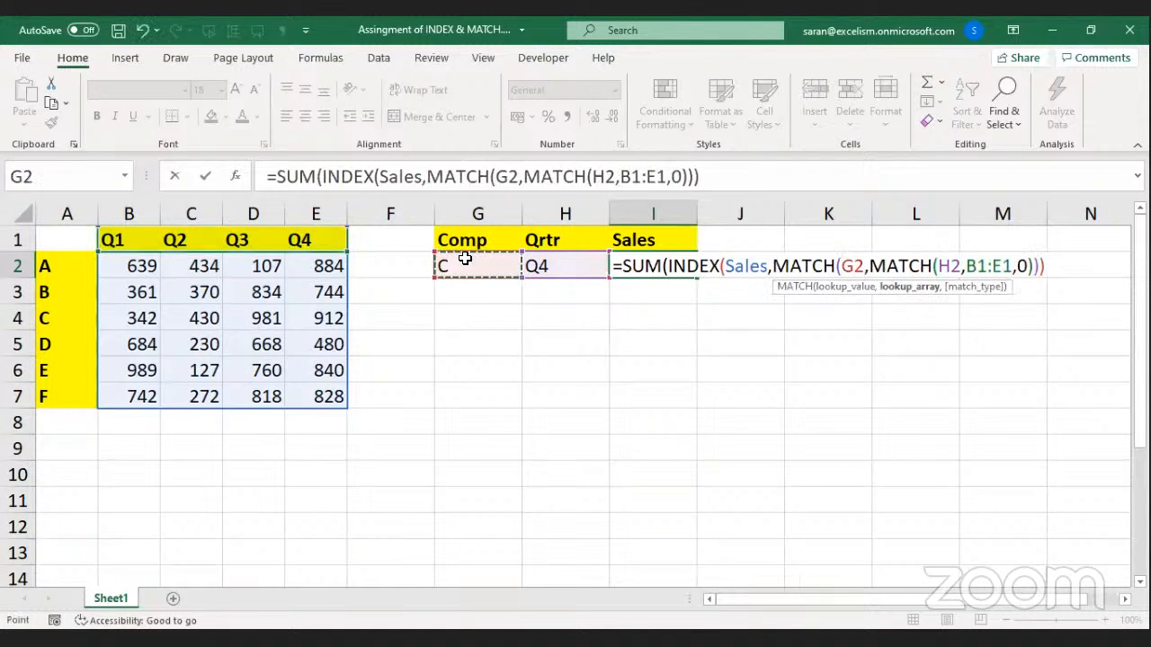
text(,)
click(64, 268)
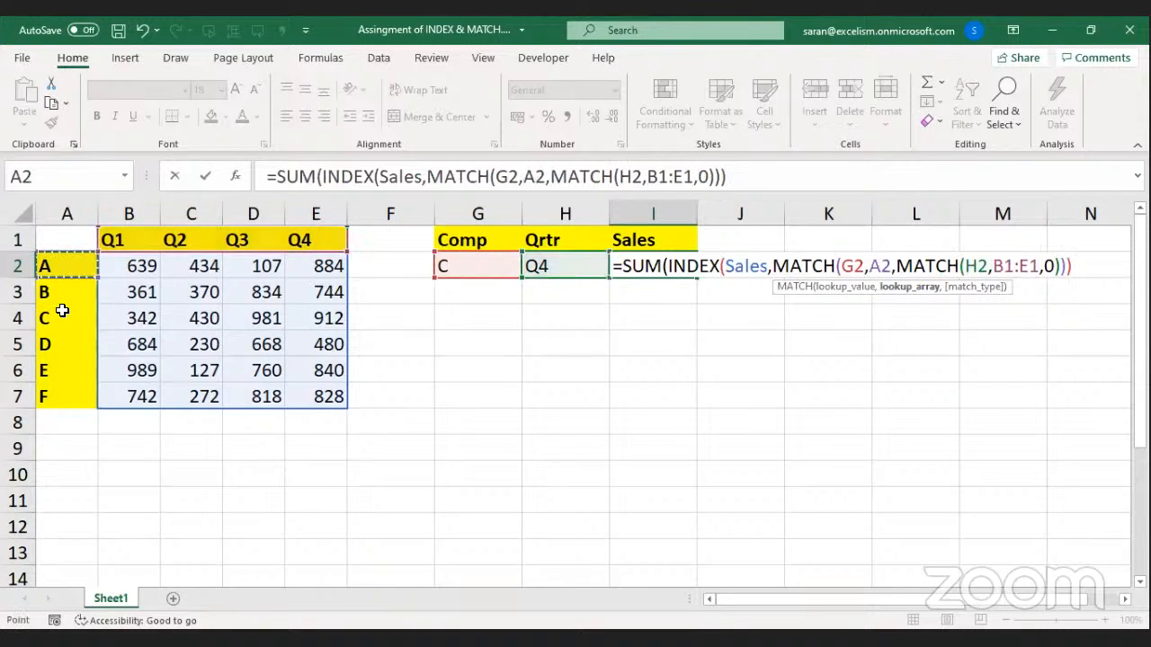
shift+click(66, 393)
text(,0)
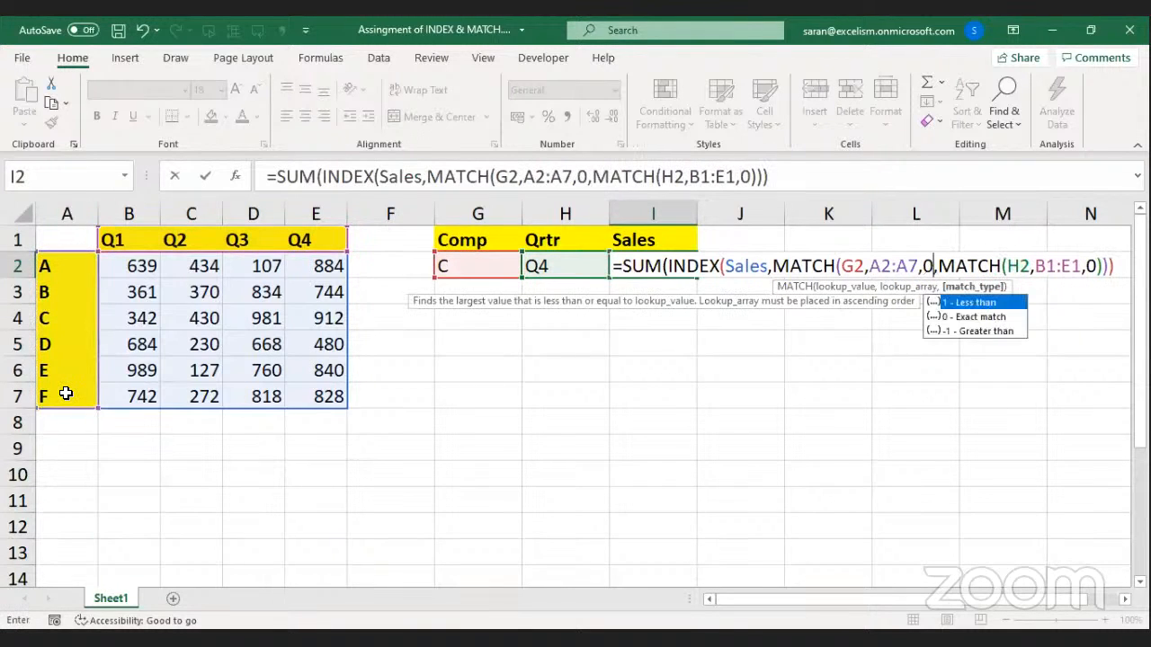
text())
key(Return)
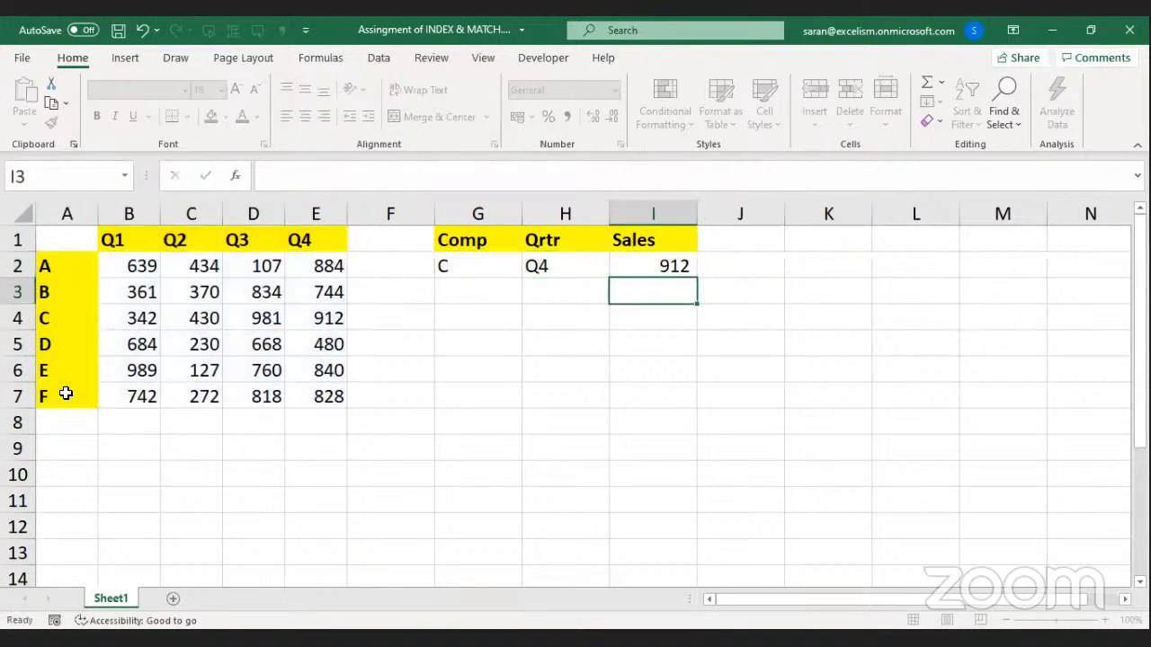
click(517, 271)
click(531, 270)
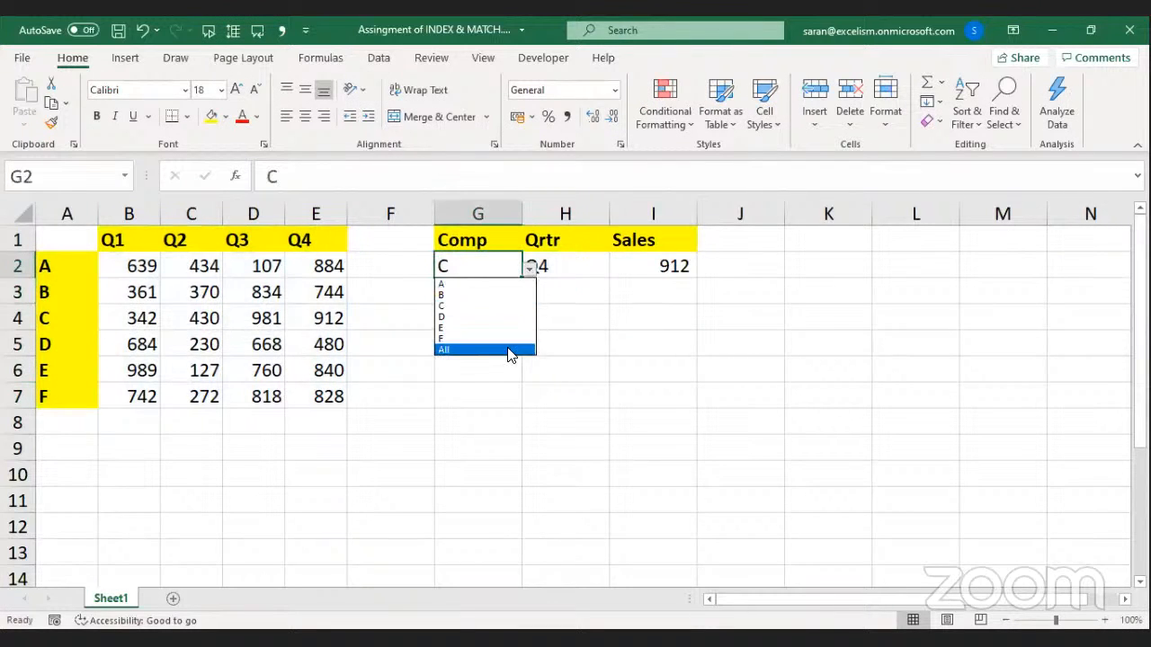
Try company All, then B, confirming I2 shows 744 and reviewing its formula.
click(510, 350)
click(530, 270)
click(504, 297)
click(645, 261)
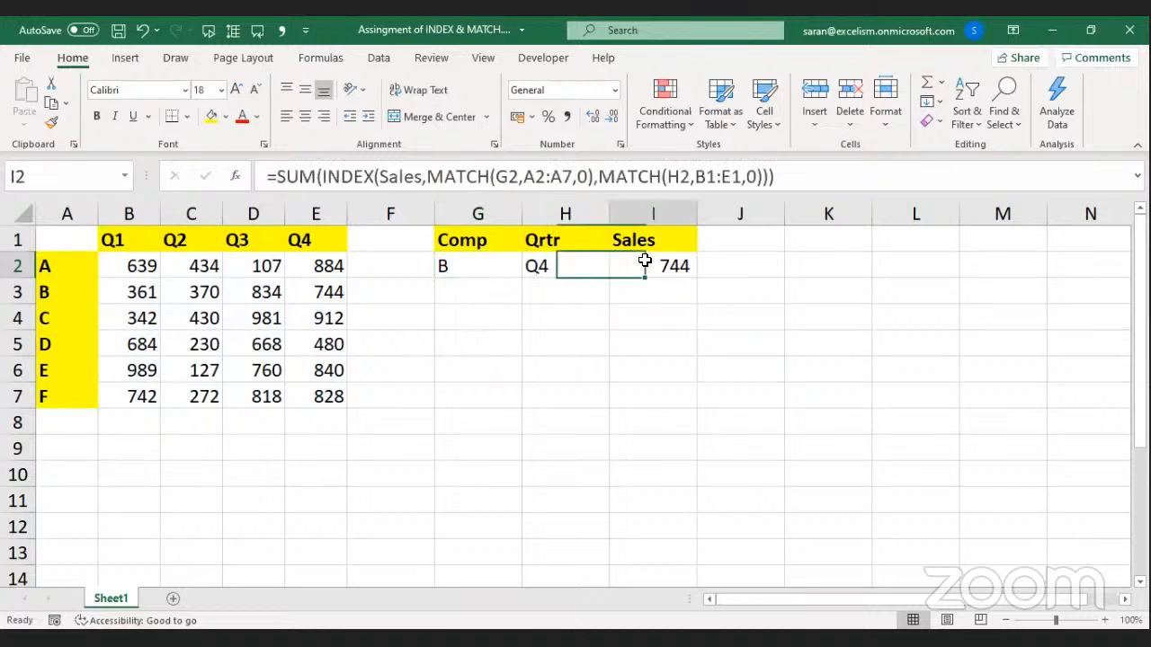
double_click(645, 261)
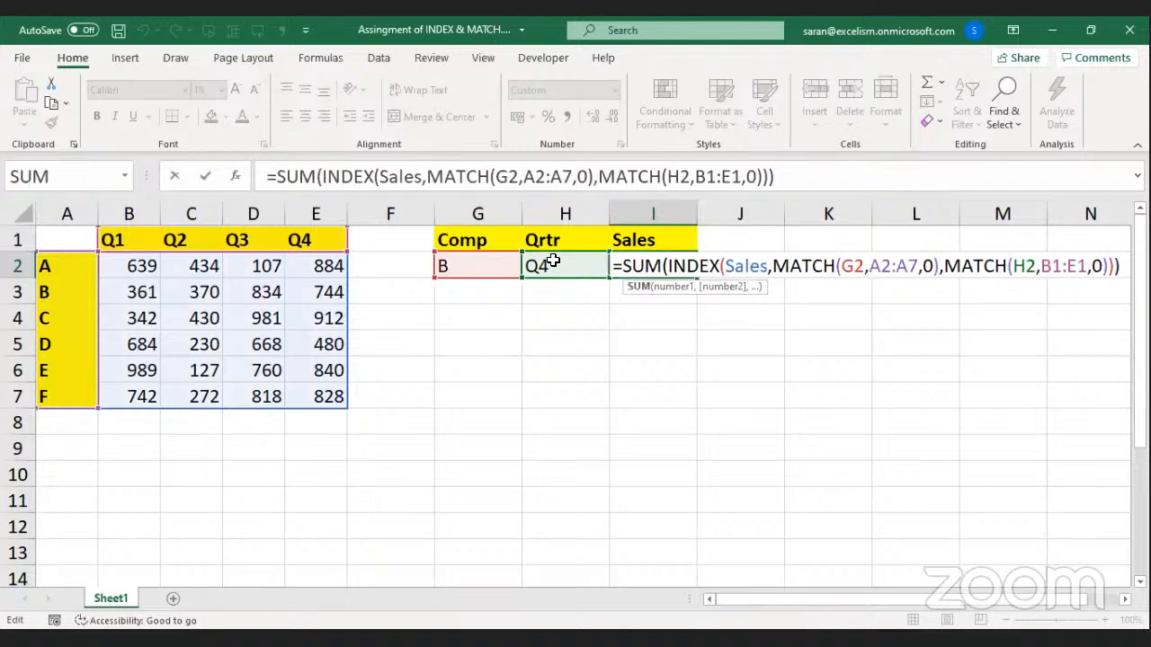
key(Escape)
Set both Comp and Qrtr to All from the keyboard and check I2's result.
key(Left)
key(Left)
key(alt+Down)
key(Down)
key(Down)
key(Down)
key(Down)
key(Down)
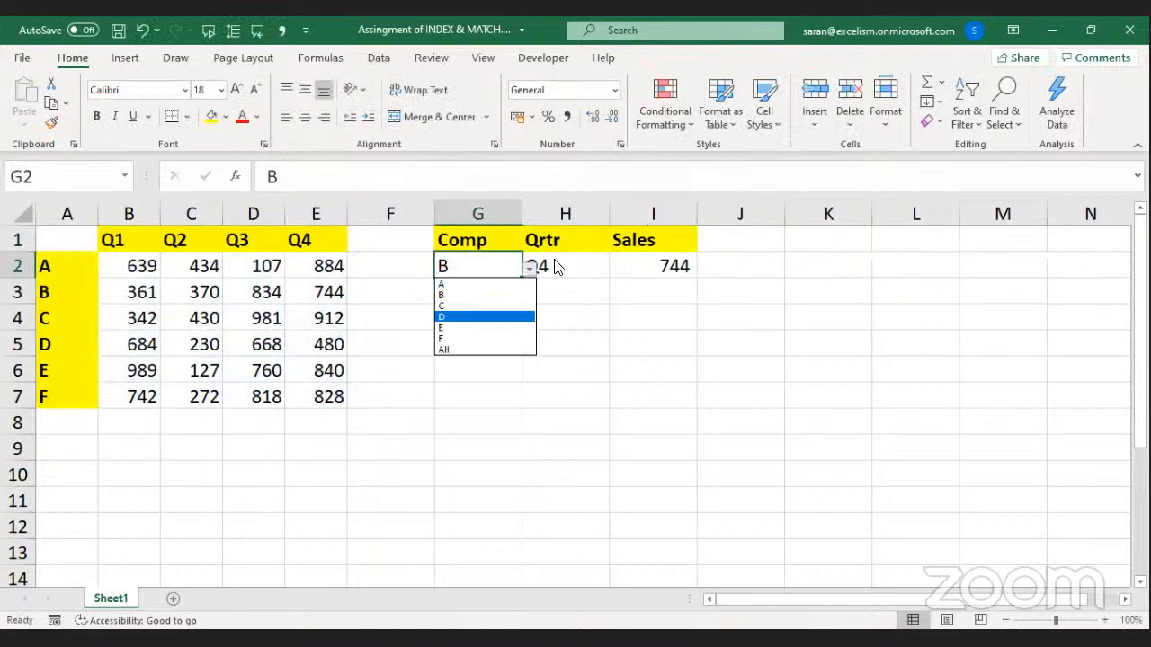
key(Return)
key(Right)
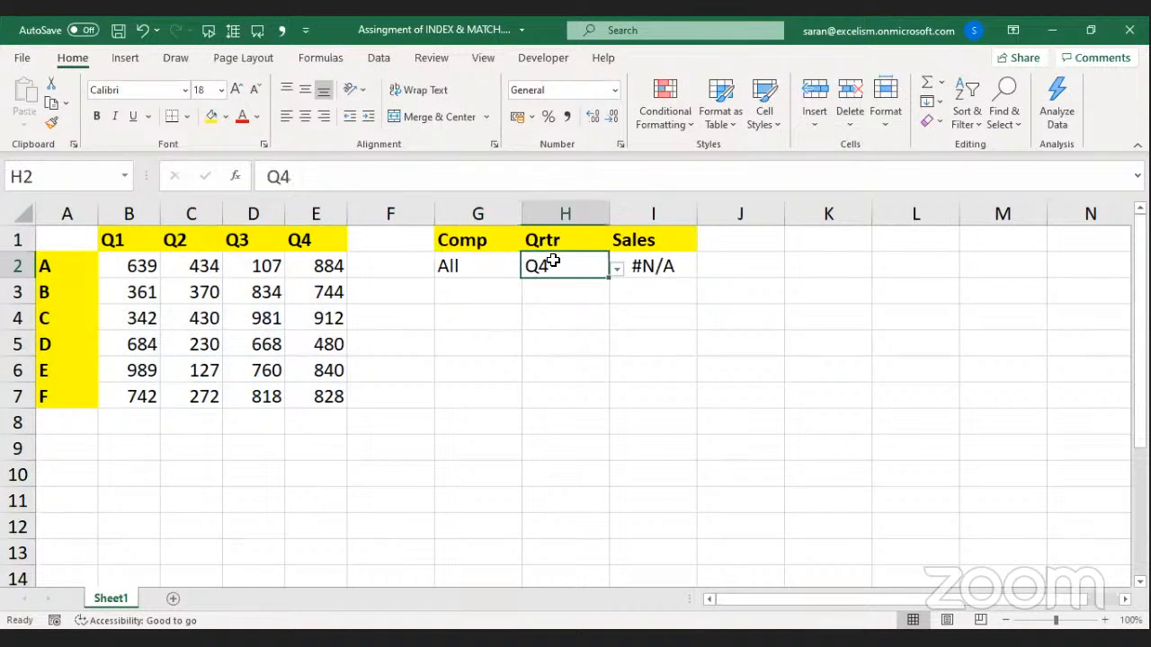
key(alt+Down)
key(Down)
key(Return)
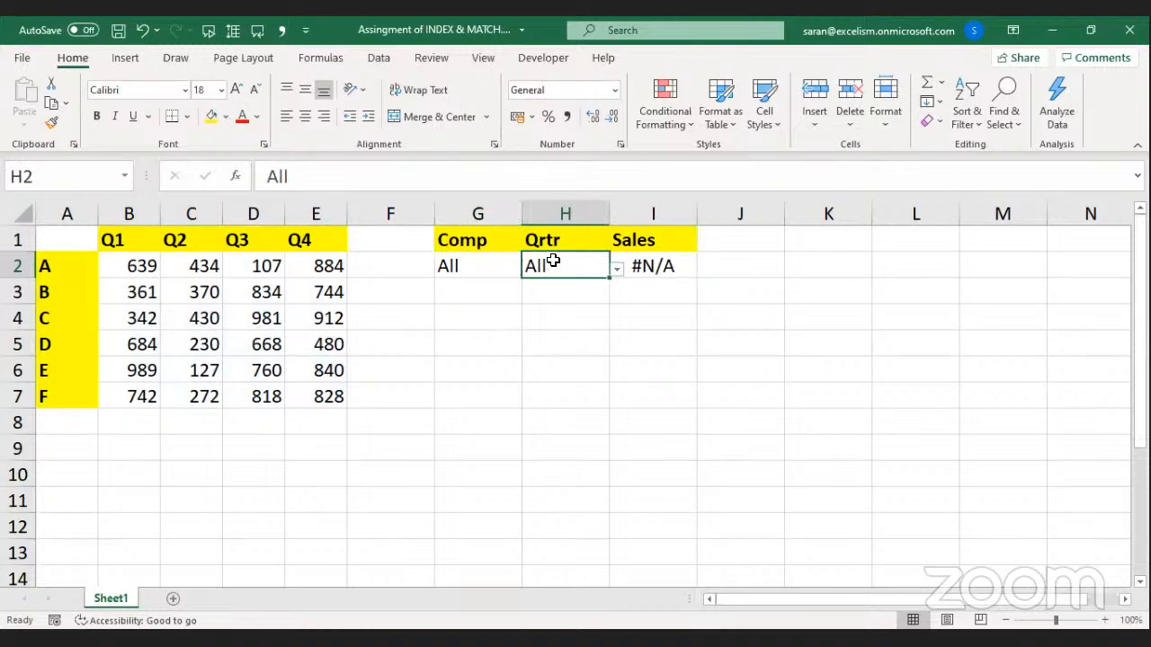
key(Left)
key(shift+Right)
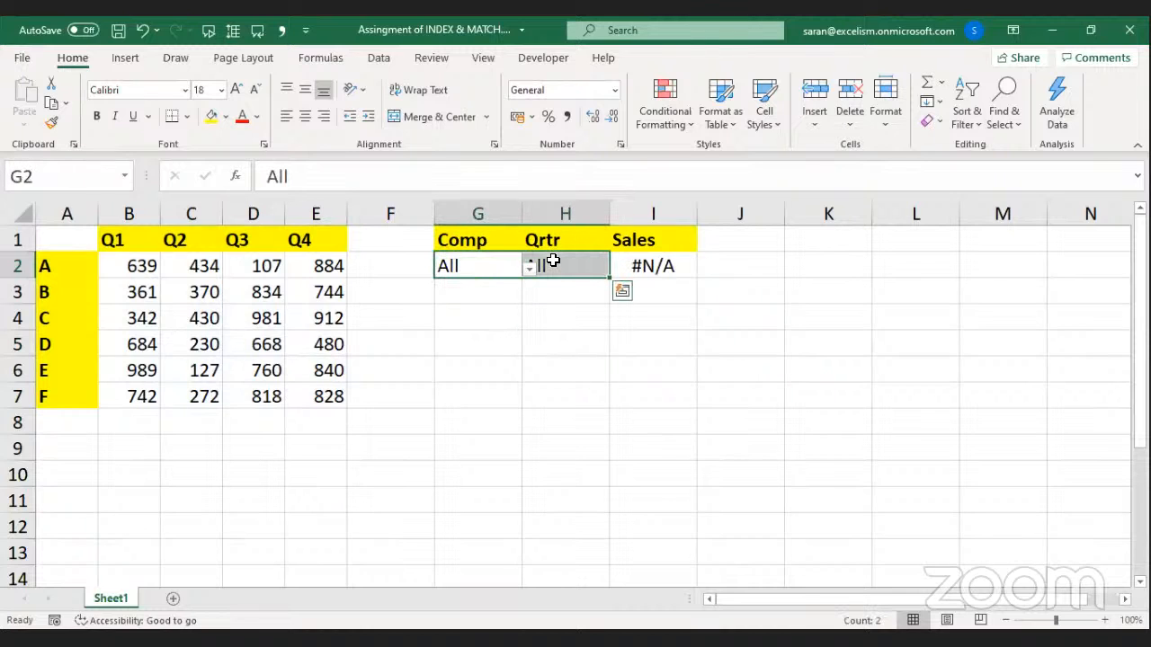
key(Right)
key(Right)
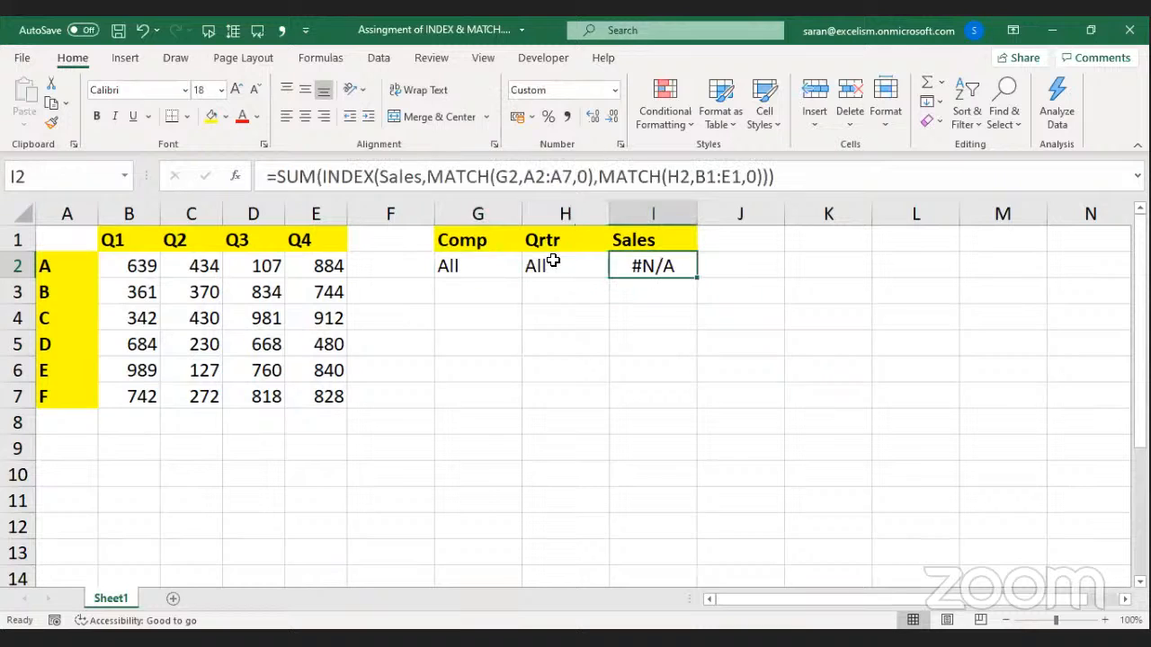
Switch the company to D and inspect I2's result and formula.
key(Left)
key(Left)
key(alt+Down)
key(Up)
key(Up)
key(Up)
key(Return)
key(Right)
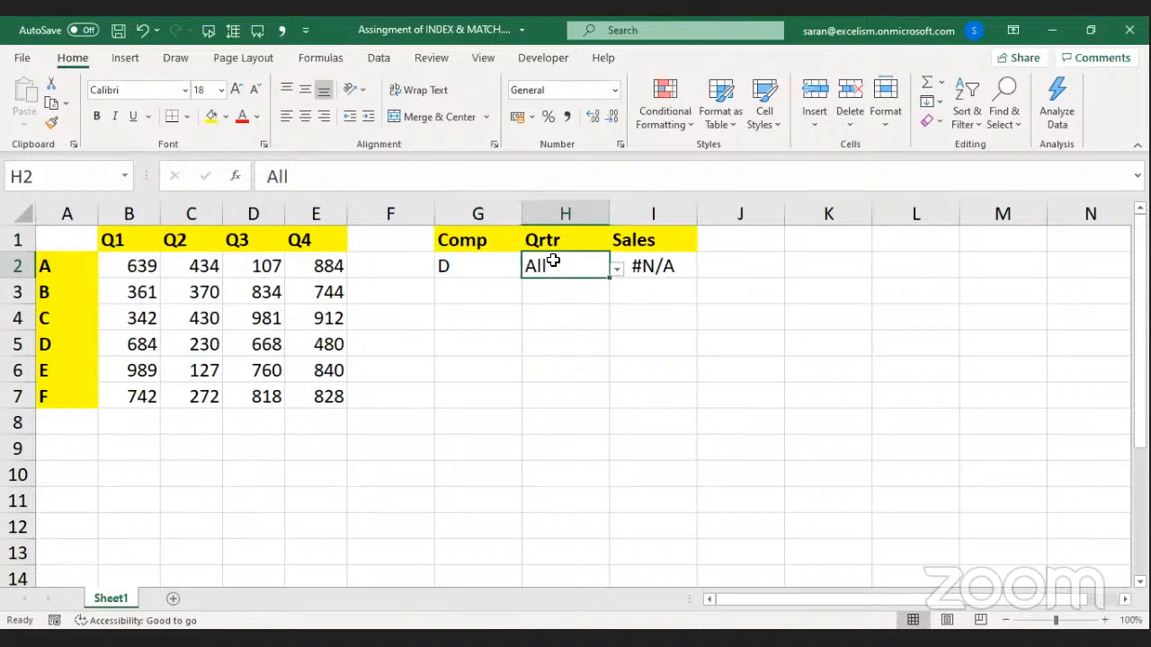
key(shift+Left)
key(Right)
key(Right)
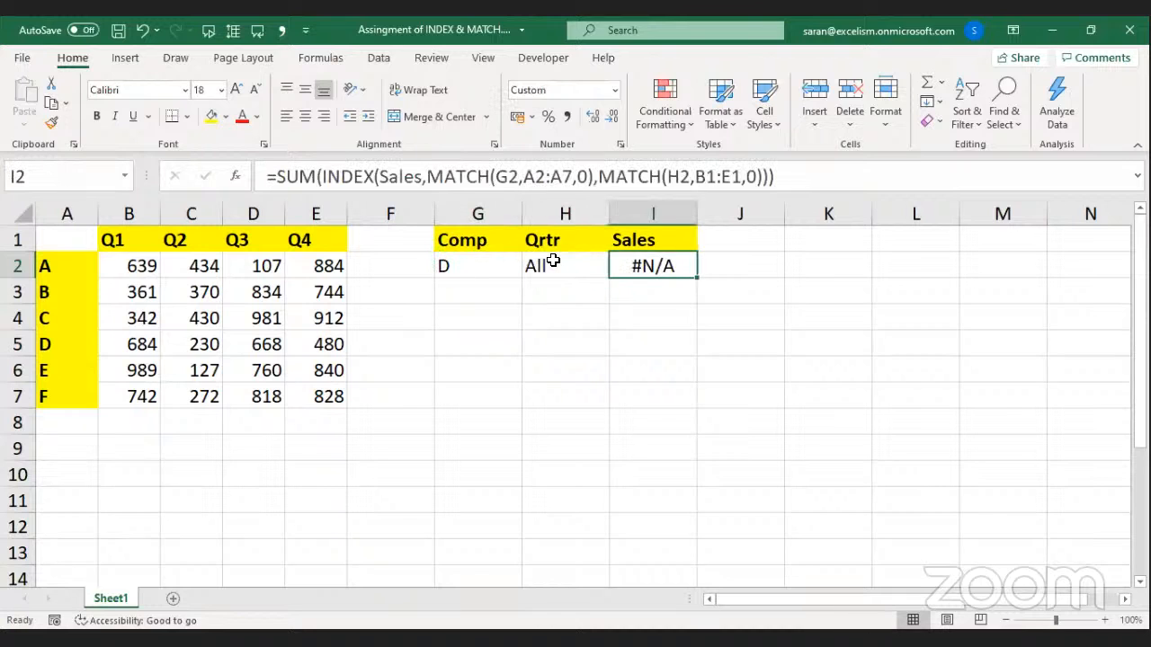
key(Left)
key(Left)
key(Right)
key(Left)
key(Right)
key(Right)
key(F2)
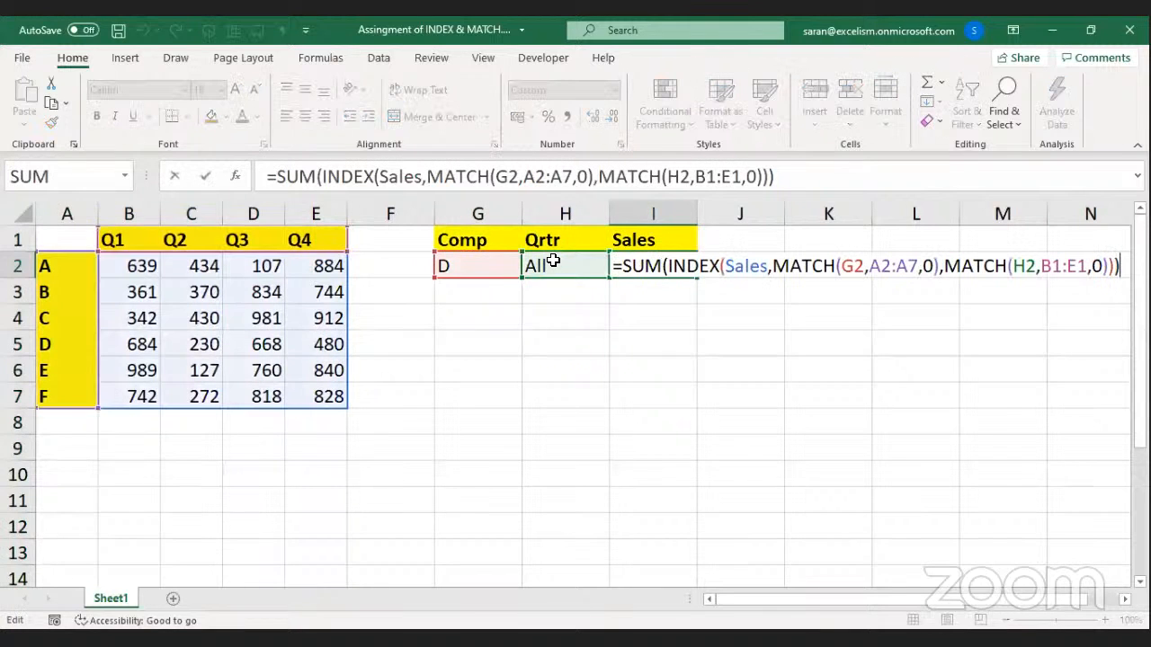
key(Escape)
Set Comp to All and Qrtr to Q1, leaving I2's #N/A formula in edit mode.
key(Left)
key(Left)
key(alt+Down)
key(Down)
key(Down)
key(Down)
key(Return)
key(Right)
key(alt+Down)
key(Down)
key(Down)
key(Down)
key(Down)
key(Up)
key(Up)
key(Up)
key(Return)
key(Right)
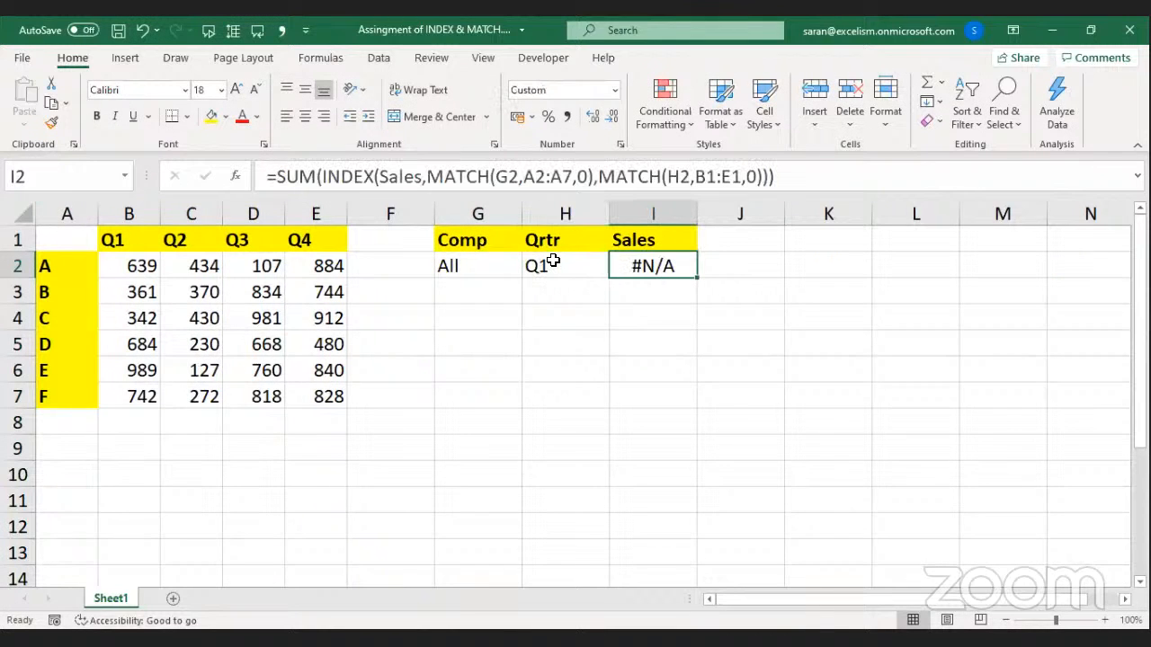
key(F2)
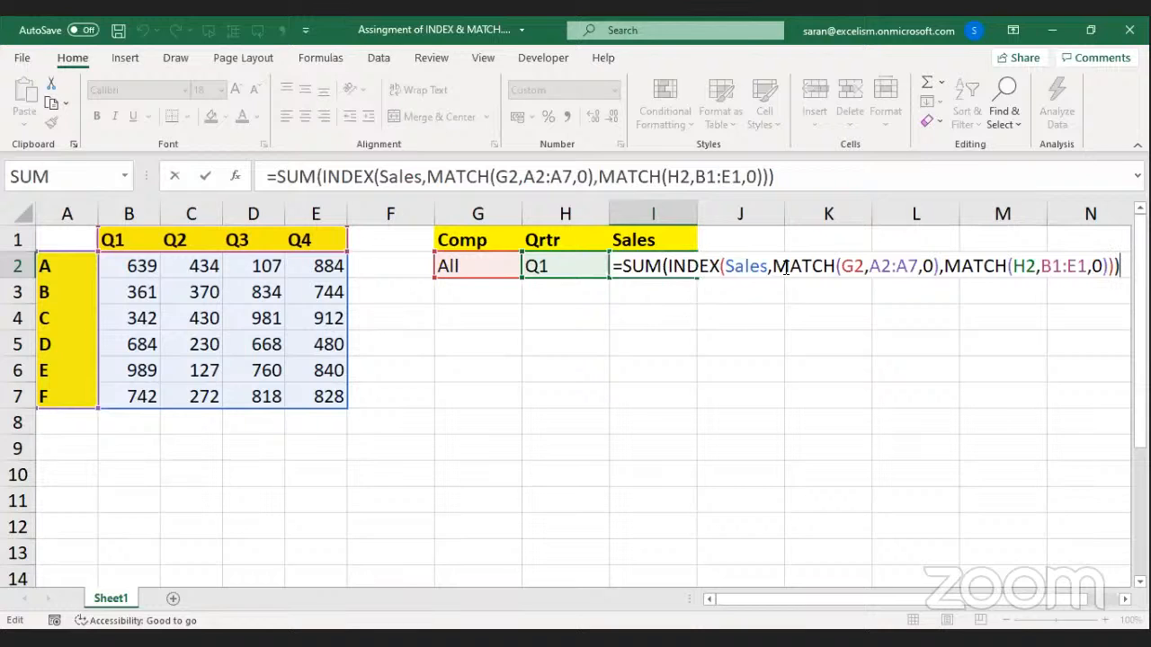
Wrap the row MATCH(G2,A2:A7,0) in IF(G2="All",0,…) inside I2's formula.
drag(772, 267, 941, 267)
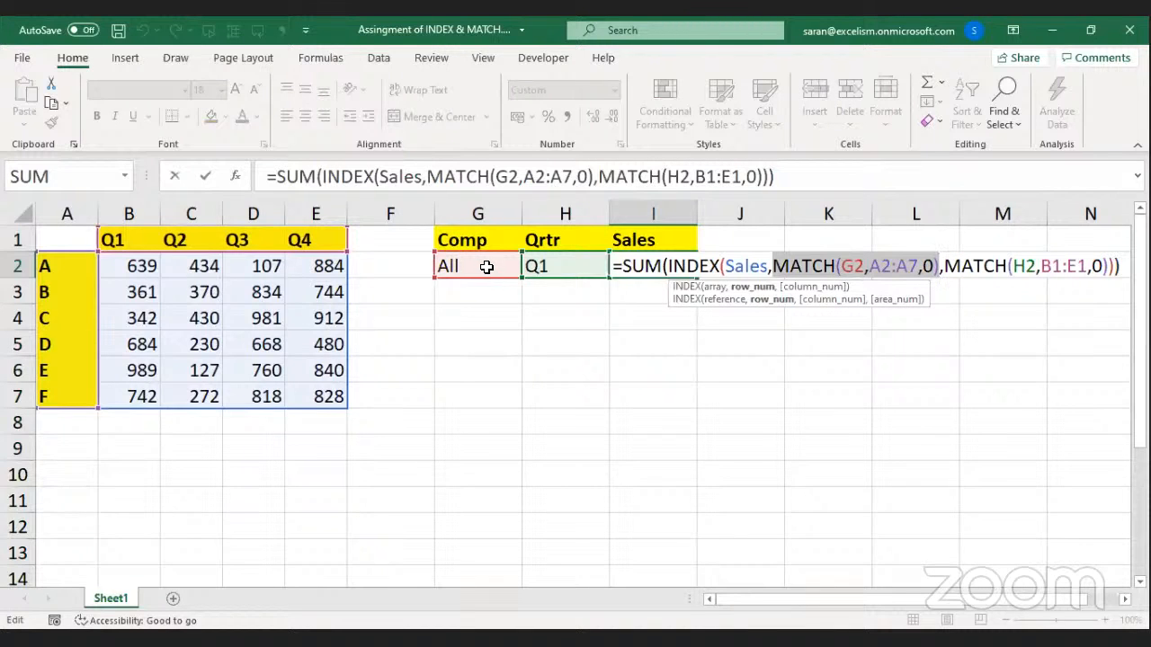
click(775, 267)
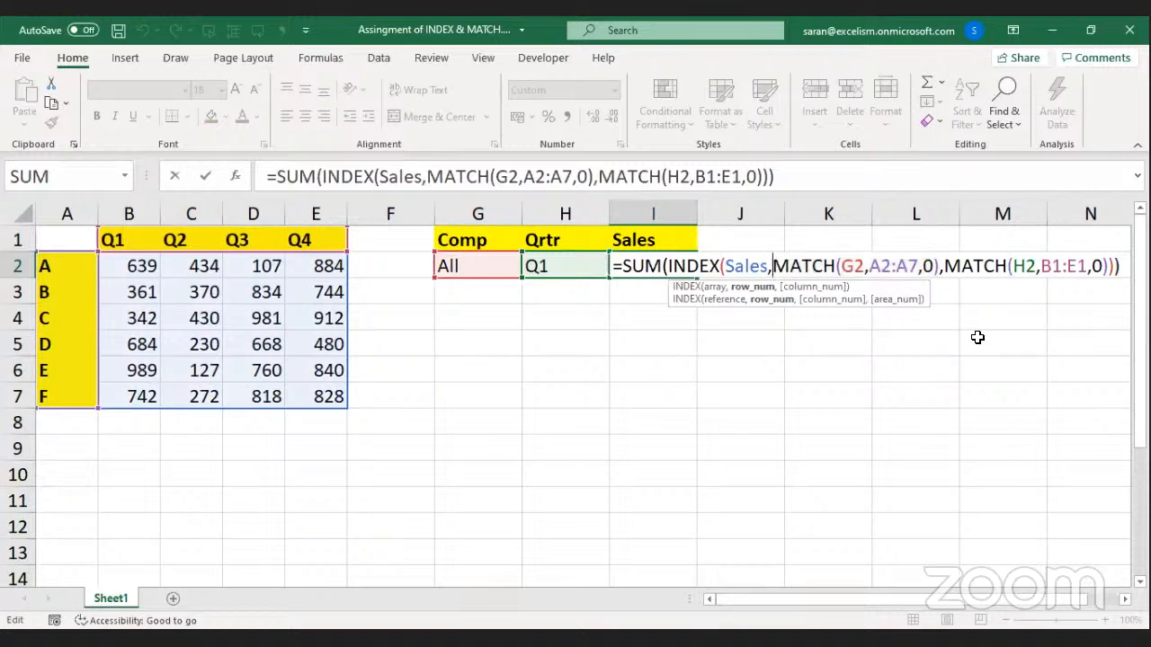
text(i)
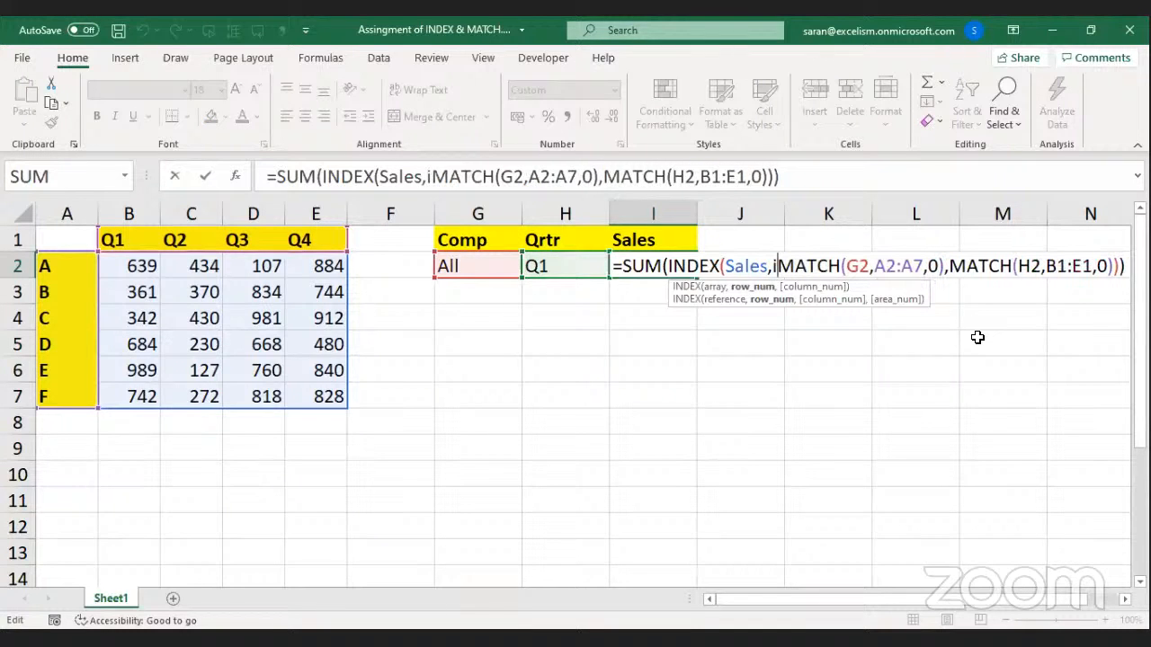
text(f)
key(Tab)
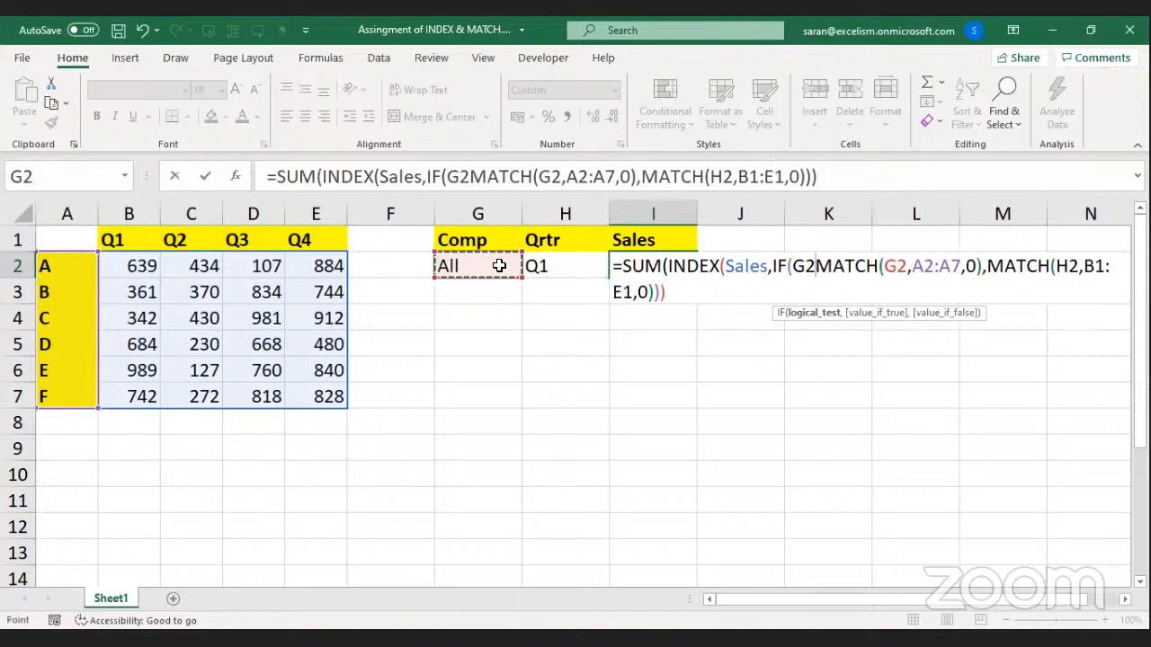
text(="All")
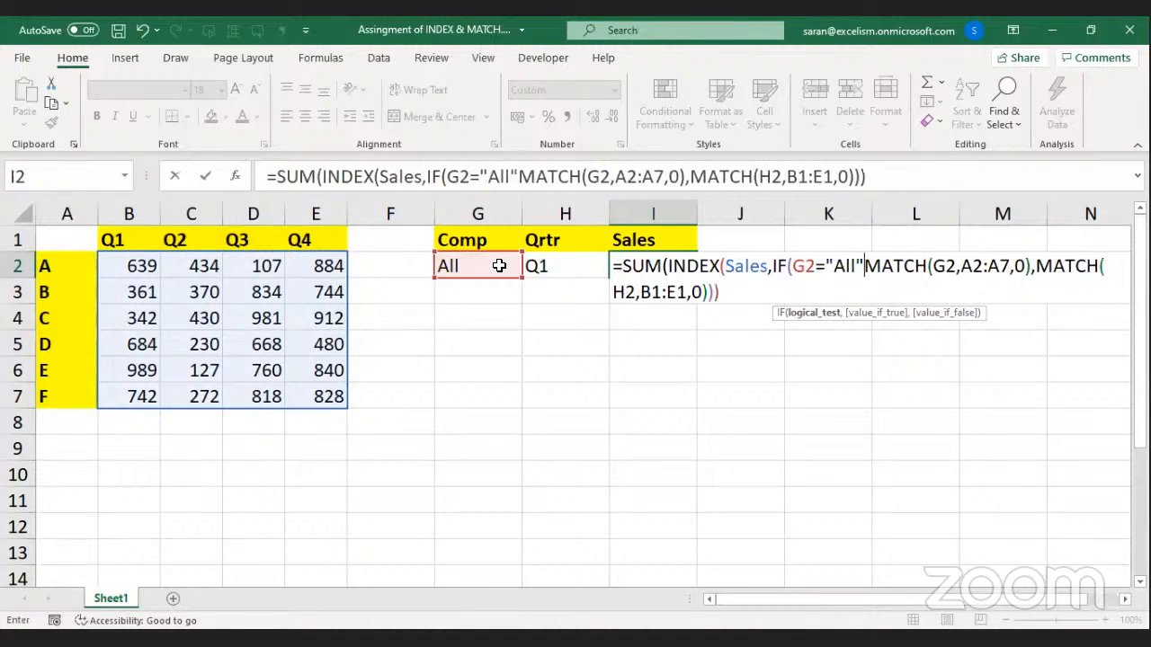
text(,)
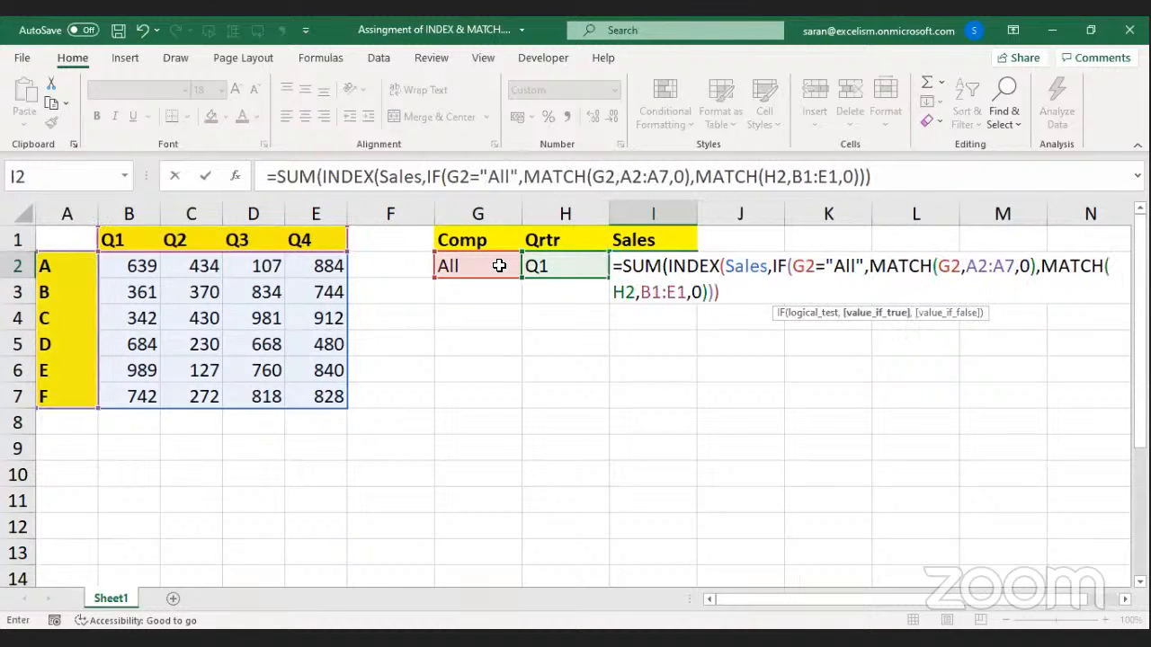
click(812, 315)
click(871, 265)
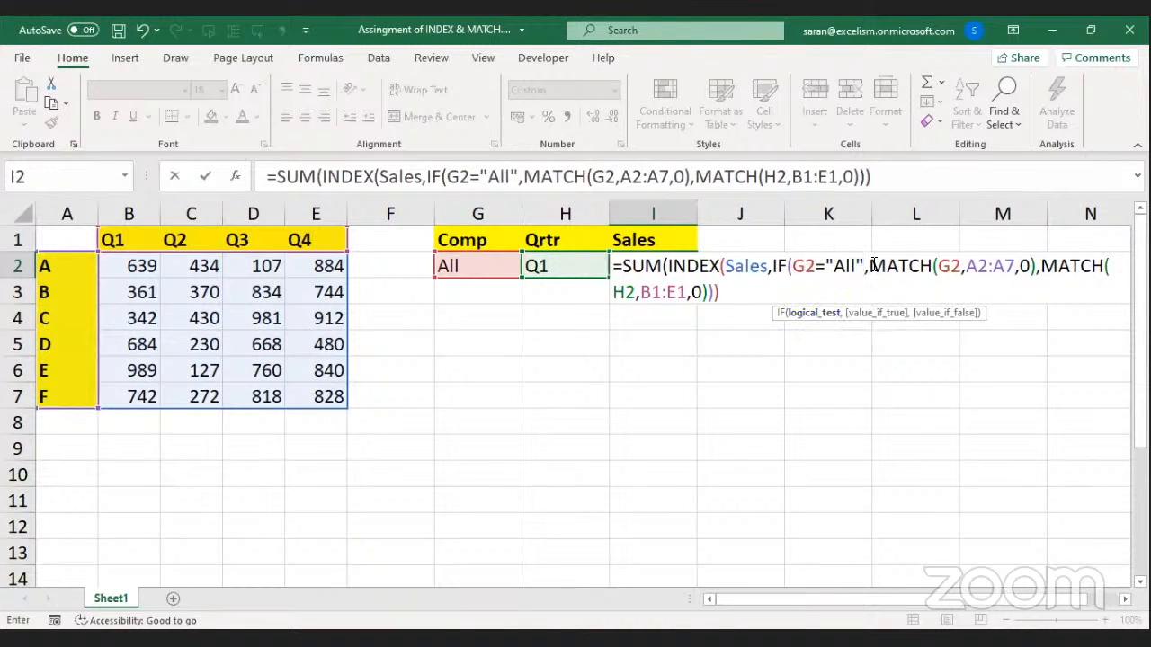
text(0,)
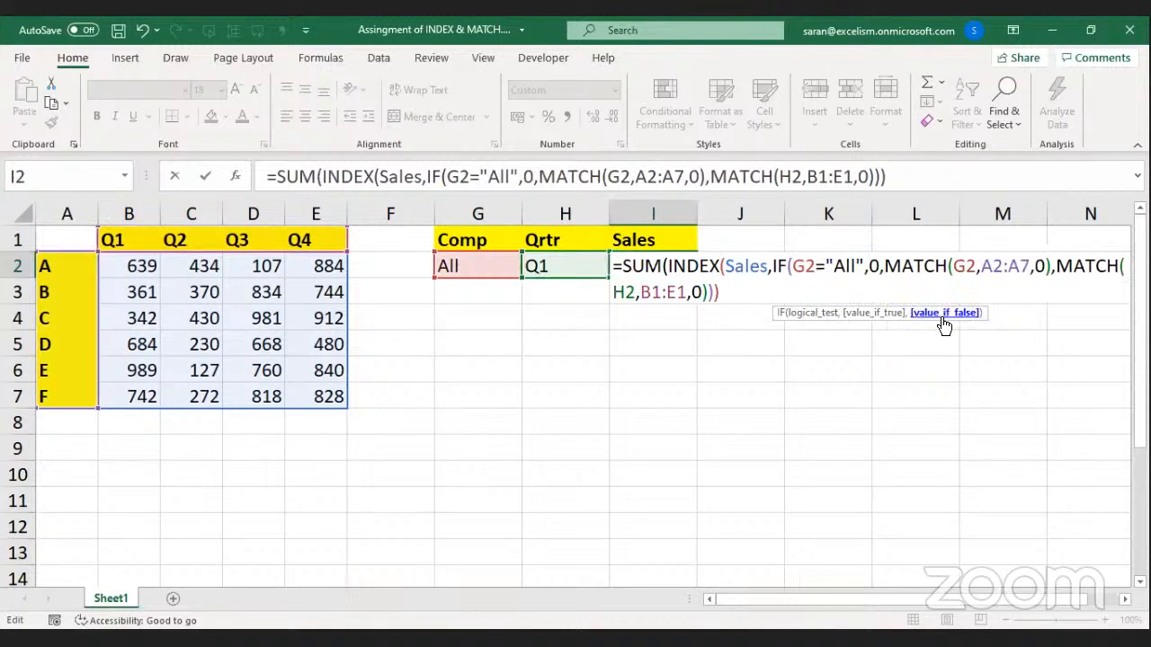
click(944, 324)
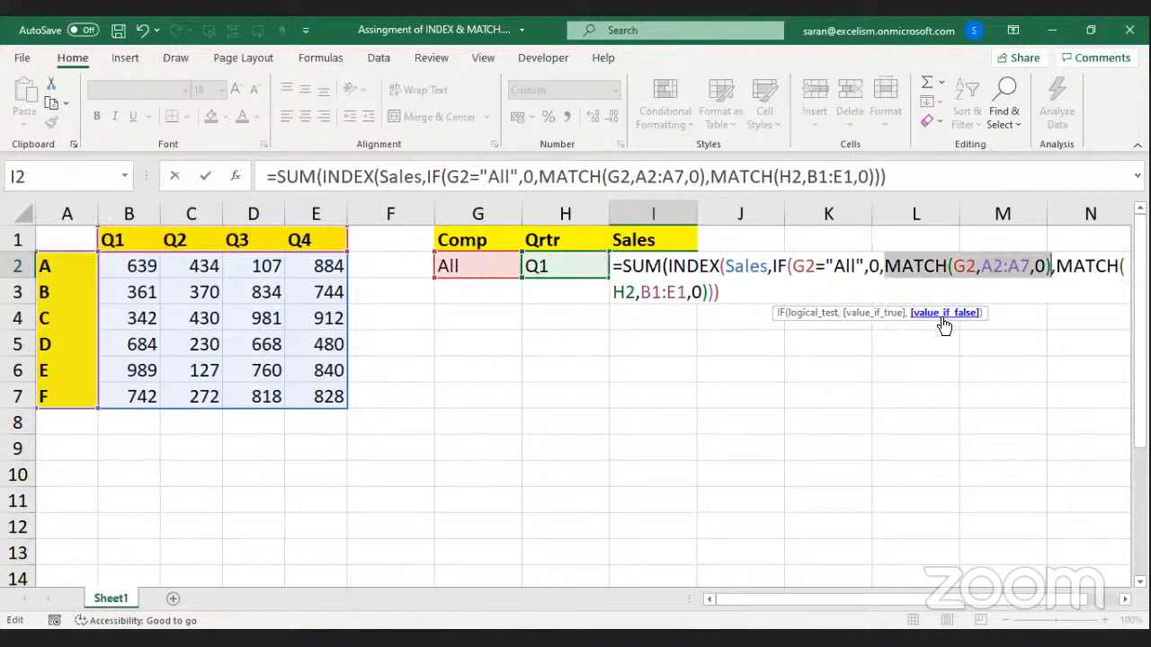
click(1051, 266)
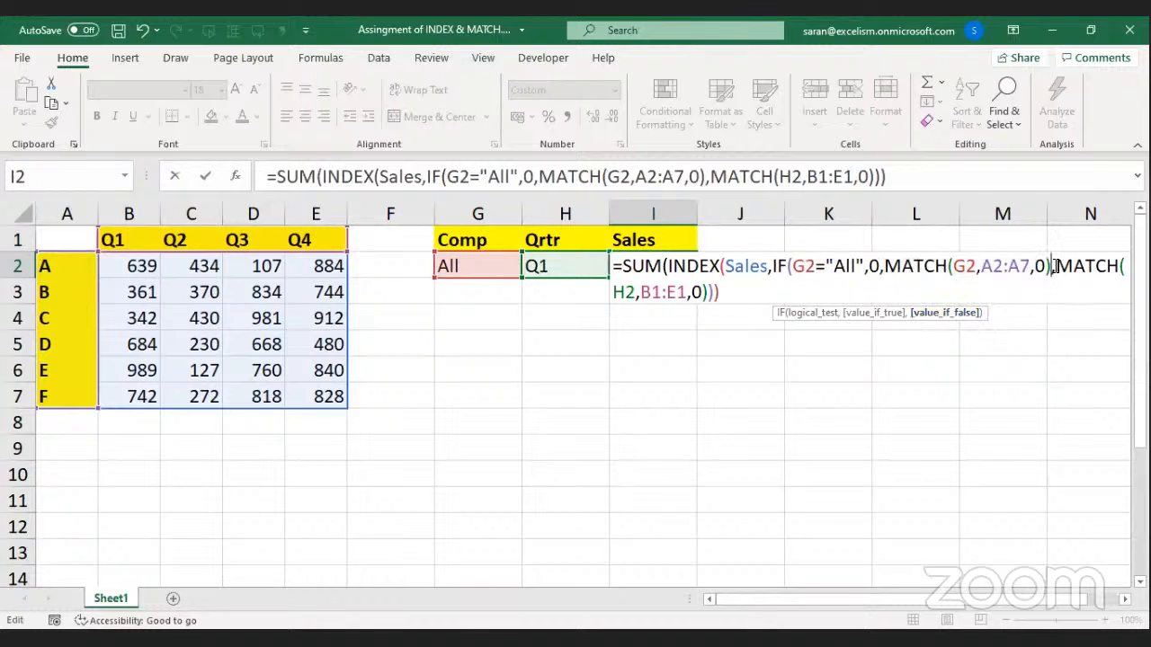
text())
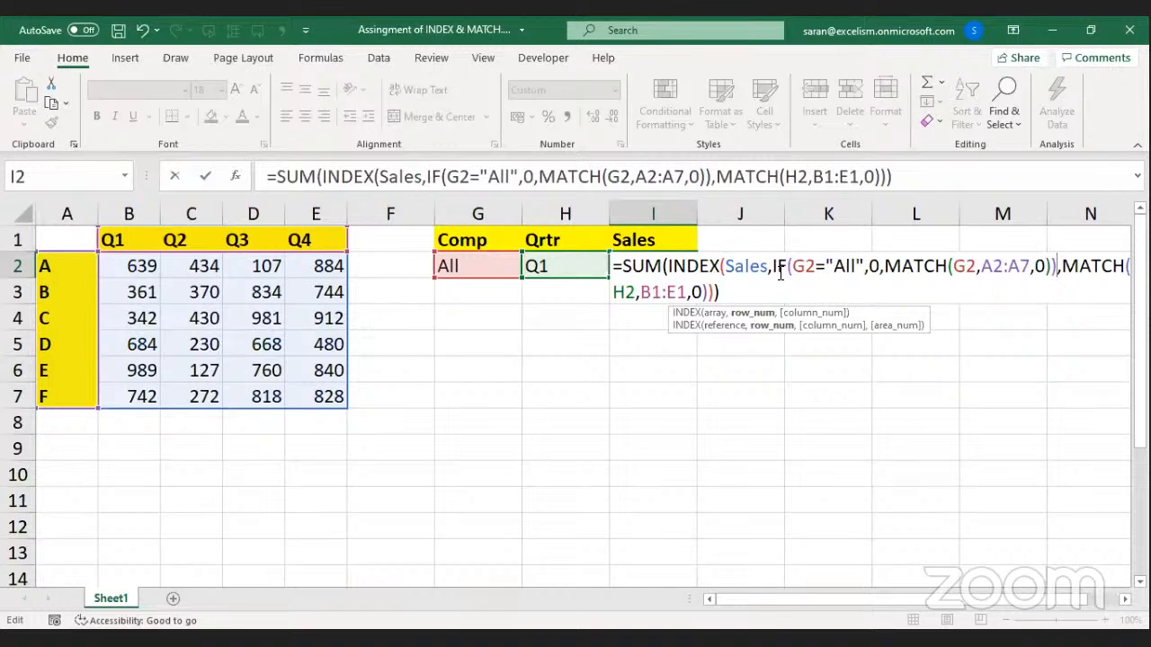
click(717, 314)
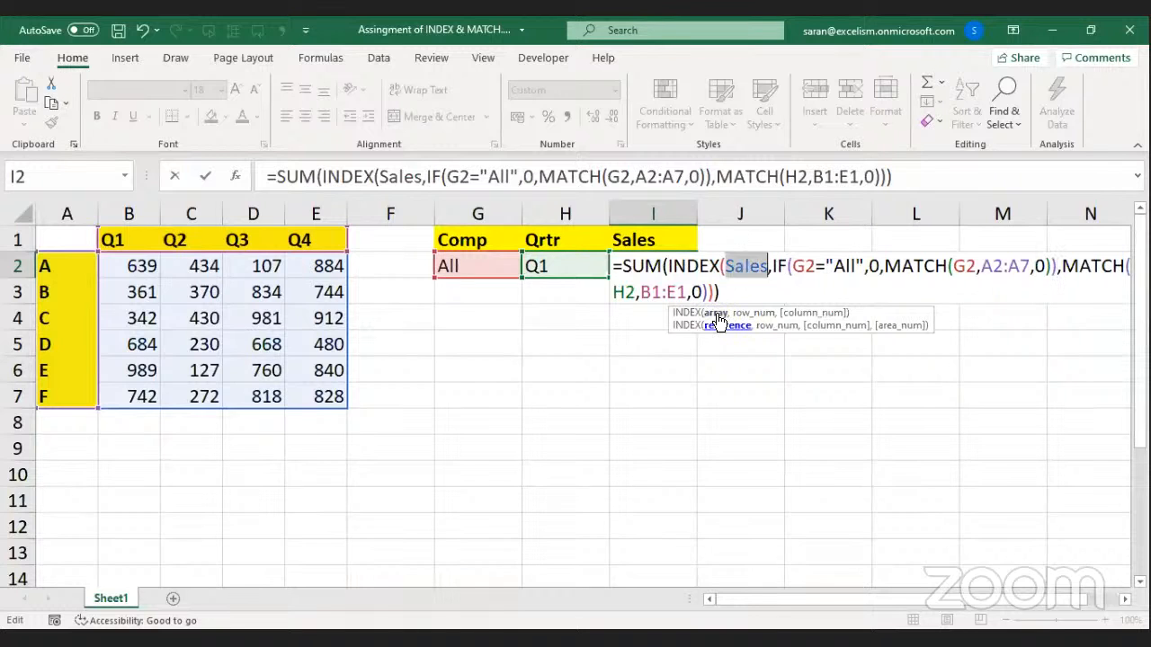
click(714, 311)
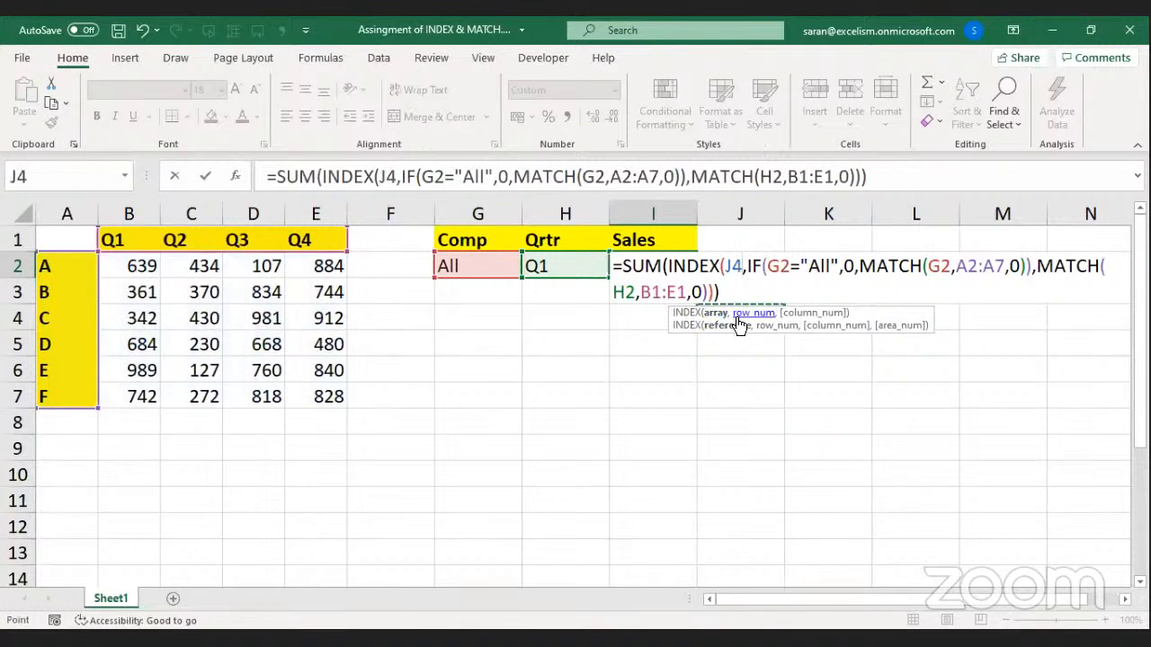
key(ctrl+z)
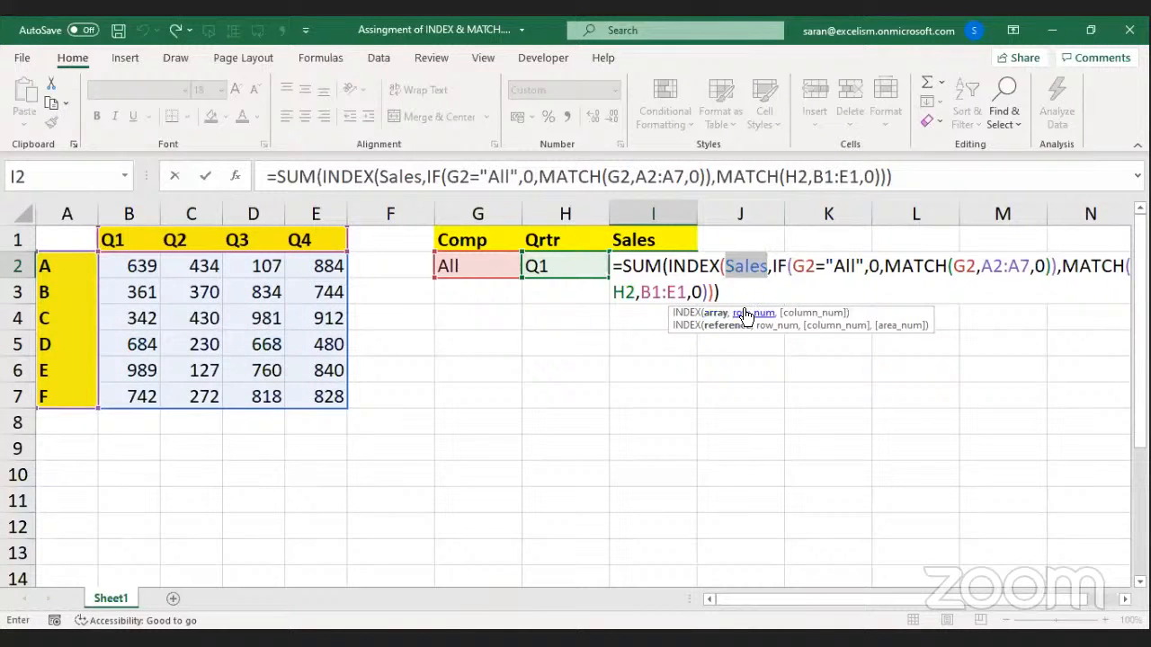
click(746, 313)
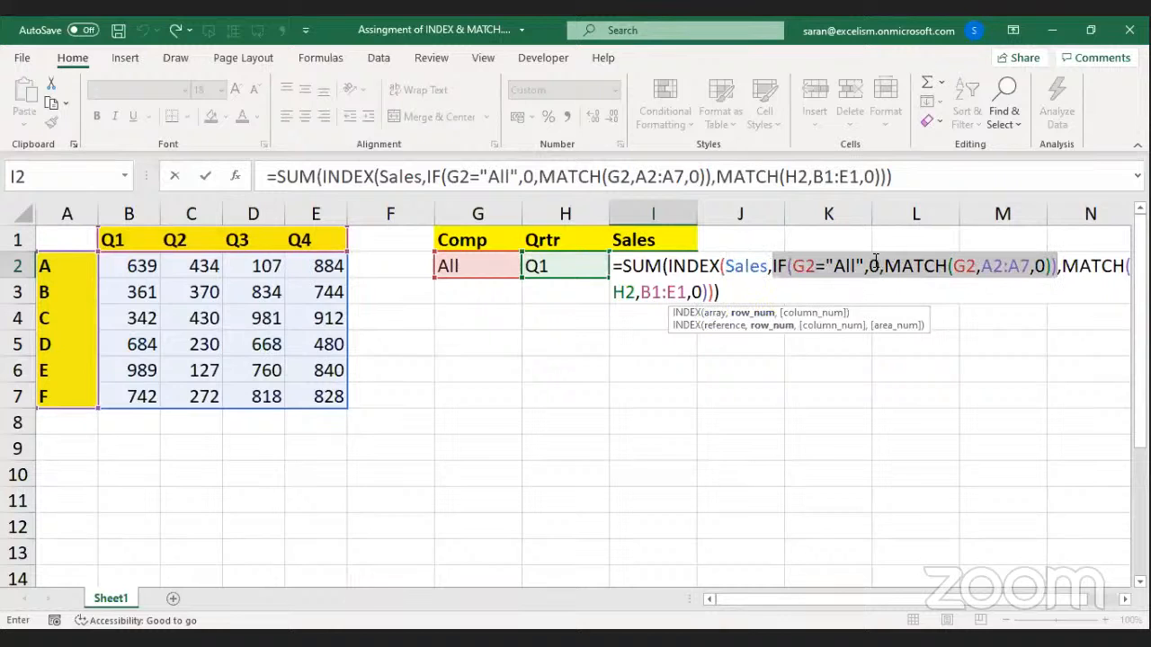
click(825, 270)
click(809, 288)
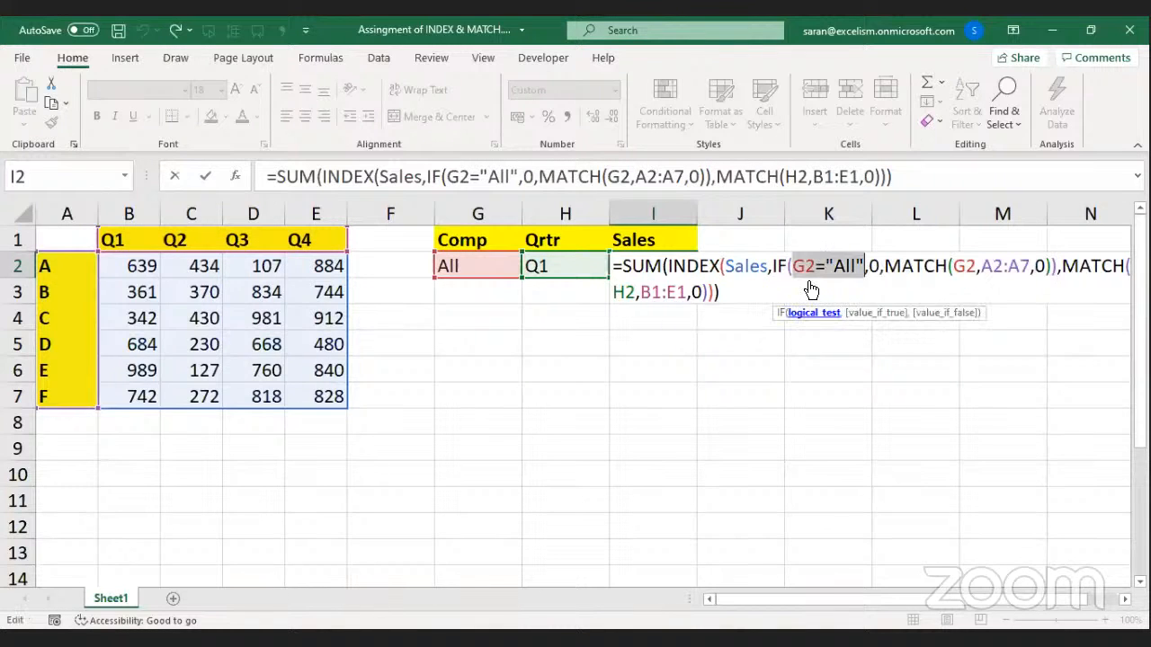
click(859, 315)
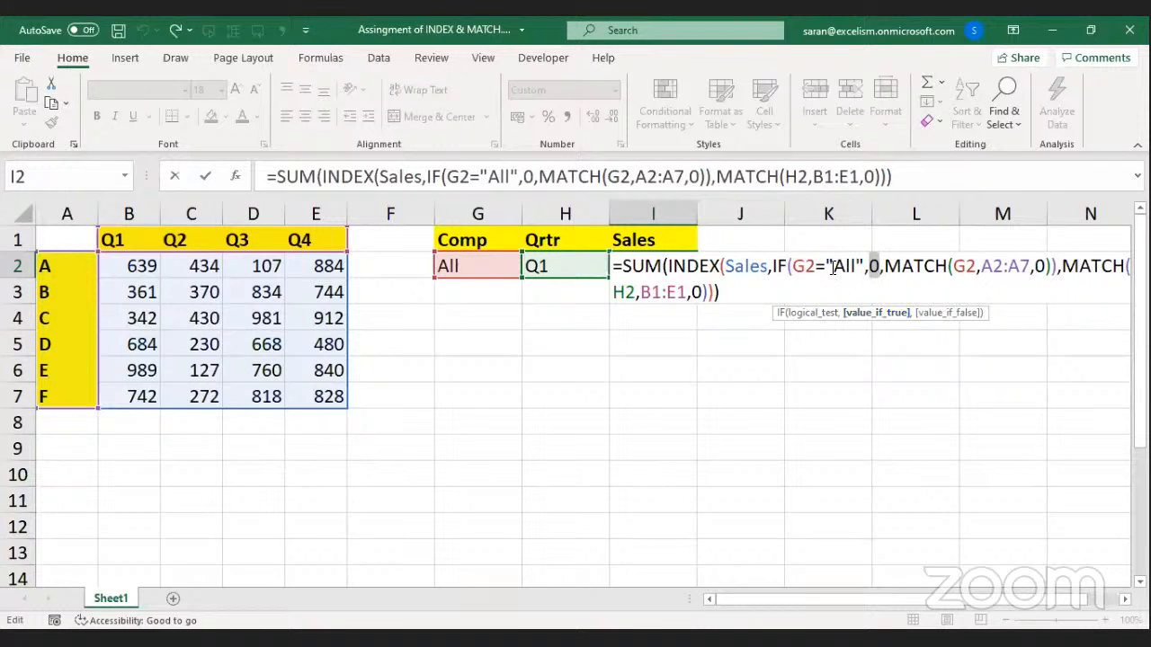
click(934, 315)
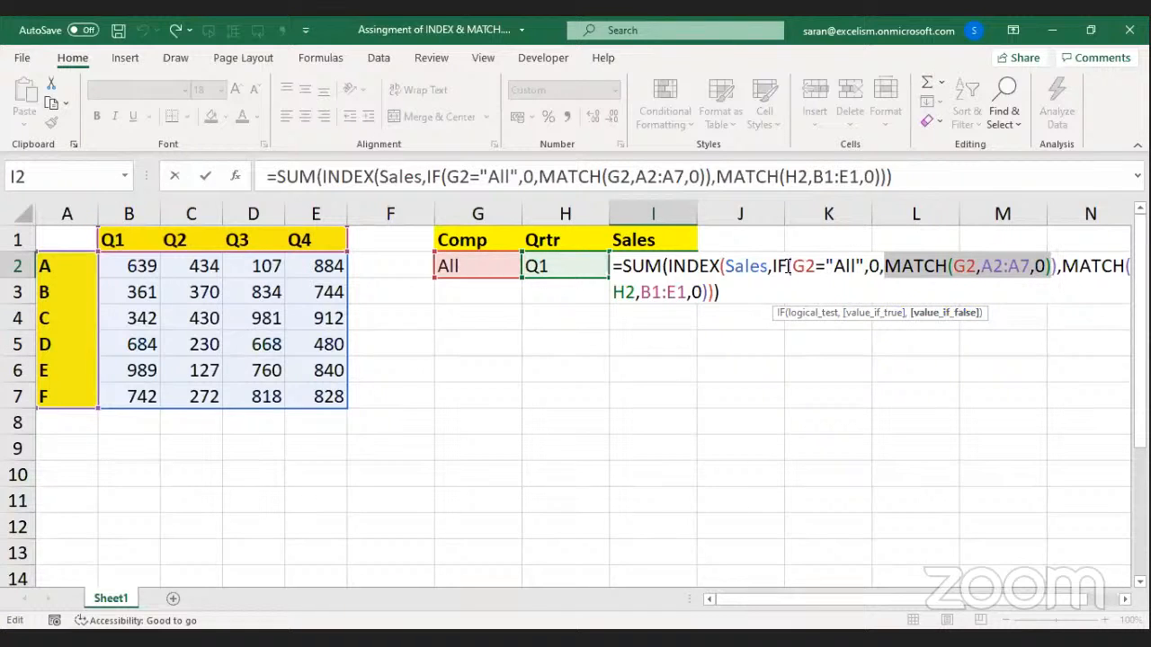
drag(771, 265, 1056, 266)
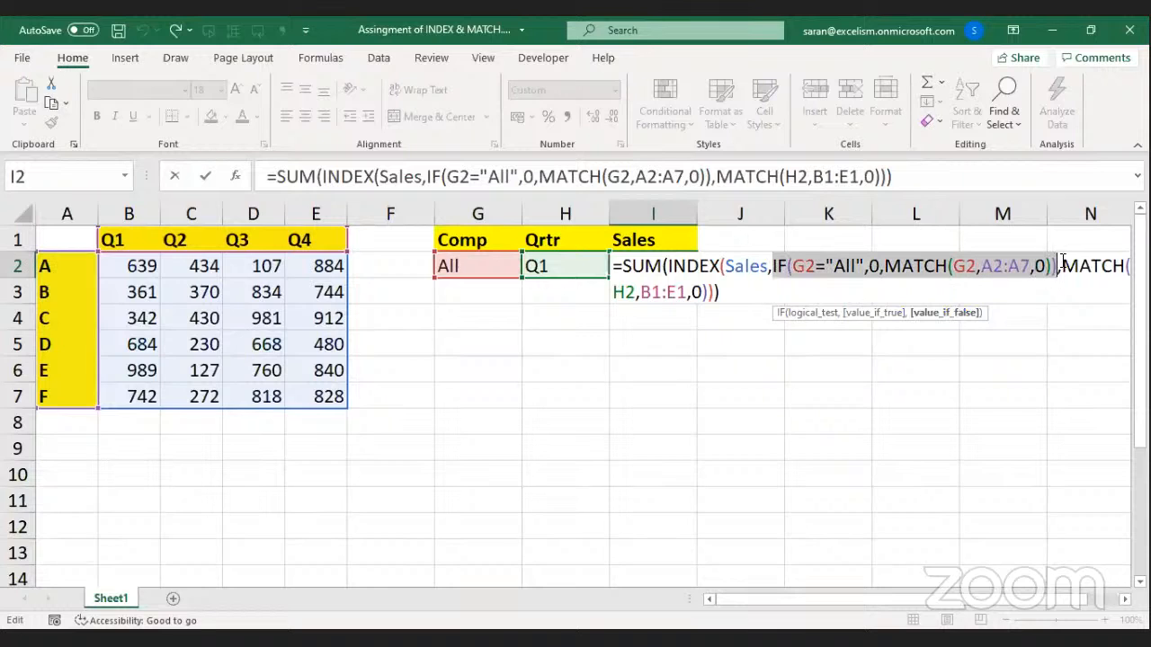
click(1062, 265)
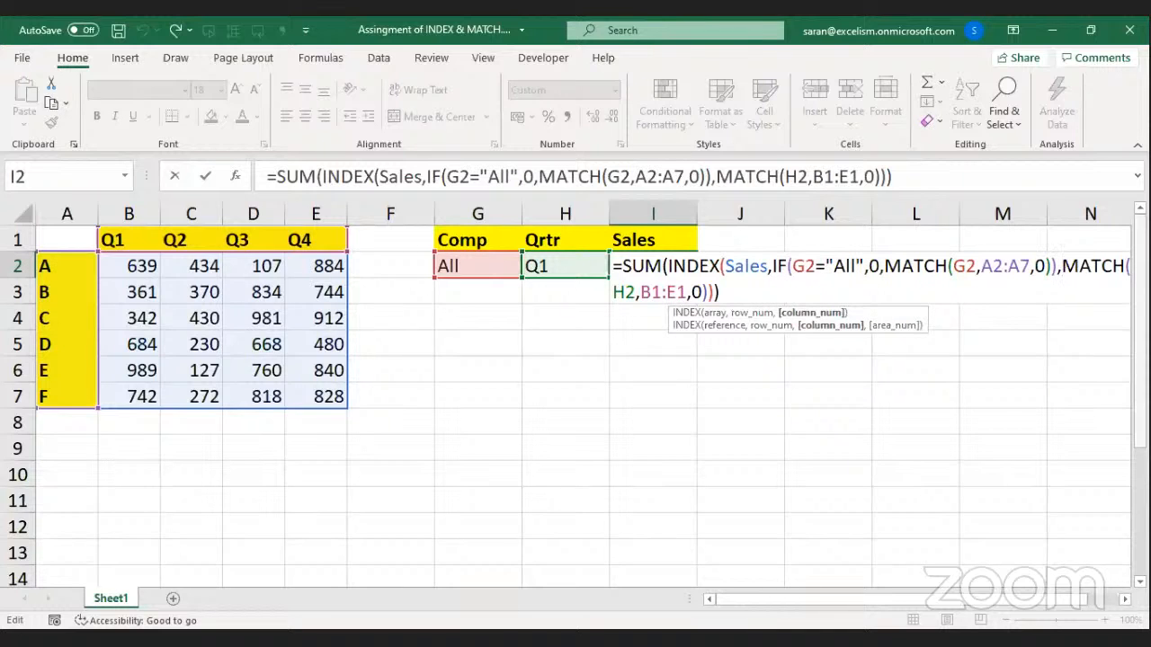
click(618, 293)
Insert IF(H2="All",0, before MATCH(H2,B1:E1,0) in I2's column argument.
text(IF()
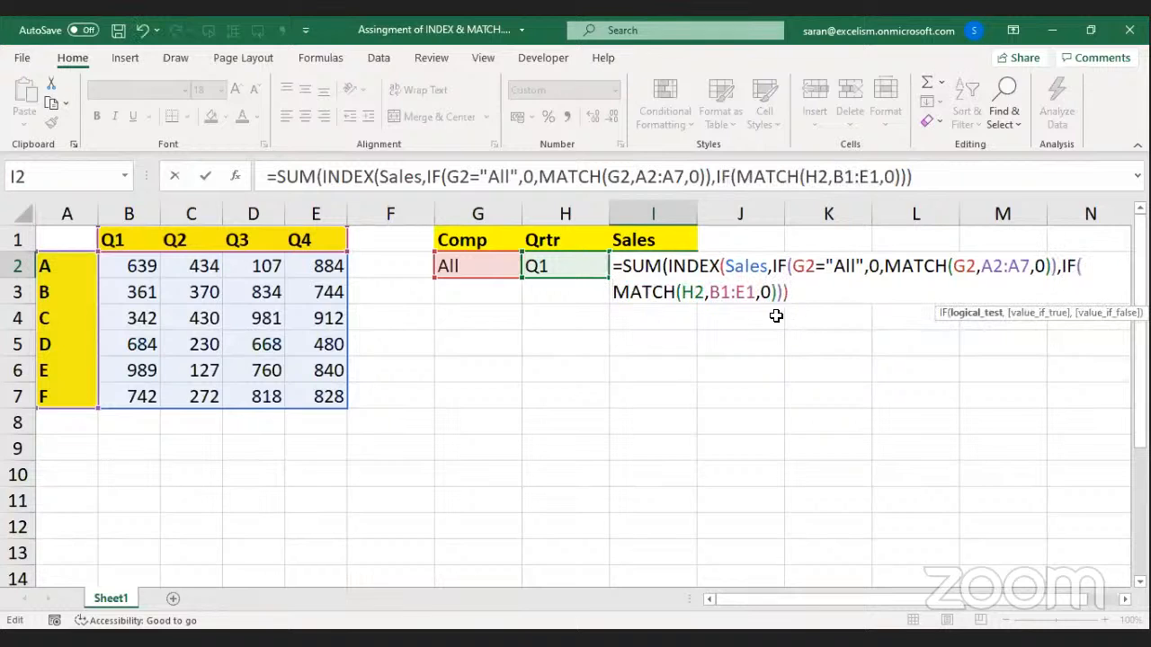
click(575, 266)
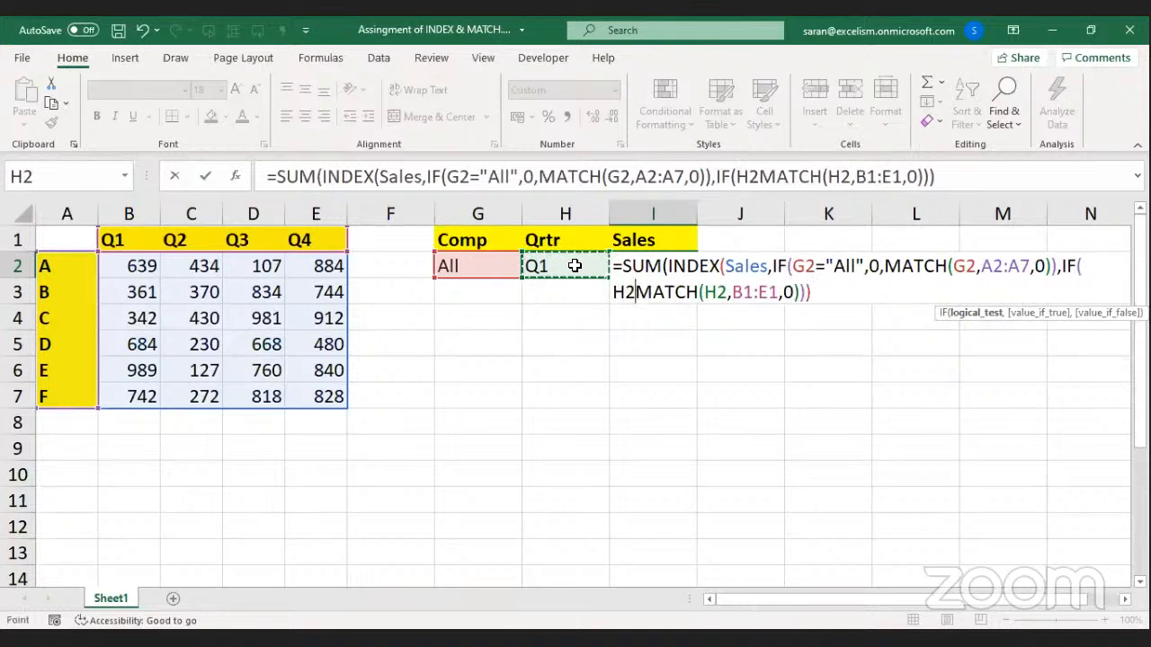
text(="All",)
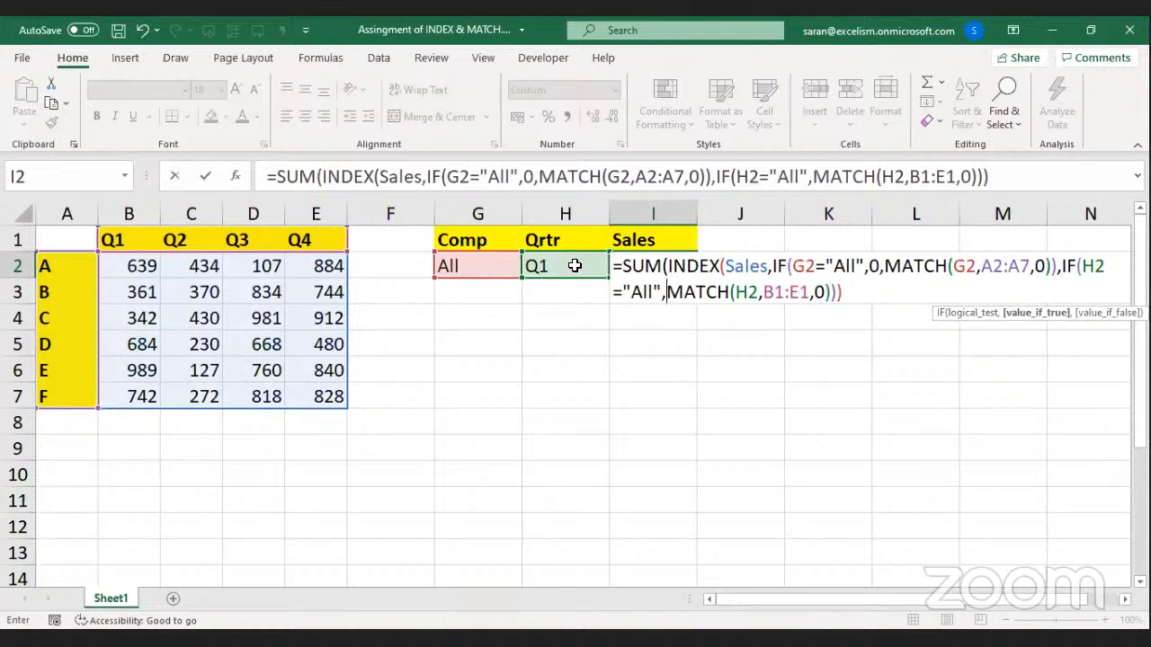
text(0,)
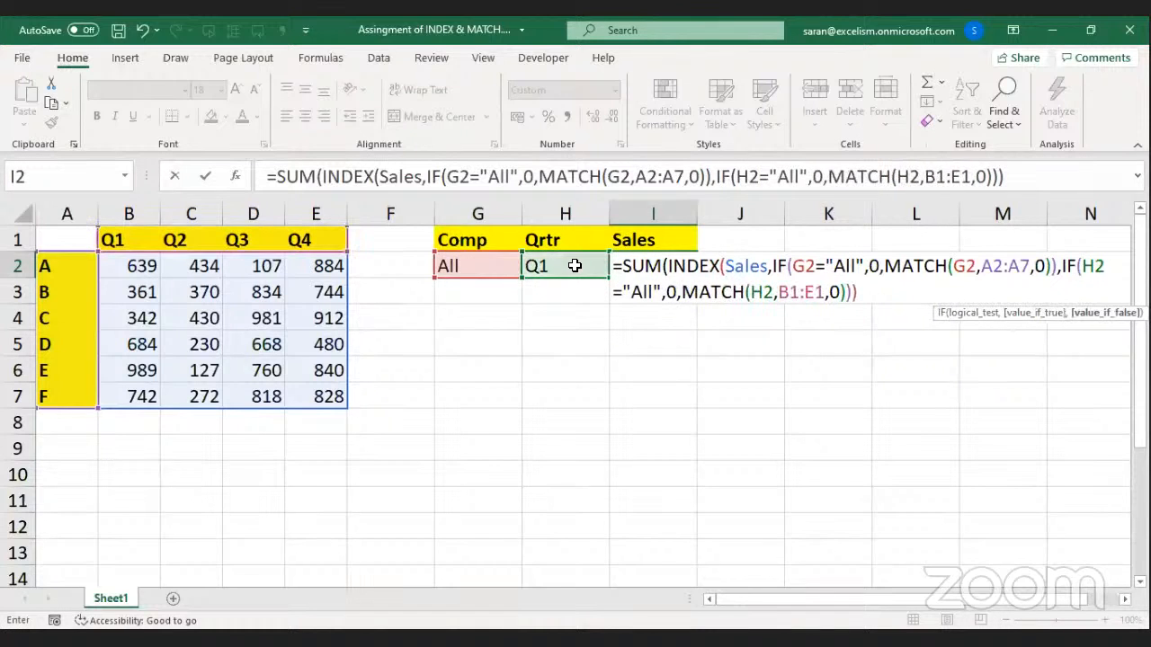
click(870, 291)
text())
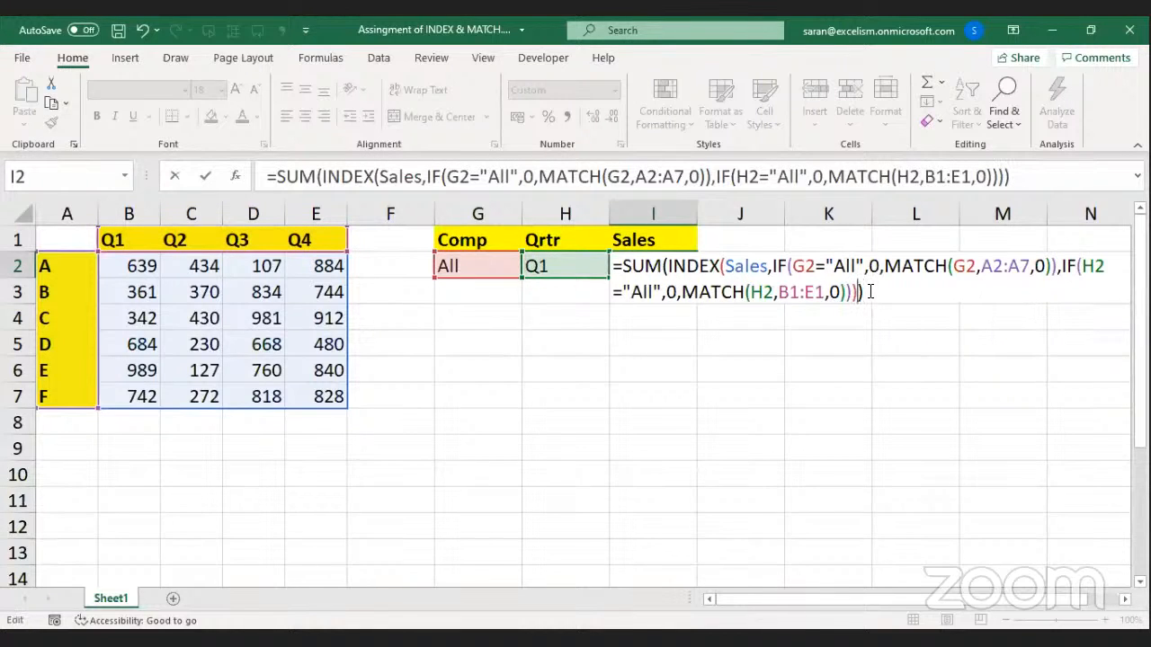
key(BackSpace)
key(BackSpace)
key(BackSpace)
key(BackSpace)
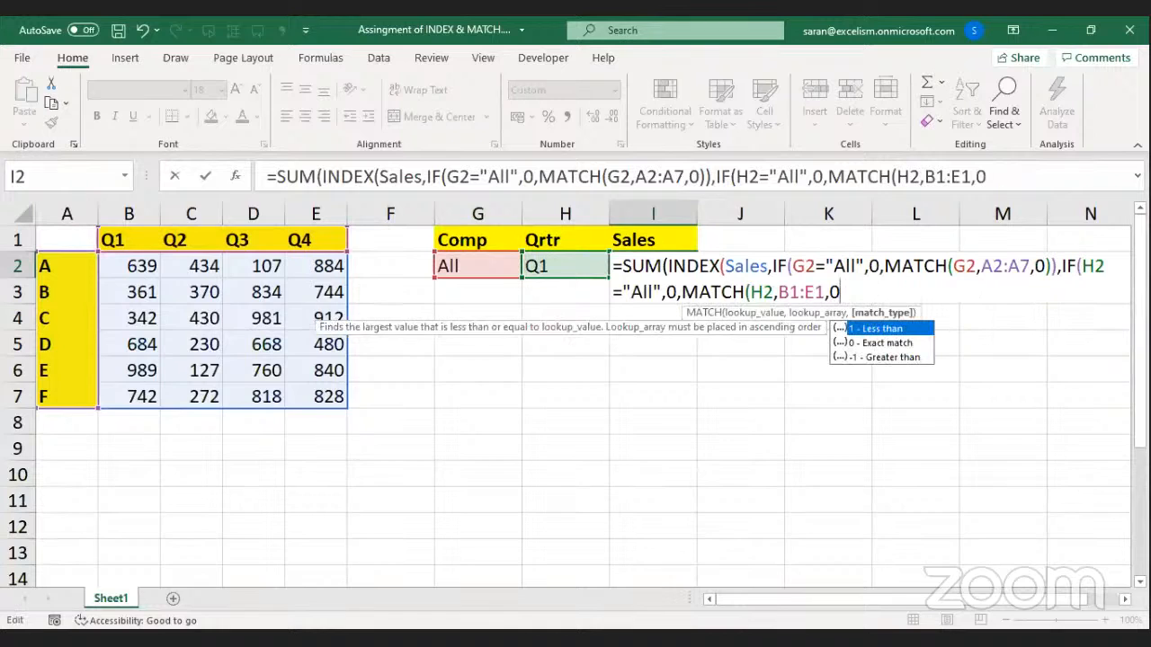
Close the new IF after MATCH(H2,B1:E1,0) and check its three arguments.
click(1123, 600)
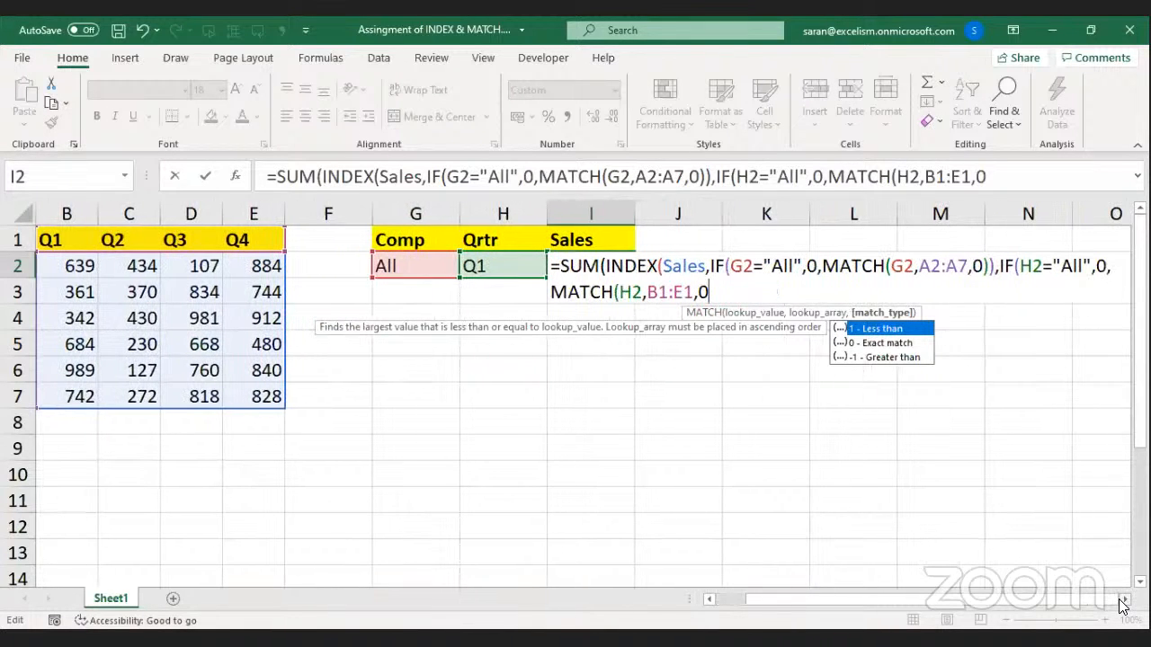
click(1123, 599)
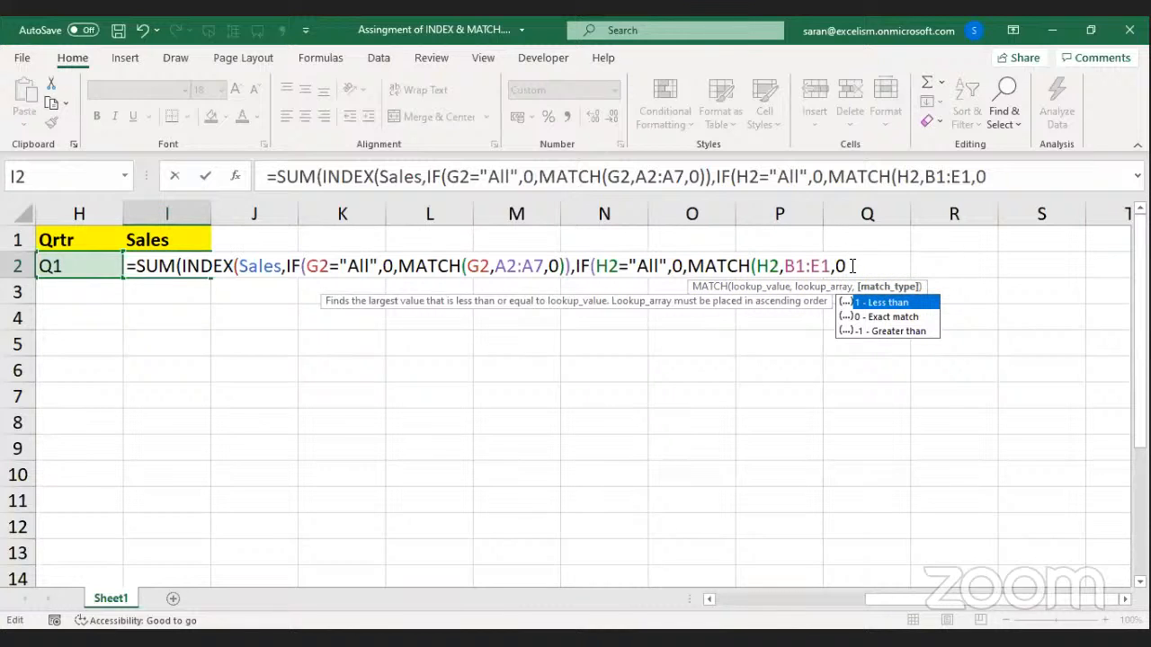
text())
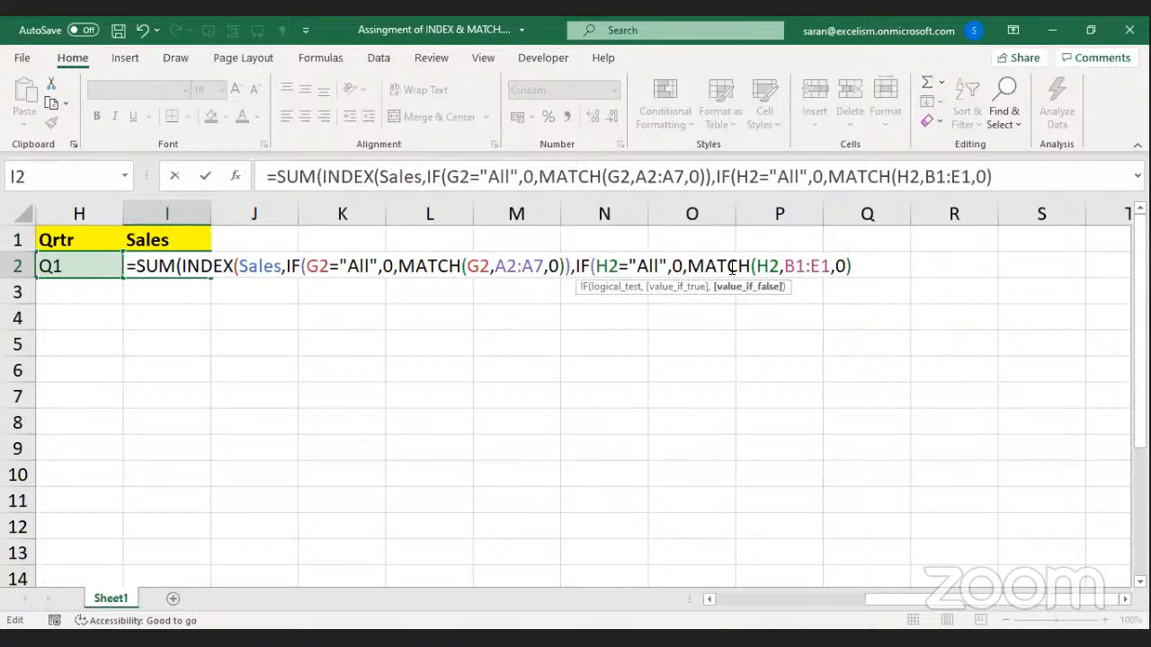
click(619, 290)
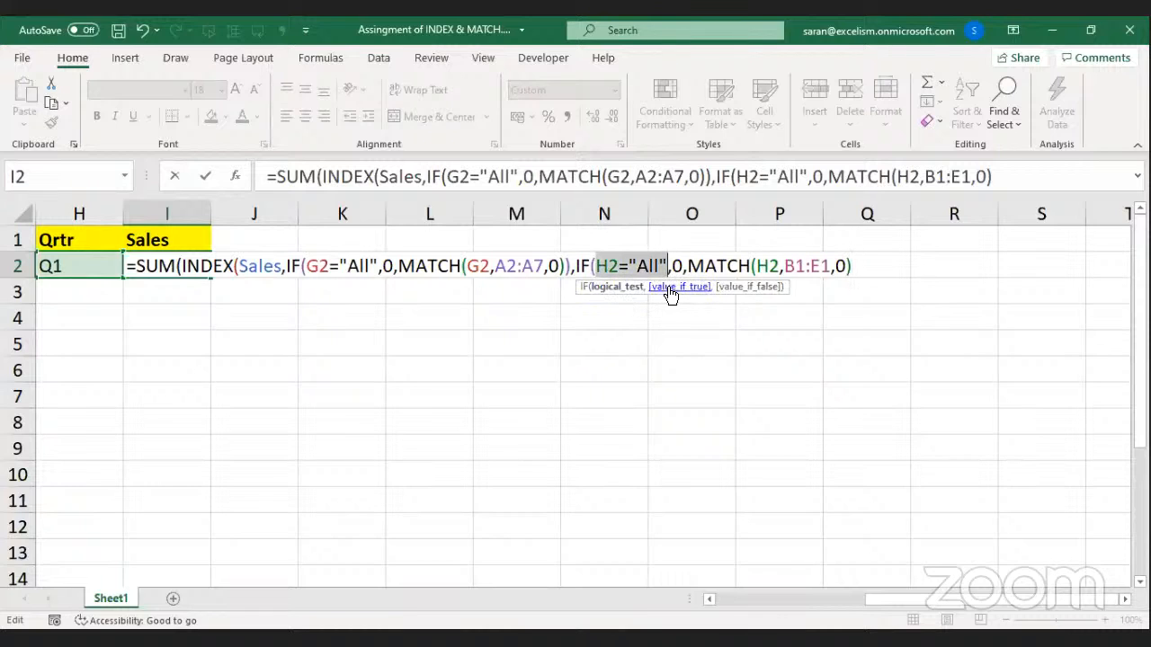
click(684, 288)
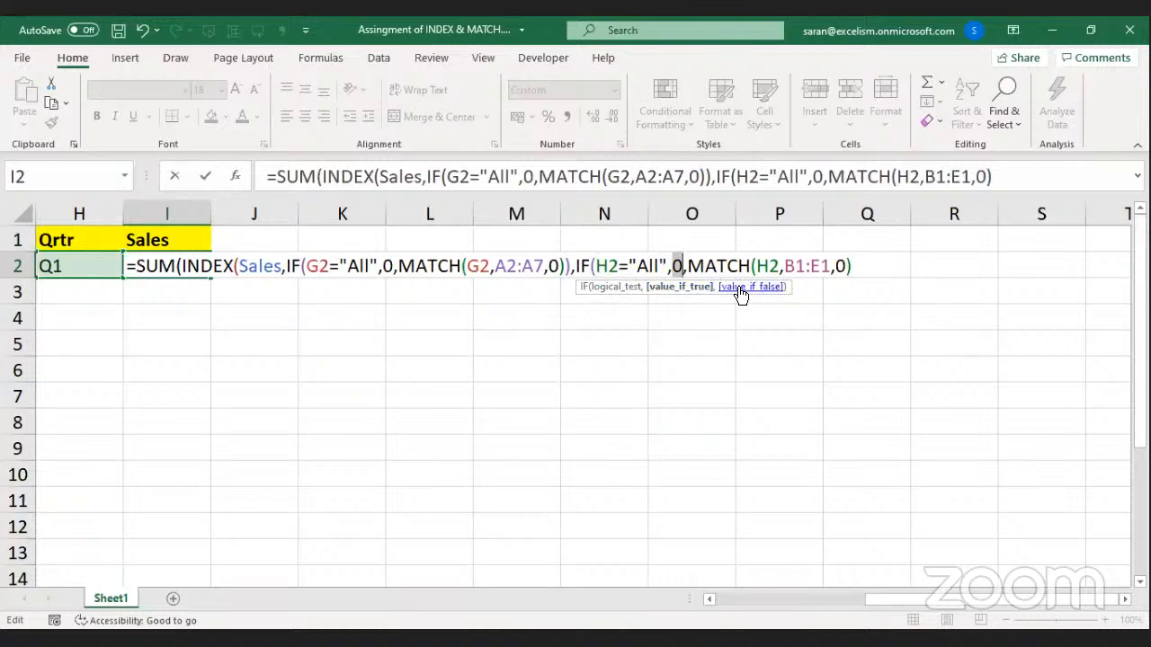
click(739, 288)
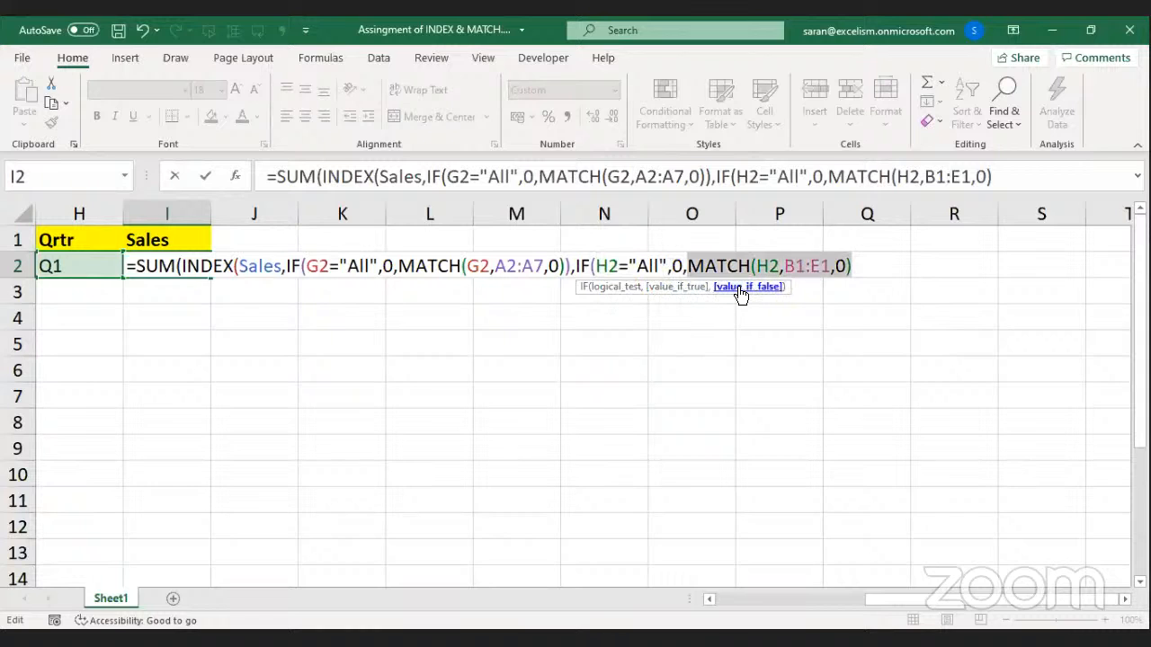
click(856, 266)
text())
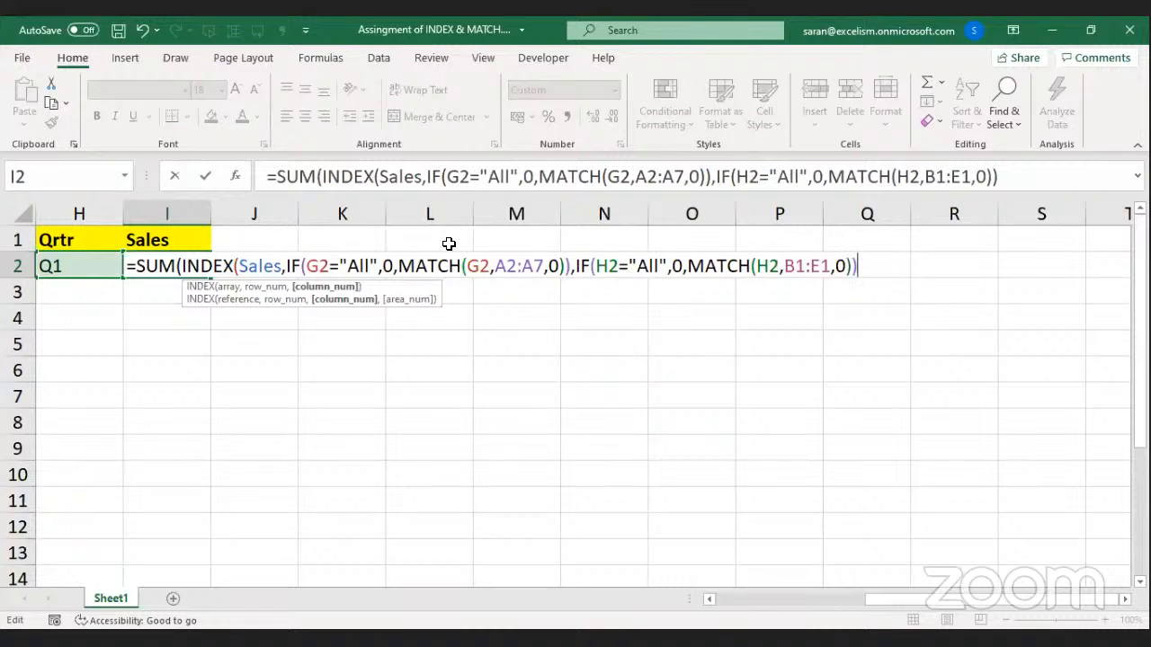
click(229, 288)
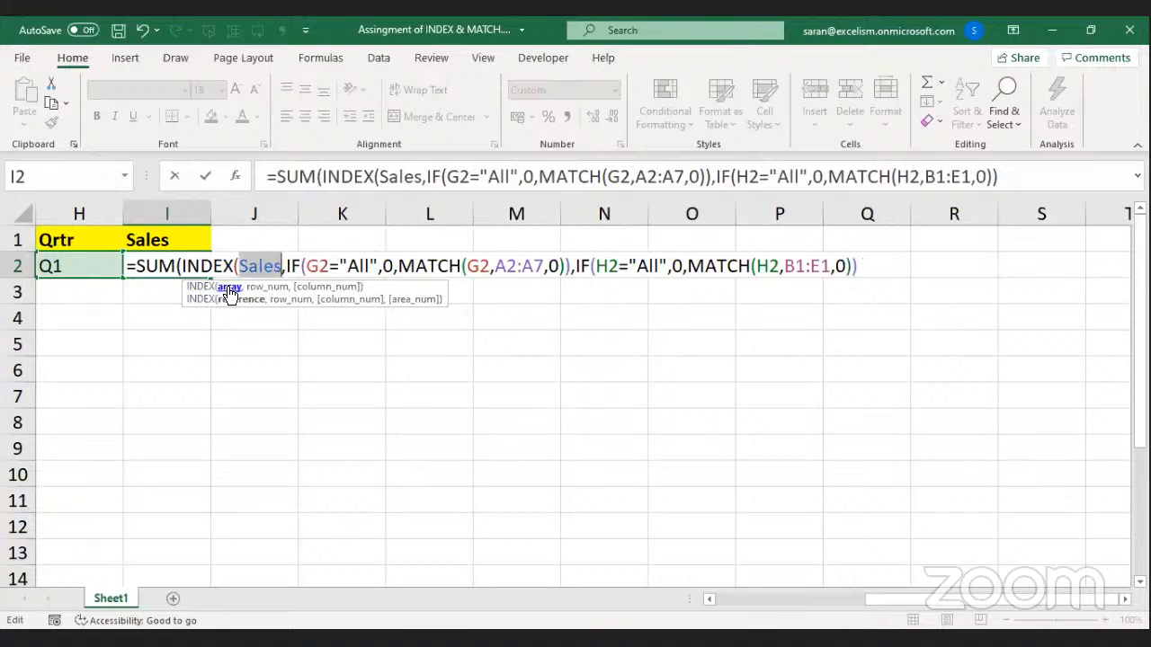
click(260, 287)
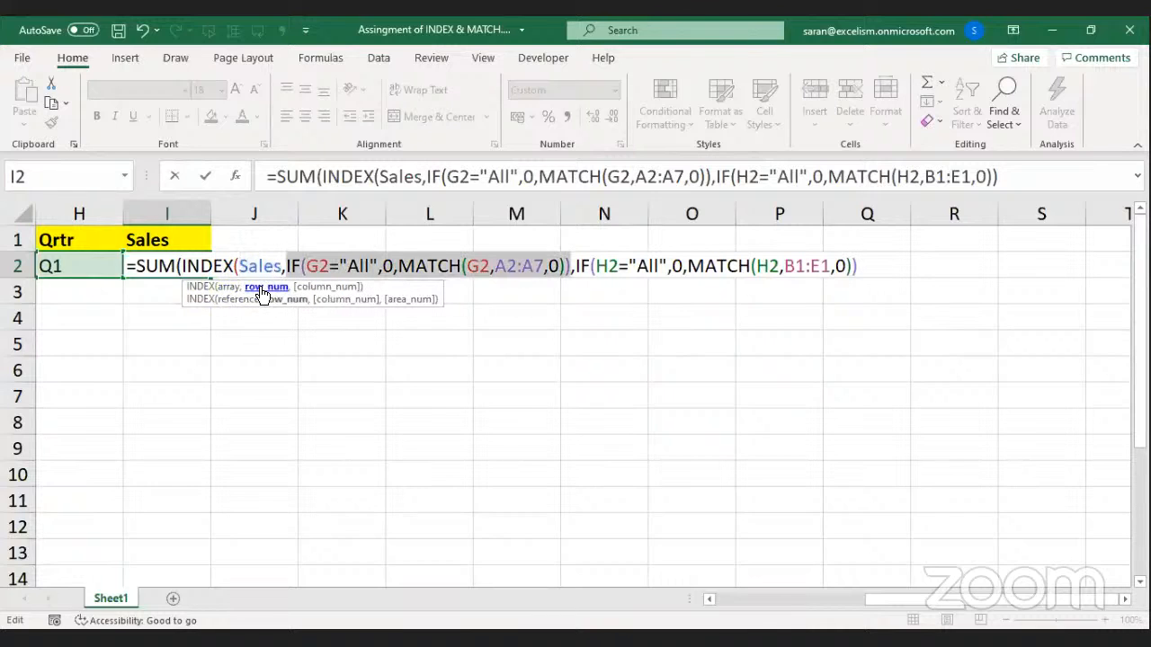
click(308, 287)
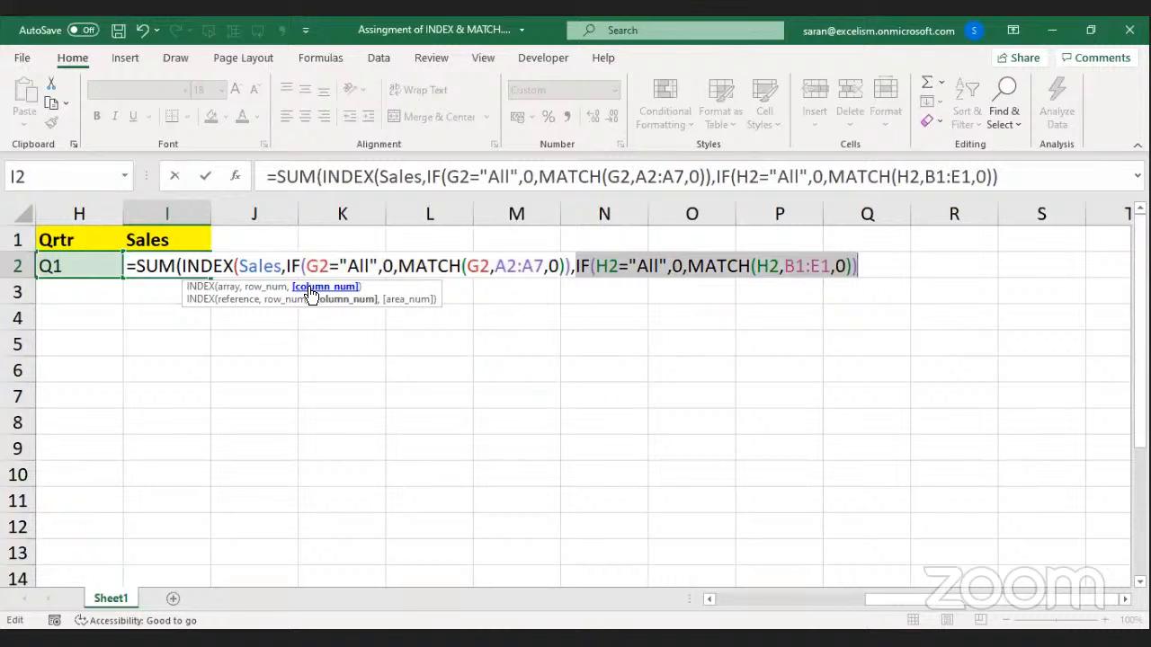
click(880, 261)
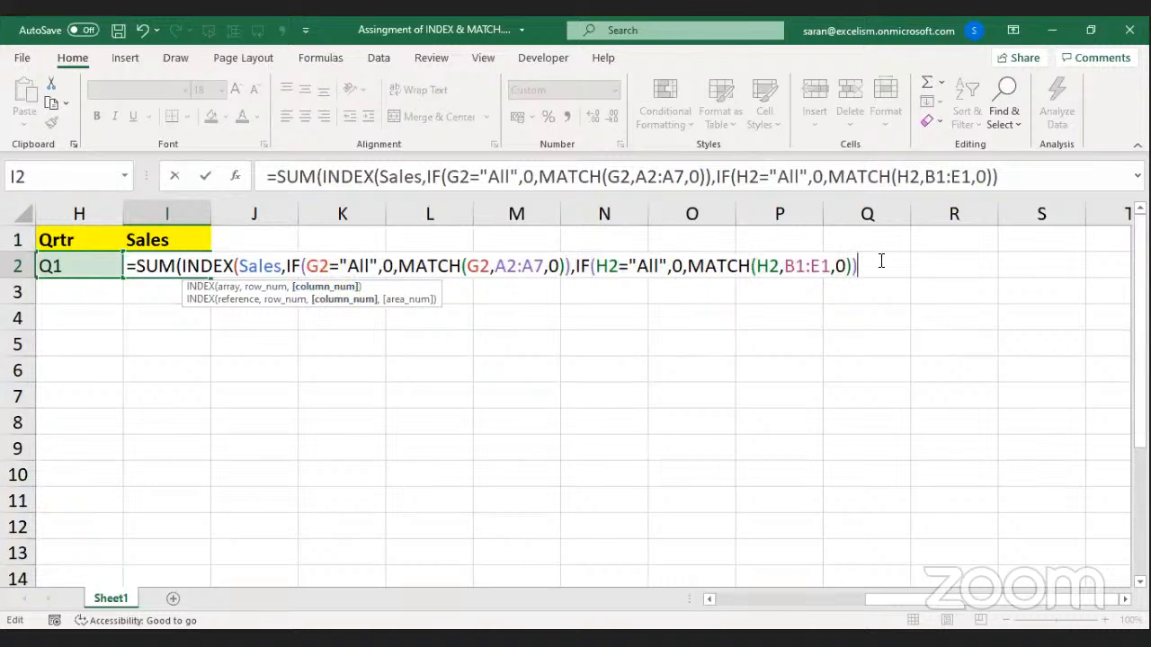
text())
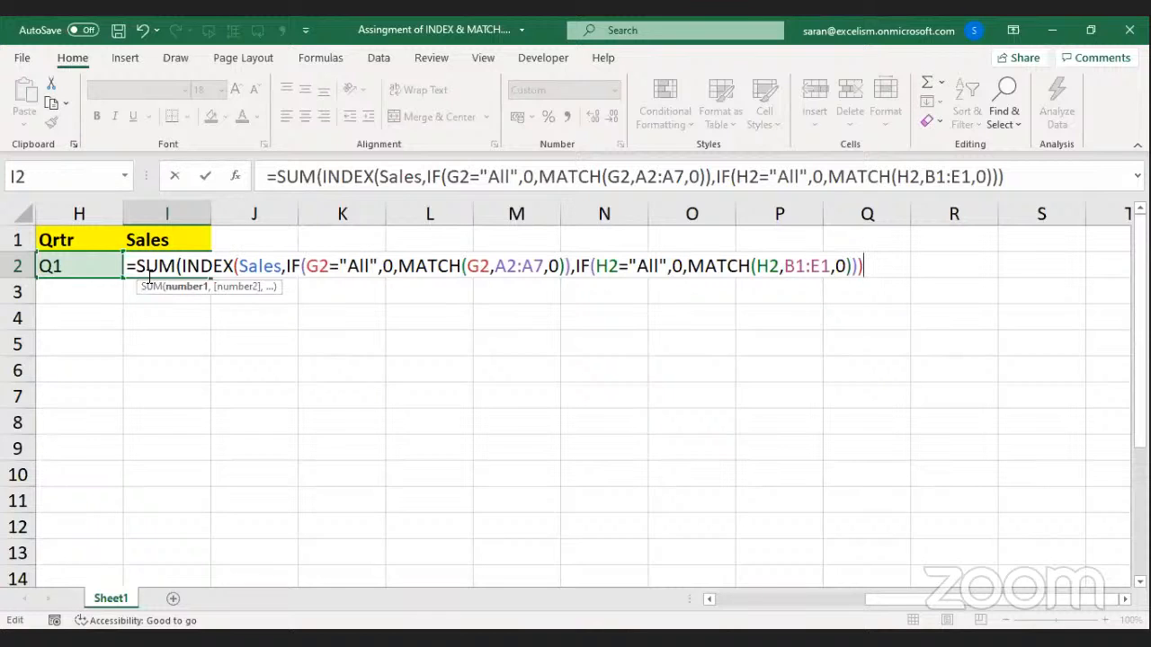
click(186, 287)
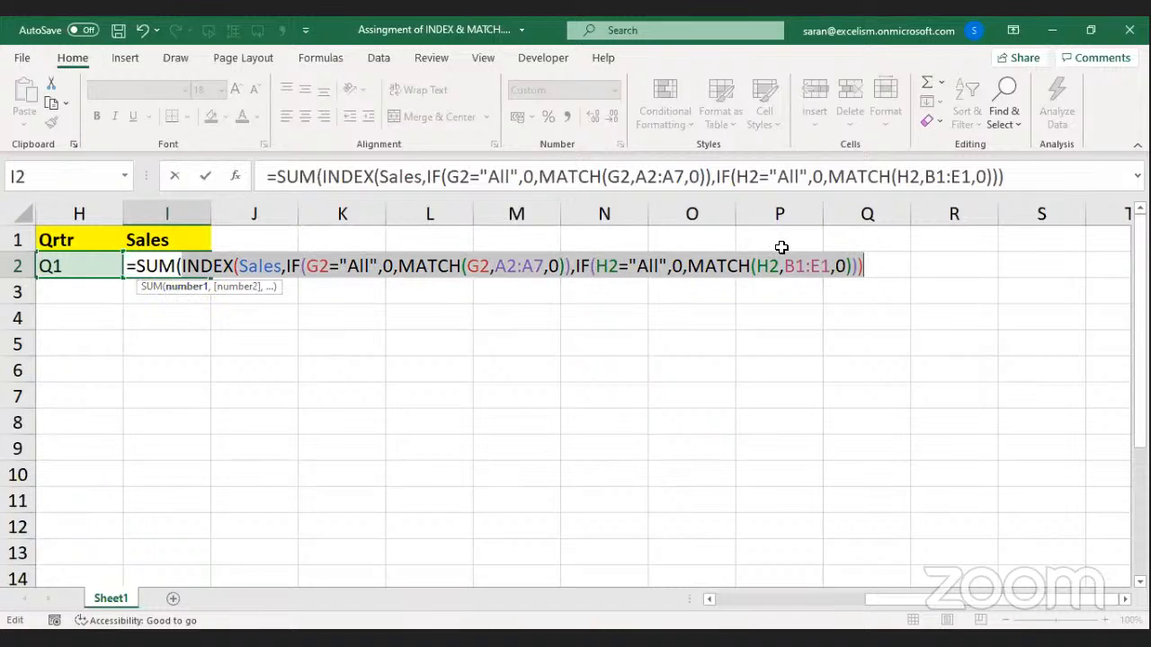
click(872, 264)
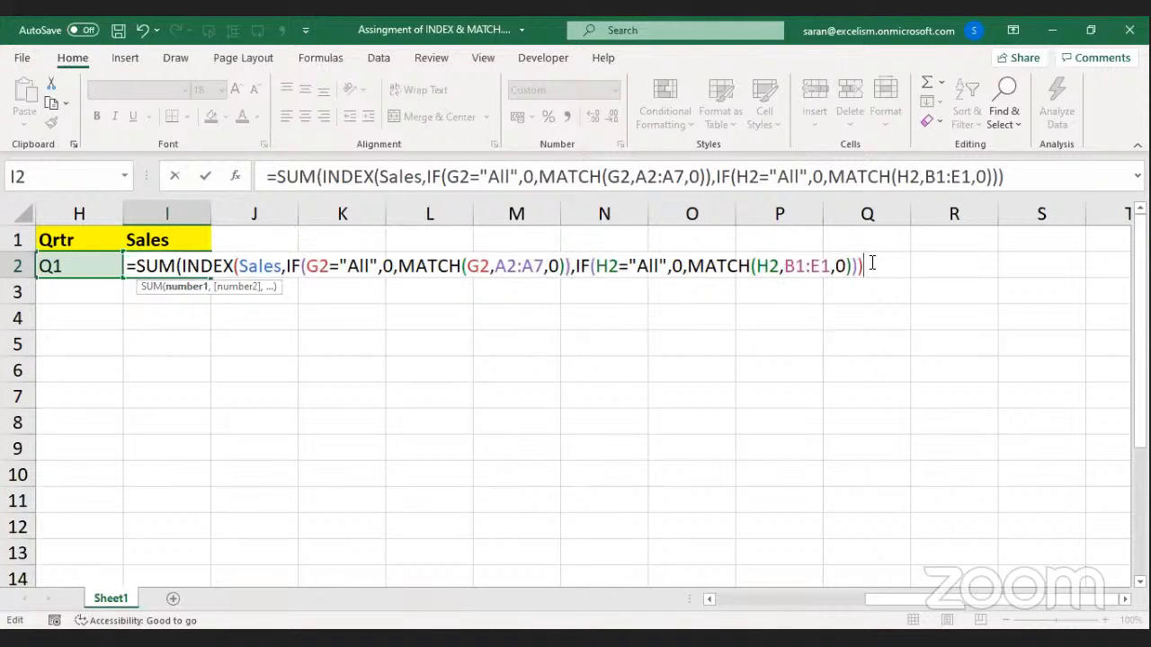
text())
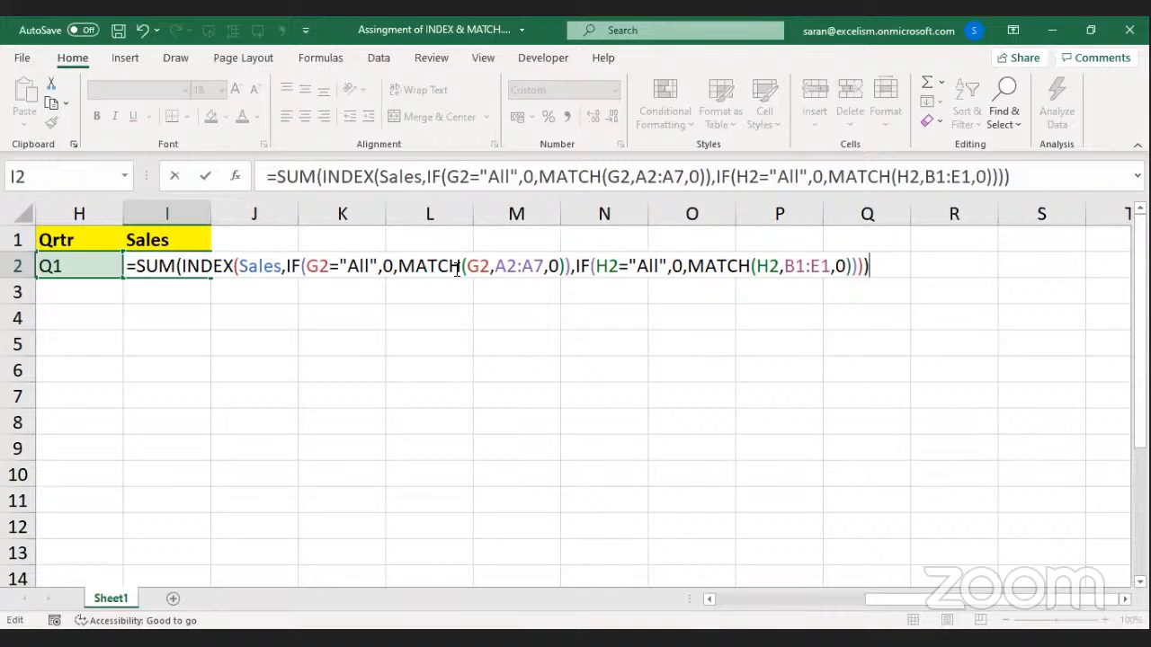
click(850, 266)
click(757, 266)
click(853, 267)
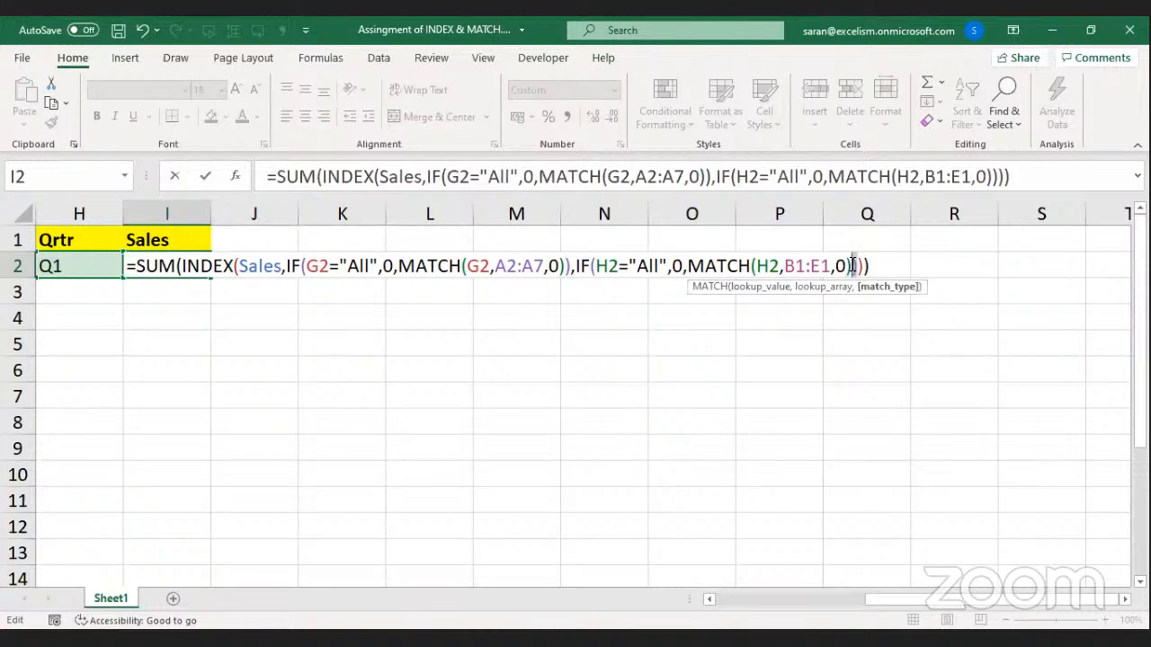
click(857, 266)
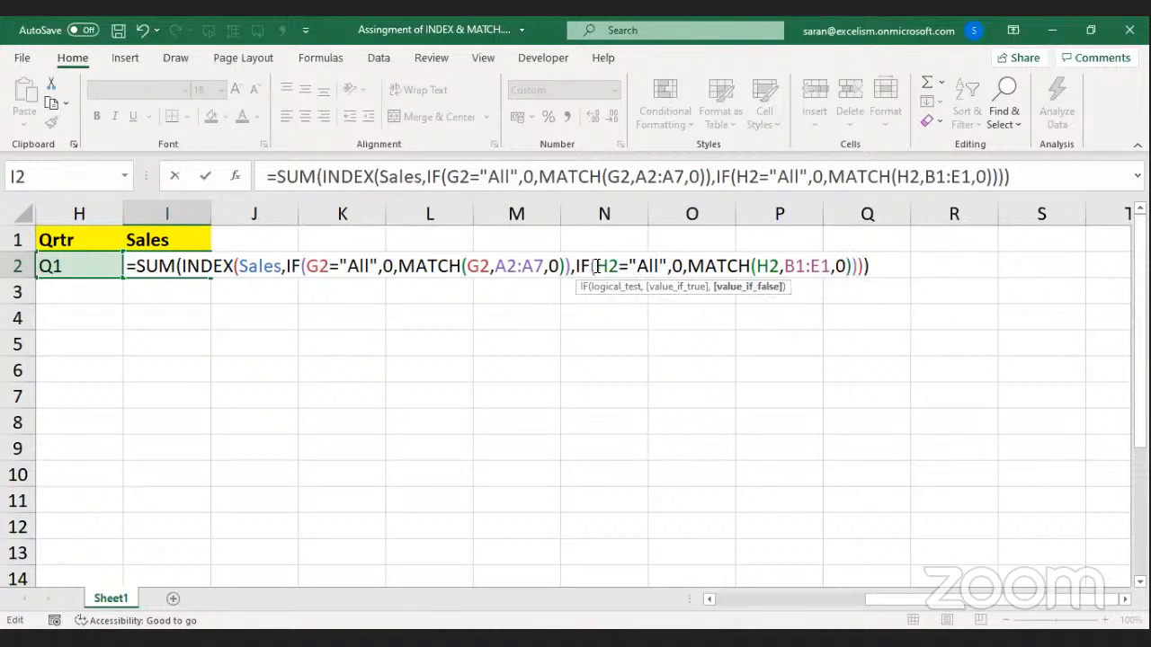
click(597, 266)
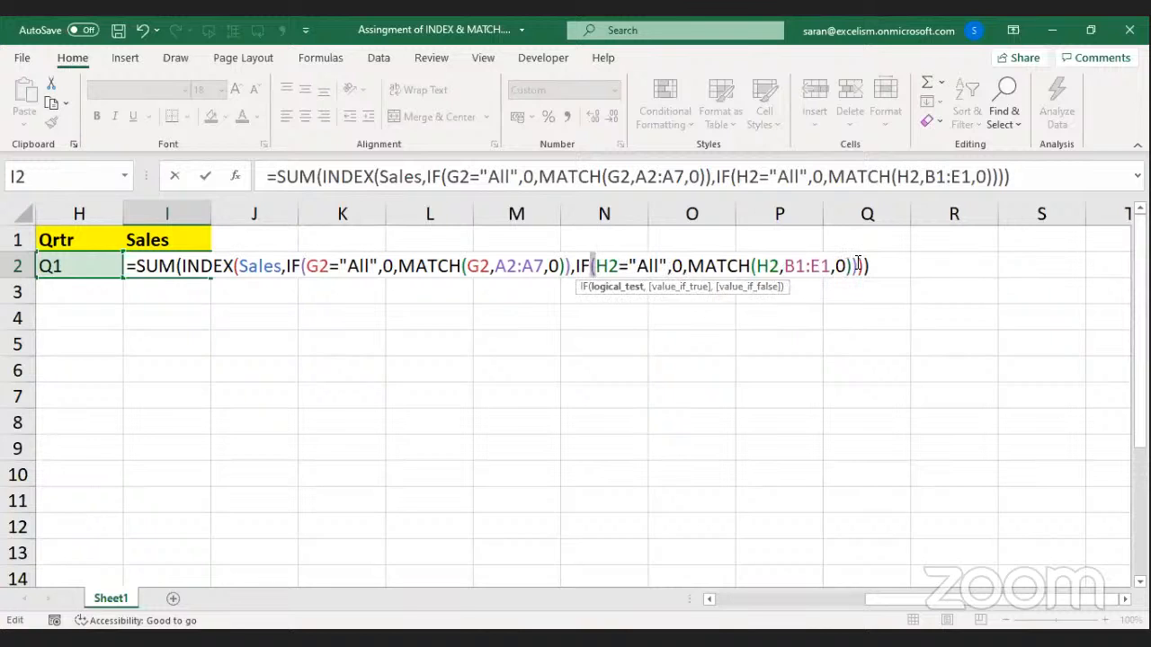
drag(858, 265, 864, 264)
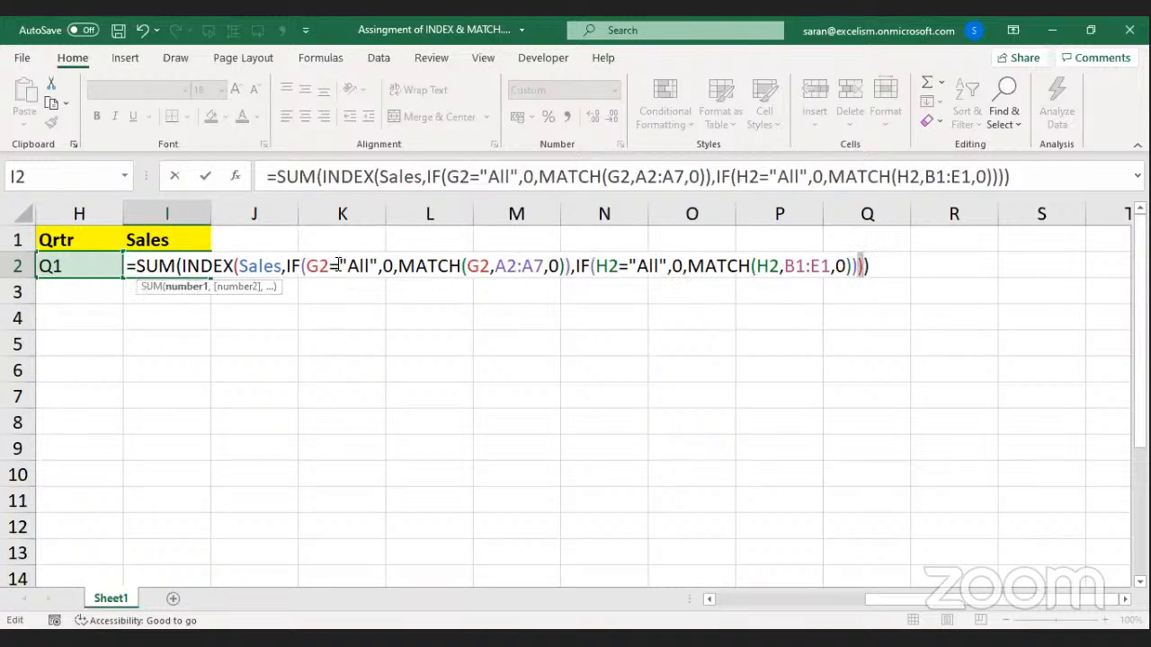
drag(232, 264, 239, 264)
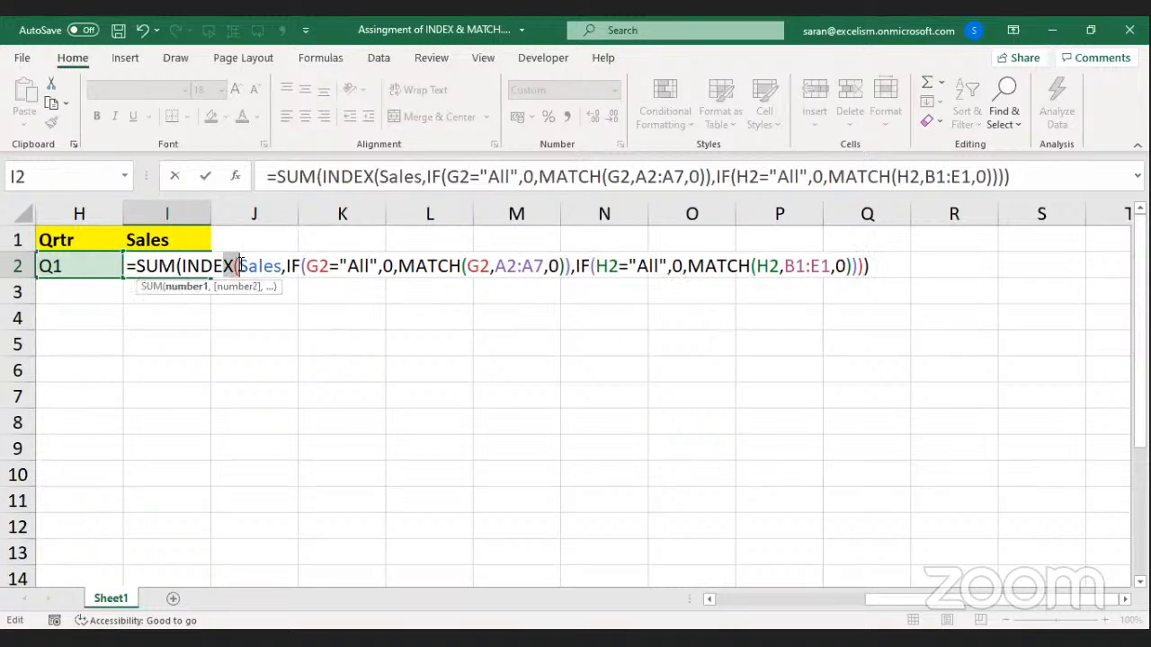
drag(860, 265, 869, 264)
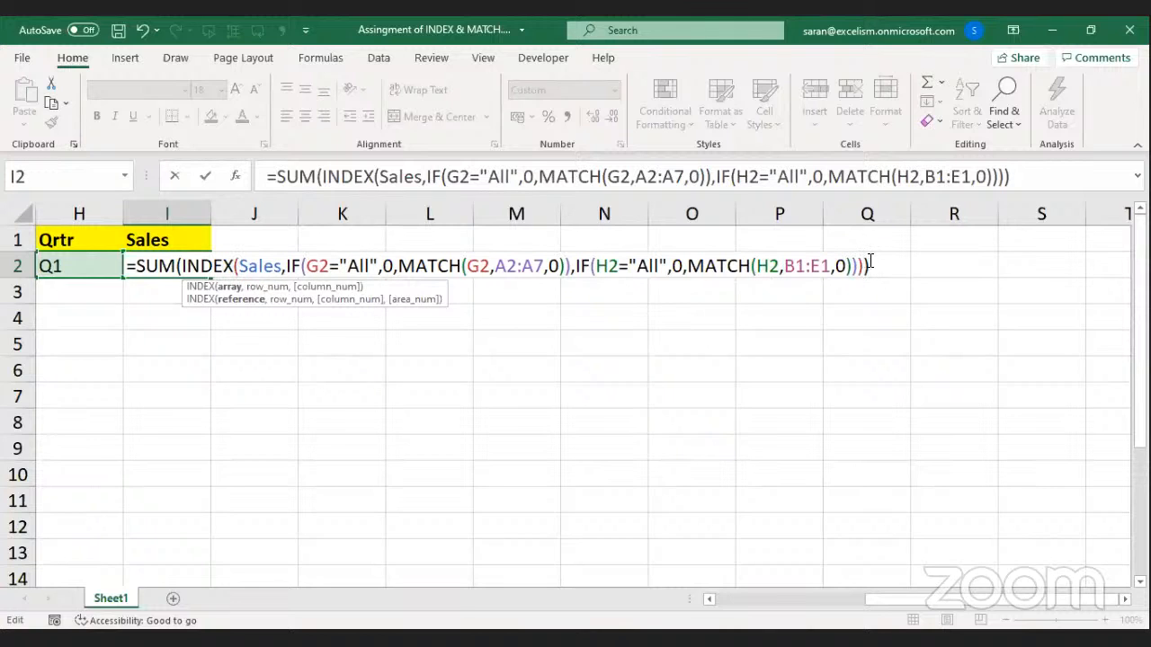
click(177, 268)
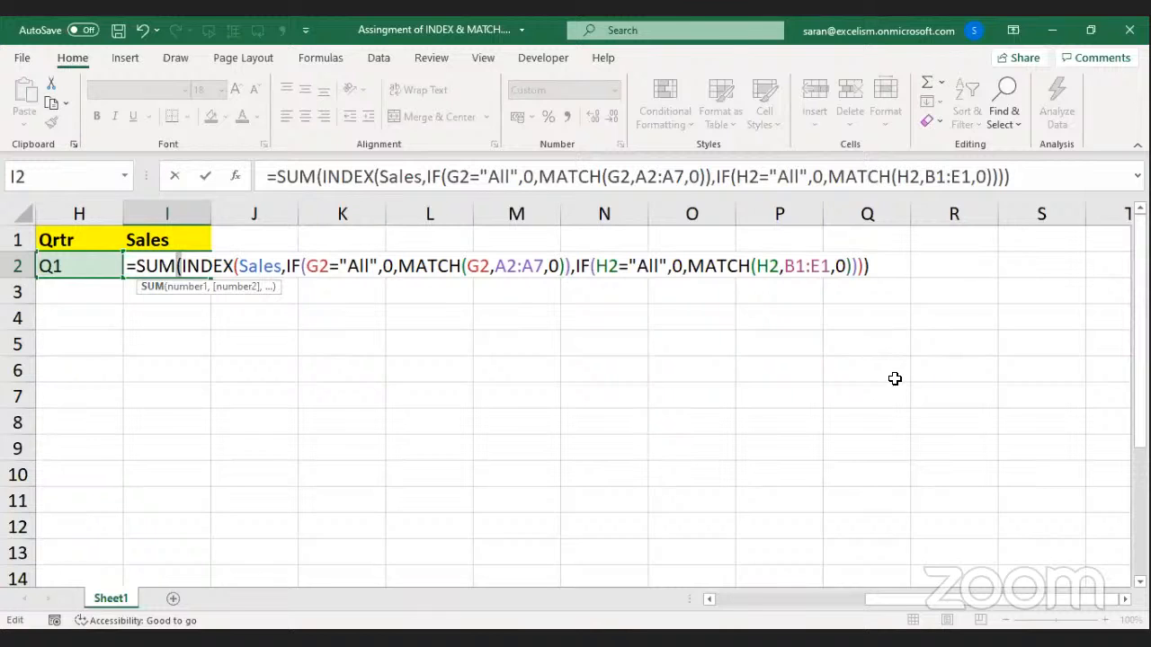
key(alt+Tab)
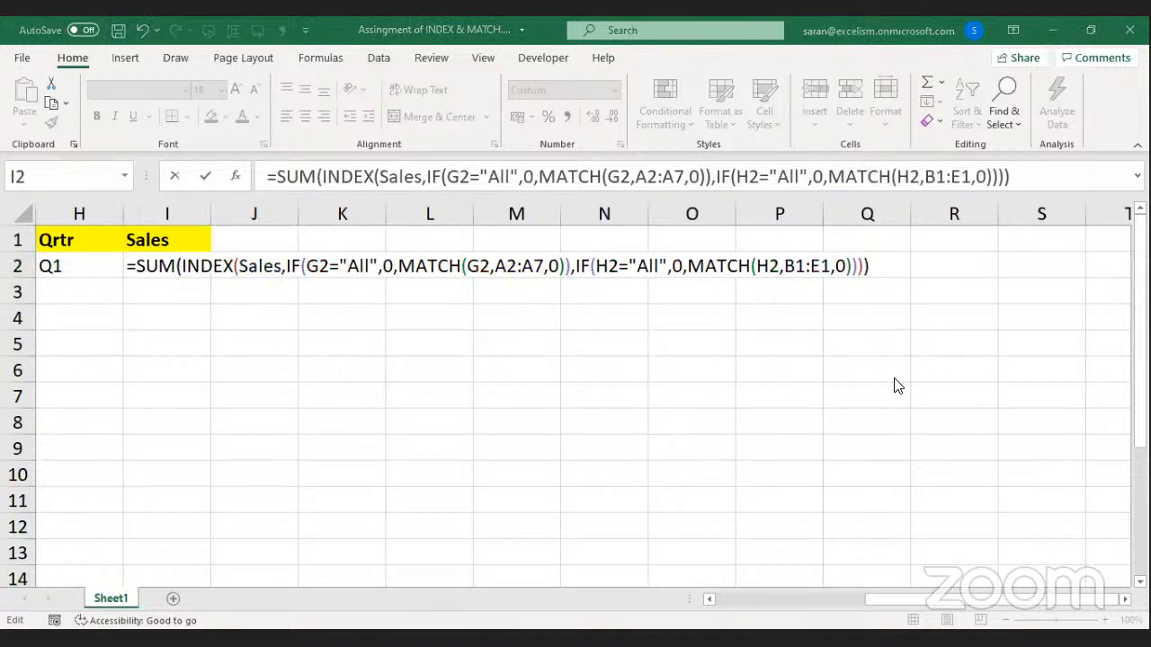
Commit the I2 formula and select the Q1 sales column to check its total.
key(alt+Tab)
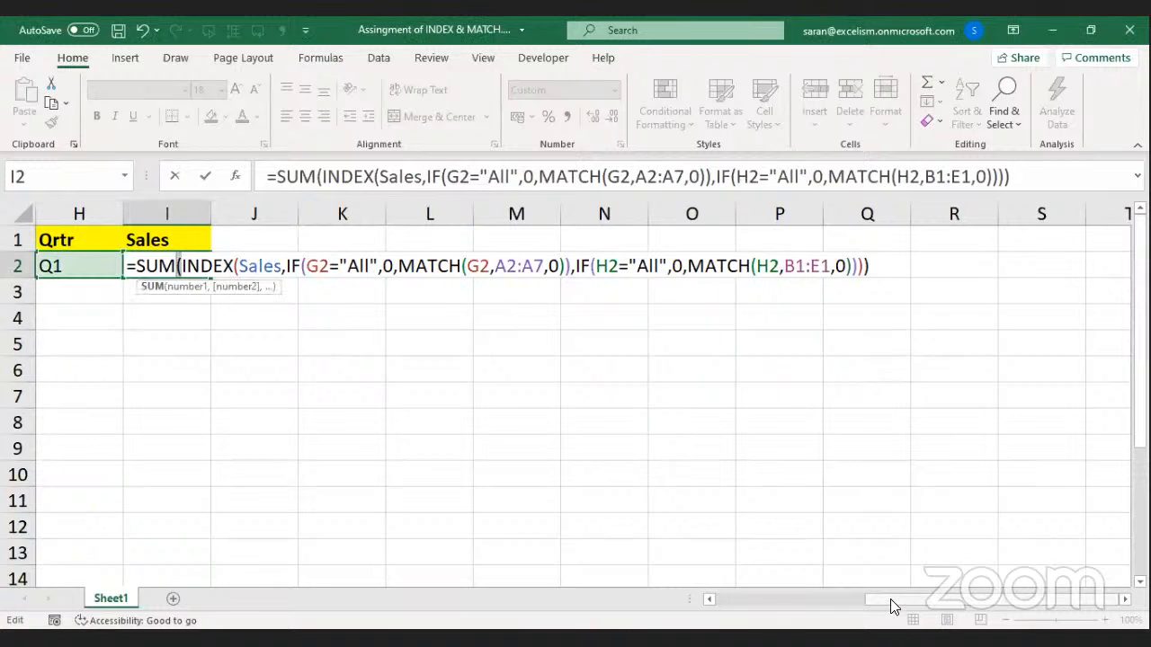
scroll(890, 599, left, 3)
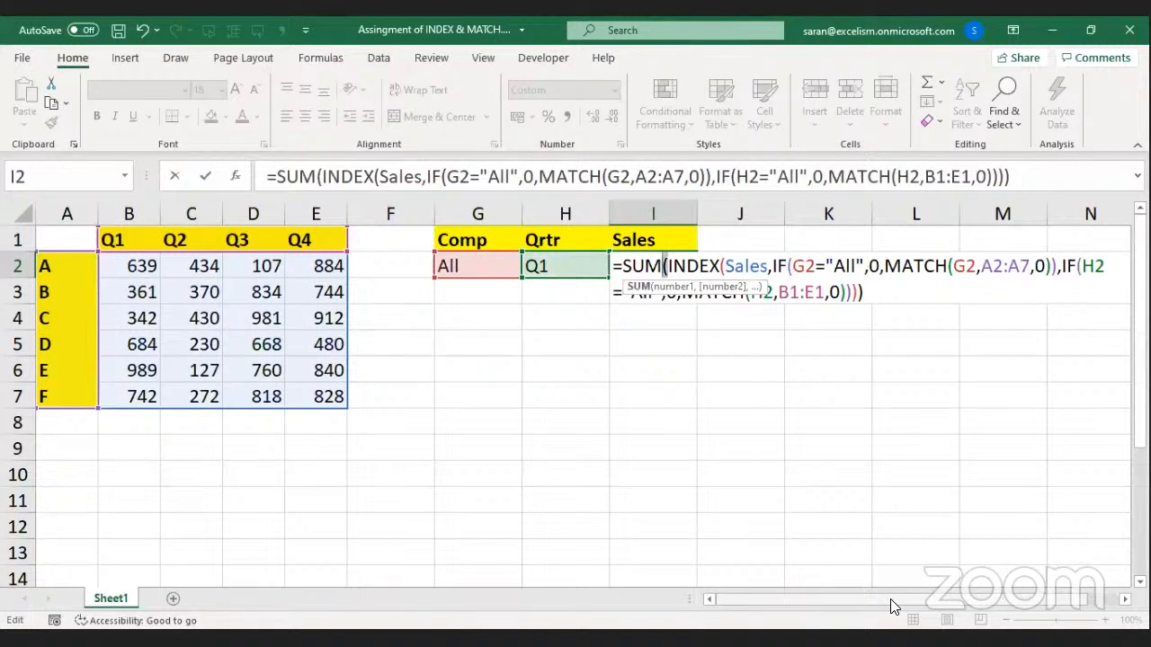
key(Return)
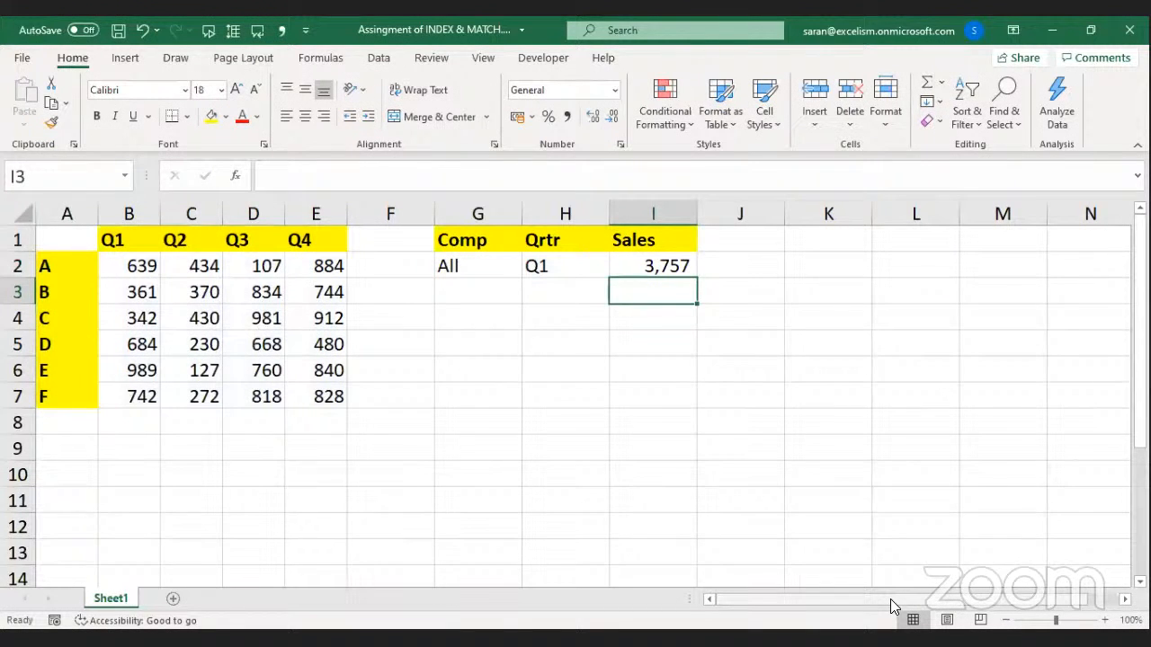
key(Up)
key(Left)
key(Left)
key(Left)
key(Left)
key(Left)
key(Left)
key(Left)
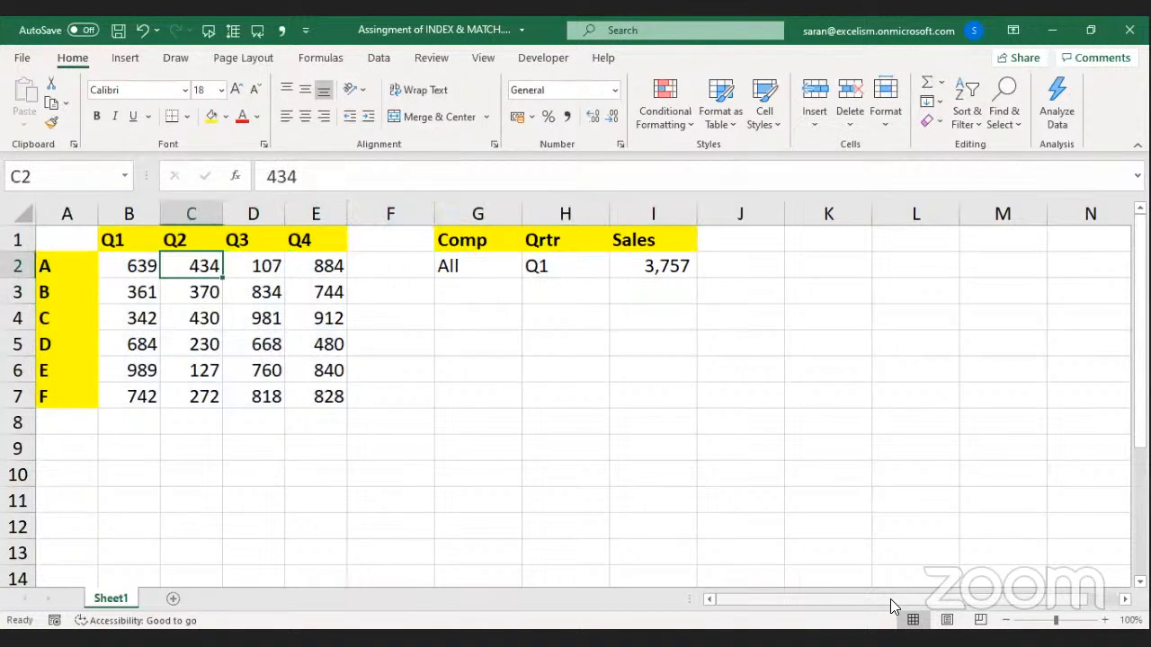
key(ctrl+shift+Down)
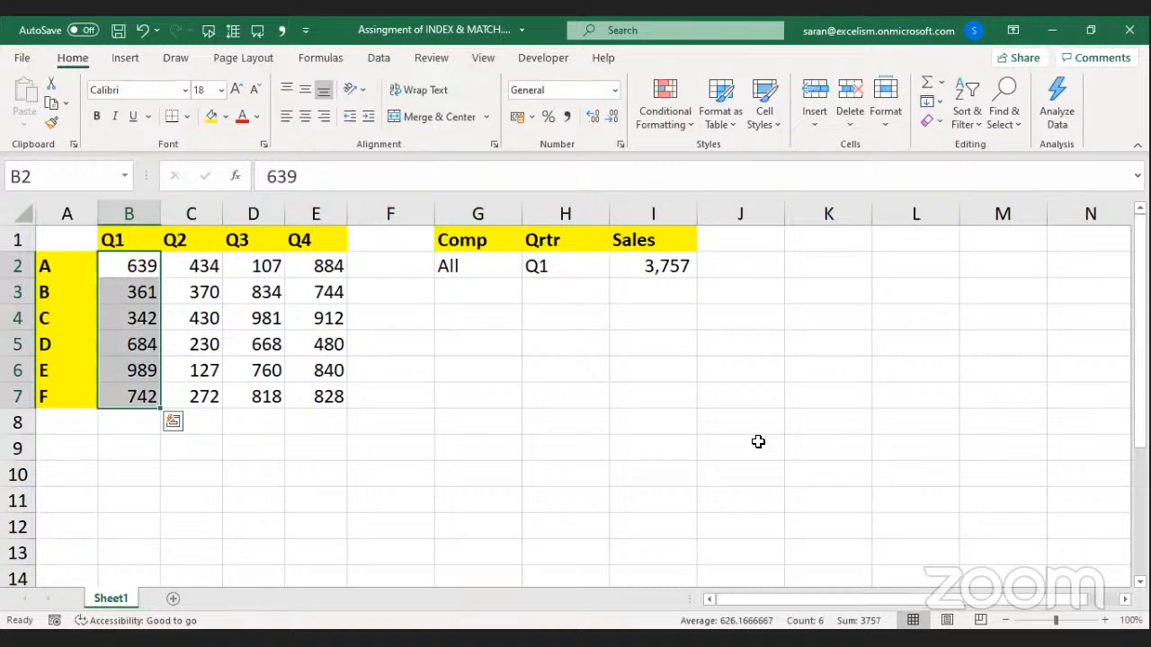
Step the H2 quarter through Q2, Q3, Q4 and All, verifying against all sales B2:E7.
click(564, 267)
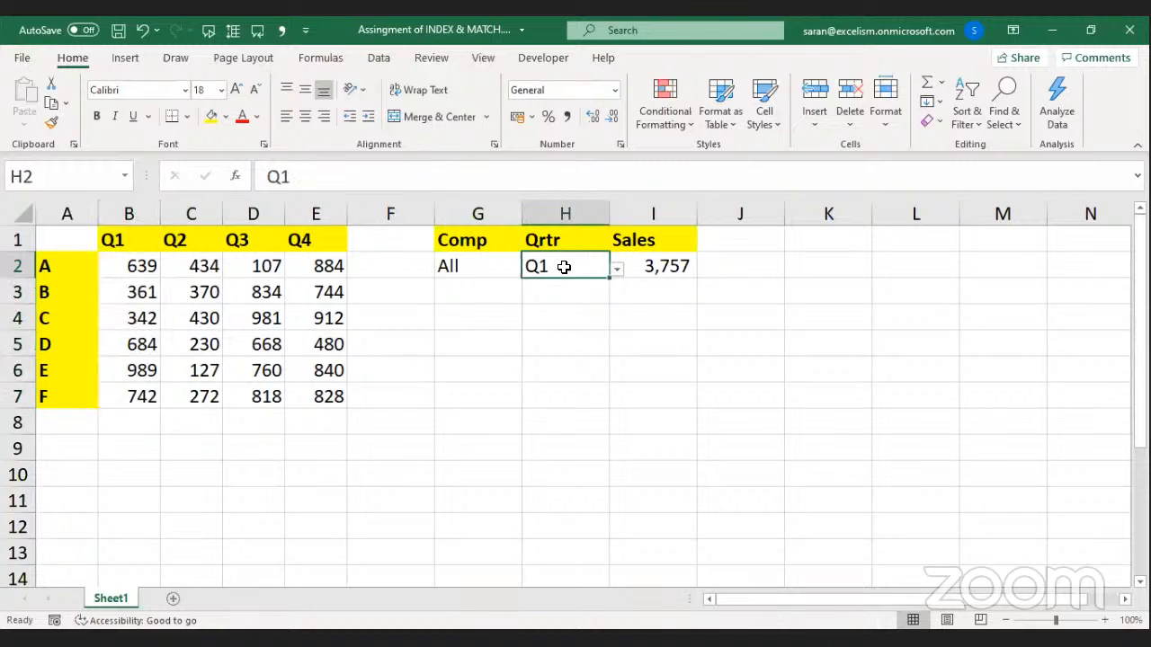
key(alt+Down)
key(Down)
key(Return)
key(alt+Down)
key(Down)
key(Return)
key(alt+Down)
key(Down)
key(Return)
key(alt+Down)
key(Down)
key(Return)
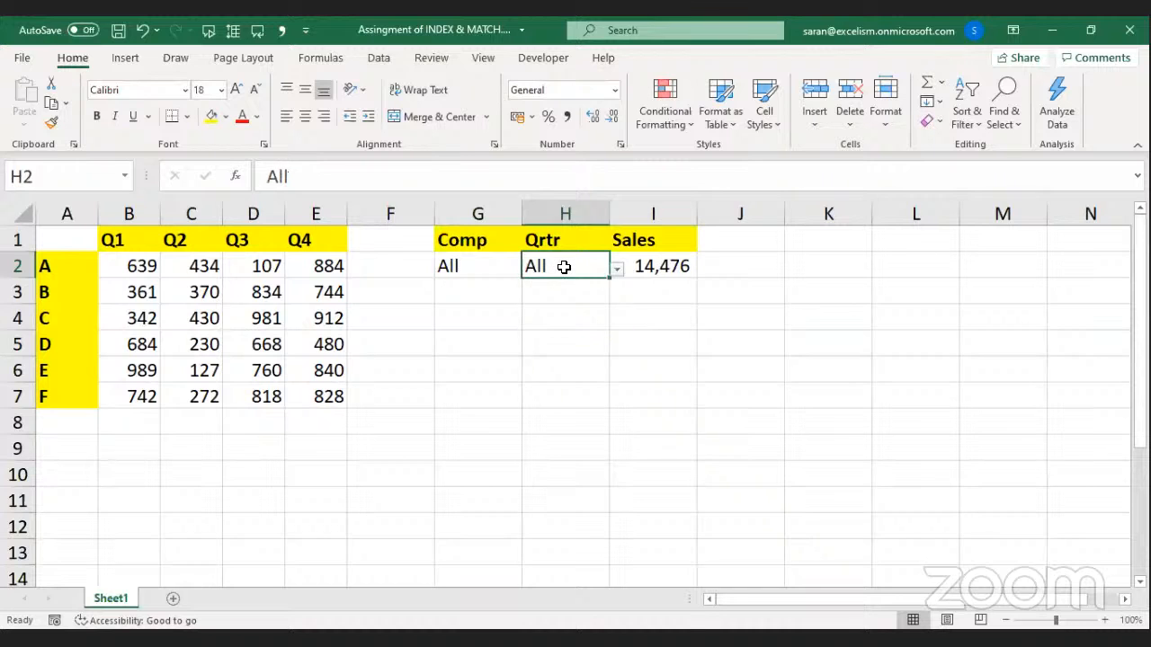
key(Left)
key(Left)
key(Left)
key(Left)
key(Left)
key(Left)
key(ctrl+shift+Right)
key(ctrl+shift+Down)
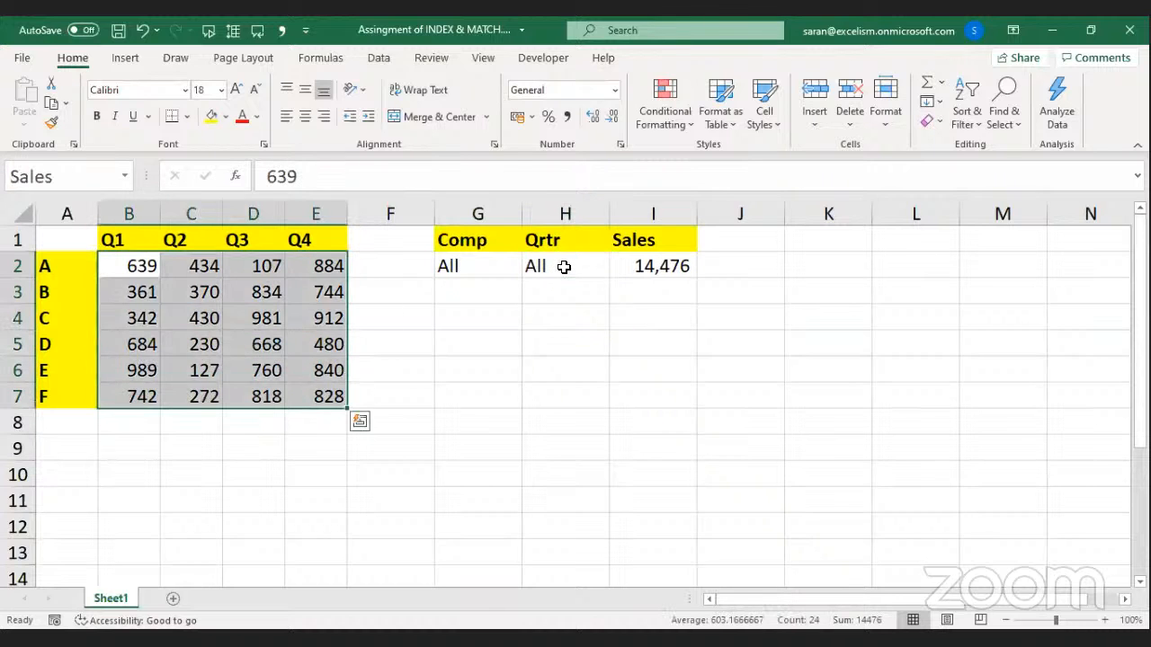
Set the G2 company to B, then D, selecting each company's sales row to verify.
key(ctrl+Right)
key(ctrl+Right)
key(alt+Down)
key(Up)
key(Up)
key(Up)
key(Up)
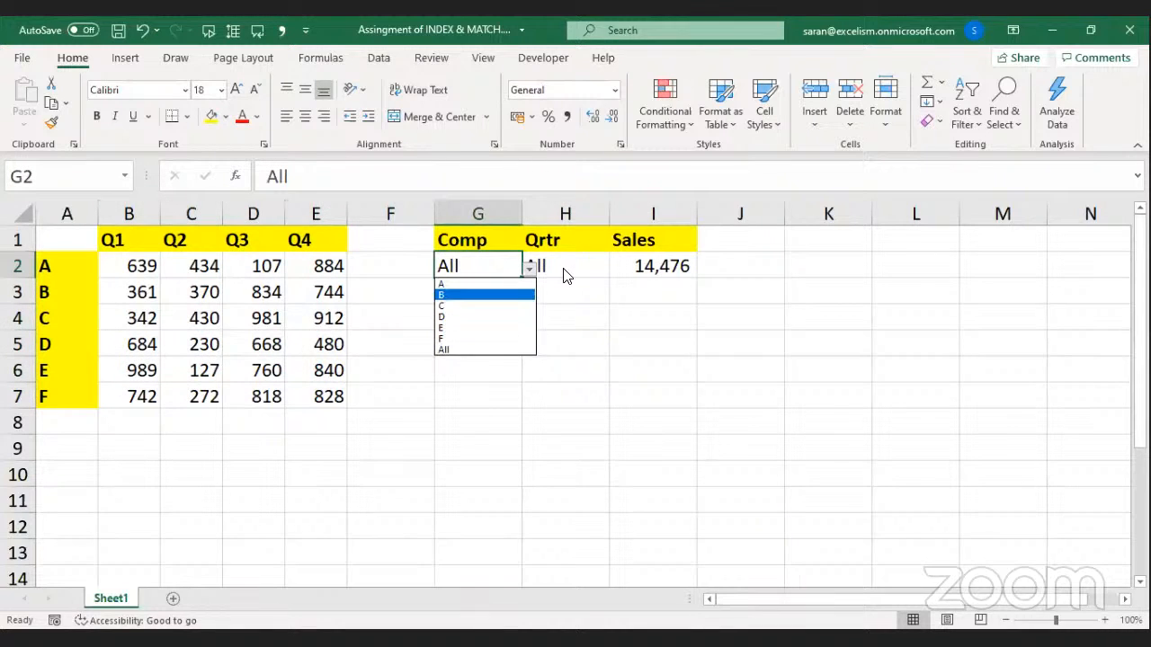
key(Return)
key(Down)
key(Down)
key(Left)
key(Left)
key(Up)
key(ctrl+shift+Left)
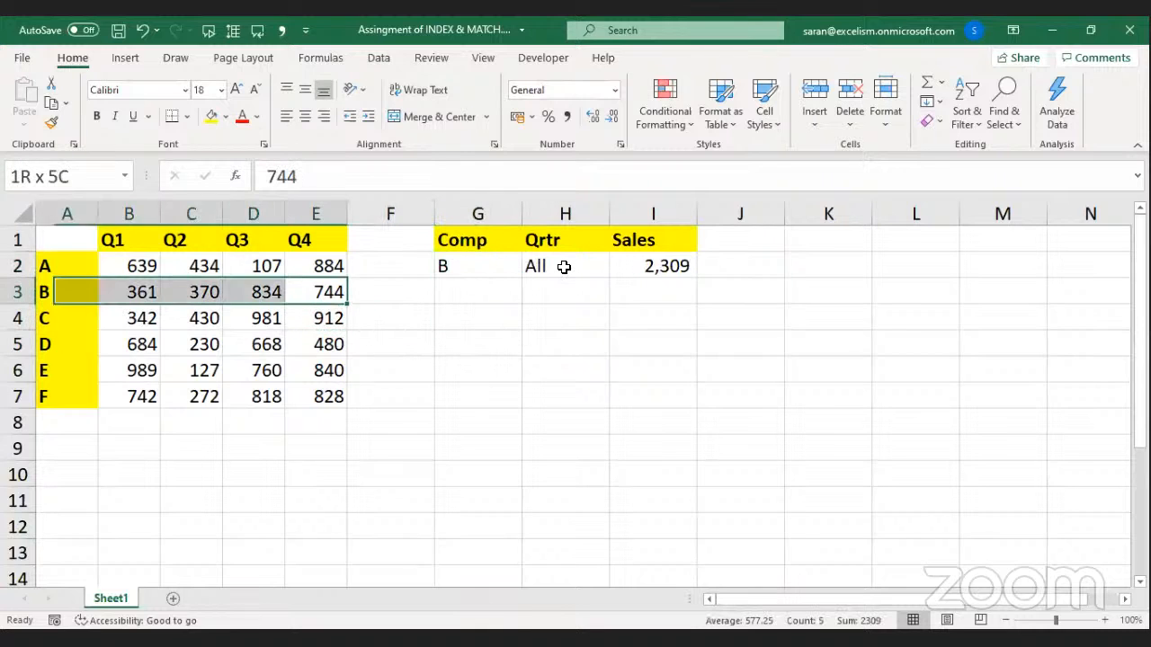
key(Right)
key(Right)
key(Right)
key(Up)
key(Left)
key(alt+Down)
key(Down)
key(Down)
key(Return)
key(Down)
key(Down)
key(Left)
key(Left)
key(shift+Left)
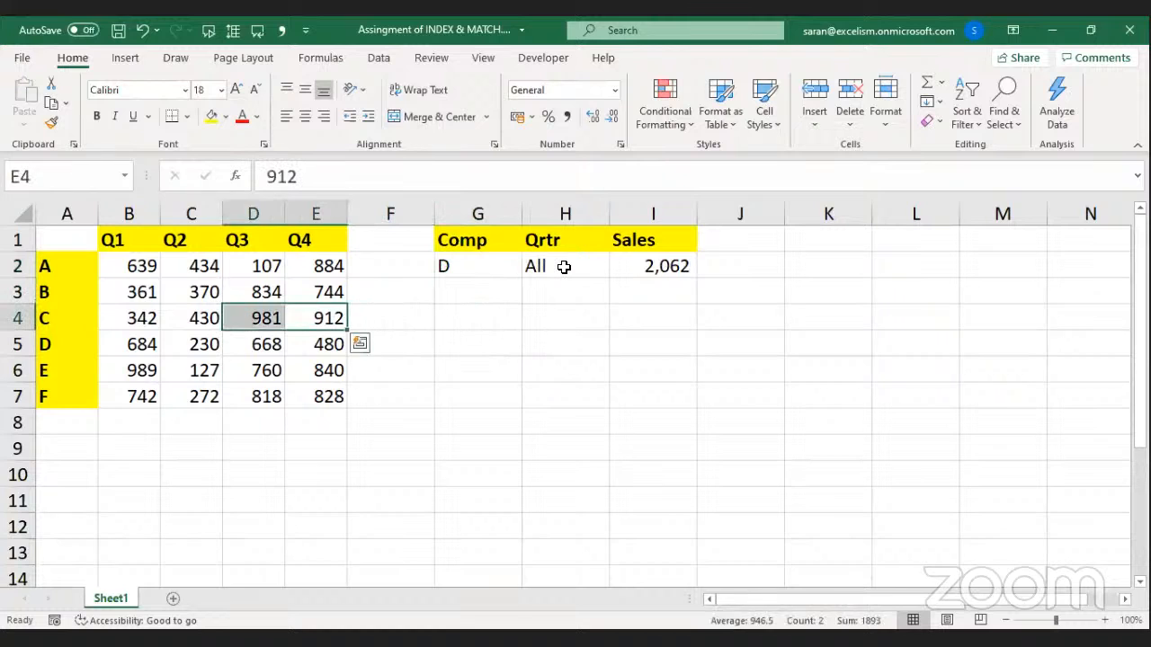
key(Down)
key(shift+Left)
key(shift+Left)
key(shift+Left)
Switch the G2 company to F and select its sales row to verify.
key(Right)
key(Right)
key(Right)
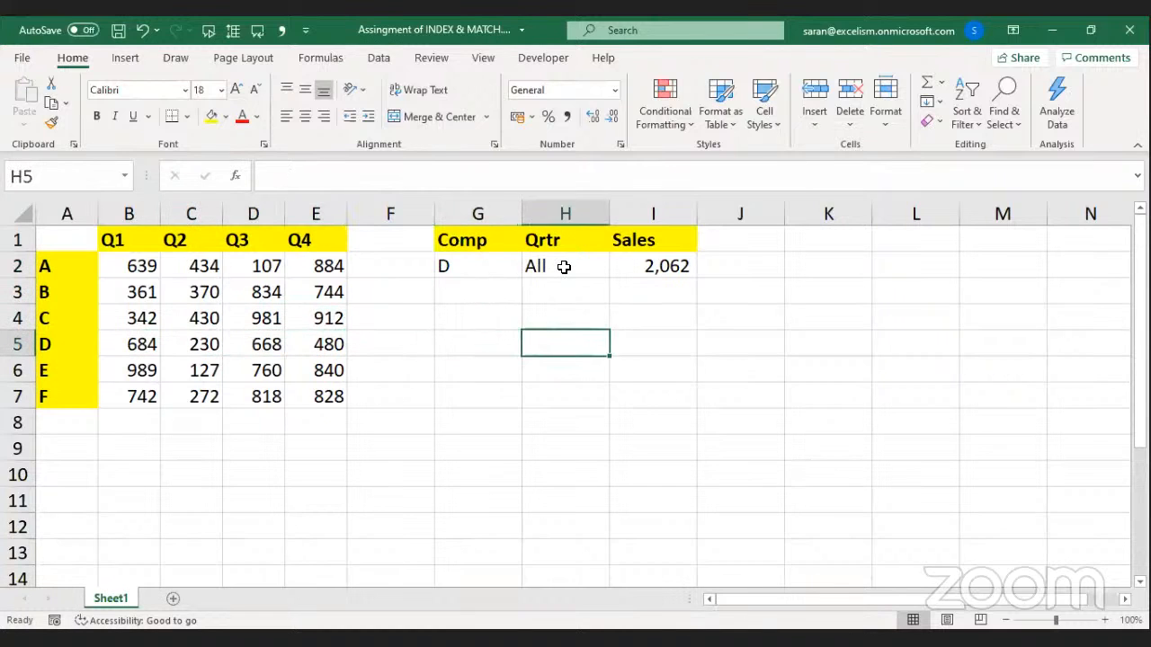
key(Up)
key(Up)
key(Up)
key(Left)
key(alt+Down)
key(Down)
key(Down)
key(Return)
key(Down)
key(Down)
key(Down)
key(Down)
key(Down)
key(Left)
key(Left)
key(Left)
key(Up)
key(Right)
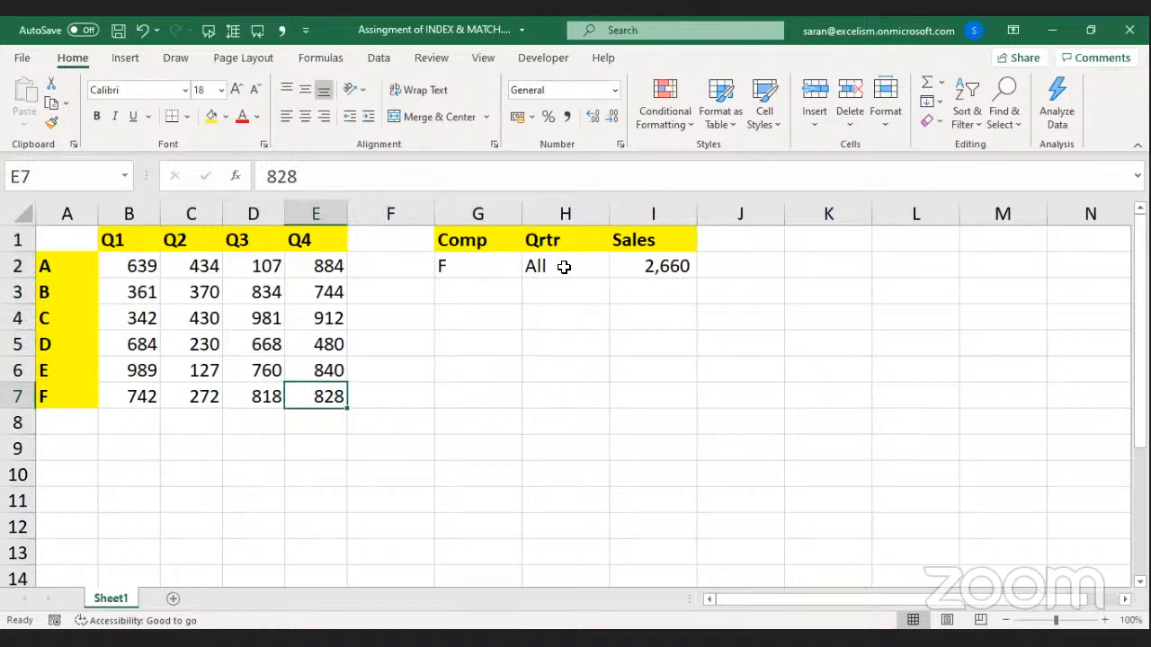
key(shift+Left)
key(shift+Left)
key(shift+Left)
key(shift+Left)
key(shift+Right)
Set the H2 quarter to Q3 and check company F's Q3 value of 818.
key(Right)
key(Right)
key(Right)
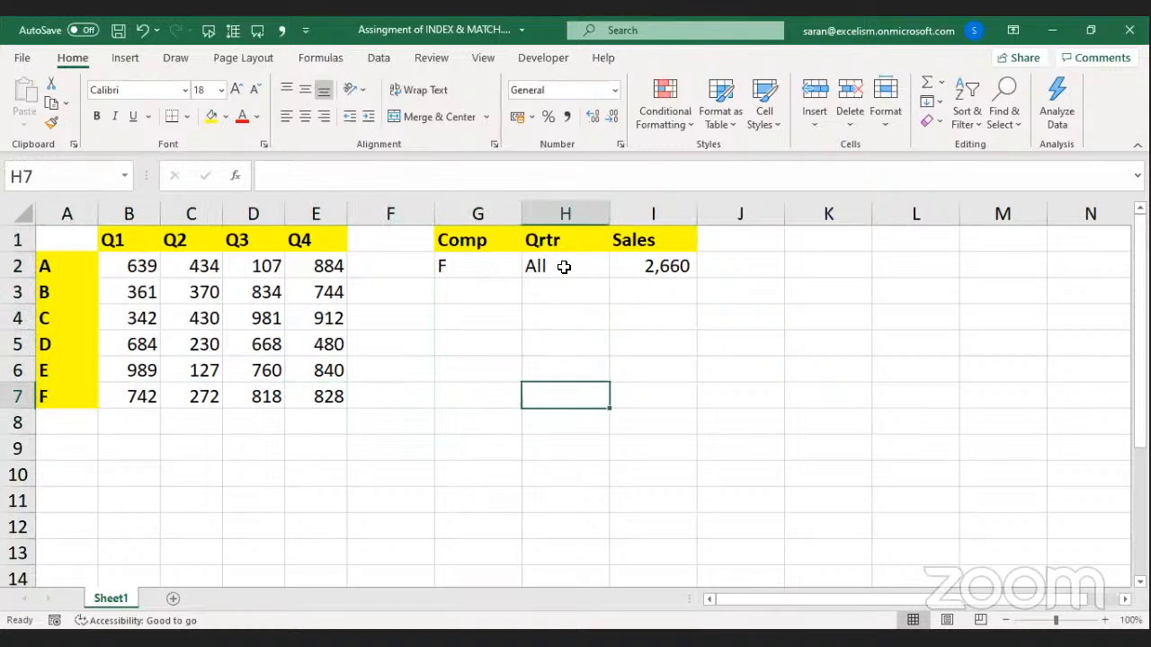
key(Up)
key(Up)
key(Up)
key(Up)
key(Up)
key(Left)
key(Right)
key(alt+Down)
key(Up)
key(Up)
key(Return)
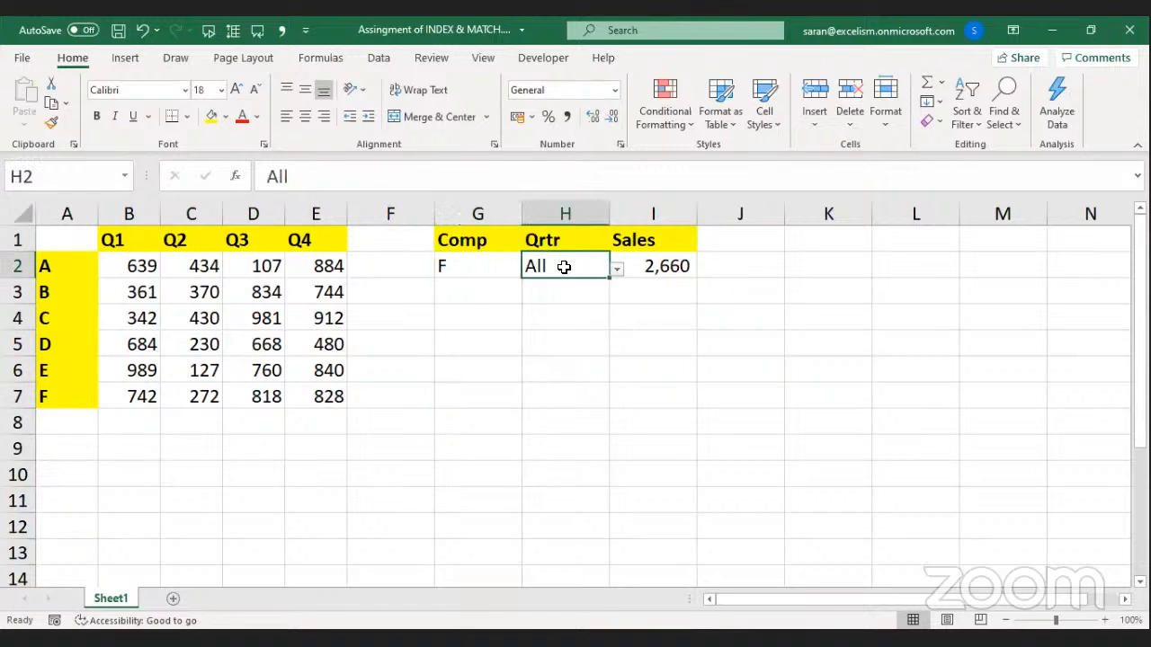
key(Down)
key(Left)
key(Left)
key(Left)
key(Left)
key(Left)
key(Left)
key(Down)
key(Down)
key(Down)
key(Down)
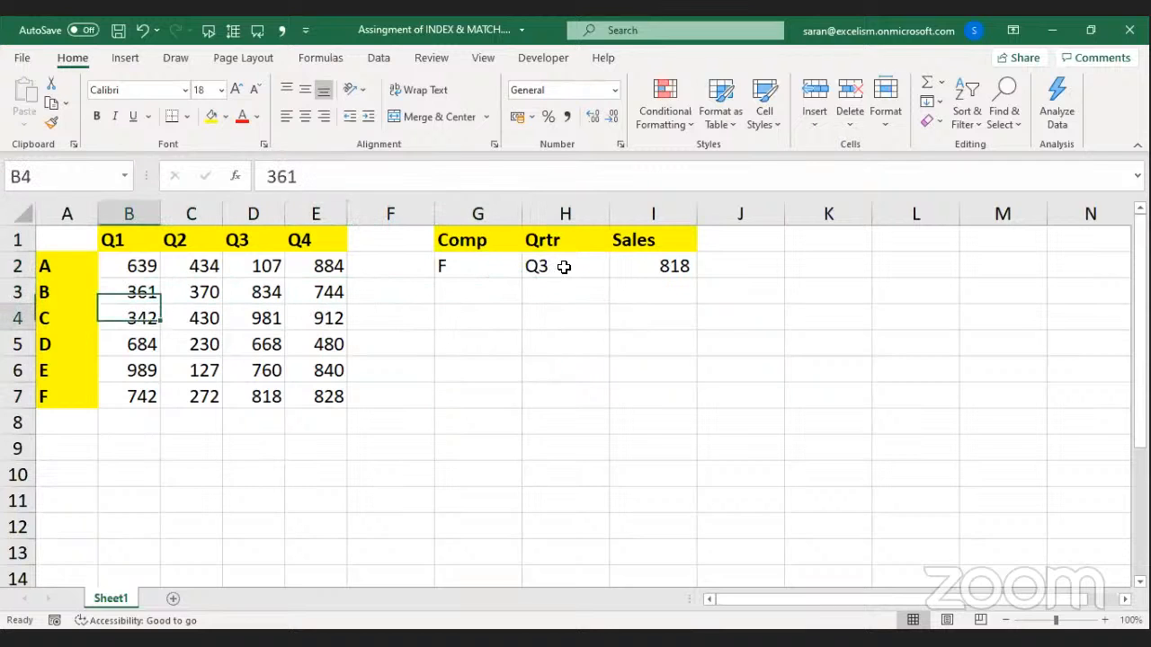
key(Right)
key(Right)
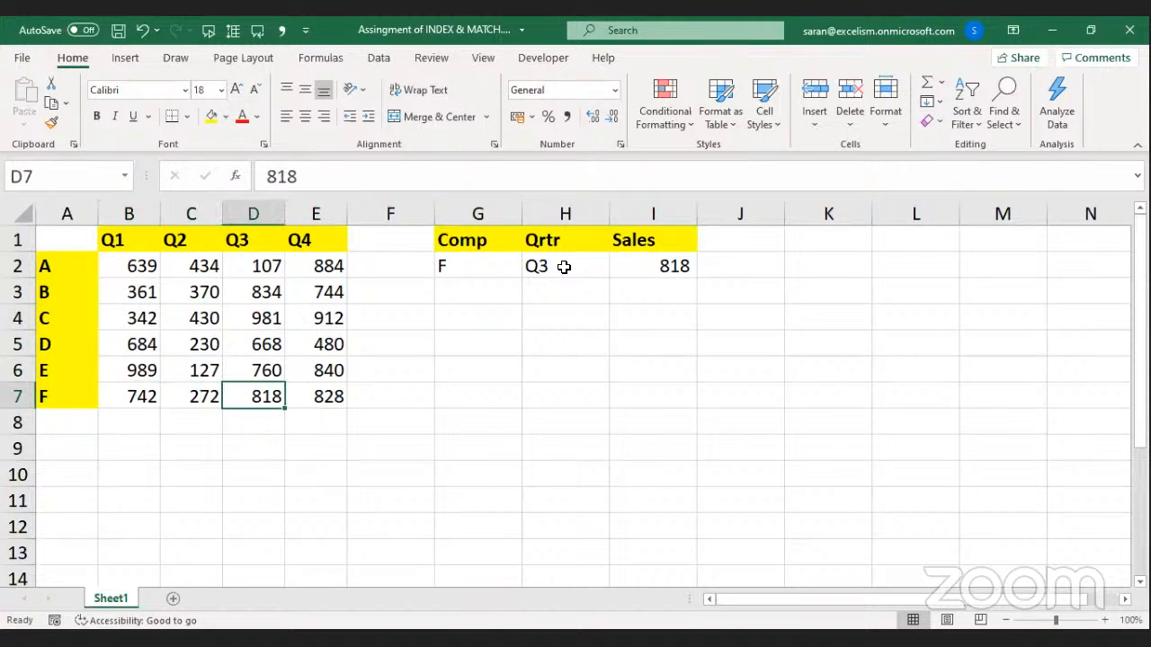
Show I2's formula with =FORMULATEXT(I2) in I4, then clear I4 and reopen I2 for editing.
key(Down)
key(Right)
key(Right)
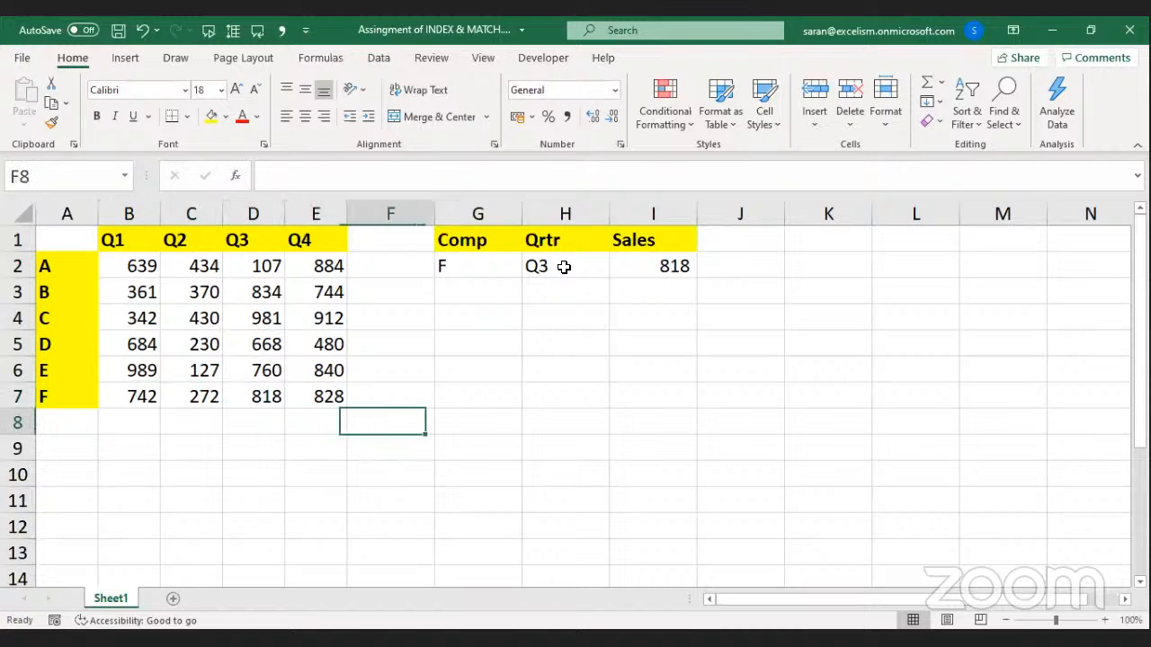
key(Right)
key(Right)
key(Up)
key(Up)
key(Up)
key(Right)
key(Up)
text(=f)
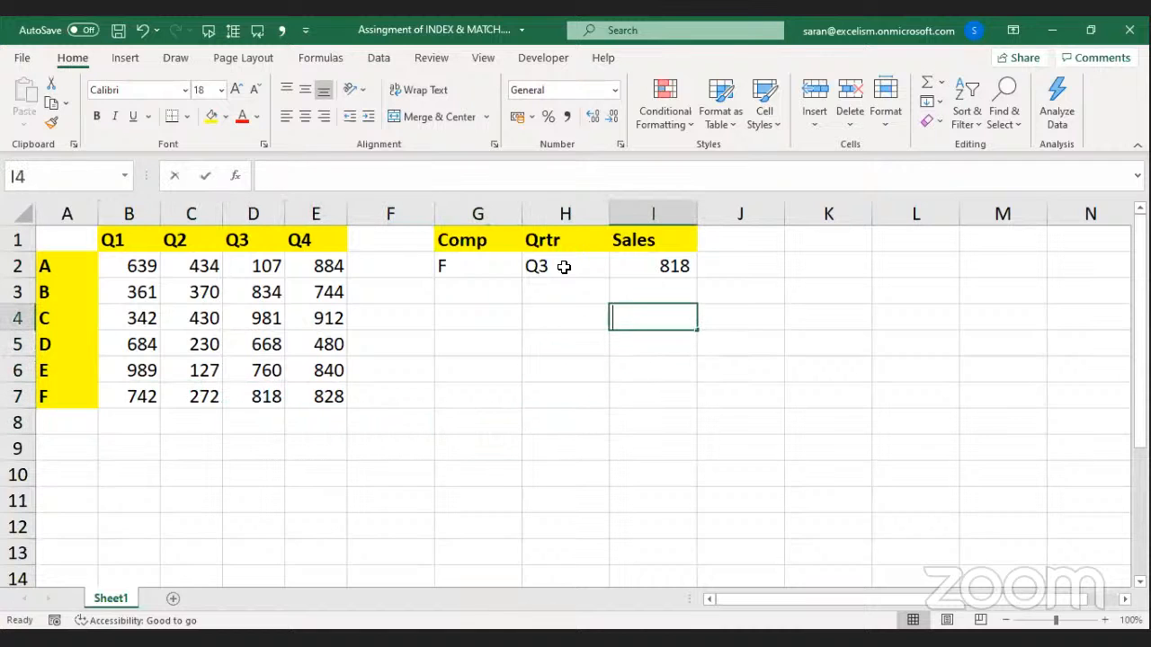
text(ormulatext(I2)
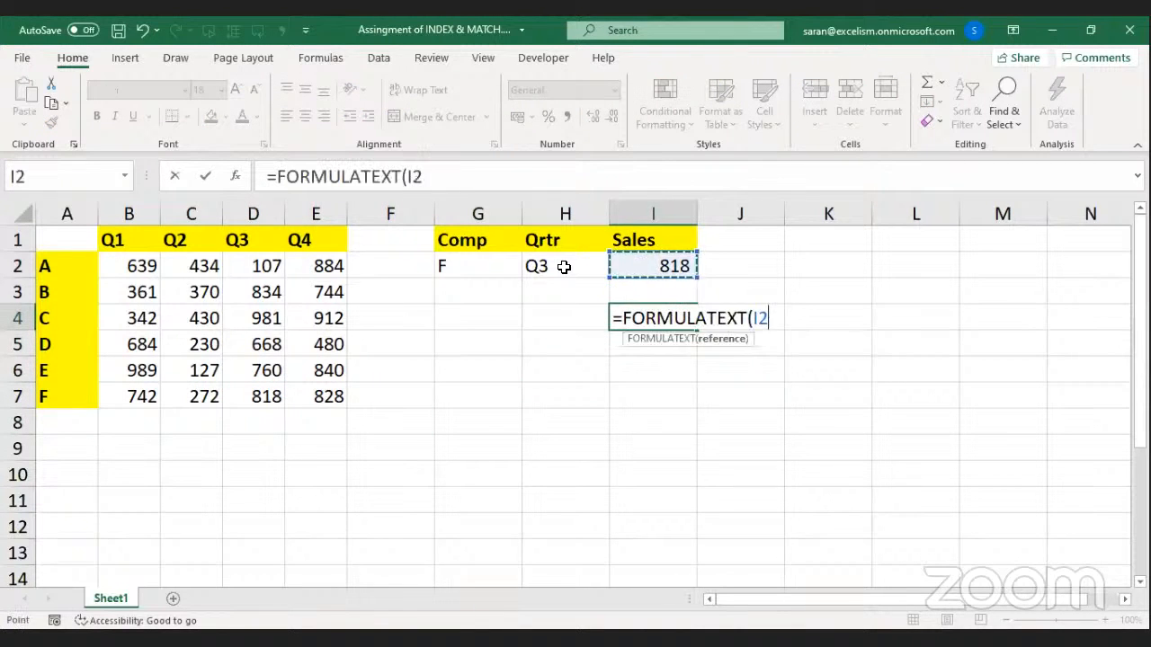
key(Return)
key(Up)
key(Delete)
key(Up)
key(Up)
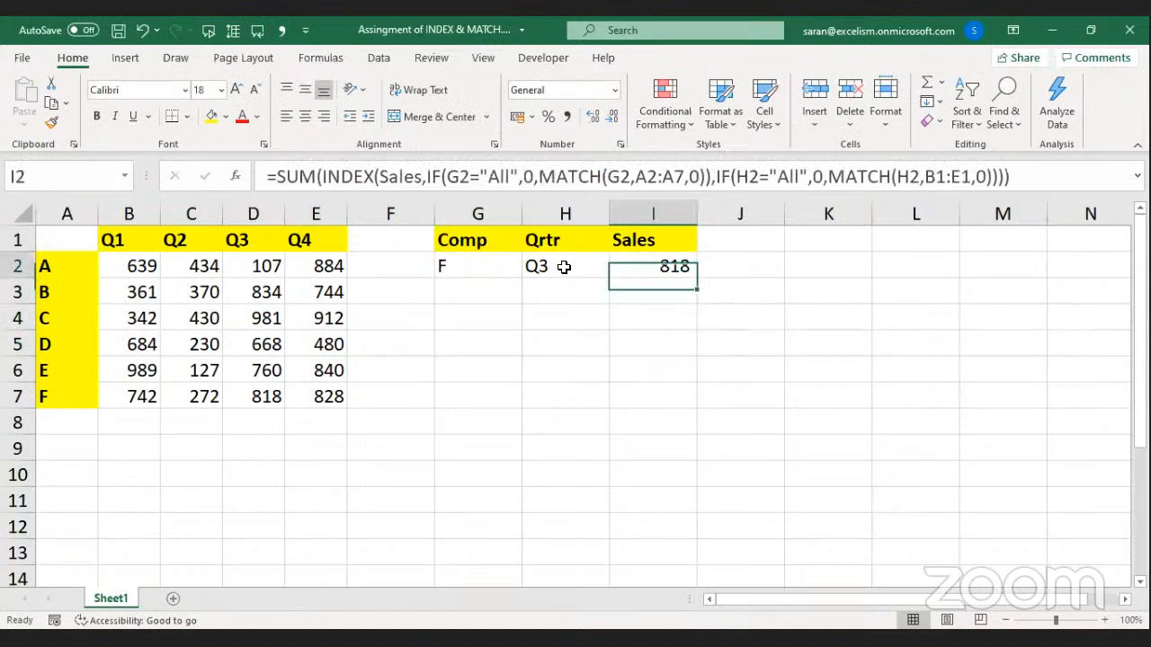
key(F2)
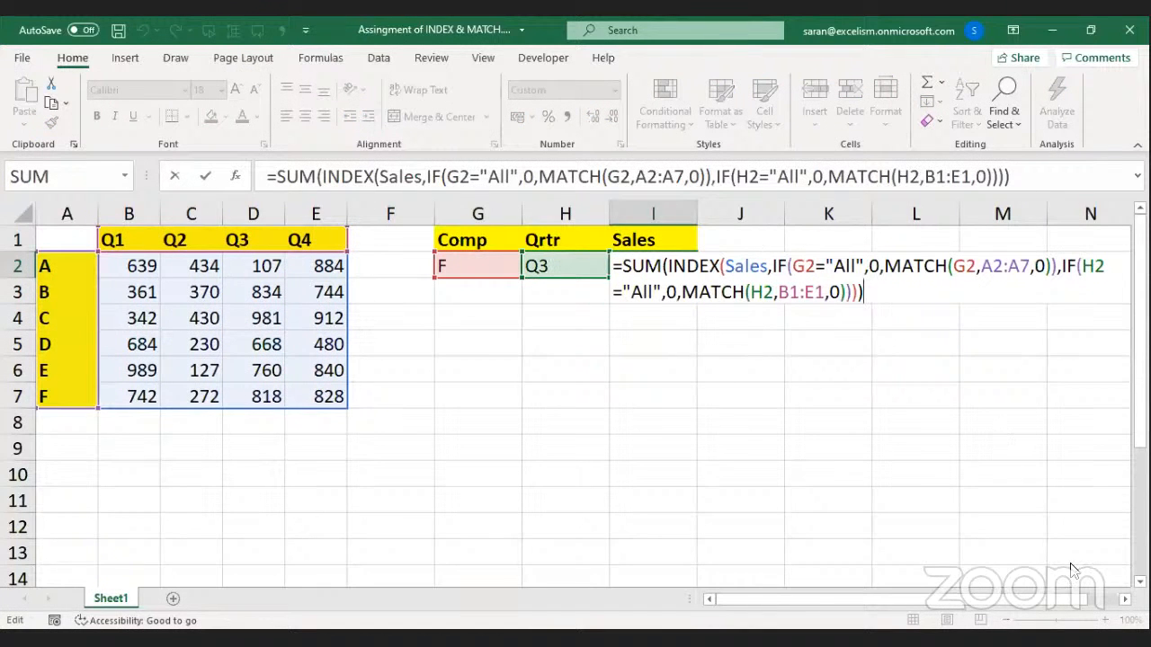
Break SUM, INDEX's Sales argument and the first IF onto separate indented lines.
key(Escape)
click(1124, 599)
click(1124, 599)
click(1124, 598)
click(1124, 599)
click(1124, 599)
click(1124, 599)
click(1125, 599)
key(alt+Tab)
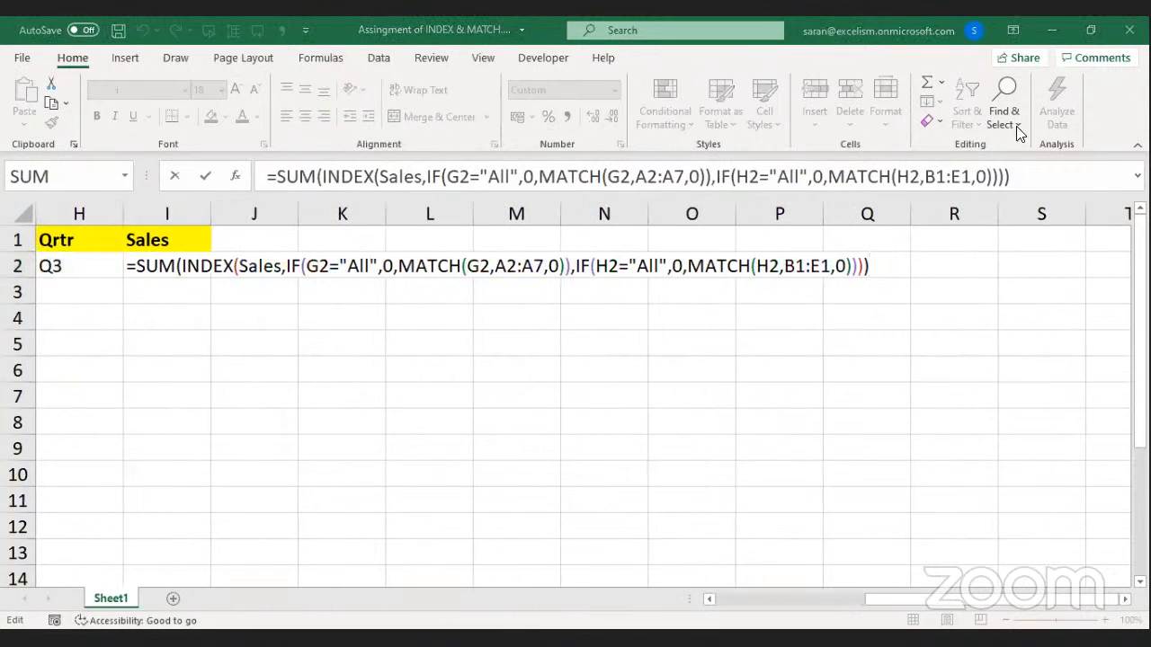
click(427, 266)
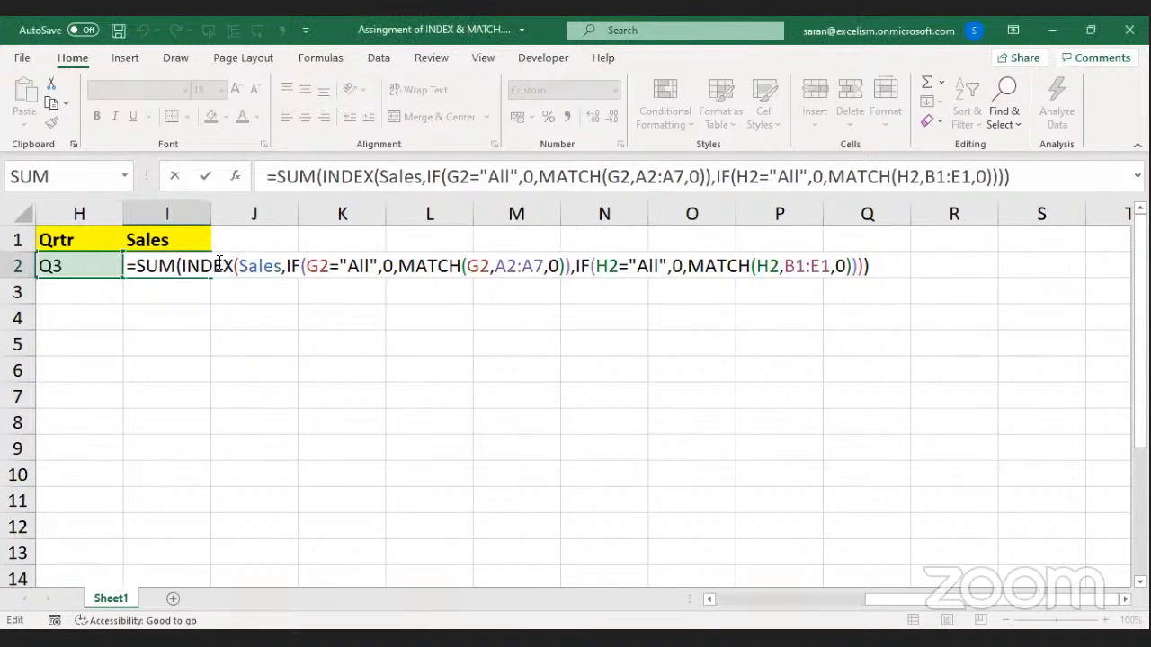
click(178, 263)
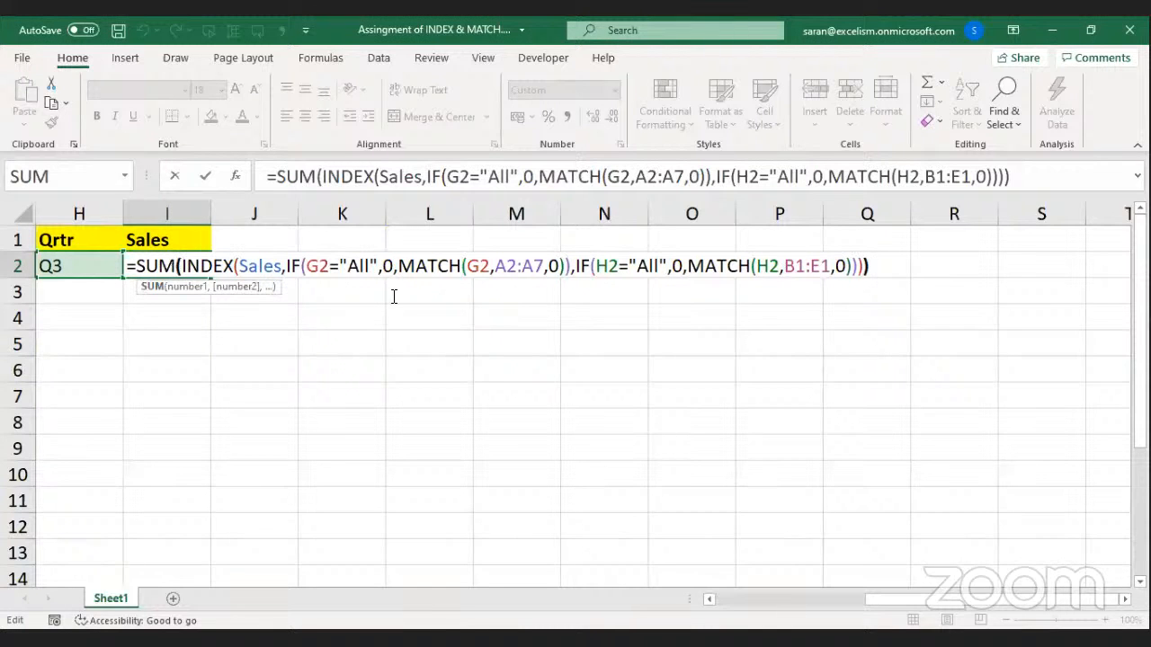
key(alt+Return)
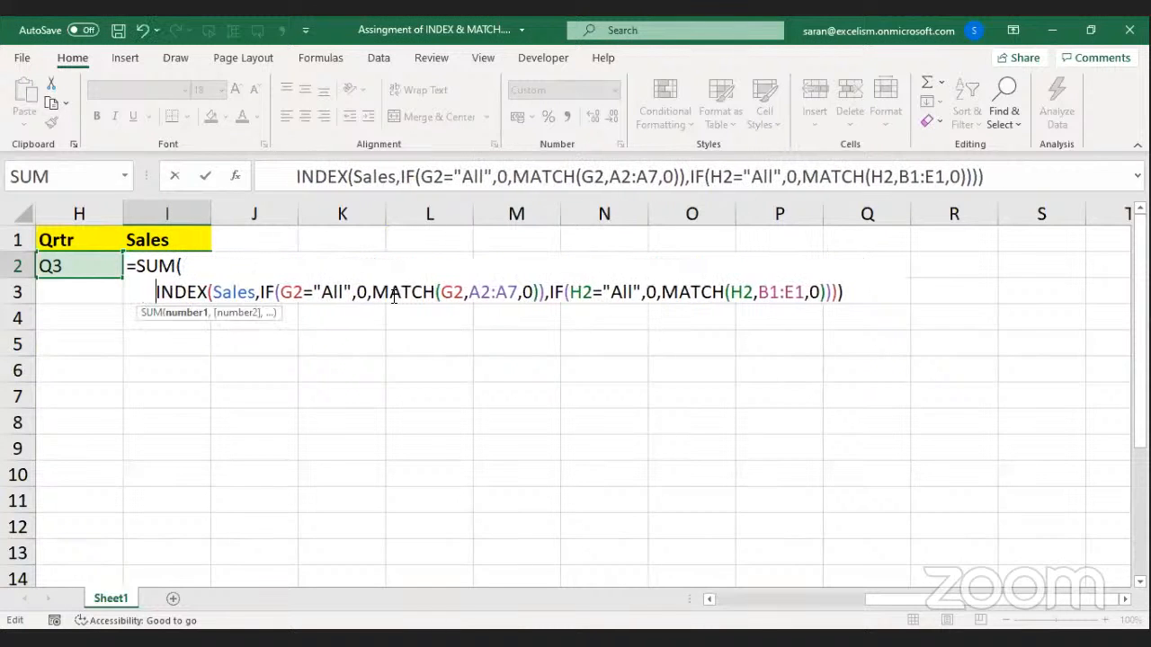
key(Right)
key(Right)
key(Right)
key(Right)
key(Right)
key(Right)
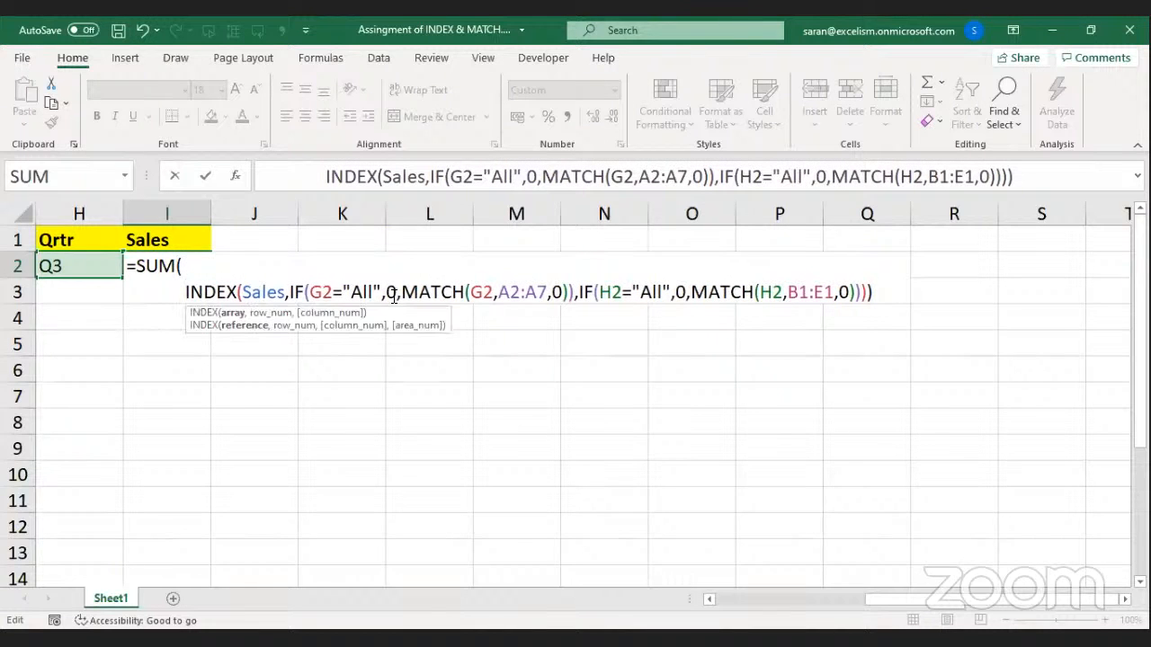
key(alt+Return)
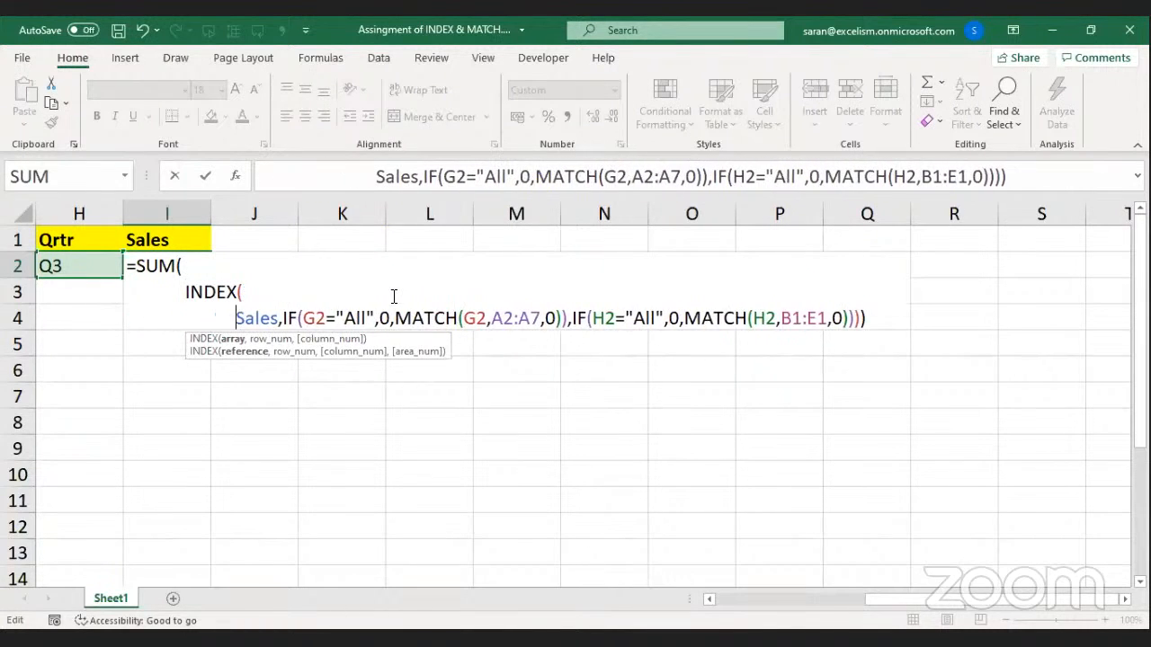
key(Right)
key(alt+Return)
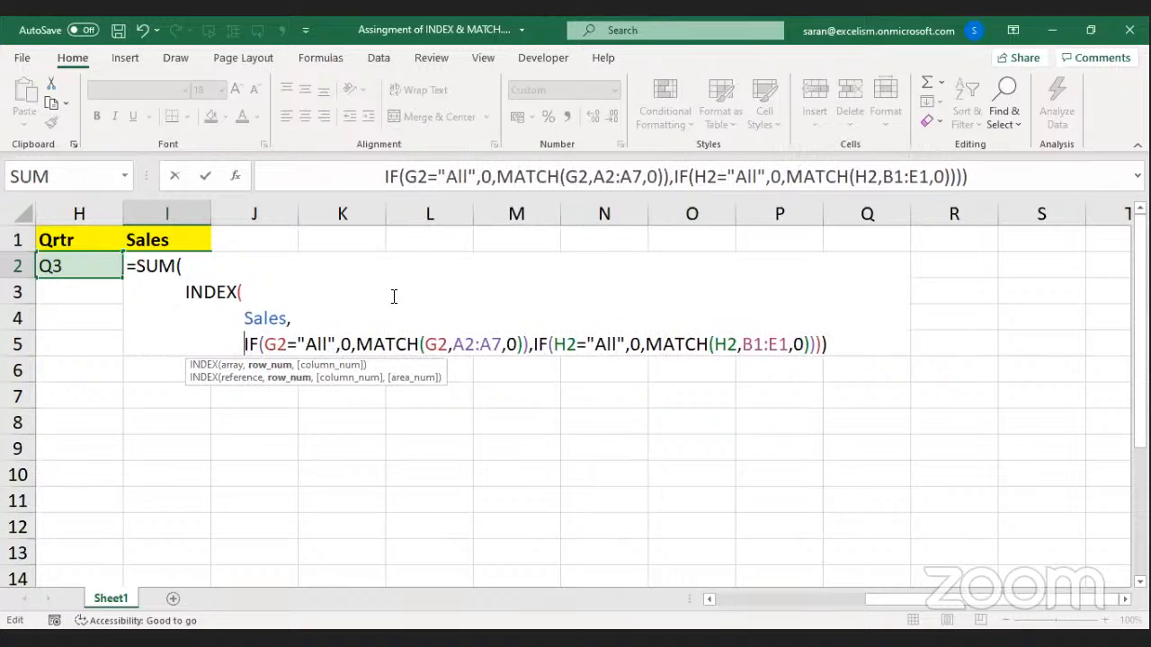
Put the first IF's G2="All" test, 0 and MATCH(G2,A2:A7,0) on their own lines.
key(Right)
key(Right)
key(Right)
key(alt+Return)
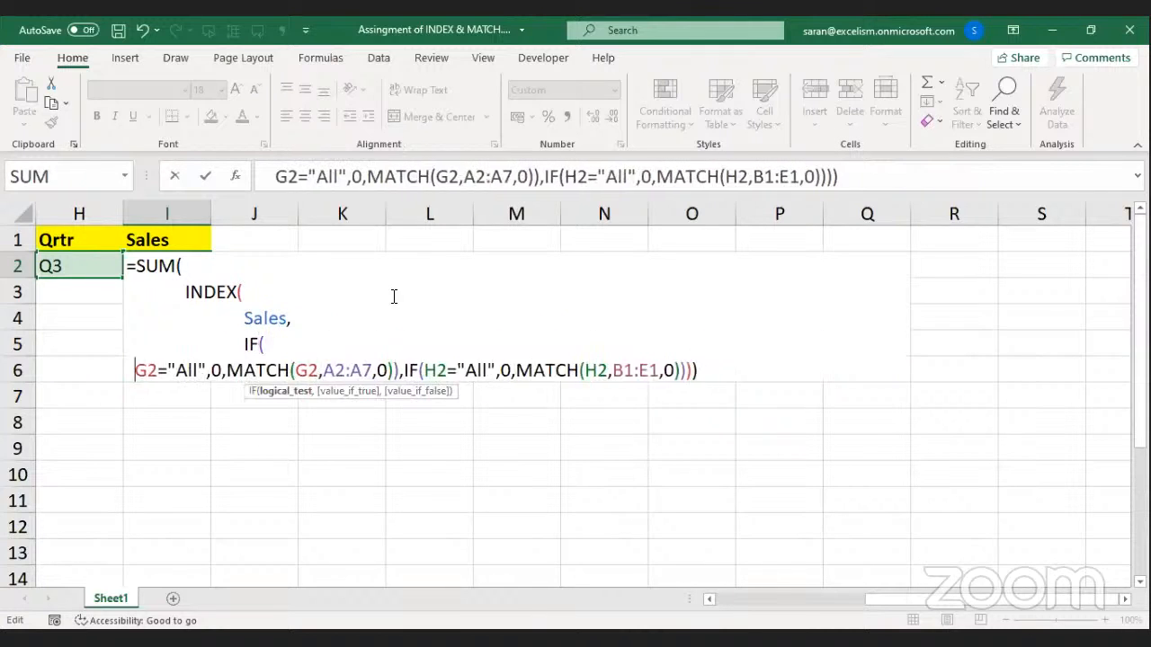
key(Right)
key(Right)
key(Right)
key(Right)
key(Right)
key(Right)
key(Right)
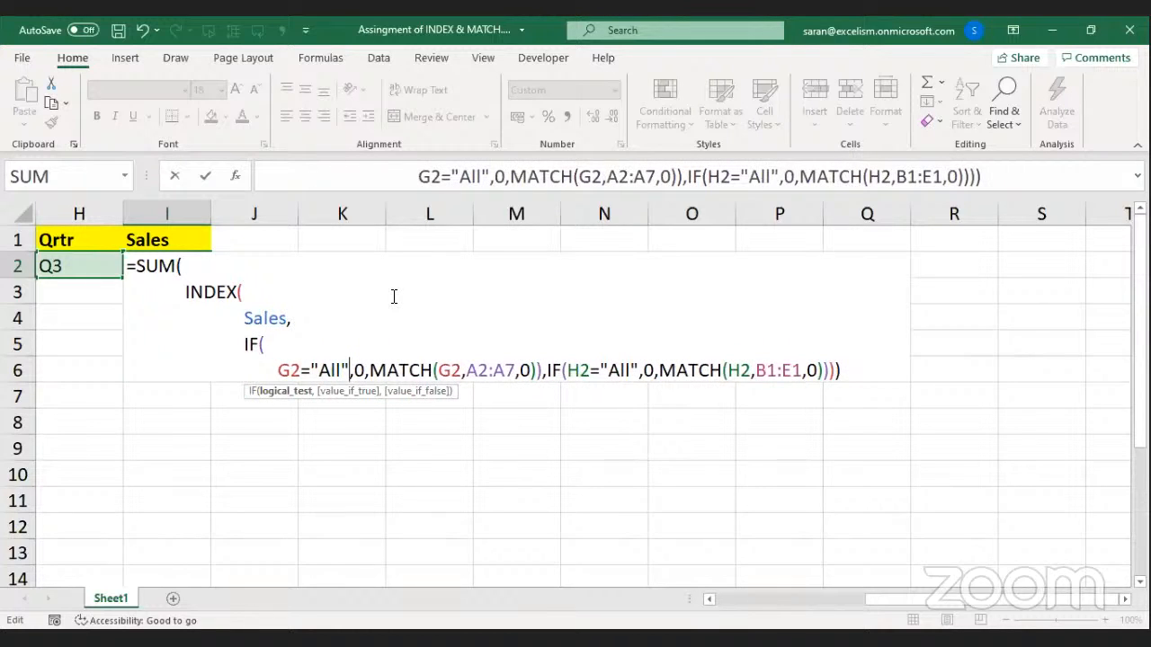
key(Right)
key(alt+Return)
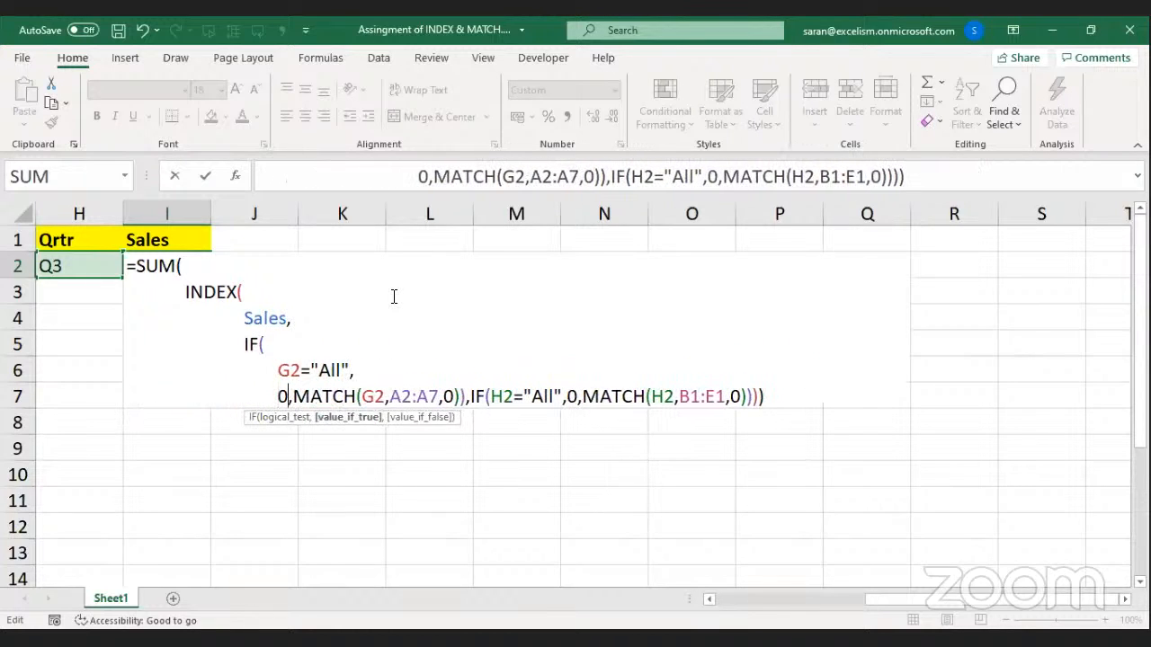
key(Right)
key(alt+Return)
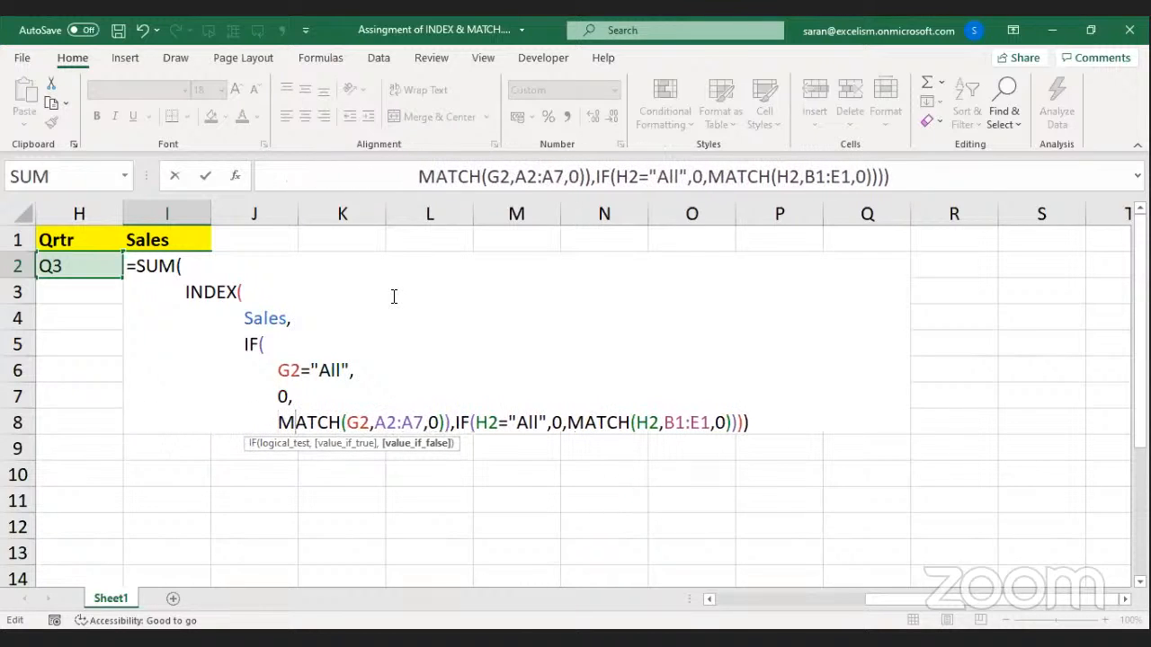
key(Right)
key(Right)
key(Right)
key(Right)
key(Right)
key(Right)
key(Right)
key(Right)
key(Right)
key(Right)
key(Right)
key(Right)
key(Right)
key(alt+Return)
key(Right)
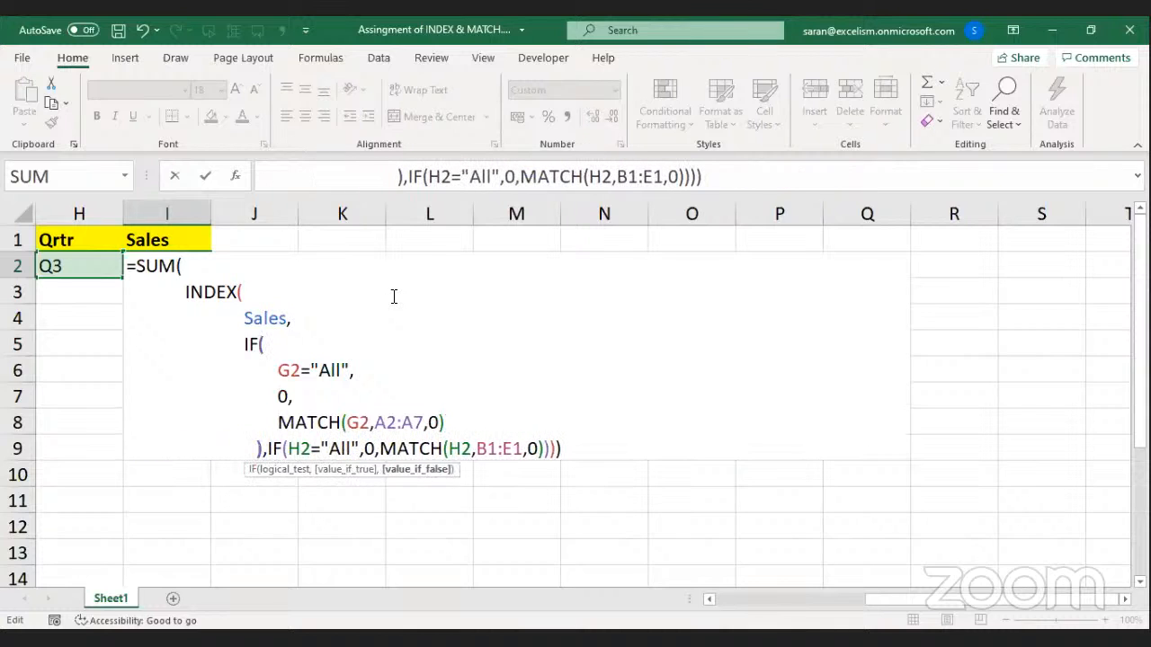
key(Right)
key(alt+Return)
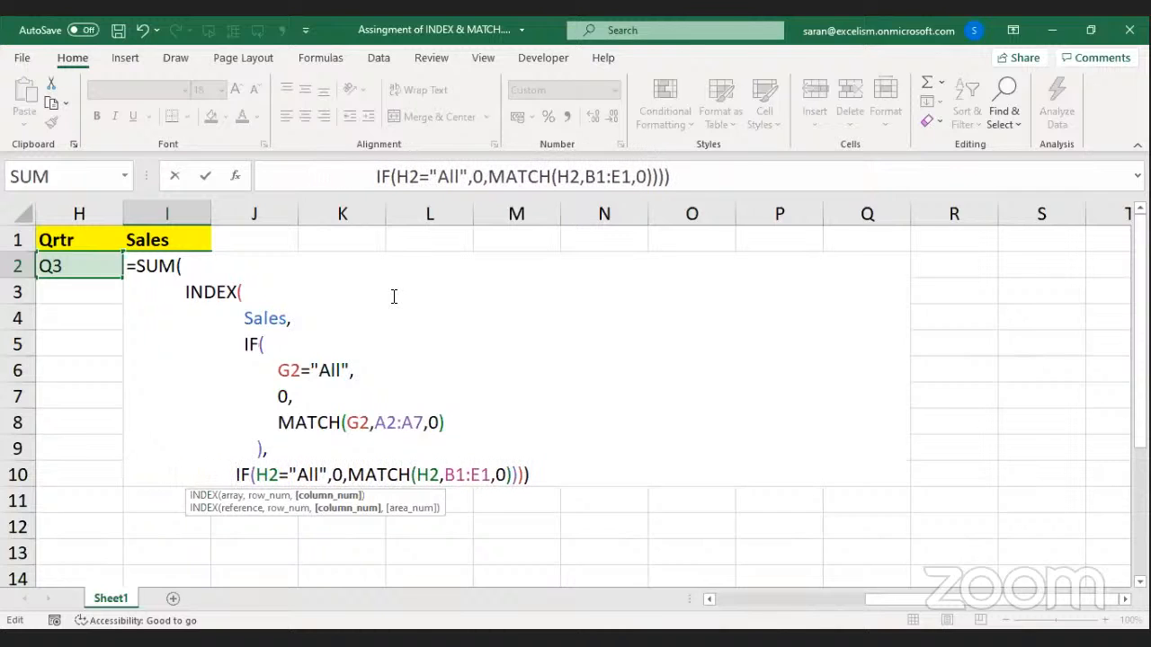
key(Up)
key(BackSpace)
key(BackSpace)
key(BackSpace)
key(BackSpace)
key(BackSpace)
key(BackSpace)
key(BackSpace)
key(BackSpace)
key(BackSpace)
key(BackSpace)
key(BackSpace)
key(BackSpace)
key(BackSpace)
key(BackSpace)
key(BackSpace)
key(BackSpace)
key(BackSpace)
key(BackSpace)
key(BackSpace)
key(BackSpace)
key(BackSpace)
key(BackSpace)
key(BackSpace)
key(BackSpace)
key(BackSpace)
key(BackSpace)
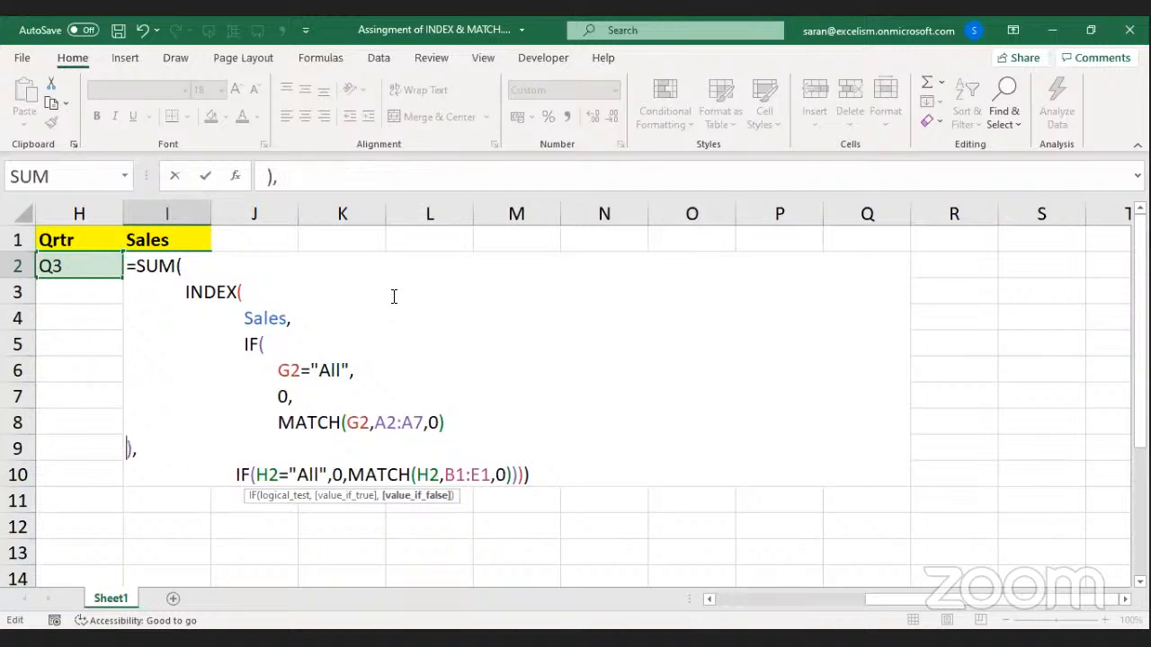
key(BackSpace)
Split the second IF's H2="All" test, 0 and MATCH(H2,B1:E1,0) and closing brackets onto lines, then commit.
key(Down)
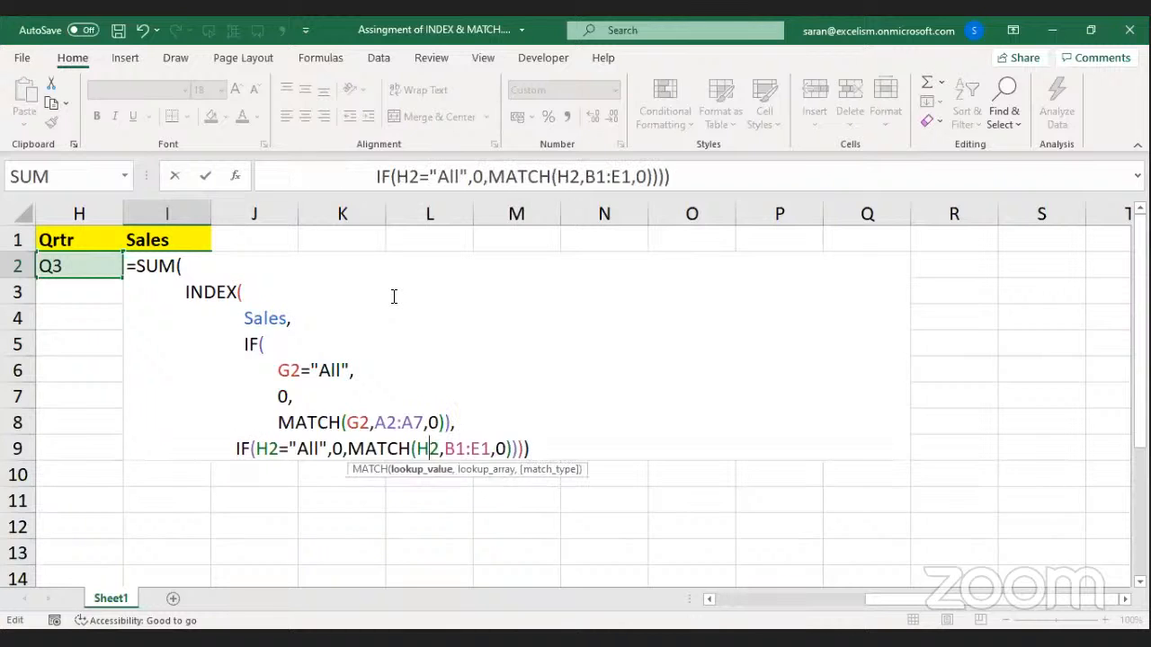
key(Home)
key(Right)
key(Right)
key(Right)
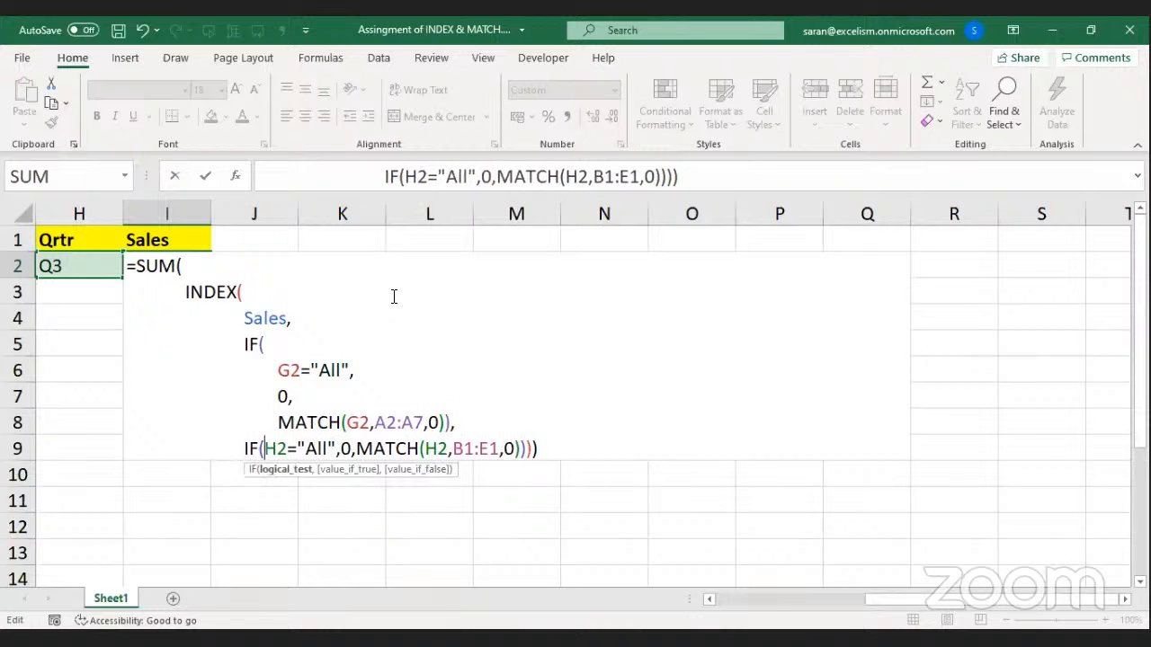
key(alt+Return)
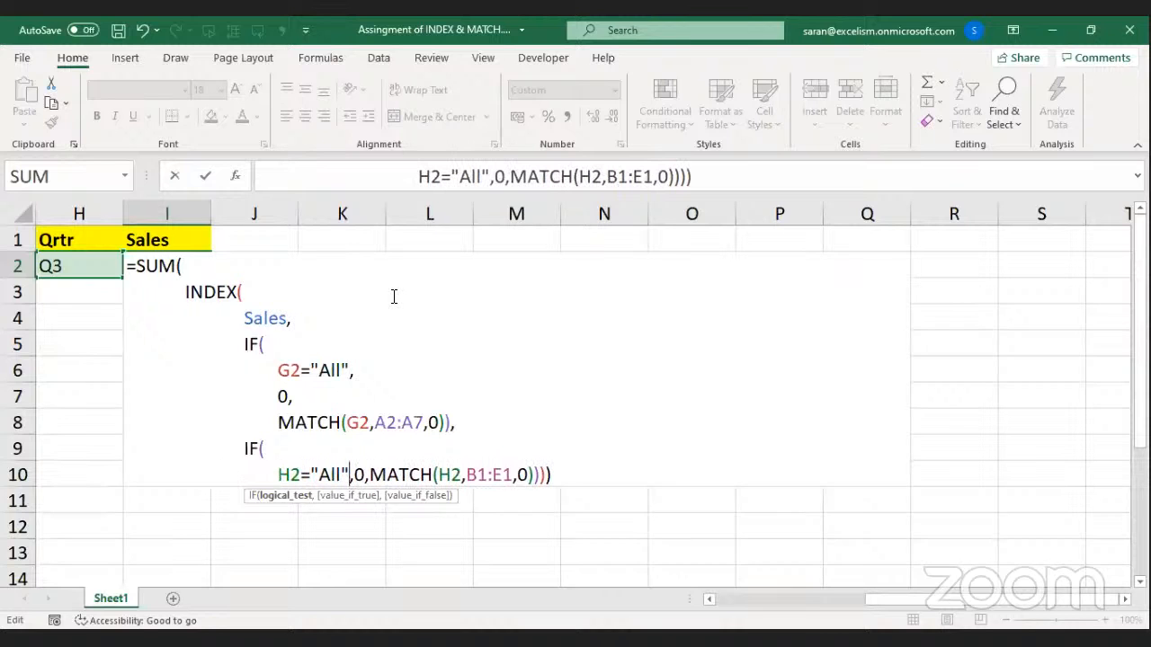
key(Right)
key(alt+Return)
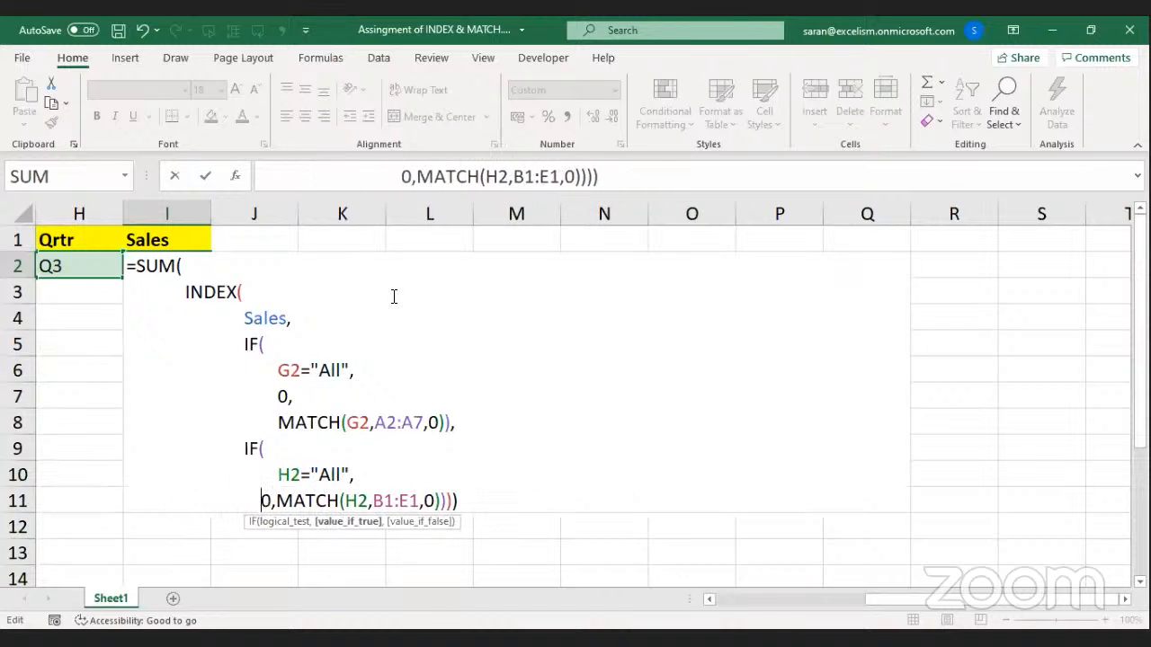
key(Right)
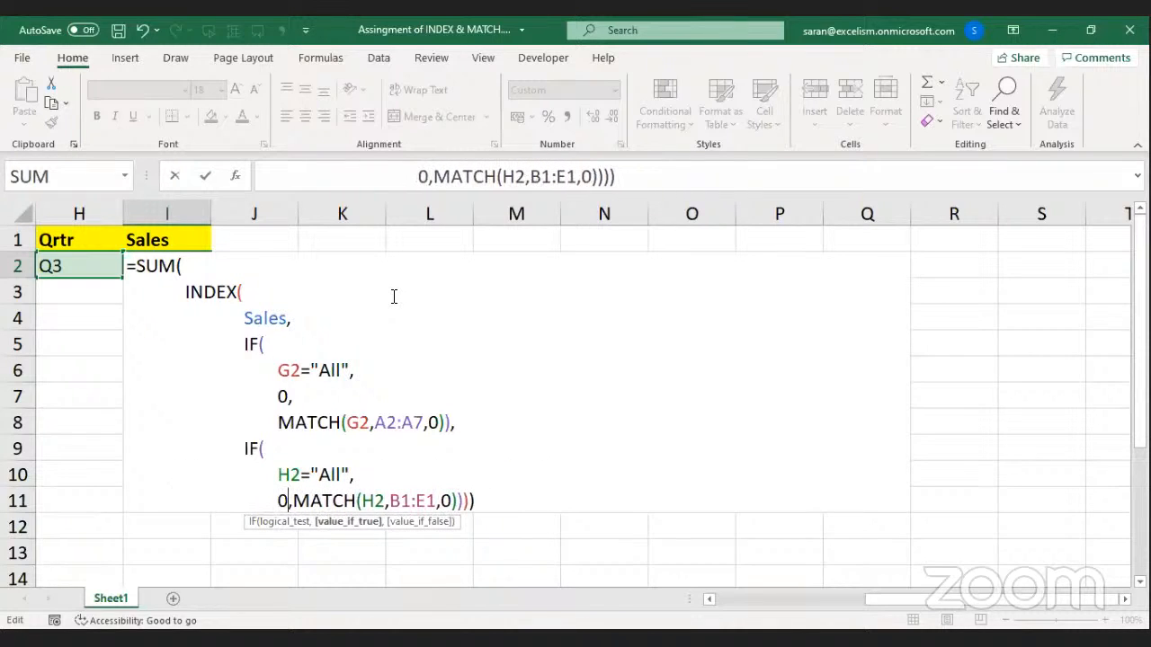
key(Right)
key(alt+Return)
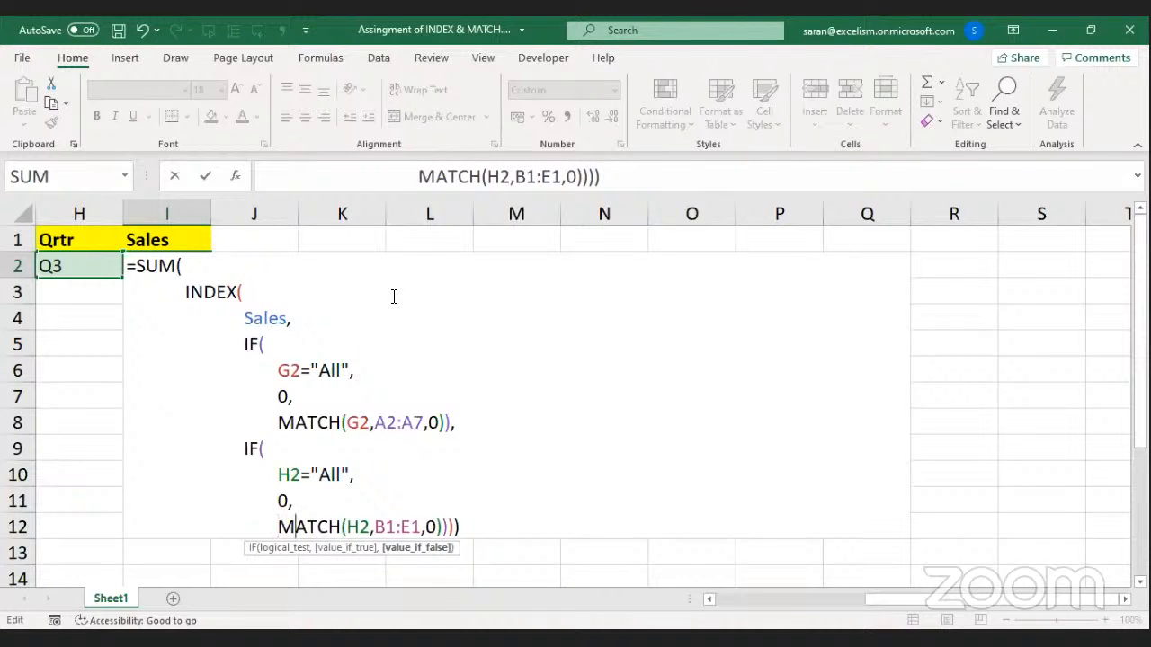
key(Right)
key(Right)
key(Right)
key(Right)
key(Right)
key(Right)
key(Right)
key(Right)
key(Right)
key(Right)
key(Right)
key(Right)
key(Right)
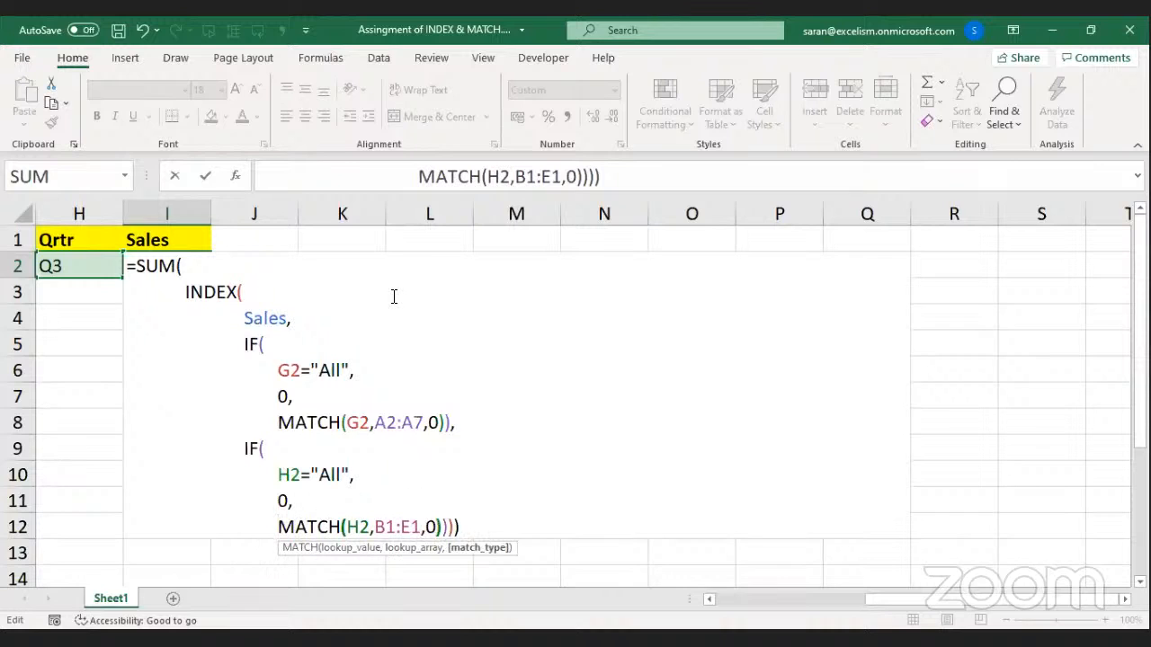
key(alt+Return)
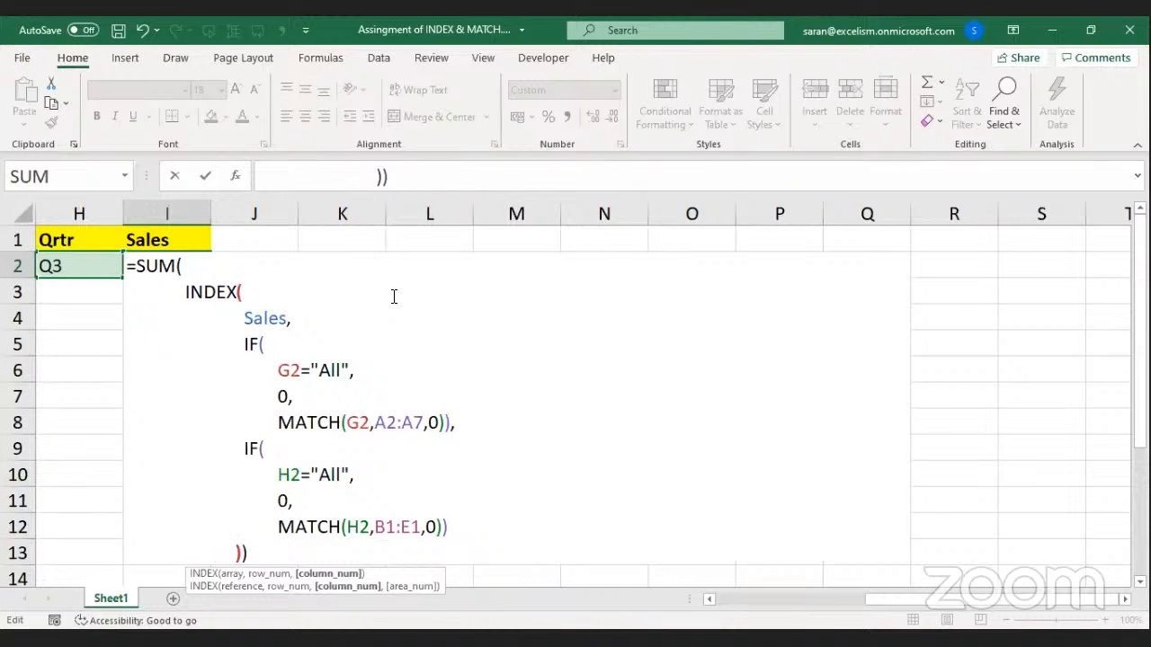
key(Right)
key(alt+Return)
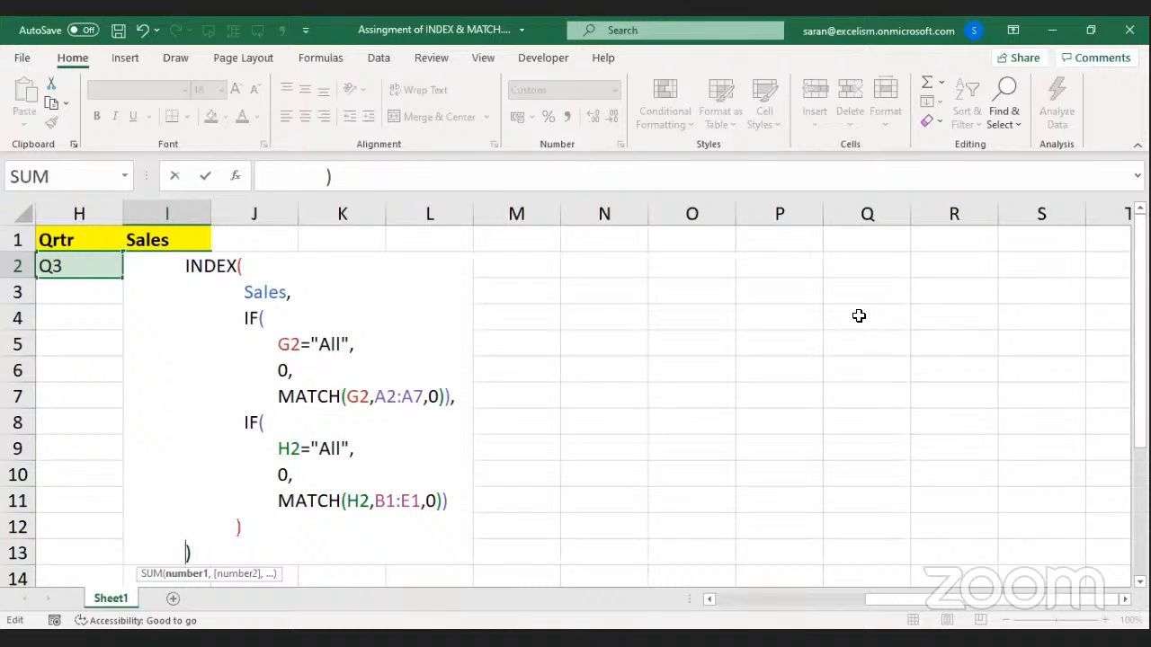
key(Return)
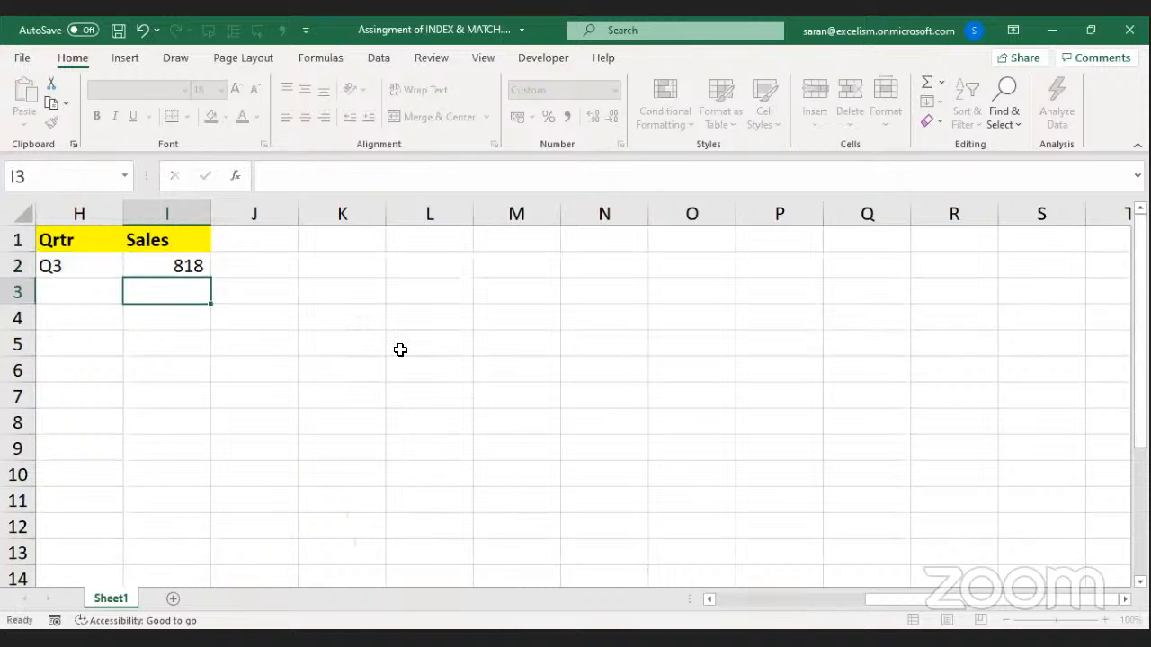
Decrease I2's font size and reopen its formula to display the full indented layout.
key(Up)
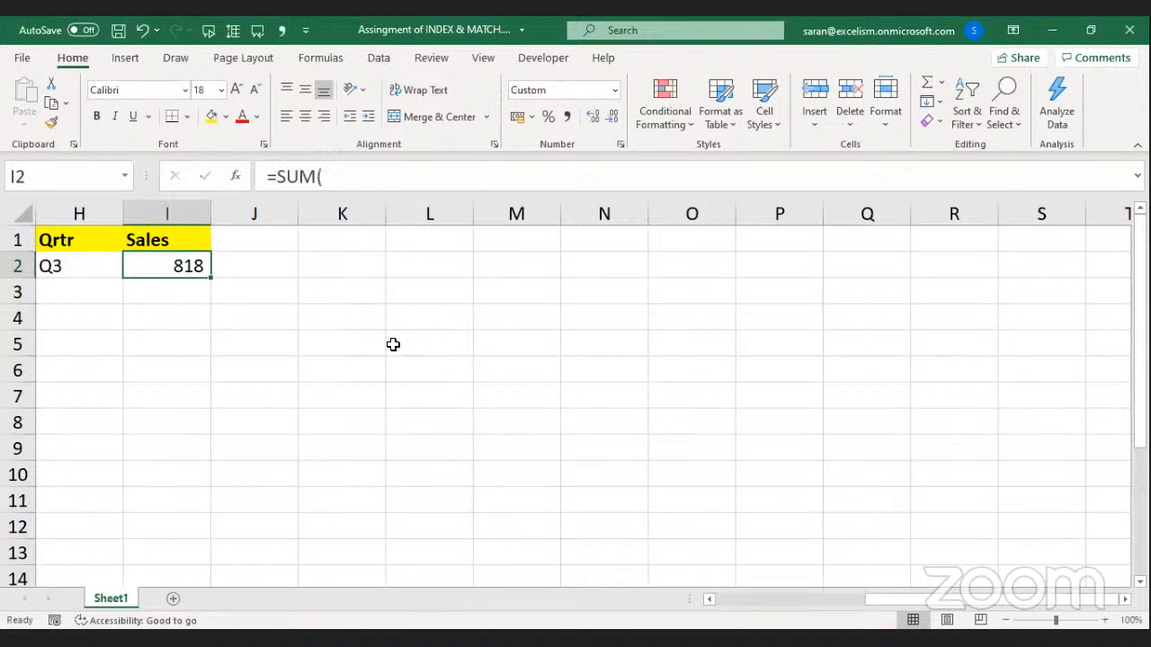
click(256, 89)
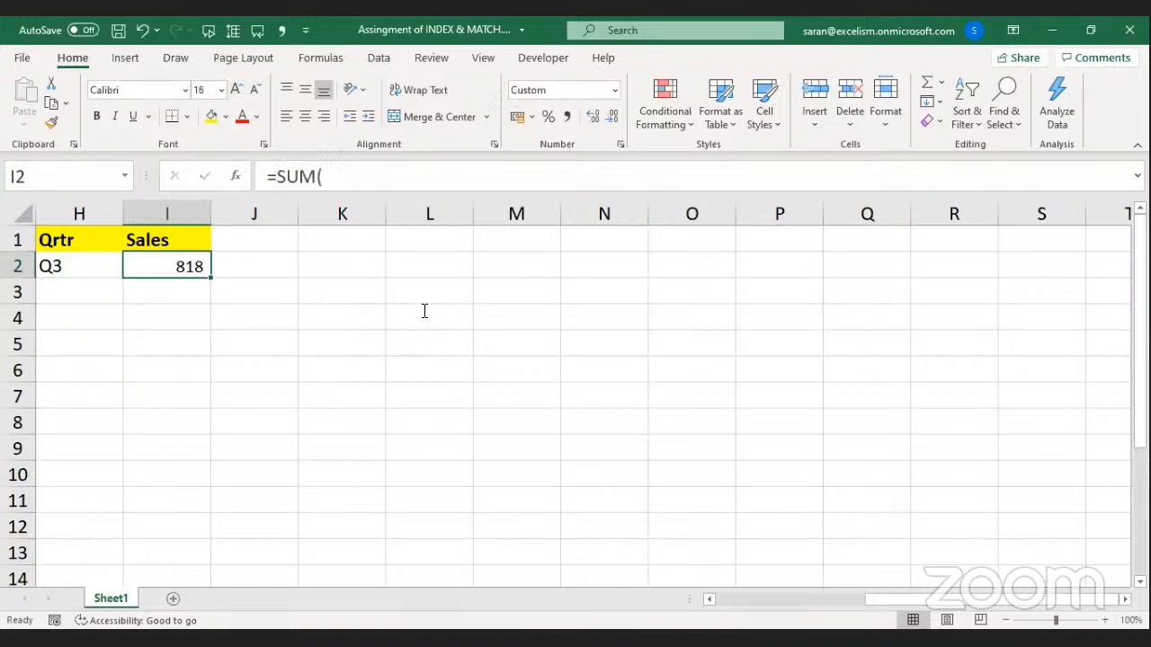
key(F2)
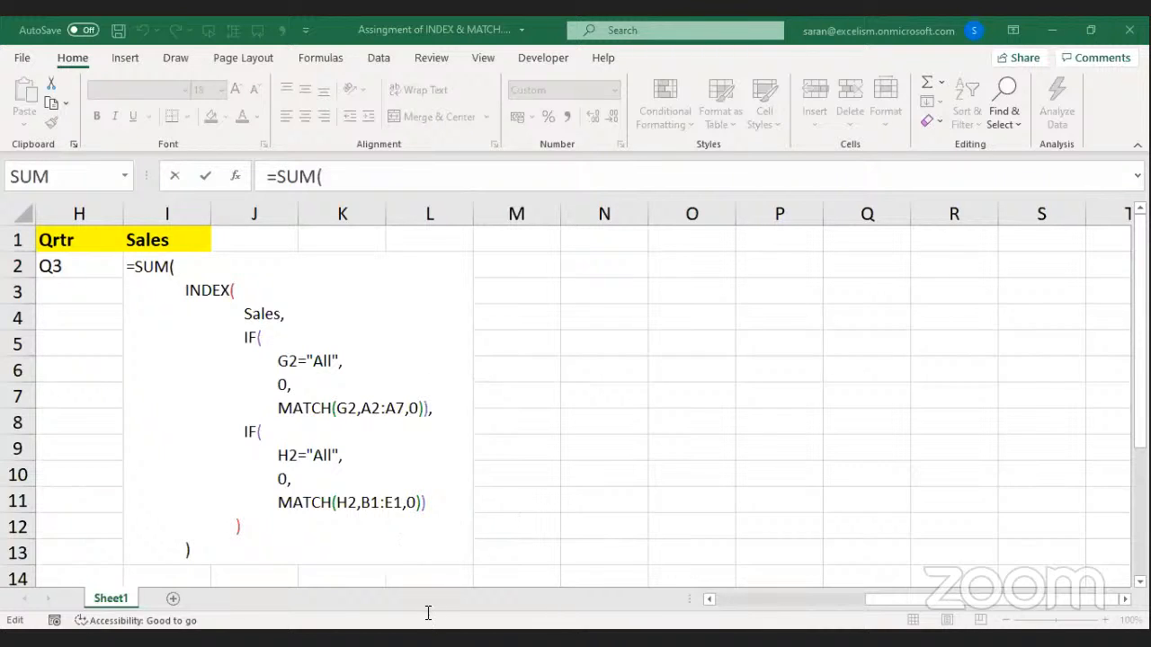
Snip the indented formula from the screen, then commit I2 again showing 818.
click(299, 537)
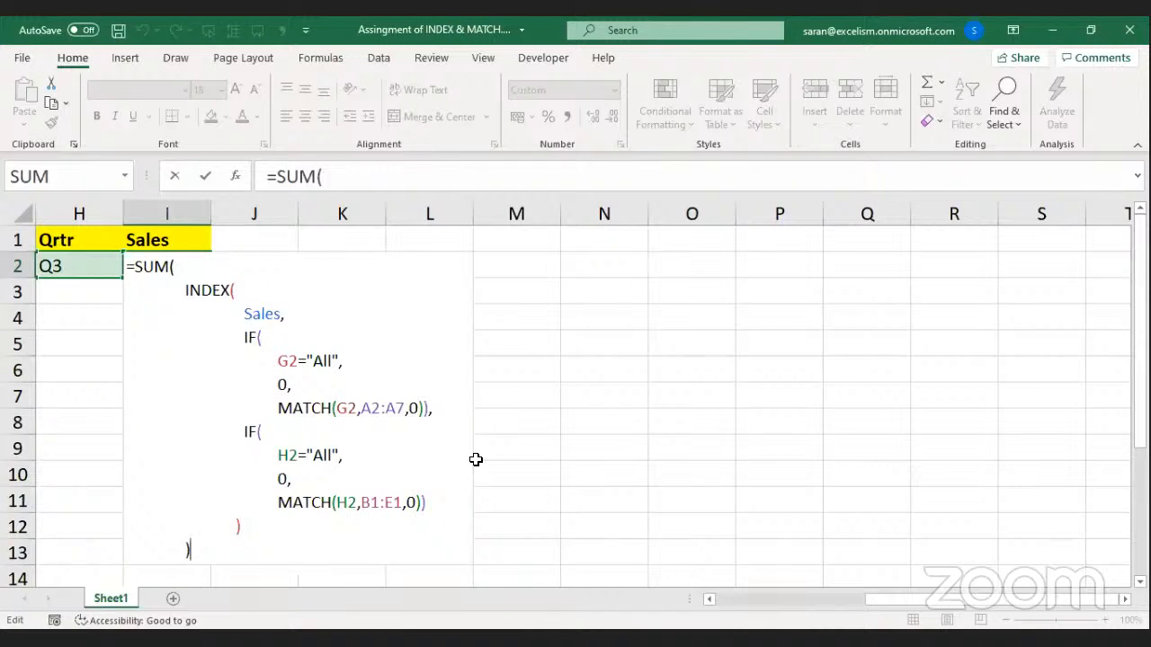
click(199, 636)
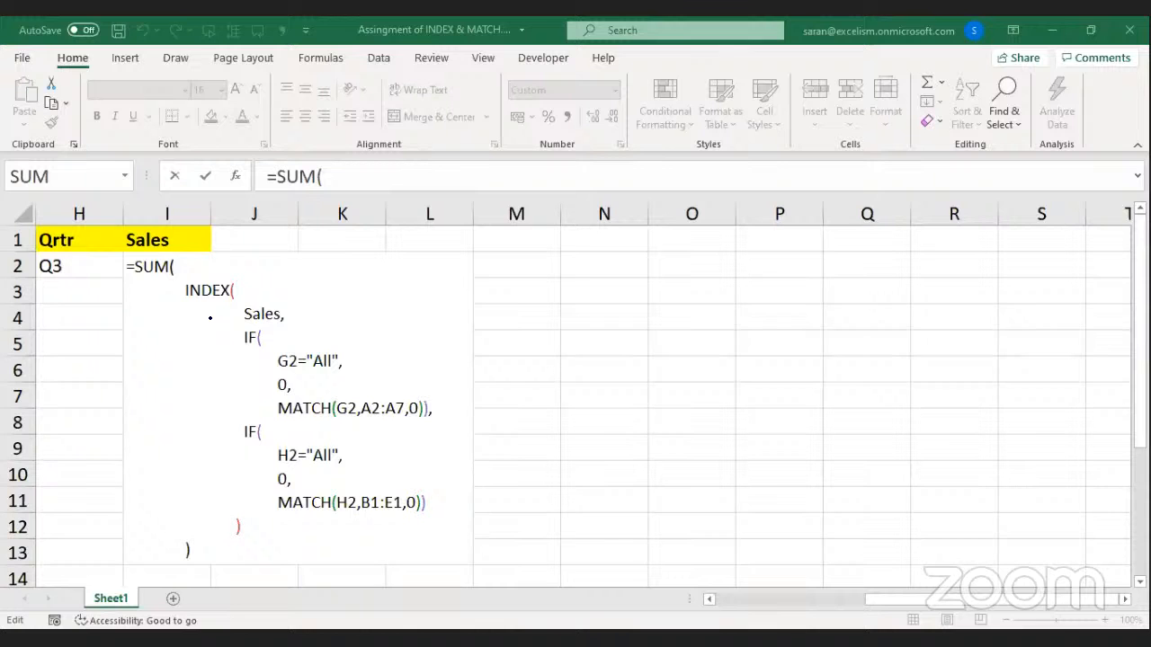
key(ctrl+Return)
key(Down)
key(Down)
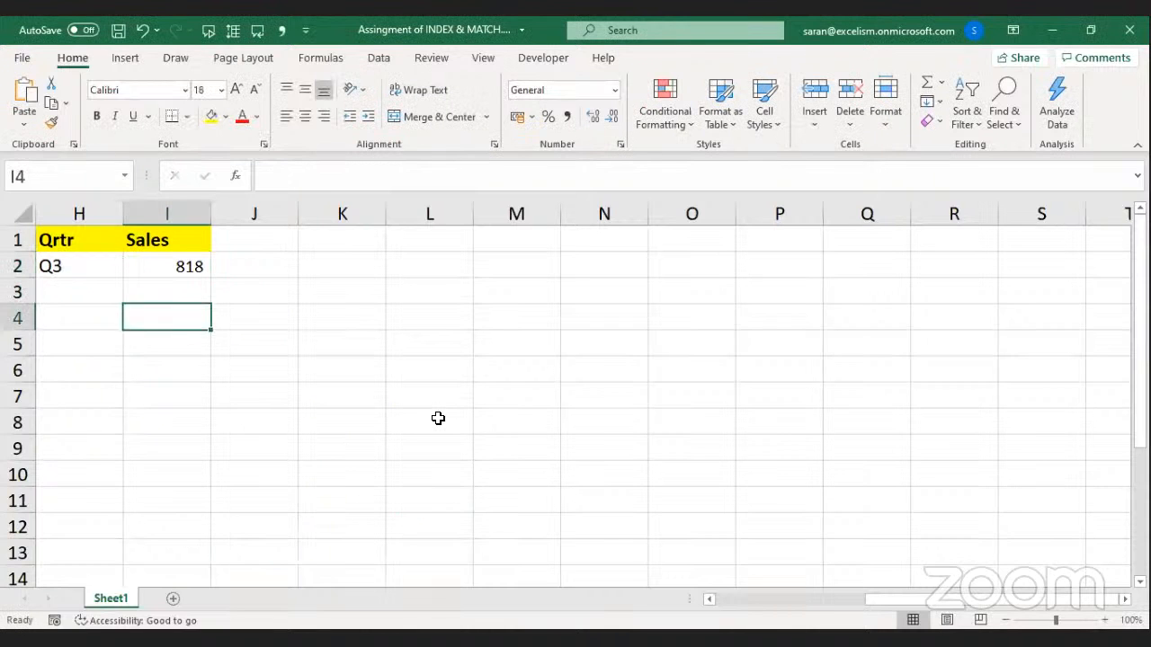
key(Left)
key(Left)
key(Left)
key(Left)
key(Left)
key(Right)
key(Right)
key(Right)
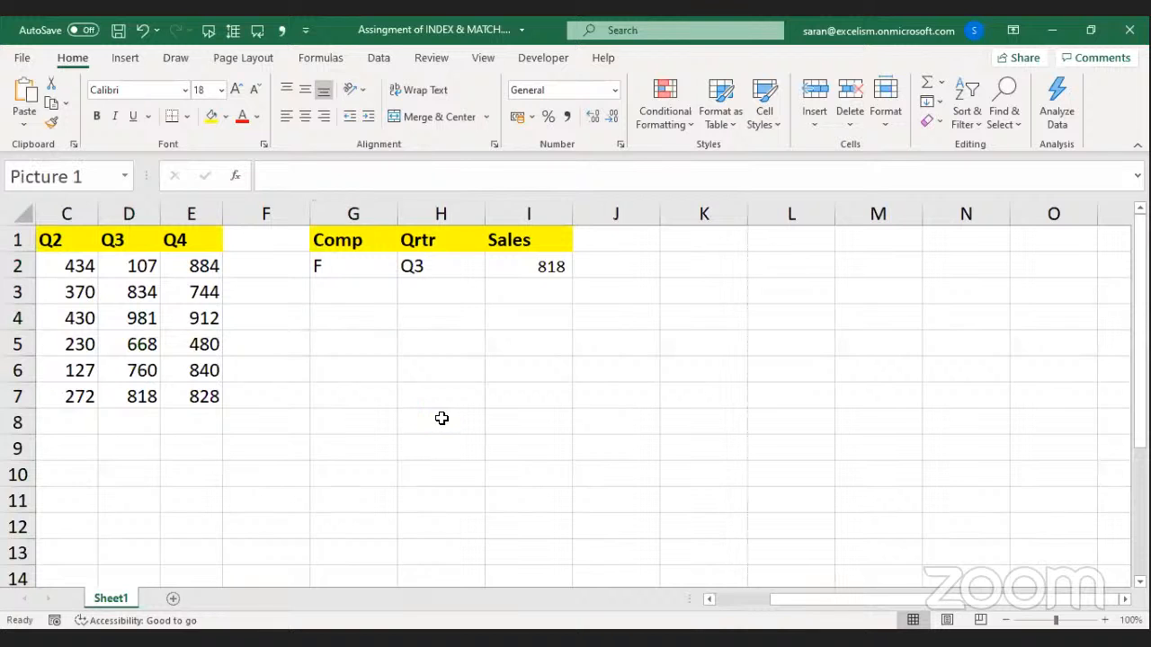
Shrink the formula picture and move it over J1:M11 beside the Sales cell.
drag(620, 303, 585, 358)
drag(477, 430, 786, 327)
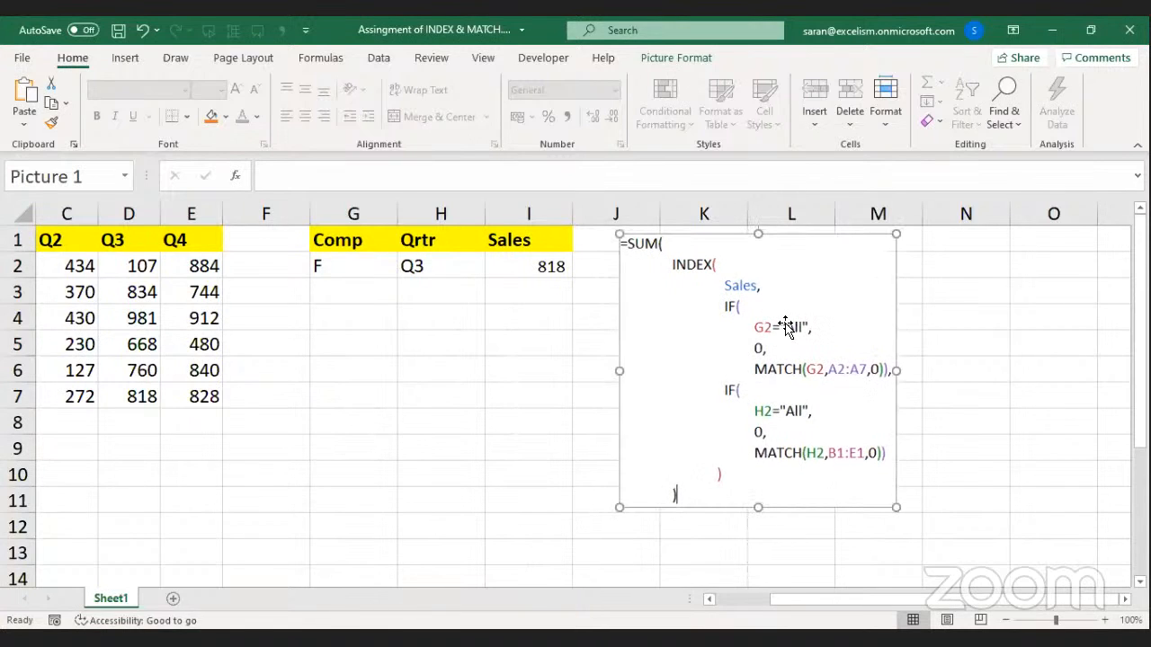
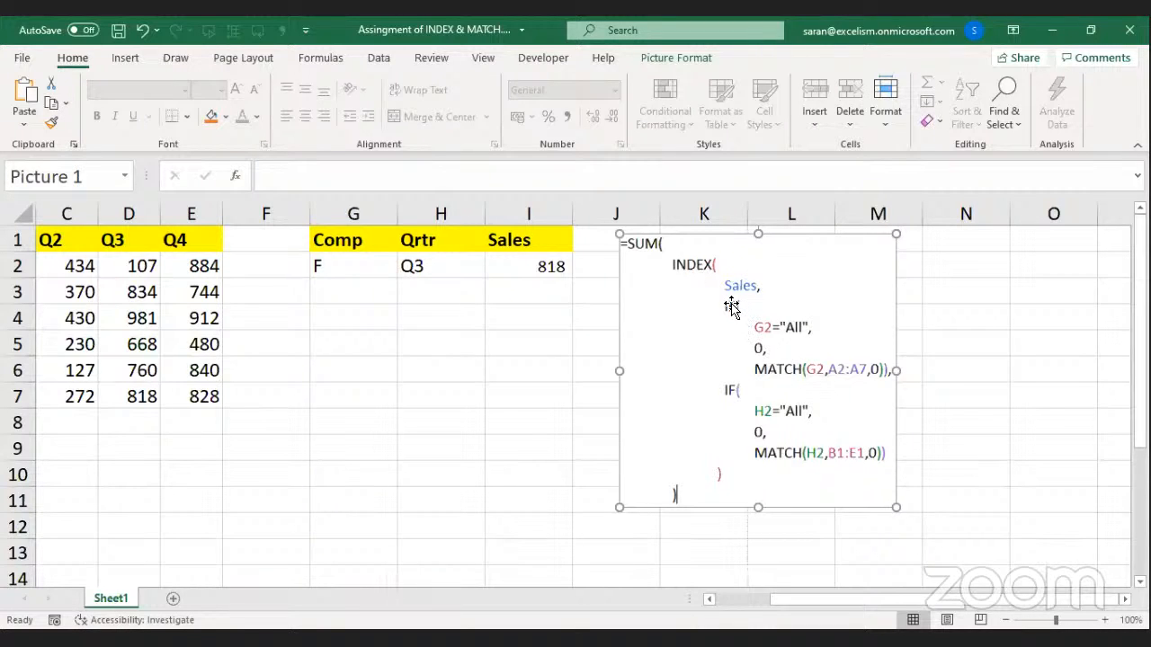
Choose All in both the G2 Comp and H2 Qrtr dropdowns so I2 shows 14,476.
click(358, 270)
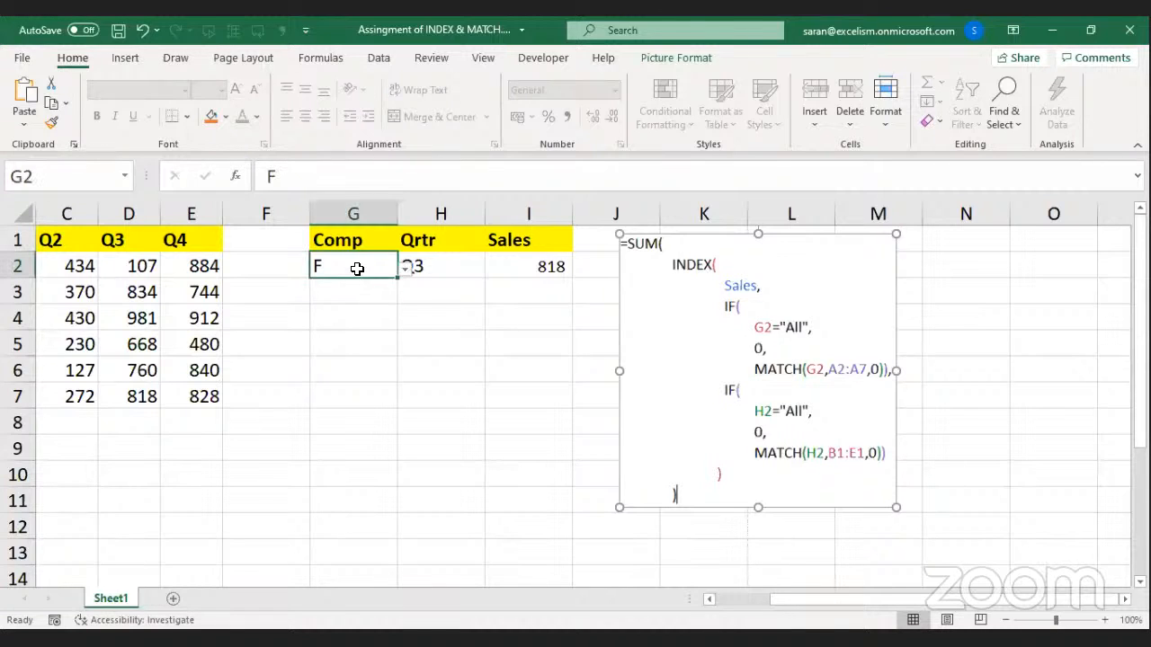
click(406, 271)
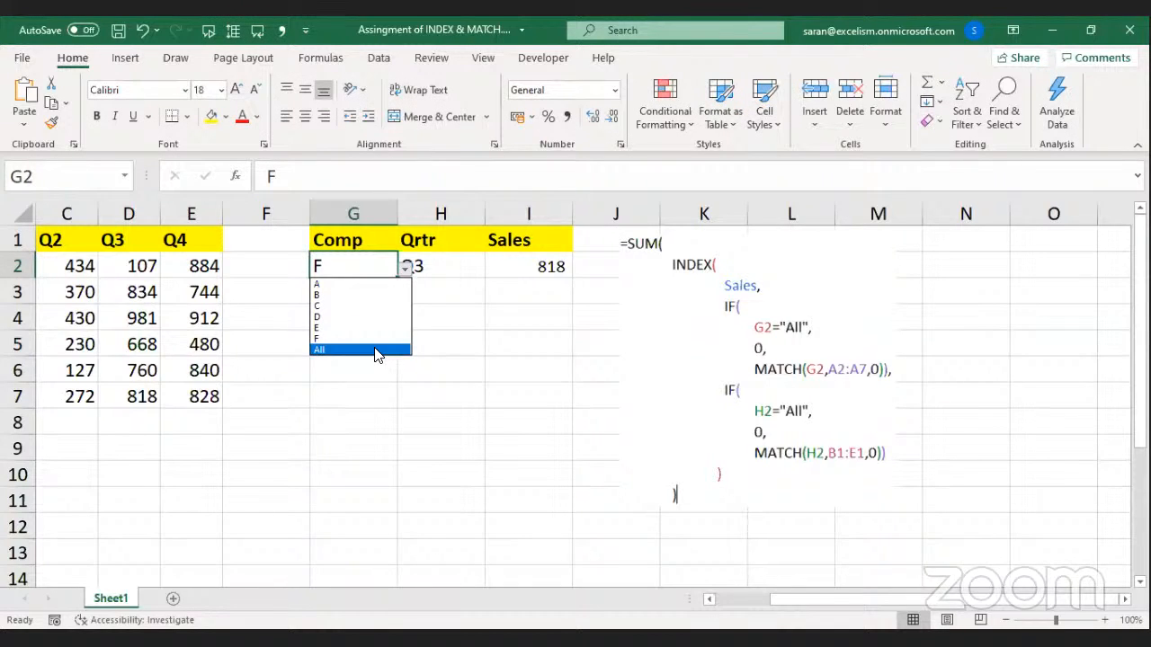
click(378, 352)
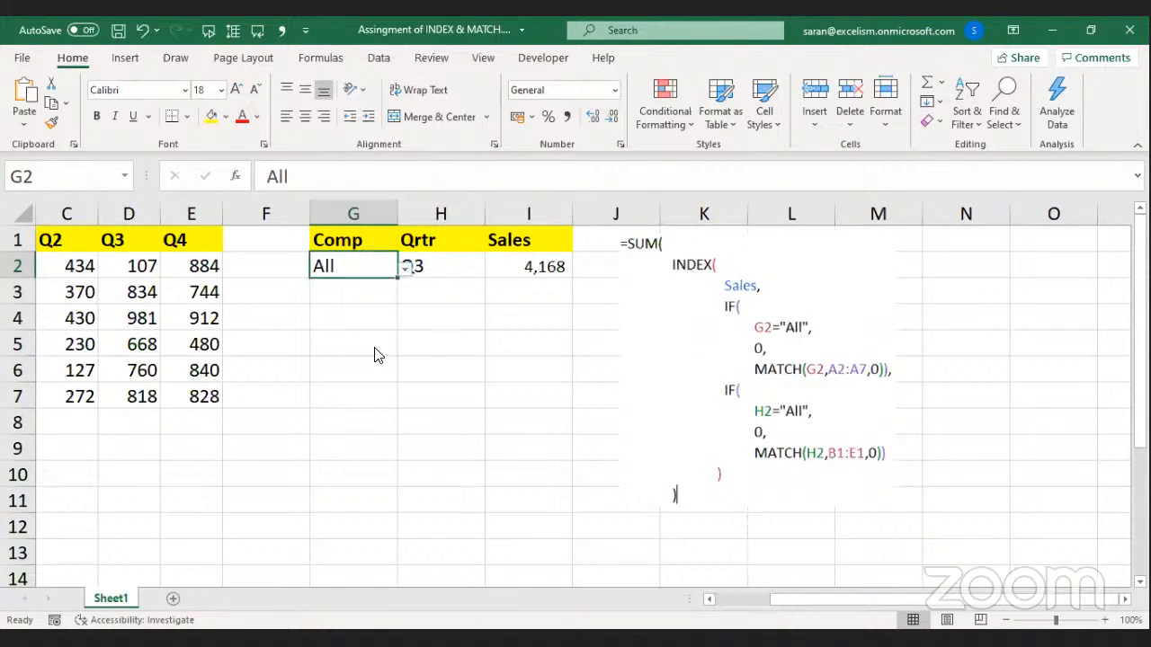
click(450, 262)
click(493, 270)
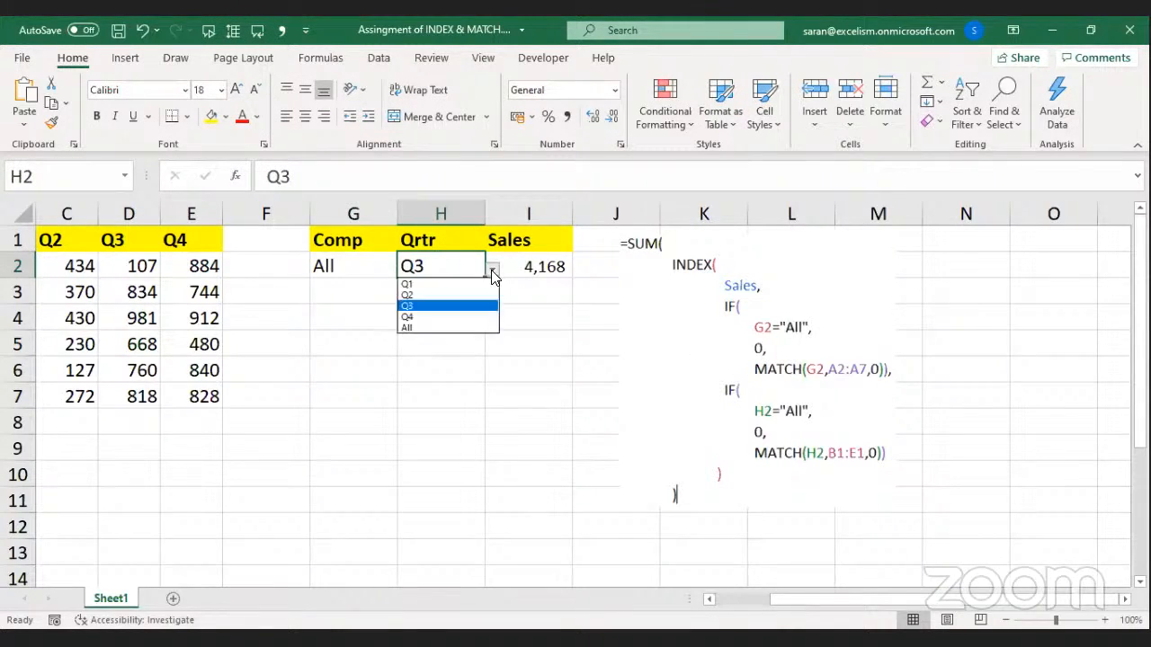
click(476, 329)
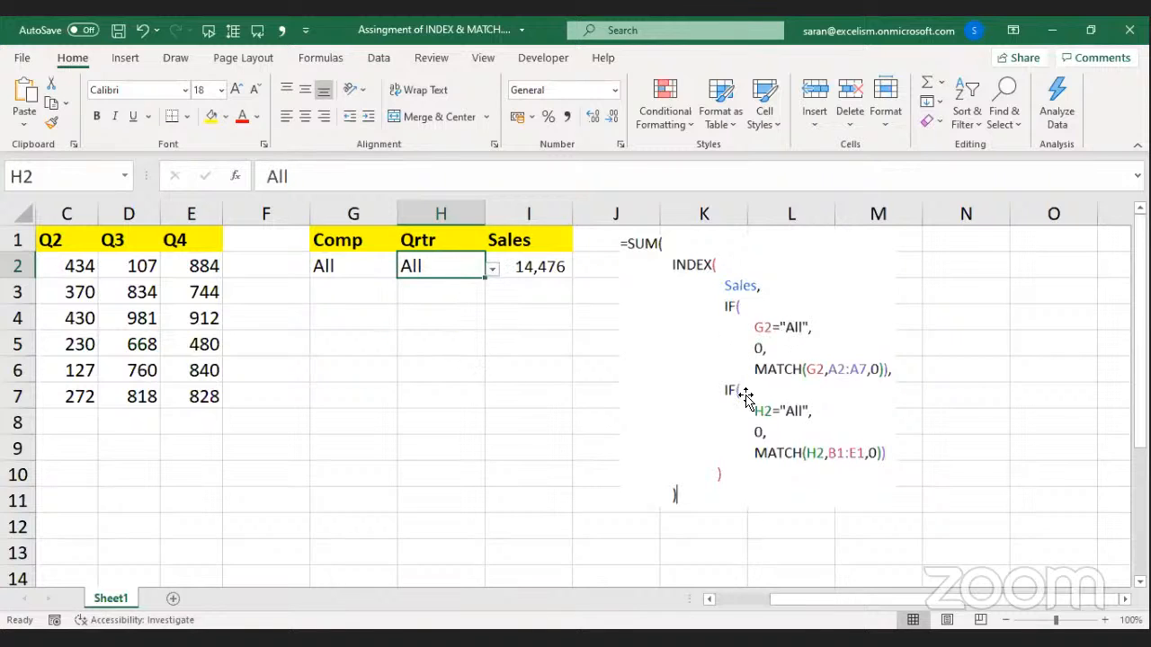
click(521, 324)
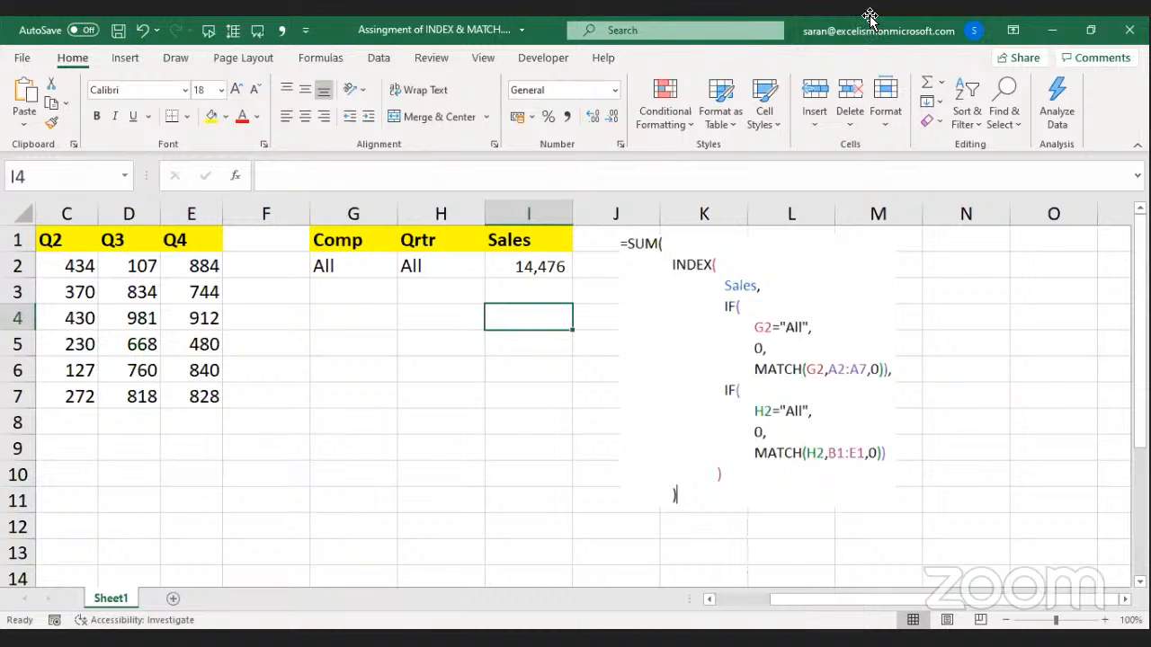
click(797, 253)
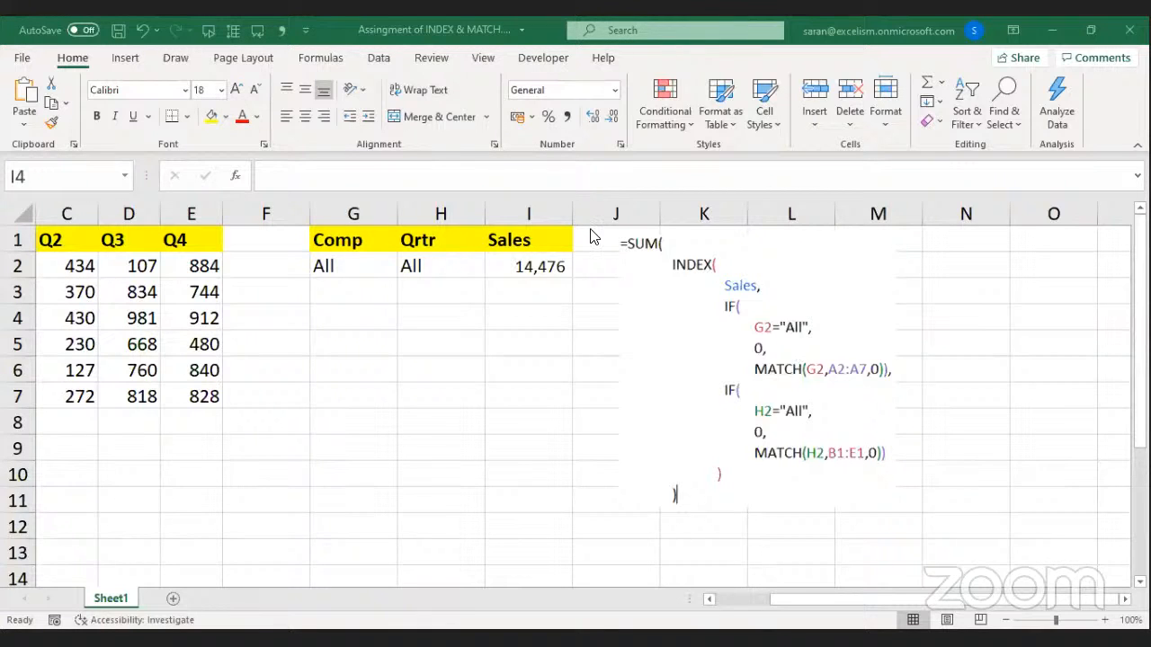
click(416, 342)
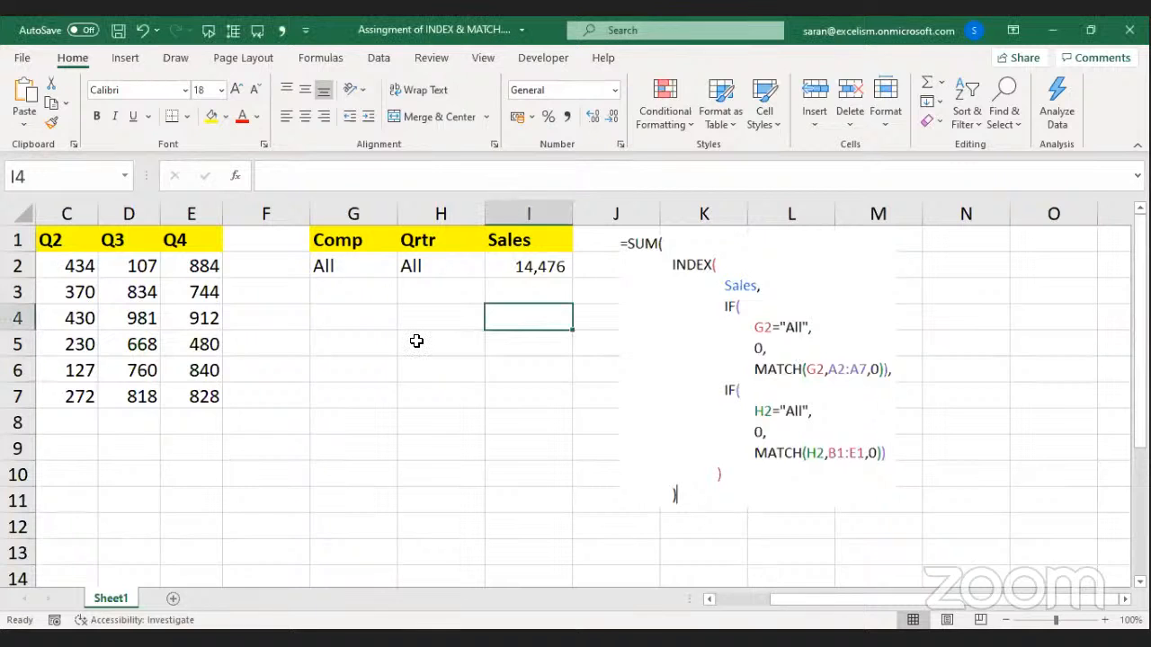
click(267, 335)
key(Left)
key(Left)
key(Left)
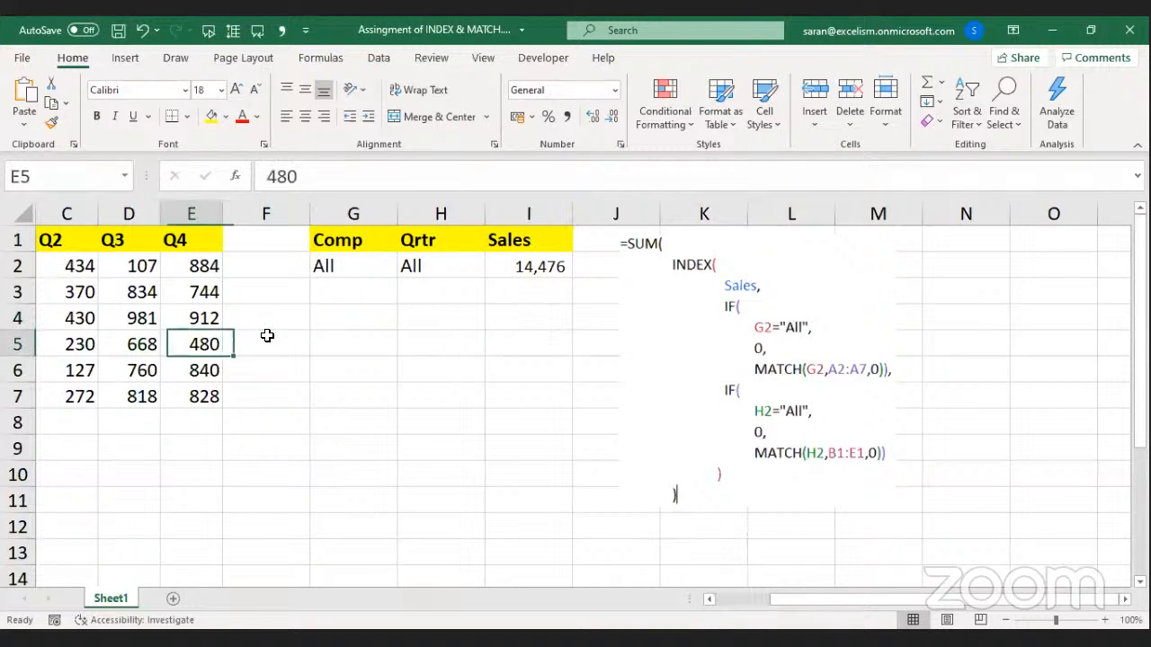
key(Left)
key(Left)
key(Right)
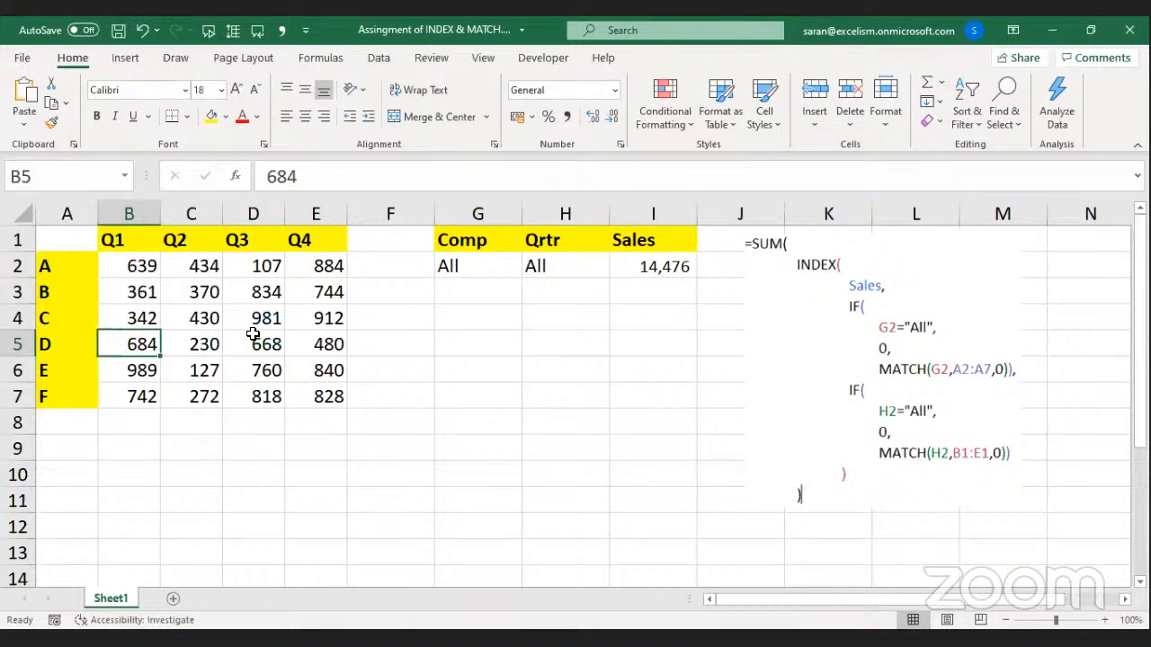
click(670, 266)
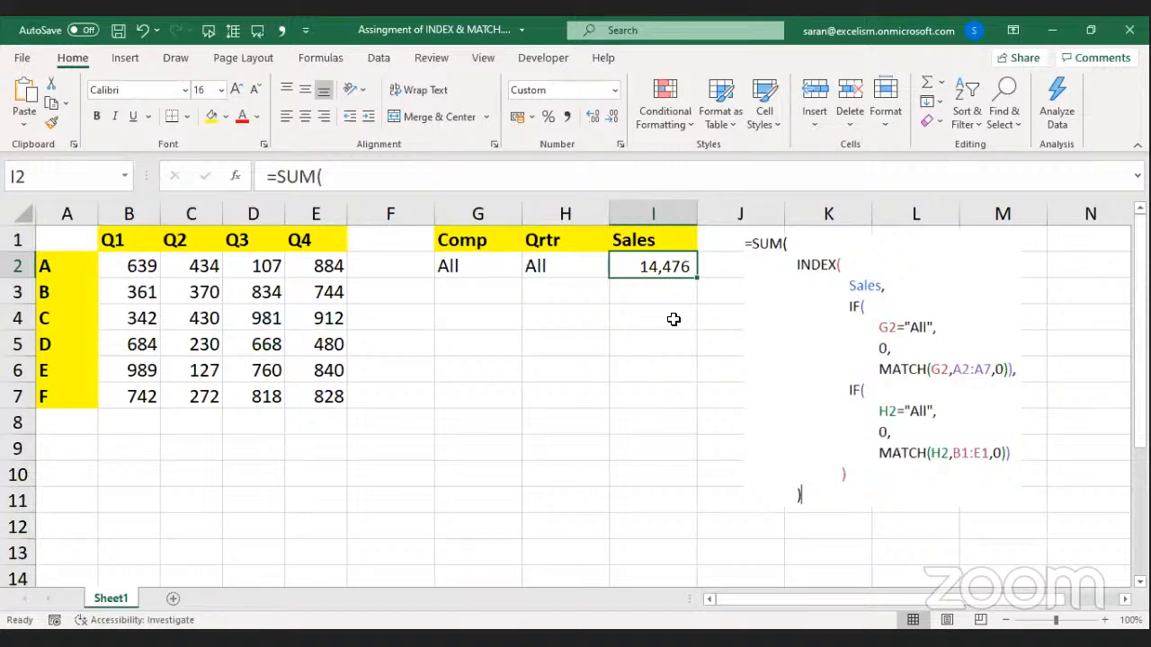
click(412, 211)
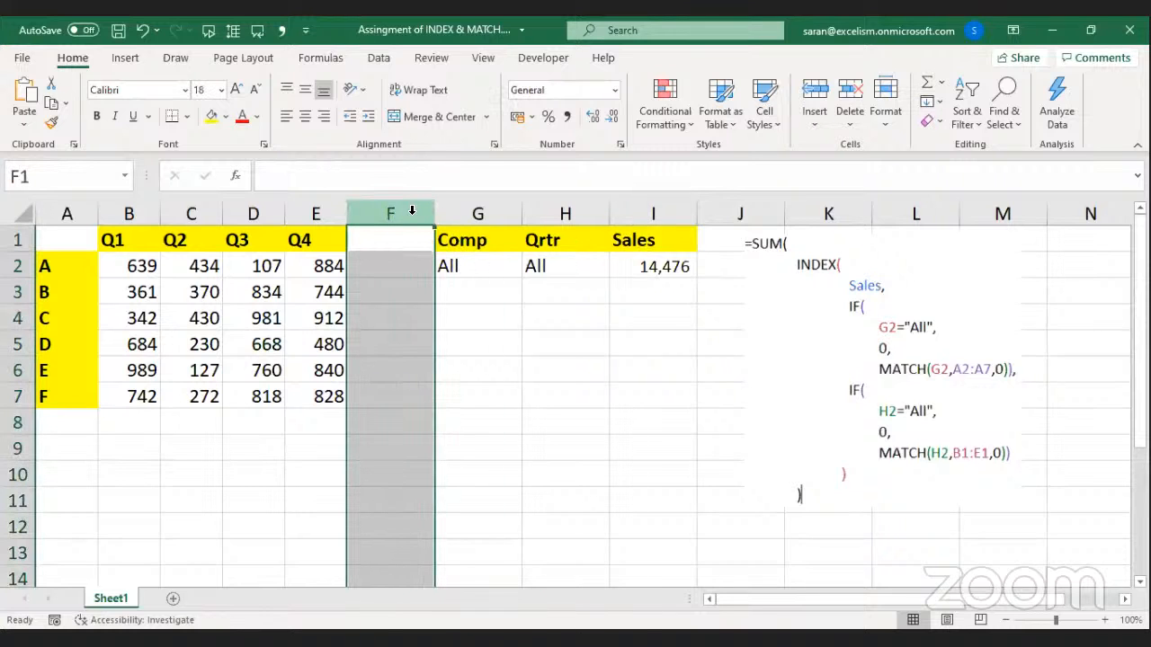
key(ctrl+shift+equal)
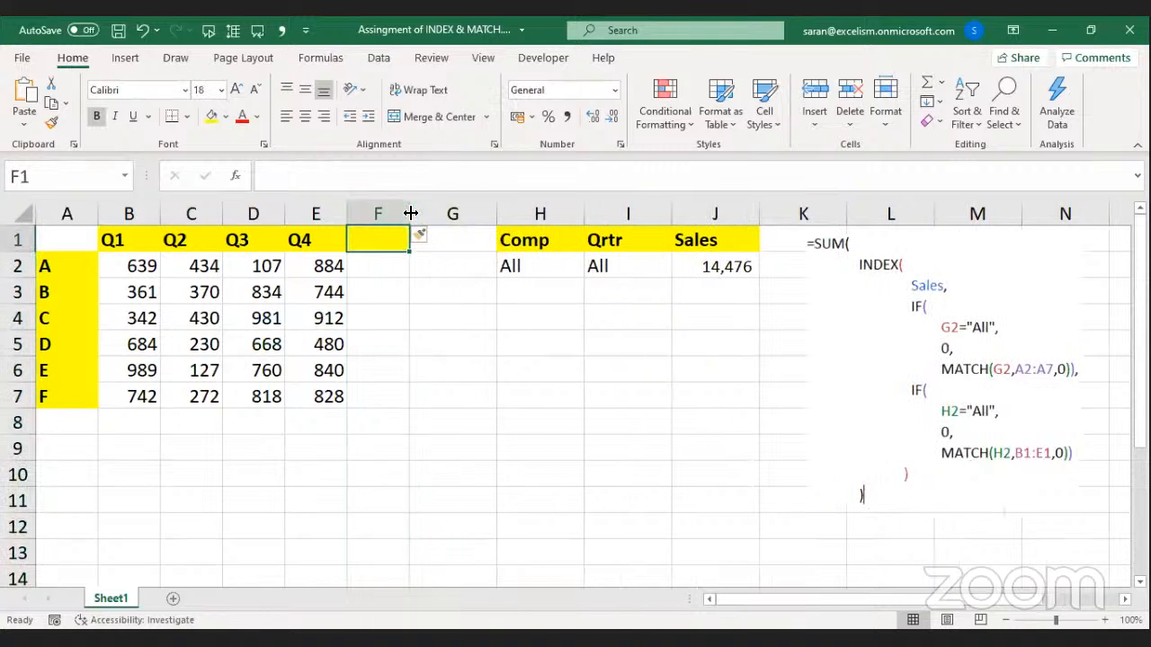
key(Right)
key(Down)
key(Right)
key(Right)
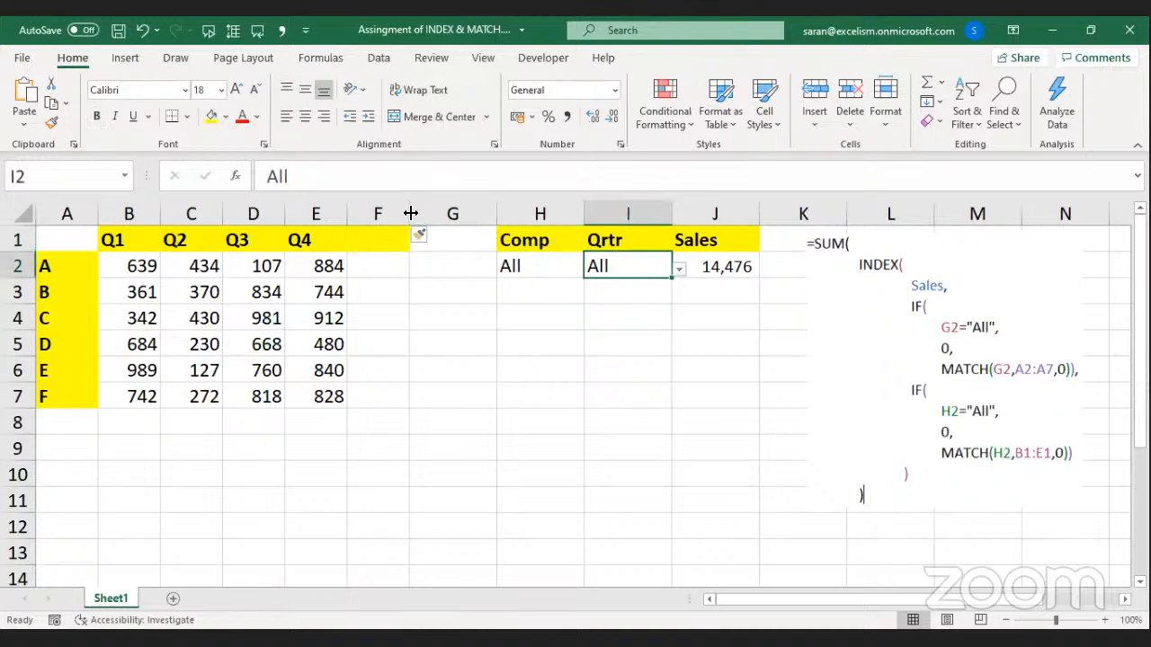
key(Left)
key(Left)
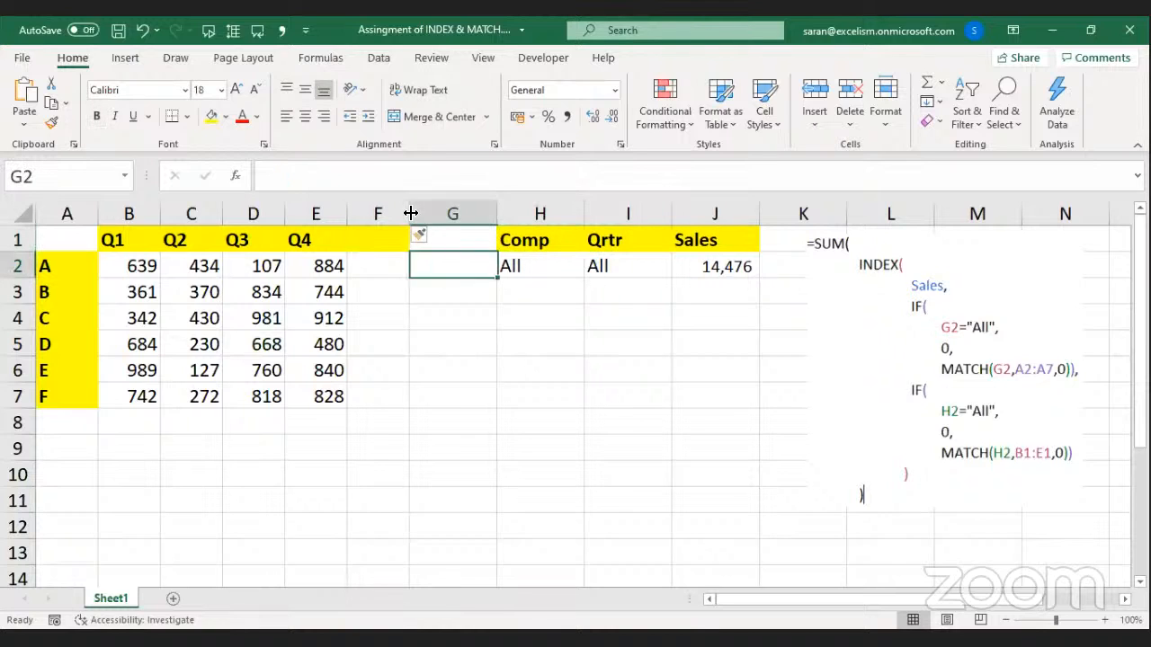
key(Left)
key(Up)
key(Down)
key(Down)
key(Down)
key(Down)
key(Down)
key(Down)
key(Down)
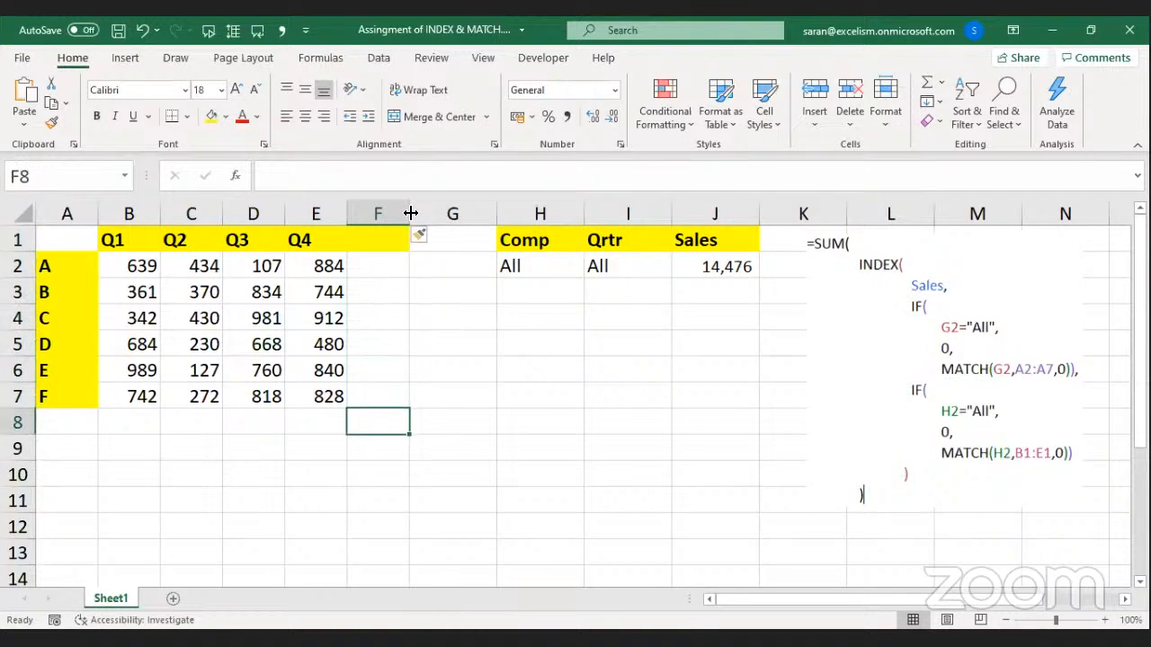
key(Left)
key(Left)
key(Left)
key(Left)
key(Left)
key(Right)
key(Right)
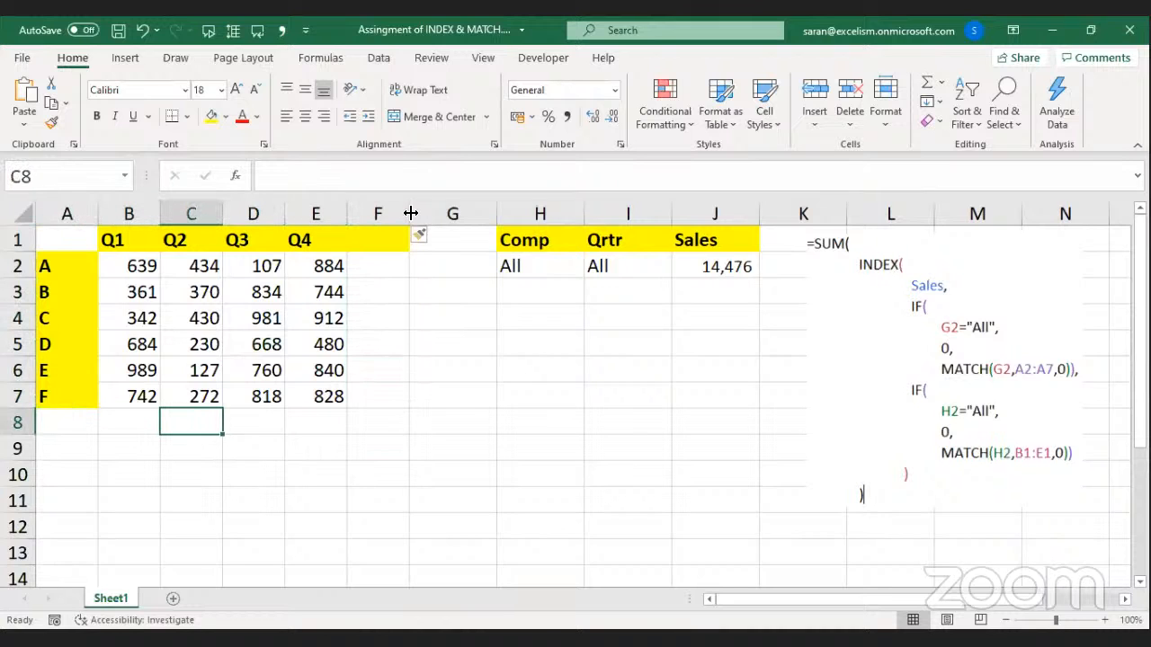
click(410, 213)
key(Left)
key(Left)
key(Left)
key(Left)
key(Left)
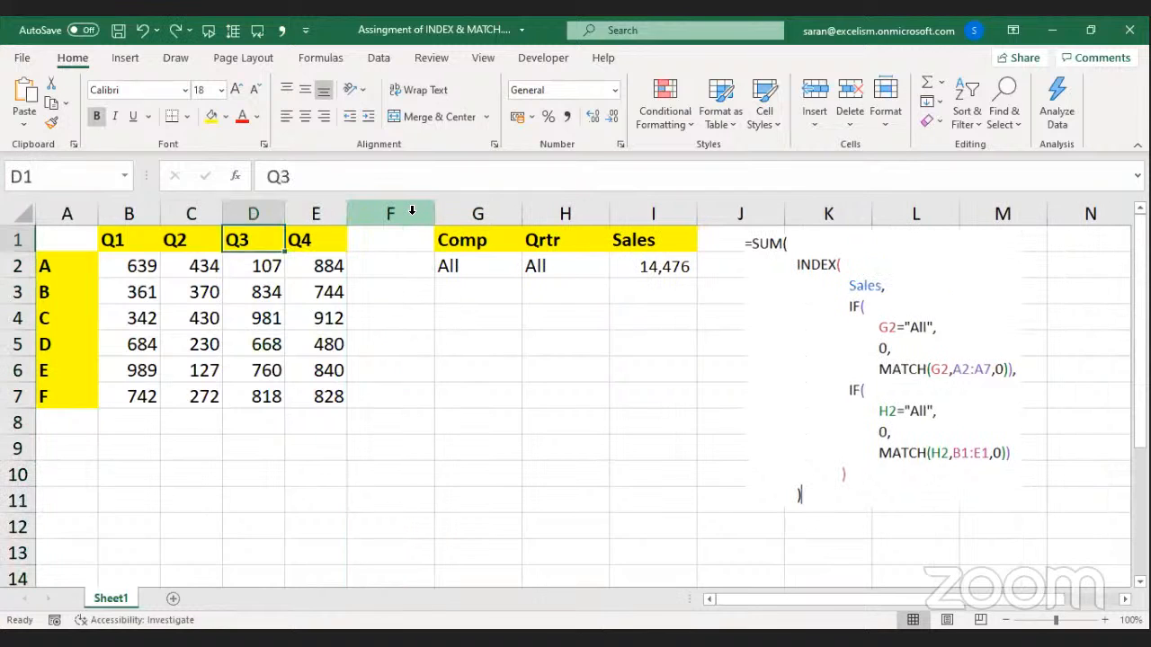
key(shift+Down)
key(shift+Down)
key(shift+Down)
key(shift+Down)
key(shift+Down)
key(shift+Down)
key(shift+Right)
key(shift+Right)
key(shift+Right)
key(shift+Right)
key(shift+Right)
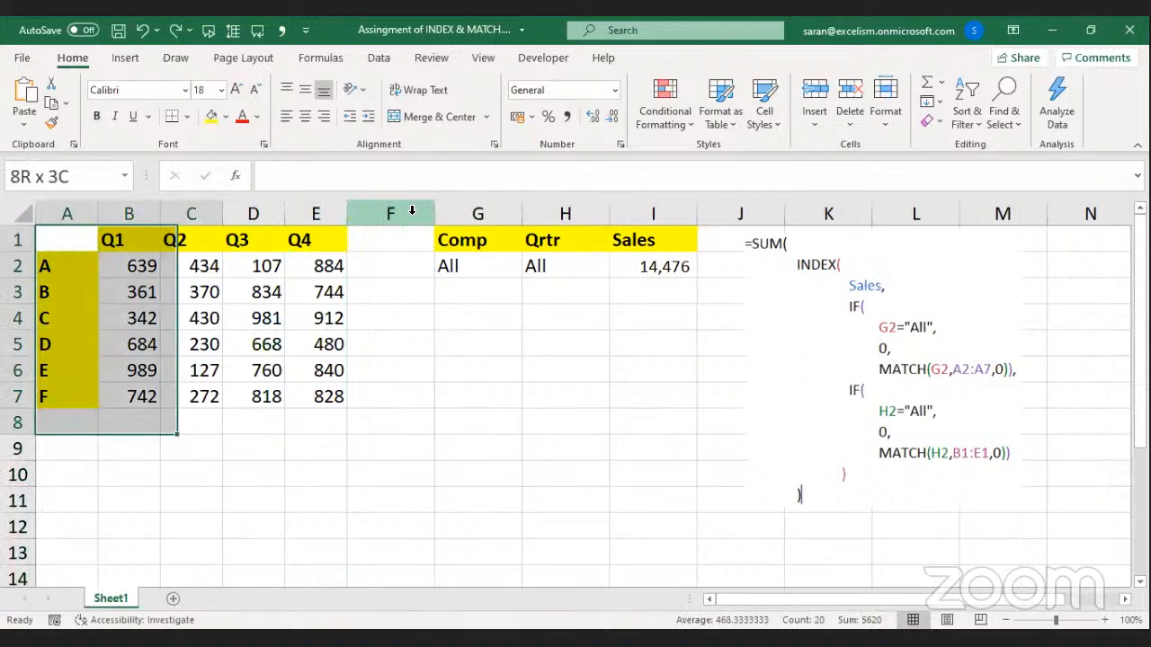
key(Right)
key(Right)
key(Right)
key(Right)
key(Right)
key(Right)
key(Right)
key(Down)
key(Right)
key(Up)
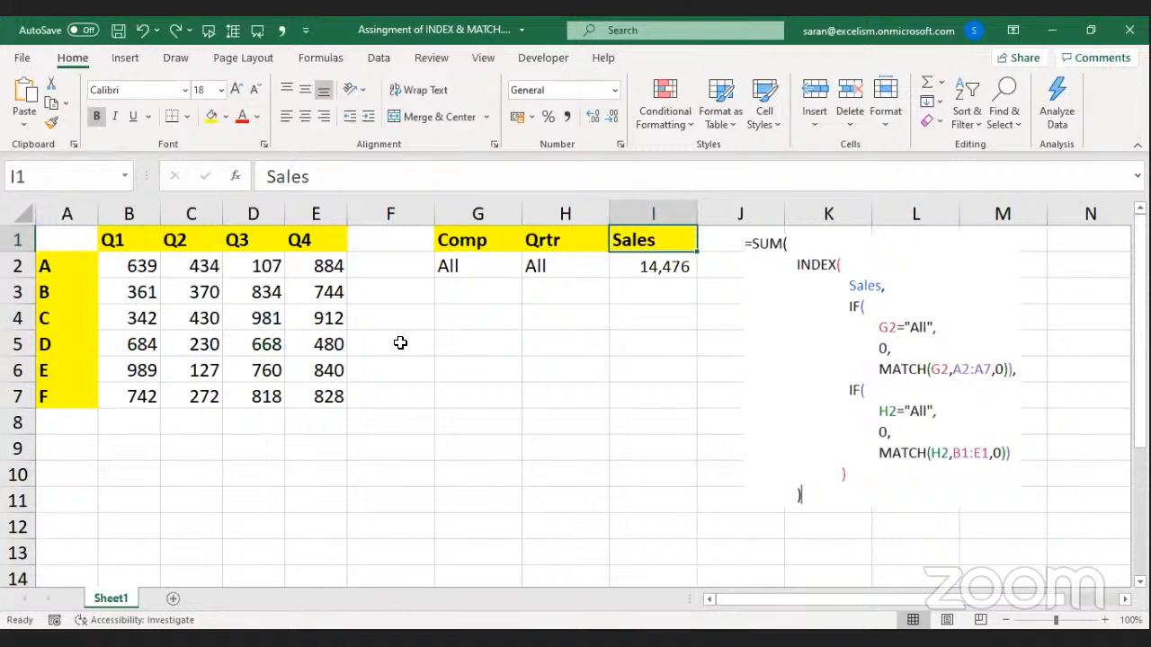
Add a new blank Sheet2 and adjust its zoom level.
click(173, 601)
click(1103, 619)
click(1103, 620)
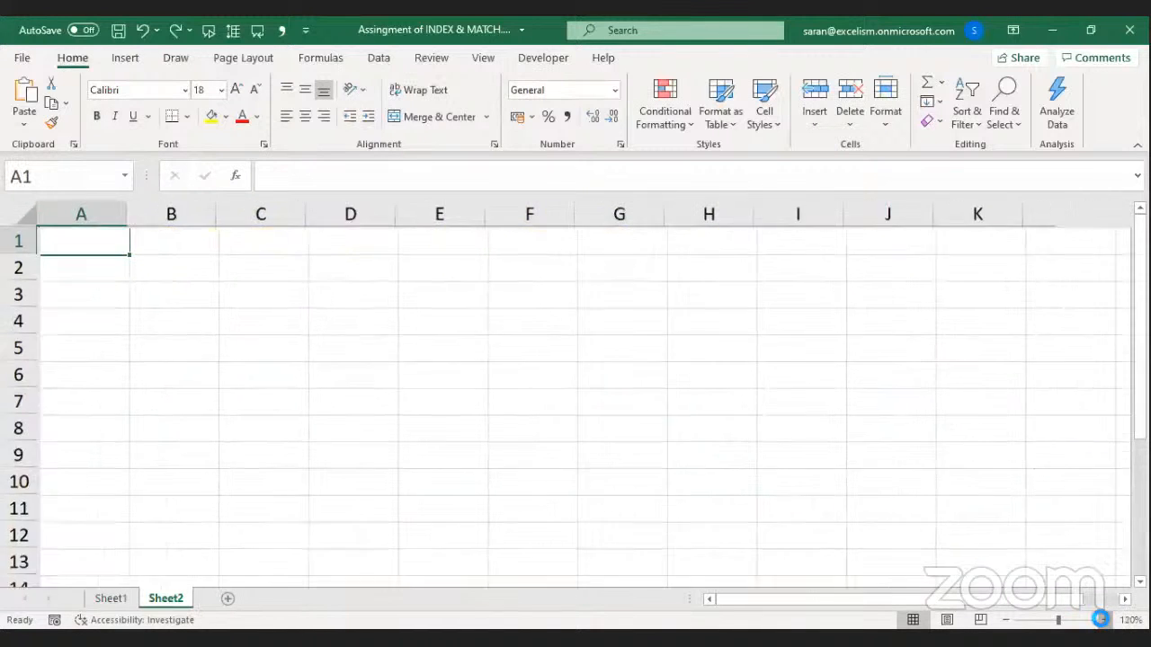
click(1103, 620)
click(1104, 619)
click(1103, 619)
click(1104, 619)
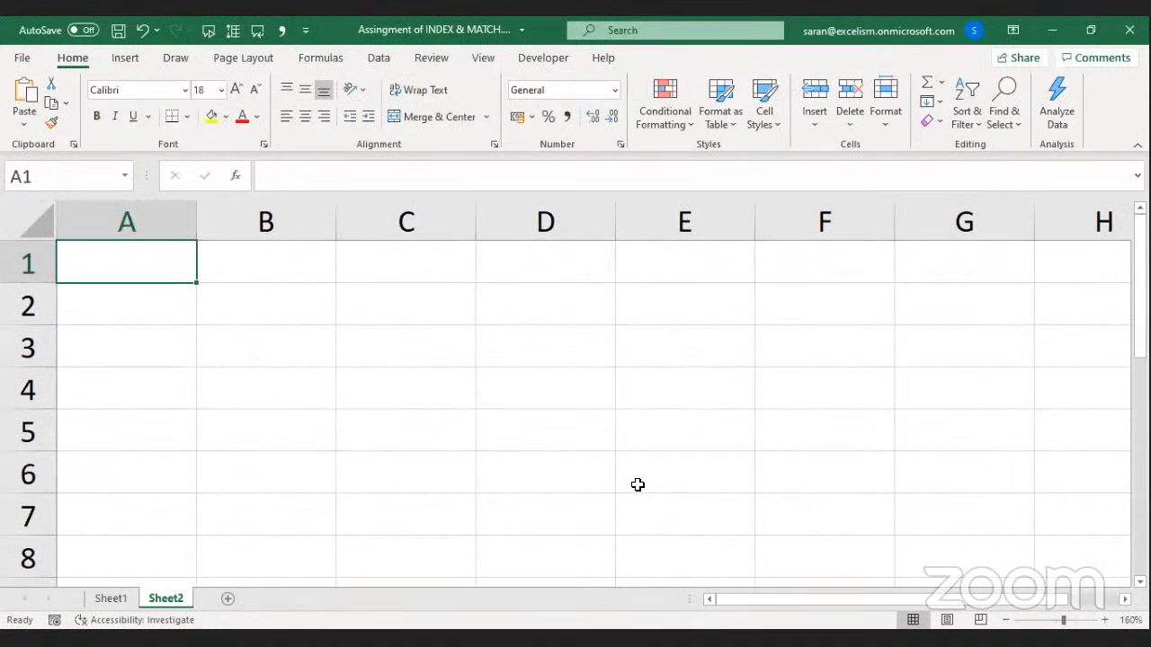
click(1006, 620)
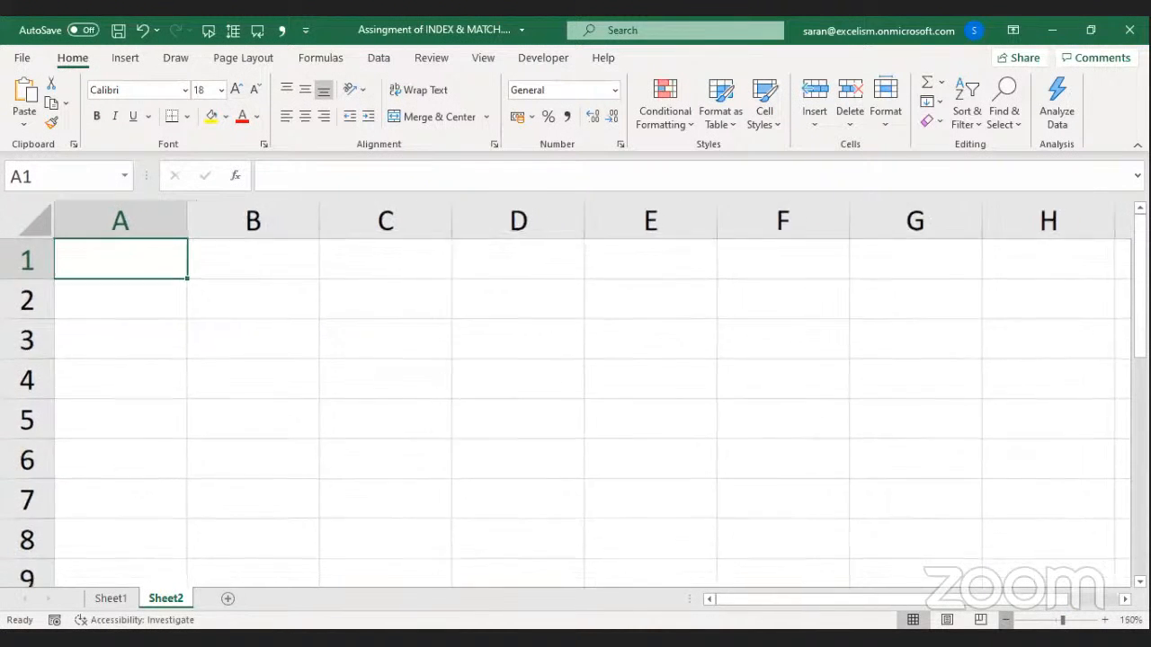
click(1005, 619)
click(1005, 620)
click(1005, 619)
Rename the original data sheet to 'Index All Case'.
click(110, 603)
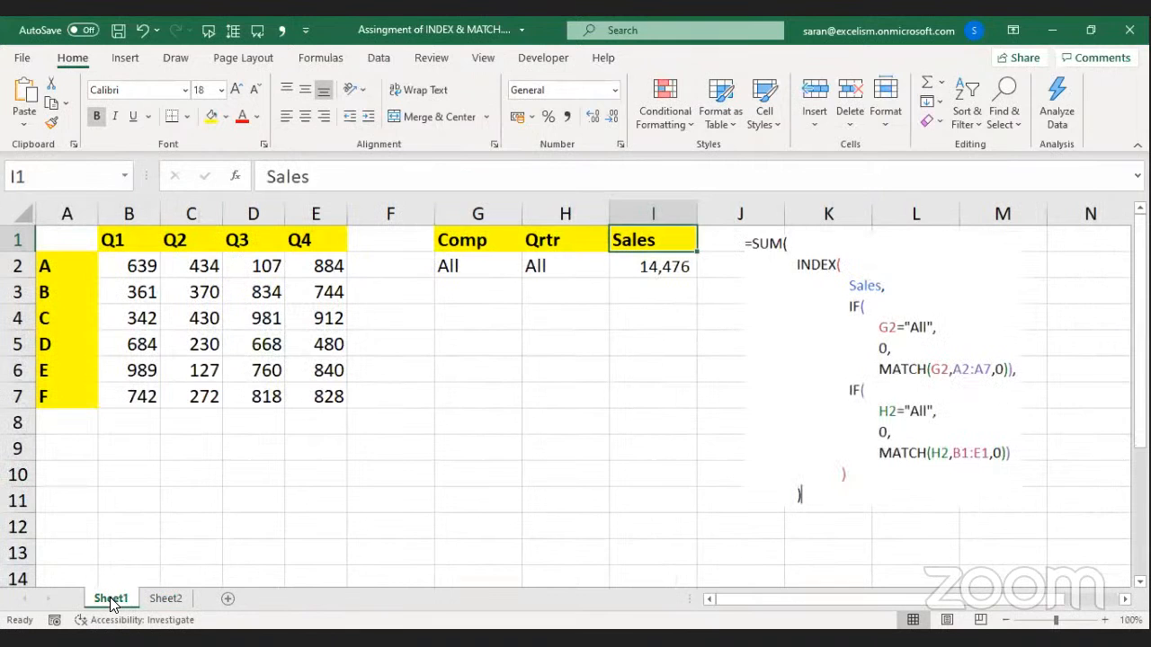
double_click(111, 599)
text(Index All Case)
key(Return)
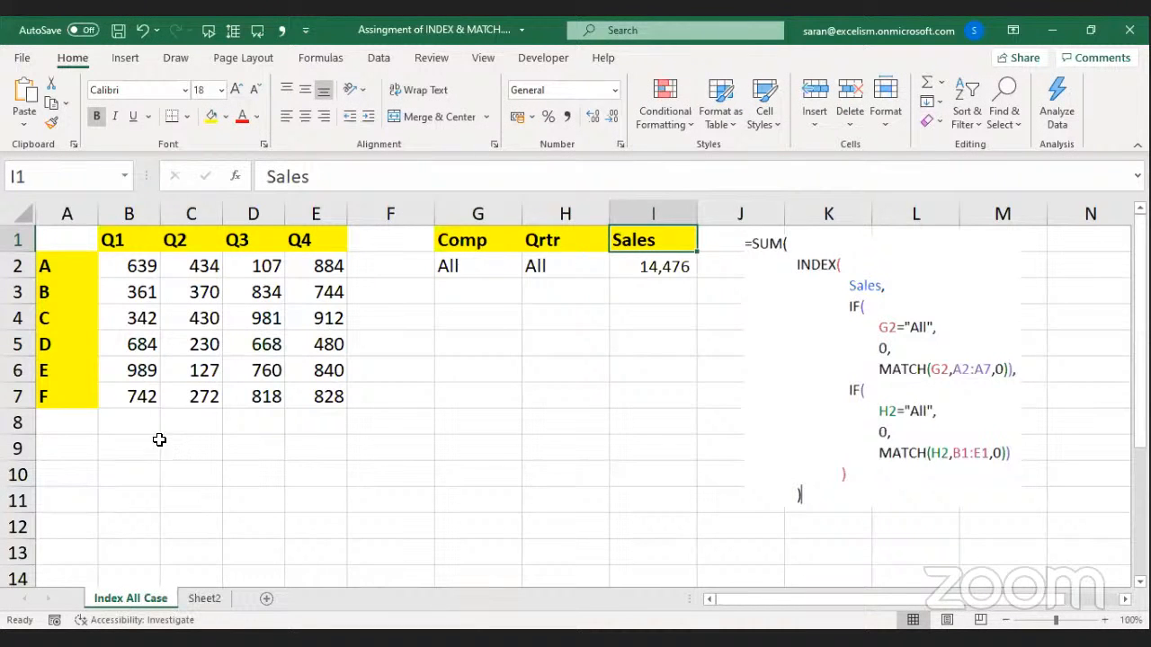
Copy the quarterly sales table and paste it into Sheet2 starting at A2.
drag(77, 240, 76, 263)
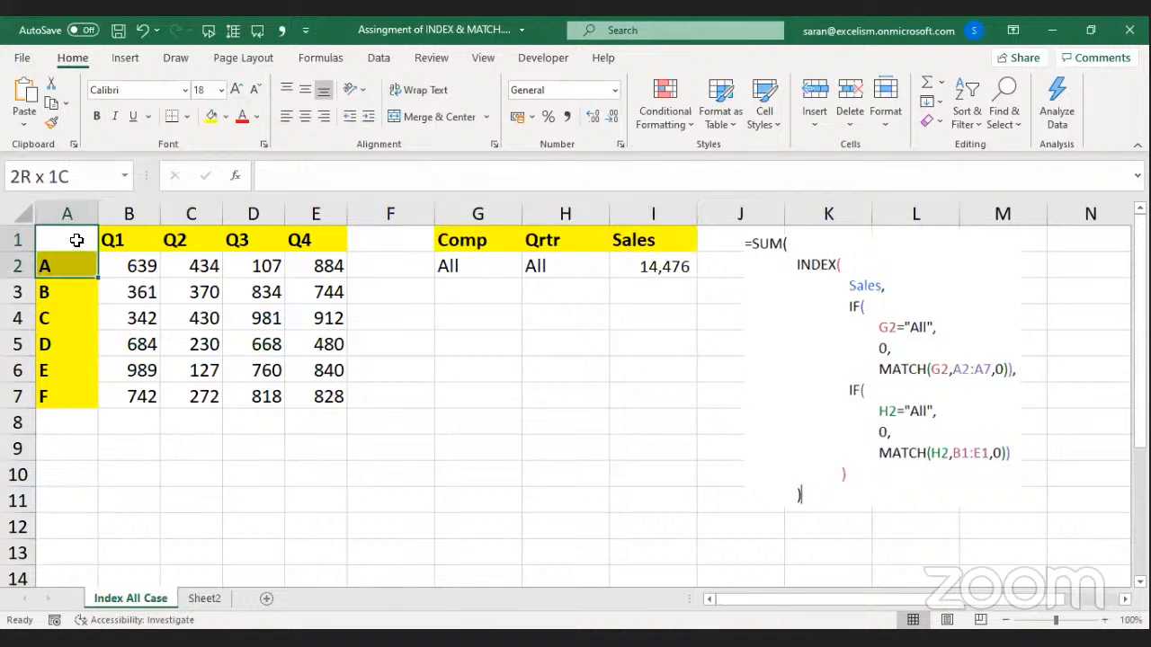
key(ctrl+shift+Down)
key(shift+Right)
key(shift+Right)
key(shift+Right)
key(shift+Right)
key(ctrl+c)
key(ctrl+q)
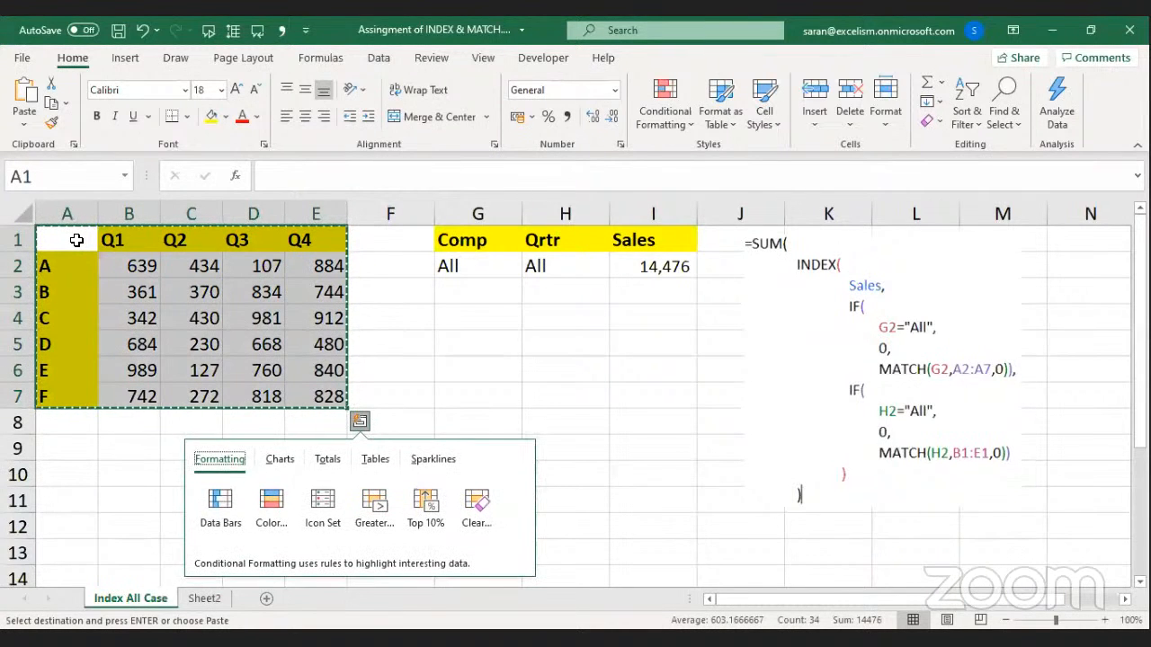
key(Right)
key(ctrl+Page_Down)
key(ctrl+Page_Up)
key(ctrl+Page_Down)
key(ctrl+Page_Up)
key(ctrl+Page_Down)
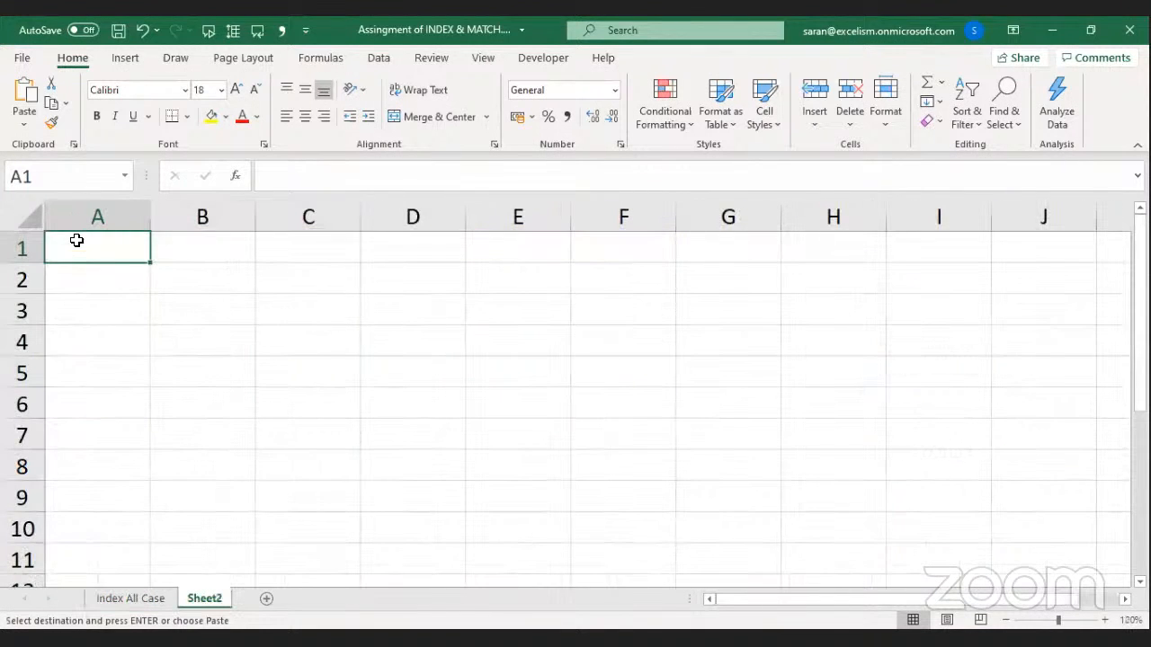
key(Down)
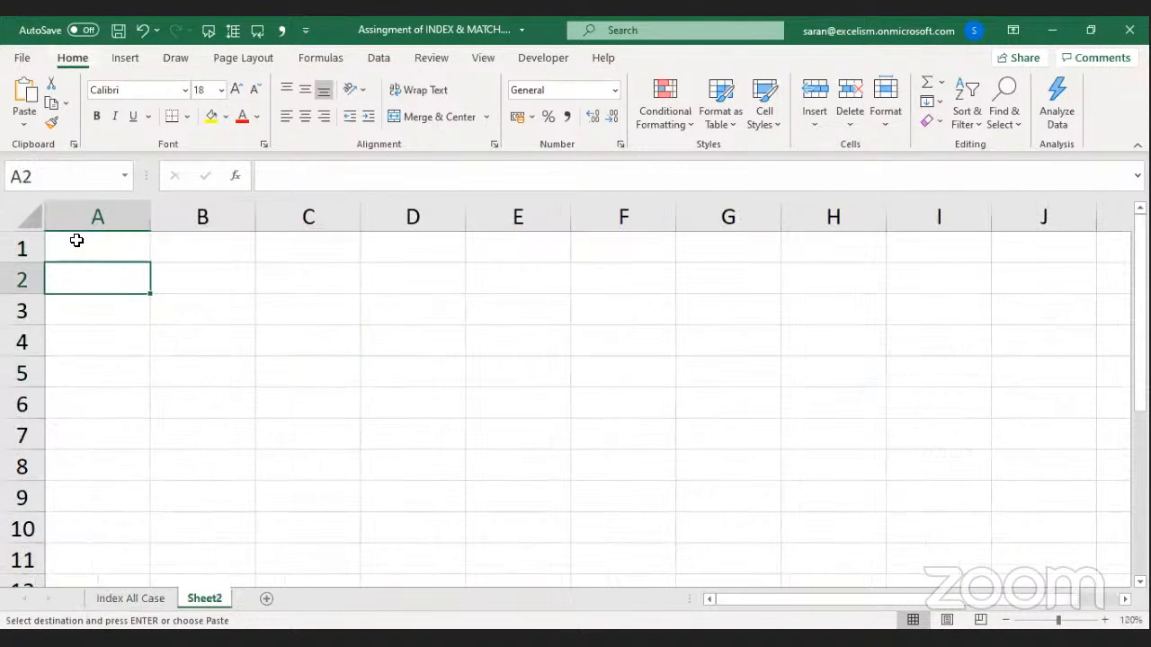
key(ctrl+v)
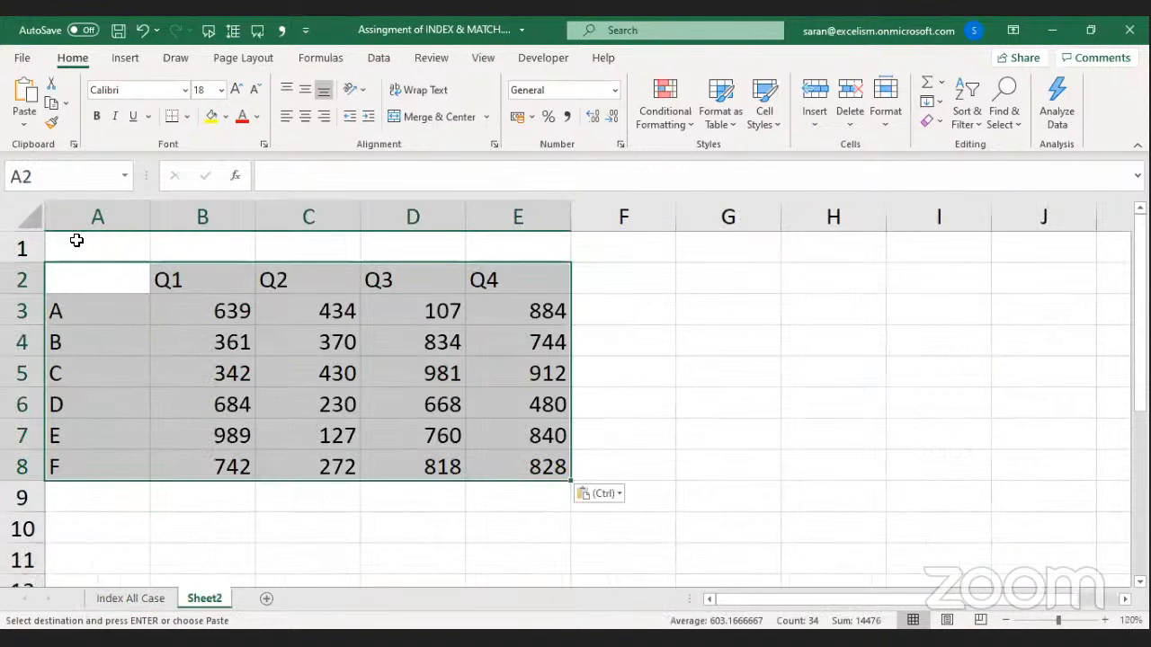
AutoFit columns A–E, make the headers bold yellow, and paste a copy at G2.
key(alt+h)
key(o)
key(i)
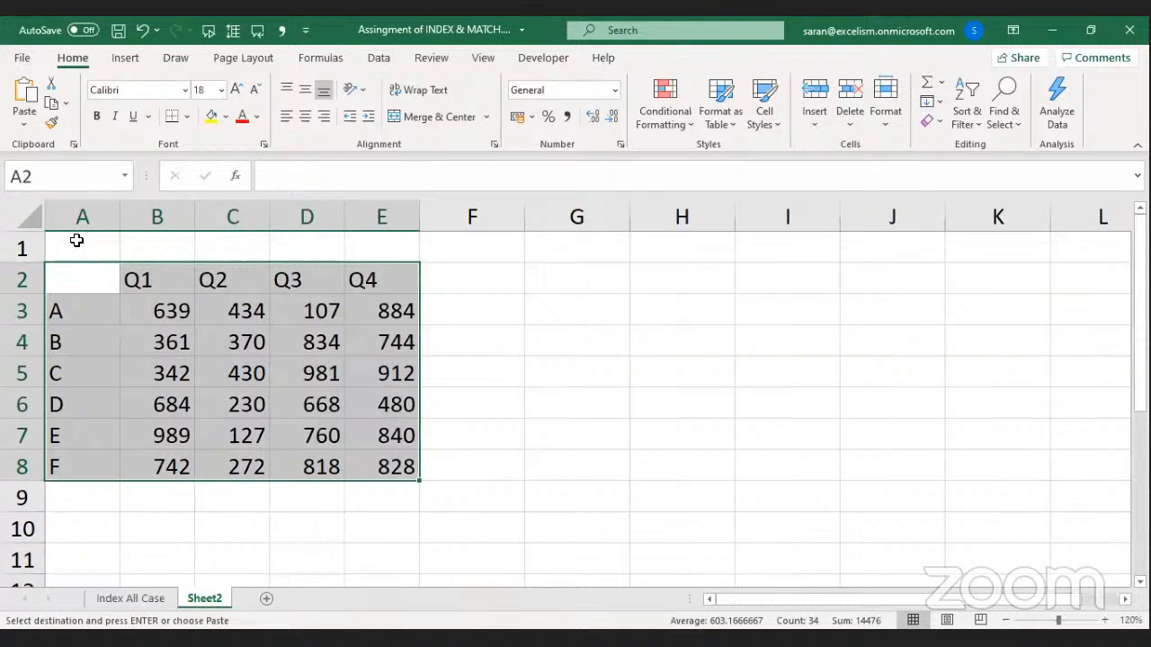
key(ctrl+v)
key(Right)
key(Right)
key(Right)
key(Right)
key(Right)
key(Right)
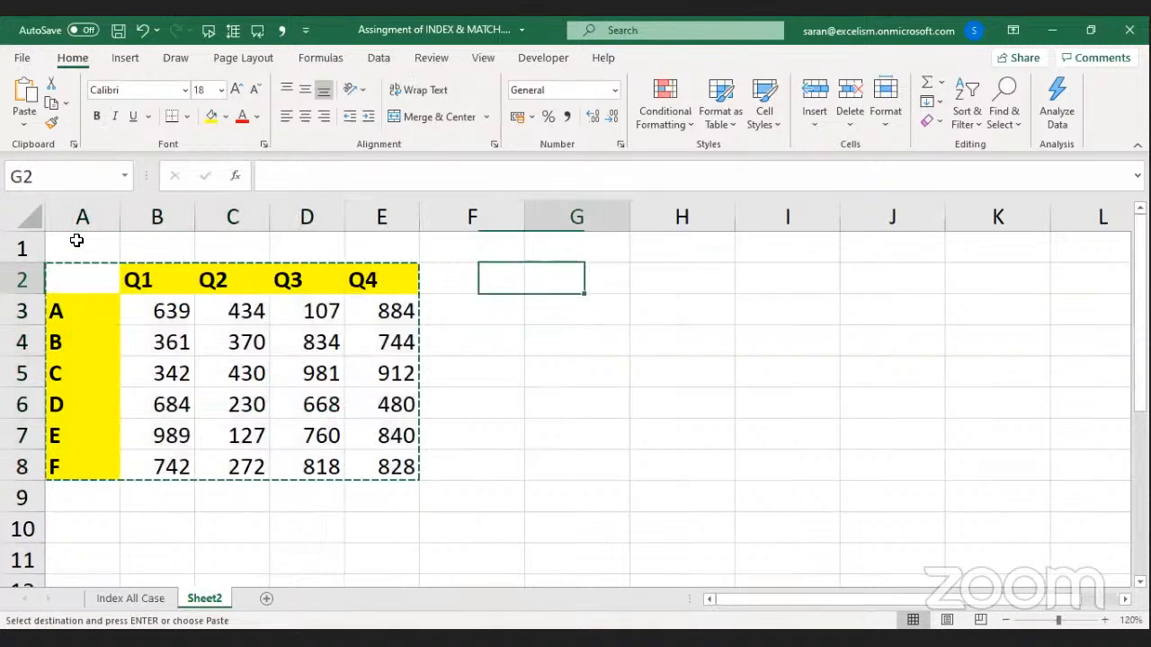
key(Return)
Paste Special the original table's column widths onto columns G–K.
key(Left)
key(Left)
key(Left)
key(Left)
key(Left)
key(Left)
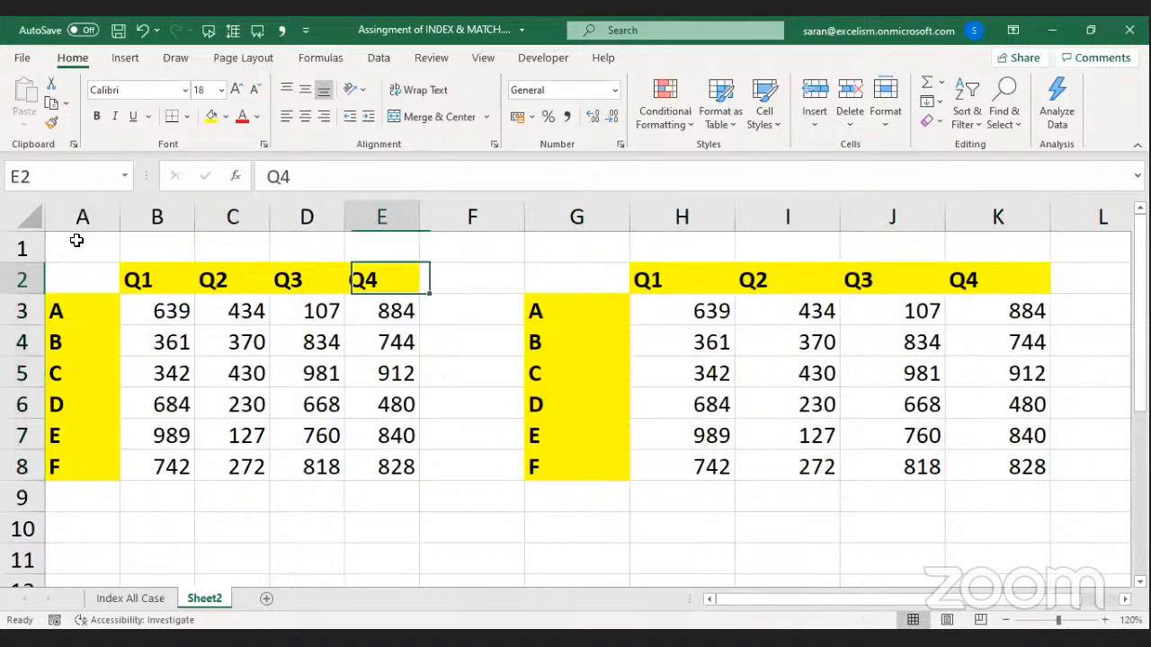
key(shift+Right)
key(shift+Down)
key(shift+Down)
key(shift+Down)
key(shift+Down)
key(shift+Down)
key(shift+Down)
key(shift+Right)
key(shift+Right)
key(shift+Right)
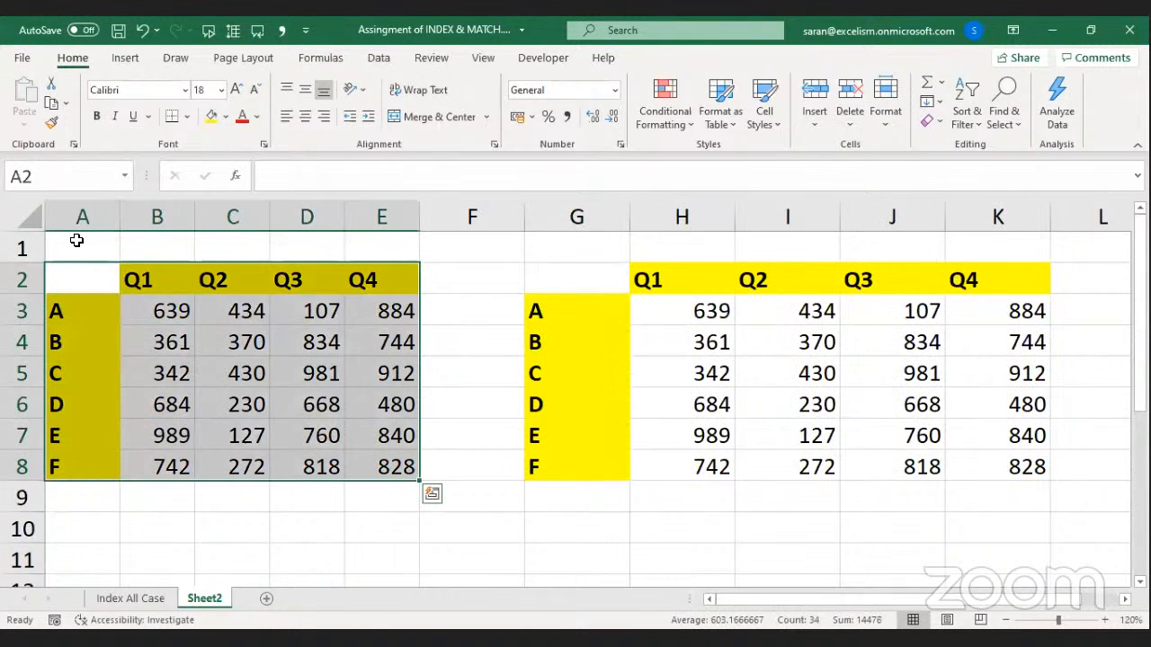
key(ctrl+c)
key(Right)
key(Right)
key(Right)
key(Right)
key(Right)
key(Right)
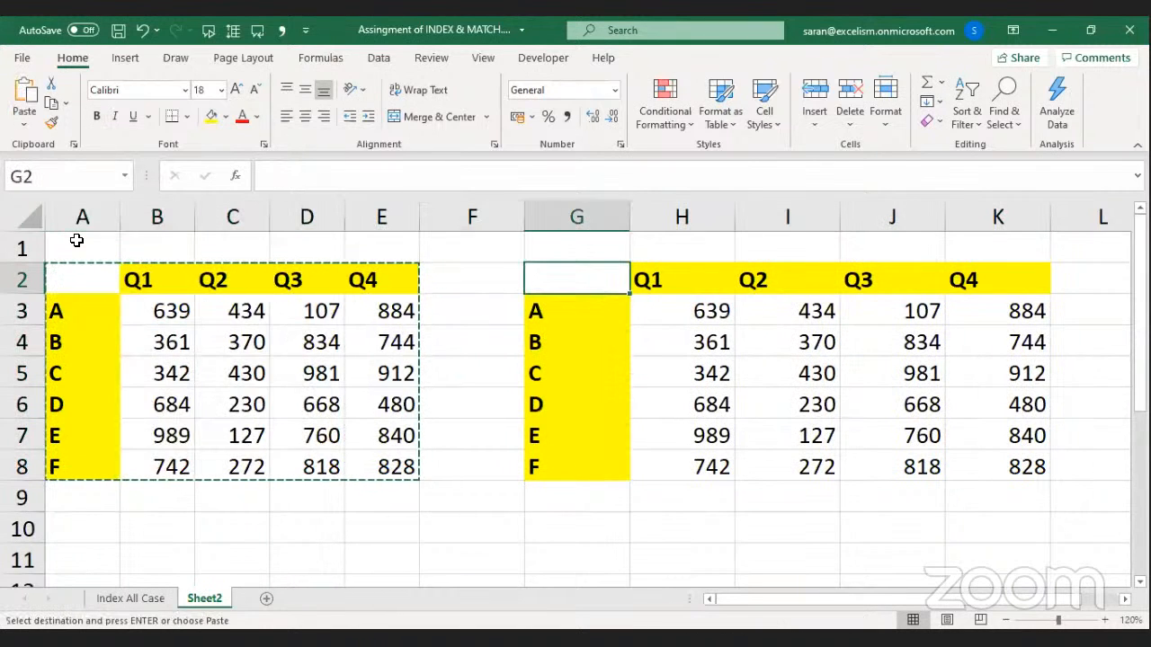
key(ctrl+alt+v)
key(w)
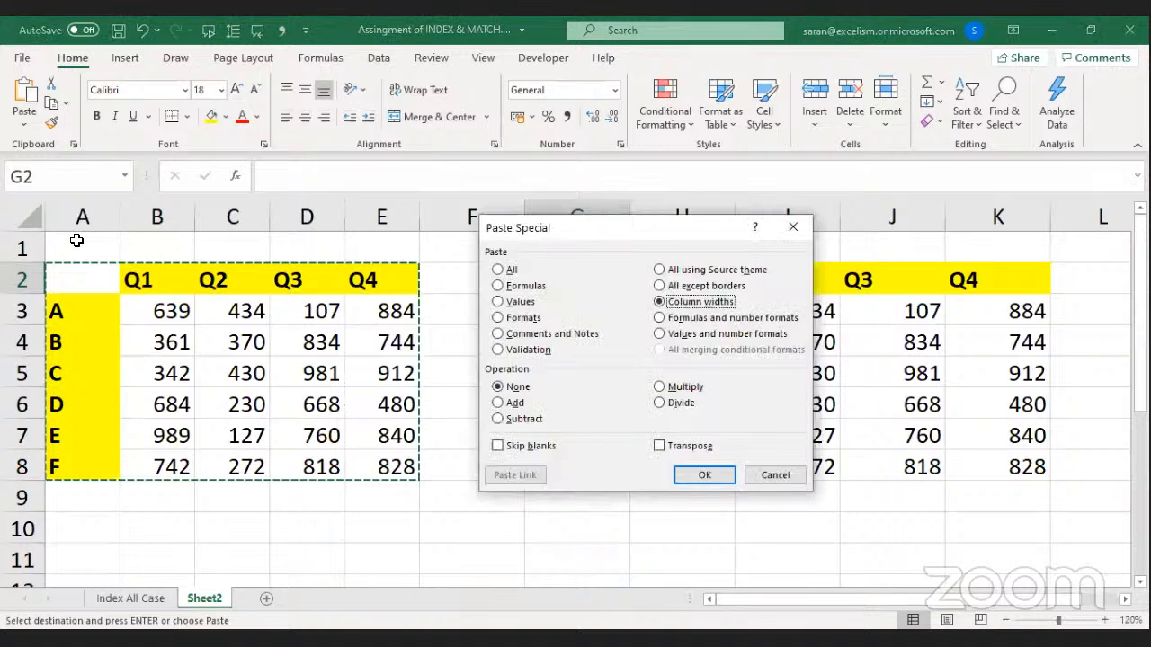
key(Return)
Copy both tables (A2:K8) and paste them at A11, making four tables.
key(Left)
key(Left)
key(Left)
key(Left)
key(Left)
key(Left)
key(shift+Right)
key(shift+Down)
key(shift+Right)
key(shift+Right)
key(shift+Right)
key(shift+Down)
key(shift+Down)
key(shift+Down)
key(shift+Down)
key(shift+Down)
key(shift+Right)
key(shift+Right)
key(shift+Right)
key(shift+Right)
key(shift+Right)
key(shift+Right)
key(ctrl+c)
key(Down)
key(Down)
key(Down)
key(Down)
key(Down)
key(Down)
key(Down)
key(Down)
key(Down)
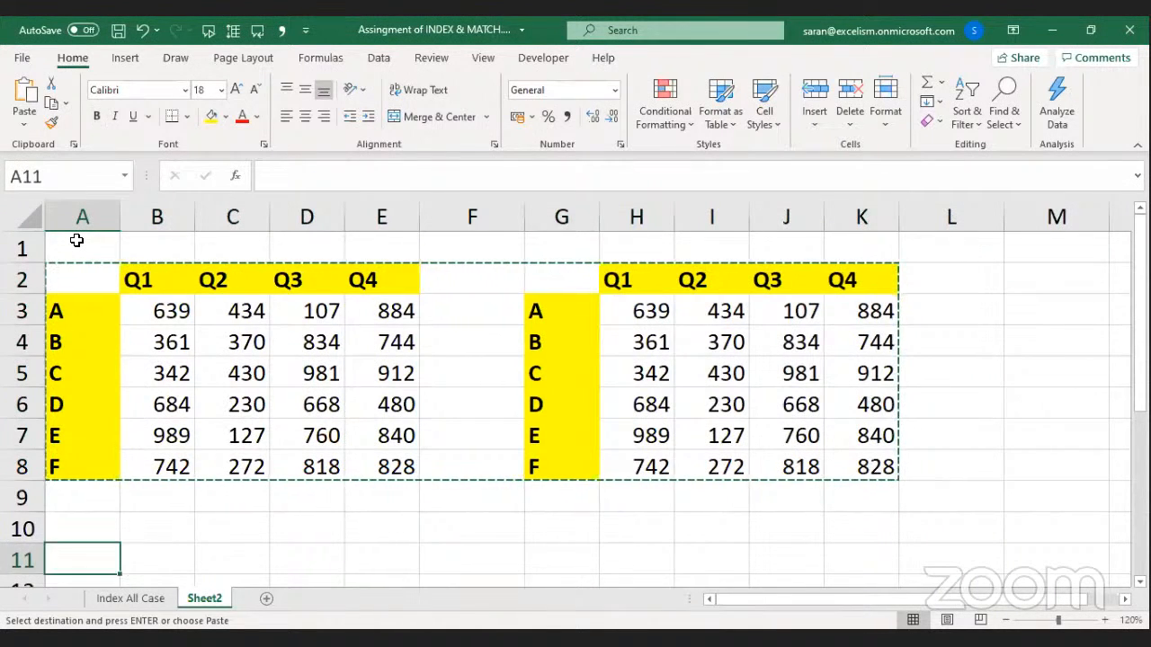
key(ctrl+v)
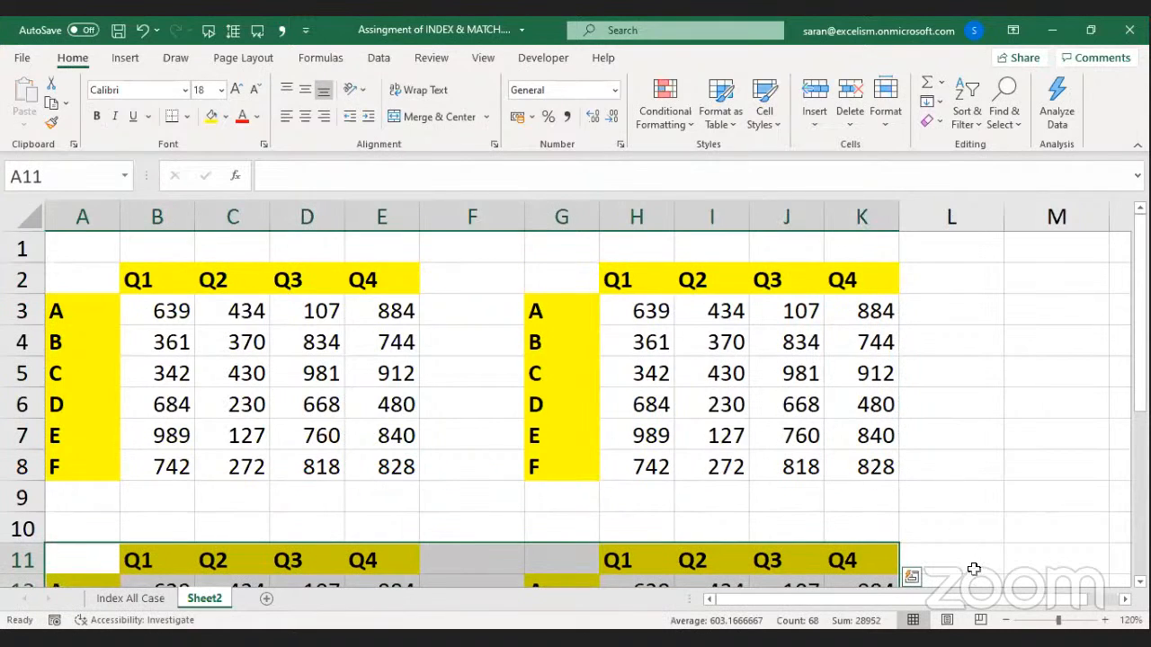
click(1006, 621)
Create a bold 'Product A' title merged and centred across A1:E1.
click(1007, 621)
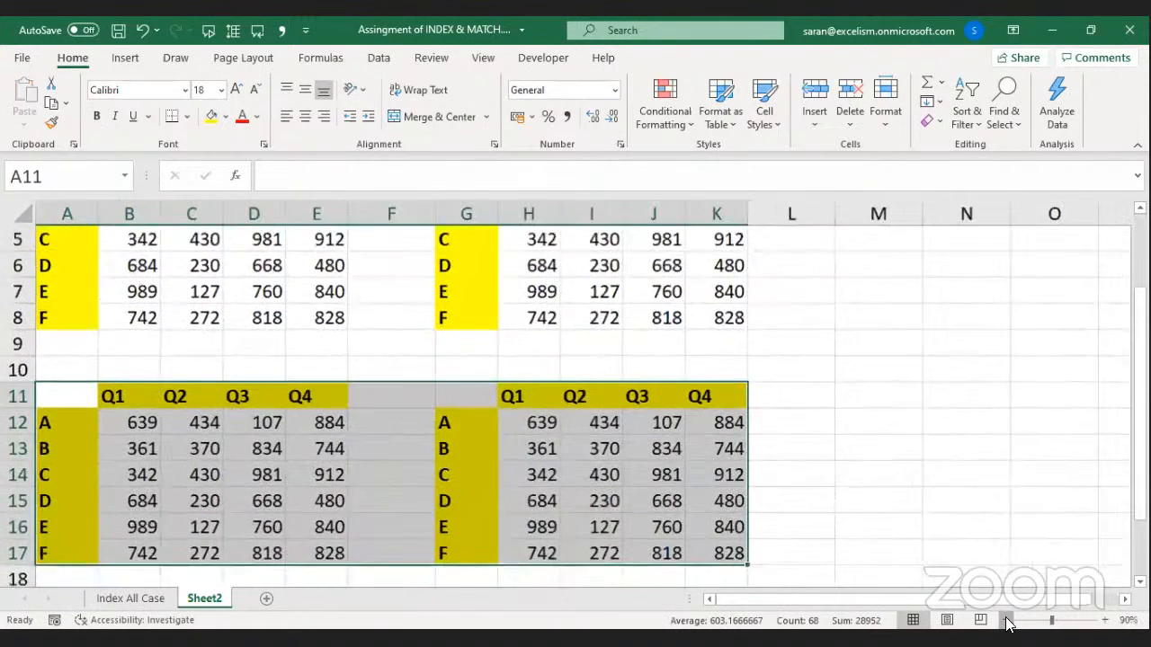
click(1006, 621)
click(437, 404)
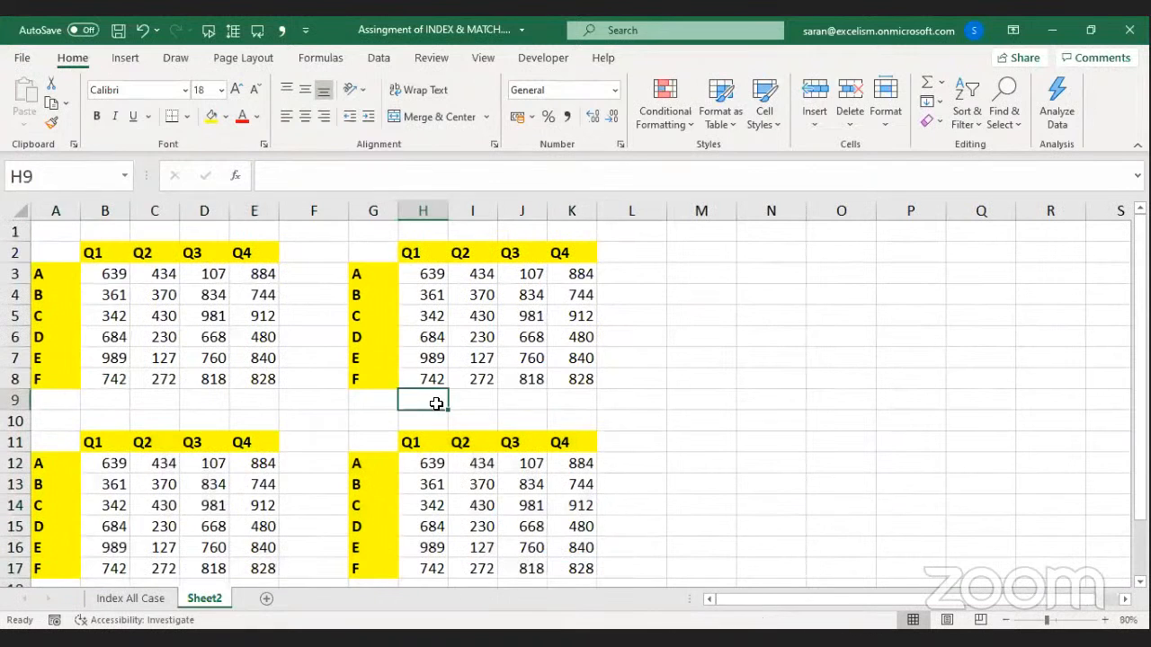
key(Home)
key(Up)
key(Up)
key(Up)
key(Up)
key(Up)
key(Up)
key(Up)
key(Up)
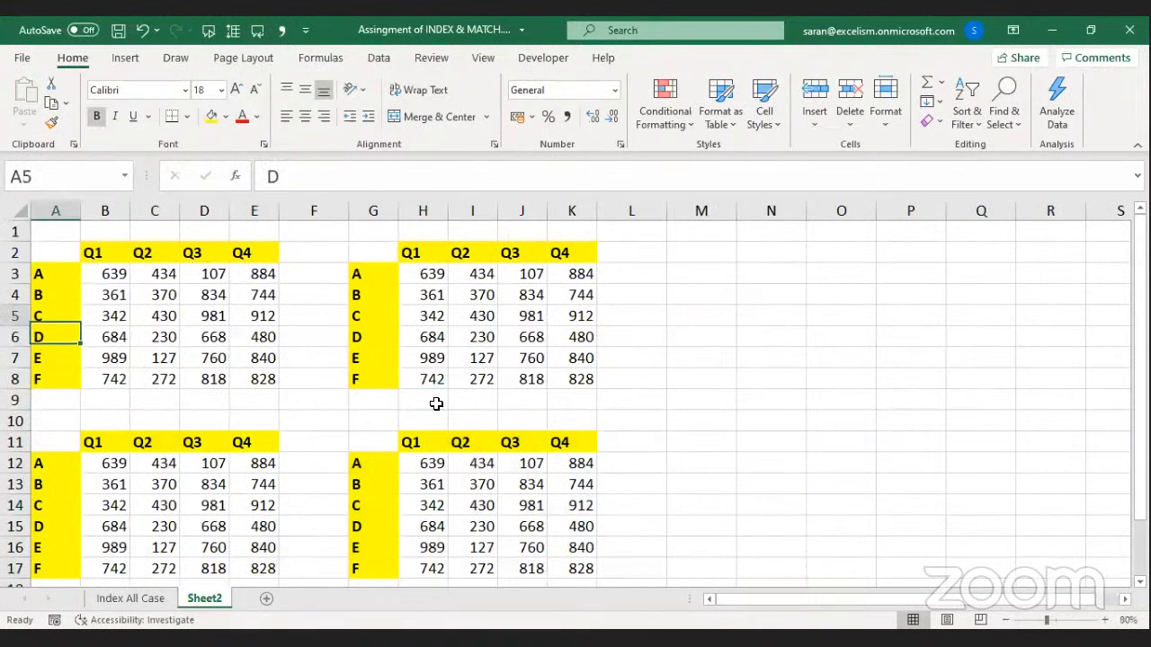
key(shift+Right)
key(shift+Right)
key(shift+Right)
key(shift+Right)
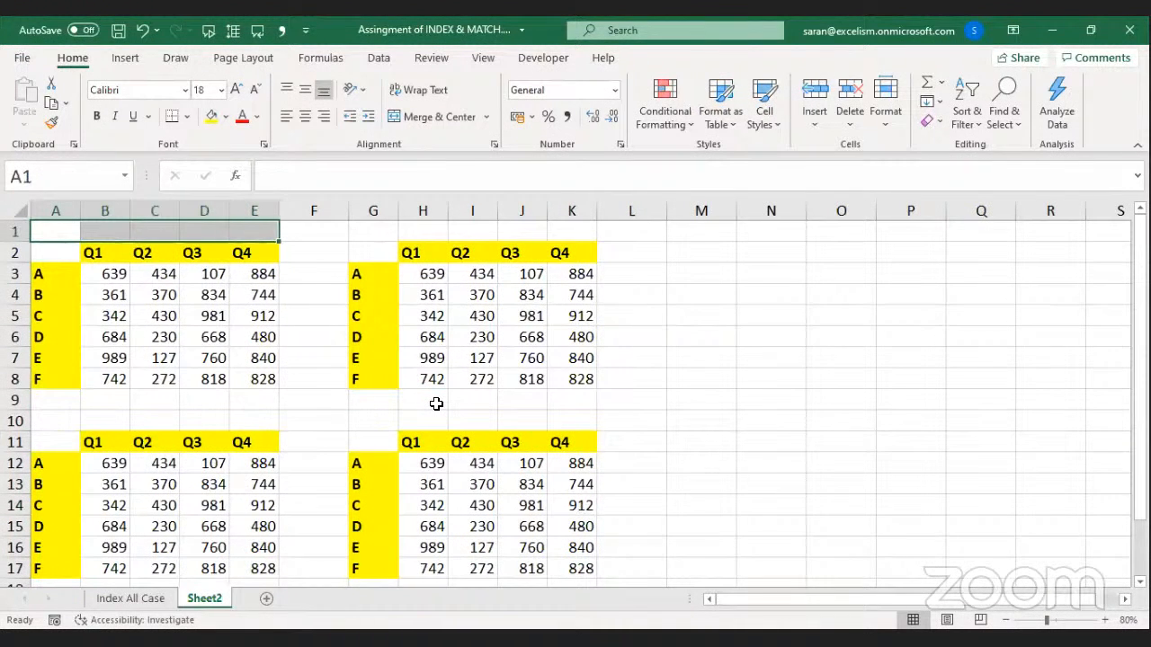
click(422, 113)
text(Product A)
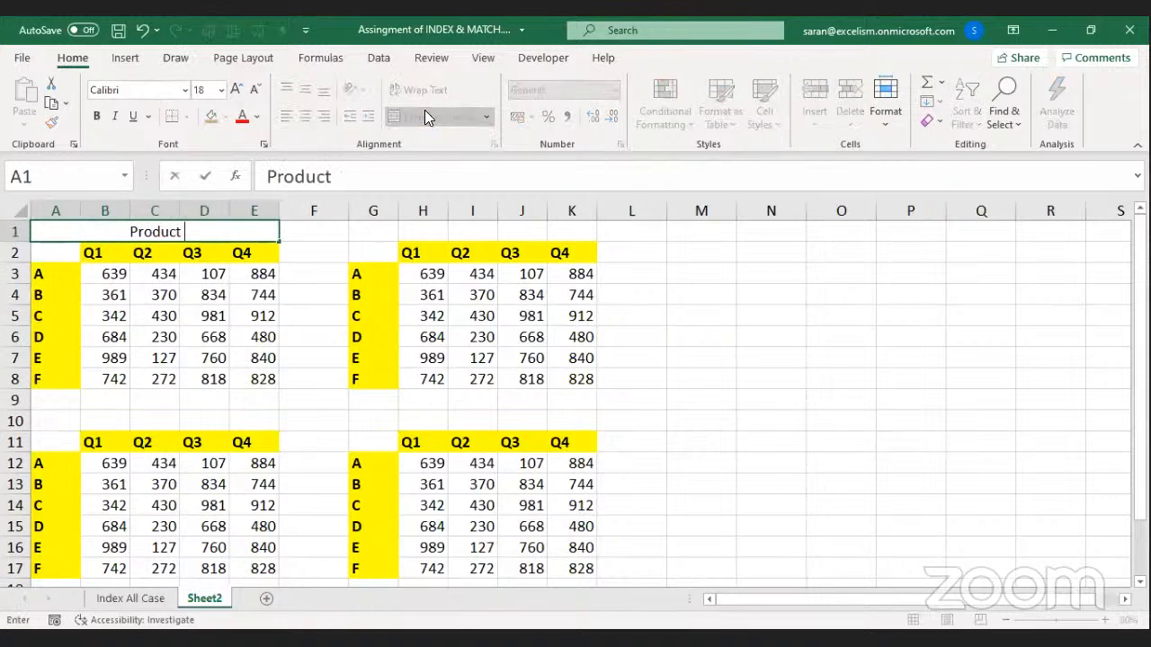
key(Return)
key(Up)
key(ctrl+c)
key(Right)
key(Right)
key(Left)
key(Left)
key(ctrl+b)
key(ctrl+c)
Paste the title at G1 and change it to 'Product B'.
key(Right)
key(Right)
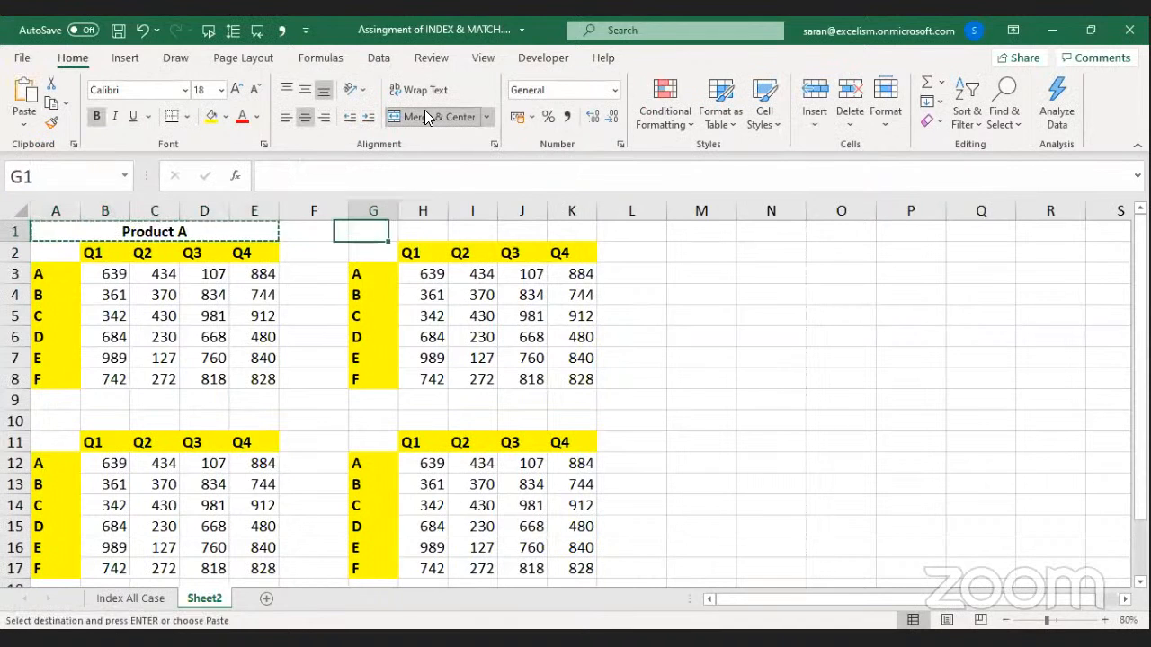
key(ctrl+v)
key(F2)
key(shift+Left)
text(B4)
key(BackSpace)
key(Return)
key(Up)
key(shift+Right)
key(shift+Right)
key(shift+Right)
key(shift+Right)
key(ctrl+c)
key(Down)
key(Down)
key(Down)
key(Down)
key(Down)
key(Down)
key(Down)
key(Down)
key(Down)
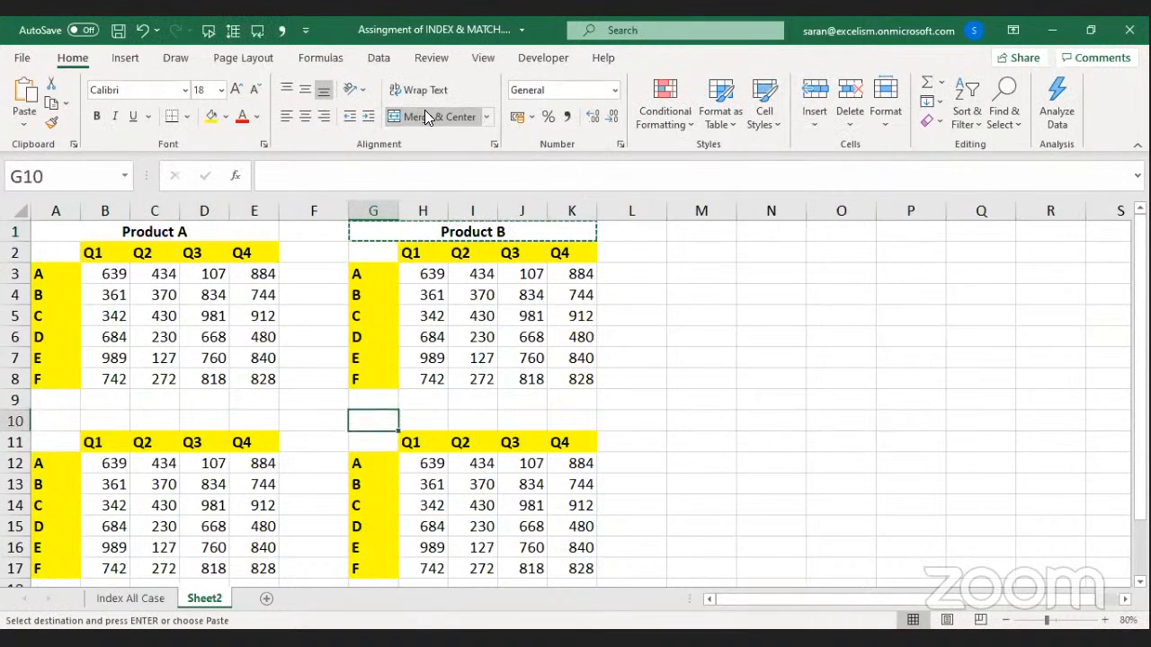
Add 'Product C' at A10 and 'Product D' at G10 above the lower tables.
key(Left)
key(Left)
key(Left)
key(Left)
key(Left)
key(Left)
key(Return)
key(F2)
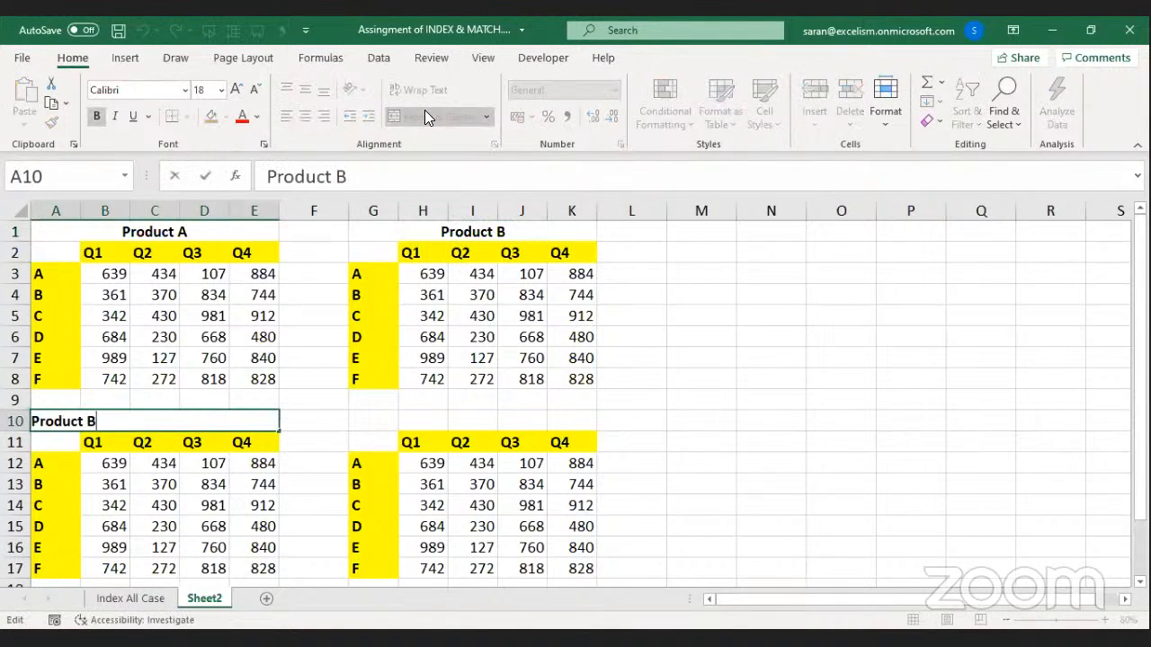
key(BackSpace)
text(C)
key(ctrl+Return)
key(ctrl+c)
key(Right)
key(Right)
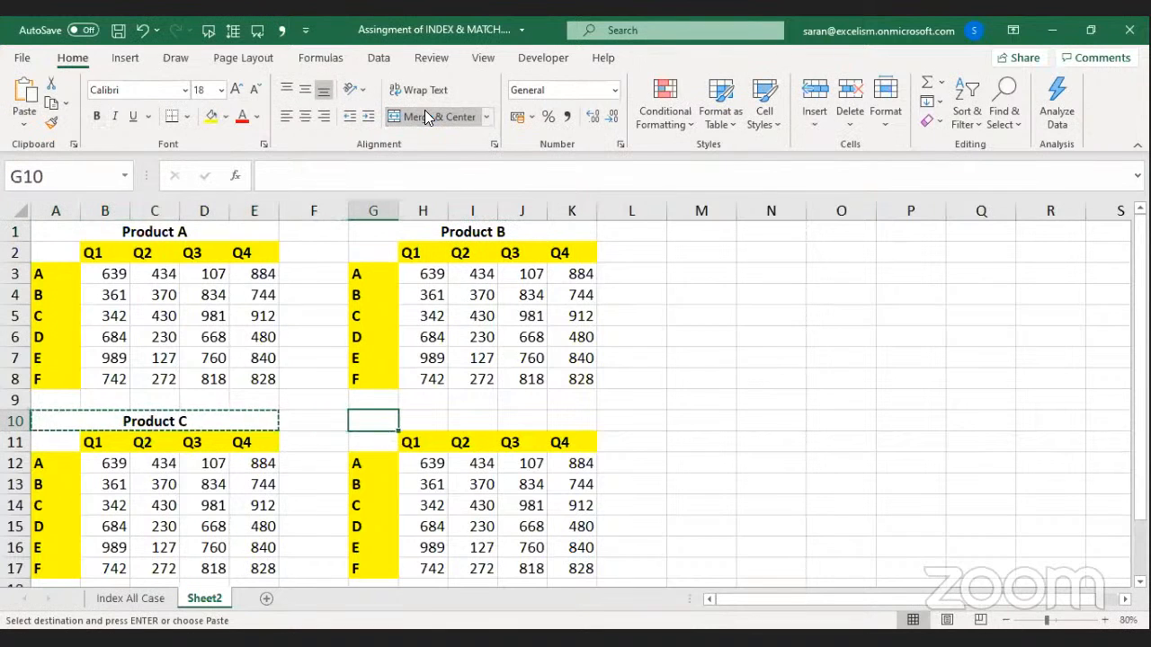
key(Return)
key(F2)
key(shift+Left)
text(D)
key(Return)
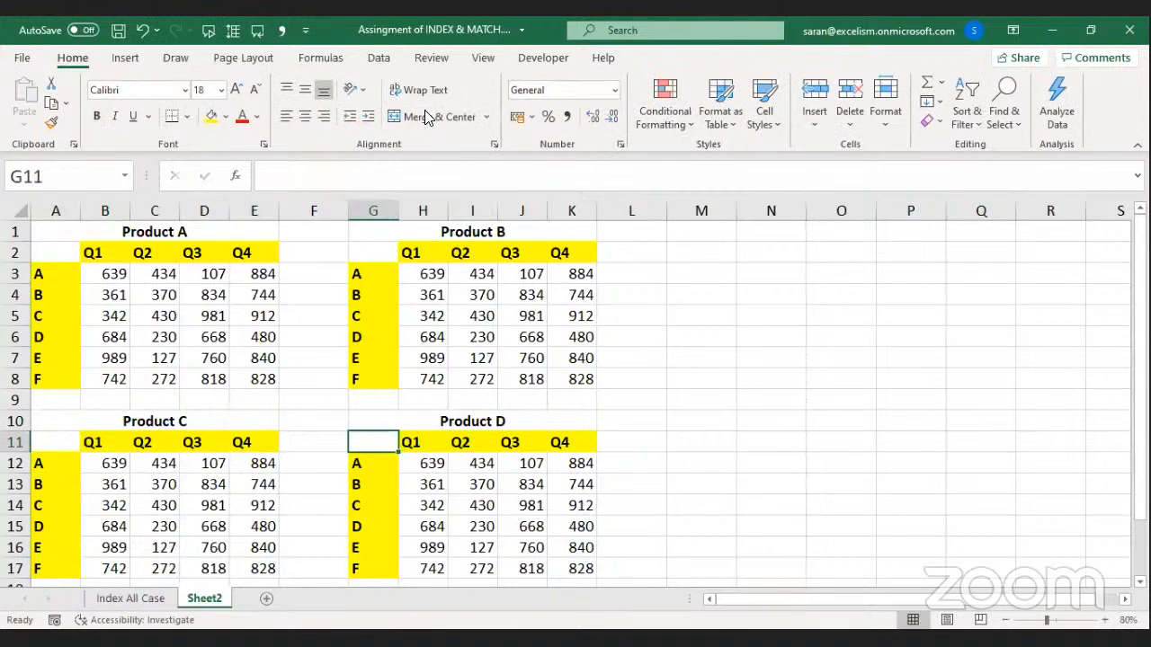
Use Go To Special Constants with Numbers only, then delete all the table values.
drag(117, 275, 267, 374)
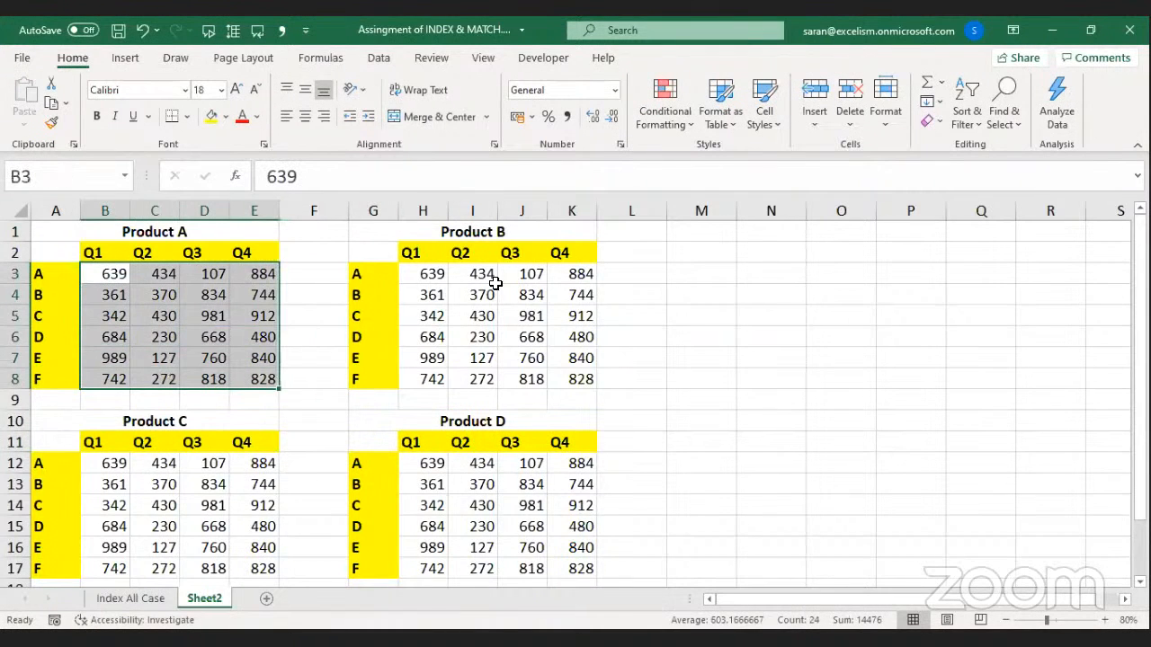
drag(422, 274, 575, 377)
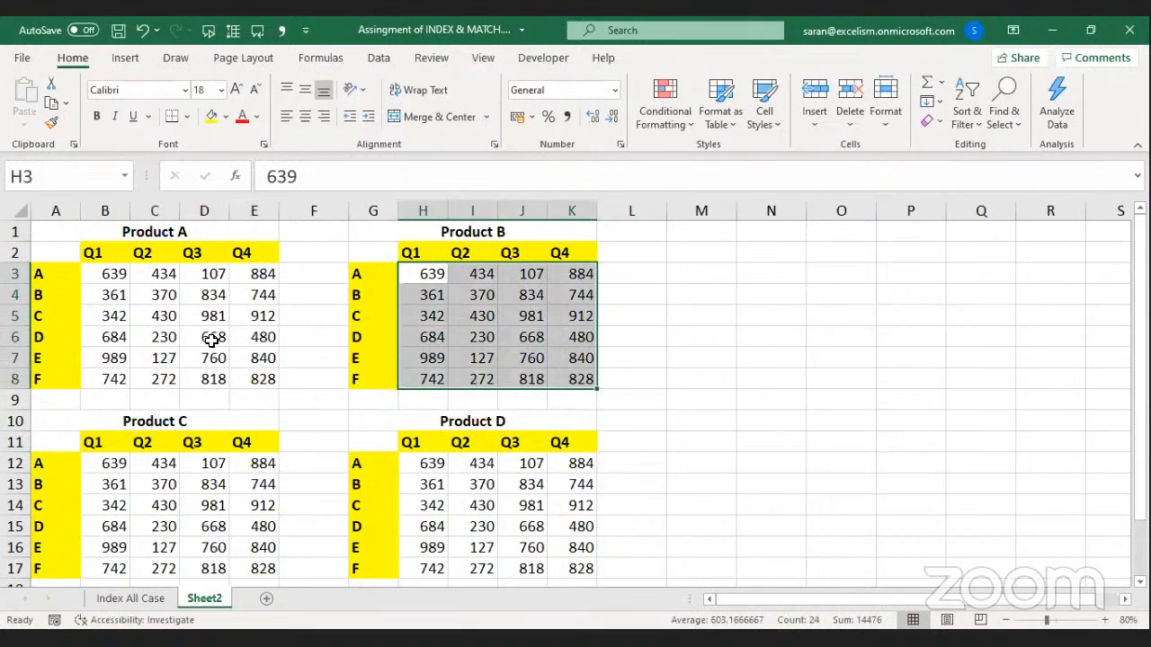
click(329, 319)
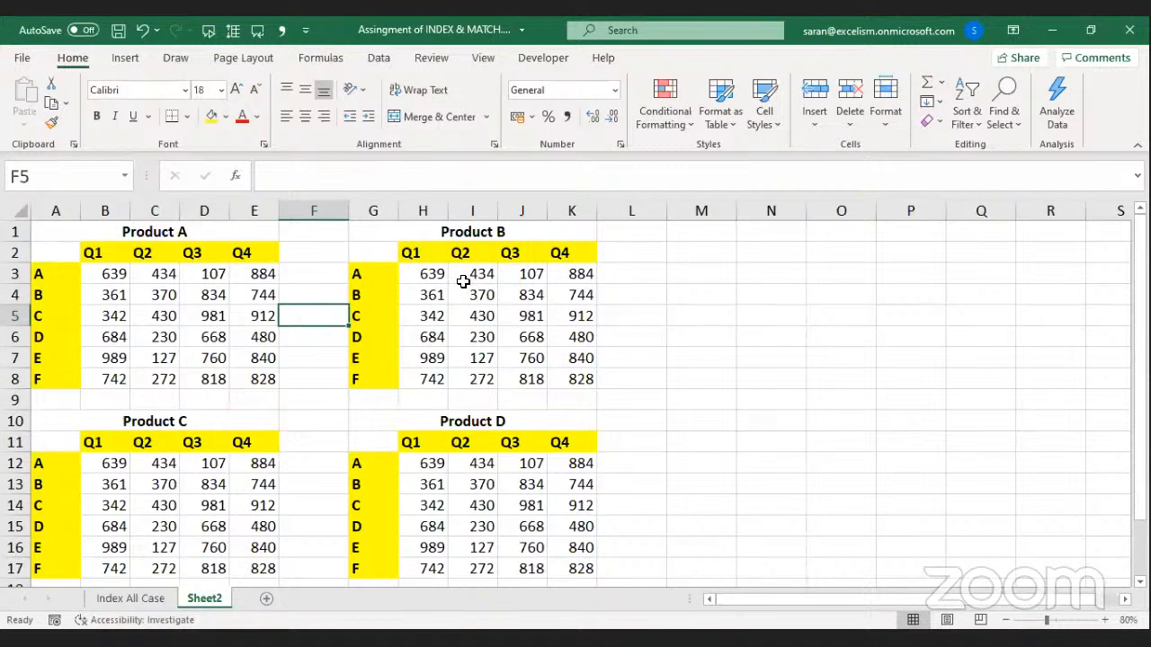
key(ctrl+g)
click(565, 451)
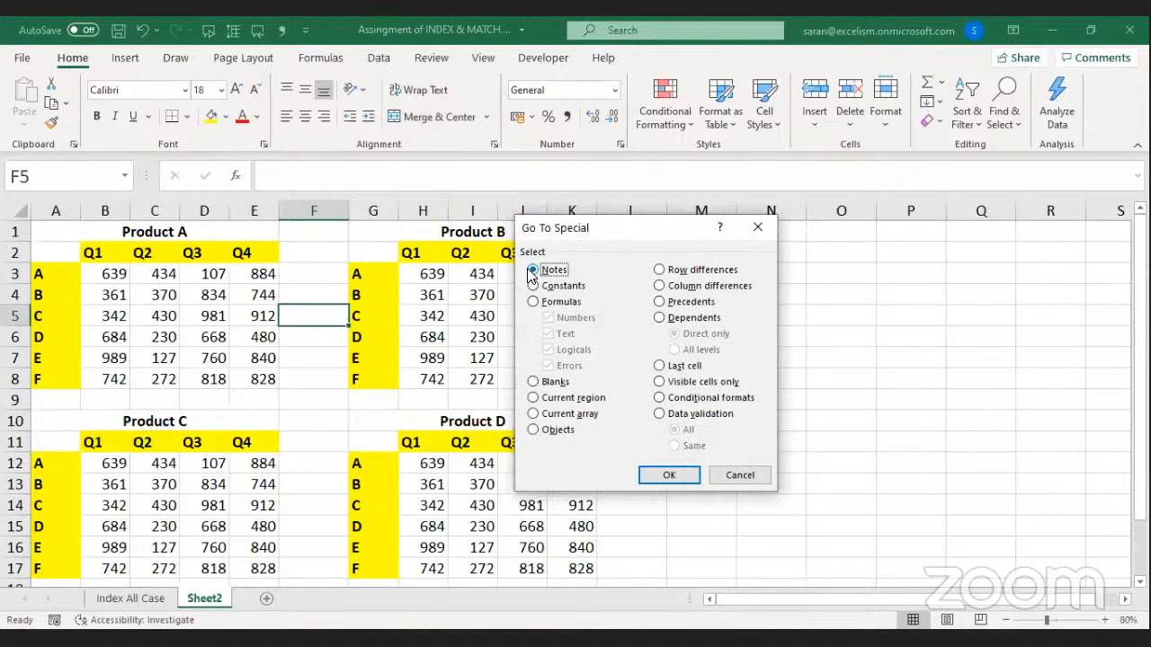
click(533, 285)
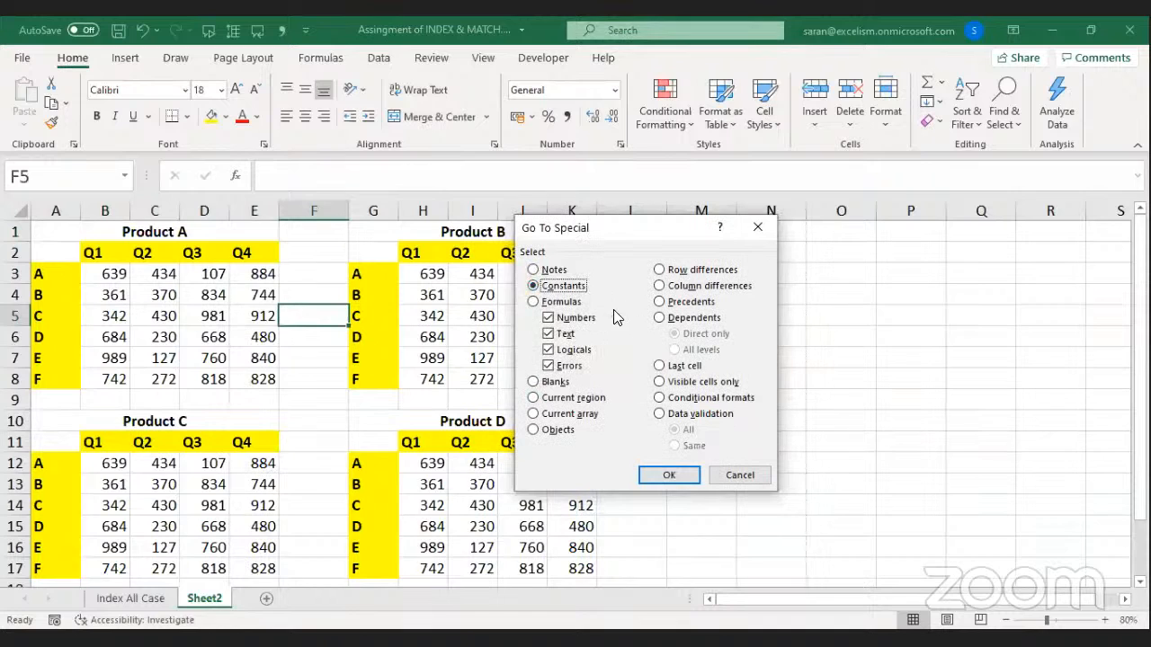
click(548, 334)
click(549, 350)
click(549, 366)
click(668, 474)
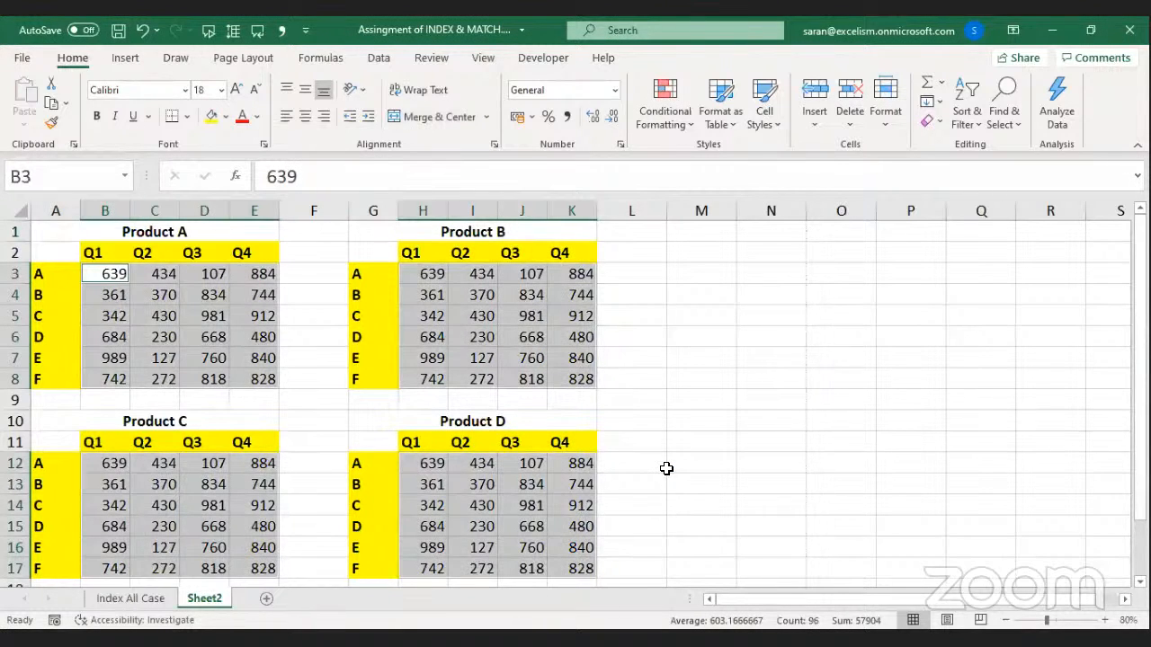
key(Delete)
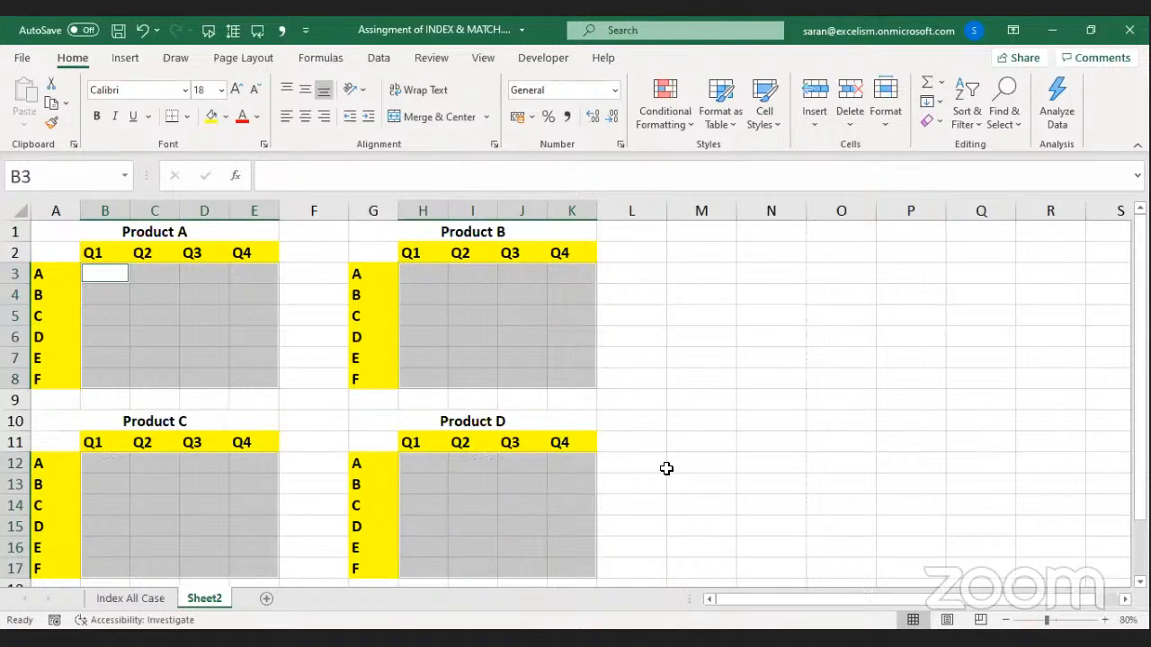
Fill the selected cells with =RANDBETWEEN(100,1000), then undo that fill.
text(=)
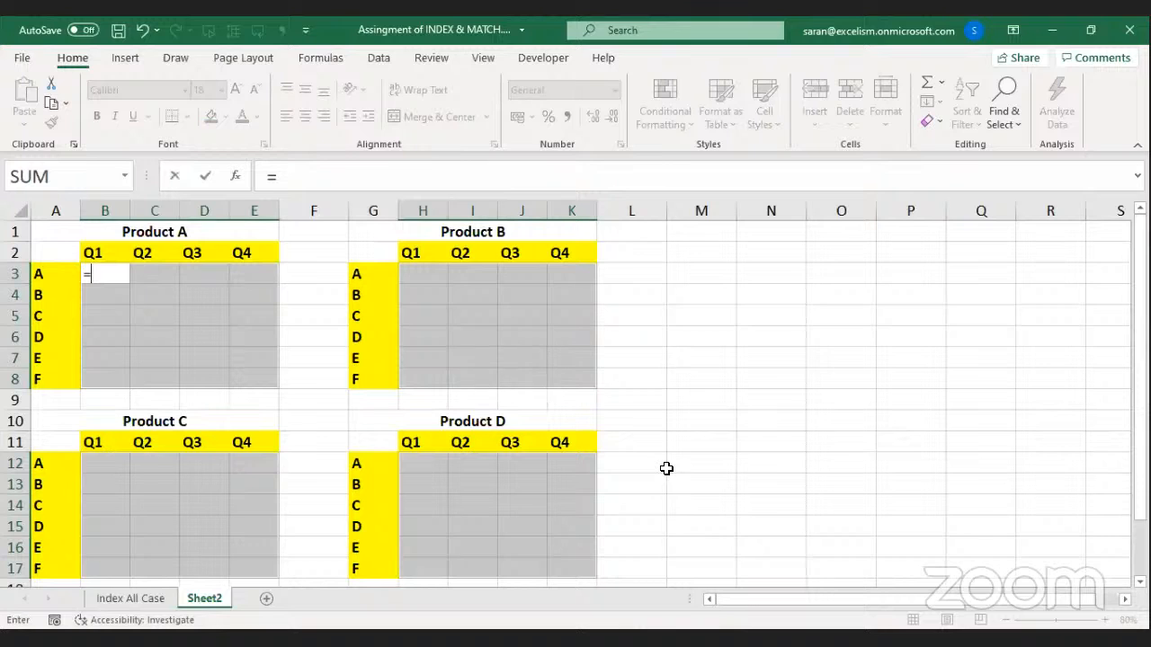
text(RANDBETWEEN()
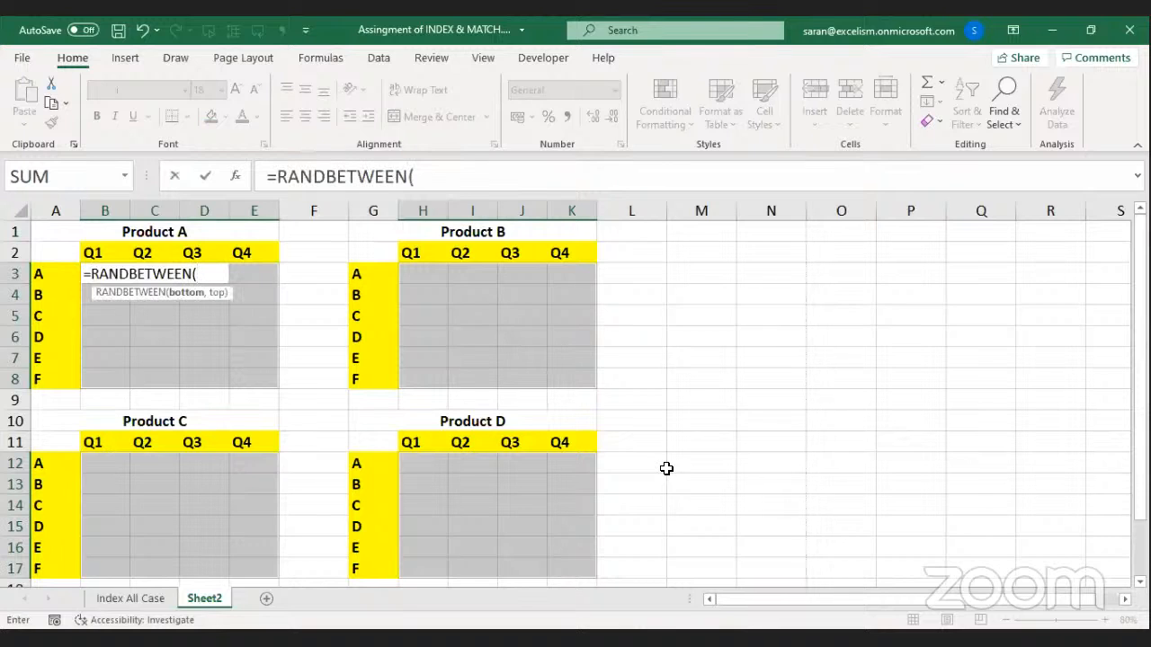
text(100,10)
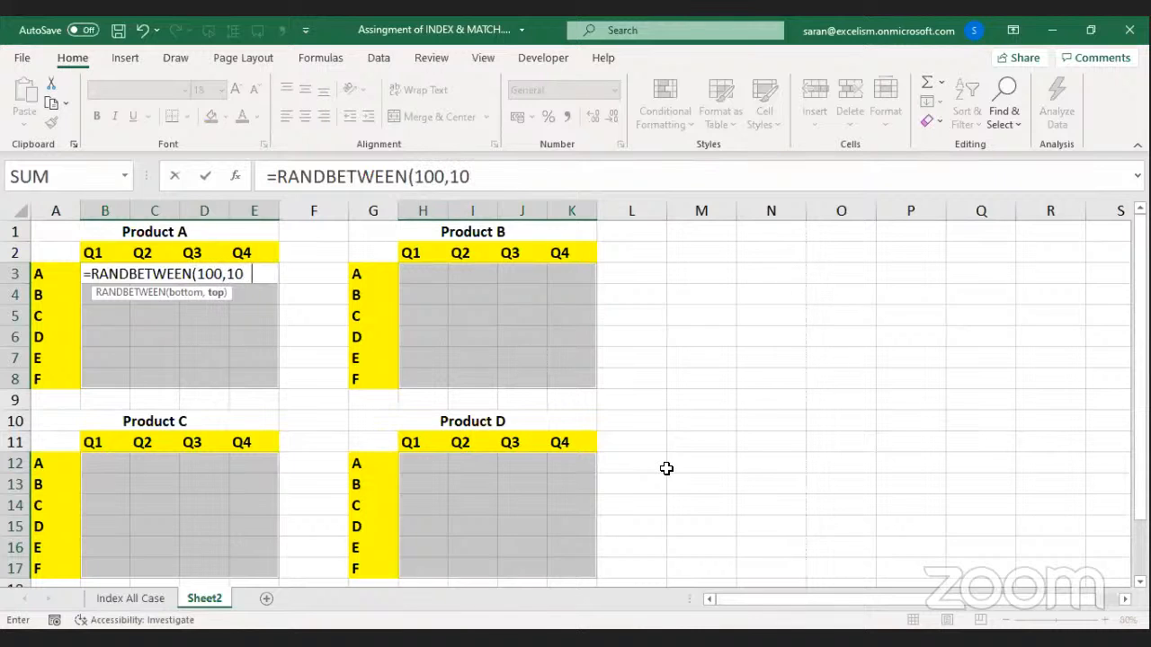
text(00))
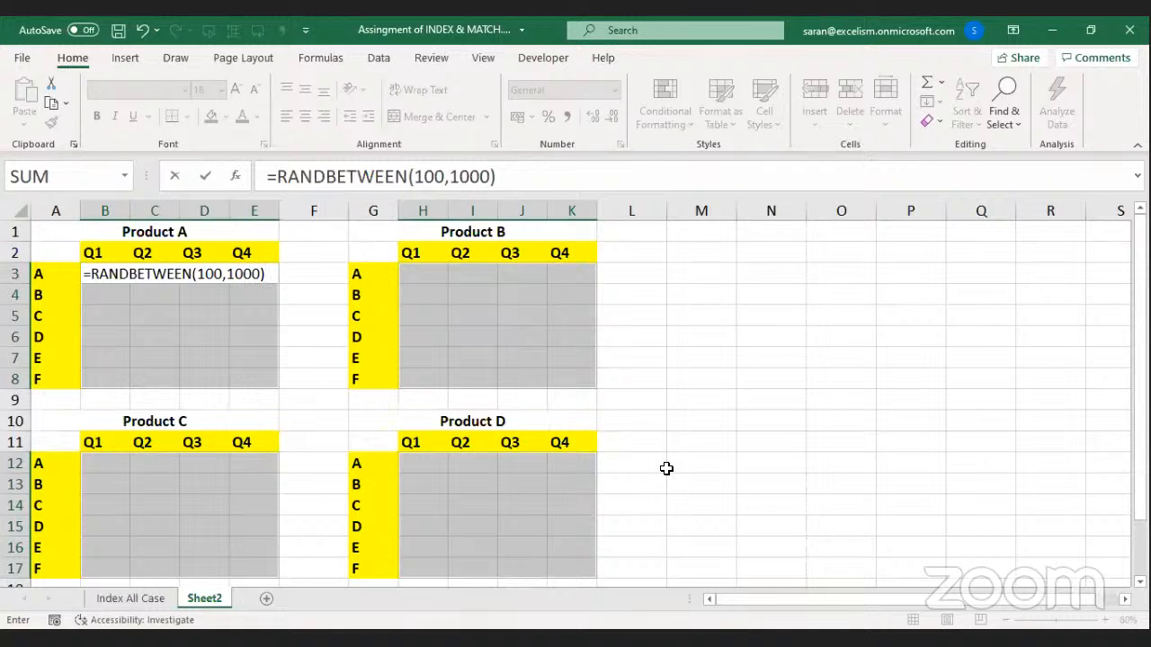
key(ctrl+Return)
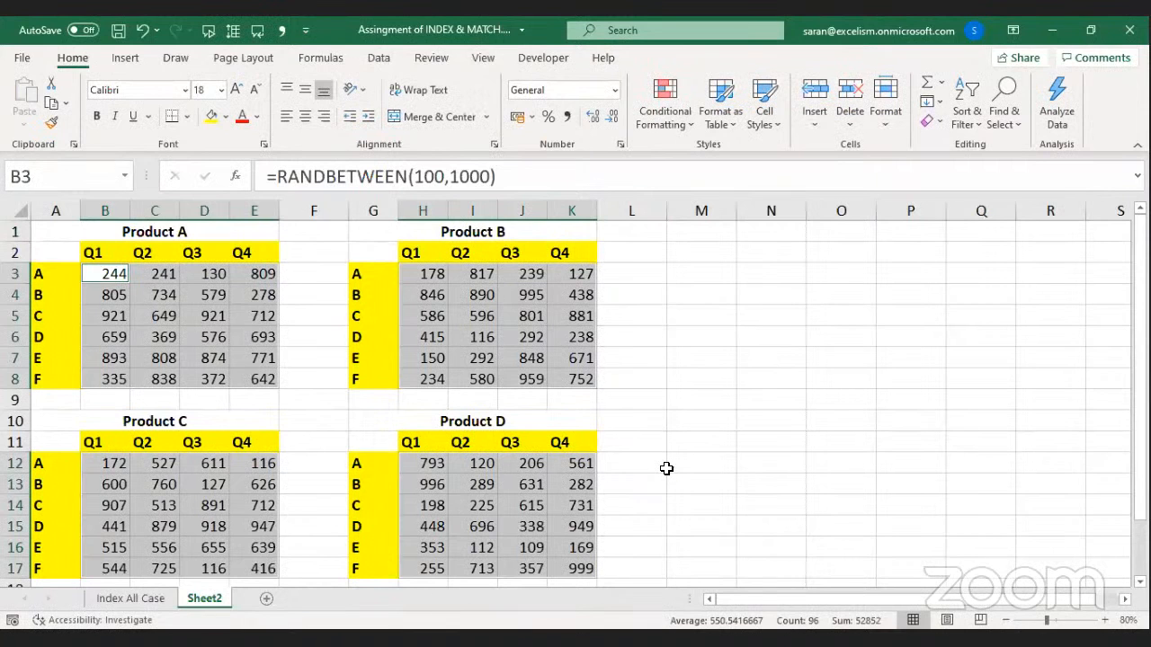
key(ctrl+z)
key(ctrl+z)
Return to A1 and select number ranges in the Product A and B tables.
key(ctrl+Home)
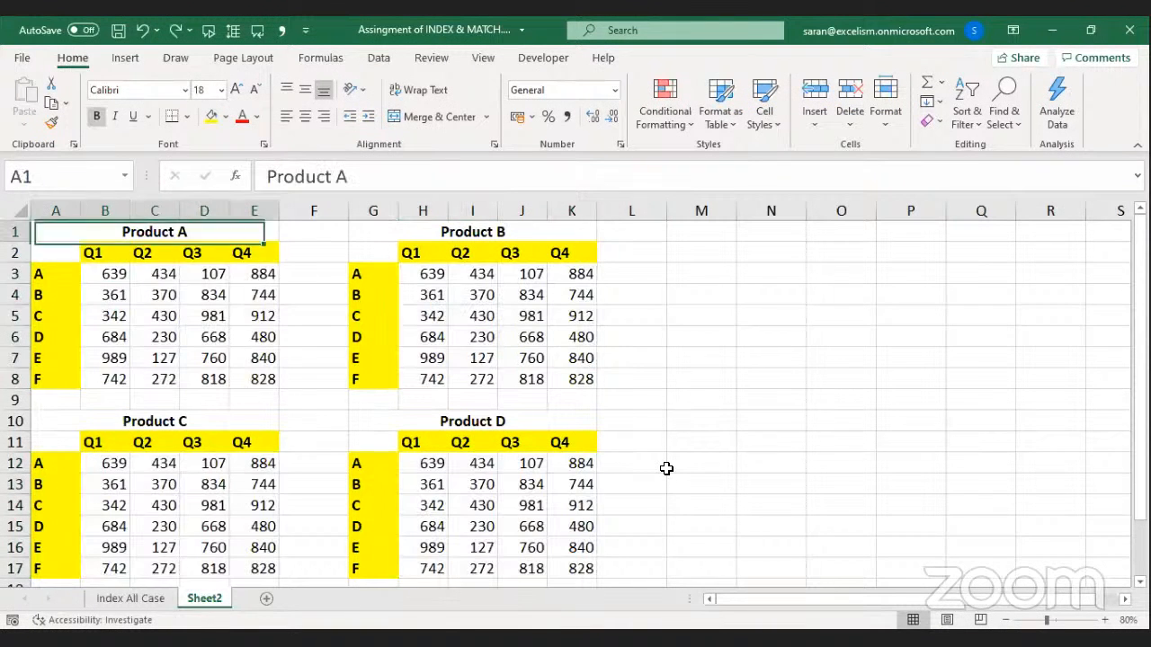
key(Down)
key(Down)
key(Right)
key(Down)
key(Up)
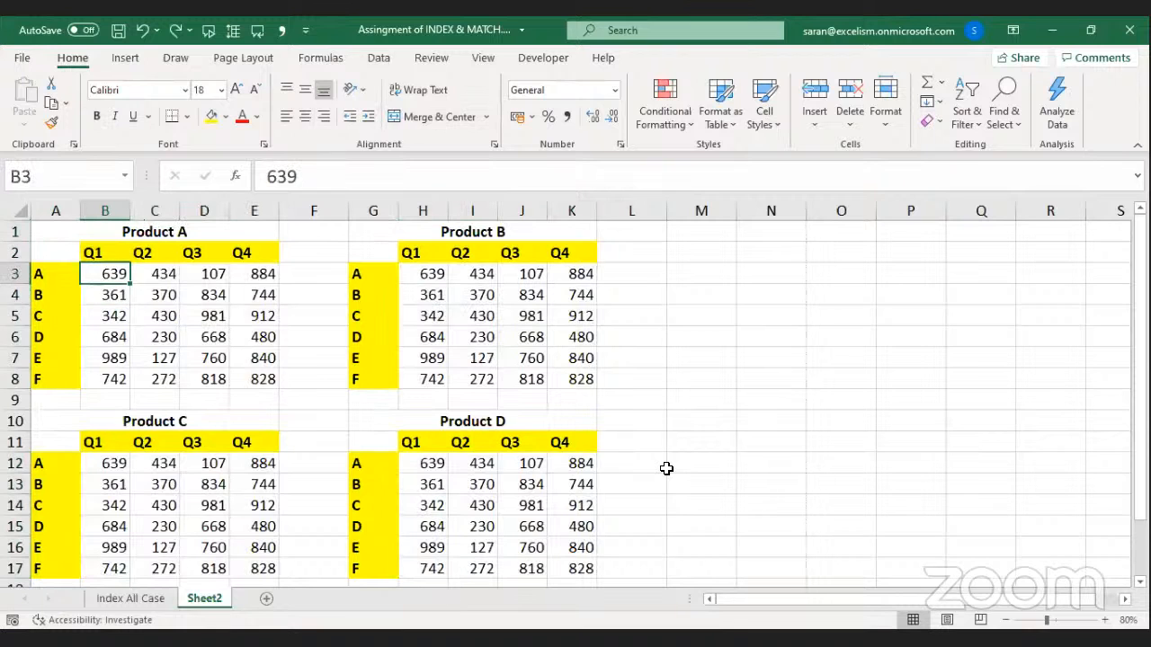
key(shift+Right)
key(shift+Right)
key(shift+Right)
key(Right)
key(Right)
key(Right)
key(Right)
key(Right)
key(Right)
key(ctrl+shift+Right)
key(ctrl+shift+Down)
key(Up)
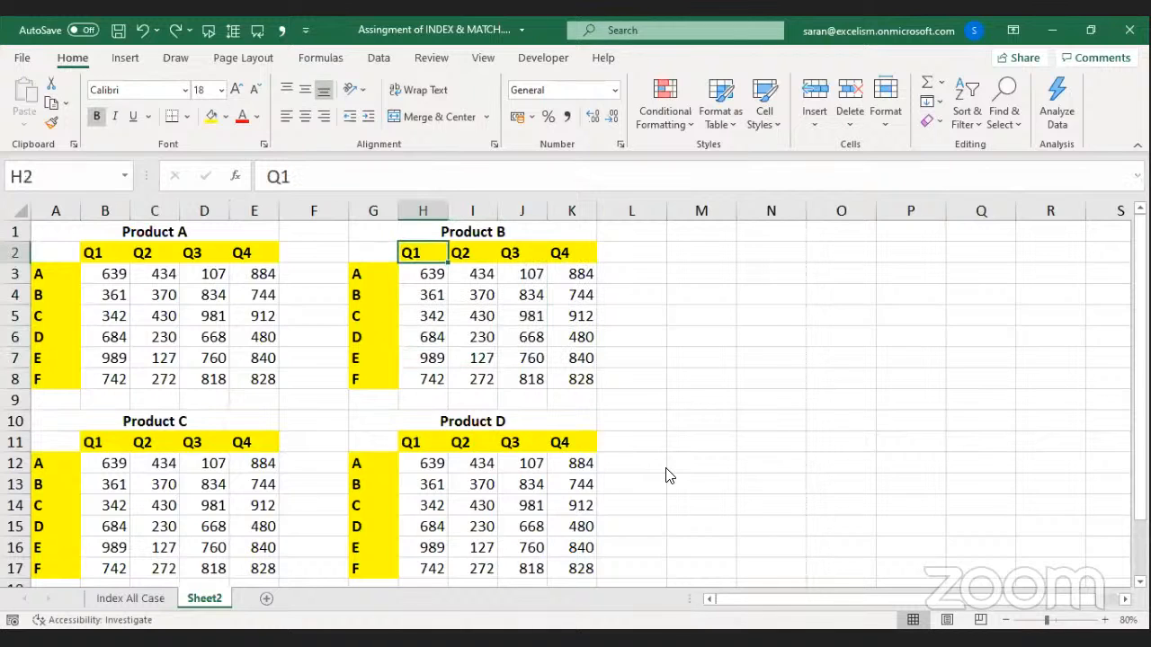
Use Go To Special to select Constants with only Numbers checked.
key(ctrl+g)
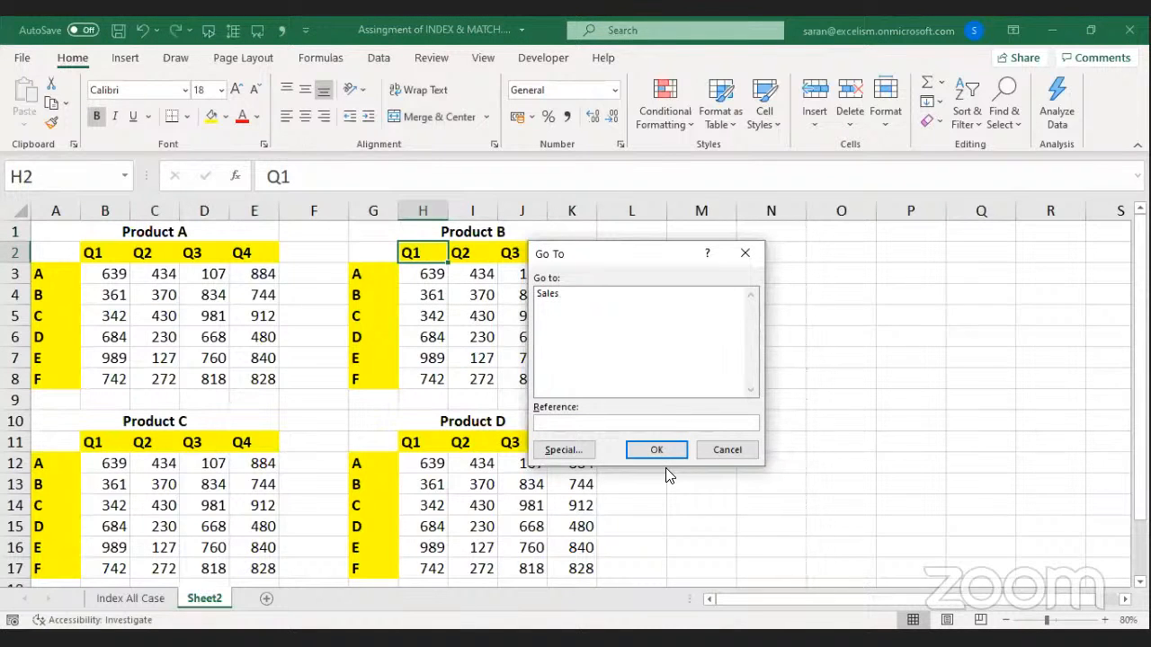
click(585, 454)
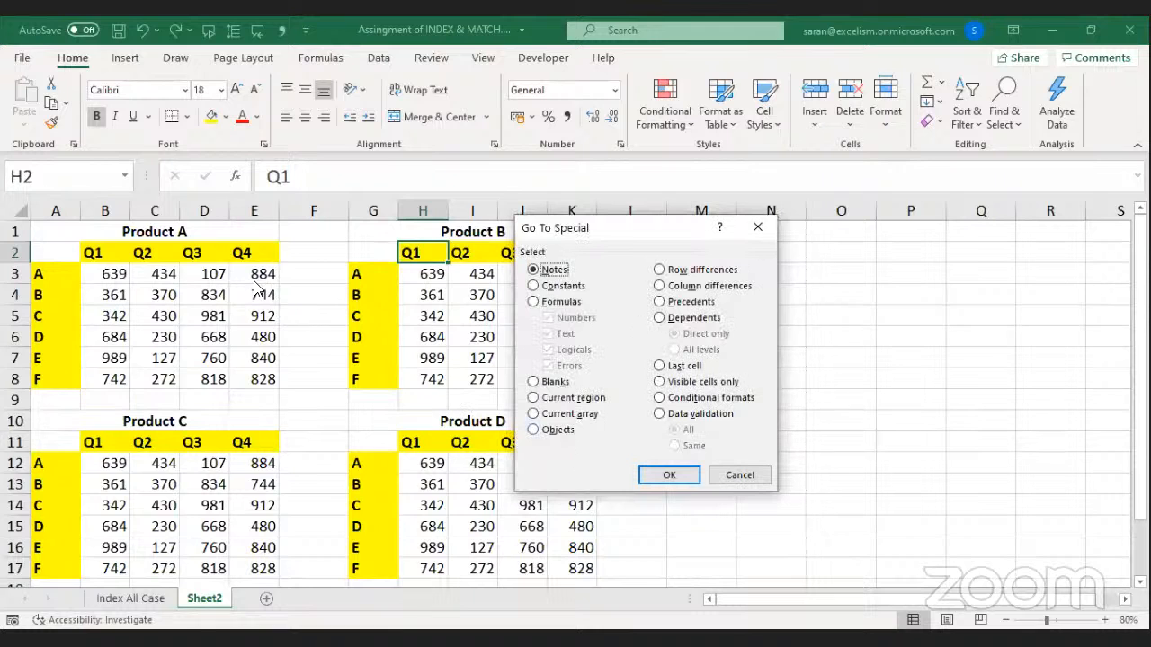
click(563, 286)
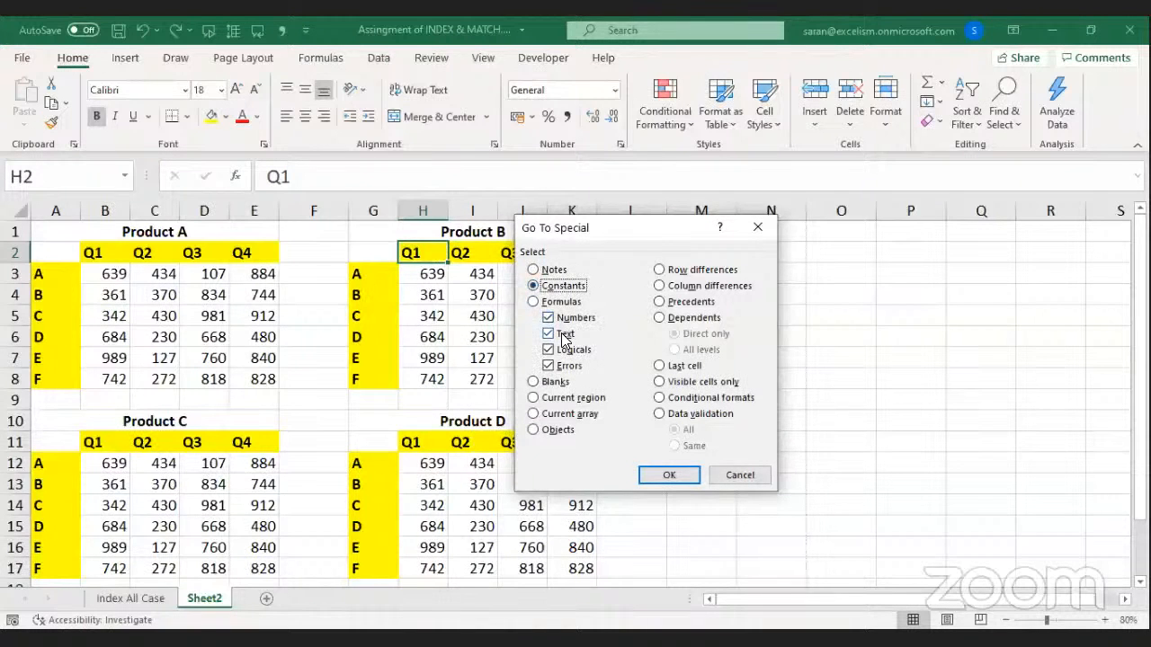
click(564, 336)
click(561, 350)
click(559, 366)
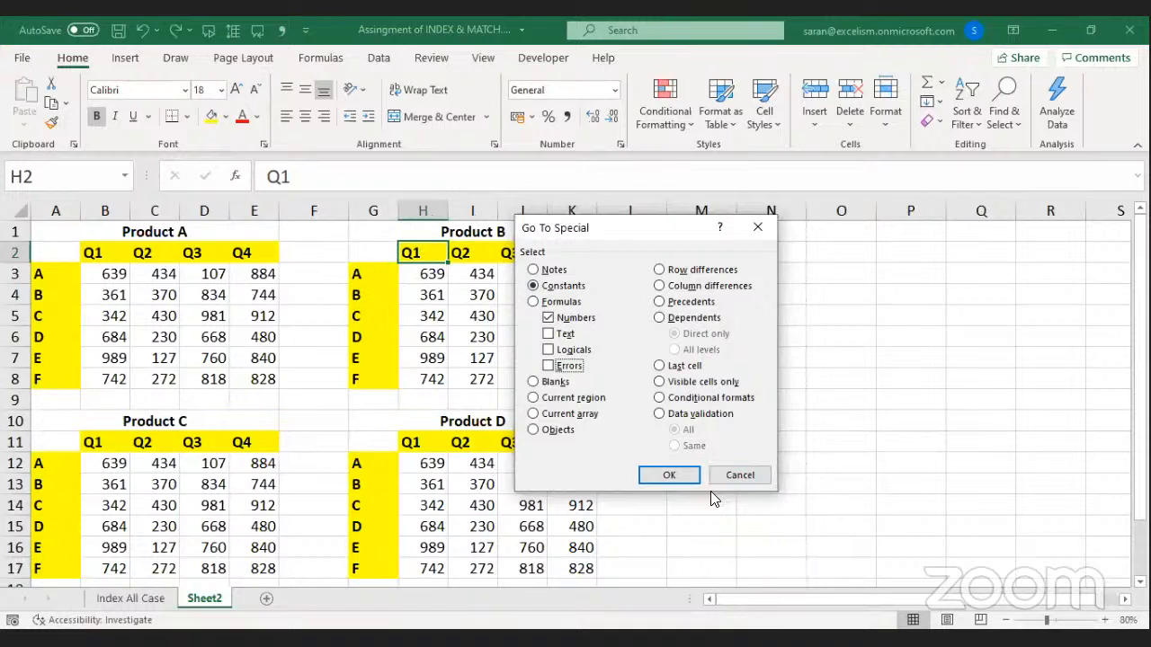
click(683, 480)
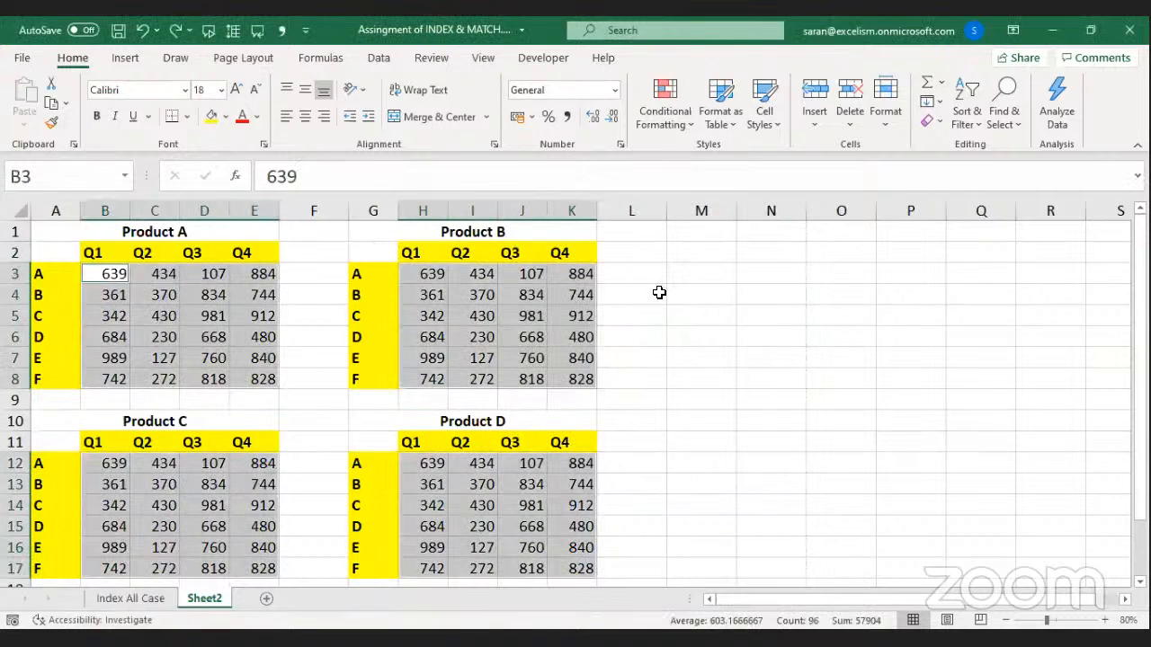
Enter =RANDBETWEEN(100,1000) into every selected cell and copy them.
text(=)
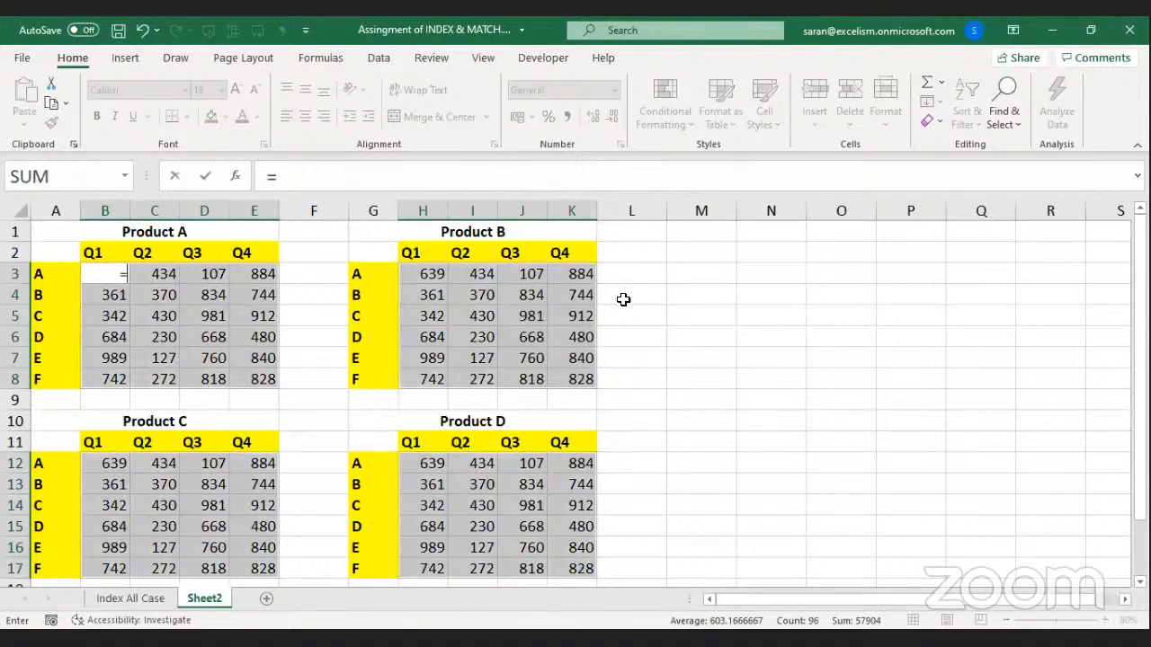
text(ra)
key(Tab)
text(100,1000))
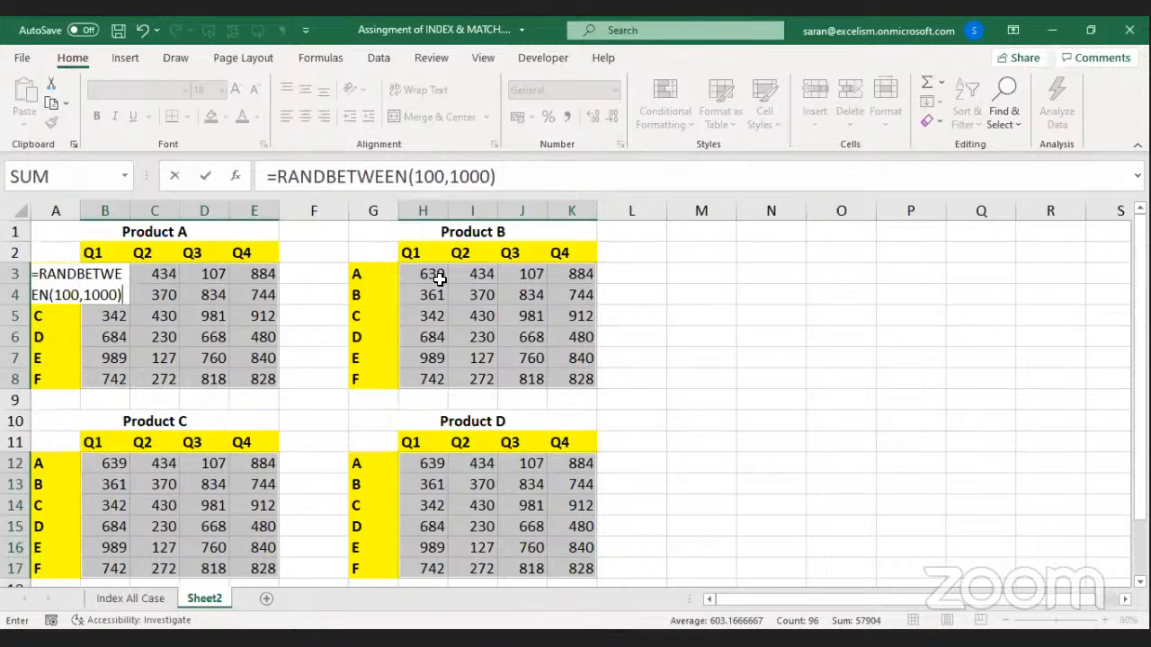
key(ctrl+Return)
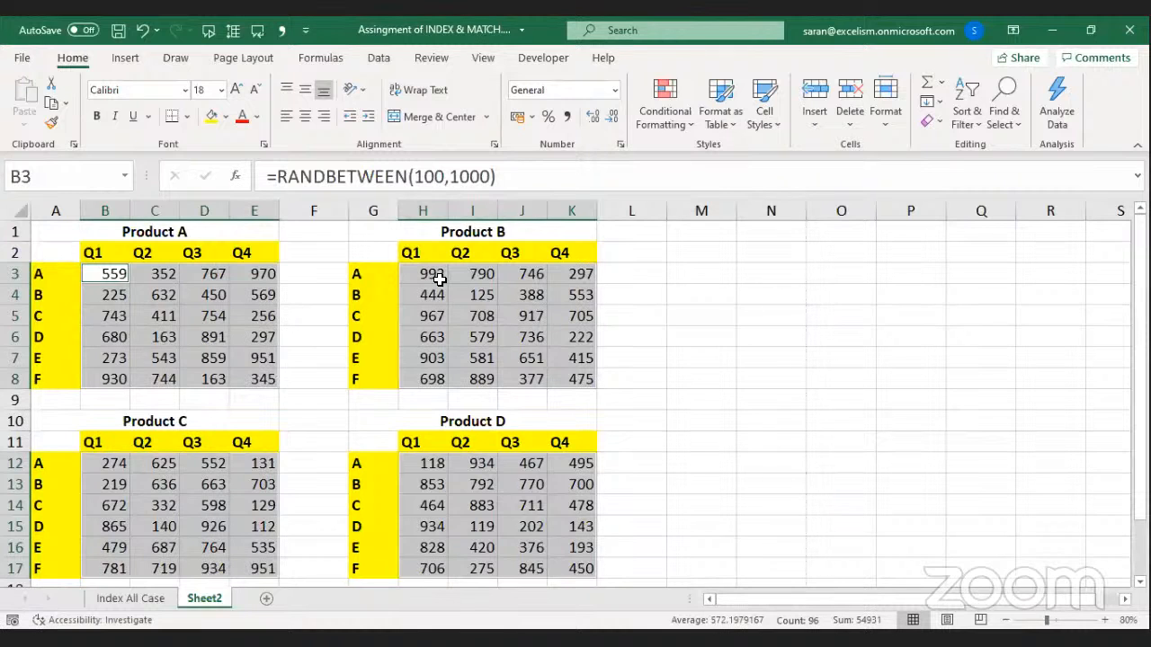
key(ctrl+c)
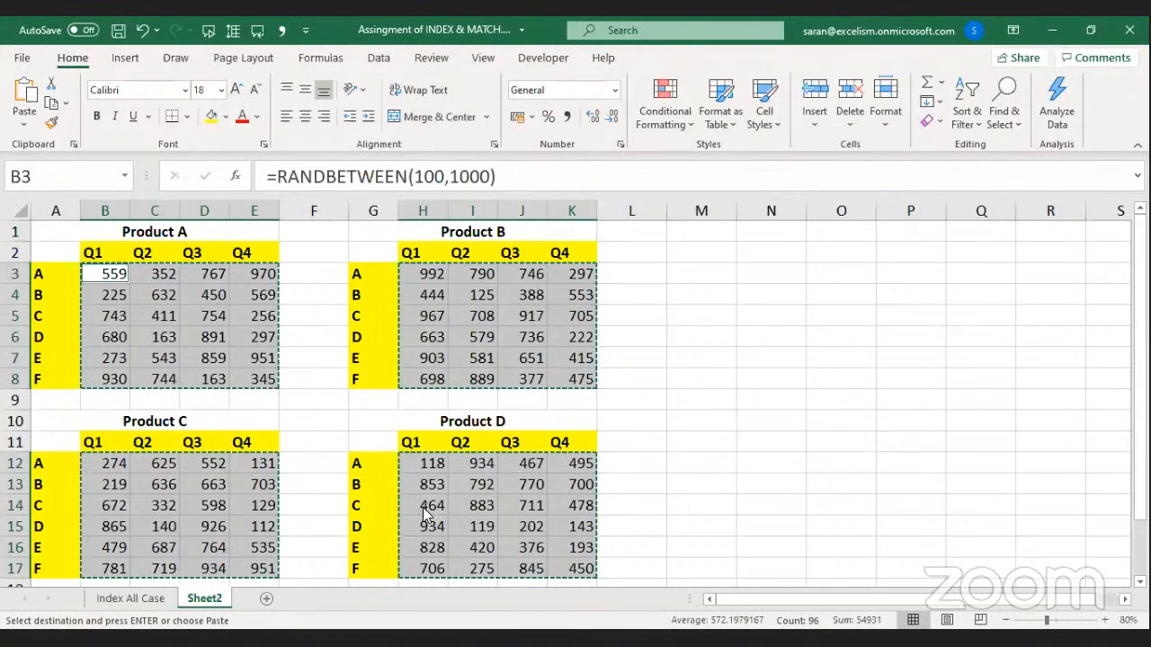
Try pasting values over the sheet, dismissing the multiple-selections errors and cancelling the copies.
key(ctrl+alt+v)
click(511, 304)
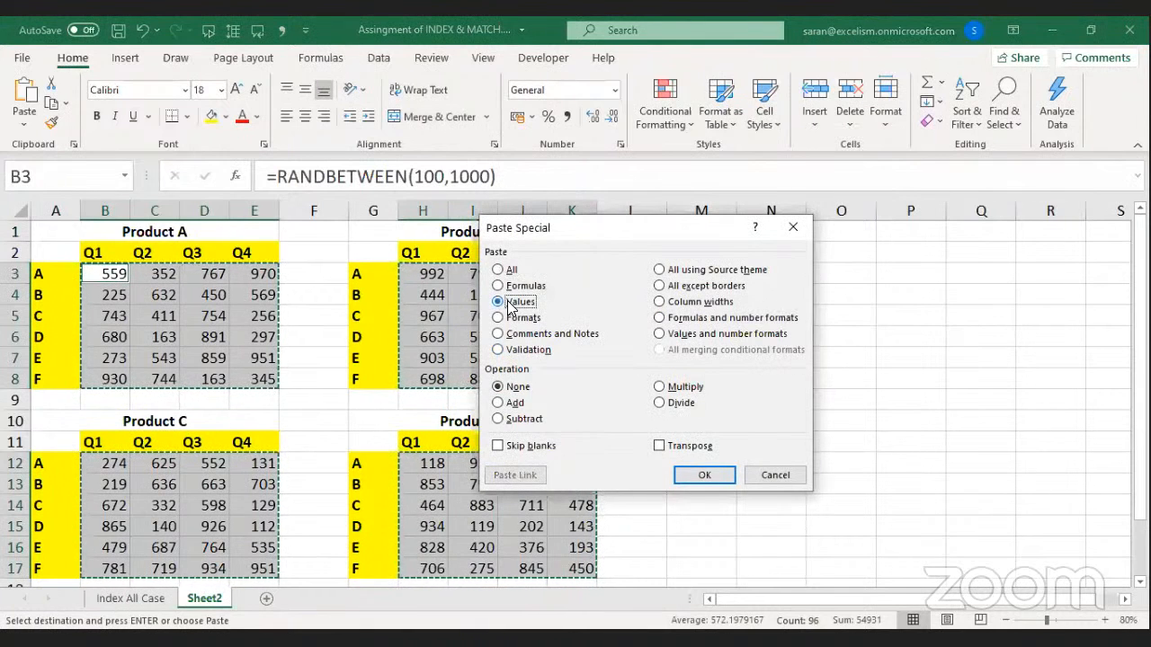
click(705, 484)
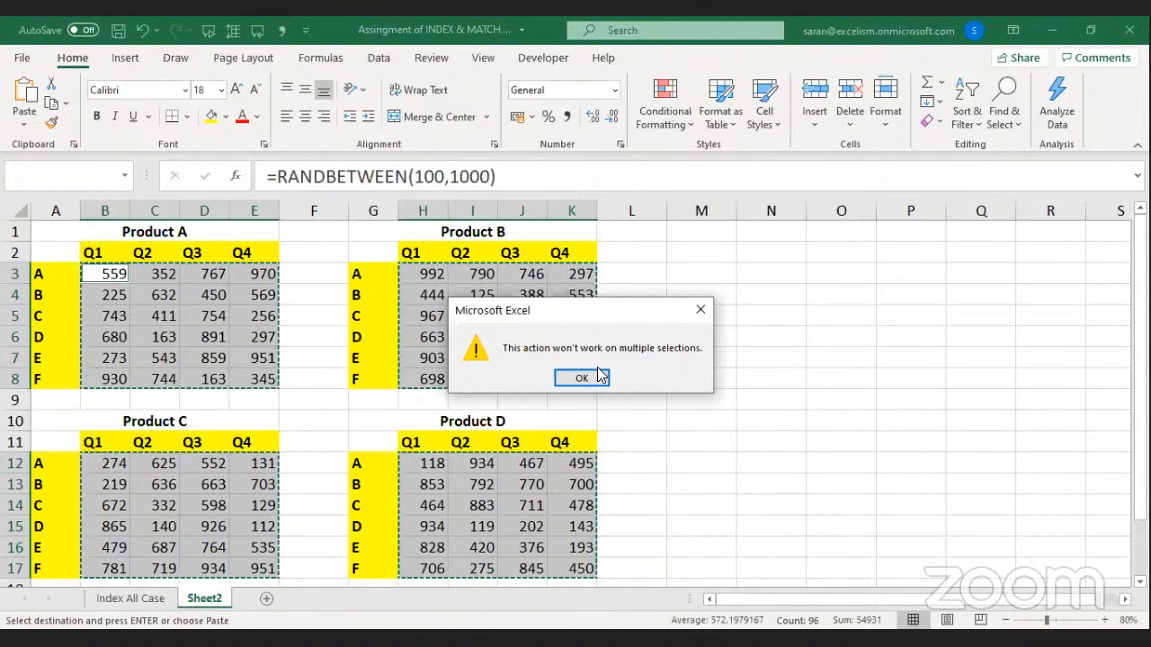
click(599, 377)
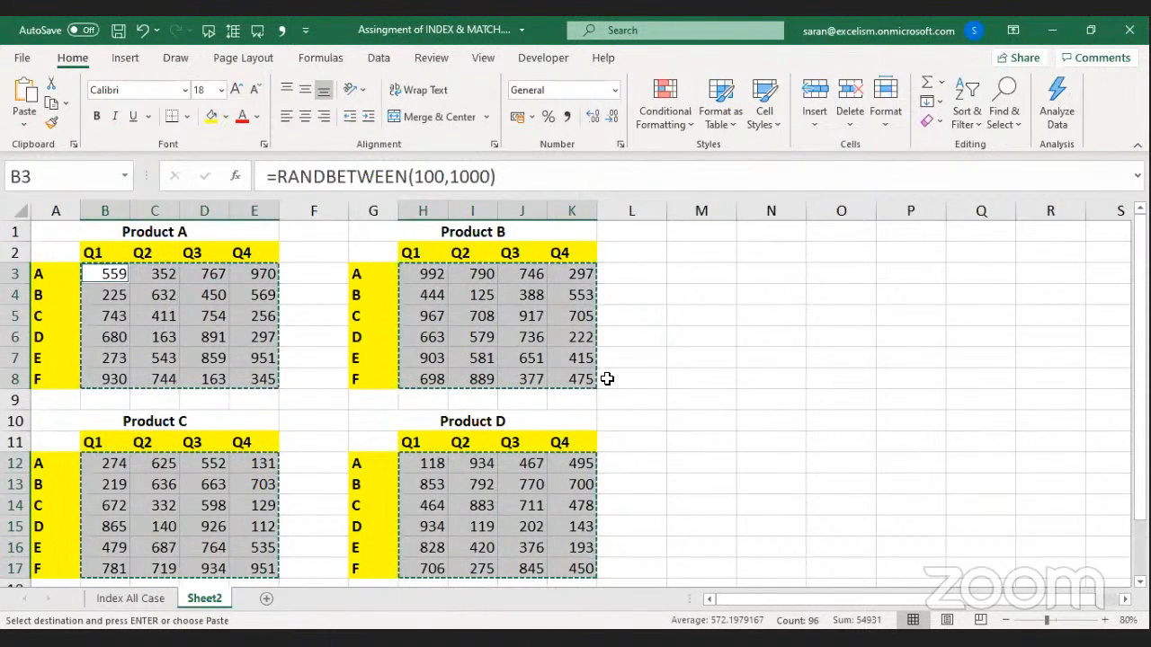
key(Escape)
key(ctrl+a)
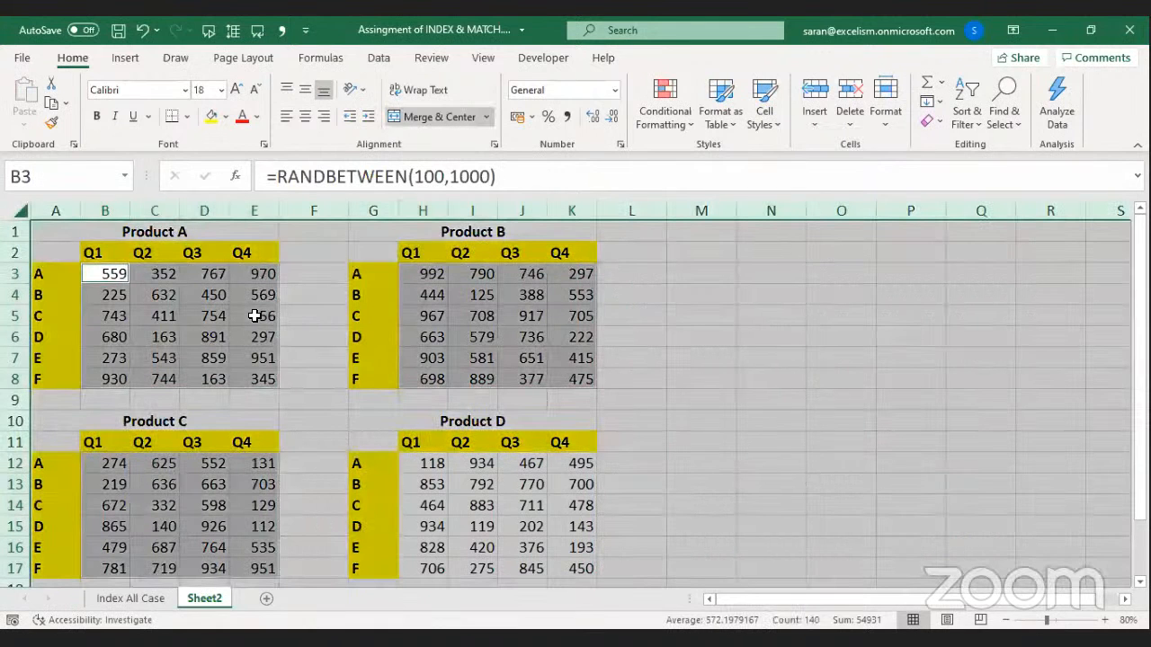
key(ctrl+c)
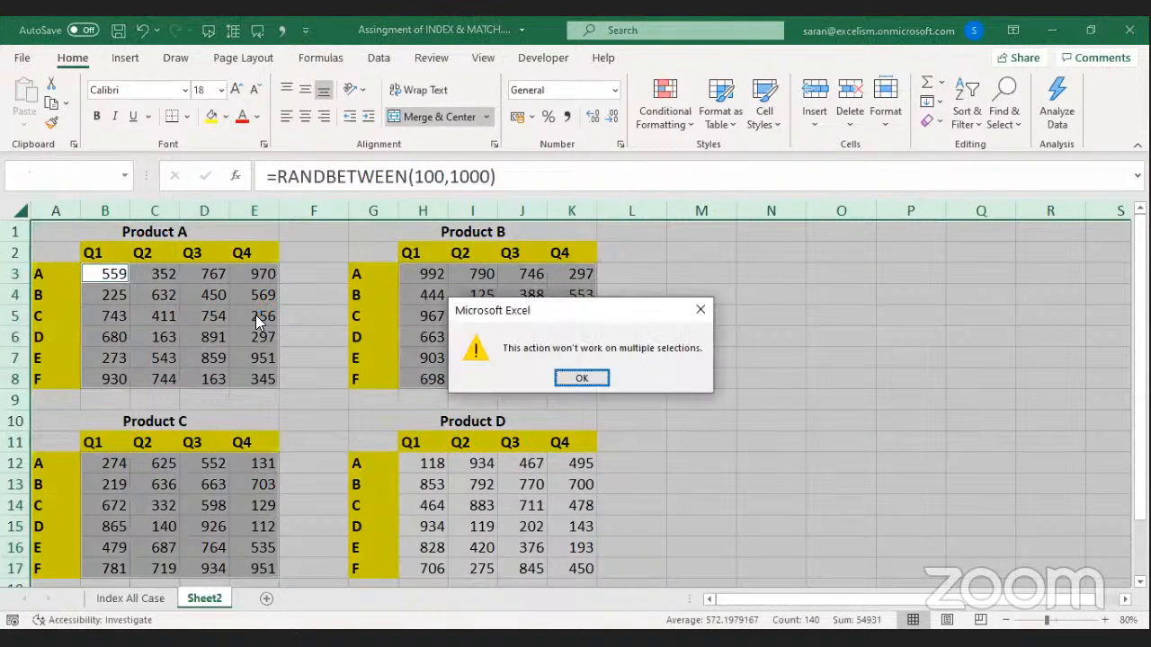
key(Return)
key(ctrl+Home)
key(ctrl+a)
key(ctrl+c)
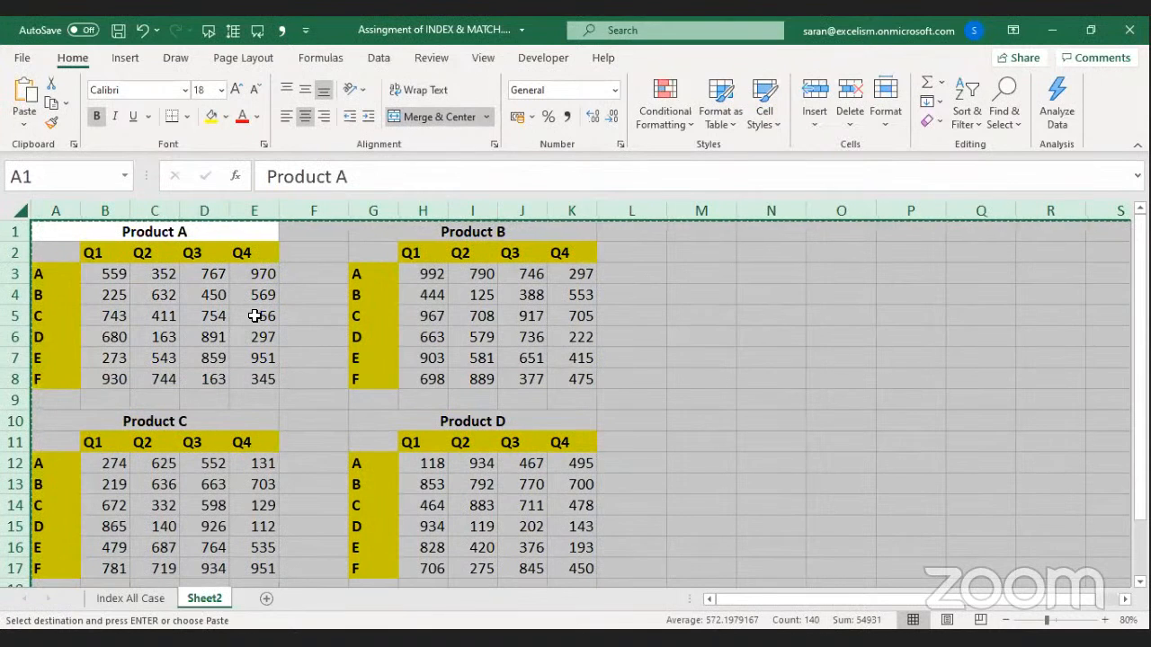
key(Escape)
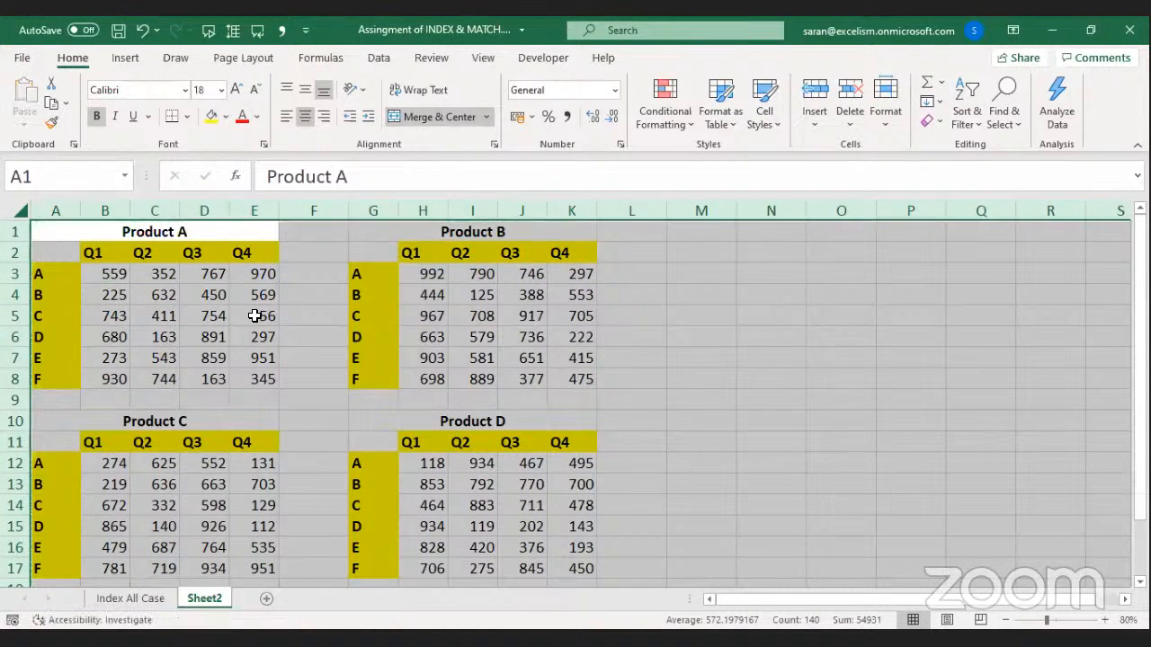
Copy the Product tables in A1:K17 and paste them back as fixed values.
drag(118, 229, 577, 562)
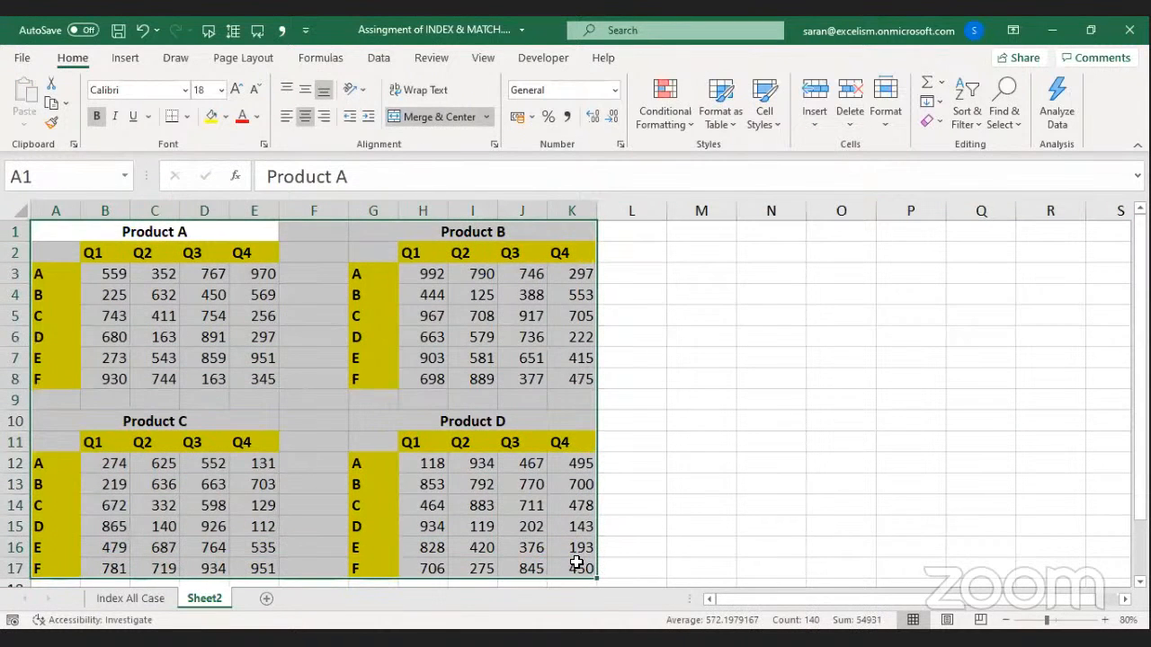
key(ctrl+c)
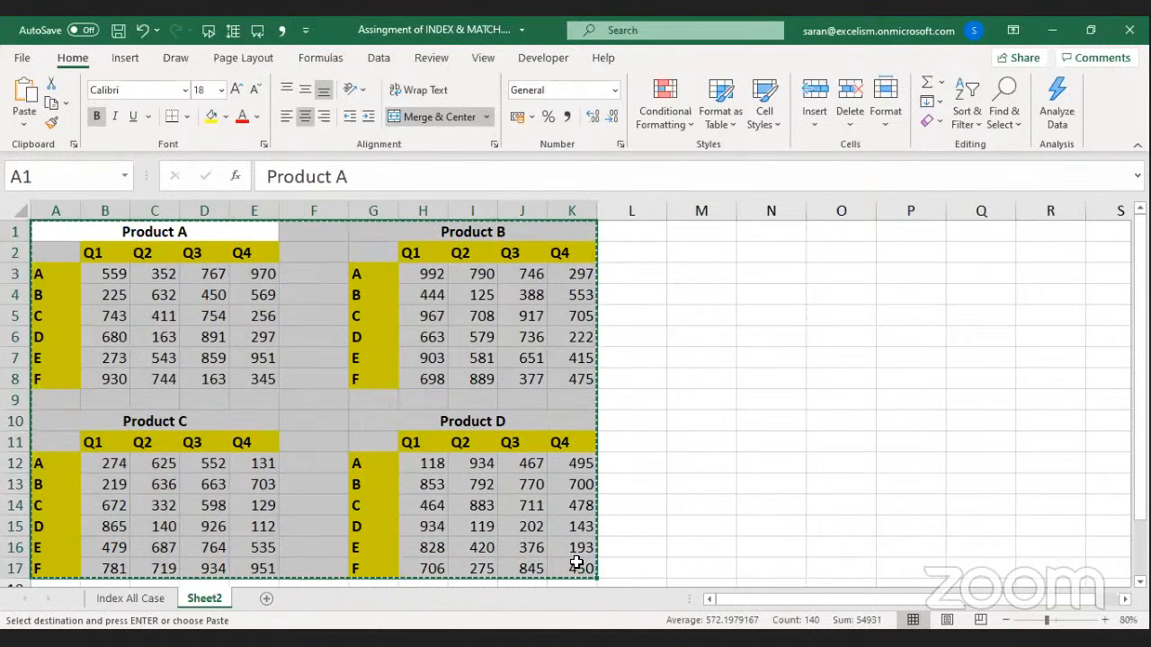
key(Escape)
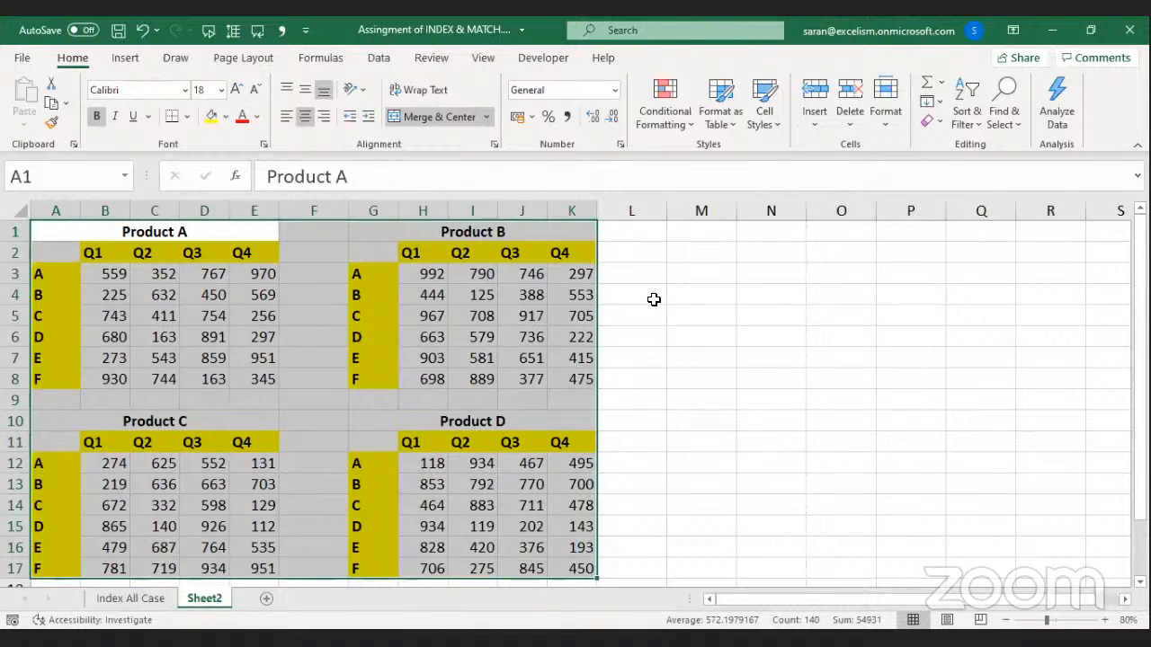
click(722, 298)
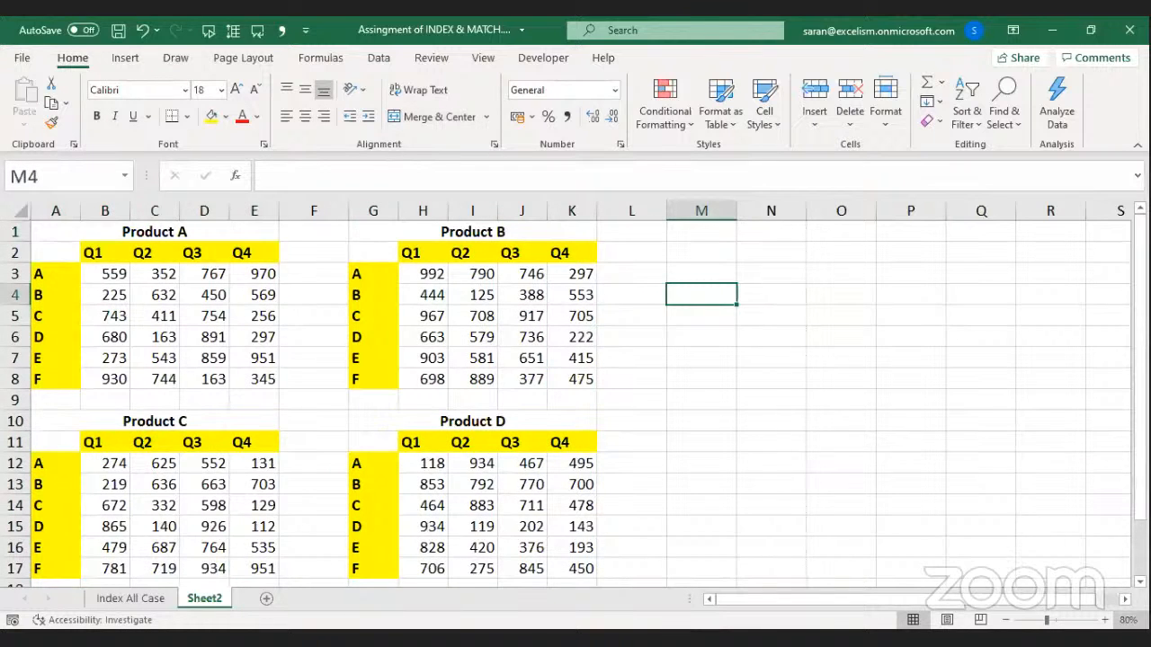
Enter sample values 10, 20, 30 and 40 in M4, O4, Q4 and S4.
scroll(1037, 540, right, 4)
scroll(789, 445, right, 1)
text(10)
key(Tab)
key(Tab)
text(20)
key(Tab)
key(Tab)
key(Tab)
key(Left)
text(30)
key(Tab)
key(Tab)
key(Tab)
key(Left)
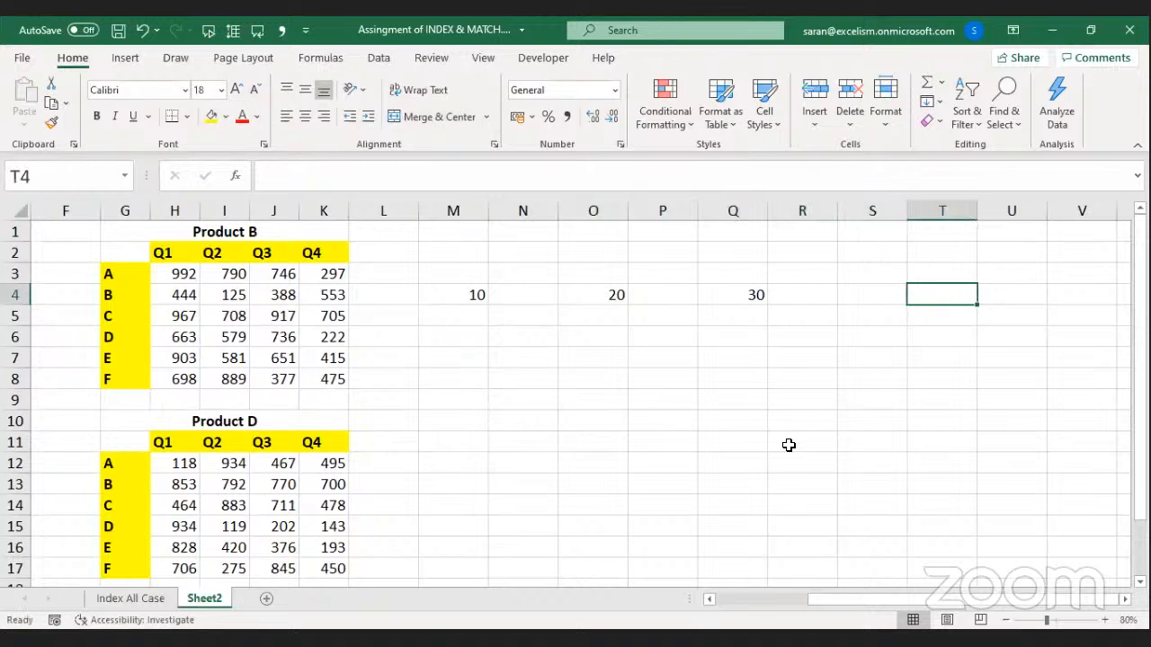
text(40)
key(Return)
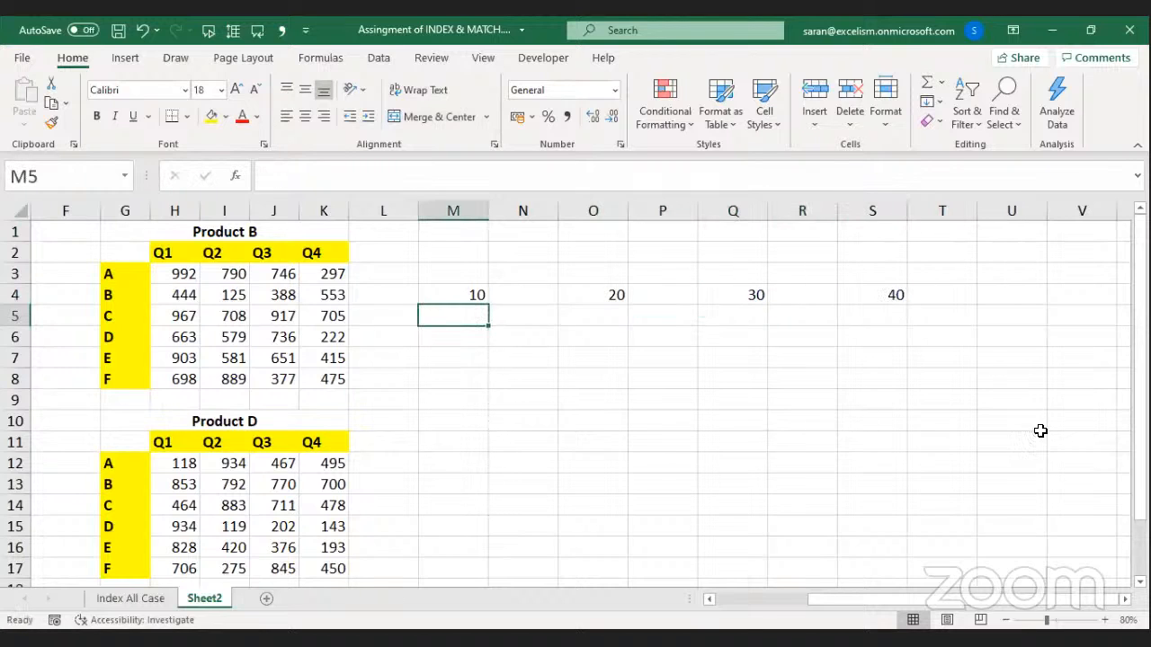
click(1125, 599)
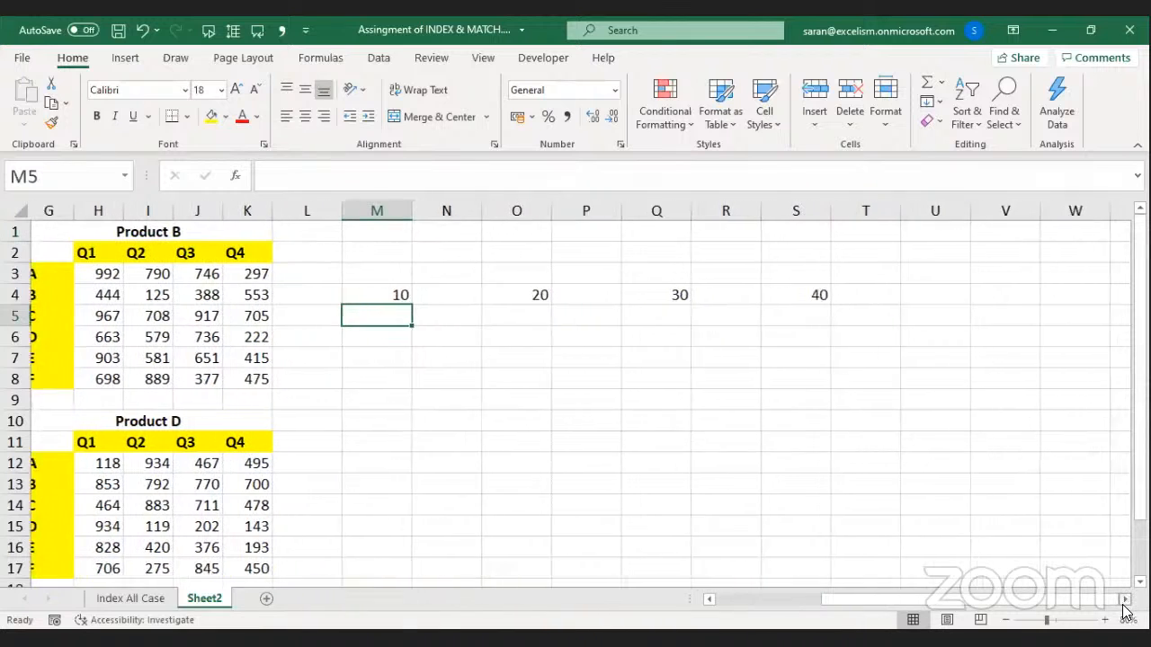
click(1124, 599)
Ctrl-select M4, O4, Q4 and S4 together and copy them.
click(352, 297)
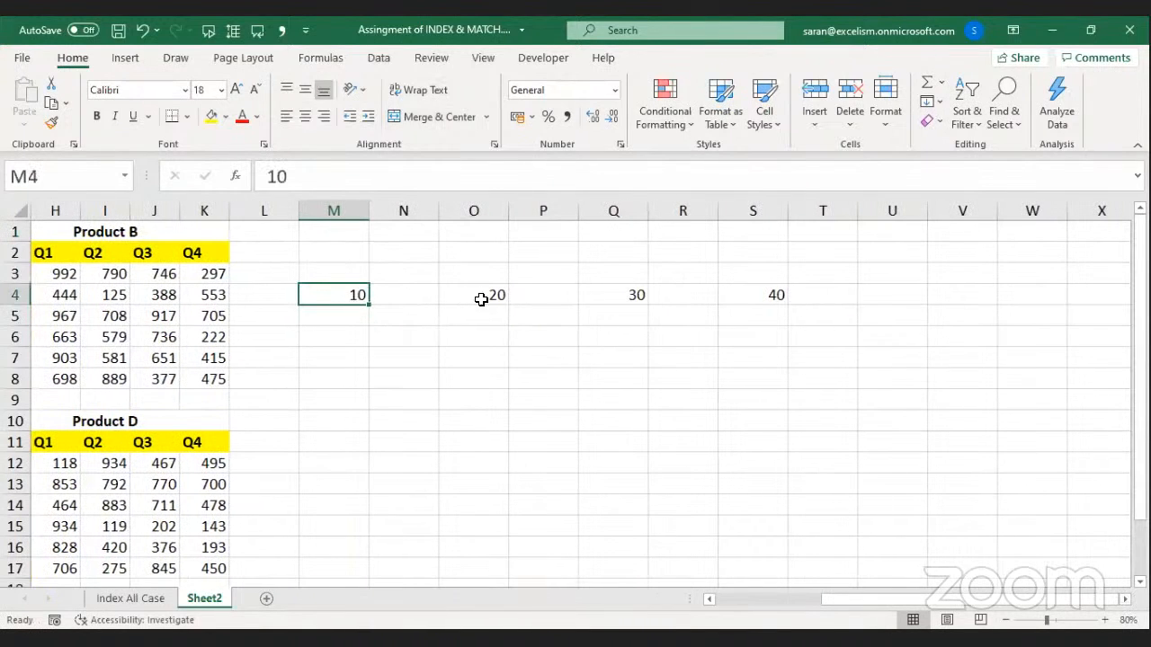
ctrl+click(483, 300)
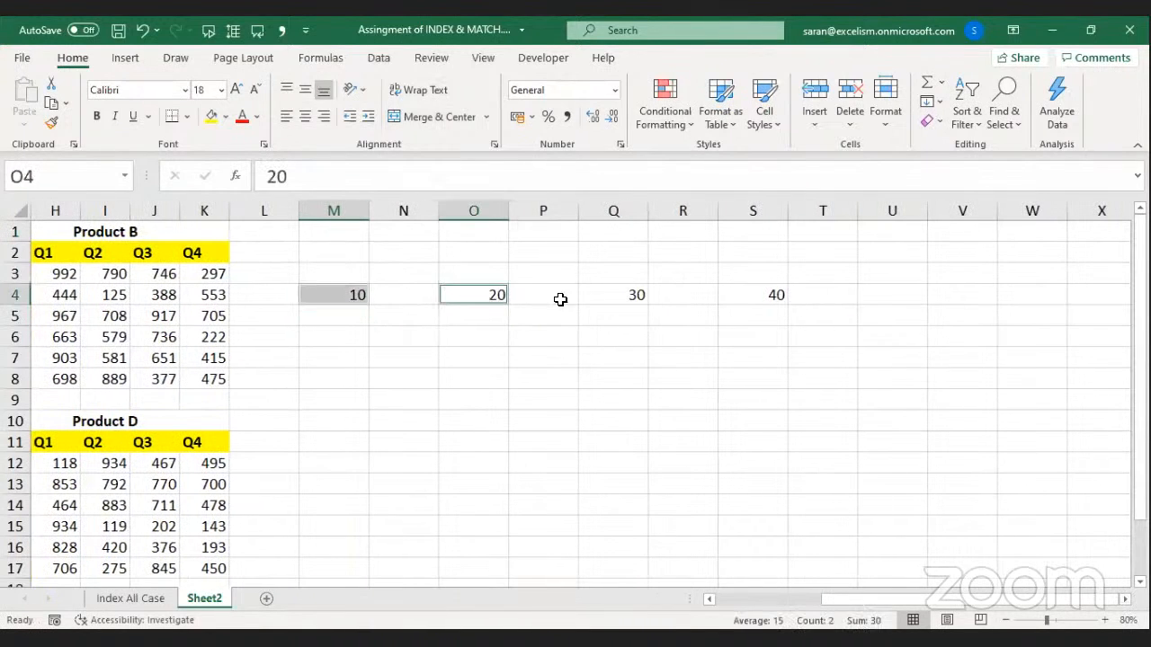
ctrl+click(606, 296)
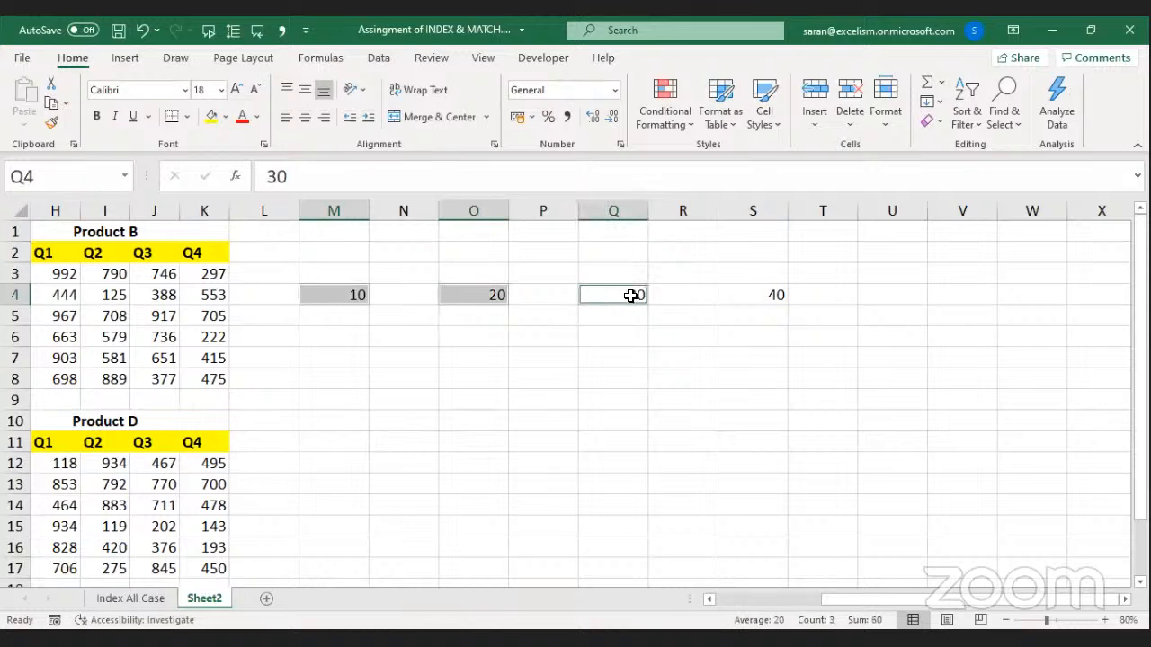
ctrl+click(721, 293)
key(ctrl+c)
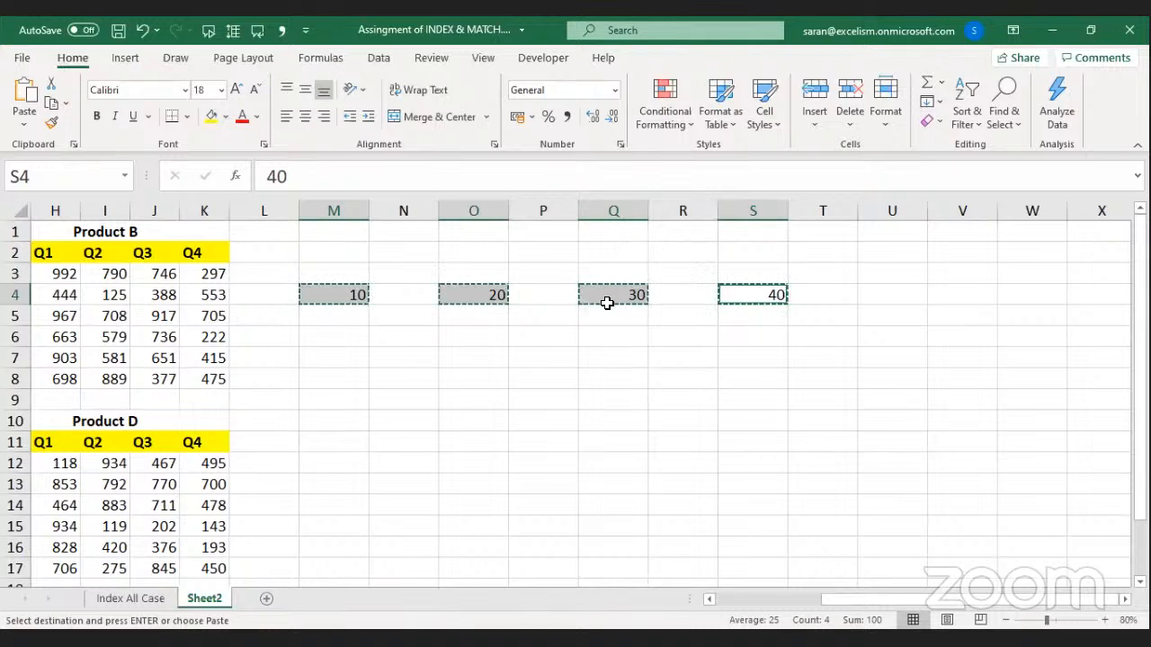
click(346, 341)
Paste the four values into M6:P6, then reselect M4, O4, Q4 and S4.
key(ctrl+v)
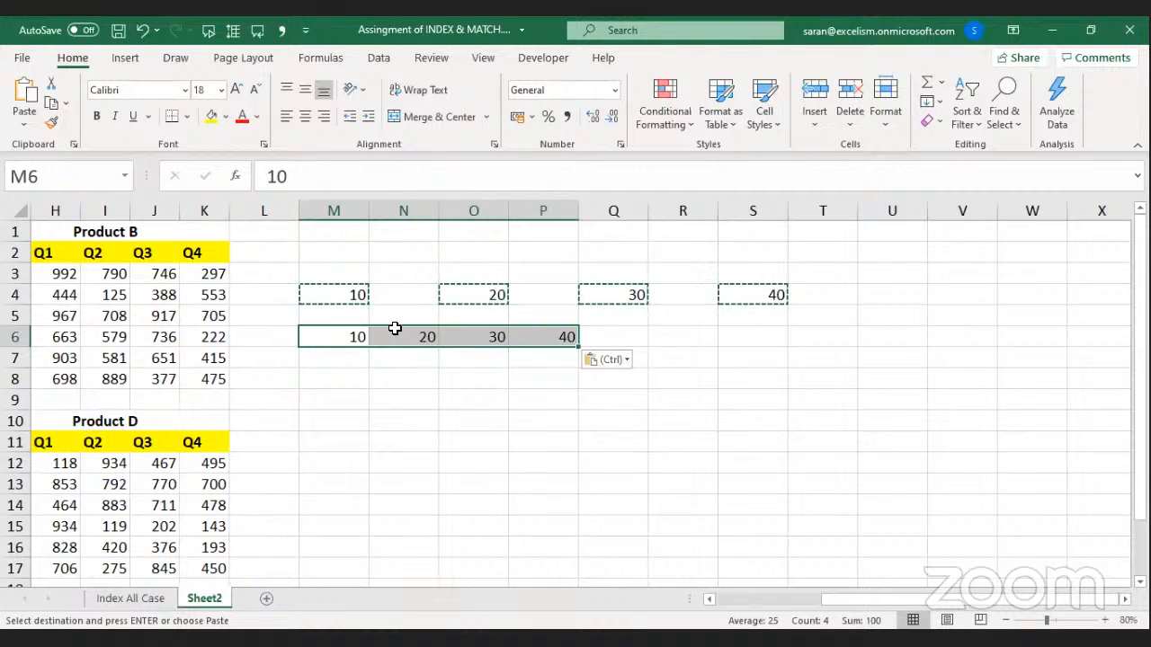
click(360, 297)
ctrl+click(457, 299)
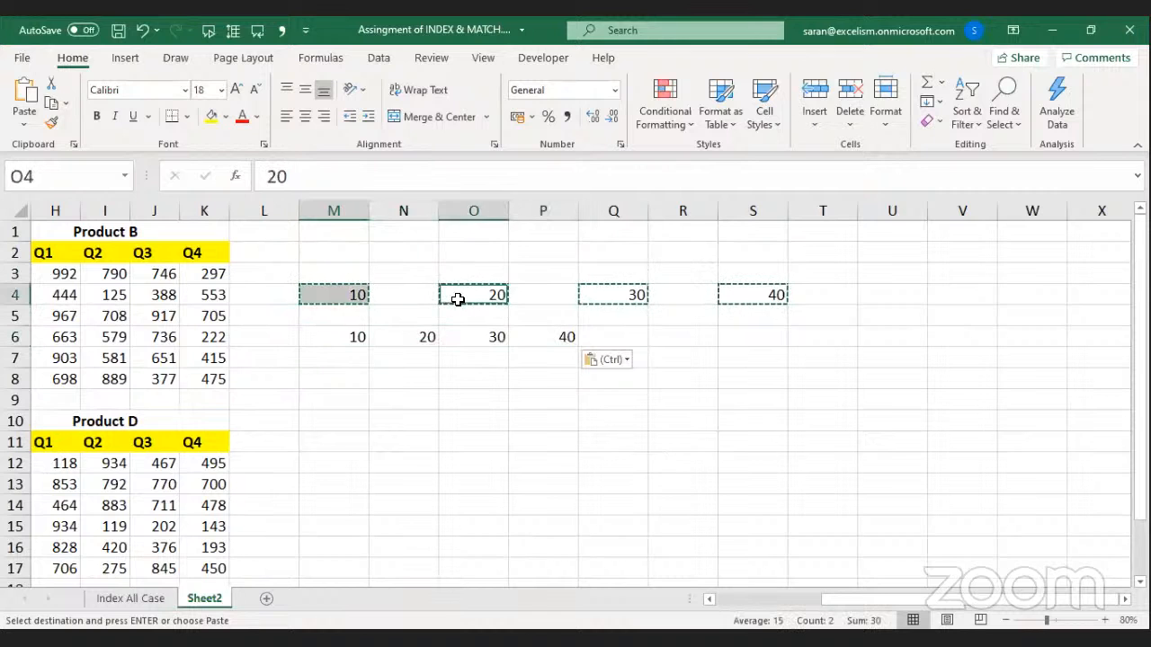
ctrl+click(614, 298)
ctrl+click(751, 297)
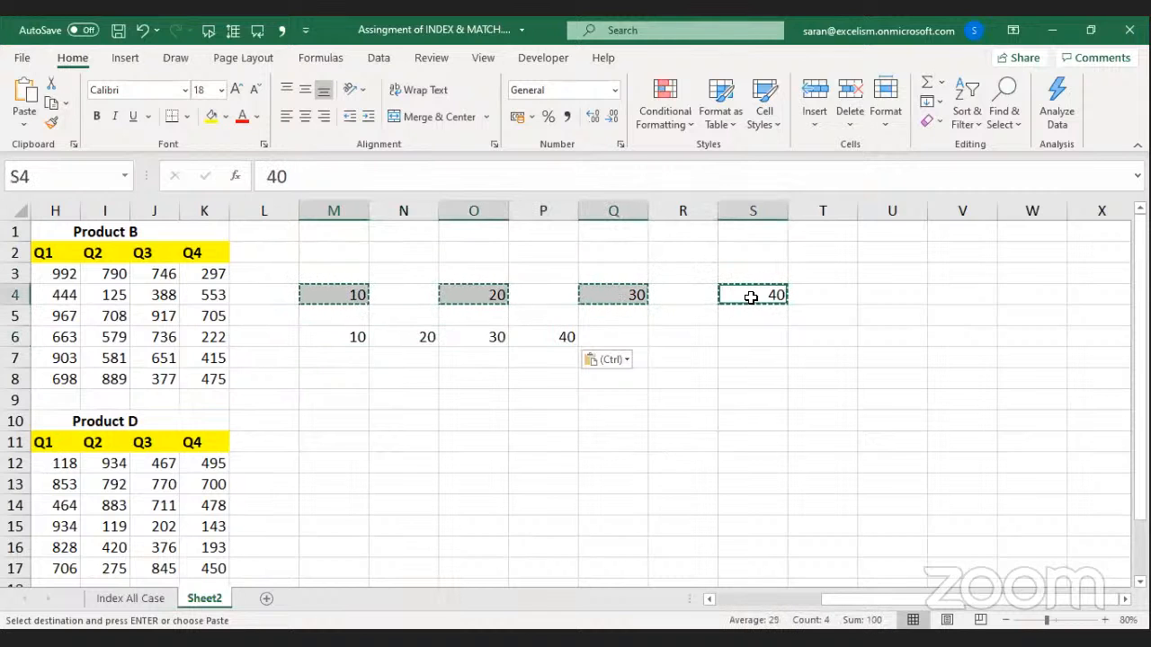
Try pasting into separate cells M8, O8, Q8, S8 and close the multiple-selections warning.
click(365, 379)
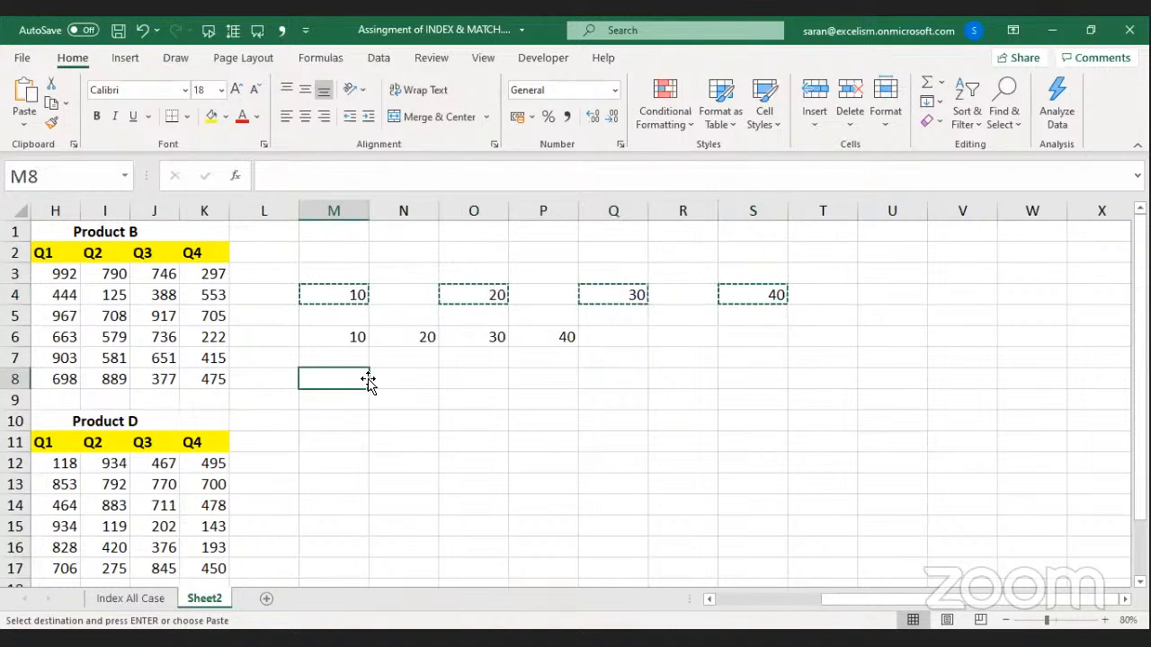
ctrl+click(495, 377)
ctrl+click(594, 378)
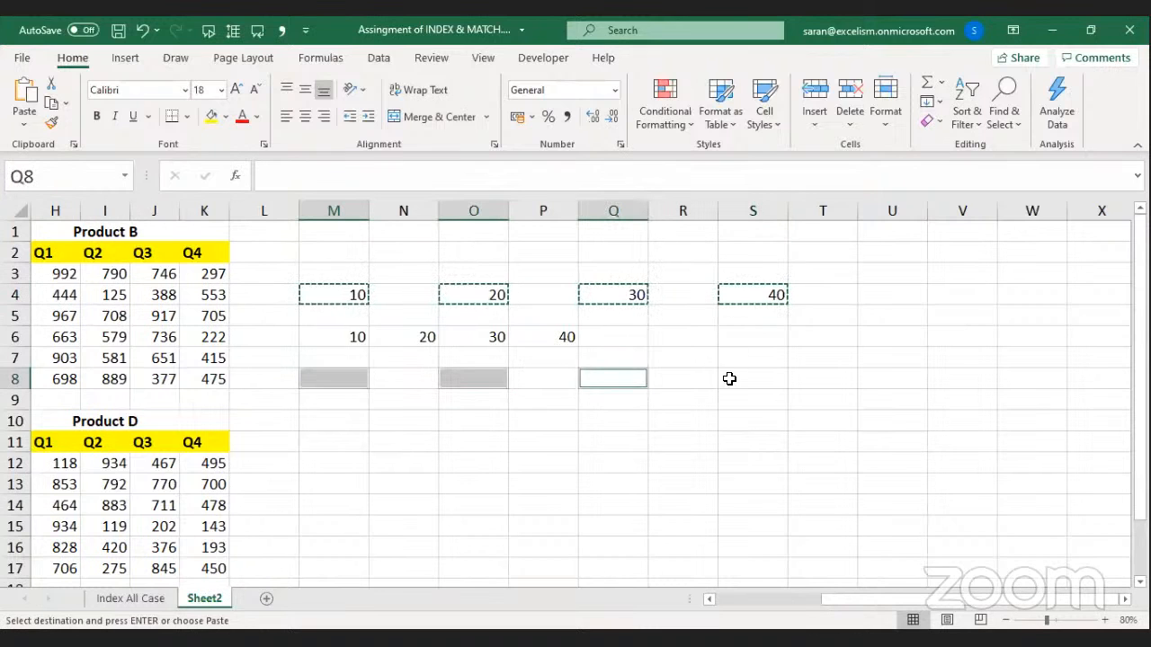
ctrl+click(742, 378)
key(ctrl+v)
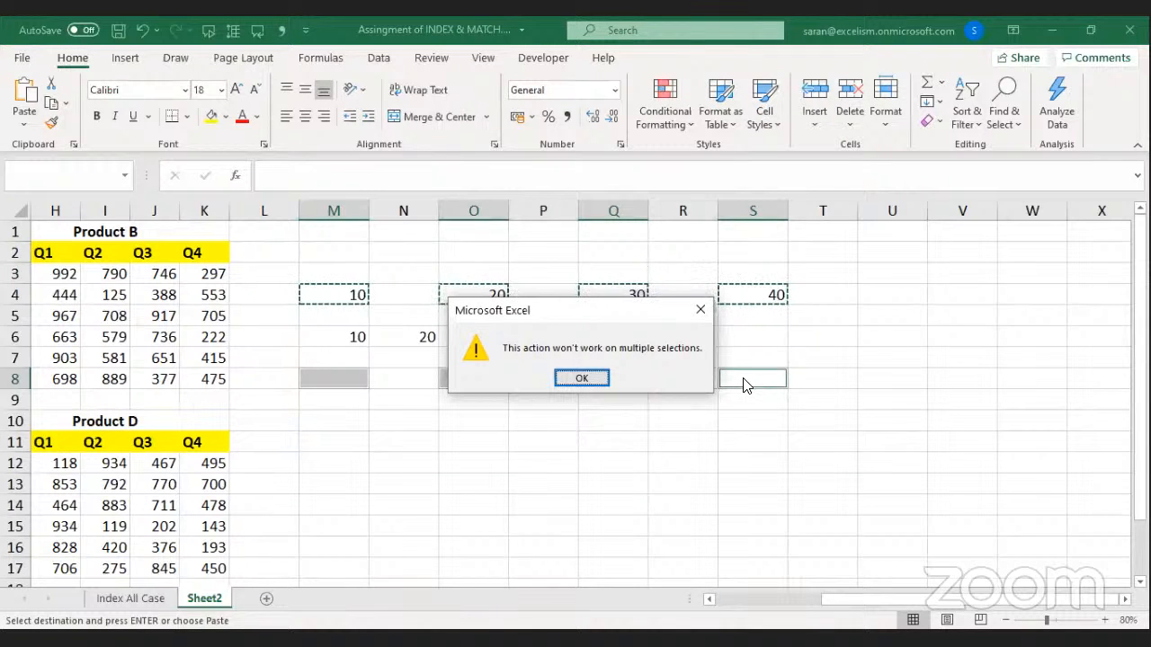
key(Return)
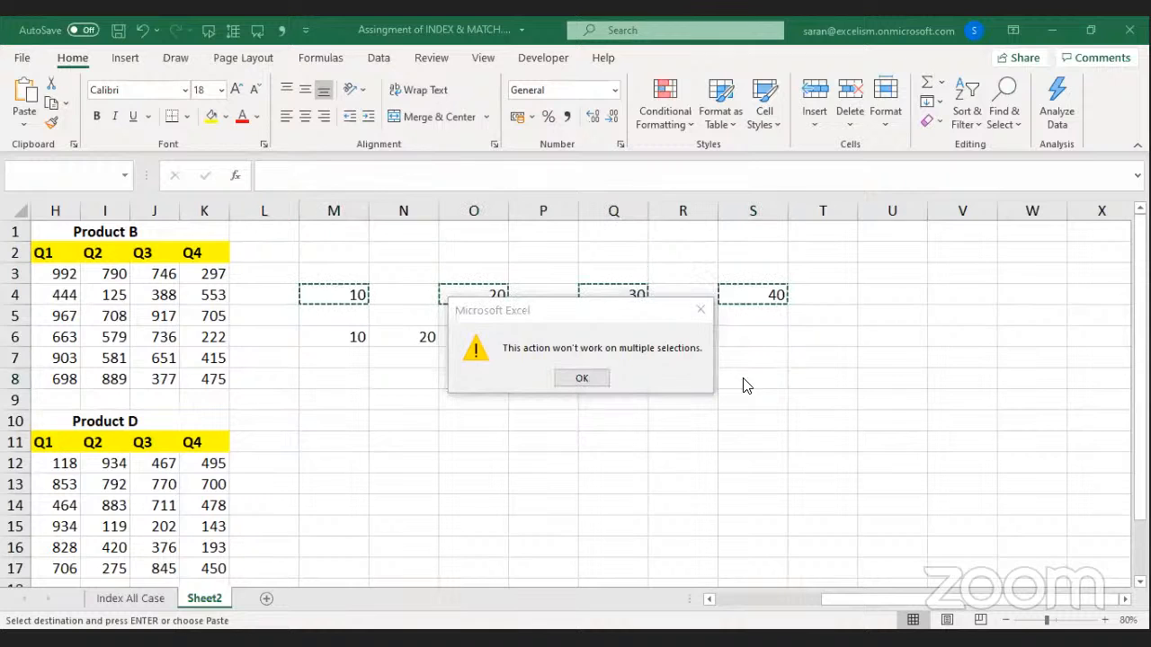
click(691, 315)
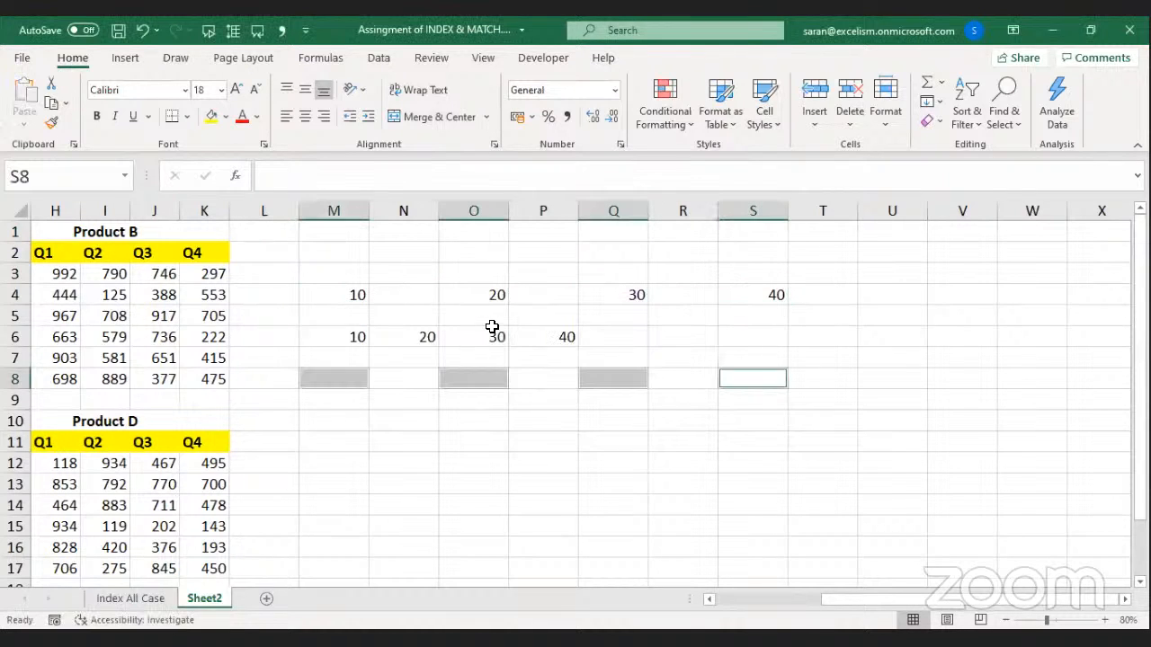
Clear the practice values from M4:Q8.
click(377, 318)
drag(347, 300, 637, 369)
key(Delete)
Type a 'Types of Values' list in column M: Numbers, Text, Boolean, Constants.
key(Up)
key(Up)
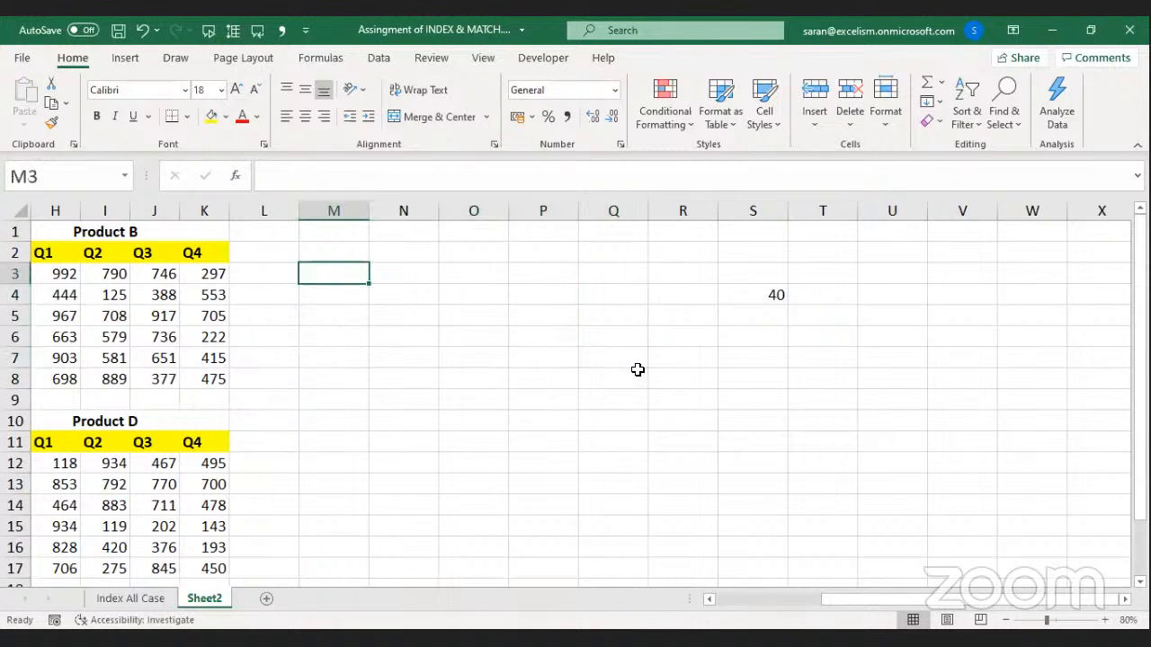
text(Types o)
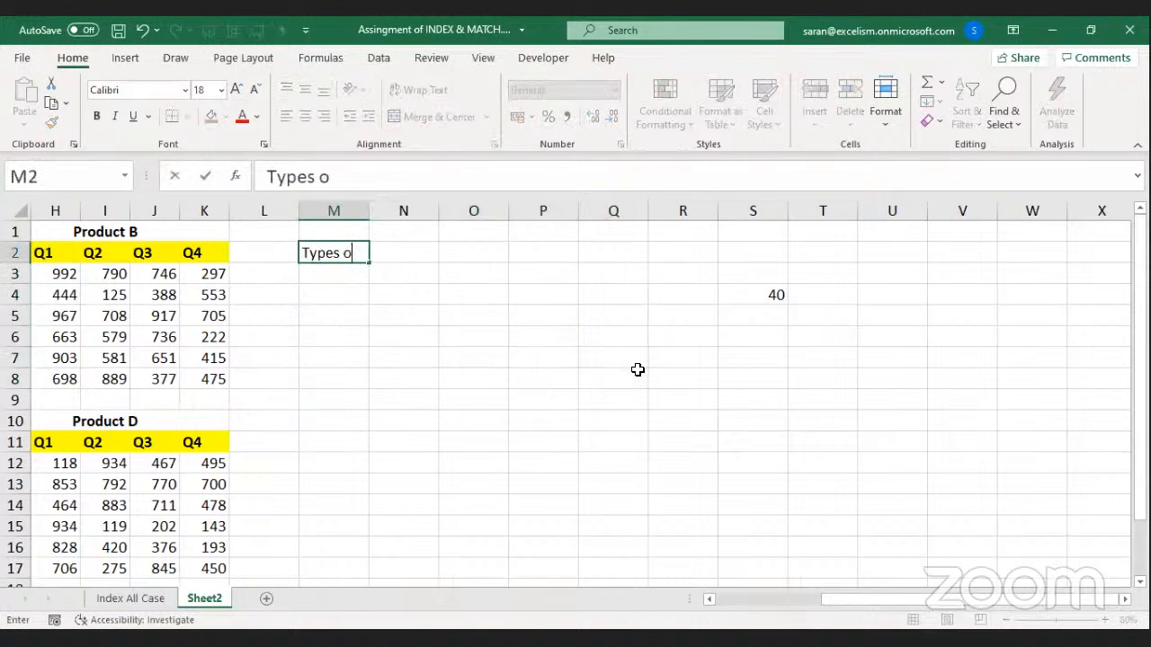
text(f Values)
key(Return)
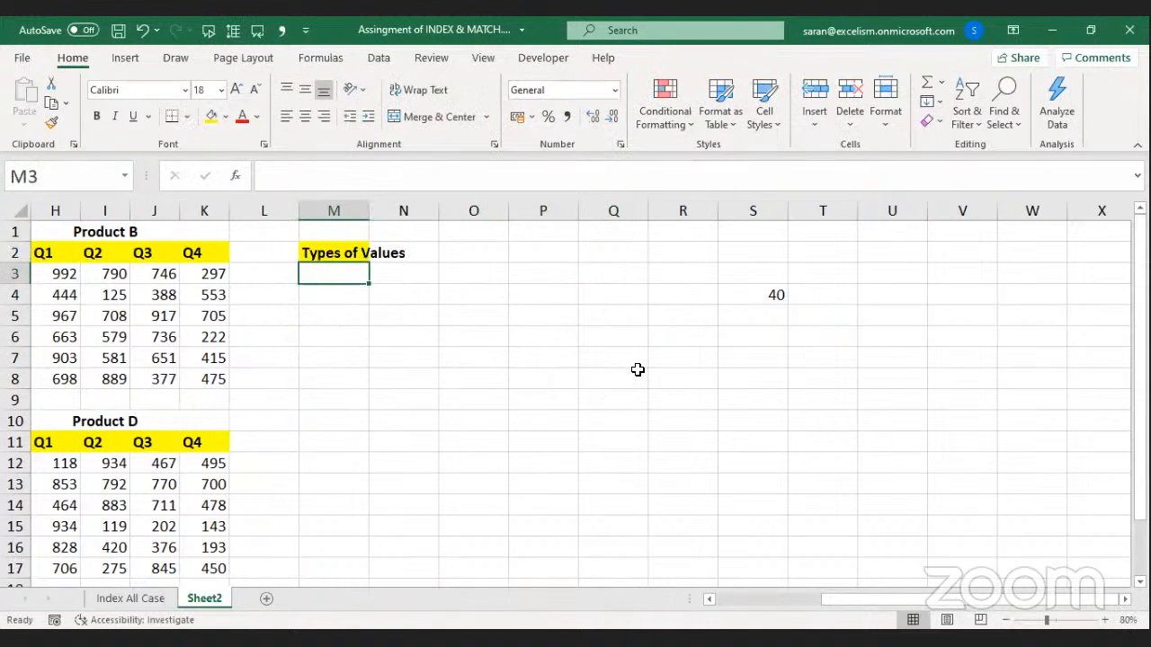
text(Numbers)
key(Return)
text(Text)
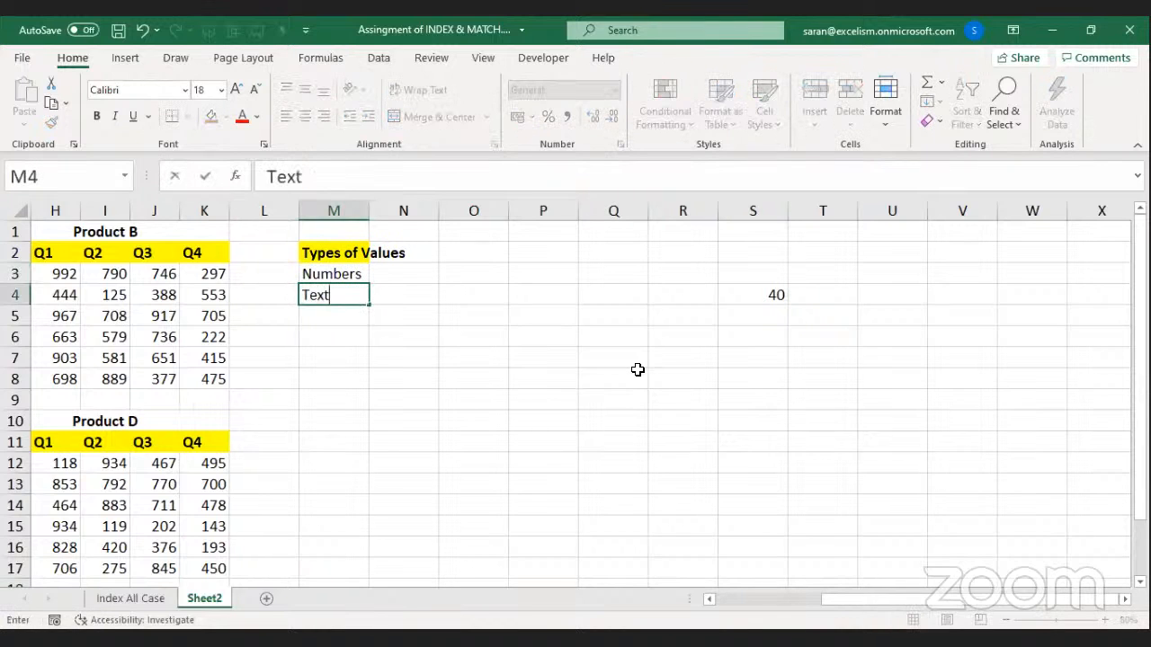
key(Return)
text(Boolean)
key(Return)
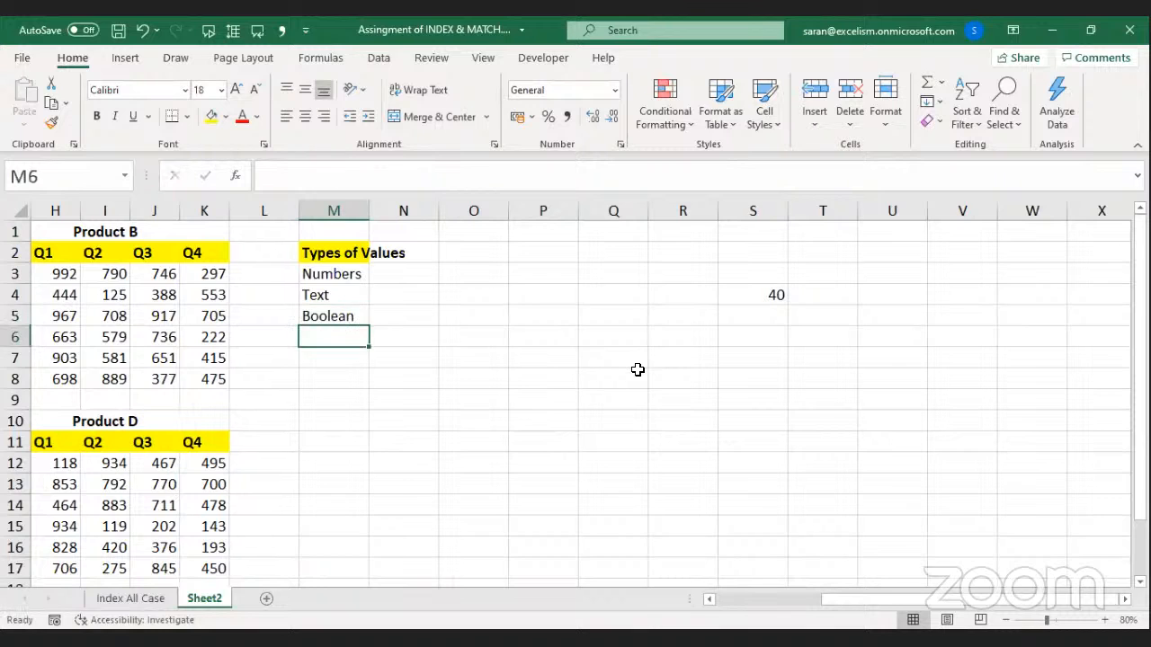
key(Up)
key(Up)
key(Up)
key(Down)
key(Down)
key(Down)
key(Down)
text(C)
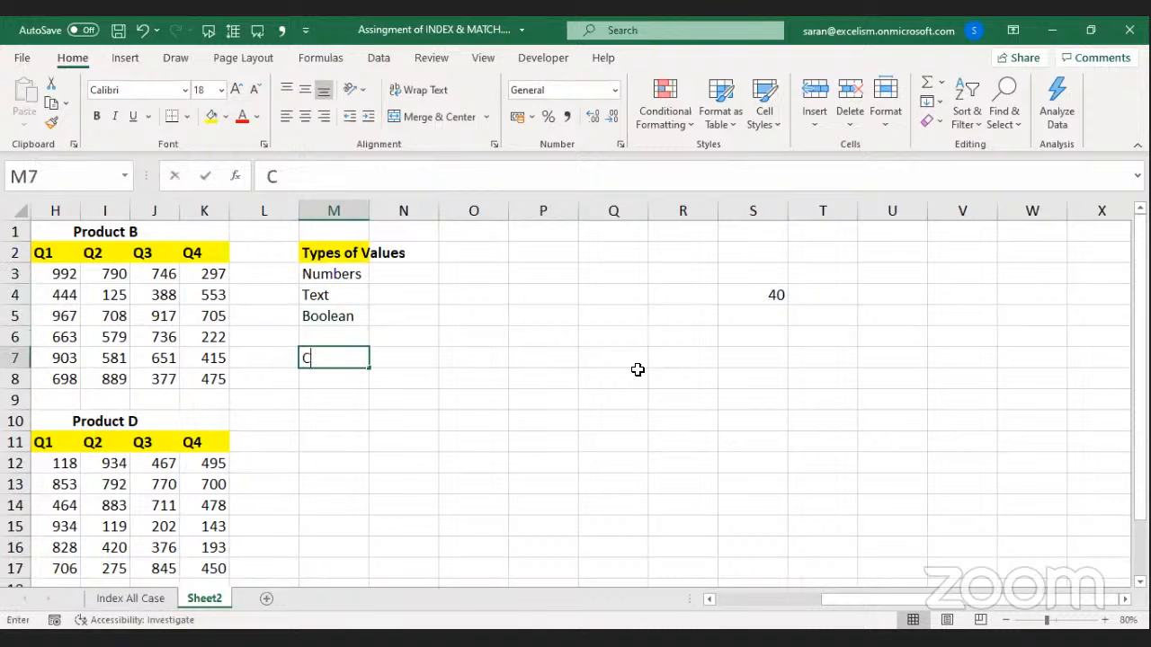
text(onstants)
key(Return)
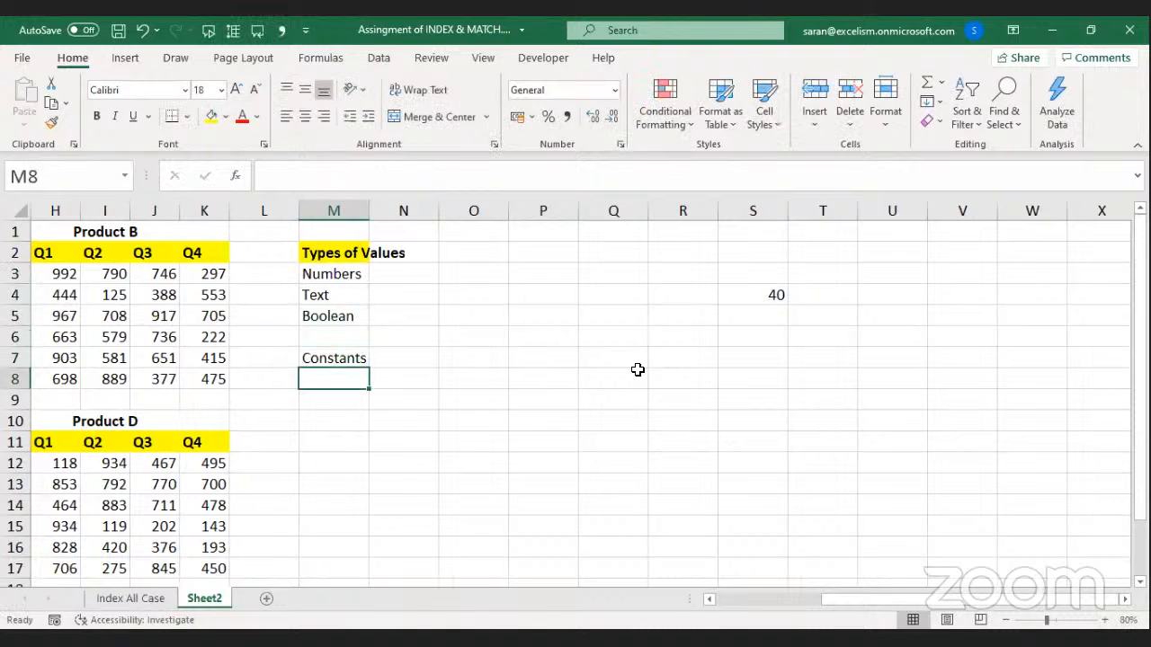
Select the Types of Values list and delete it.
key(Up)
key(Up)
key(Up)
key(Up)
key(Up)
key(Up)
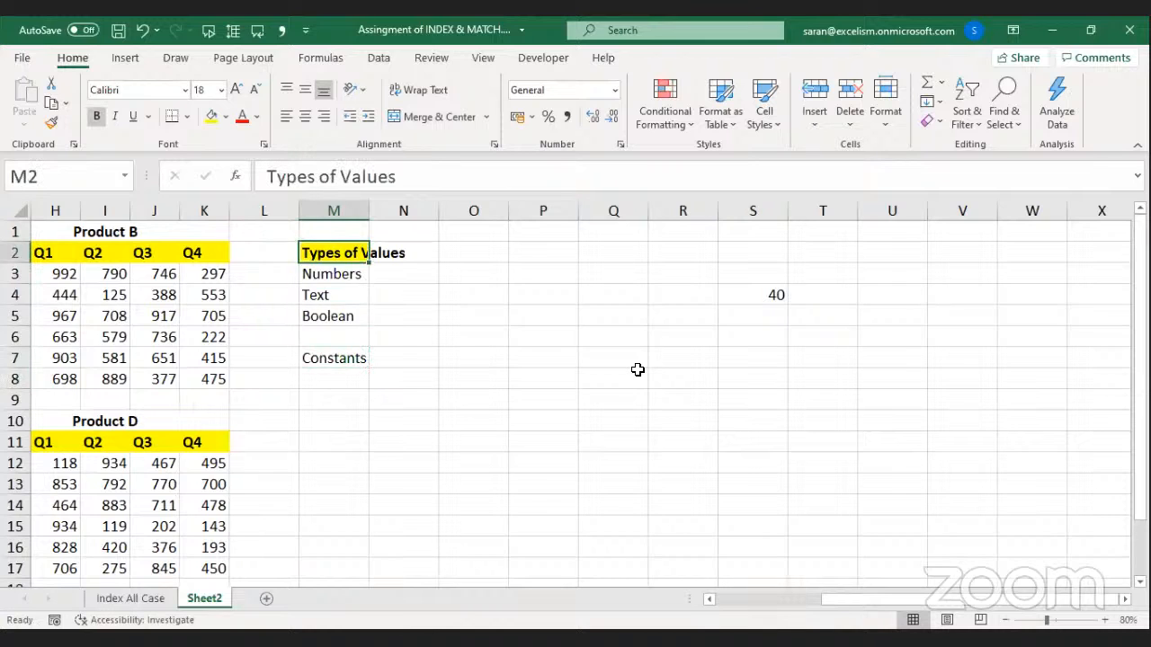
key(shift+Down)
key(shift+Down)
key(shift+Down)
key(shift+Down)
key(shift+Down)
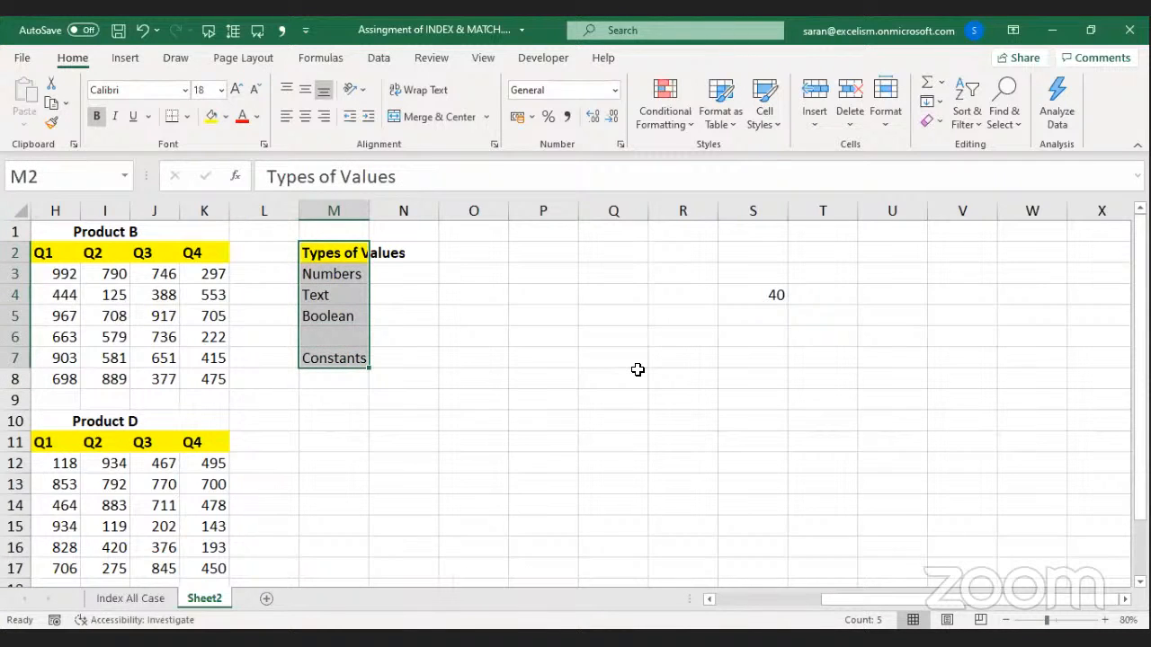
key(Delete)
key(shift+Right)
key(shift+Right)
key(shift+Right)
key(shift+Right)
key(shift+Right)
key(shift+Right)
key(shift+Right)
key(shift+Right)
key(shift+Right)
key(shift+Right)
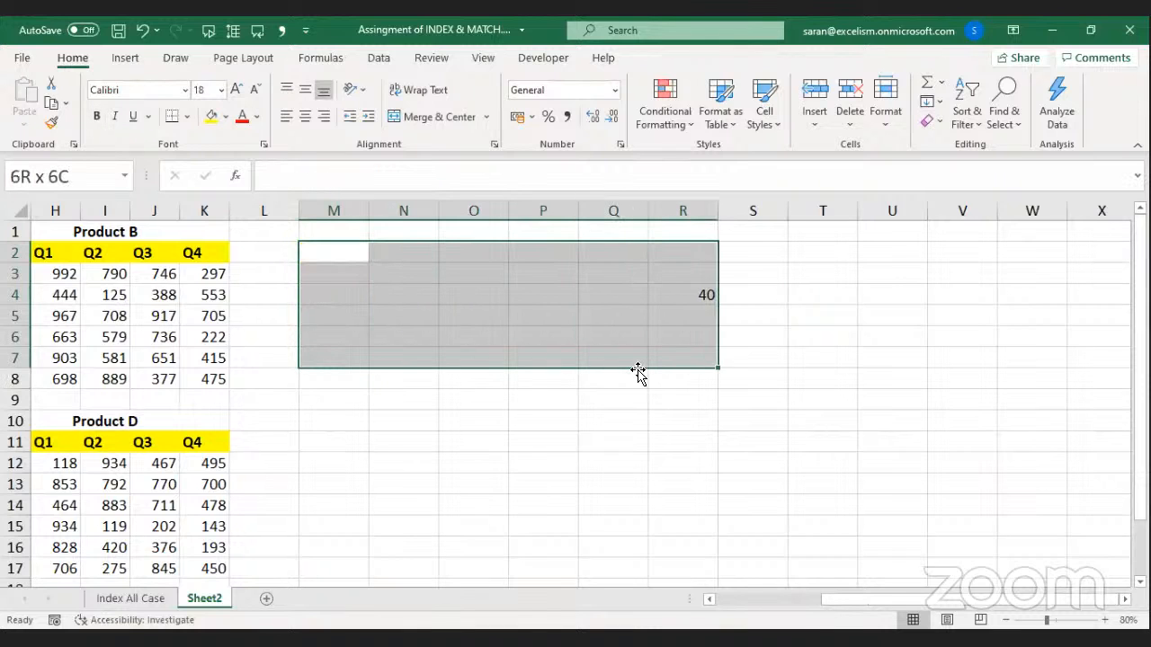
Delete the selected M2:W7 cells, shifting the remaining 40 left.
key(ctrl+minus)
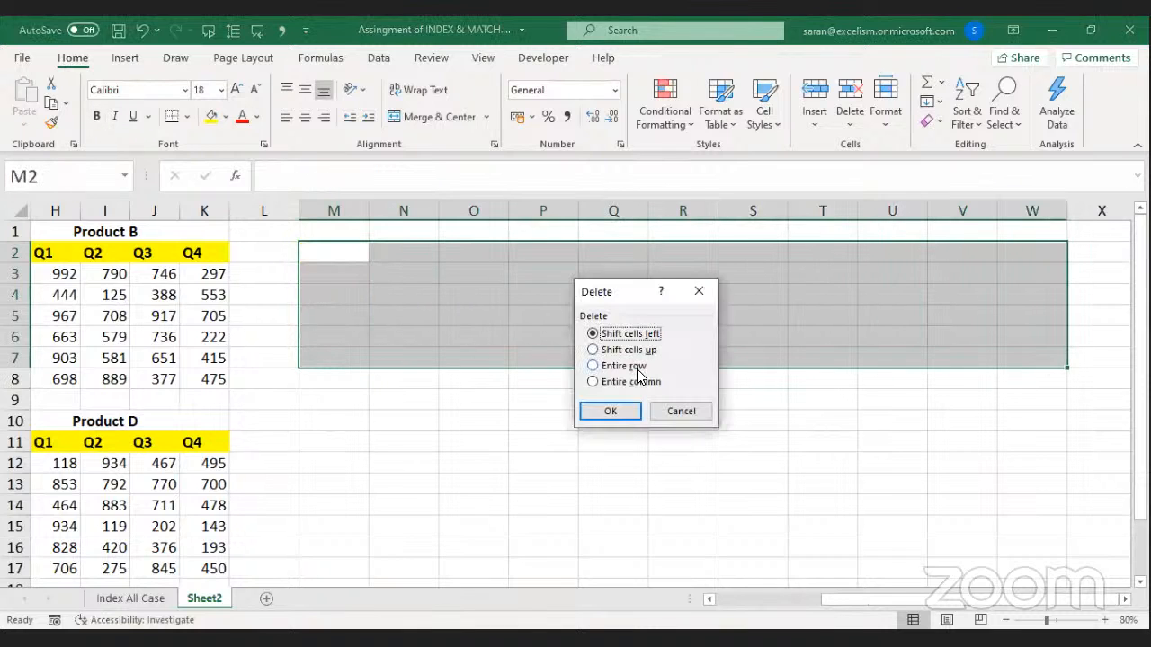
key(Return)
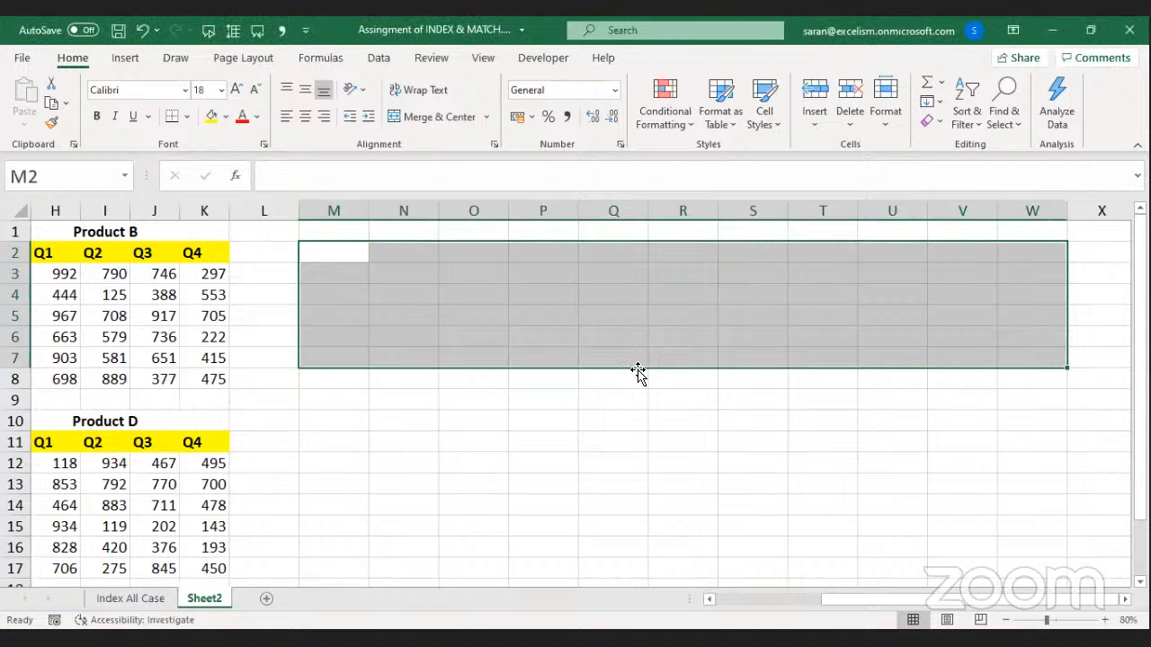
click(162, 291)
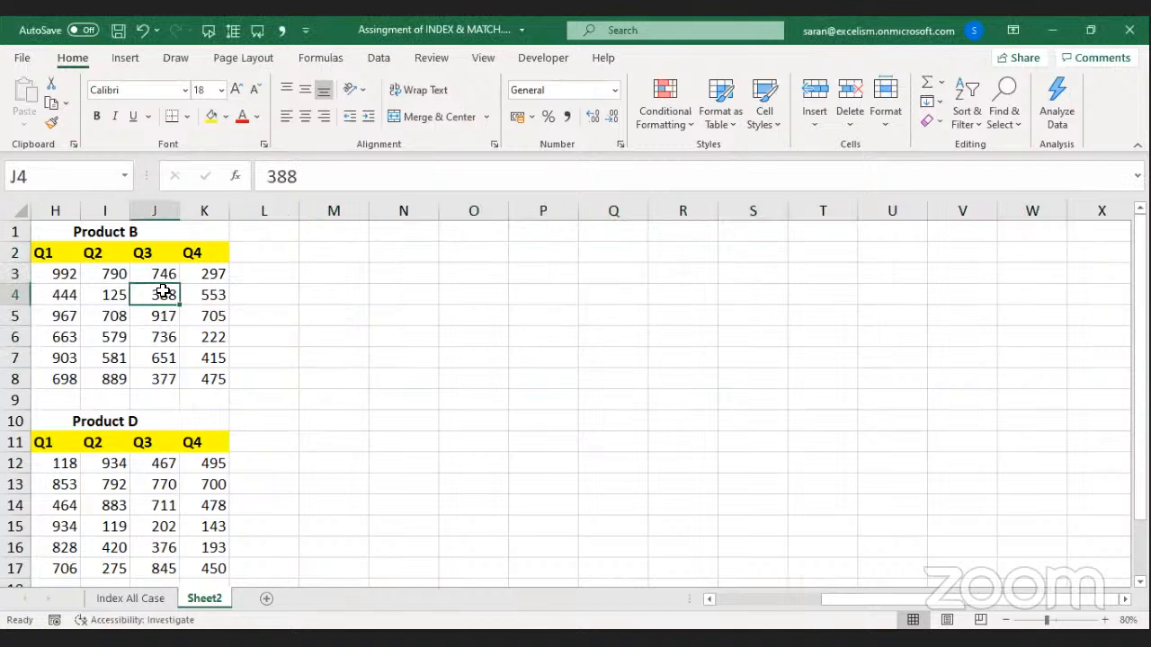
key(ctrl+Home)
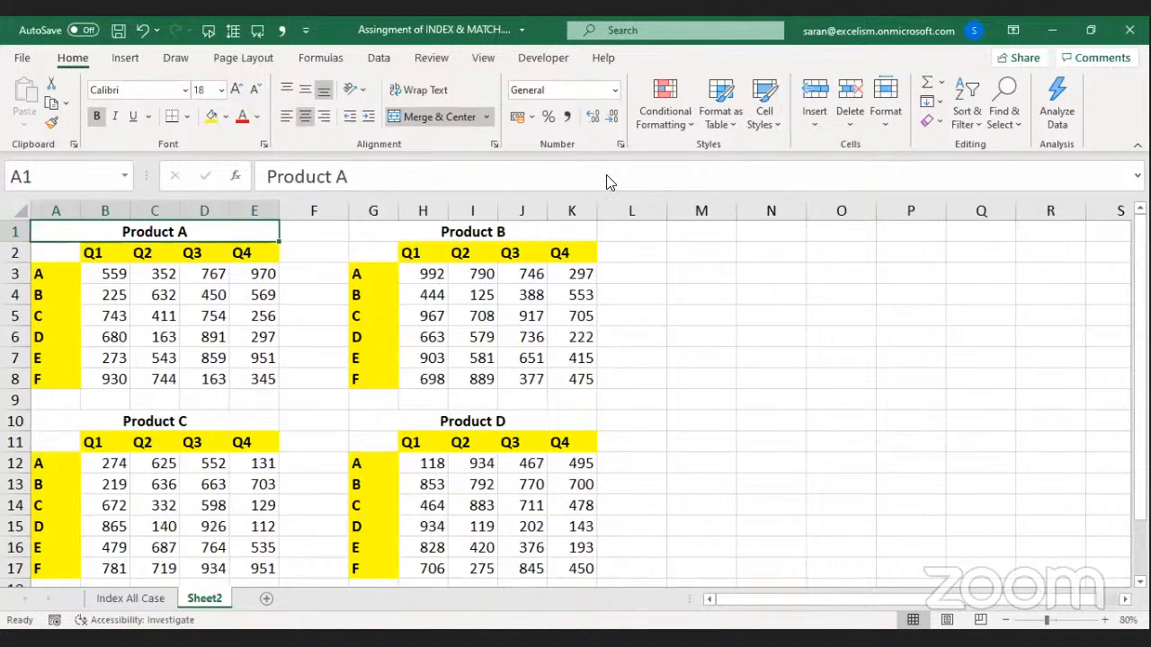
click(1071, 120)
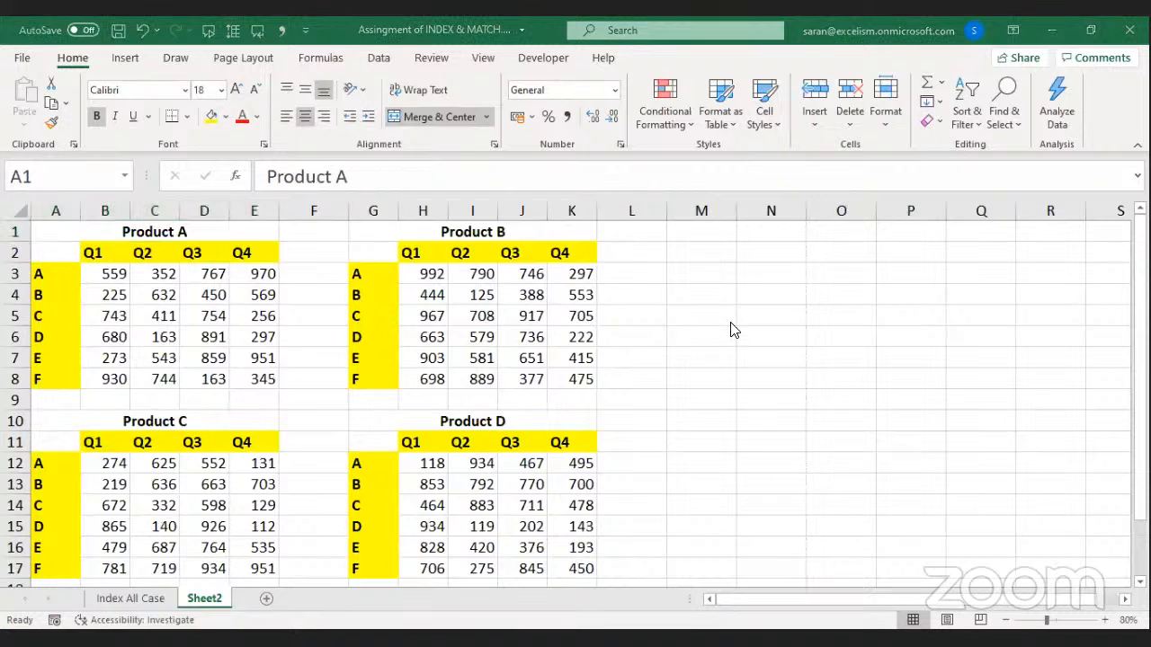
key(F2)
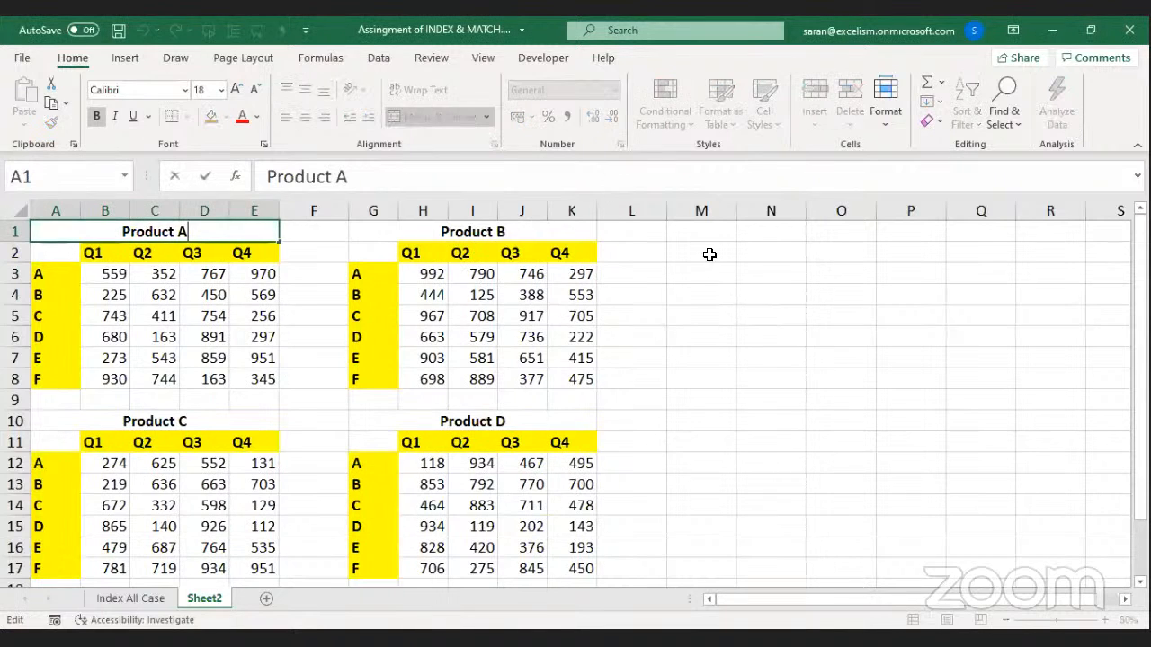
Type the headers Comp, Qrtr and Sales in M1:O1.
click(689, 250)
click(717, 232)
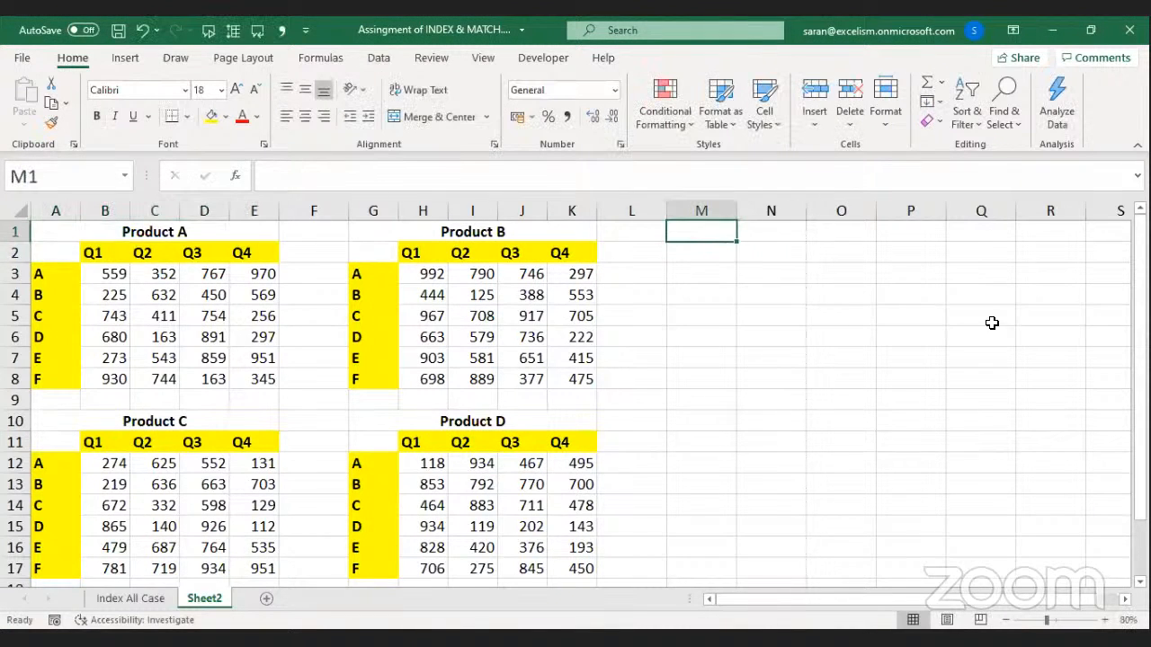
text(Comp)
key(Tab)
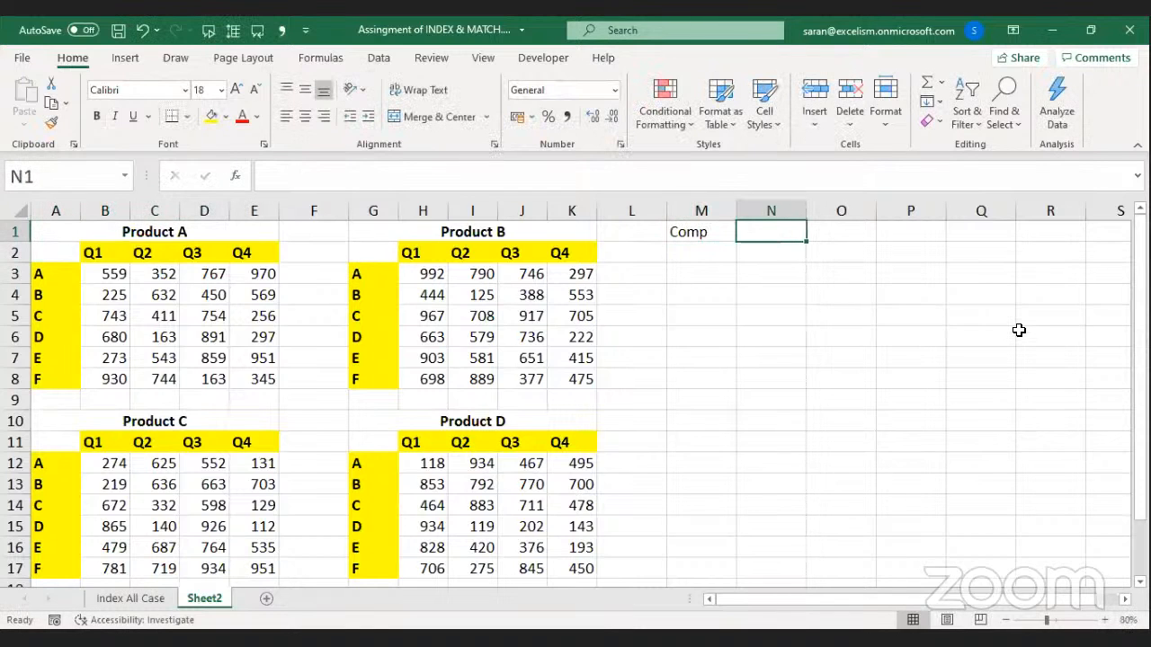
text(Qrtr)
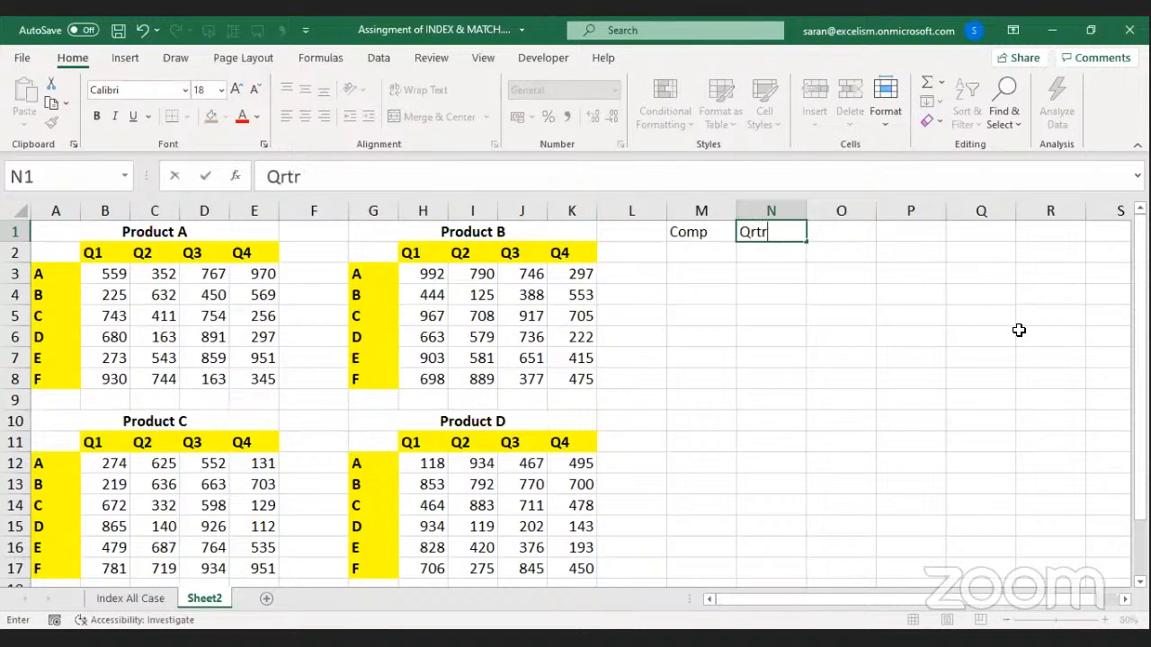
key(Tab)
text(Are)
key(BackSpace)
key(BackSpace)
key(BackSpace)
text(Sales)
key(Return)
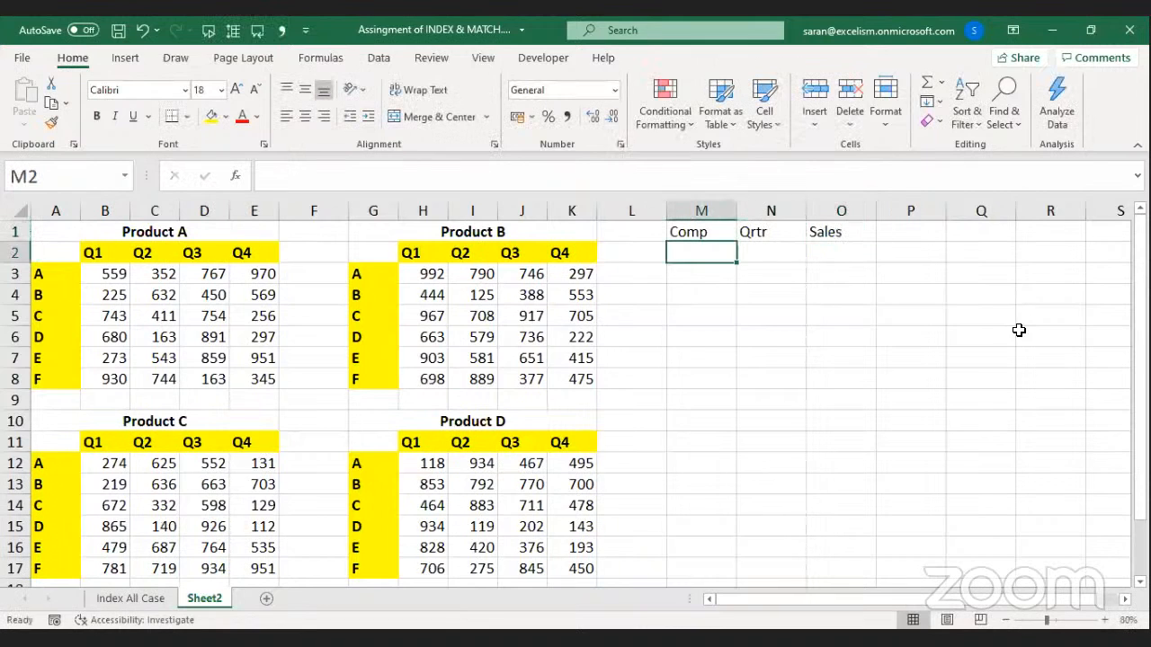
Select M2 and start the Data Validation shortcut for it.
key(Up)
key(Down)
key(alt+a)
Restrict M2 to a list of A,B,C,D,E,F and choose C.
key(v)
key(v)
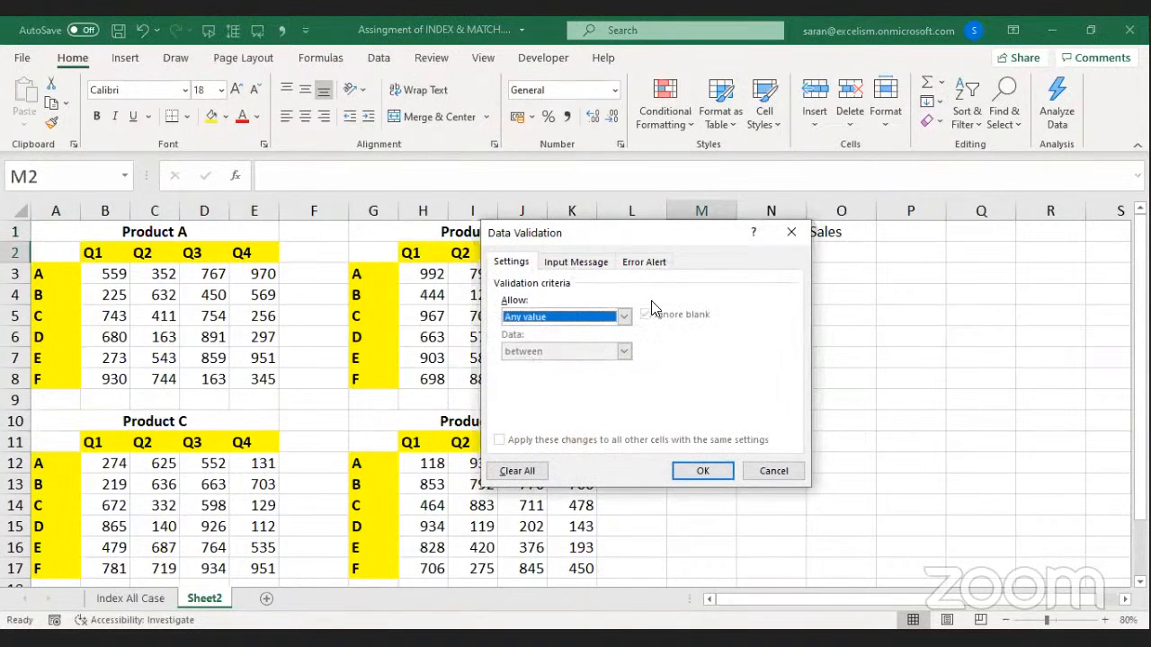
click(605, 315)
click(575, 361)
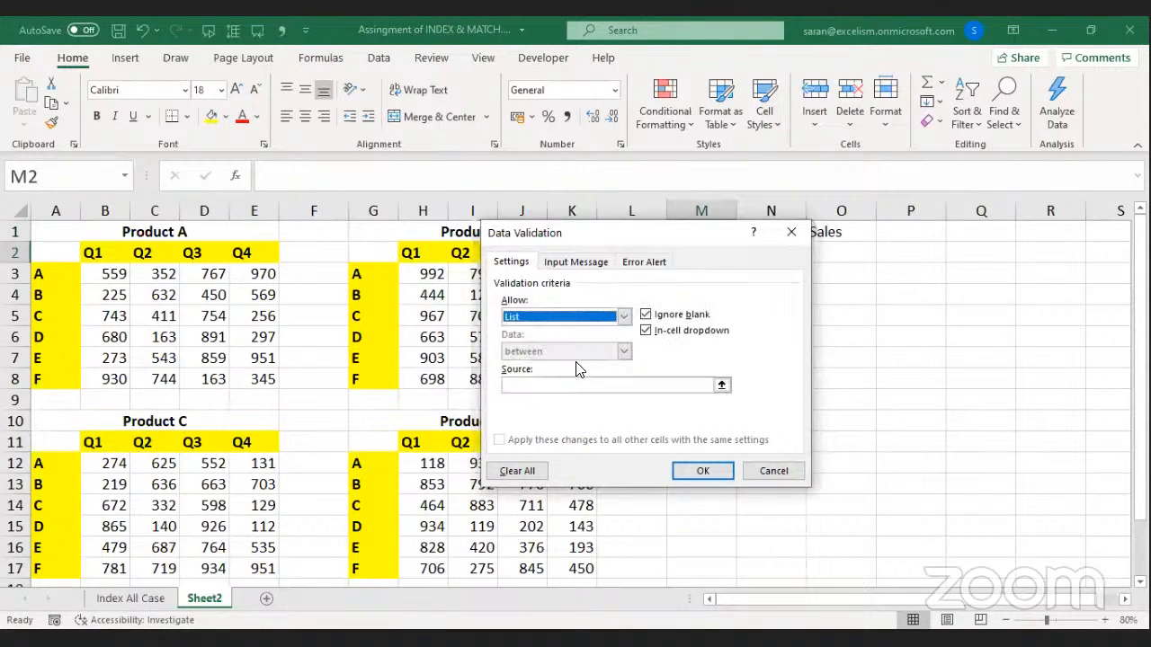
click(595, 383)
click(56, 276)
shift+click(66, 375)
drag(560, 386, 447, 384)
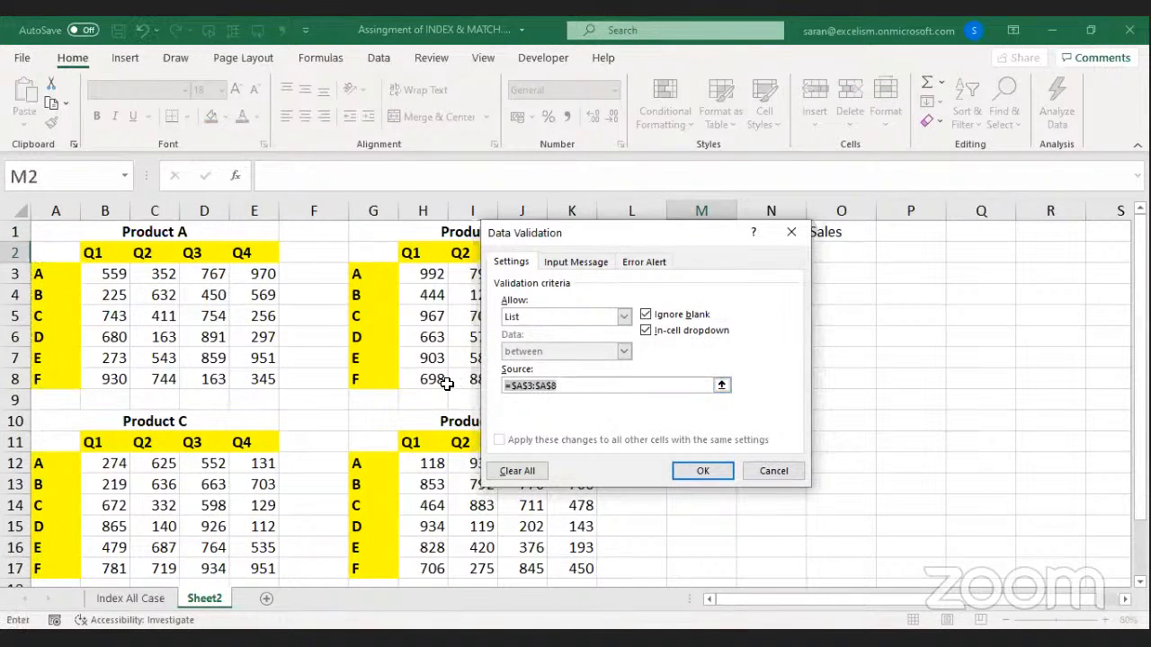
text(A,B,C,)
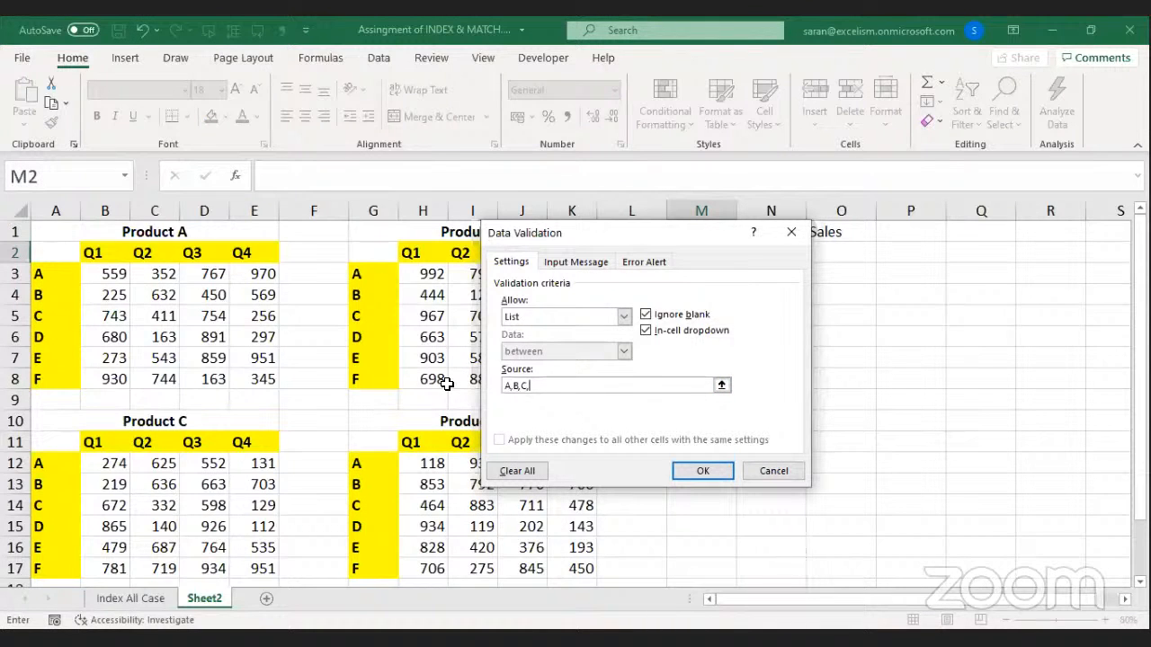
text(D,E,F)
key(Return)
key(alt+Down)
key(Down)
key(Down)
key(Down)
key(Return)
Copy the M2 dropdown cell into N2.
key(Tab)
key(Left)
key(Up)
key(shift+Down)
key(ctrl+c)
key(Down)
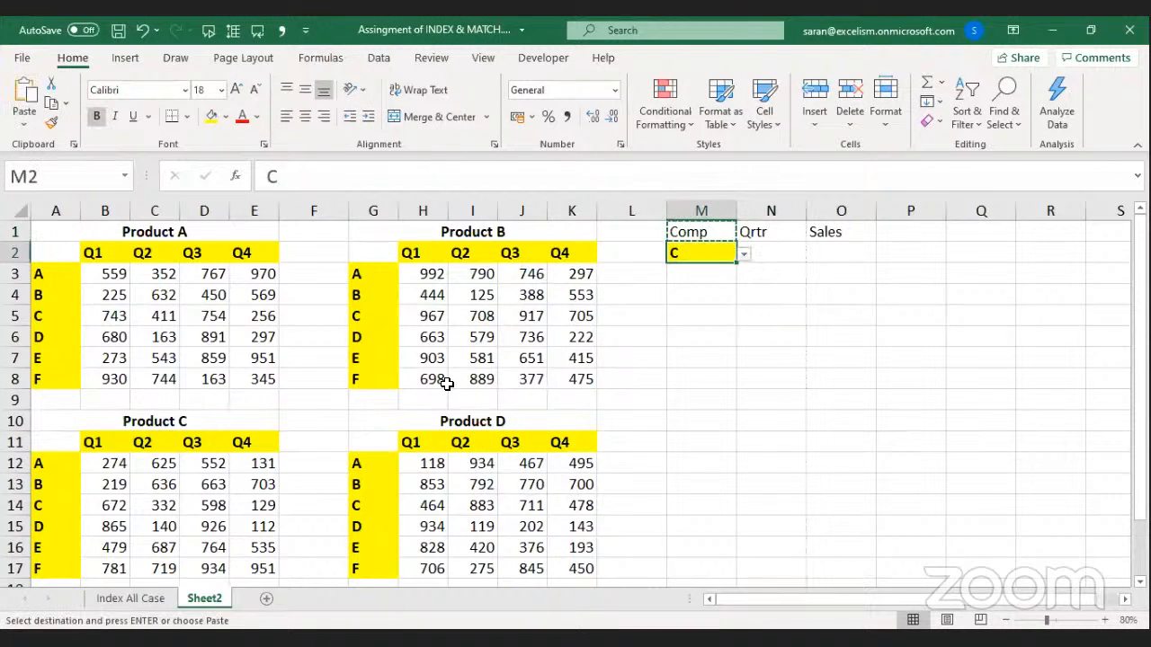
key(Escape)
key(Tab)
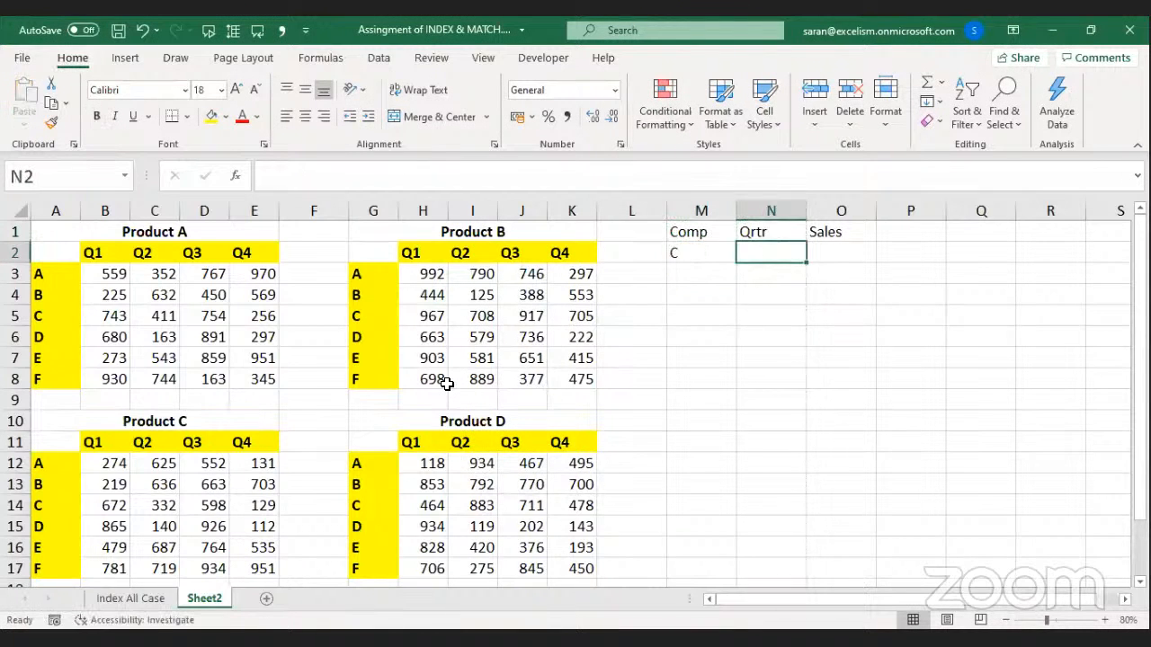
key(Left)
key(ctrl+c)
key(Tab)
key(ctrl+v)
key(Escape)
Change N2's list source to Q1,Q2,Q3,Q4 and choose Q2.
key(alt+a)
key(v)
key(v)
text(Q1,Q2,Q3,Q4)
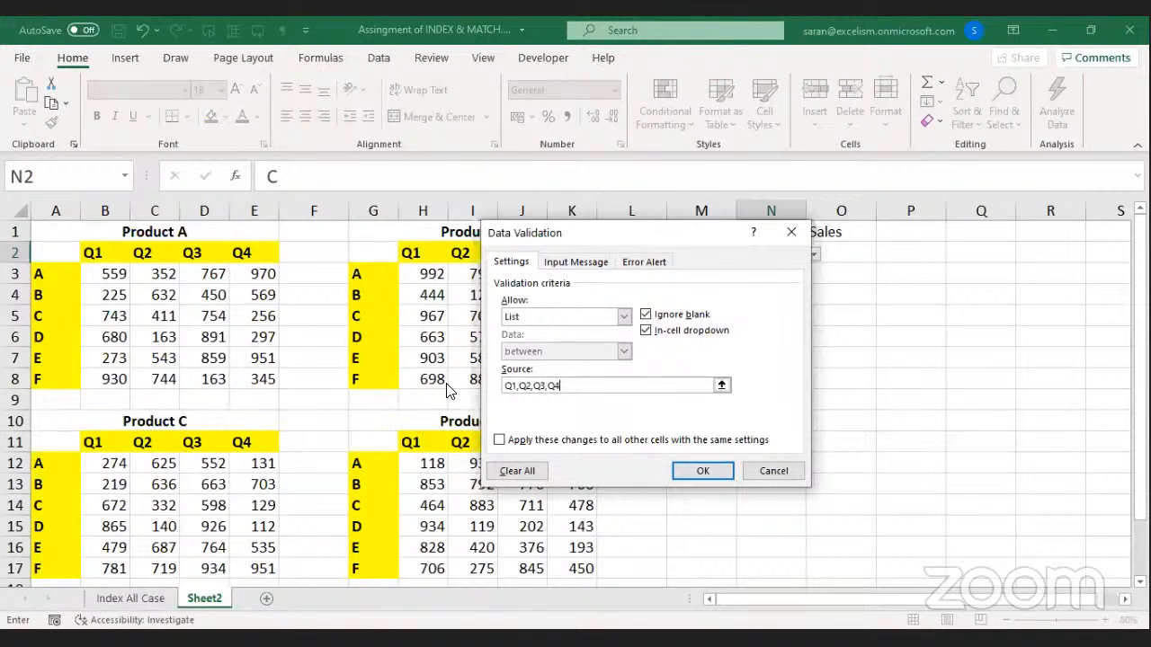
key(Return)
key(alt+Down)
key(Down)
key(Return)
Move to the yellow table header at K2 to copy its formatting.
key(Up)
key(Left)
key(Left)
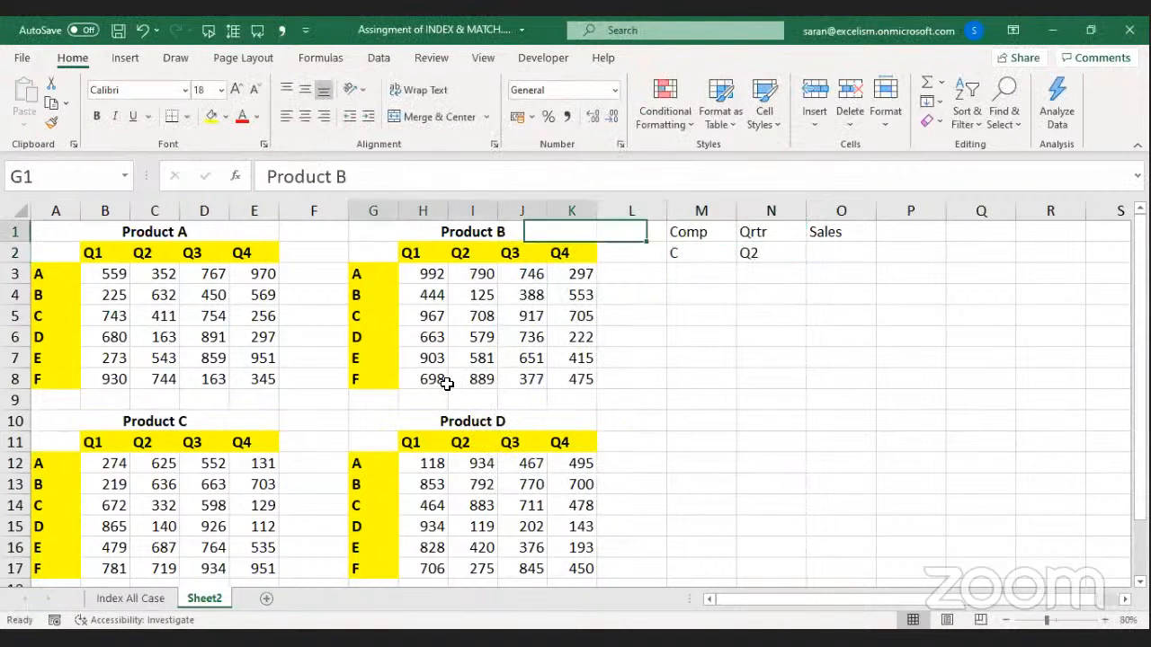
key(Left)
key(Down)
Paste K2's bold yellow formatting onto the Comp, Qrtr and Sales headers in M1:O1.
key(ctrl+c)
key(Right)
key(Right)
key(Up)
key(shift+Right)
key(shift+Right)
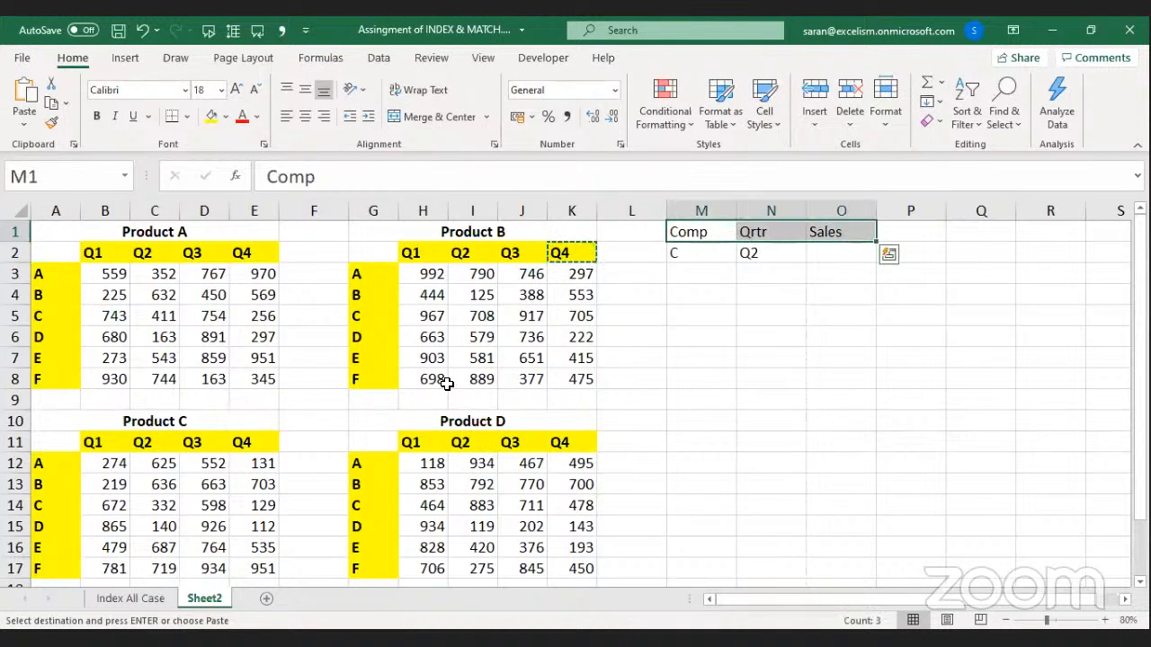
key(ctrl+alt+v)
key(t)
key(Return)
key(Escape)
key(Down)
Insert a new column at M and give it a styled 'Product' header.
key(Right)
key(Right)
key(Left)
key(Left)
key(ctrl+space)
key(ctrl+shift+plus)
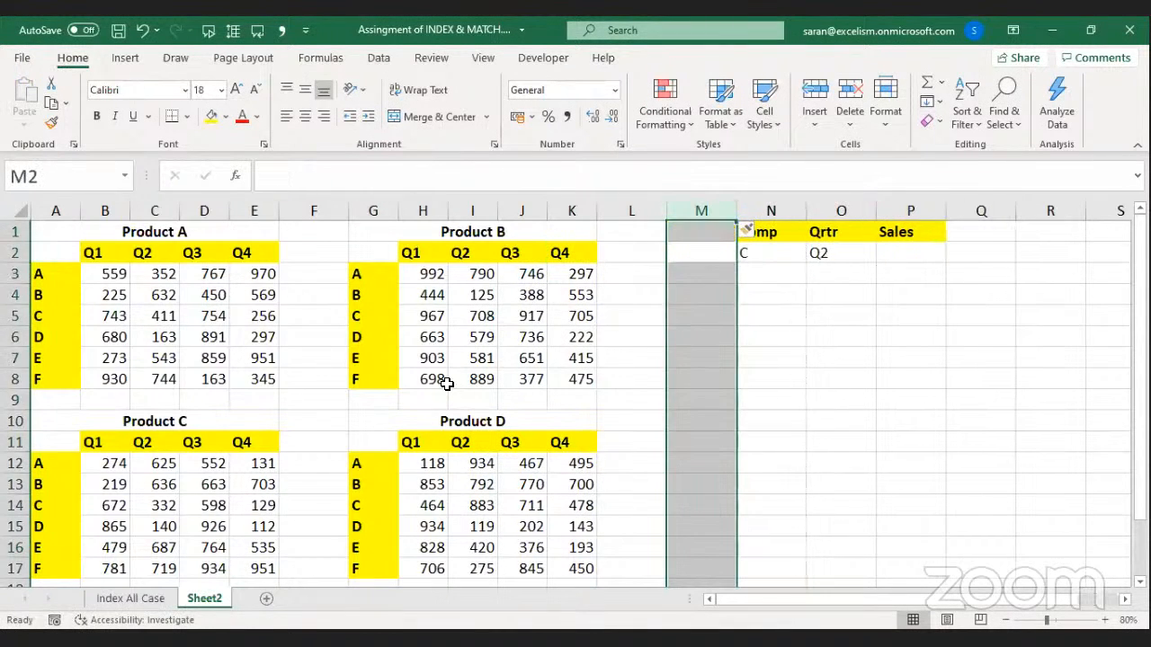
key(Up)
key(Right)
key(ctrl+c)
key(Left)
key(Return)
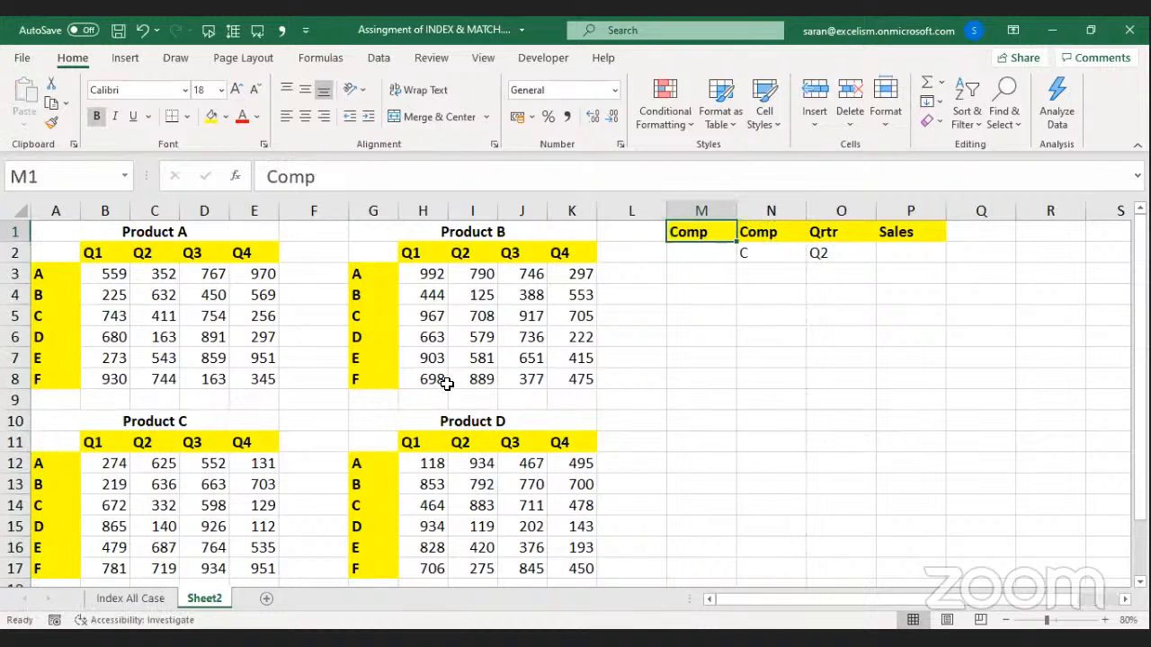
text(Product)
key(Return)
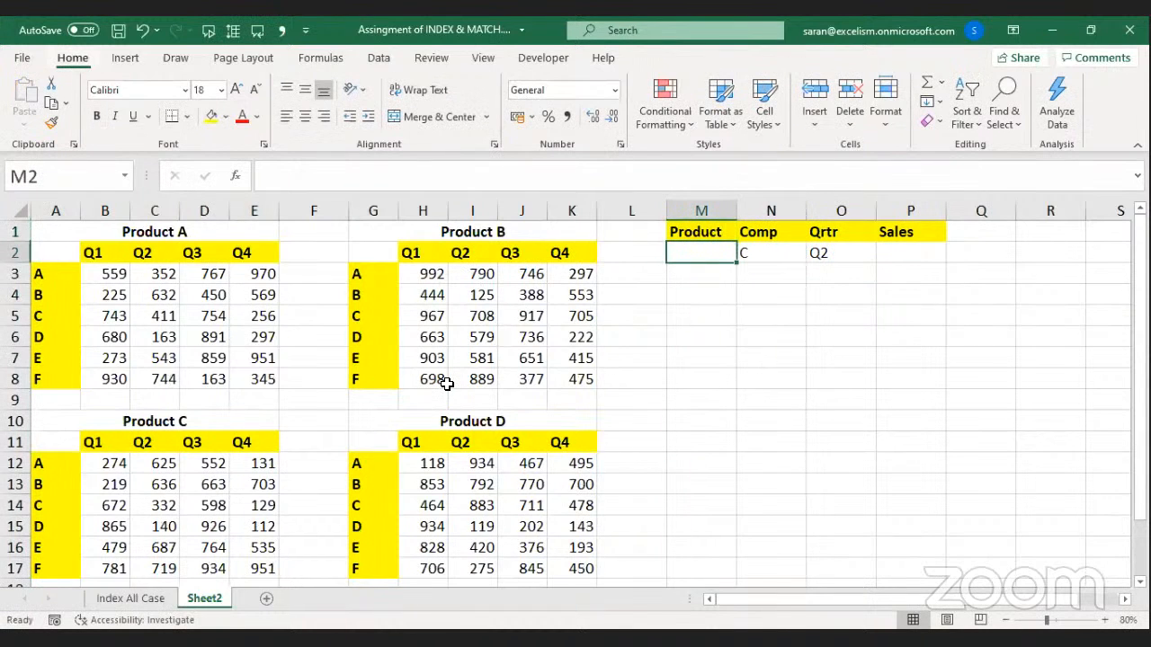
Add a list data validation on M2 with source A,B,C,D.
key(alt+d)
key(l)
key(alt+Down)
key(Down)
key(Down)
key(Down)
key(Tab)
key(Tab)
key(Tab)
text(A)
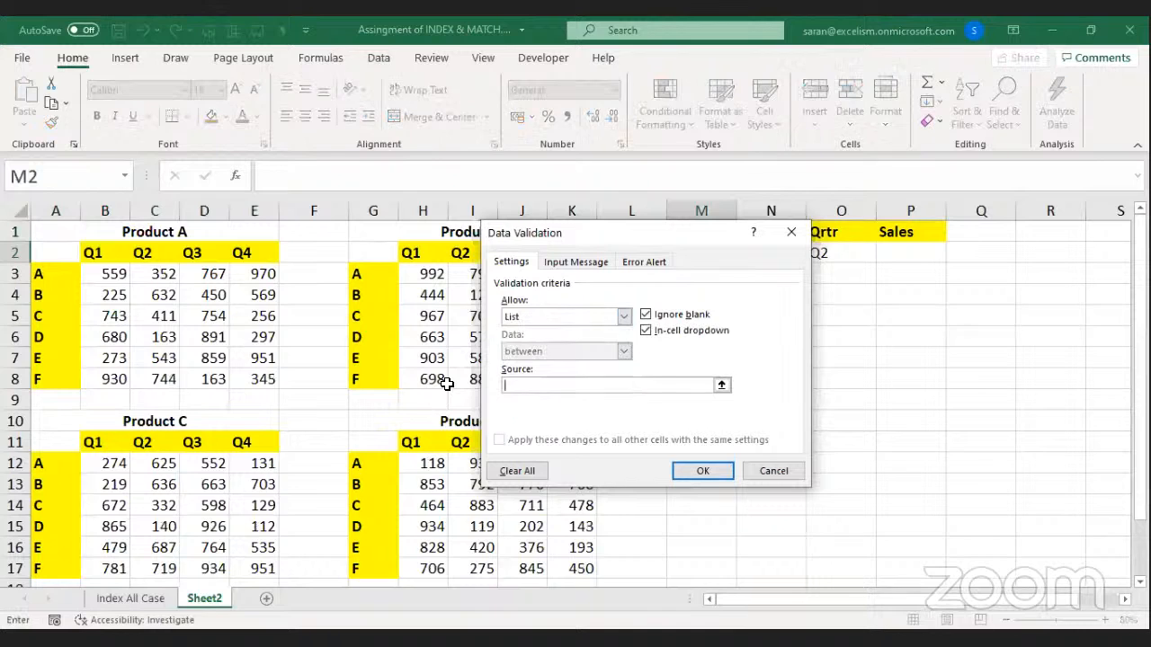
text(,b,c)
key(BackSpace)
key(BackSpace)
key(BackSpace)
text(B,C,D)
key(Return)
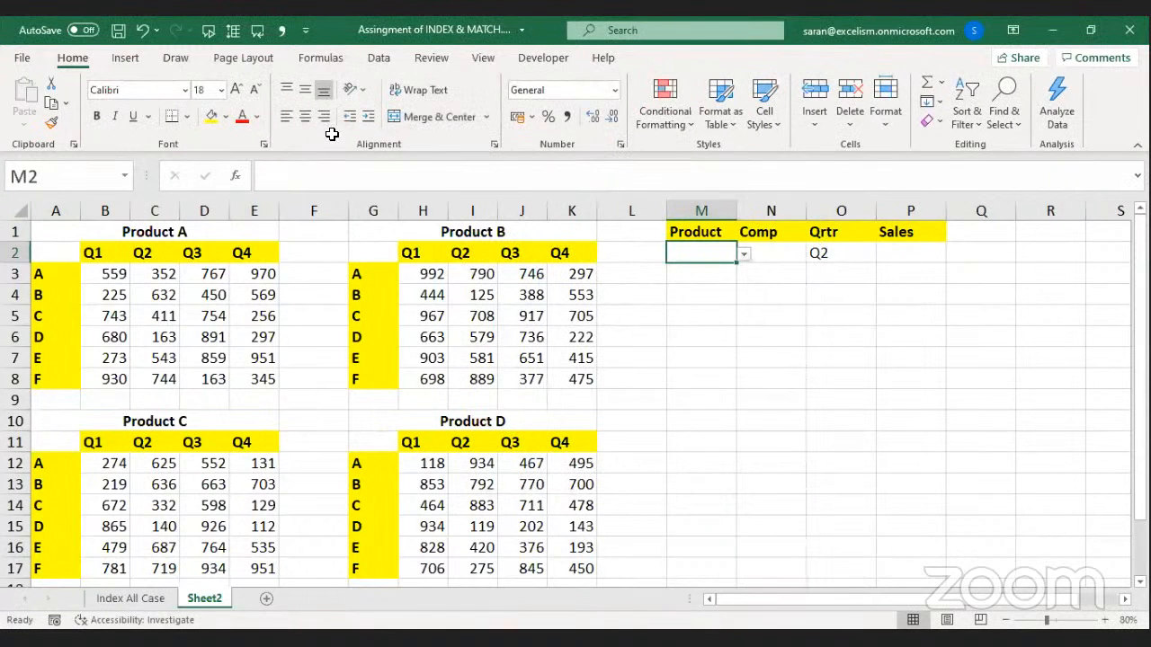
Undo stray formatting in M2, choose company B and keep quarter Q2.
key(ctrl+z)
key(ctrl+z)
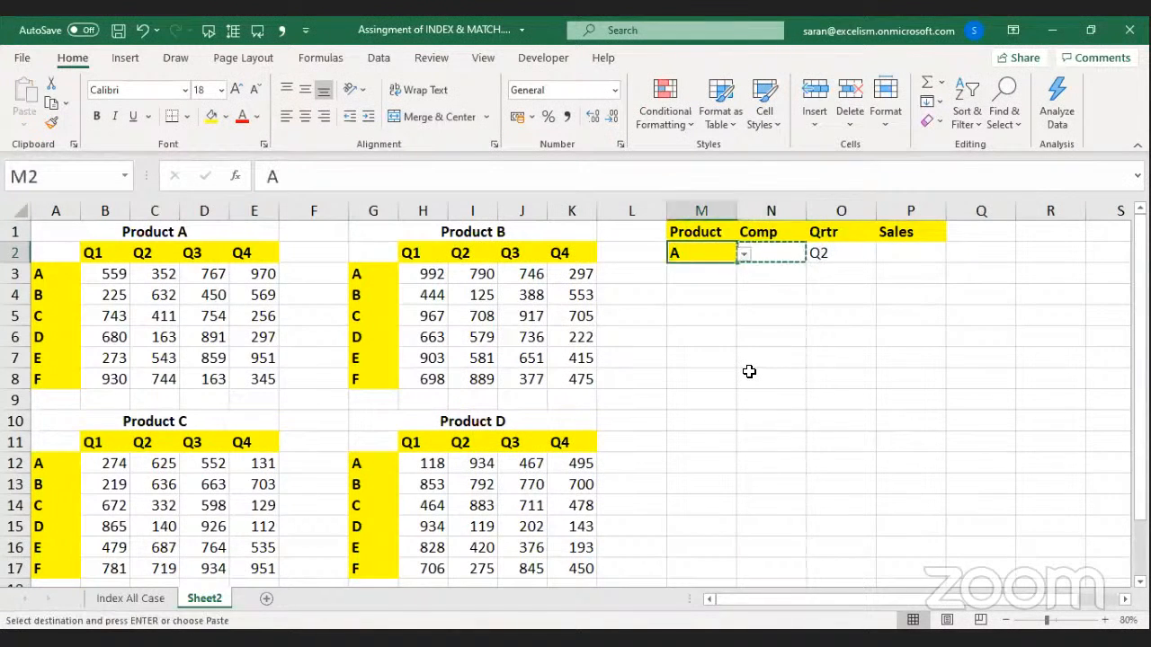
key(ctrl+z)
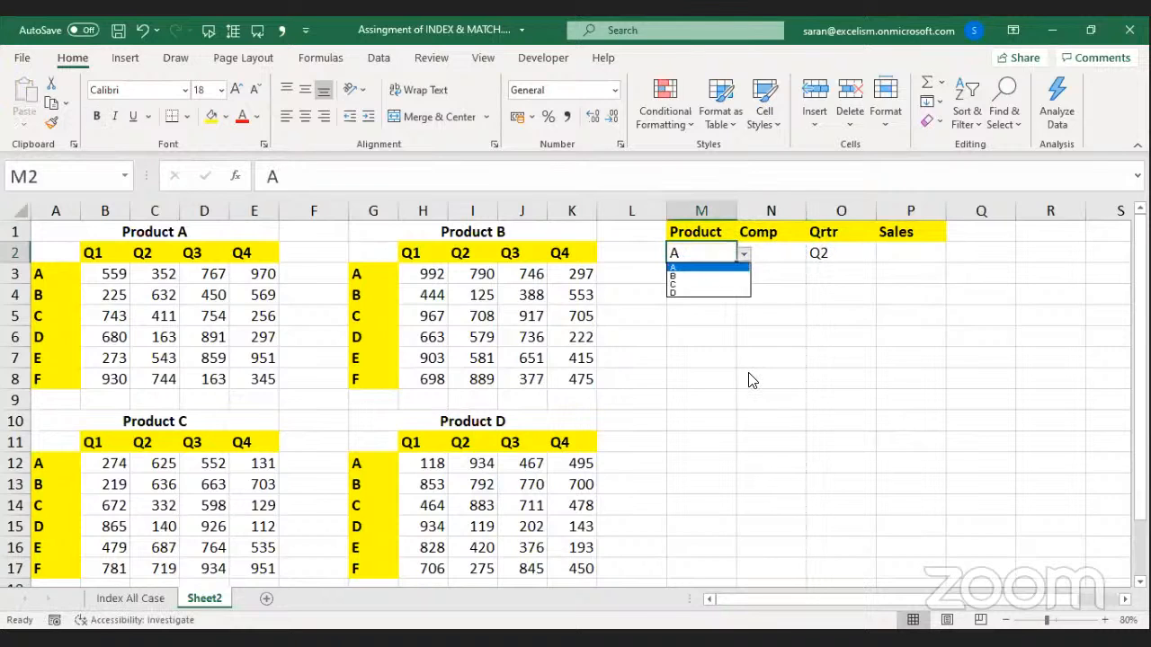
key(Right)
key(alt+Down)
key(Up)
key(Return)
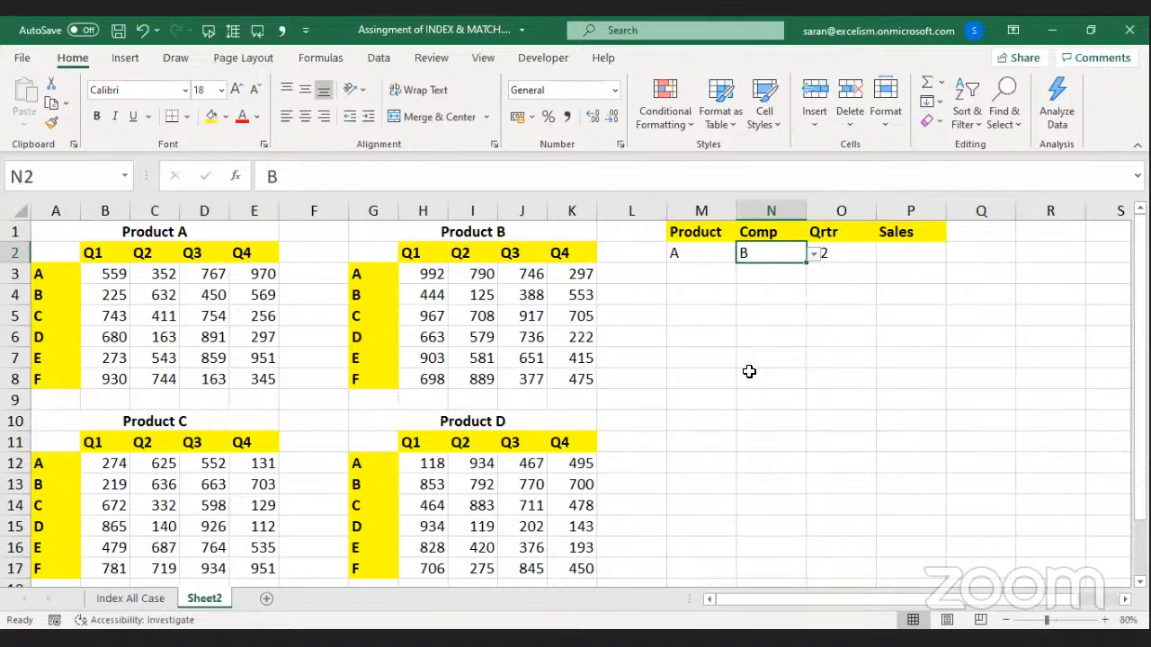
key(Right)
key(alt+Down)
key(Return)
Set the Product selector in M2 to C, keeping company B.
key(Right)
key(Right)
key(Left)
key(Left)
key(Left)
key(Delete)
key(Left)
key(alt+Down)
key(Down)
key(Return)
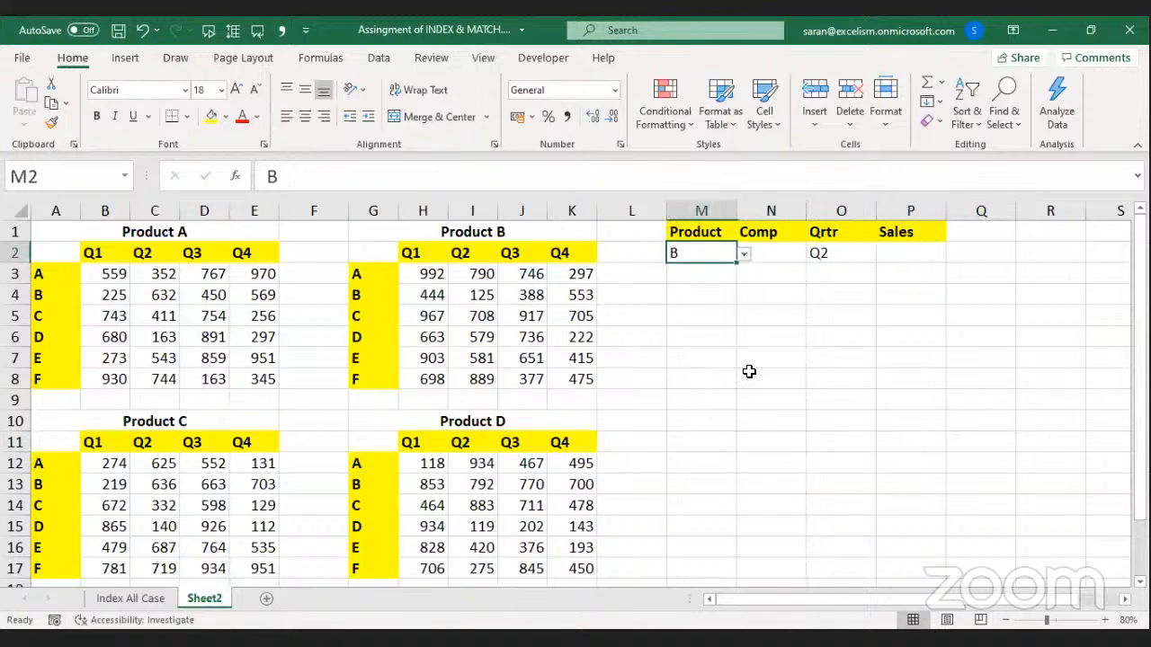
key(Right)
key(alt+Down)
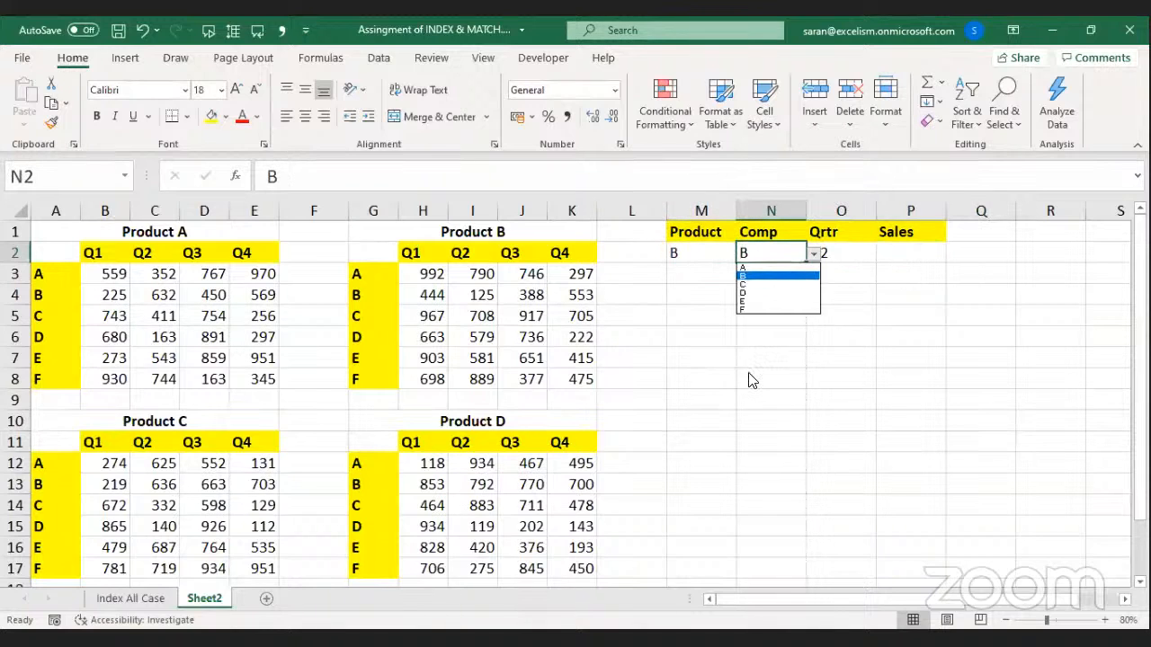
key(Return)
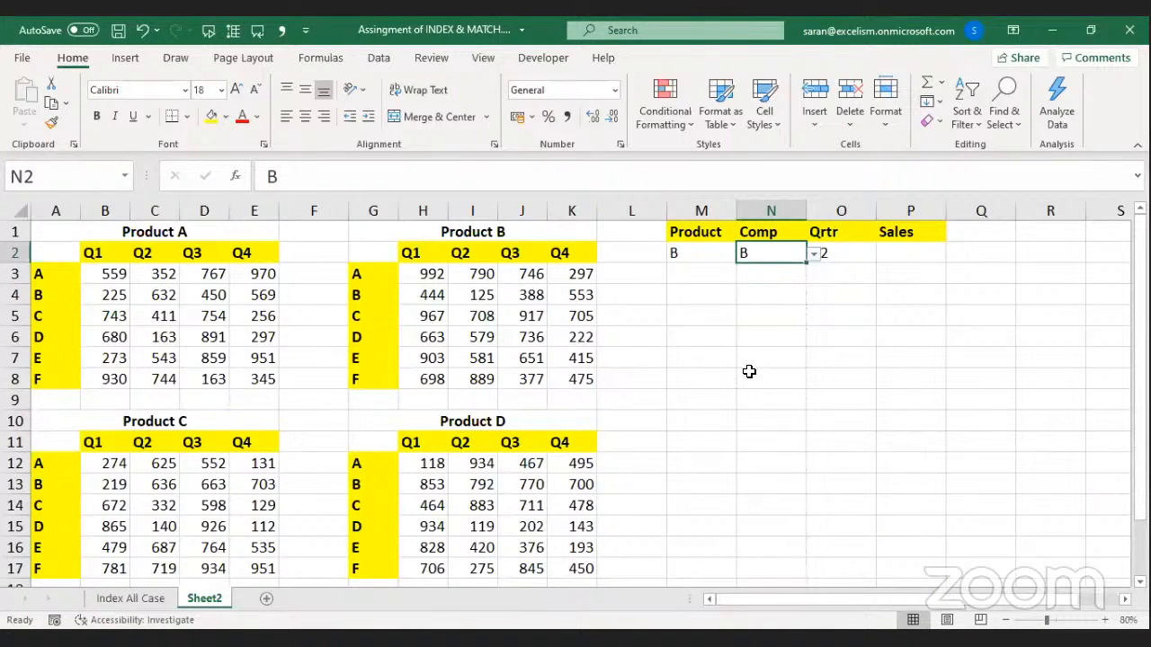
key(Left)
key(alt+Down)
key(Down)
key(Return)
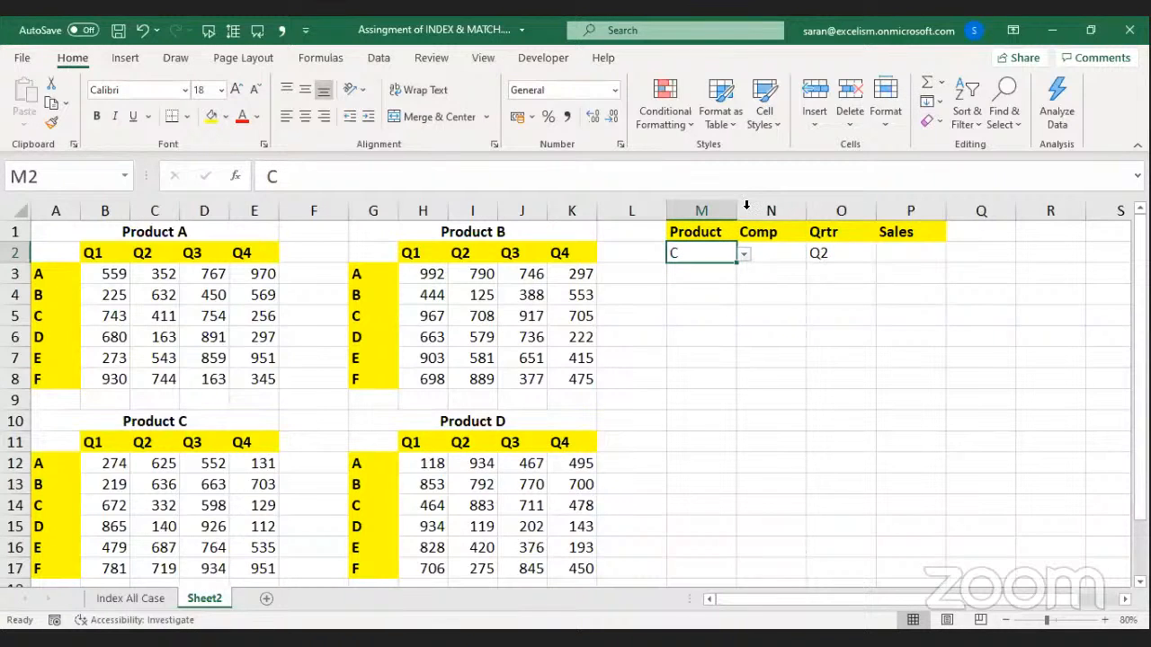
Point out the Product A, B, C and D table headings, then return to M2.
key(alt+Tab)
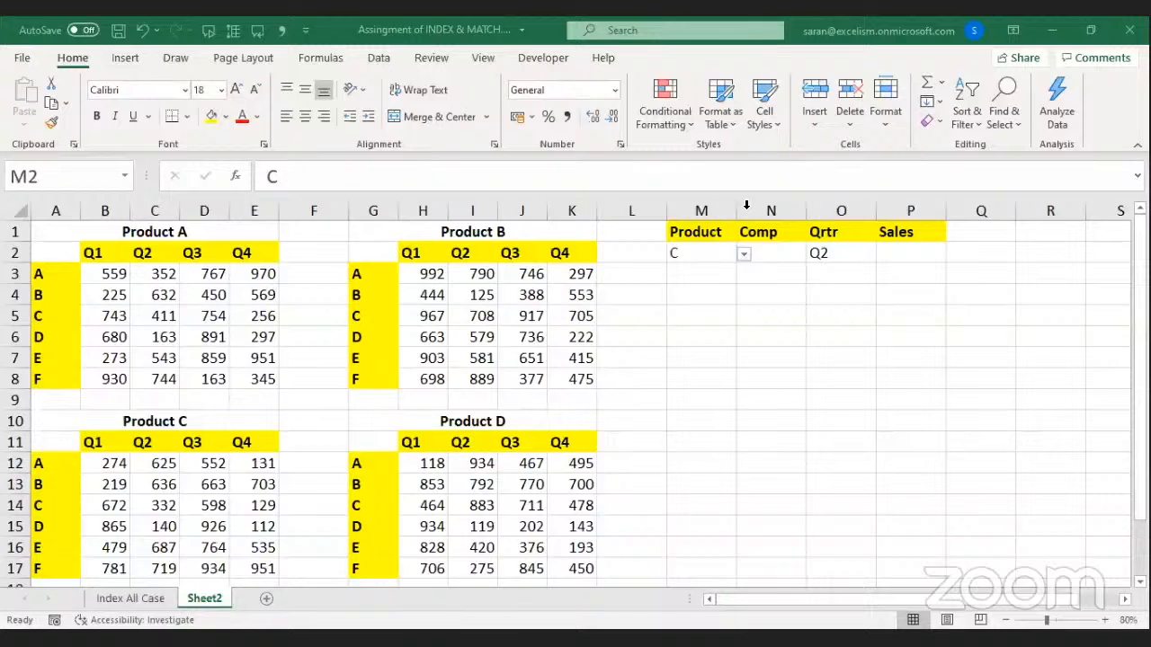
click(685, 252)
click(190, 245)
click(167, 230)
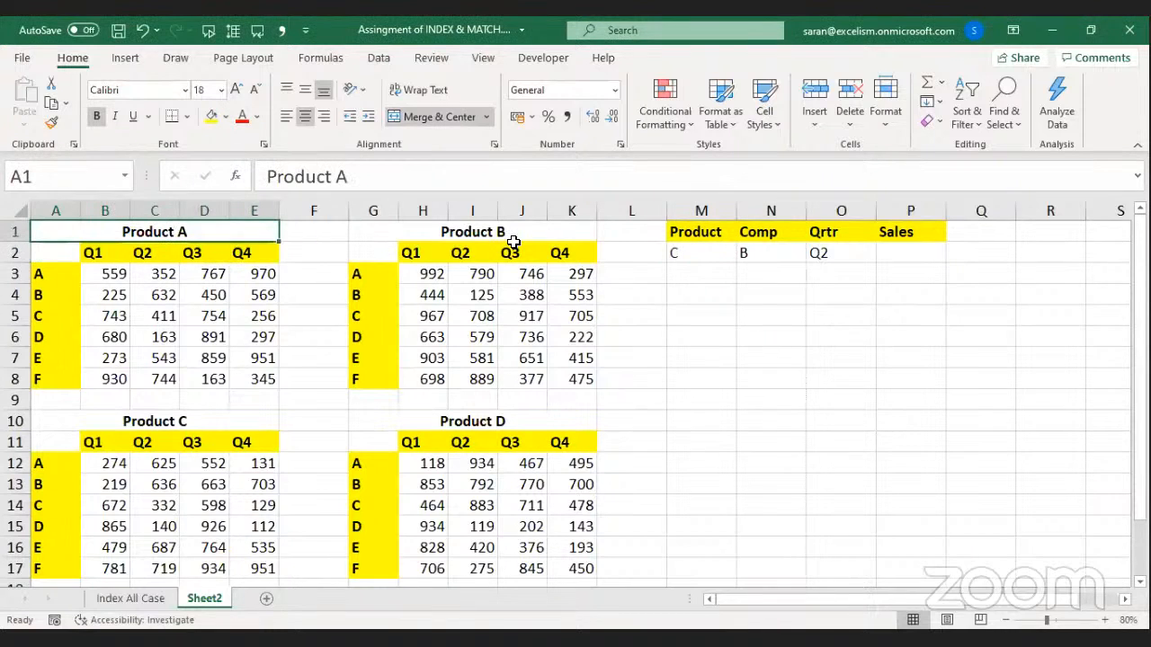
click(505, 232)
click(160, 414)
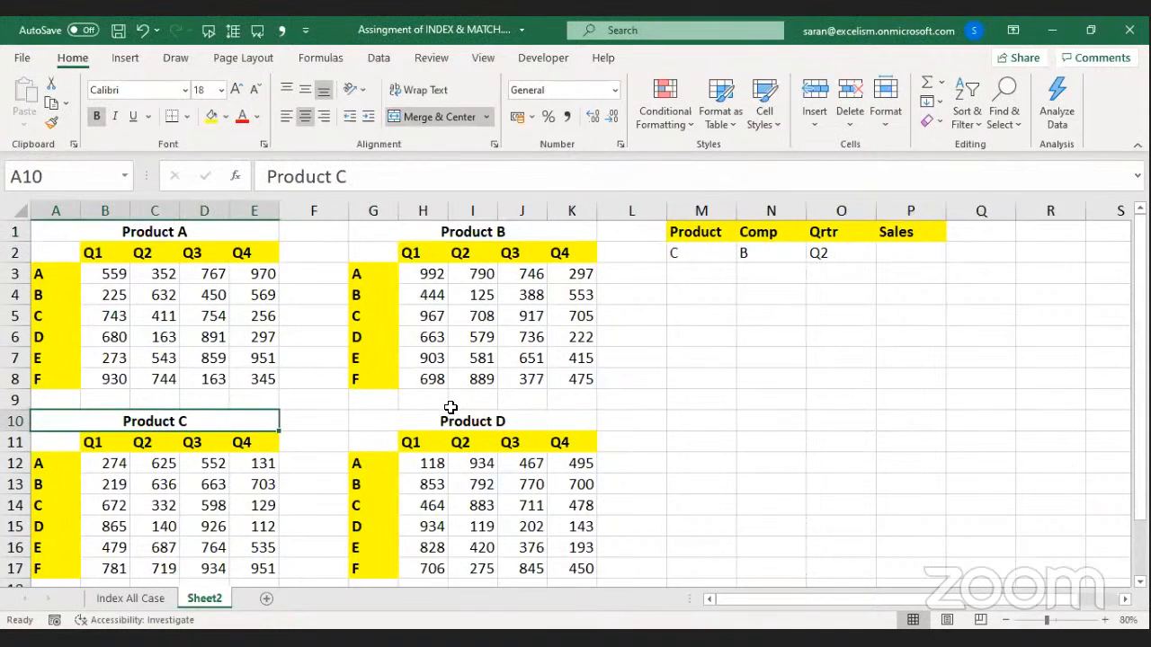
click(451, 407)
click(454, 416)
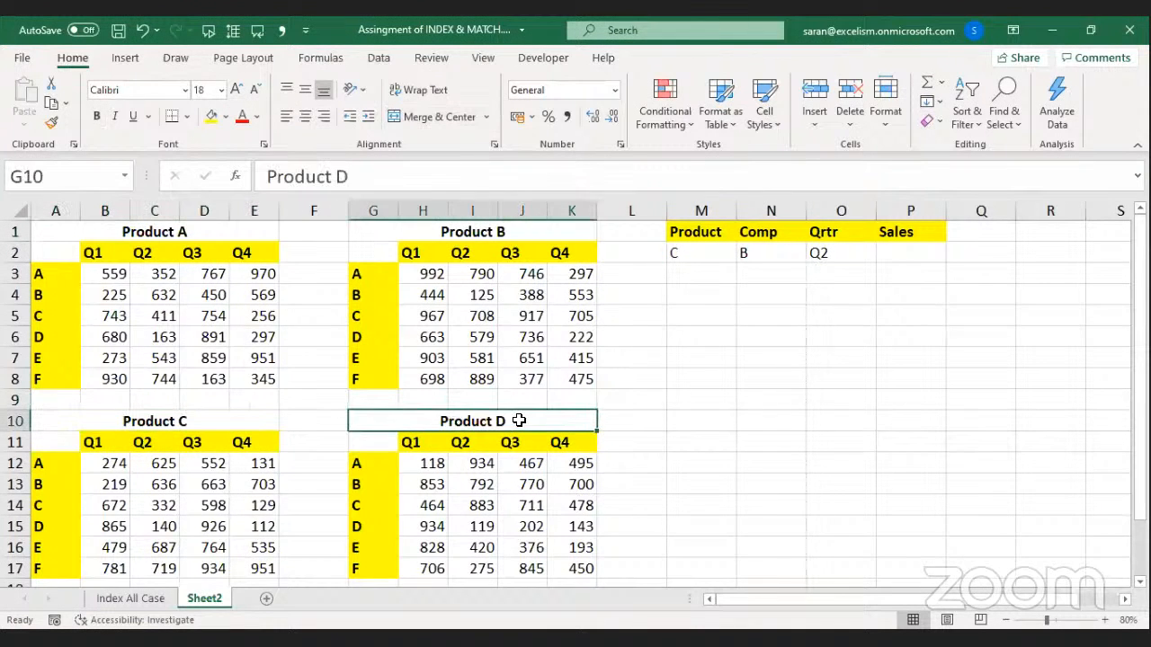
click(702, 250)
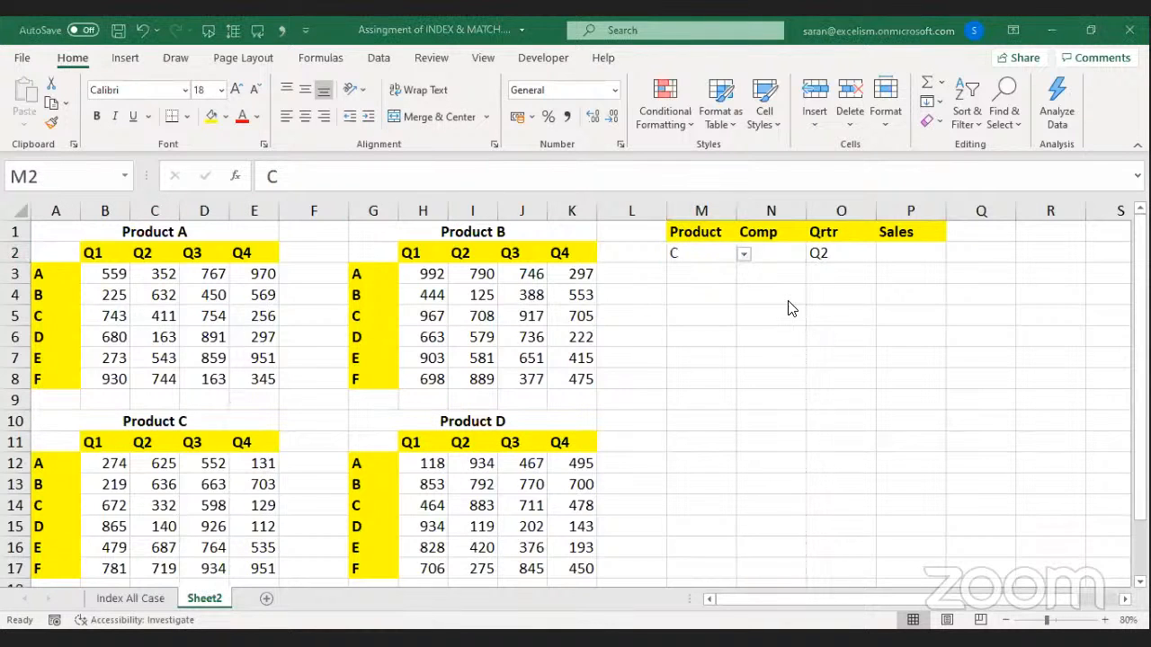
Autofit columns M to P and narrow the spacer columns F and L.
click(815, 254)
click(788, 255)
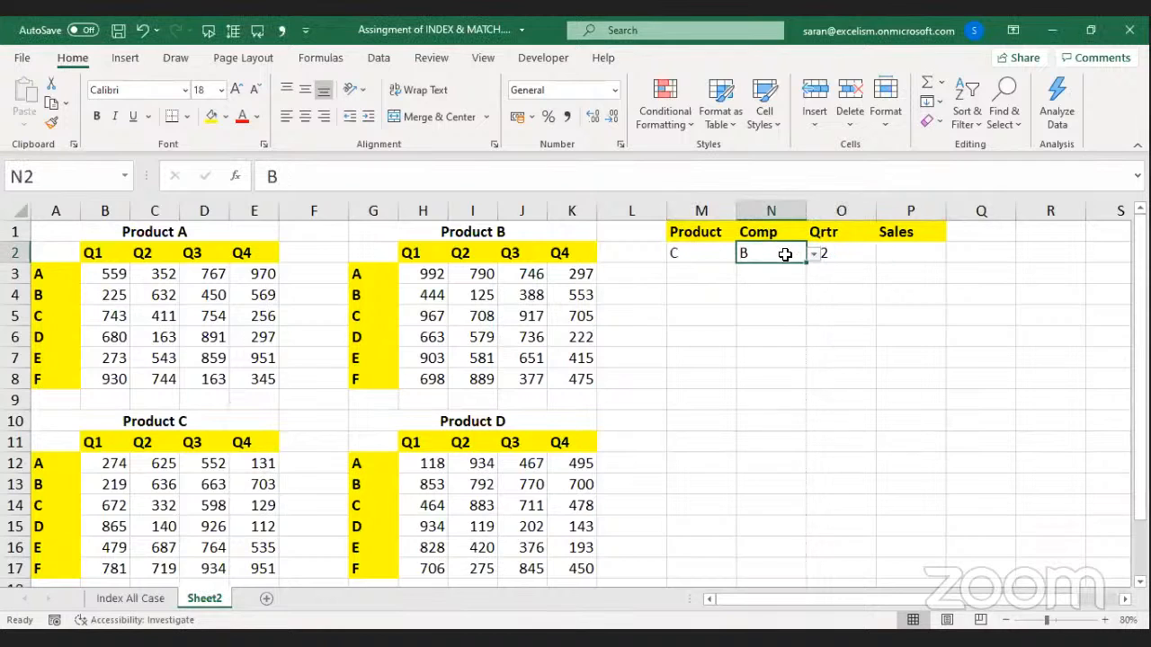
key(Right)
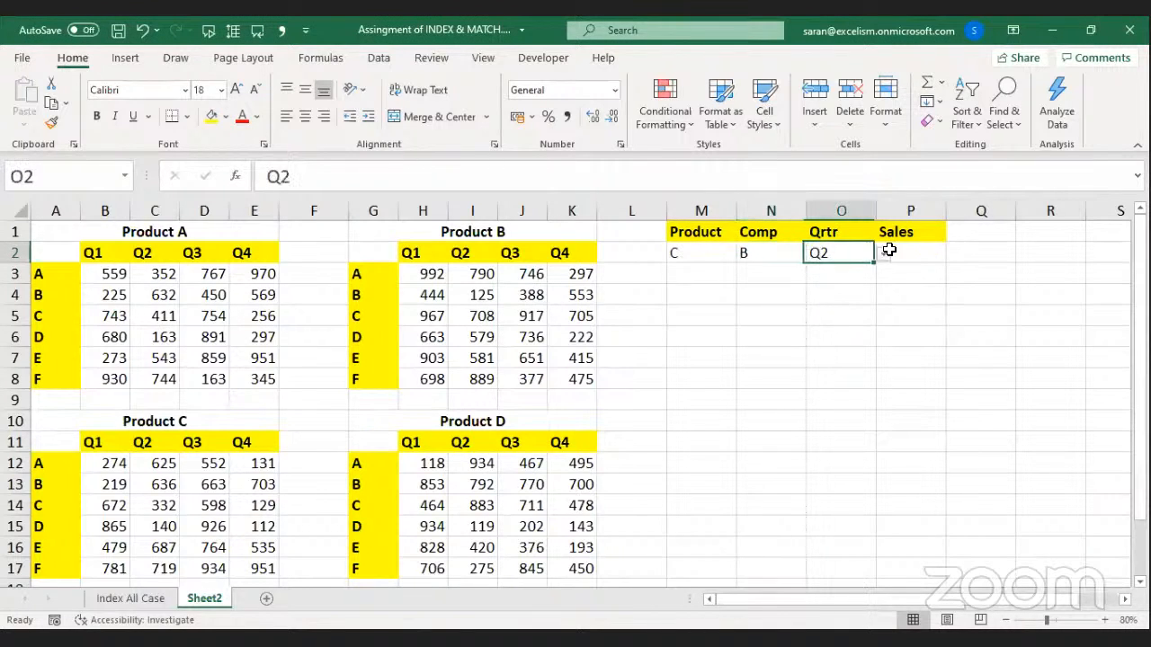
click(701, 210)
drag(857, 205, 907, 206)
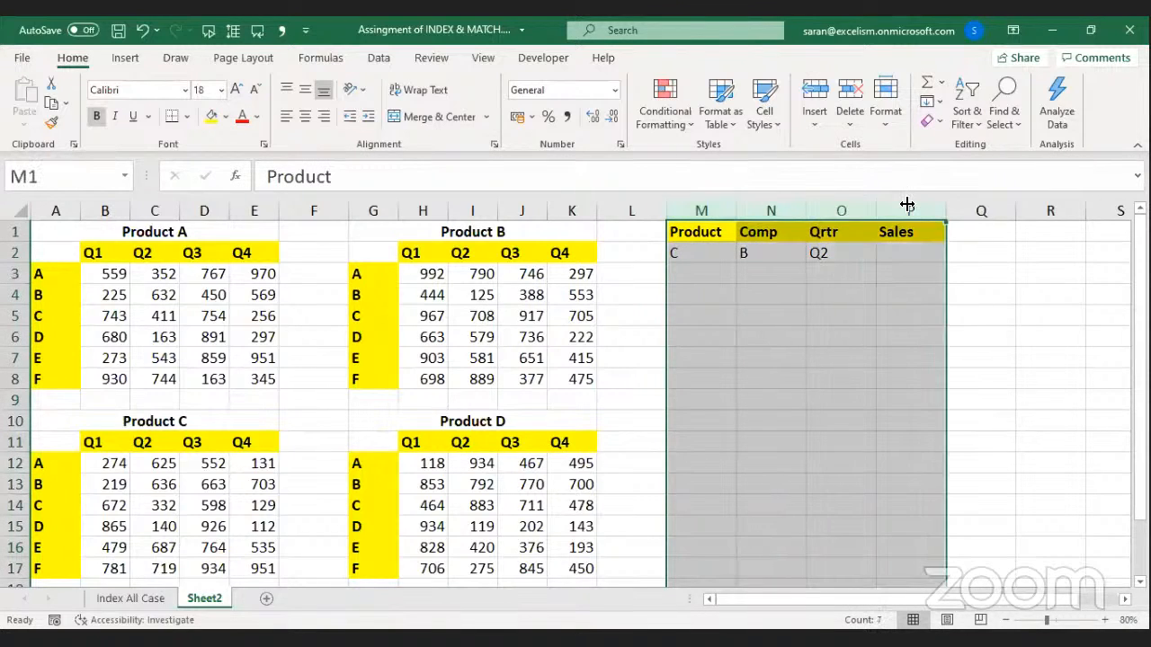
double_click(876, 208)
click(849, 253)
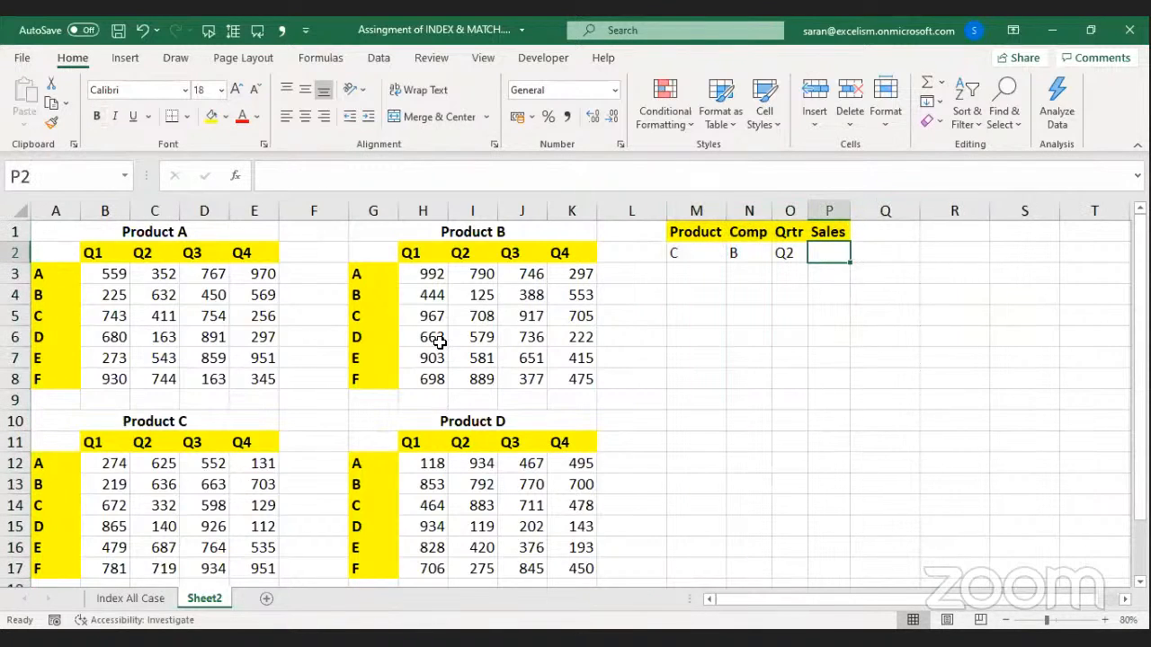
drag(348, 209, 315, 210)
drag(632, 211, 594, 210)
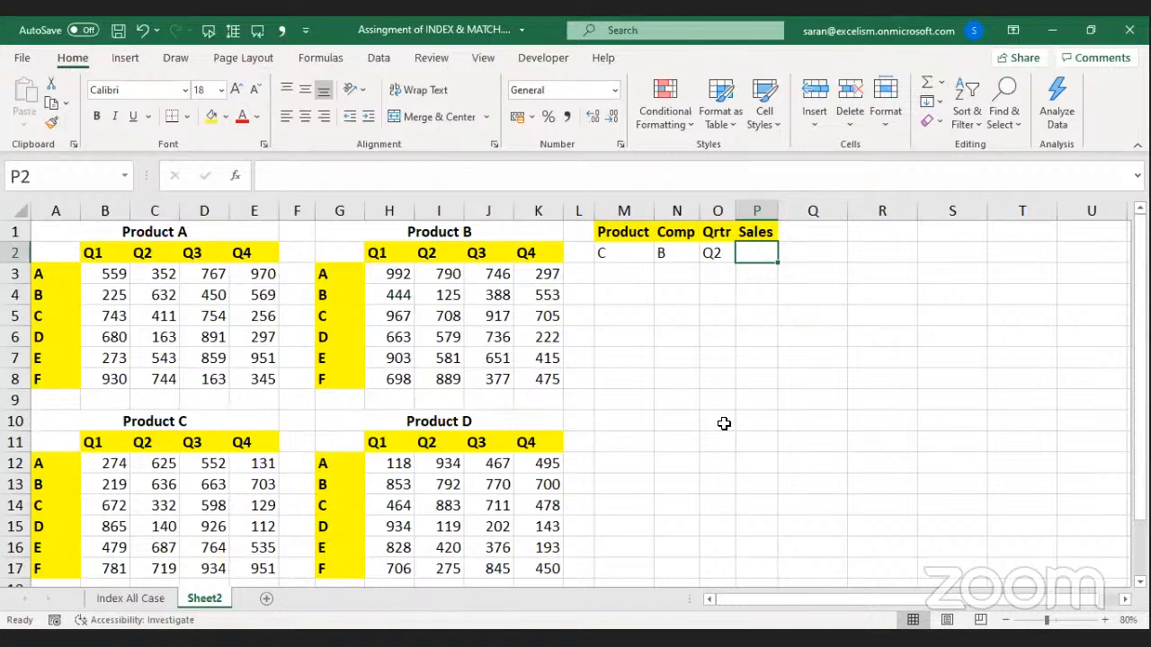
Select the Product A, B, C and D sales values B3:E8, H3:K8, B12:E17, H12:K17.
key(Left)
key(Left)
key(Left)
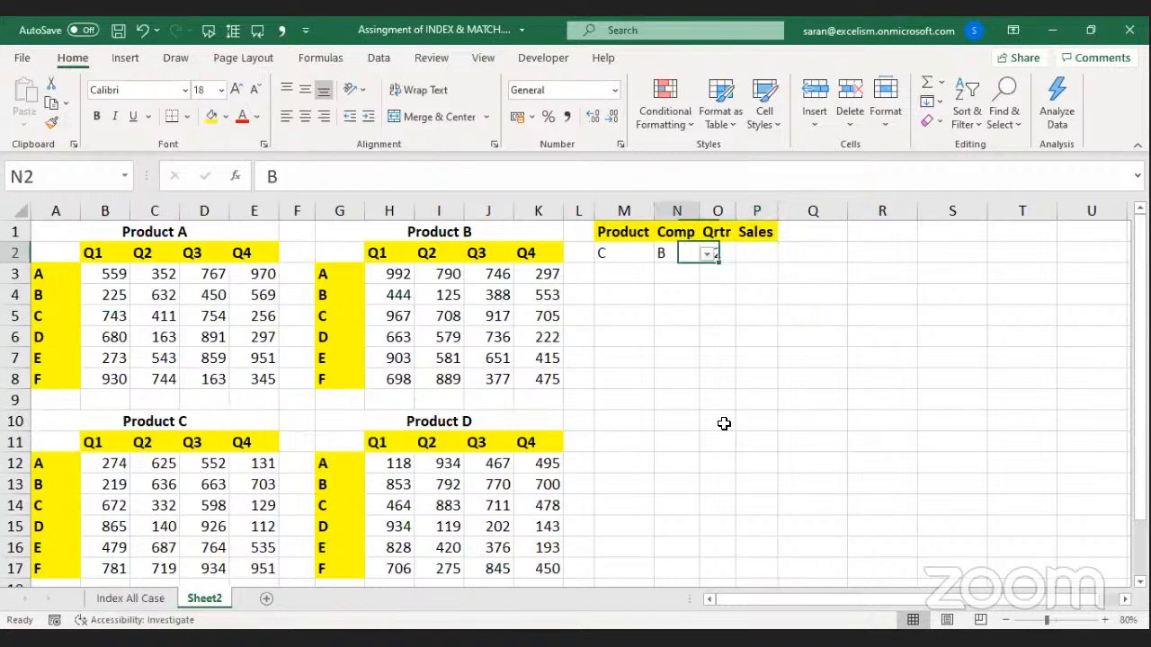
drag(113, 274, 263, 379)
drag(403, 265, 547, 378)
drag(107, 464, 262, 568)
drag(384, 472, 539, 568)
Change M2's data validation list source from A,B,C,D to 1,2,3,4.
click(617, 251)
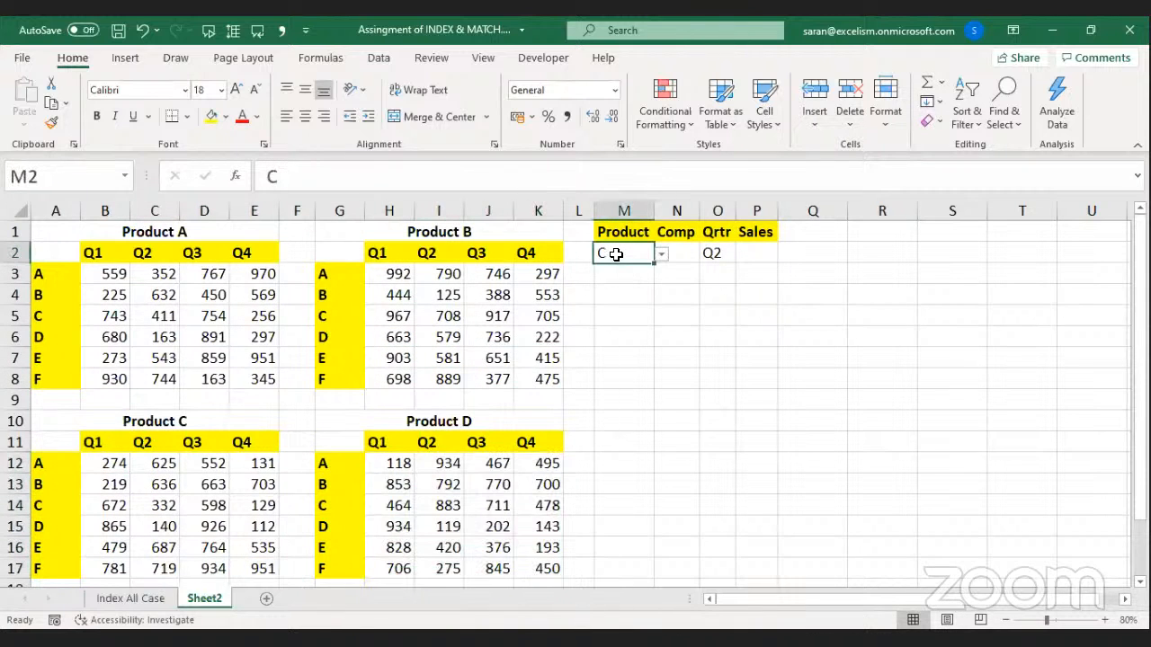
key(alt+a)
key(v)
key(v)
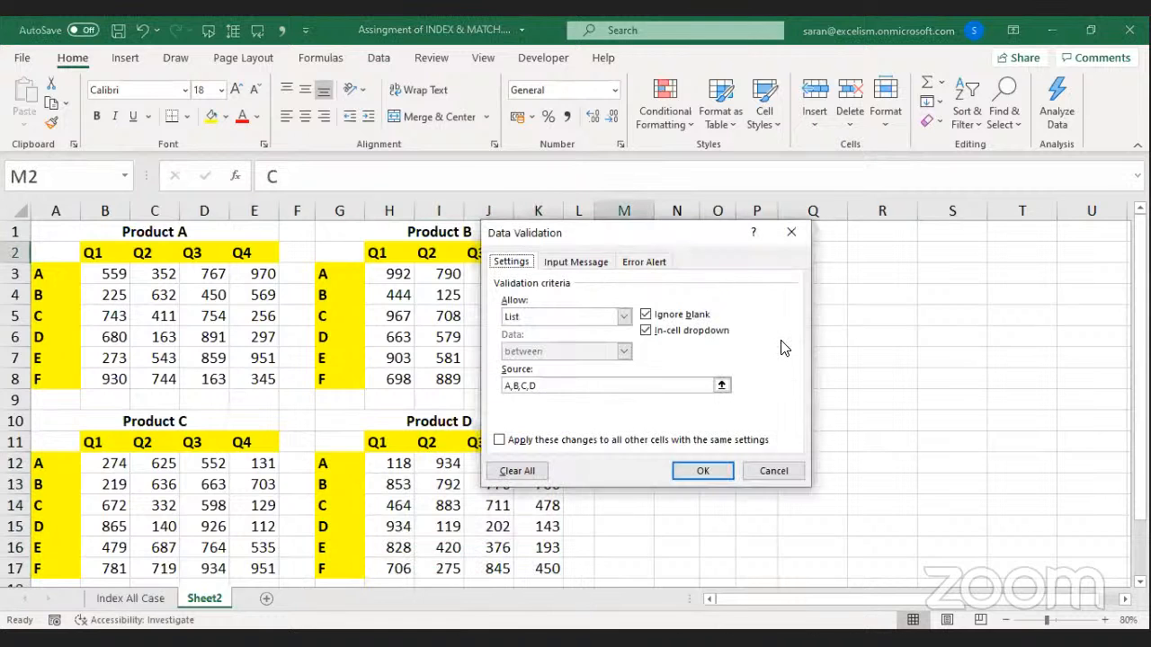
drag(471, 392, 441, 392)
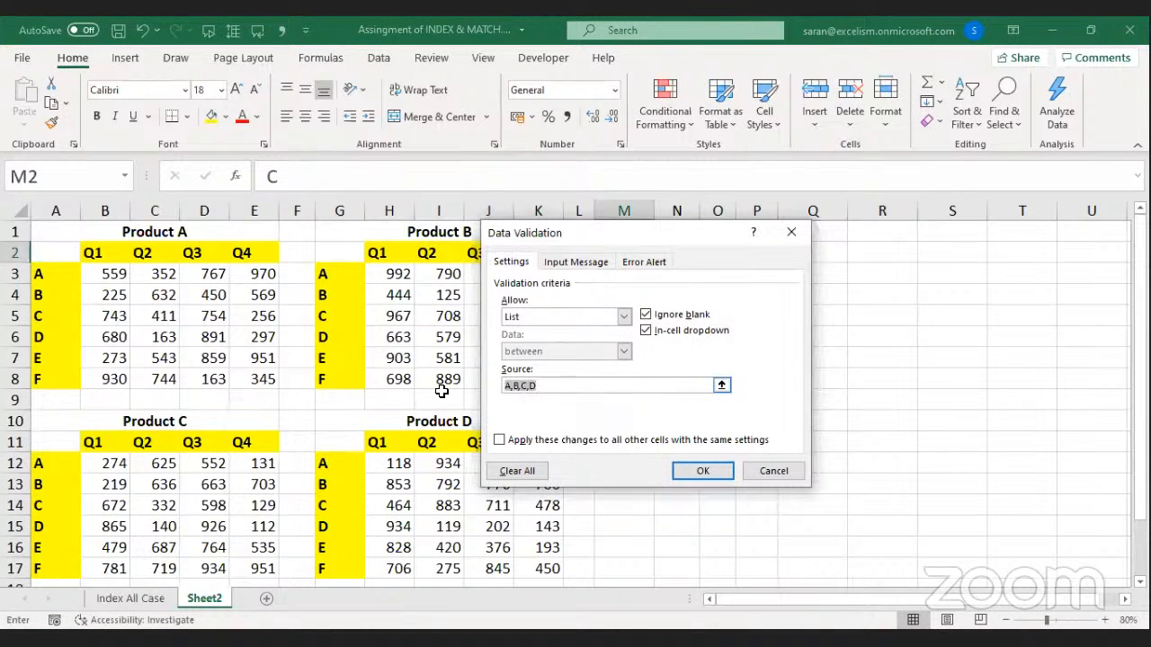
key(End)
text(,)
key(Down)
text(,)
key(Page_Down)
key(BackSpace)
key(BackSpace)
key(BackSpace)
key(BackSpace)
key(BackSpace)
key(BackSpace)
key(BackSpace)
key(BackSpace)
key(BackSpace)
key(BackSpace)
key(BackSpace)
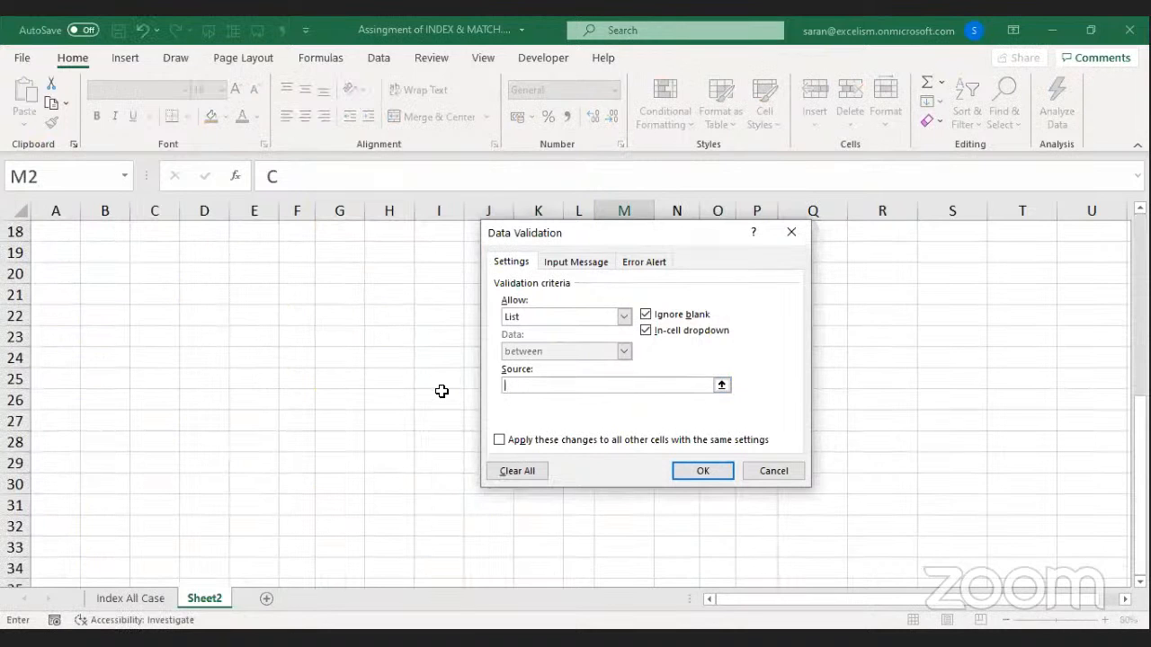
text(1,2,3,4)
key(Return)
Pick 2 from M2's dropdown and centre it.
key(alt+Down)
key(Down)
key(Return)
key(Return)
key(Up)
click(304, 116)
click(725, 368)
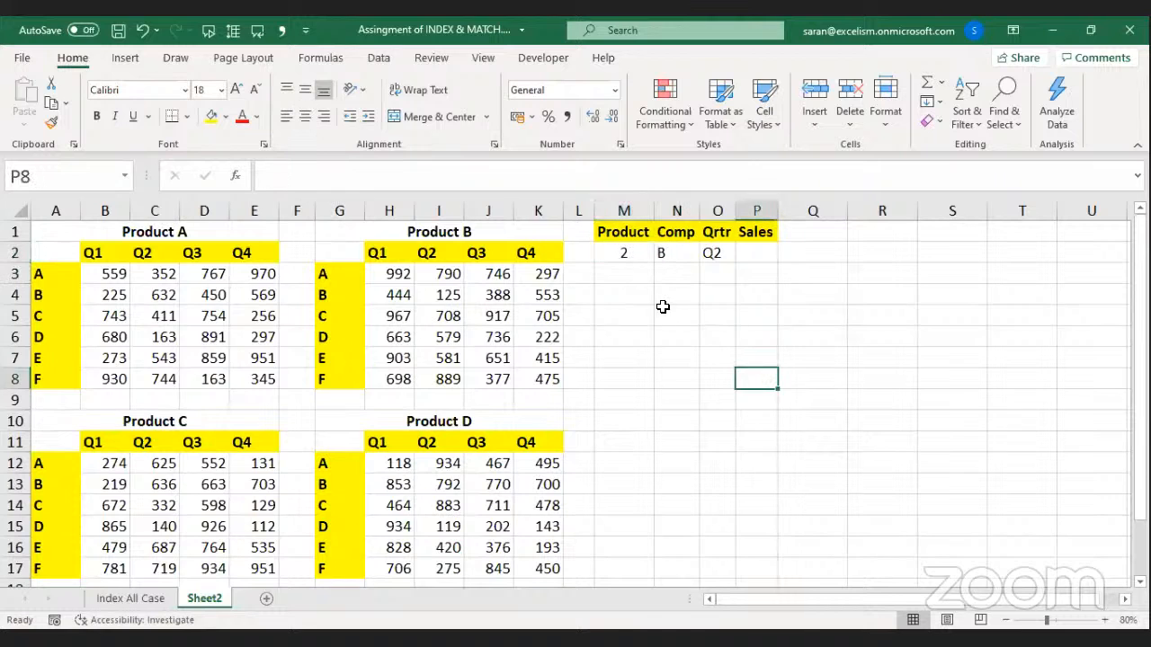
click(621, 259)
click(151, 288)
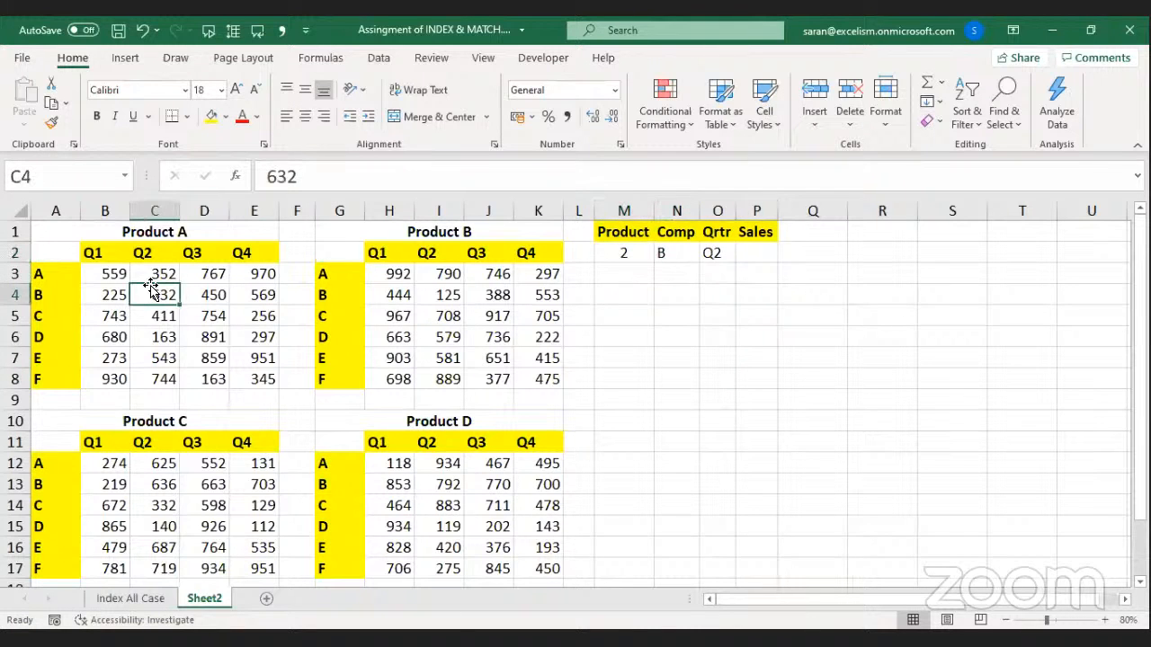
click(488, 294)
click(201, 505)
click(479, 509)
click(751, 252)
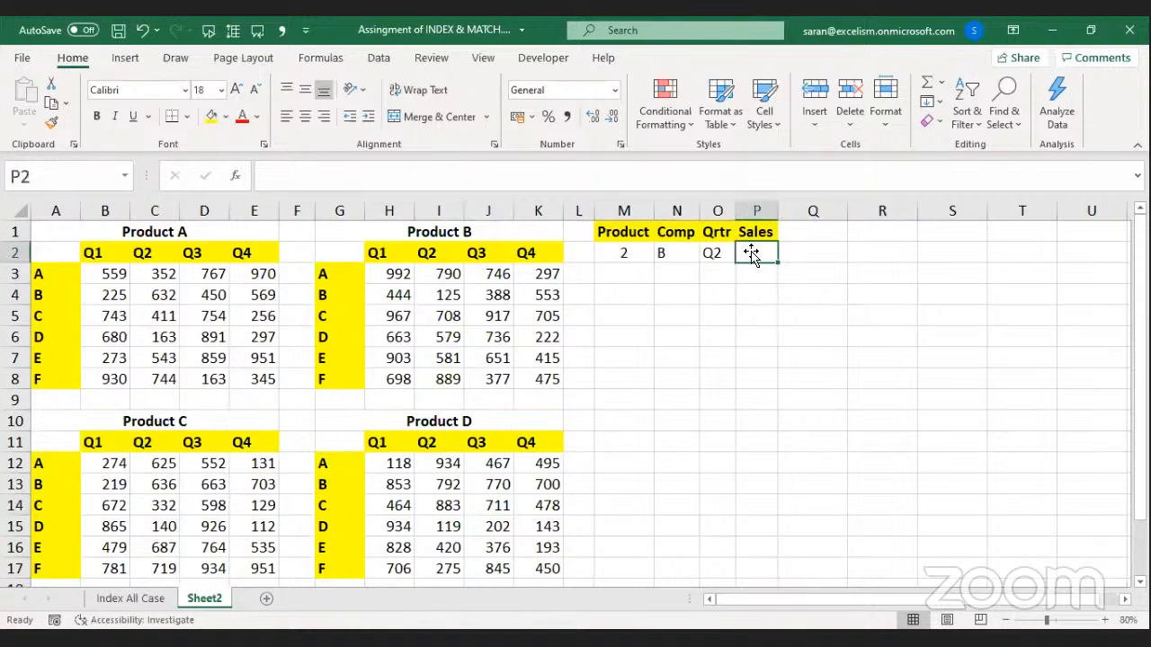
text(=i)
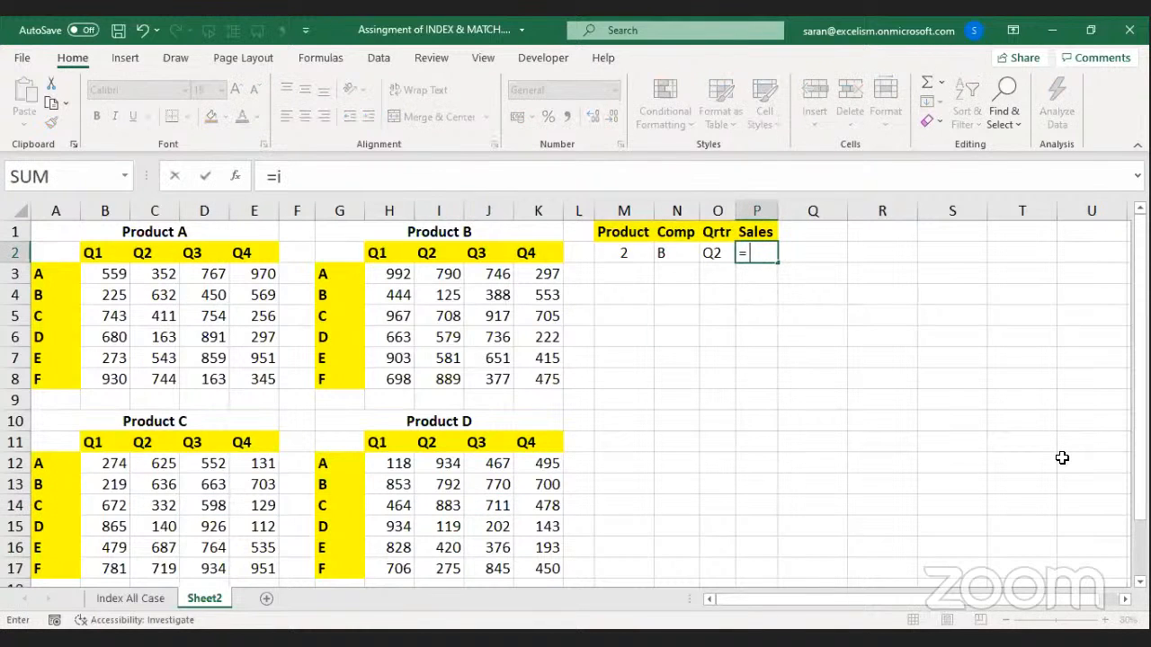
key(Tab)
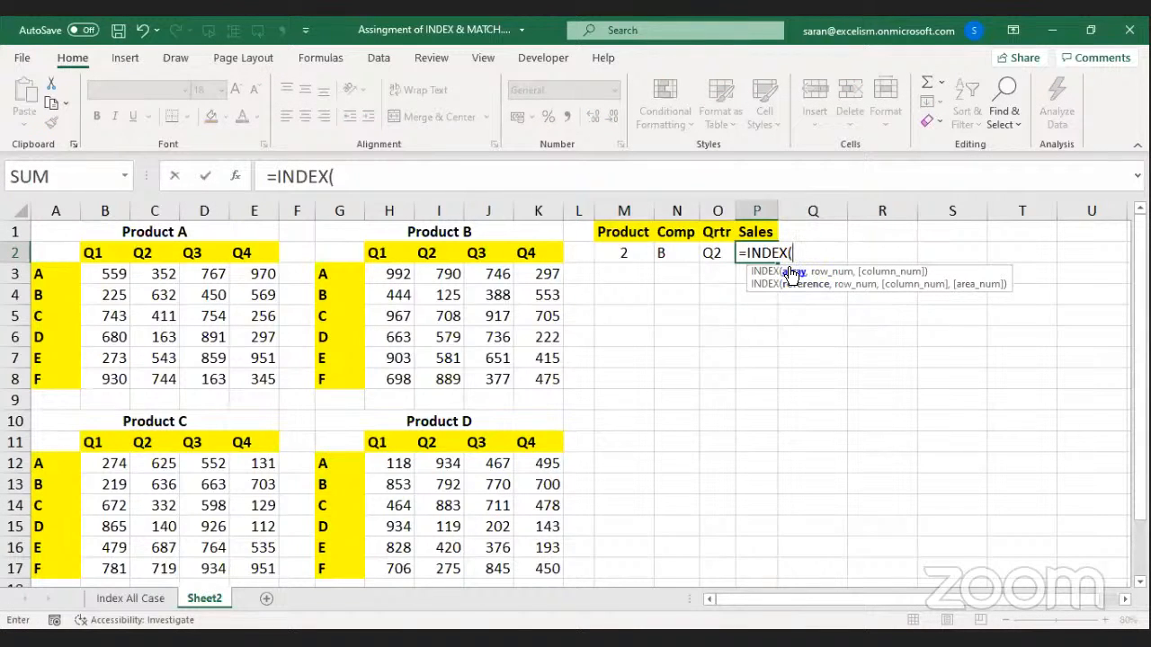
click(96, 279)
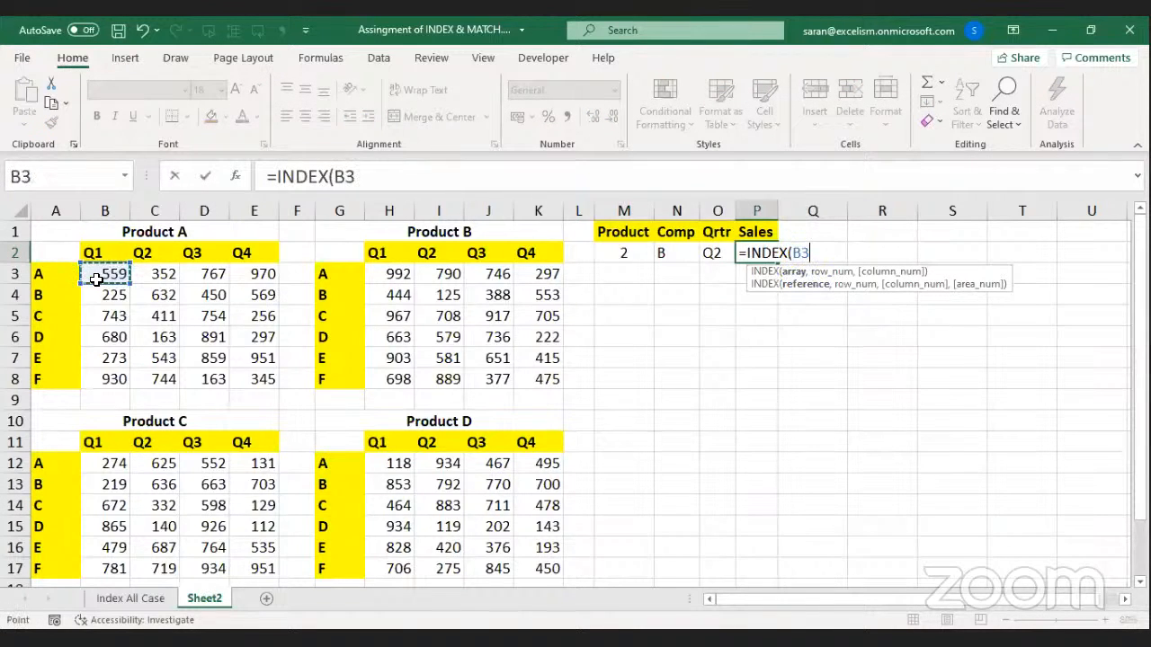
shift+click(259, 382)
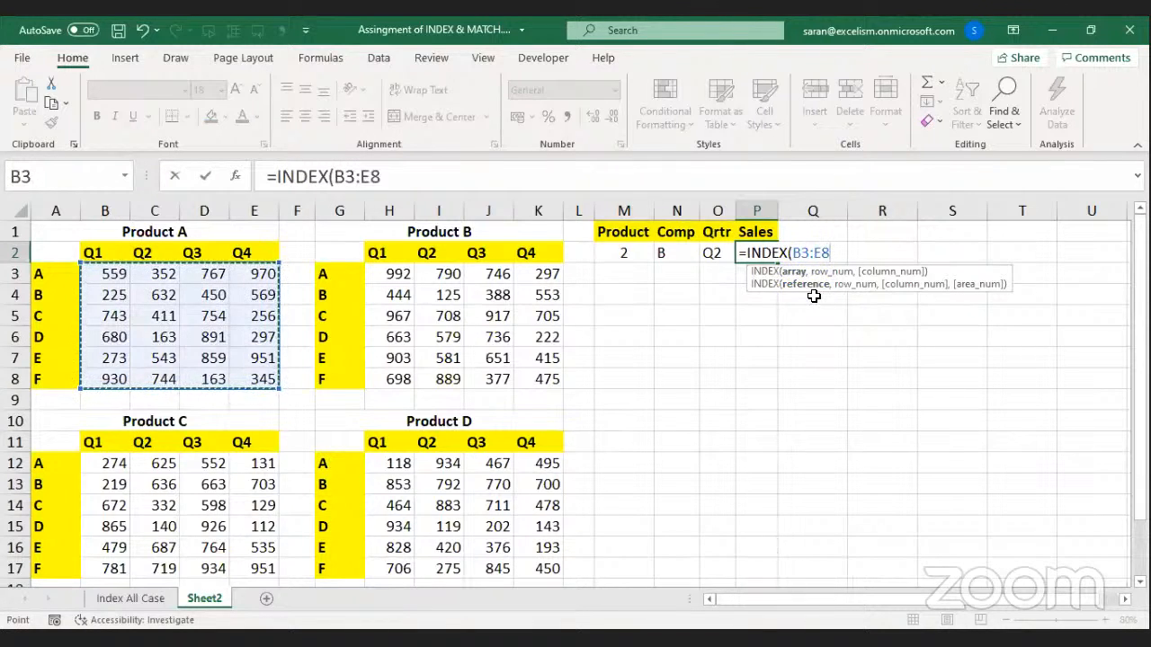
key(Escape)
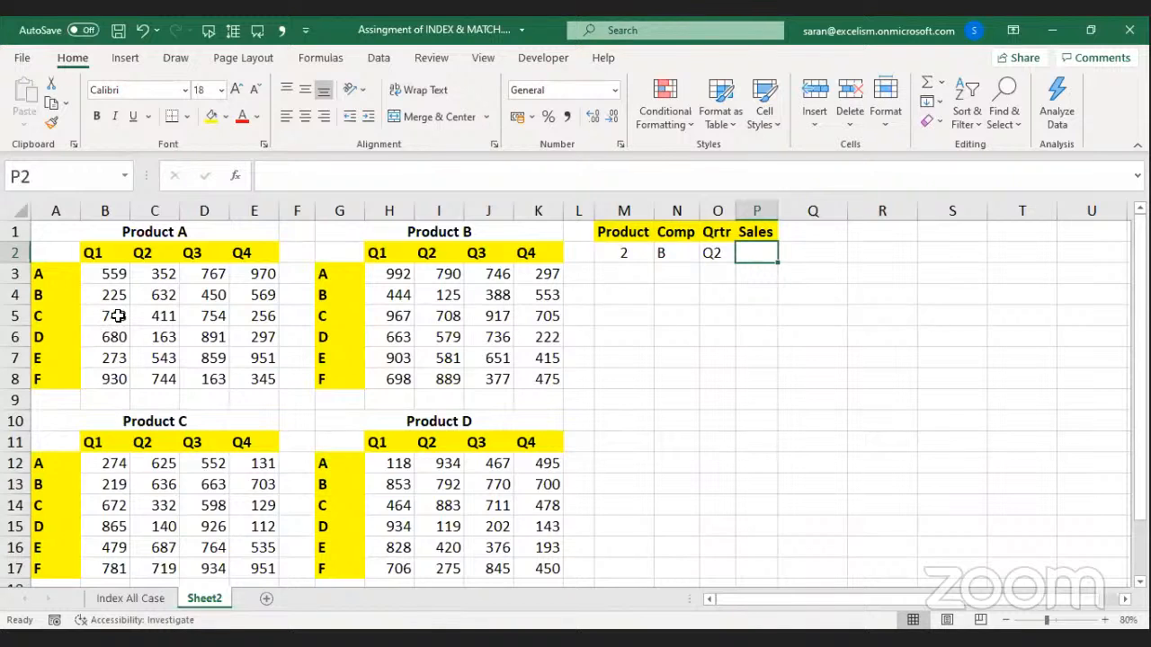
Name the Product A values B3:E8 'P.A' and Product B values H3:K8 'P.B'.
drag(95, 274, 261, 378)
click(92, 176)
text(P.A)
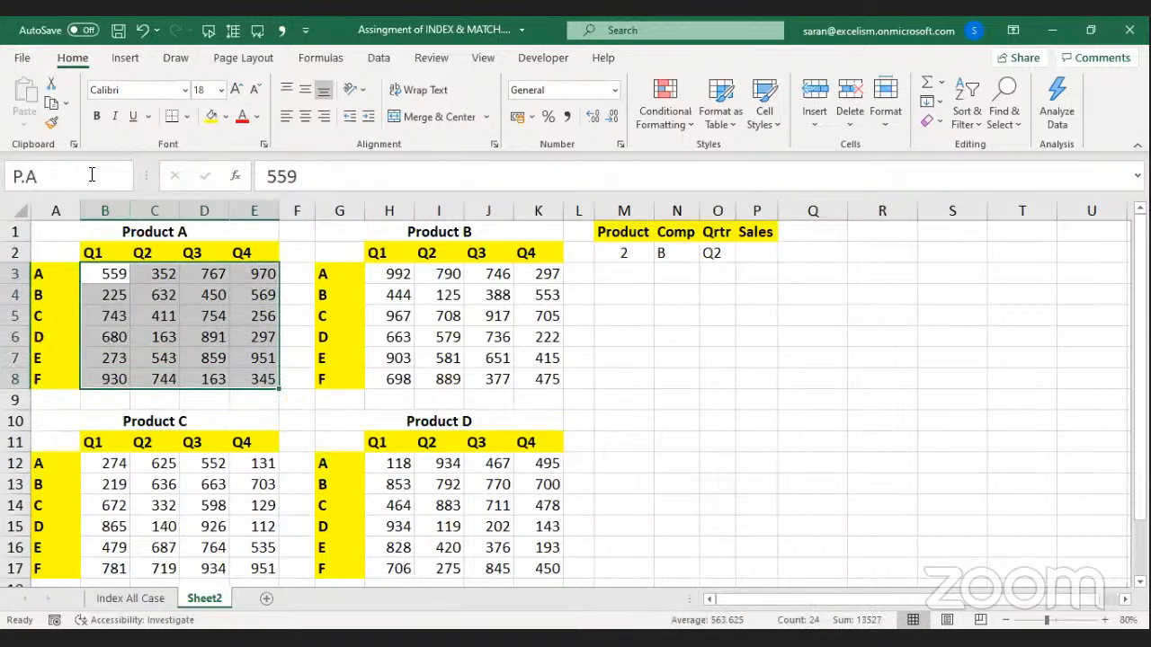
key(Return)
drag(375, 274, 547, 379)
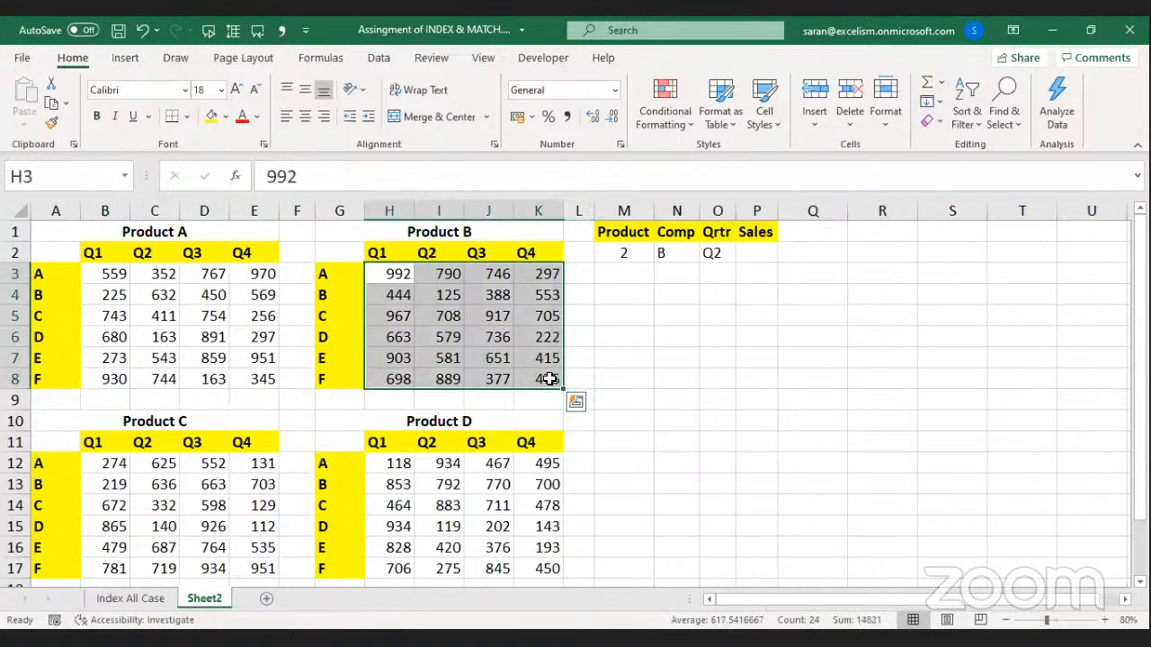
click(105, 176)
text(P.B)
key(Return)
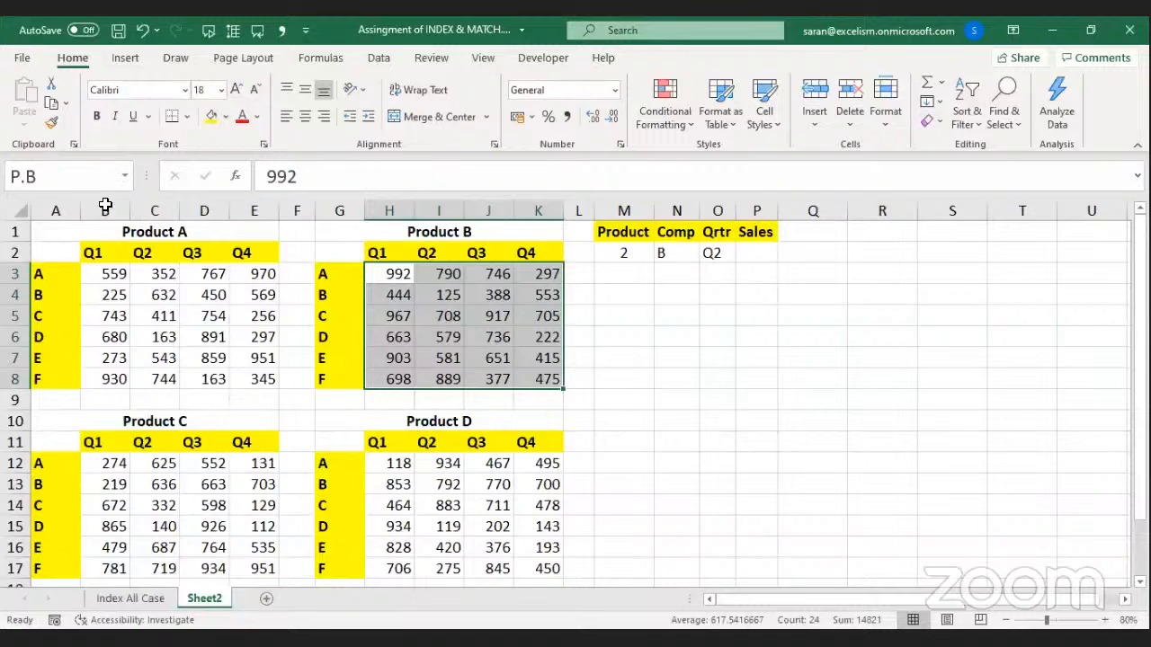
Name the Product C values 'P.c' and the Product D values 'P.D'.
drag(115, 462, 242, 570)
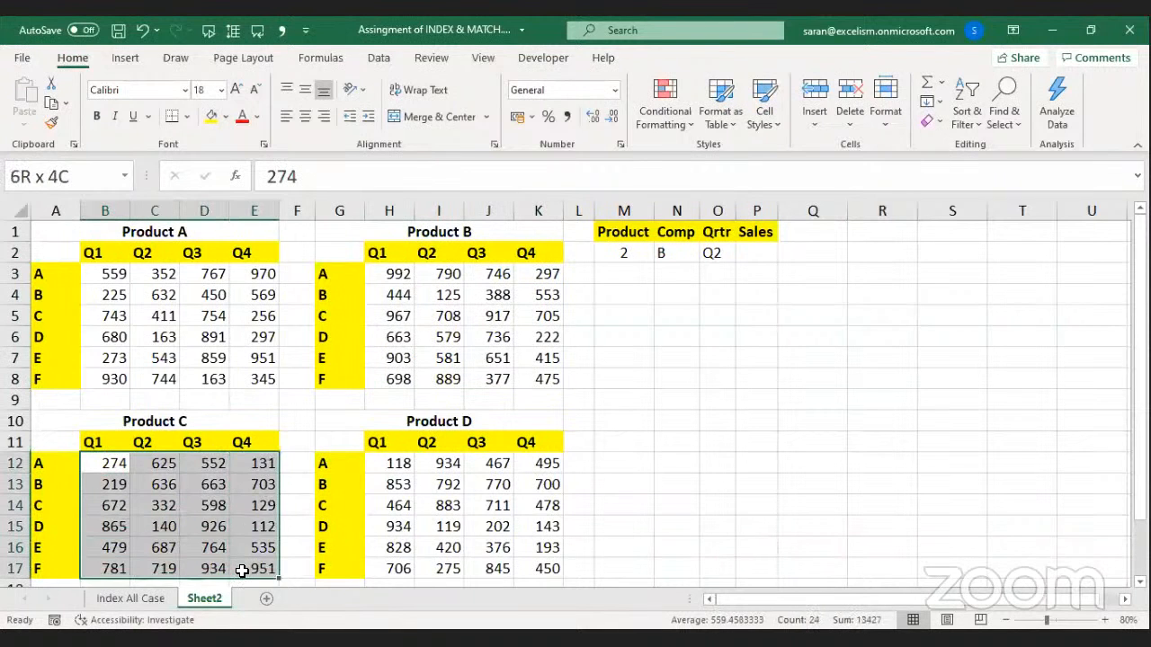
click(77, 177)
text(P.c)
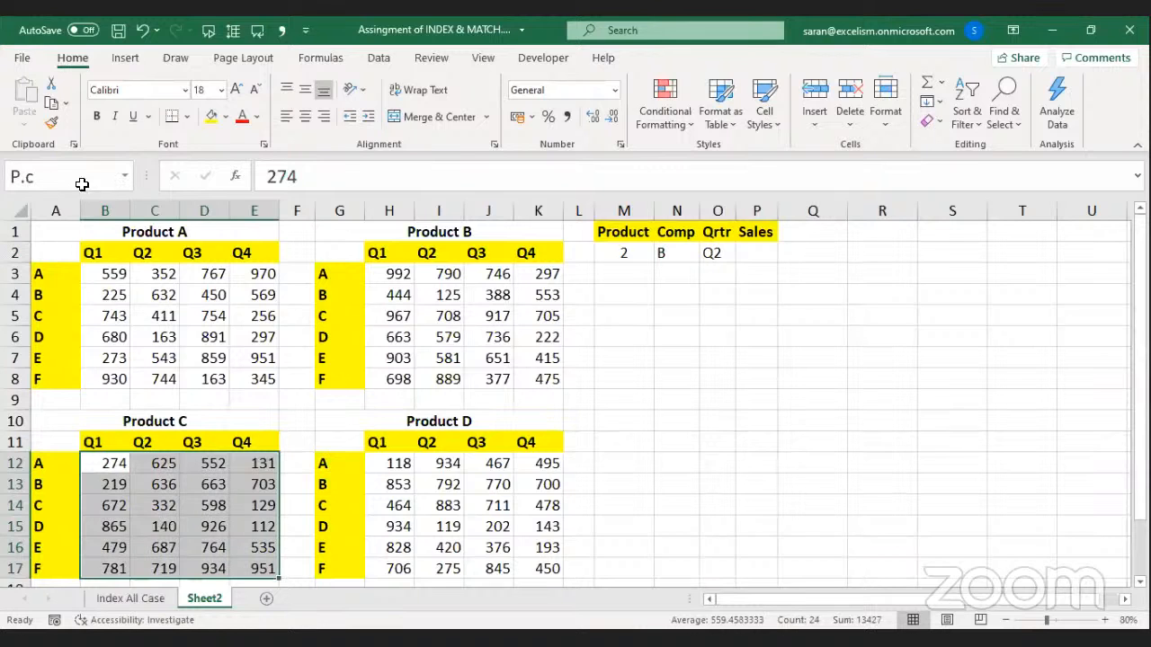
drag(395, 462, 545, 563)
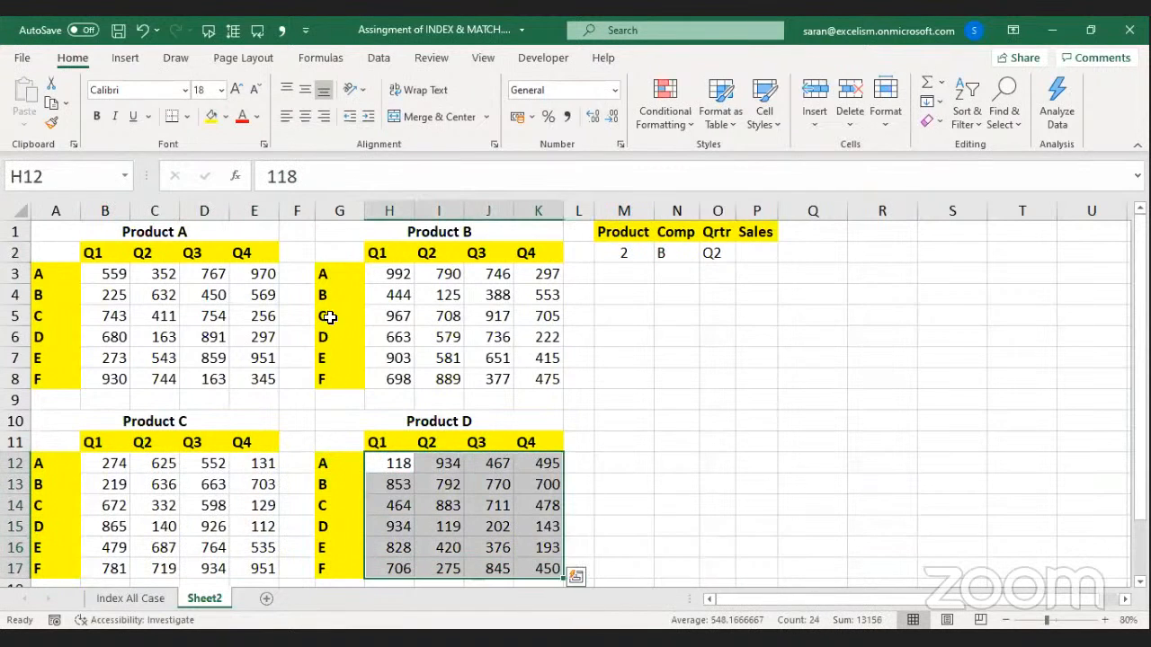
click(76, 167)
text(P.D)
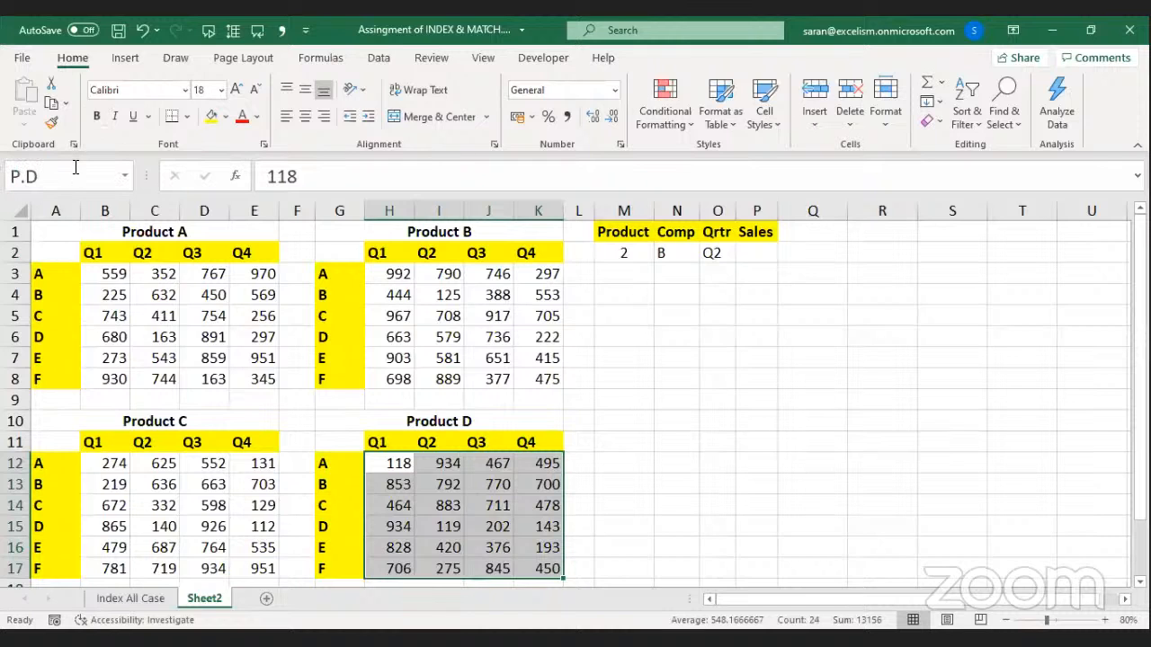
click(447, 286)
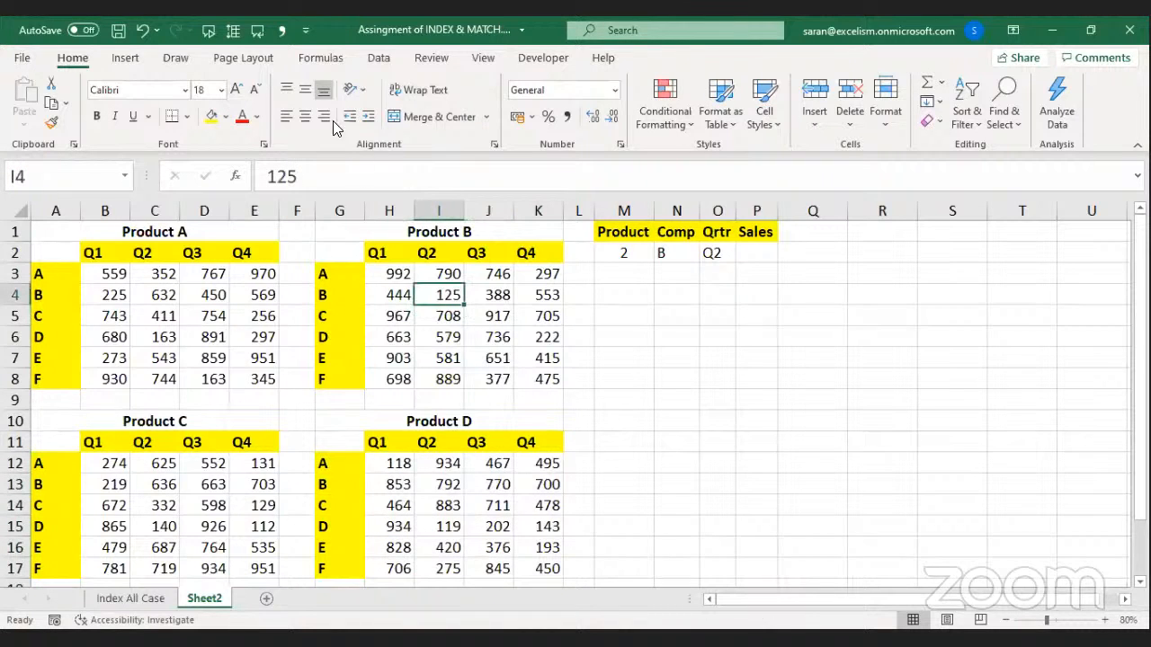
Rename the P.c range to P.C in the Name Manager.
click(324, 61)
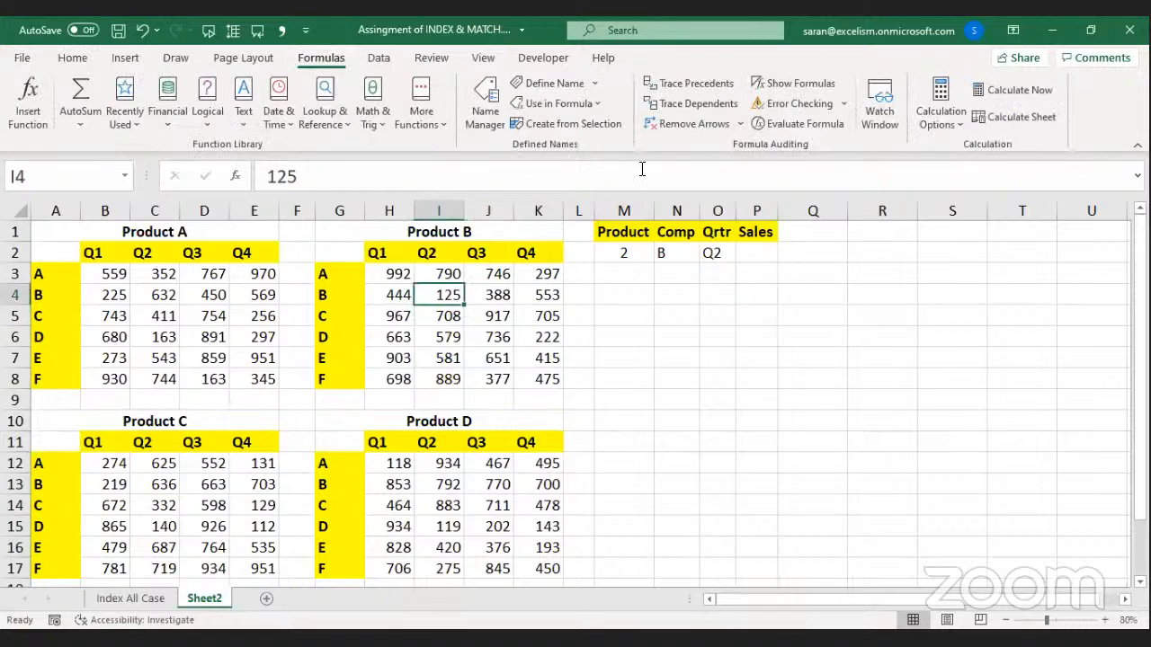
click(485, 103)
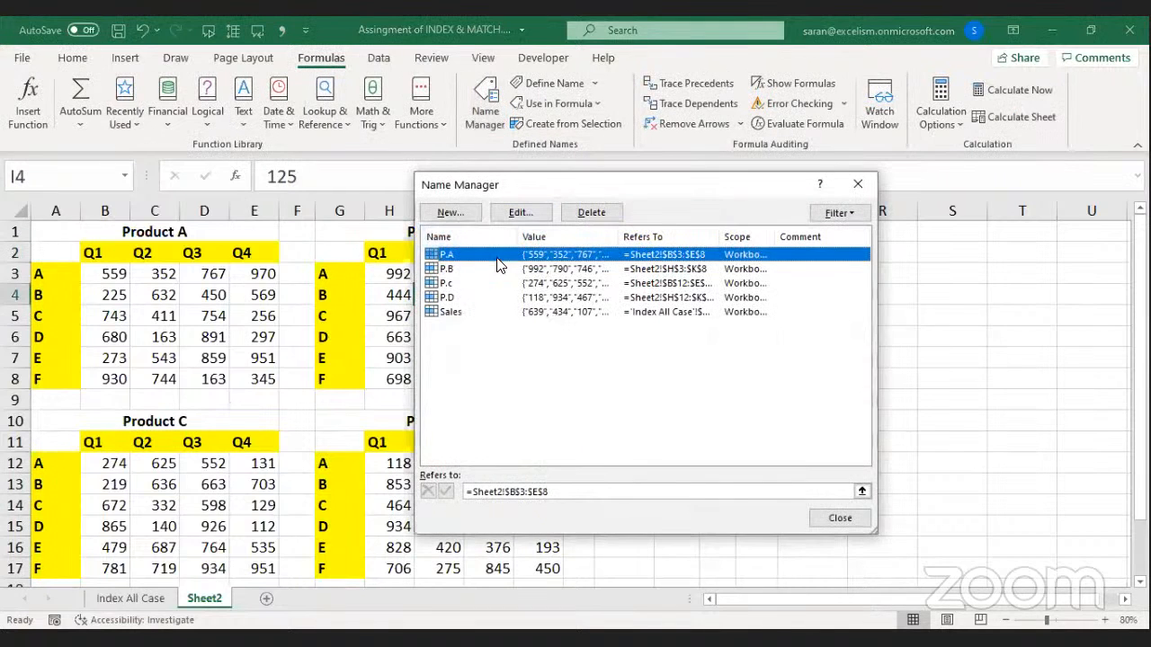
click(454, 285)
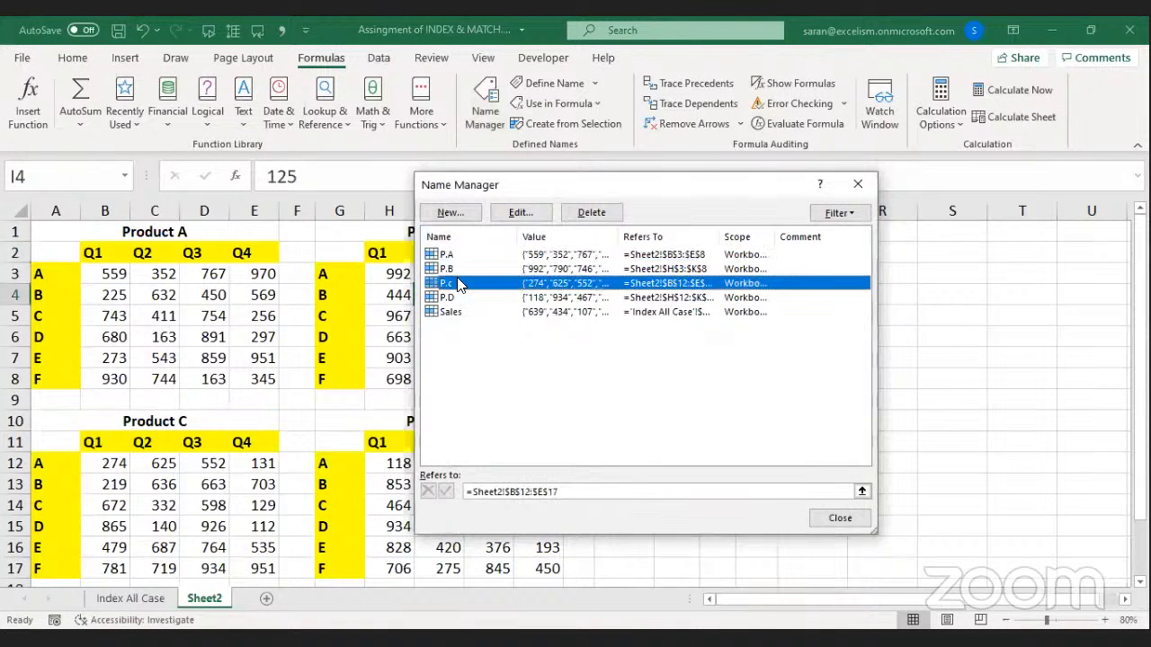
click(521, 214)
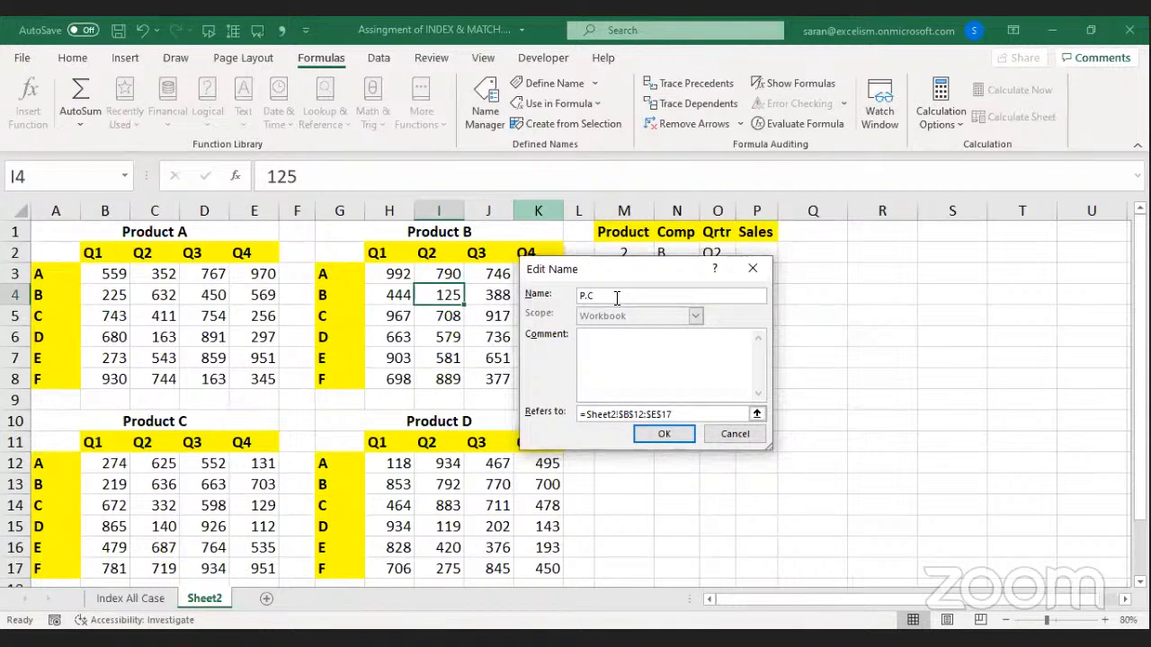
key(Return)
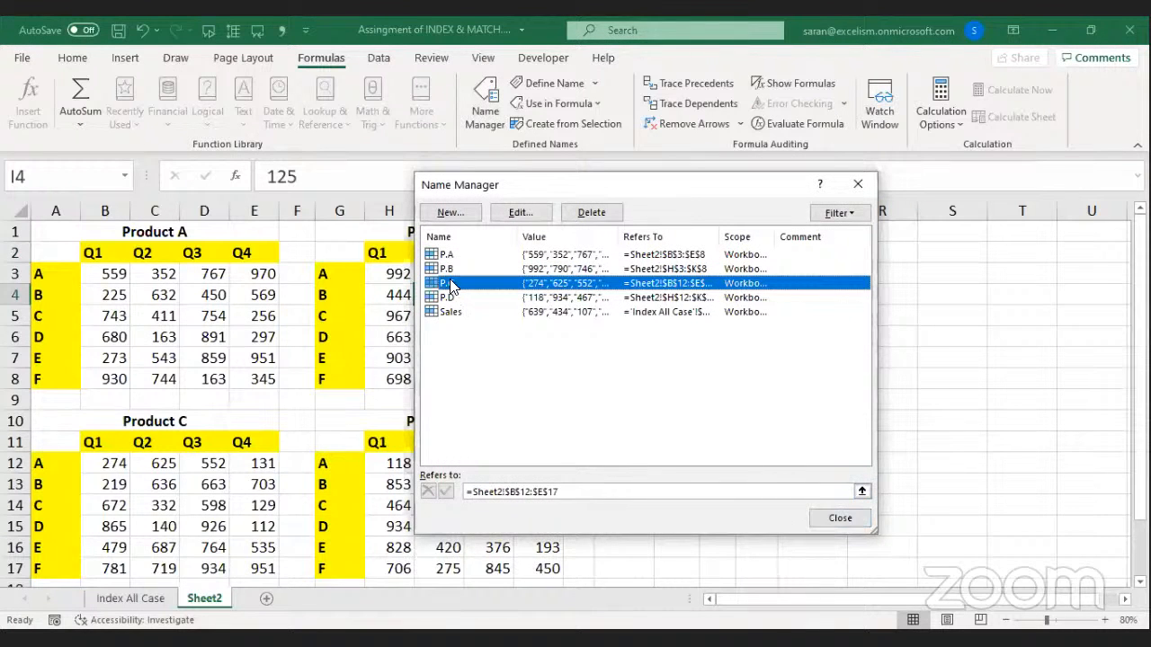
click(842, 518)
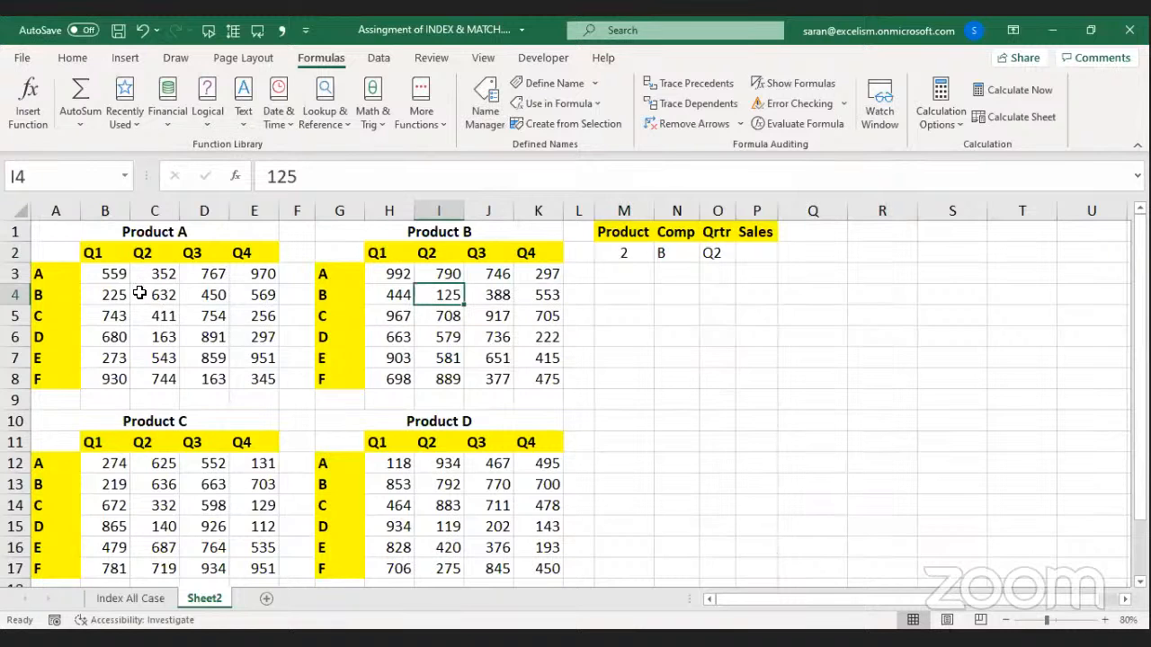
Reselect each of the four product value blocks to verify their names.
drag(107, 273, 248, 378)
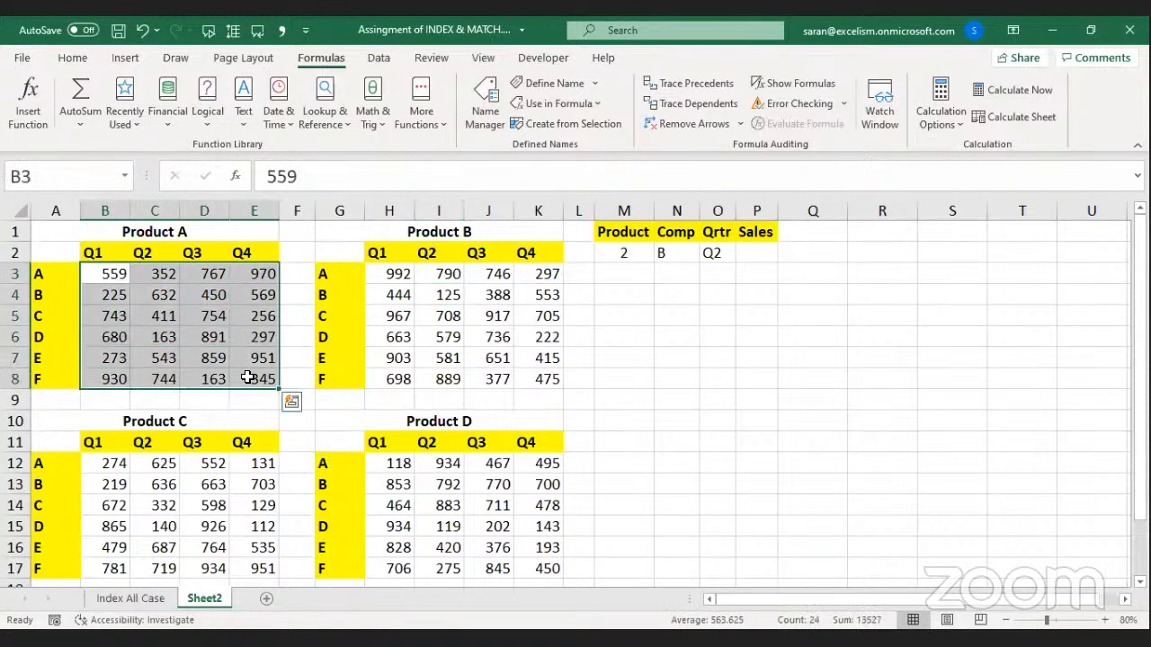
drag(392, 268, 546, 379)
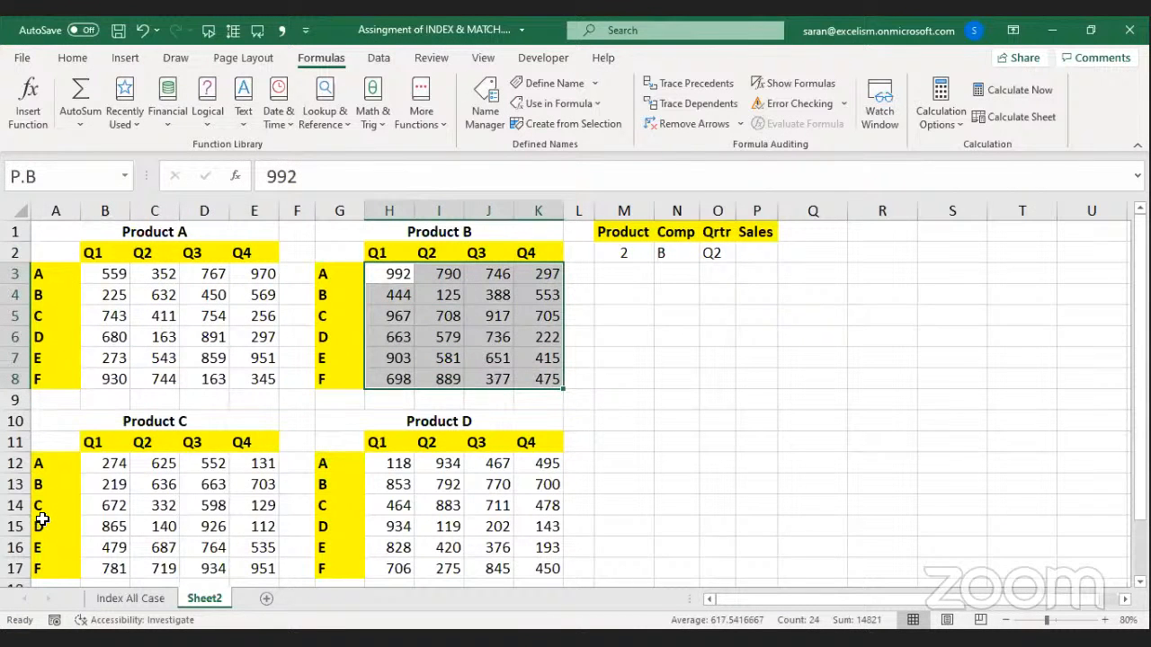
drag(97, 466, 252, 506)
click(402, 404)
drag(522, 469, 544, 506)
key(ctrl+Home)
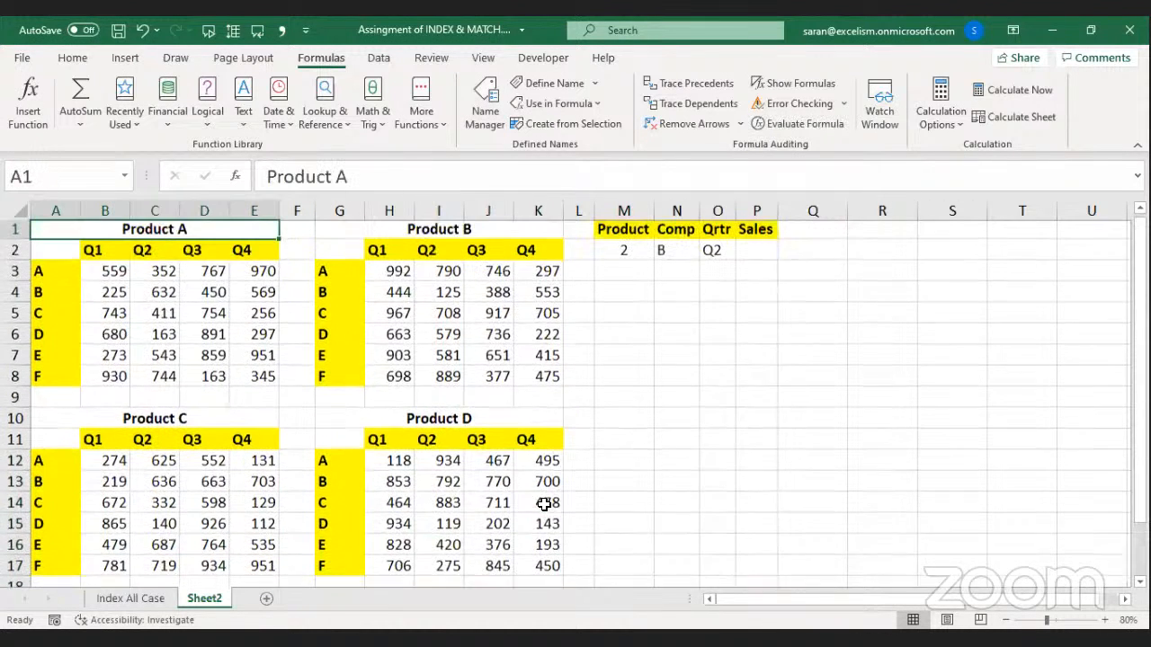
In P2, begin =INDEX(( and add the Product A range P.A.
click(751, 238)
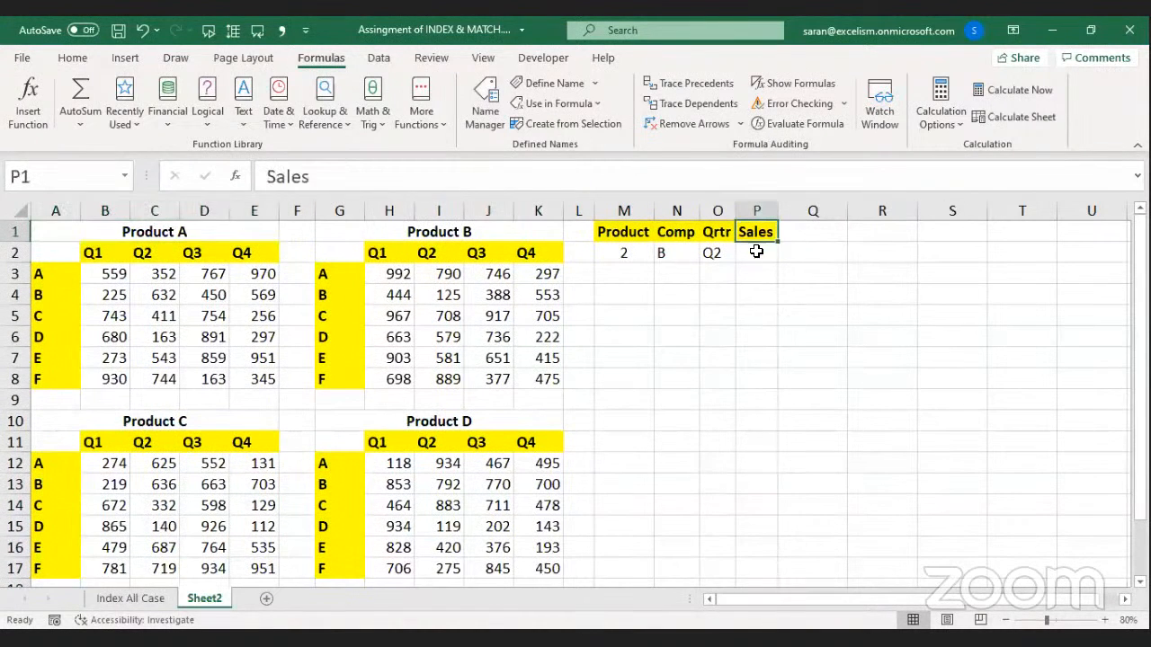
click(757, 251)
text(=)
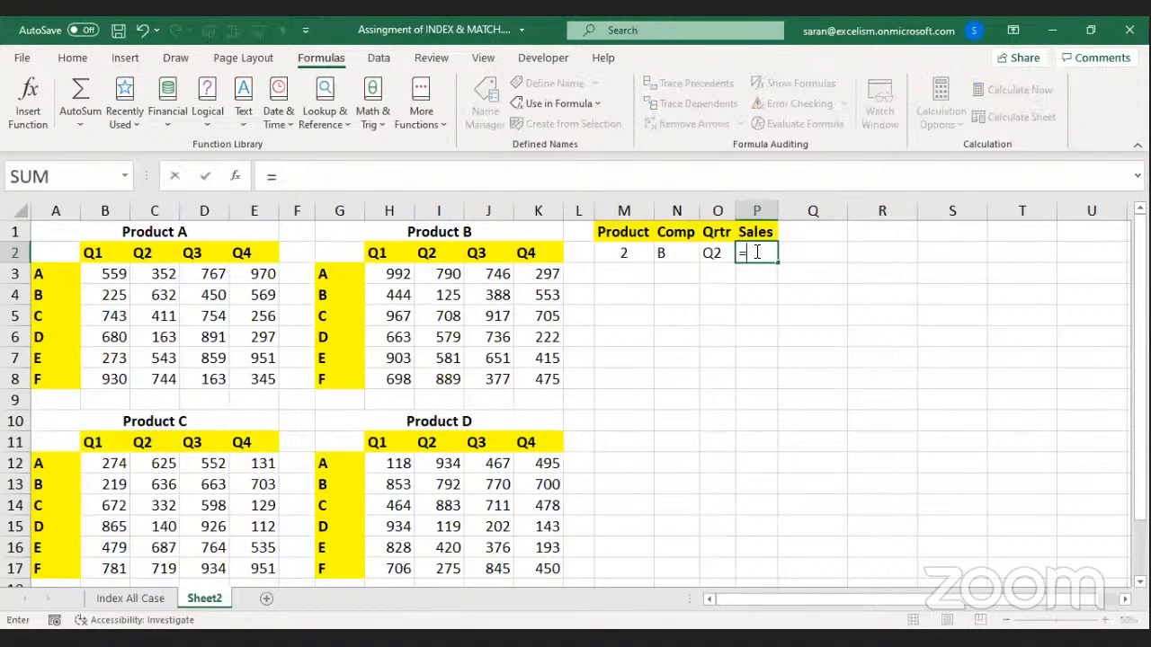
text(iNDEX()
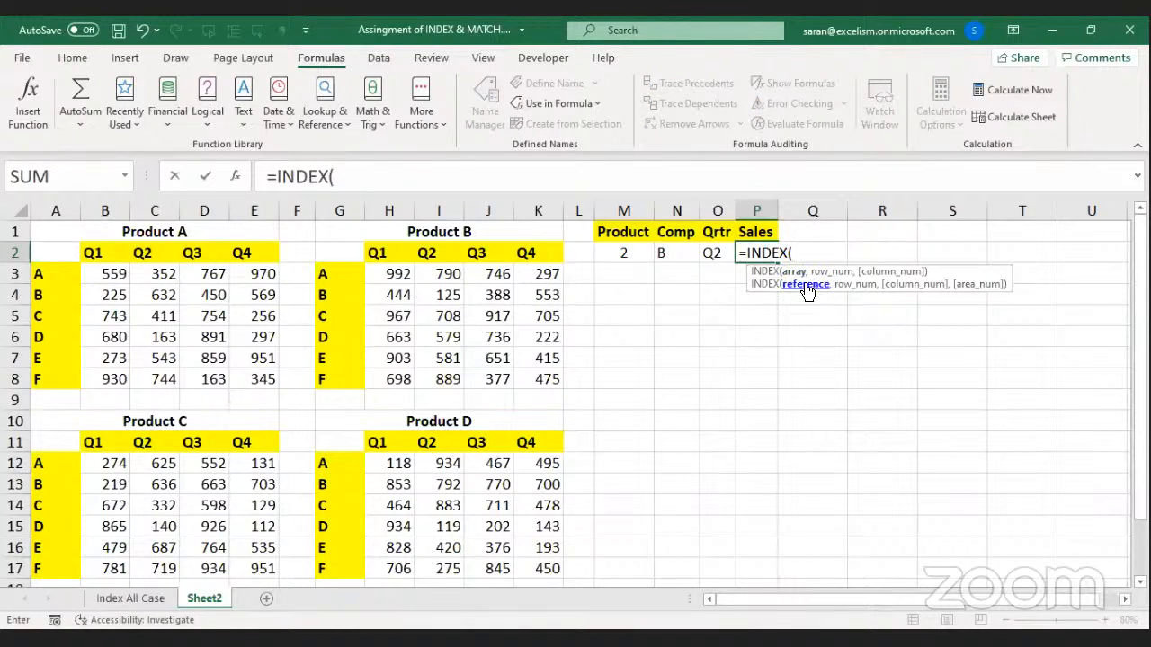
text(()
click(119, 274)
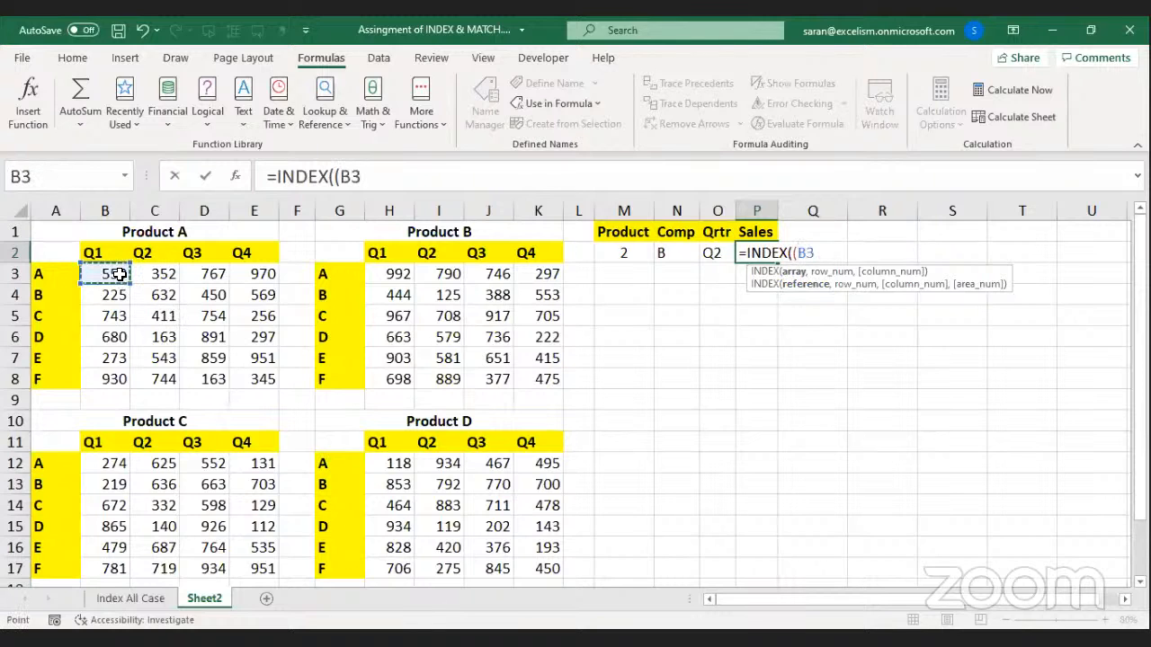
shift+click(276, 382)
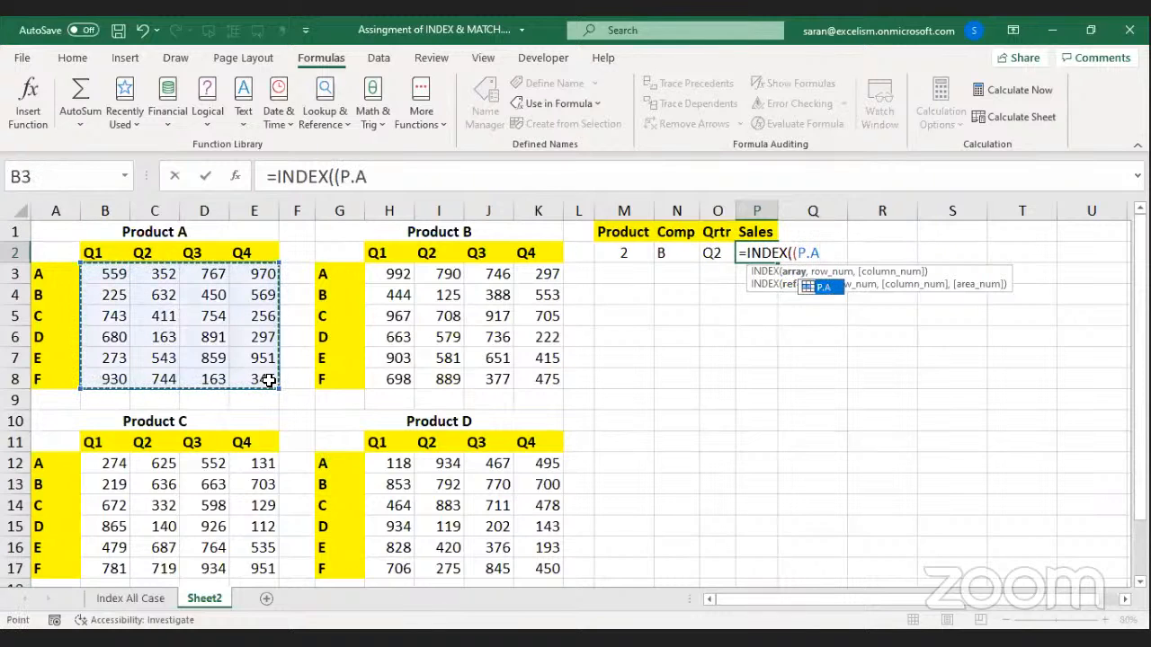
text(,)
Add P.B, P.C and P.D, close the reference list and type a comma.
drag(385, 276, 520, 380)
text(,)
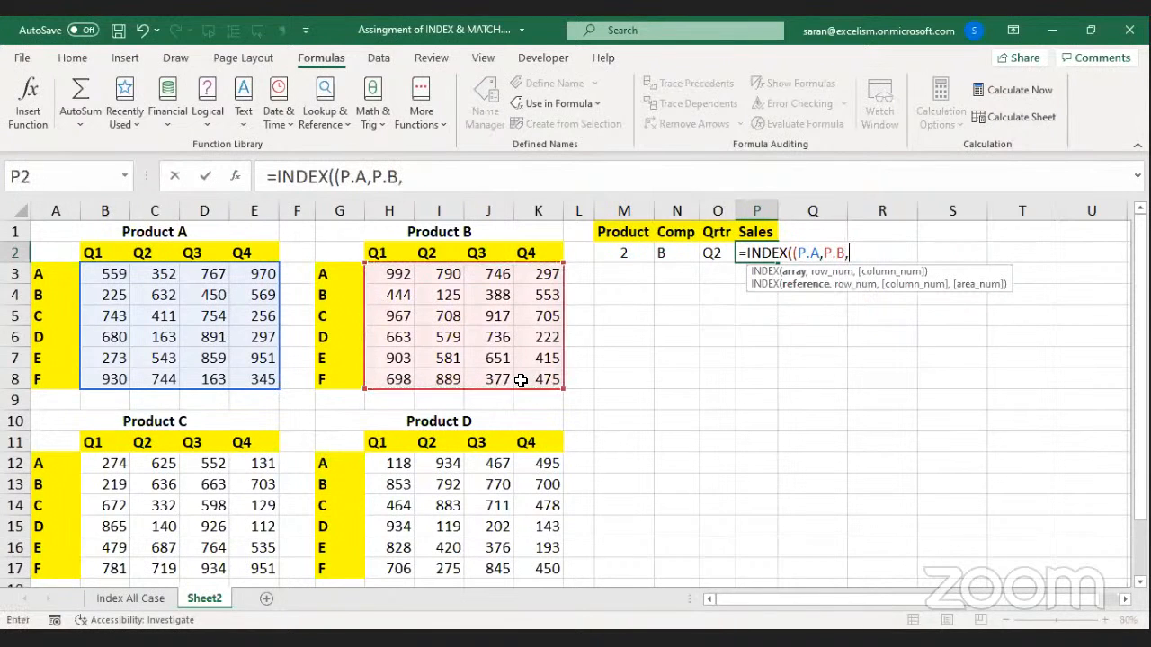
click(119, 464)
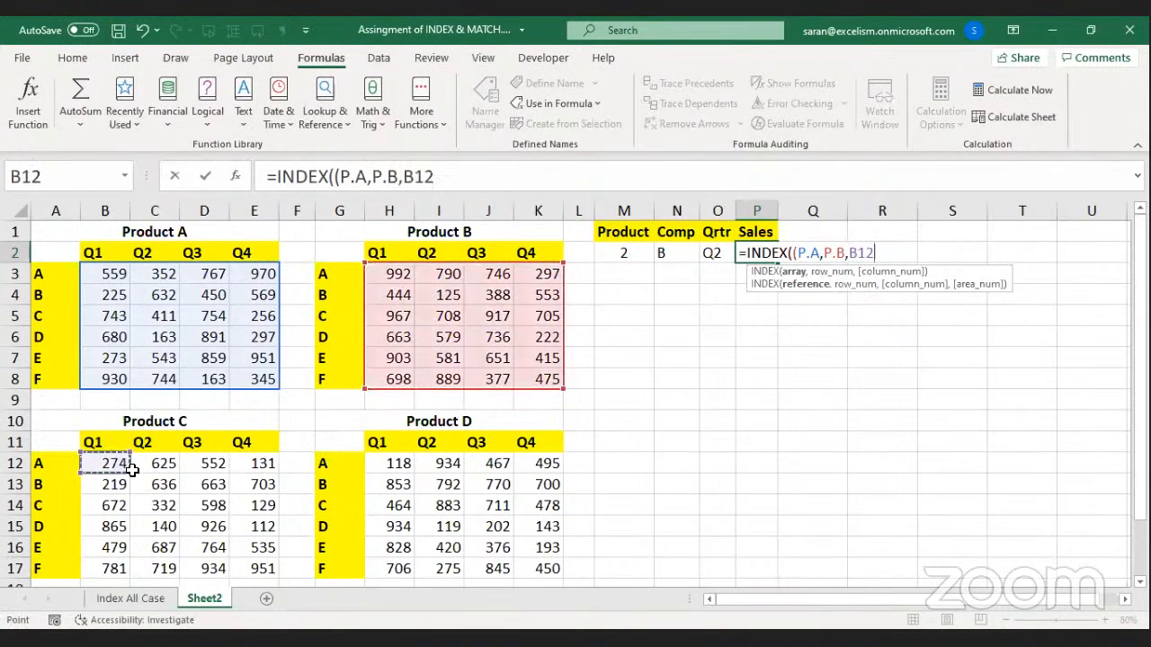
drag(208, 509, 257, 568)
text(,)
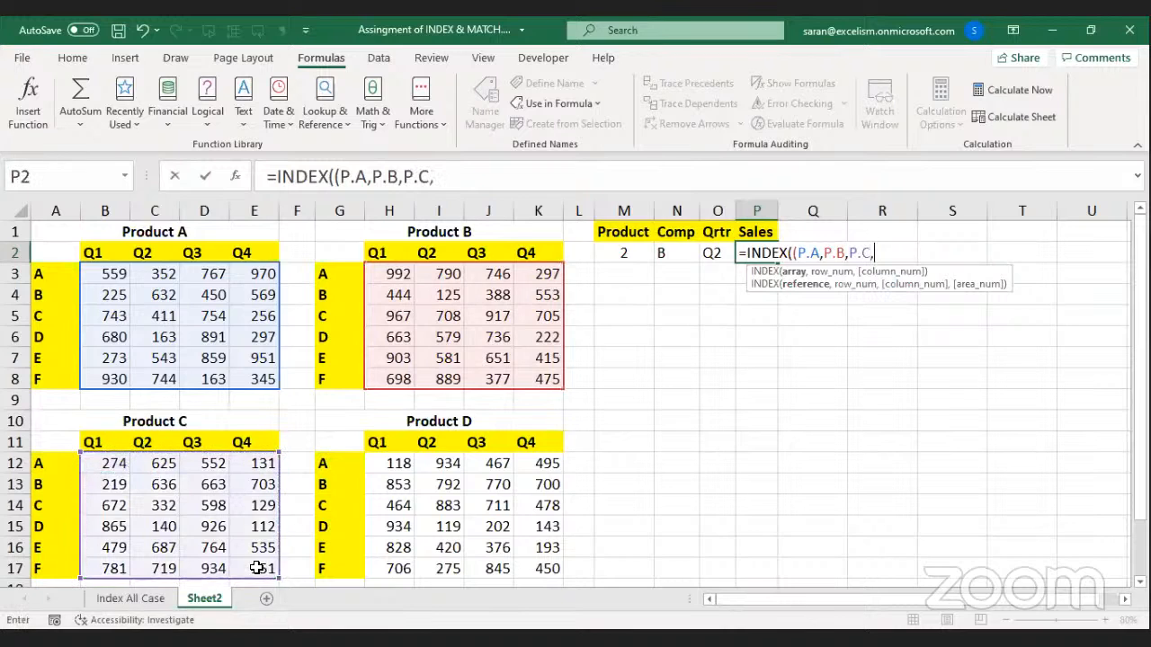
click(405, 466)
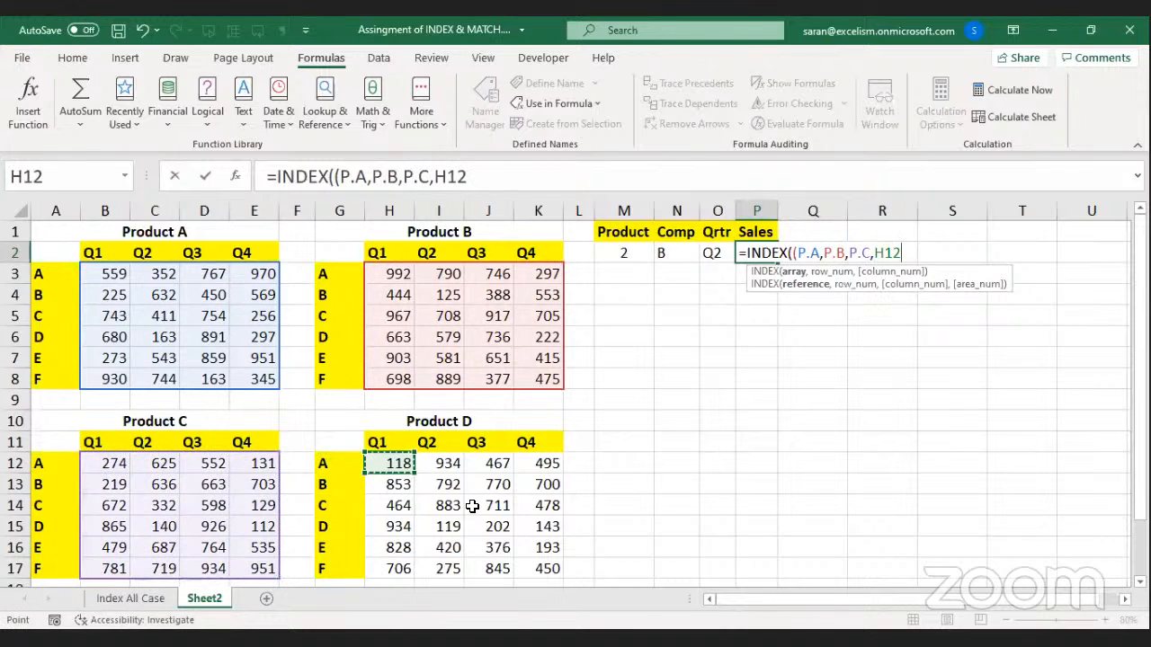
shift+click(546, 568)
text())
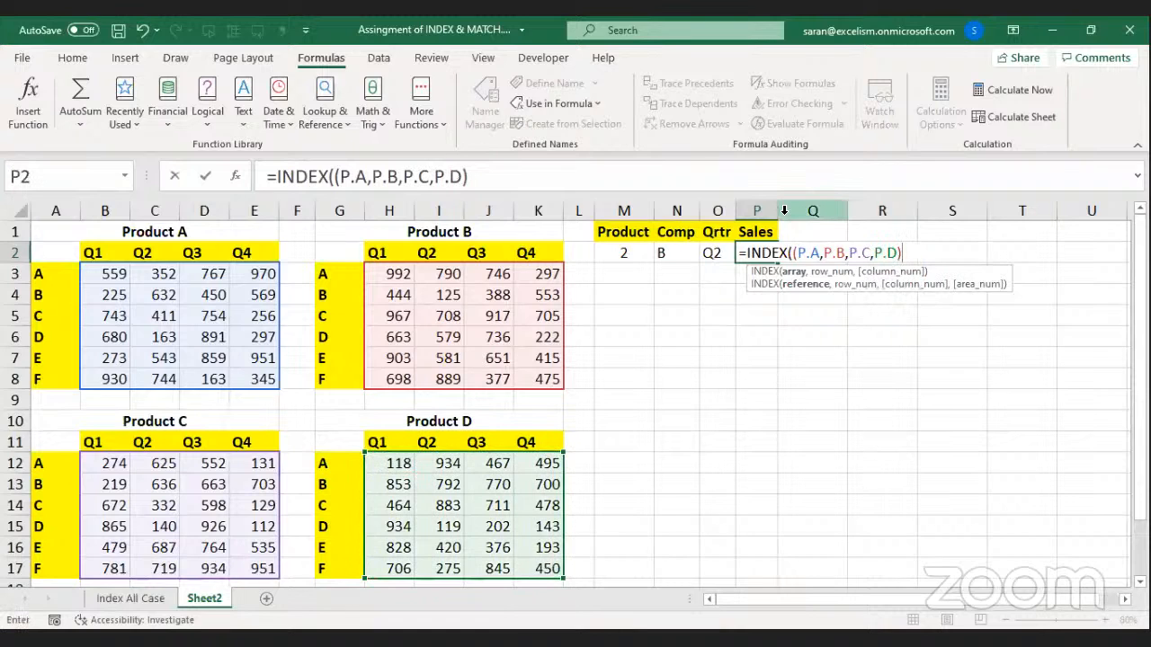
click(917, 255)
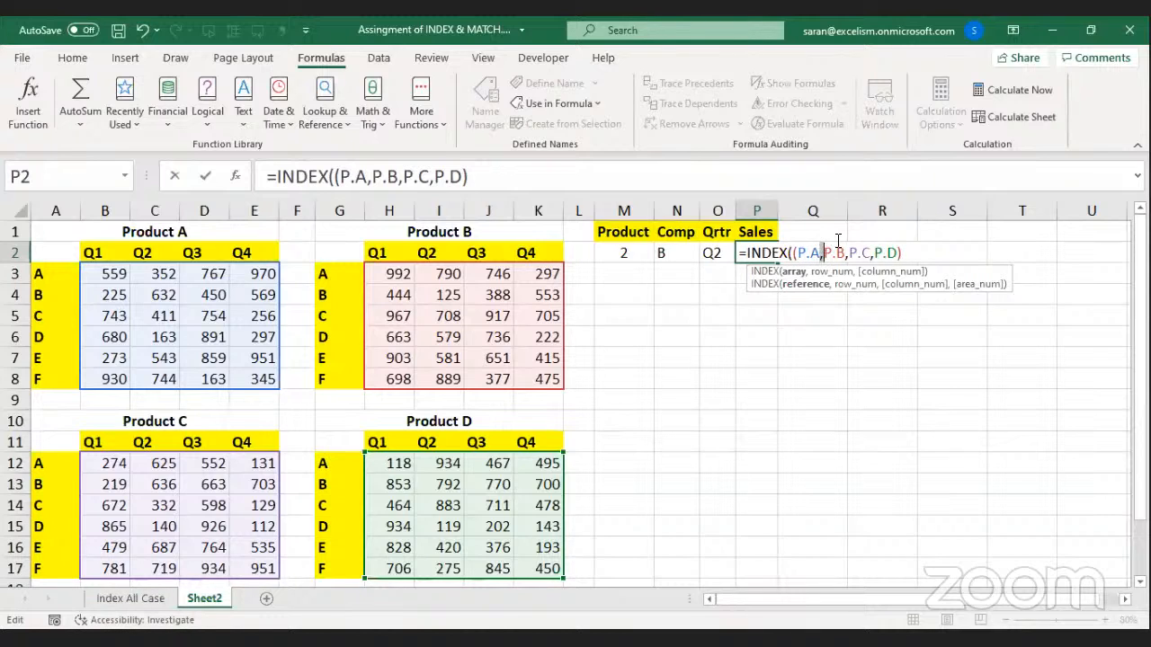
drag(793, 253, 915, 253)
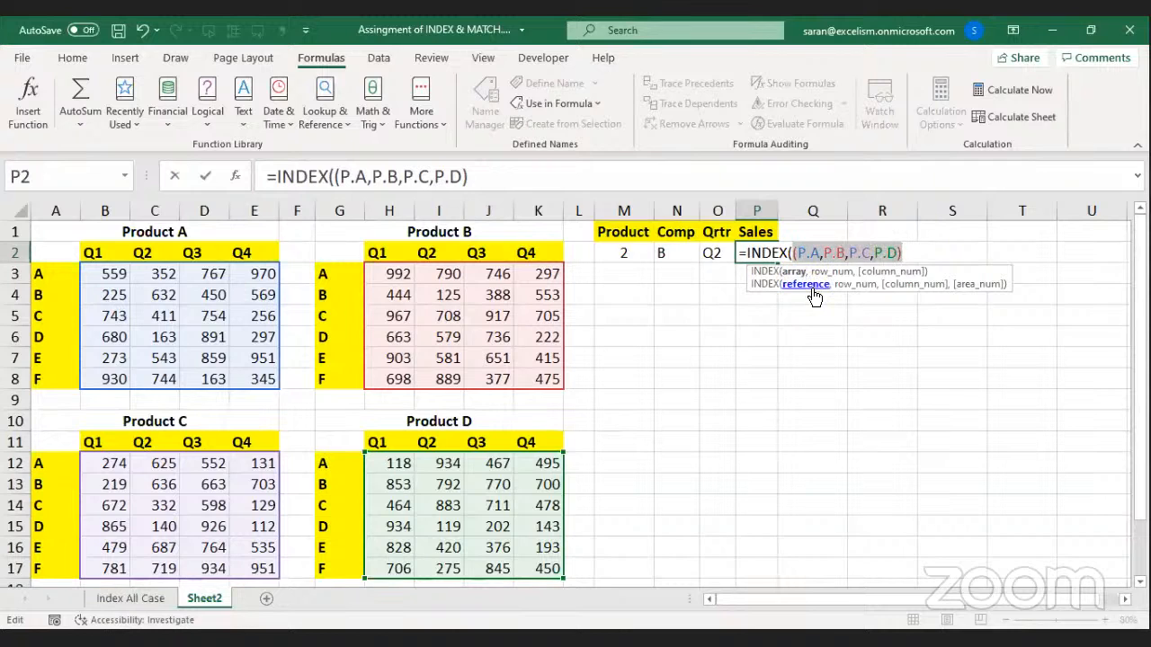
click(917, 253)
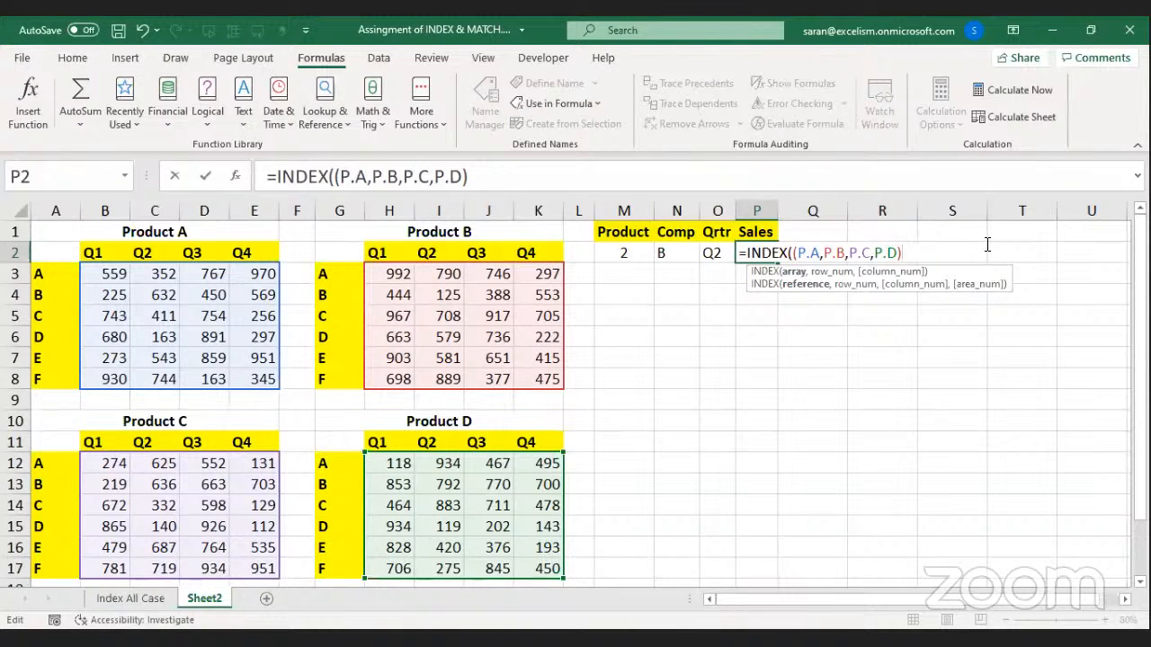
text(,)
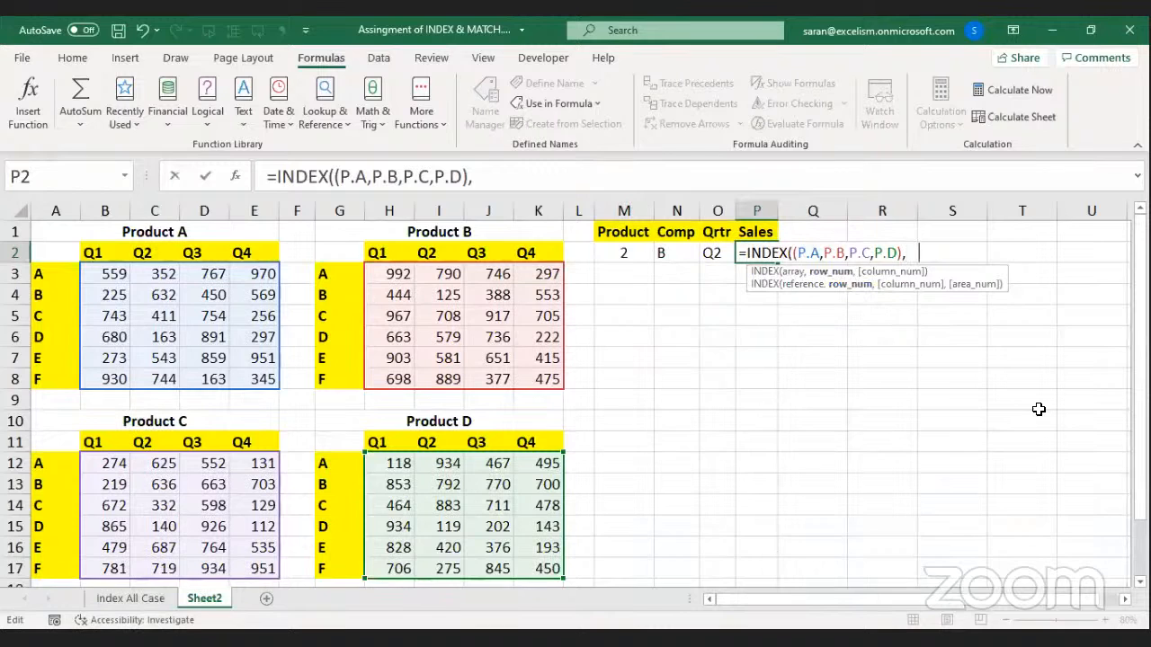
Add the row argument MATCH(N2,A3:A8,0) to P2's INDEX formula, matching the company letter.
text(MATCH()
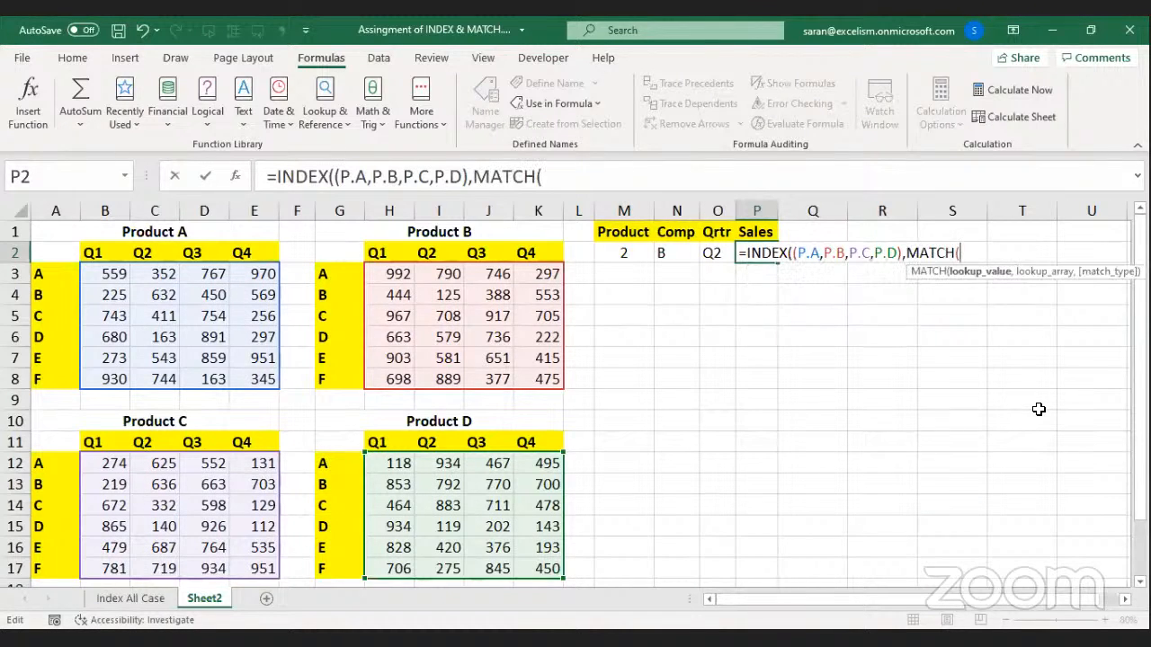
click(673, 255)
text(,)
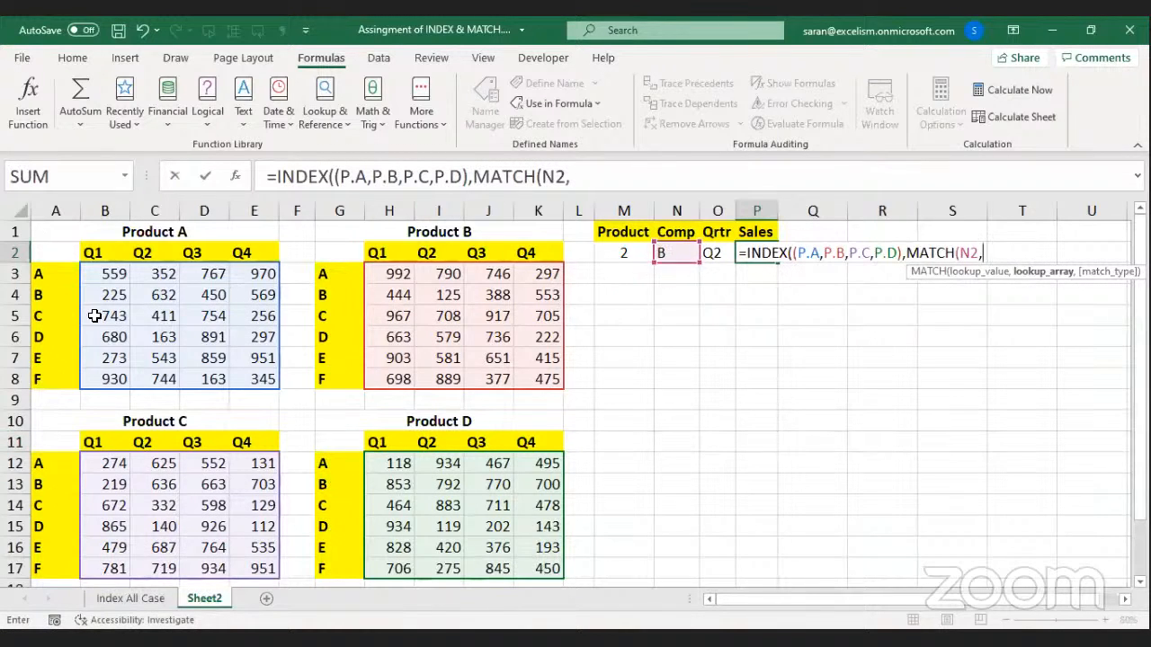
click(57, 271)
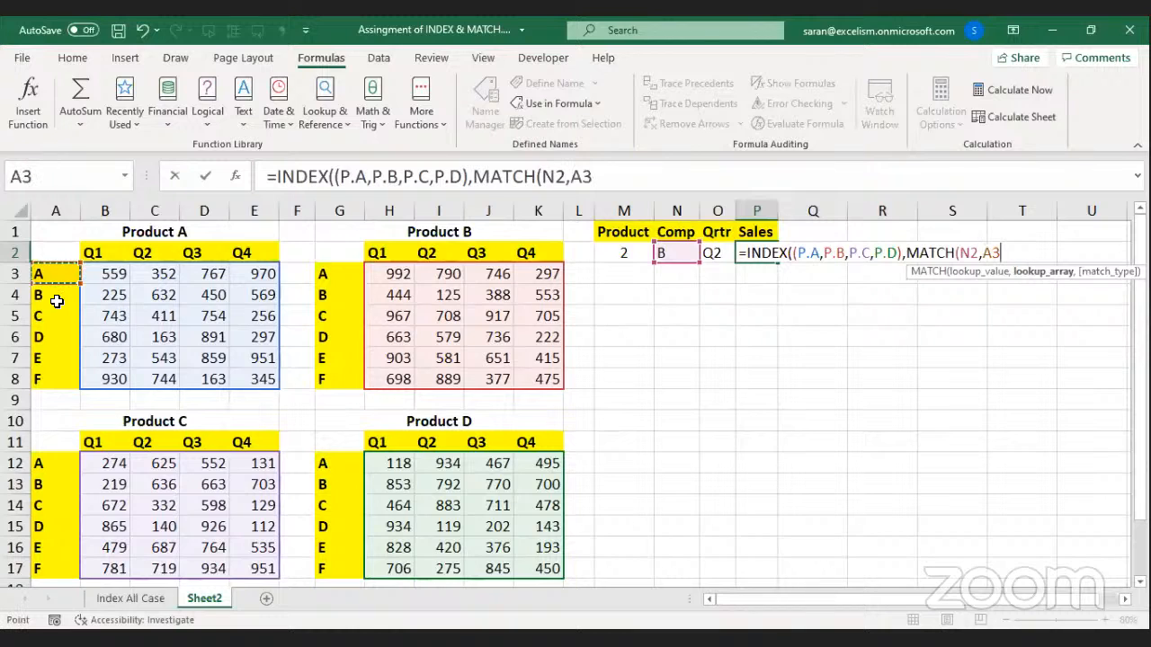
shift+click(55, 378)
text(,)
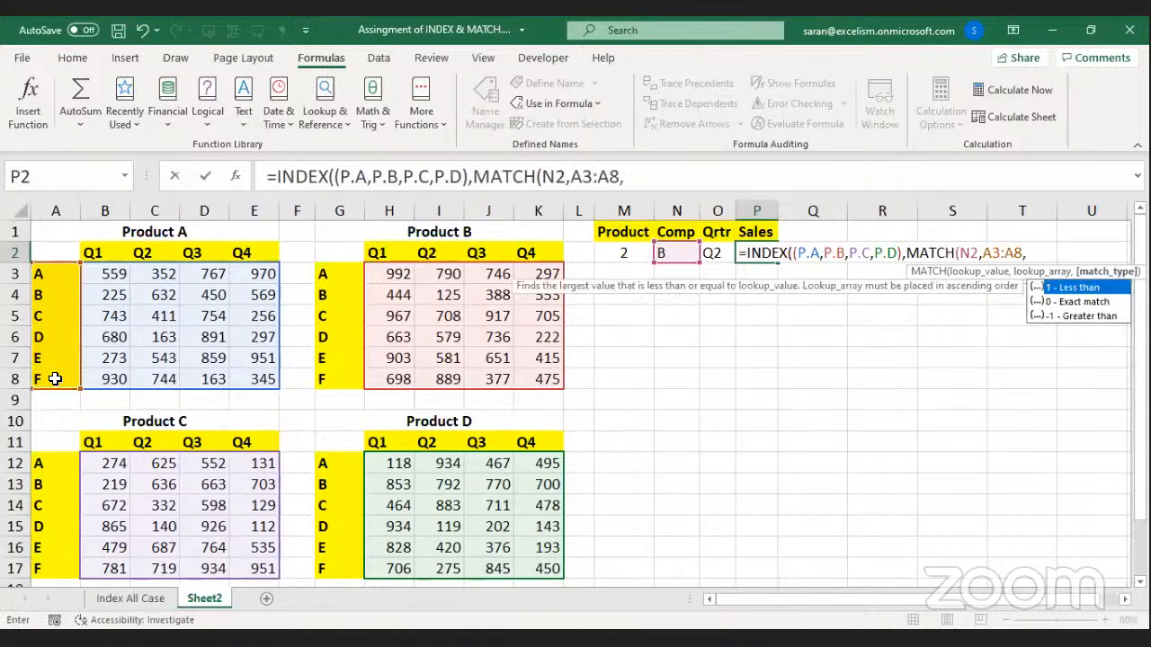
text(0))
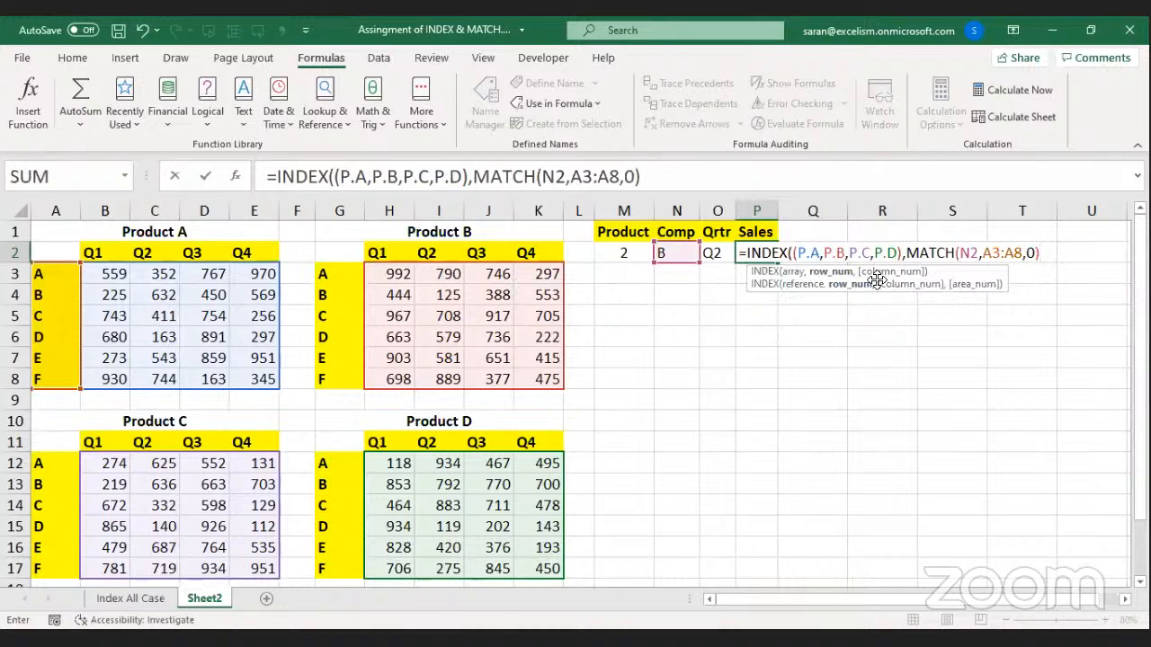
Review the INDEX reference and row arguments, then begin a second MATCH after a comma.
click(860, 286)
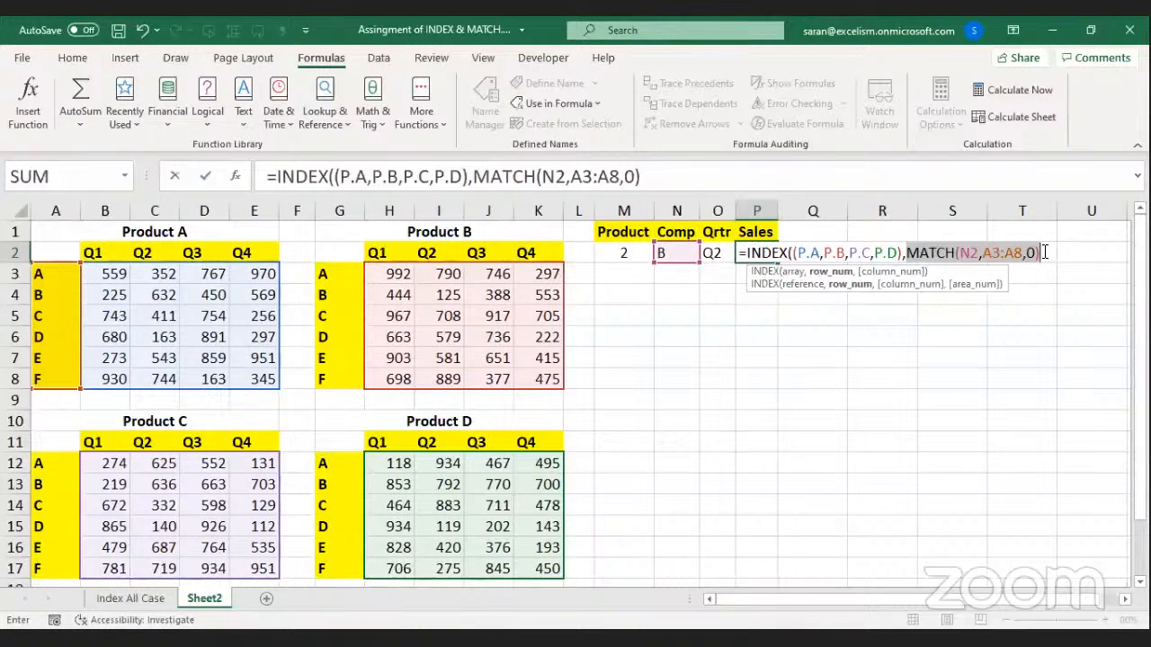
click(805, 285)
click(855, 286)
click(1048, 250)
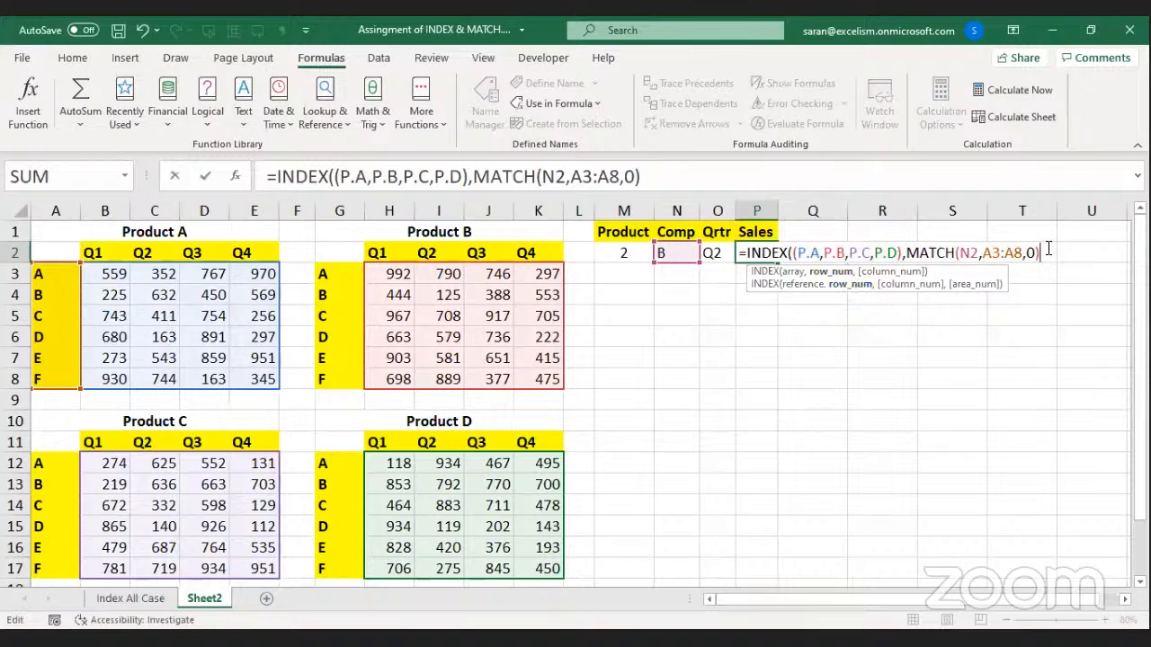
text(,)
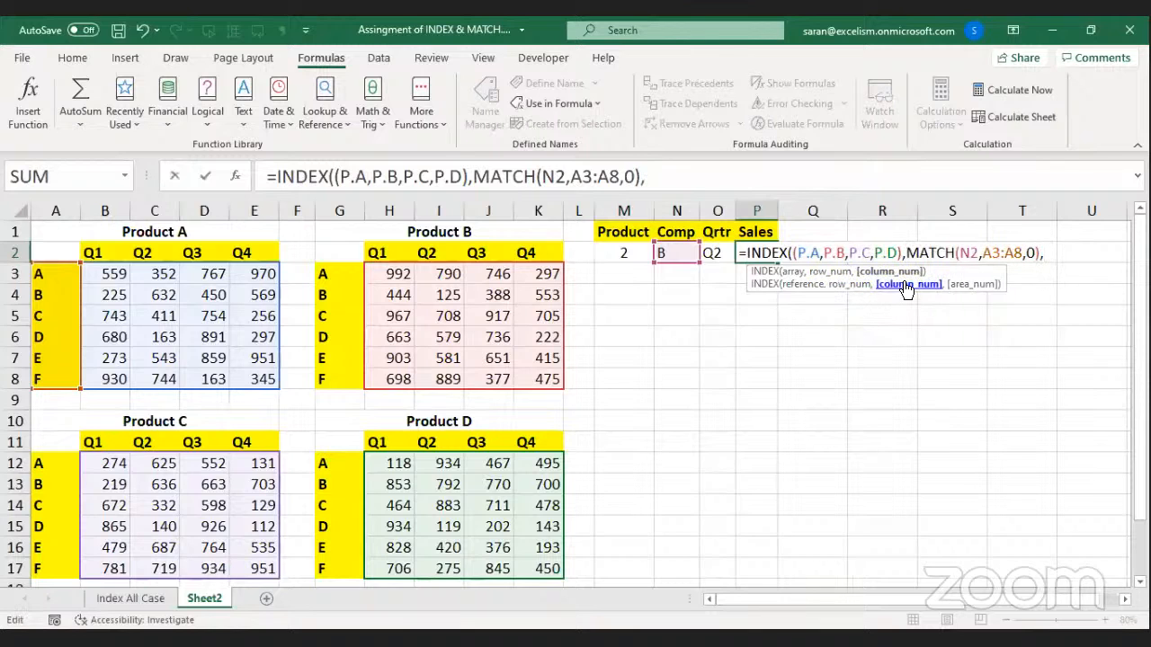
text(m)
Complete the column argument MATCH(O2,B2:E2,0) against the Q1–Q4 headers, leaving INDEX open.
key(Tab)
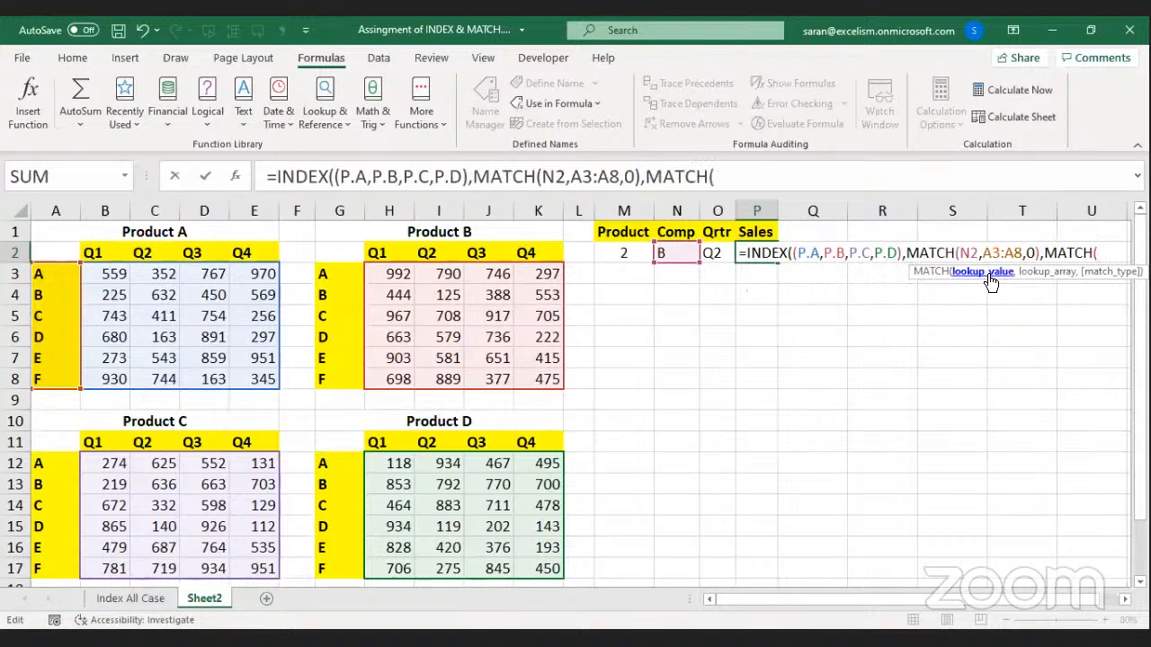
click(712, 253)
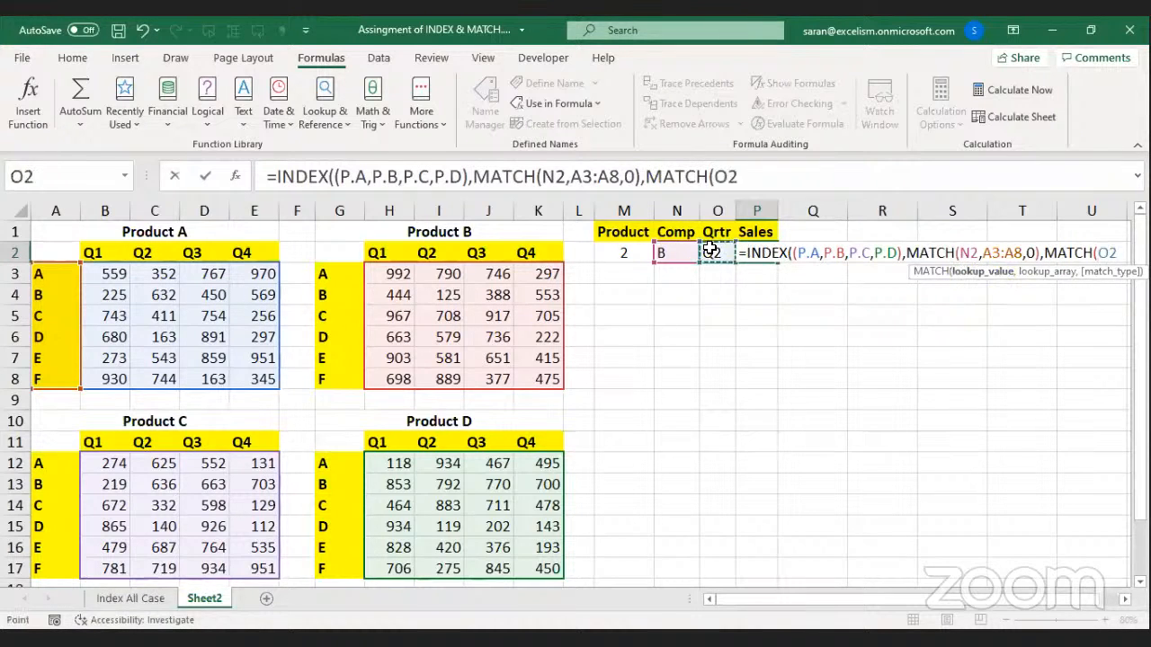
text(,)
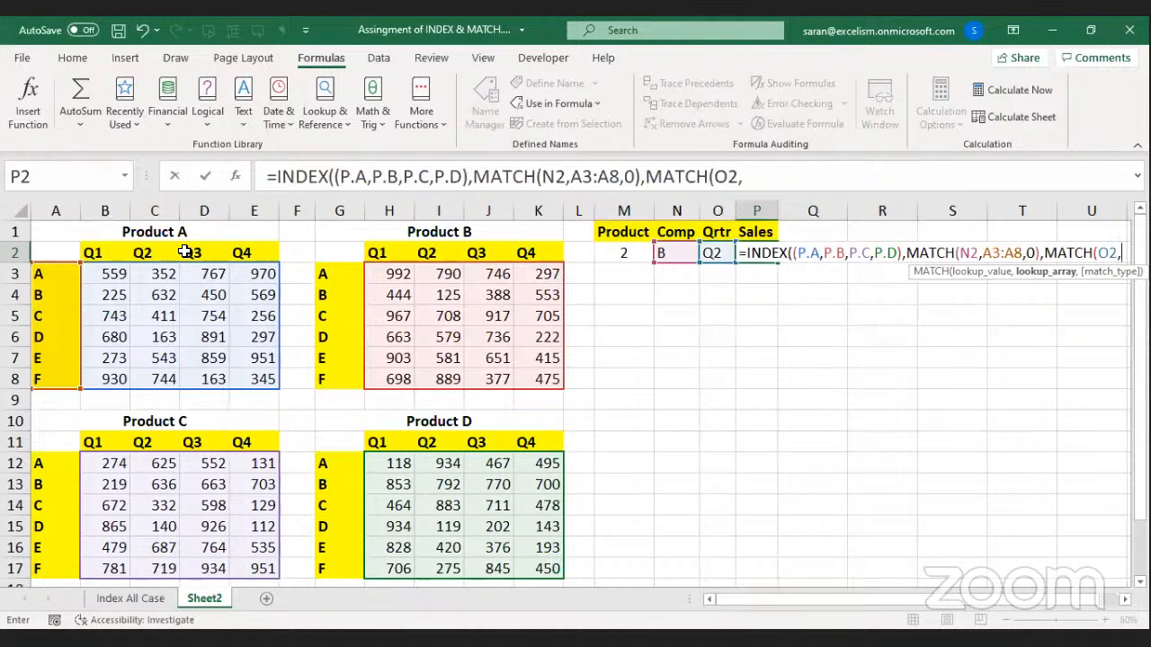
click(93, 251)
shift+click(244, 258)
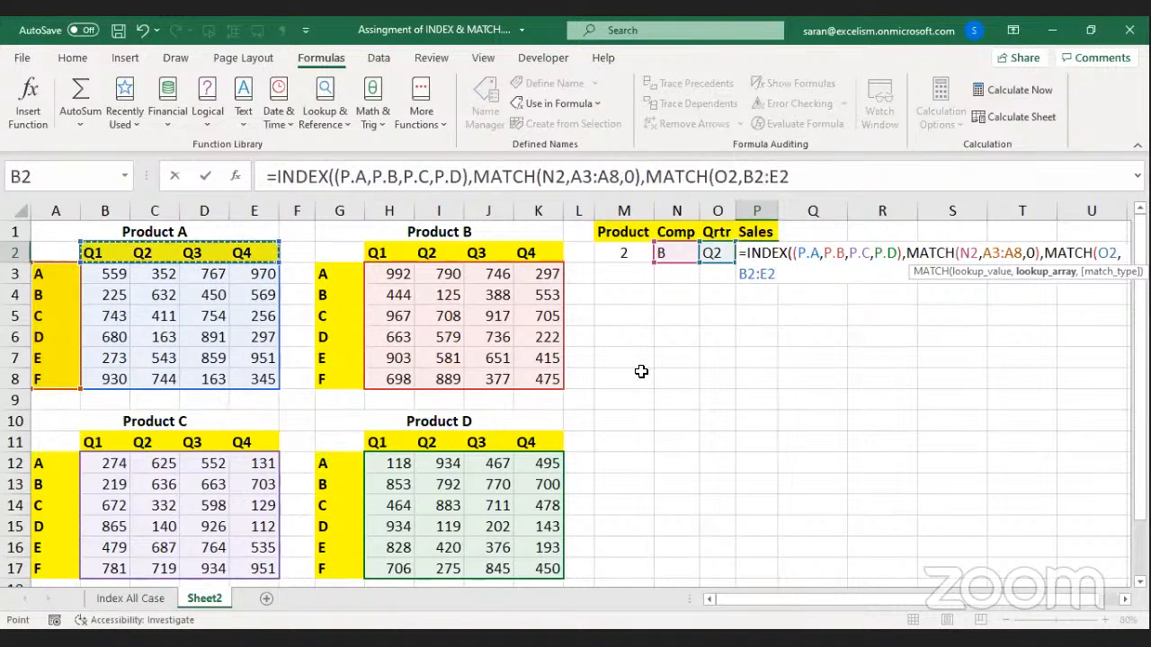
text(,0))
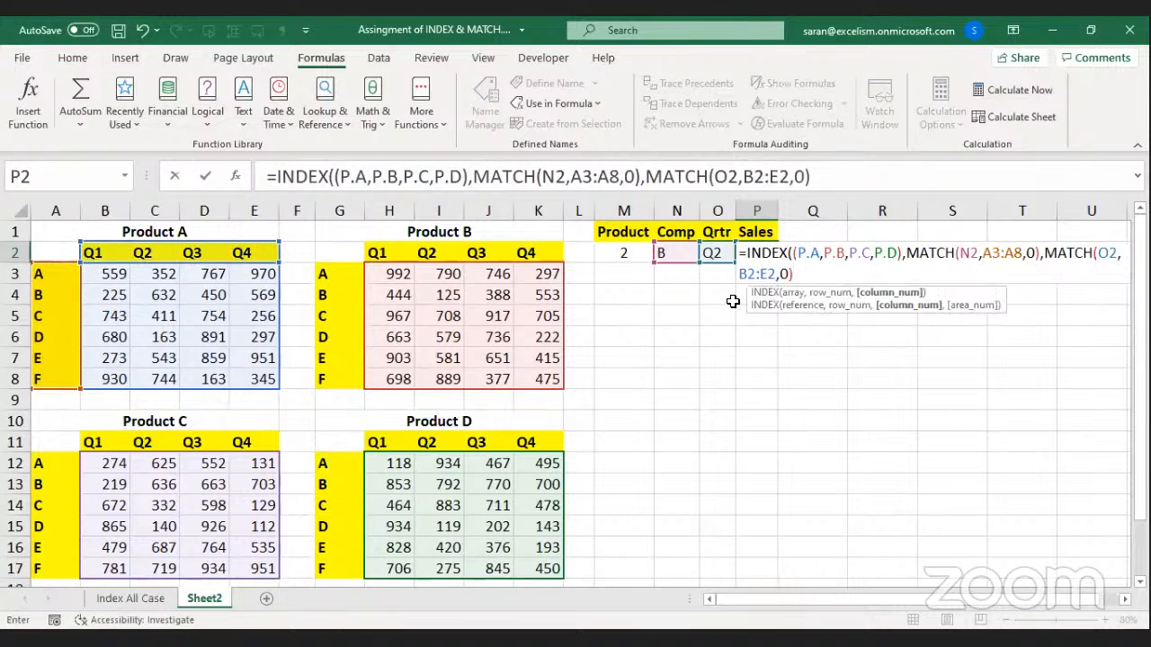
text())
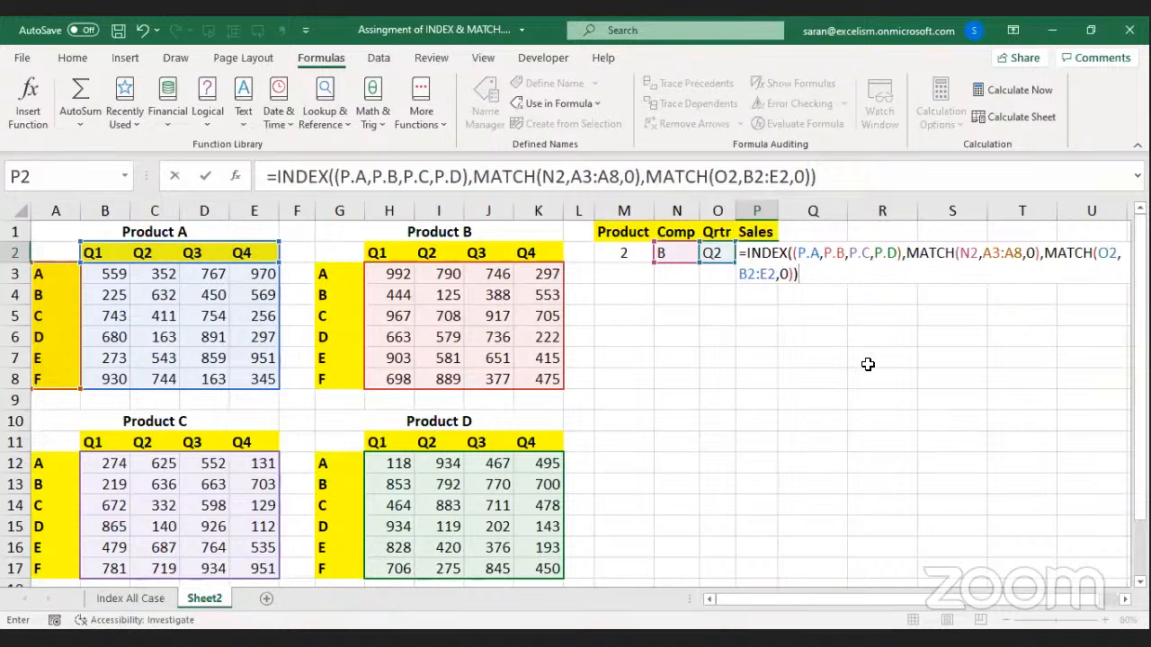
key(BackSpace)
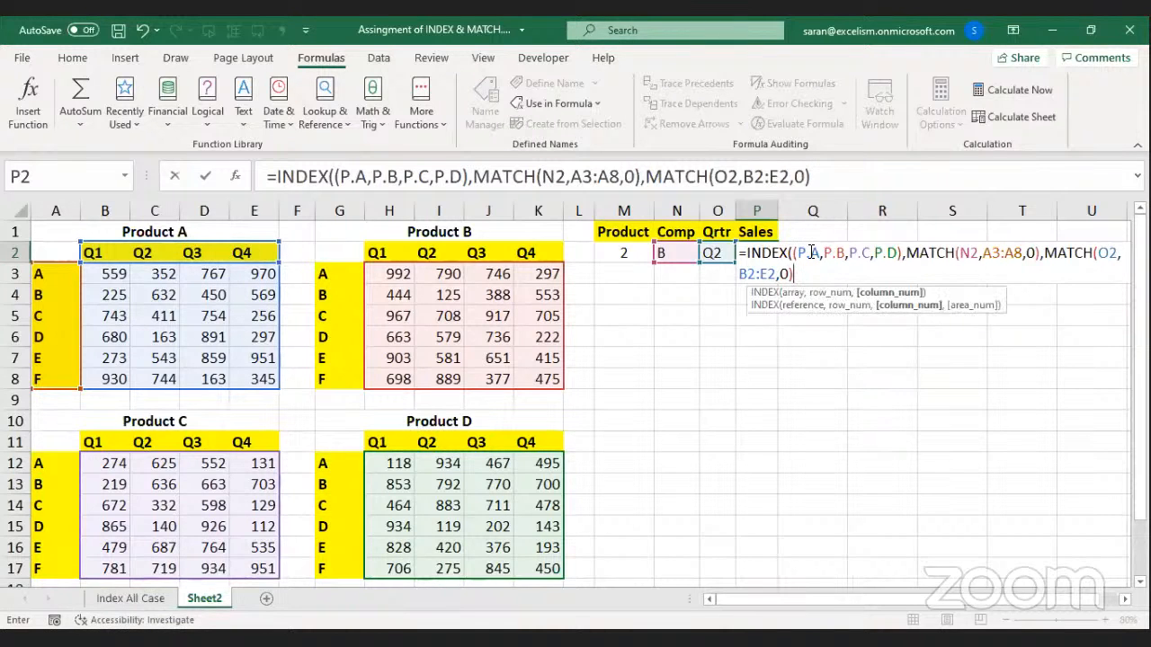
Review the INDEX arguments in P2, then add a comma after the quarter MATCH for area_num.
click(770, 292)
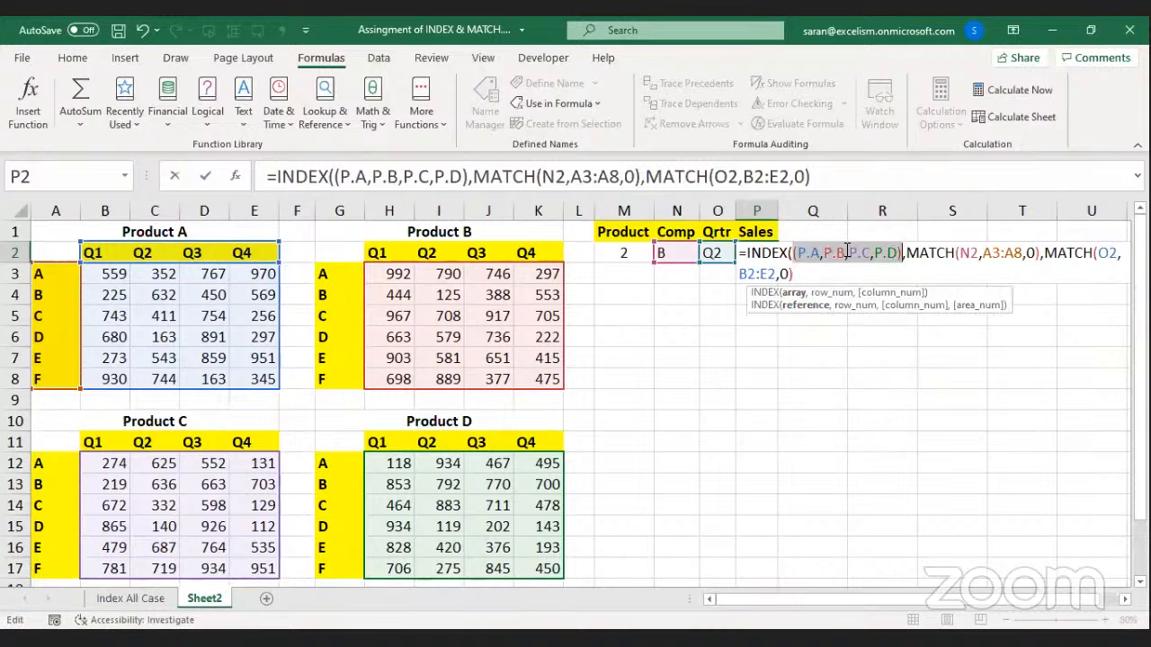
click(852, 307)
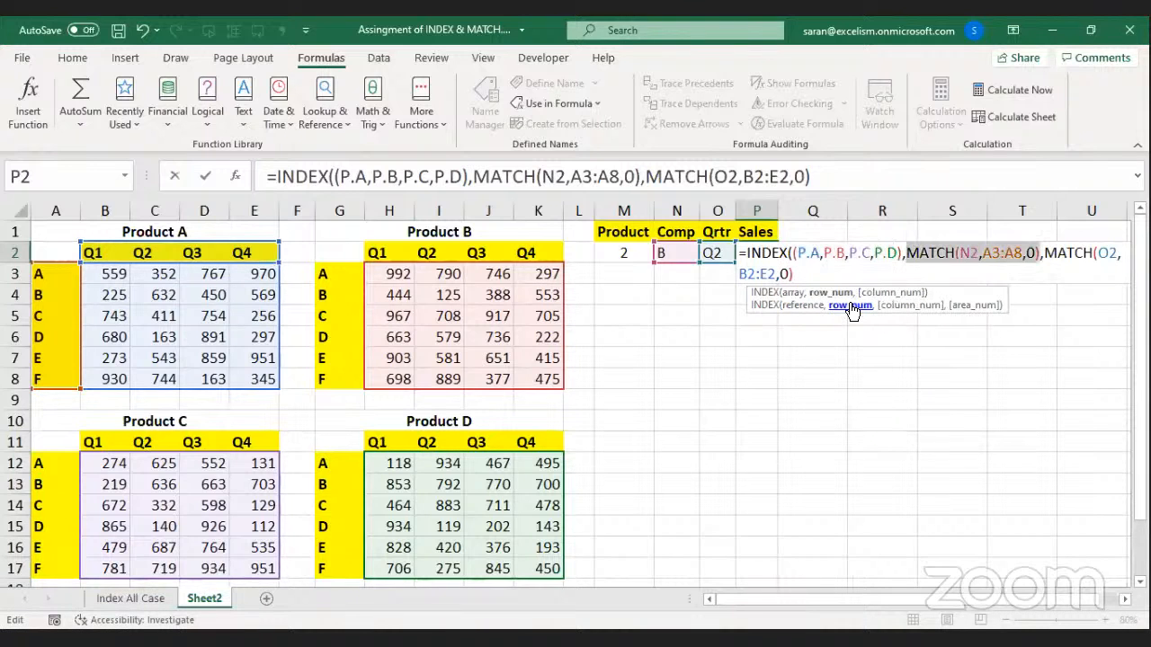
scroll(958, 306, right, 4)
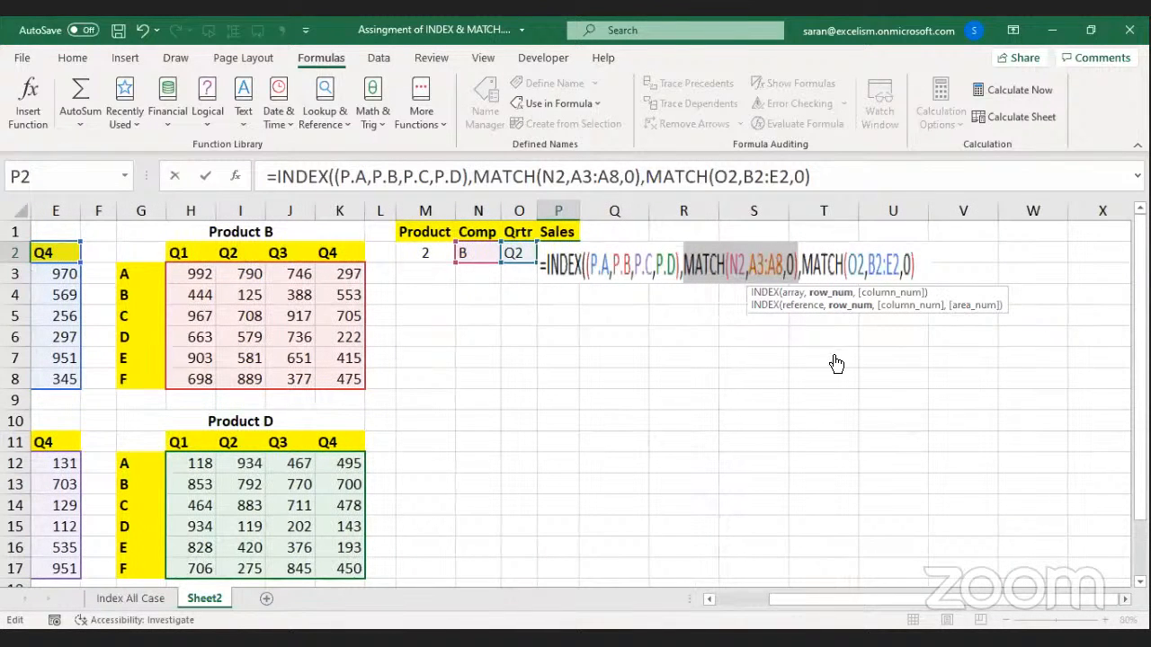
click(724, 307)
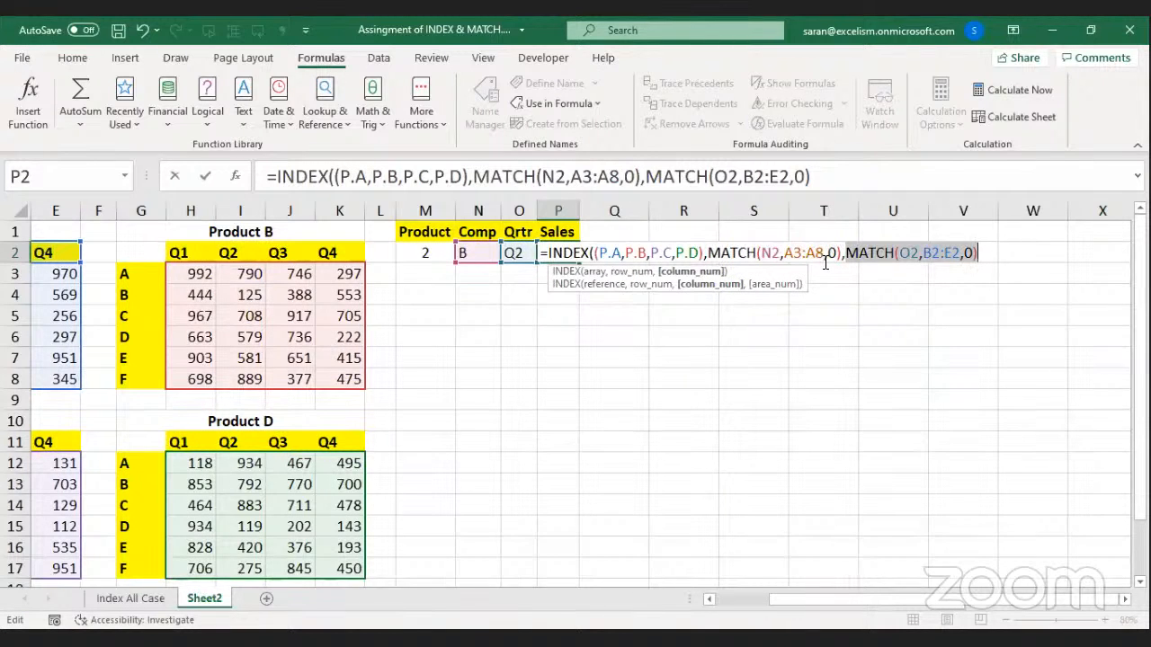
click(741, 255)
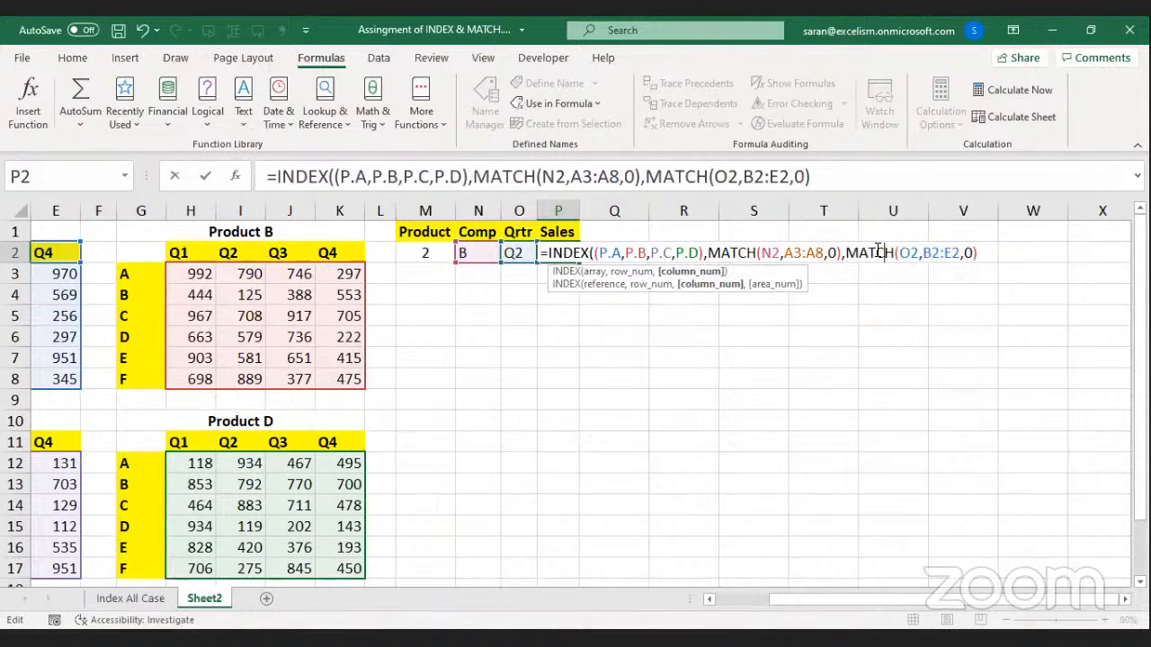
drag(708, 253, 980, 256)
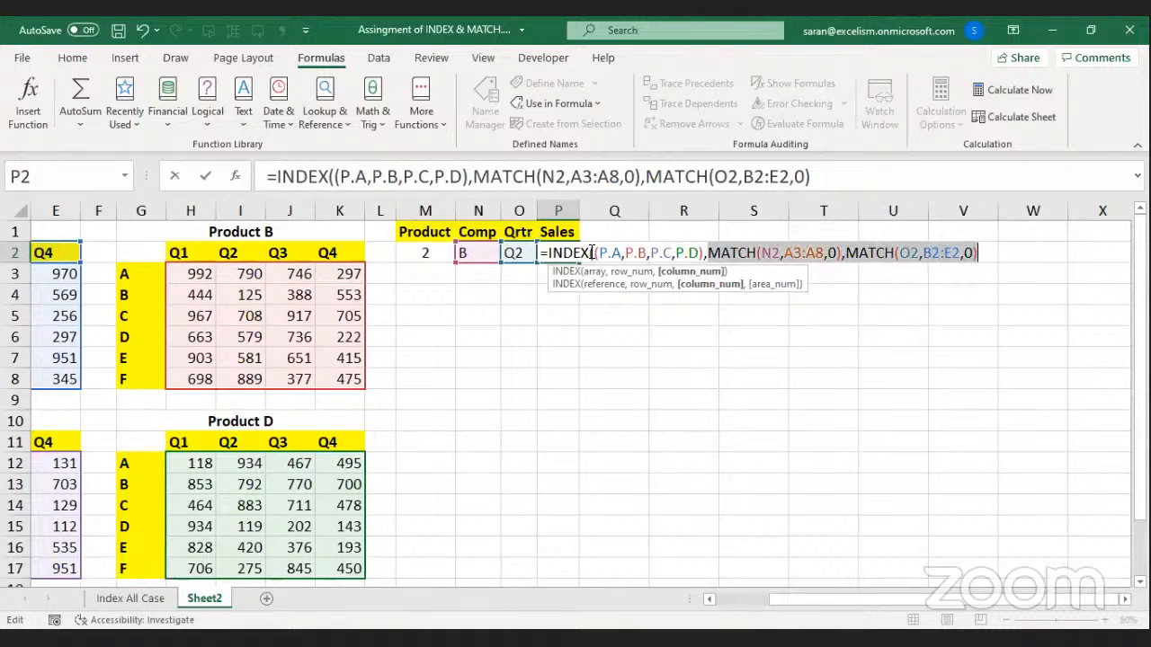
drag(593, 252, 705, 253)
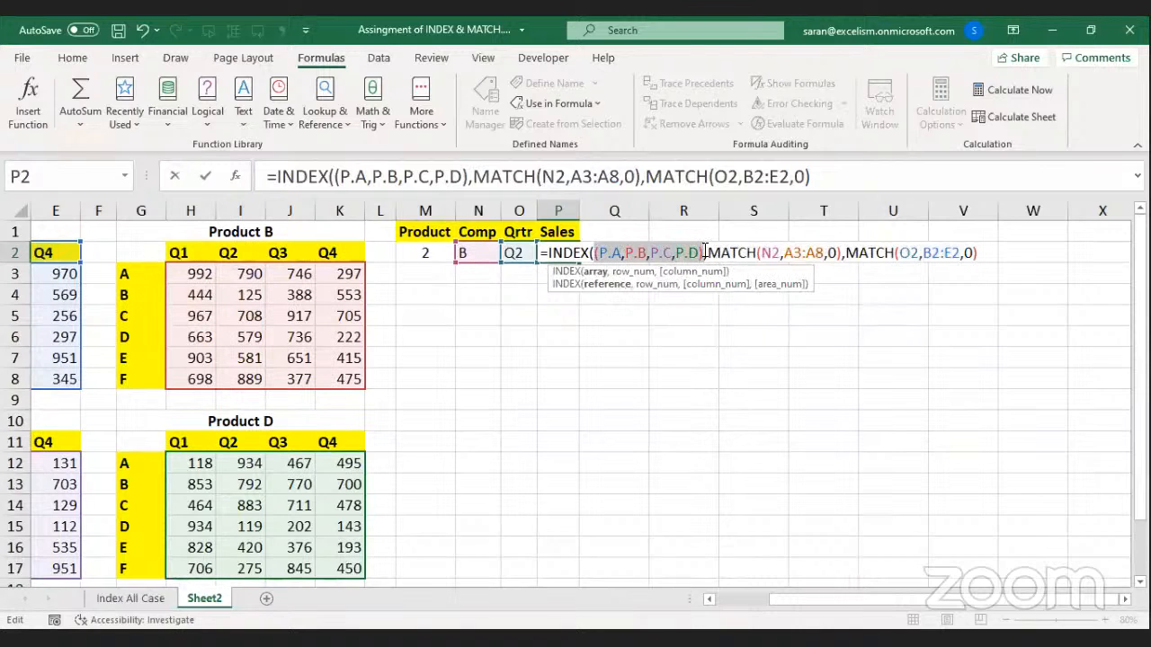
click(640, 252)
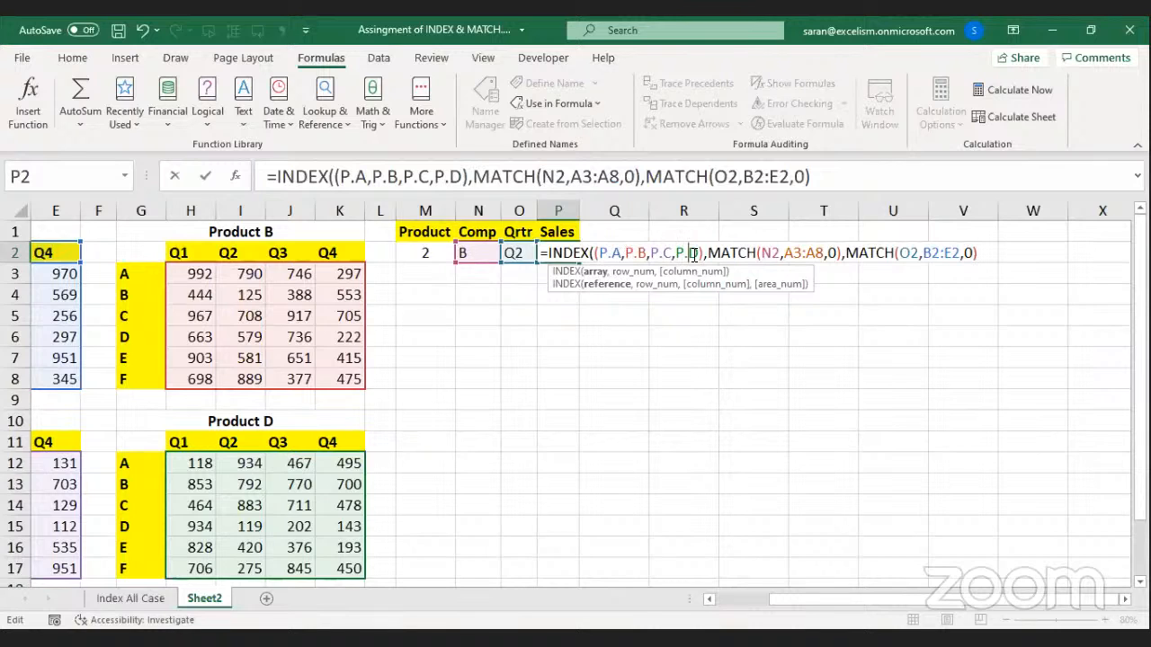
click(984, 253)
text(,)
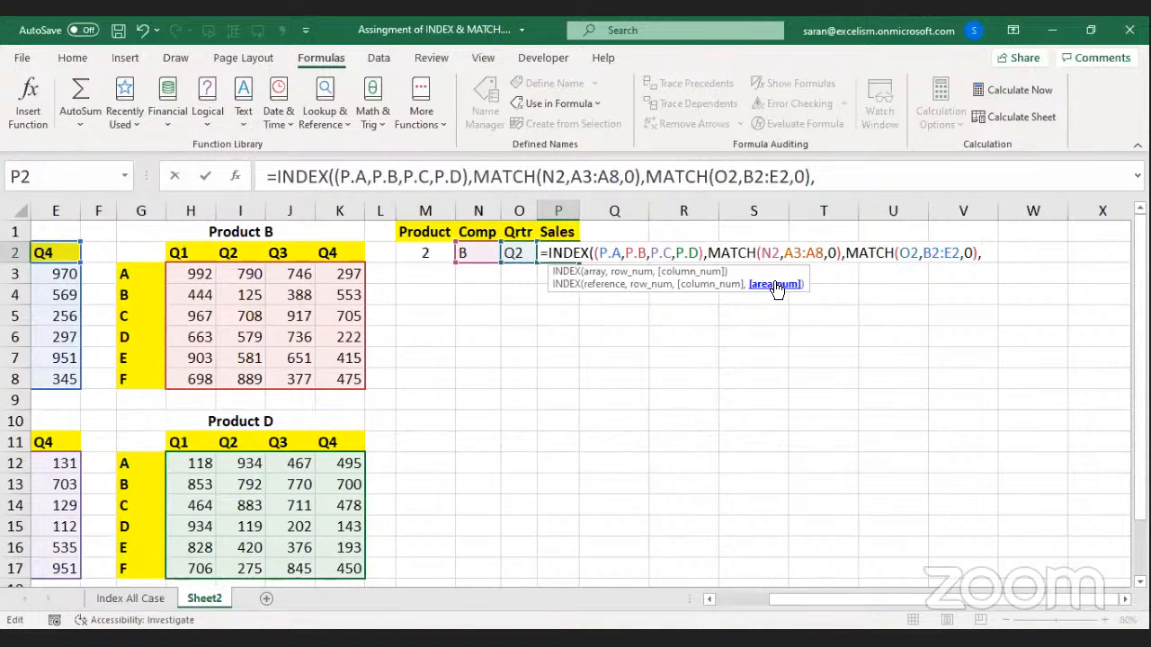
Add M2 as the area number, close INDEX, review the ranges P.A–P.D and commit.
click(426, 253)
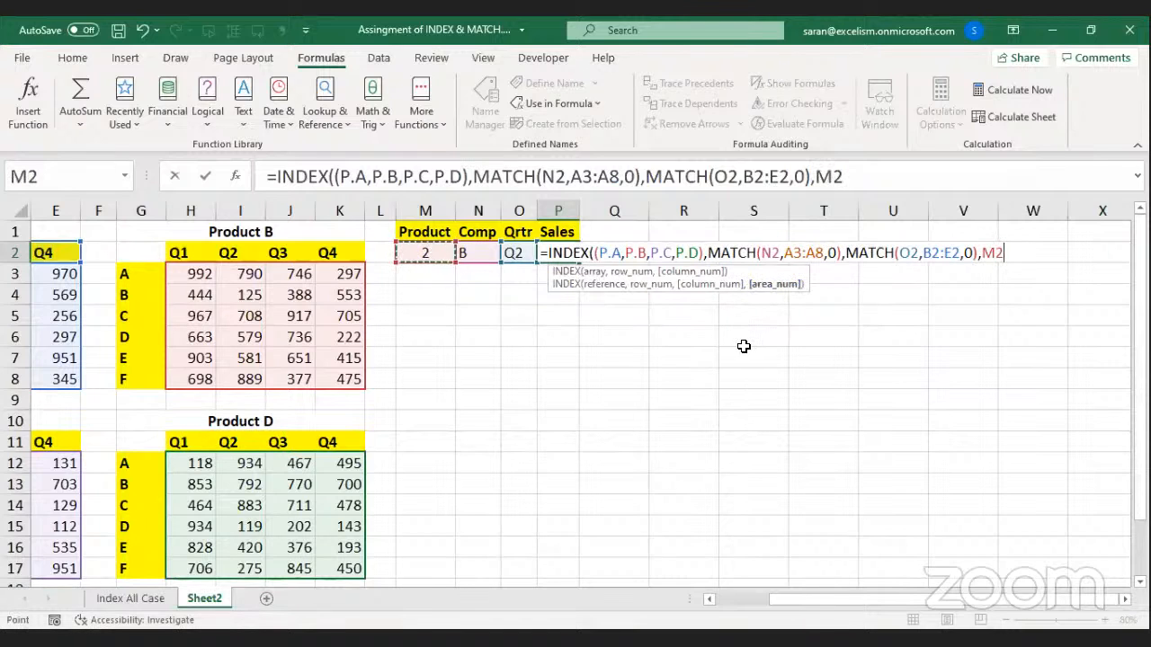
text())
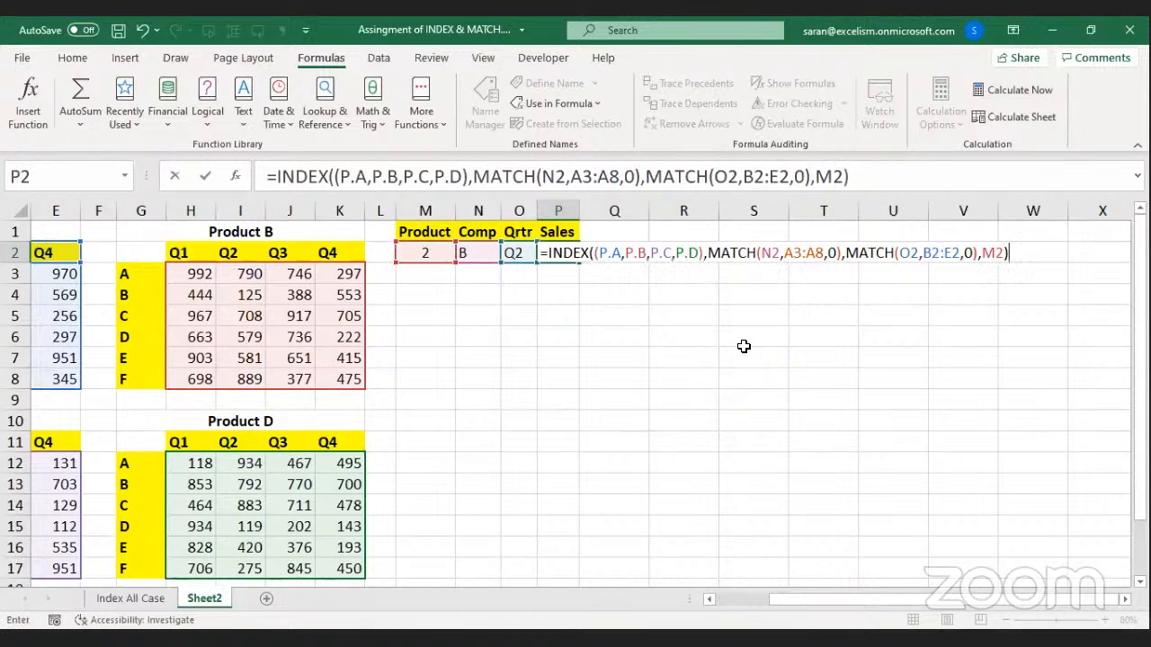
click(994, 253)
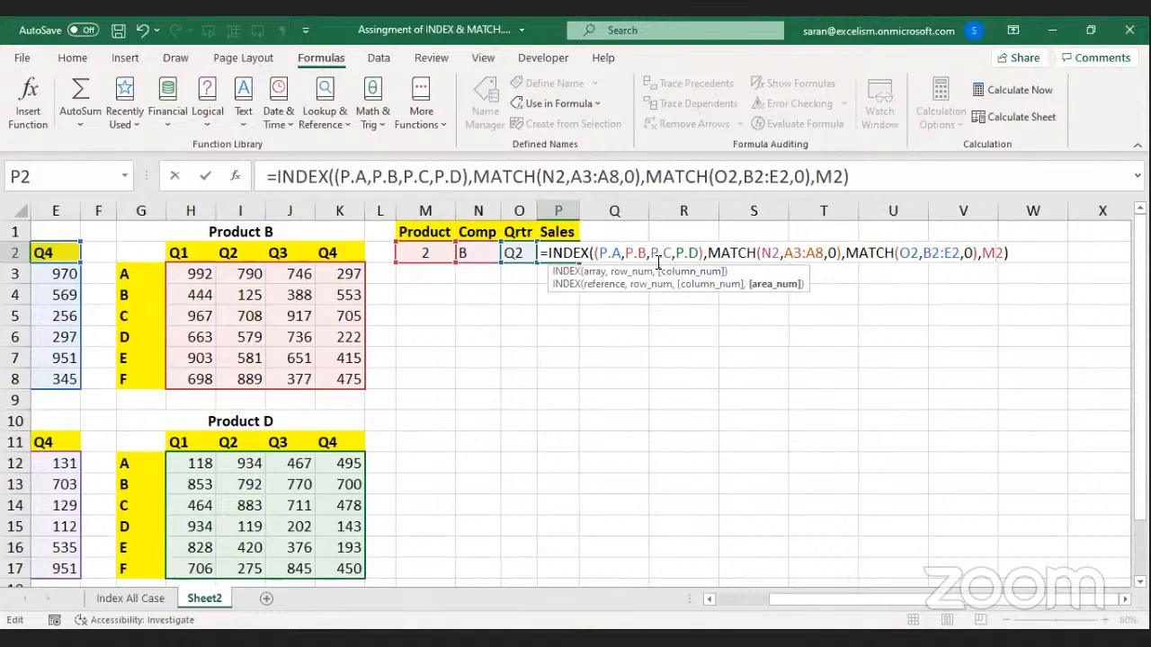
click(637, 253)
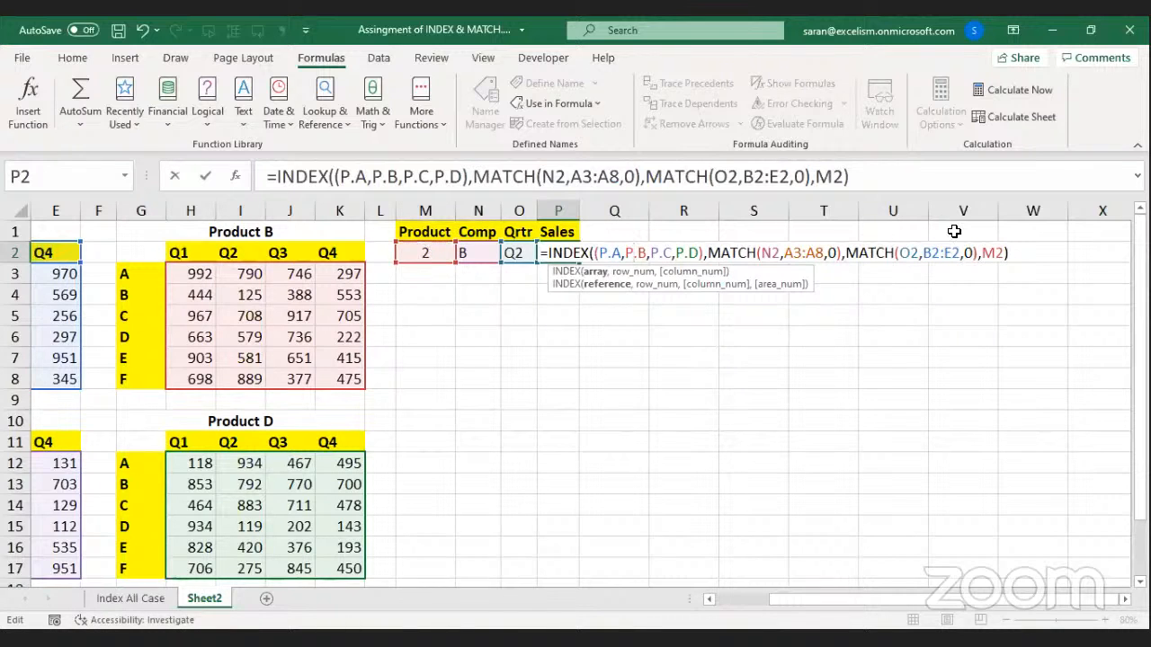
click(990, 254)
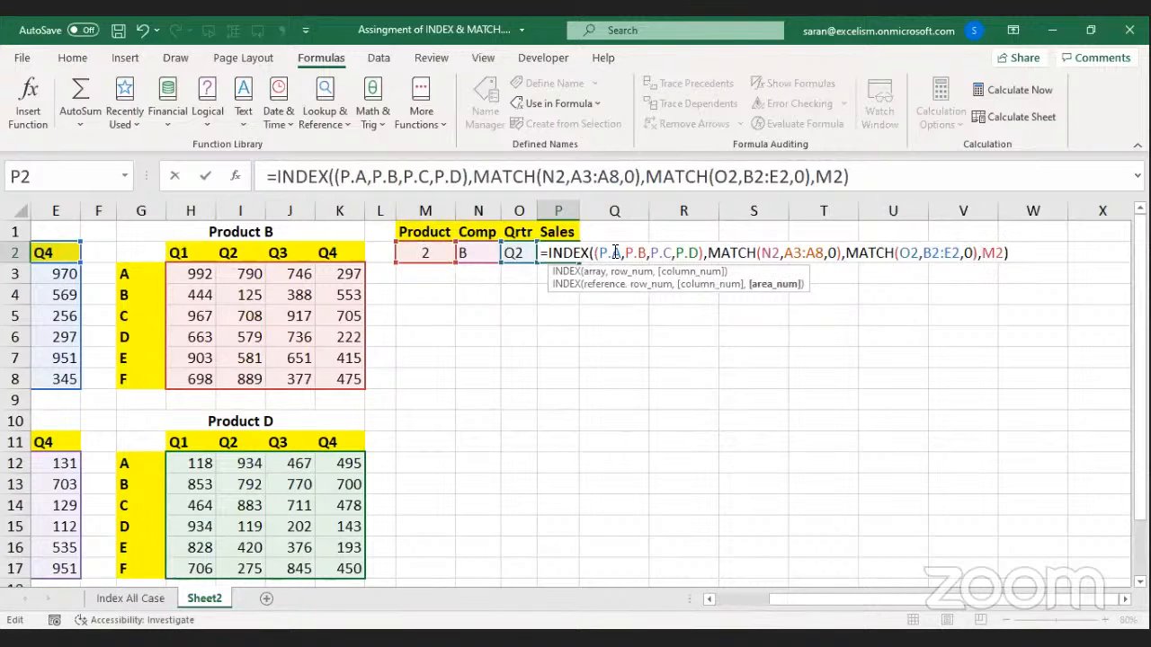
click(659, 252)
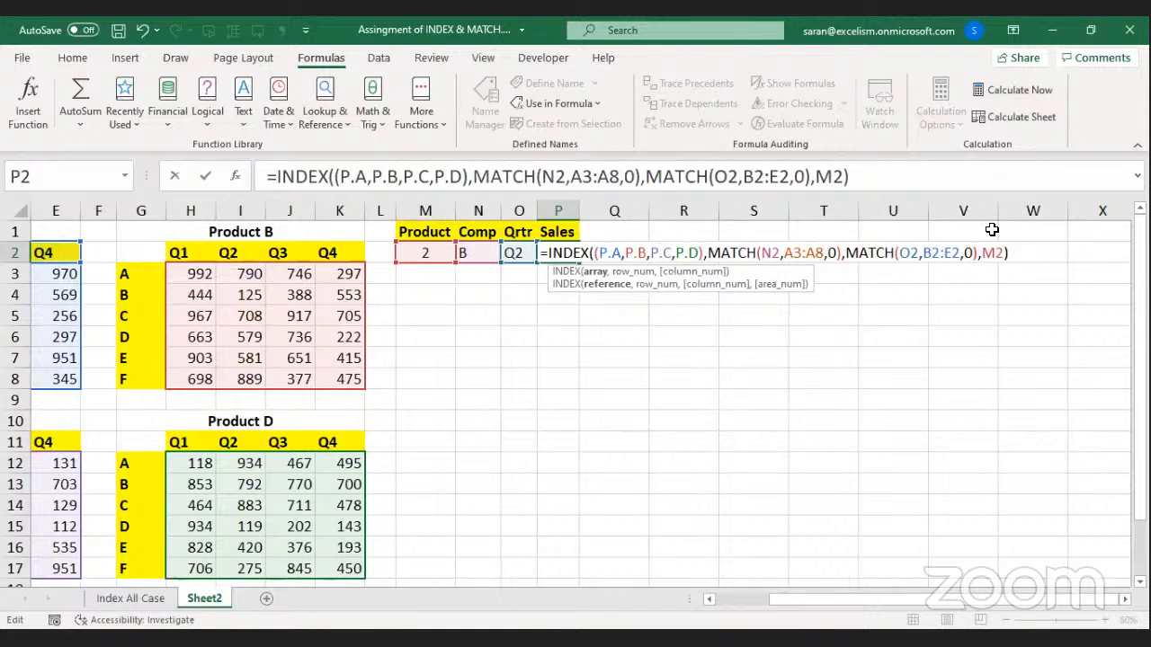
click(612, 251)
click(685, 253)
drag(709, 253, 981, 253)
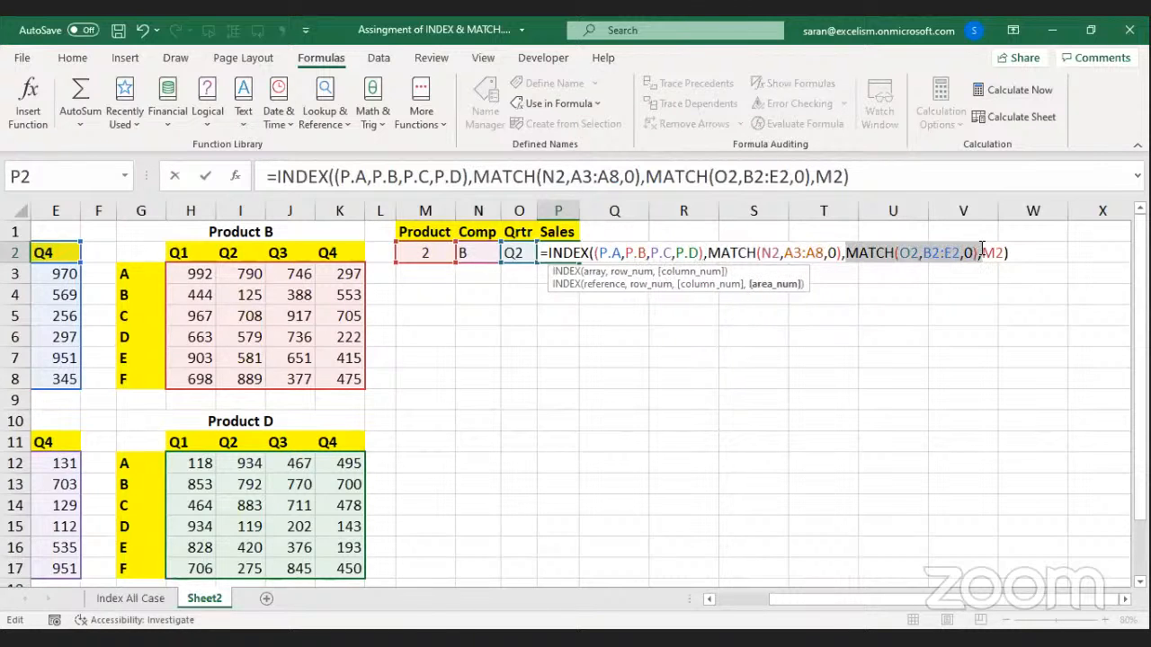
key(Return)
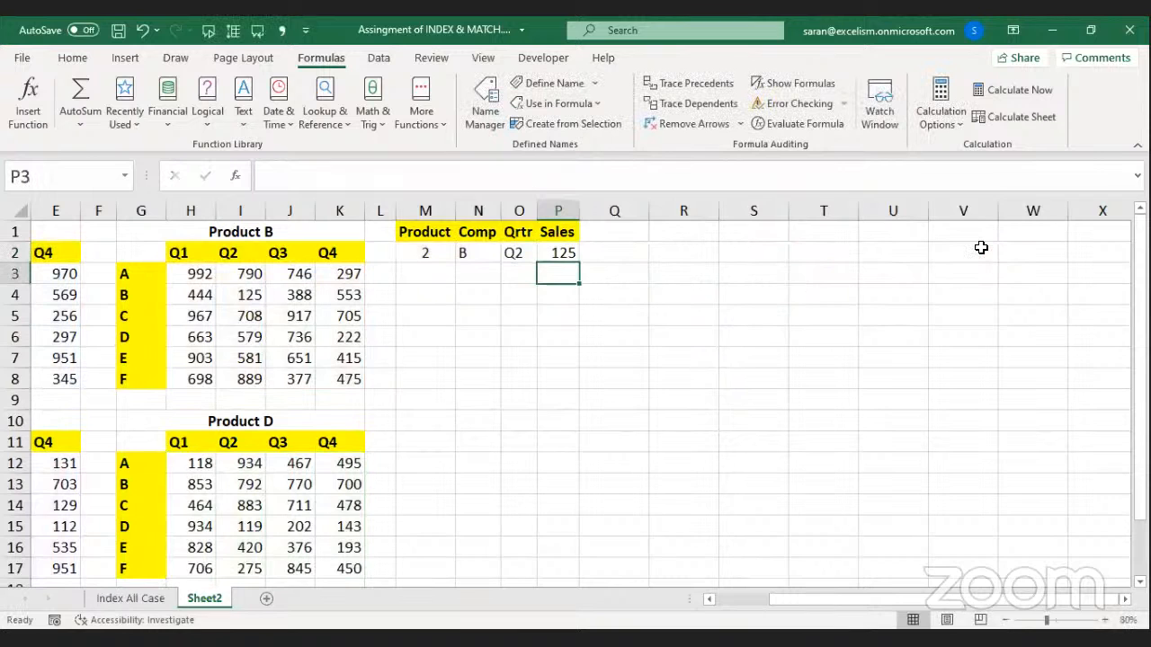
Confirm that P2's result of 125 matches the Product B table.
key(Left)
key(Left)
key(Left)
key(Left)
key(Left)
key(Left)
key(Left)
key(Left)
key(Left)
key(Left)
key(Left)
key(Left)
key(Left)
key(Left)
key(Left)
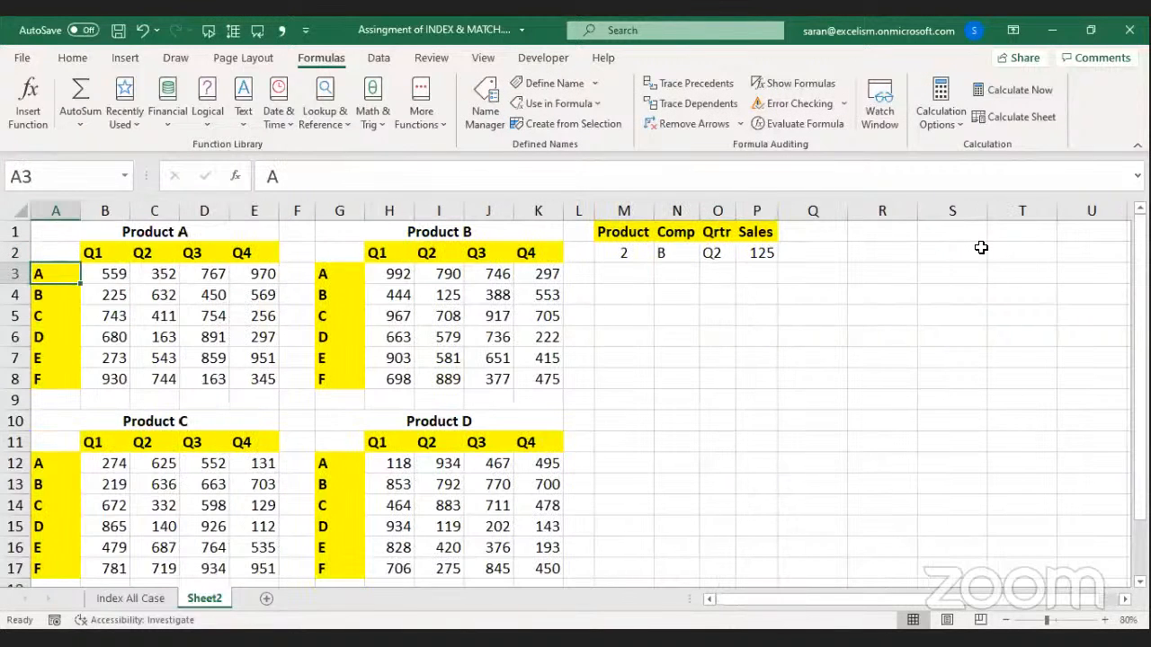
click(675, 251)
click(711, 251)
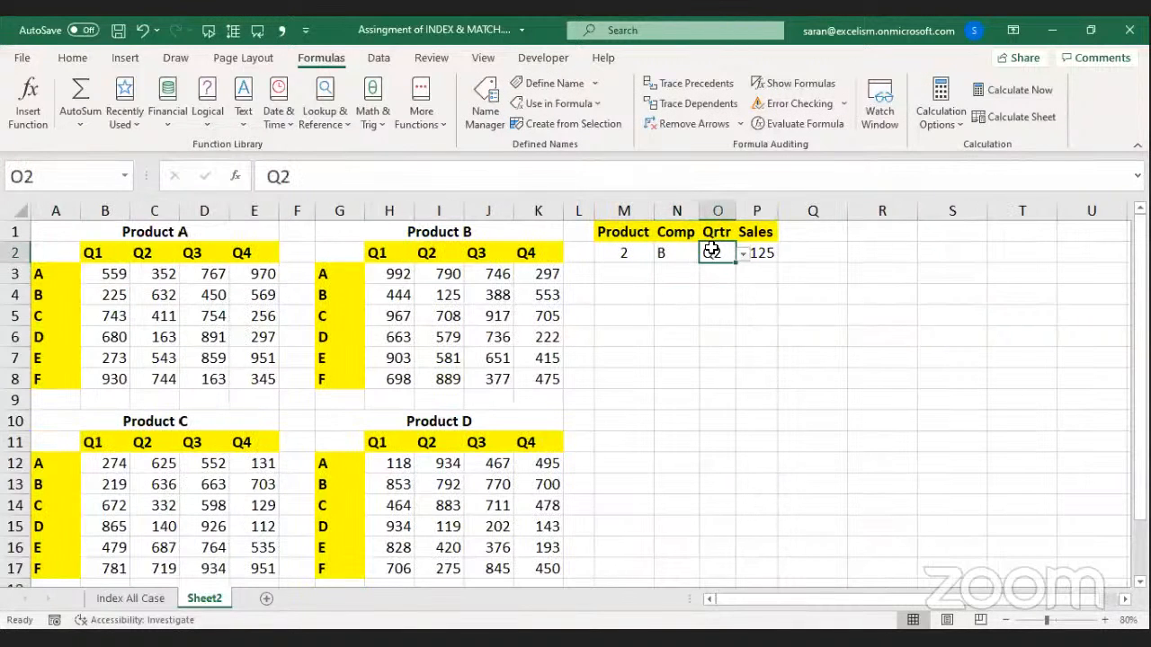
click(454, 293)
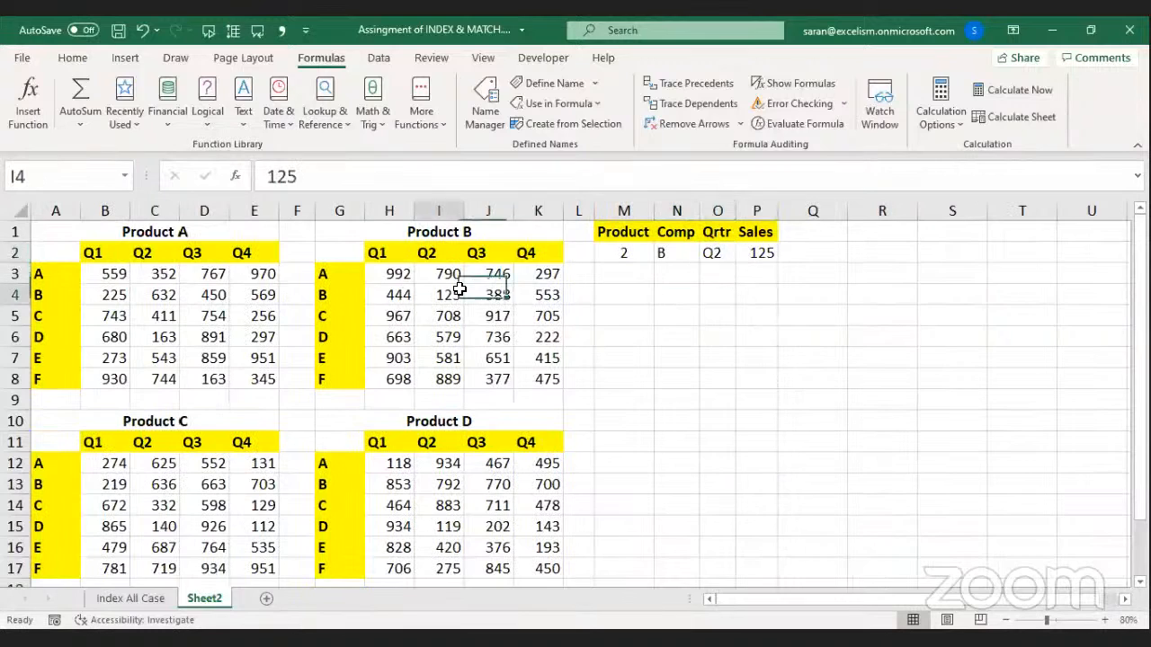
Switch Product in M2 to 1 and verify P2 shows 632 from Product A.
click(619, 251)
click(661, 255)
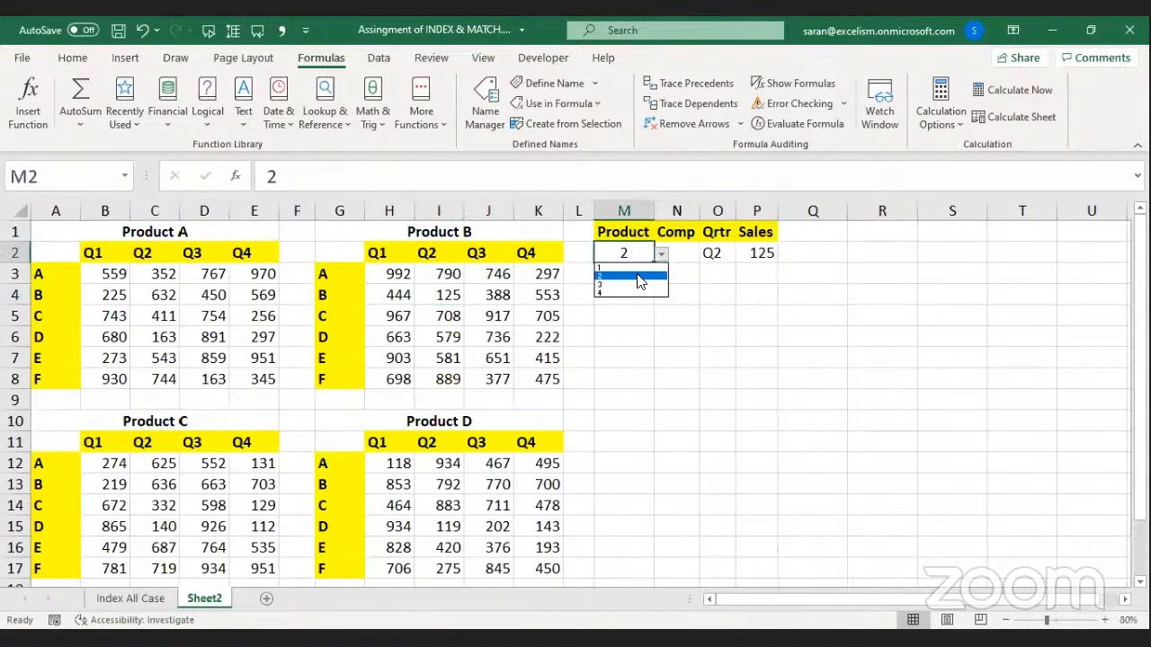
click(634, 268)
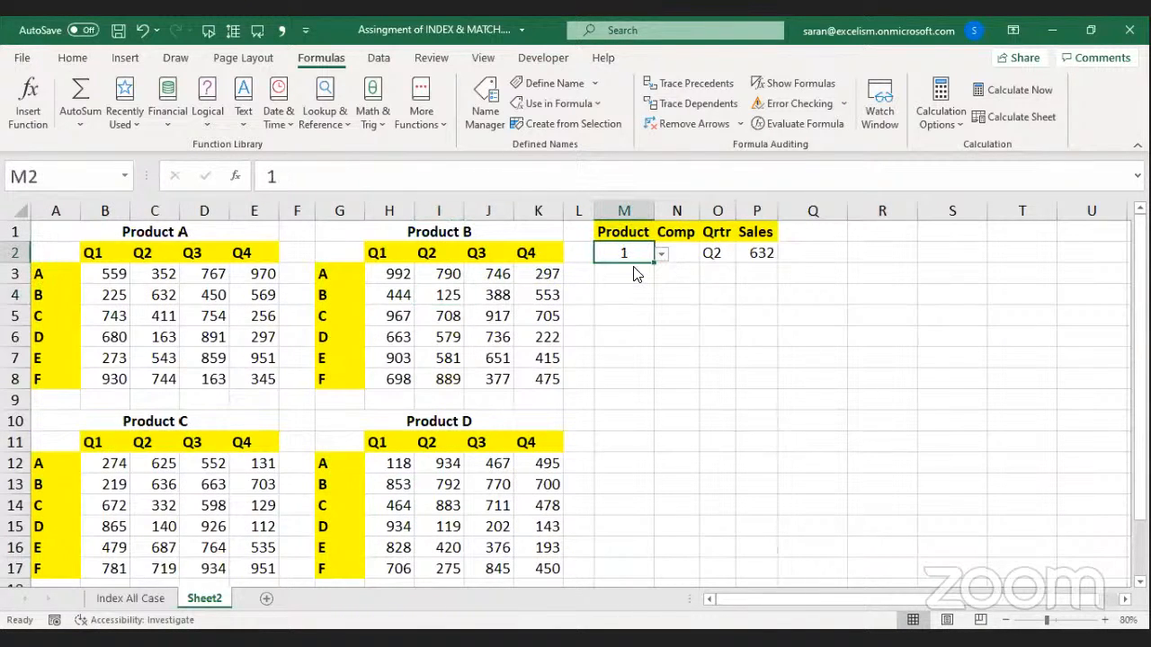
click(751, 249)
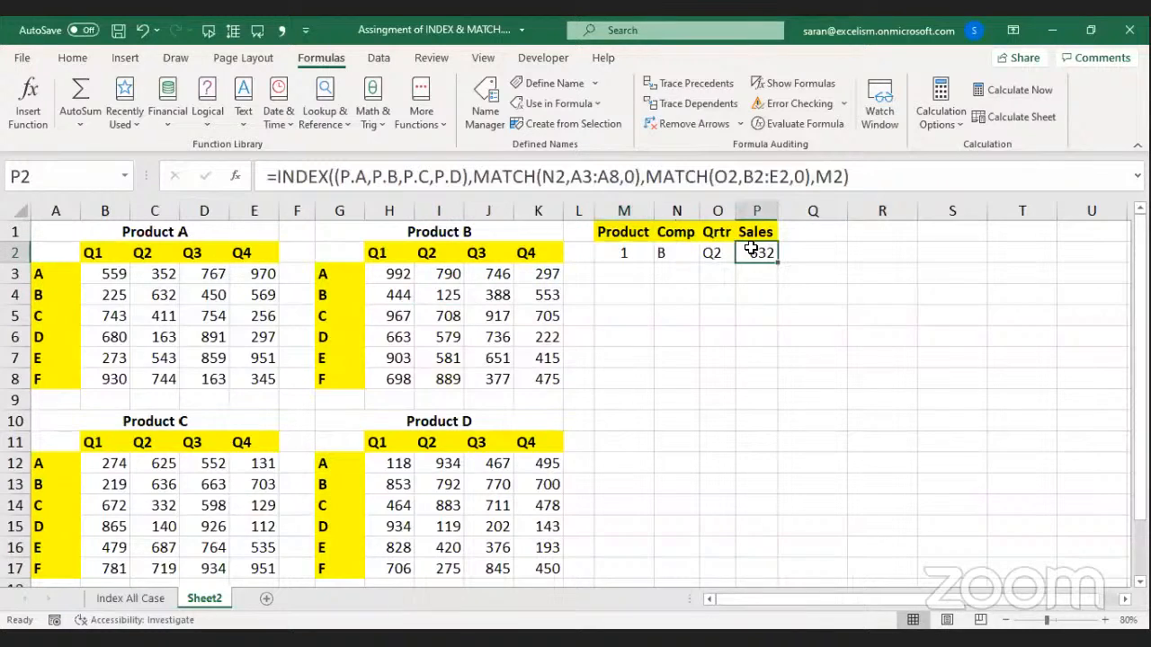
click(153, 297)
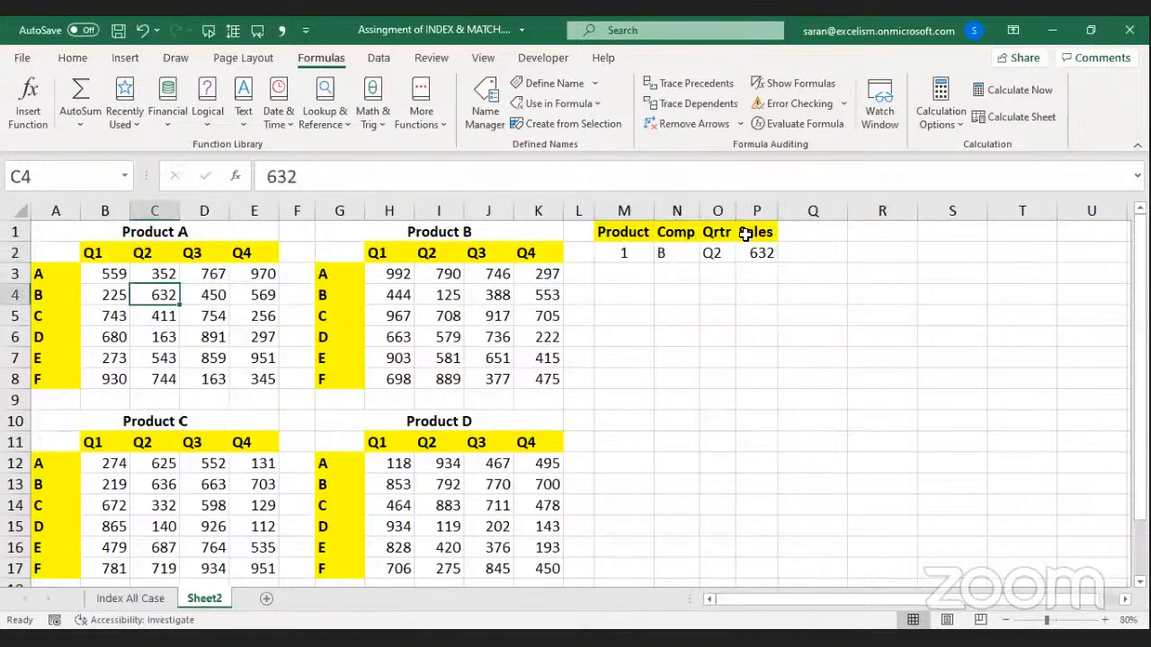
Switch Product to 3 and verify P2 shows 636 from Product C.
drag(617, 251, 660, 254)
click(661, 255)
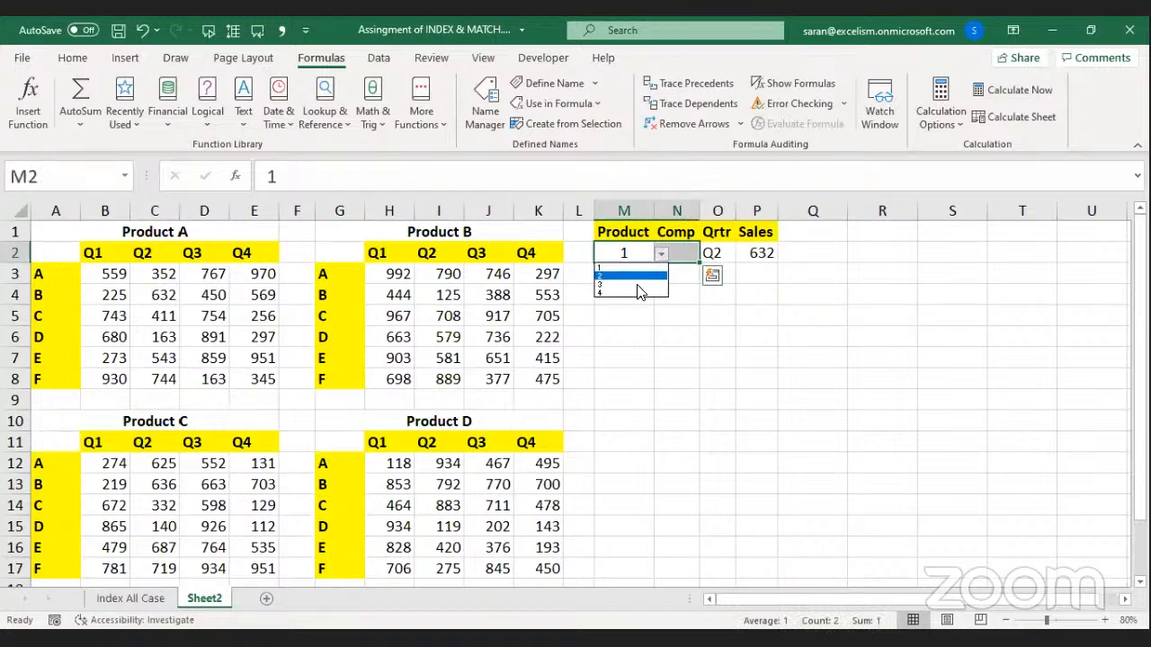
click(638, 284)
click(637, 315)
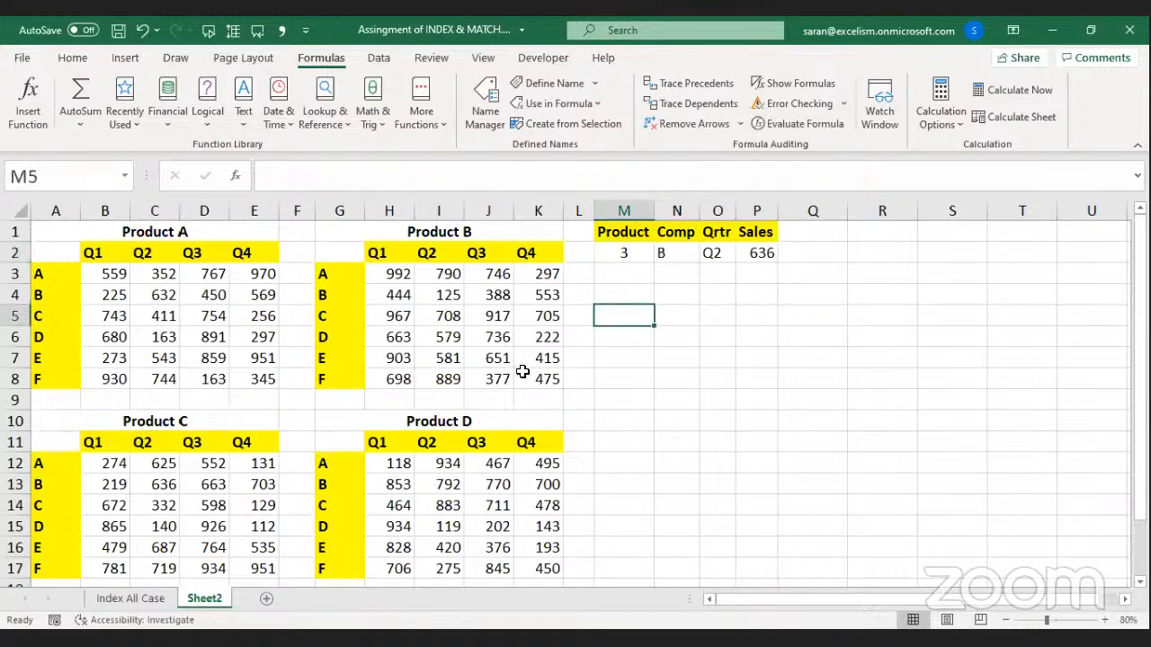
click(171, 490)
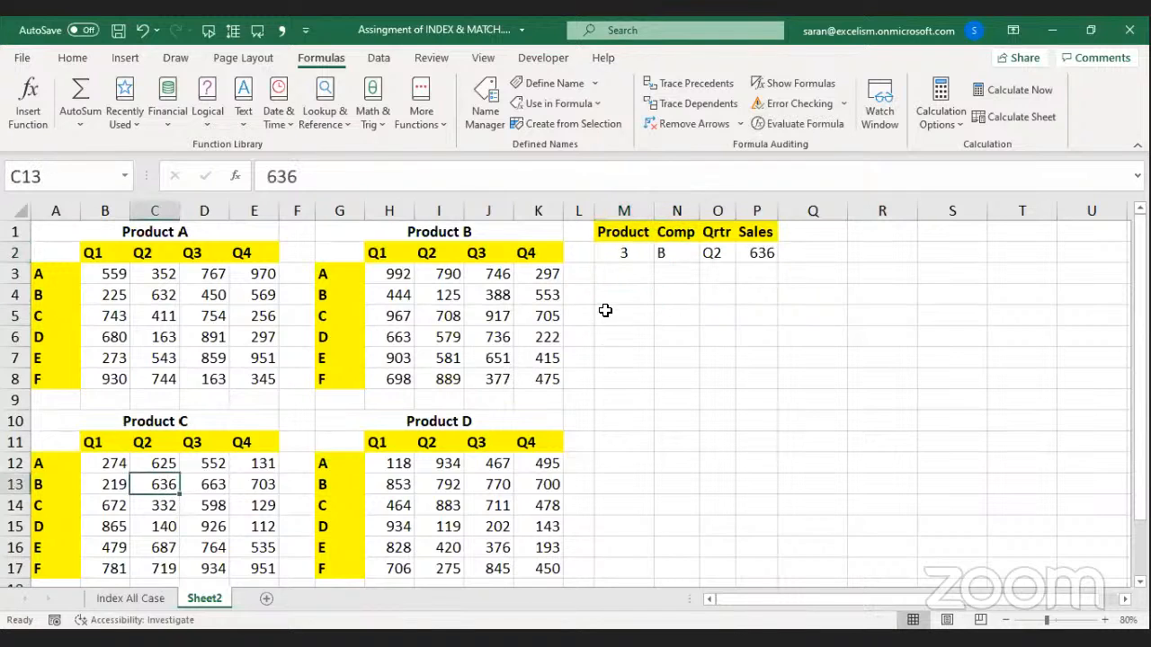
Switch Product to 4 and verify P2 shows 792 from Product D.
click(637, 255)
click(660, 255)
key(Escape)
click(663, 254)
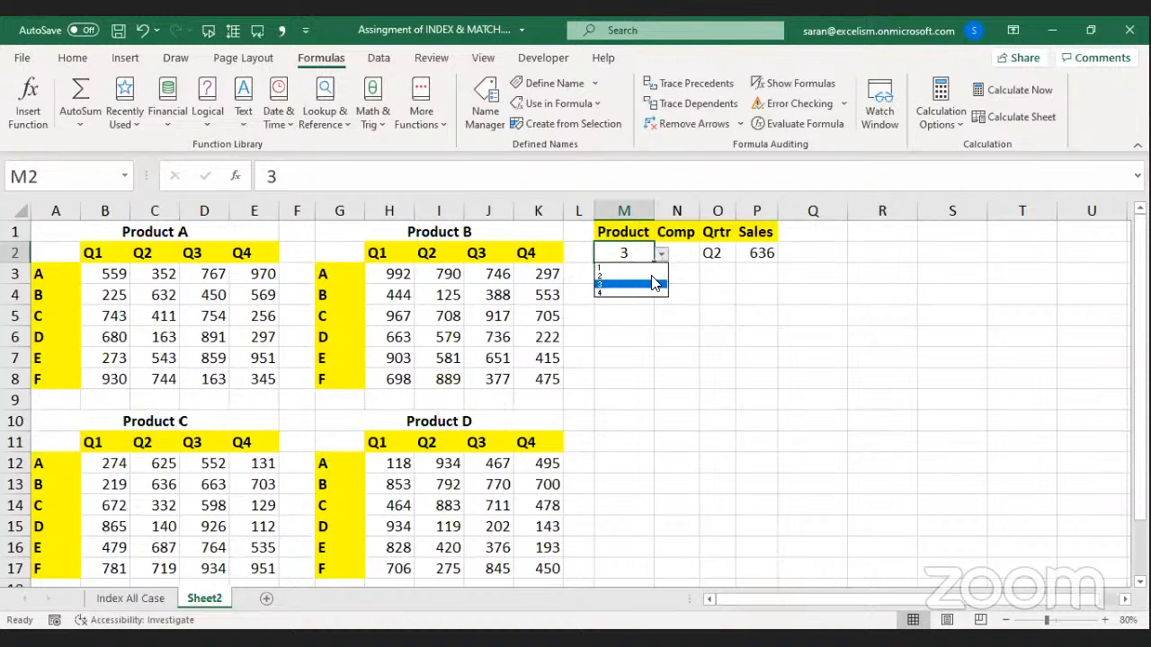
click(653, 293)
click(747, 255)
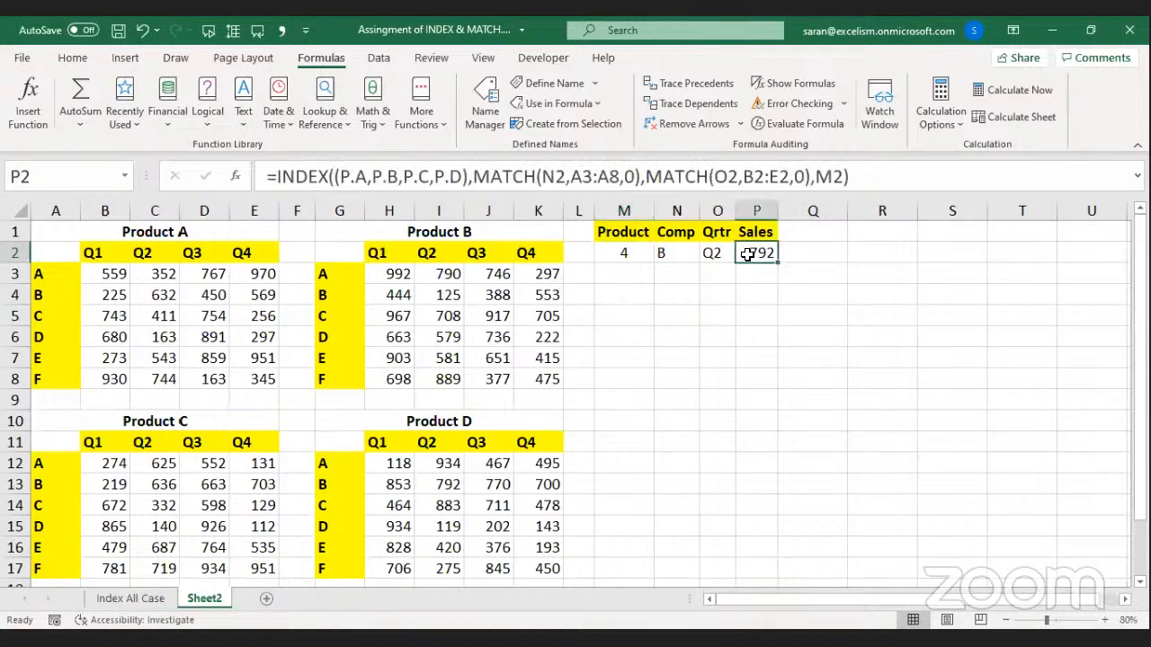
click(445, 483)
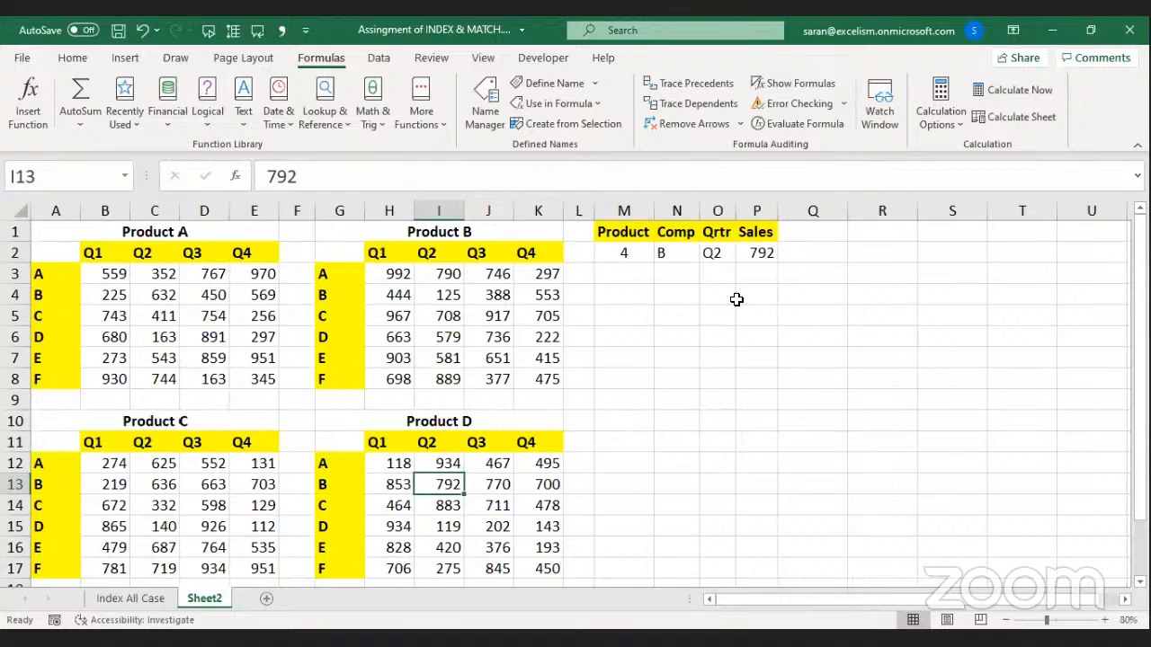
key(alt+Tab)
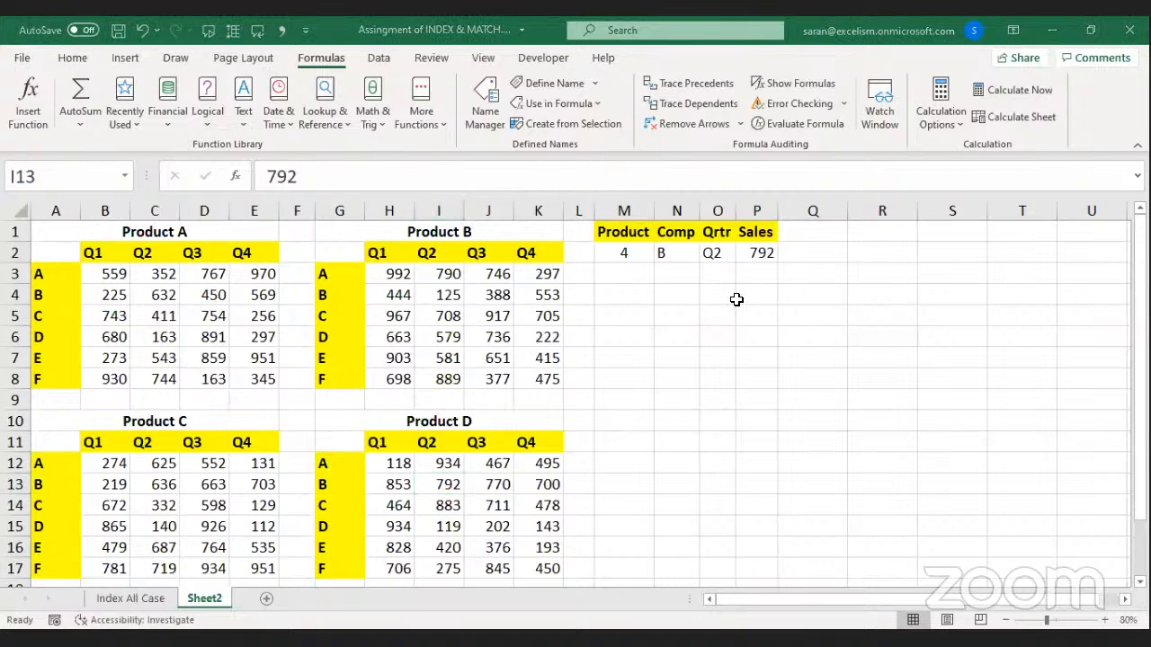
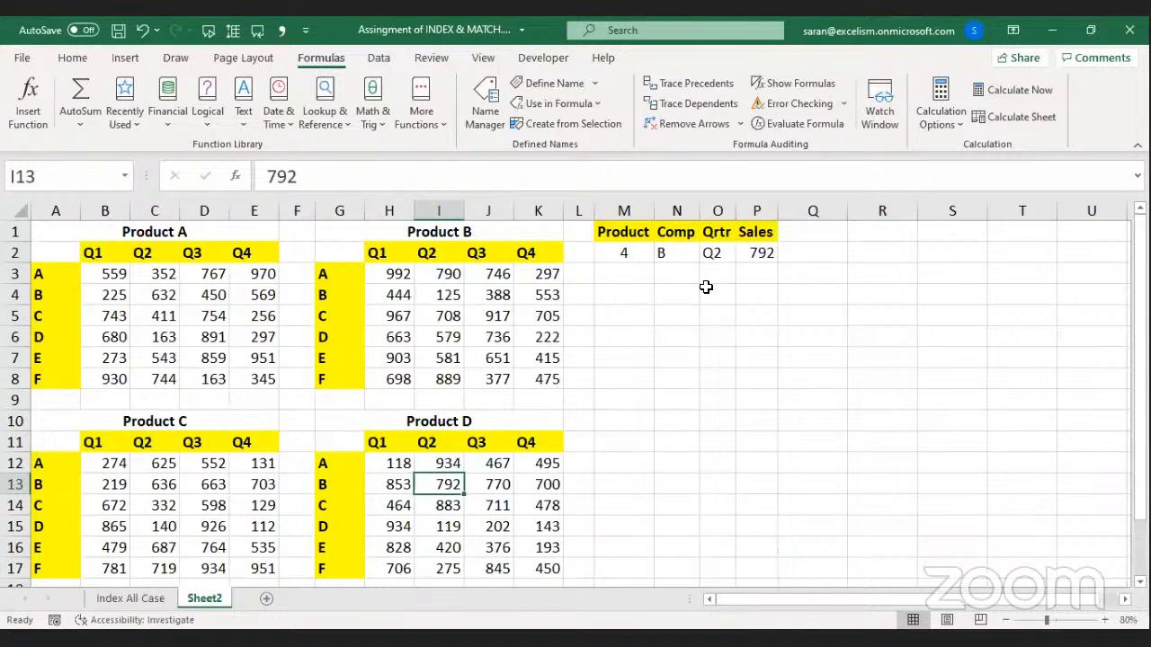
Inspect the P2 INDEX formula's table references, leaving it unchanged at 792.
key(alt+Tab)
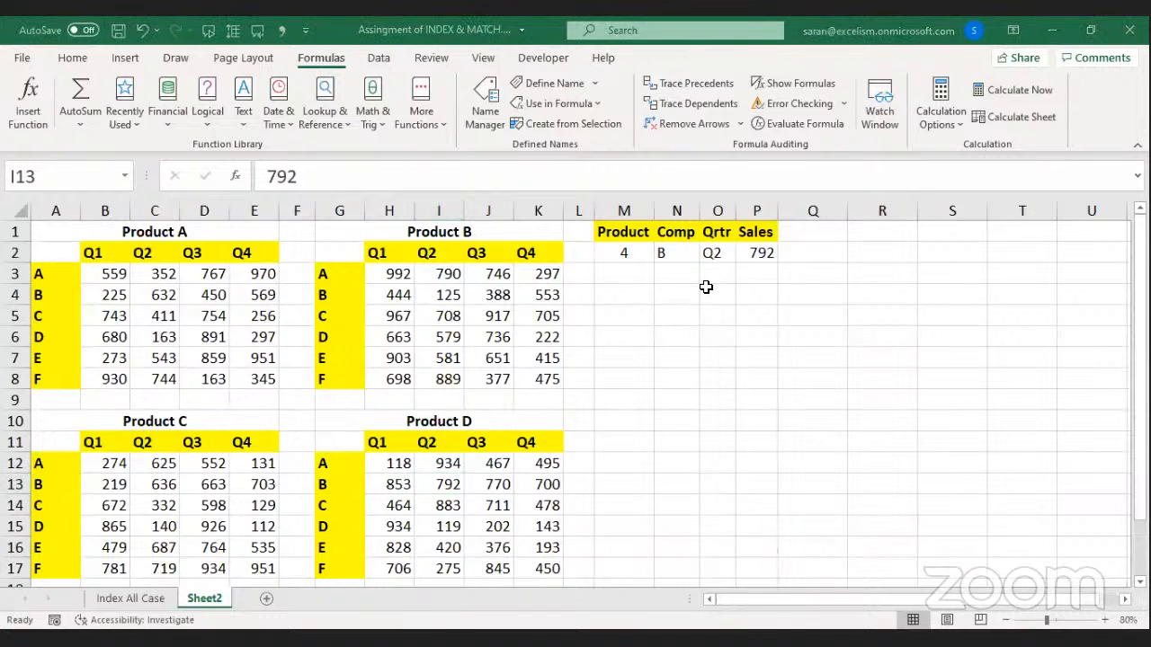
double_click(758, 253)
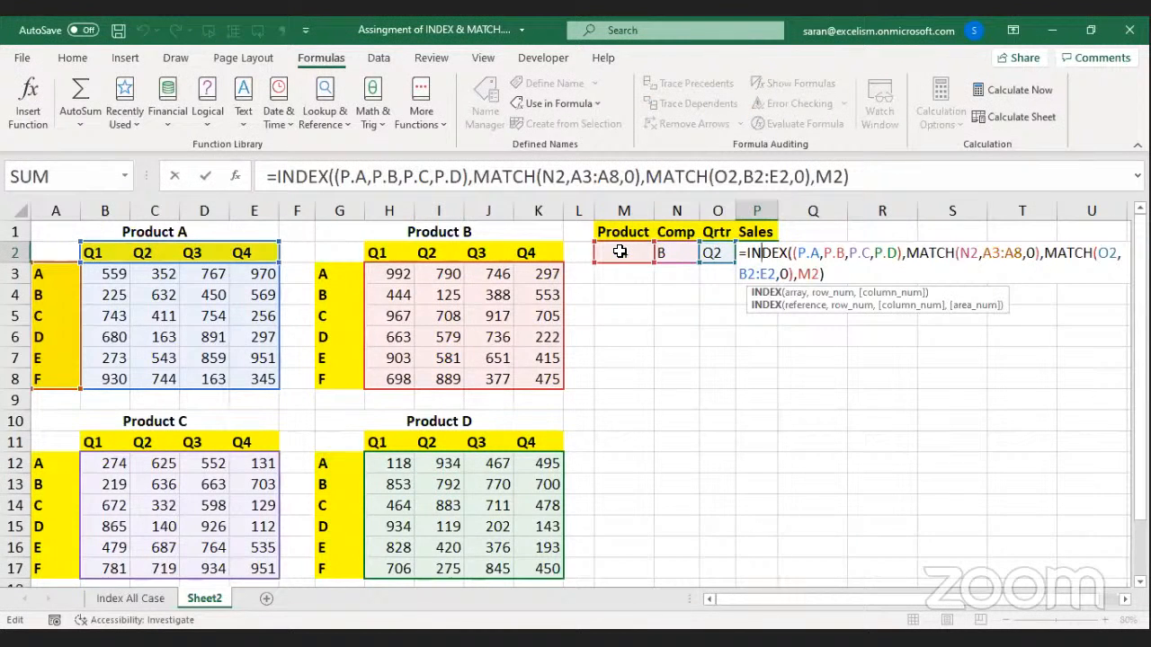
click(861, 253)
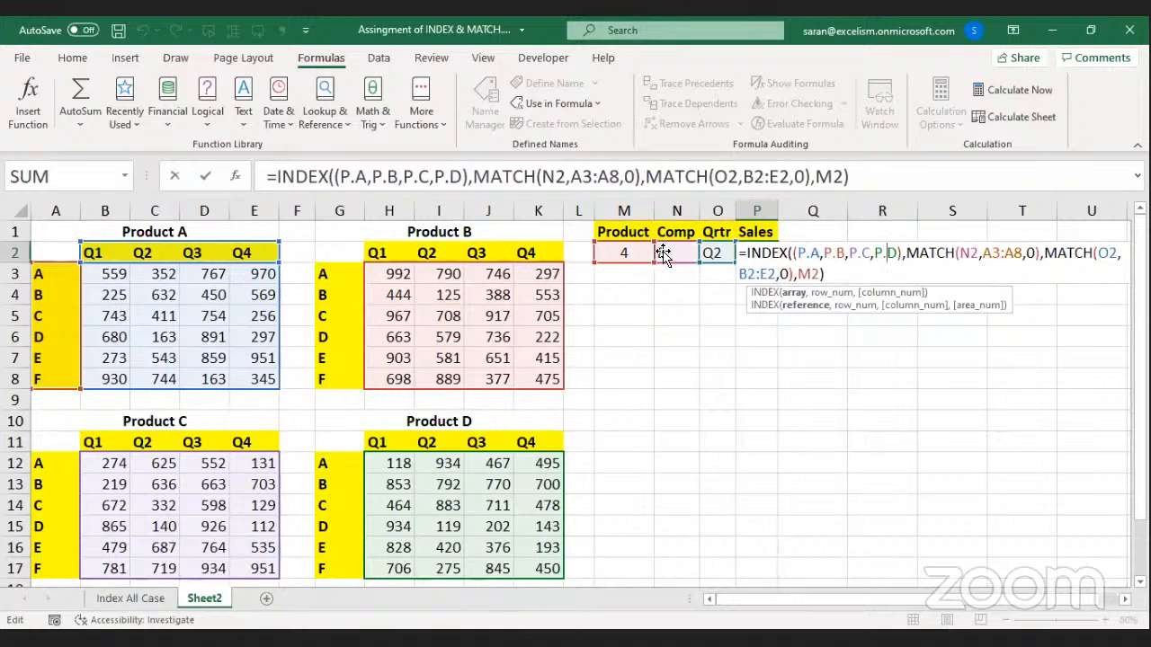
click(806, 254)
key(Right)
key(Right)
key(Right)
key(Right)
key(Right)
key(Right)
key(Right)
key(Right)
key(Return)
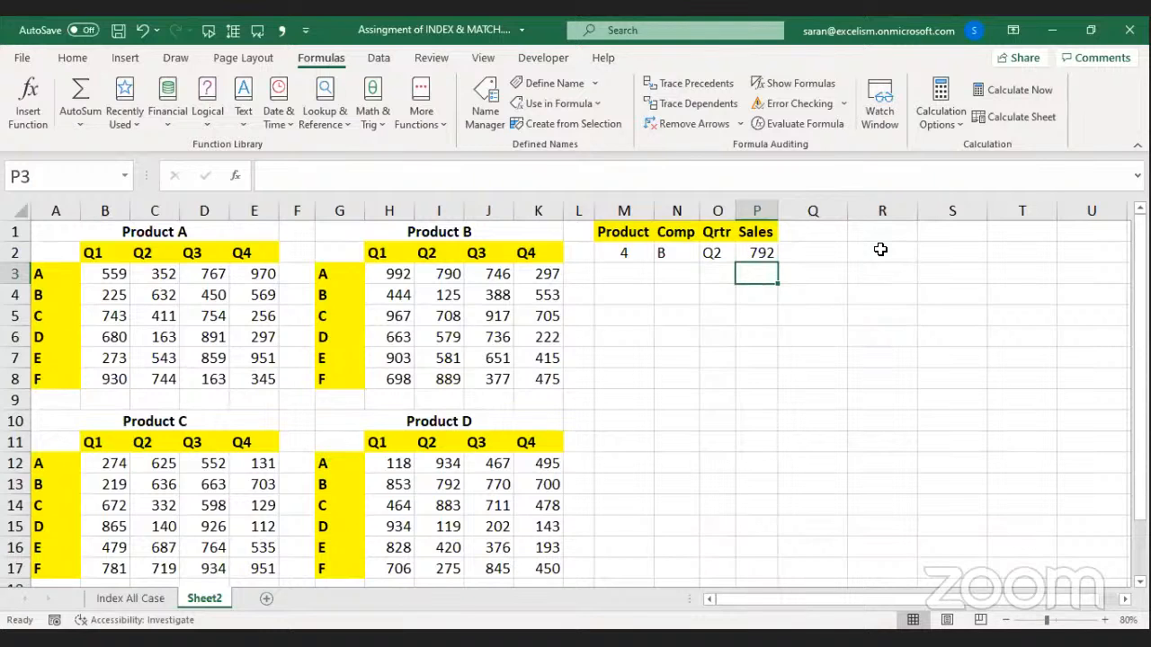
Enter the note 'In Index Function, Array means one Table' in M5.
key(alt+Tab)
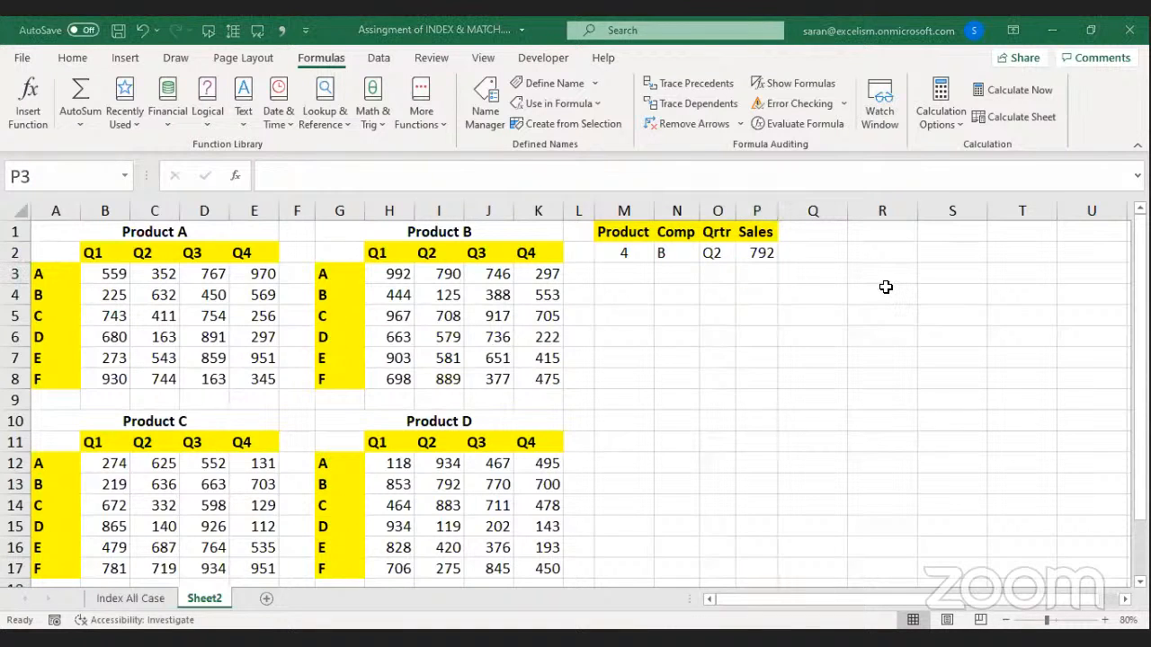
click(631, 310)
text(In In)
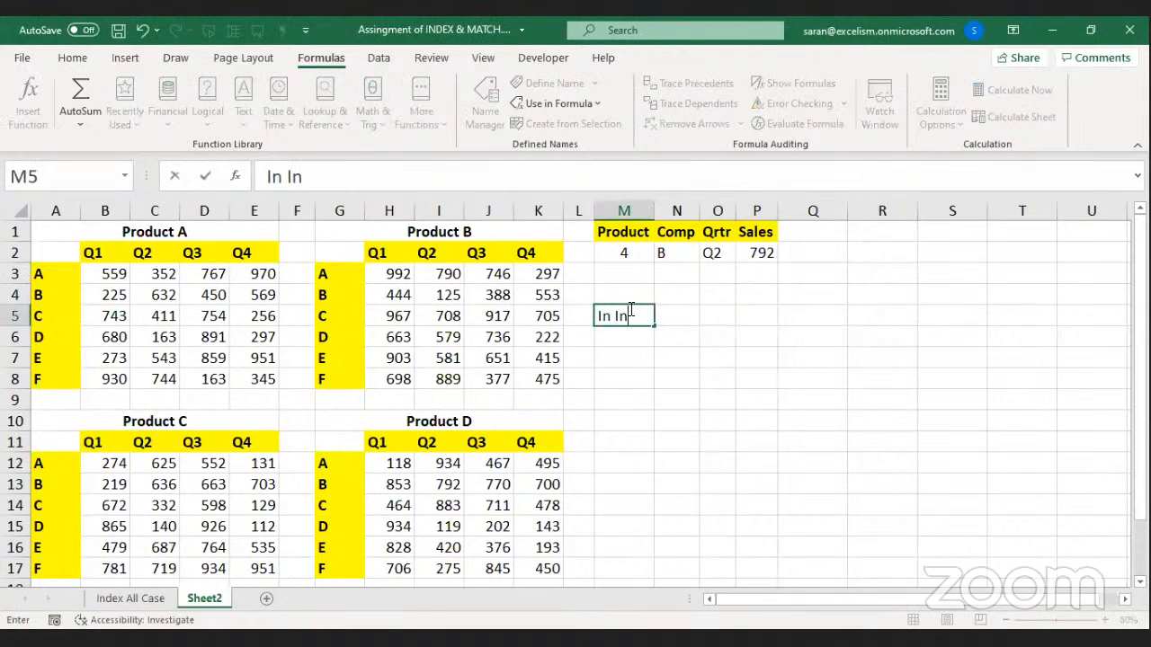
text(dex Function, Arra)
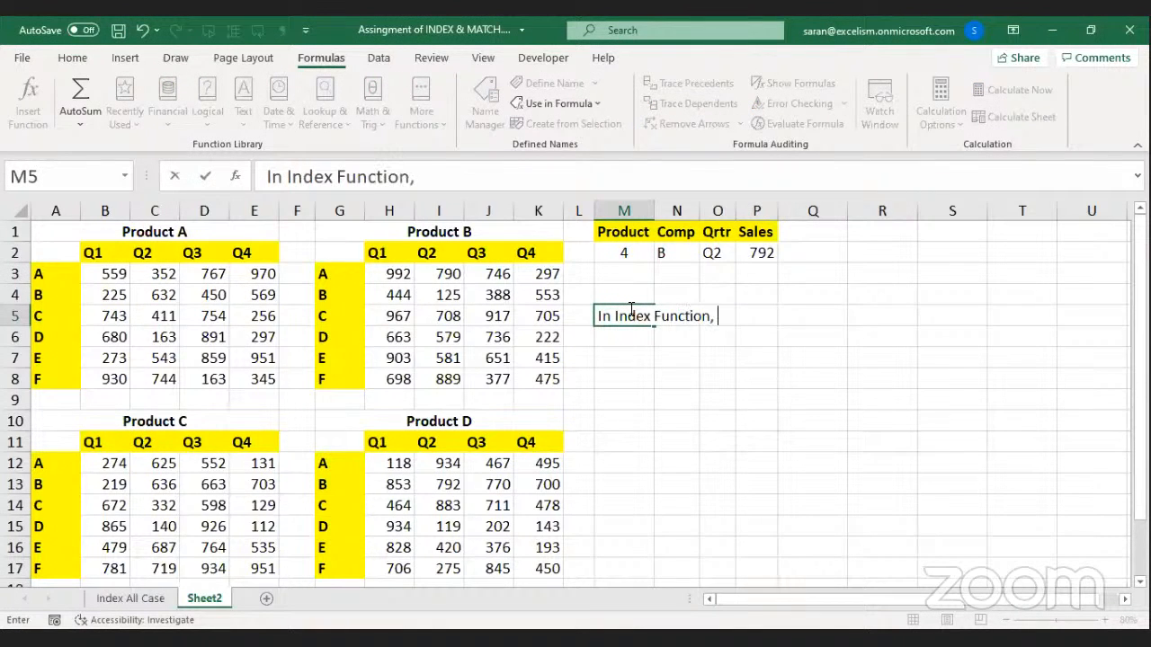
key(BackSpace)
text(ray mea)
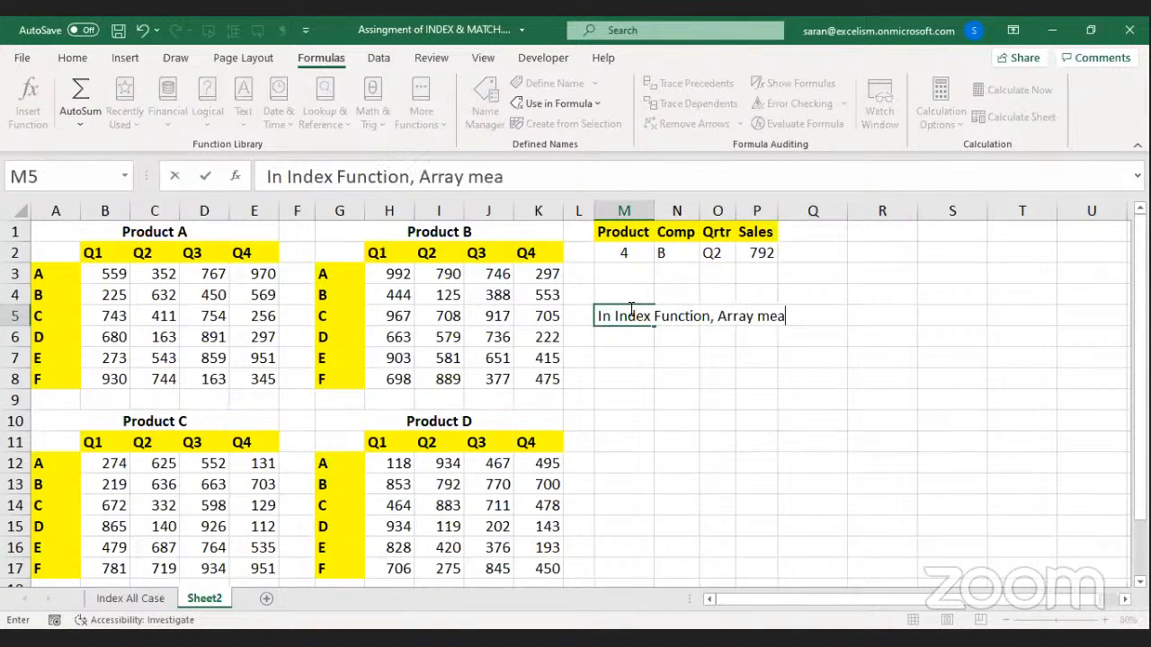
text(ns one Table)
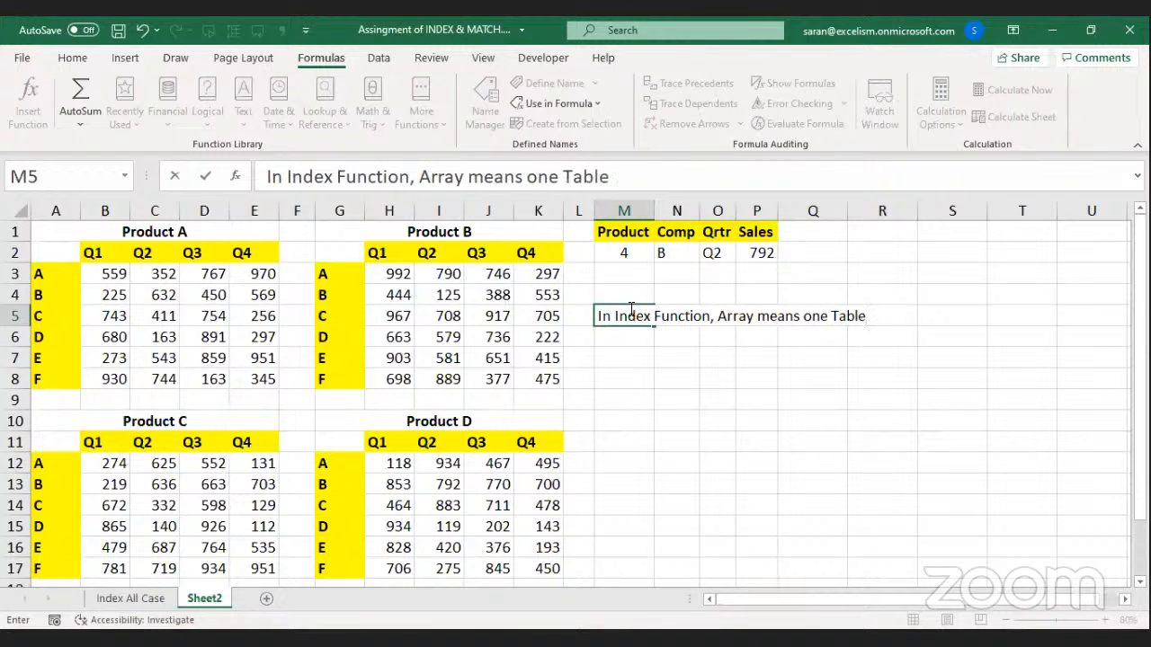
key(Return)
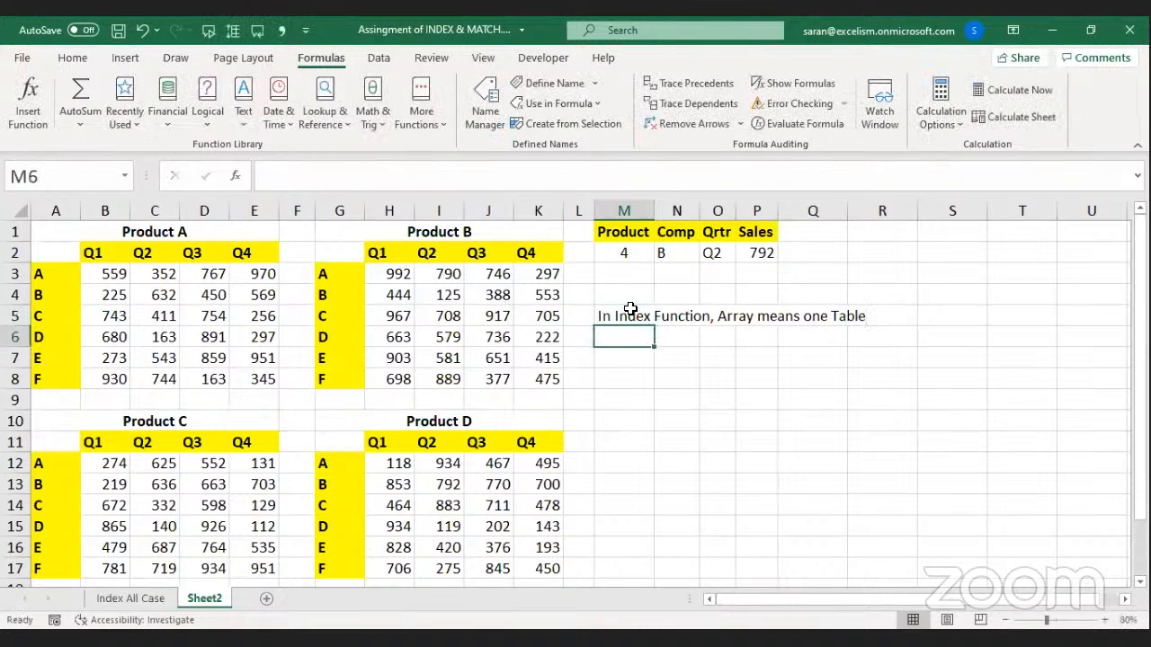
Enter the note 'In Index Function, Reference means one or more tables' in M6.
text(In Index Function, Reference)
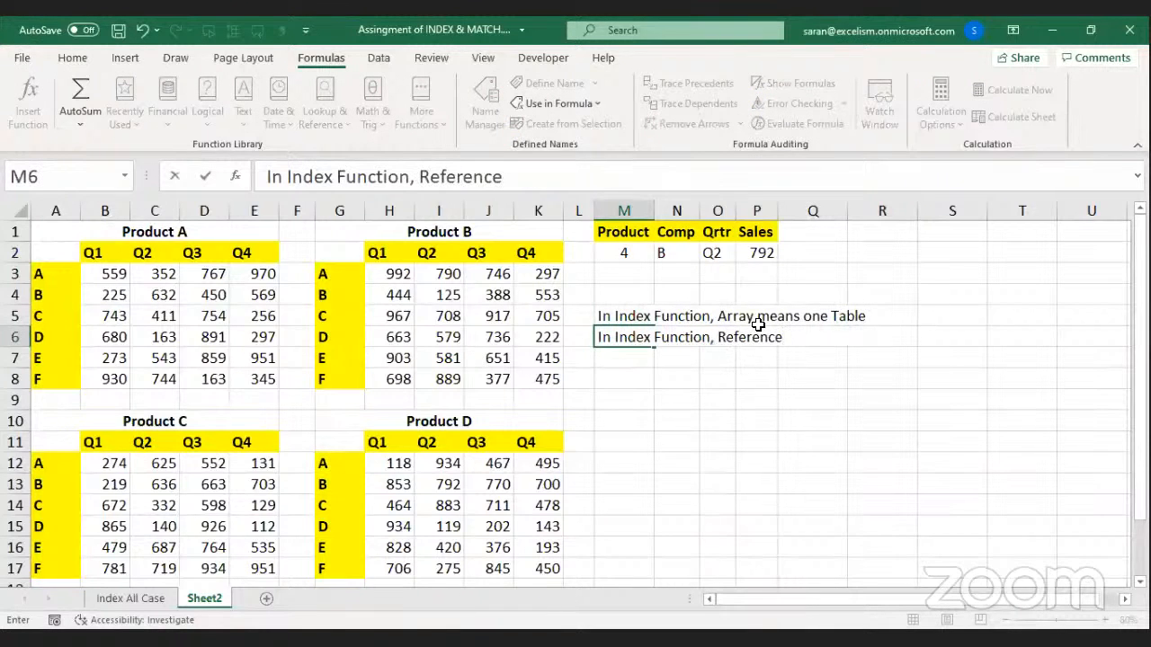
key(alt+Tab)
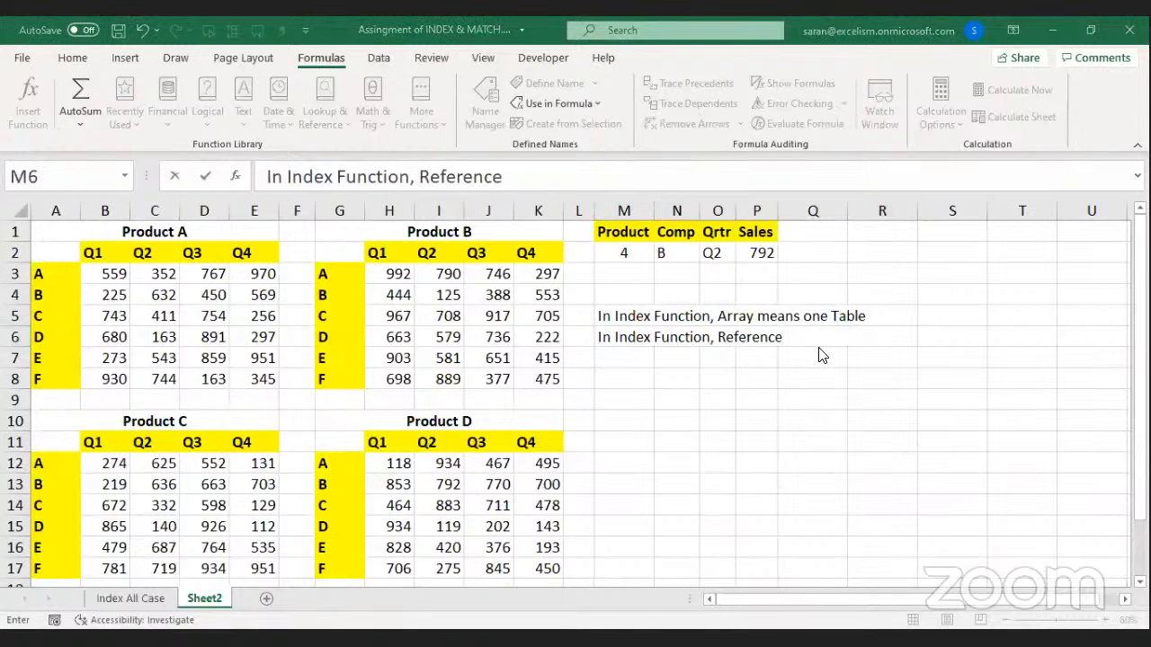
key(alt+Tab)
text(meas)
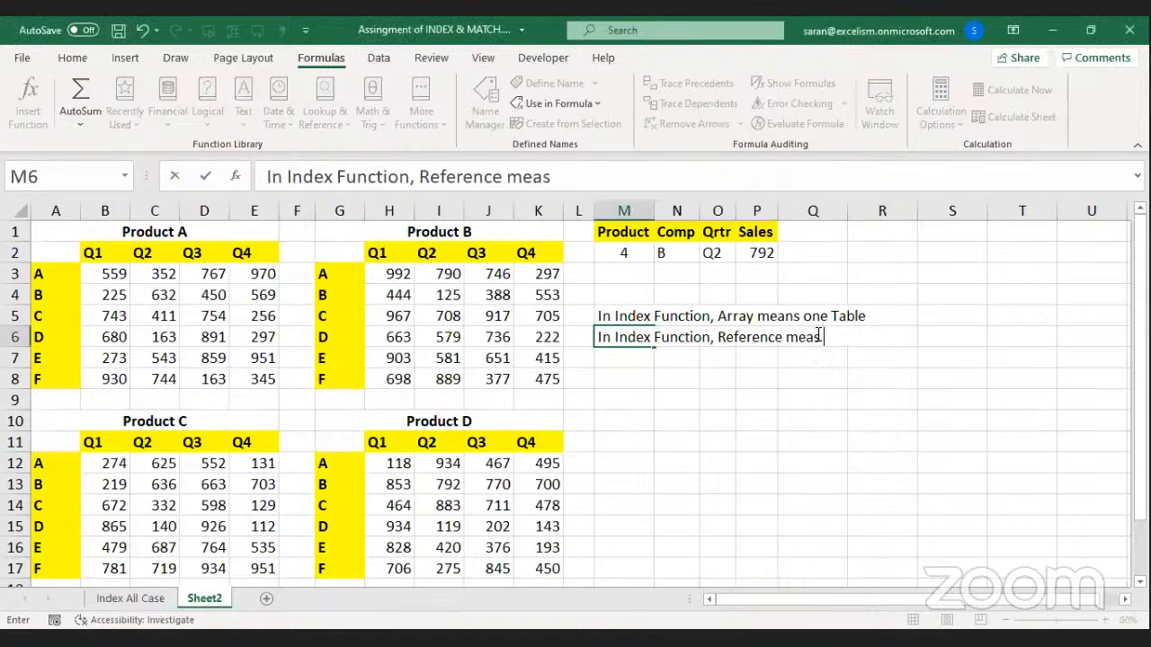
key(BackSpace)
text(ns one or more)
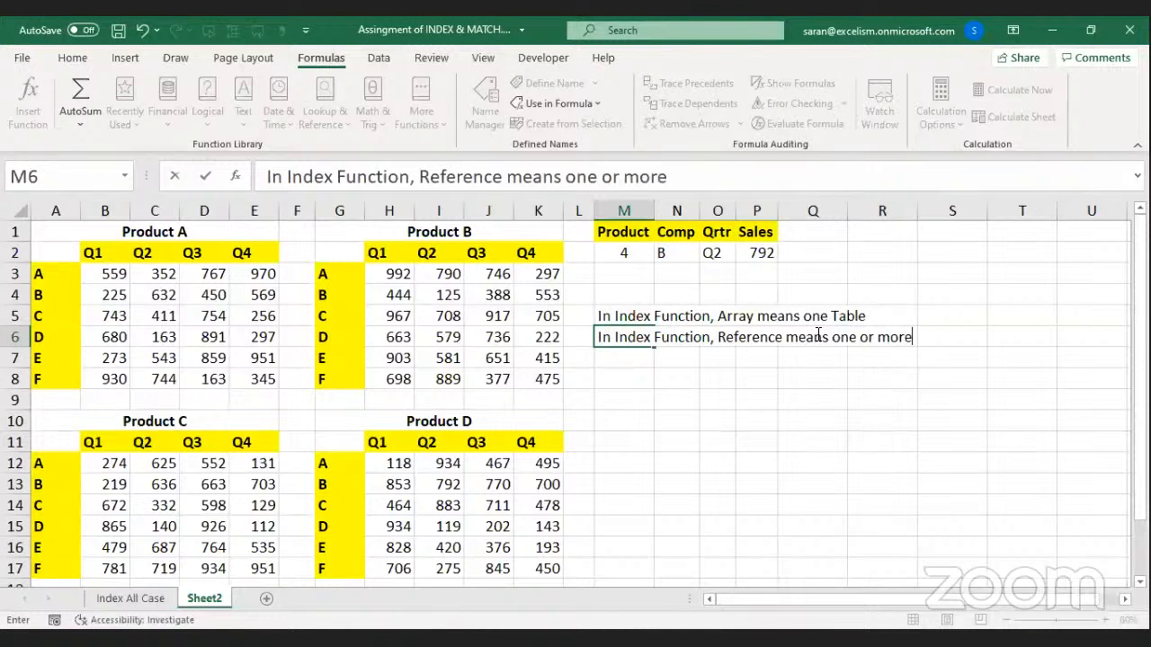
text( tables)
key(Return)
Add notes in M7:M8 that multiple tables require the user to mention the Range Number.
text(Snce)
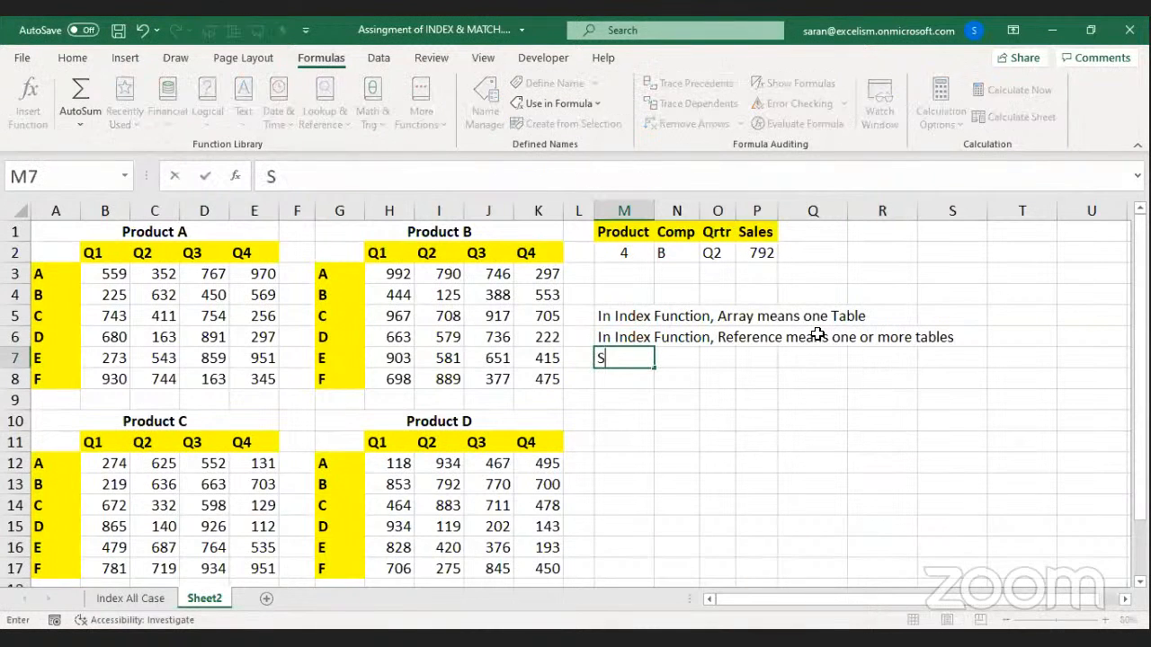
key(BackSpace)
key(BackSpace)
key(BackSpace)
text(ince we )
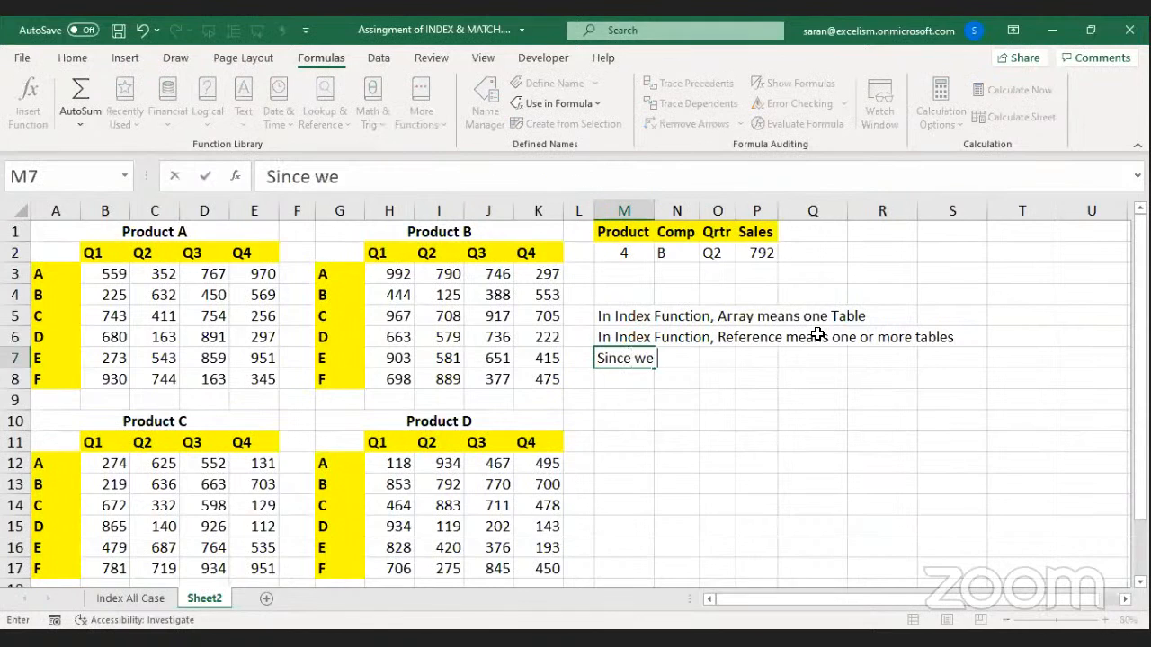
text(are referring mo)
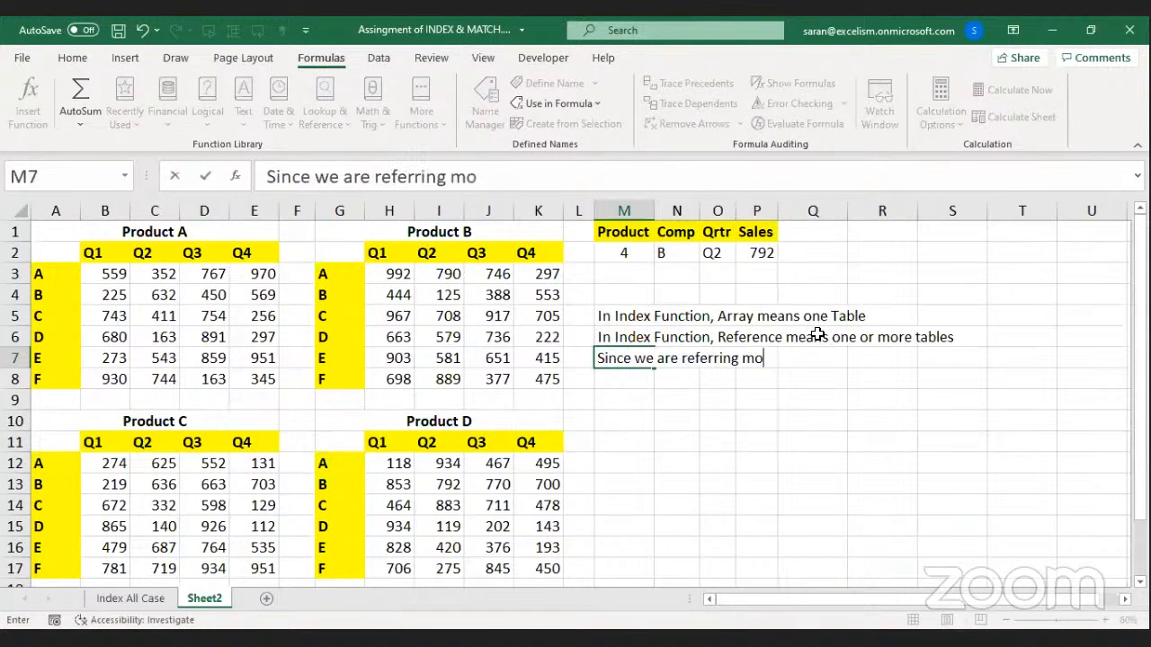
text(re than one Ta)
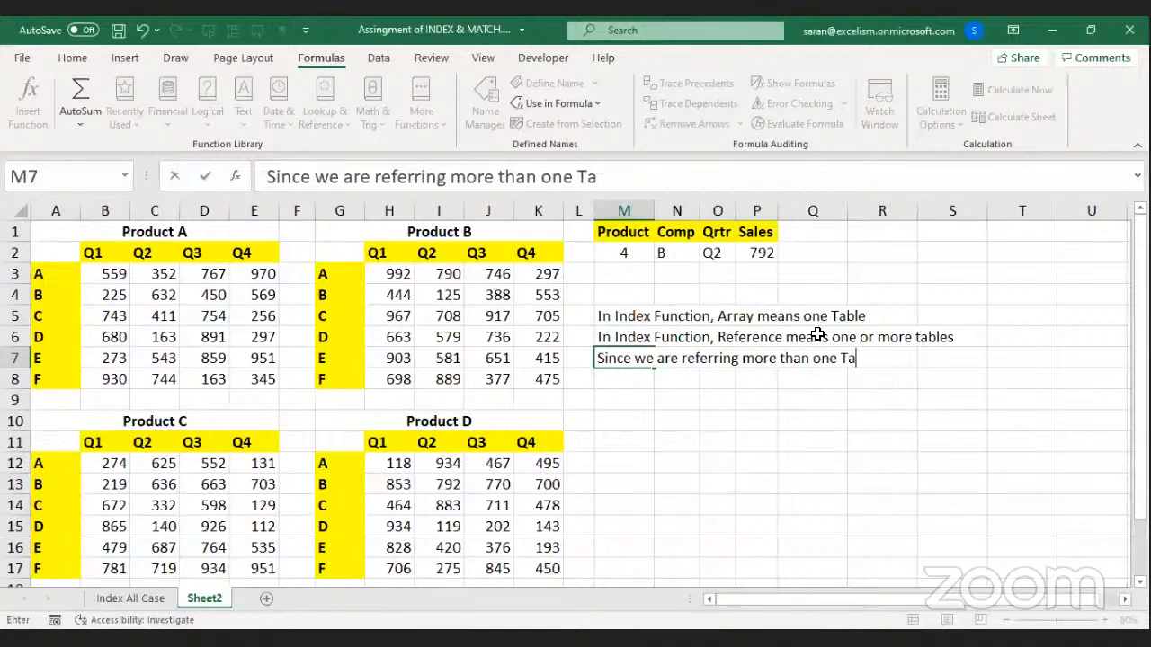
text(ble, Excel is)
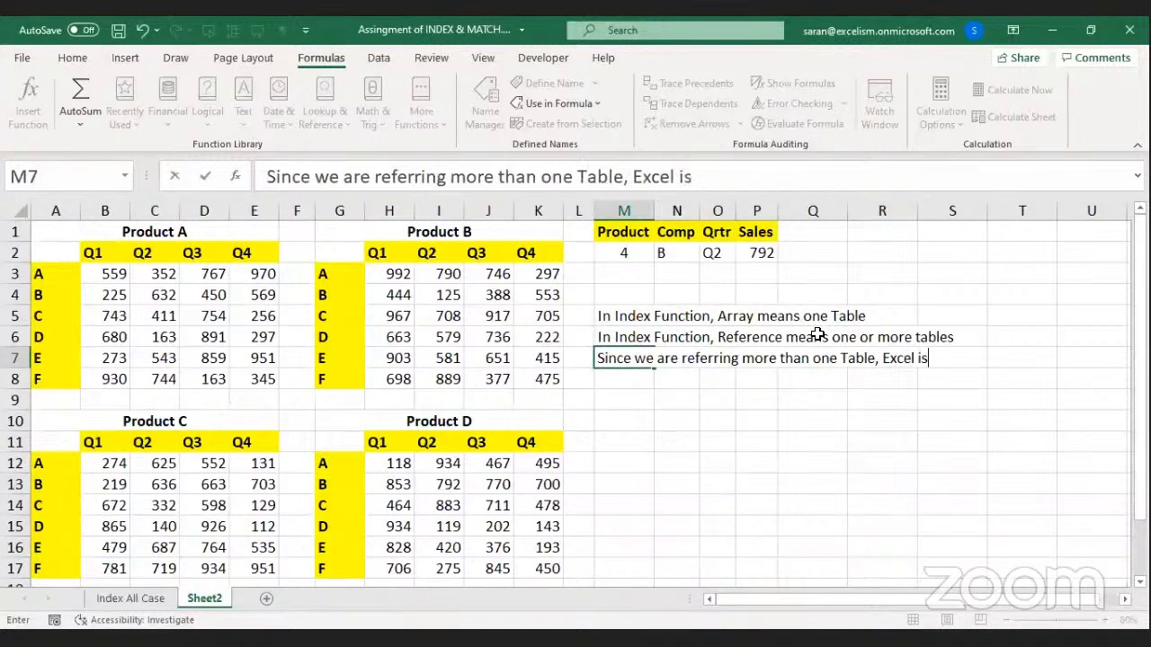
text( asking the user )
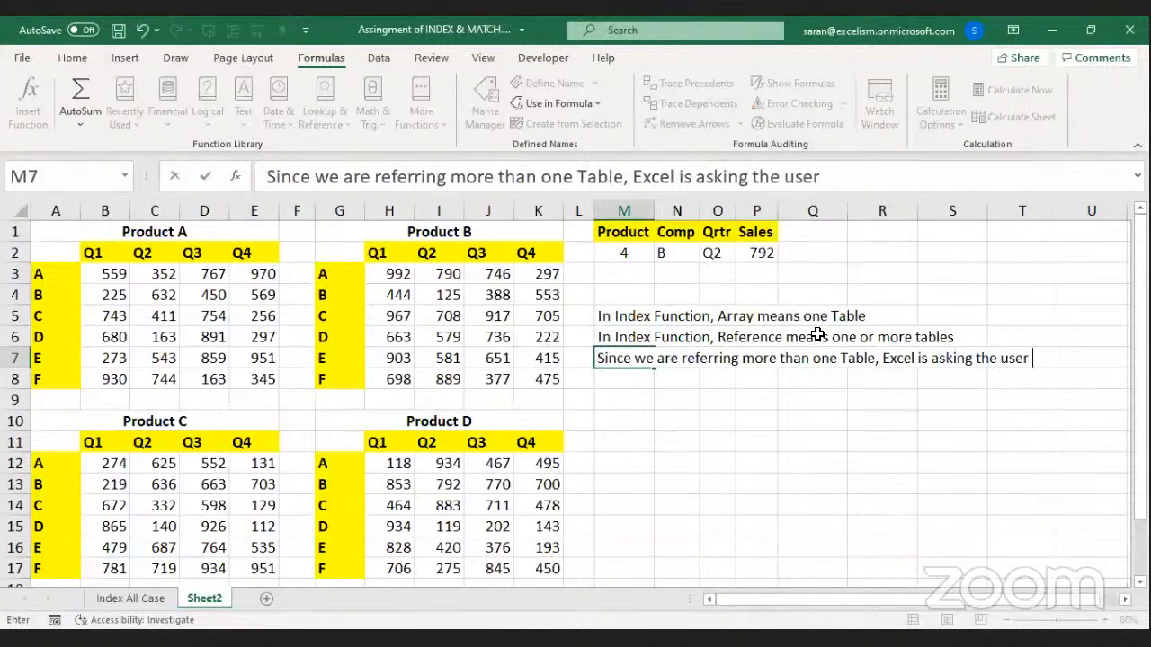
text(to mention)
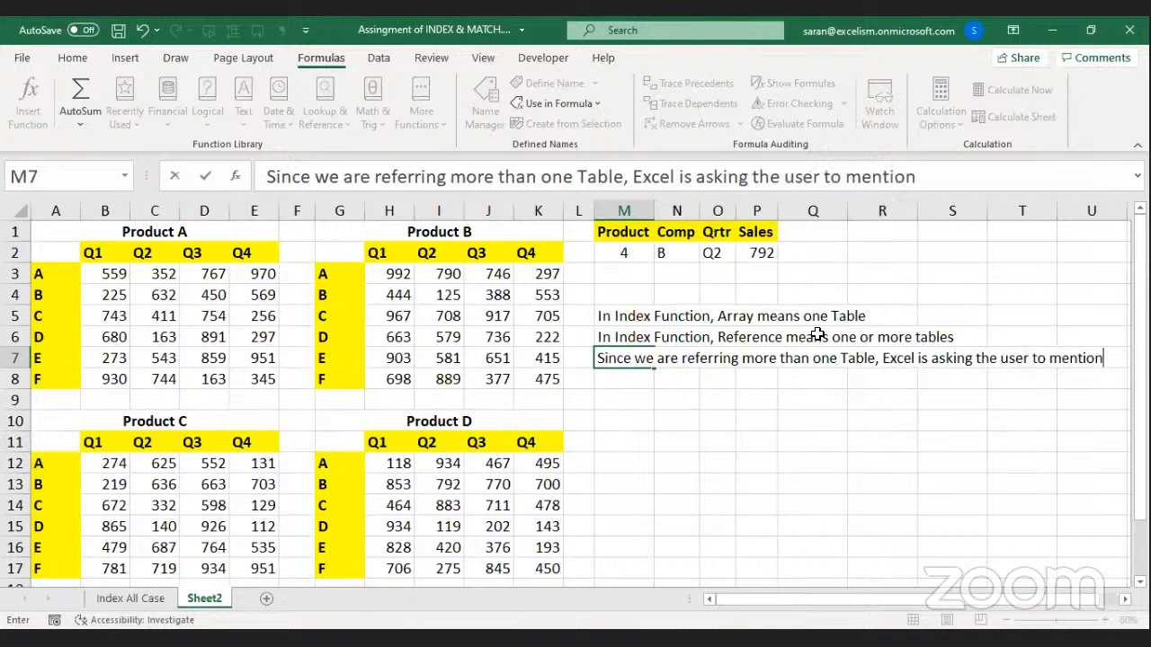
key(Return)
text(the R)
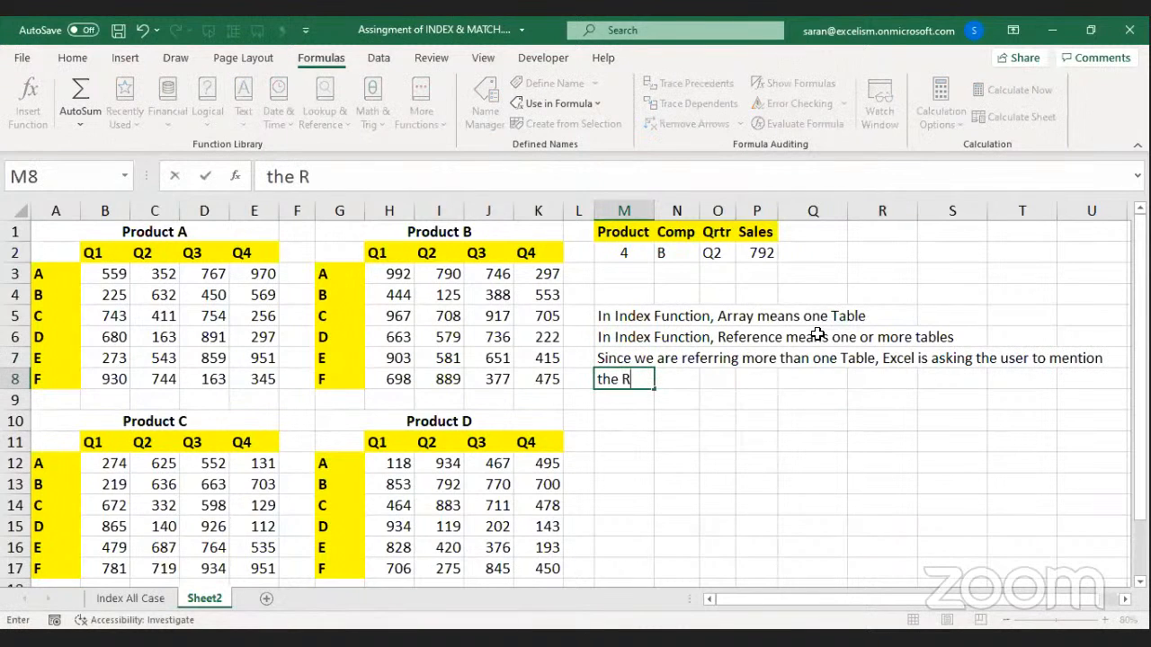
text(ange Number)
key(Return)
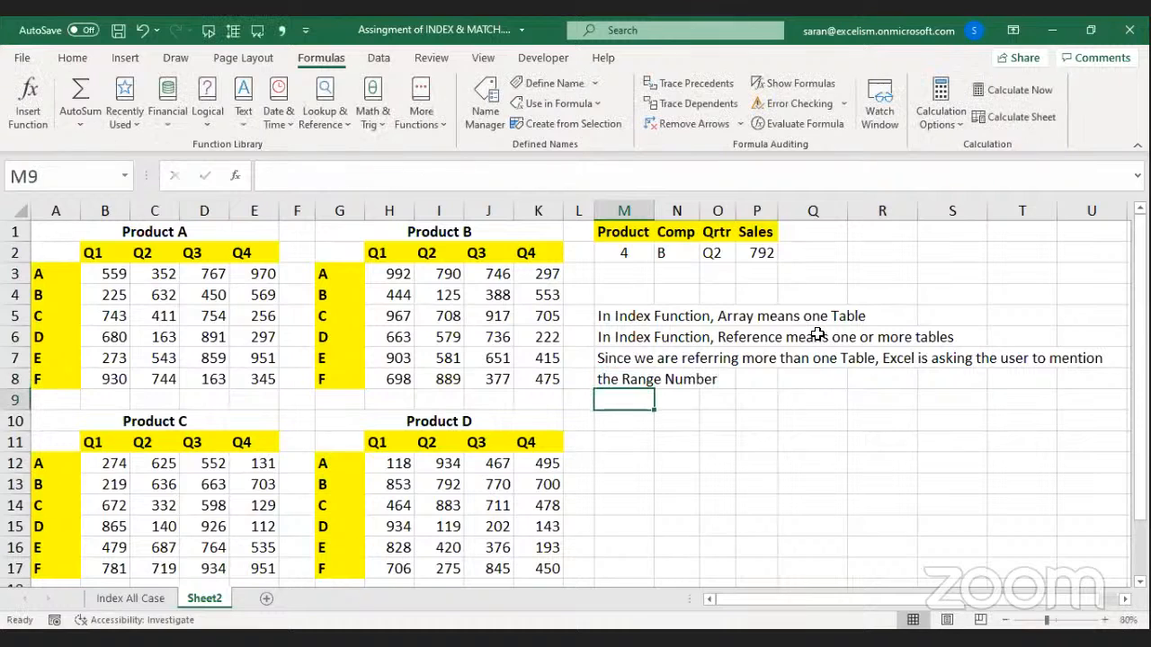
double_click(762, 254)
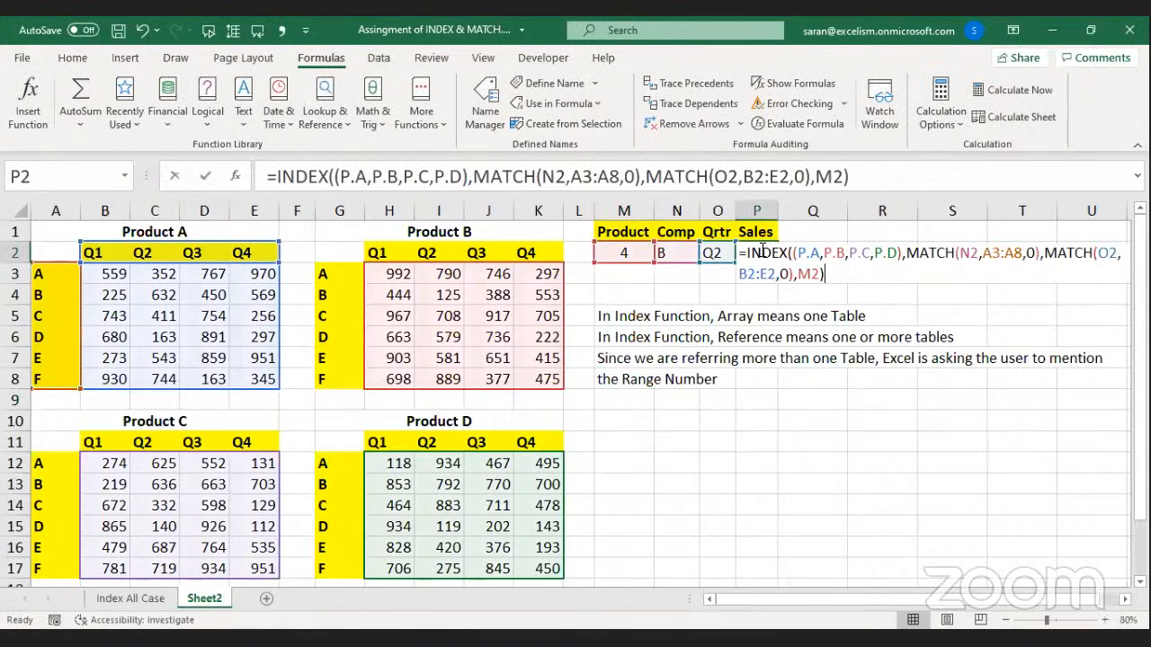
Replace 'Range Number' with 'Area Number' in the M8 note.
key(Escape)
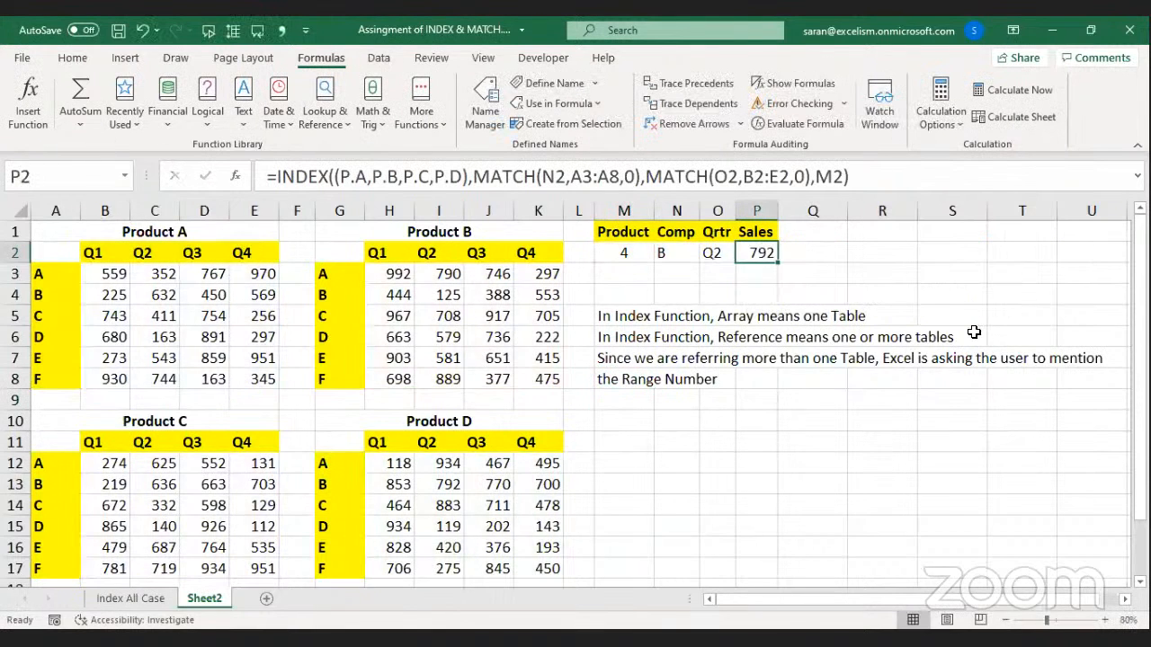
key(Down)
key(Down)
key(Down)
key(Down)
key(Down)
key(Down)
key(Left)
key(Left)
key(Left)
key(F2)
key(ctrl+Left)
key(ctrl+Left)
key(shift+End)
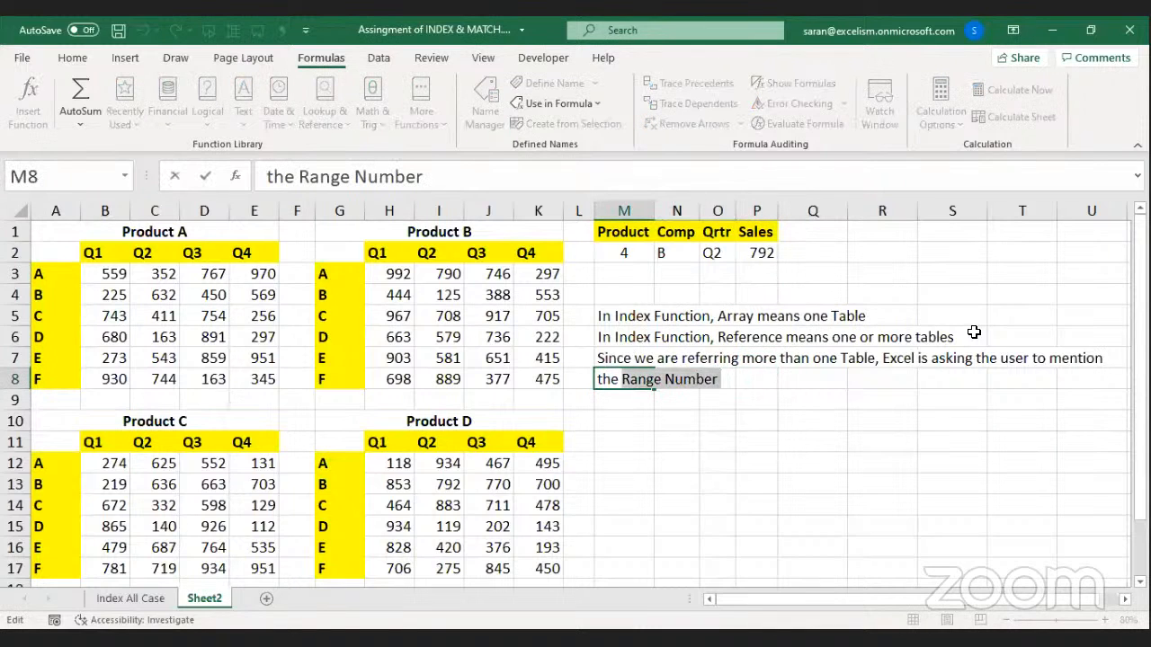
text(Area )
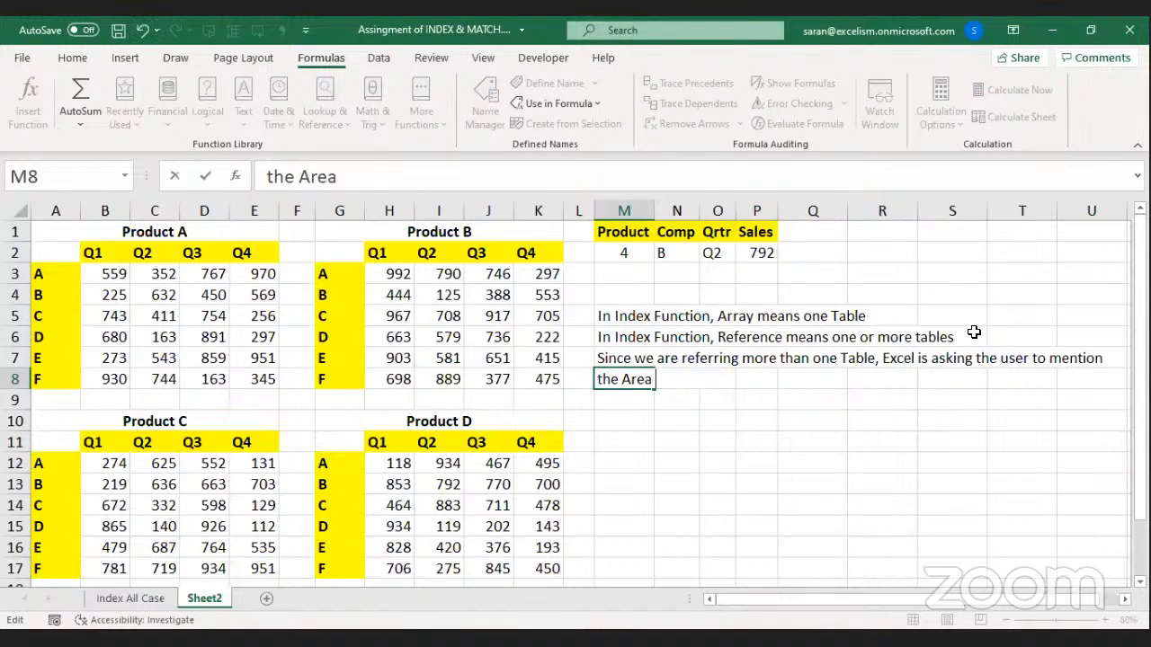
text(Number)
key(Return)
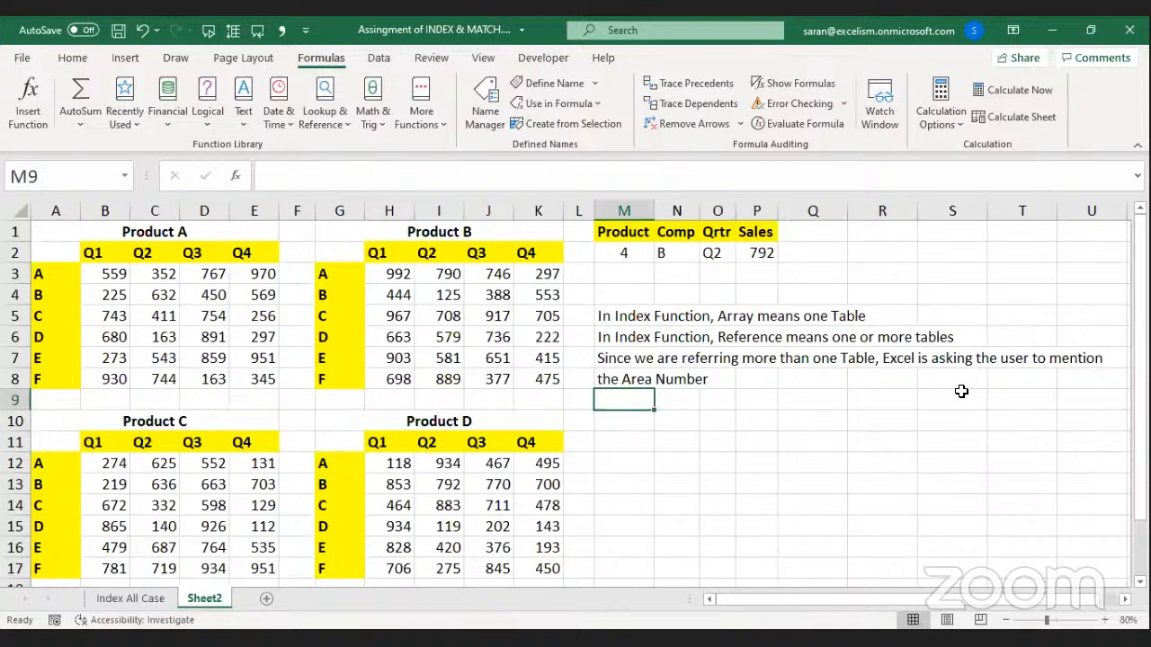
key(alt+Tab)
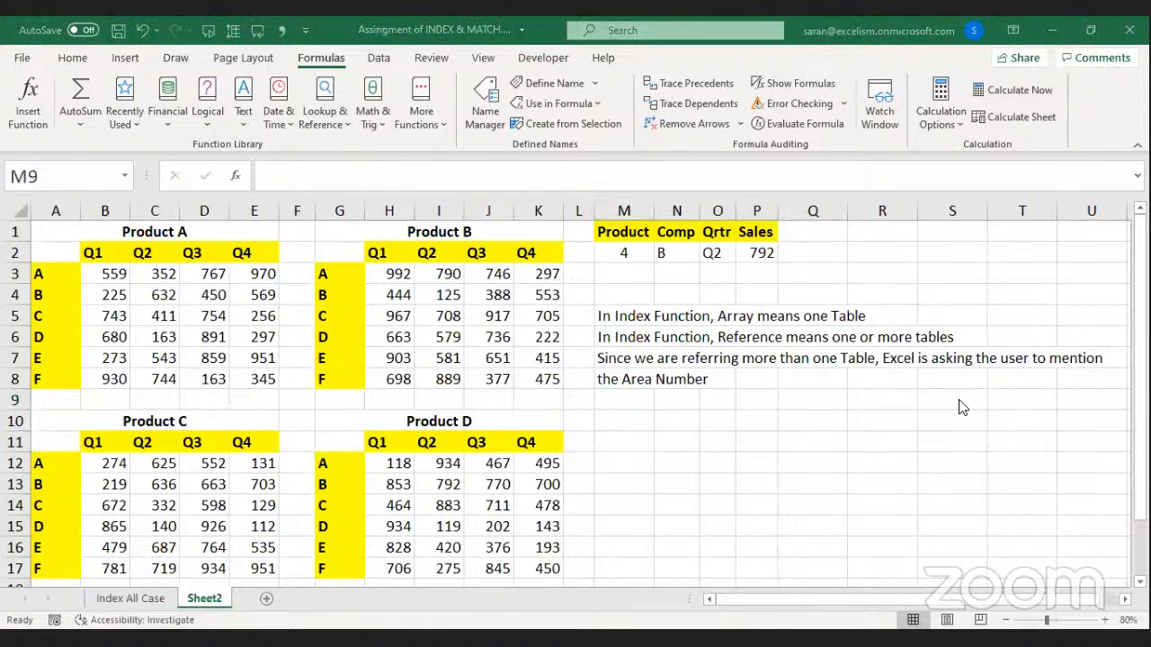
key(alt+Tab)
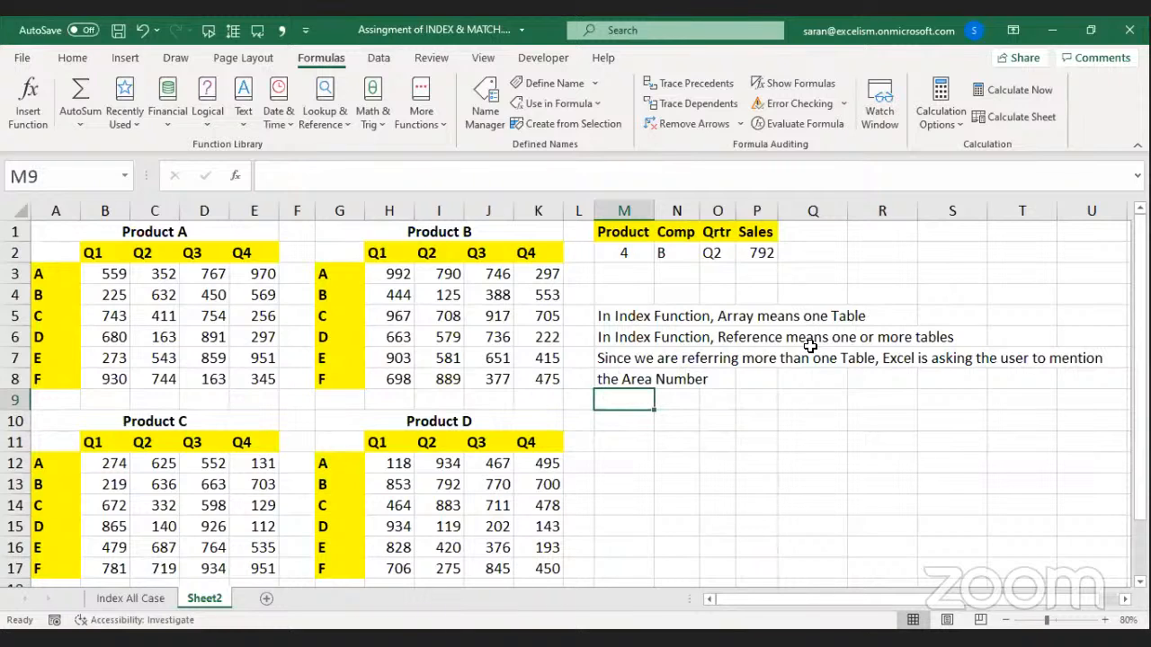
click(758, 256)
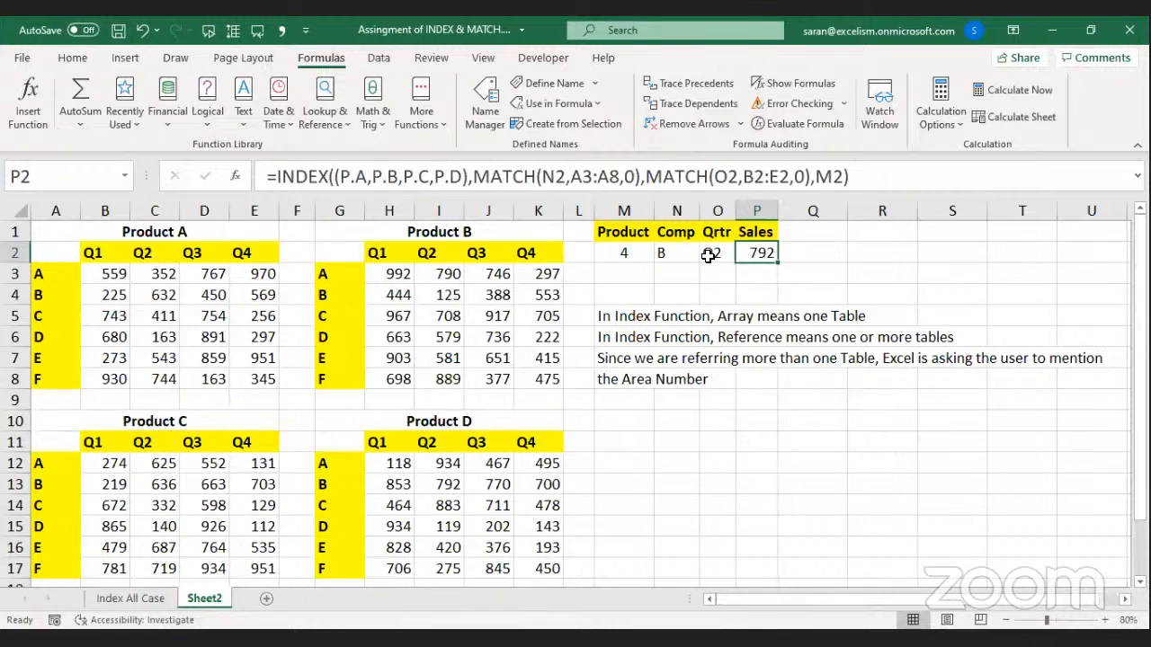
click(665, 252)
click(630, 252)
click(661, 253)
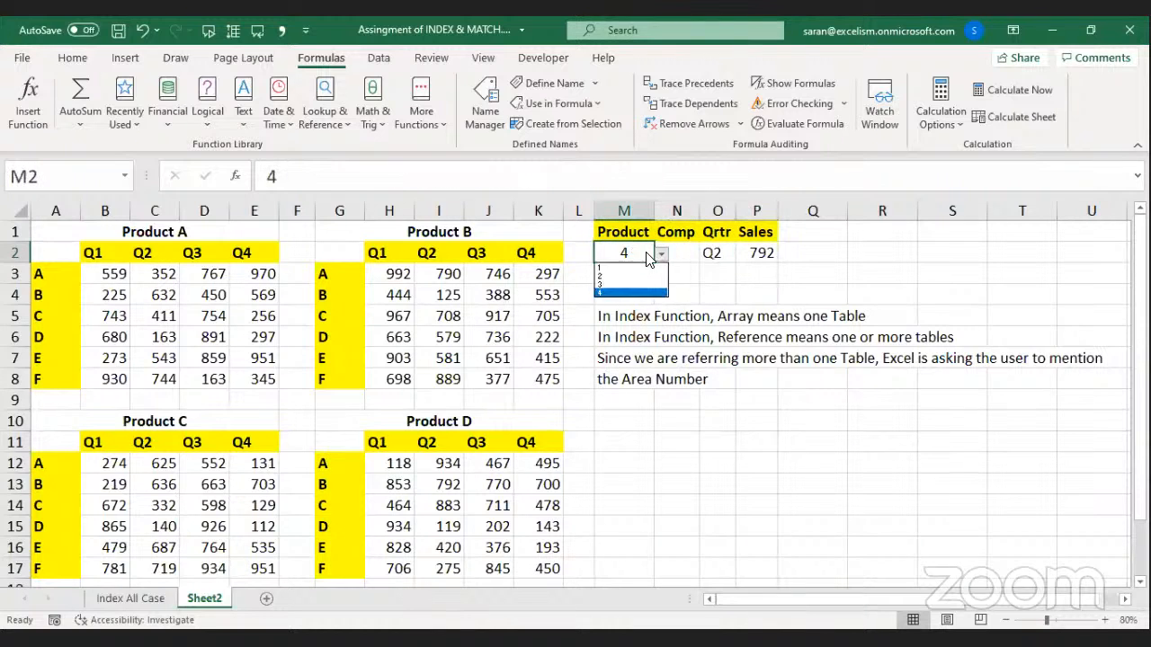
click(710, 253)
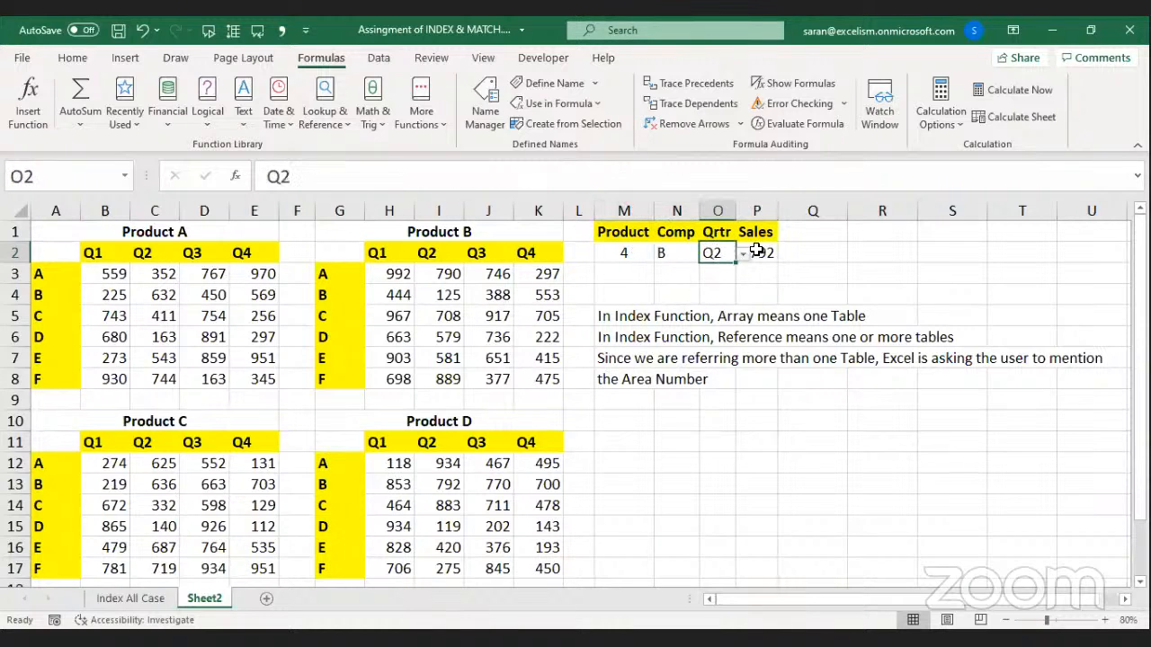
click(758, 252)
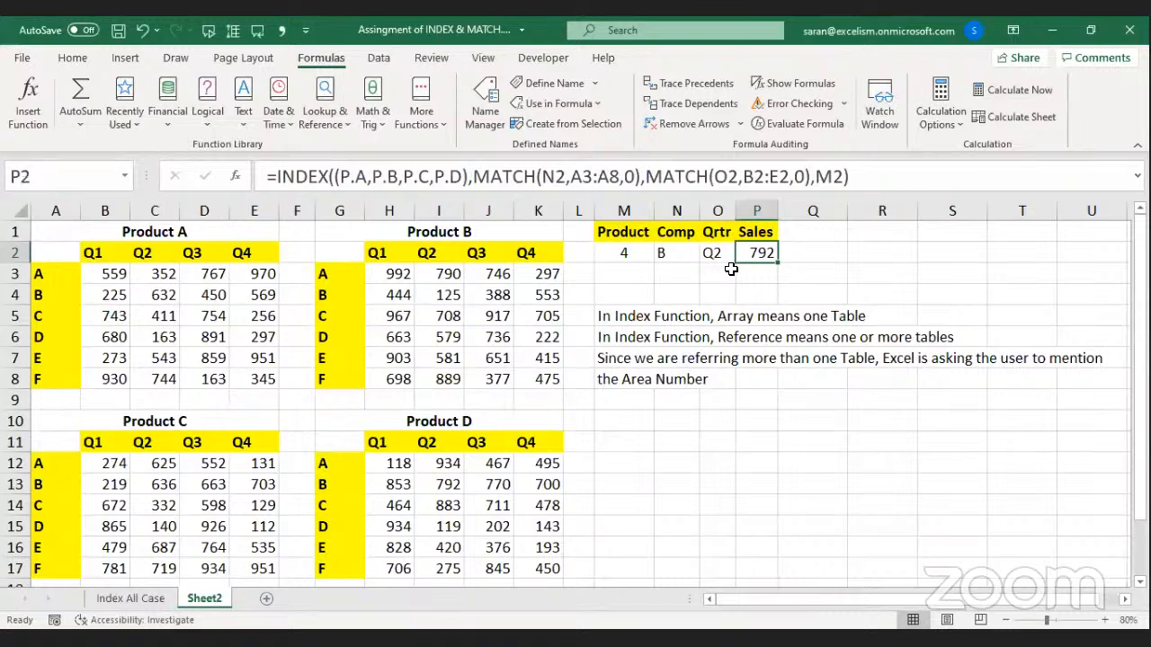
click(632, 255)
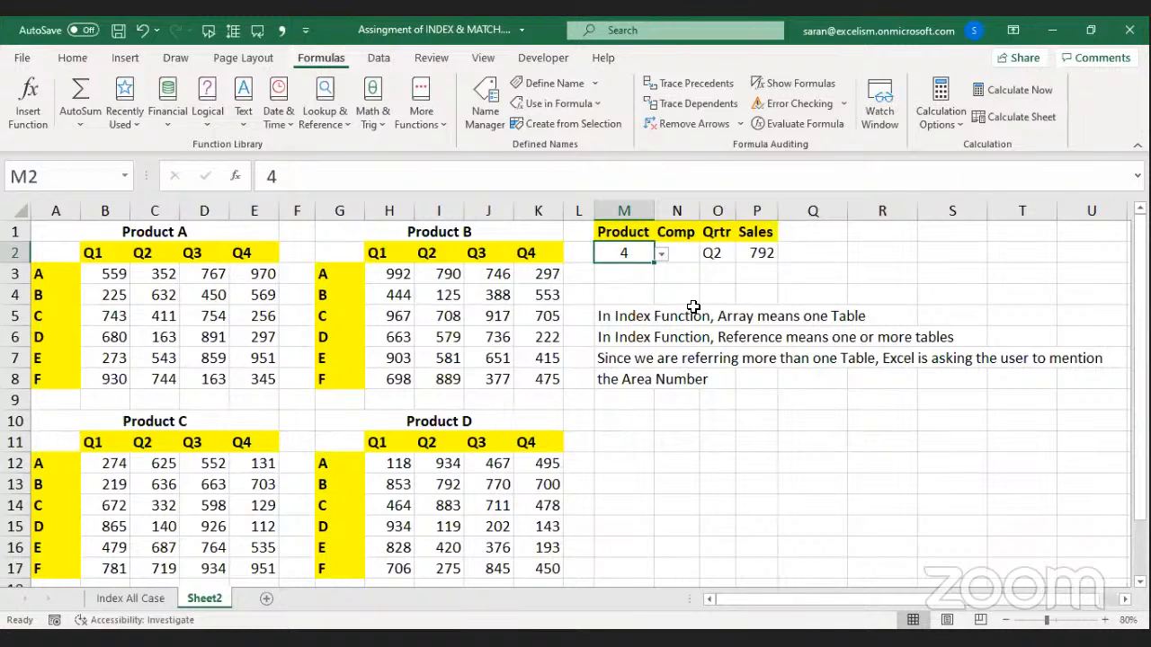
Change M2's validation list from 1,2,3,4 to A,B,C,D and pick B, giving #VALUE!
key(alt+d)
key(l)
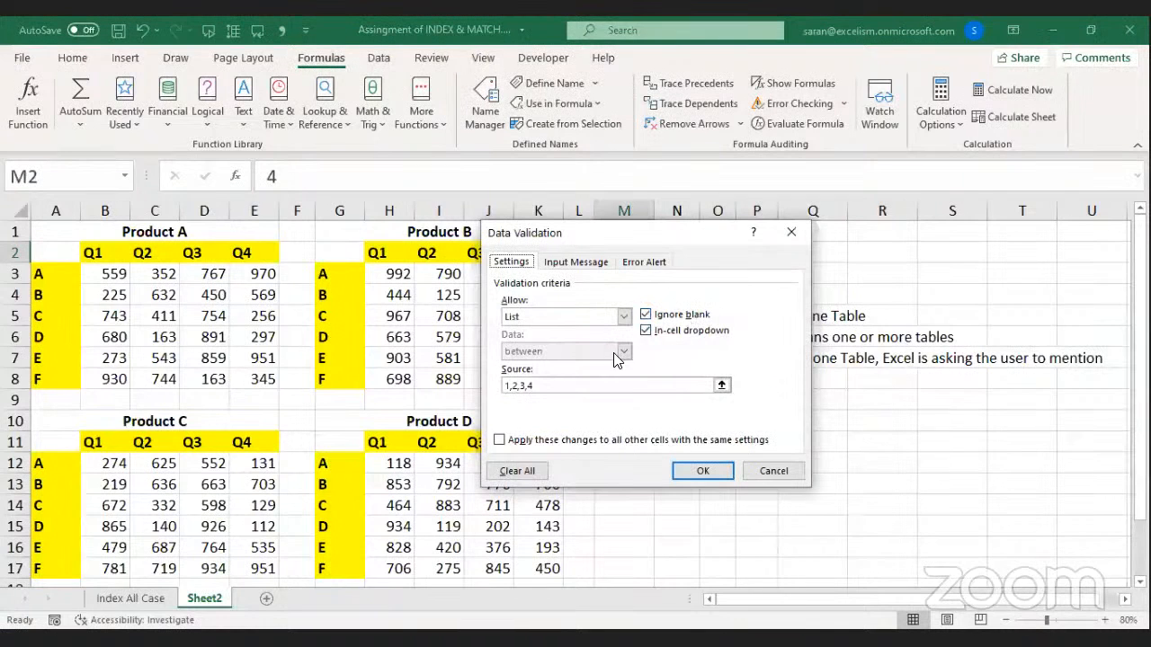
click(580, 384)
drag(580, 384, 386, 373)
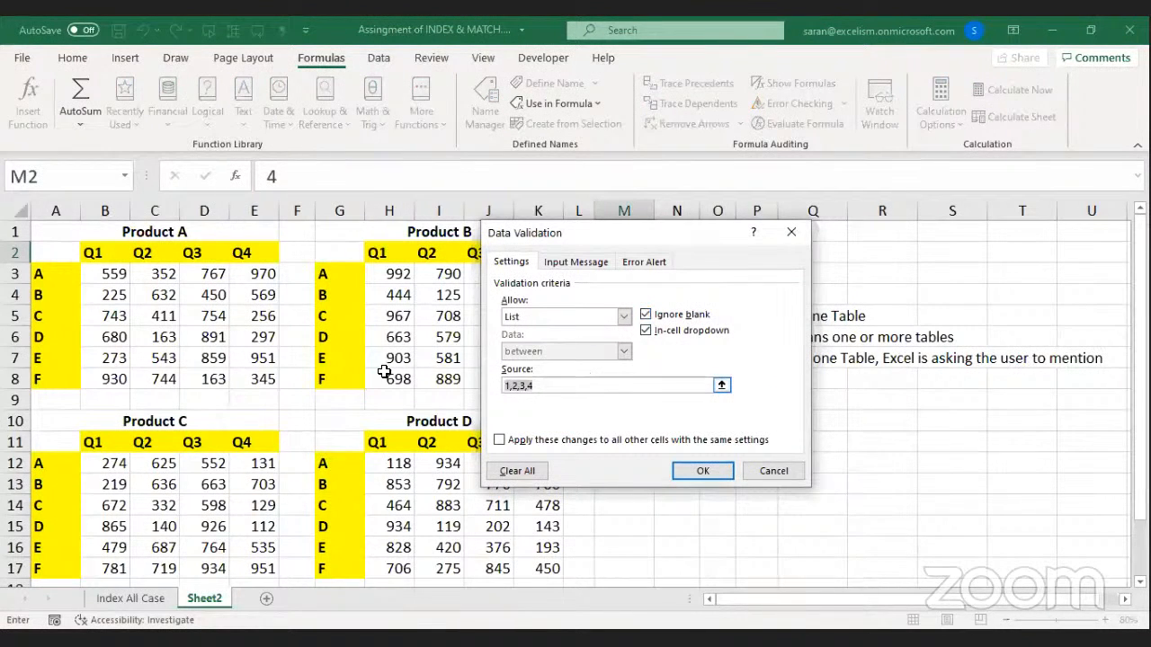
text(A,B,C,D)
key(Return)
key(alt+Down)
key(Down)
key(Return)
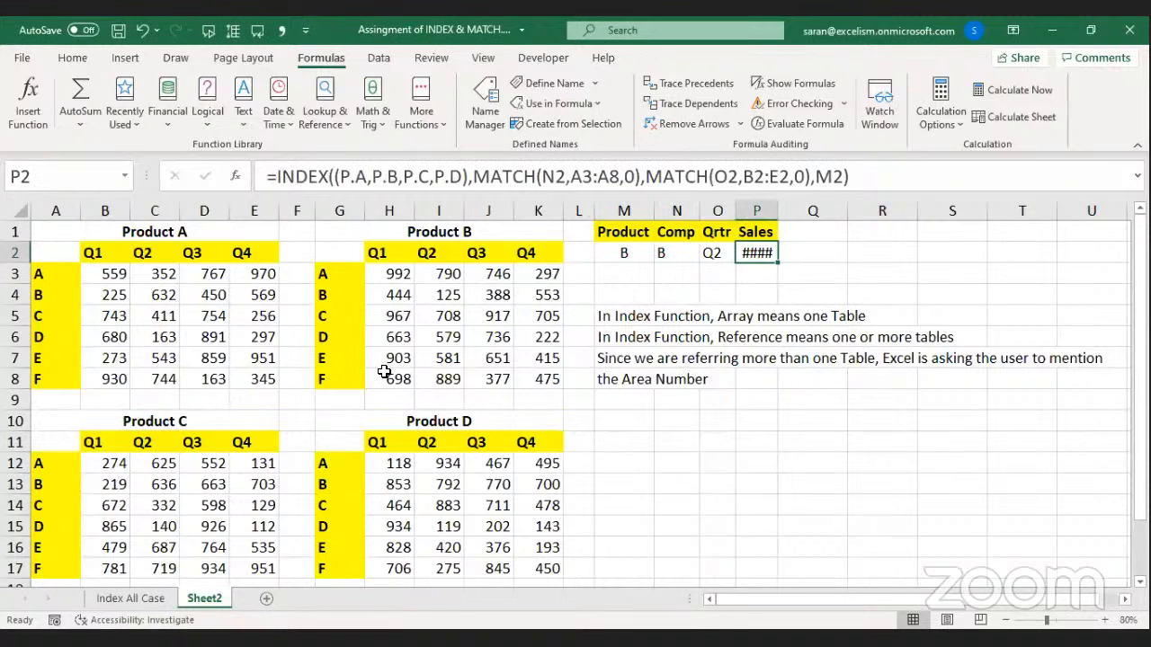
key(alt+o)
Autofit column P and review the INDEX area_num argument in P2, leaving #VALUE!
key(c)
key(a)
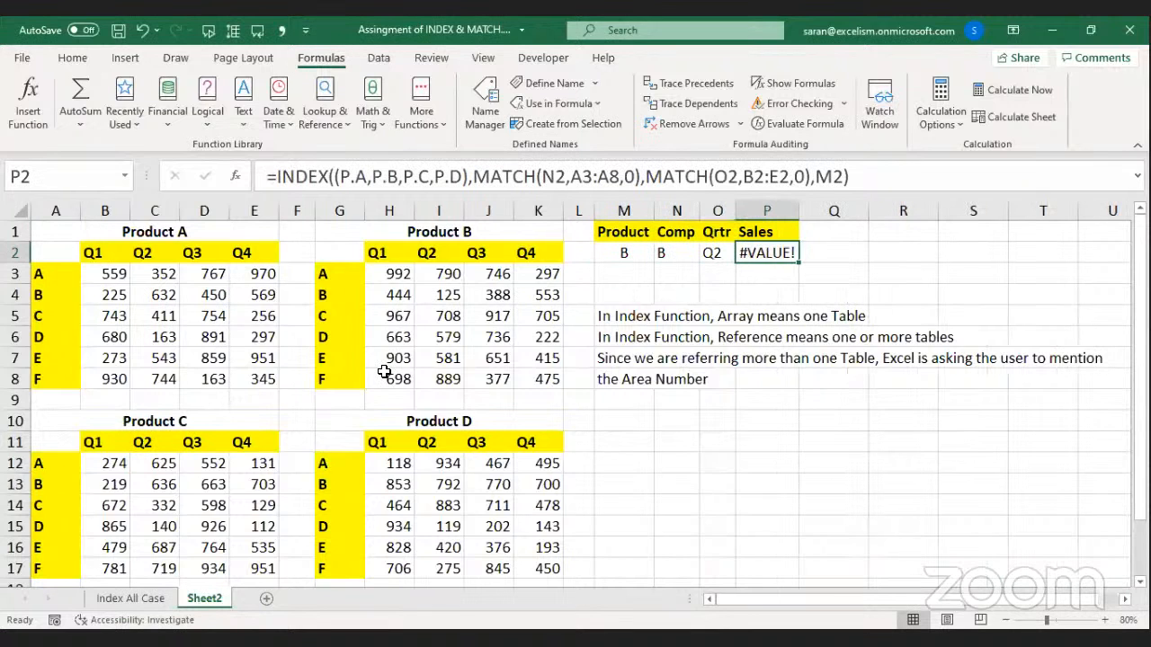
double_click(770, 244)
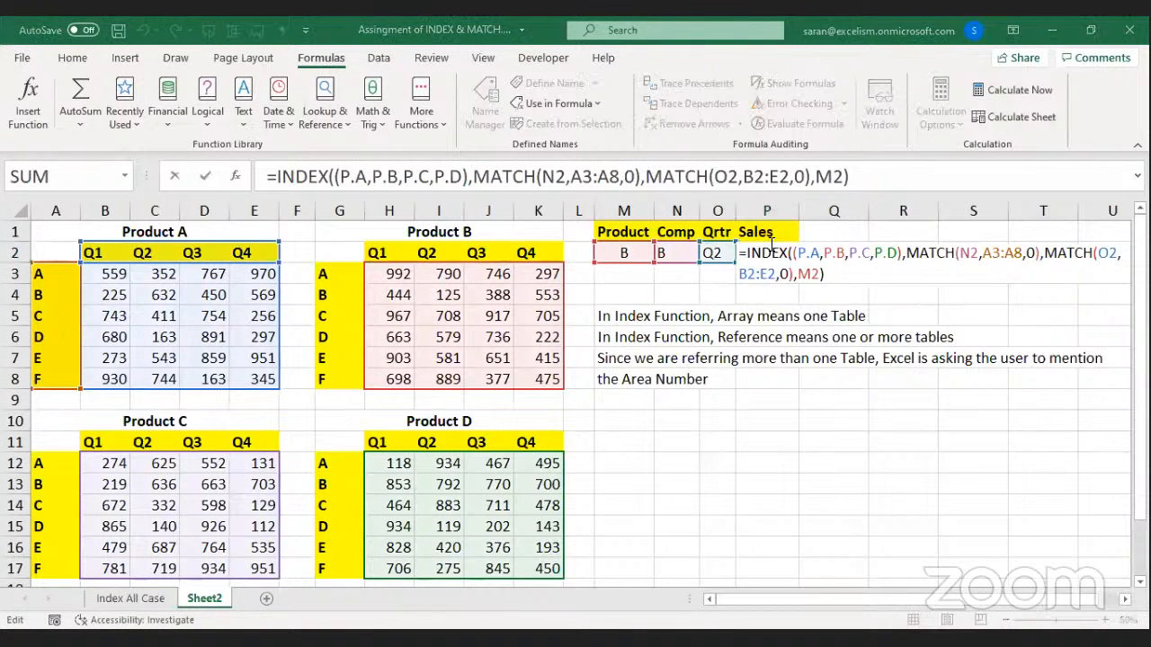
click(825, 257)
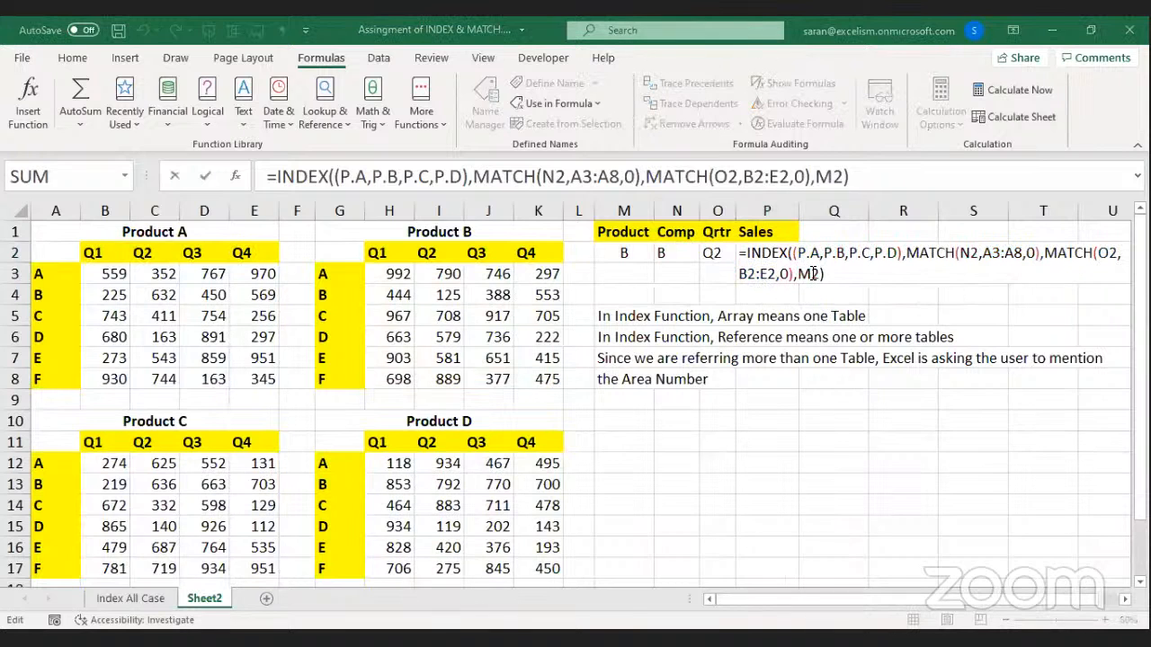
click(807, 275)
click(972, 305)
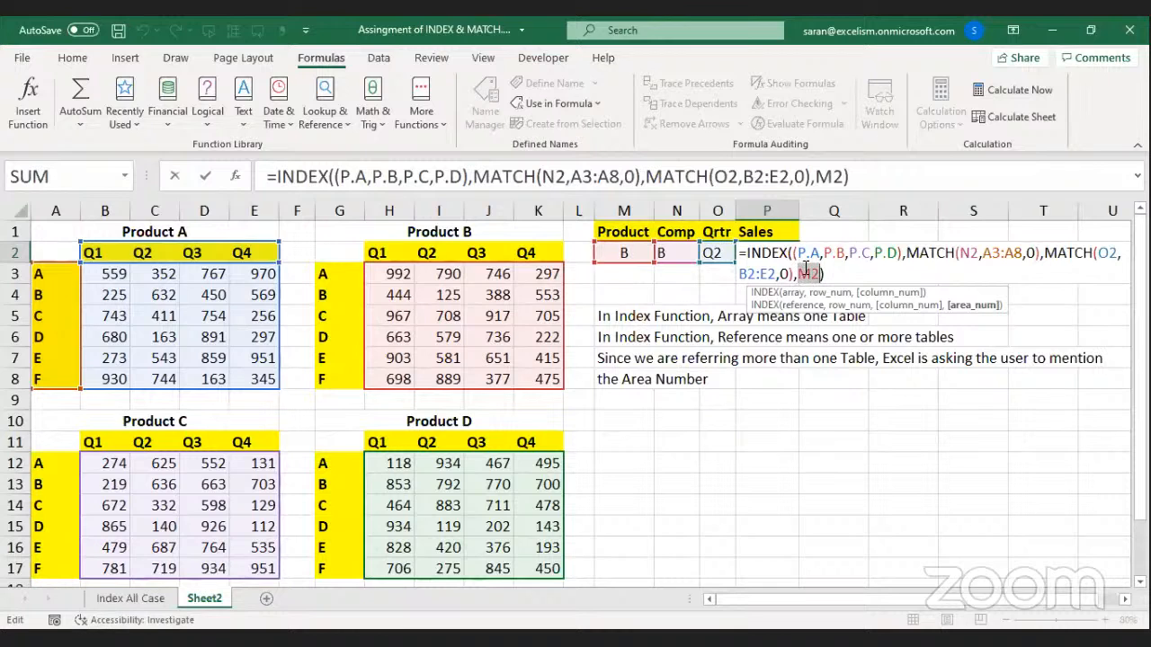
key(Return)
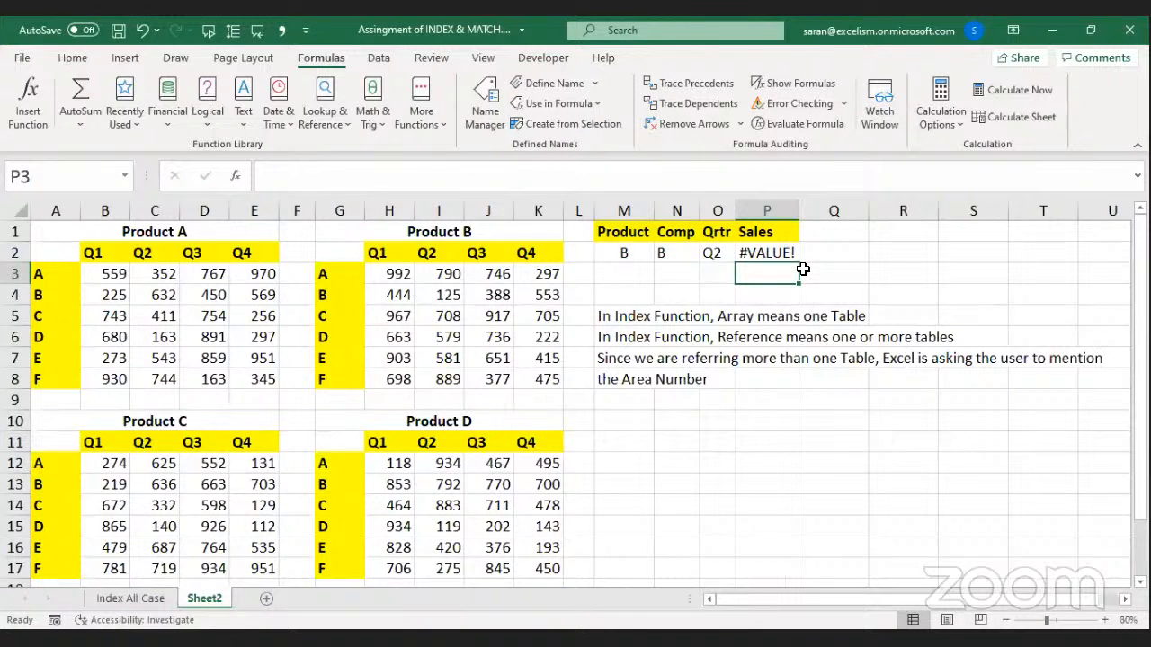
Recheck the P2 formula unchanged, then enter A in R1 to start a new list.
key(alt+Tab)
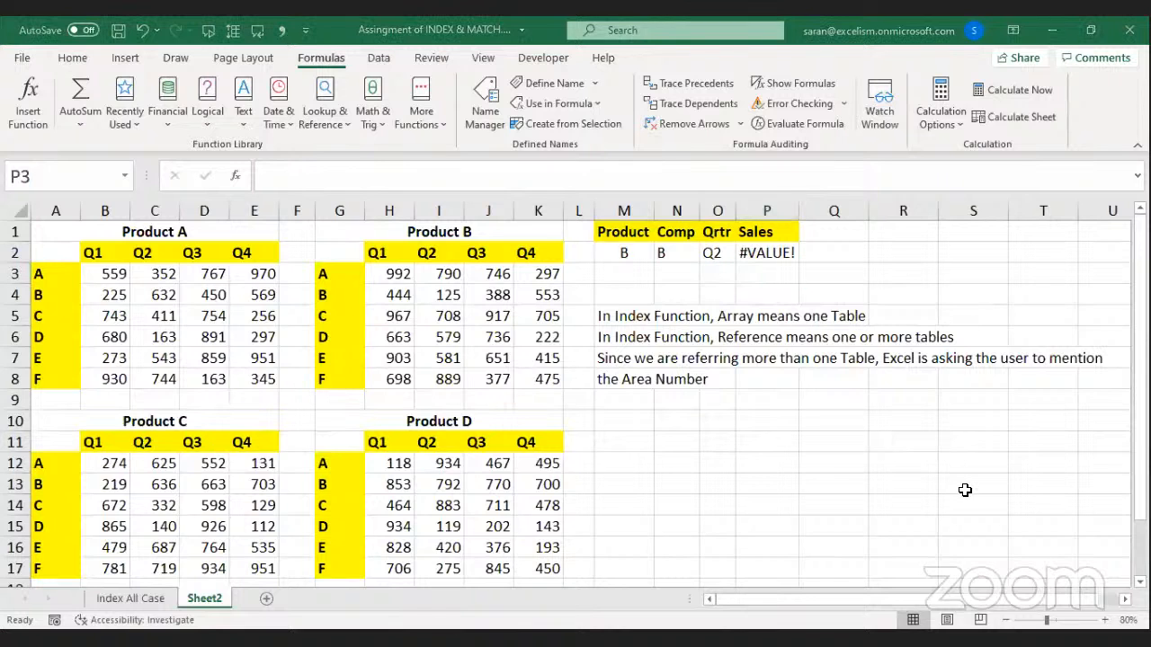
click(761, 251)
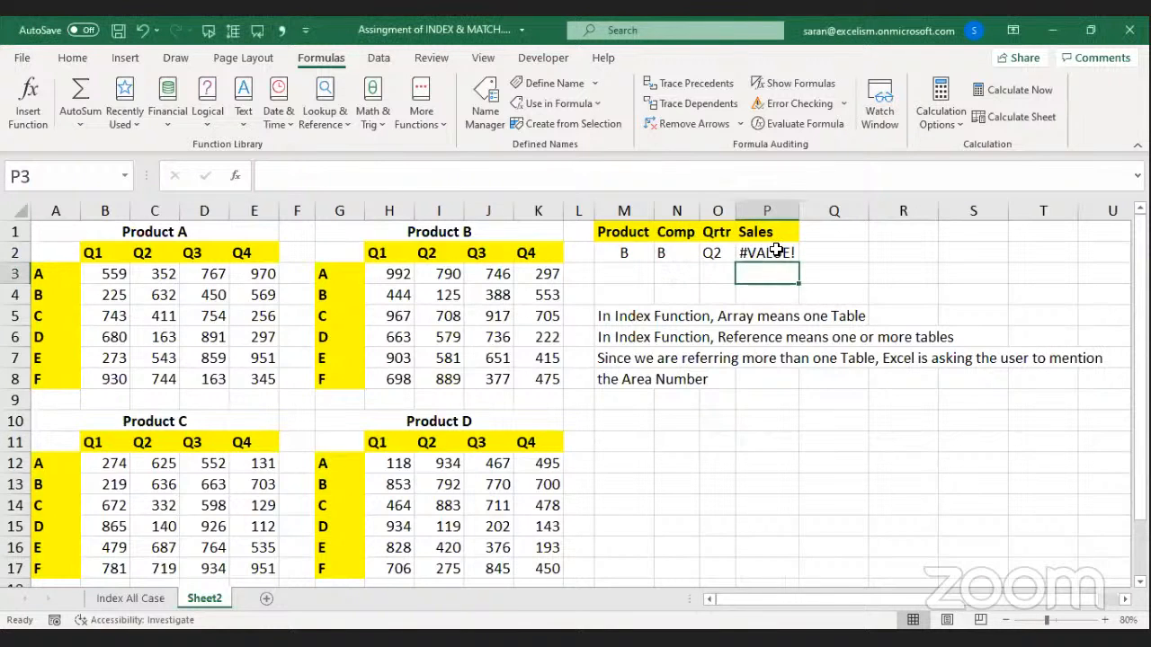
double_click(778, 253)
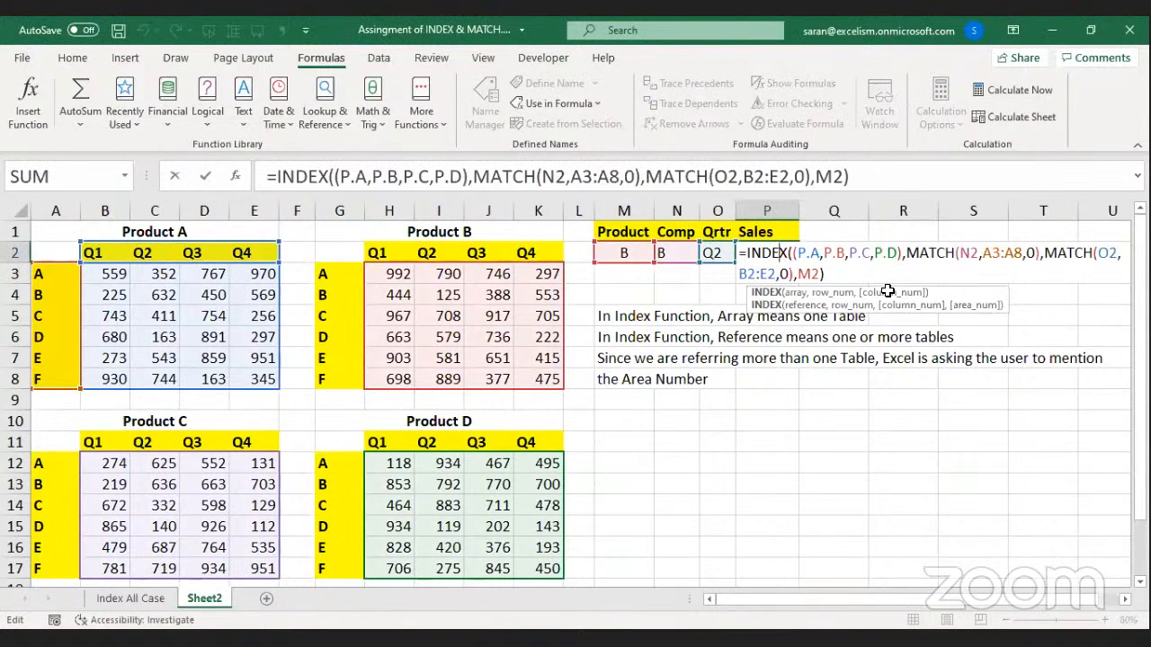
key(Return)
key(Up)
key(Up)
key(Right)
key(Right)
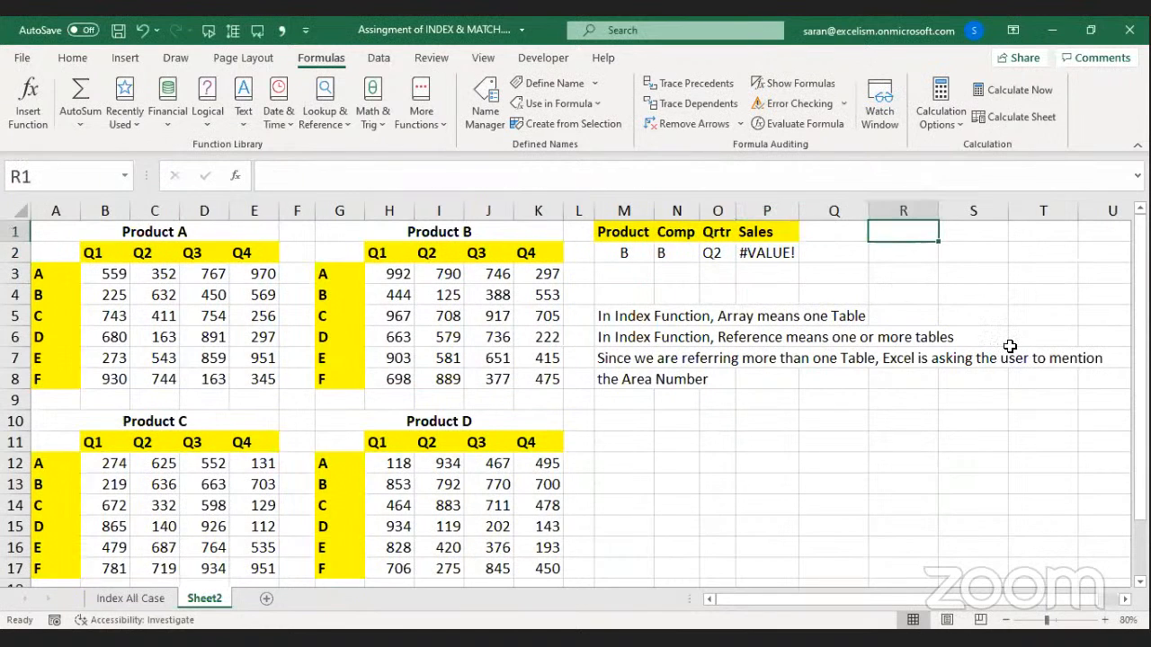
text(A)
key(Return)
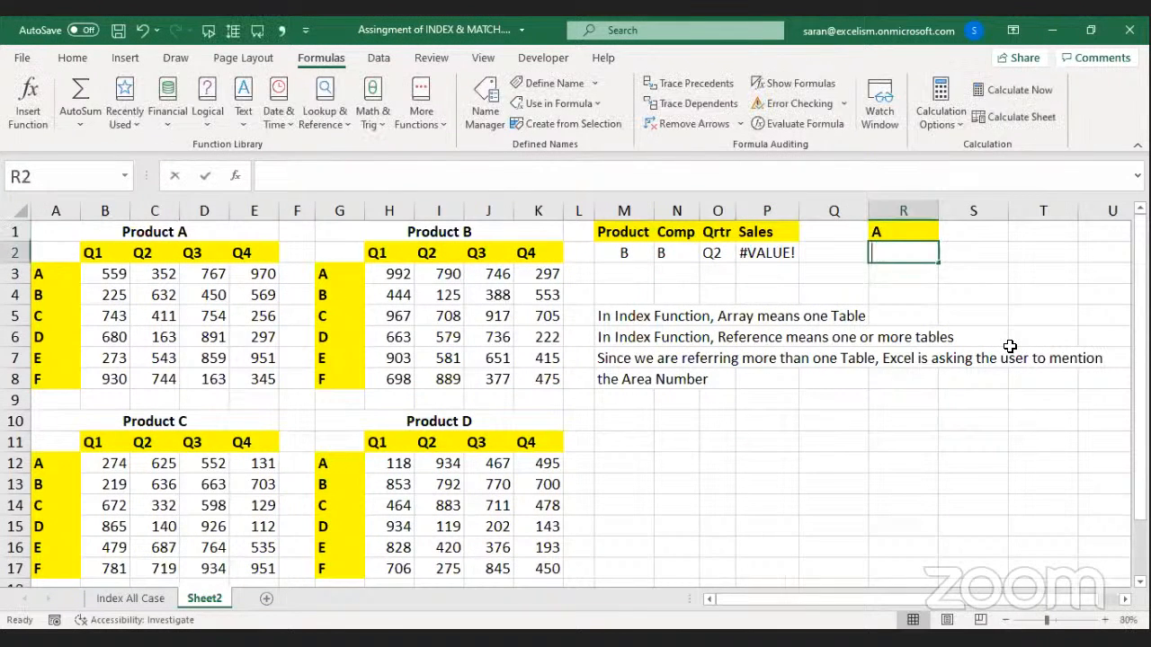
Fill R2:R4 with products B, C, D below A and copy the list.
text(B)
key(Return)
text(C)
key(Return)
text(D)
key(Return)
key(Up)
key(Up)
key(Up)
key(Up)
key(shift+Down)
key(shift+Down)
key(shift+Down)
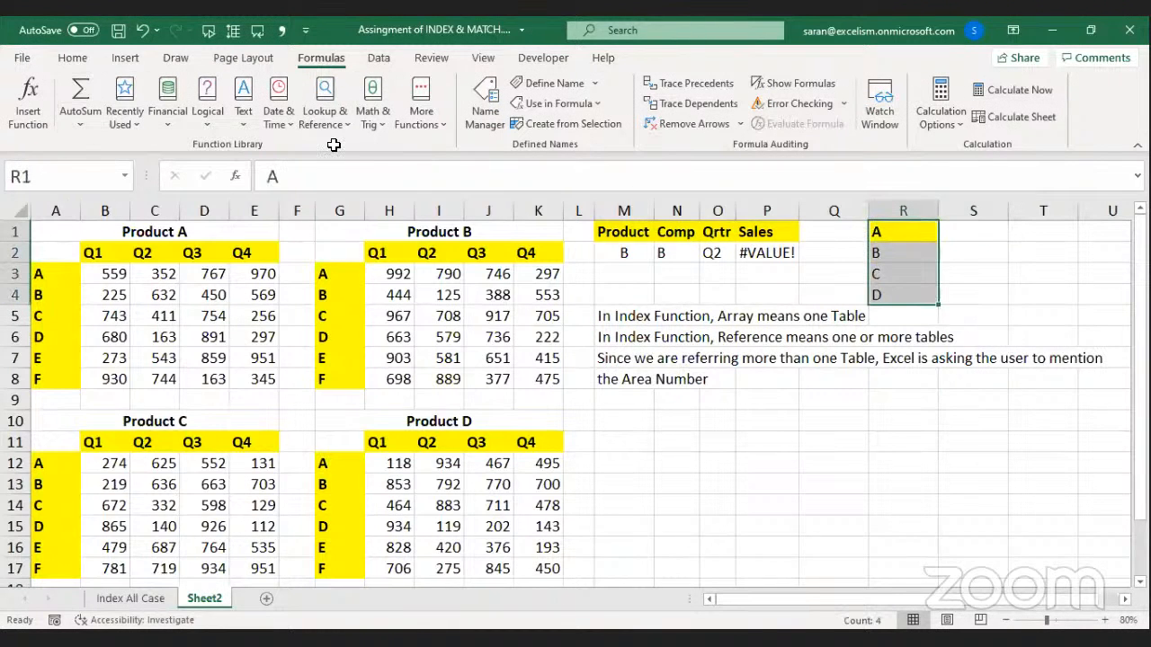
key(Down)
key(ctrl+c)
key(Up)
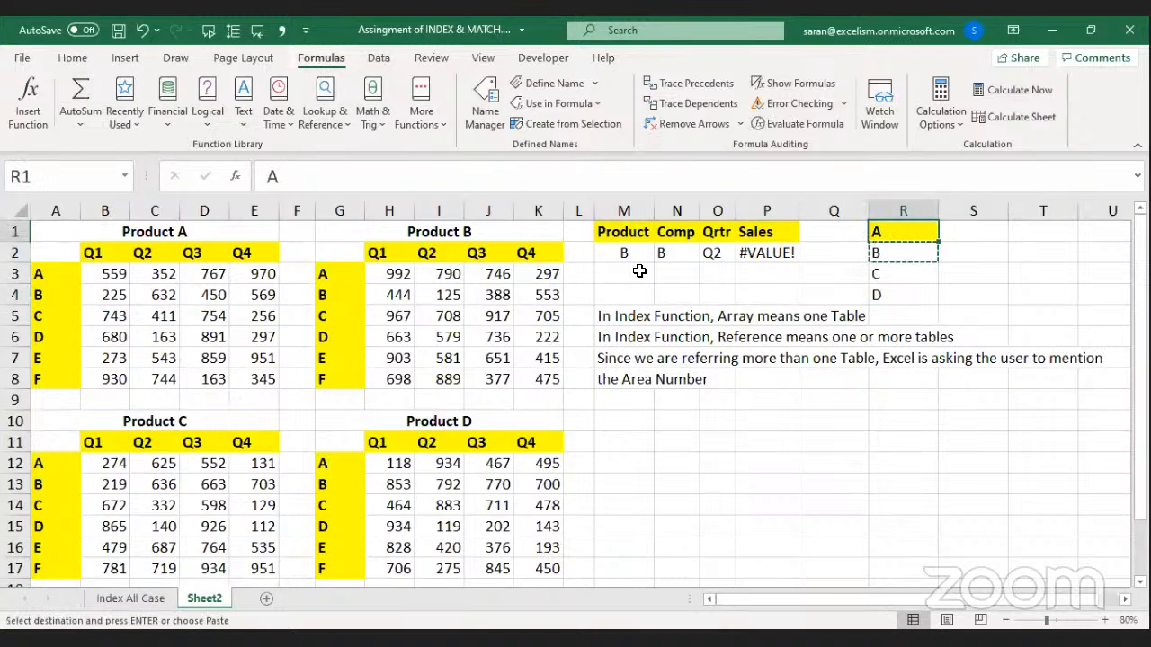
Enter area numbers 1, 2, 3, 4 in S1:S4 beside the products.
key(Right)
text(1)
key(Return)
text(2)
key(Return)
text(3)
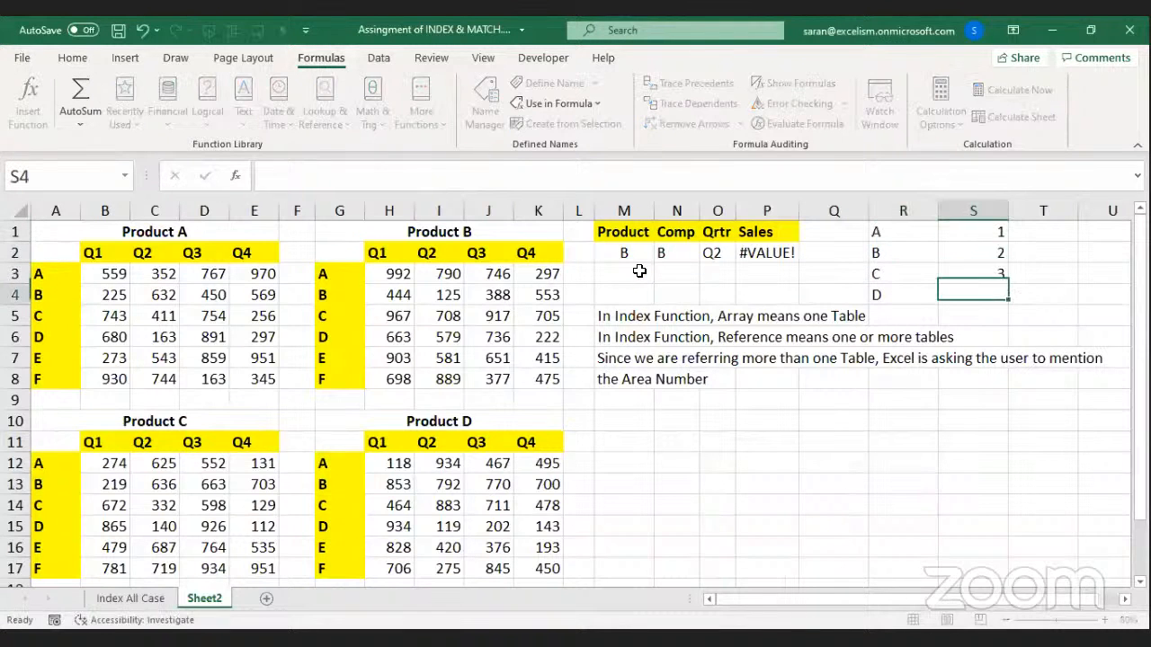
key(Return)
text(4)
key(Return)
key(Up)
key(Up)
key(Up)
key(Up)
Insert cells at R1:S1 shifting down and add headers Product and Area No.
key(Left)
key(shift+Right)
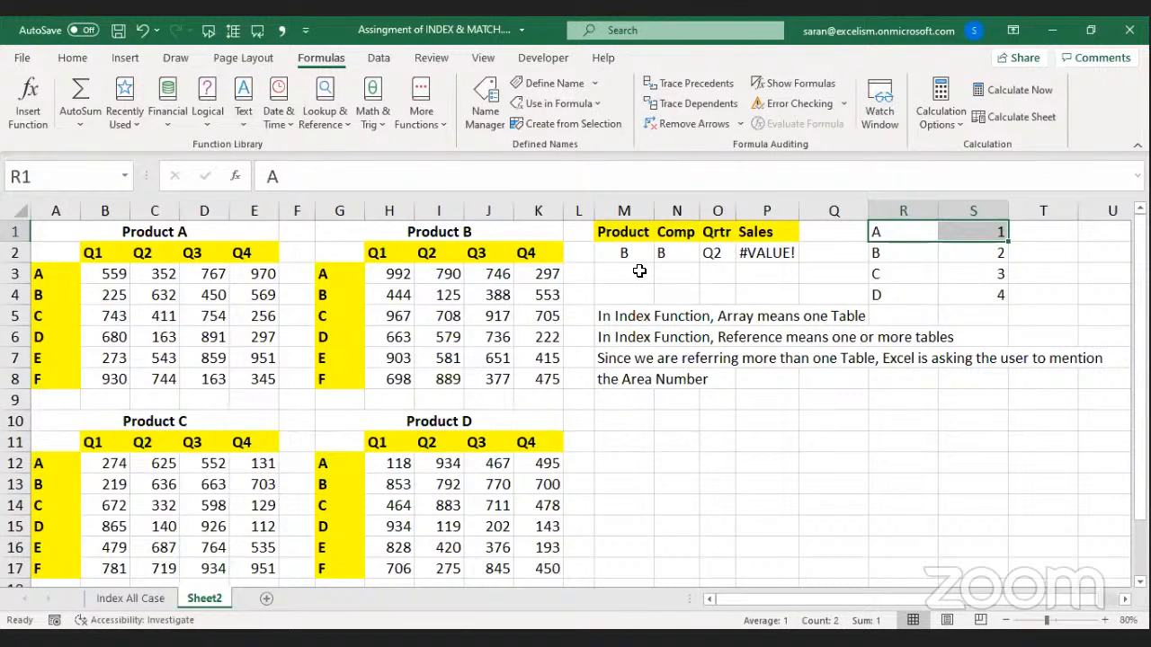
key(ctrl+shift+plus)
key(Return)
text(Product)
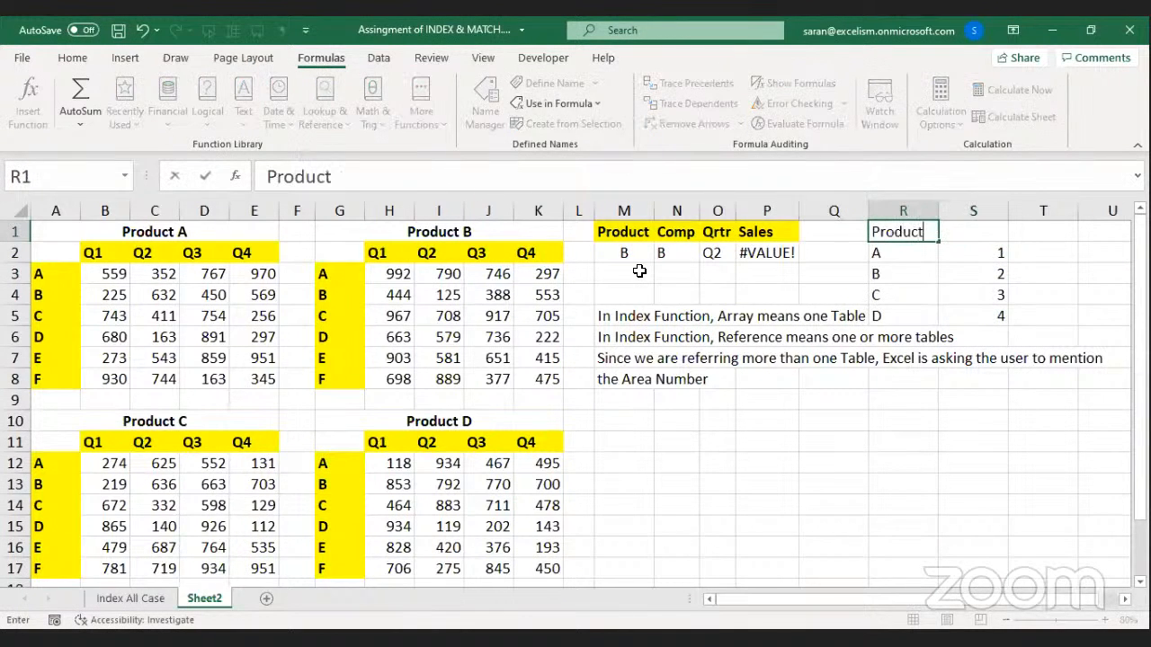
key(Tab)
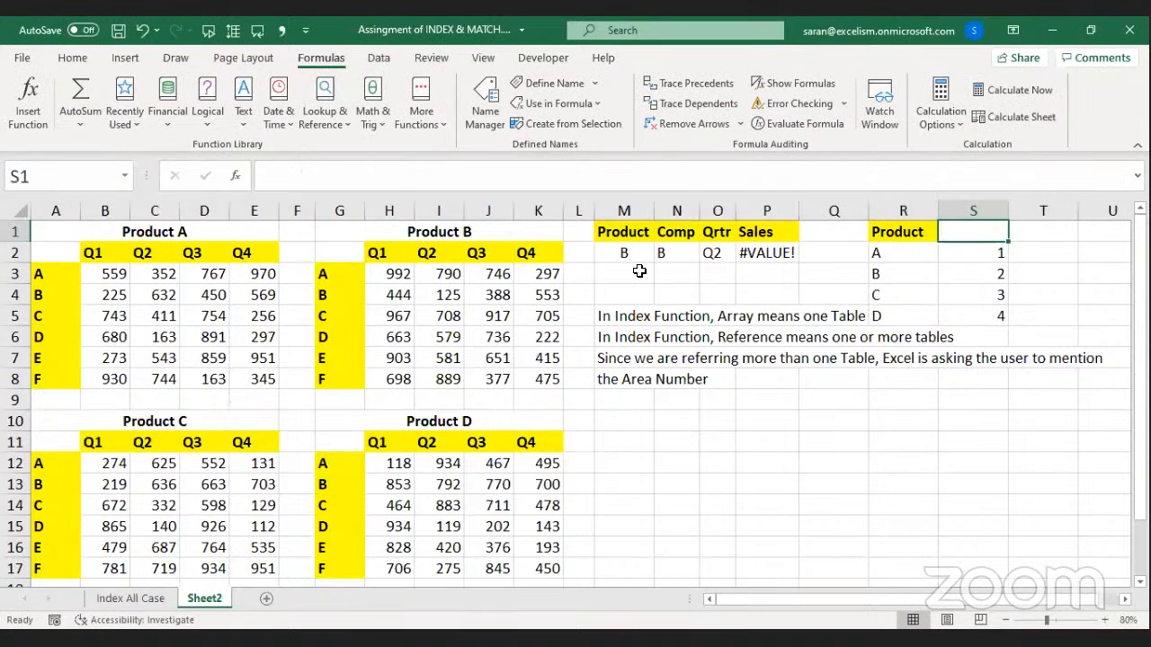
text(Area No)
key(Return)
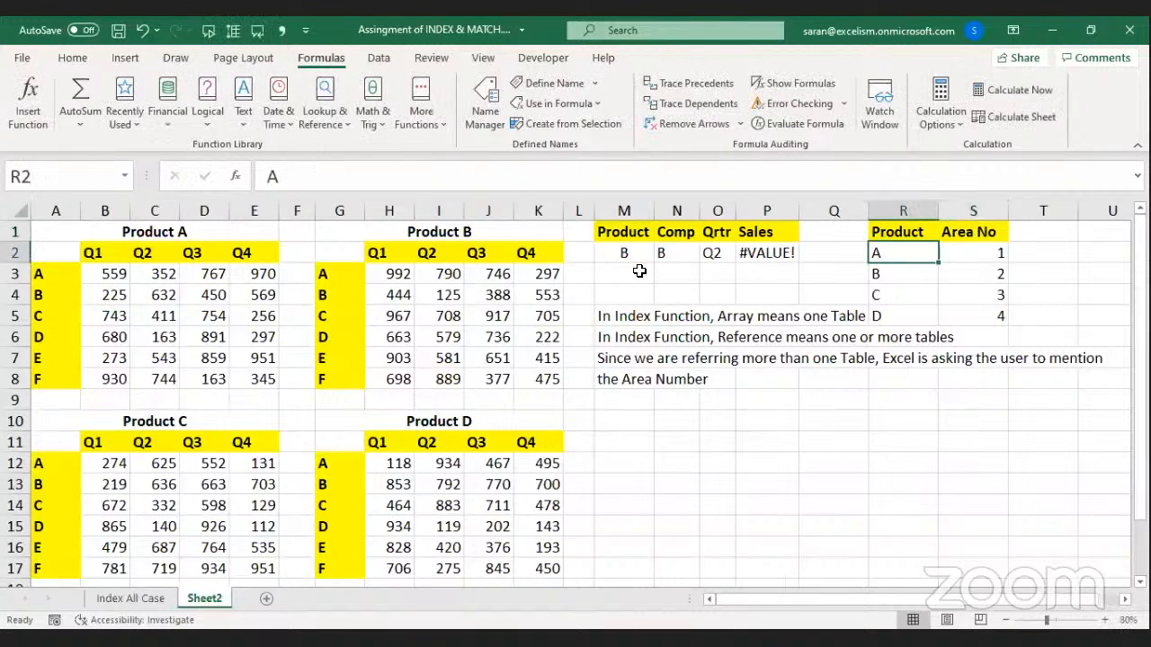
key(Up)
key(ctrl+shift+Right)
key(ctrl+shift+Down)
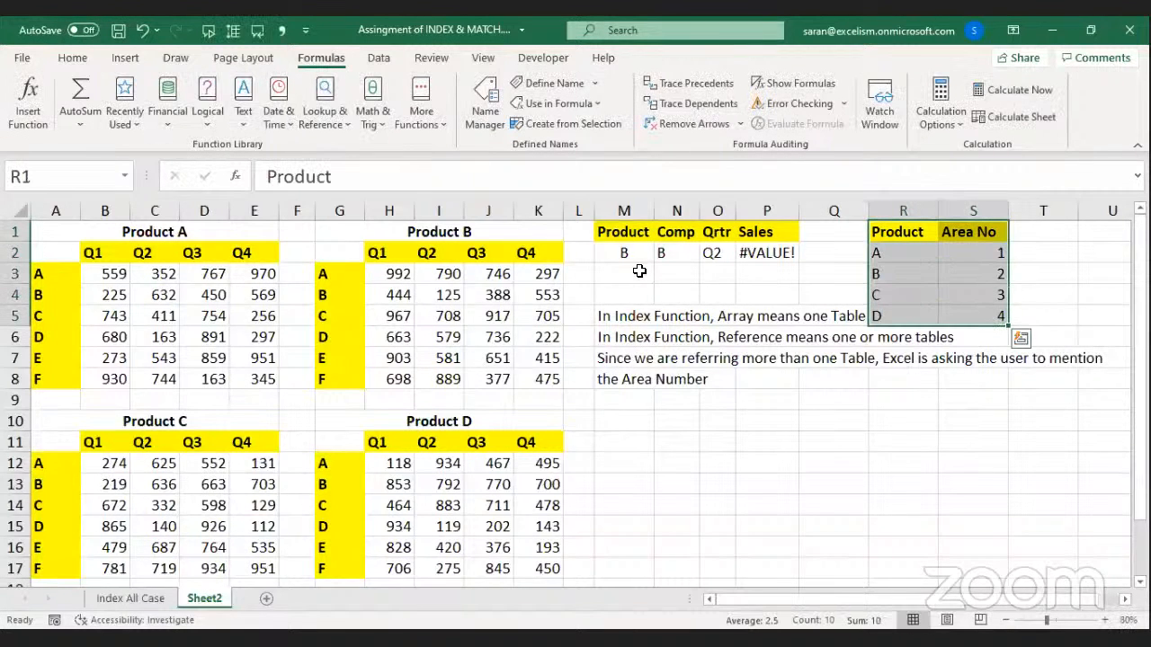
Apply a red thick outside border around the R1:S5 table.
click(67, 61)
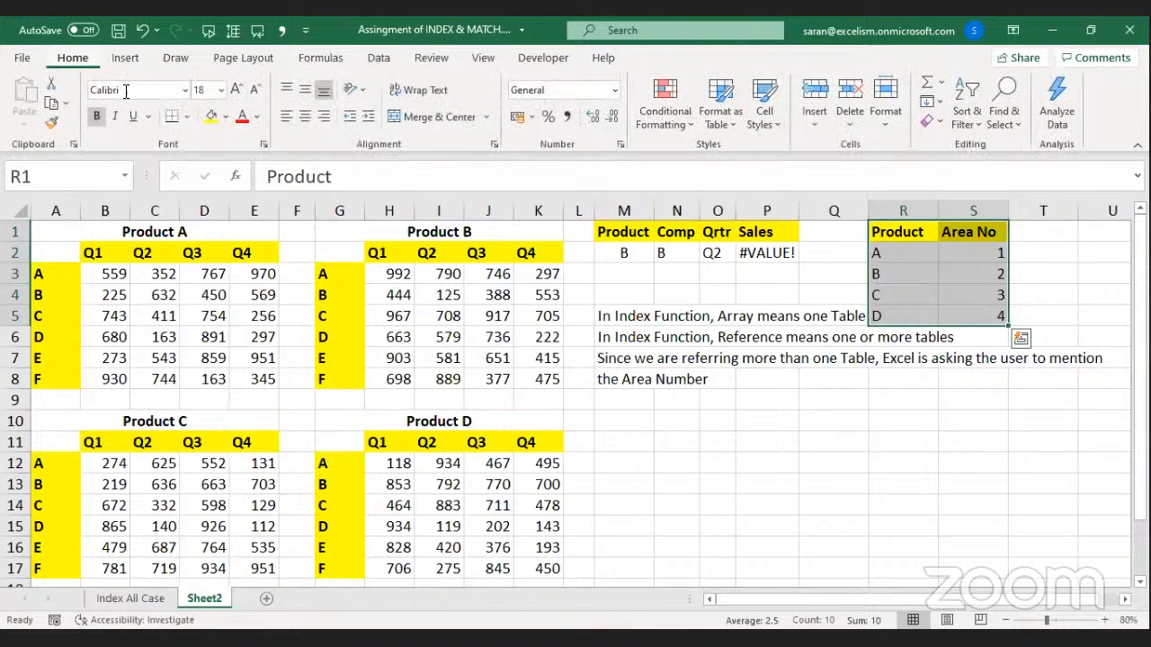
click(187, 116)
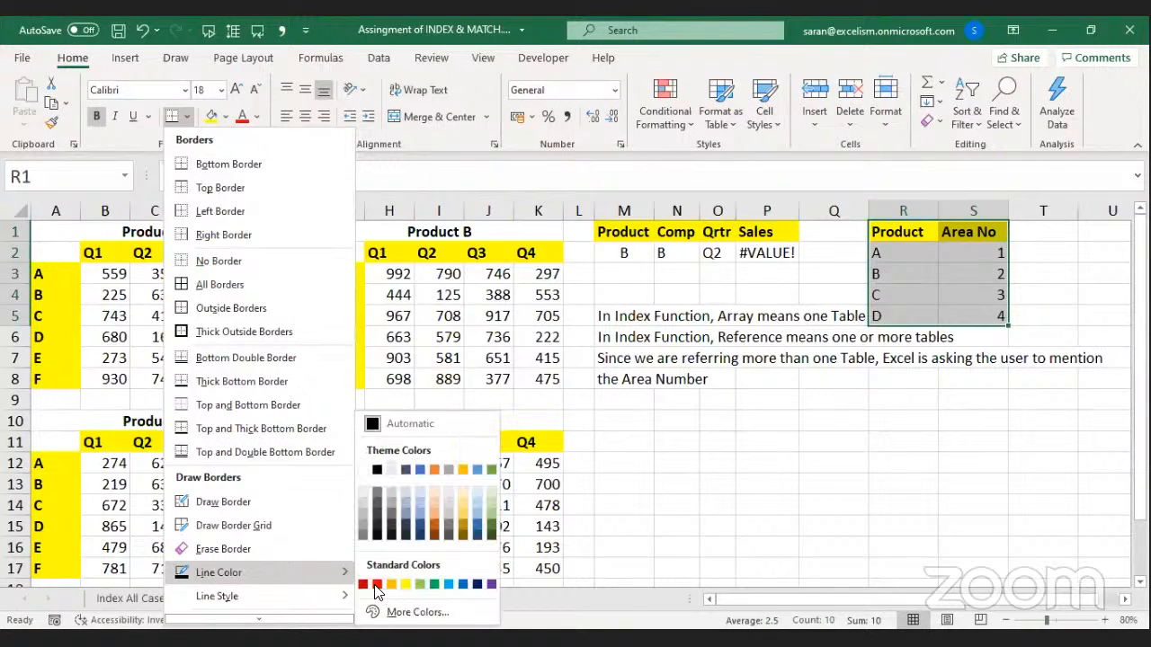
click(376, 585)
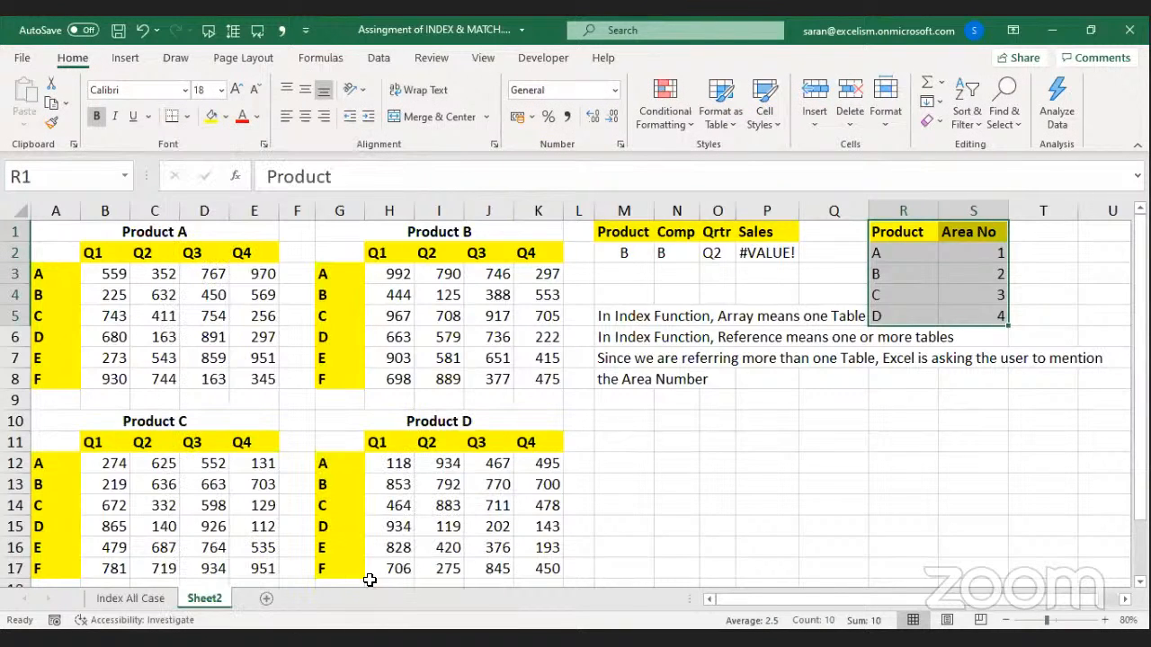
click(188, 120)
click(210, 333)
click(783, 416)
click(775, 261)
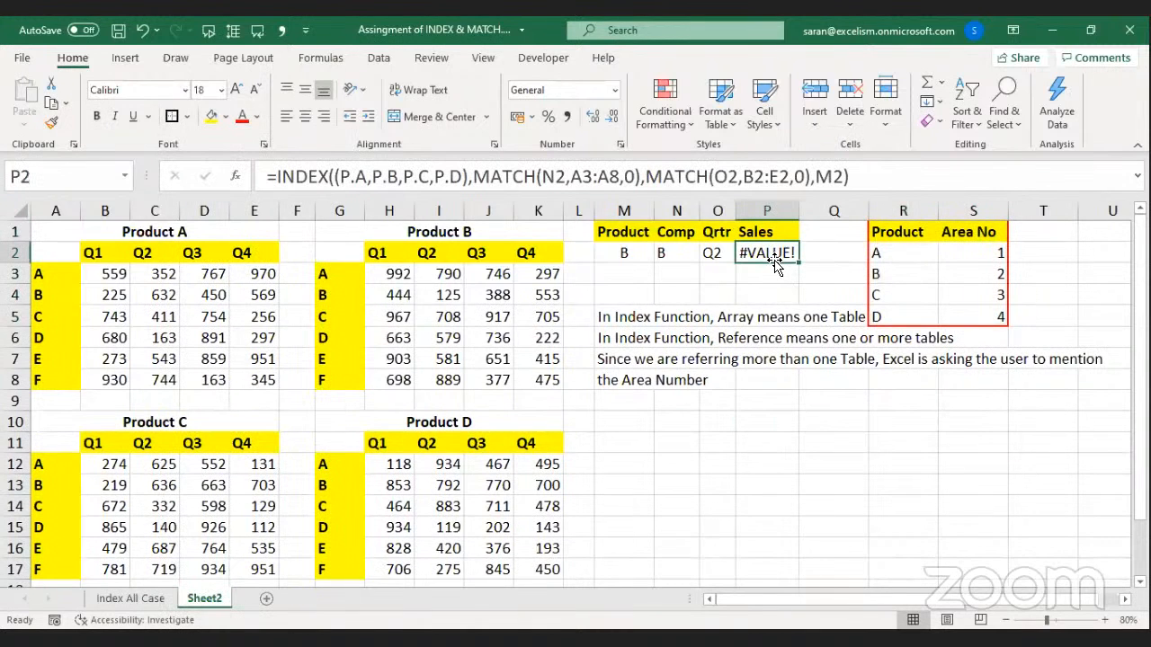
Reset M2's list to 1,2,3,4 with Product 2, and copy the M2:P2 lookup row to M10.
click(627, 251)
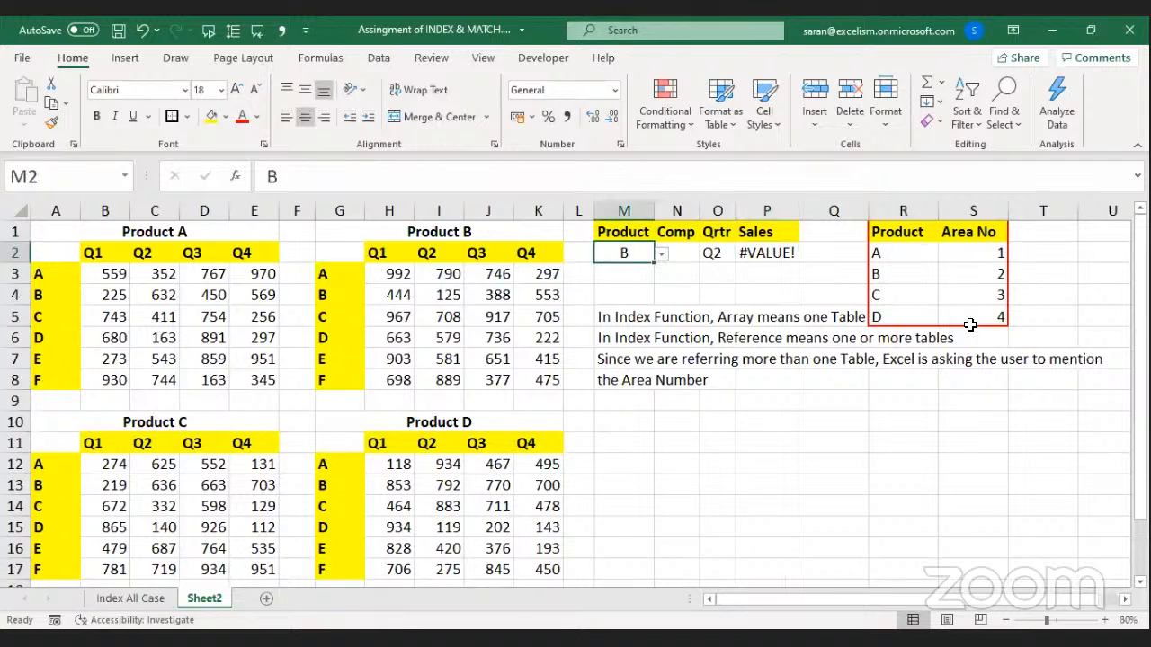
key(alt+d)
text(l)
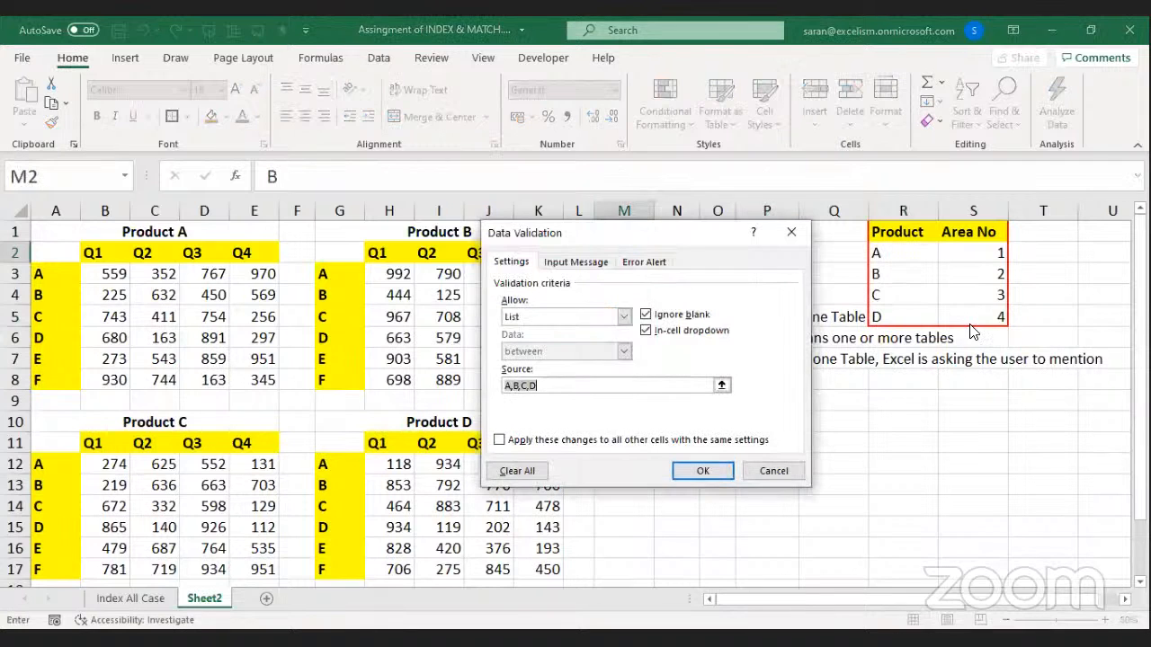
text(1,2,3,4)
key(Return)
text(2)
key(Return)
key(Up)
key(shift+Right)
key(shift+Right)
key(shift+Right)
key(ctrl+c)
key(Down)
key(Down)
key(Down)
key(Down)
key(Down)
key(Down)
key(Down)
key(Down)
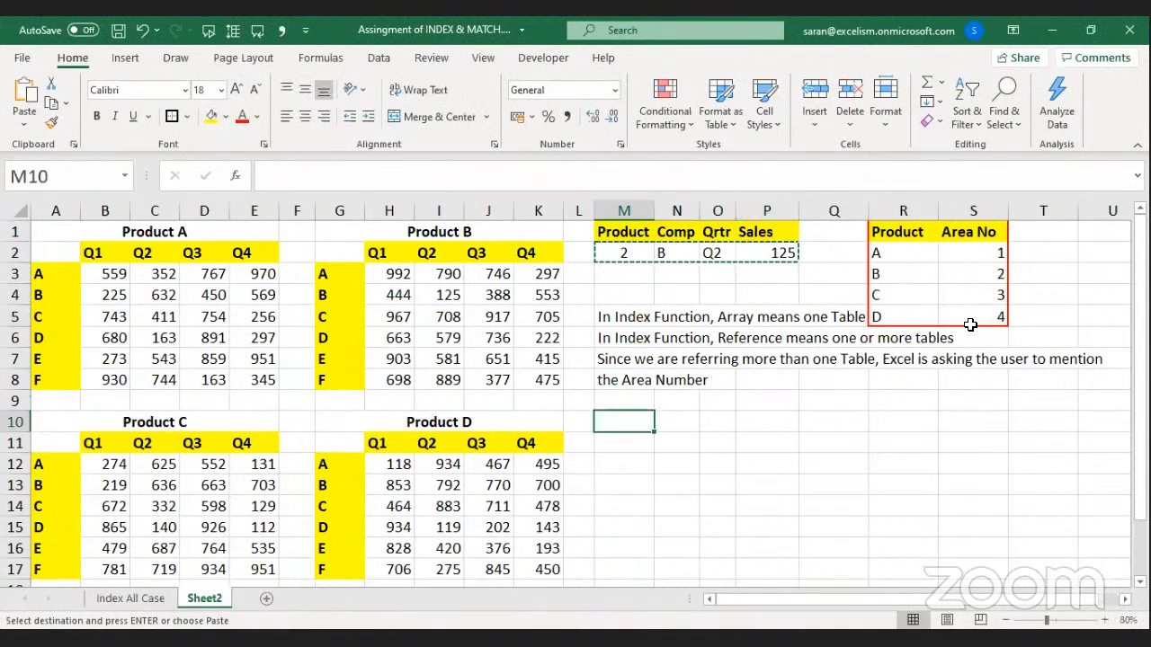
key(Return)
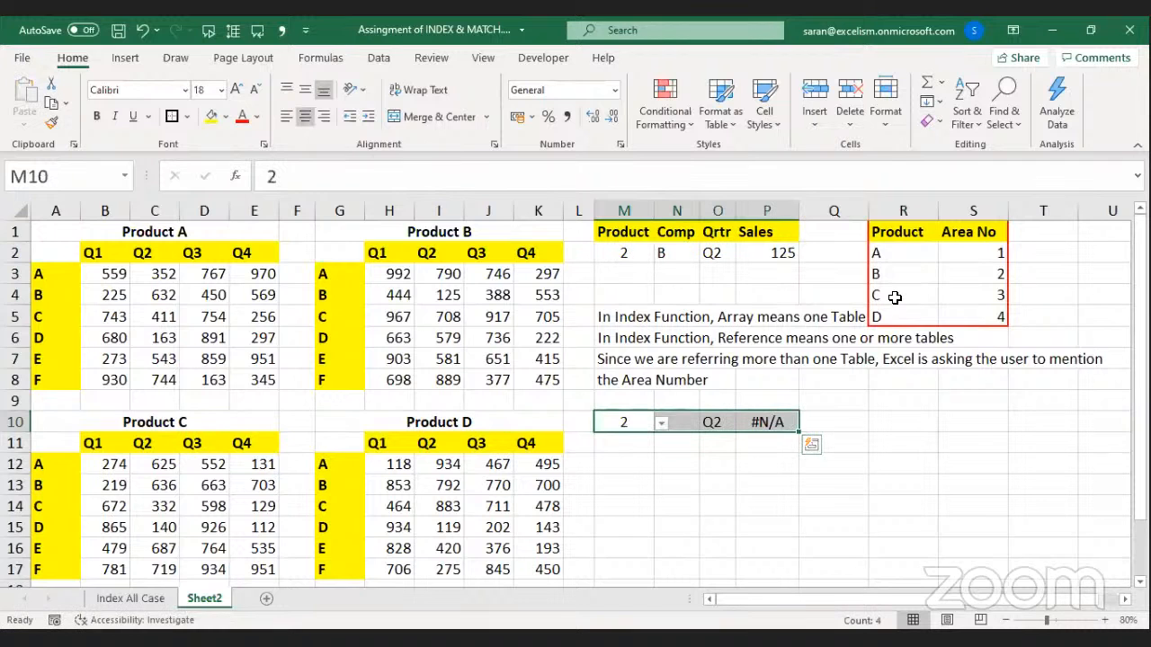
Place the Product / Area No table starting at R10.
drag(887, 233, 988, 315)
key(ctrl+c)
key(Down)
key(Down)
key(Down)
key(Down)
key(Down)
key(Down)
key(Down)
key(Down)
key(Down)
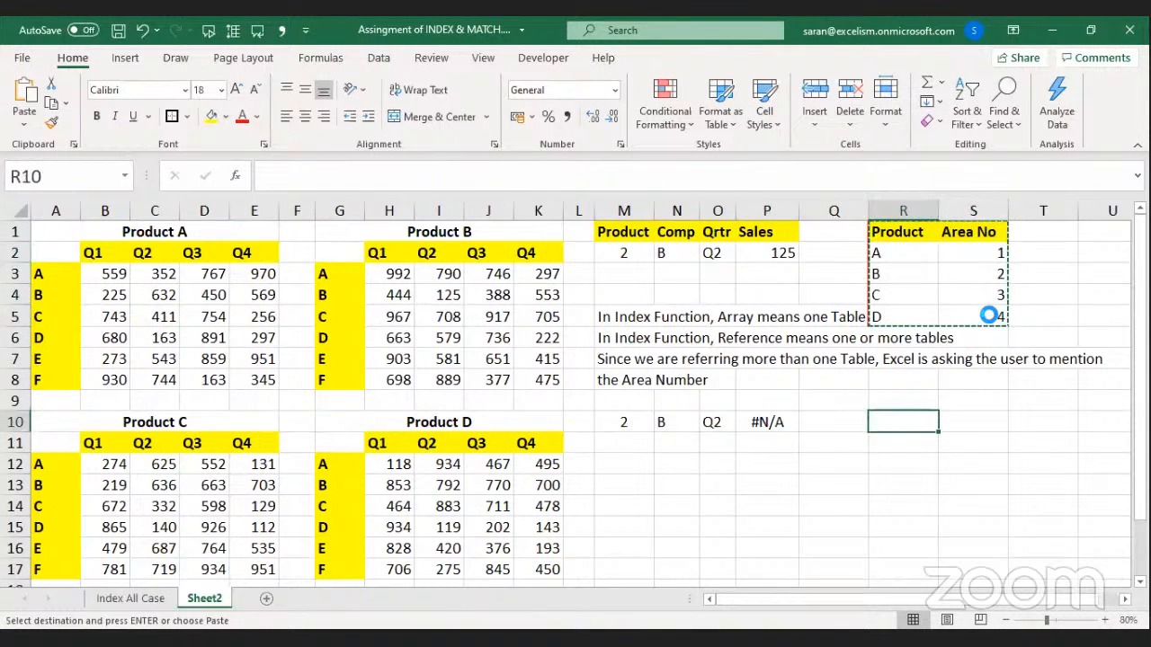
key(Return)
key(Left)
key(Left)
Repoint P10's MATCH ranges to A3:A8 for products and B2:E2 for quarters.
key(F2)
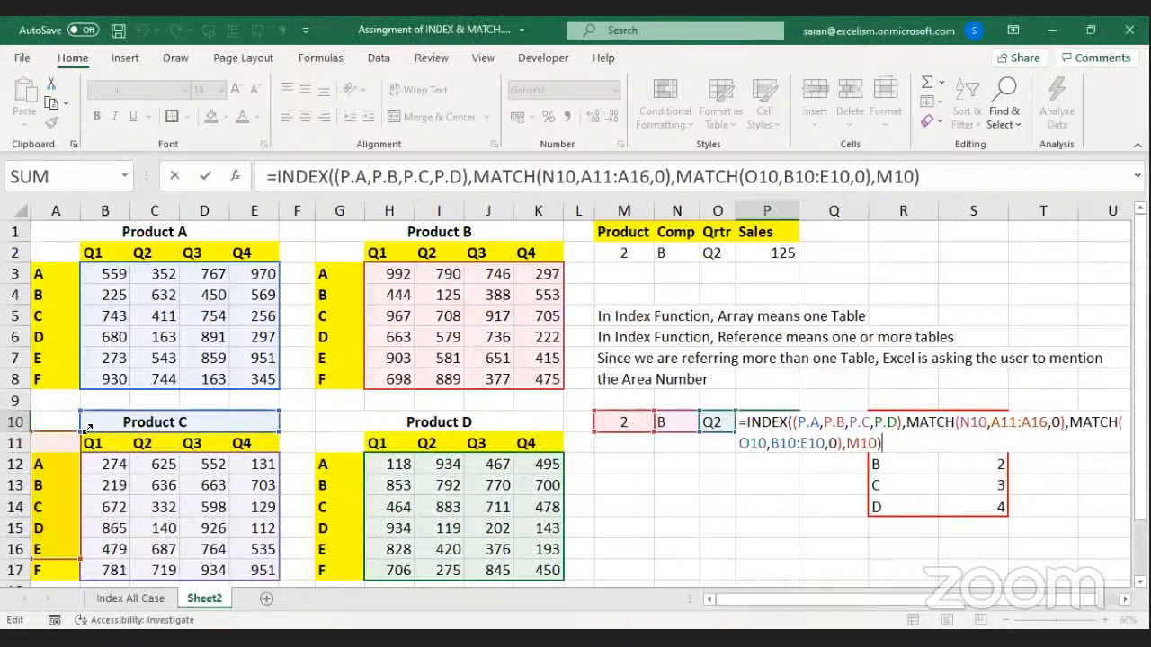
drag(56, 426, 52, 268)
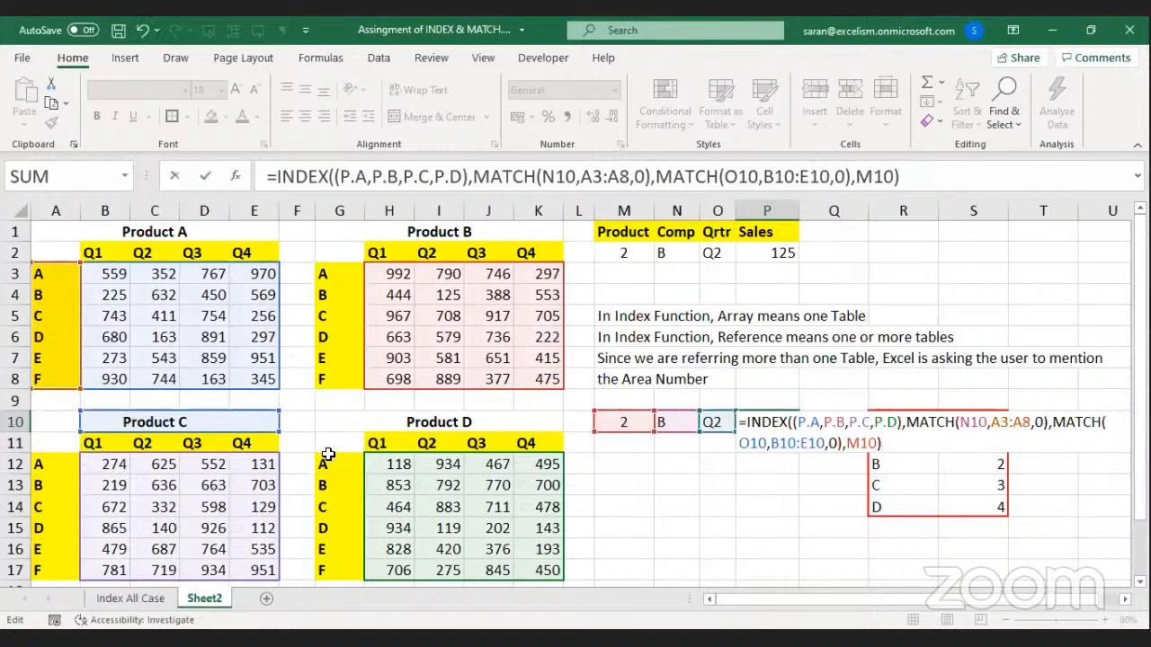
drag(289, 442, 256, 246)
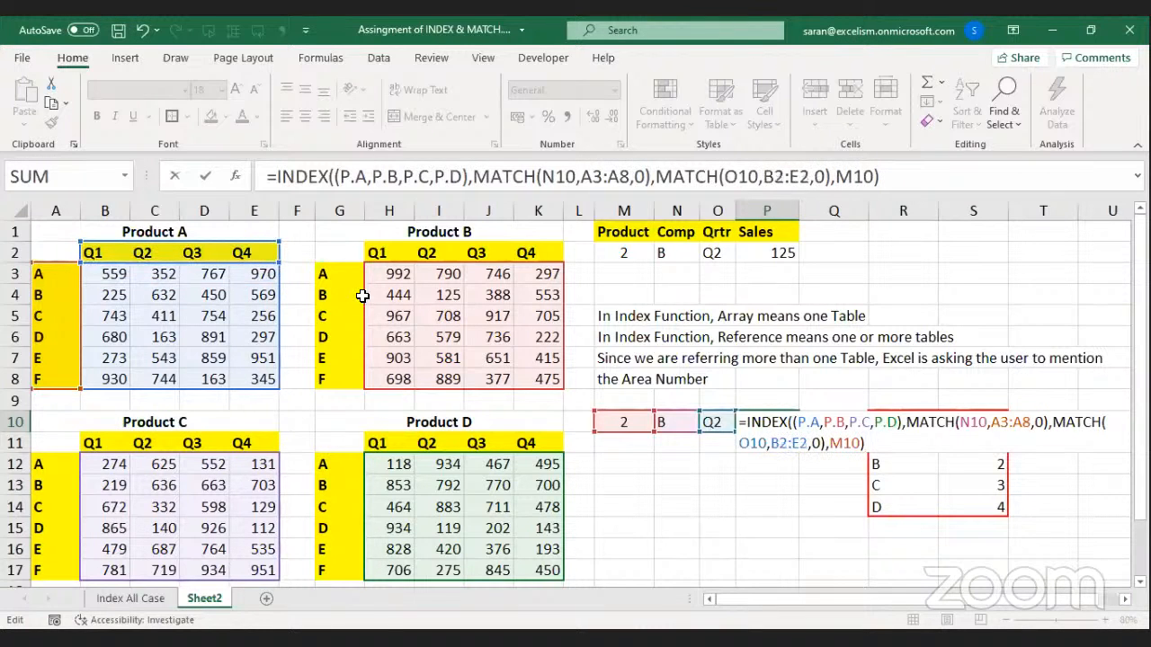
key(alt+Tab)
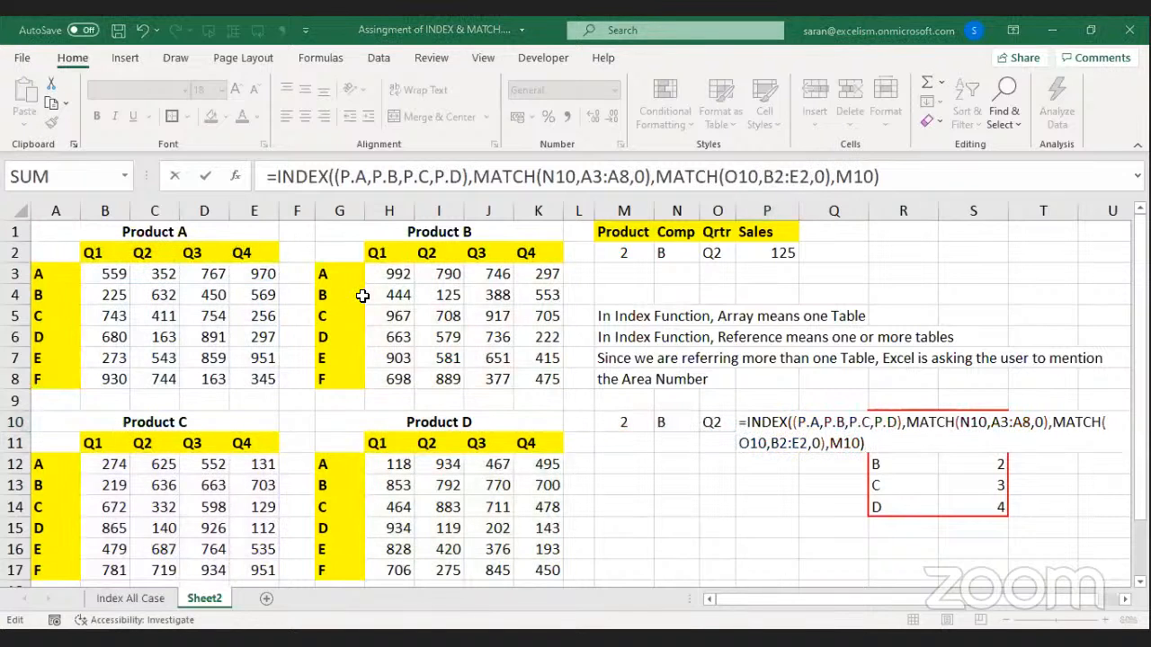
click(863, 440)
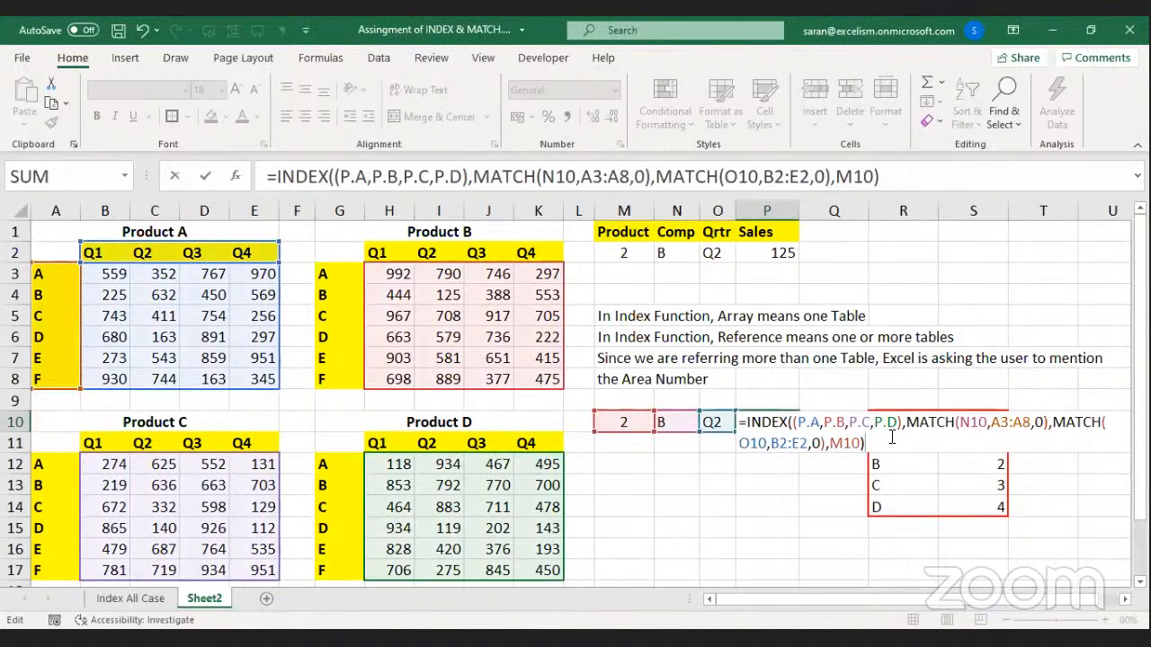
Commit P10's formula, then limit M10 to A,B,C,D and choose B.
key(Return)
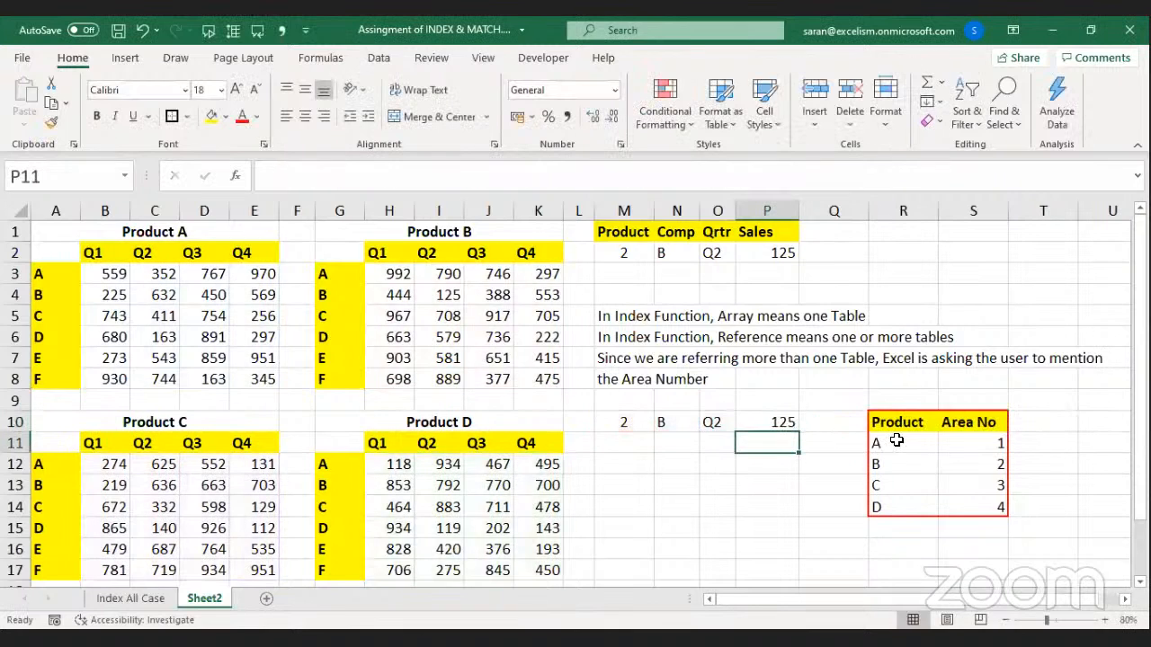
key(alt+Tab)
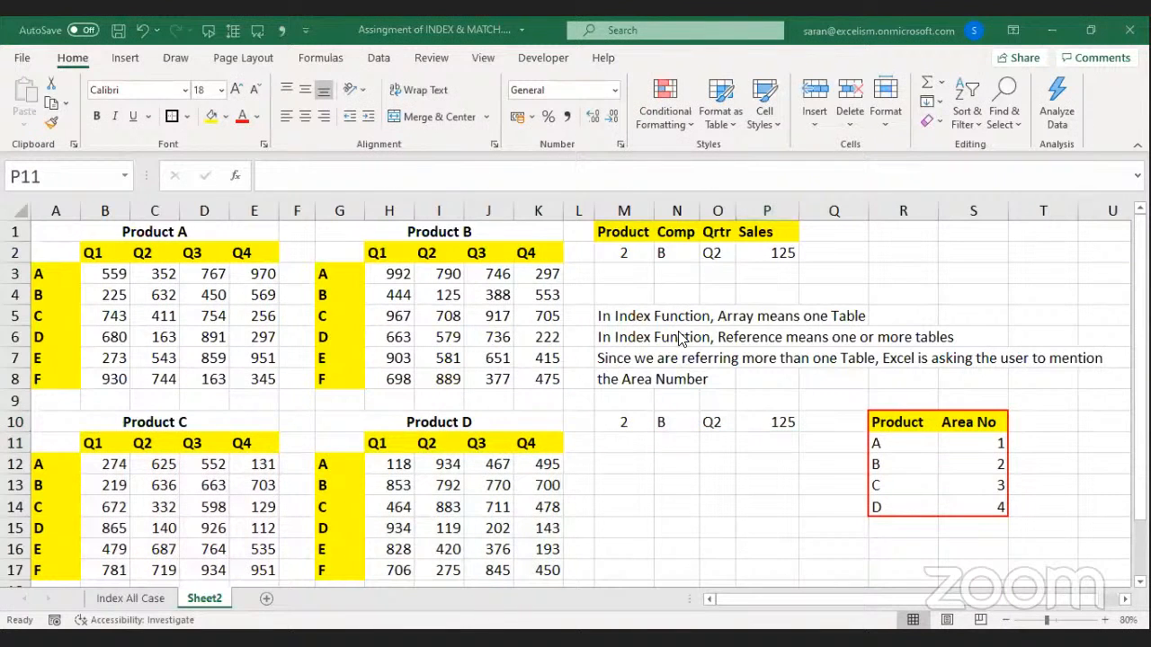
click(640, 424)
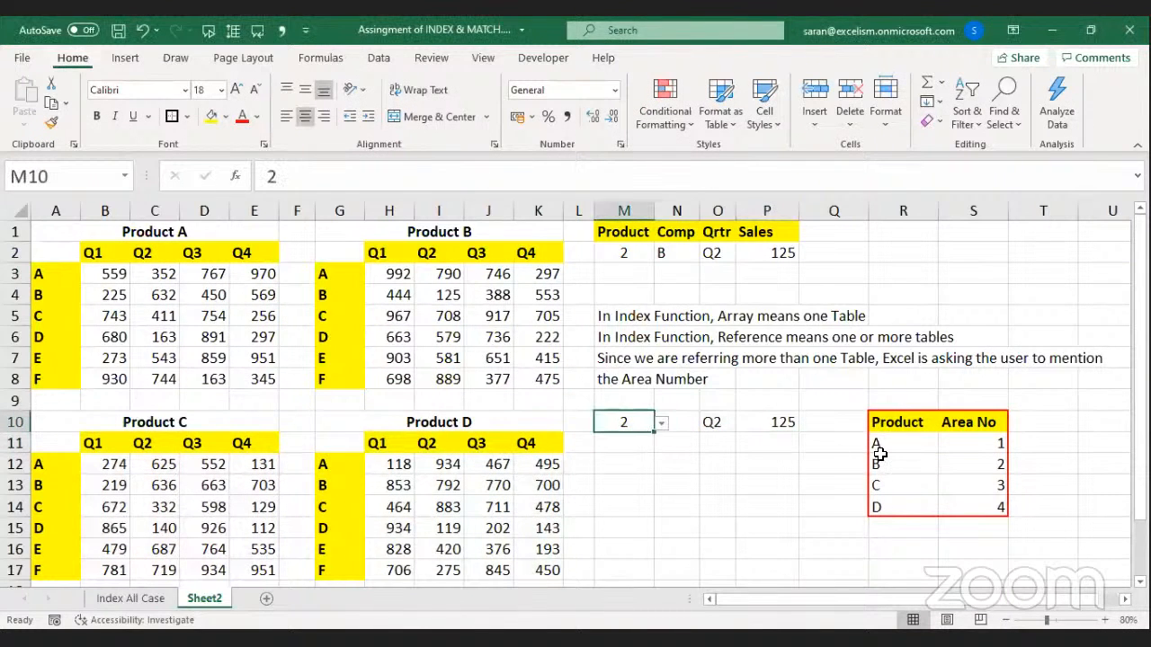
key(alt+d+l)
text(A,B,C,D)
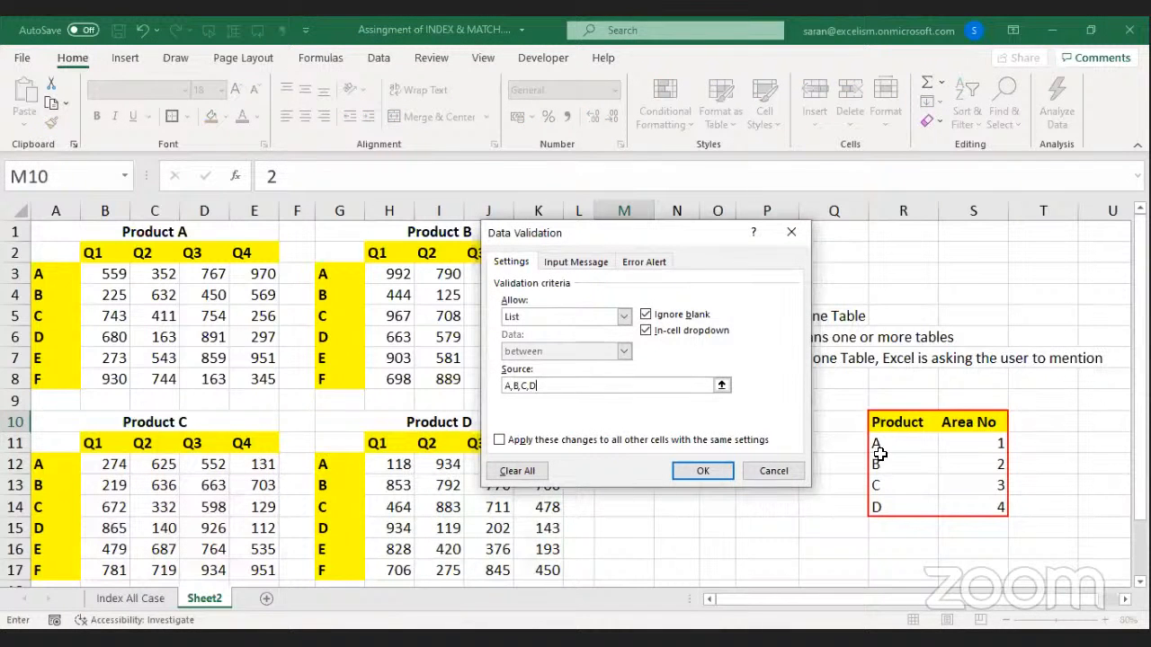
key(Return)
key(alt+Down)
key(Down)
key(Down)
key(Return)
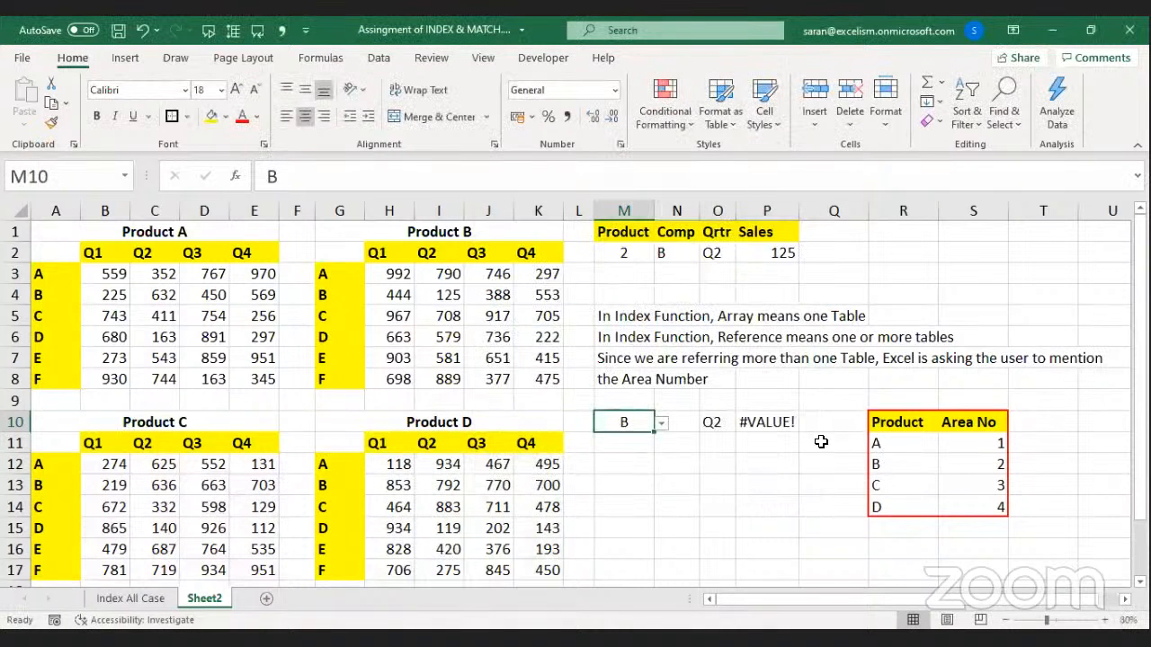
Inspect P10's formula, highlighting its M10 area-number argument, with P10 still showing #VALUE!
double_click(788, 424)
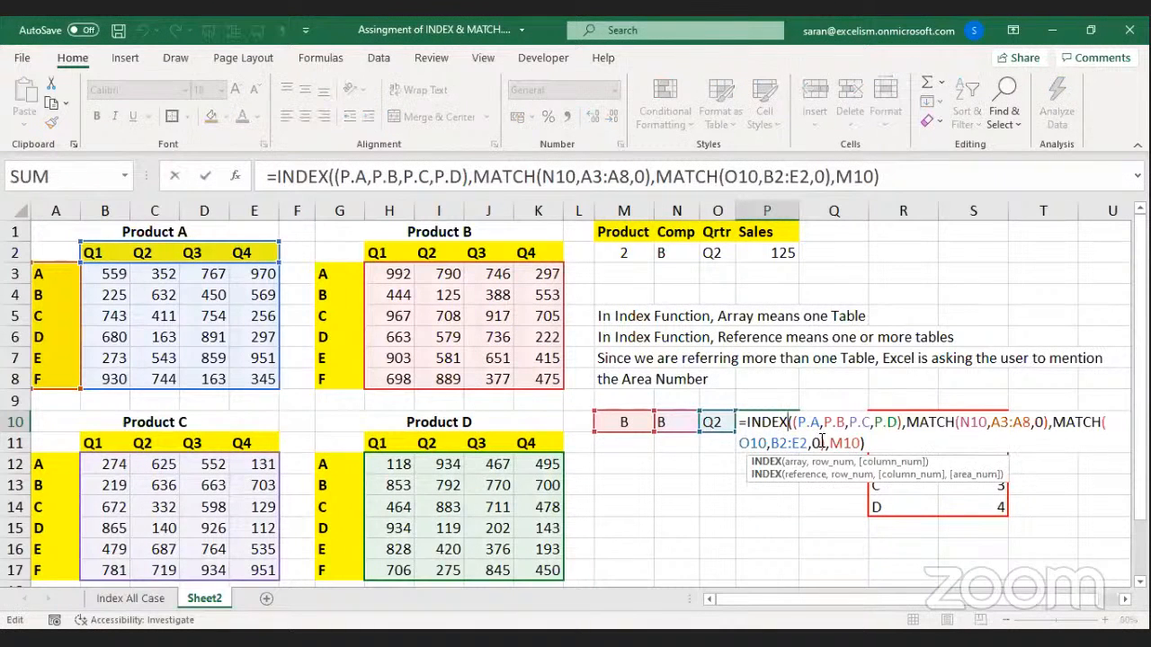
drag(829, 443, 862, 442)
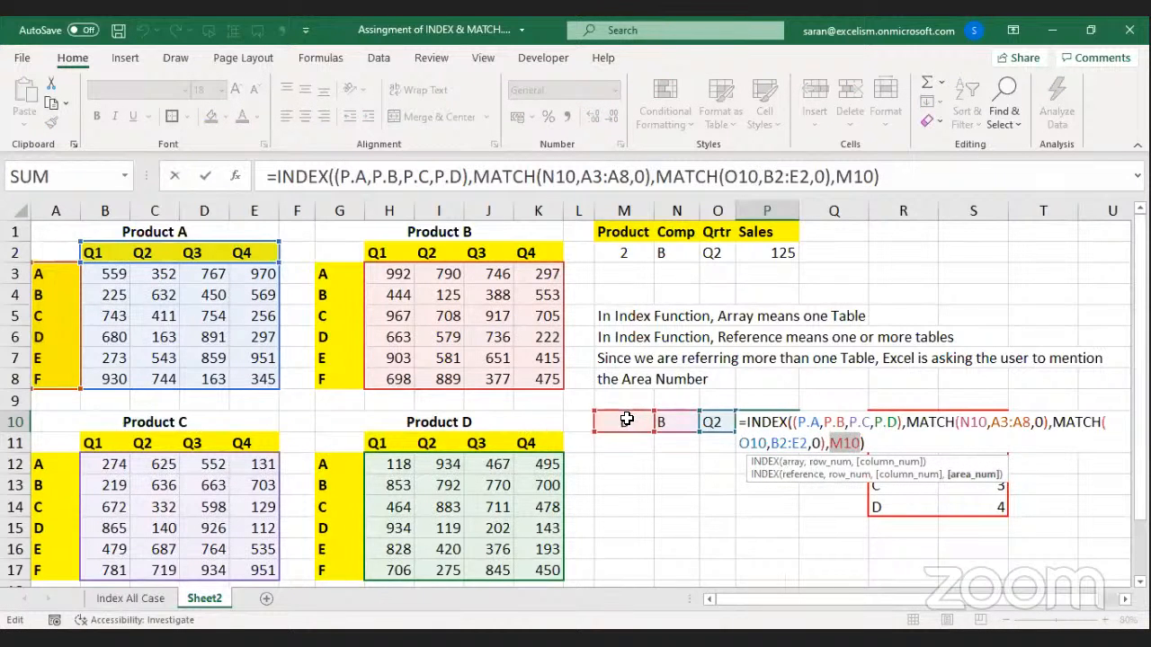
key(ctrl+Return)
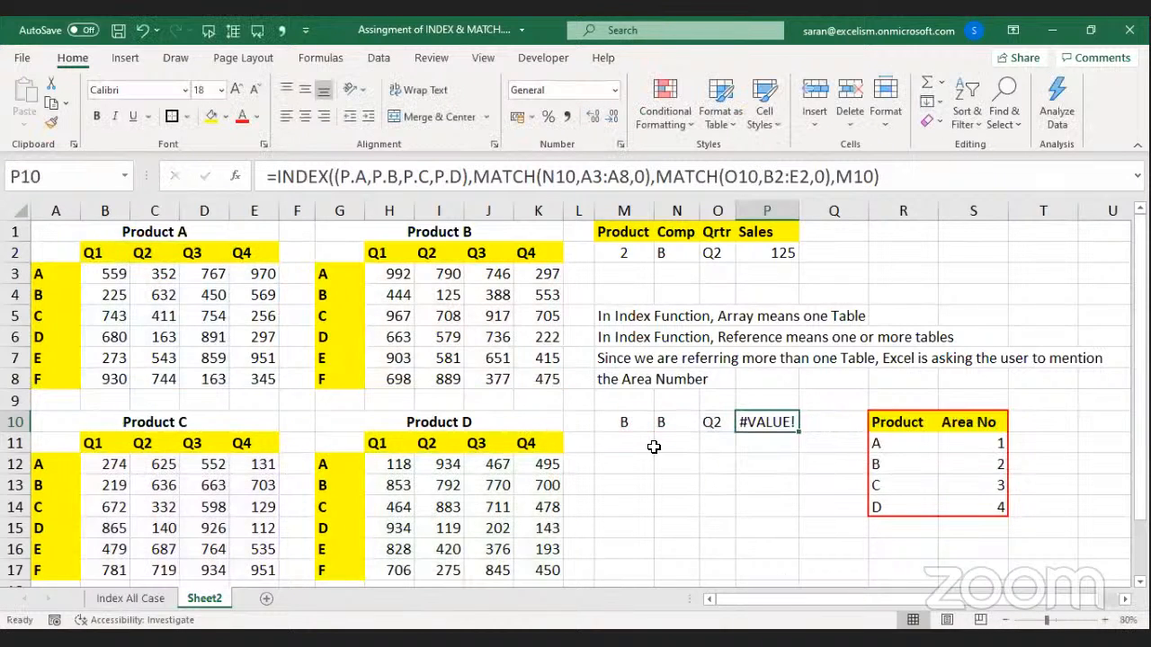
key(F2)
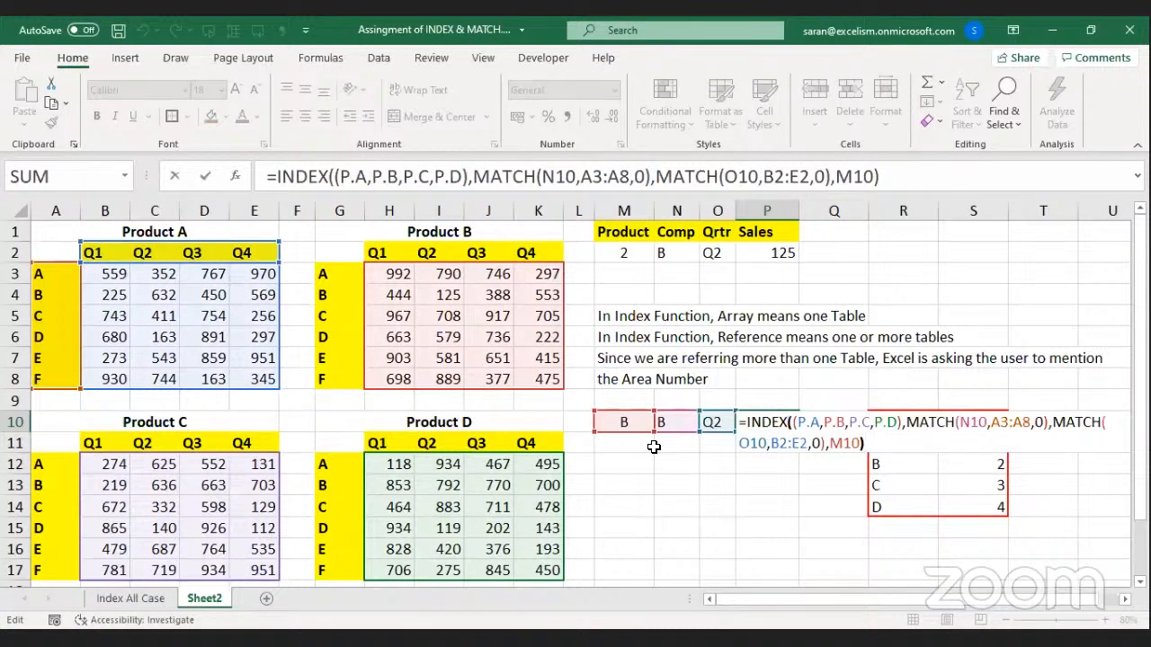
key(ctrl+shift+Left)
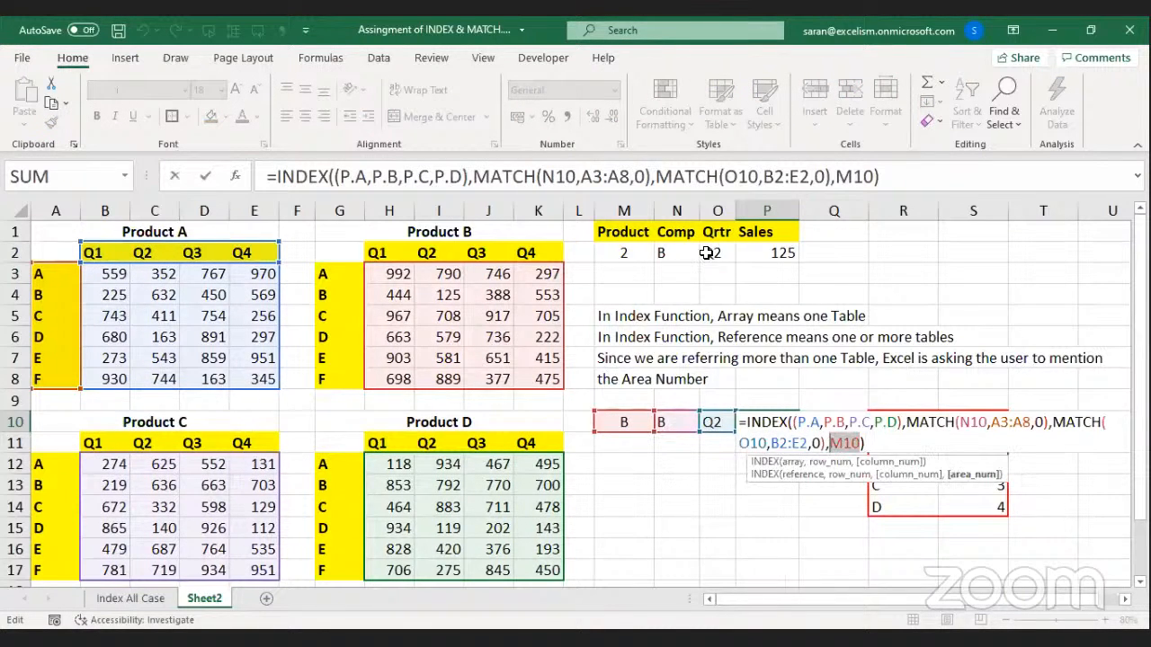
key(Escape)
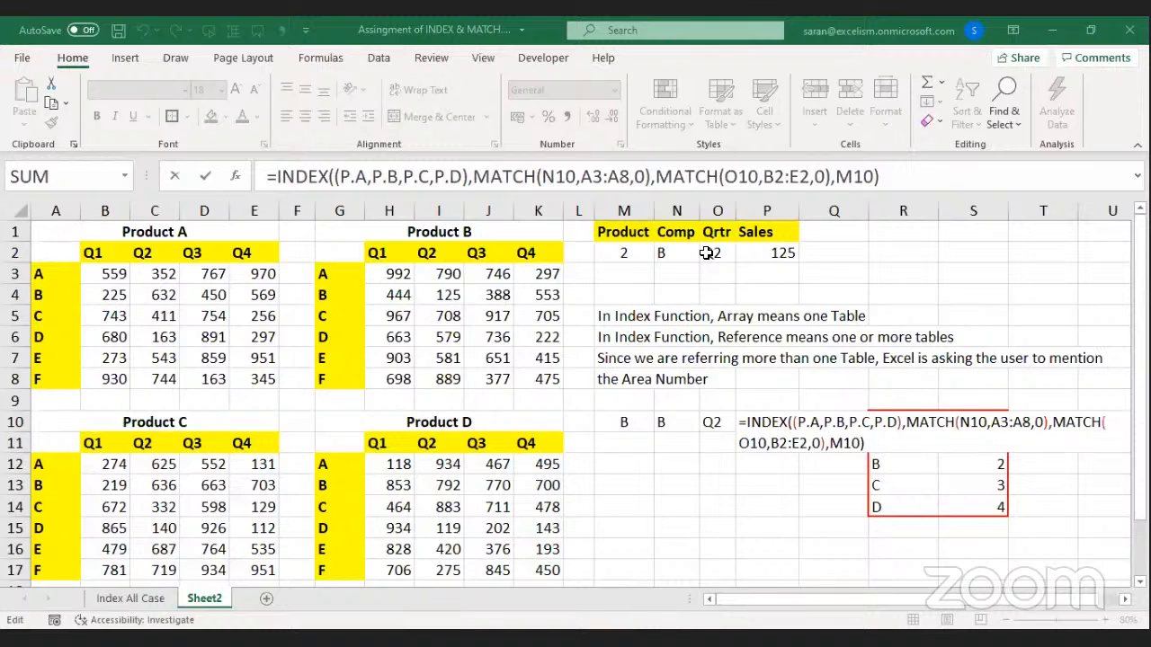
In P10, replace the area argument M10 with VLOOKUP(M10,R10:S14,2,0).
double_click(850, 443)
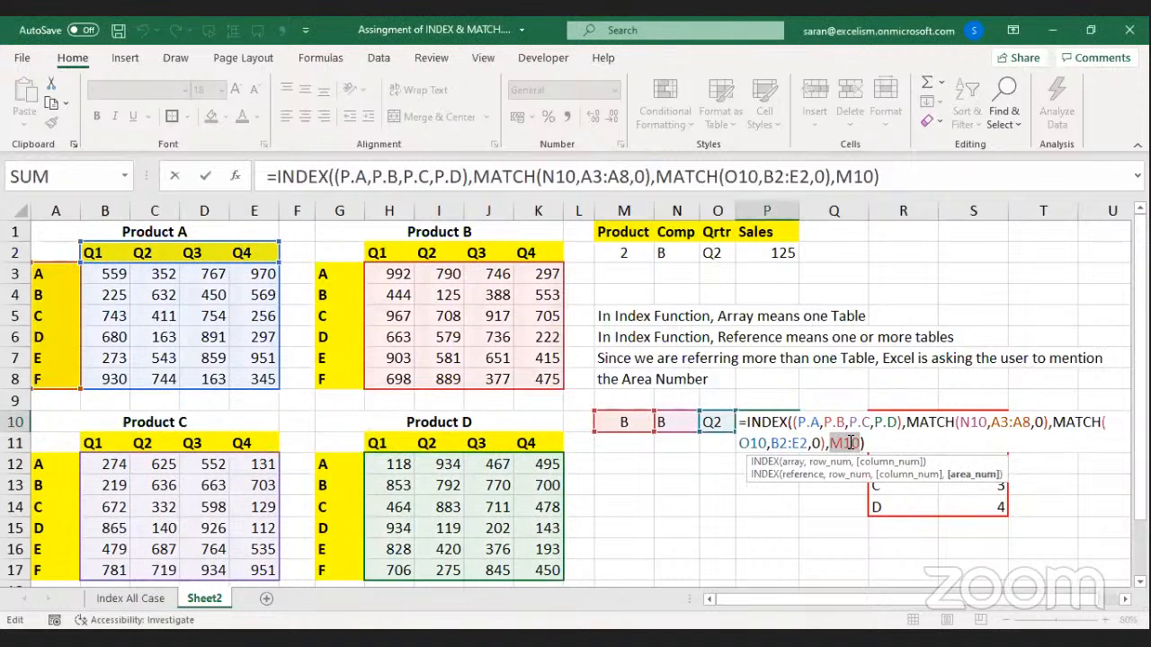
text(VLOOKUP()
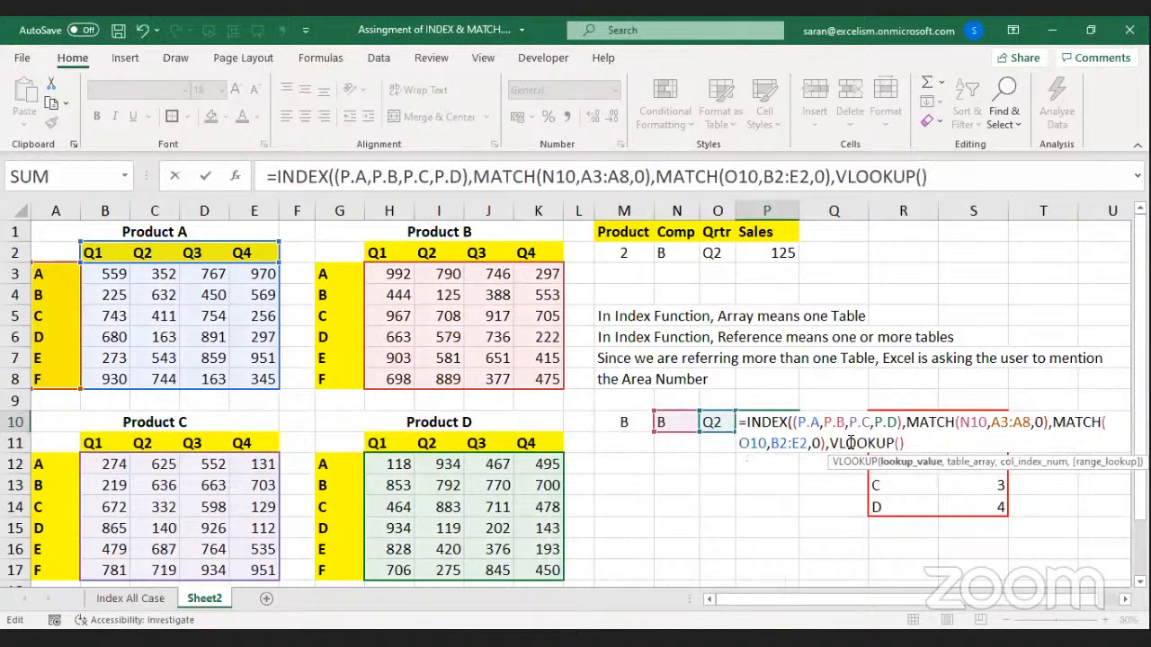
click(638, 424)
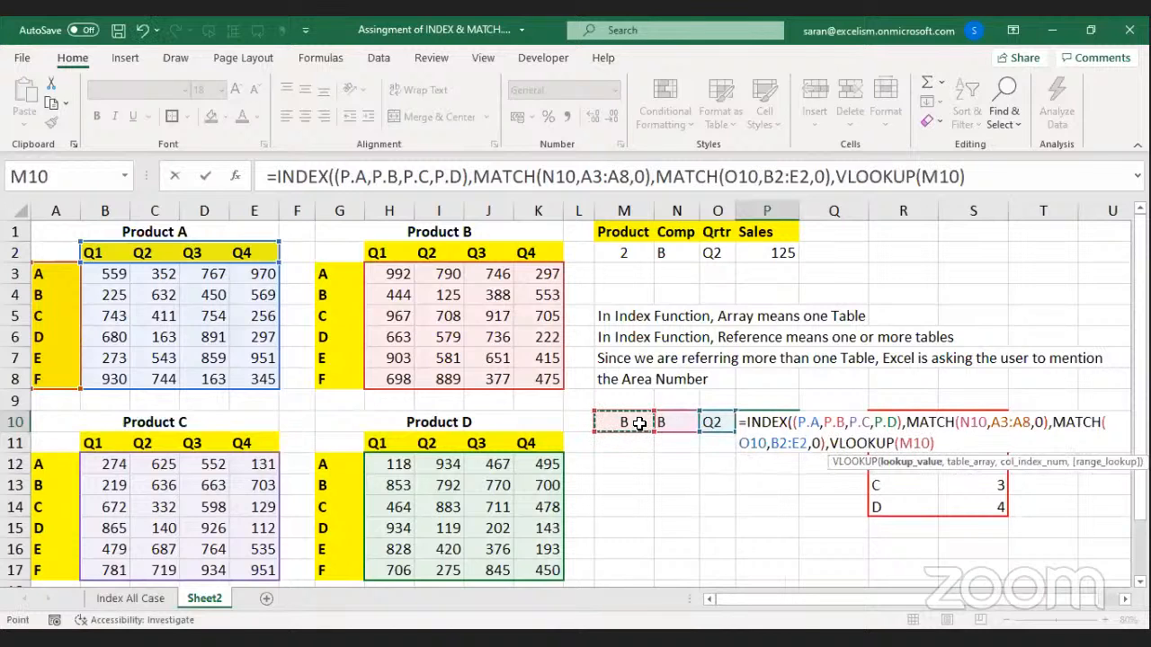
text(,)
click(873, 484)
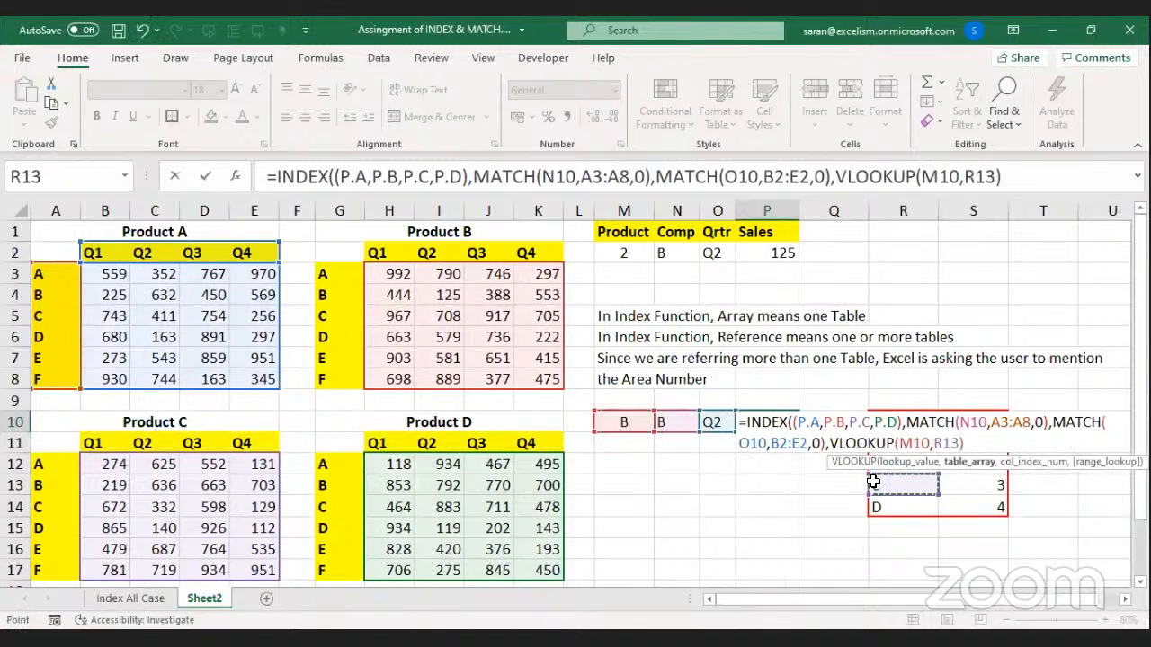
key(Up)
key(Up)
key(Up)
key(shift+Right)
key(shift+Down)
key(shift+Down)
key(shift+Down)
key(shift+Down)
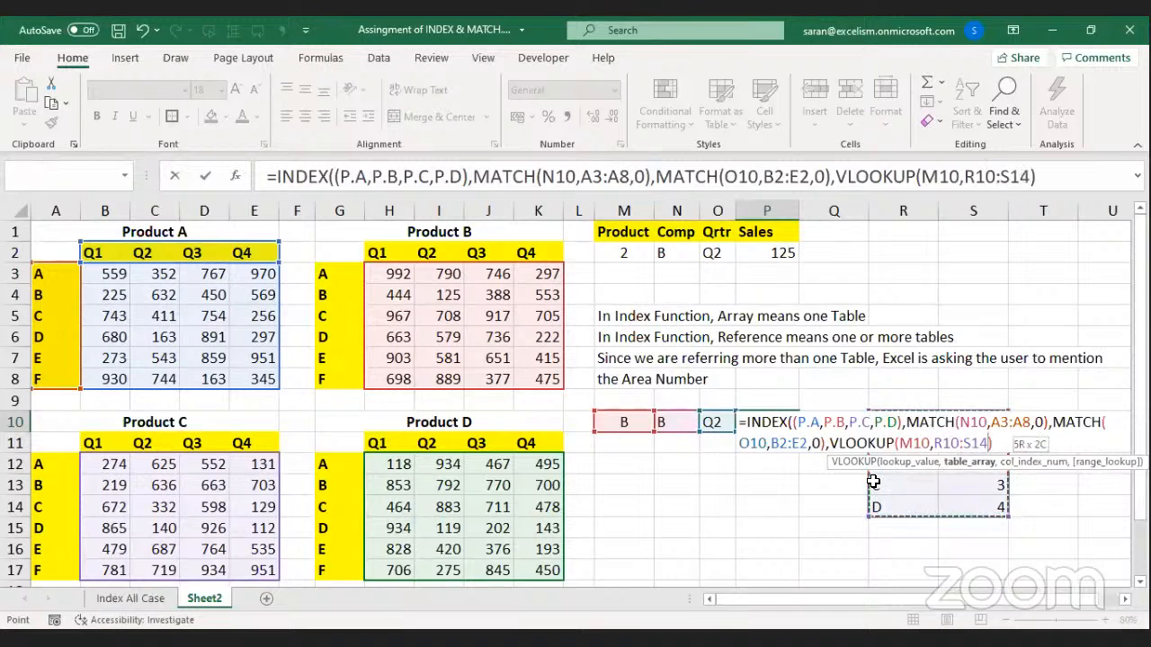
text(,)
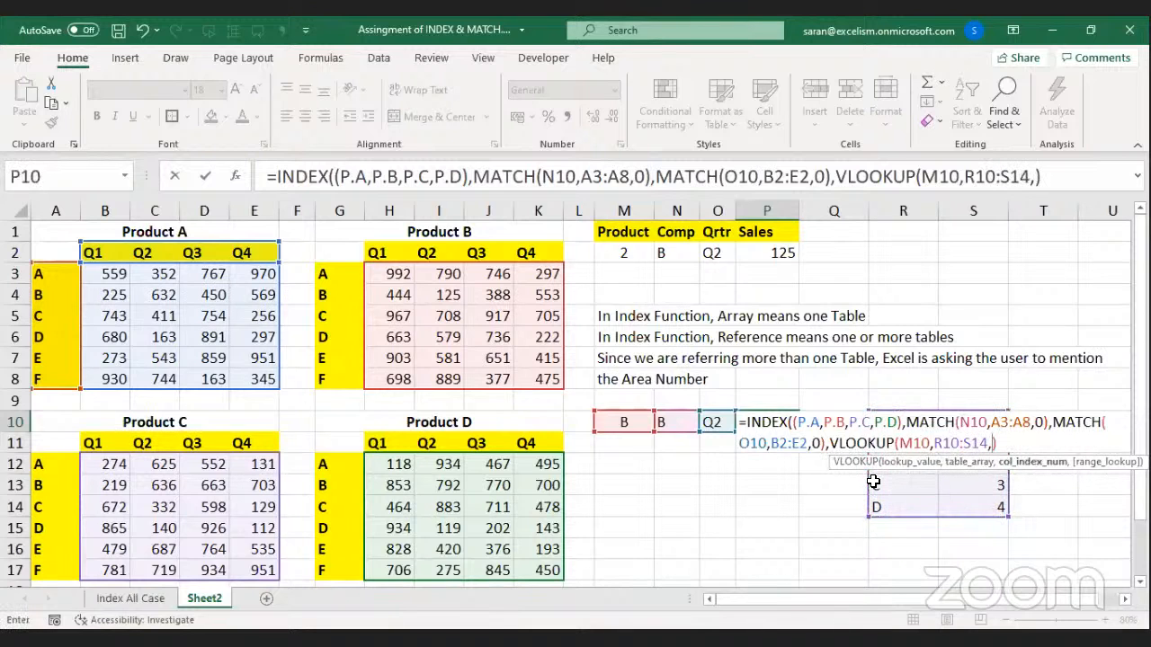
text(2,0))
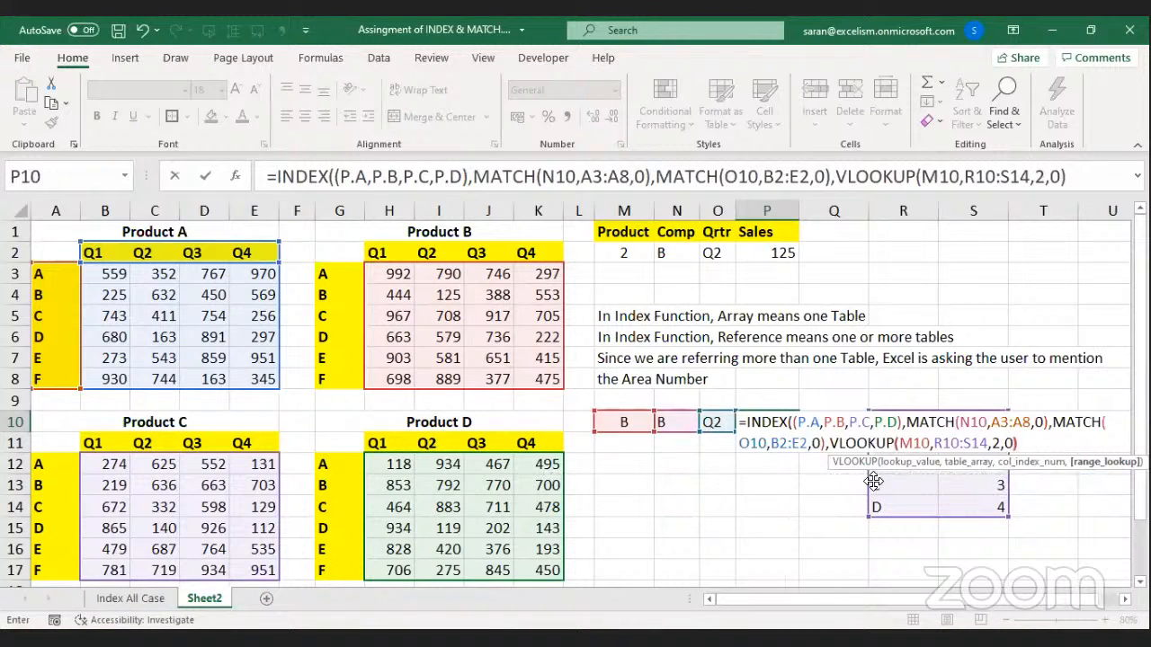
key(Return)
Test M10's product dropdown by switching it to C, then D, then back to A.
key(Up)
key(Left)
key(Left)
key(Left)
key(alt+Down)
key(Down)
key(Return)
key(alt+Down)
key(Down)
key(Return)
key(alt+Down)
key(Escape)
key(alt+Down)
key(Up)
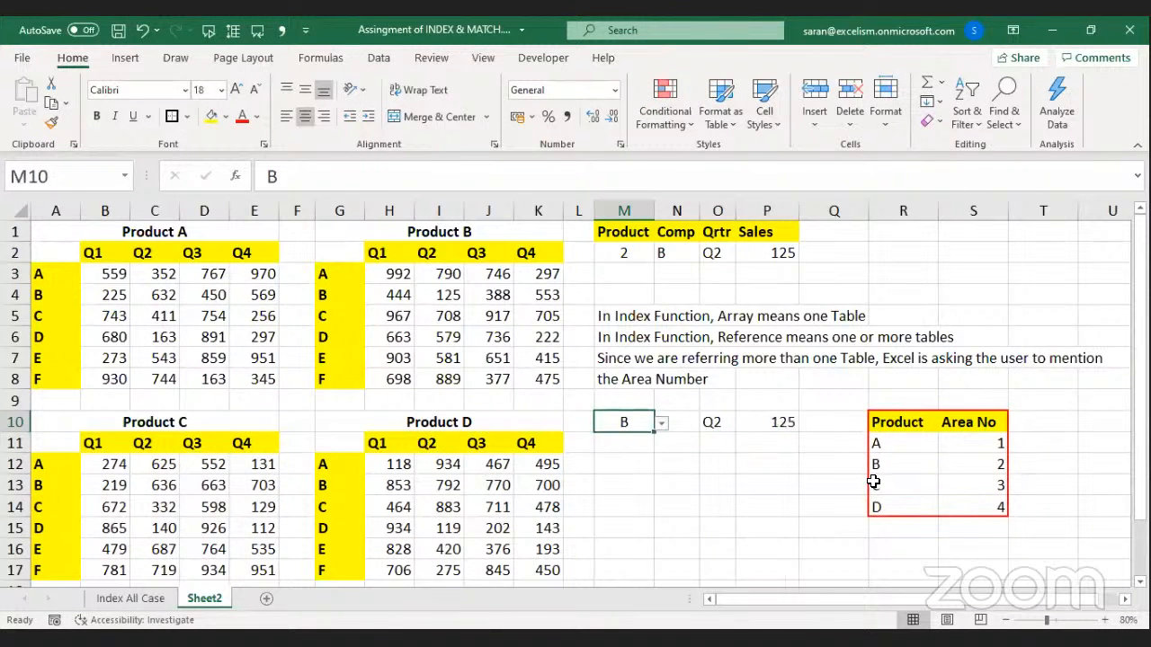
key(Return)
key(Right)
Switch N10's company through C, D and E, then O10's quarter to Q3 and Q4.
key(alt+Down)
key(Down)
key(Return)
key(alt+Down)
key(Down)
key(Return)
key(alt+Down)
key(Down)
key(Return)
key(Right)
key(alt+Down)
key(Down)
key(Return)
key(alt+Down)
key(Down)
key(Return)
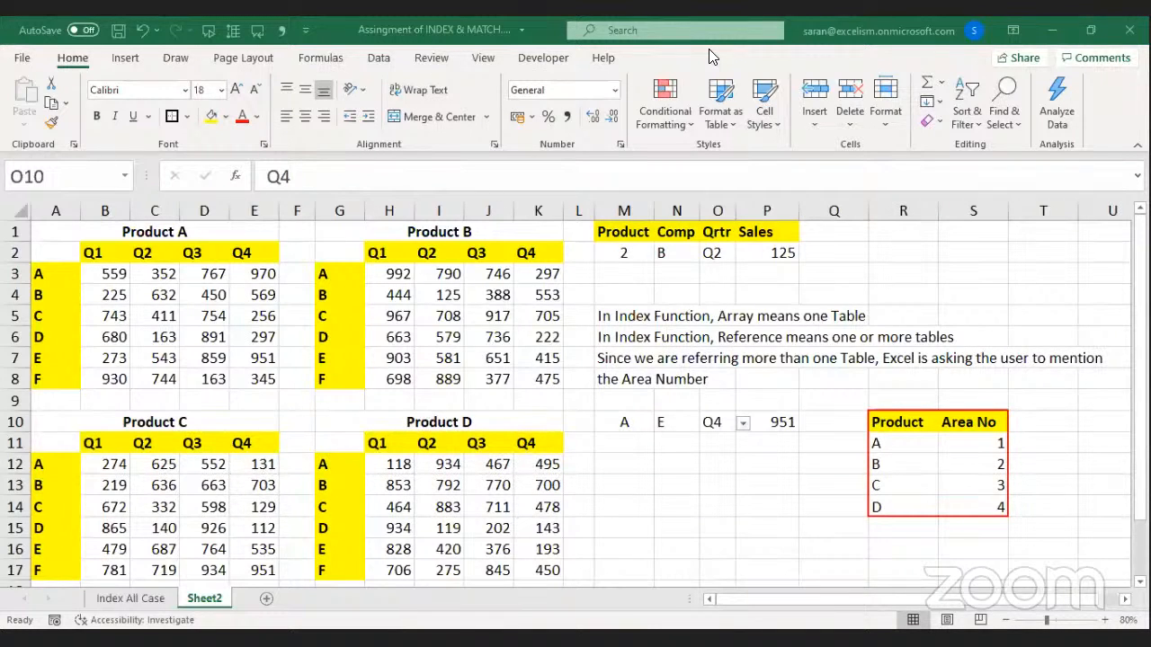
Select the lookup table's product letters A–D and area numbers, comparing them with the product tables.
drag(900, 442, 906, 483)
drag(899, 440, 905, 552)
drag(892, 441, 900, 502)
drag(47, 277, 50, 347)
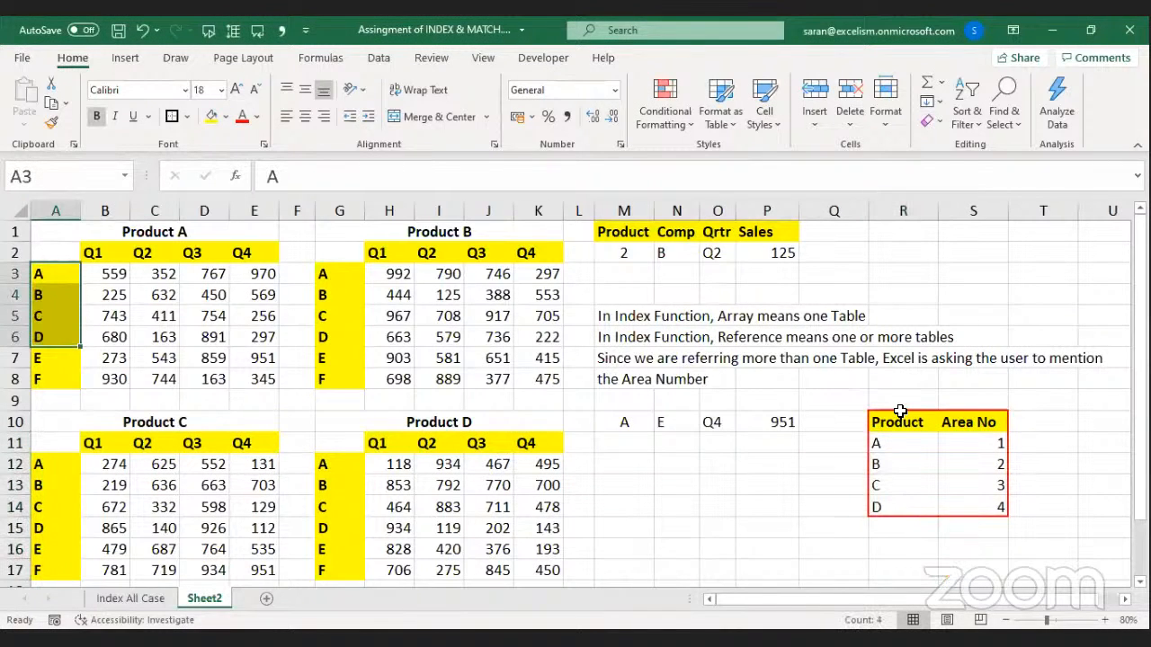
click(900, 443)
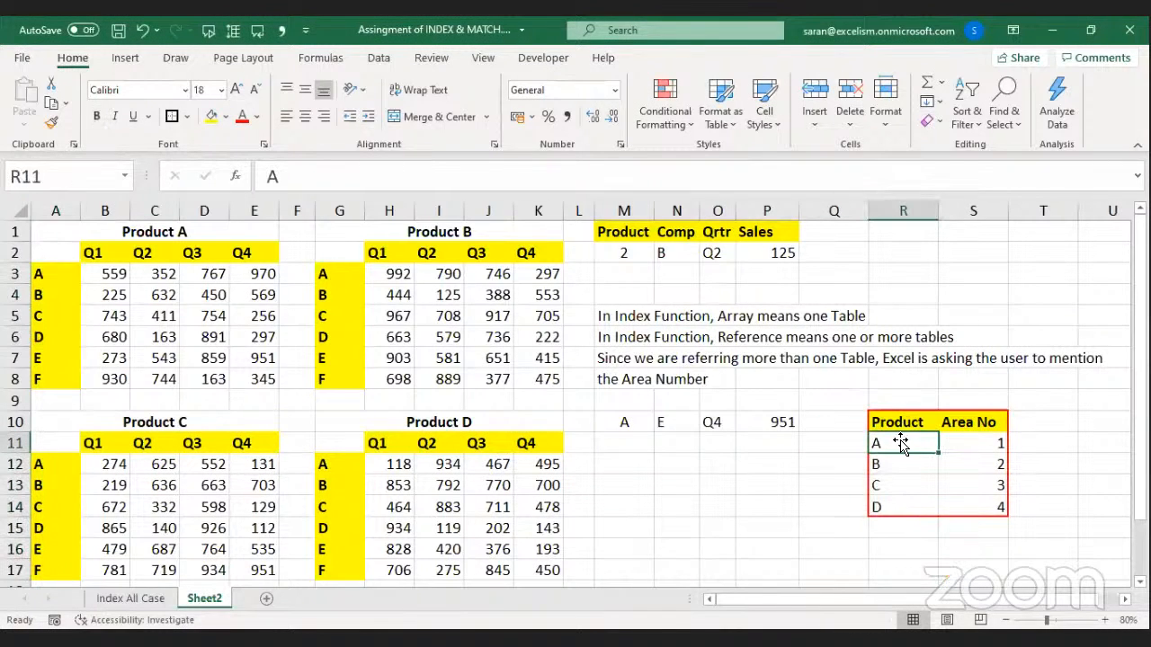
click(215, 231)
click(401, 227)
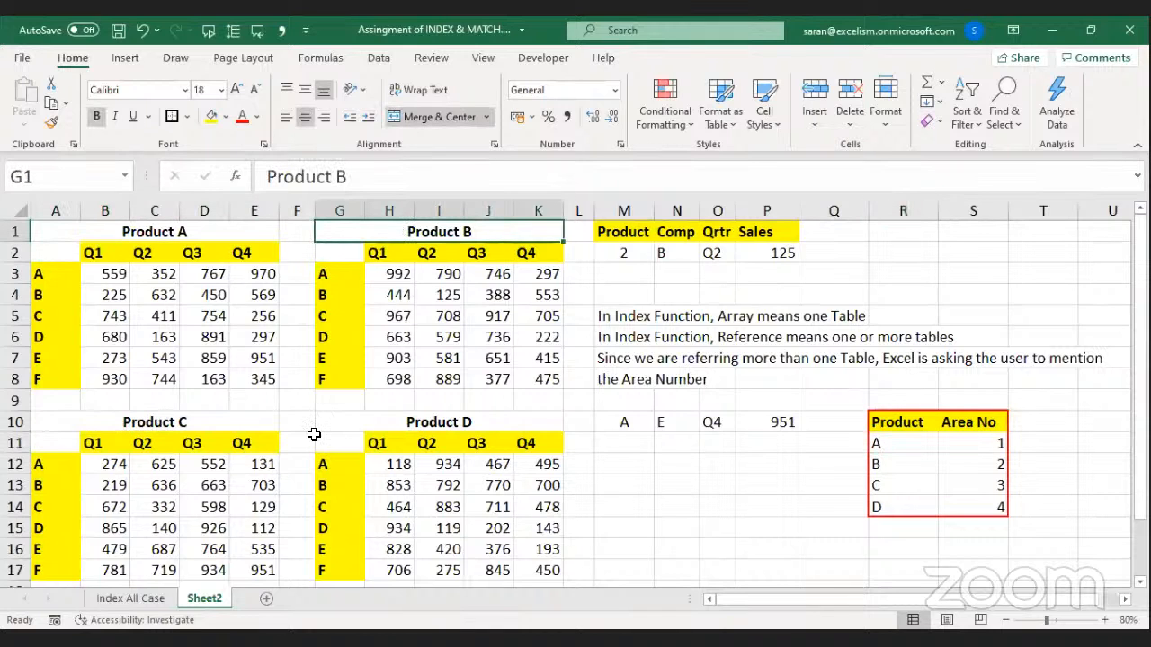
click(757, 449)
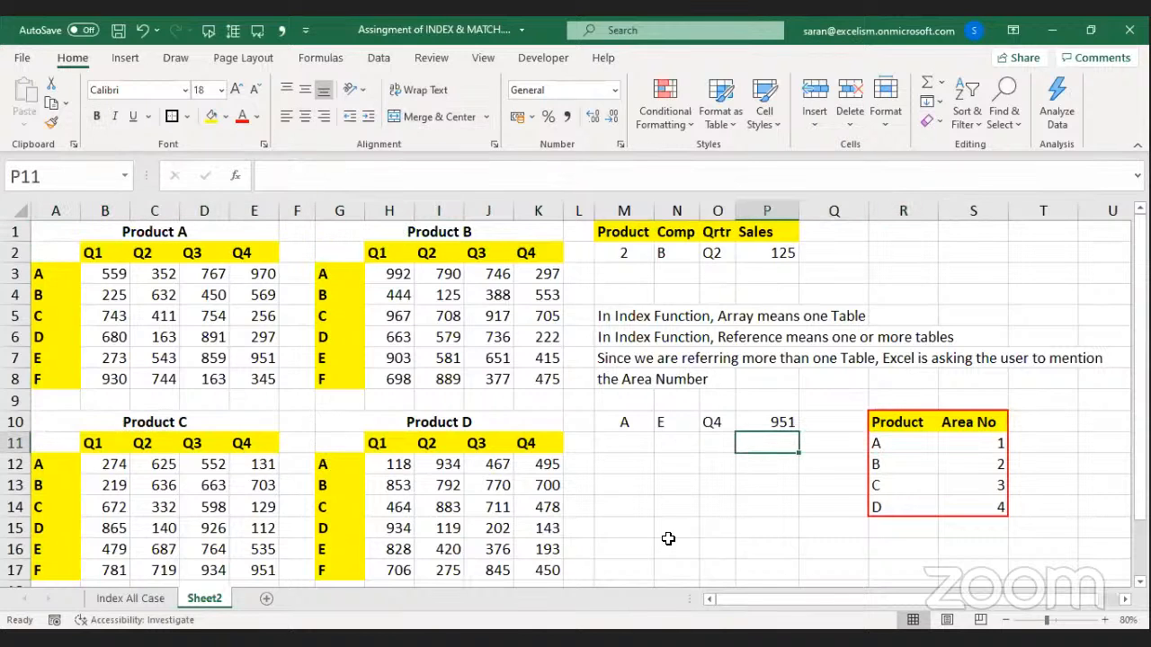
click(898, 443)
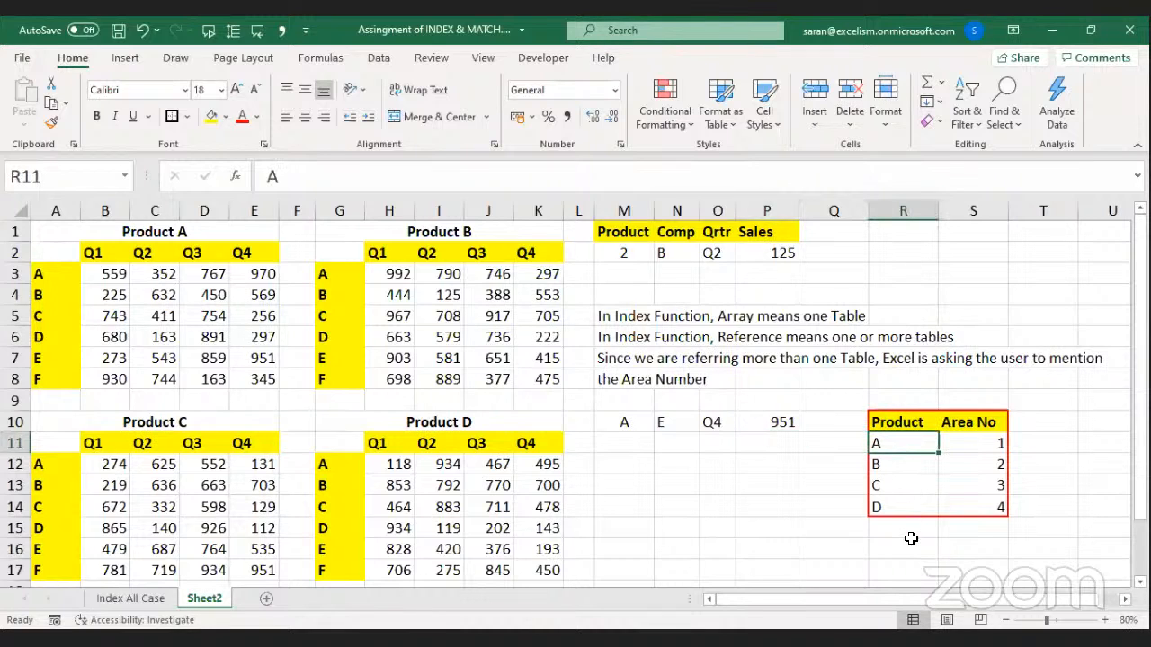
drag(980, 442, 987, 518)
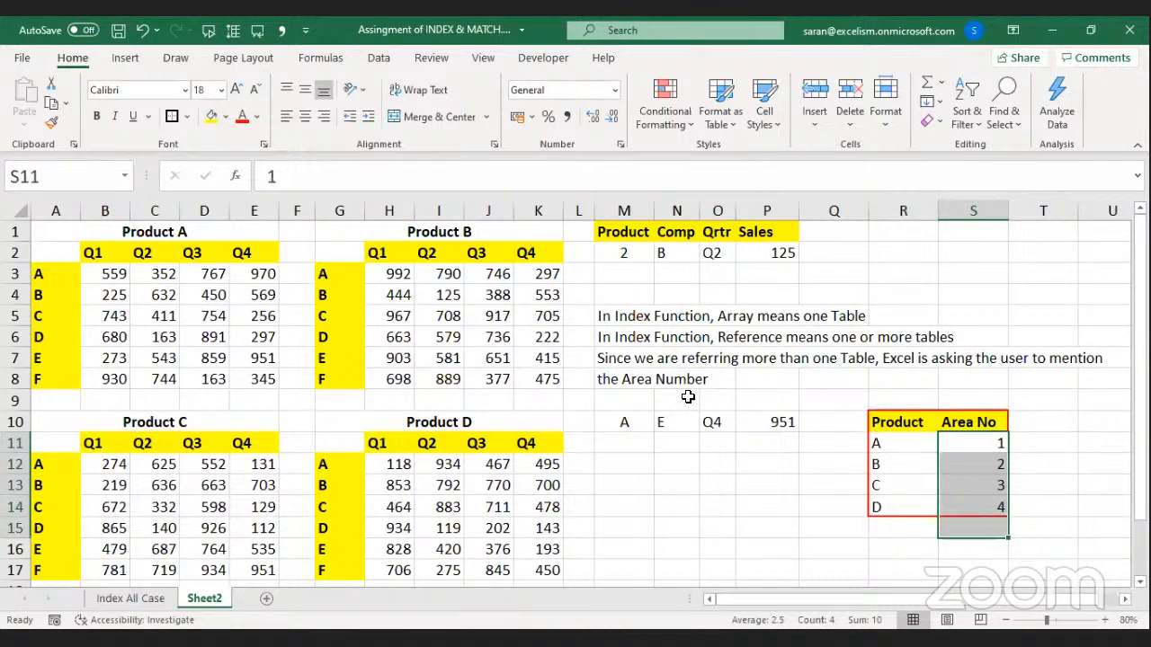
Back in the workbook, select product A in the area table, then the product inputs in M10 and M2.
key(alt+Tab)
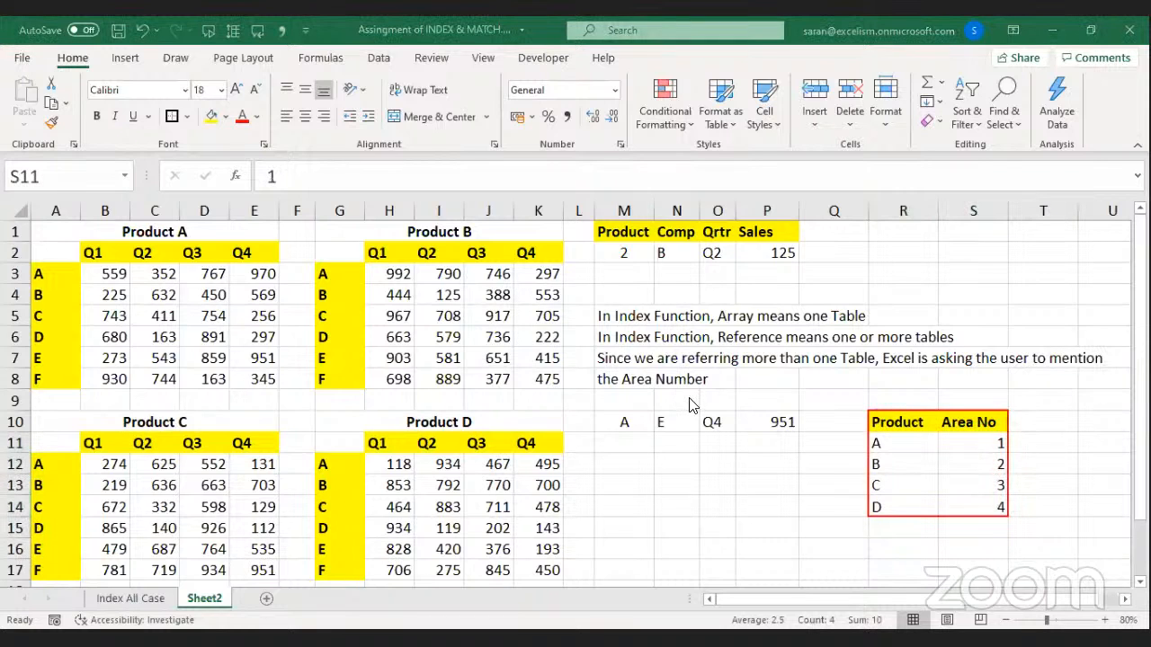
click(744, 380)
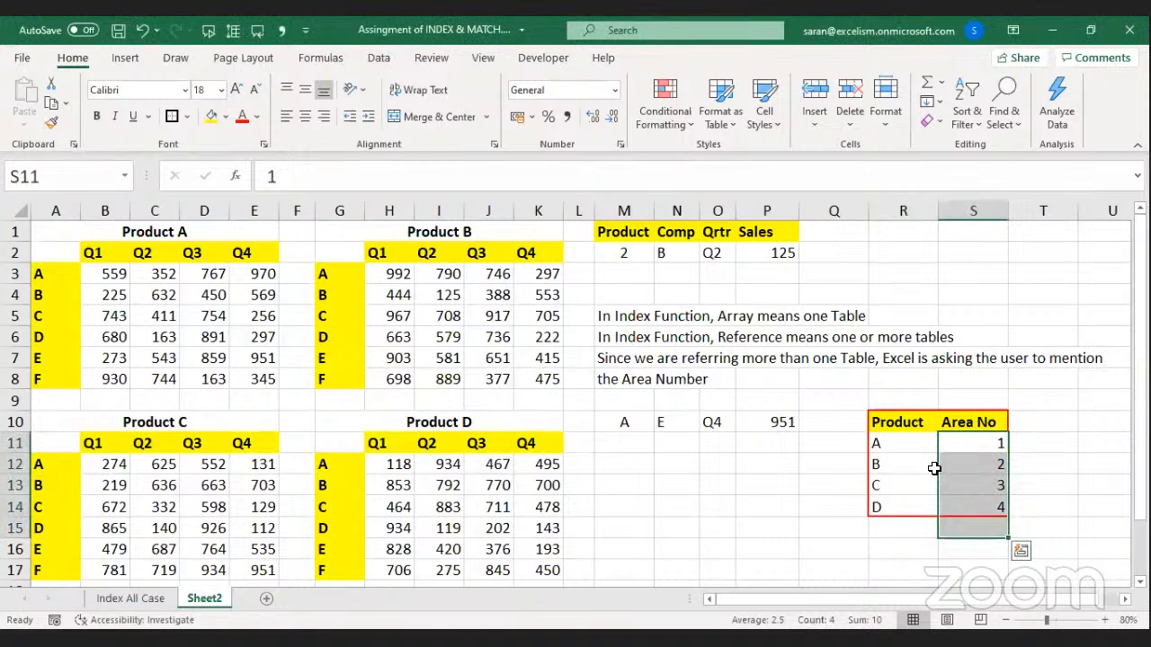
click(894, 442)
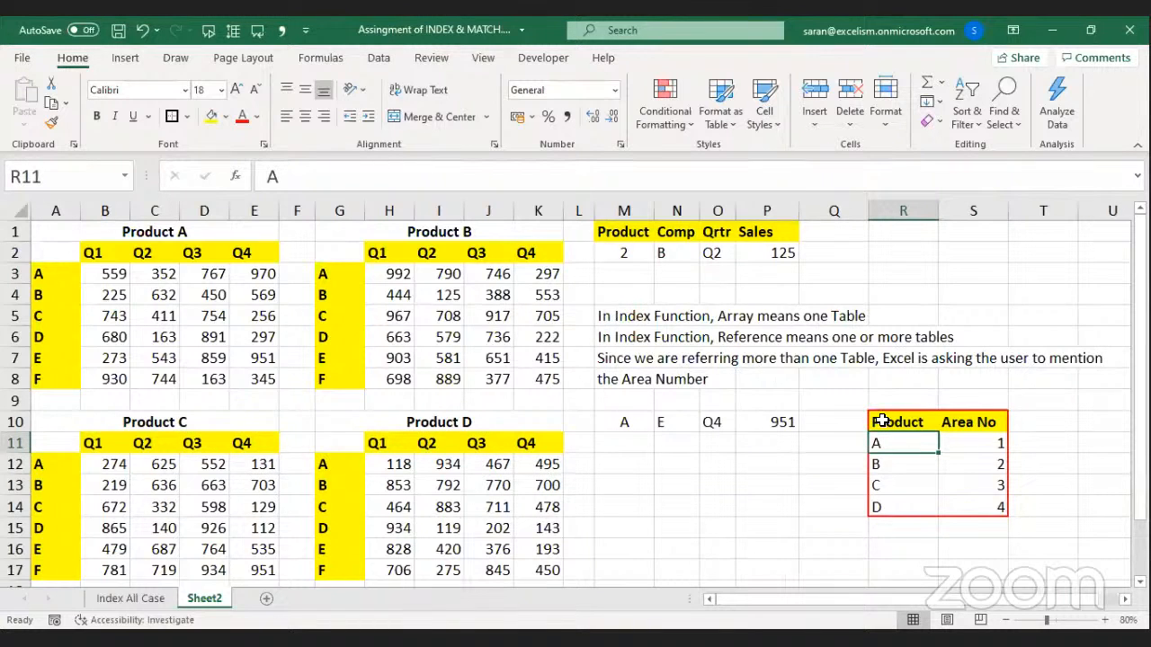
click(627, 422)
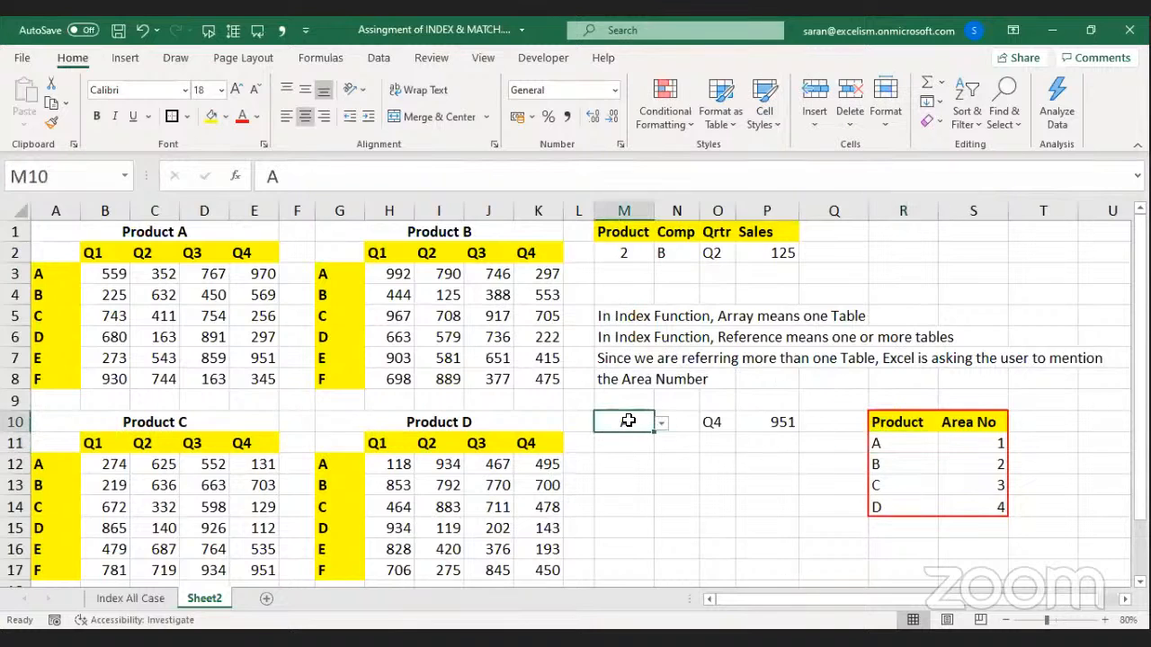
click(627, 252)
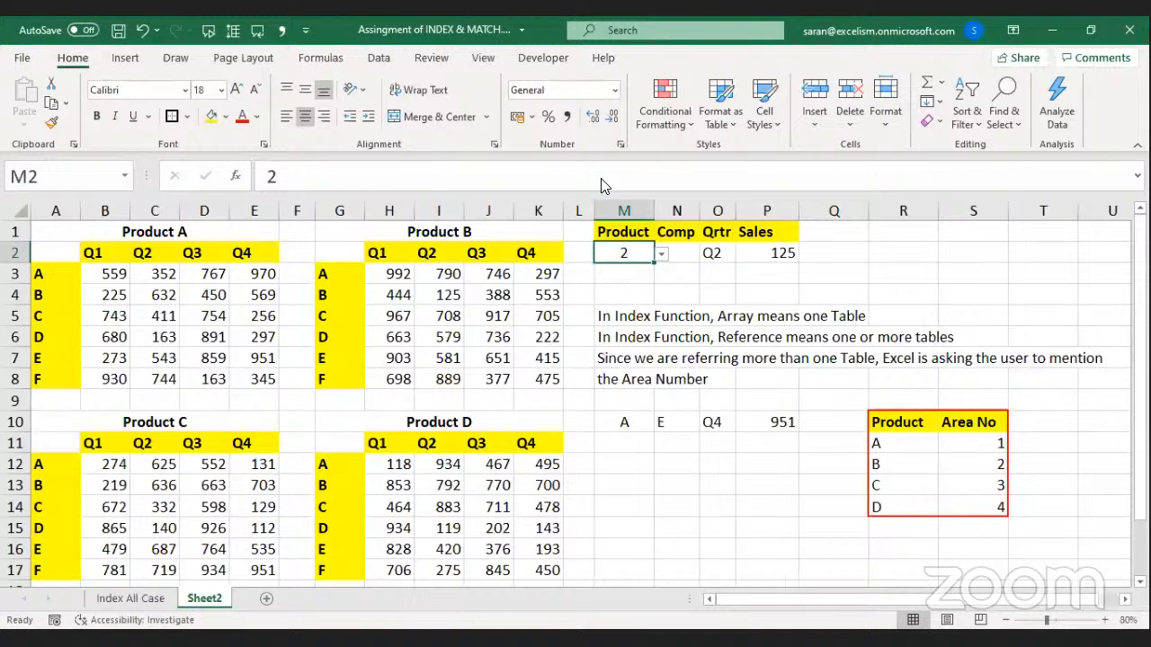
key(alt+Tab)
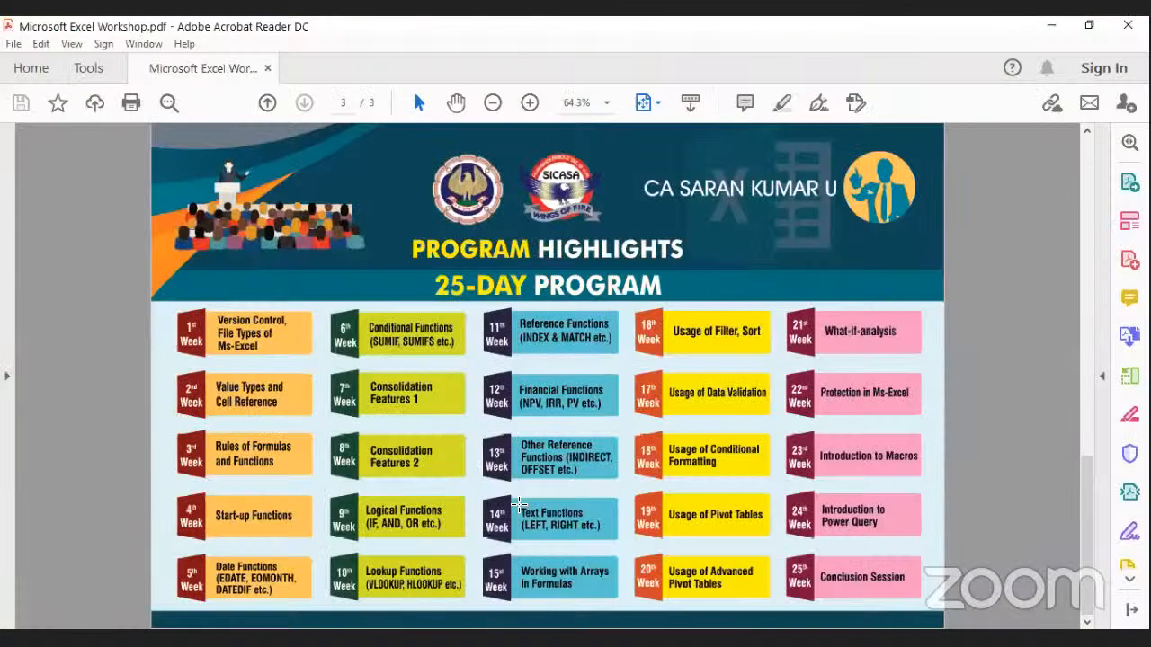
drag(478, 428, 621, 485)
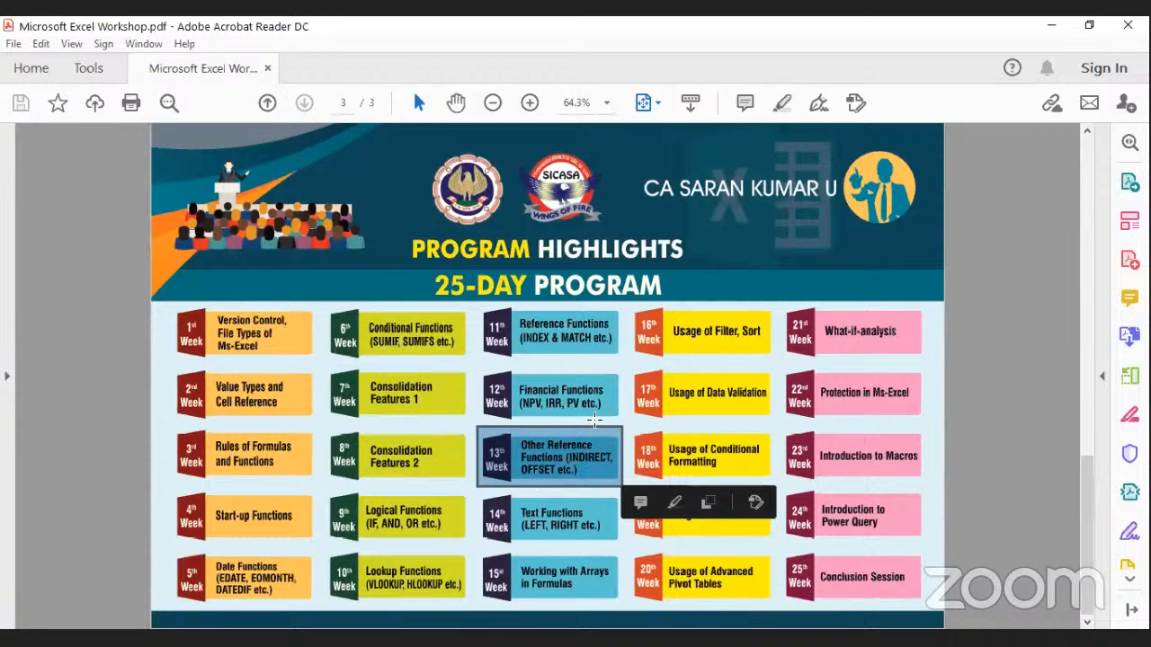
click(596, 424)
click(597, 424)
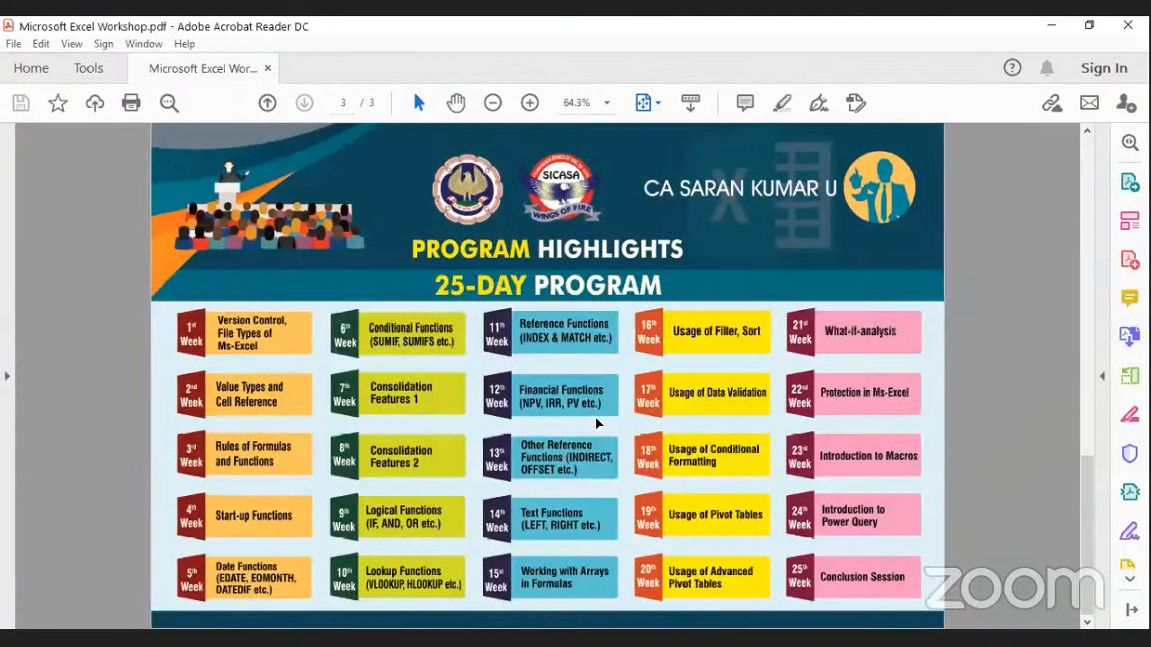
drag(475, 365, 620, 421)
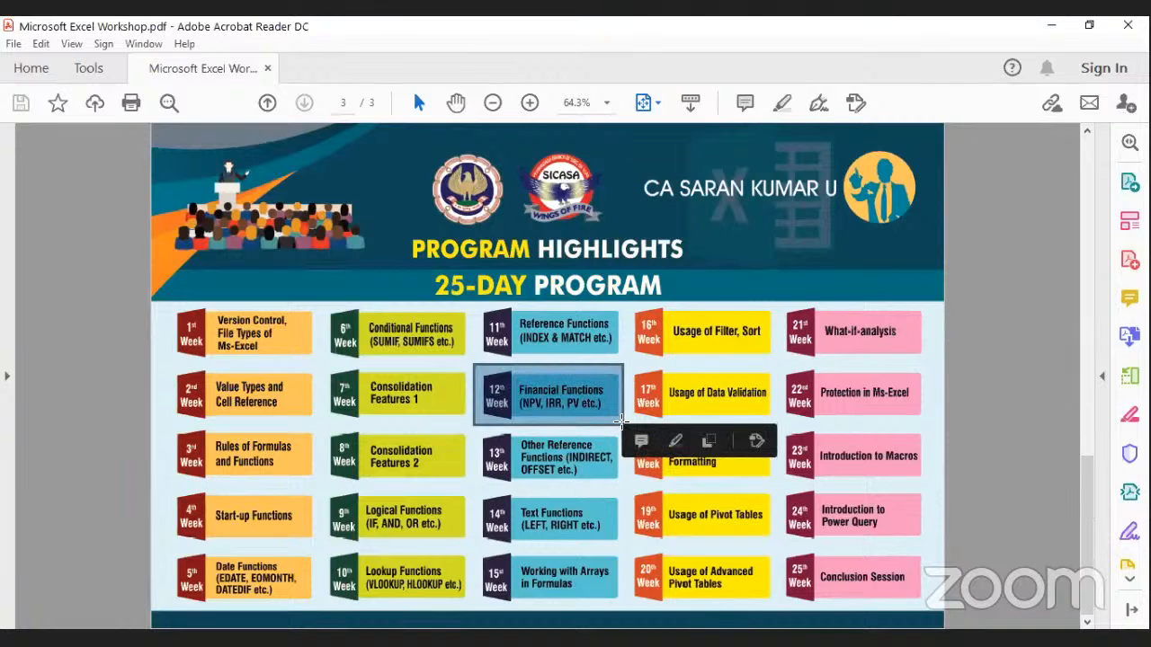
click(671, 74)
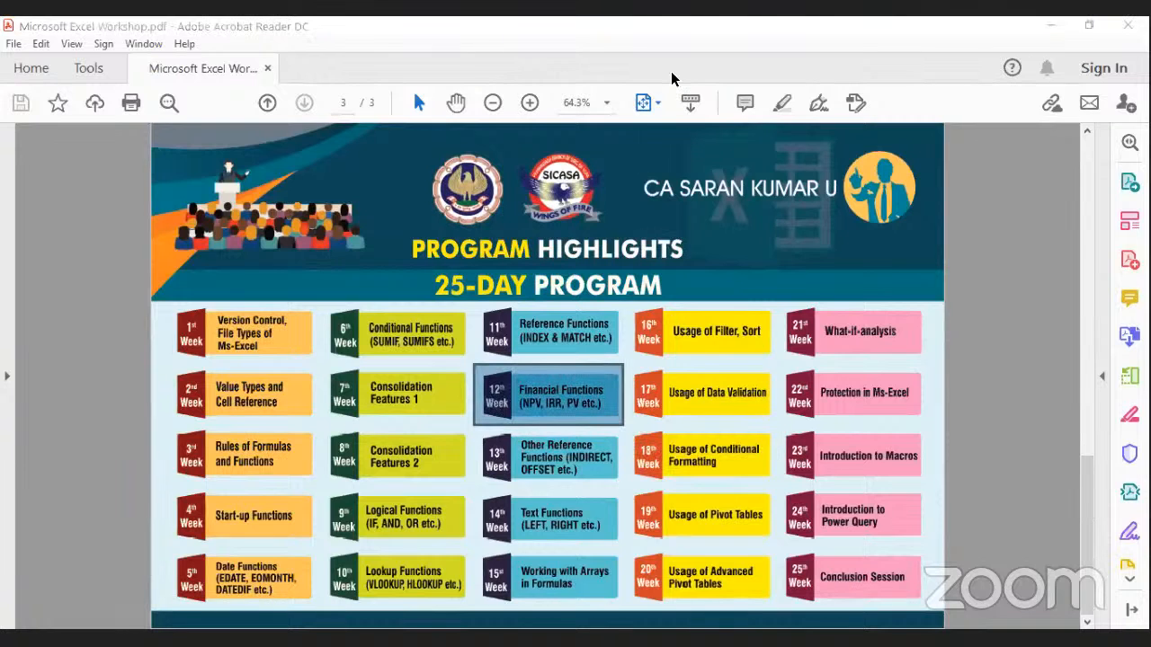
key(alt+Tab)
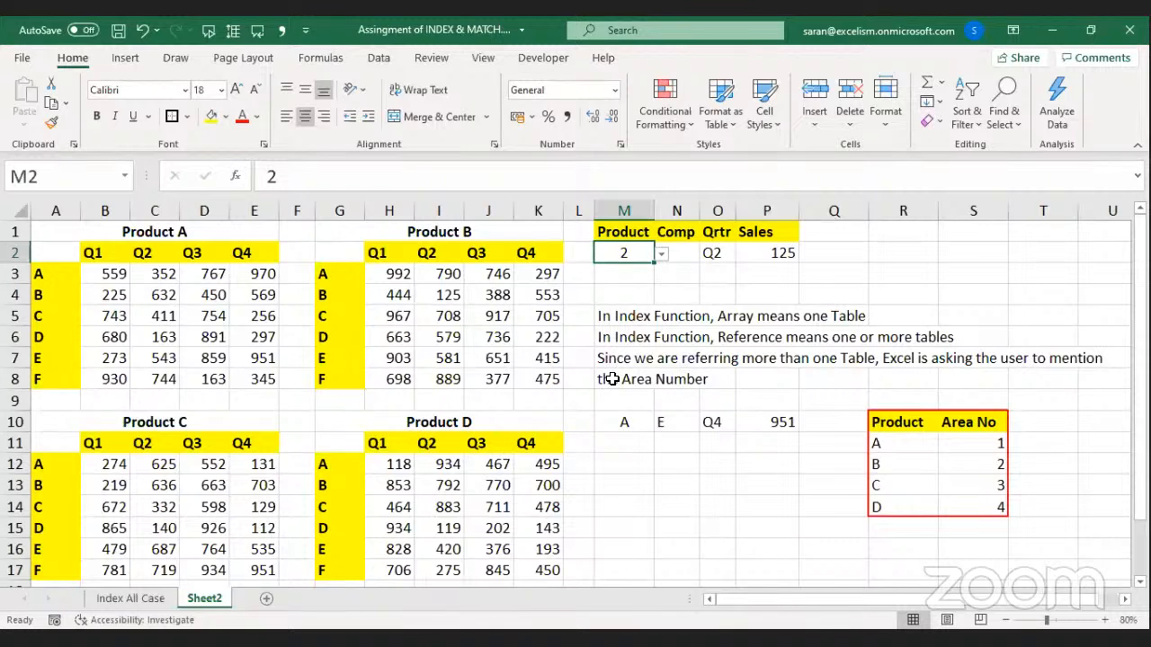
Save the workbook, then select and copy the A1:K17 block of four product tables.
key(ctrl+s)
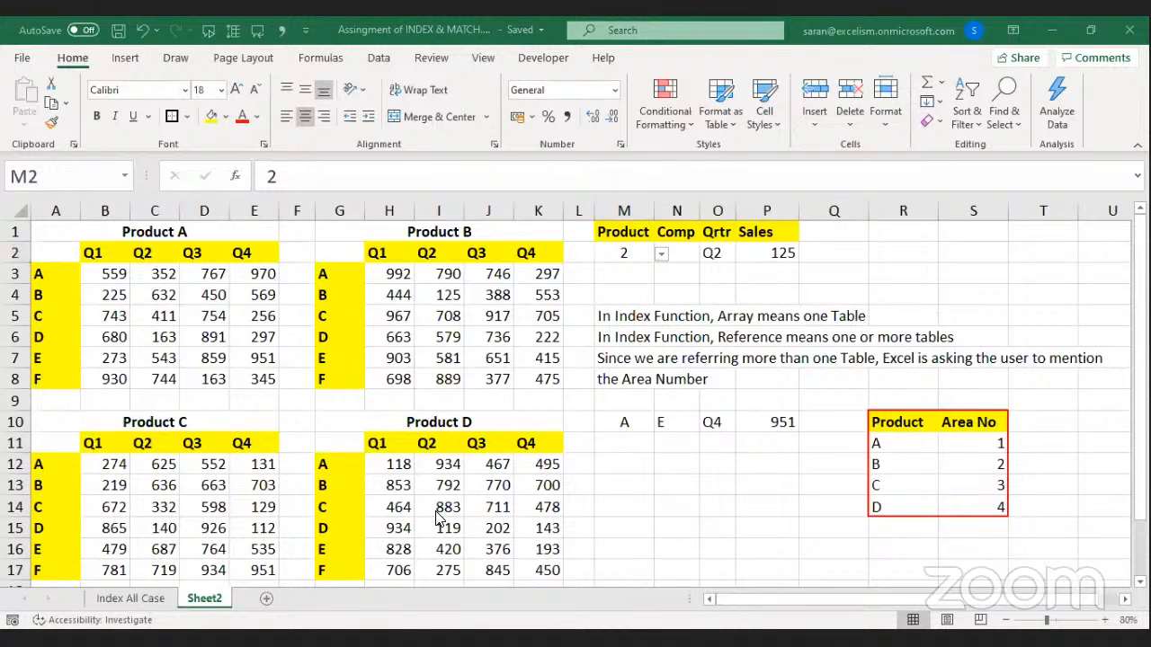
key(Left)
key(Left)
key(Left)
key(Left)
key(Left)
key(Left)
key(Left)
key(Left)
key(Left)
key(Left)
key(Left)
key(Left)
key(Up)
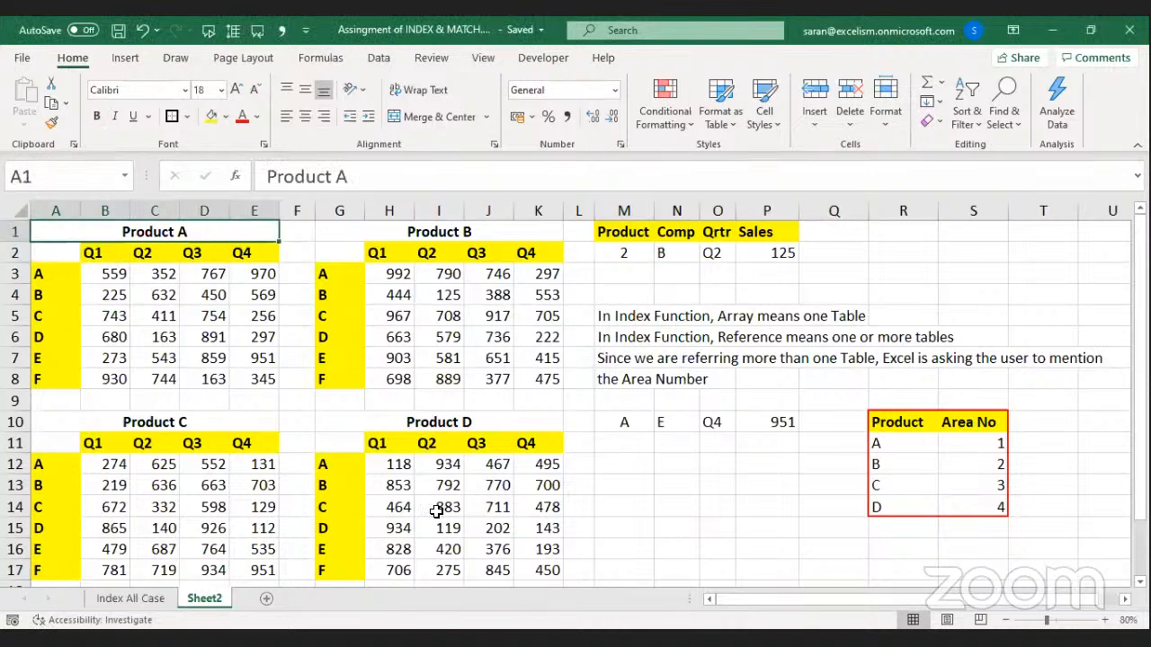
key(shift+Down)
key(shift+Down)
key(shift+Down)
key(shift+Down)
key(shift+Down)
key(shift+Down)
key(shift+Down)
key(shift+Down)
key(shift+Down)
key(shift+Down)
key(shift+Down)
key(shift+Down)
key(shift+Down)
key(shift+Down)
key(shift+Down)
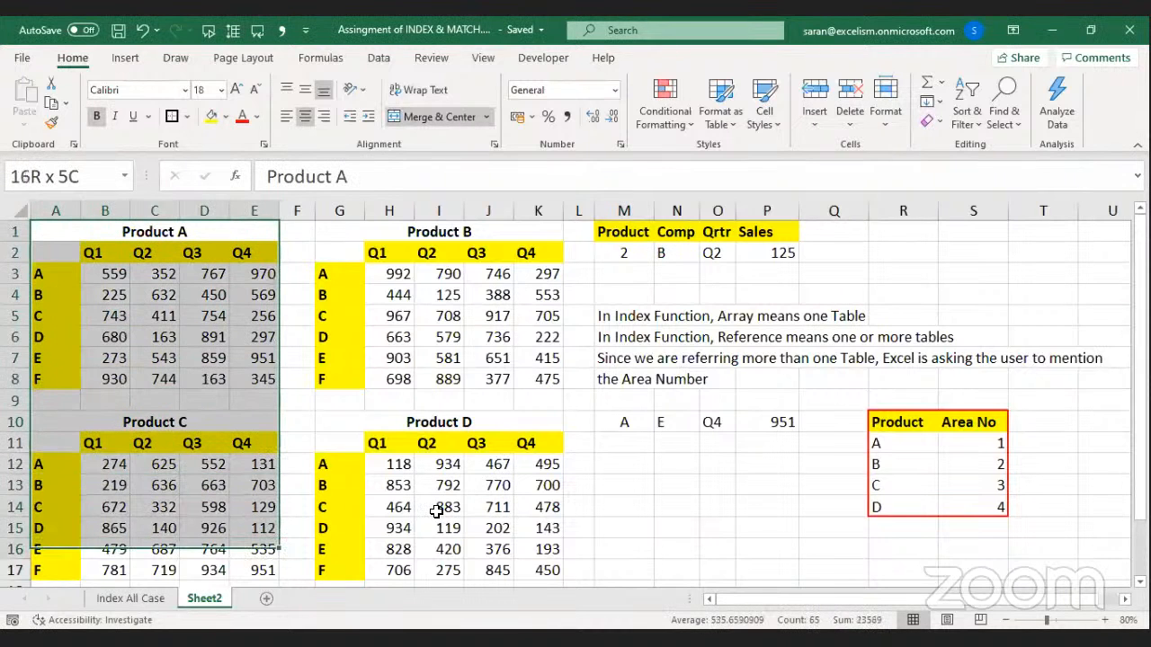
key(ctrl+a)
key(ctrl+c)
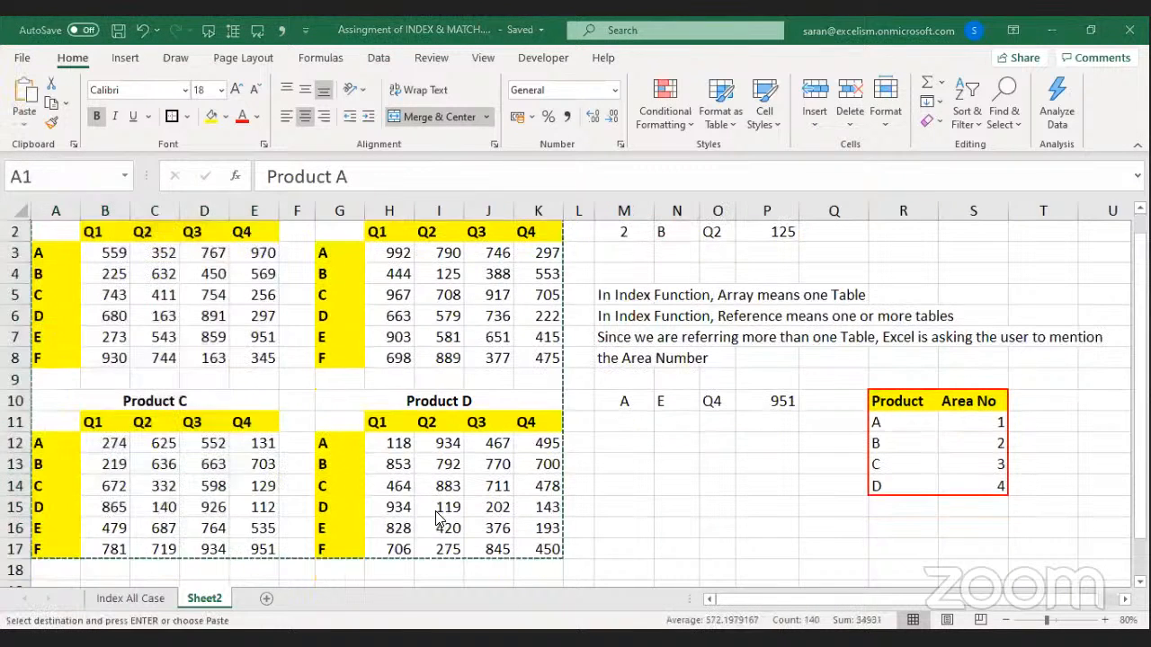
Paste Special the copied tables as values, then as formats.
key(ctrl+alt+v)
key(v)
key(Return)
key(ctrl+alt+v)
key(t)
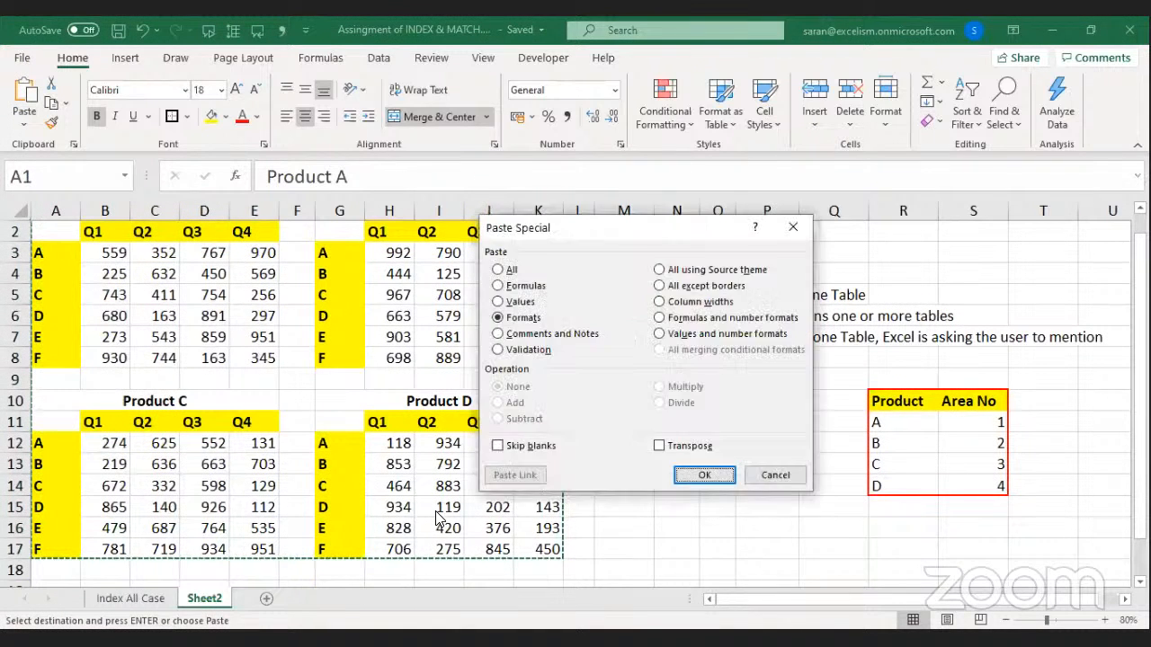
key(Return)
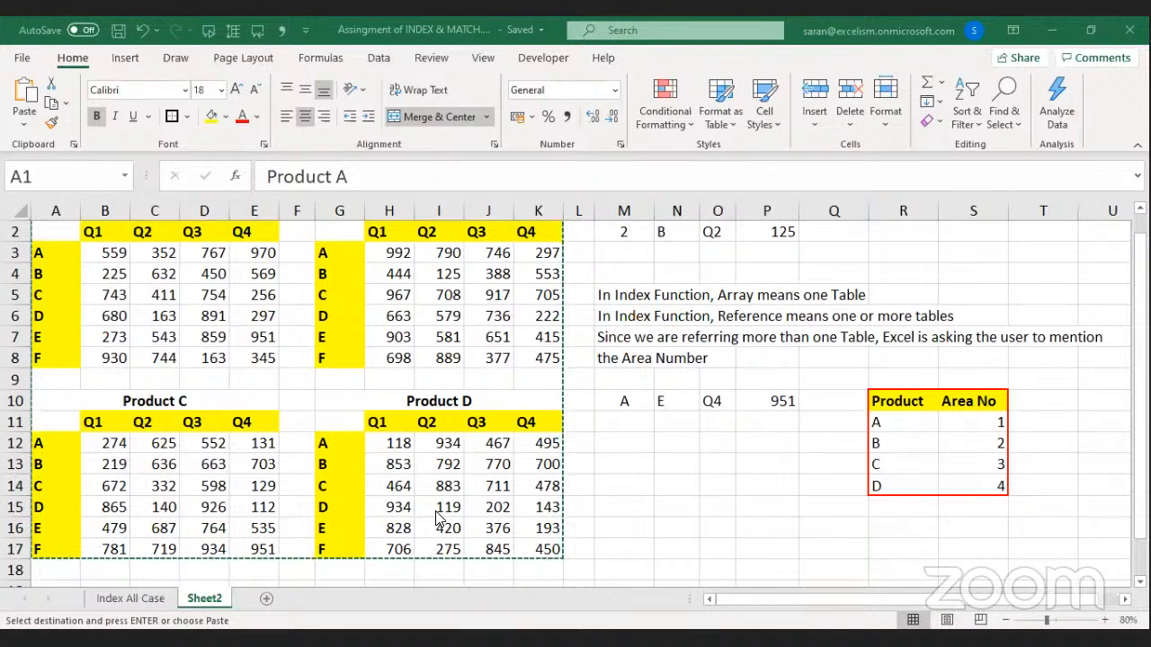
key(Return)
Select and copy the Product–Sales input block M1:P2.
click(389, 400)
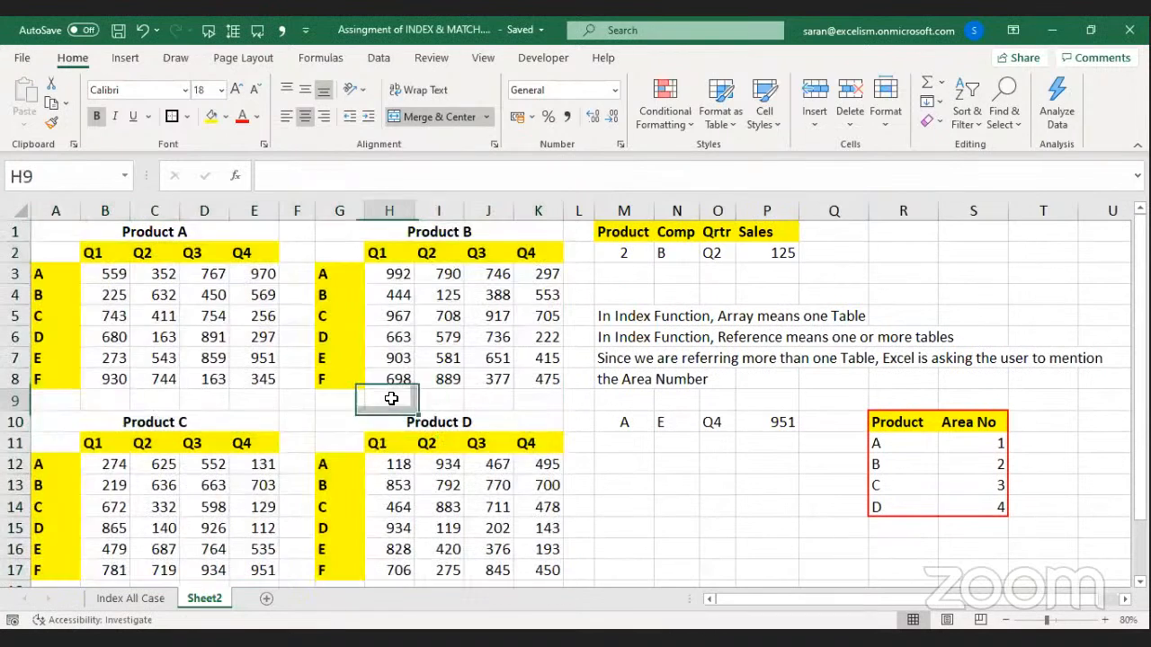
key(ctrl+Right)
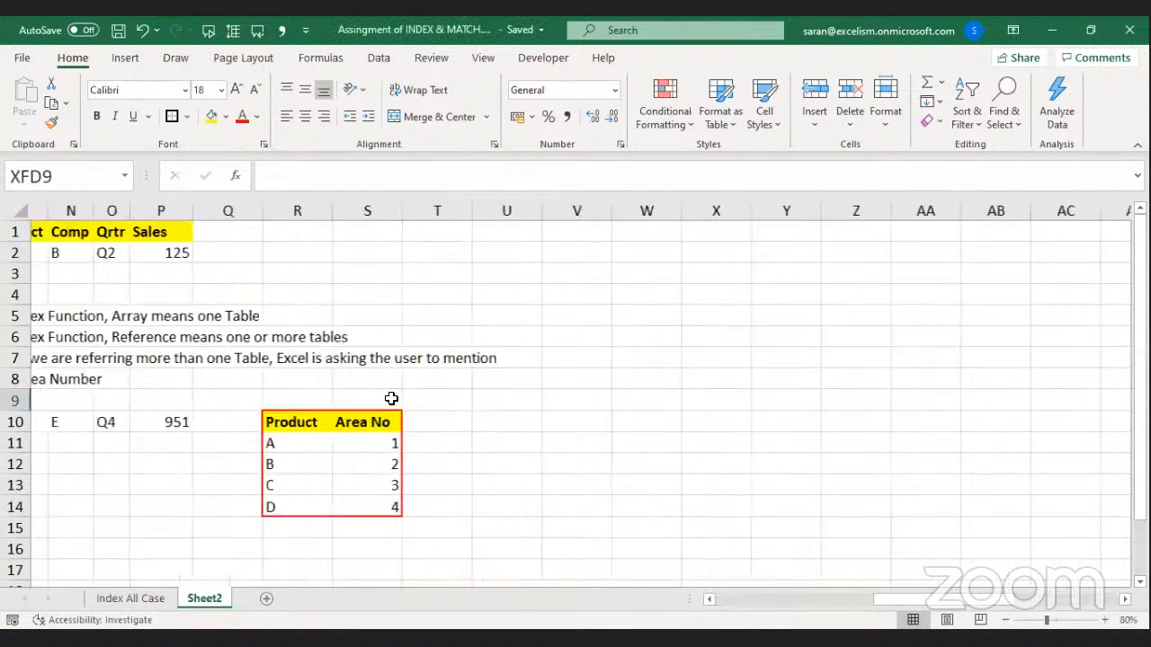
key(ctrl+Left)
key(Up)
key(Up)
key(Up)
key(Up)
key(Up)
key(Up)
key(Up)
key(Up)
key(Right)
key(Right)
key(Right)
key(Right)
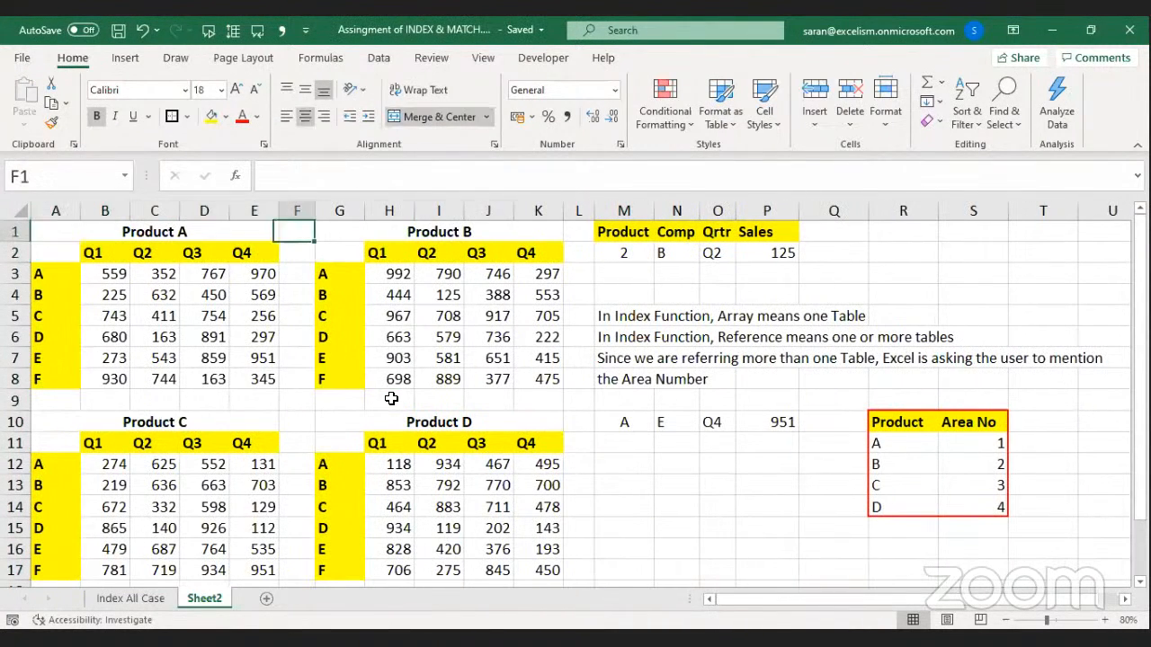
key(shift+Right)
key(shift+Right)
key(shift+Right)
key(shift+Down)
key(ctrl+c)
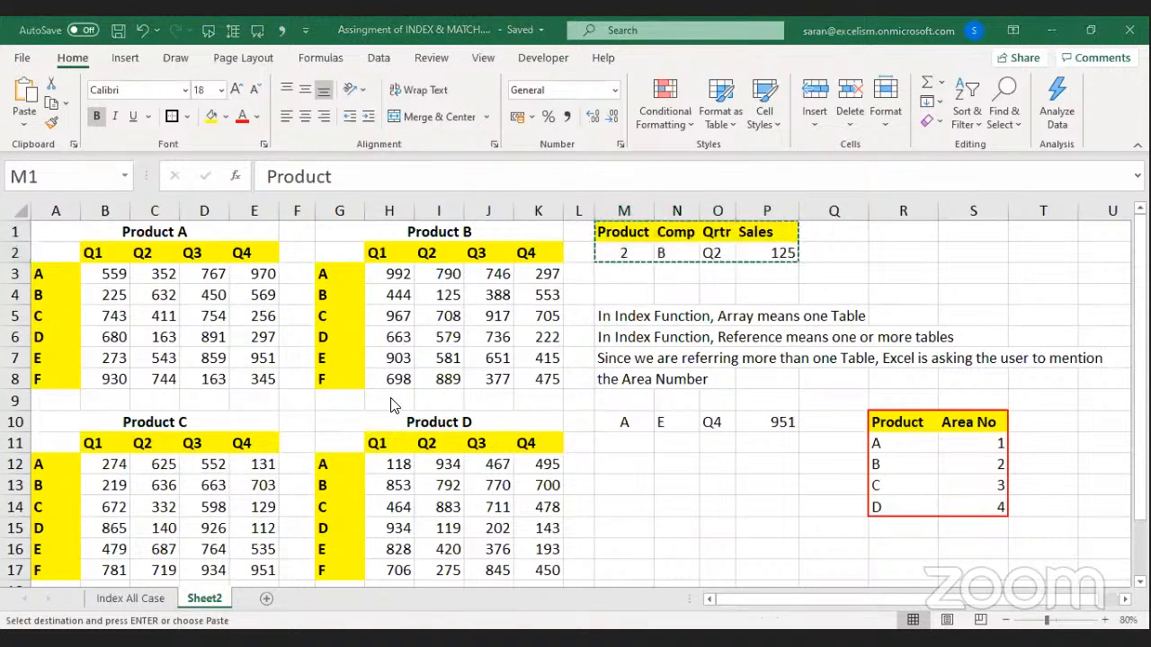
Add Data Validation to the input block allowing a List of A,B,C,D.
key(Escape)
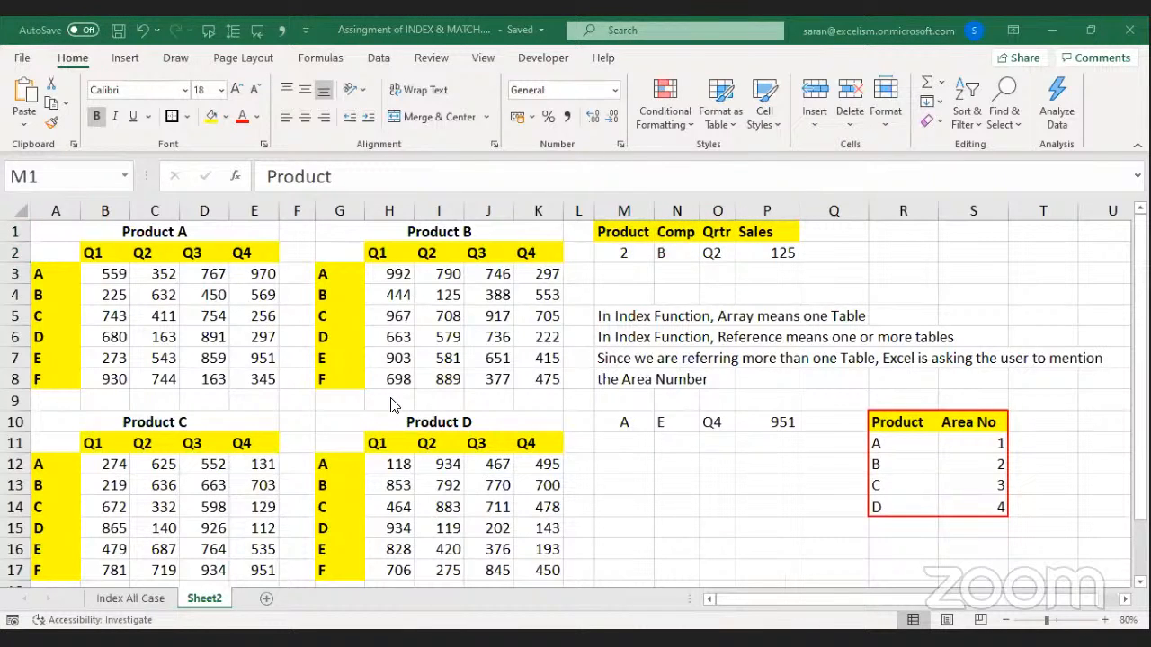
key(alt+a)
key(v)
key(v)
key(alt+Down)
key(Return)
key(Tab)
text(A,B,C,D)
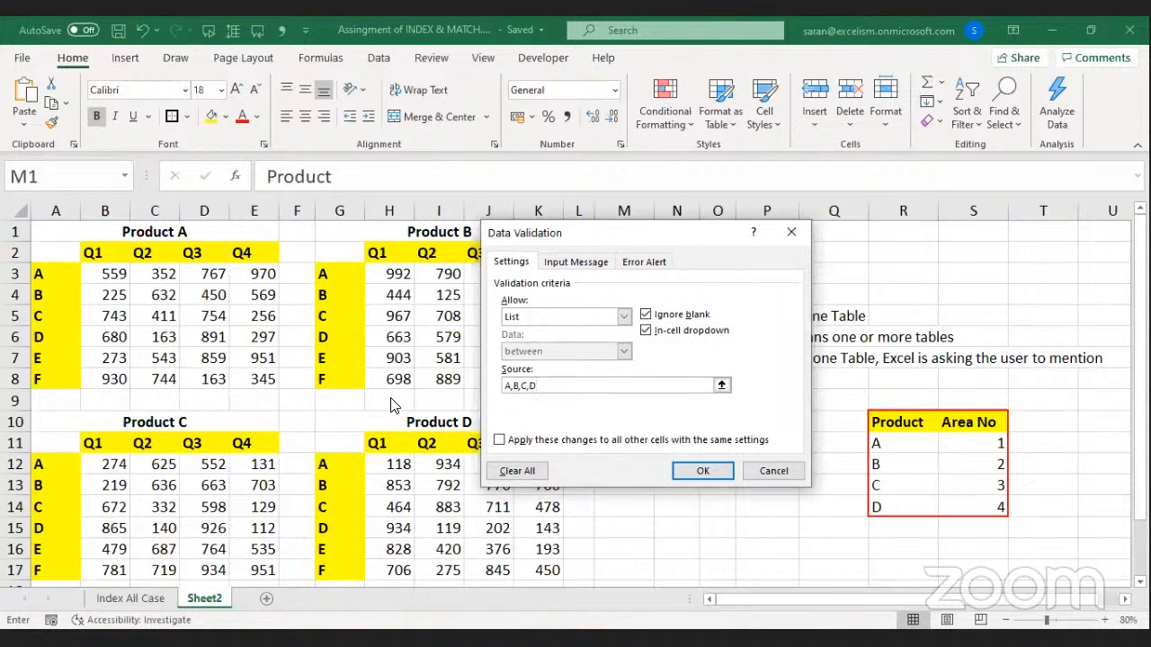
key(Return)
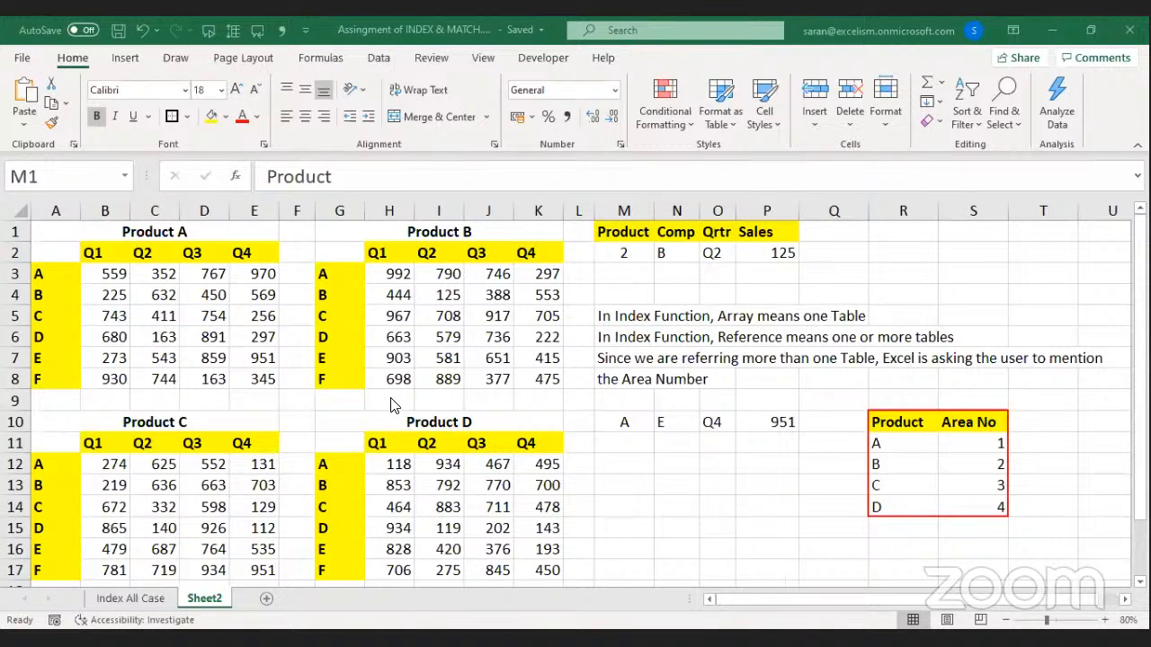
key(ctrl+a)
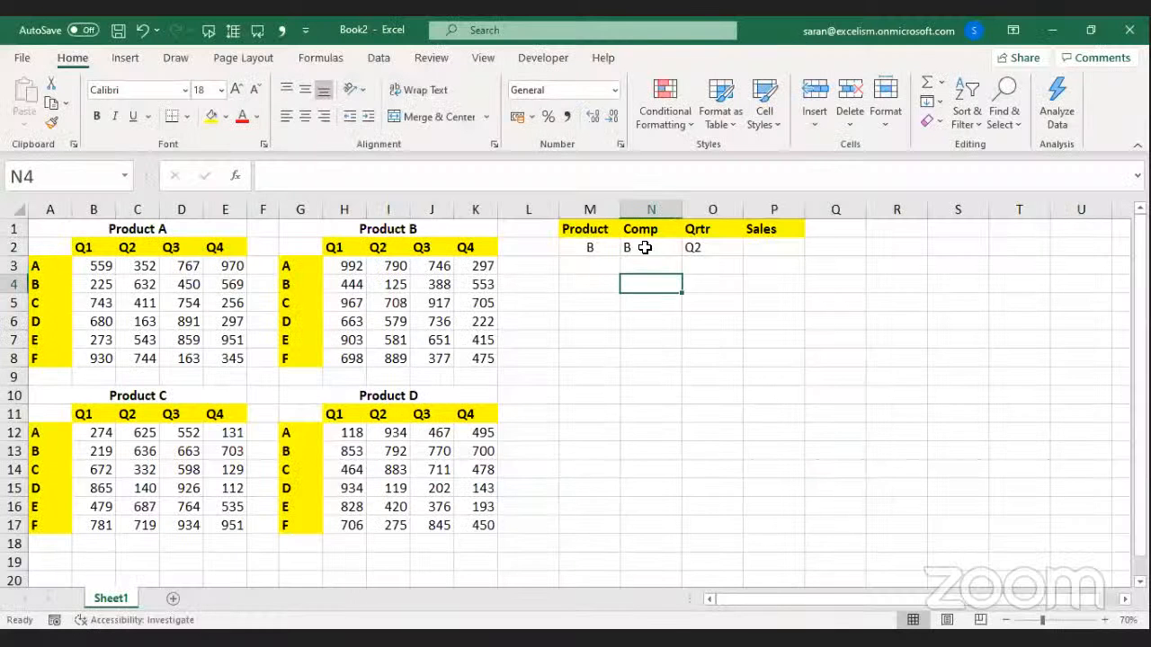
Select the Comp and quarter entries in N2 and O2 and centre the Q2 entry.
click(644, 246)
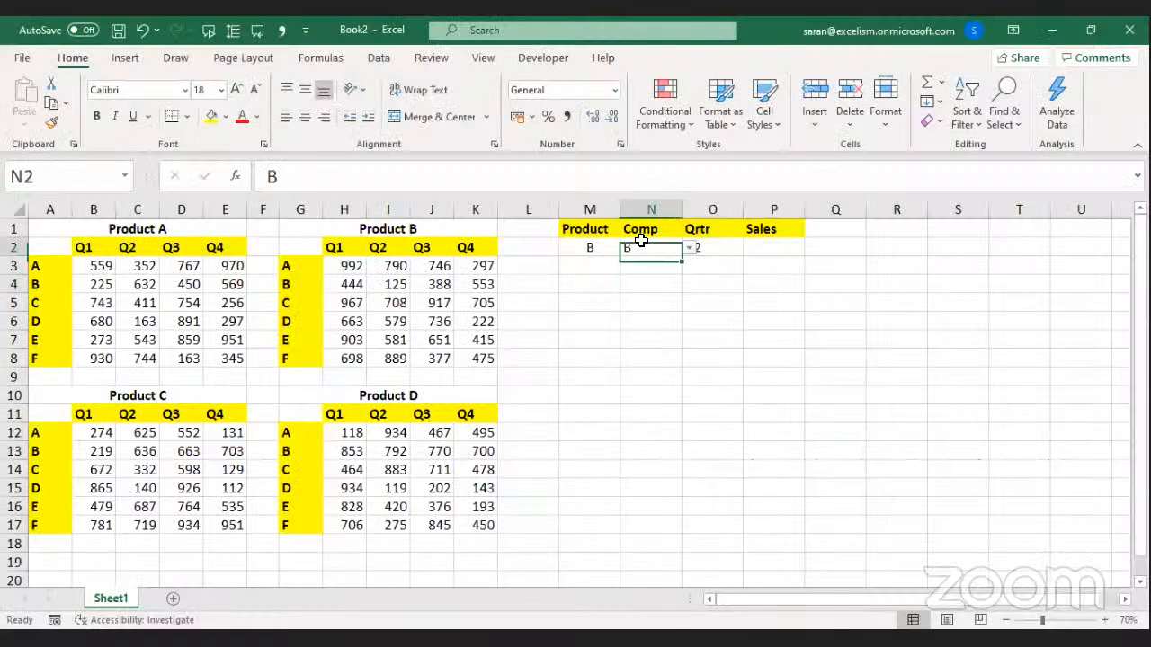
click(570, 301)
click(727, 244)
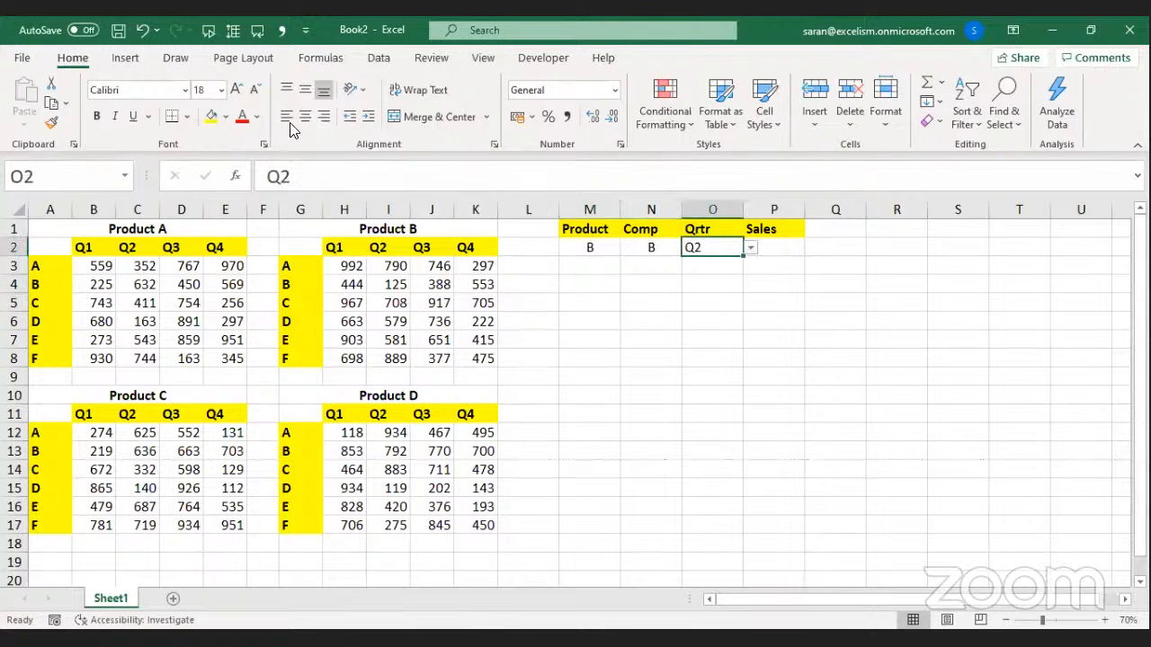
click(305, 116)
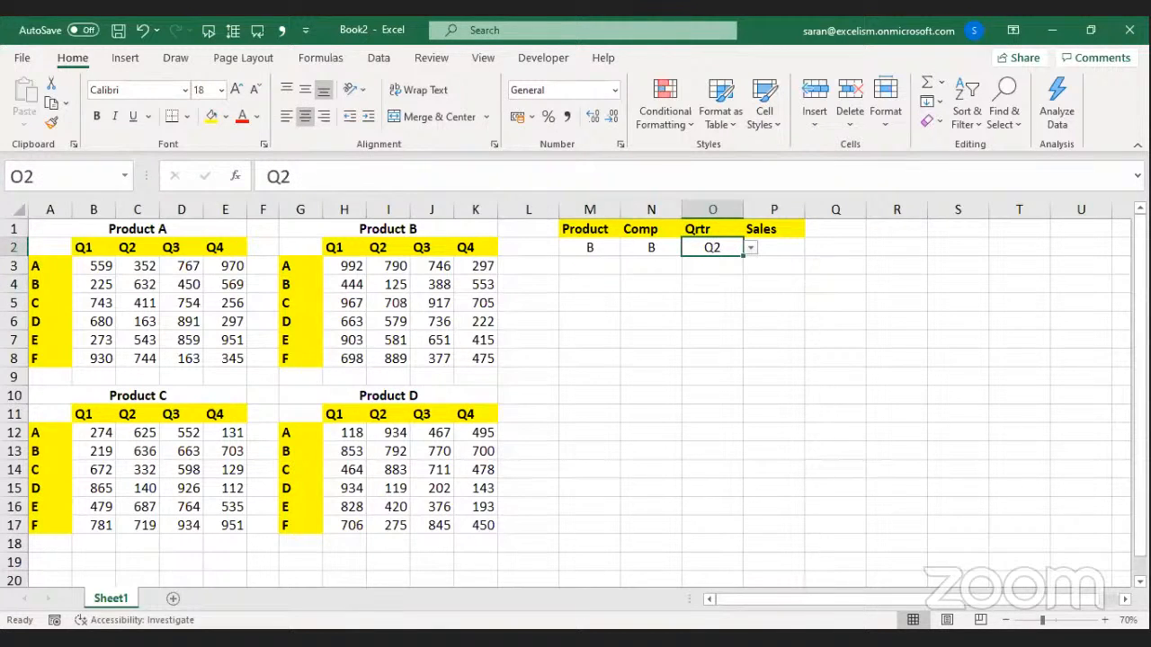
click(492, 639)
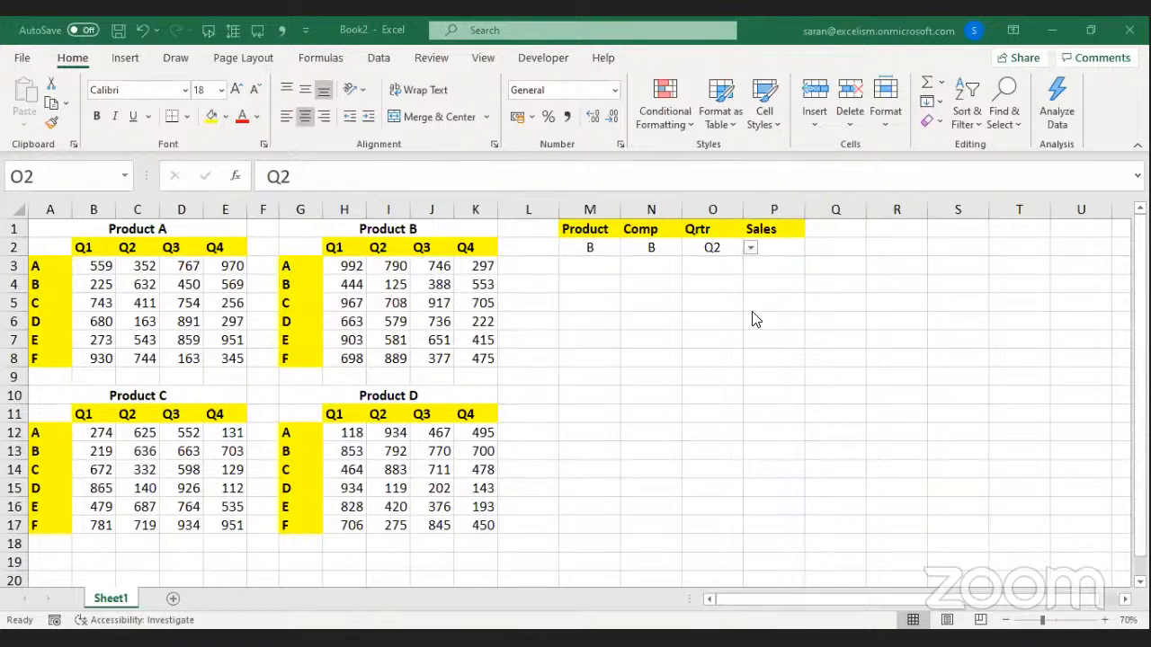
key(Left)
key(Left)
key(Down)
key(Down)
key(Down)
key(Down)
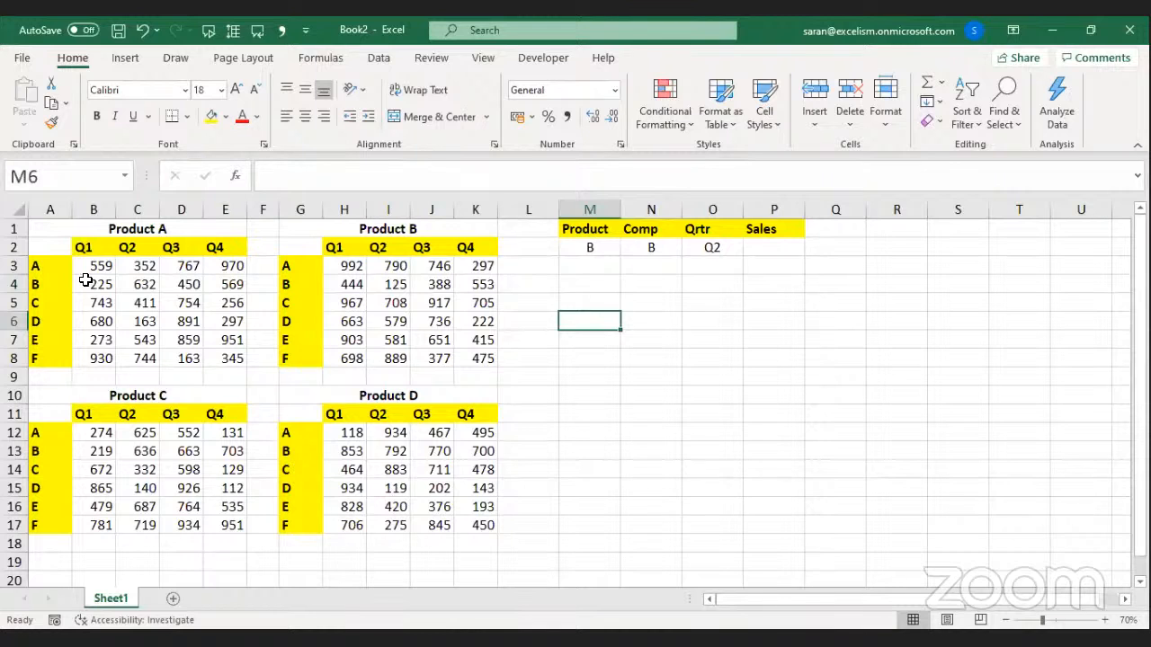
Relabel Product B's rows D, E, F, G, H, A and Product C's rows G, H, A, B, C, D.
drag(39, 266, 41, 359)
click(296, 266)
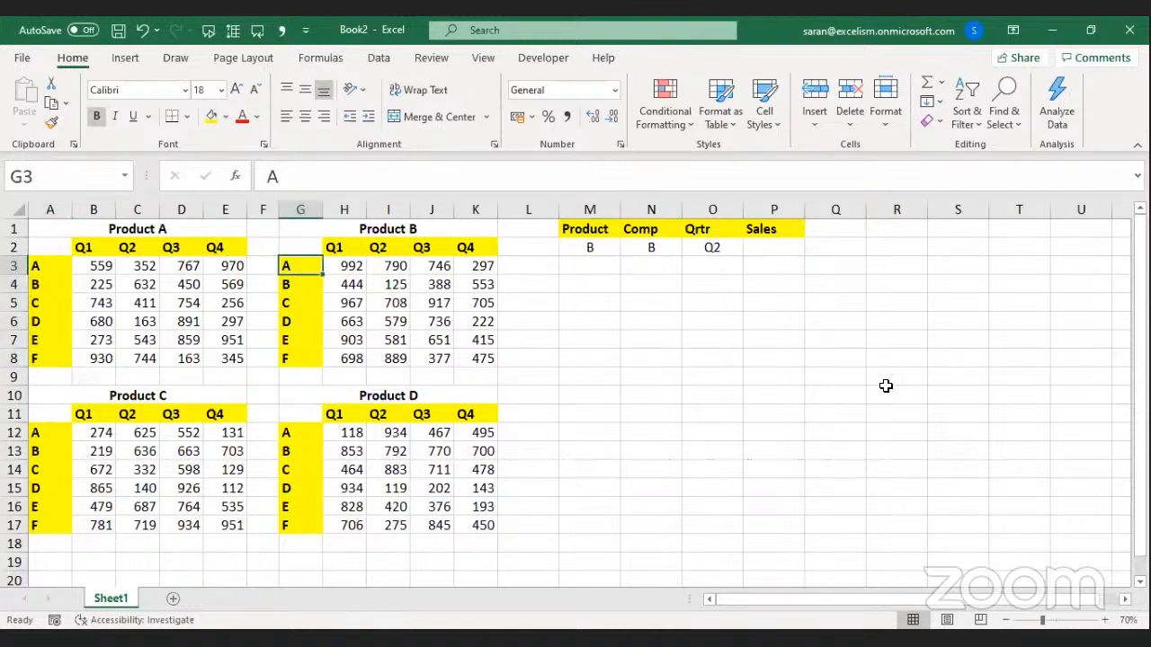
text(D E F G H A)
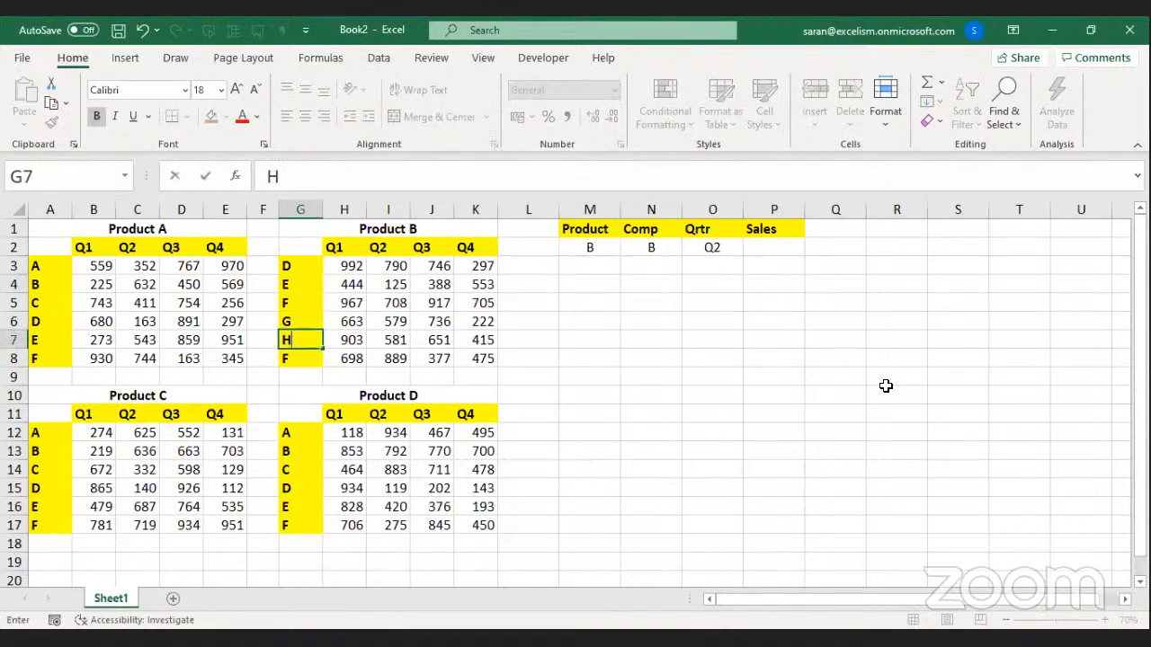
key(Down)
key(Down)
key(Left)
key(Down)
key(Down)
key(Left)
key(Left)
key(Left)
key(Left)
key(Left)
key(Up)
text(G)
key(Return)
text(H)
Relabel Product D's rows C, B, A, G, D, F, correcting the mistyped fifth label to D.
key(Return)
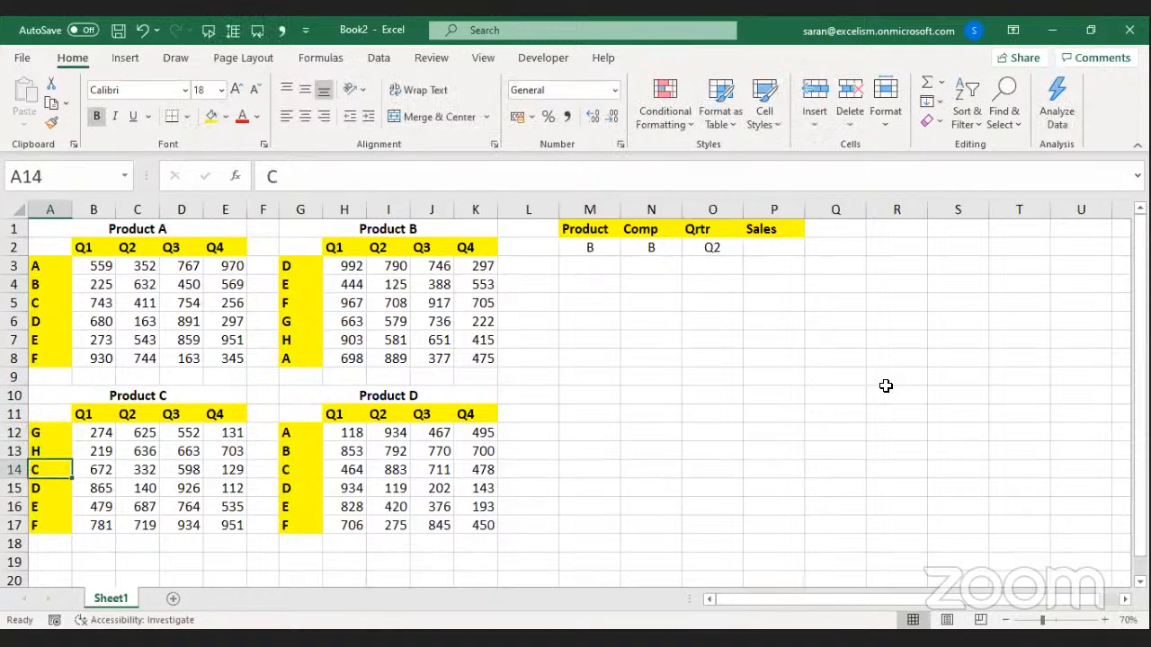
text(A B C D)
key(Up)
key(Right)
key(Right)
key(Right)
key(Right)
key(Right)
key(Right)
key(Up)
key(Up)
key(Up)
key(Up)
key(Up)
text(C)
key(Return)
text(B)
key(Return)
text(A)
key(Return)
text(G)
key(Return)
text(A)
key(Return)
key(Up)
text(D)
key(Return)
key(ctrl+Up)
key(ctrl+Up)
key(ctrl+Up)
key(Down)
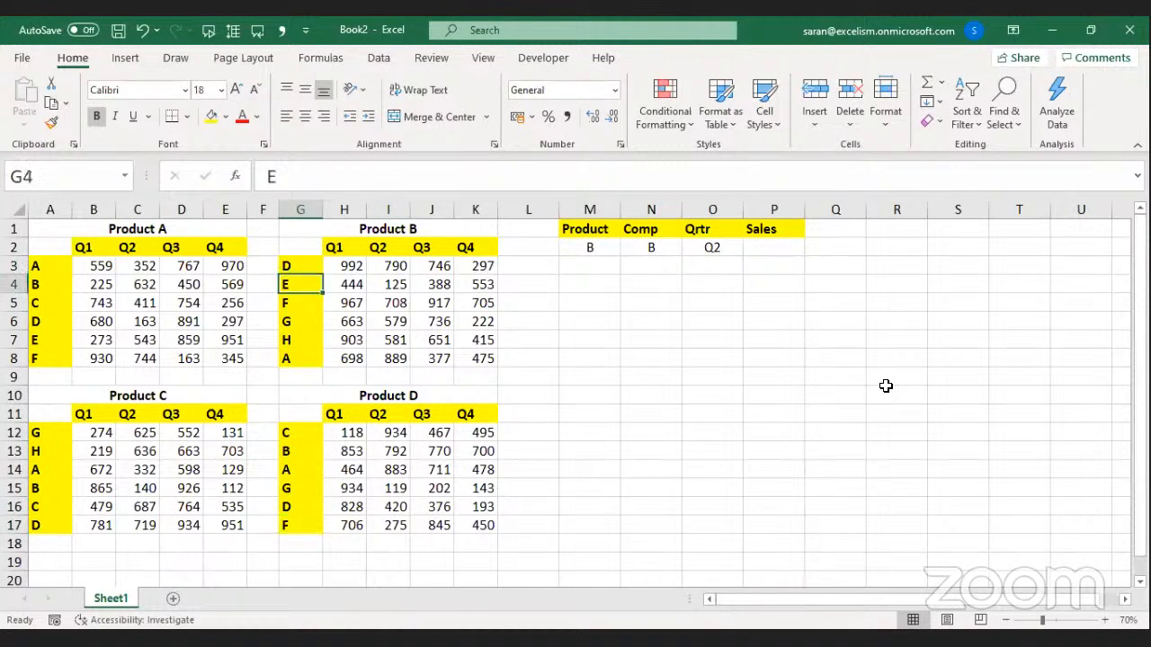
key(Right)
key(Right)
key(Right)
key(Right)
key(Right)
key(Right)
key(Right)
key(Right)
key(Right)
key(Up)
key(Up)
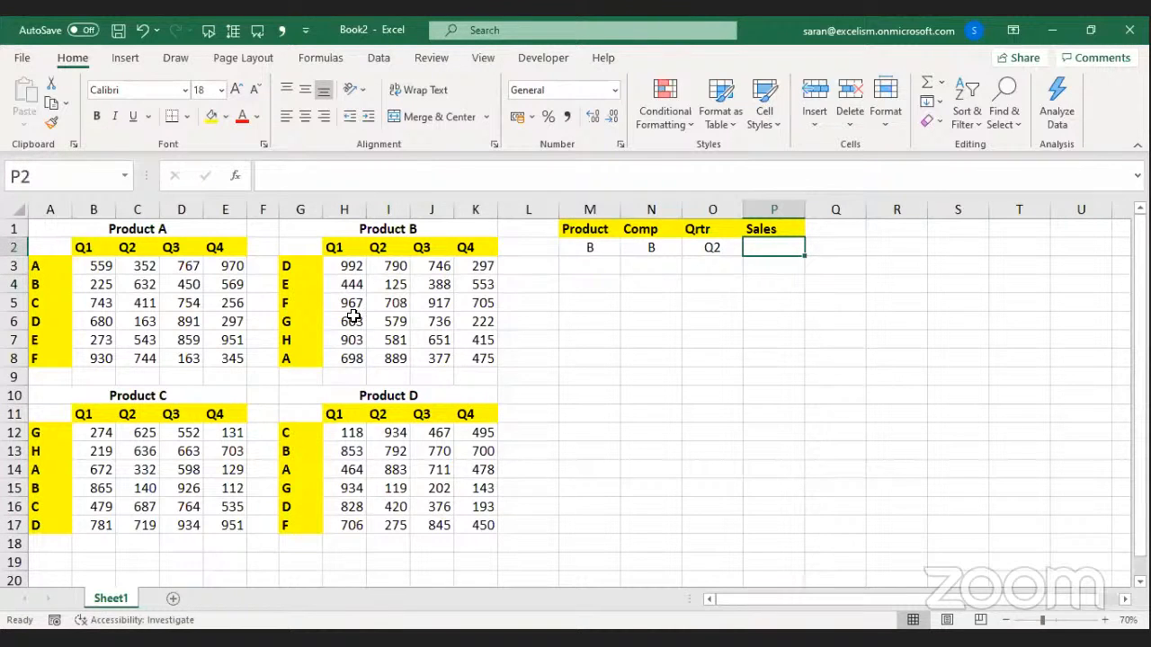
click(598, 250)
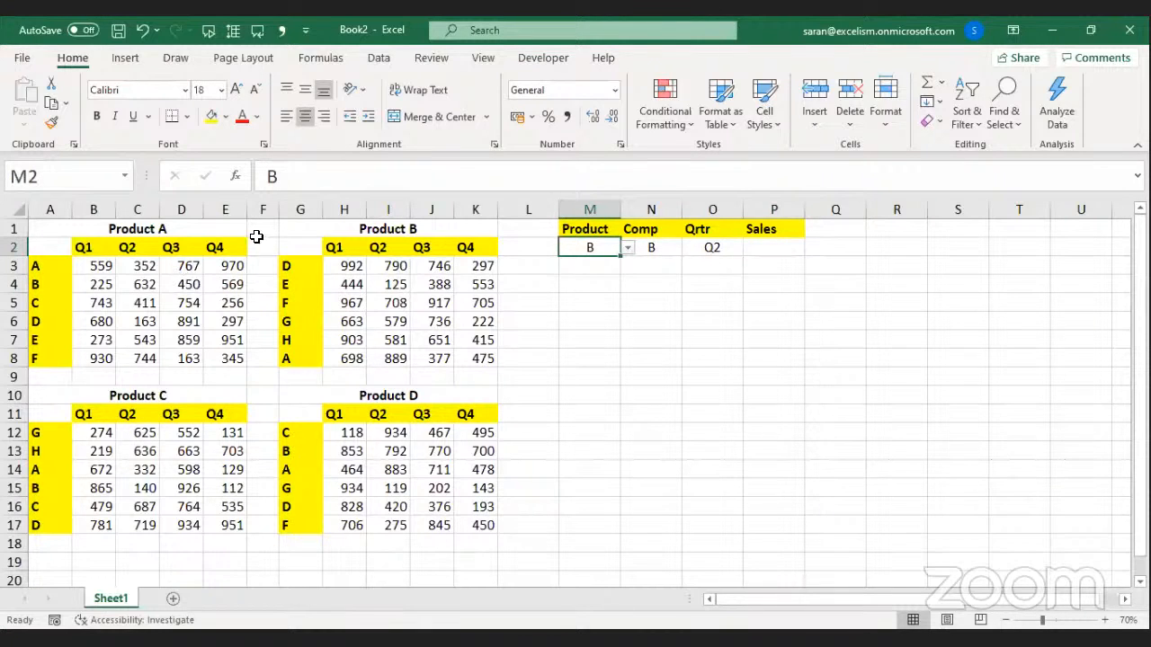
drag(301, 261, 289, 362)
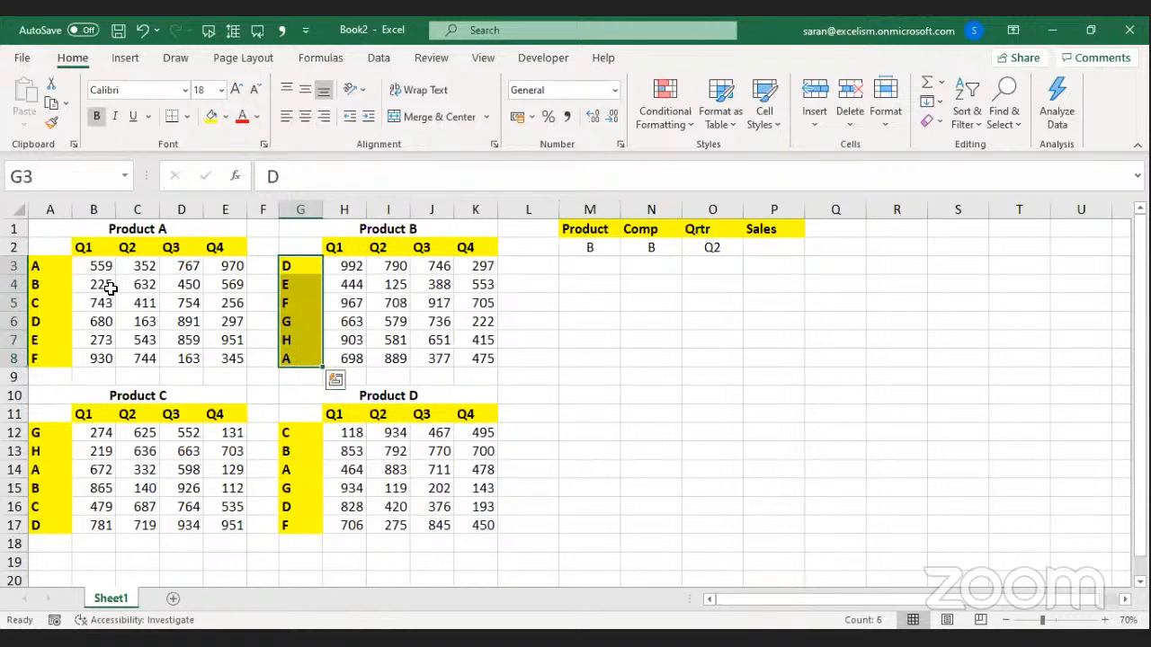
click(50, 267)
drag(49, 268, 36, 355)
drag(302, 263, 297, 359)
drag(50, 434, 36, 527)
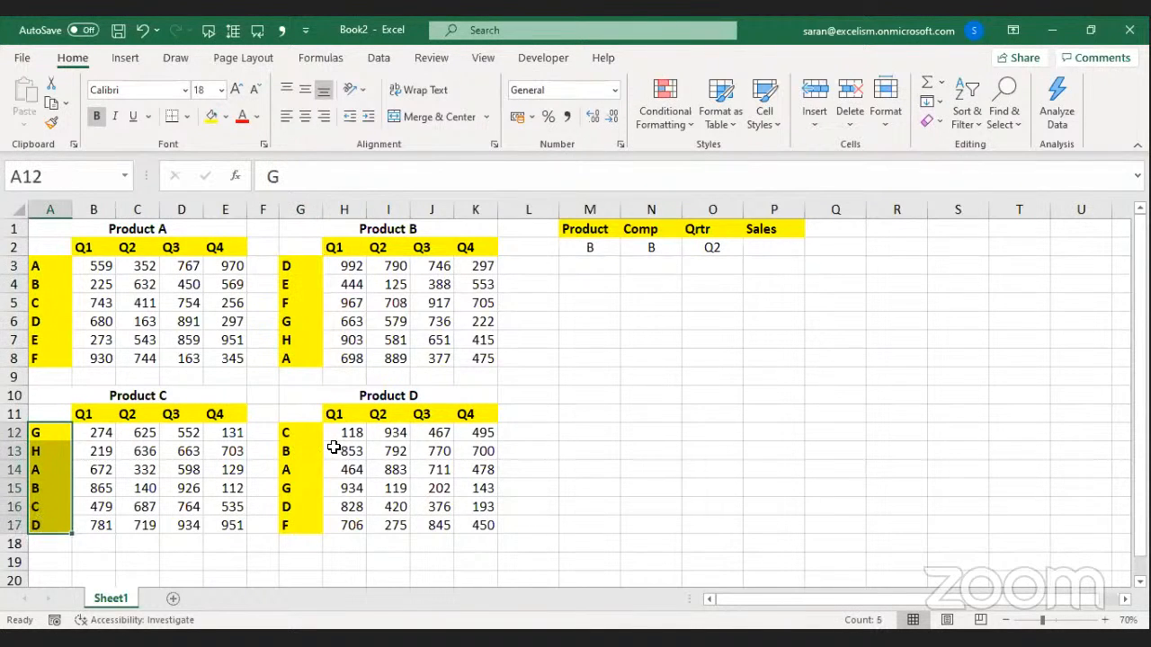
drag(303, 431, 300, 519)
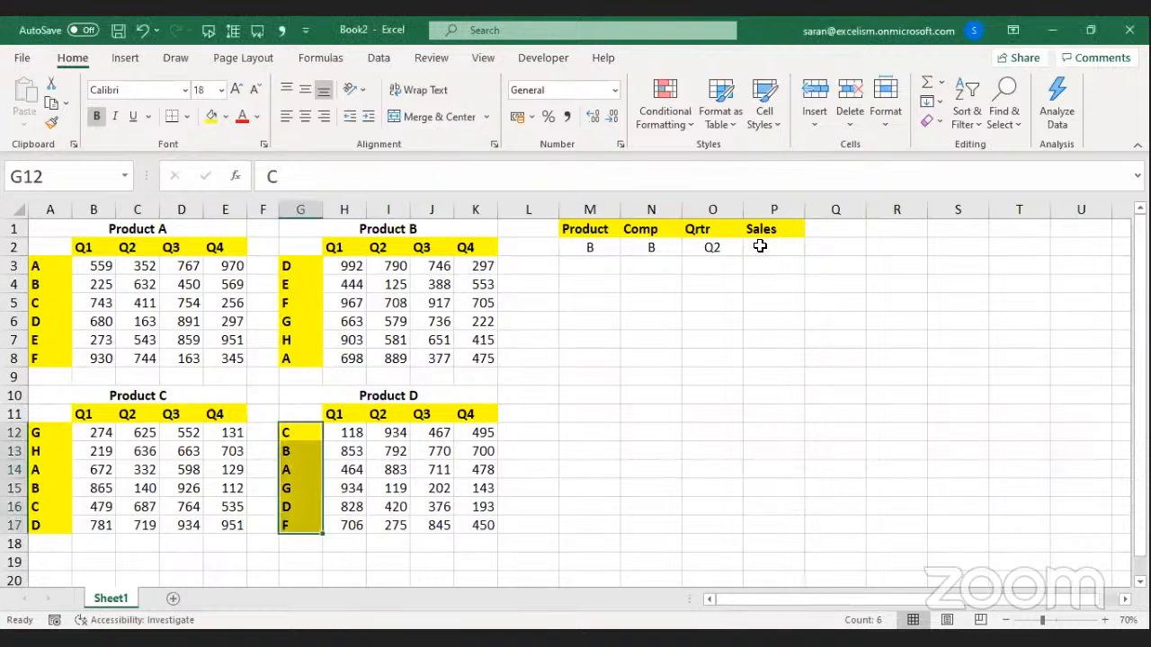
click(660, 256)
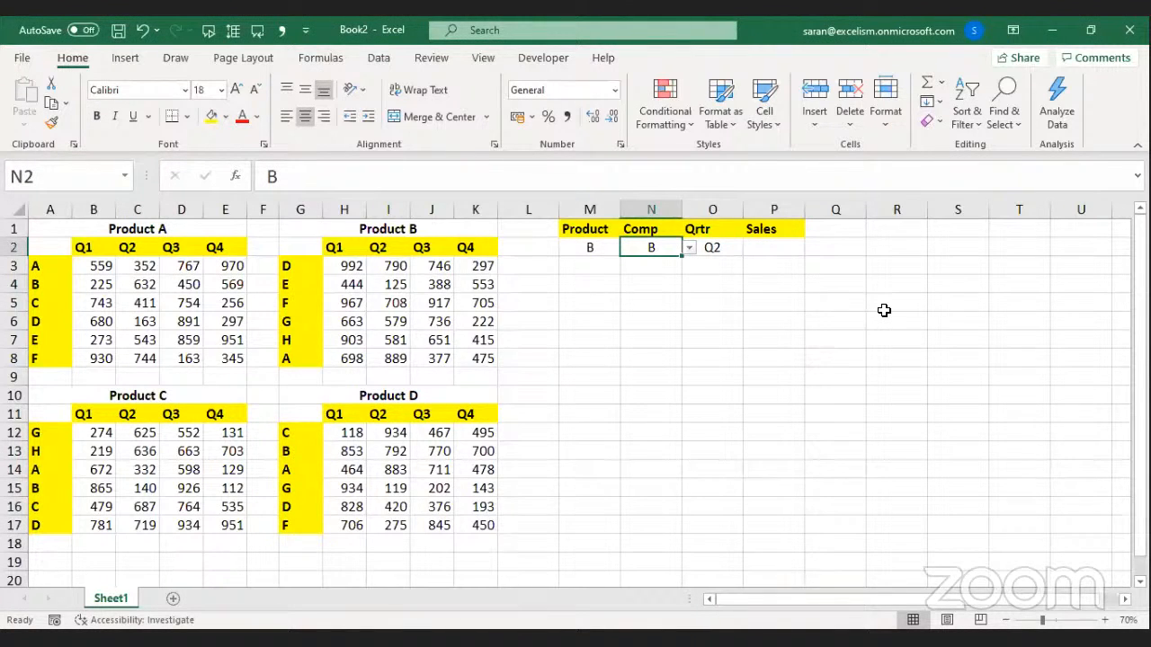
Change the Comp cell's validation list to A,B,C,D,E,F,G,H,All.
key(alt+d)
key(l)
key(Tab)
key(Tab)
key(Tab)
key(Right)
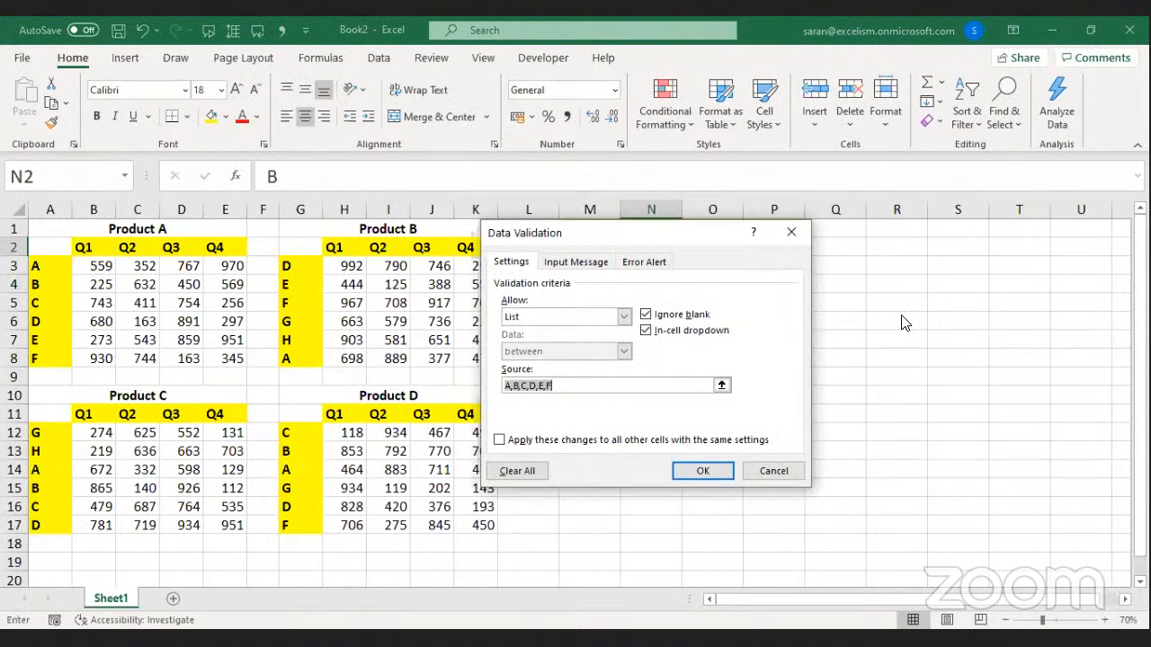
key(ctrl+a)
key(BackSpace)
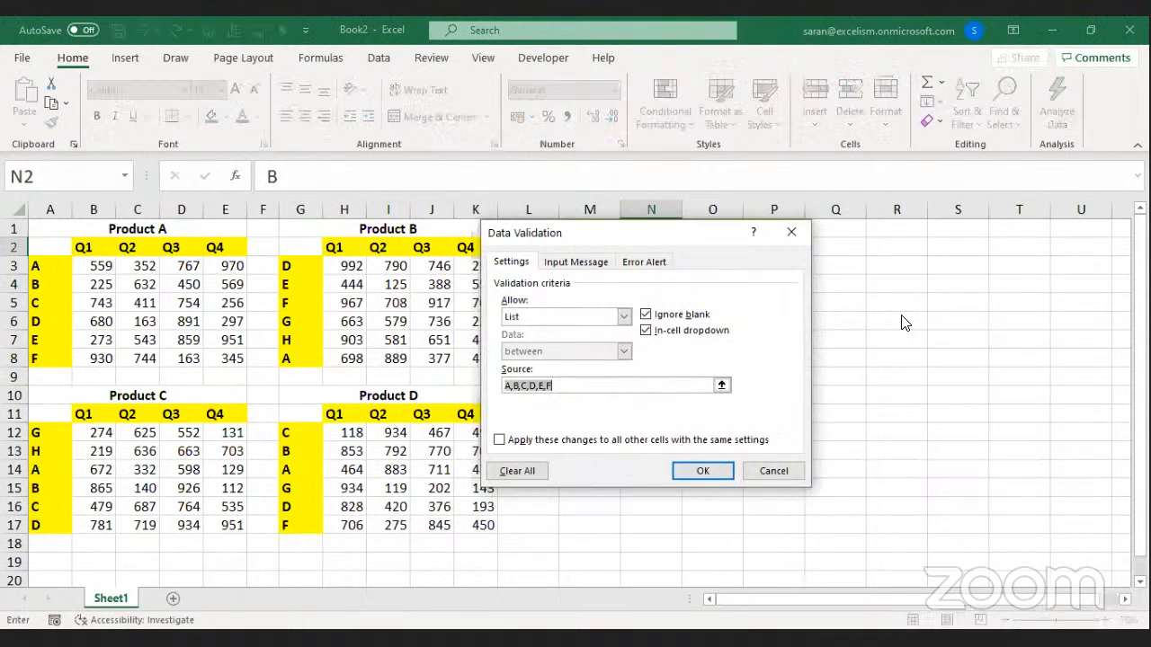
text(A,B,C,D,E,F,G,H,All)
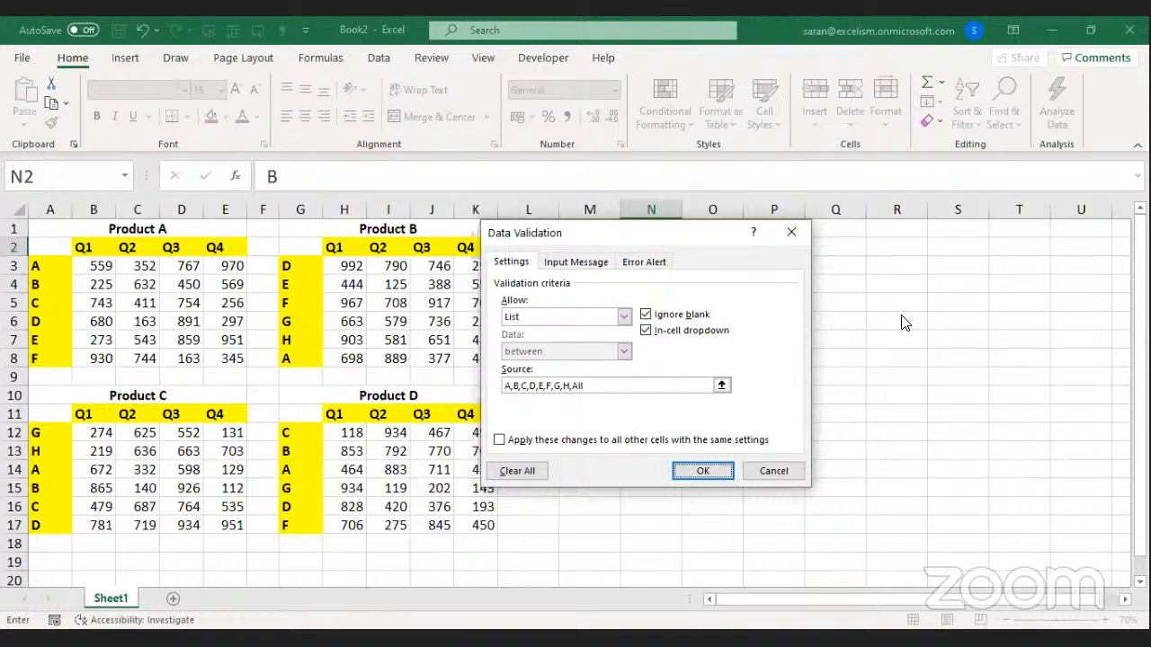
key(Return)
Append All to the Qrtr validation list so it offers Q1–Q4 and All.
key(Right)
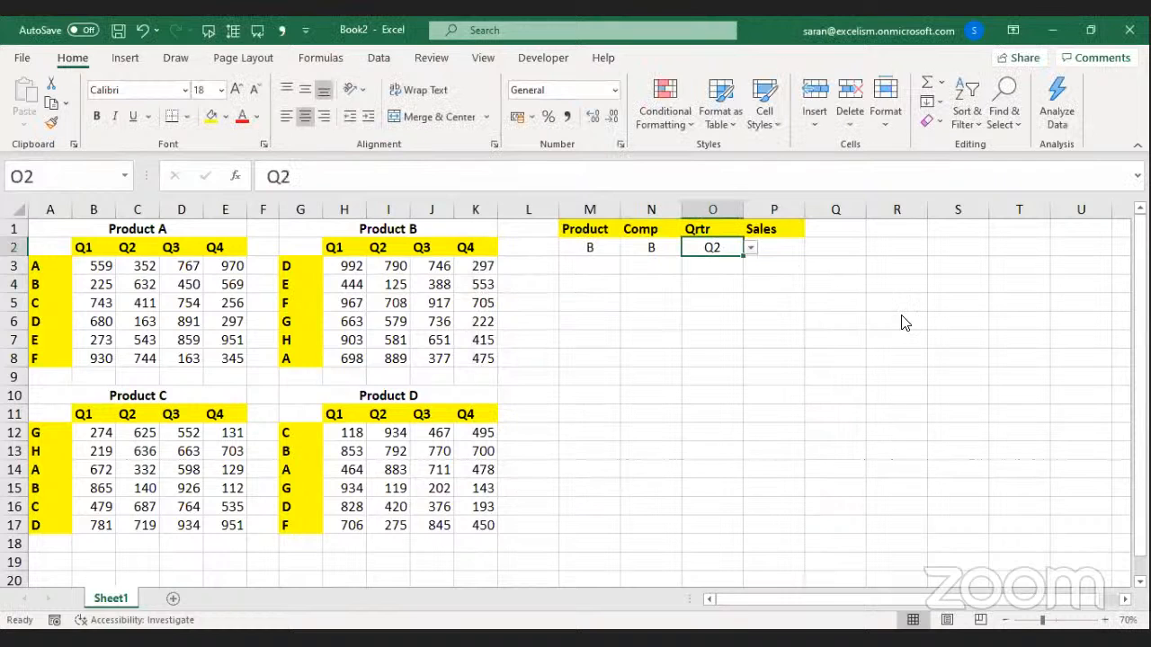
key(alt+a)
key(v)
key(v)
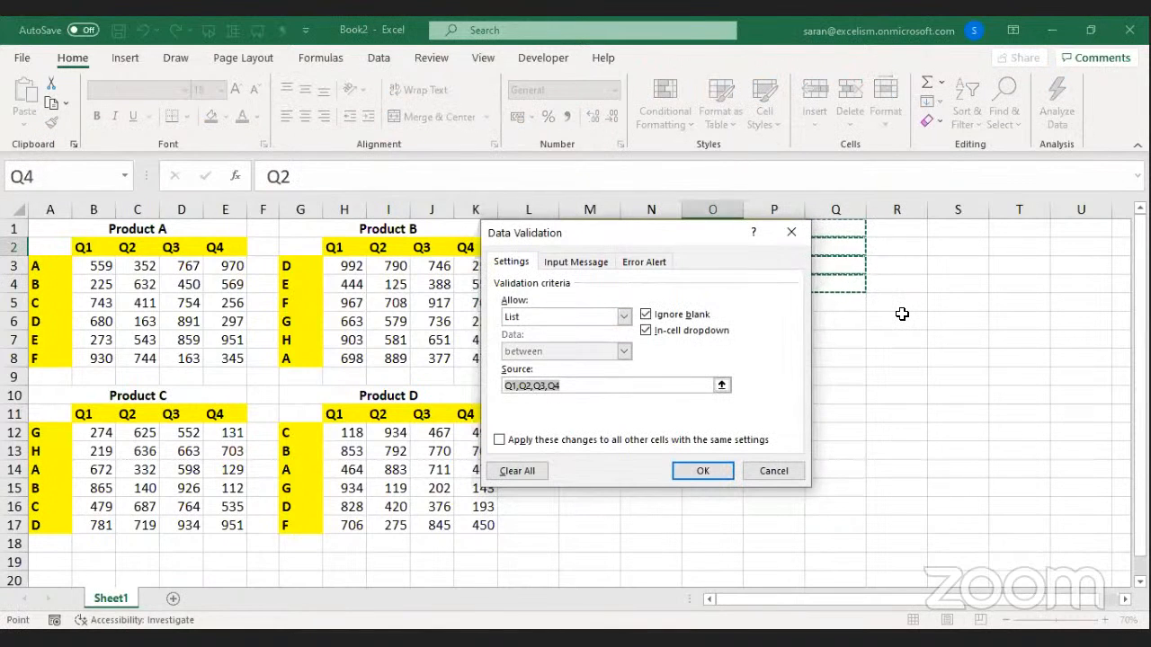
key(F2)
text(,All)
key(Return)
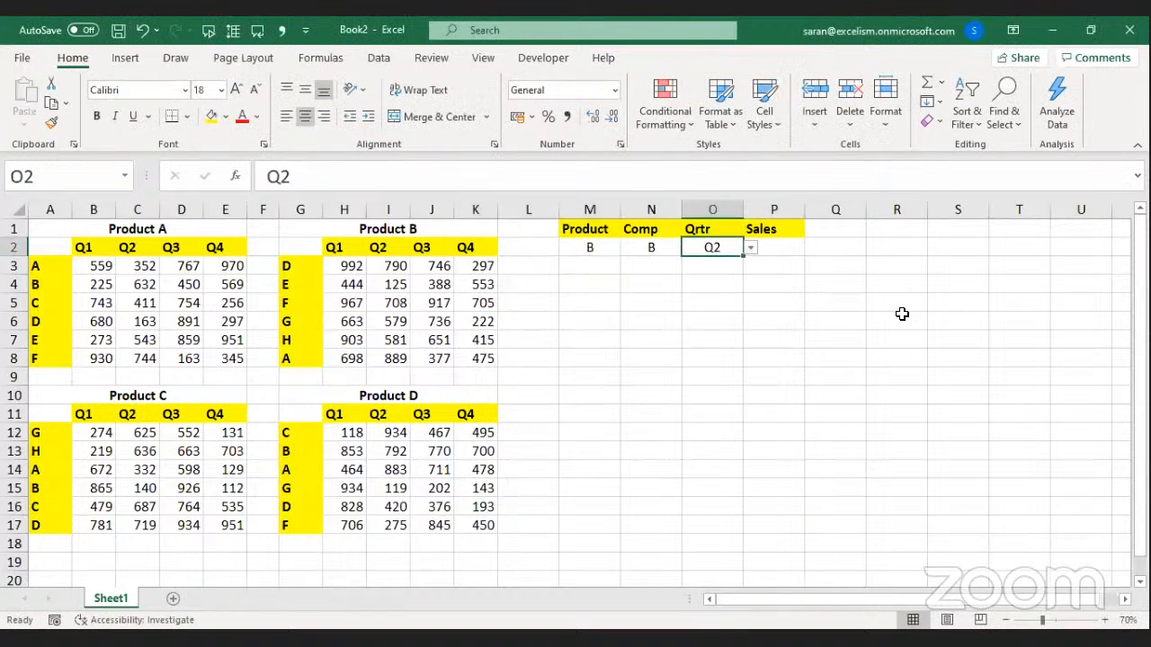
key(Left)
key(Left)
Choose All in both the Comp and Qrtr dropdowns.
key(Right)
key(Right)
key(Left)
key(alt+Down)
key(Down)
key(Down)
key(Down)
key(Down)
key(Down)
key(Down)
key(Down)
key(Return)
key(Right)
key(alt+Down)
key(Down)
key(Down)
key(Down)
key(Return)
key(Left)
Cycle the Product dropdown through A, B and C, leaving it on Product D.
key(Left)
key(Right)
key(Right)
key(Left)
key(Left)
key(alt+Down)
key(Up)
key(Return)
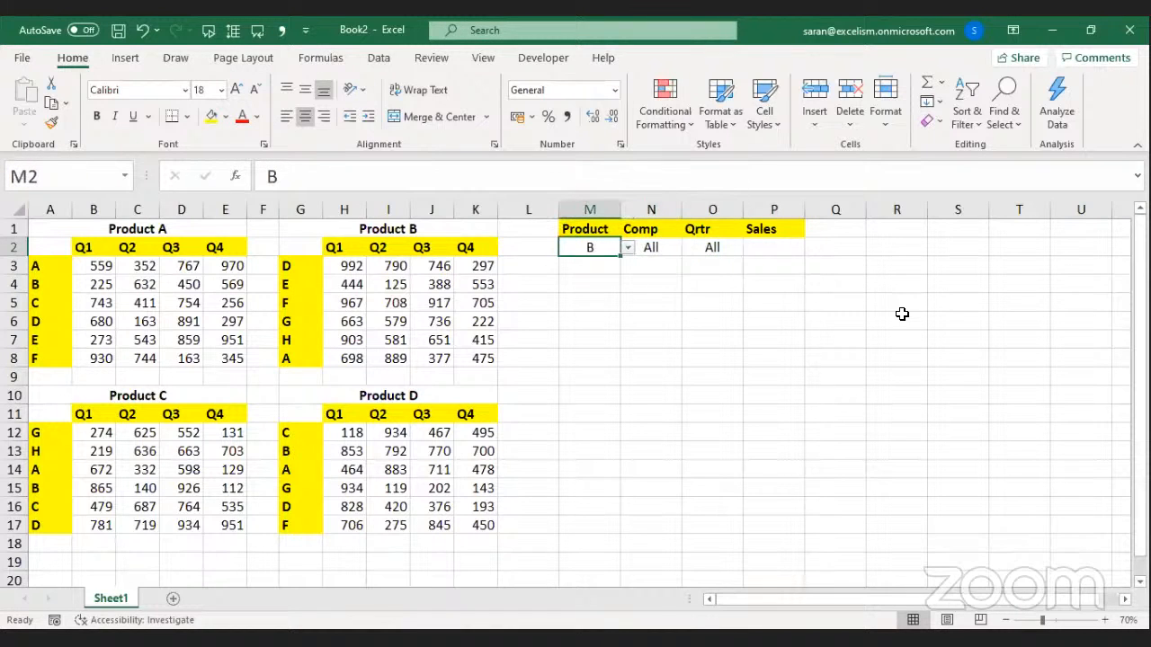
key(alt+Down)
key(Down)
key(Return)
key(alt+Down)
key(Down)
key(Return)
key(alt+Down)
key(Down)
key(Return)
key(Right)
Pick F for Comp and Q3 for Qrtr.
key(alt+Down)
key(Up)
key(Return)
key(Right)
key(alt+Down)
key(Up)
key(Up)
key(Return)
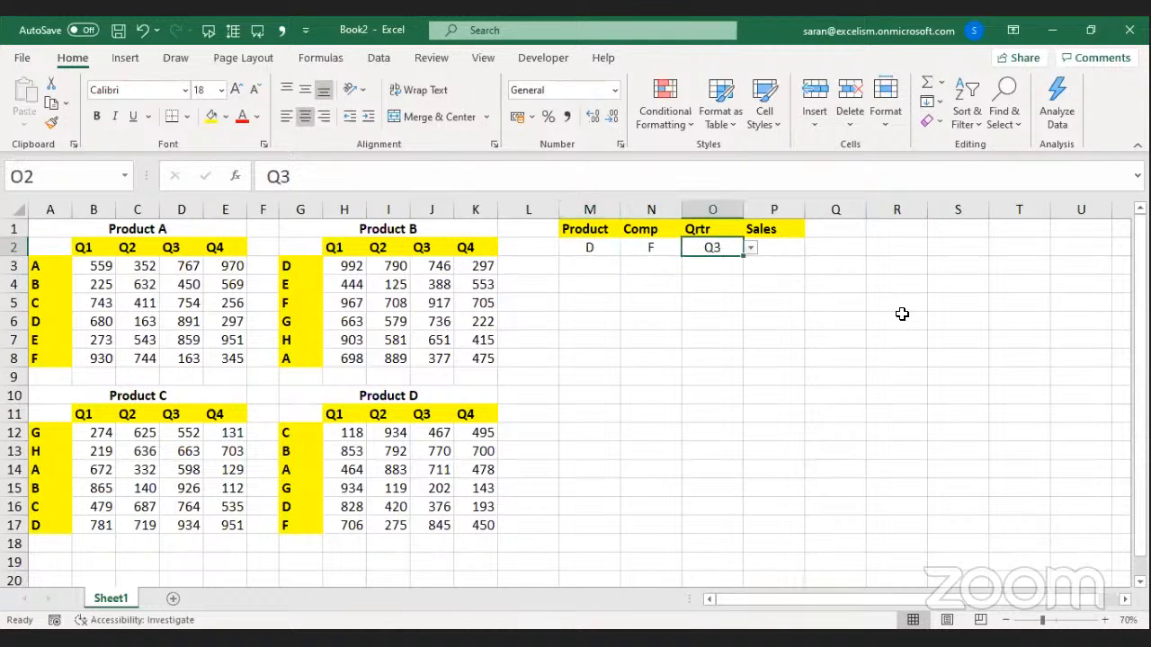
Highlight the Product B and Product A table ranges, then return to the Sales cell.
key(Left)
key(Left)
key(Left)
key(Left)
key(Left)
key(Left)
key(Left)
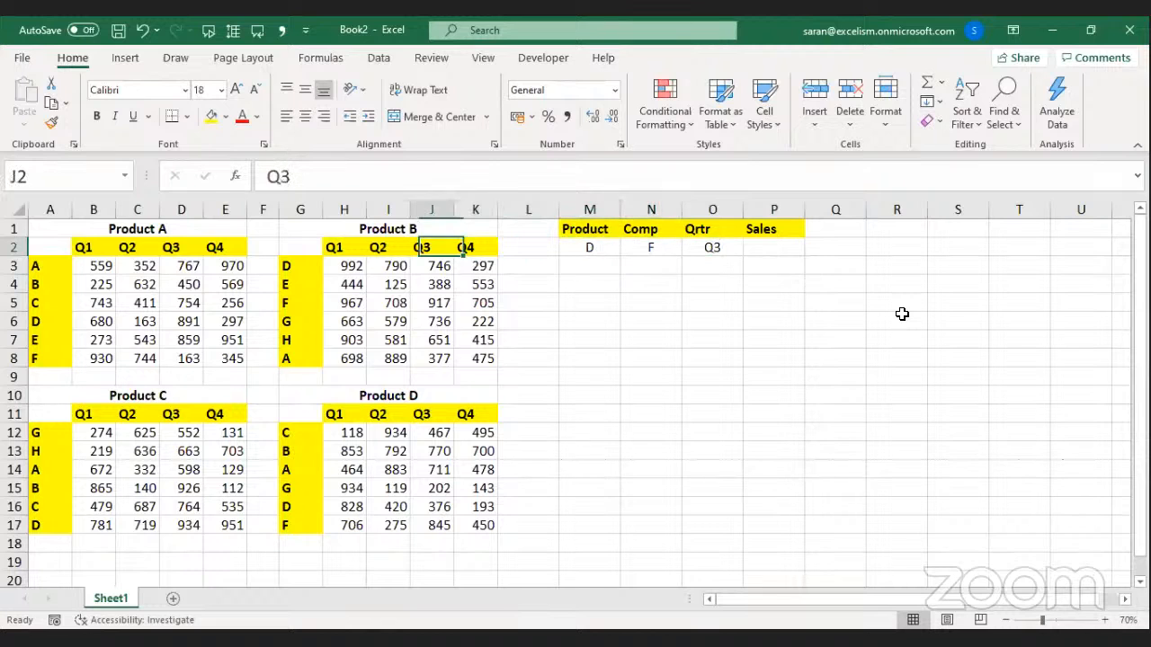
key(Down)
key(Left)
key(ctrl+shift+Down)
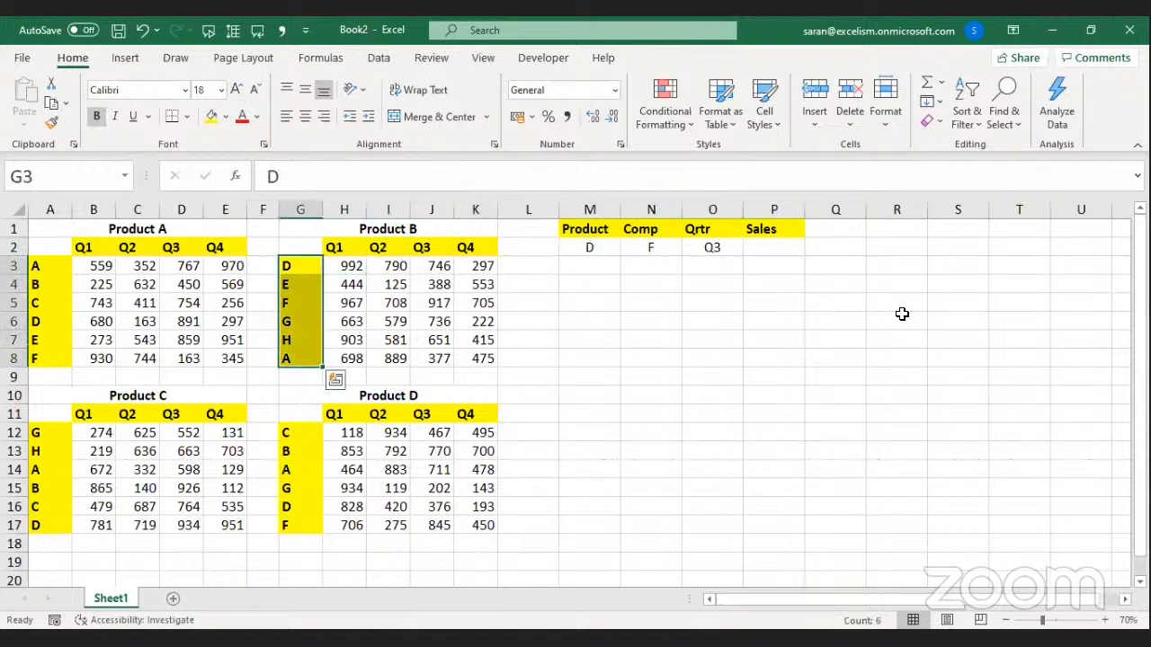
key(Left)
key(Left)
key(Left)
key(Left)
key(Left)
key(Left)
key(ctrl+shift+Right)
key(ctrl+shift+Down)
key(Right)
key(Right)
key(Right)
key(Right)
key(Right)
key(Right)
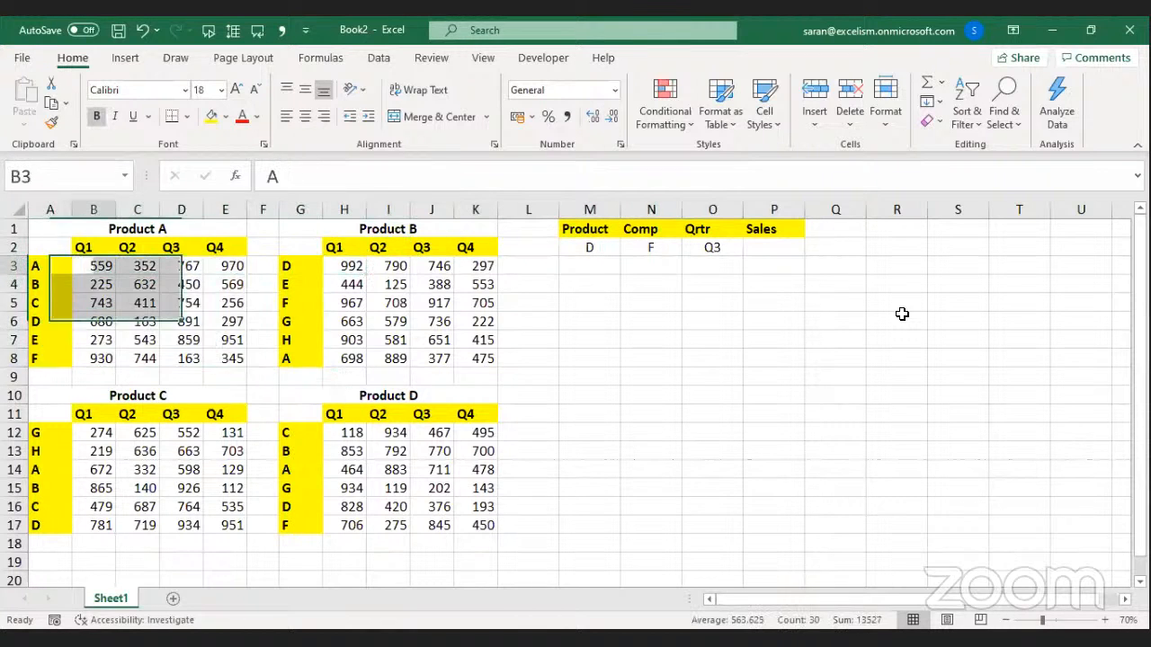
key(ctrl+shift+Right)
key(ctrl+shift+Down)
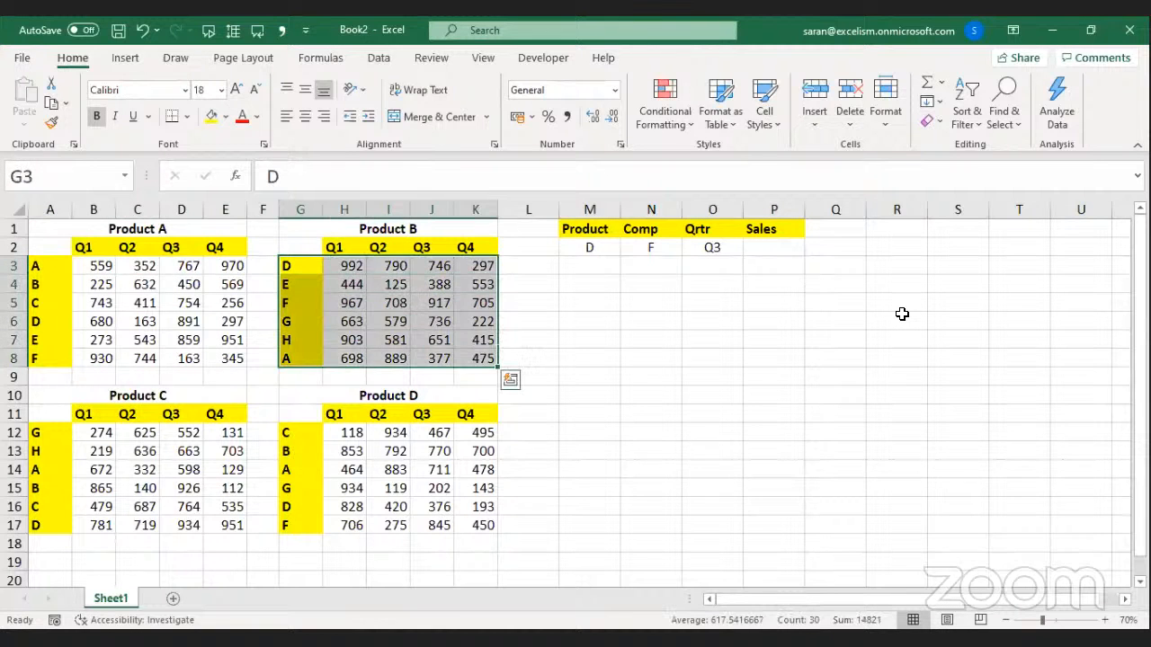
key(Right)
key(Right)
key(Right)
key(Right)
key(Right)
key(Right)
key(Right)
key(Right)
key(Right)
key(Up)
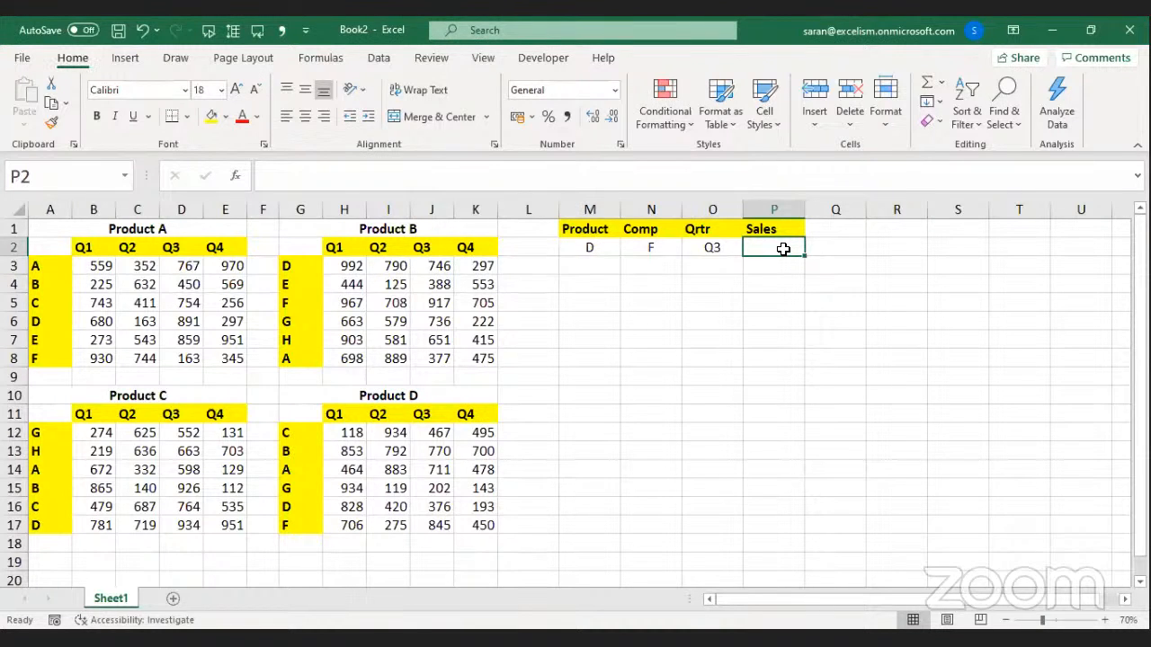
Add a blank sheet, zoom in, and hide row 1 with Alt+O, R, H.
click(172, 598)
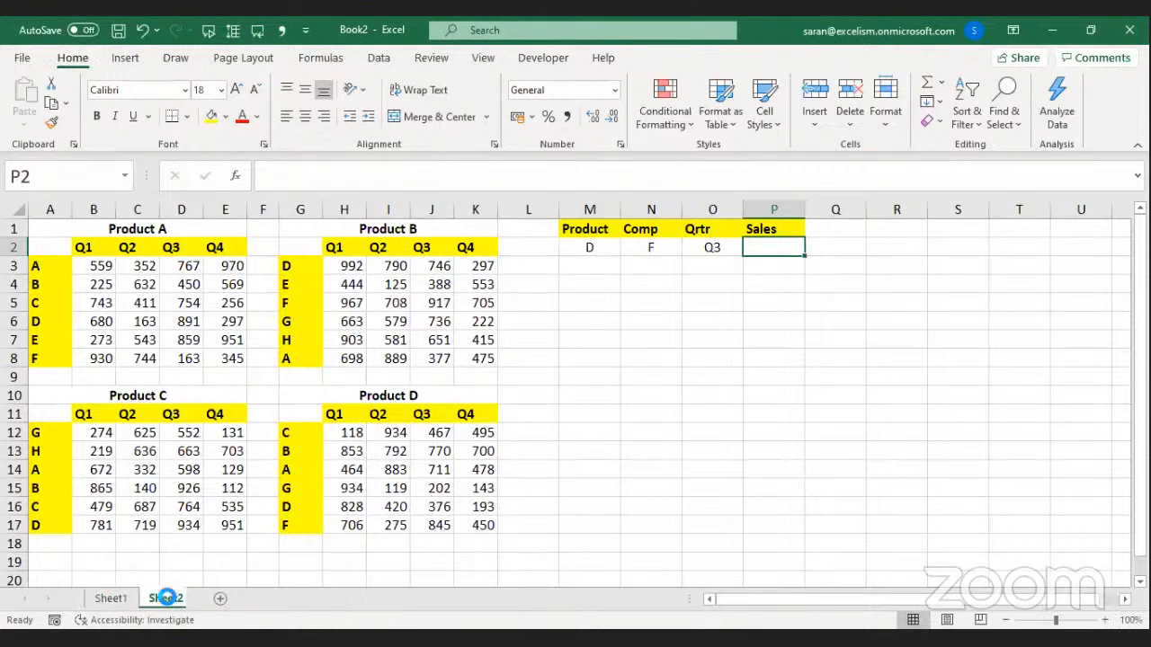
click(1106, 620)
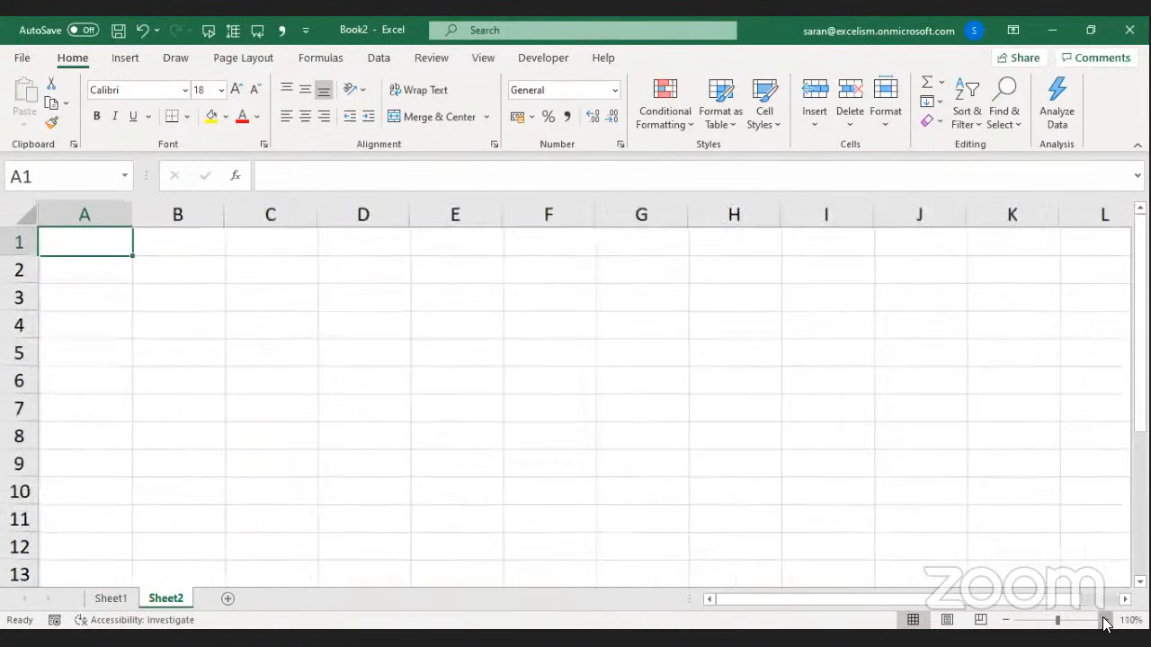
click(1105, 620)
click(1105, 620)
click(1105, 620)
click(1105, 621)
click(1106, 620)
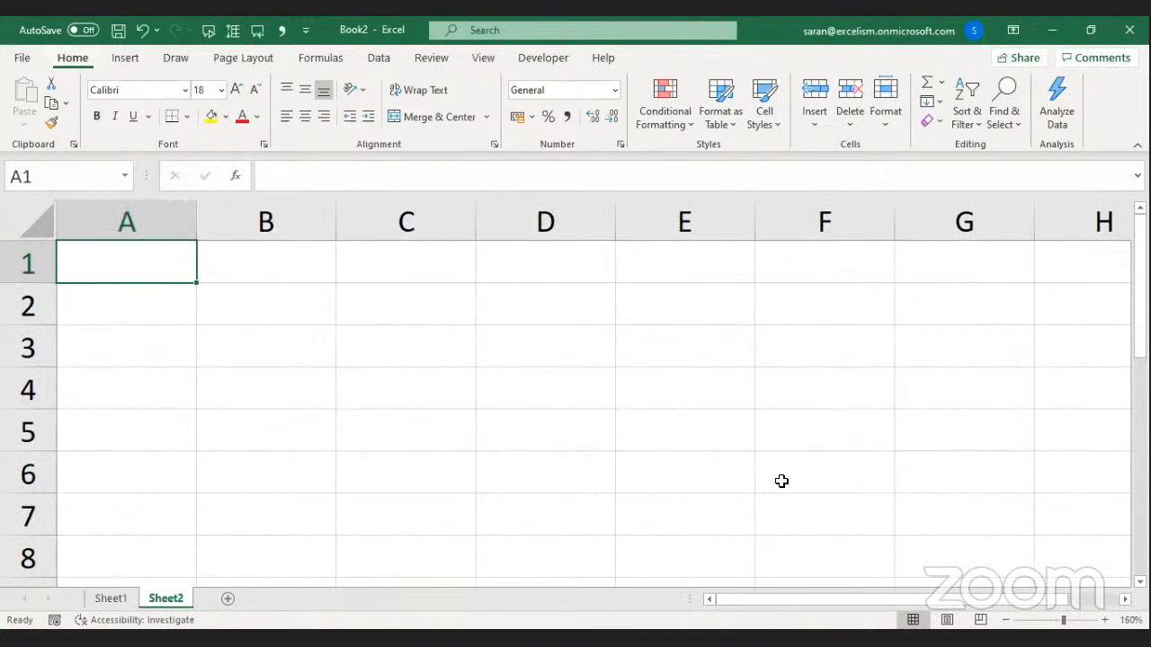
key(alt+o)
text(rhr)
key(BackSpace)
Select the whole sheet and unhide rows so row 1 reappears, returning to A1.
click(288, 346)
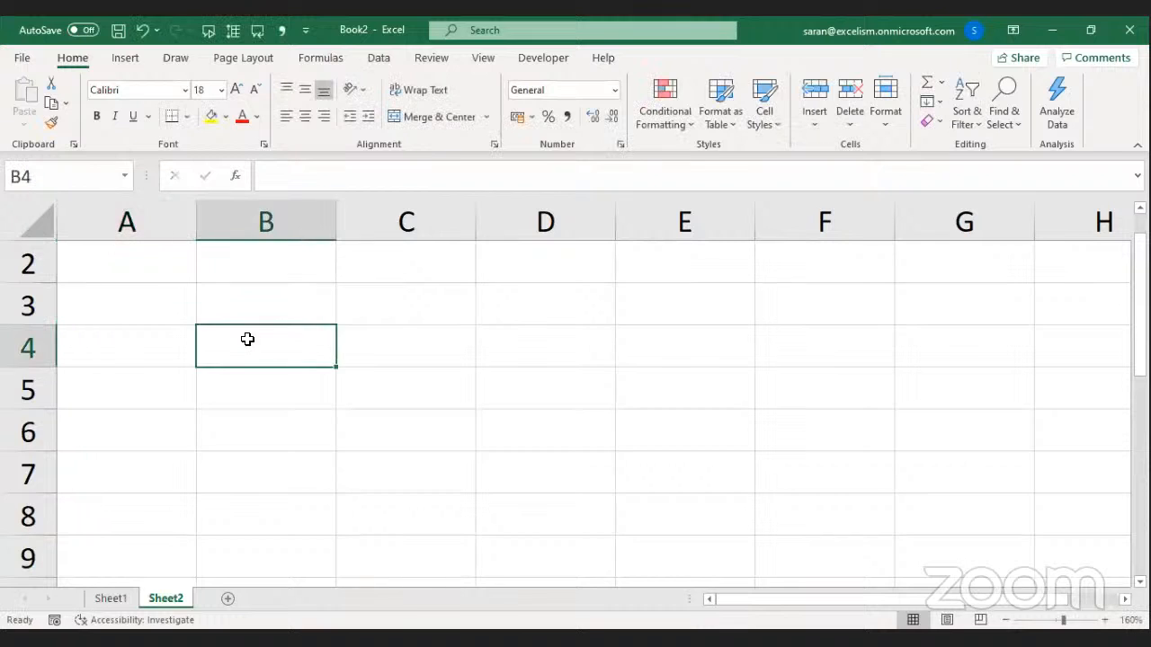
click(33, 240)
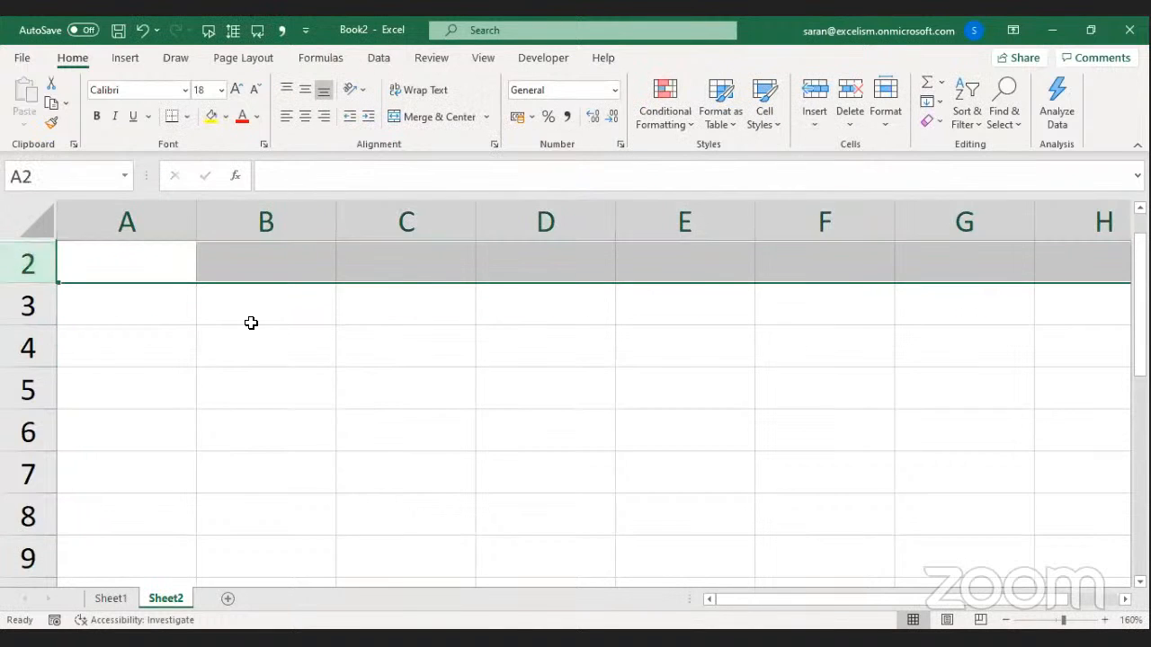
key(Up)
click(33, 260)
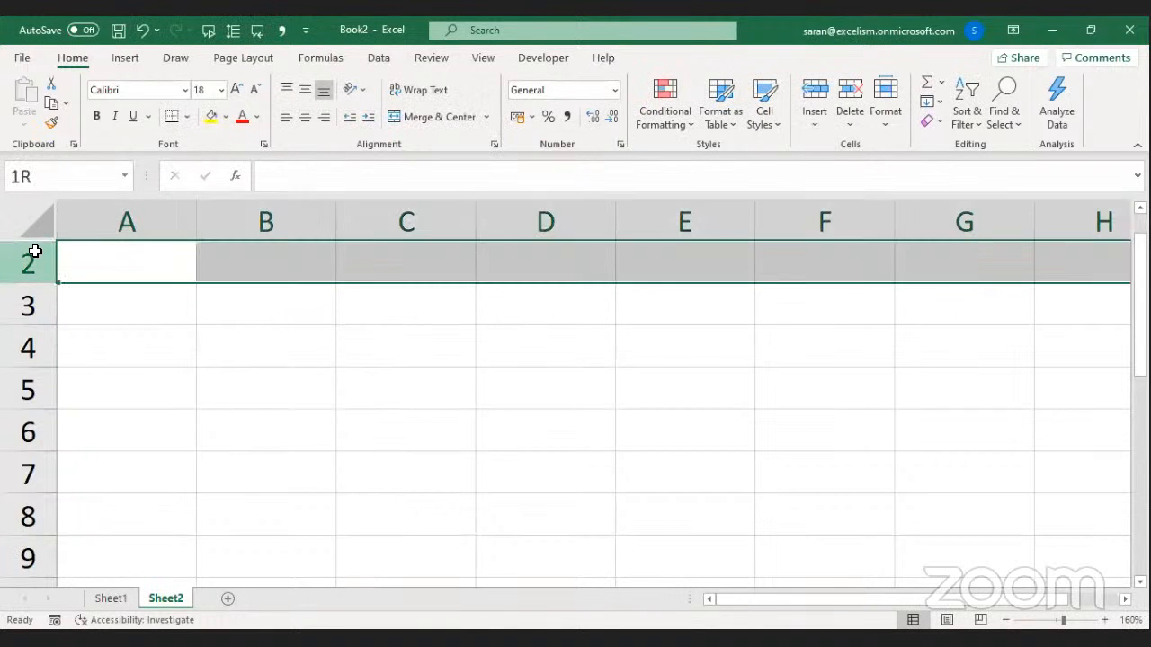
click(22, 220)
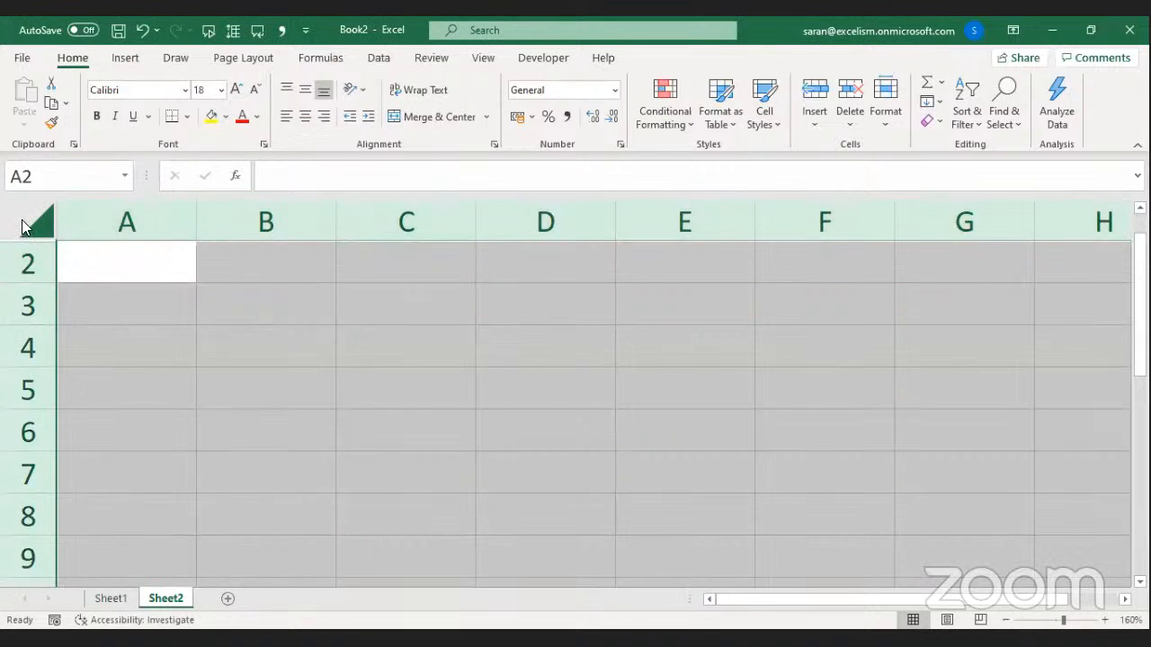
right_click(23, 220)
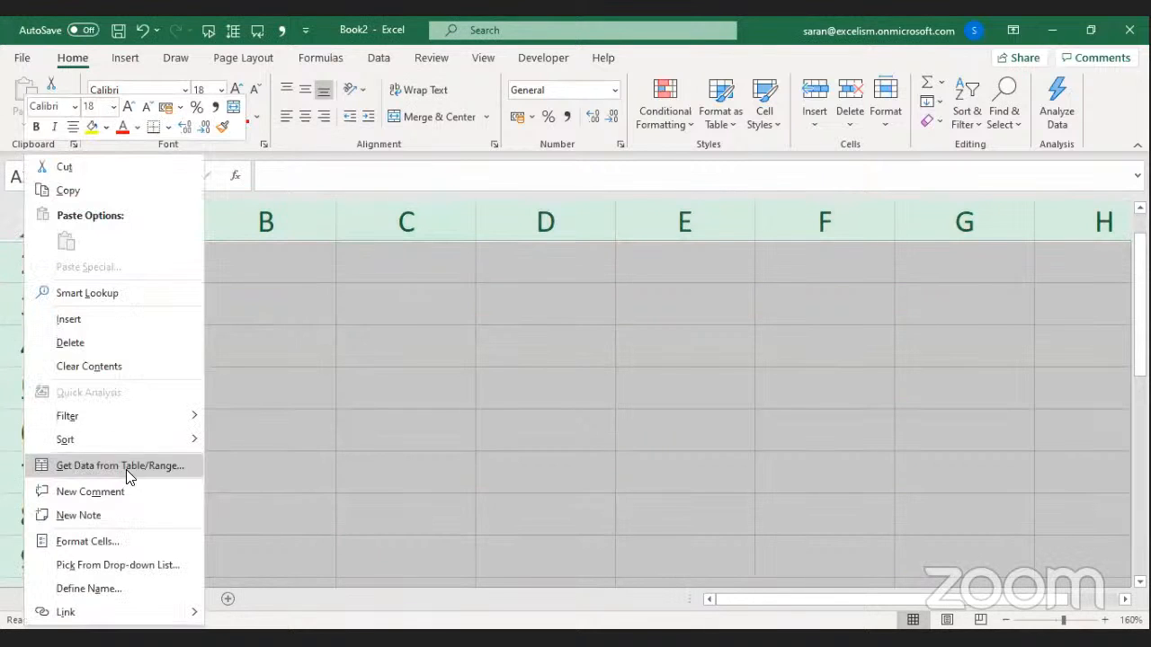
right_click(14, 322)
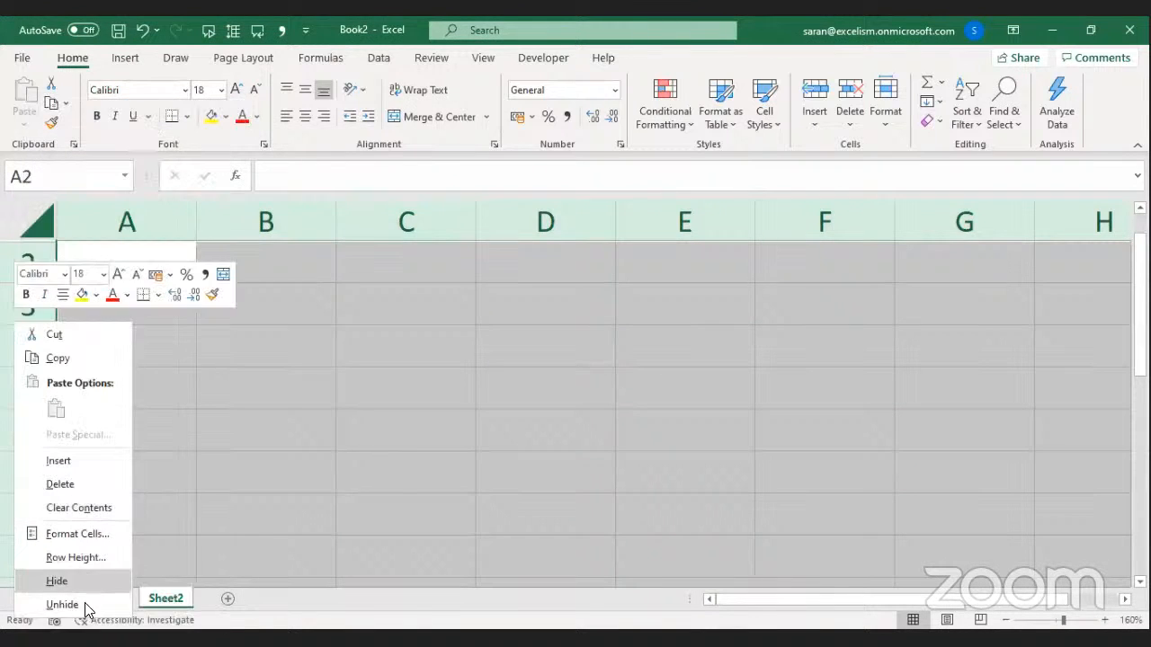
click(86, 612)
key(Up)
key(Up)
key(Up)
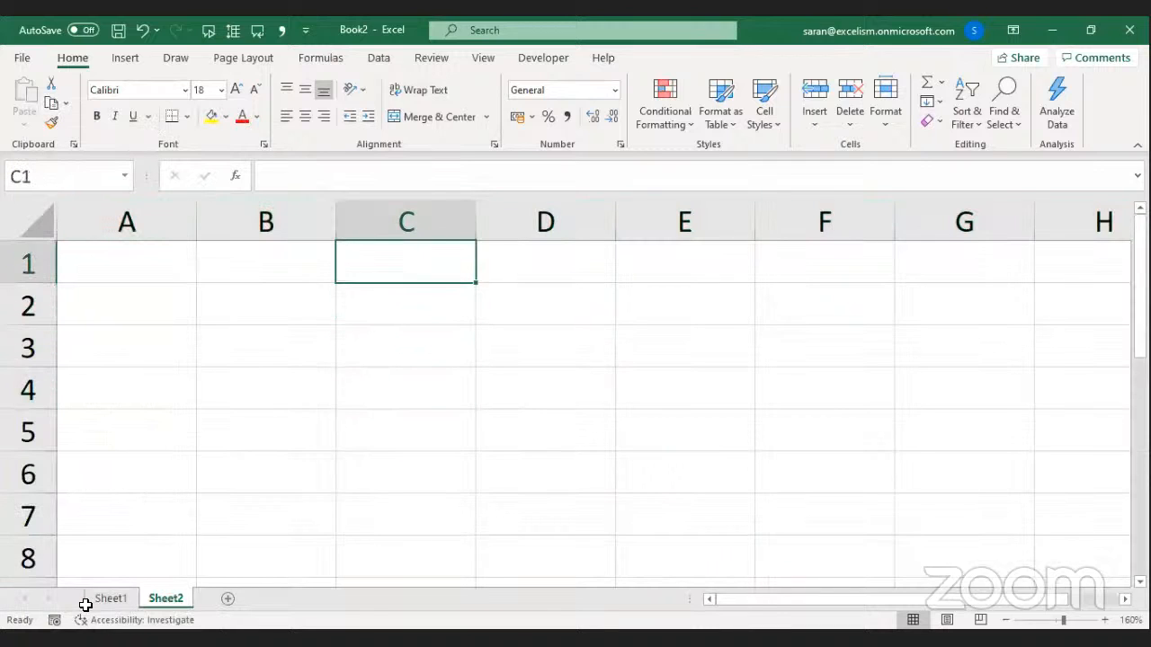
key(Left)
key(Left)
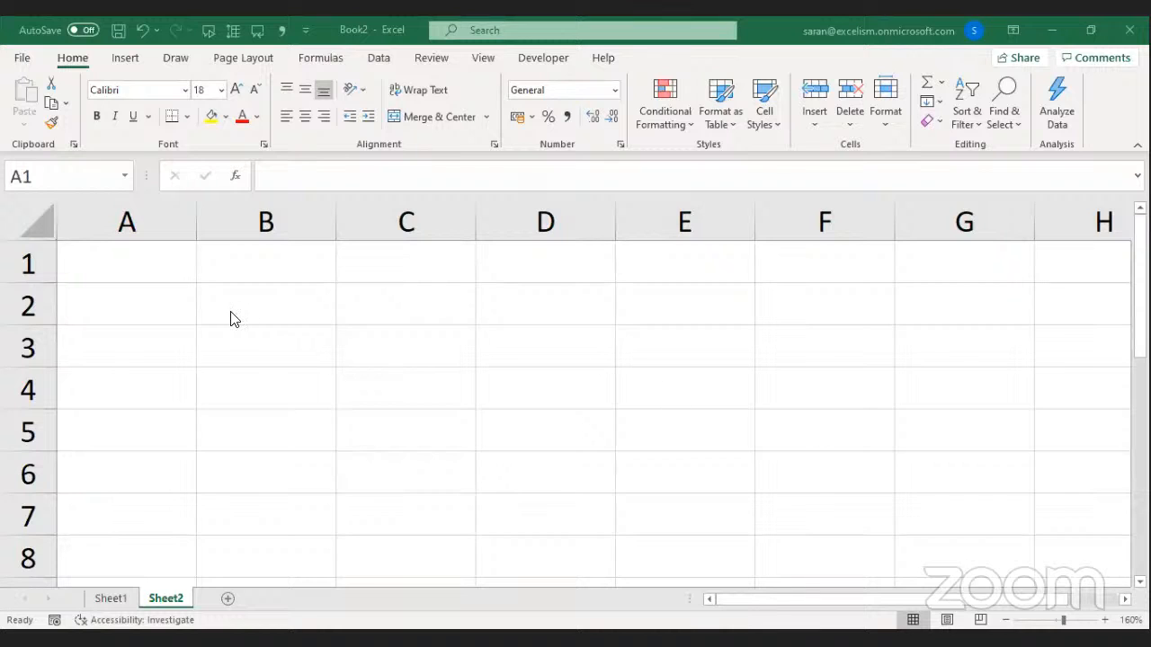
Enter 100 in cell A1.
click(60, 272)
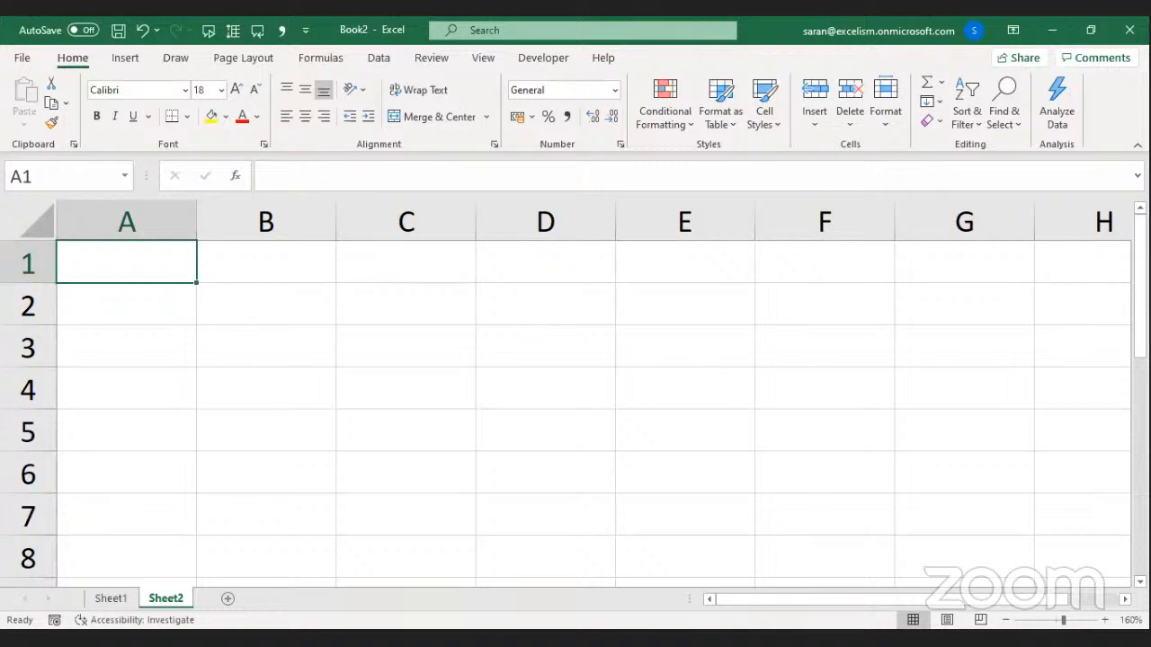
key(alt+Tab)
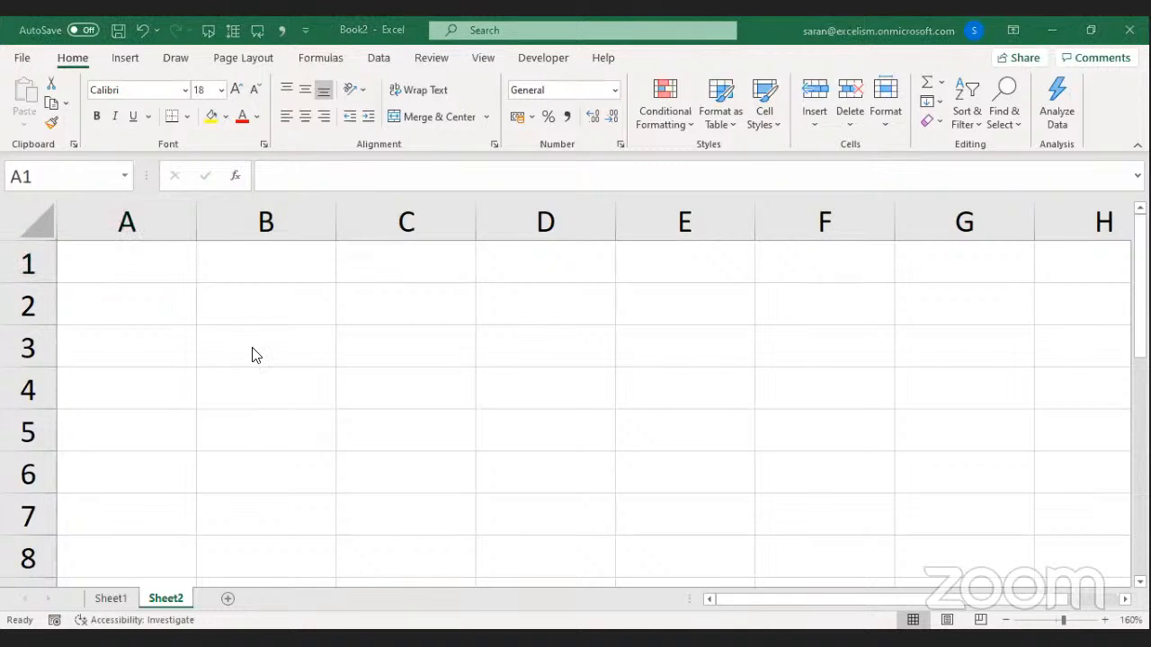
key(alt+Tab)
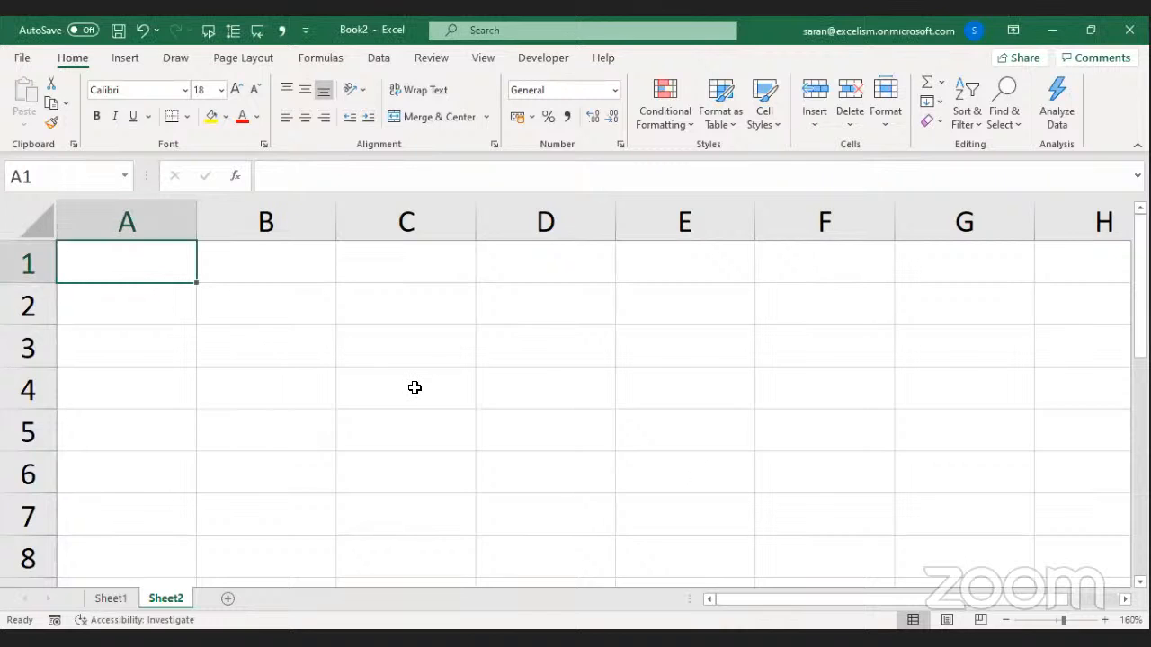
text(100)
key(Tab)
key(Tab)
key(alt+Tab)
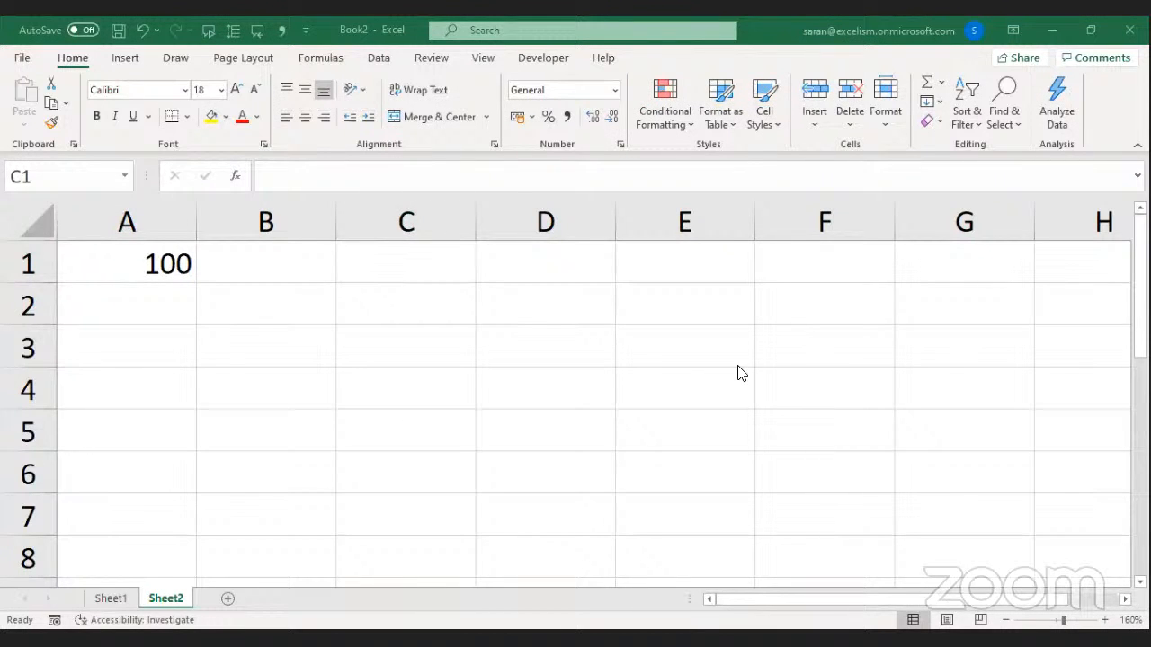
key(alt+Tab)
key(alt+Tab)
key(alt+Tab)
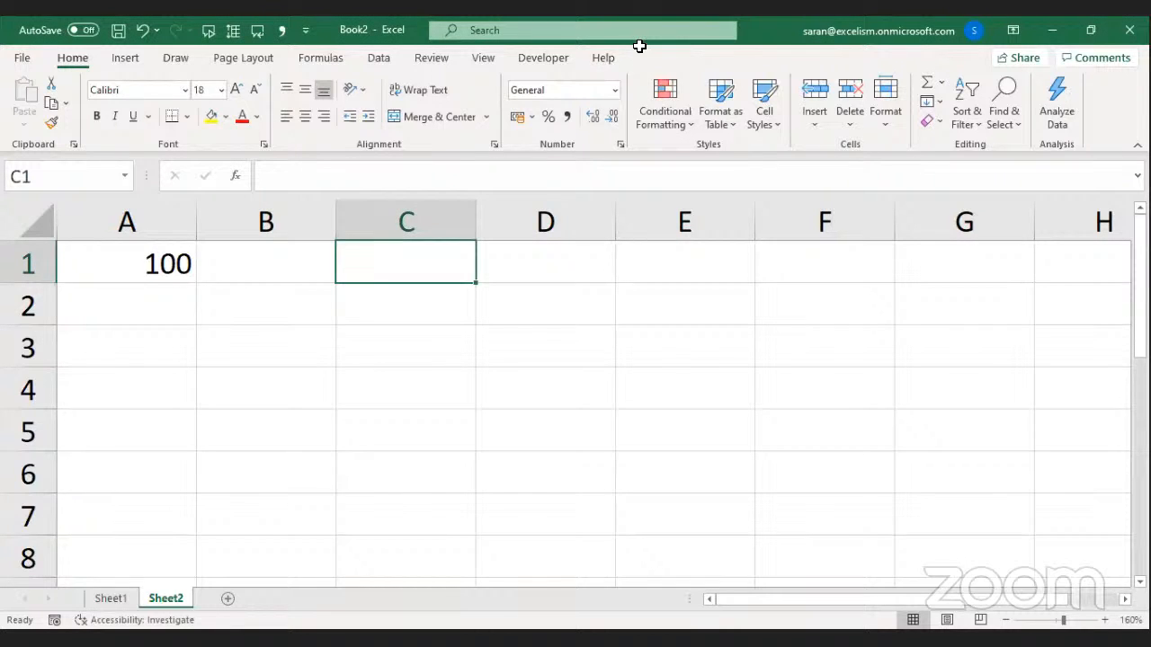
click(840, 322)
key(alt+Tab)
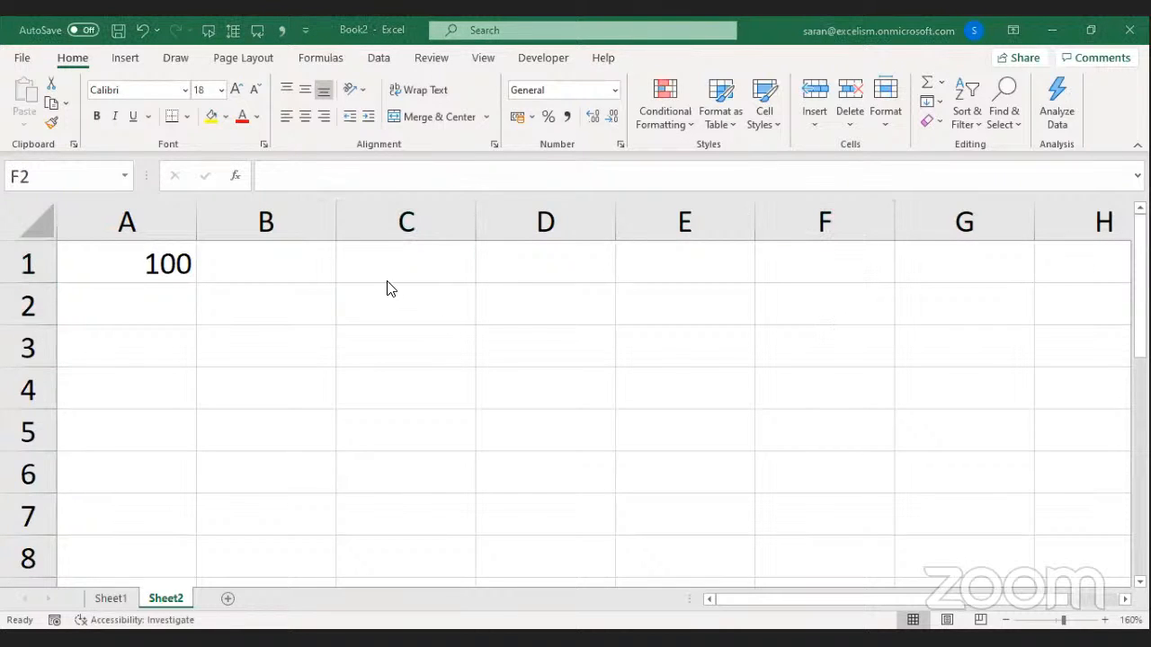
click(324, 260)
Make C2 the formula =A1 showing 100, then begin typing ="A1" in C3.
click(363, 263)
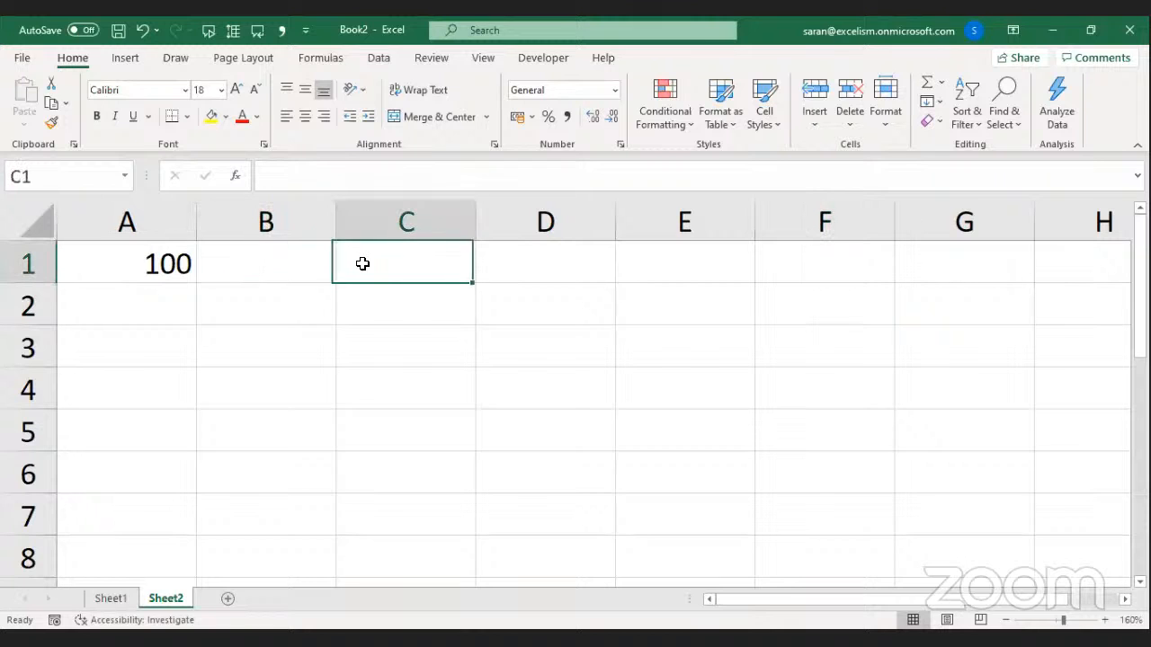
text(=)
key(BackSpace)
key(Return)
text(=)
key(Left)
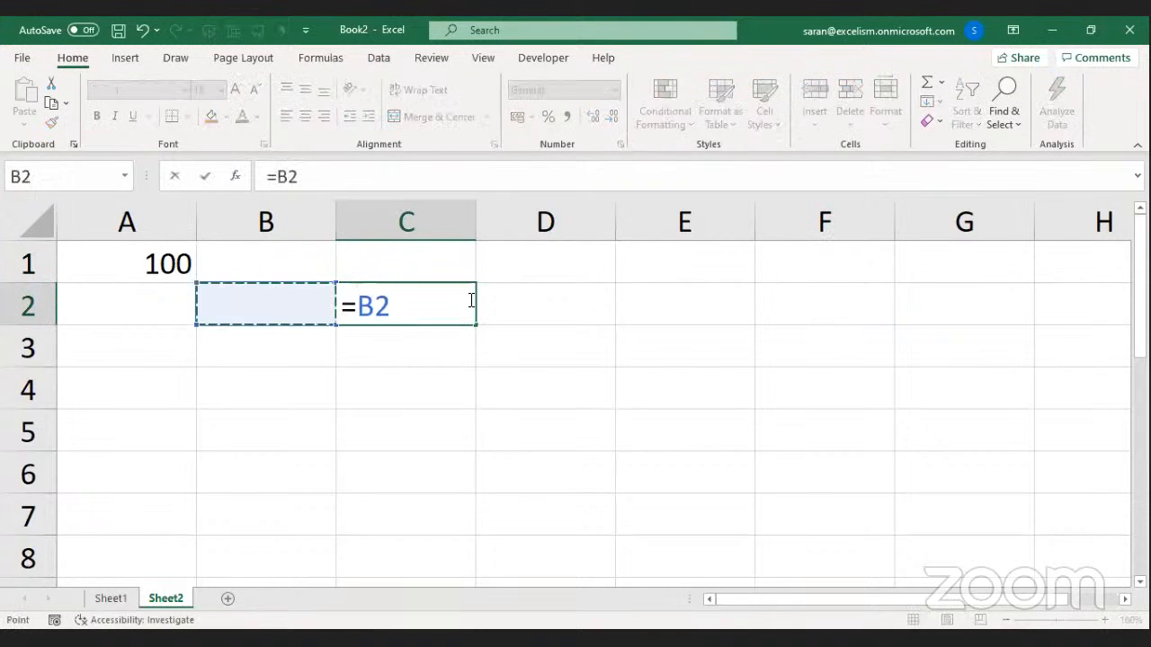
key(Up)
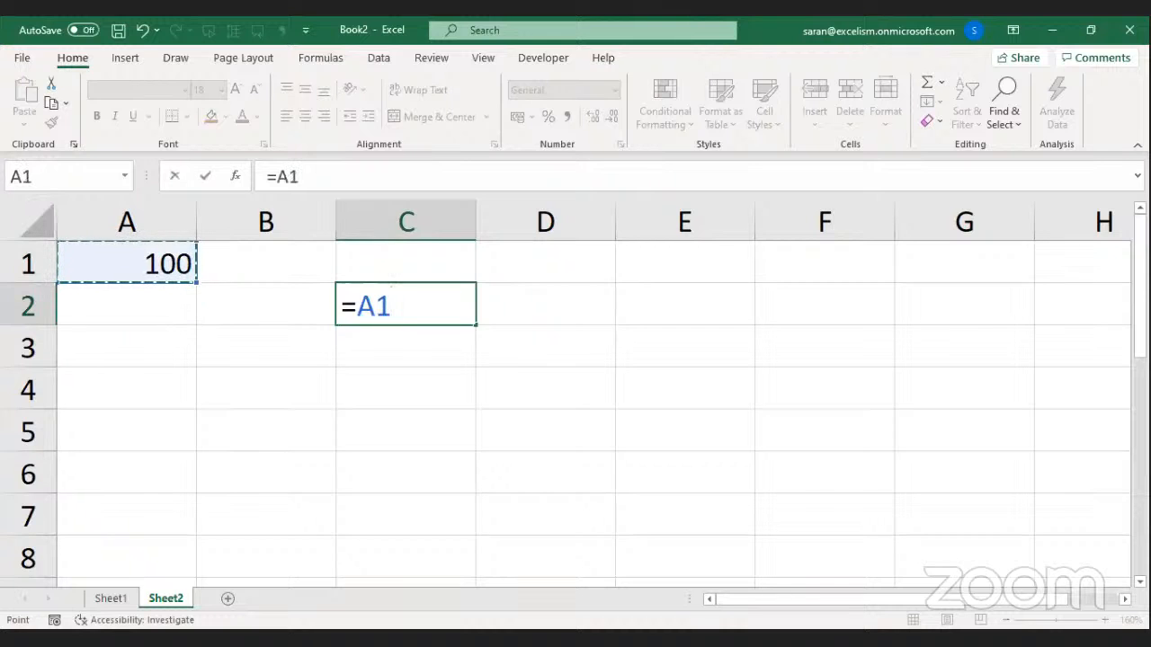
key(alt+Tab)
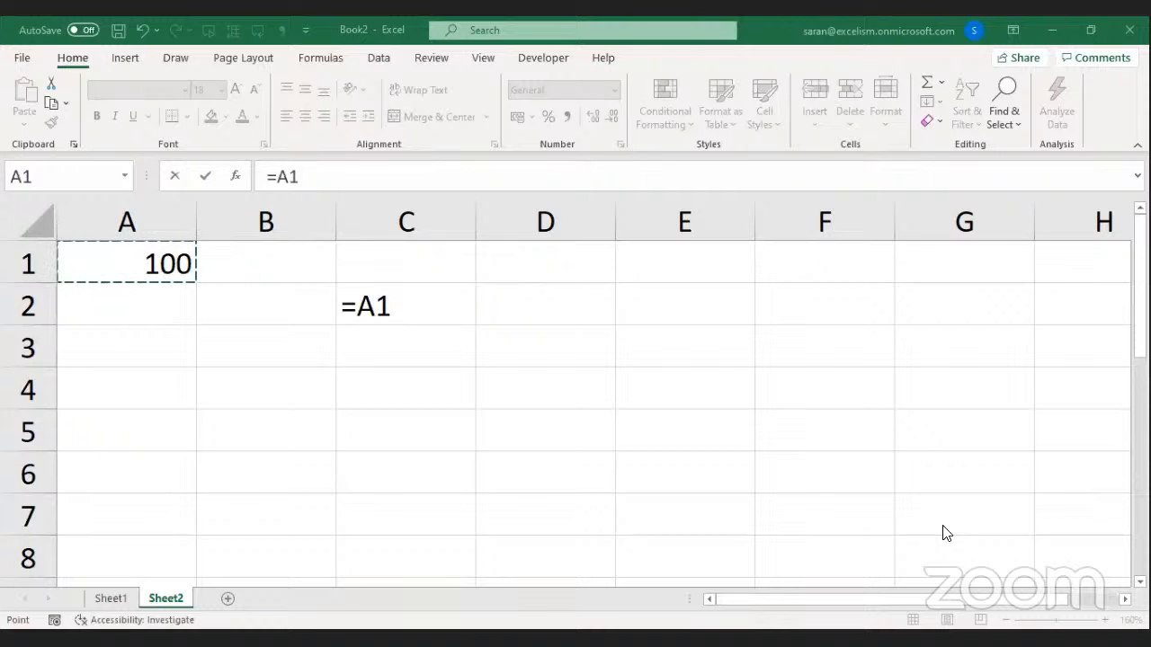
click(426, 307)
key(Return)
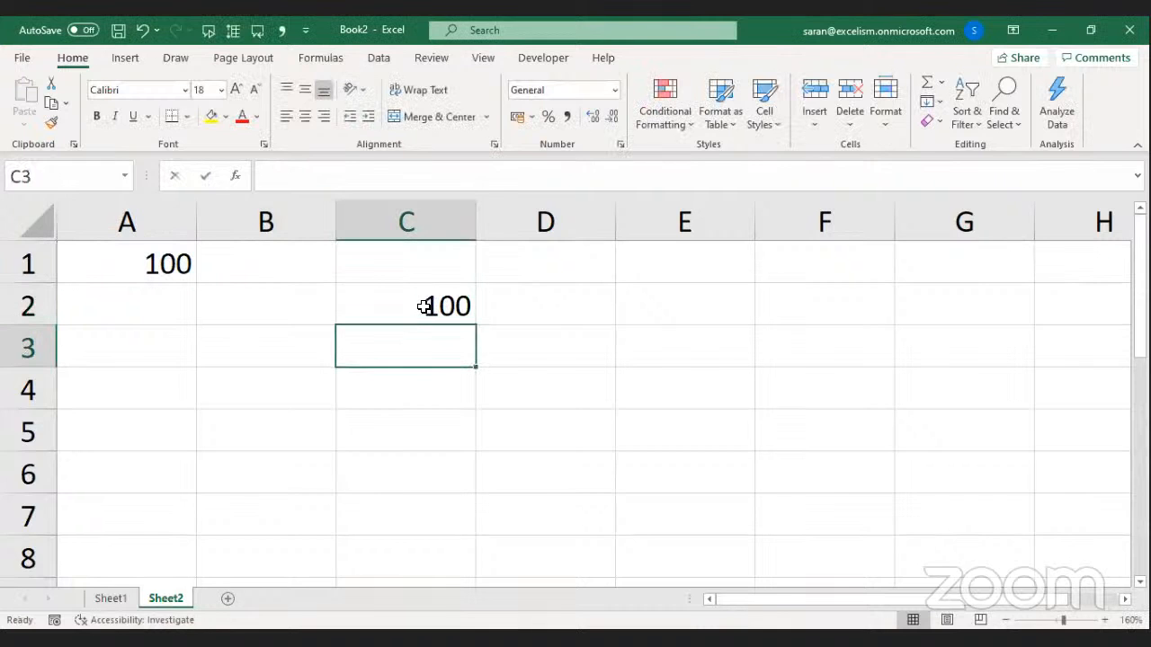
text(=")
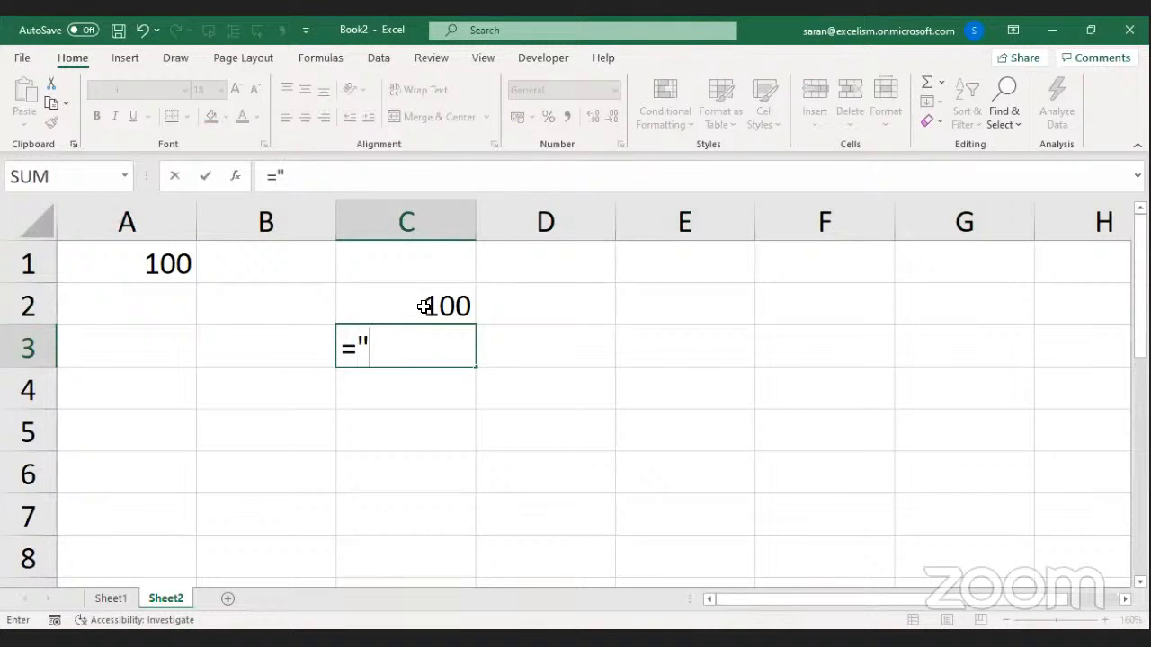
text(A1")
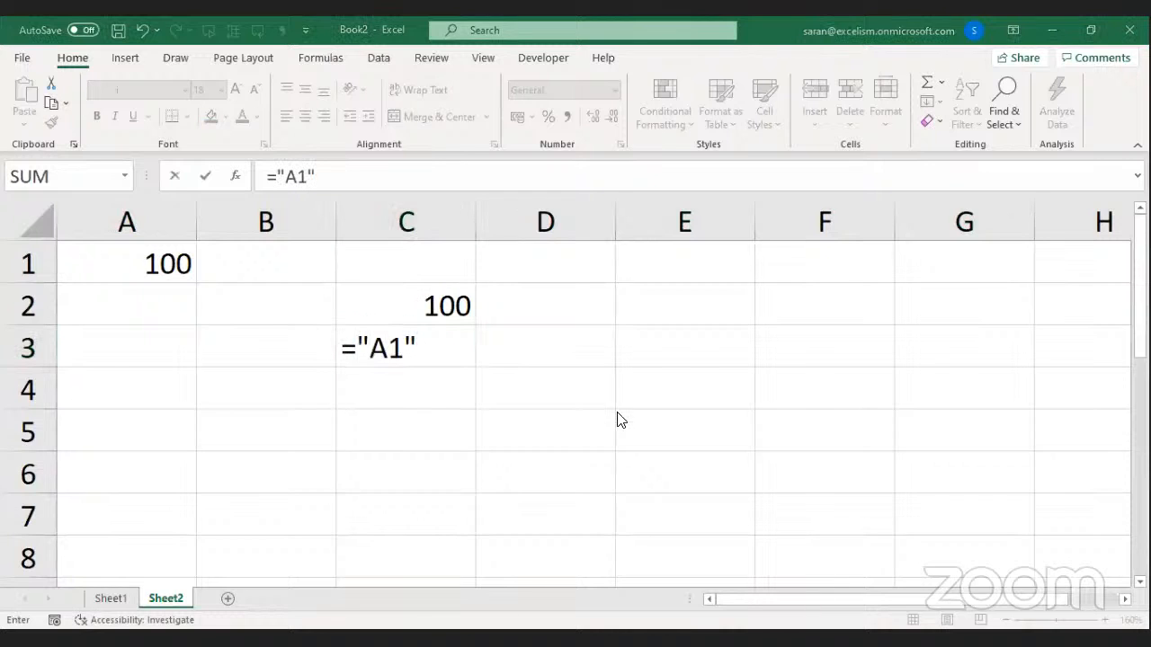
Commit ="A1" in C3 so it displays the text A1, then review its formula.
click(455, 360)
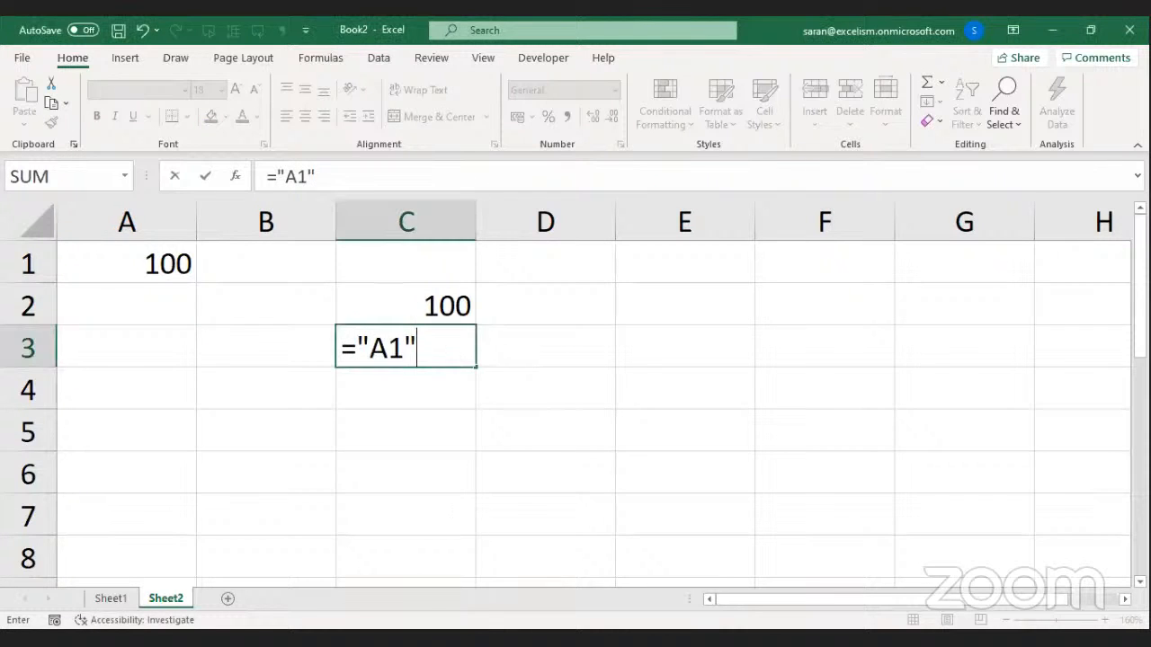
click(472, 638)
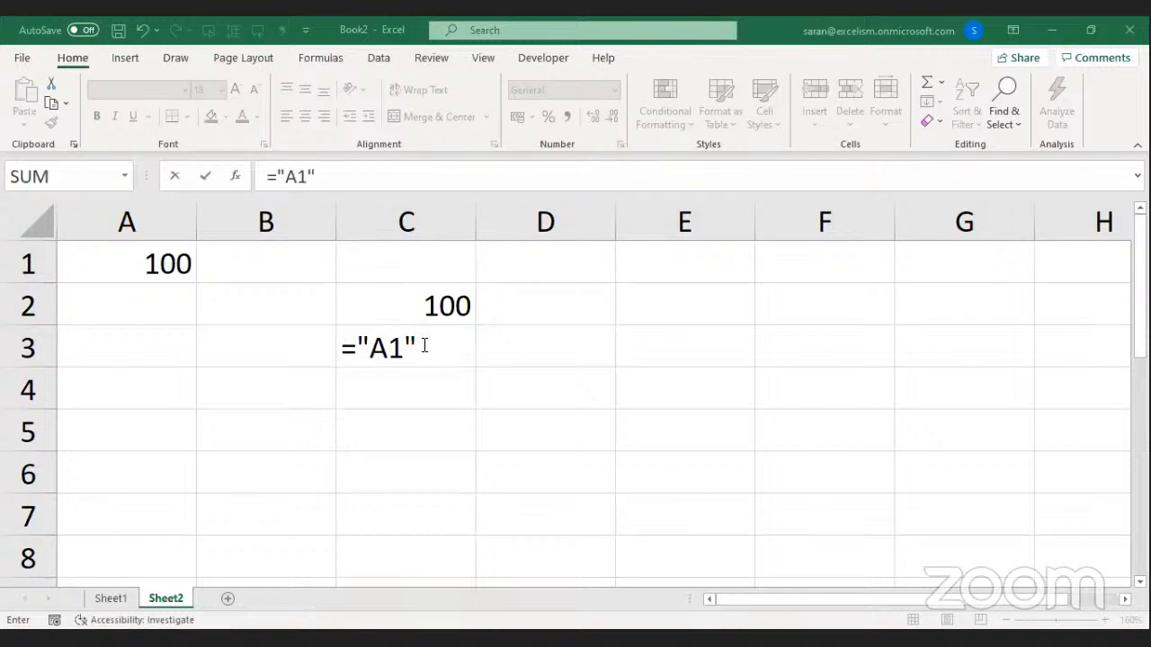
key(Return)
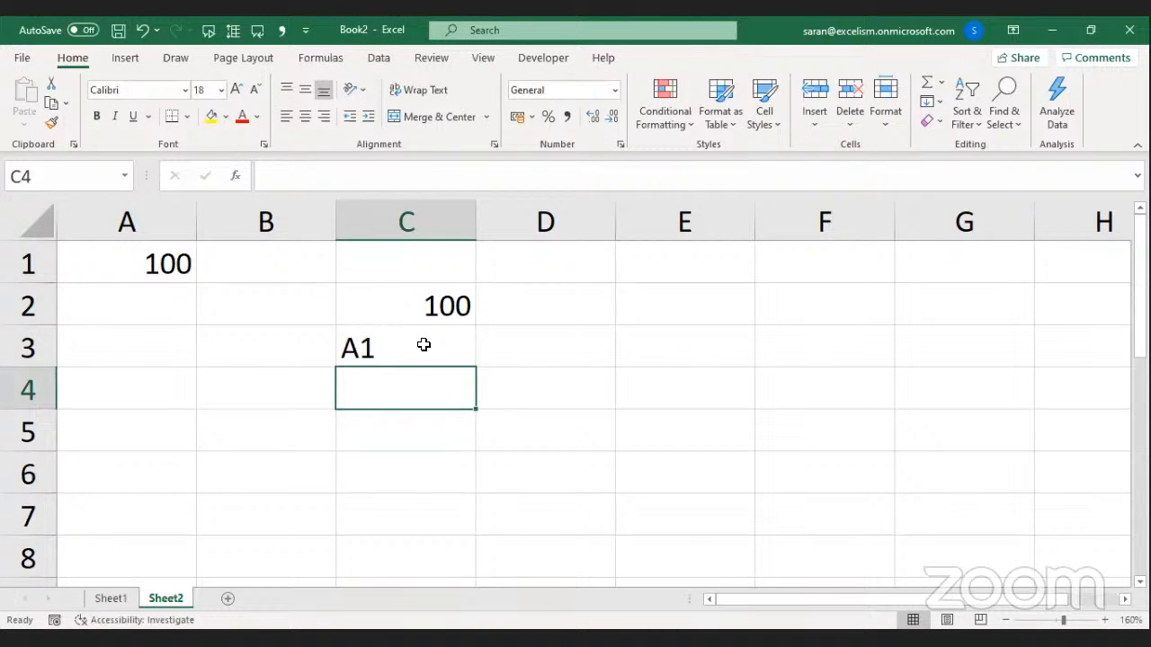
click(424, 345)
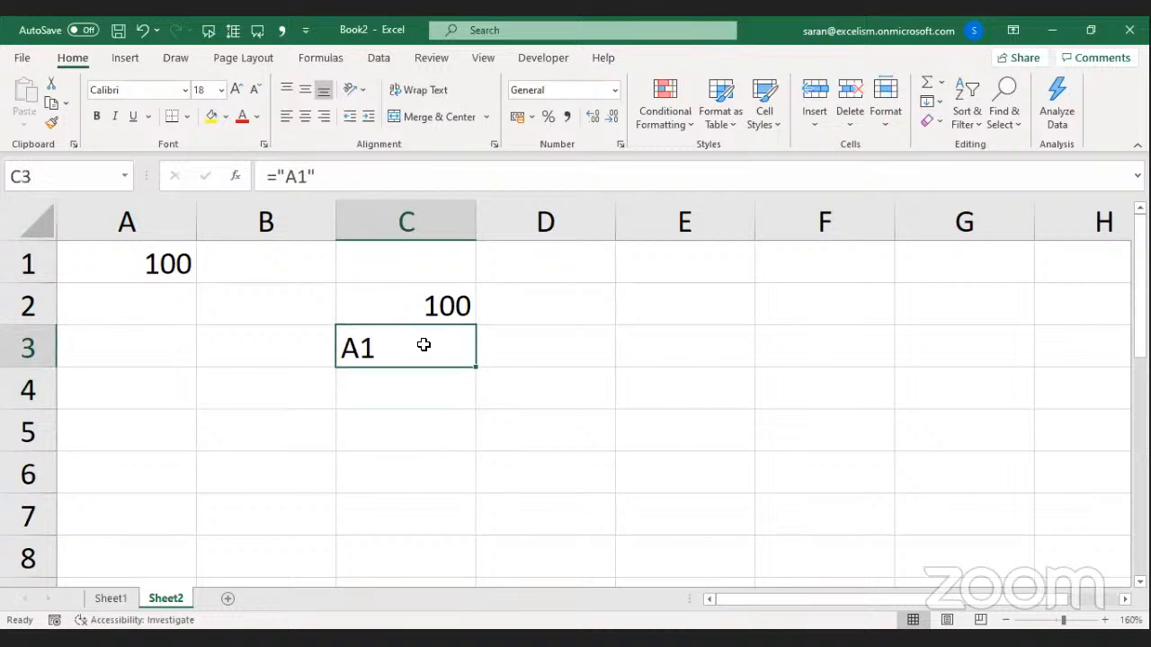
double_click(423, 345)
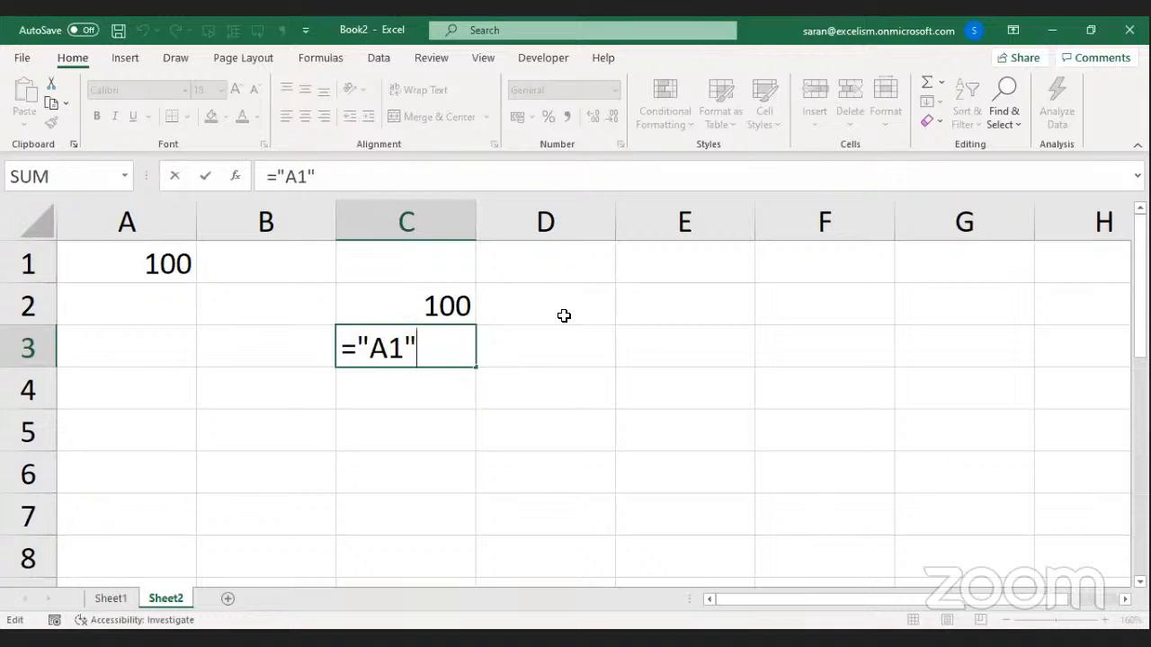
key(Return)
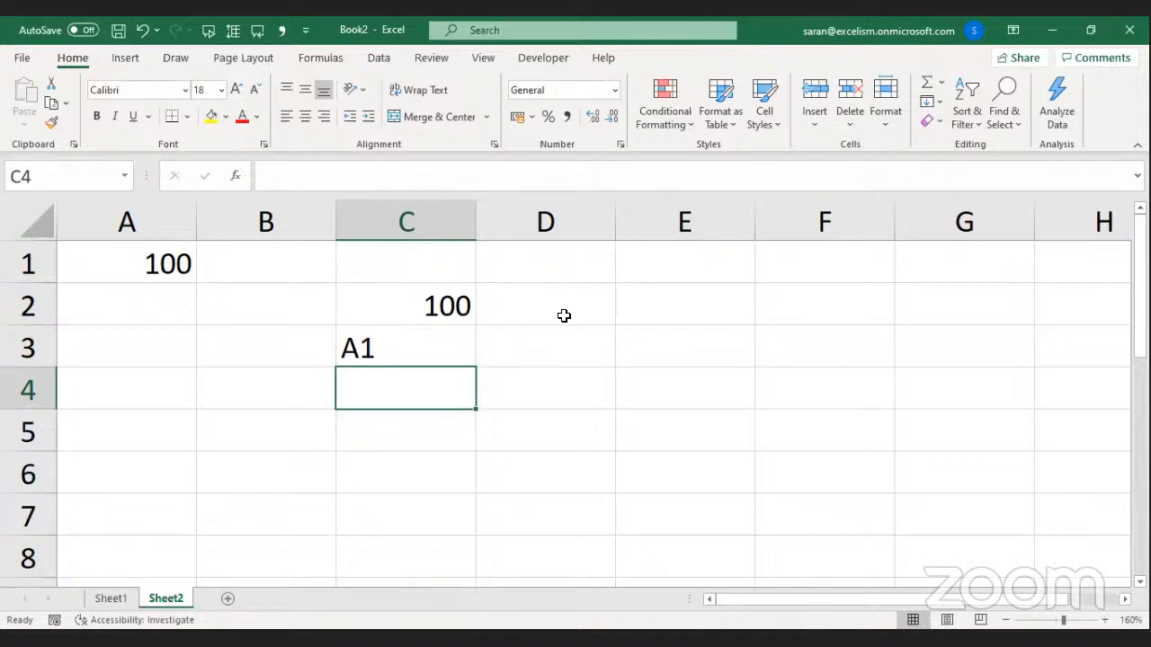
Enter =INDIRECT("A1") in C4 so it returns 100 from A1.
text(=i)
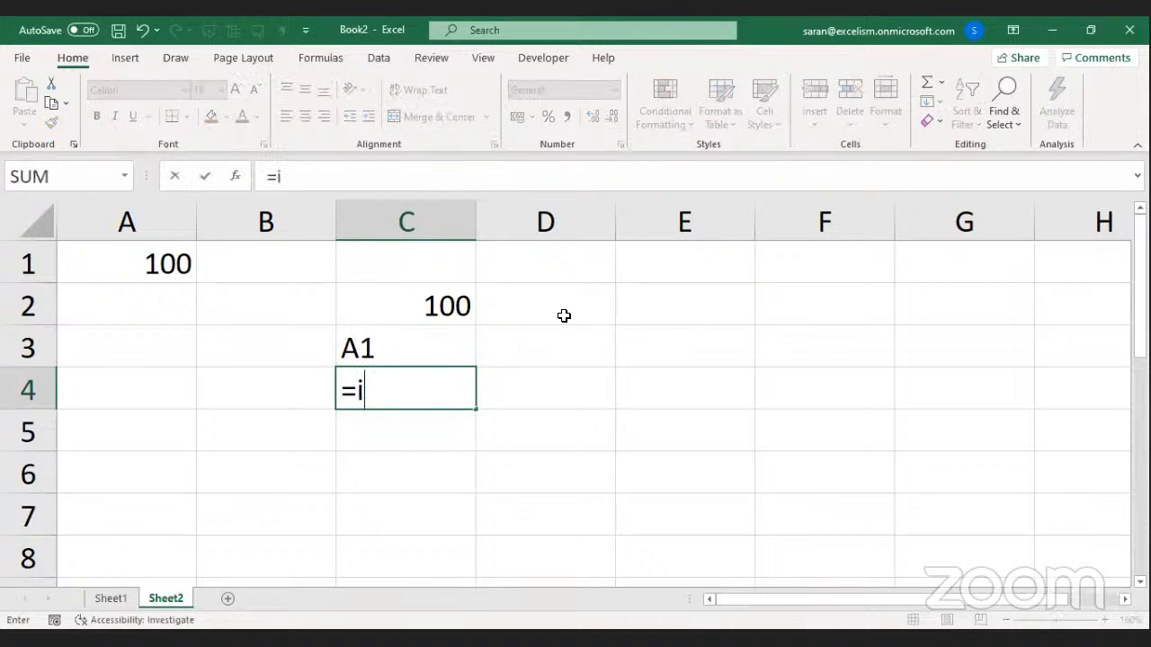
text(ndi)
key(Tab)
text(")
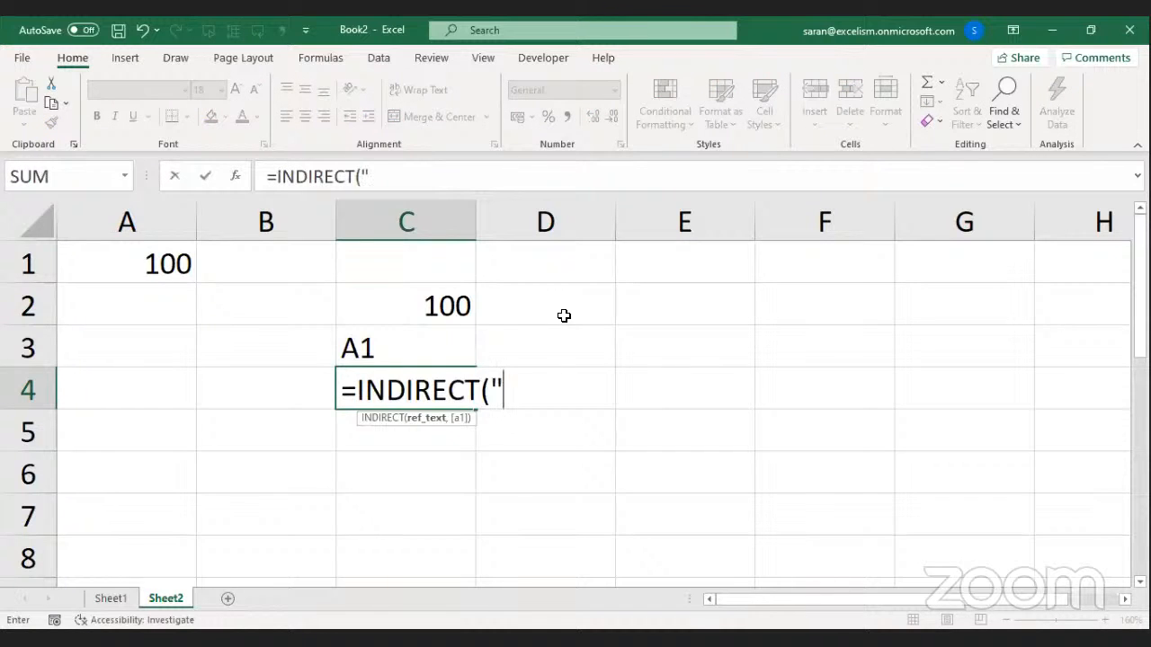
text(A1"))
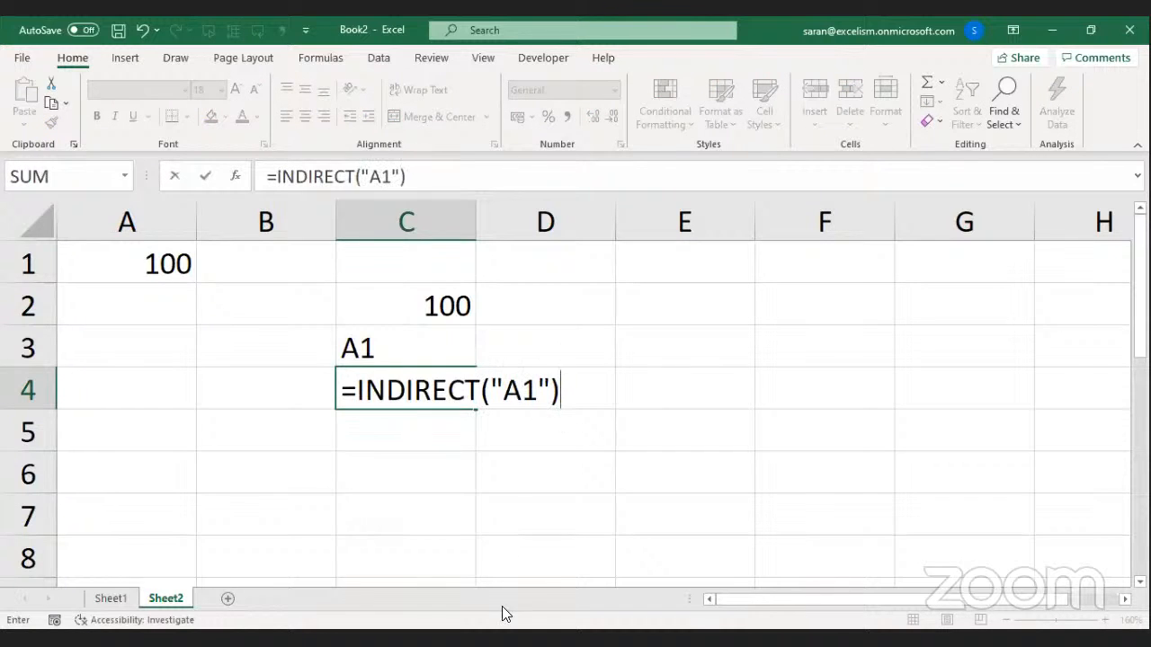
click(506, 639)
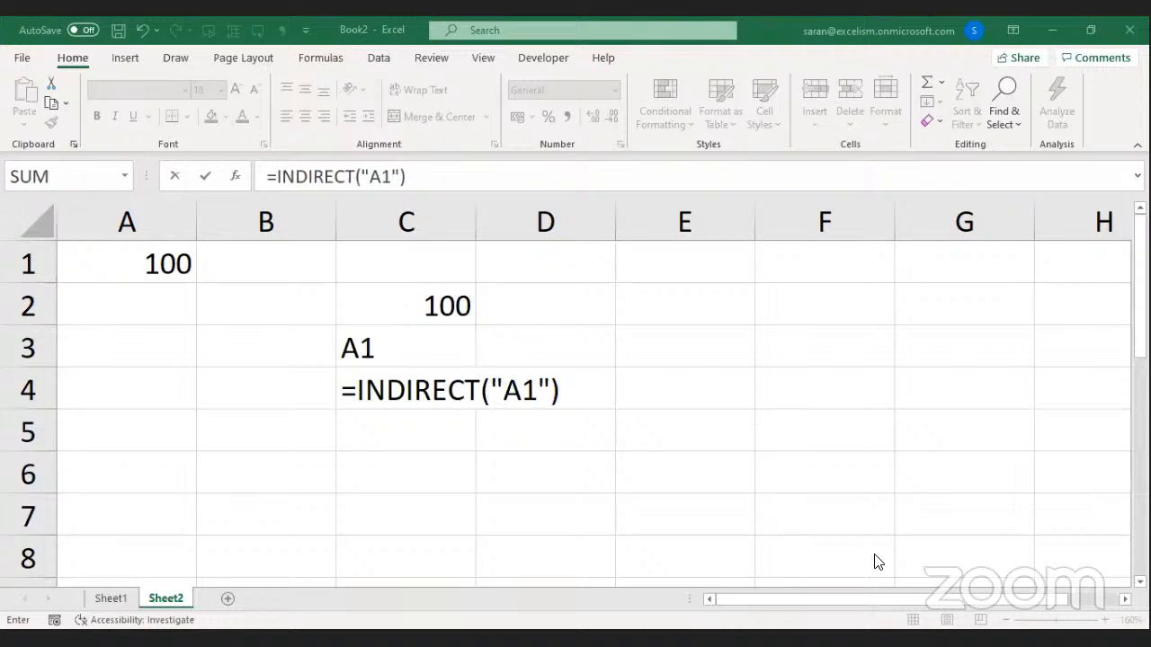
key(Return)
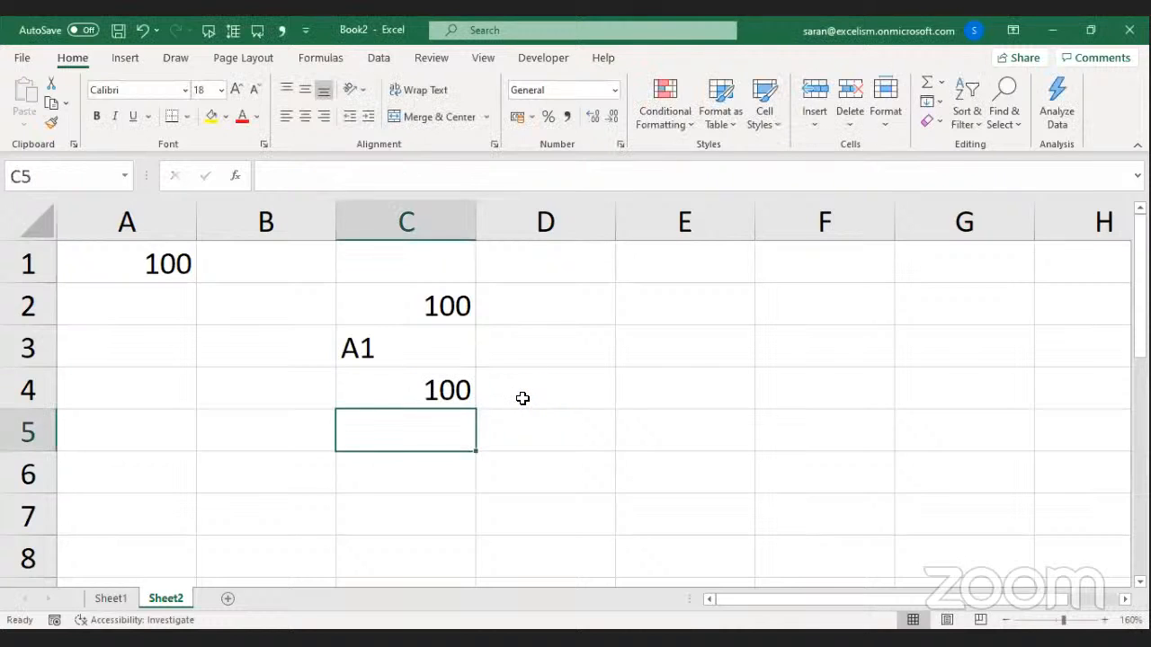
key(Up)
key(Up)
key(Up)
key(Right)
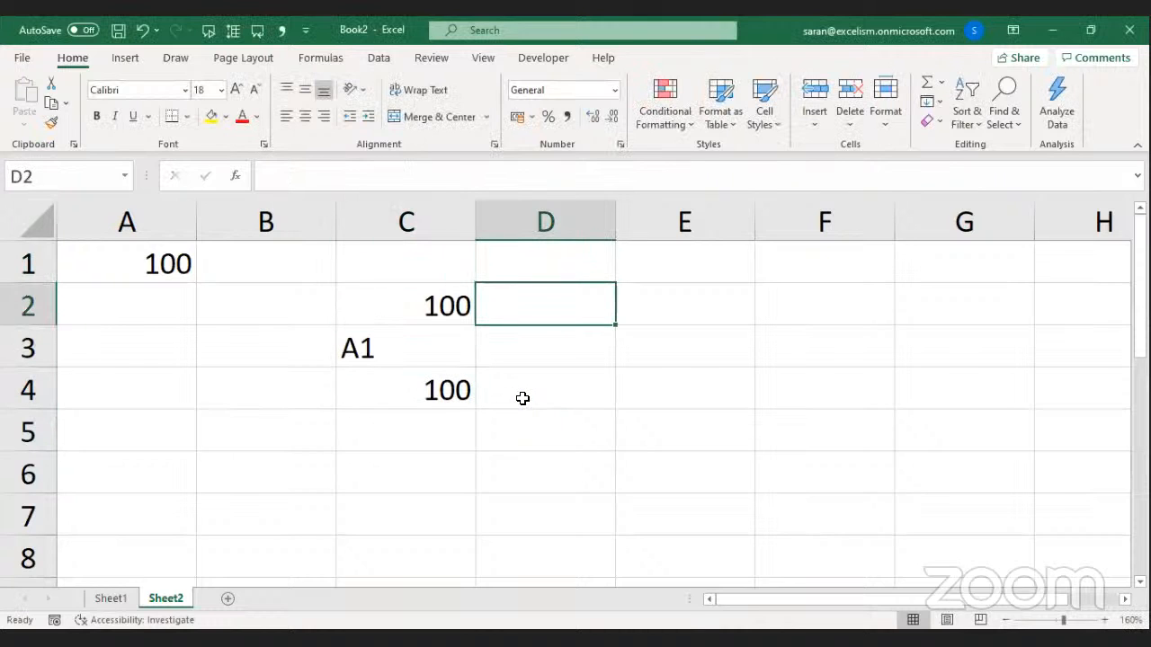
Put a FORMULATEXT formula in D2 and copy it down to D3:D4.
text(=)
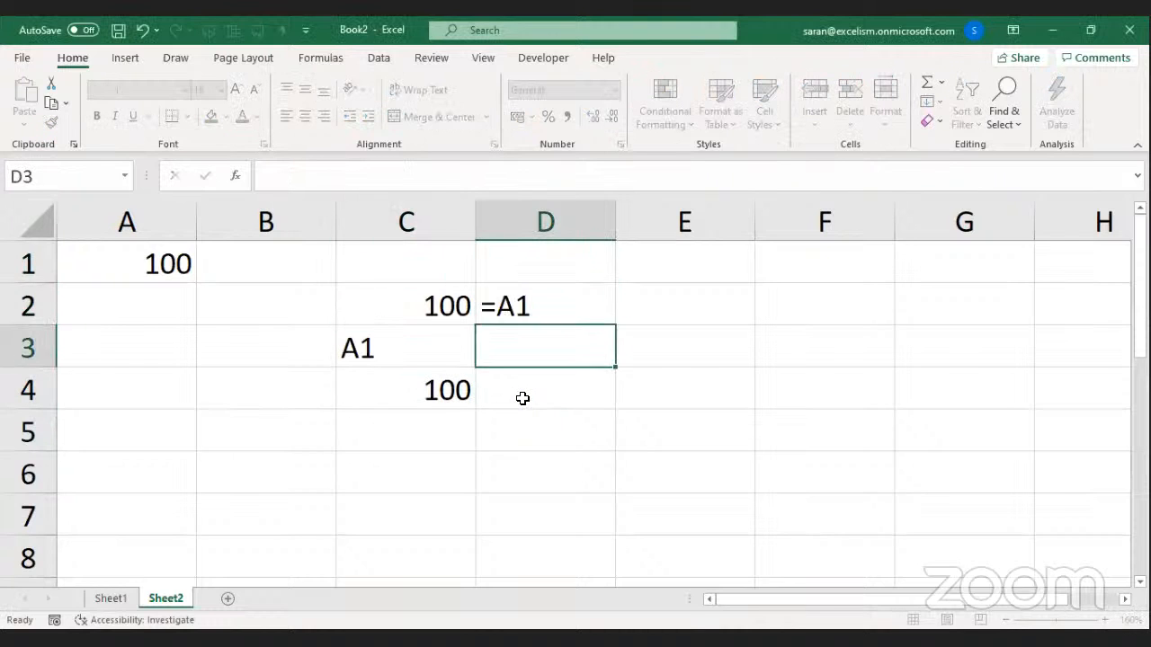
key(Up)
key(ctrl+c)
key(Down)
key(shift+Down)
key(Return)
Enter =INDIRECT(C3) in C5, returning 100 via the text A1 in C3.
key(Down)
key(Down)
key(Left)
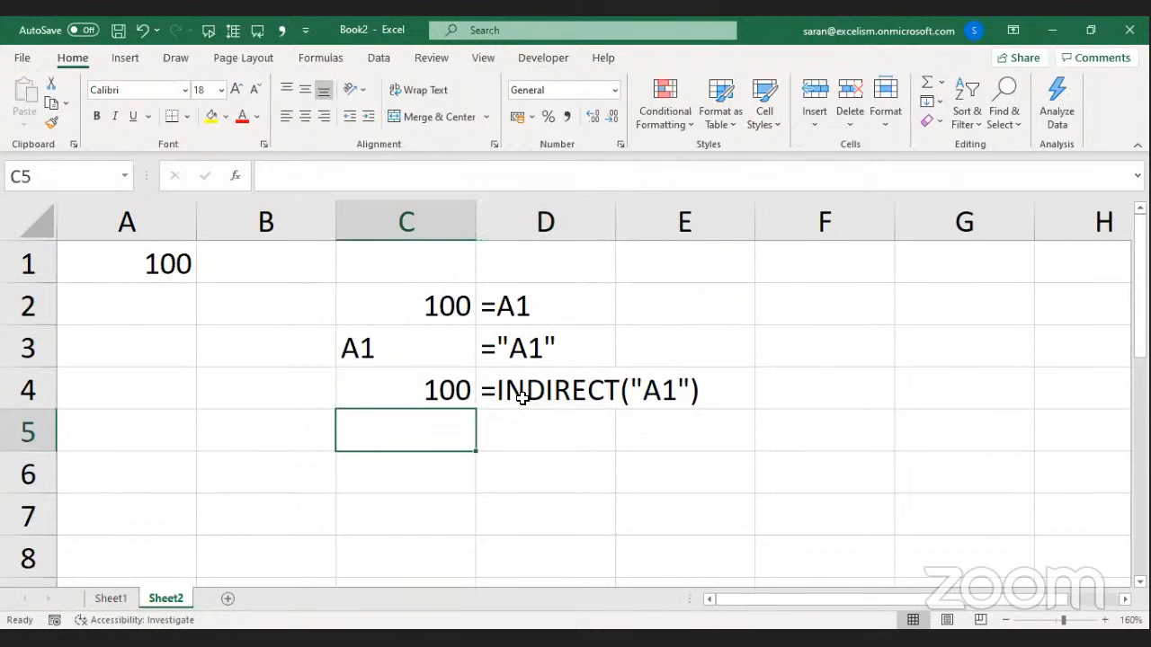
text(=)
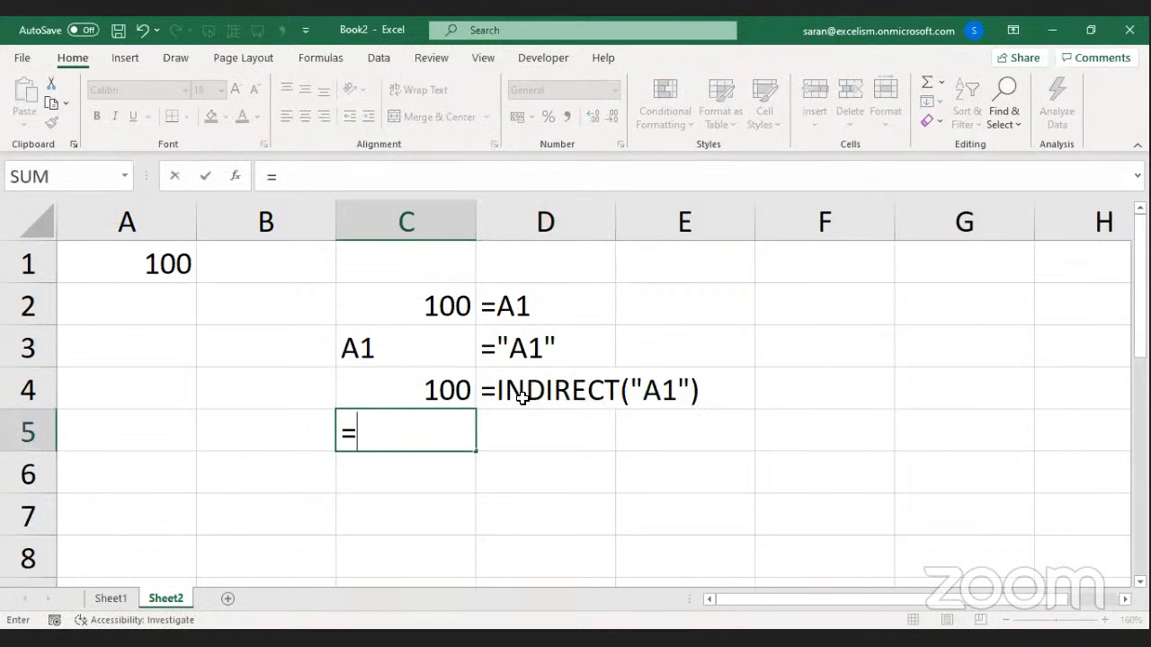
text(INDIRECT()
key(Up)
key(Up)
text())
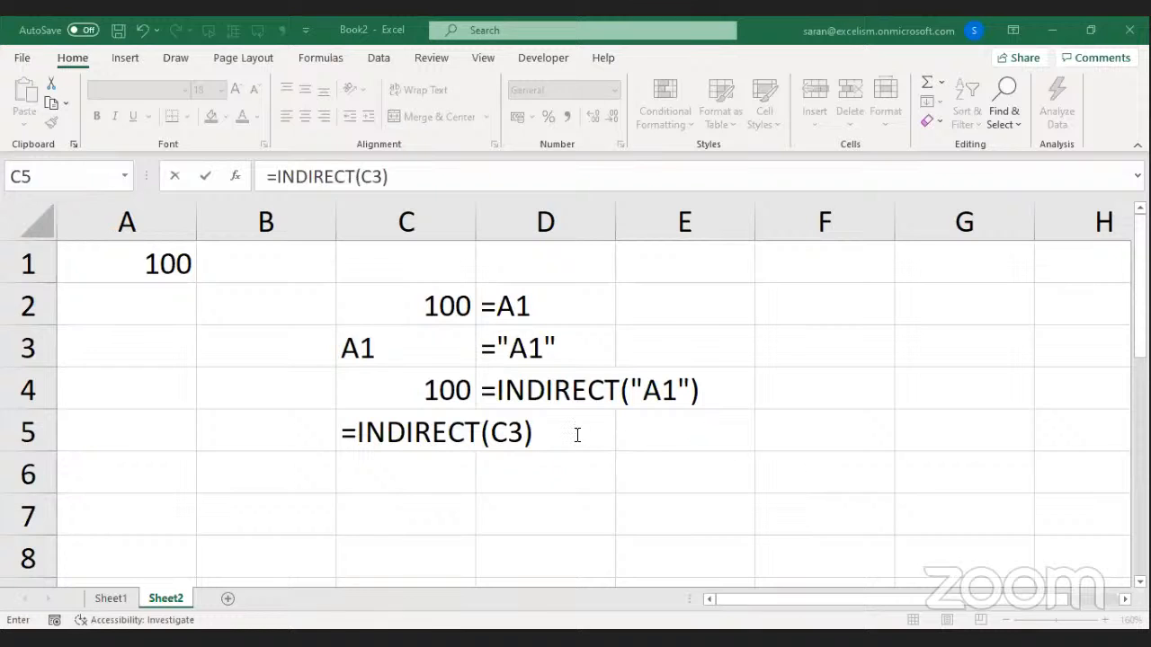
click(501, 434)
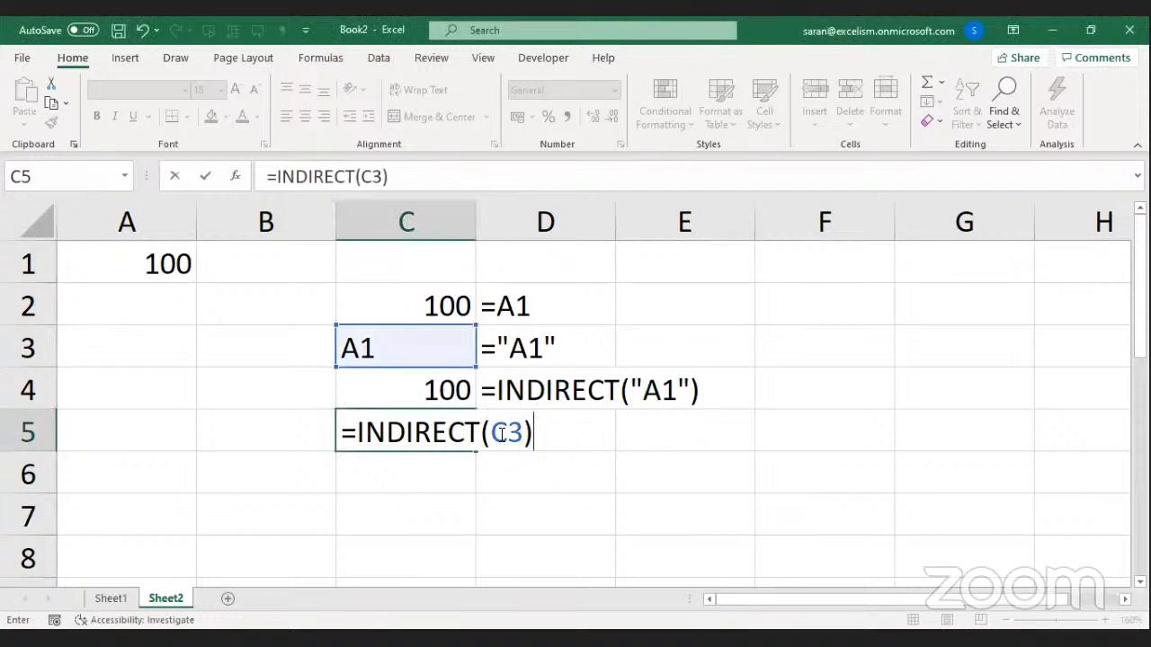
drag(492, 434, 524, 433)
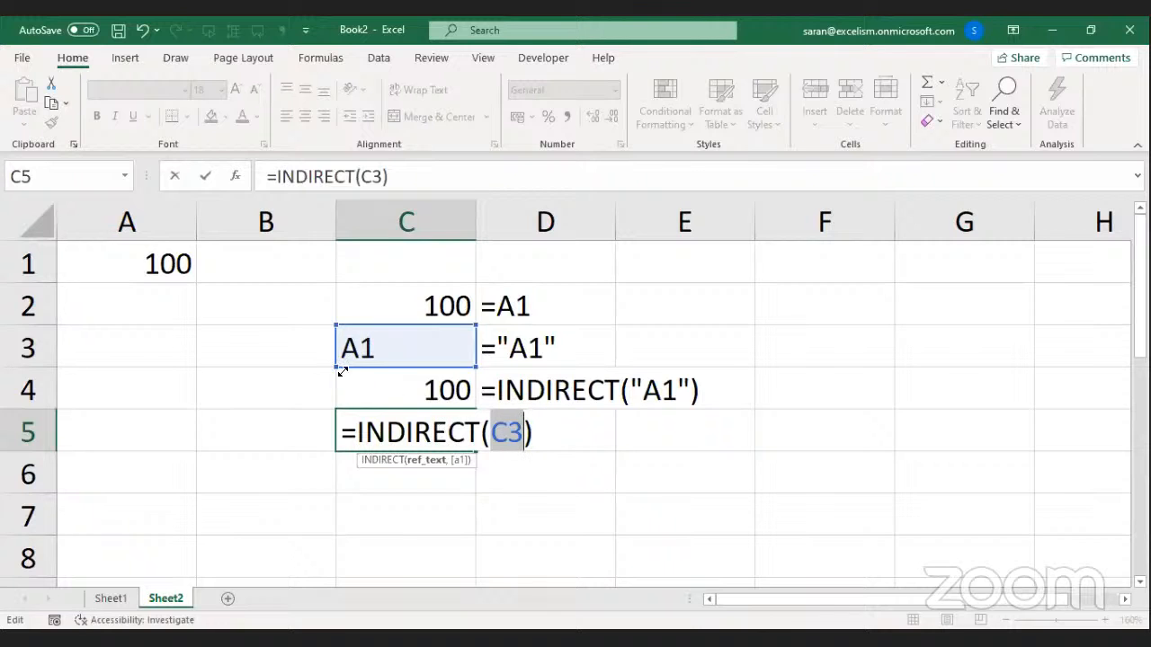
key(Return)
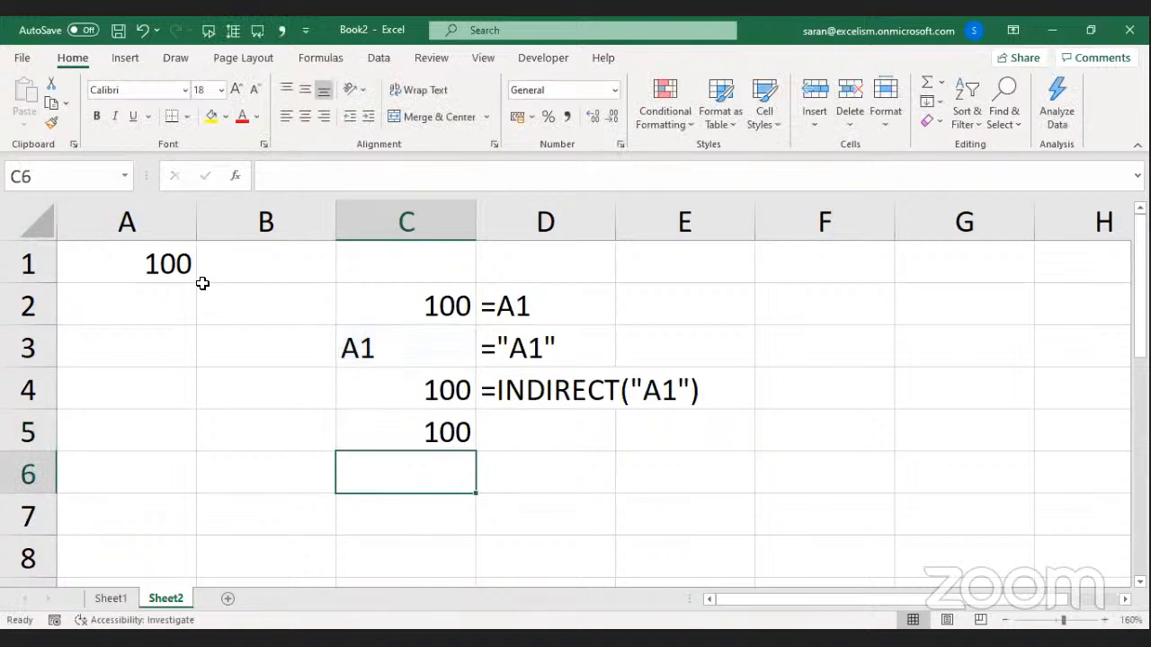
Fill D4's FORMULATEXT formula down into D5 to show C5's formula.
key(Up)
key(Up)
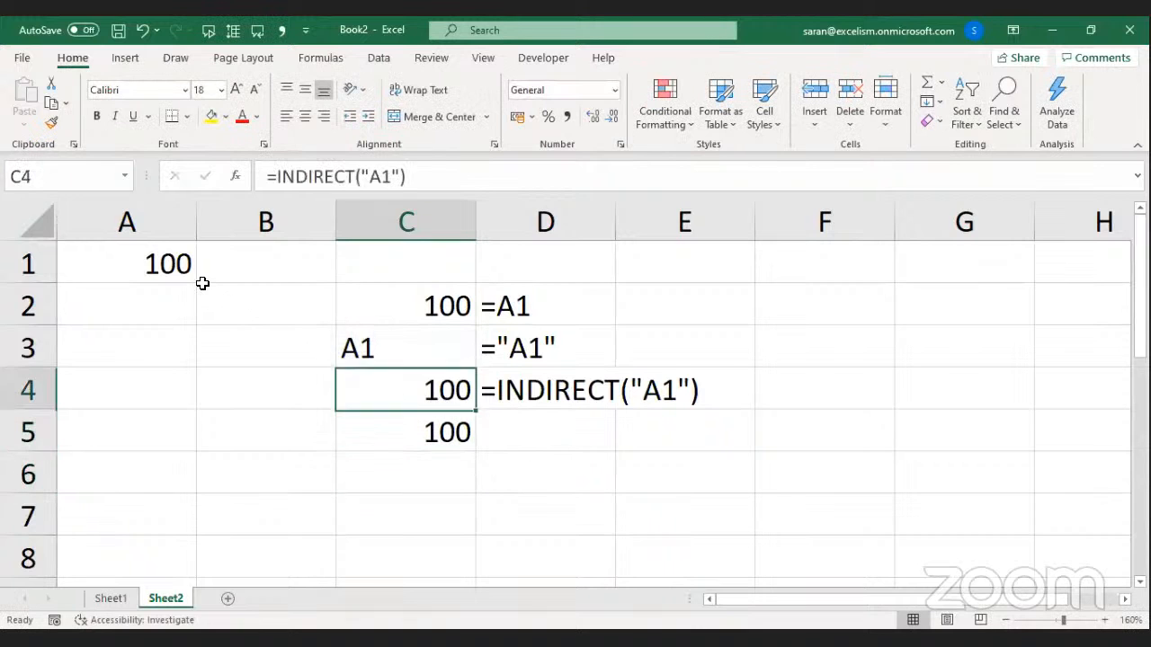
key(Right)
key(Down)
key(ctrl+d)
Try entering A1 and then the letter A in C6, then clear C6 again.
key(Down)
key(Left)
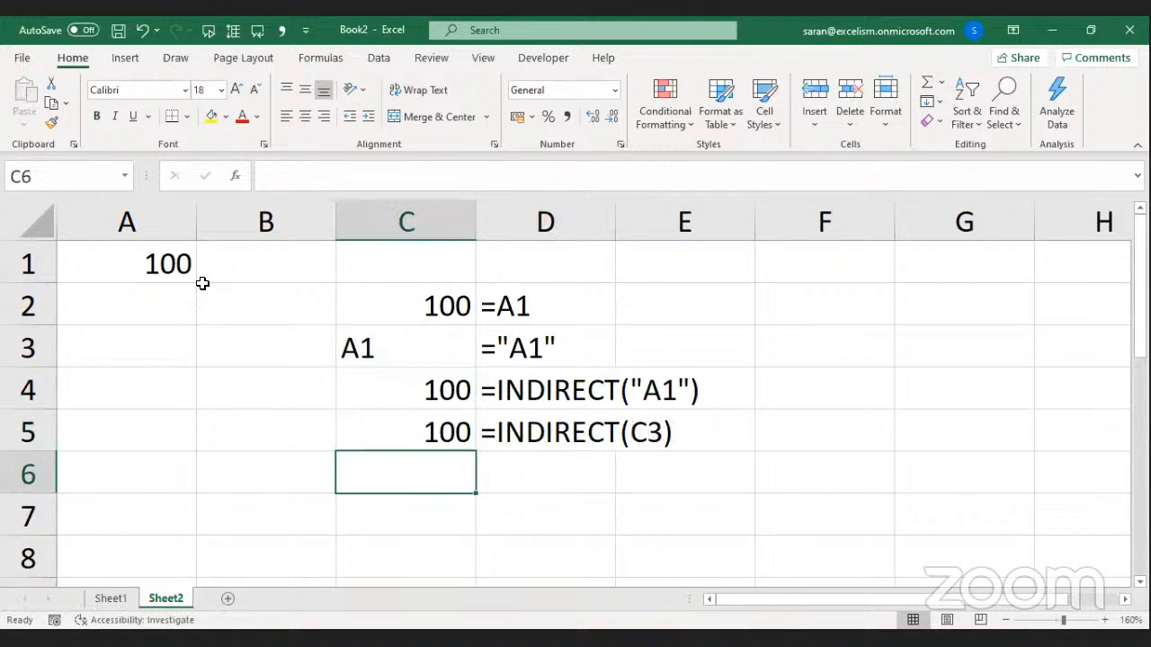
text(A1)
key(Return)
key(Up)
text(A)
key(BackSpace)
key(Return)
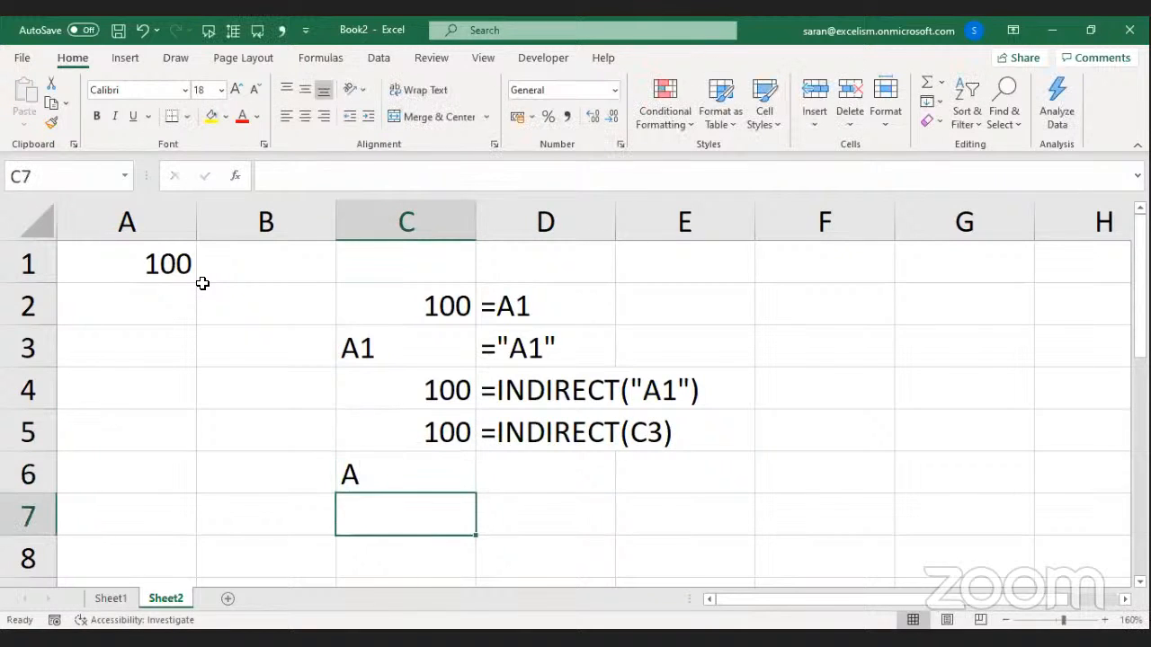
text(=i)
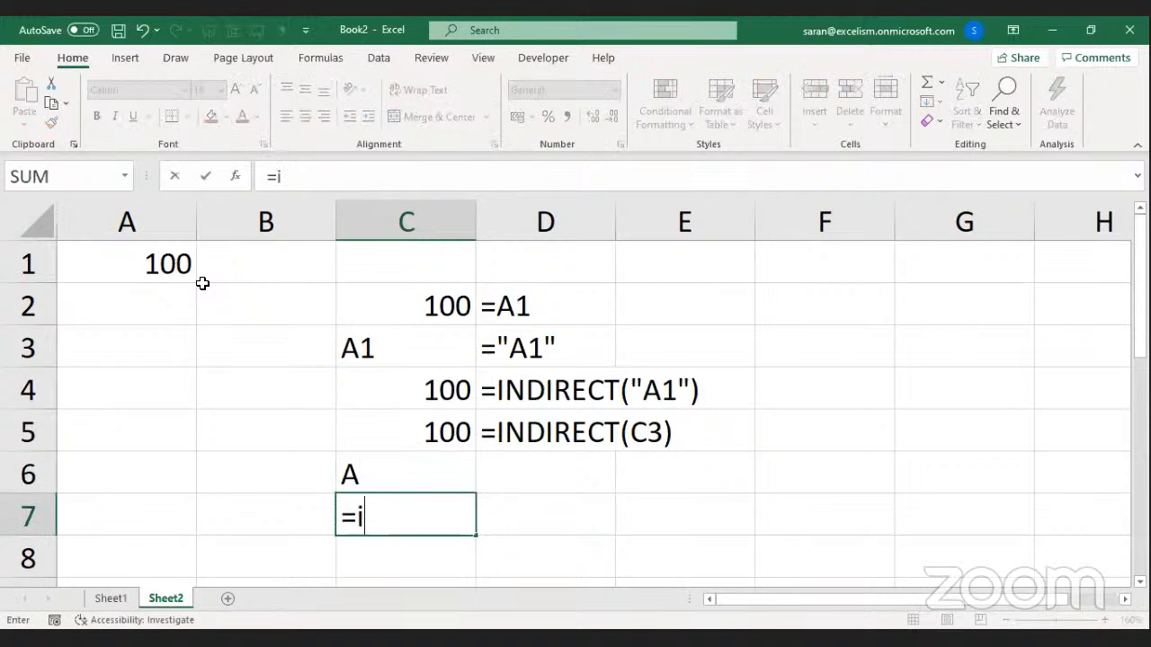
key(Escape)
key(Up)
key(Delete)
Type A in B6 and write =INDIRECT(B6&1) in C6.
key(Left)
text(A)
key(Right)
text(=)
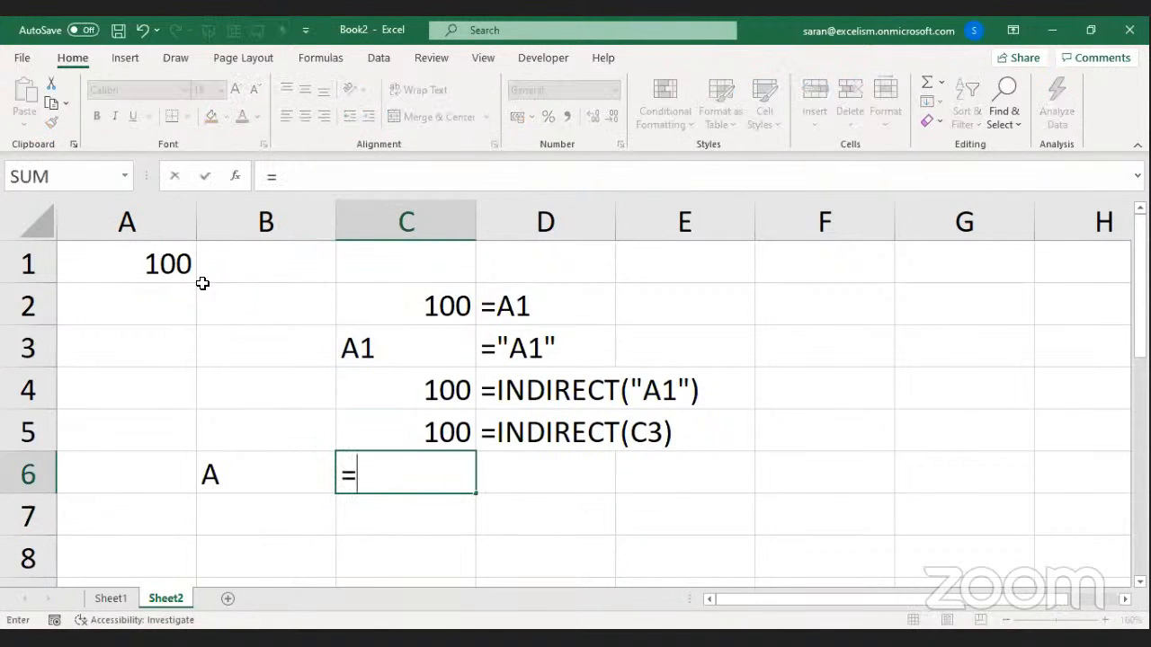
text(INDIRECT()
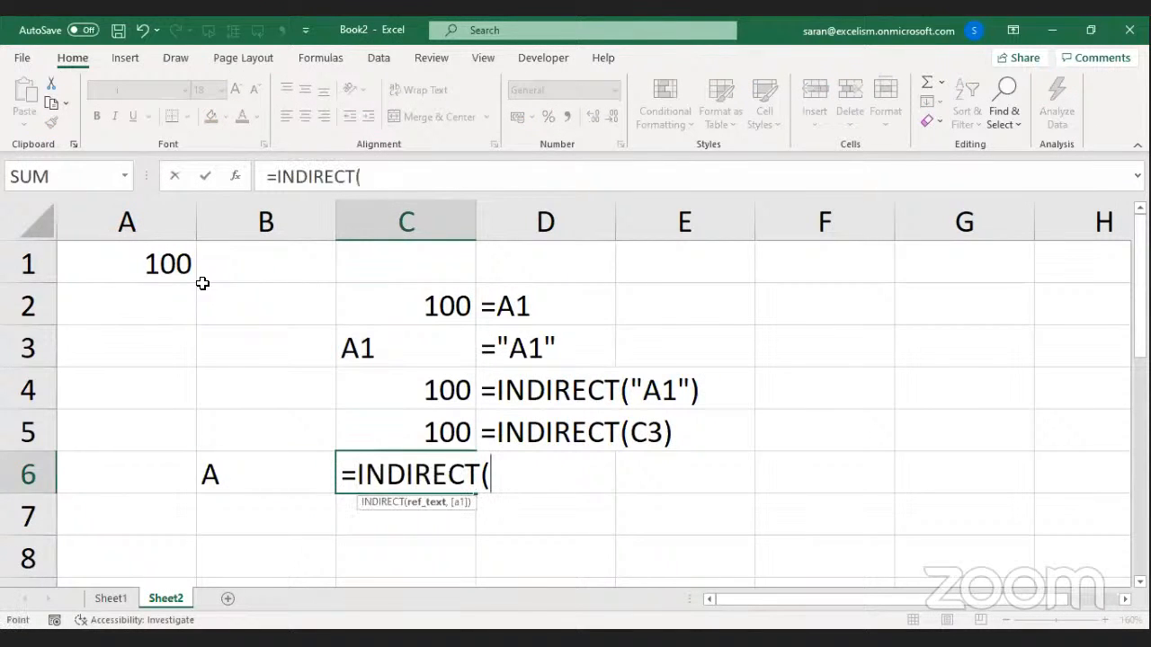
key(Left)
text(&1))
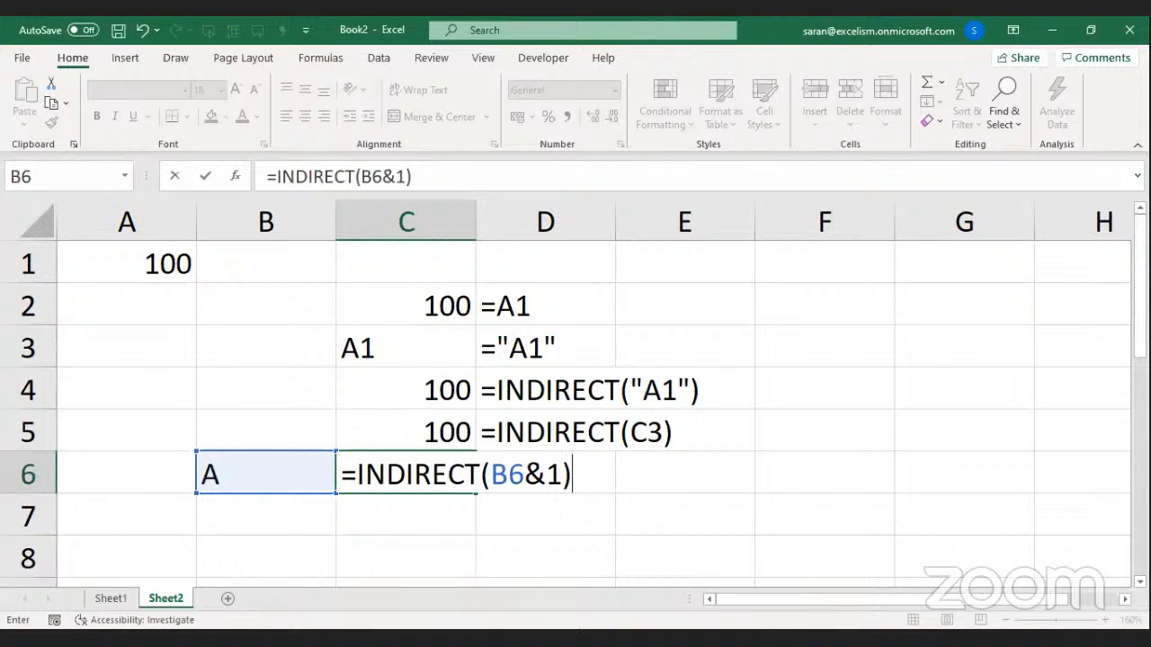
key(Return)
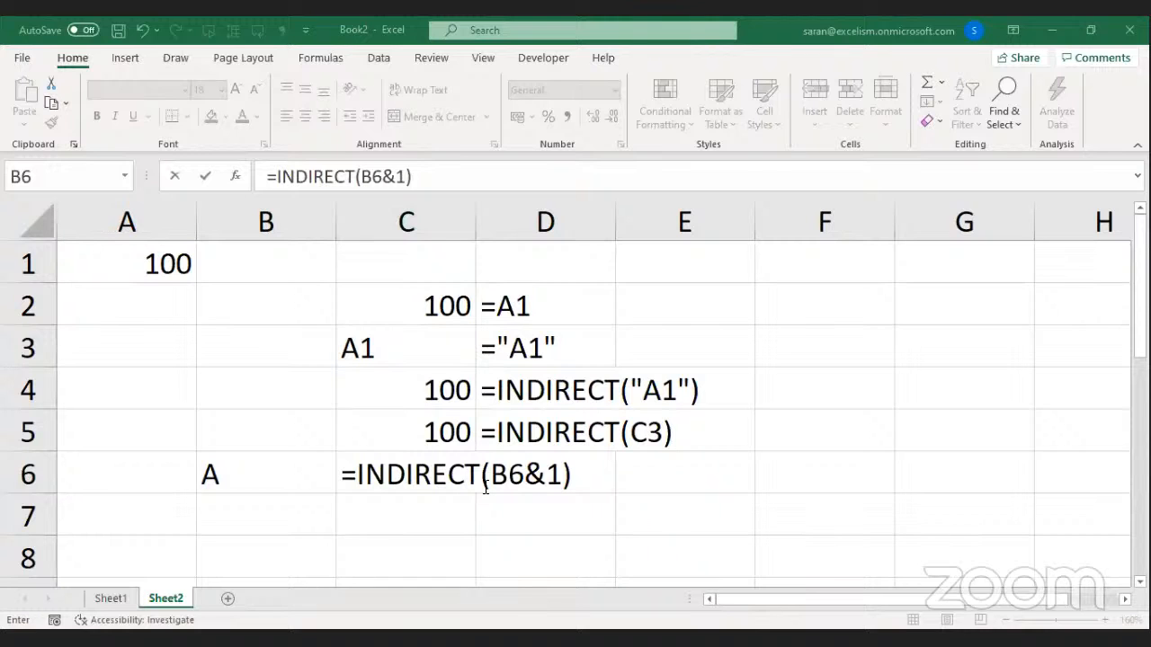
Highlight the B6, & and B6&1 parts, then commit the formula so C6 returns 100.
drag(492, 475, 557, 474)
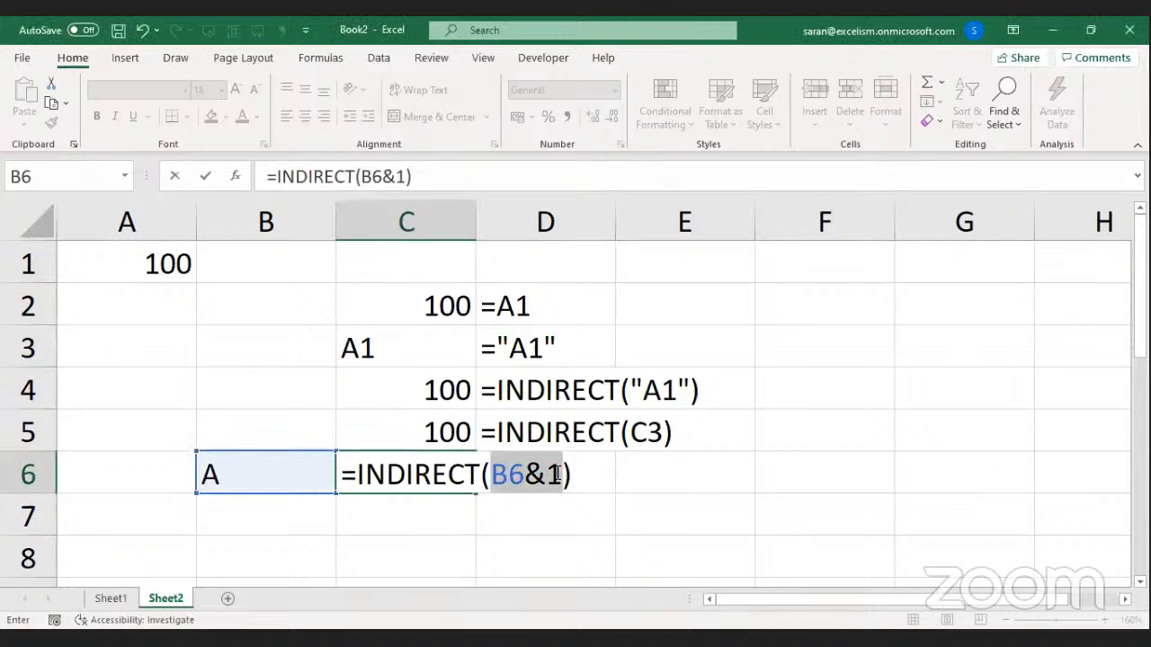
double_click(544, 475)
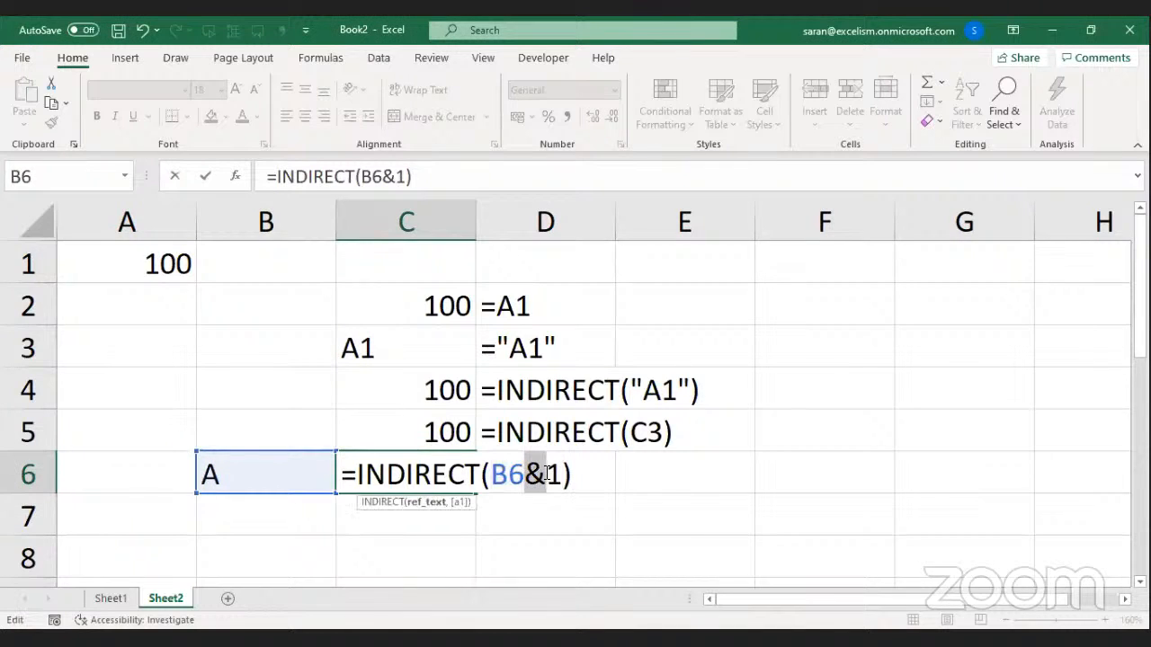
mouse_move(561, 475)
mouse_down()
mouse_move(495, 475)
mouse_move(561, 475)
mouse_up()
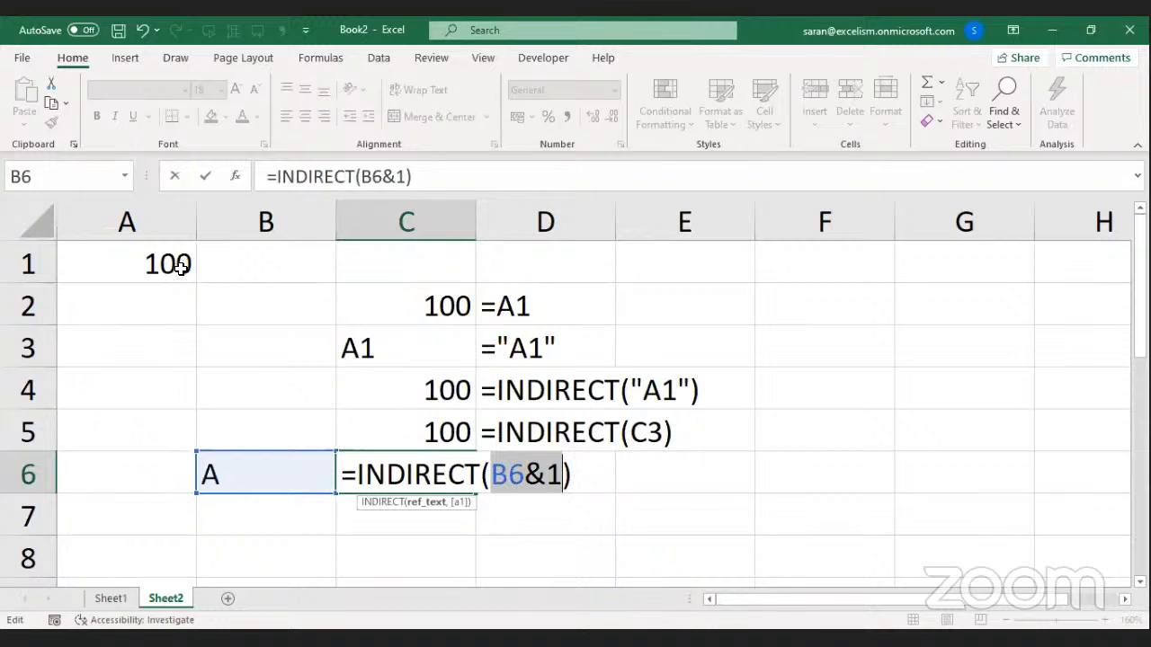
key(Return)
Copy D5's FORMULATEXT formula into D6 to display C6's formula.
key(Up)
key(Up)
key(Right)
key(Right)
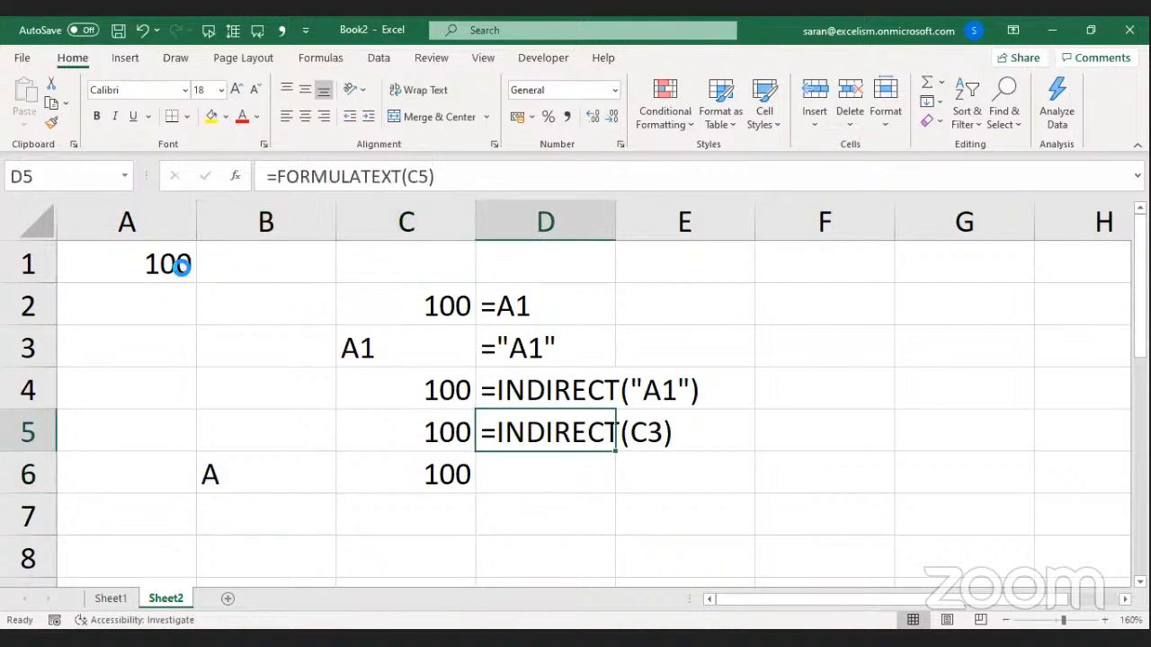
key(ctrl+c)
key(Down)
key(Return)
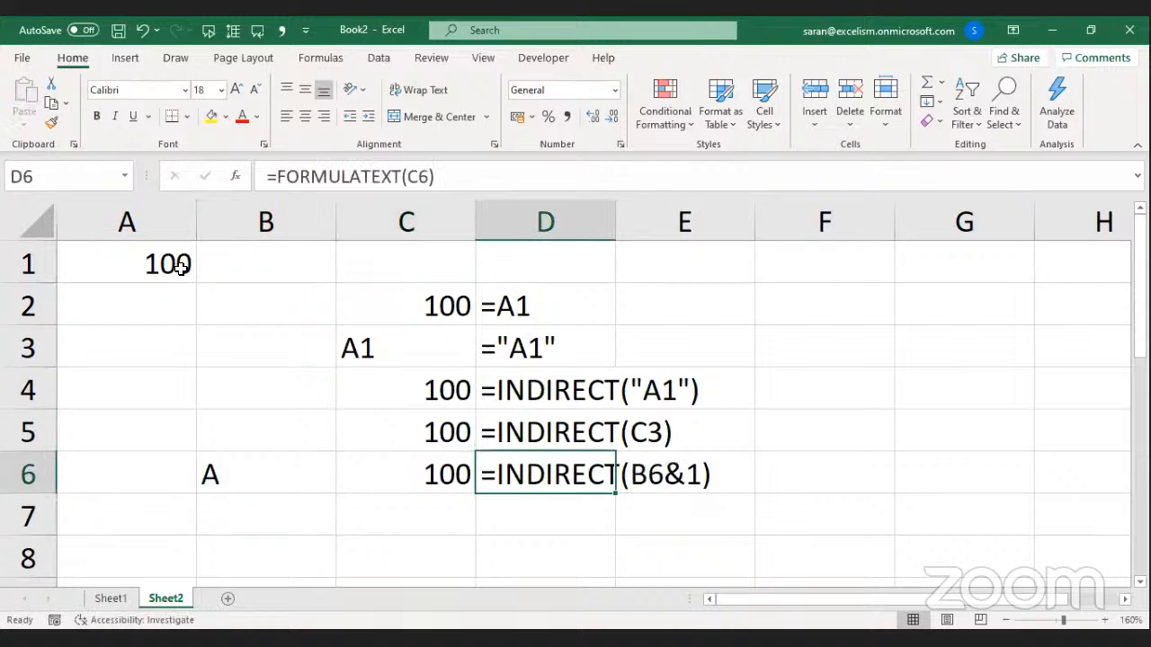
key(Down)
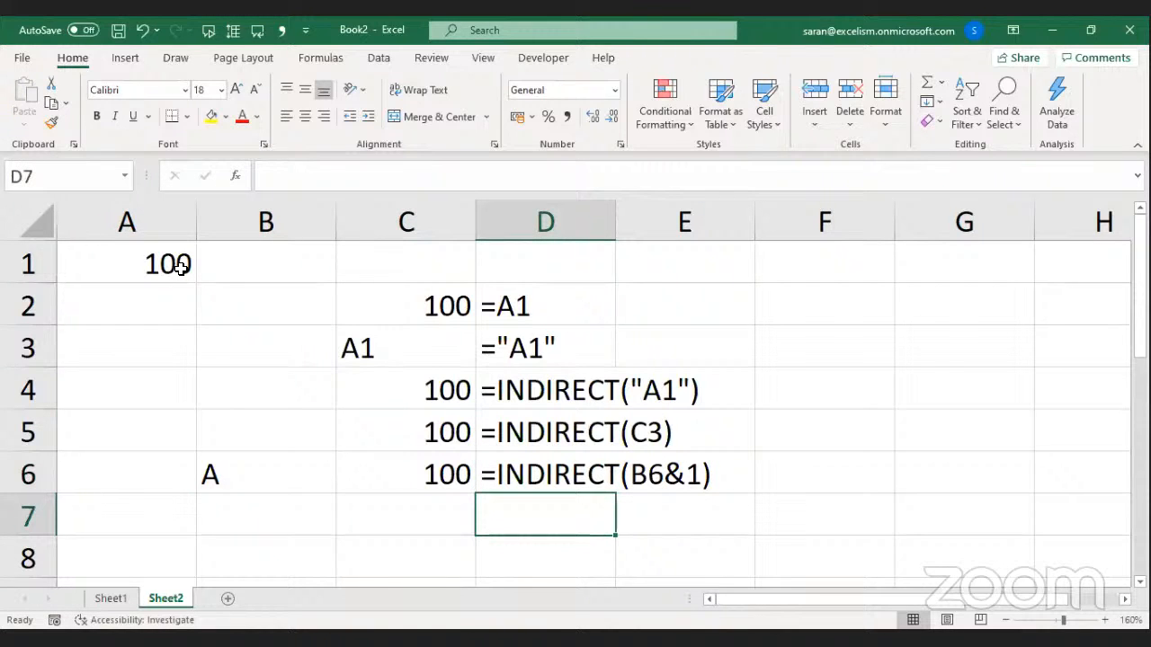
Enter 500 in A2 beneath the 100 in A1, then select row 1.
click(147, 313)
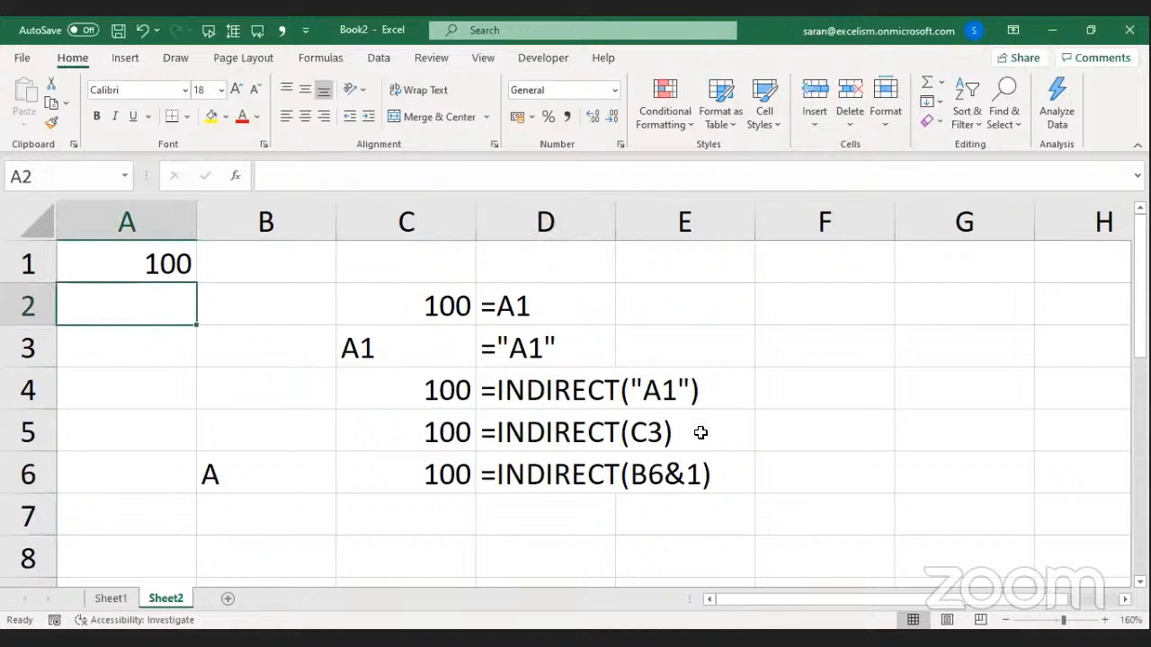
text(500)
key(Return)
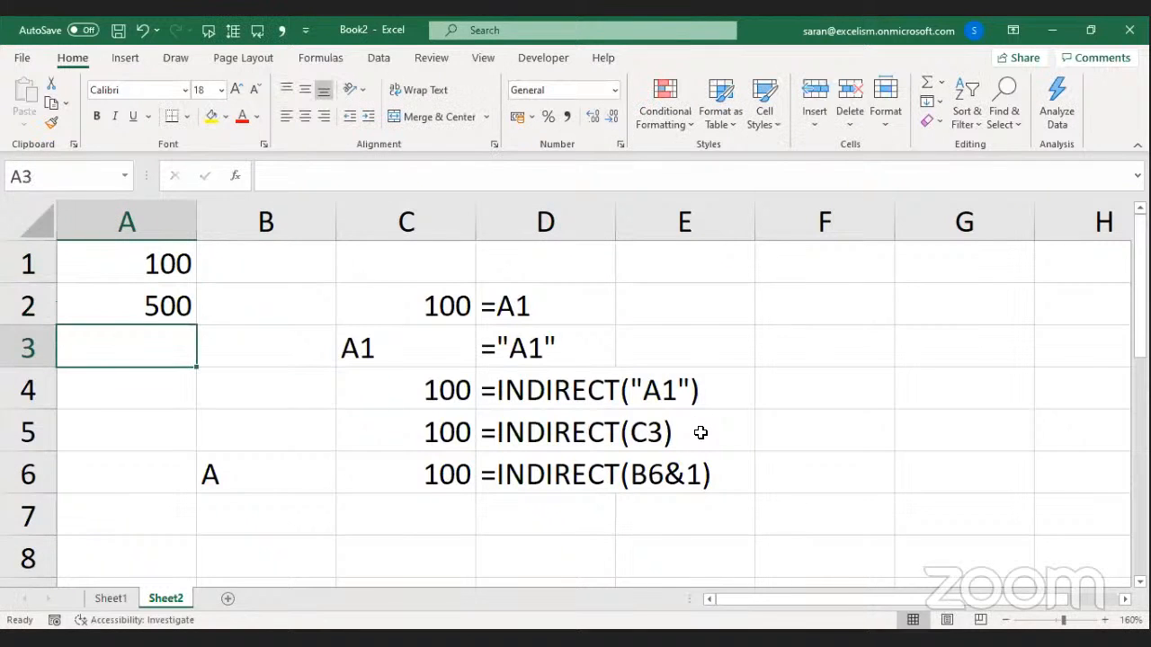
key(Up)
key(Up)
key(shift+space)
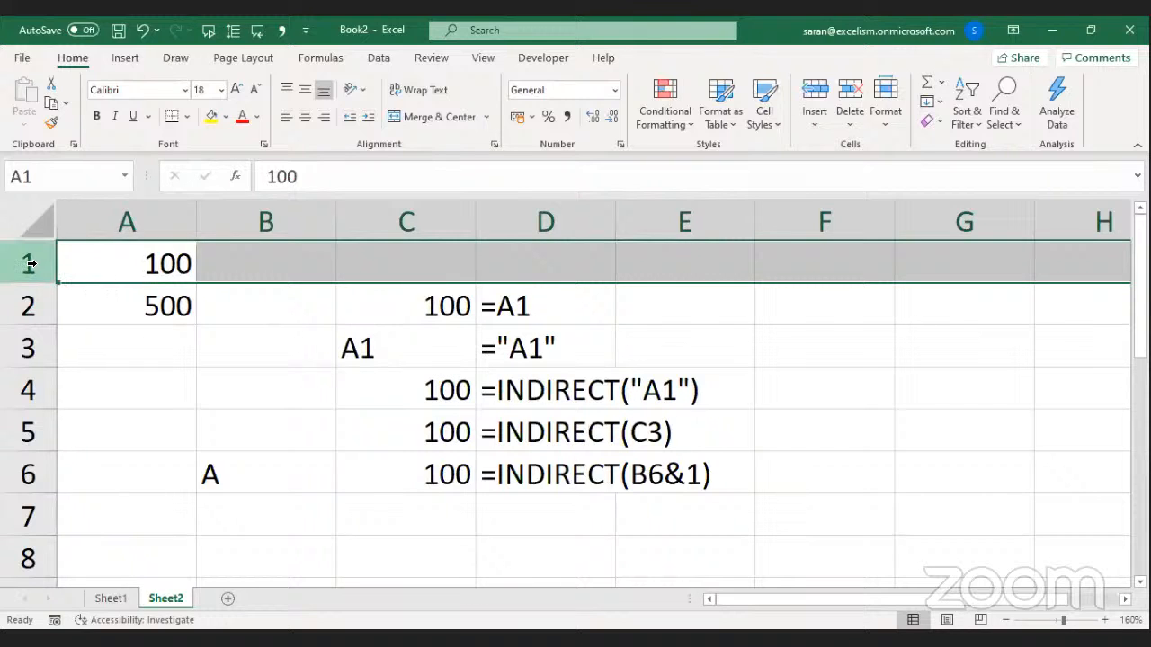
Review C2's direct reference, C3's A1 text and C4's INDIRECT formula.
click(382, 300)
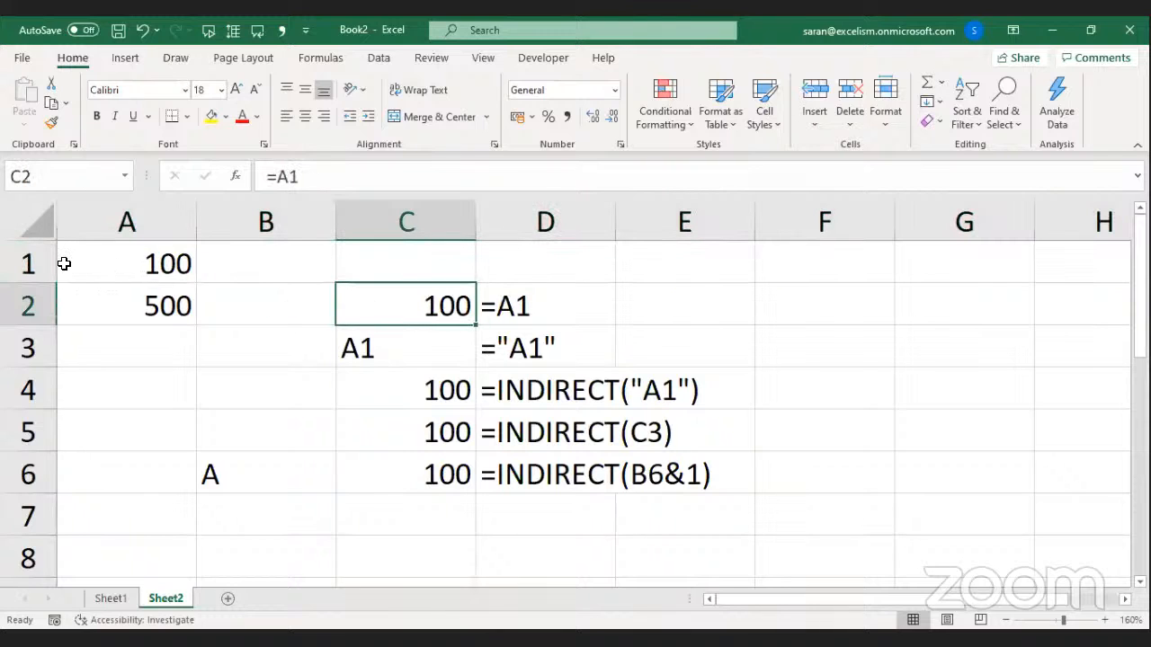
click(29, 263)
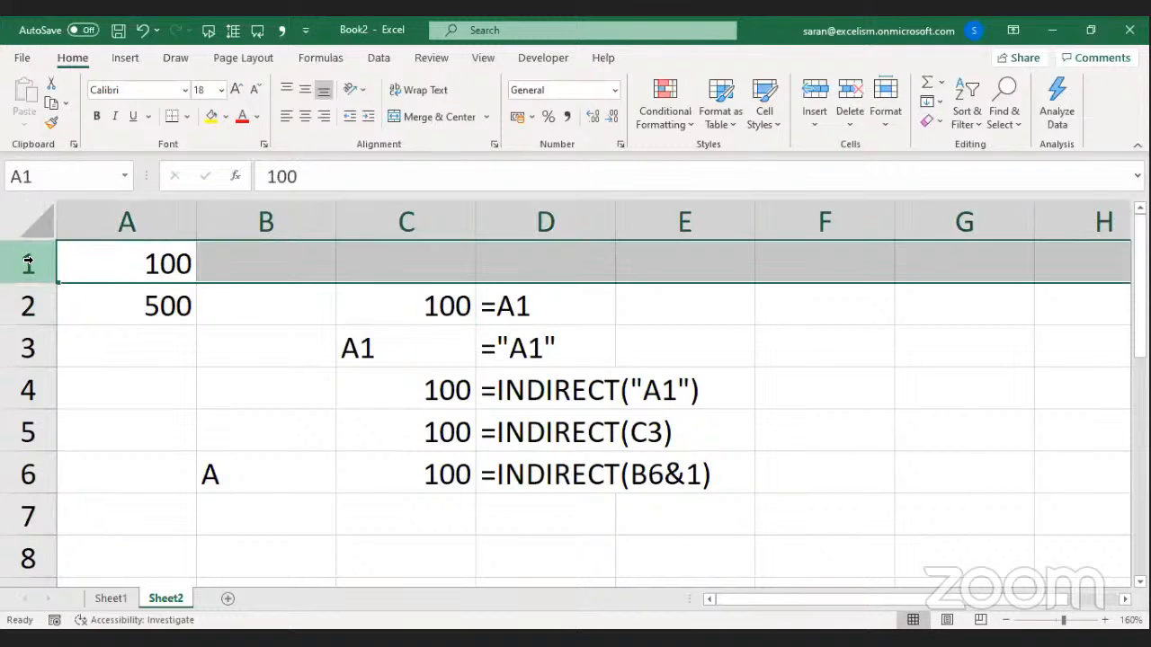
click(402, 304)
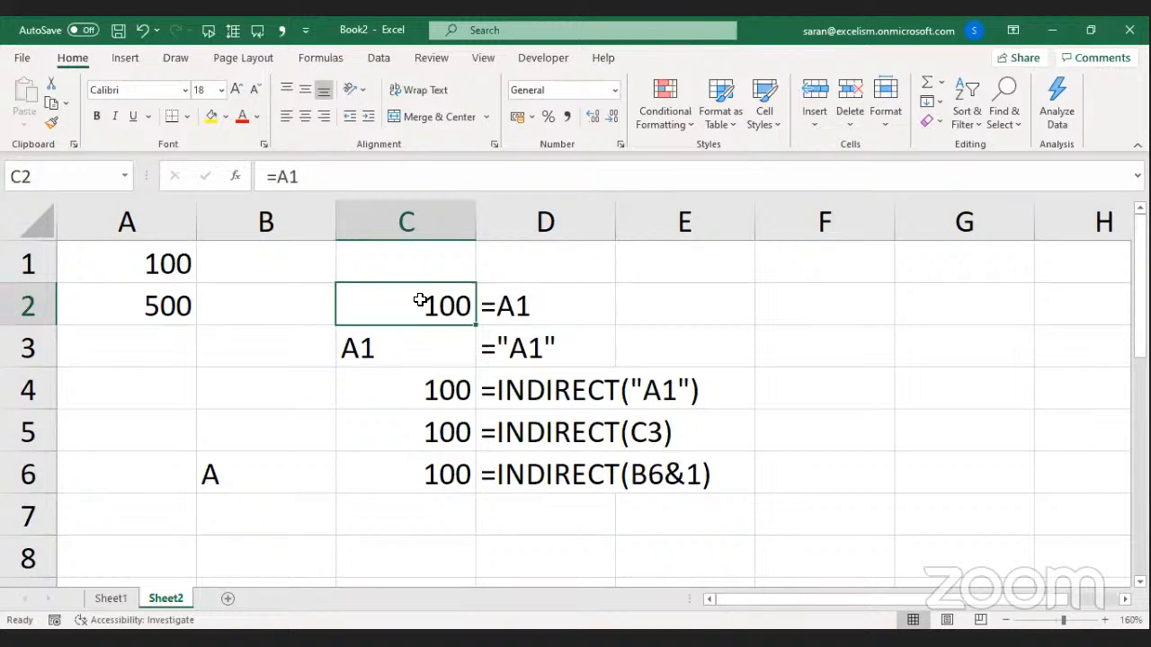
click(423, 351)
double_click(426, 353)
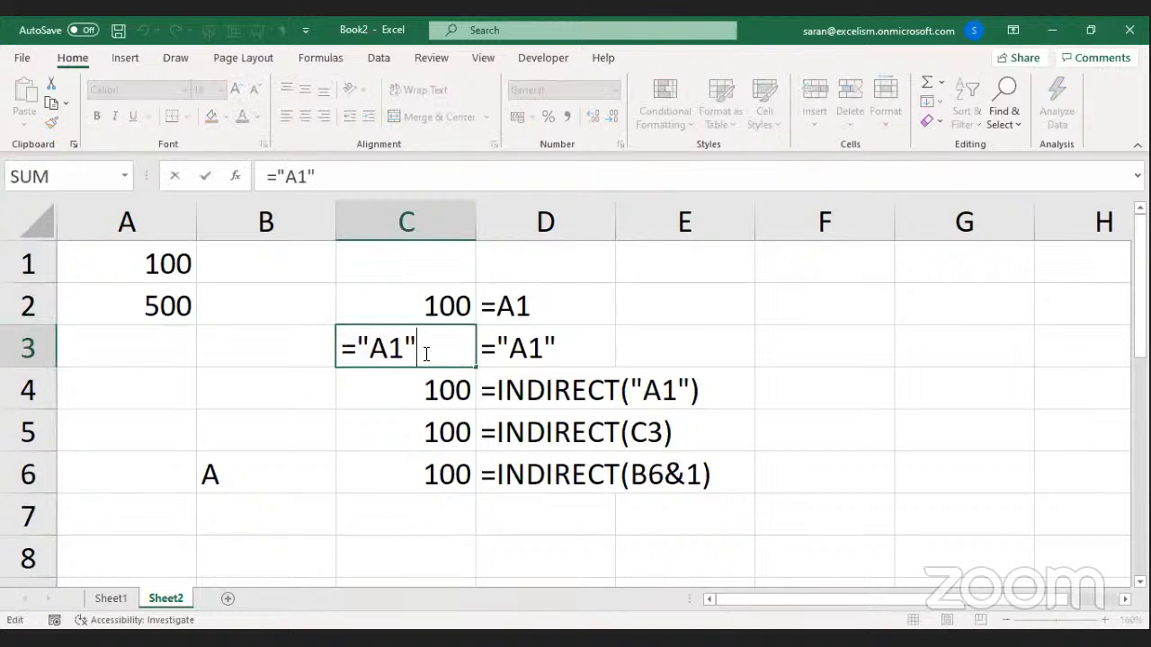
key(Return)
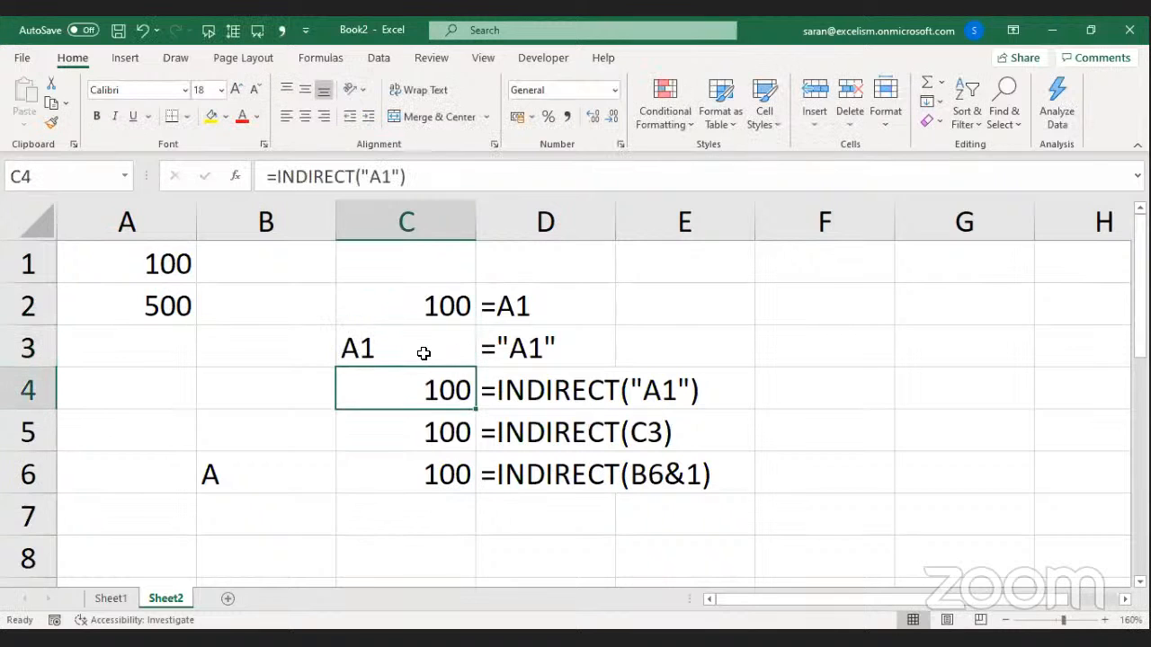
double_click(426, 383)
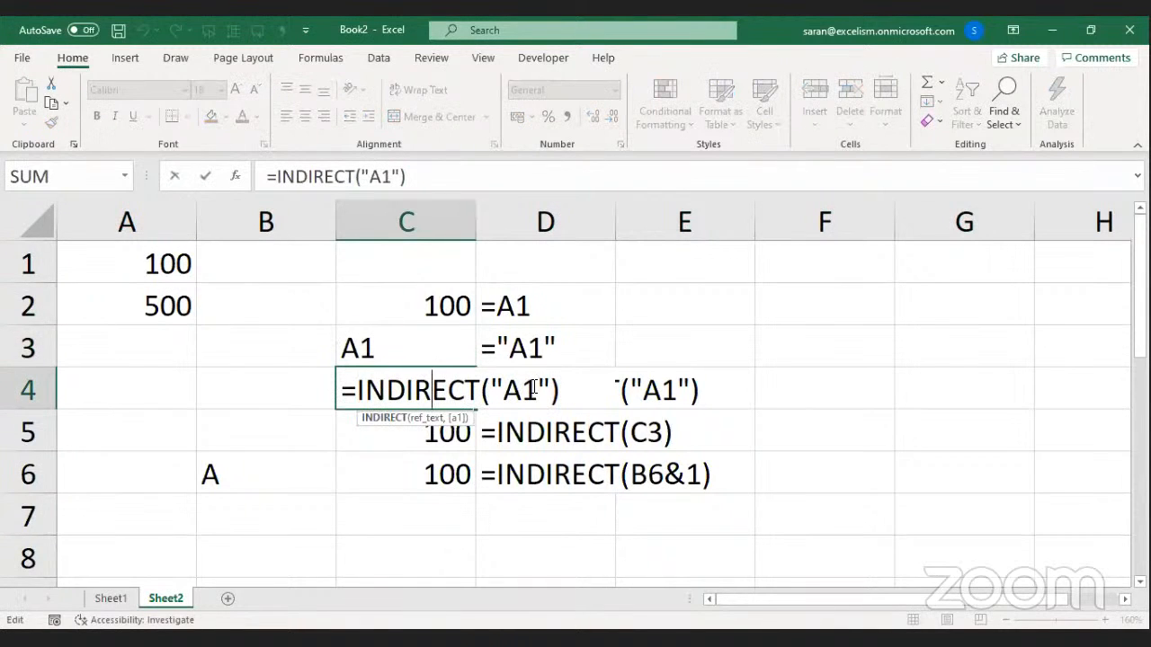
key(Escape)
Check the INDIRECT formulas in C4, C5 and C6, then select row 1.
click(56, 265)
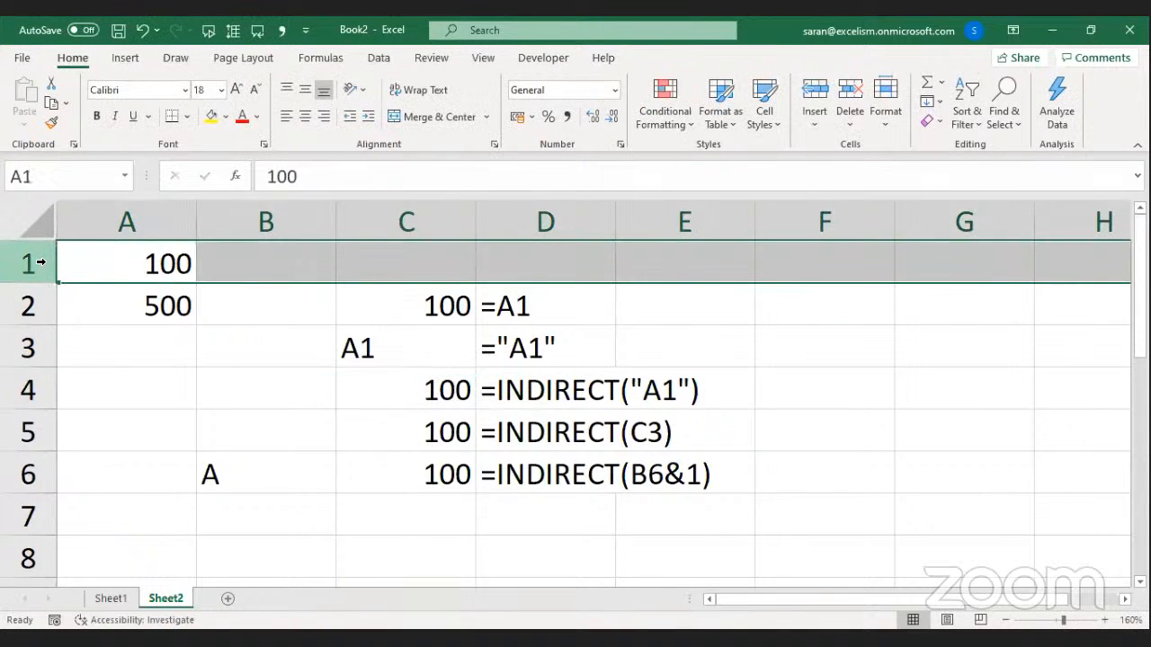
click(108, 296)
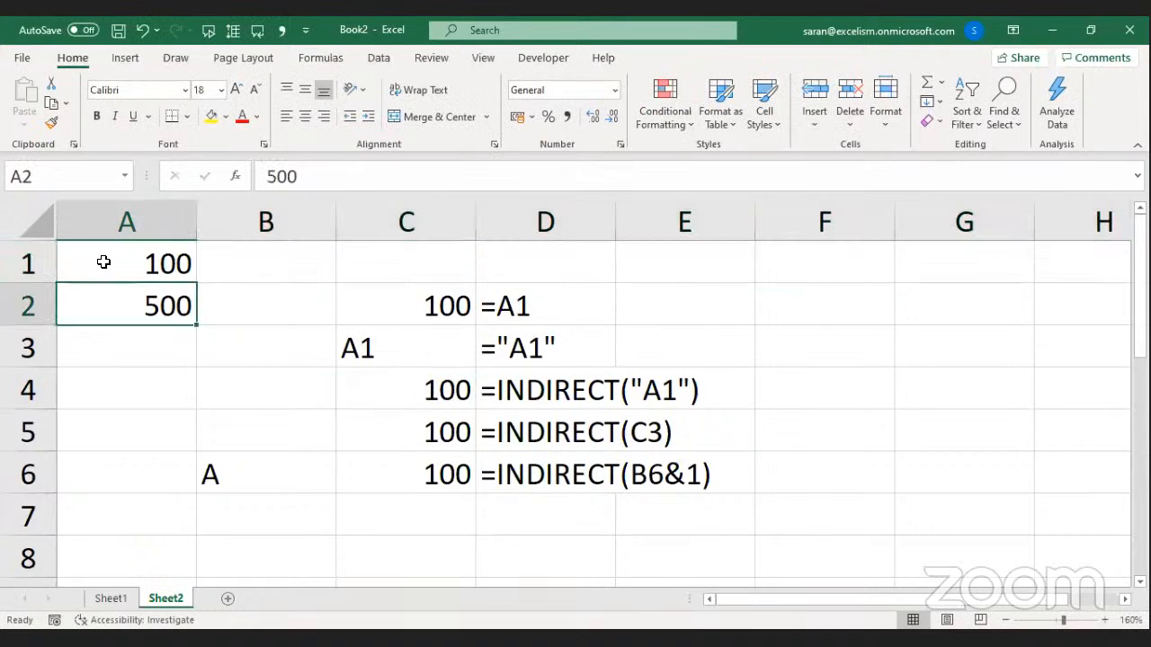
click(456, 384)
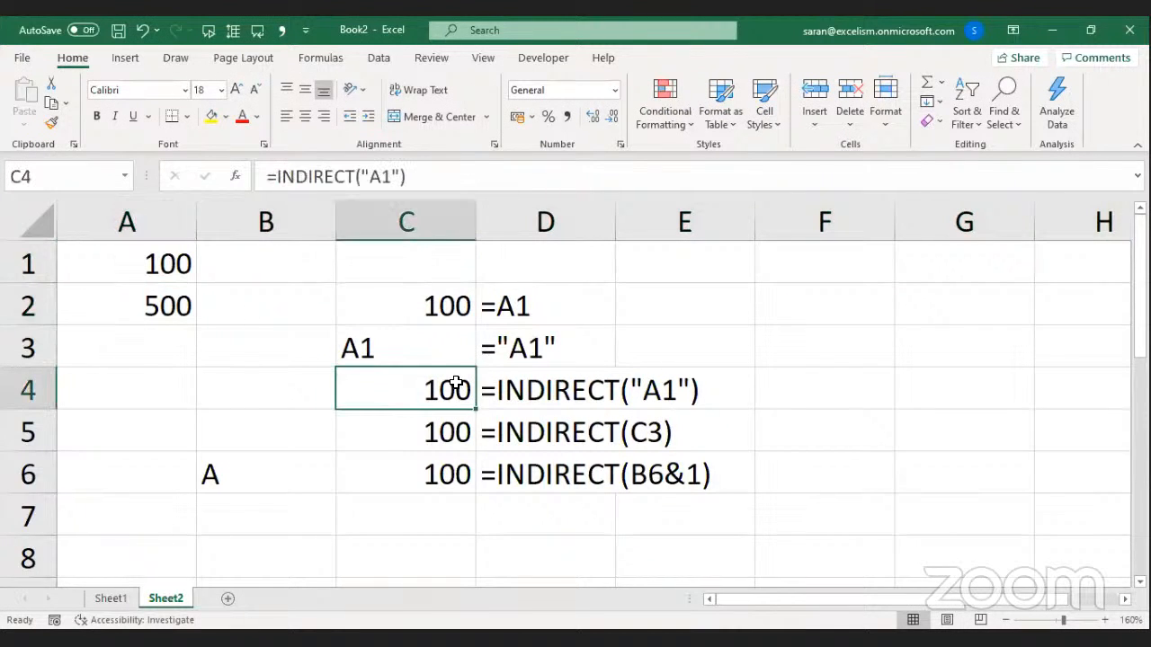
click(454, 429)
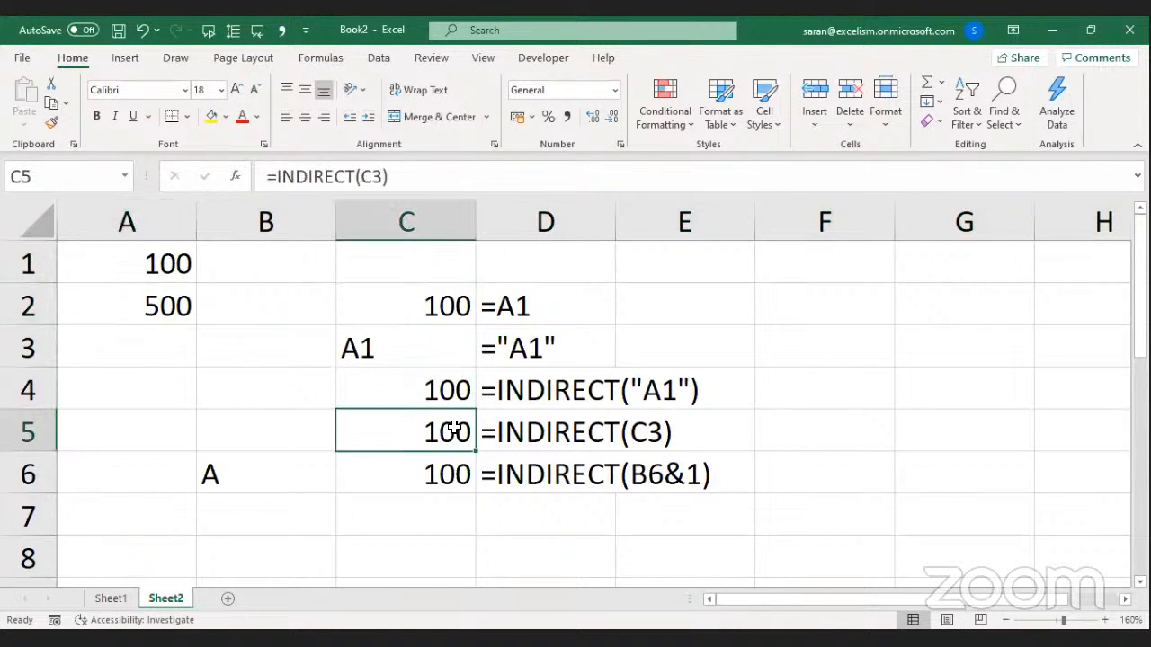
click(456, 463)
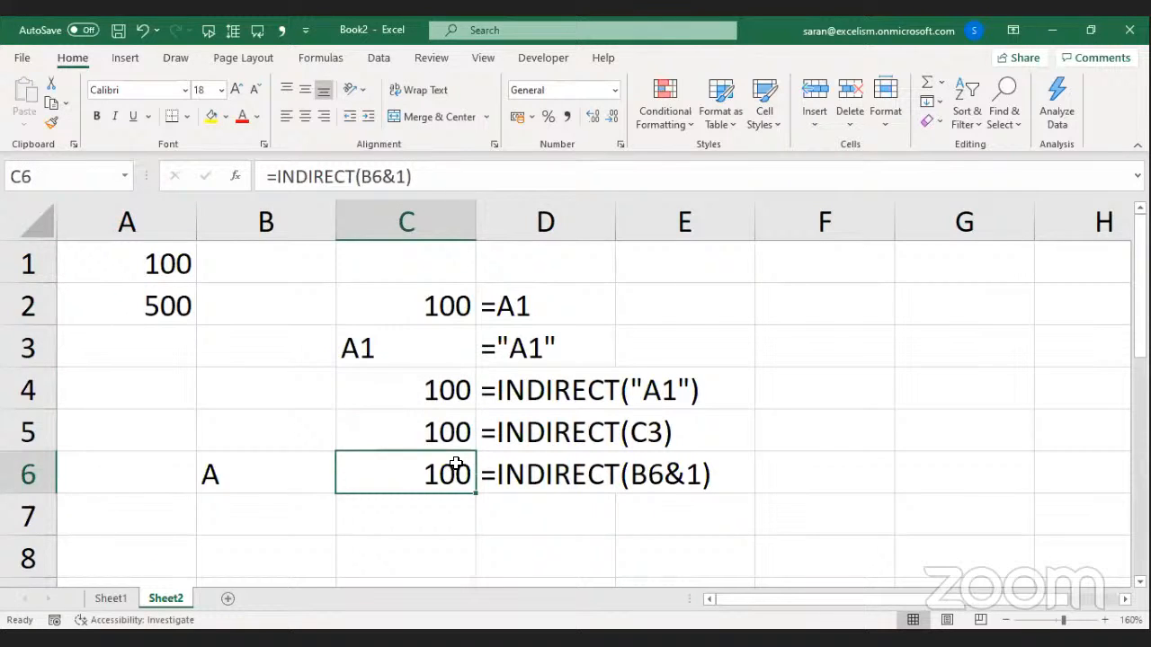
click(41, 258)
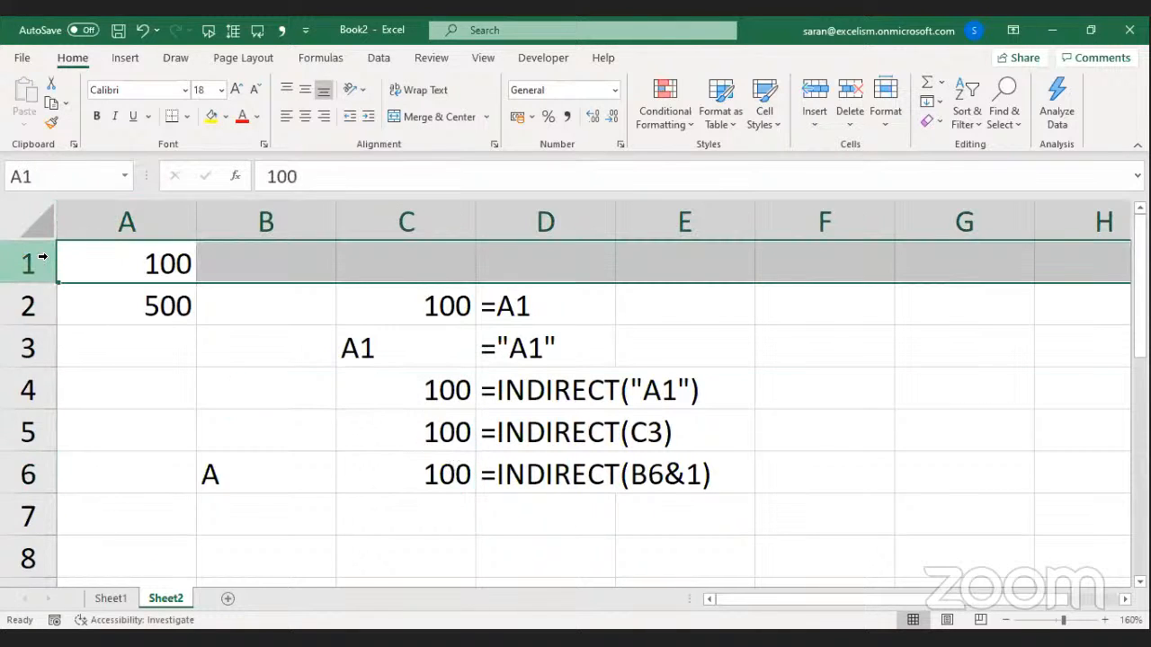
Delete row 1, check C1's #REF! and the three INDIRECT results of 500, then zoom out to 130%.
key(ctrl+minus)
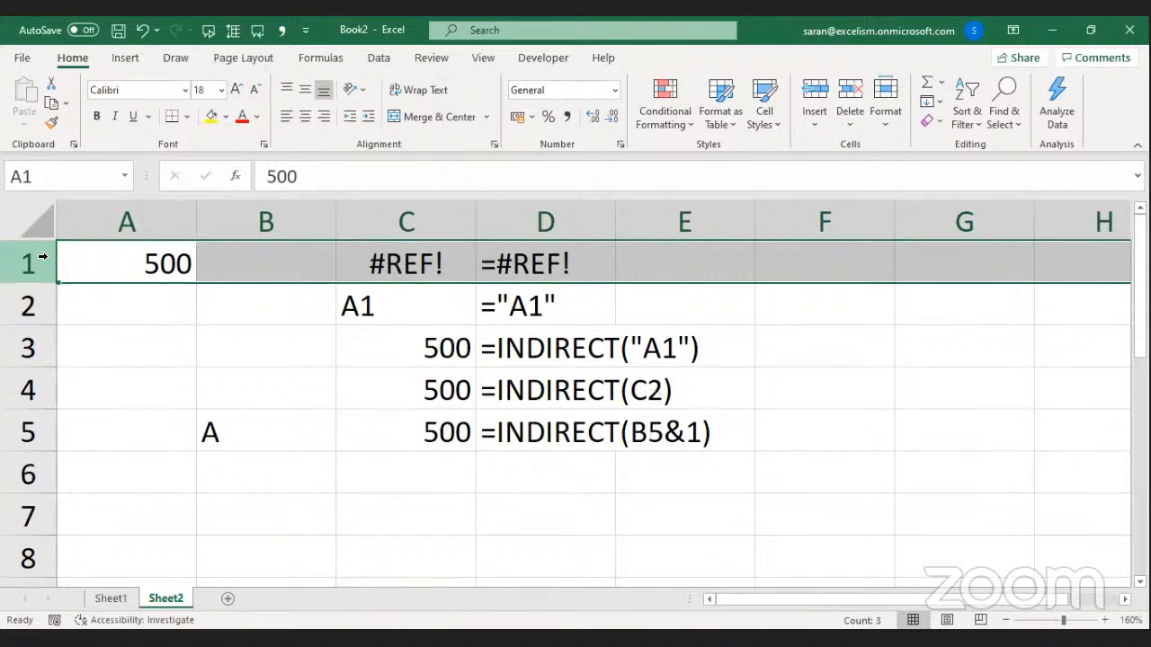
click(401, 262)
drag(423, 352, 426, 433)
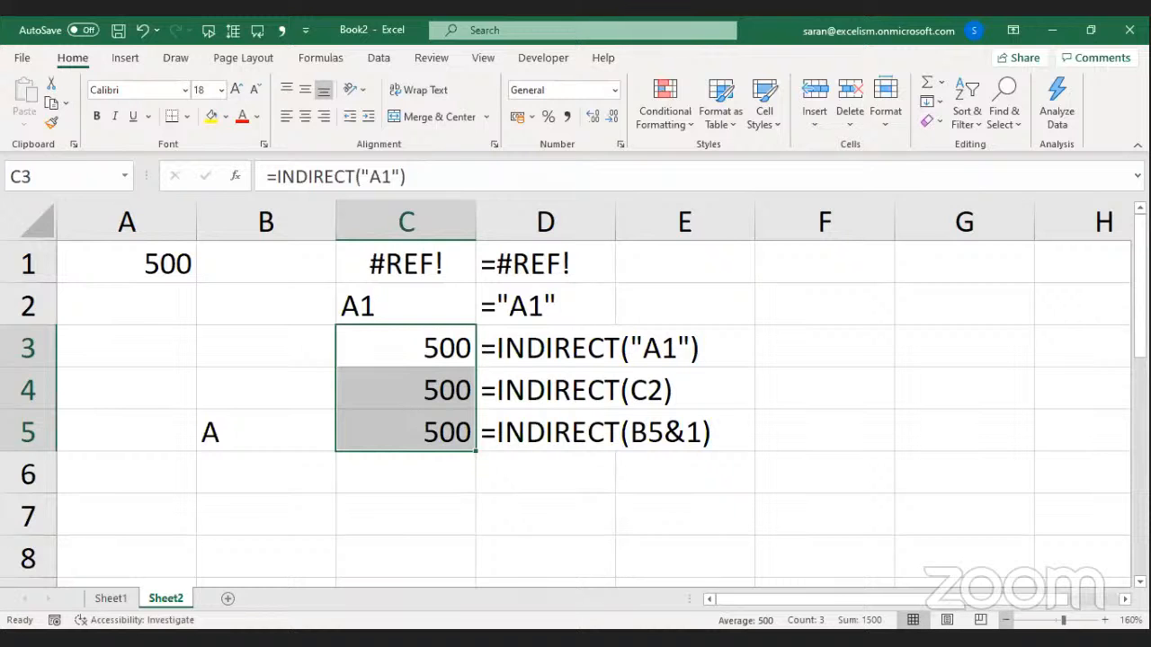
click(1005, 620)
click(1005, 619)
click(1005, 620)
click(215, 455)
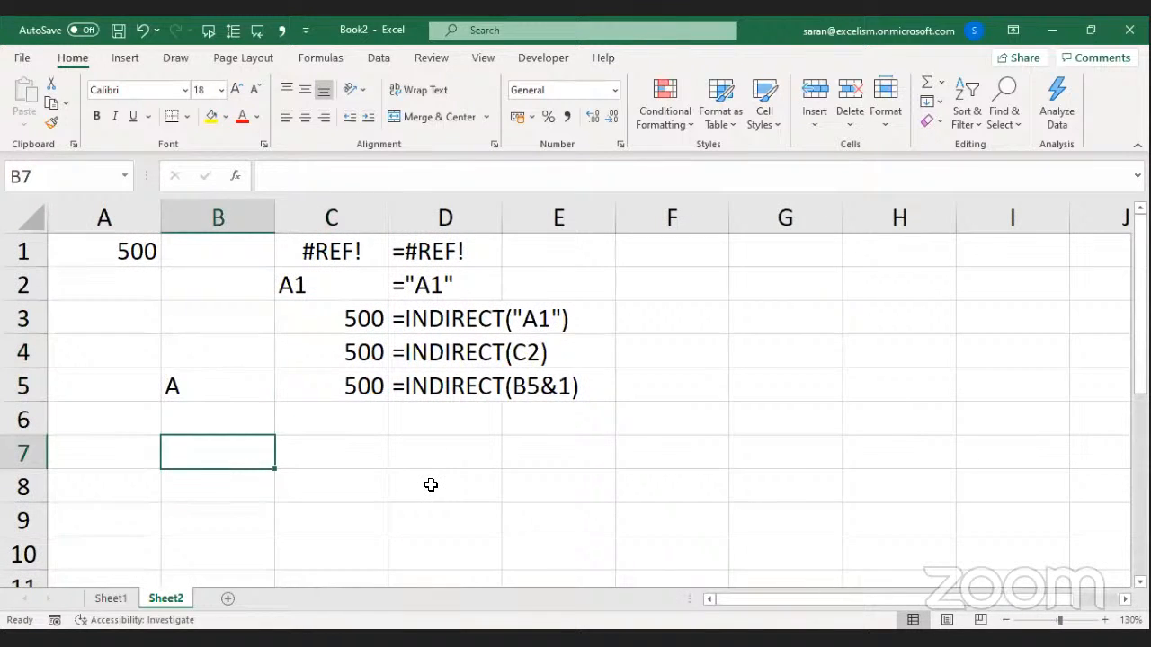
Enter headers Q1, Q2, Q3 and Q4 across B7:E7.
text(Q1)
key(Return)
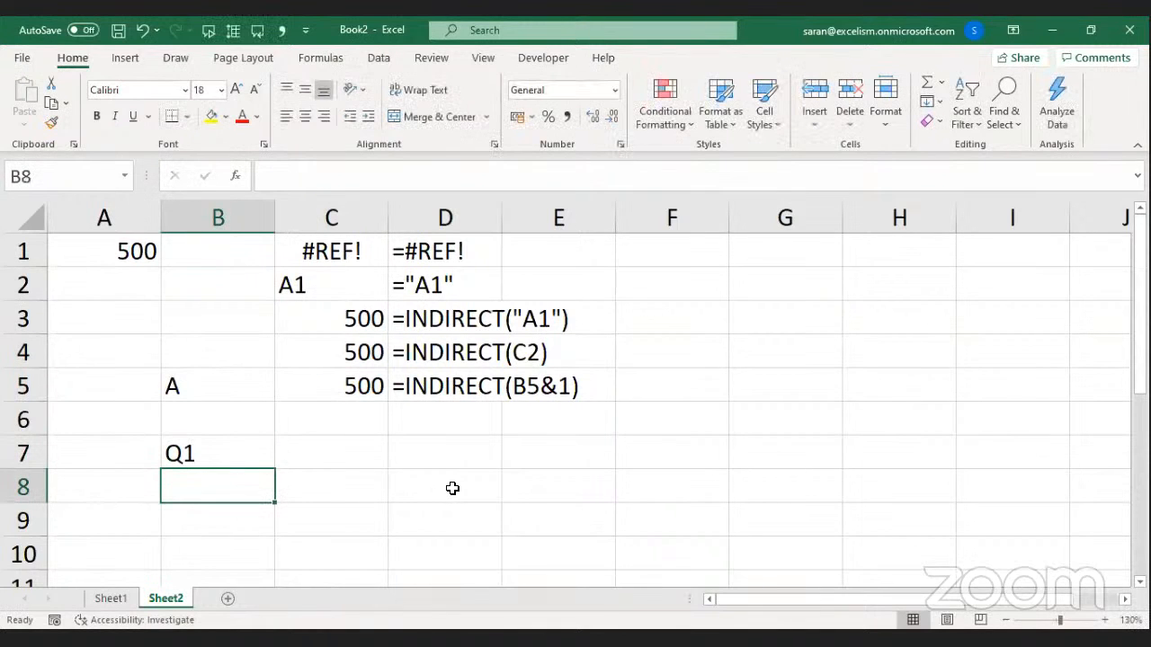
key(Up)
key(Right)
text(Q2)
key(Tab)
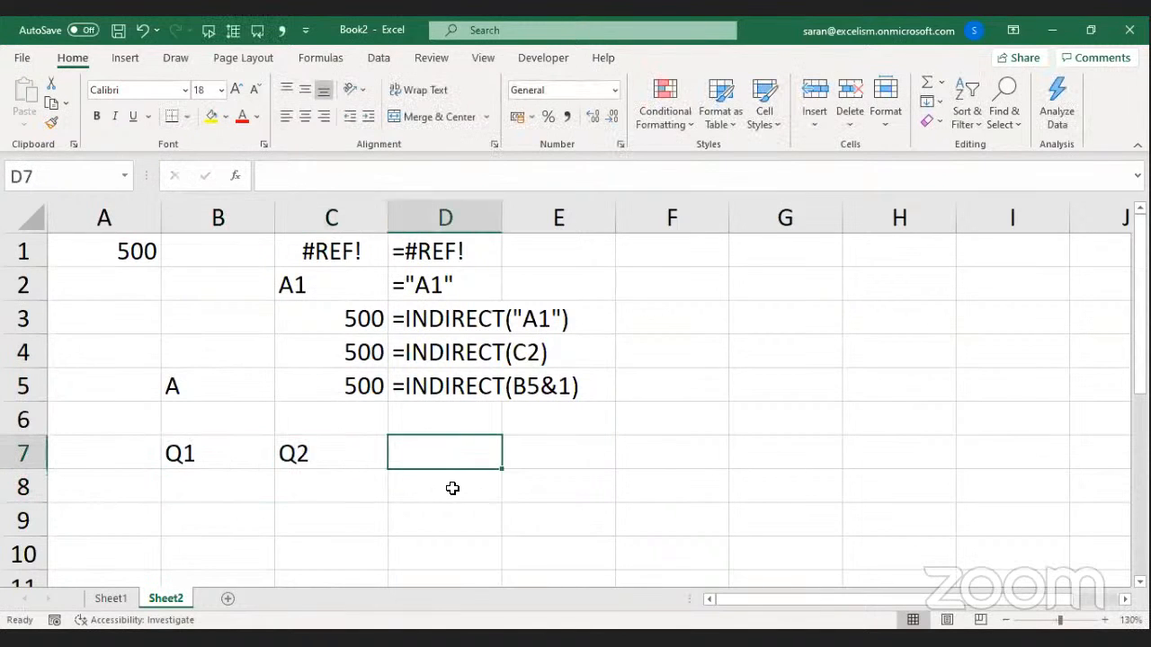
text(Q3)
key(Tab)
text(Q4)
key(Return)
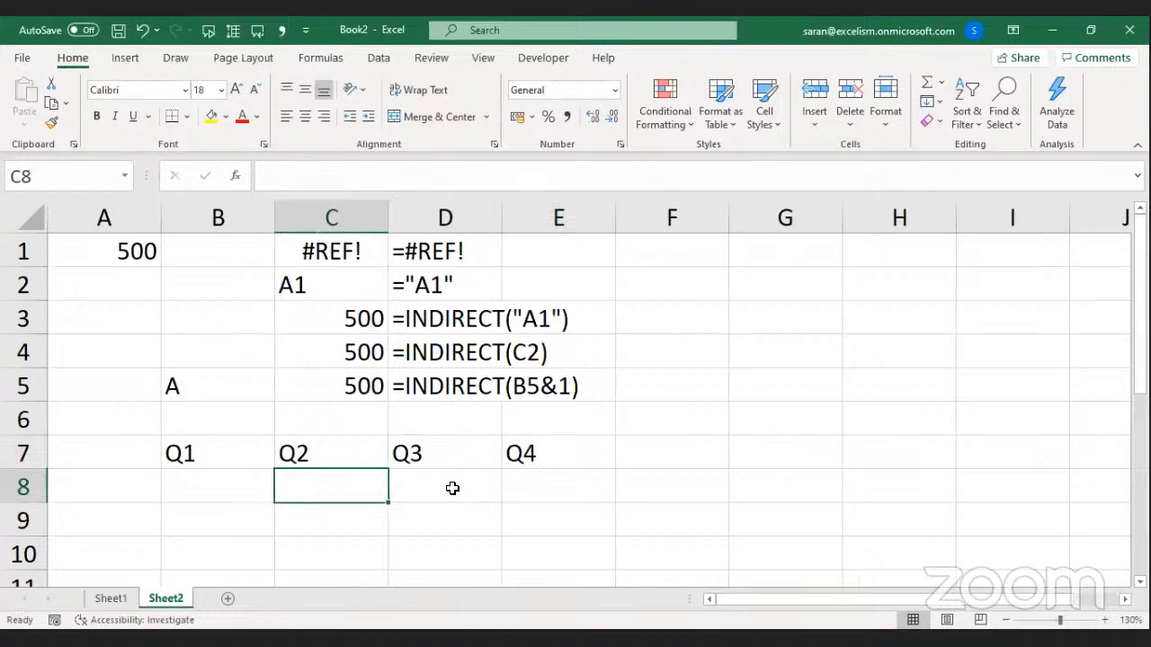
Enter 100, 200, 300, 400 in B8:E8 and start a formula in B10.
key(Left)
text(100)
key(Tab)
text(200)
key(Tab)
text(300)
key(Tab)
text(400)
key(Return)
key(Return)
key(Return)
key(Return)
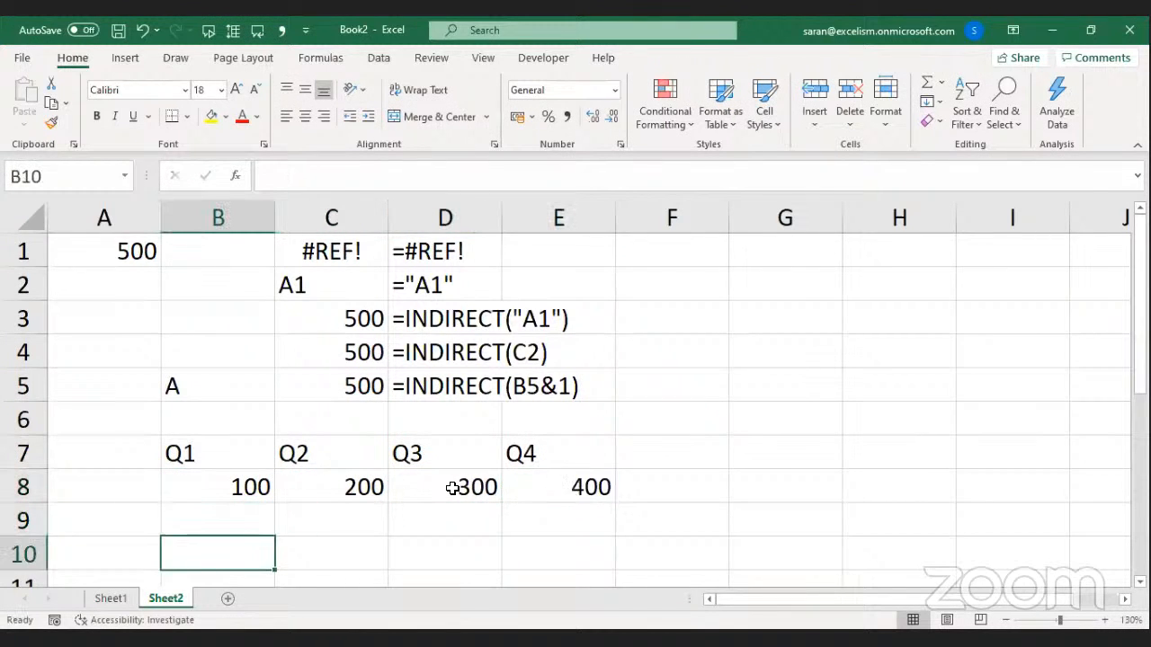
key(Up)
key(Up)
key(Up)
key(Down)
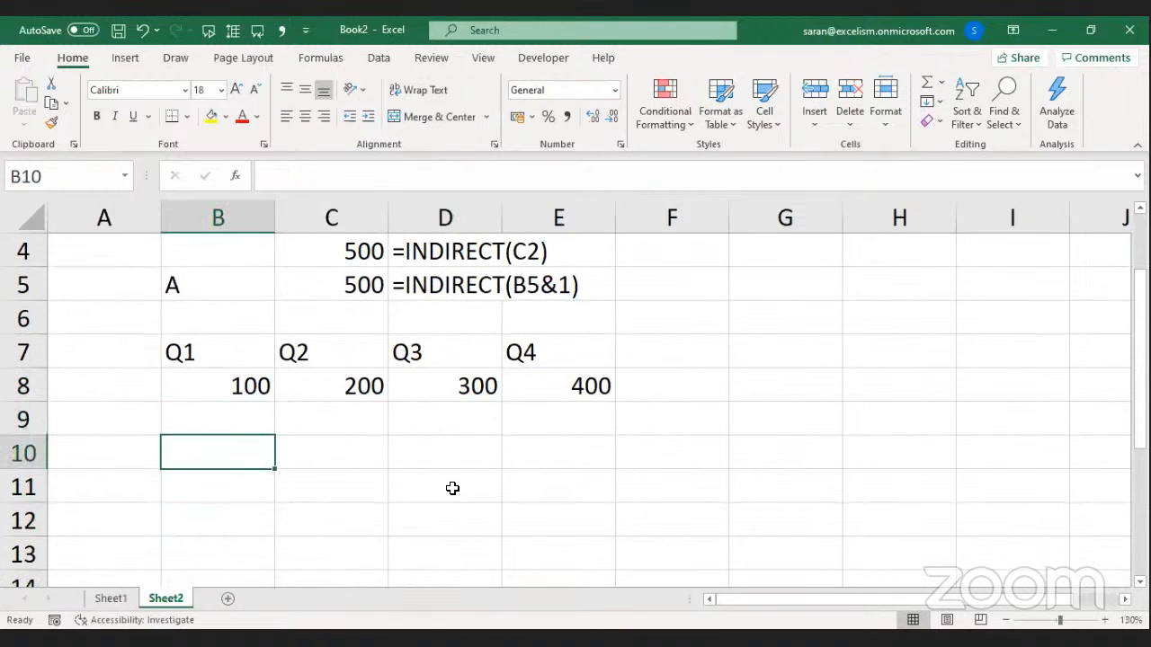
text(=)
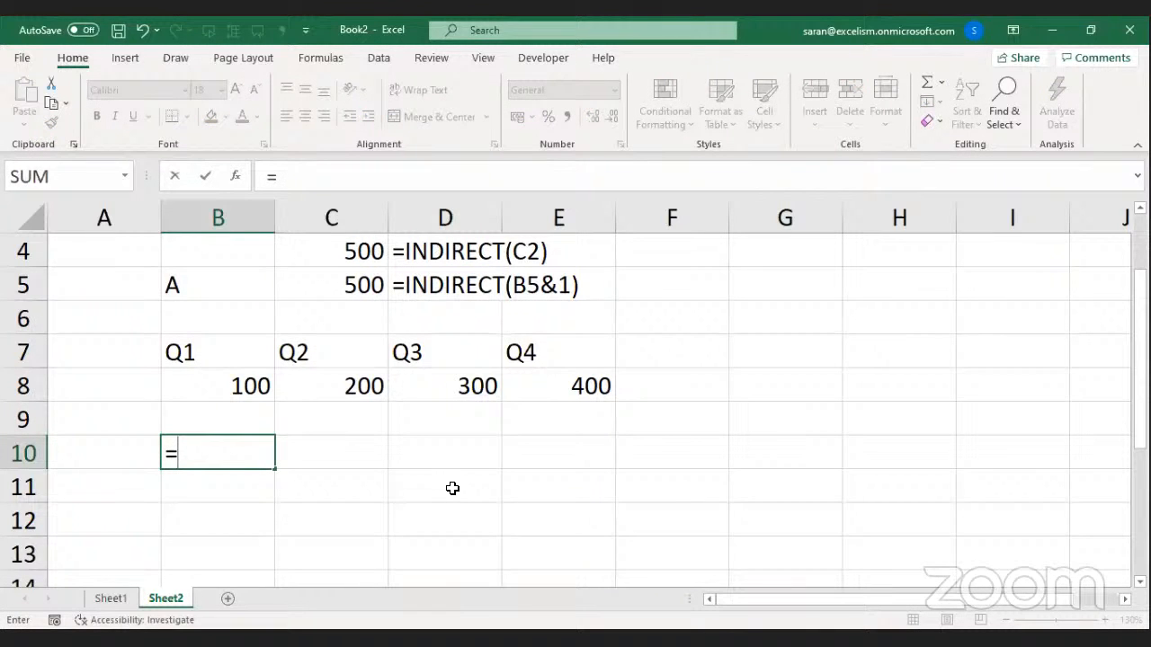
text(INDEX()
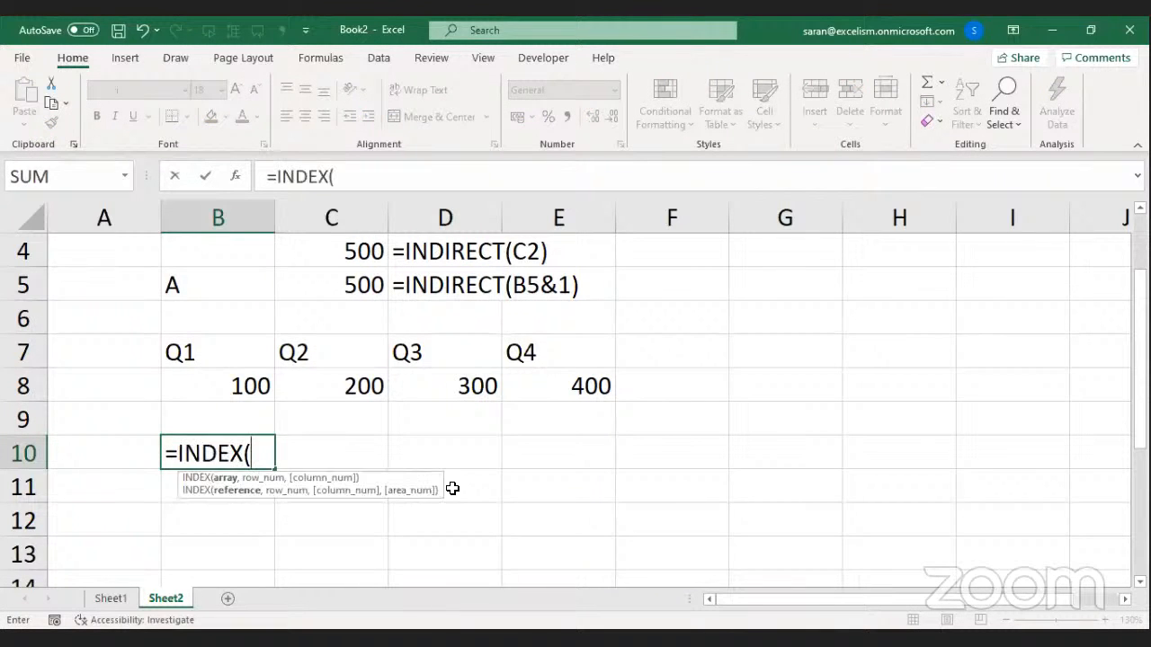
Make B10's formula =INDIRECT(C7), correcting INDEX to INDIRECT.
click(321, 339)
text())
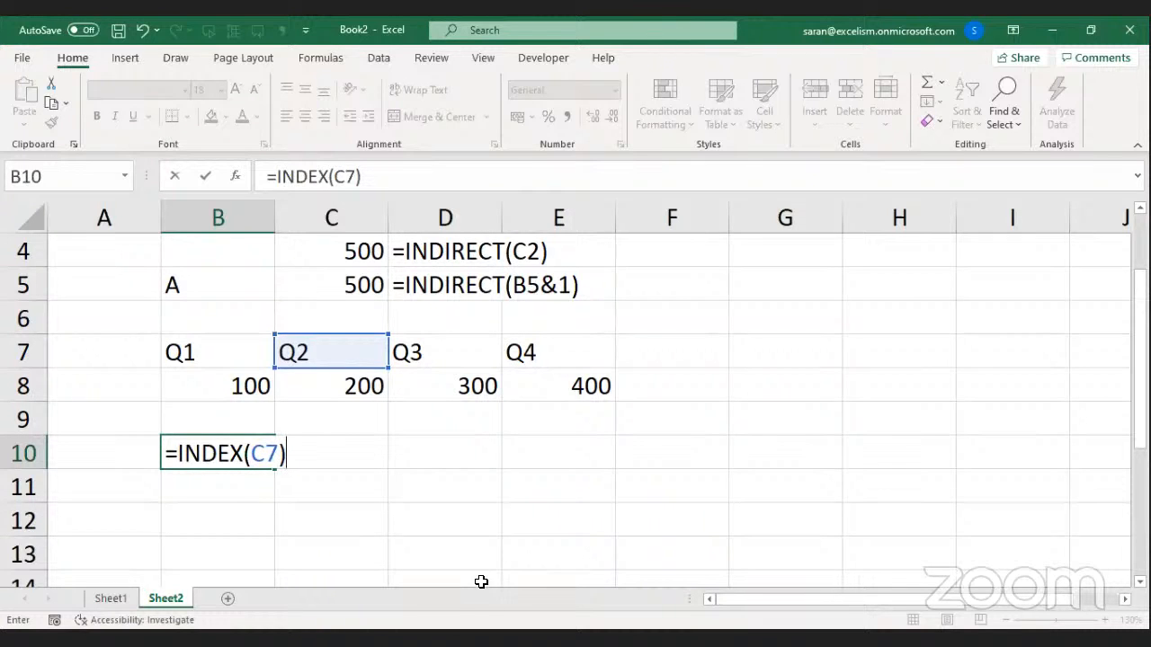
click(490, 639)
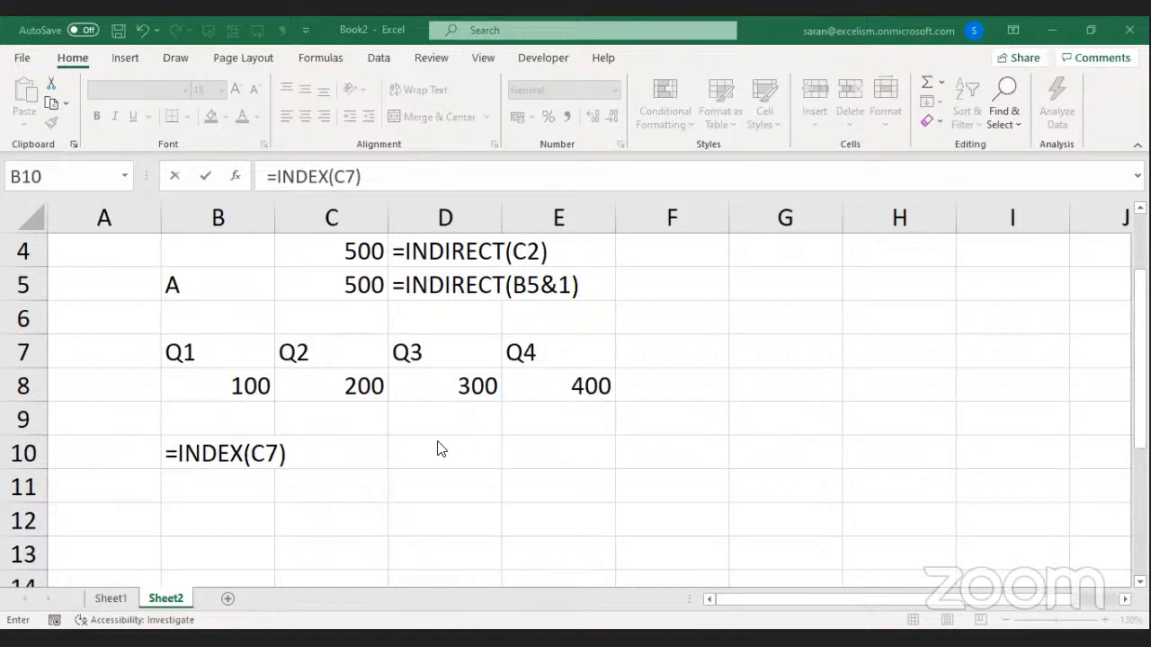
click(293, 459)
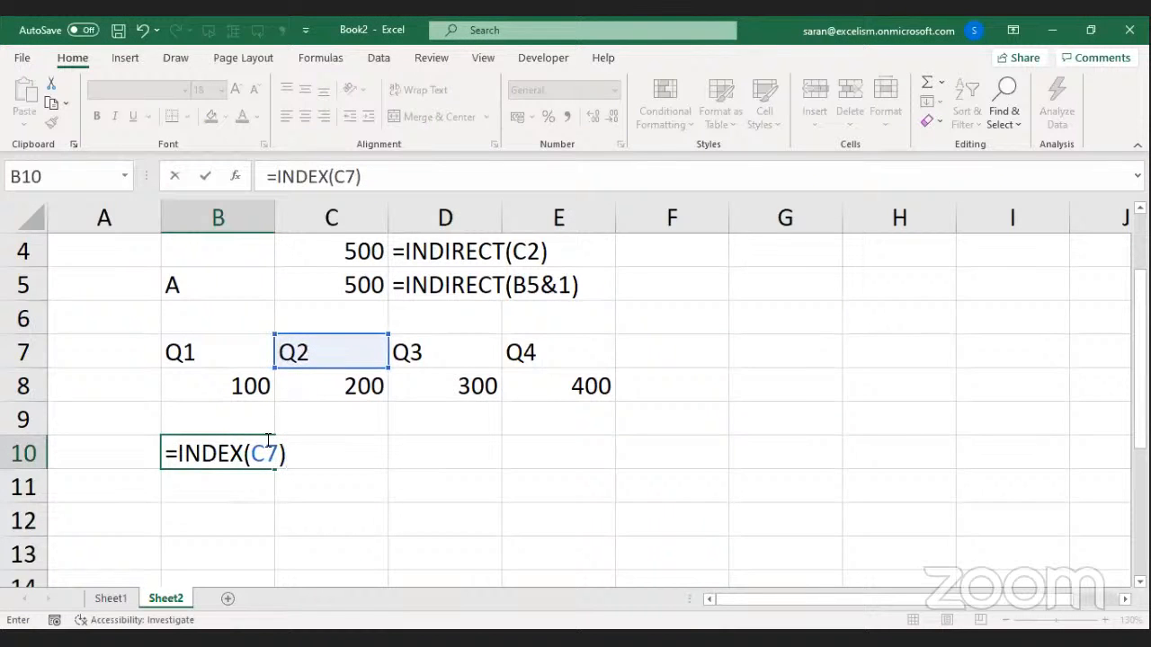
drag(242, 454, 202, 453)
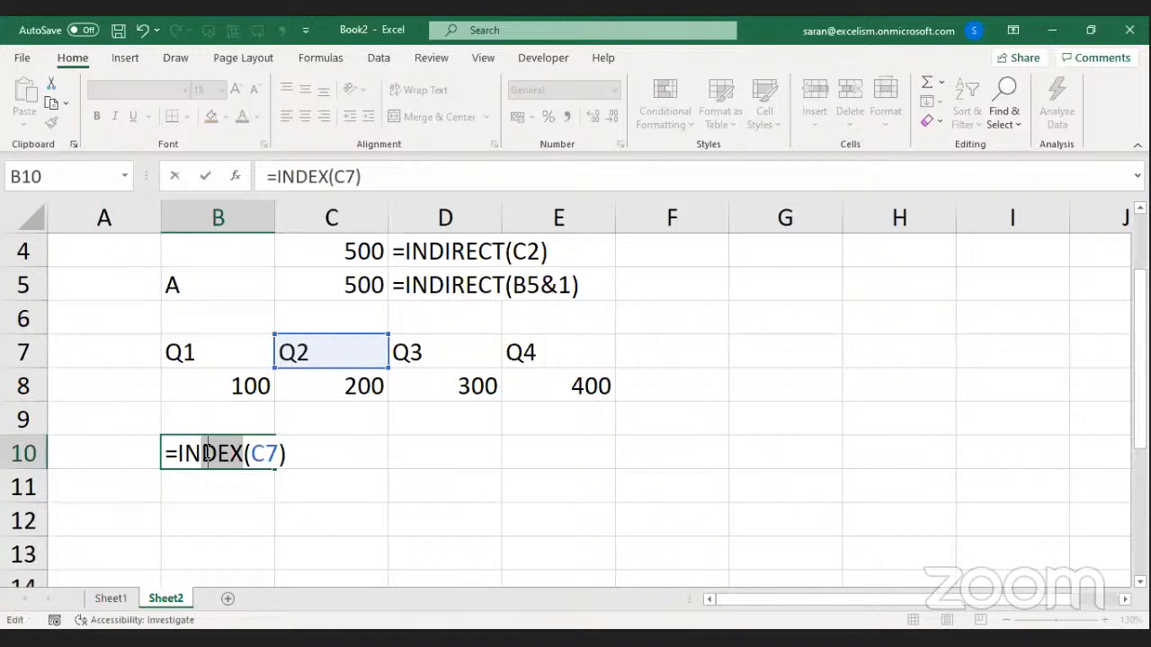
text(ID)
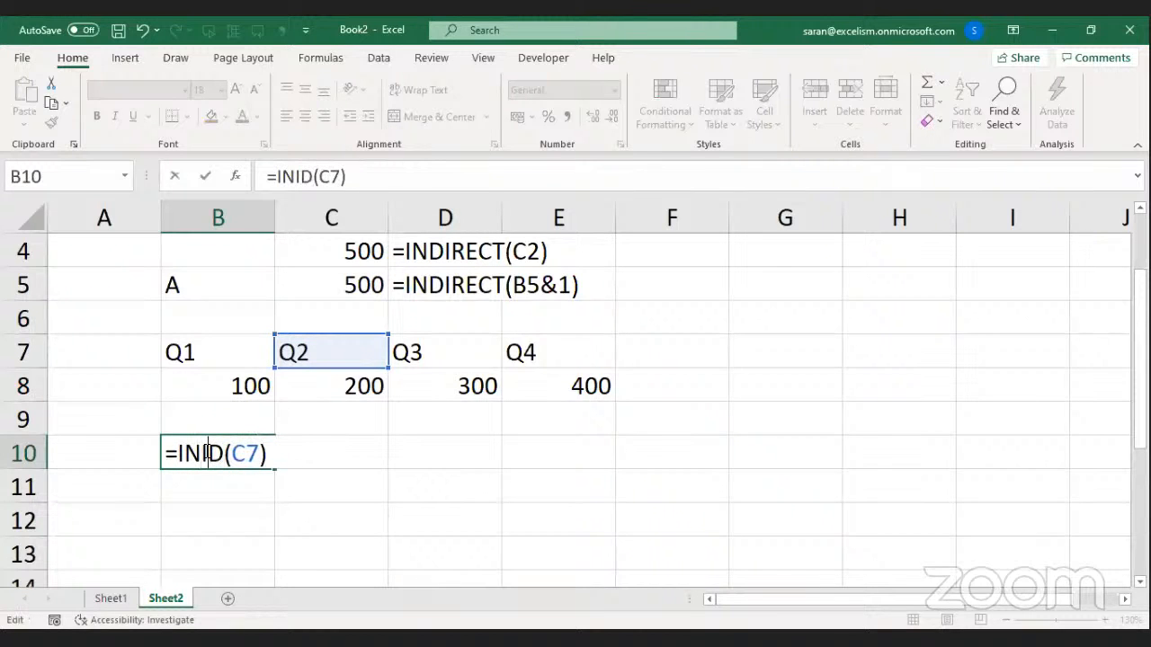
key(BackSpace)
key(Right)
text(IRECT)
click(308, 454)
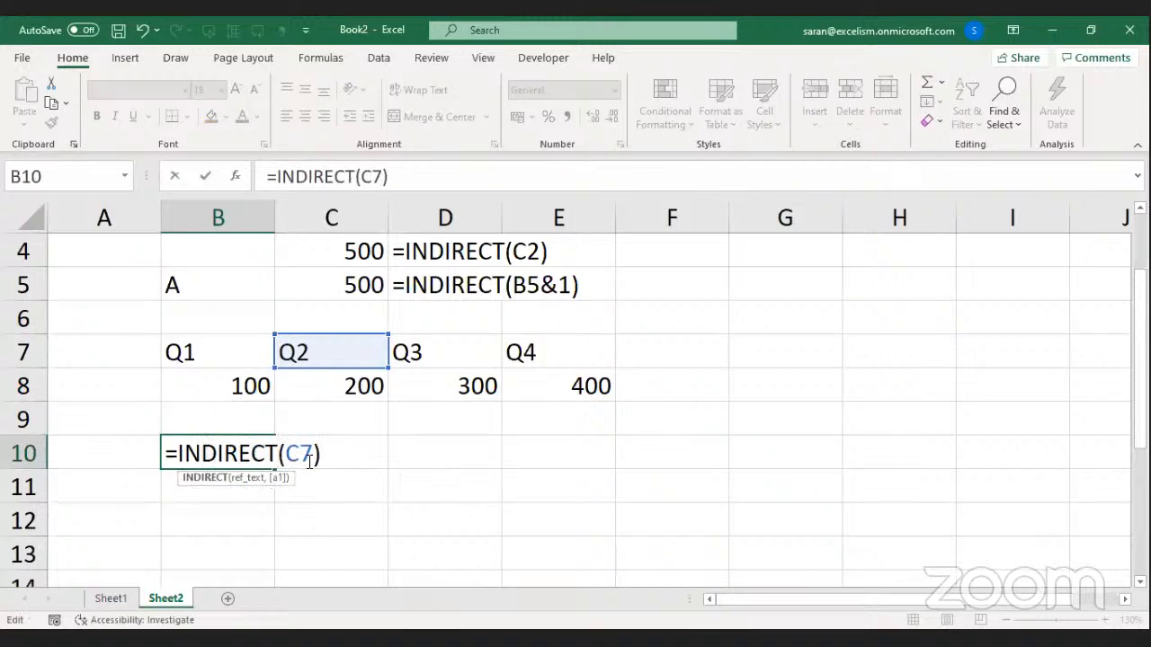
click(450, 638)
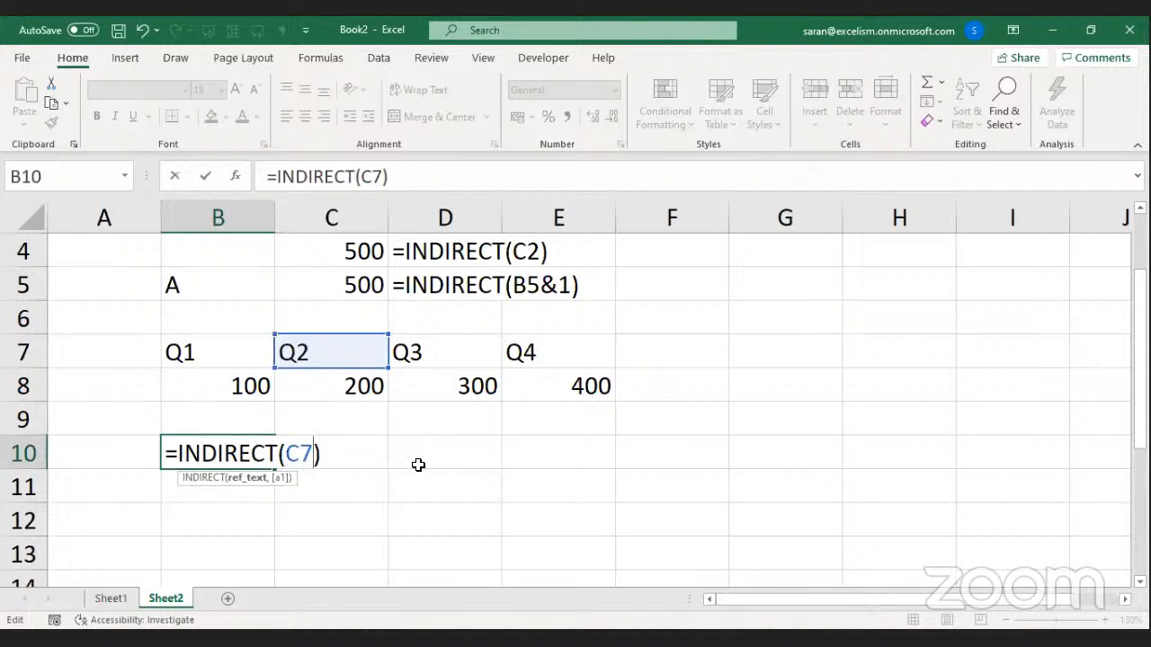
key(Return)
Put the value 500 in cell Q2.
key(Up)
key(Right)
key(Right)
key(Right)
key(Right)
key(Right)
key(Right)
key(Right)
key(Right)
key(Right)
key(Right)
key(Right)
key(Right)
key(Right)
key(Right)
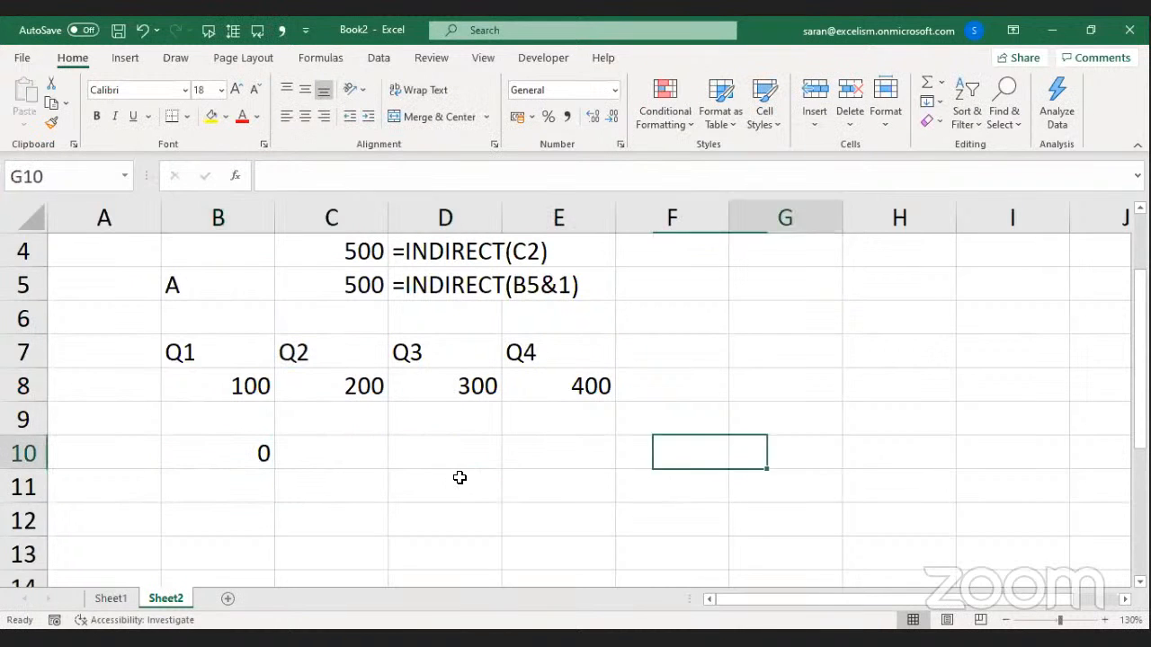
key(Right)
key(Right)
key(Right)
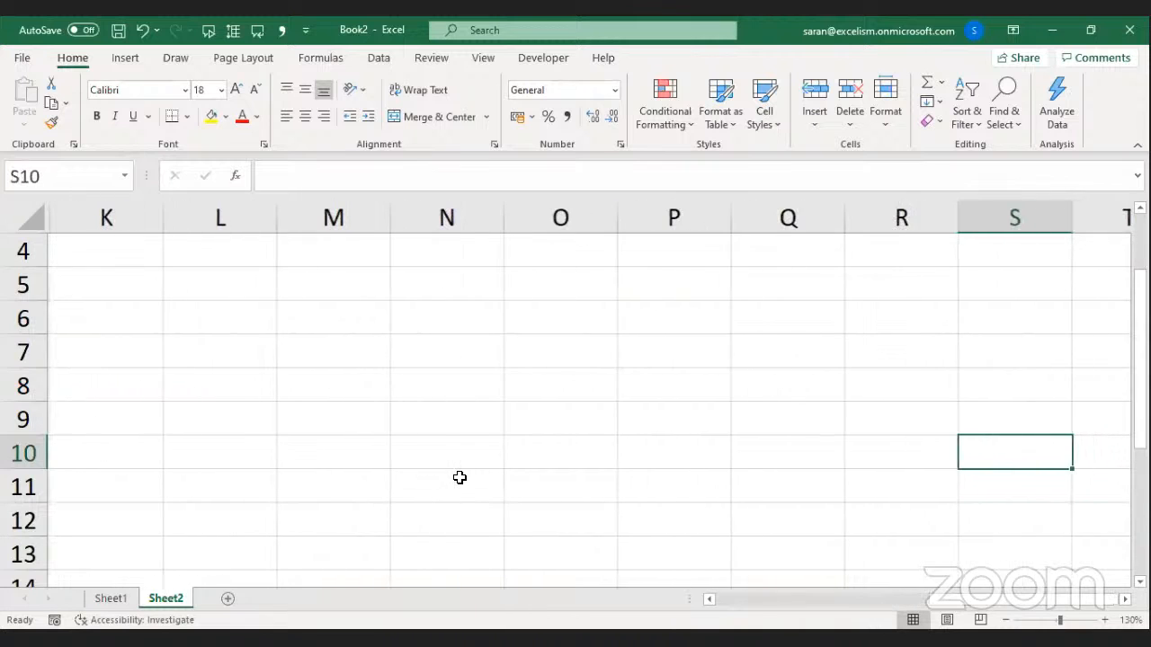
key(Up)
key(Left)
key(Left)
key(Left)
key(Right)
key(Up)
key(Up)
key(Up)
key(Up)
key(Up)
key(Up)
key(Up)
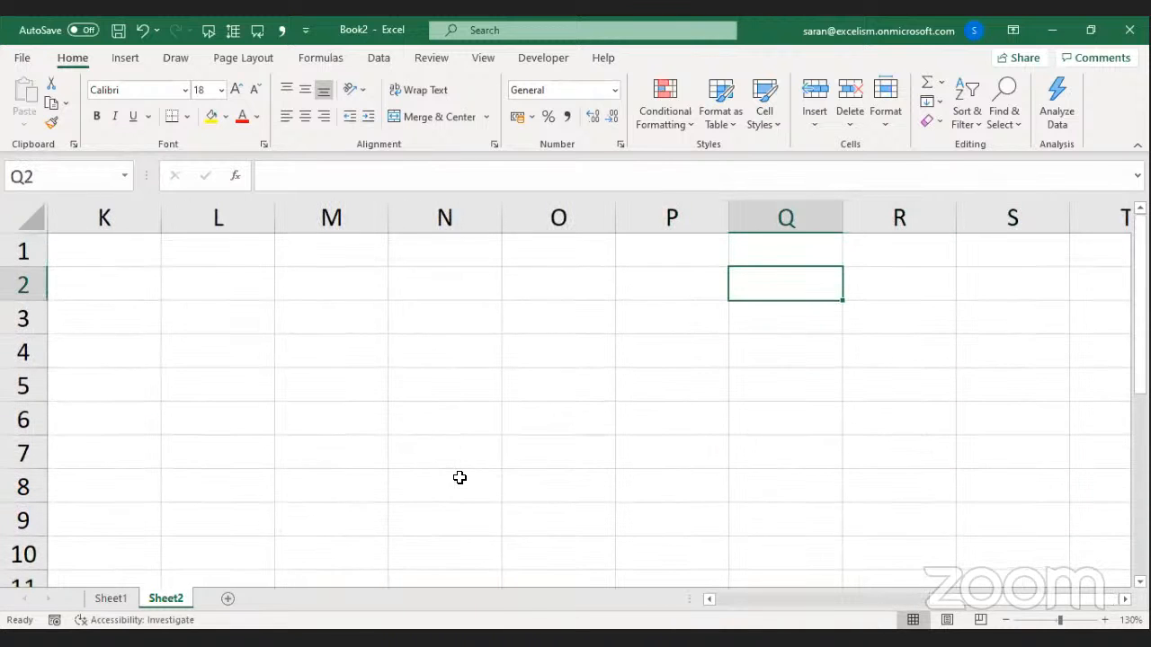
text(500)
key(Return)
Recommit B10's =INDIRECT(C7) formula so it displays 500.
key(Left)
key(Left)
key(Left)
key(Left)
key(Left)
key(Left)
key(Left)
key(Left)
key(Left)
key(Left)
key(Left)
key(Left)
key(Left)
key(Left)
key(Left)
key(Left)
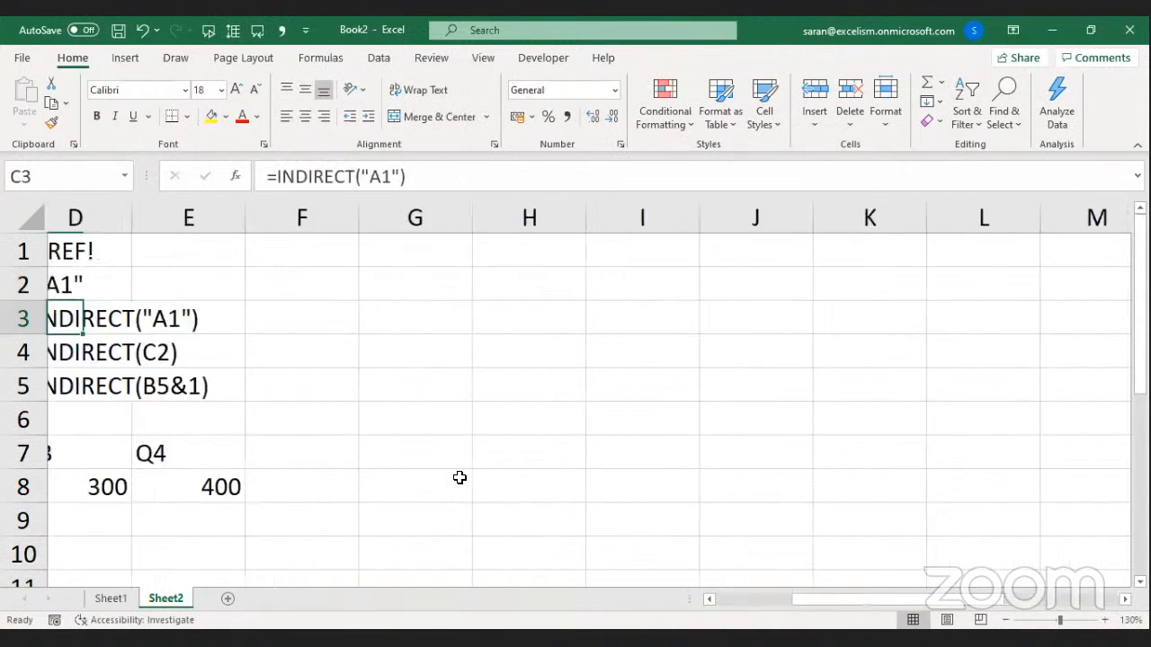
key(Down)
key(Down)
key(Down)
key(Down)
key(Down)
key(Down)
key(Down)
key(Down)
key(Down)
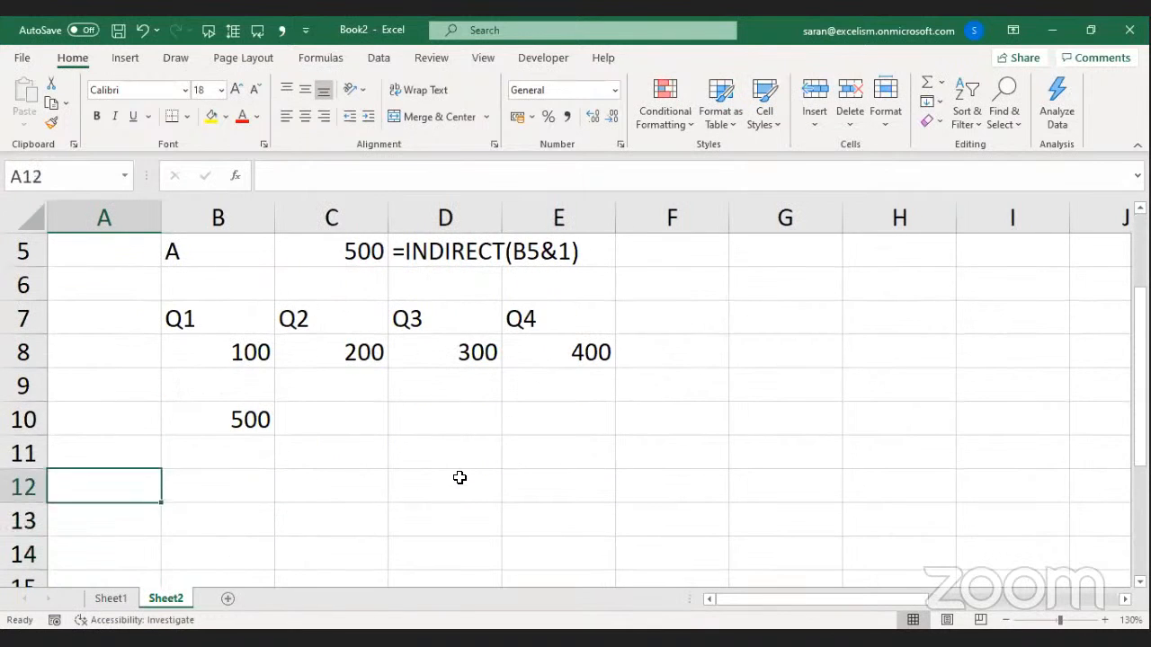
key(Up)
key(Up)
key(Right)
key(Right)
key(Left)
key(F2)
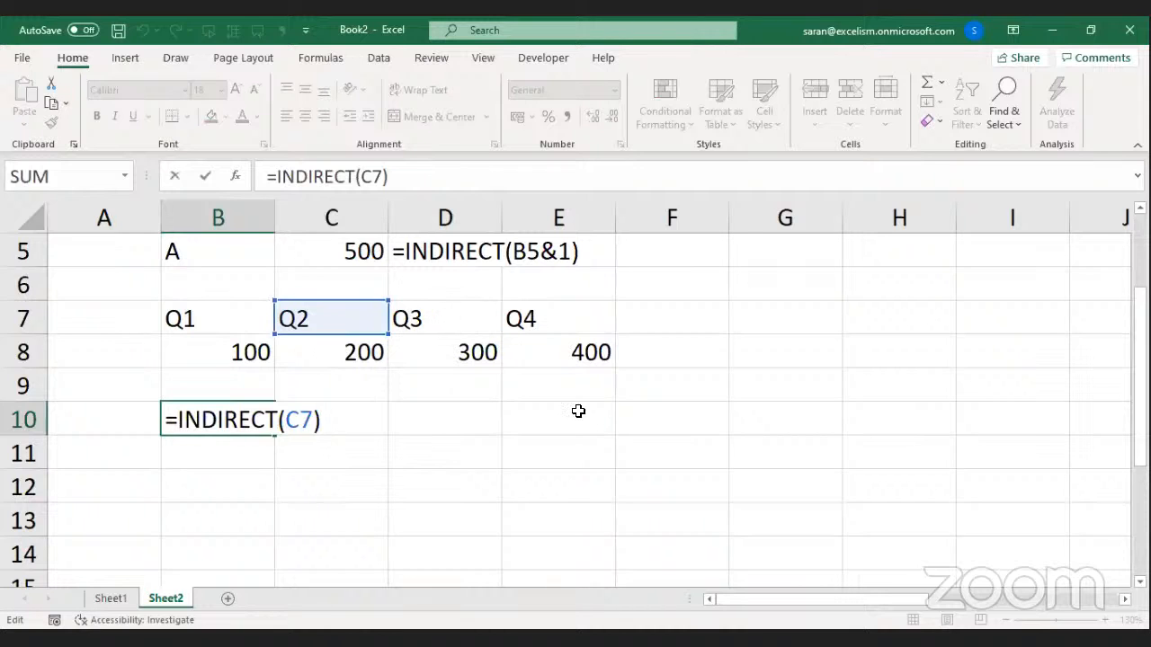
key(Return)
key(Down)
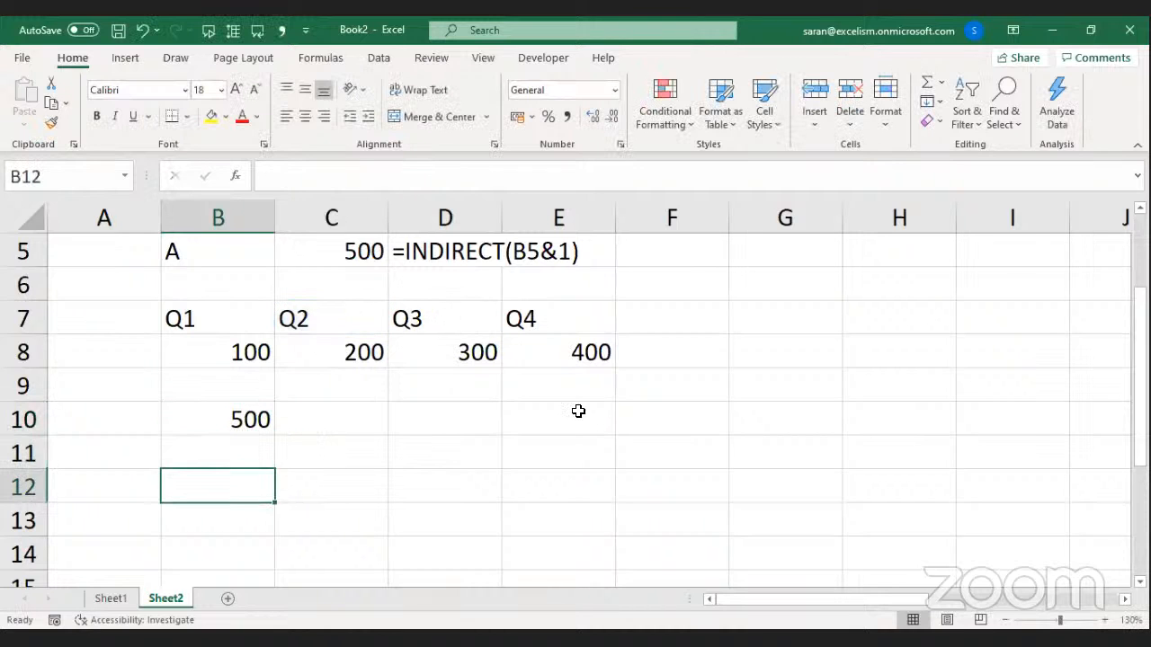
key(Up)
key(Up)
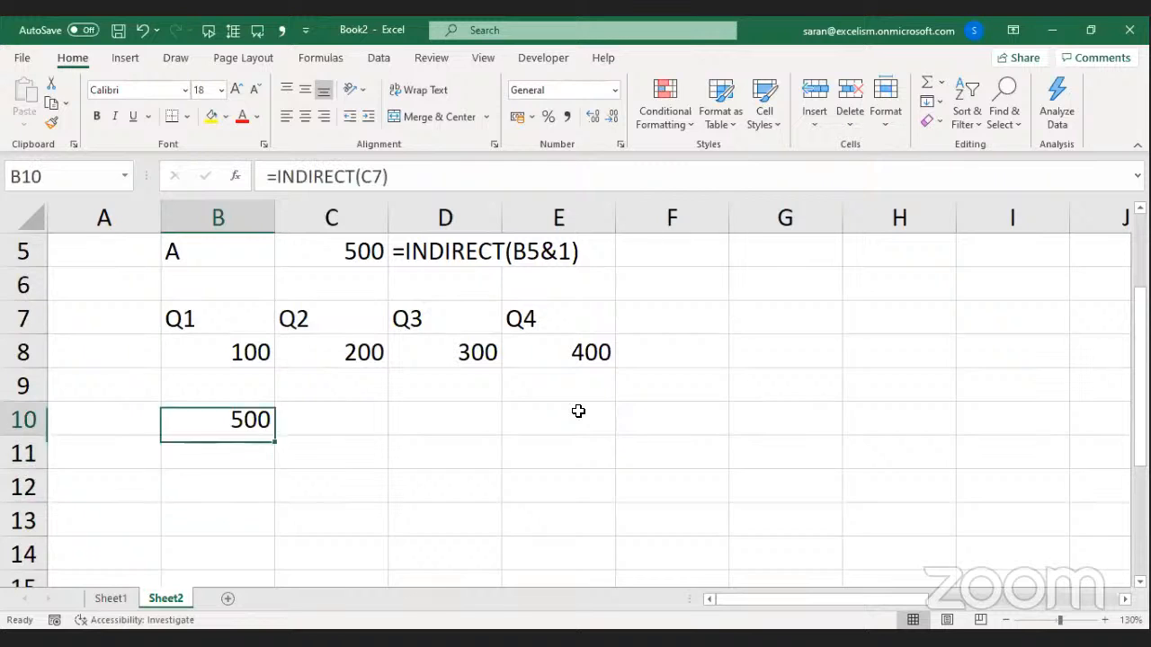
Name cell B10 OhBaby in the Name Box.
click(104, 187)
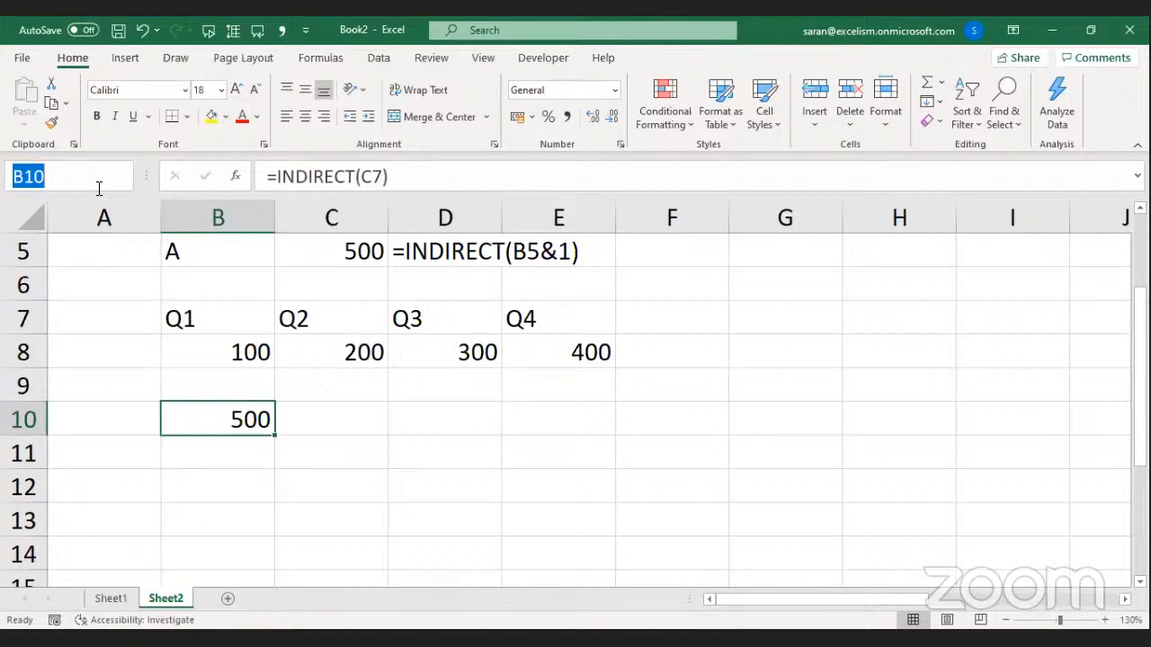
text(sAR)
key(BackSpace)
key(BackSpace)
key(BackSpace)
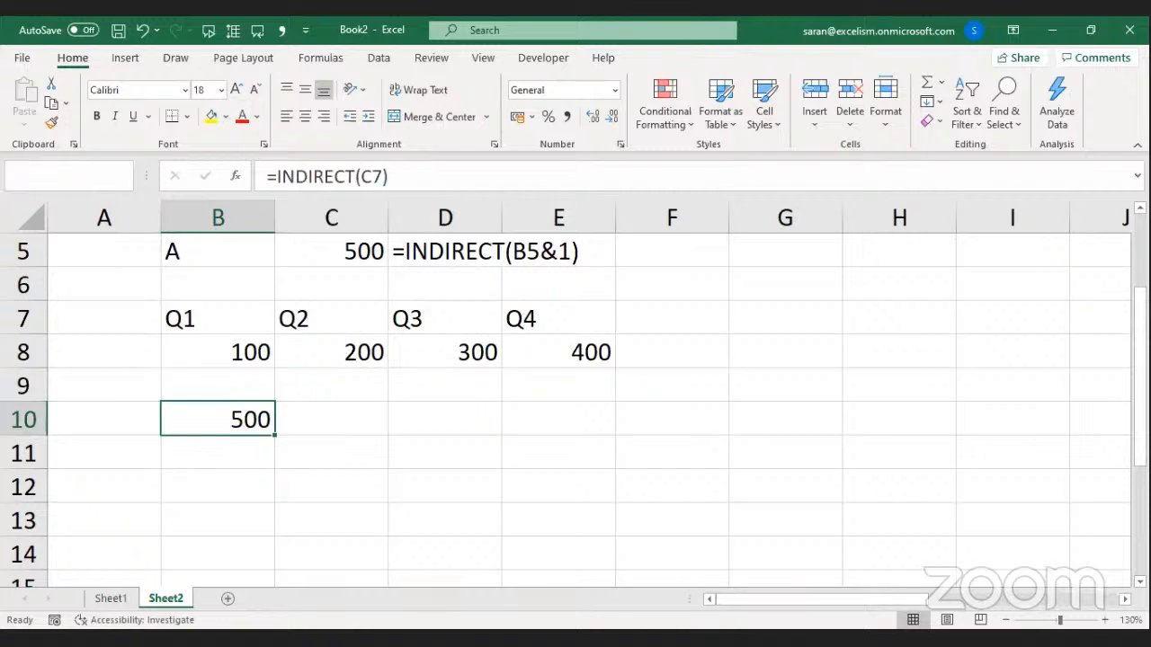
text(OhBaby)
Confirm the OhBaby name, then enter 'Oh' in B11 and 'Baby' in C11.
key(Return)
key(Down)
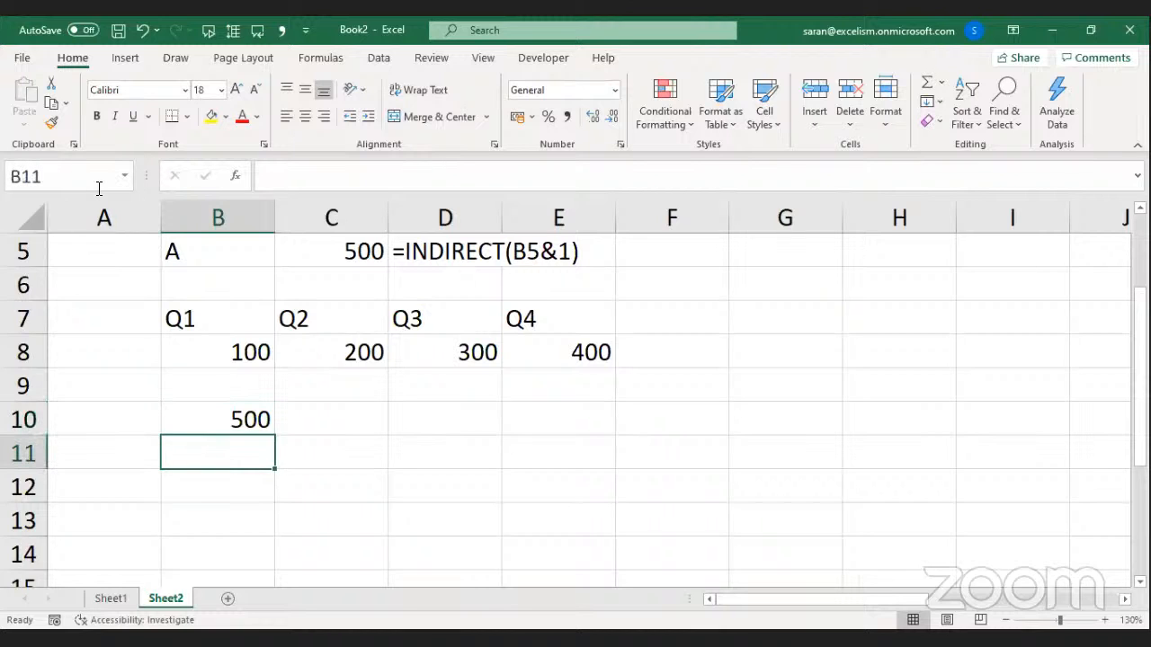
key(Right)
key(Right)
key(Up)
key(Down)
key(Left)
key(Left)
text(Oh)
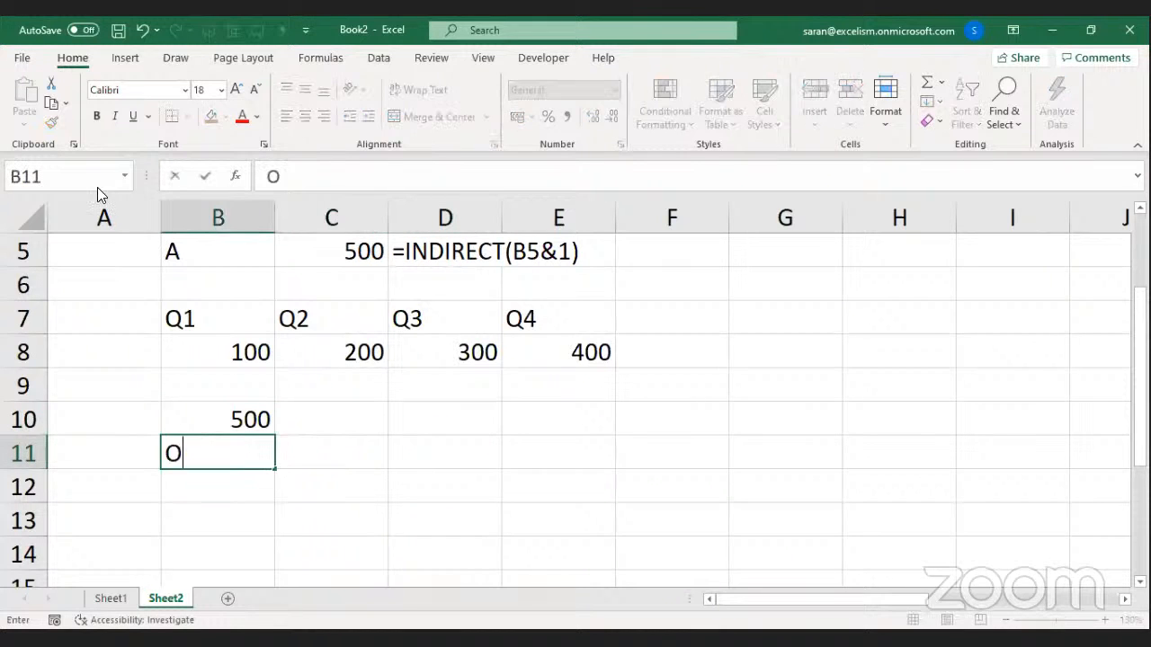
key(Tab)
text(Baby)
key(Tab)
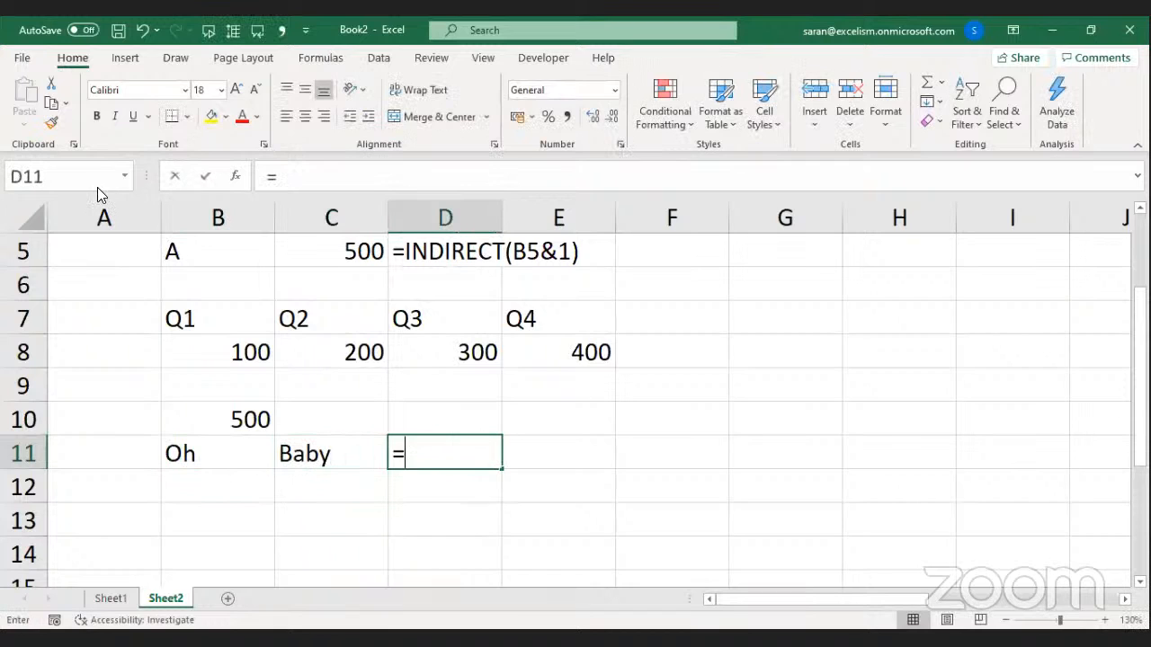
In D11, enter =B11&C11 to join the two texts.
text(=)
key(Left)
key(Left)
text(&)
key(Left)
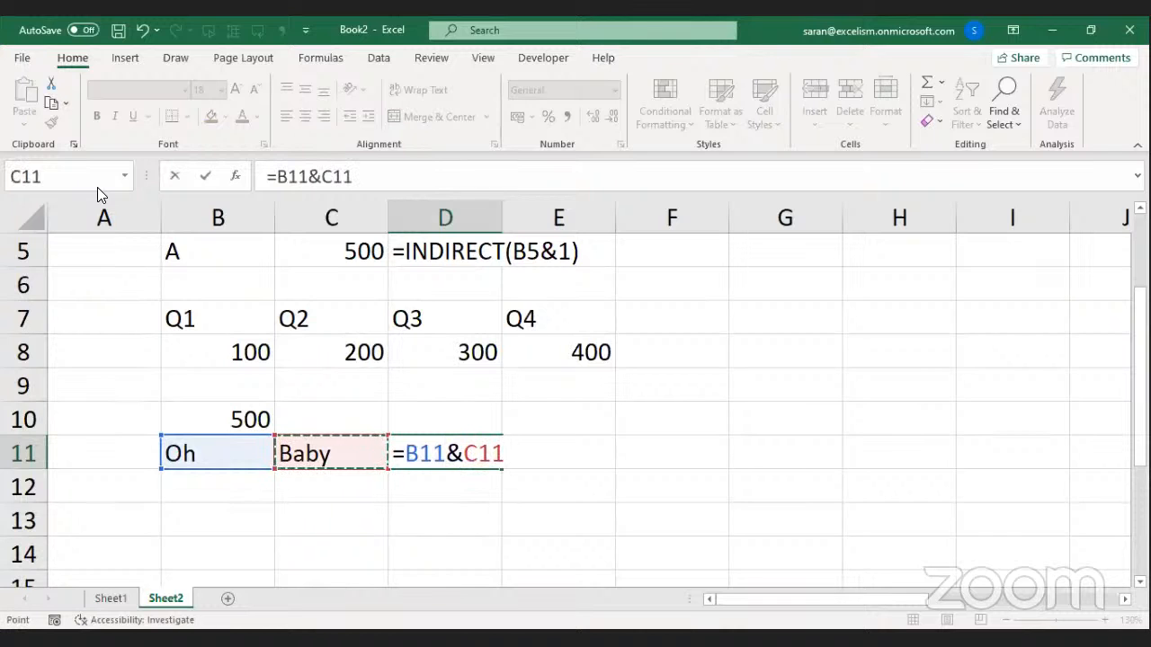
key(Return)
Wrap D11's formula as =INDIRECT(B11&C11) so it returns 500.
key(Up)
key(Right)
key(Right)
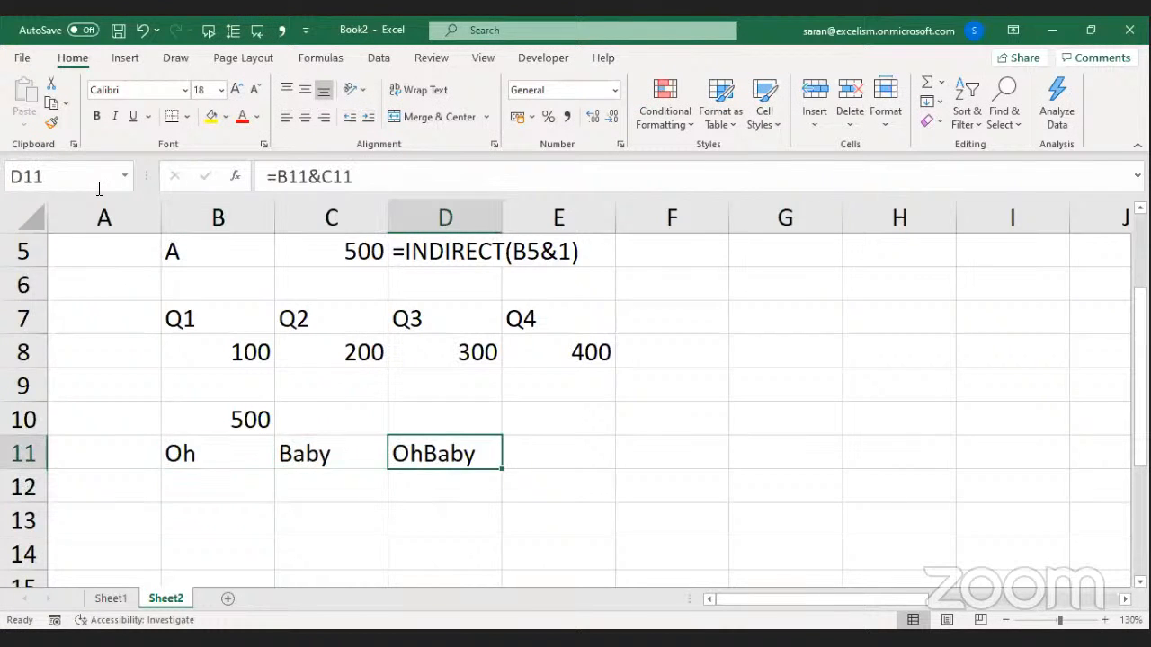
key(F2)
key(Left)
key(Left)
key(Left)
key(Left)
key(Left)
key(Left)
key(Left)
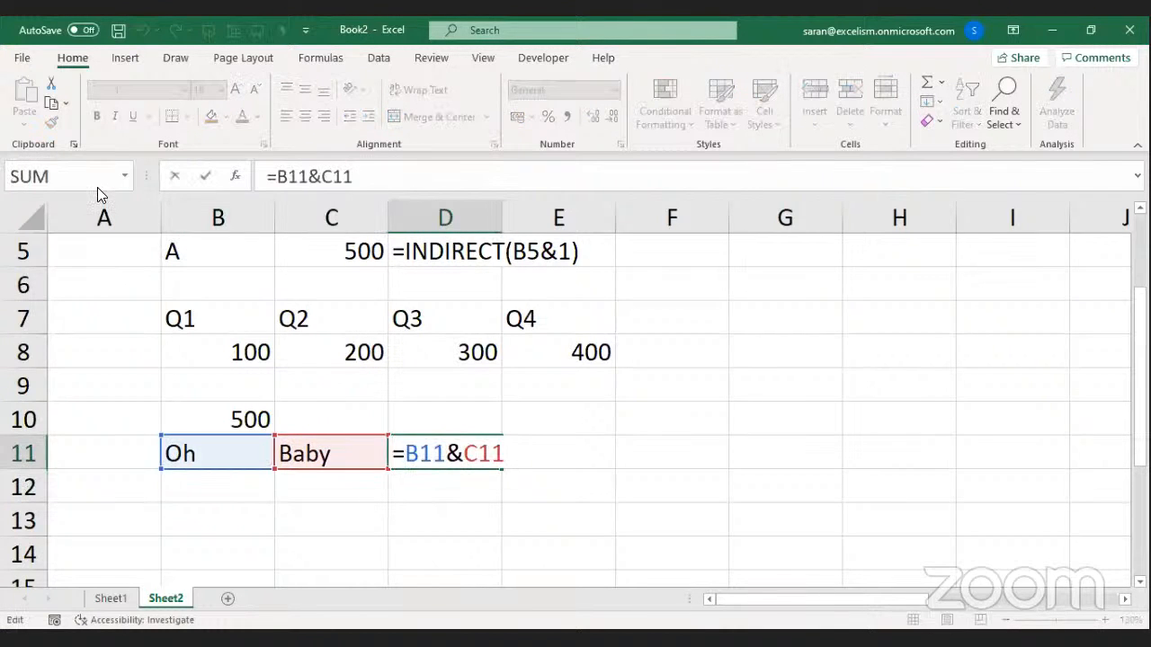
text(i)
key(Tab)
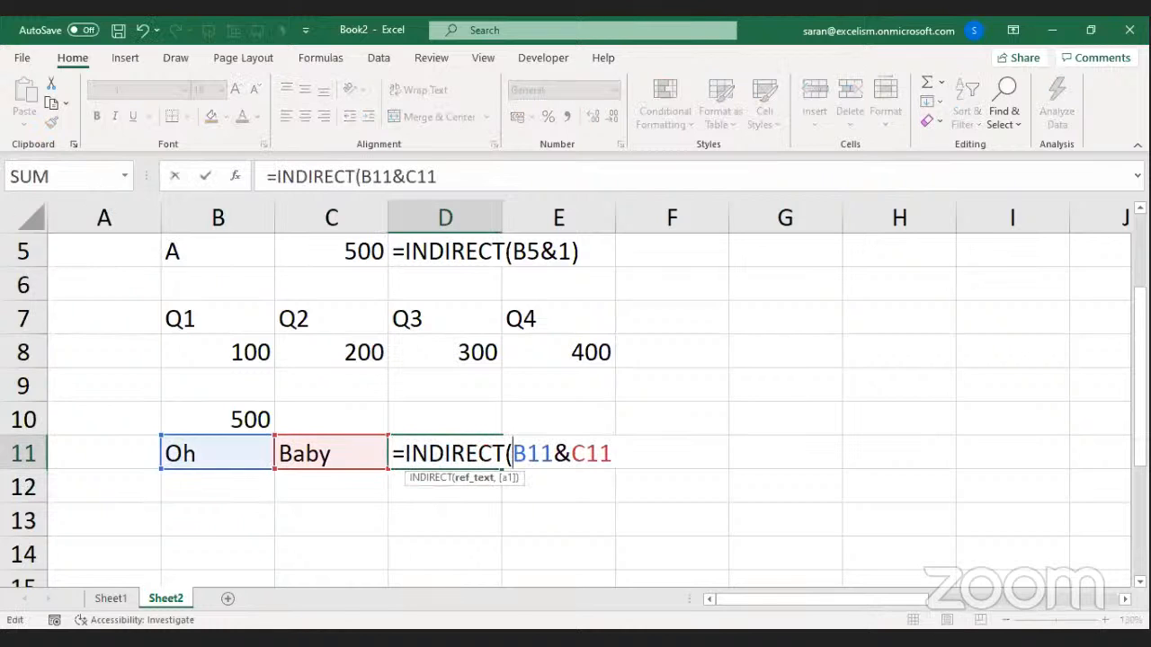
click(611, 454)
text())
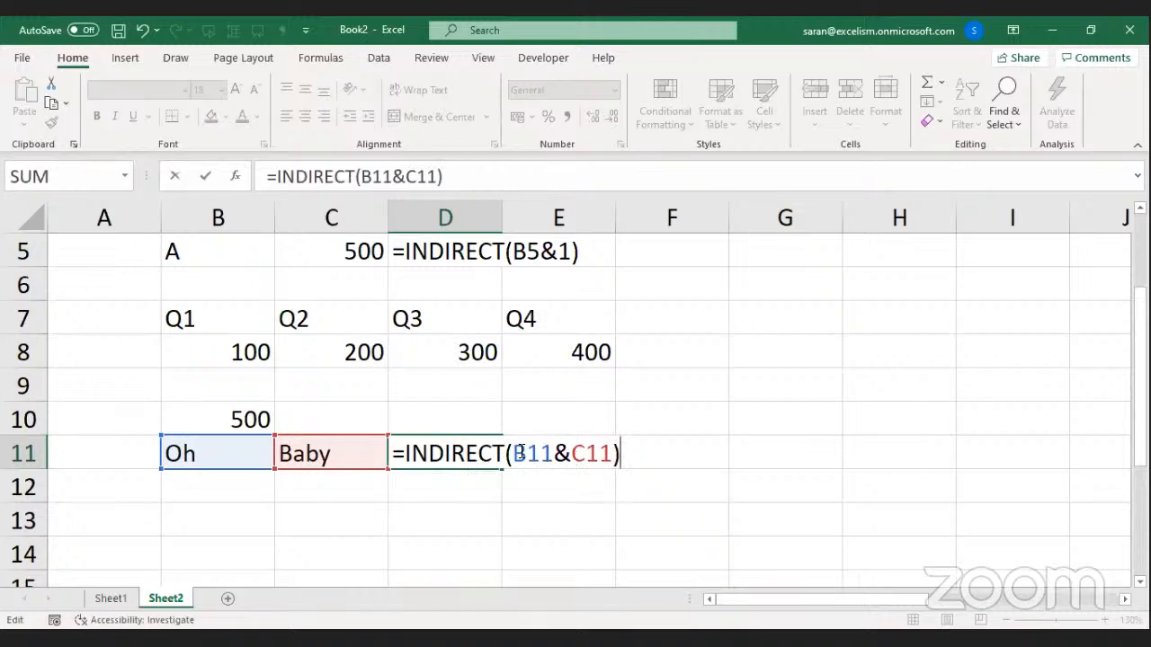
drag(515, 455, 613, 454)
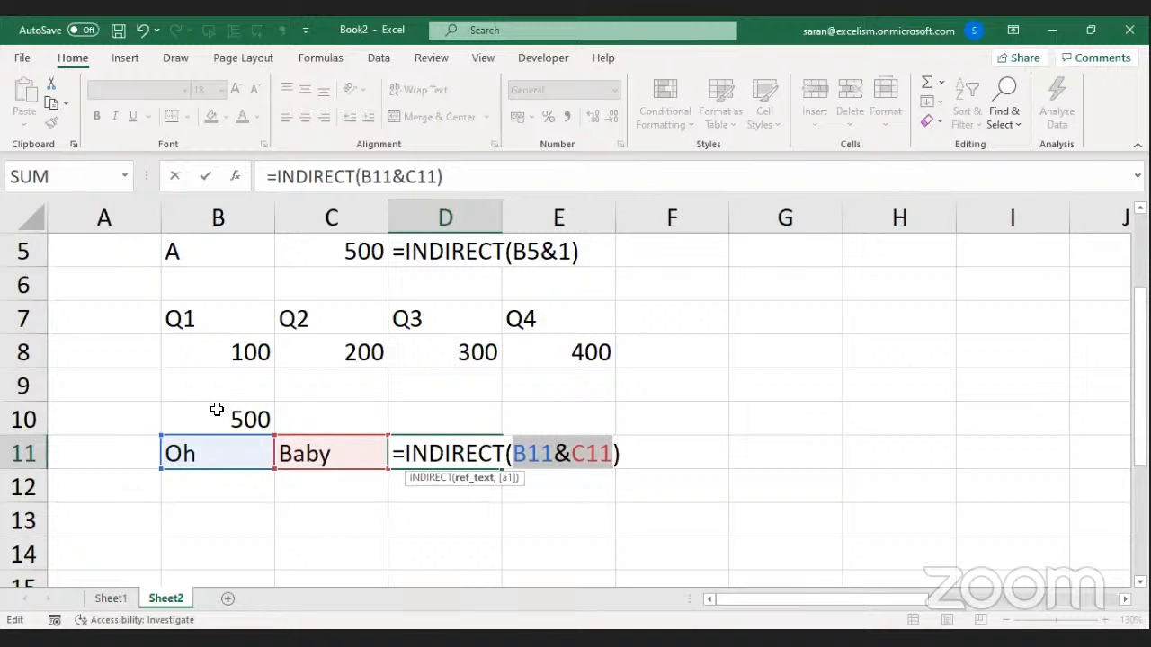
key(Return)
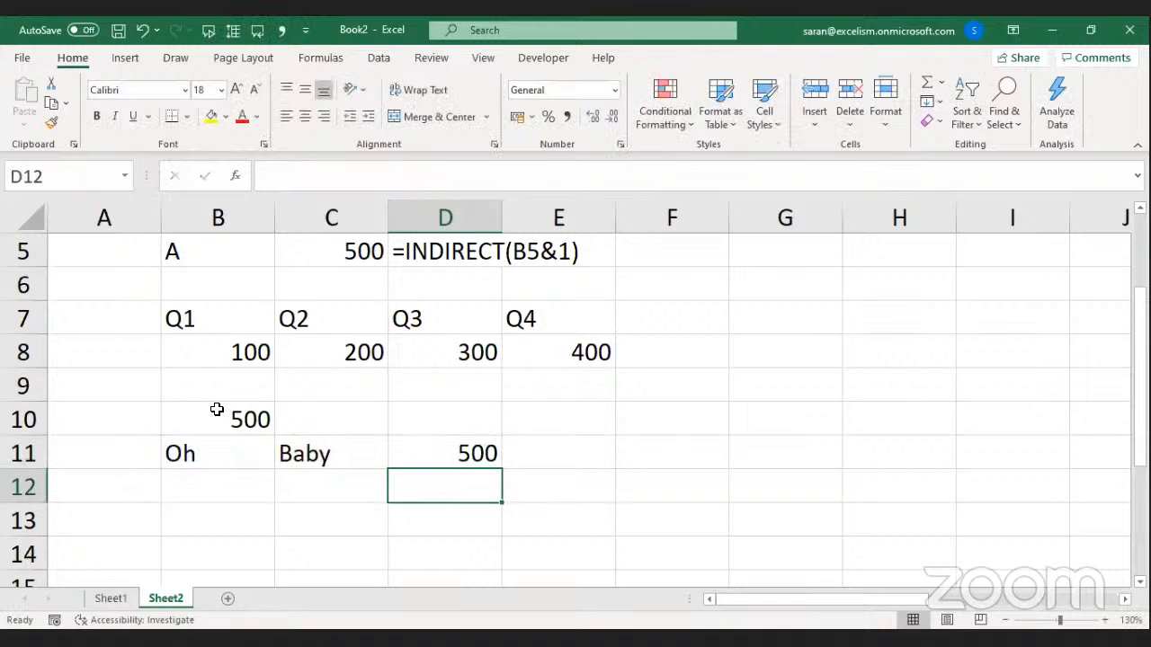
key(Home)
key(Right)
key(ctrl+Down)
Write 'INDIRECT() converts the Text into the Valid Reference' in A13 and the #REF! note in A14.
key(ctrl+Up)
key(Down)
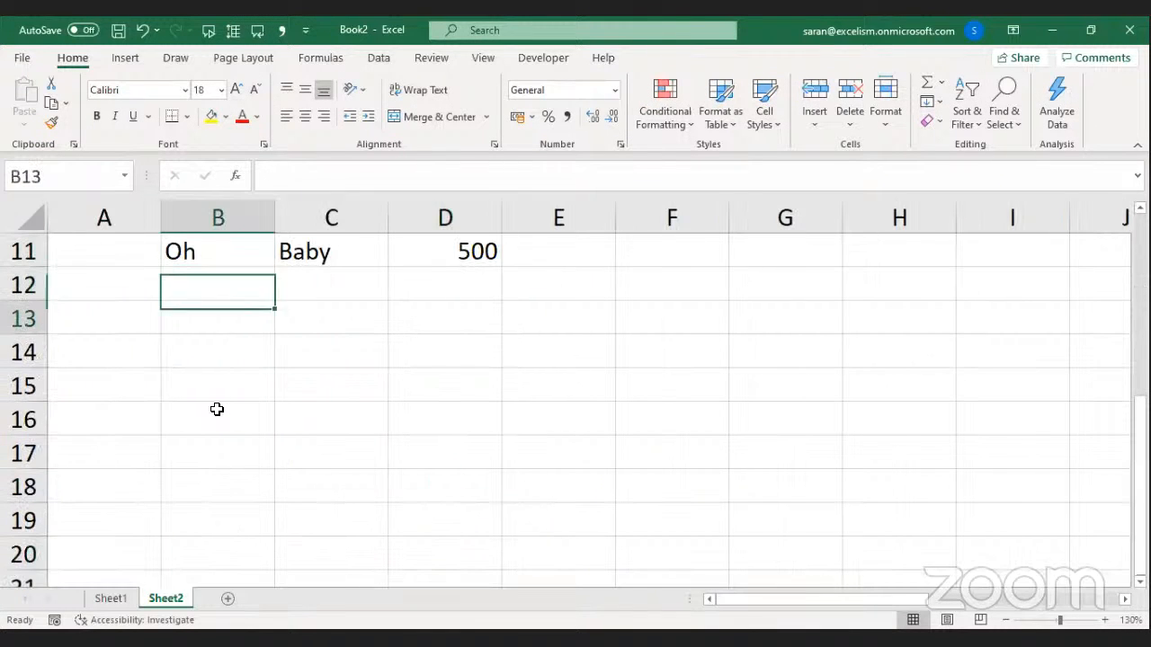
key(Down)
key(Left)
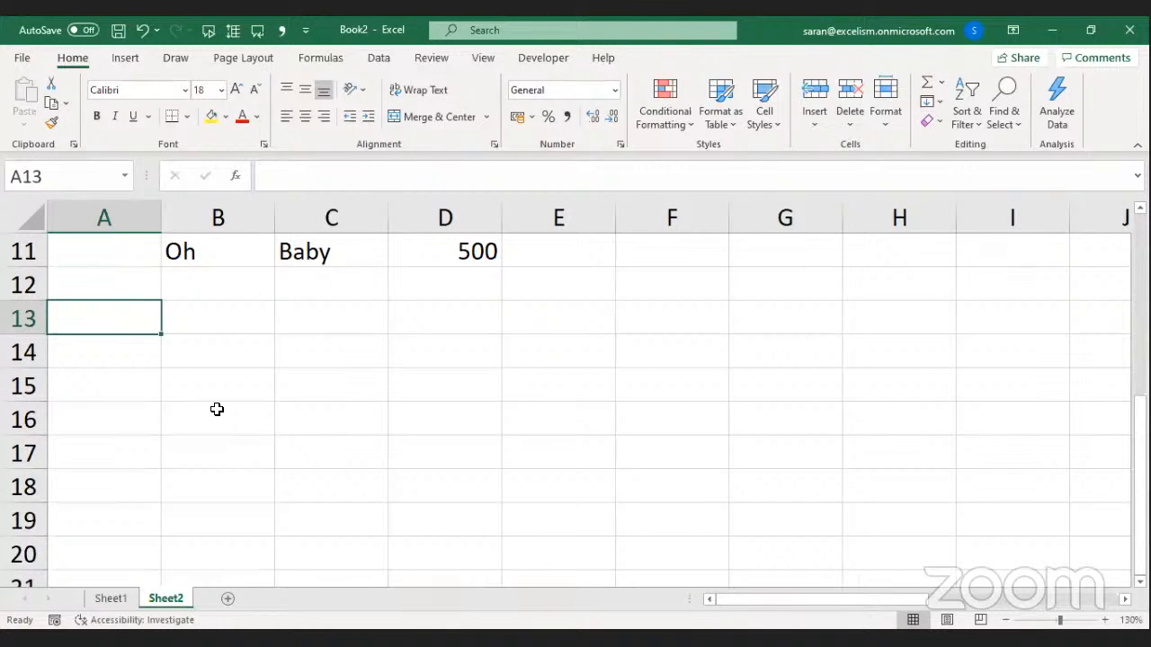
text(I)
key(BackSpace)
text(INDIRECT)
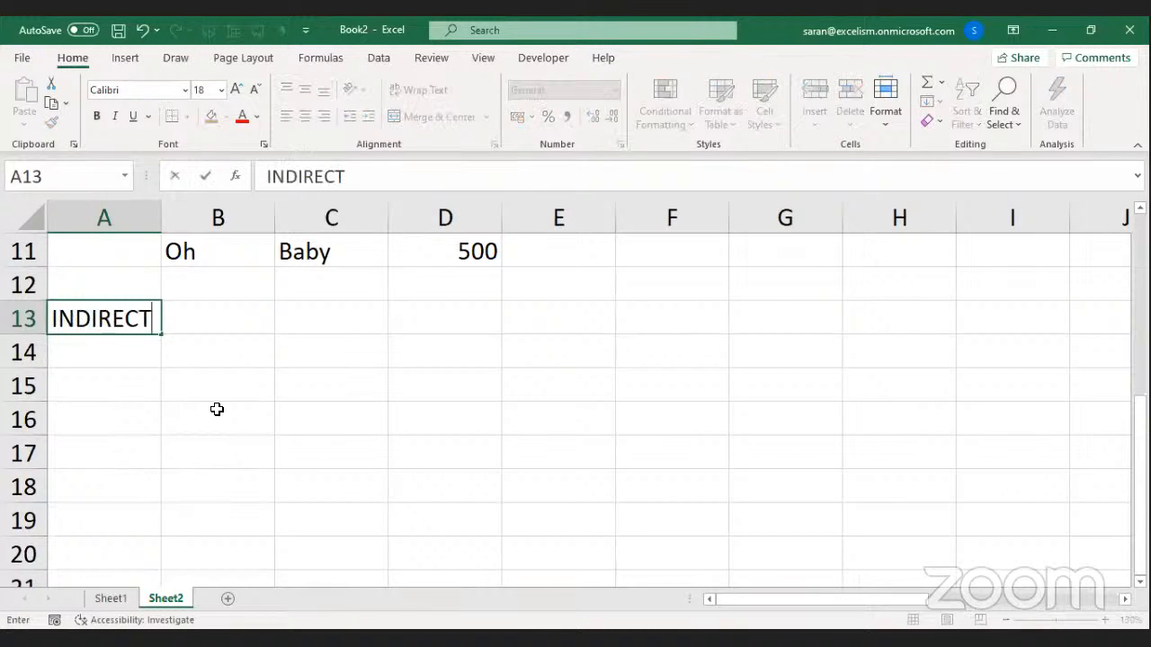
text(() converts the)
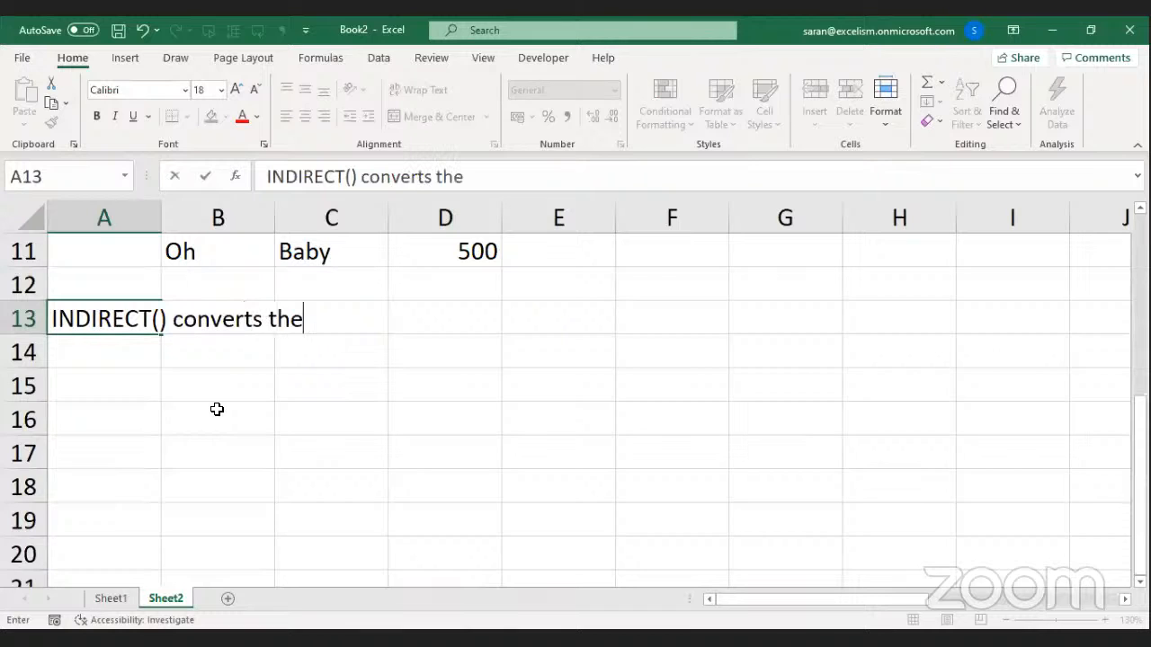
text( Text into )
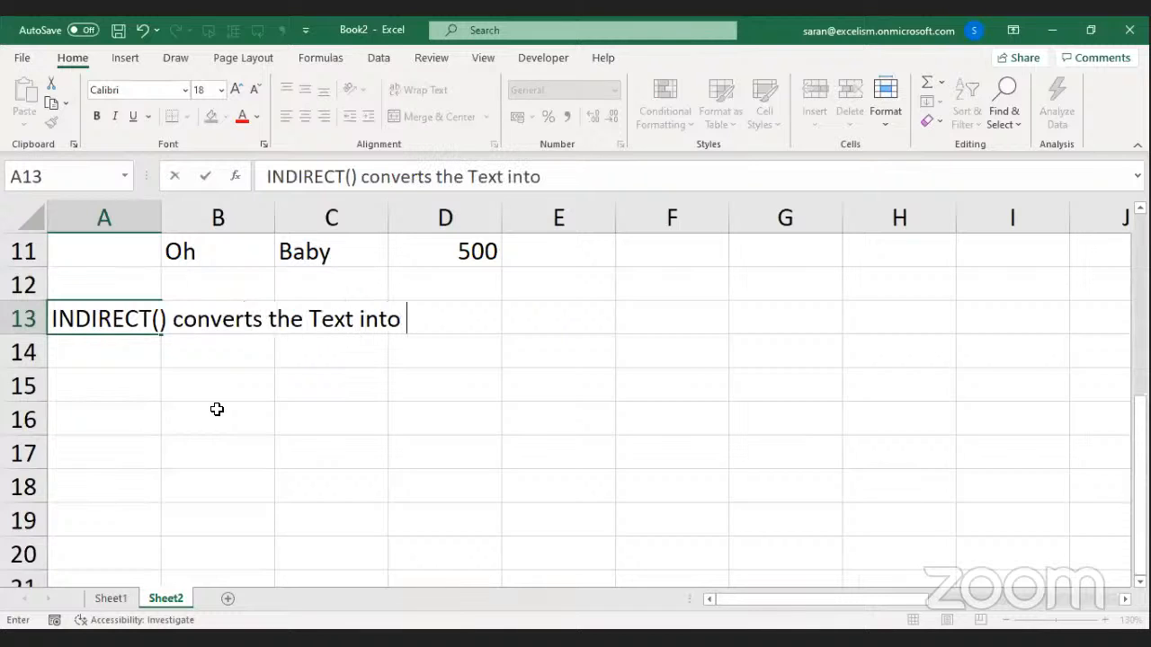
text(the Valid Reference)
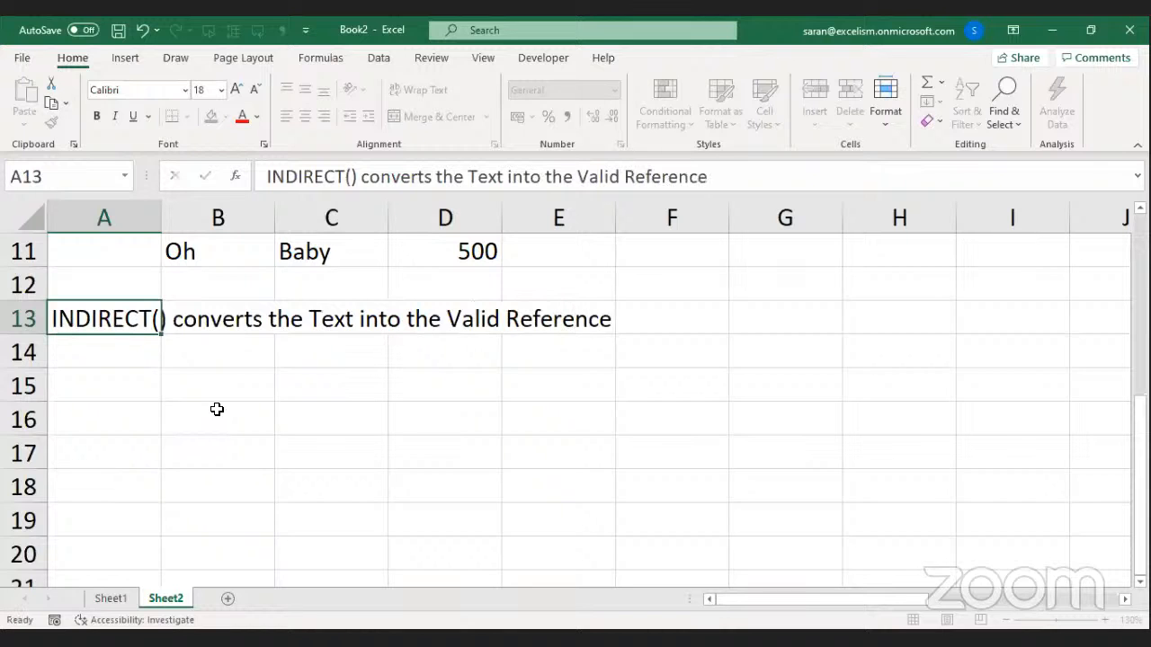
key(Return)
text(In case i)
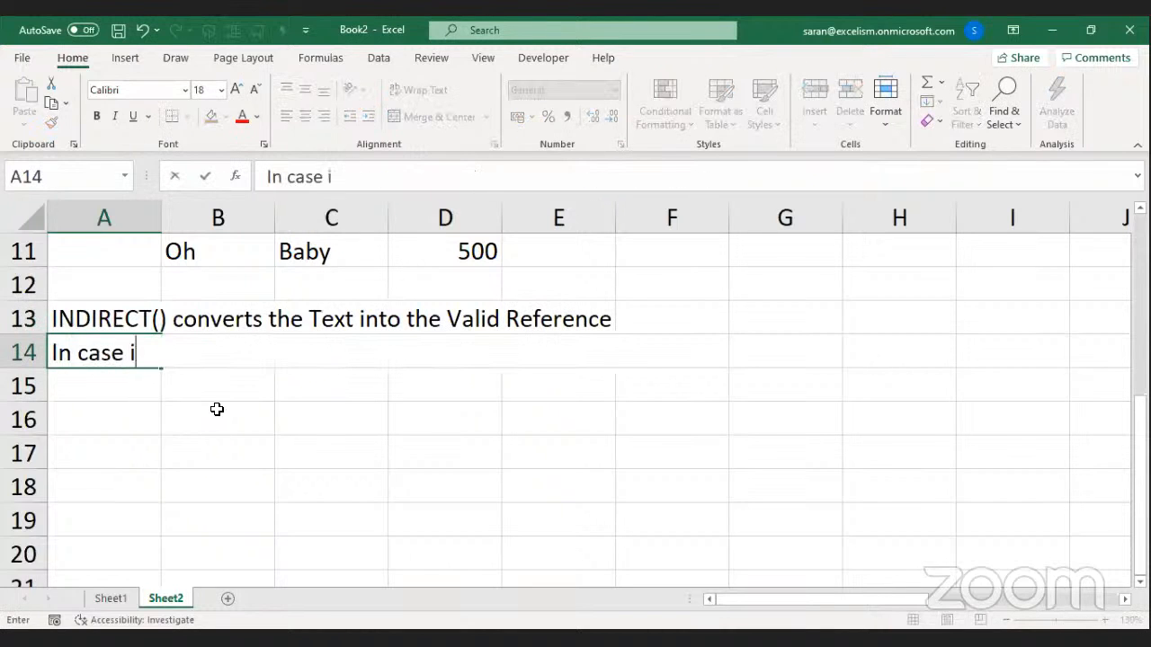
text(f the Text is)
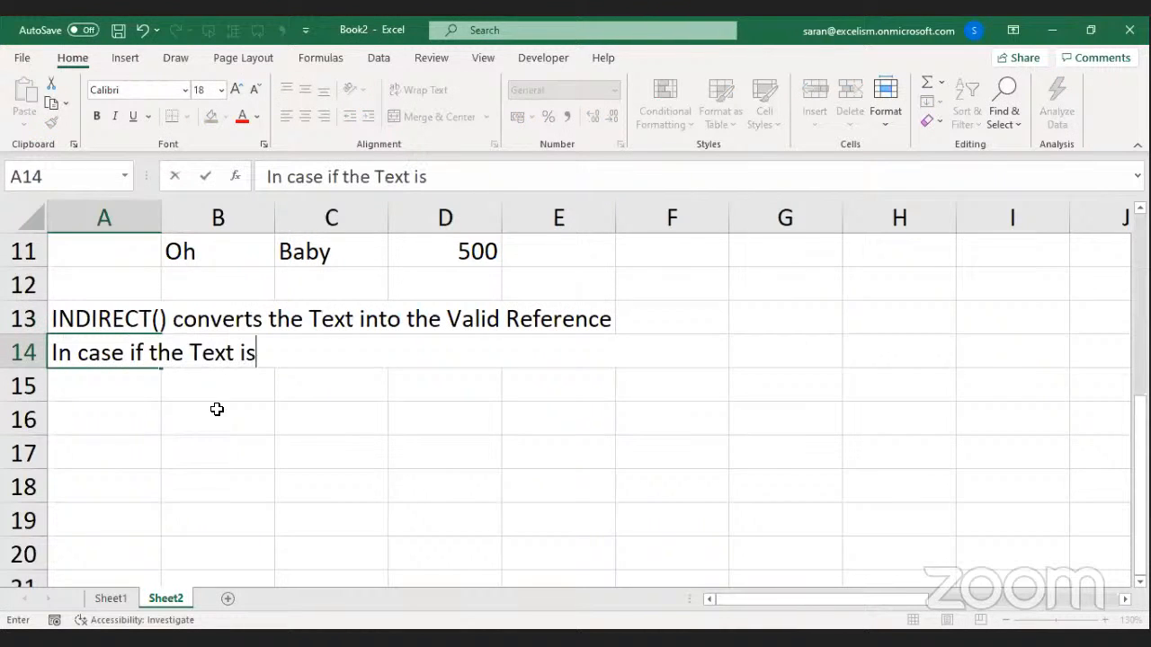
text( not matching )
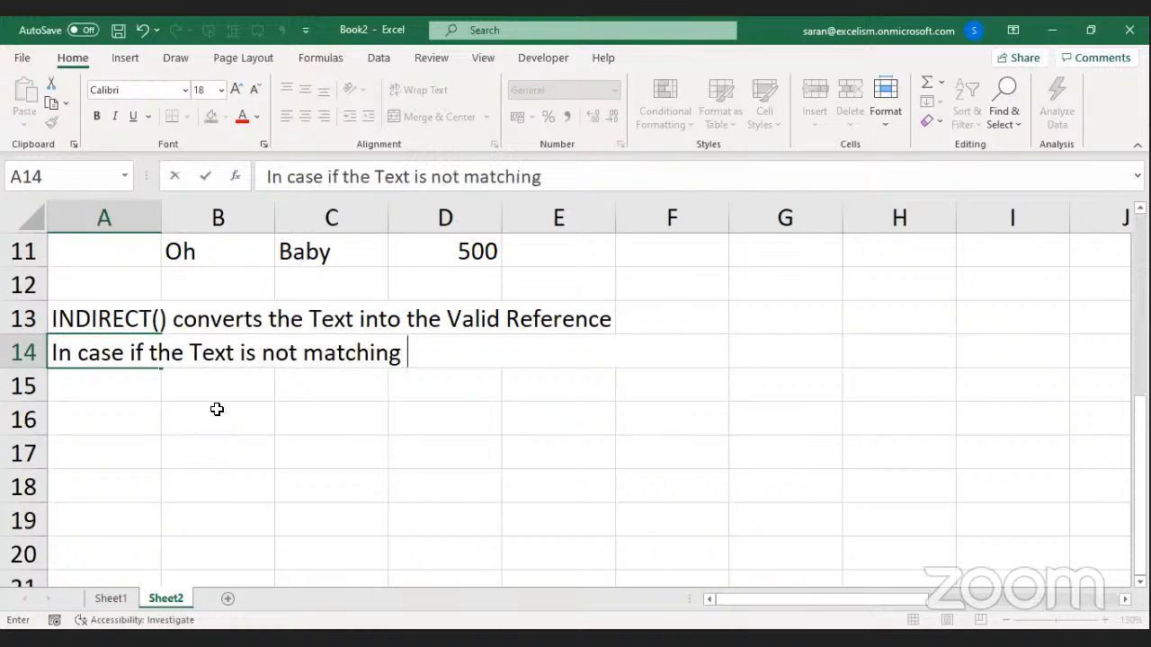
text(to any valid R)
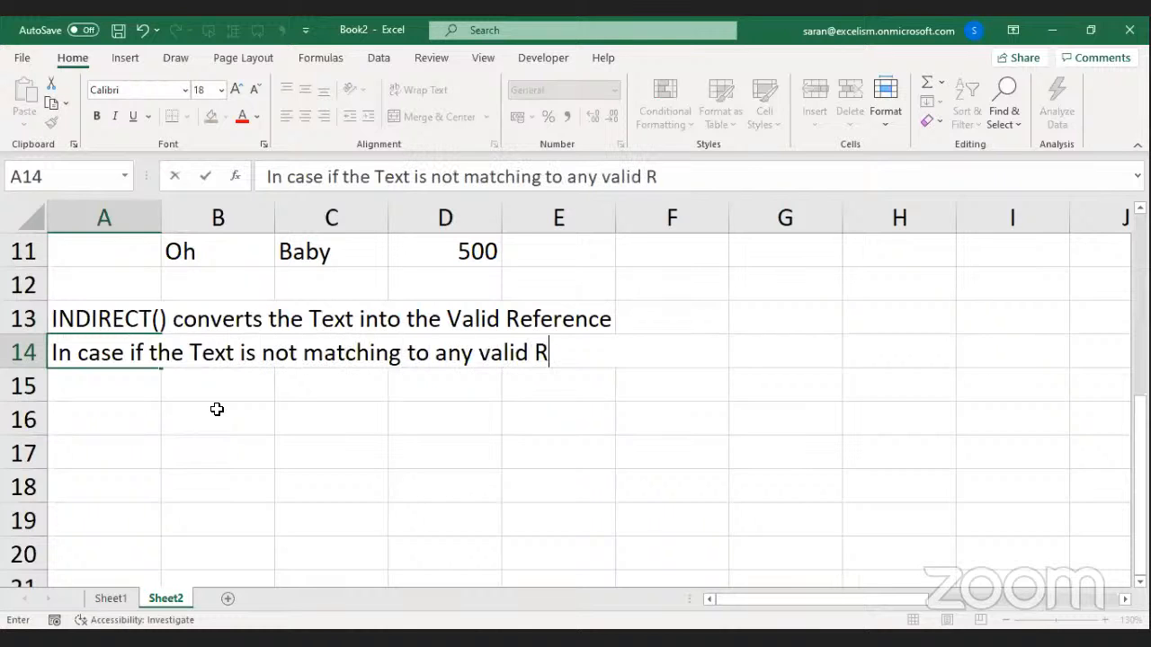
text(eference then I)
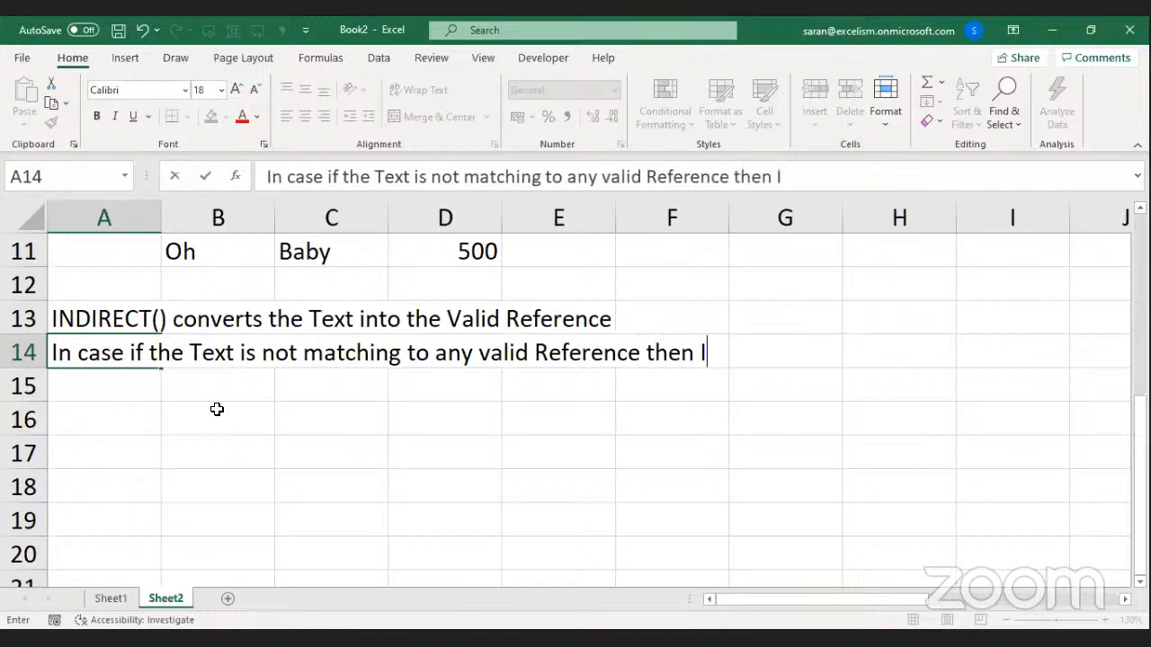
text(NDIRECT() retur)
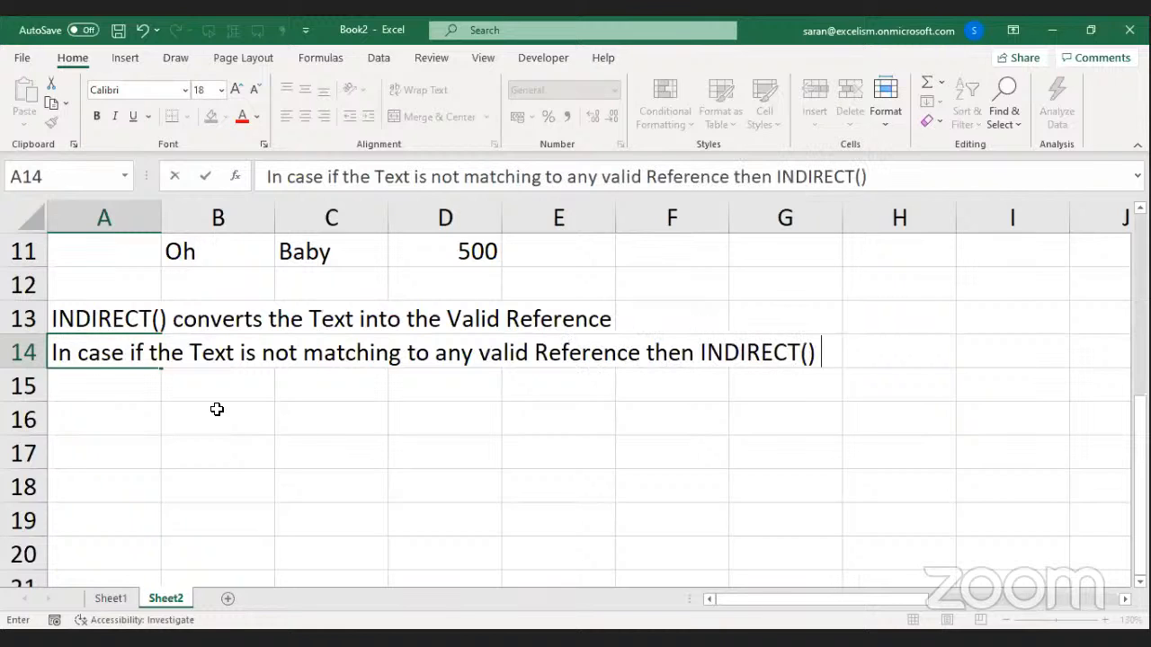
text(ns )
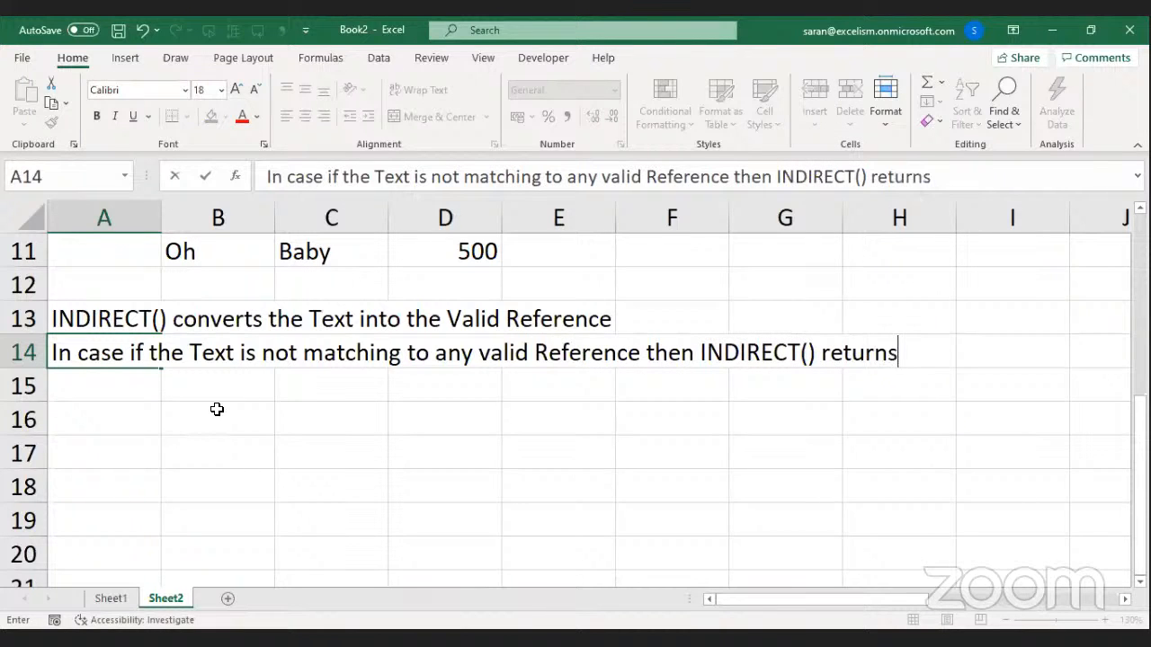
text(#REF!)
key(Return)
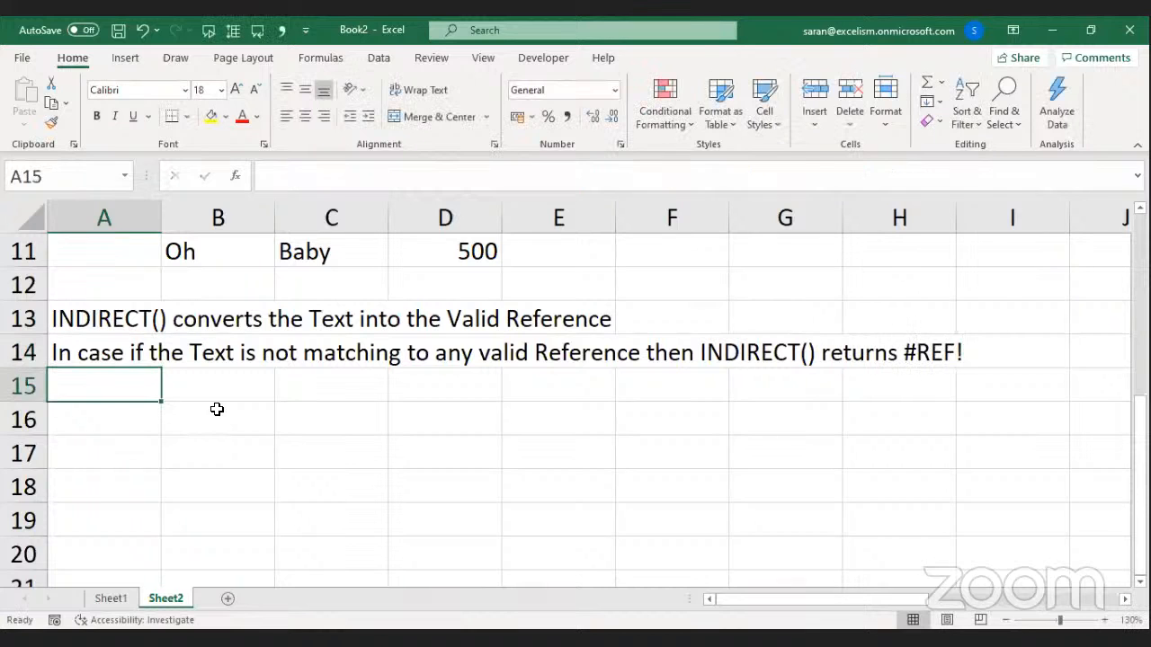
Enter =INDIRECT("Saran") in A16, which returns #REF!
key(Return)
text(=)
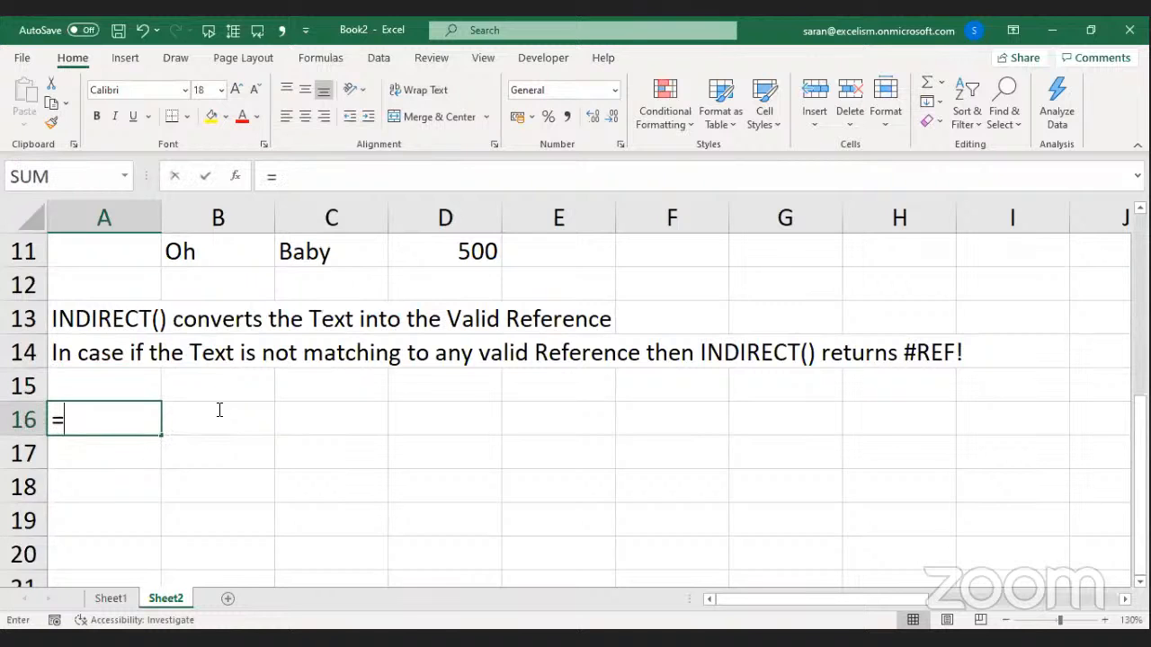
text(INDIRECT("Saran"))
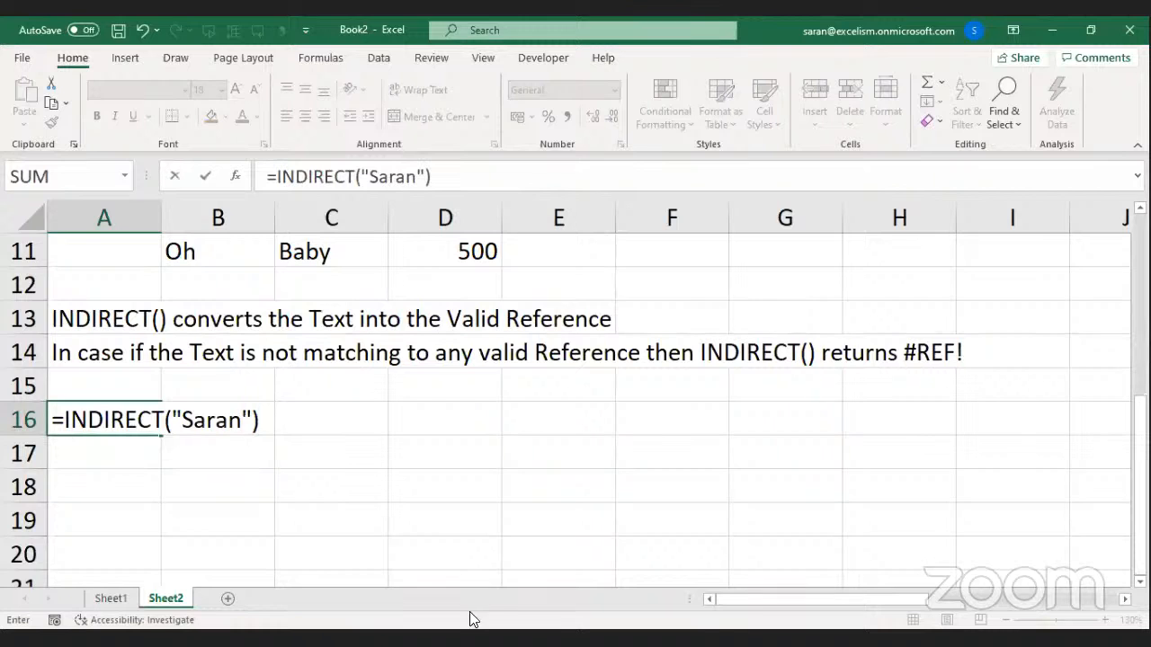
click(486, 638)
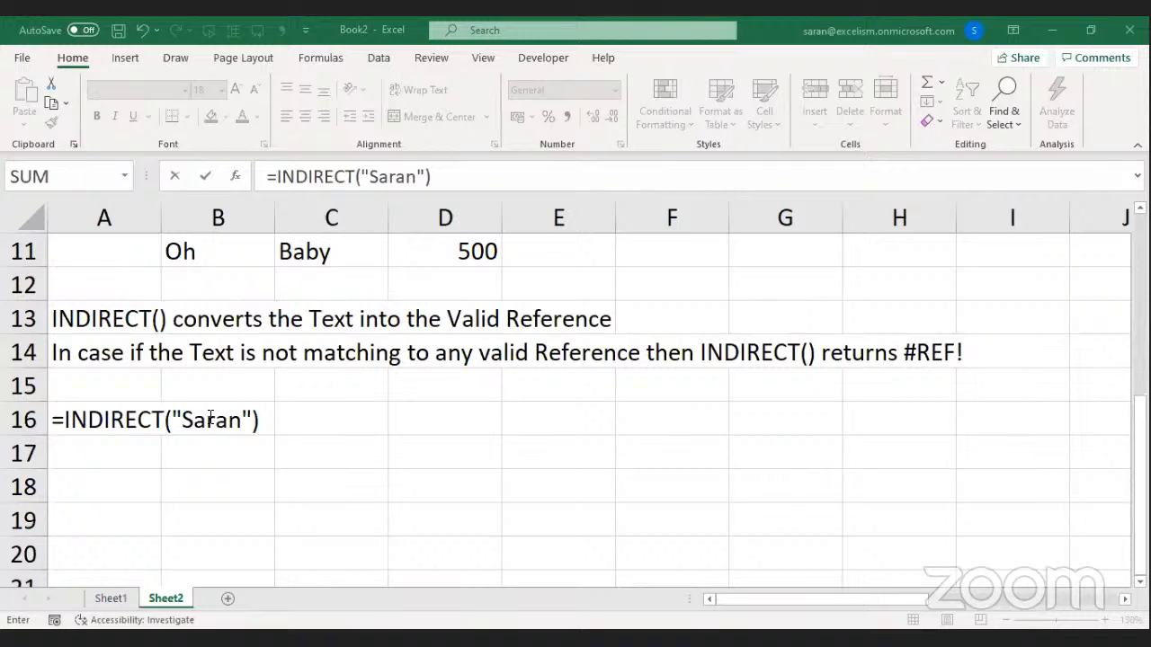
key(Return)
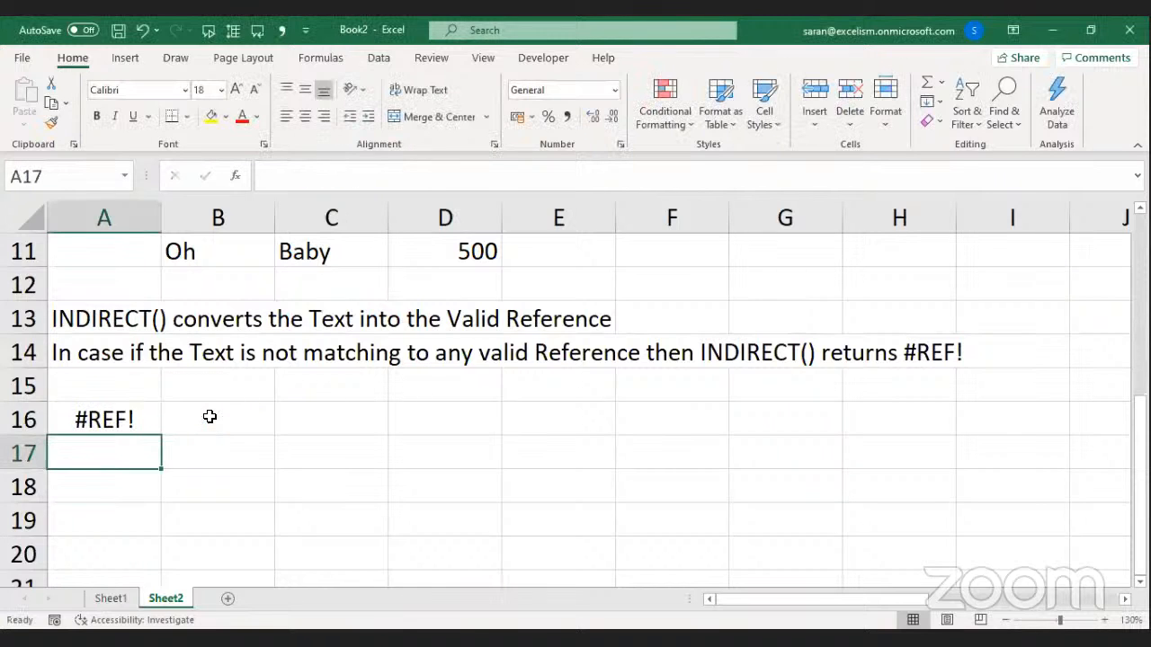
key(Right)
key(Up)
key(Down)
key(Down)
key(Left)
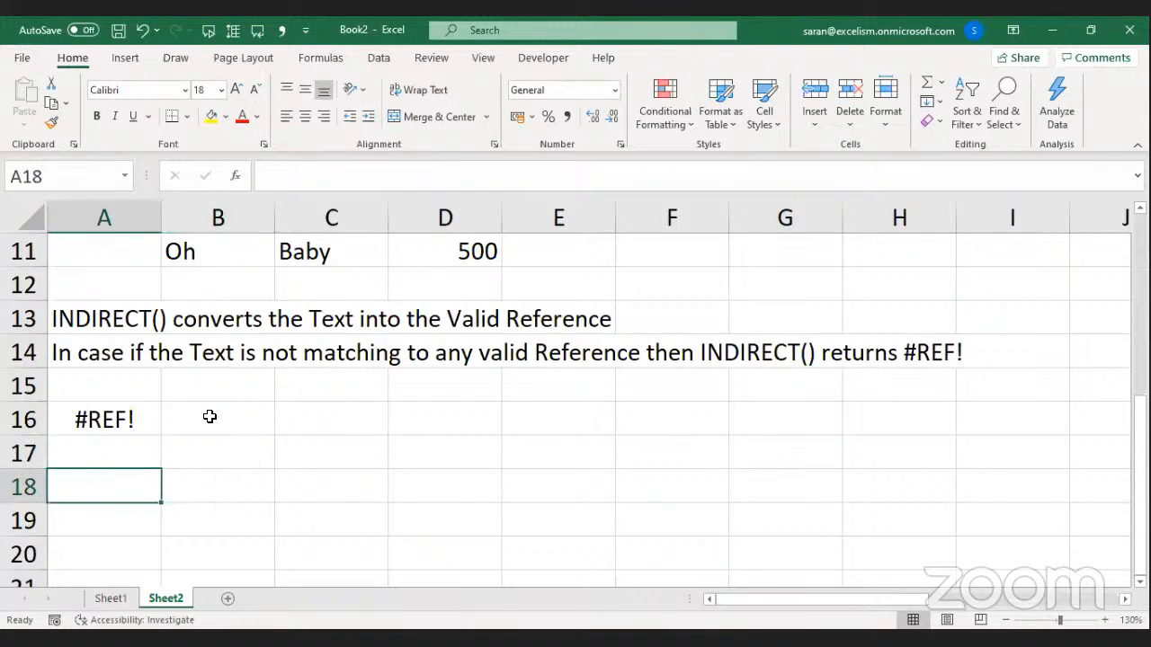
key(ctrl+Down)
Enter 1200 in A18 and the texts A18, A19, A20, A21 in A19:A22.
key(ctrl+Up)
key(Down)
key(Down)
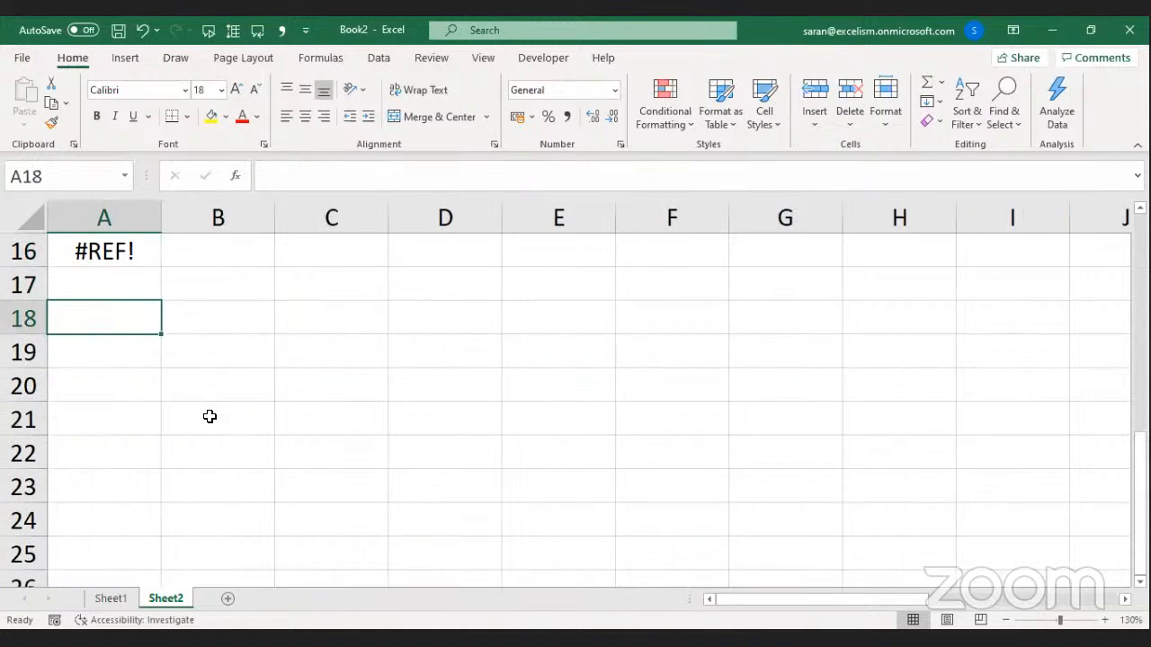
text(1200)
key(Return)
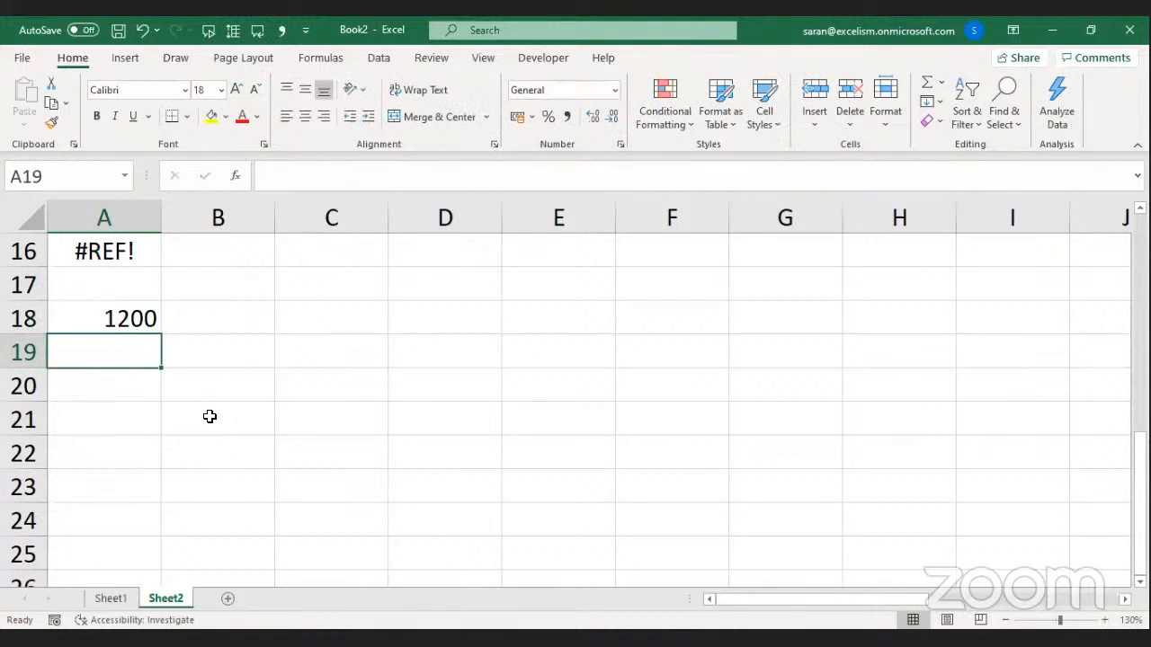
text(A18)
key(Return)
text(A19)
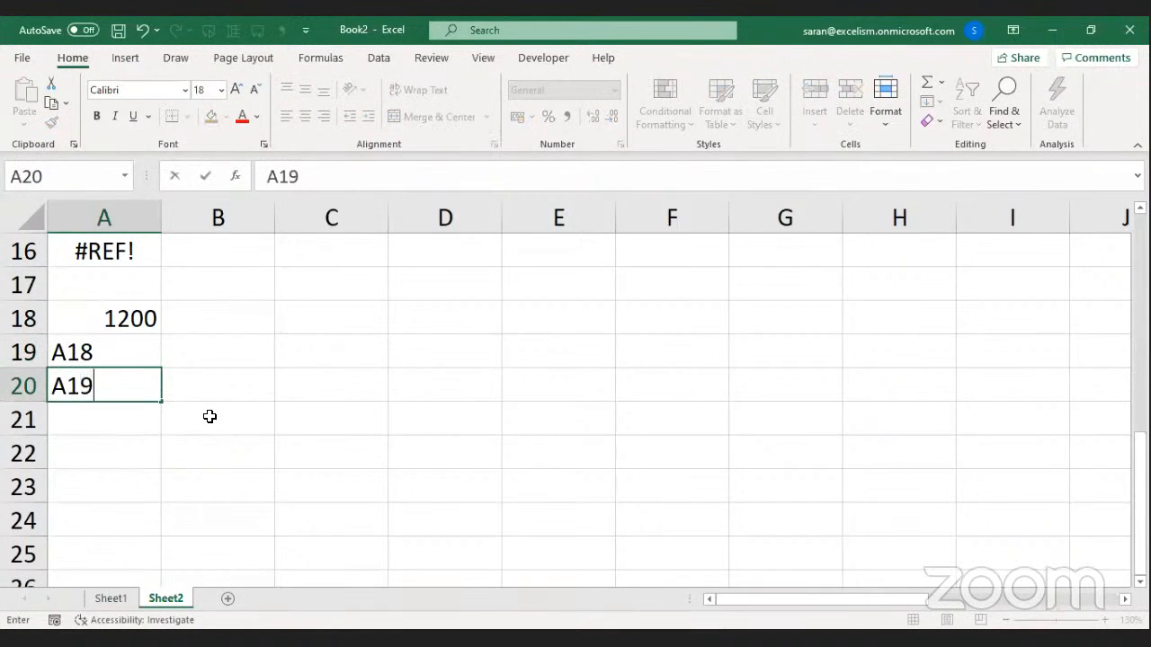
key(Return)
text(A20)
key(Return)
text(A21)
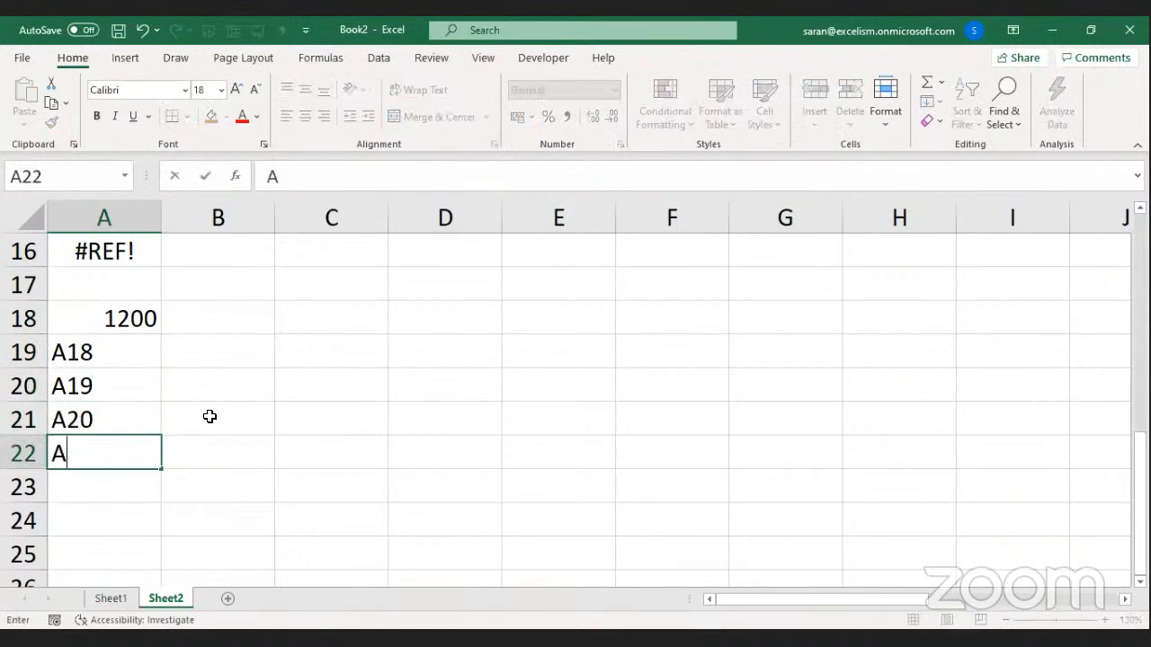
key(Return)
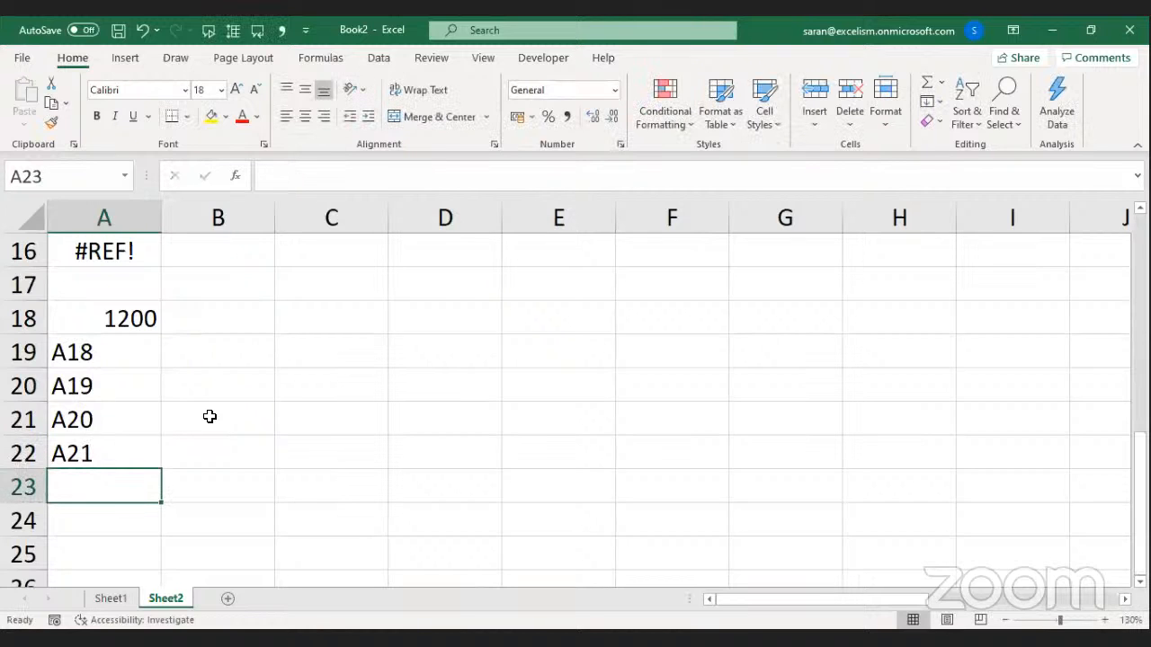
Enter =INDIRECT(A22) in C18 to follow the chained references.
key(Up)
key(Up)
key(Up)
key(Up)
key(Right)
key(Right)
key(Up)
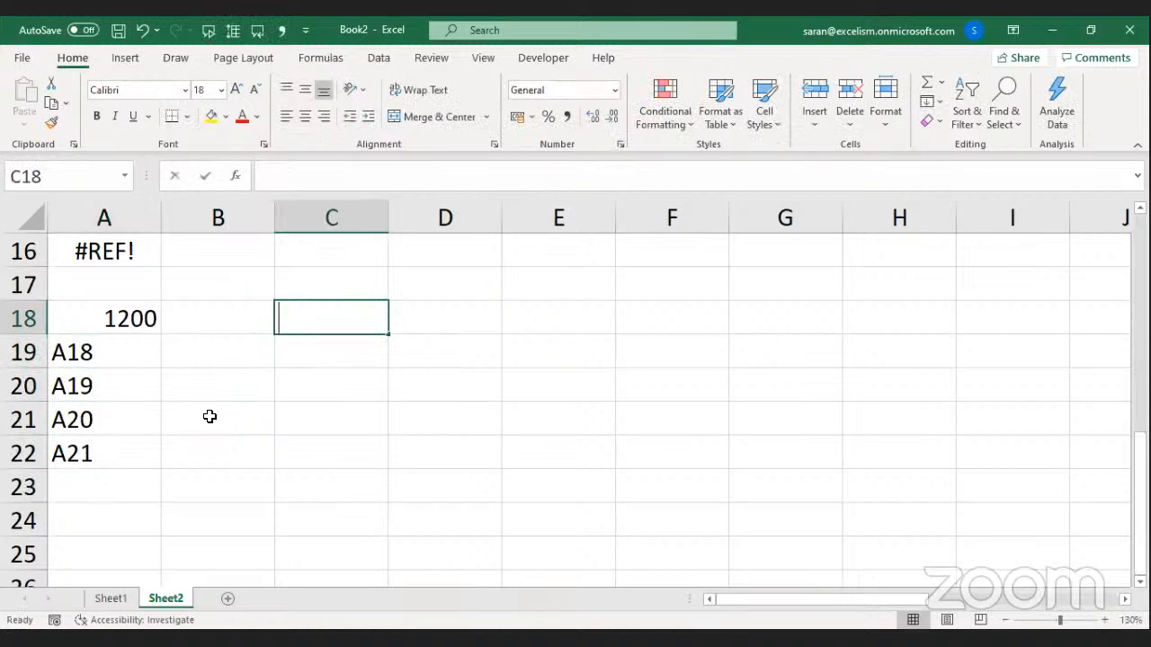
text(=)
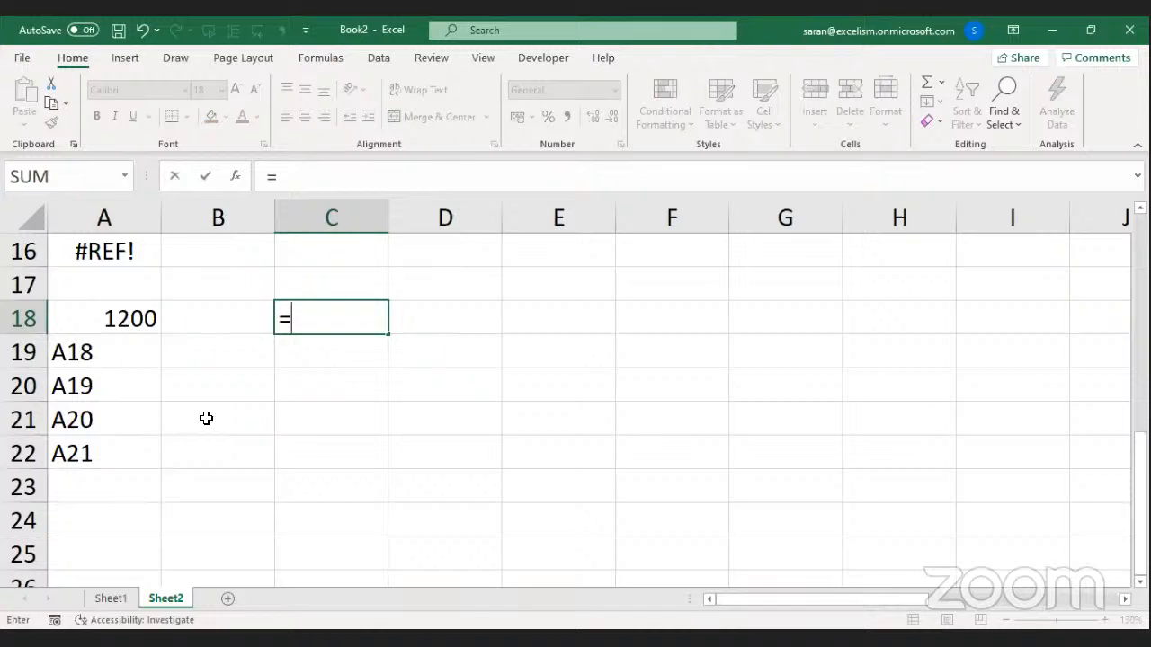
text(INDIRECT()
click(144, 447)
text())
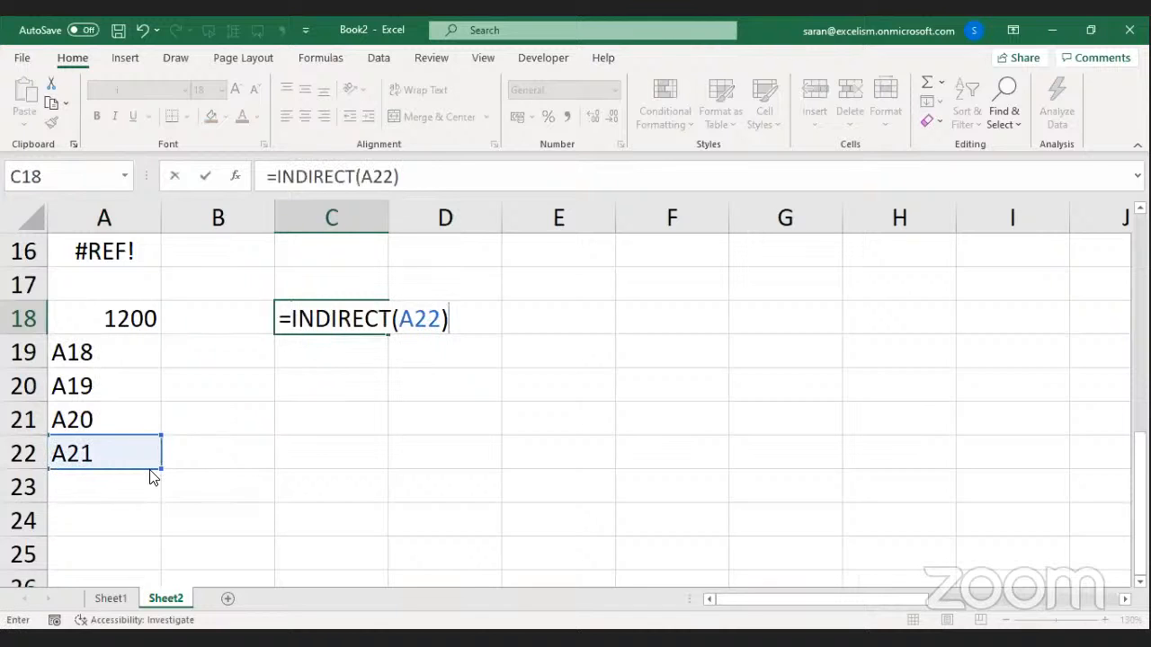
key(Return)
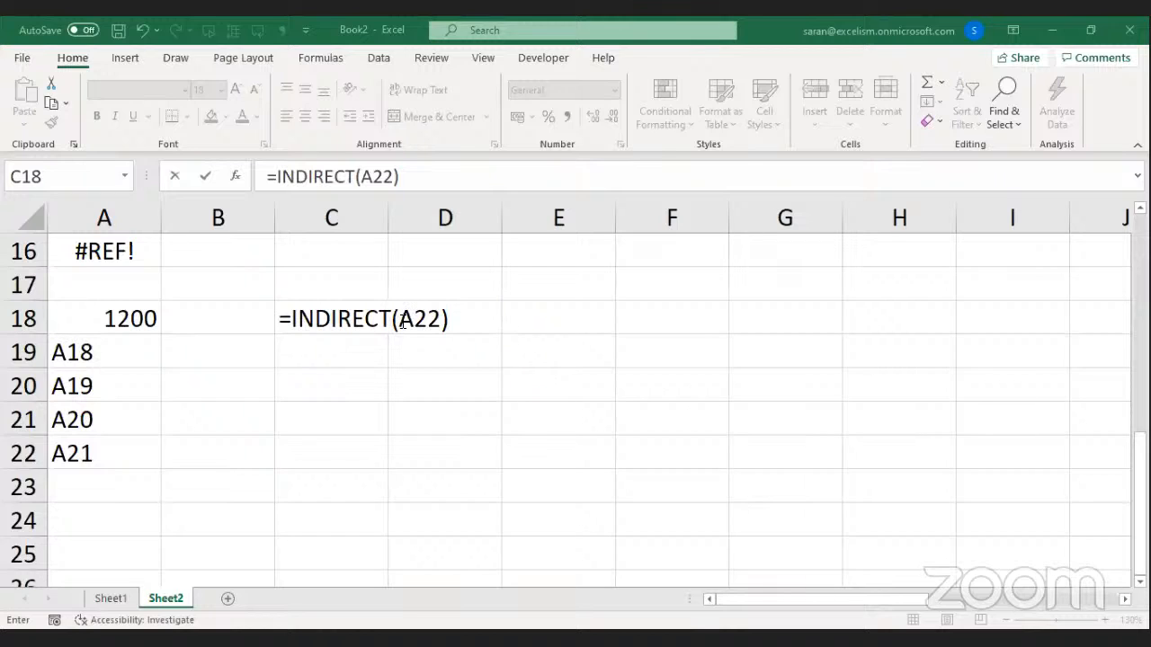
Commit =INDIRECT(A22) in C18, highlighting its A22 reference, so C18 displays A20.
key(F2)
click(440, 332)
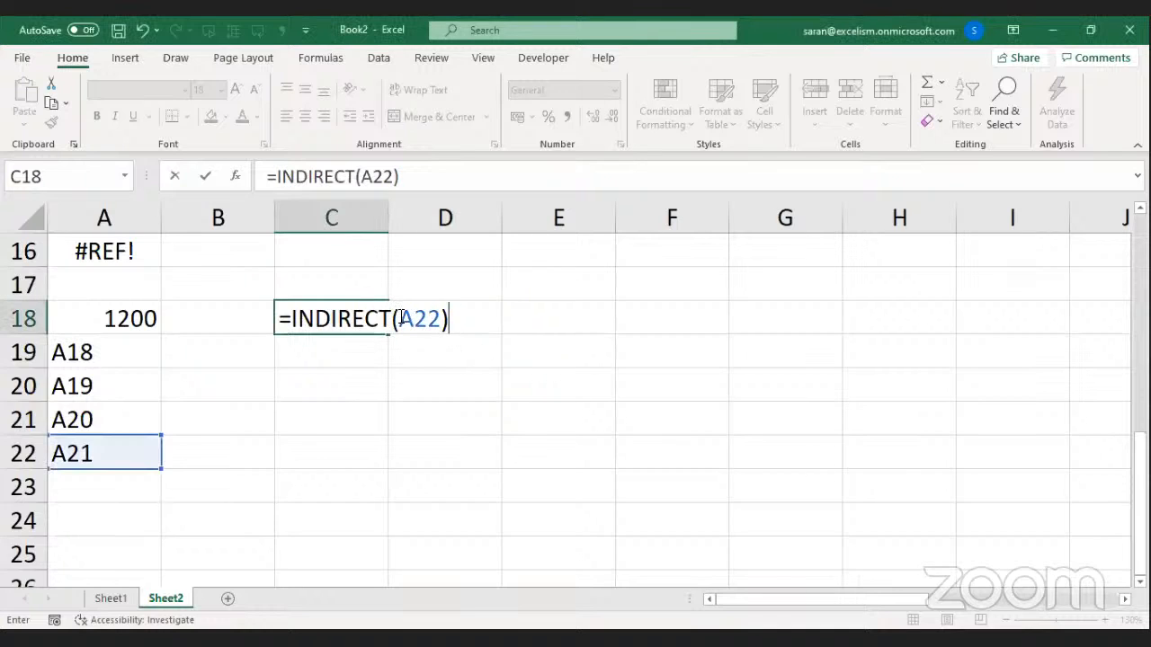
drag(401, 319, 442, 317)
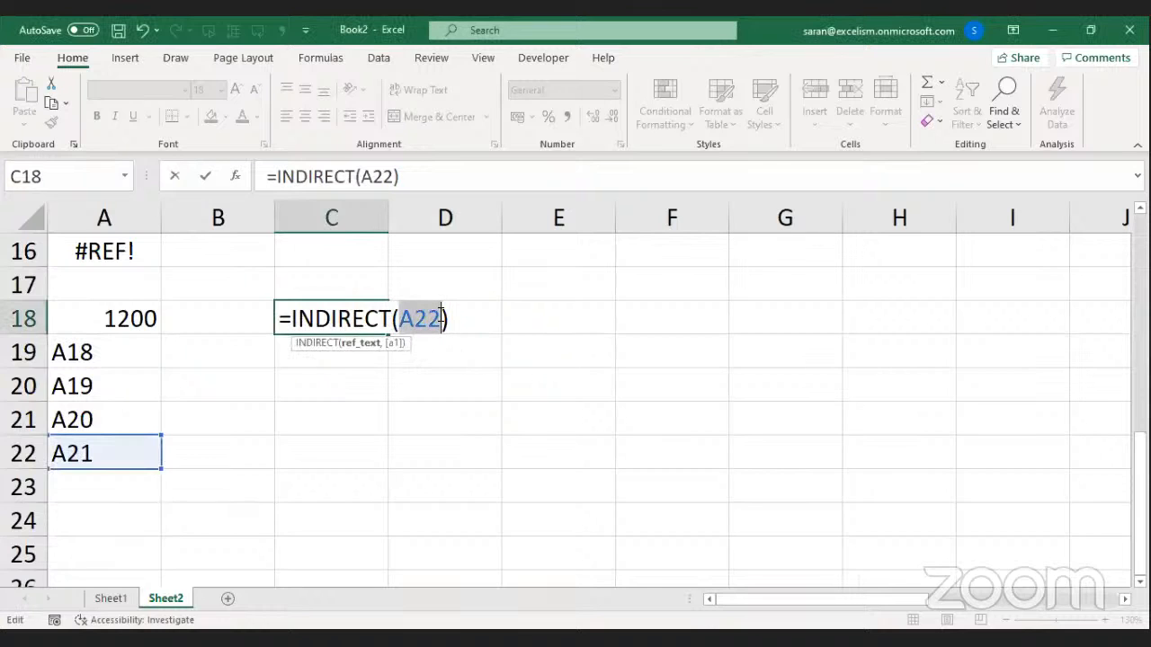
click(481, 529)
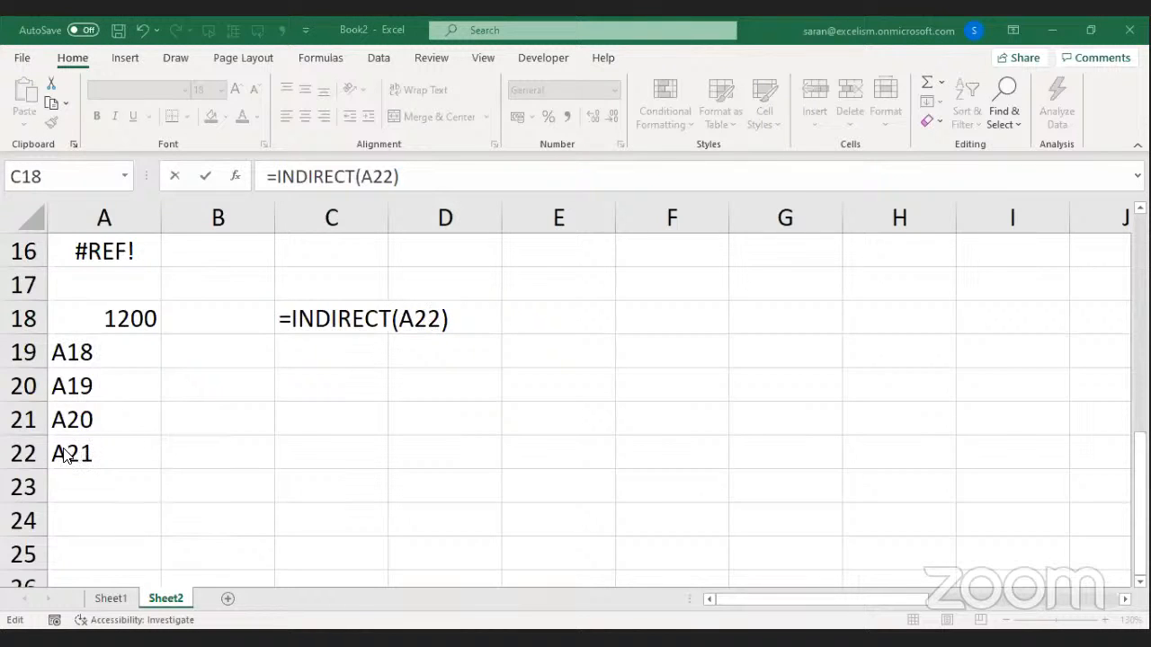
double_click(400, 321)
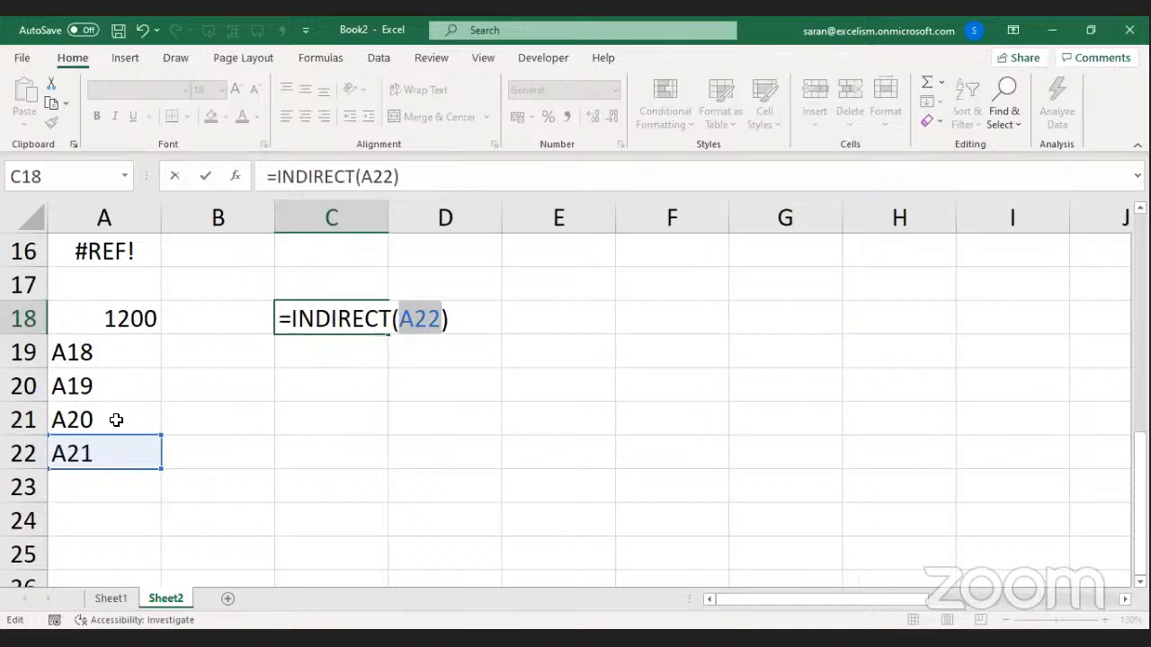
key(Return)
click(342, 311)
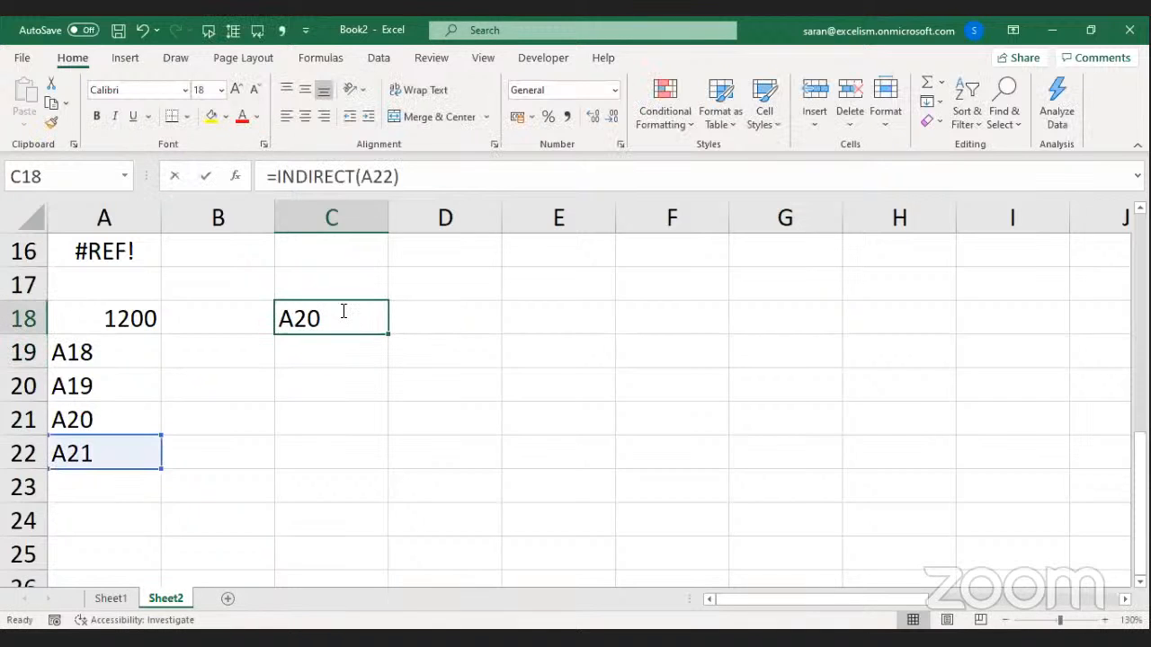
key(F2)
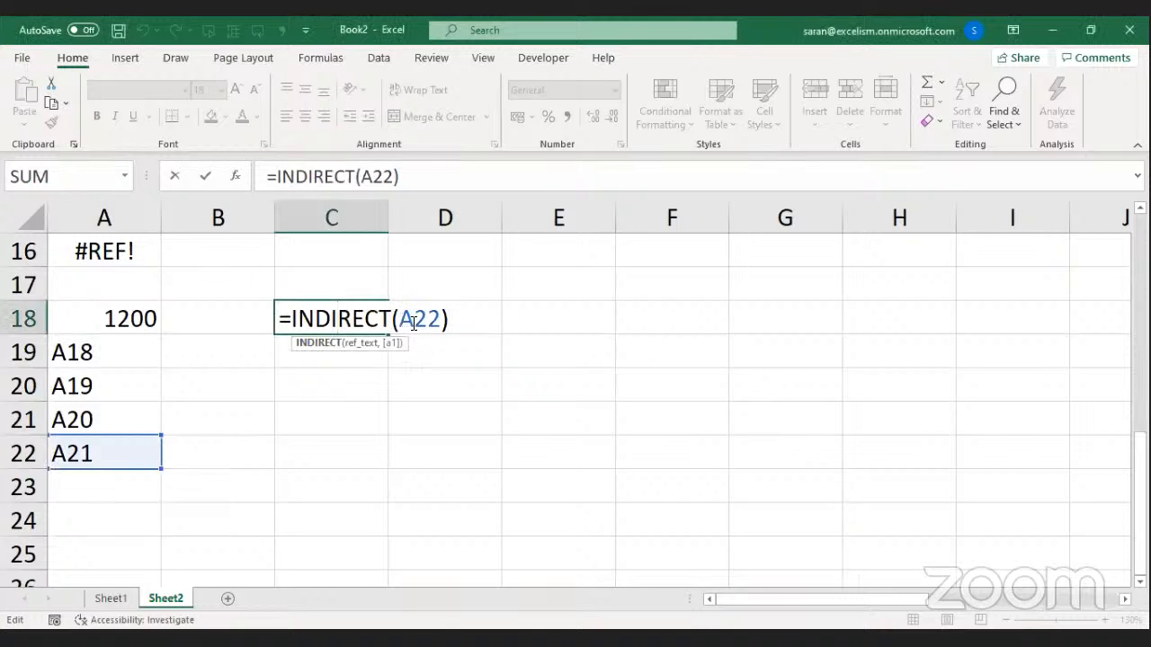
drag(398, 319, 443, 324)
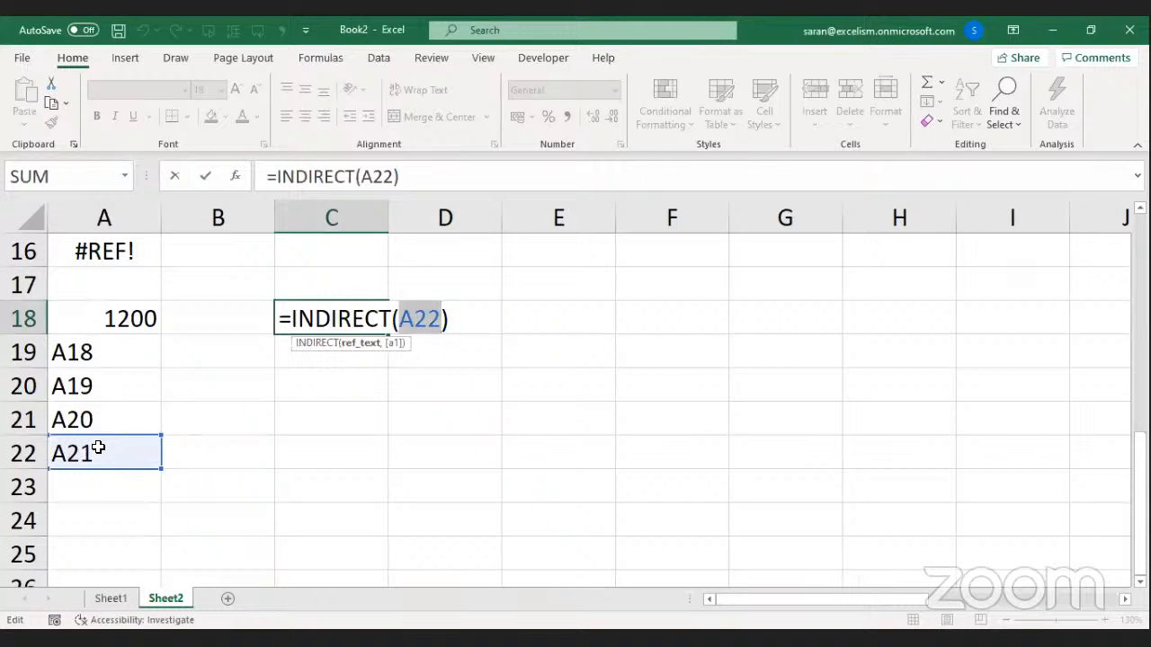
click(48, 457)
key(Return)
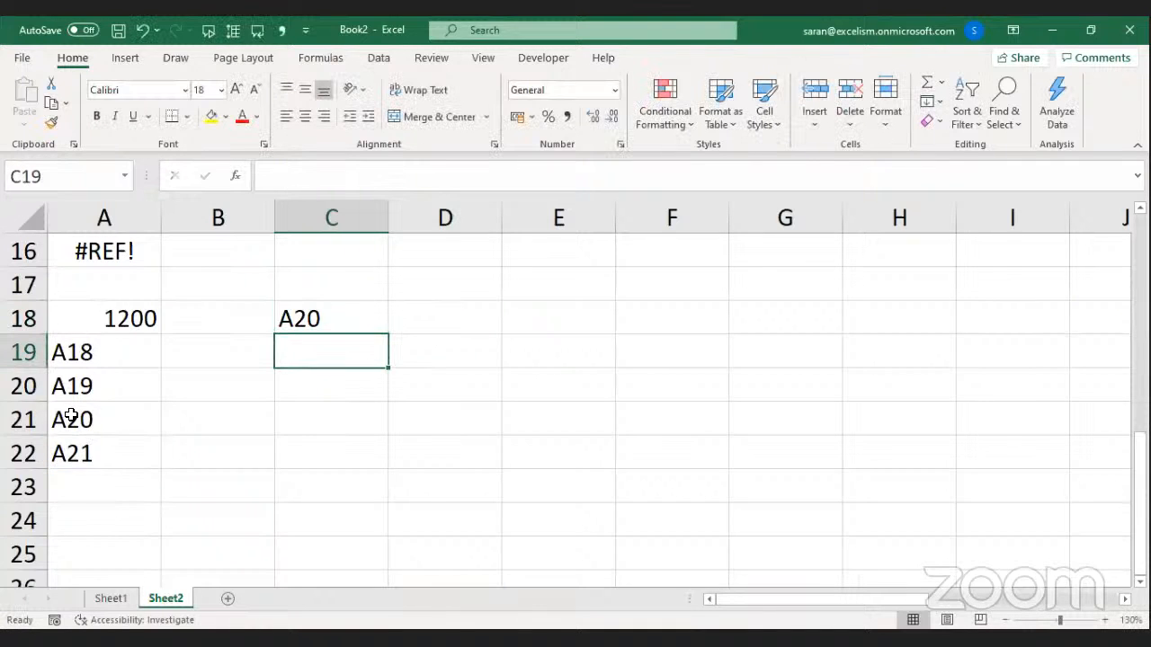
key(Up)
key(Right)
Enter =FORMULATEXT(C18) in D18 to display C18's formula as text.
text(=)
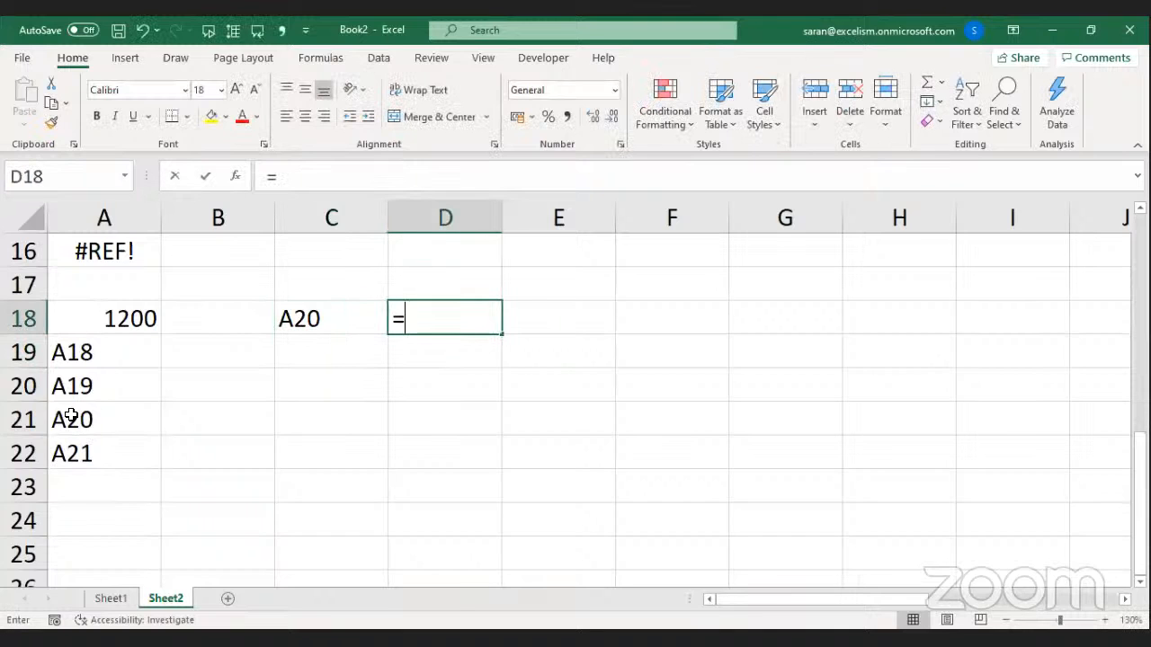
text(FORMULATEXT(C18))
key(Return)
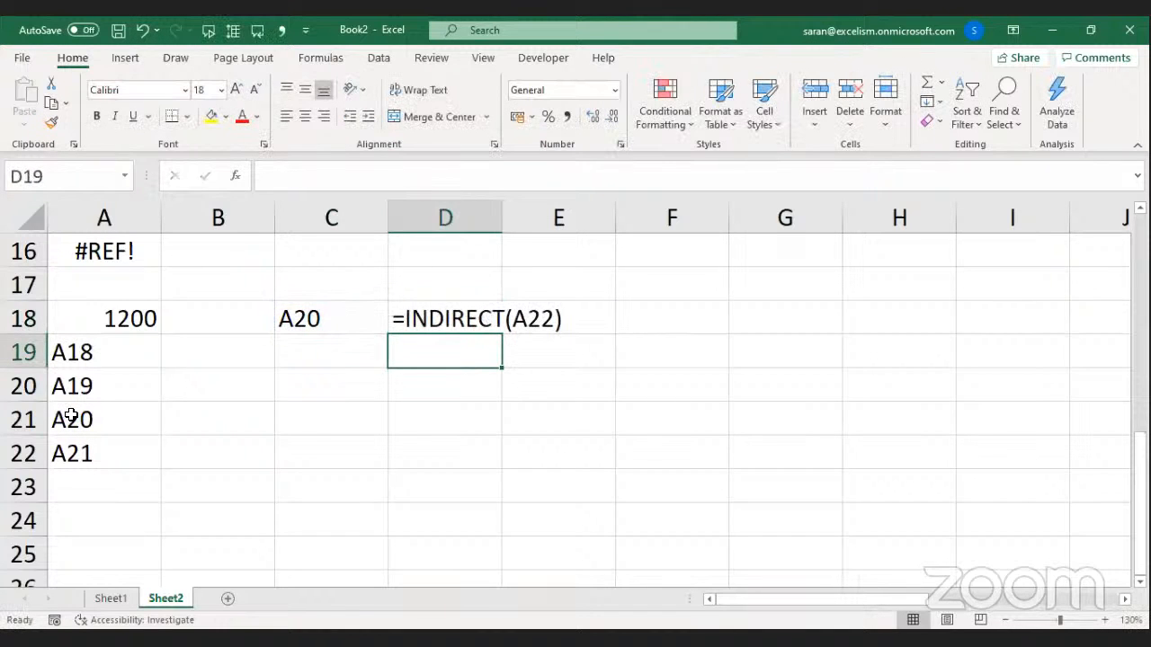
key(Left)
key(Up)
Copy the =INDIRECT(A22) formula text from C18.
key(F2)
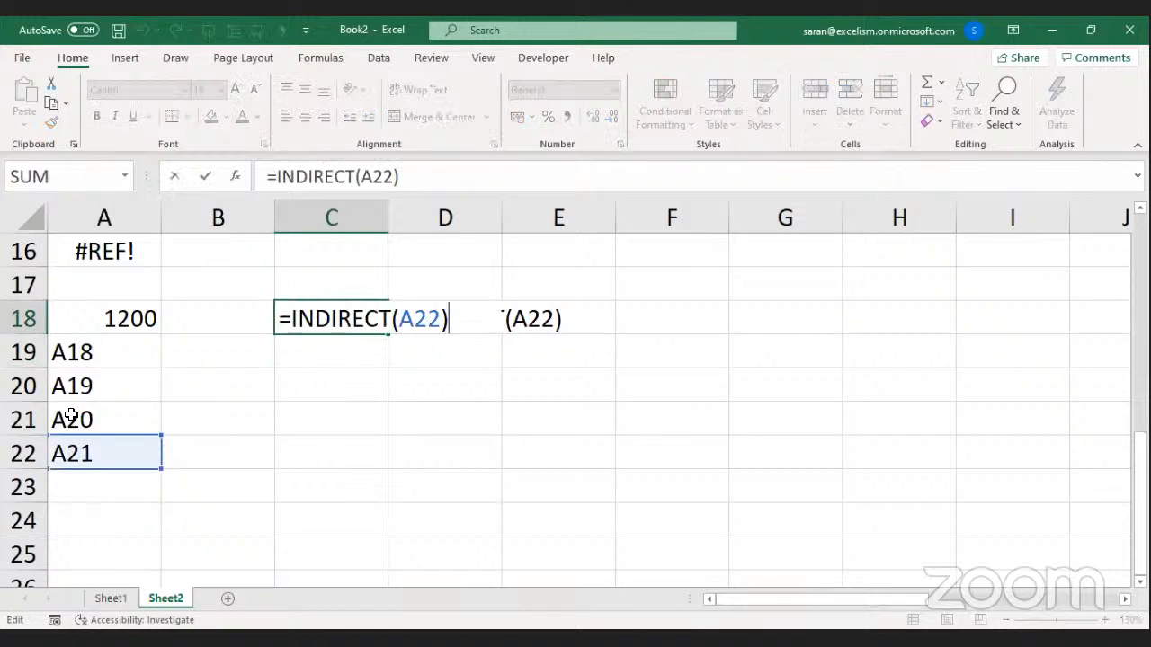
key(Left)
key(shift+Left)
key(shift+Home)
key(ctrl+c)
key(Return)
Paste it into C19 and wrap it as =INDIRECT(INDIRECT(A22)).
key(F2)
key(ctrl+v)
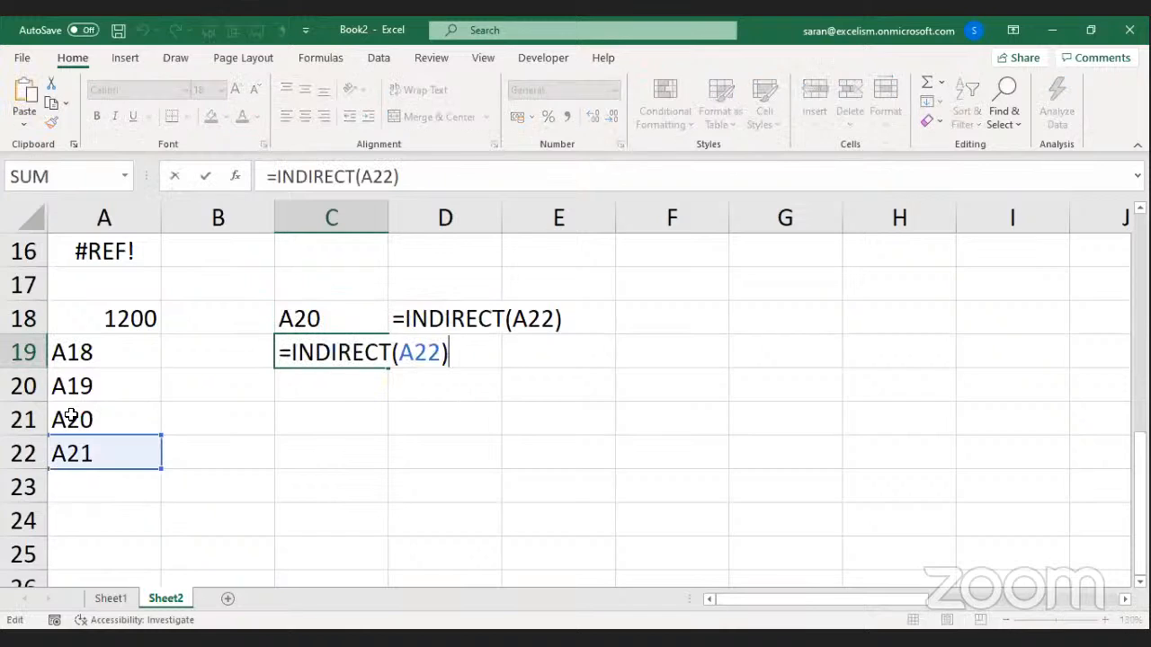
key(Home)
key(Right)
text(INDIRECT()
key(End)
text())
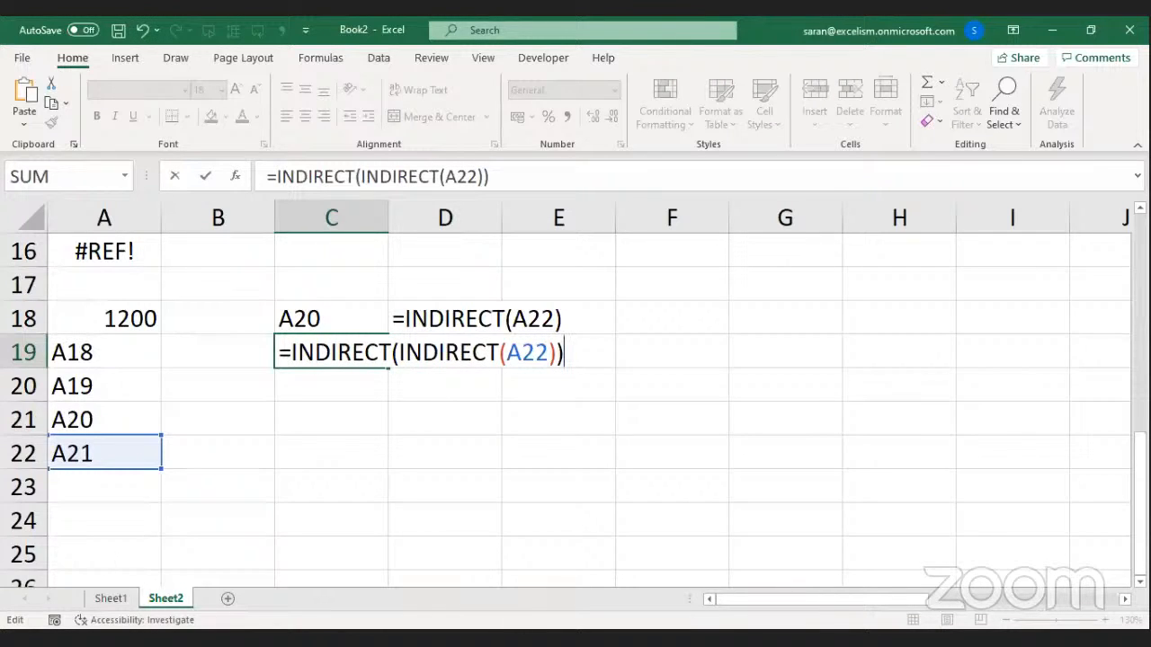
click(514, 640)
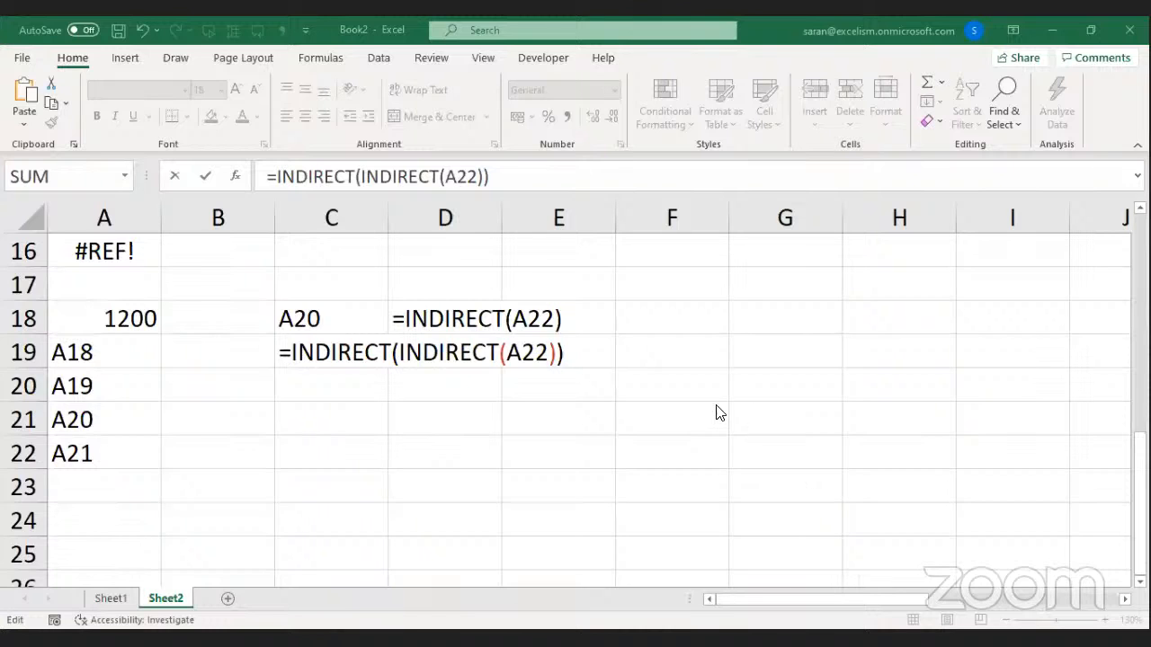
Highlight A22, the inner INDIRECT(A22) and the outer INDIRECT in C19's formula to explain them.
drag(507, 353, 550, 353)
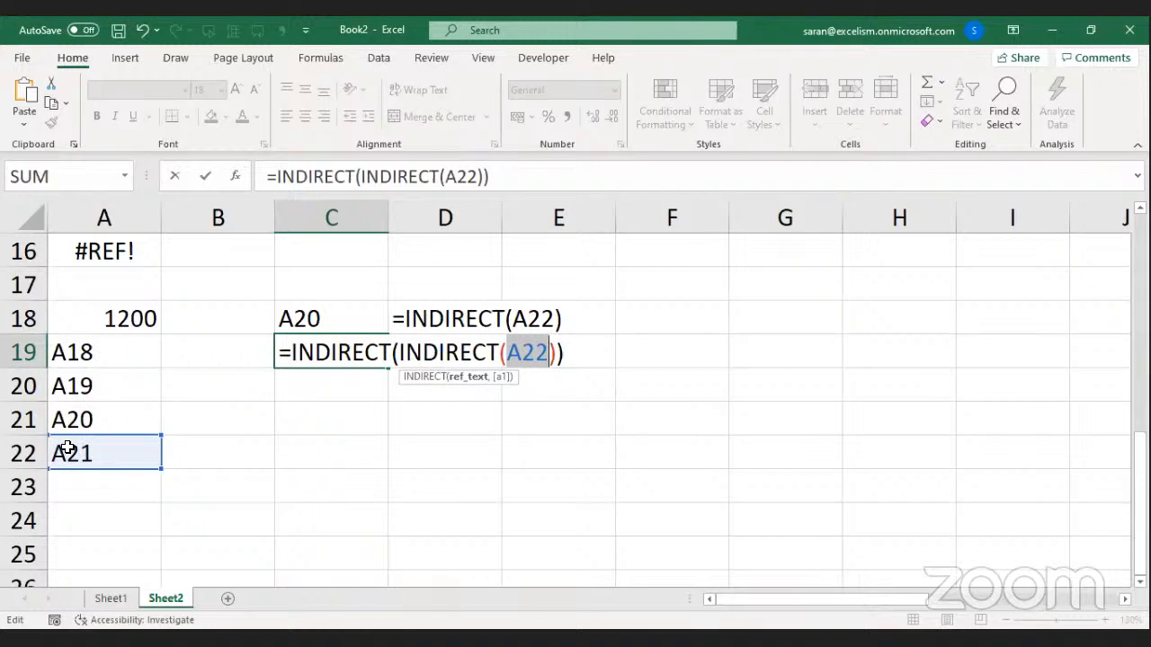
drag(399, 352, 562, 353)
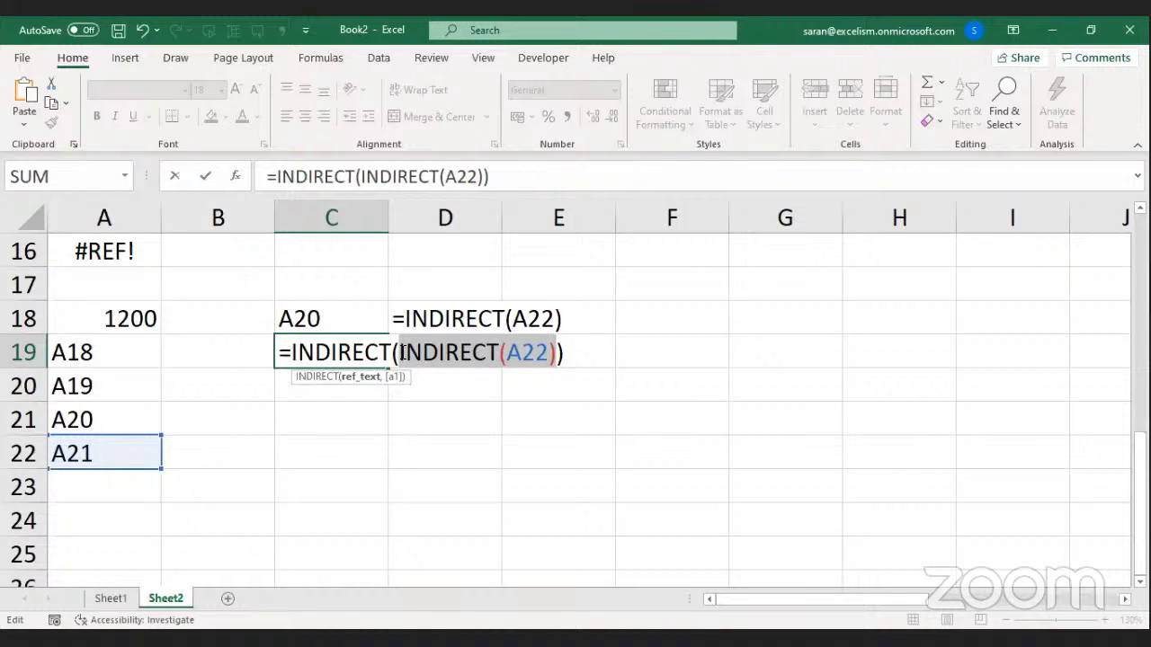
drag(400, 352, 557, 352)
drag(289, 353, 572, 348)
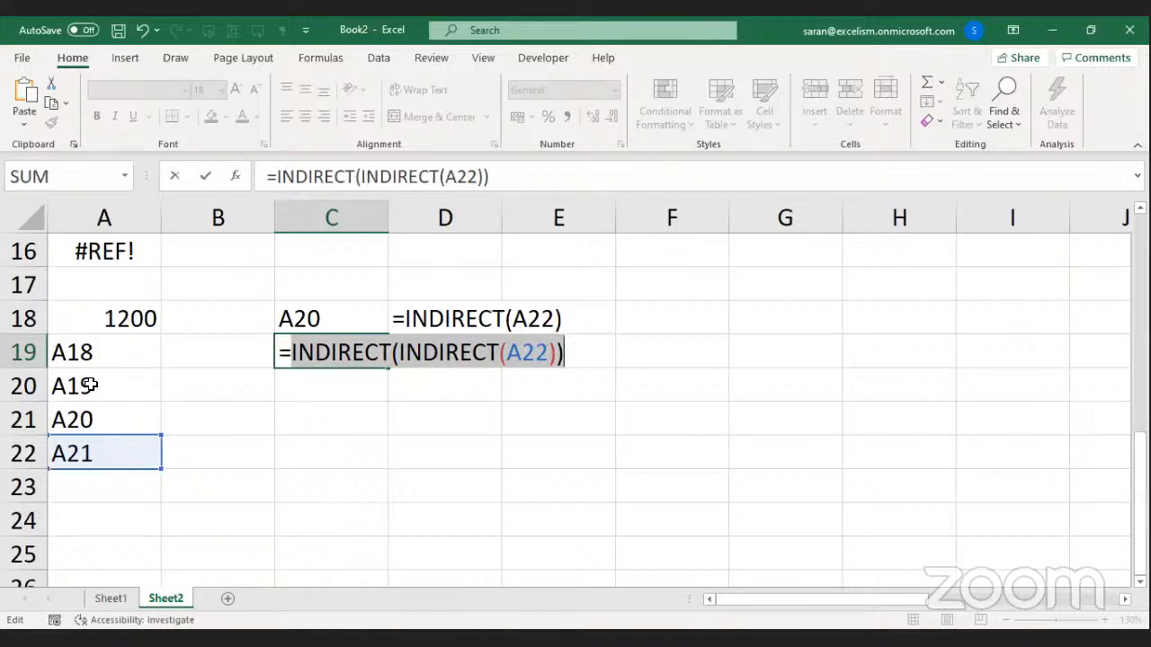
Commit C19's nested formula and copy D18's FORMULATEXT formula into D19.
key(Return)
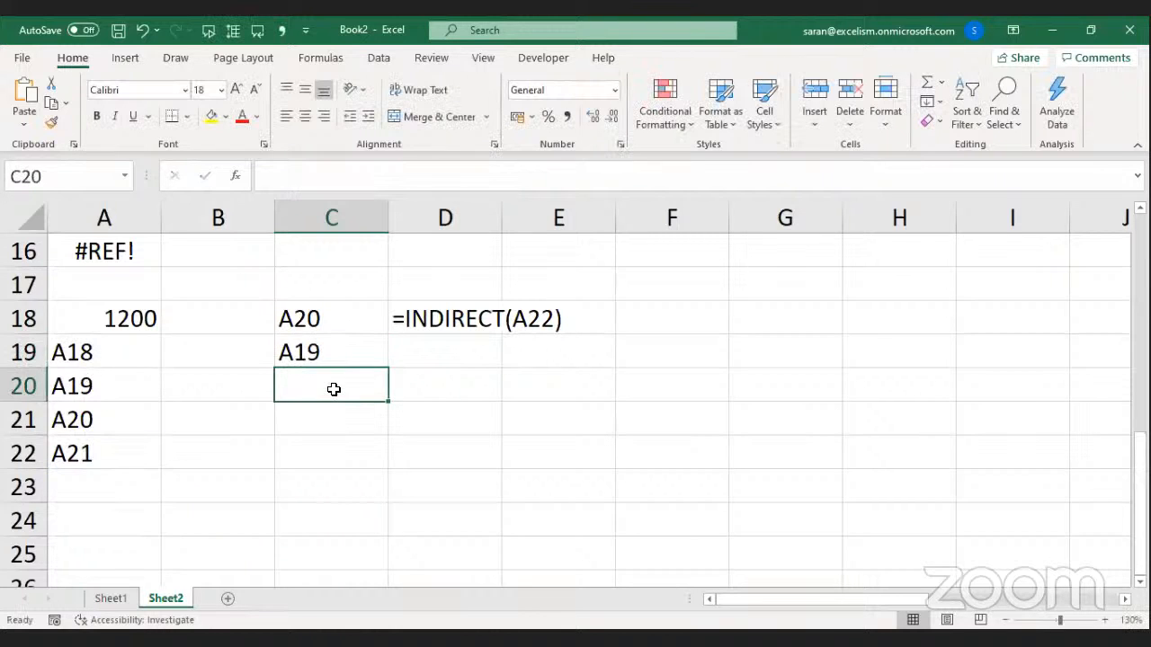
key(Up)
key(Up)
key(Right)
key(ctrl+c)
key(Down)
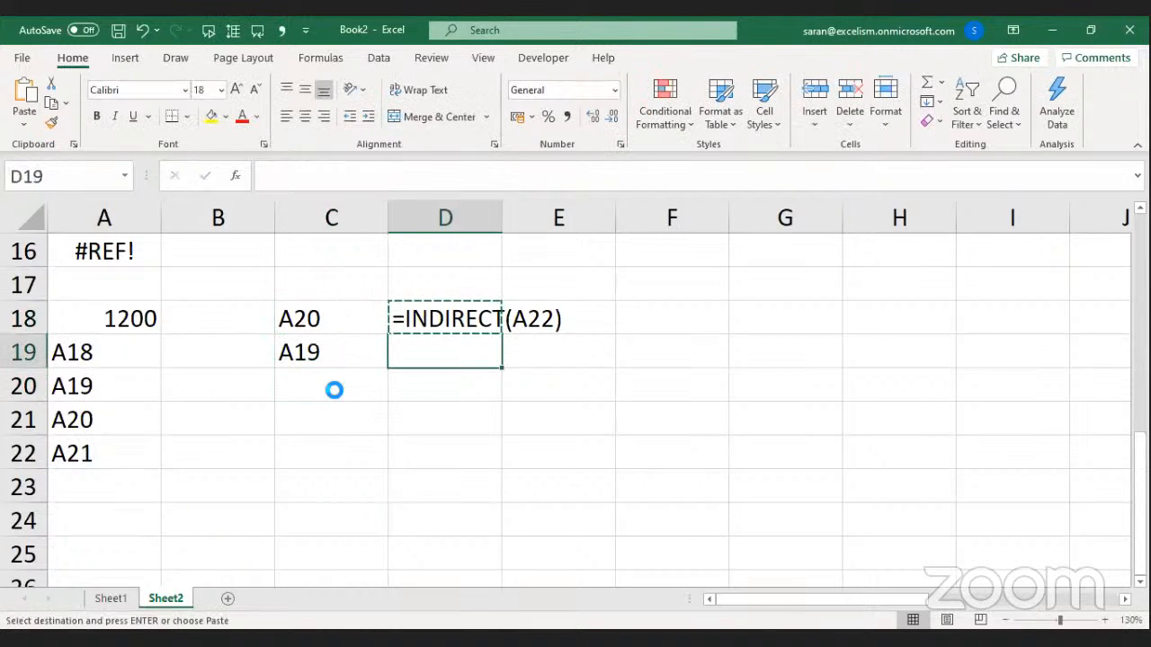
key(Return)
Copy C19's =INDIRECT(INDIRECT(A22)) formula into C20.
key(Left)
key(F2)
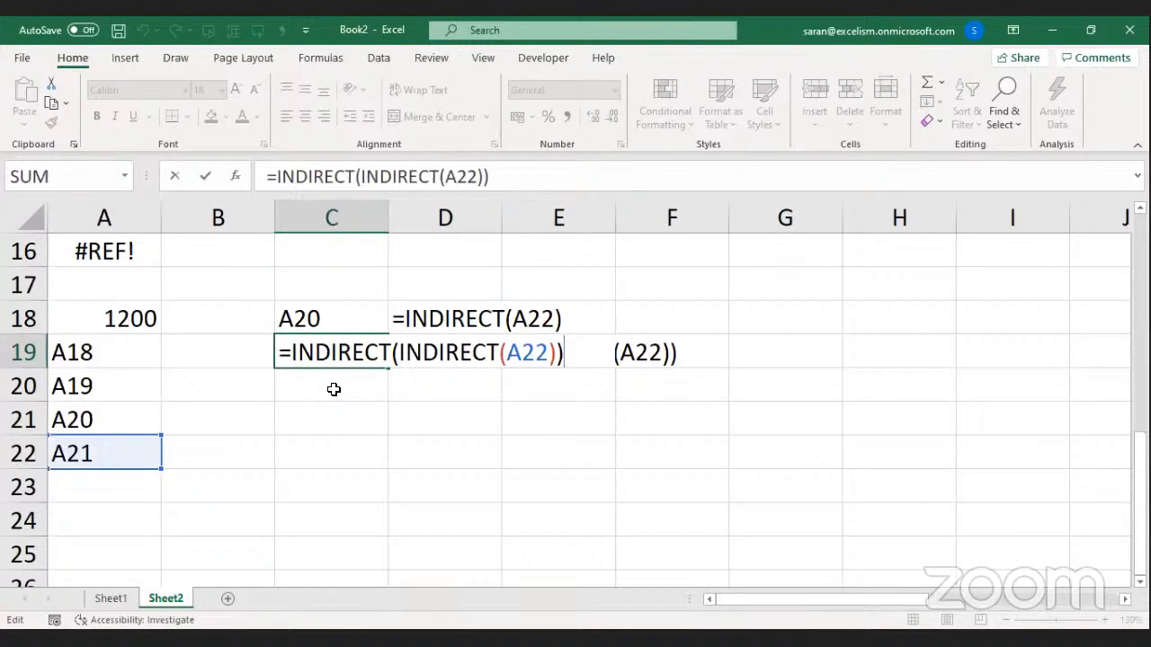
key(shift+Home)
key(ctrl+c)
key(Escape)
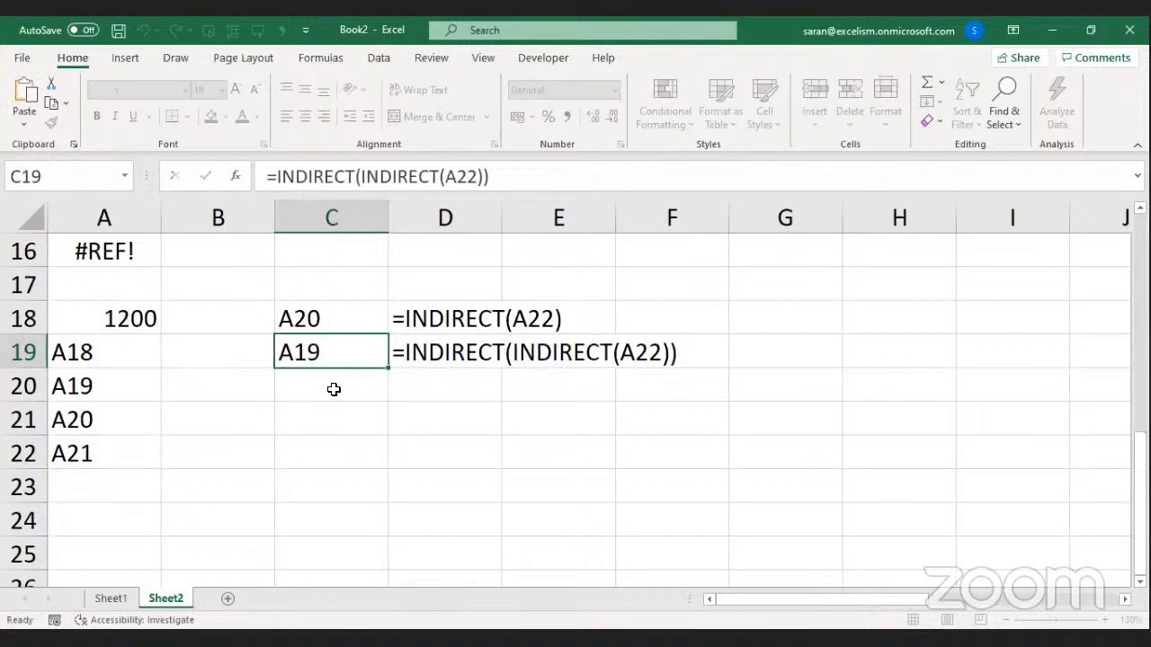
key(Down)
key(ctrl+v)
Wrap C20's formula in another INDIRECT( ) to make it triple-nested.
key(F2)
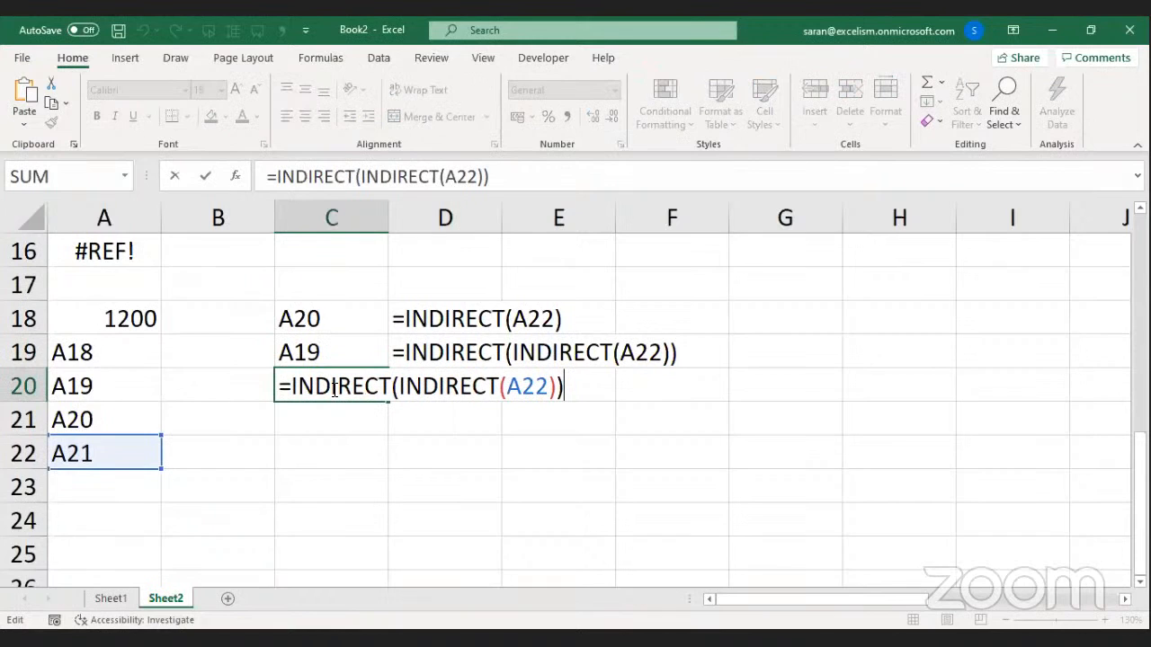
key(Home)
key(Right)
text(i)
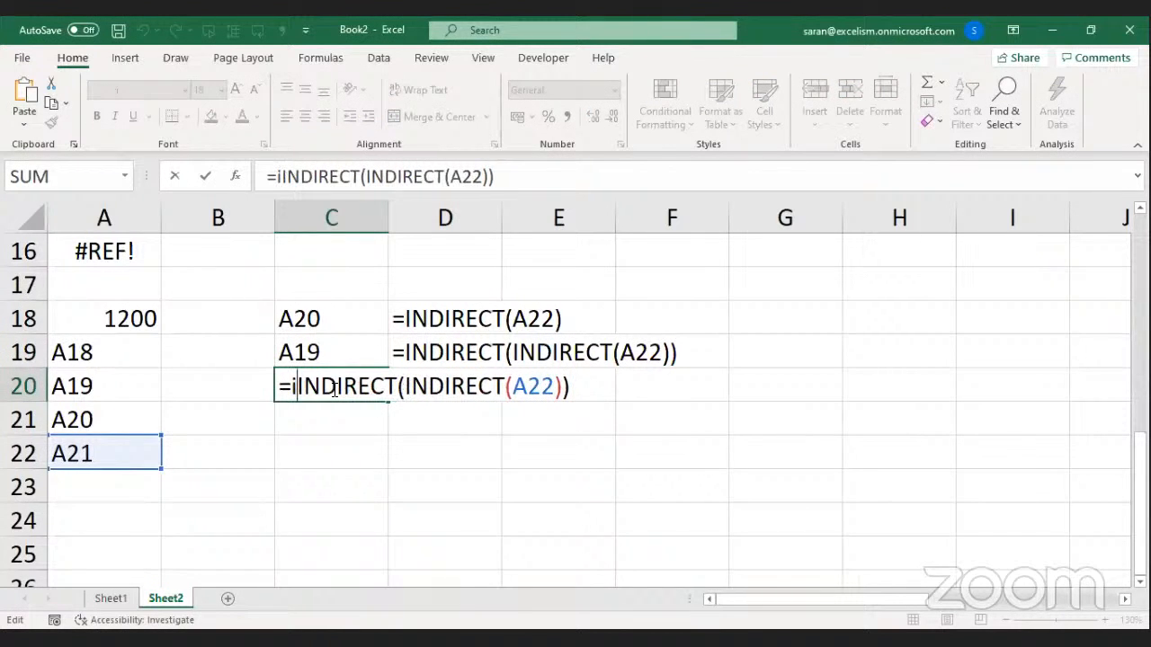
text(ndi)
key(Tab)
key(End)
text())
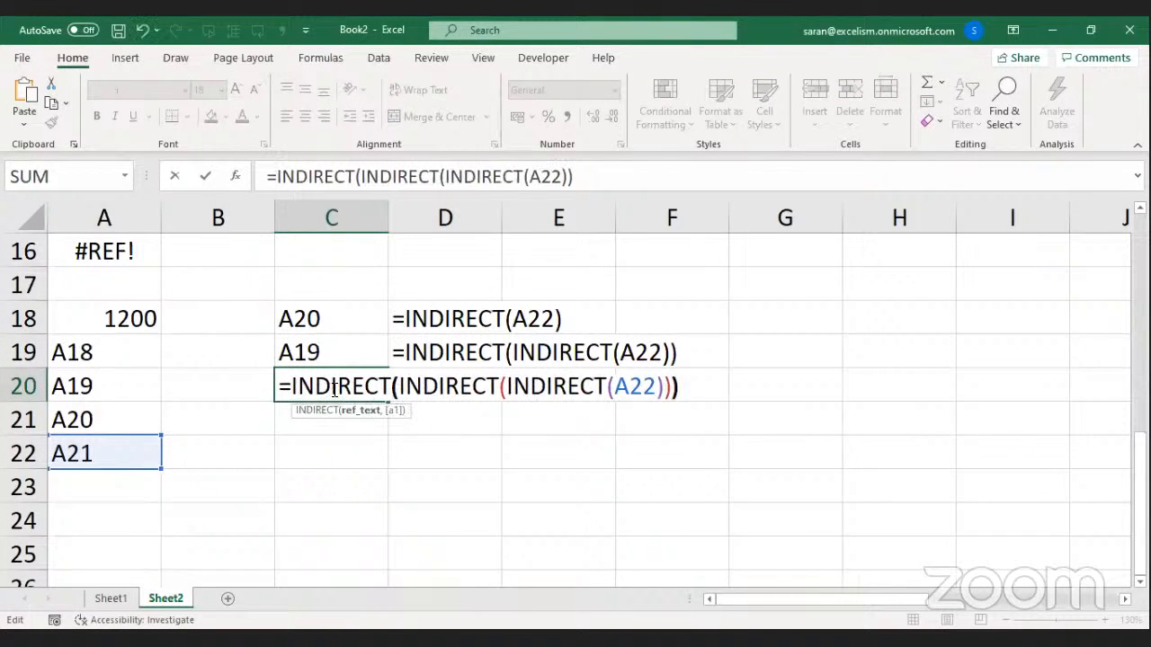
key(alt+Tab)
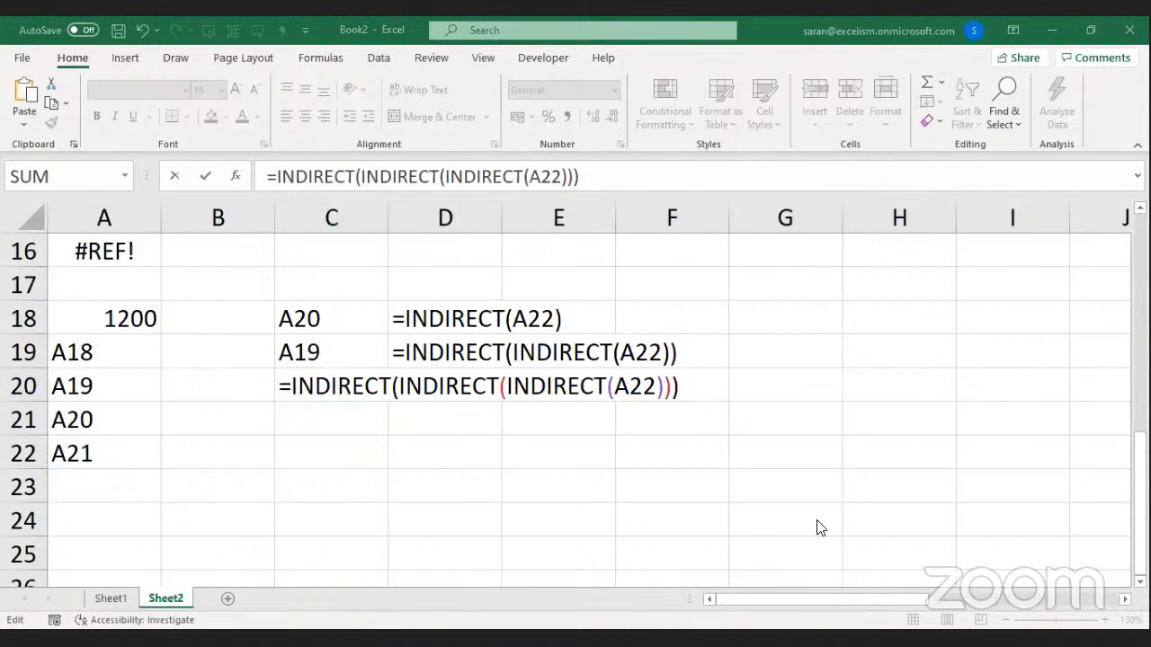
click(654, 393)
Commit C20's triple-nested formula and copy the FORMULATEXT formula into D20.
key(Return)
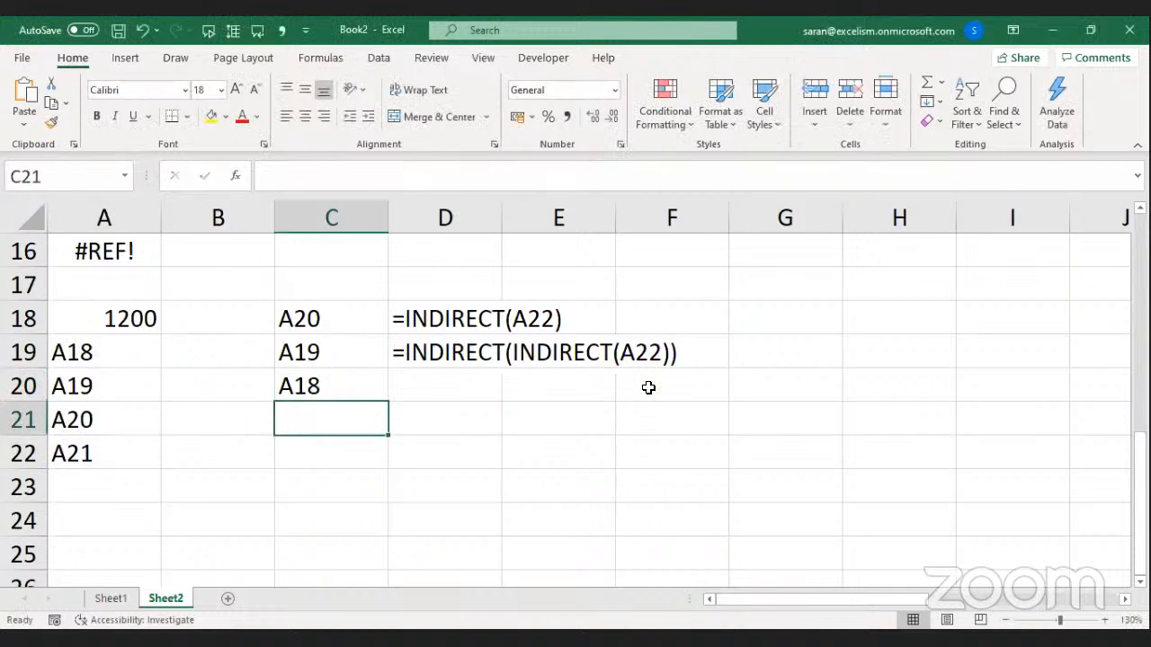
key(Up)
key(Up)
key(Right)
key(ctrl+c)
key(Down)
key(Return)
key(Left)
key(Up)
Copy C20's triple-nested INDIRECT formula into C21.
key(F2)
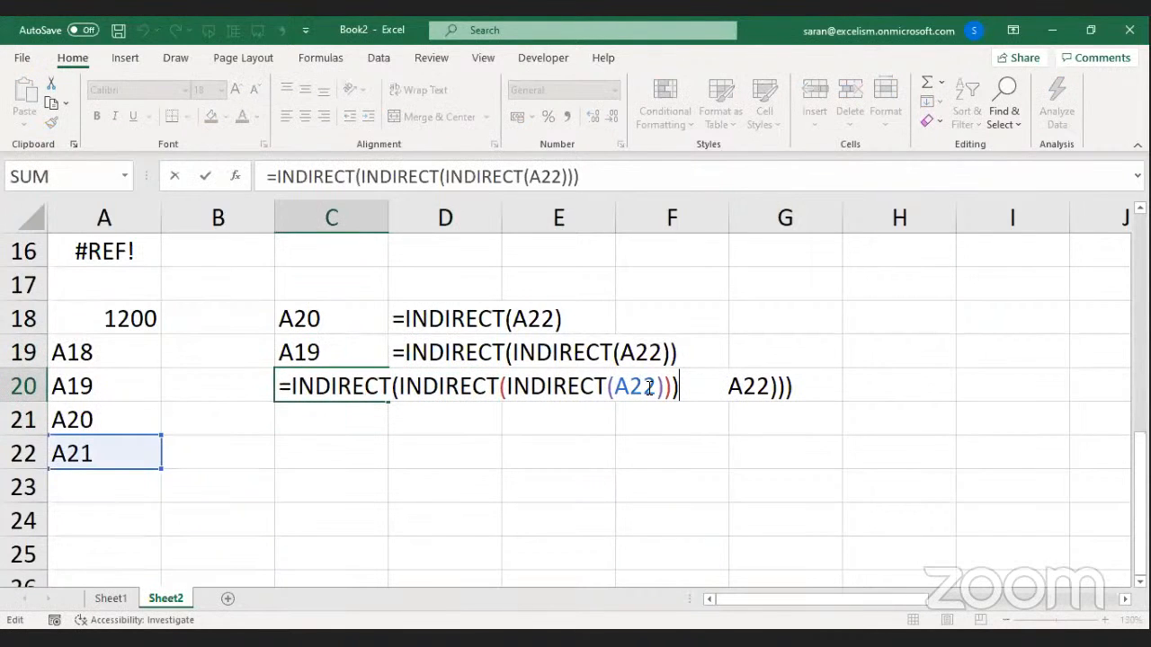
key(Escape)
key(ctrl+c)
key(Down)
key(ctrl+v)
Wrap C21's formula in a fourth INDIRECT( ) level.
key(F2)
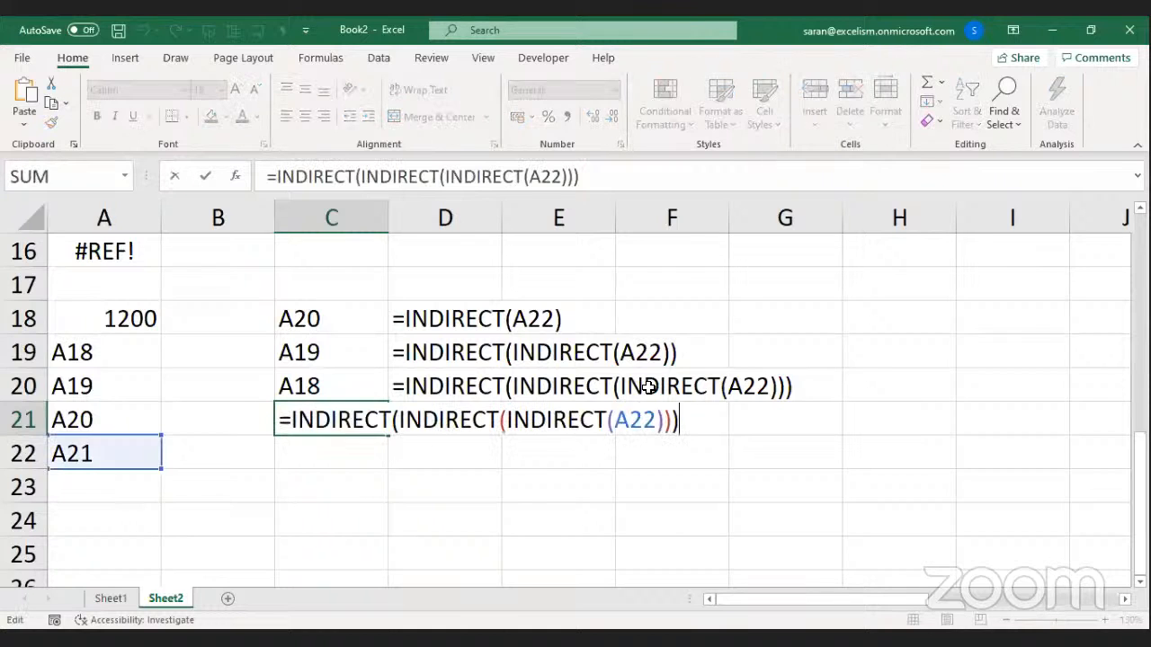
key(Home)
key(Right)
text(i)
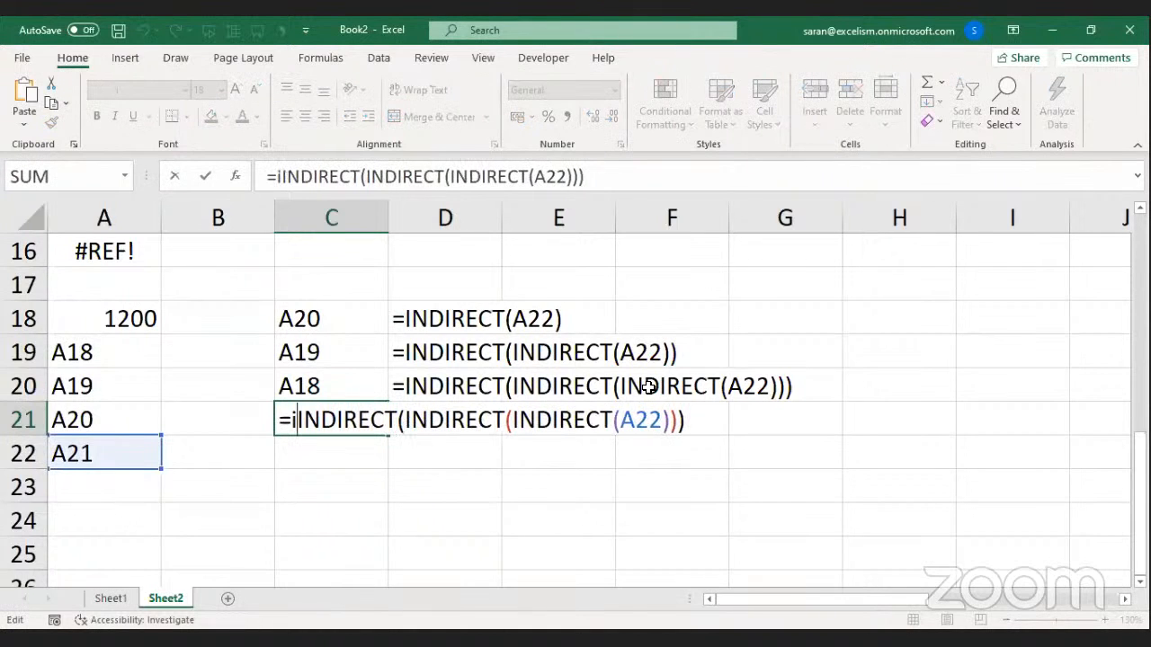
text(NDIRECT()
key(ctrl+Right)
key(End)
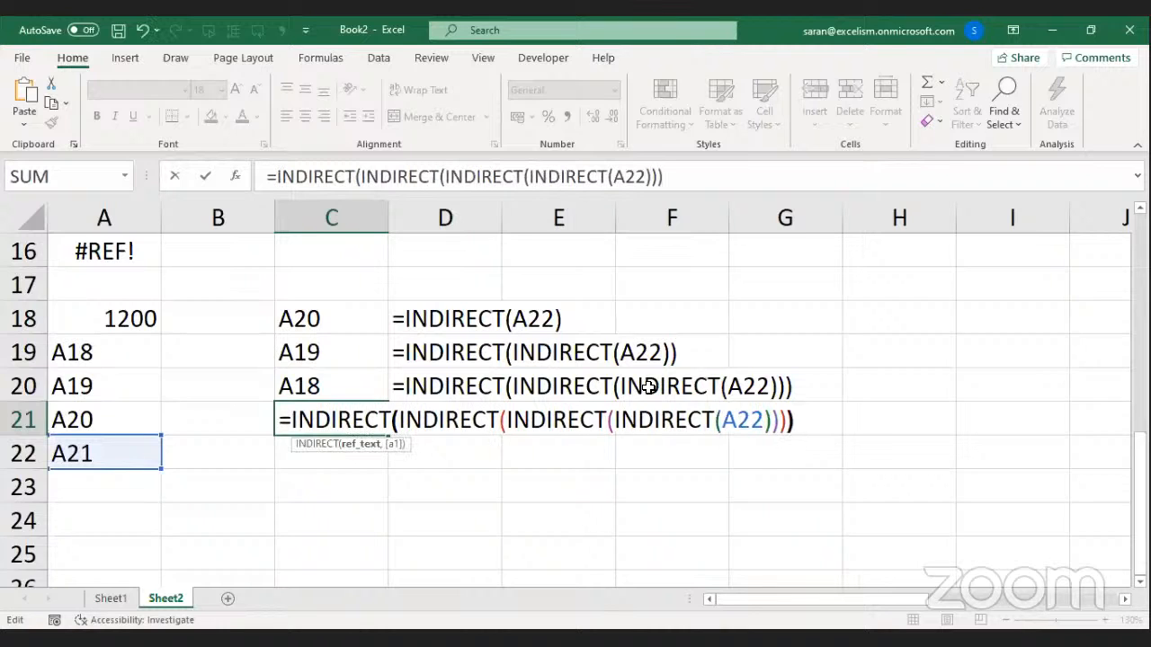
text())
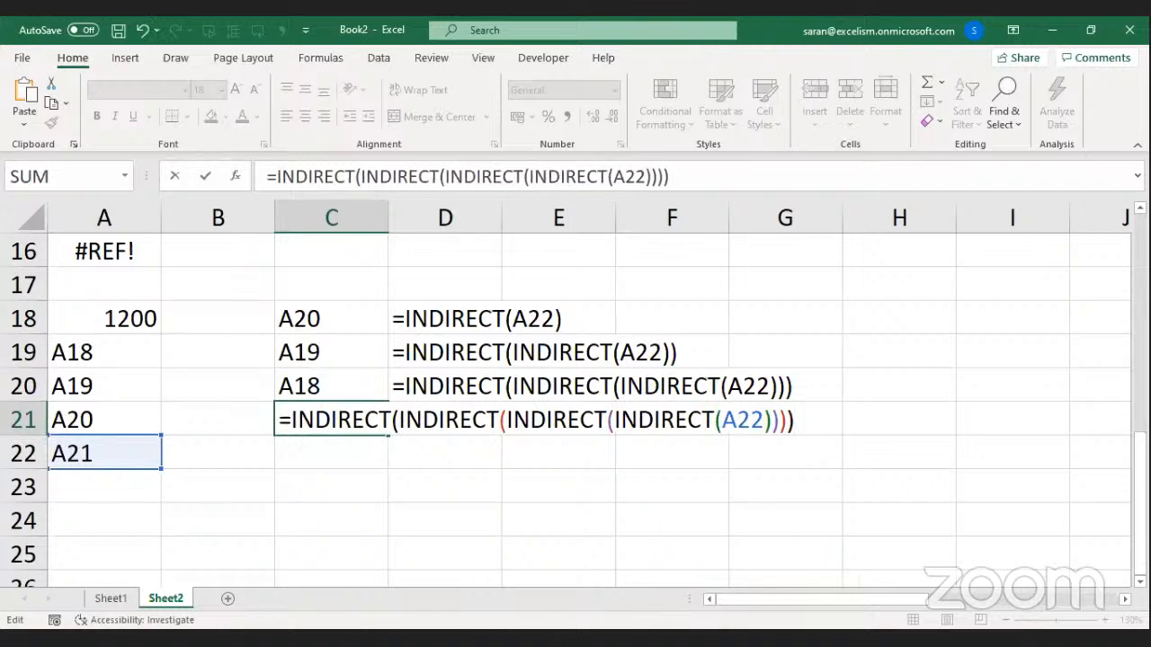
click(552, 638)
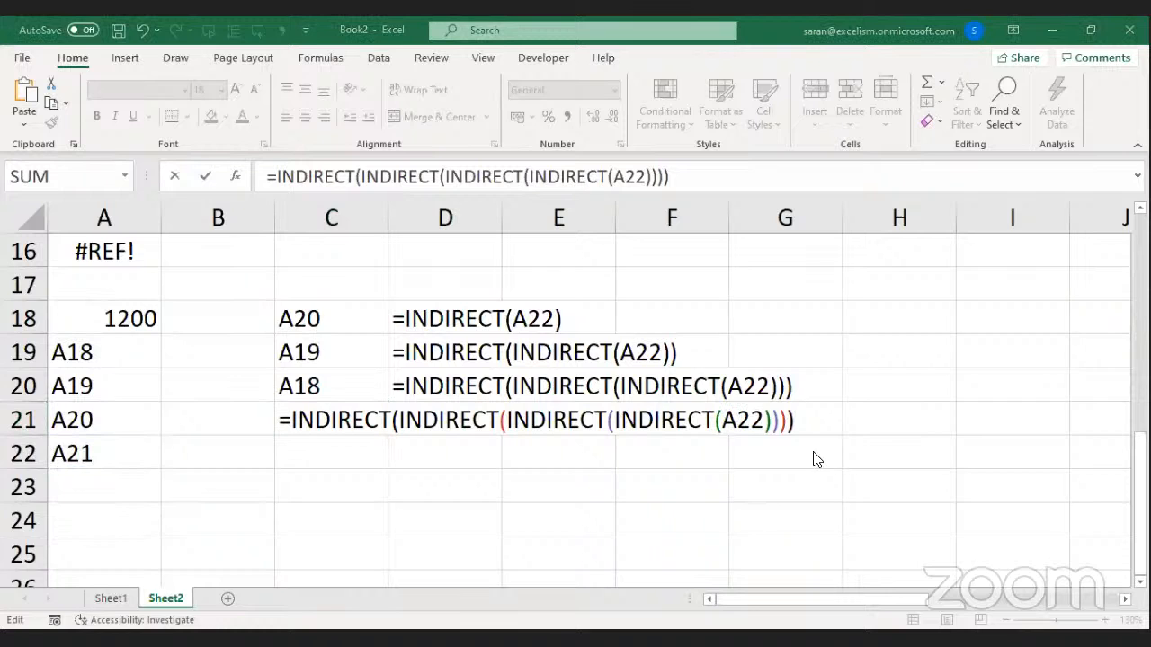
Highlight A22 and each nested INDIRECT level in C21's formula to explain them.
click(785, 432)
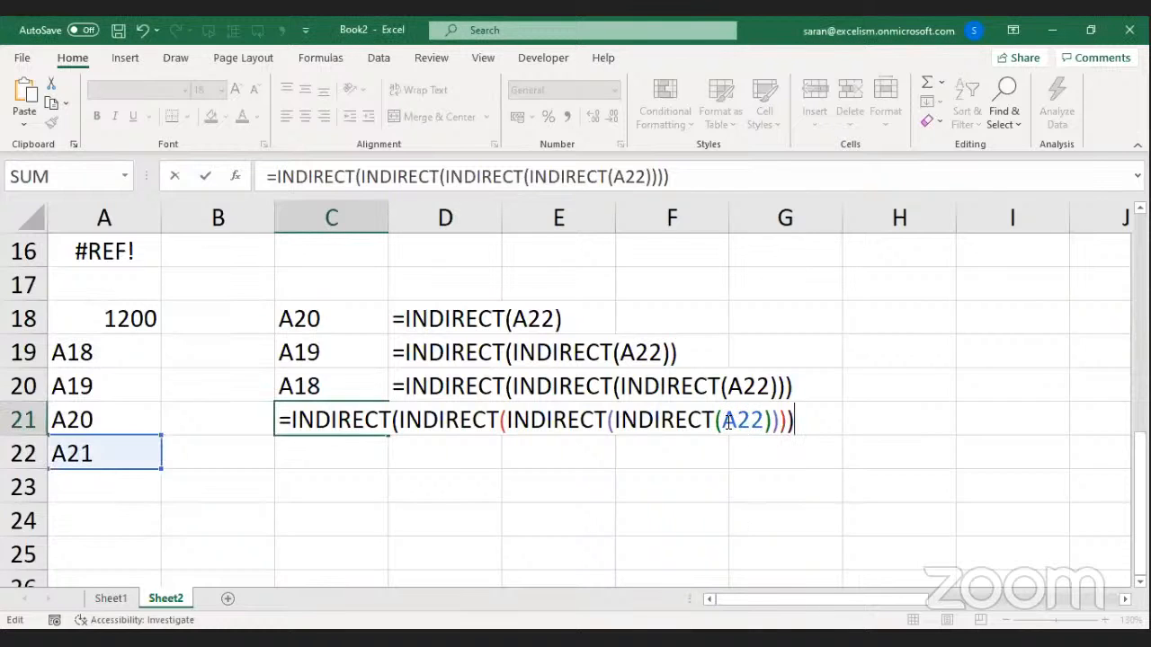
drag(725, 420, 767, 422)
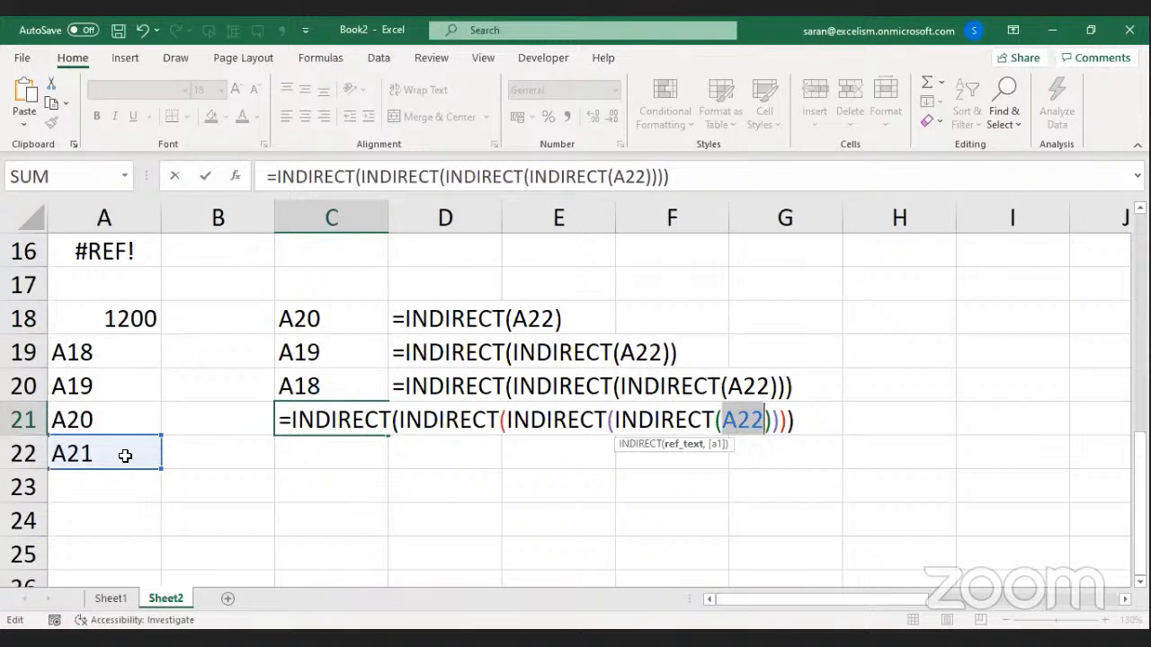
drag(616, 420, 779, 421)
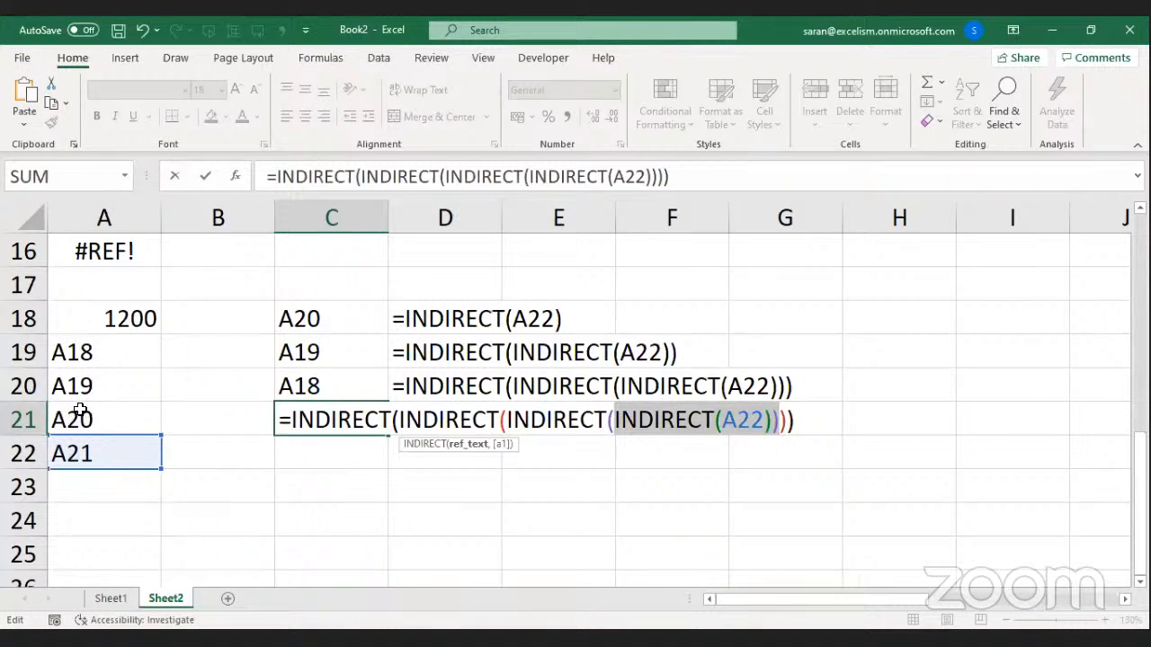
drag(510, 420, 782, 420)
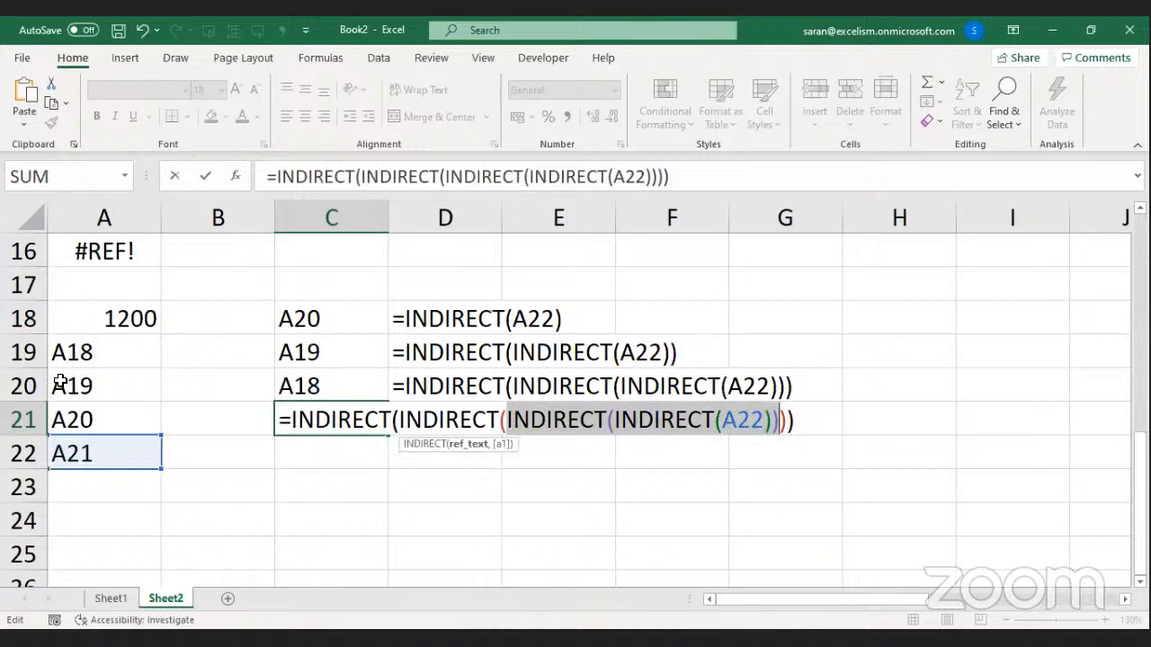
drag(398, 420, 791, 421)
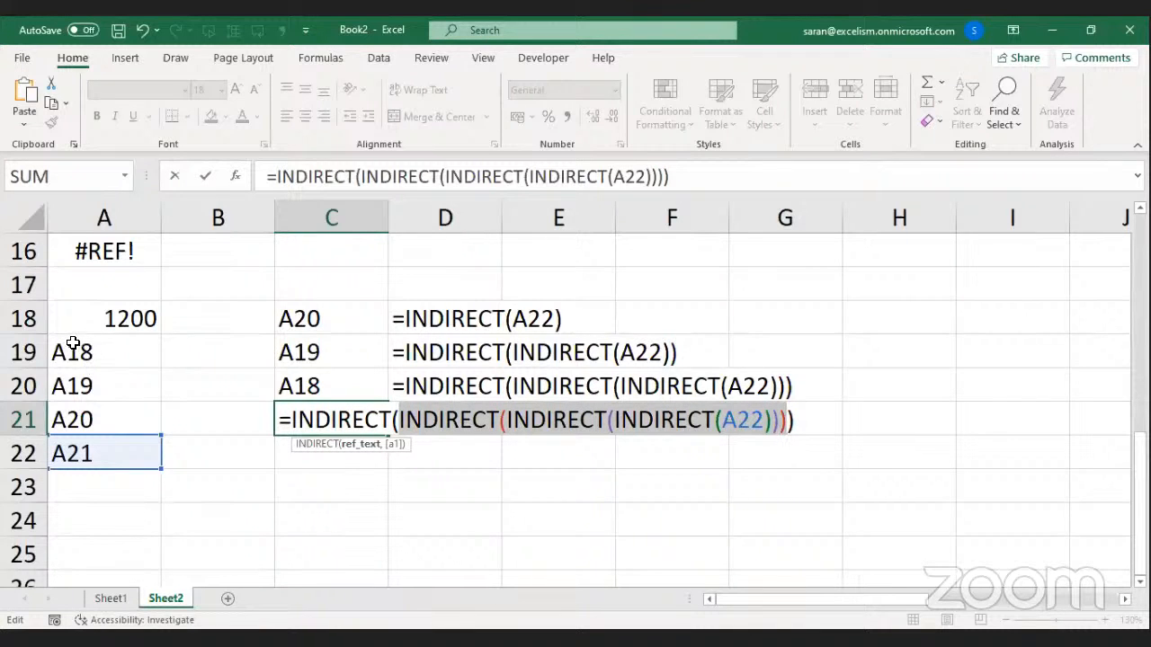
drag(289, 420, 547, 420)
drag(744, 439, 803, 431)
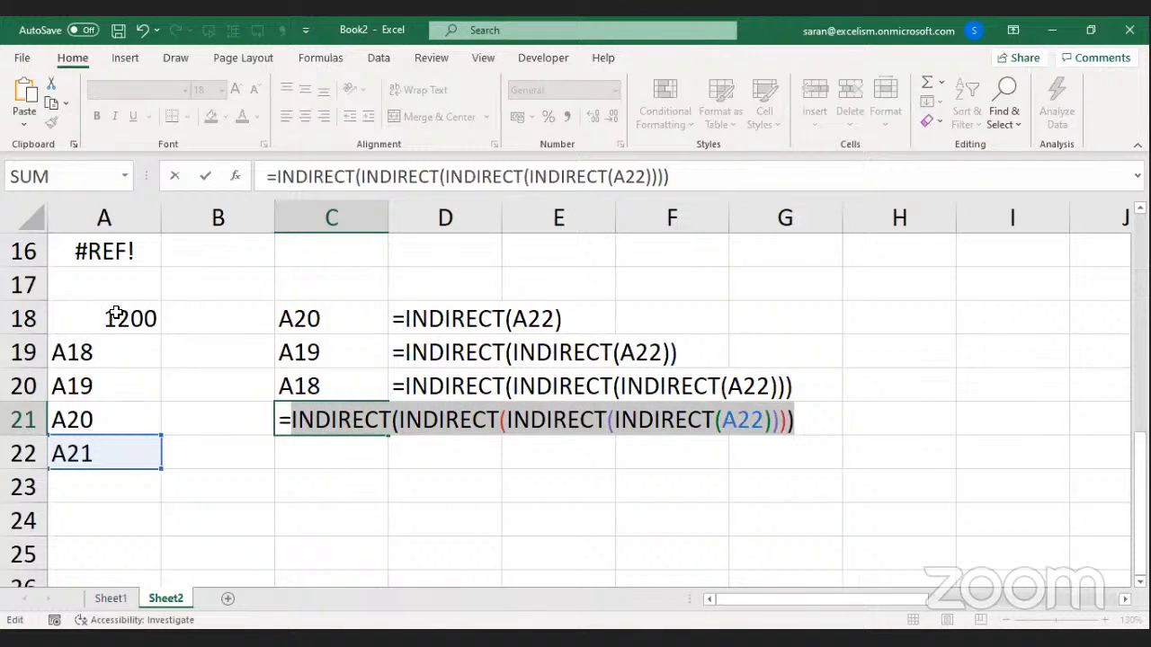
Commit C21 so it returns 1200, and copy the FORMULATEXT formula into D21.
key(Return)
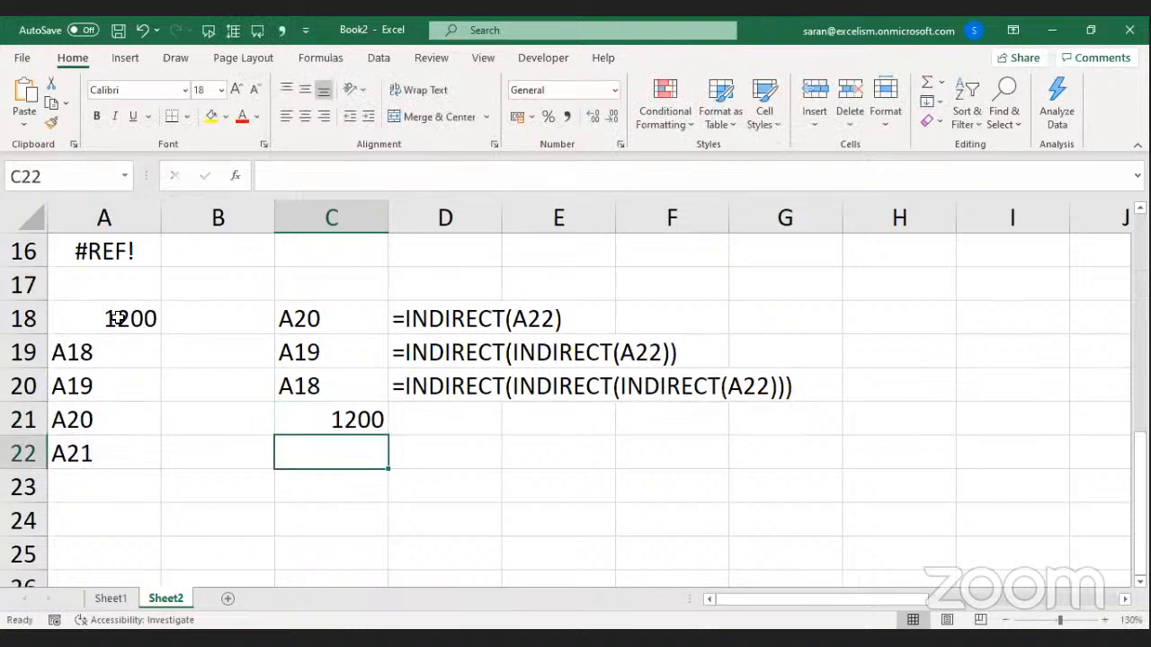
key(Up)
key(Up)
key(Right)
key(ctrl+c)
key(Down)
key(Return)
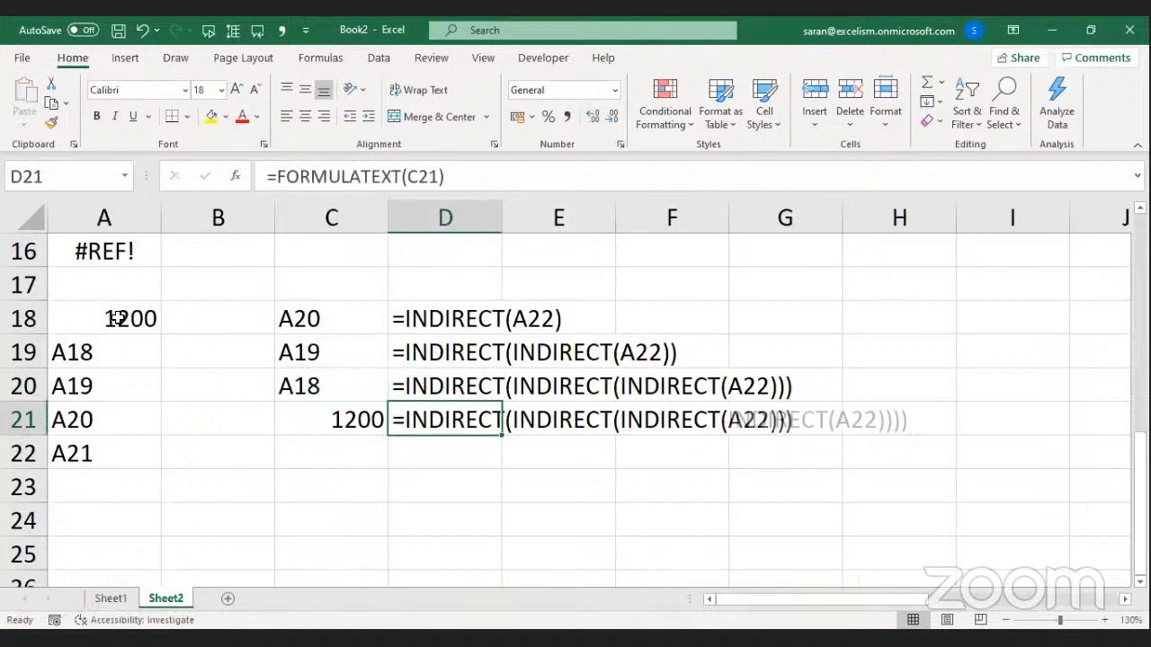
Return to C21 and reopen its formula for editing.
key(alt+Tab)
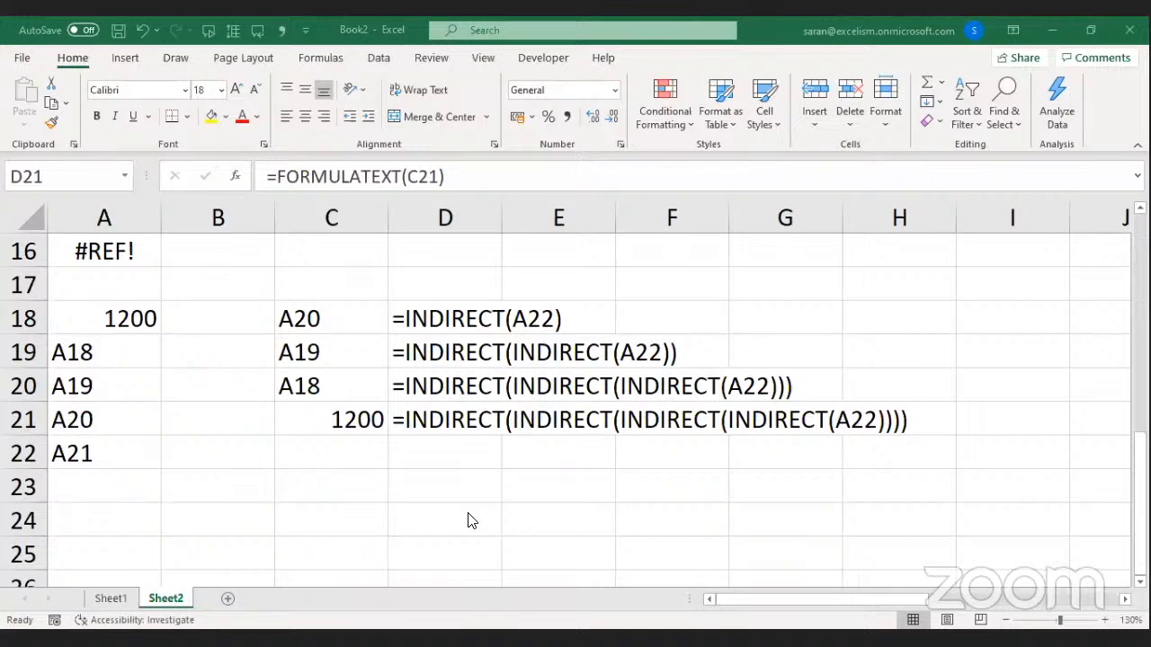
click(306, 464)
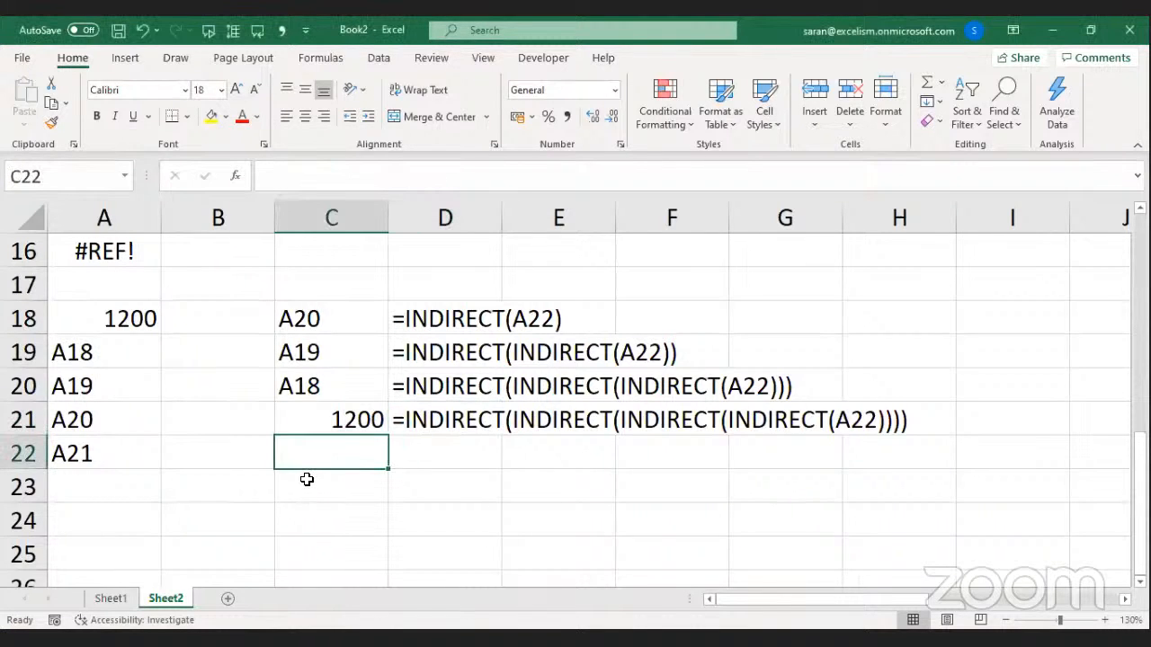
key(Up)
key(F2)
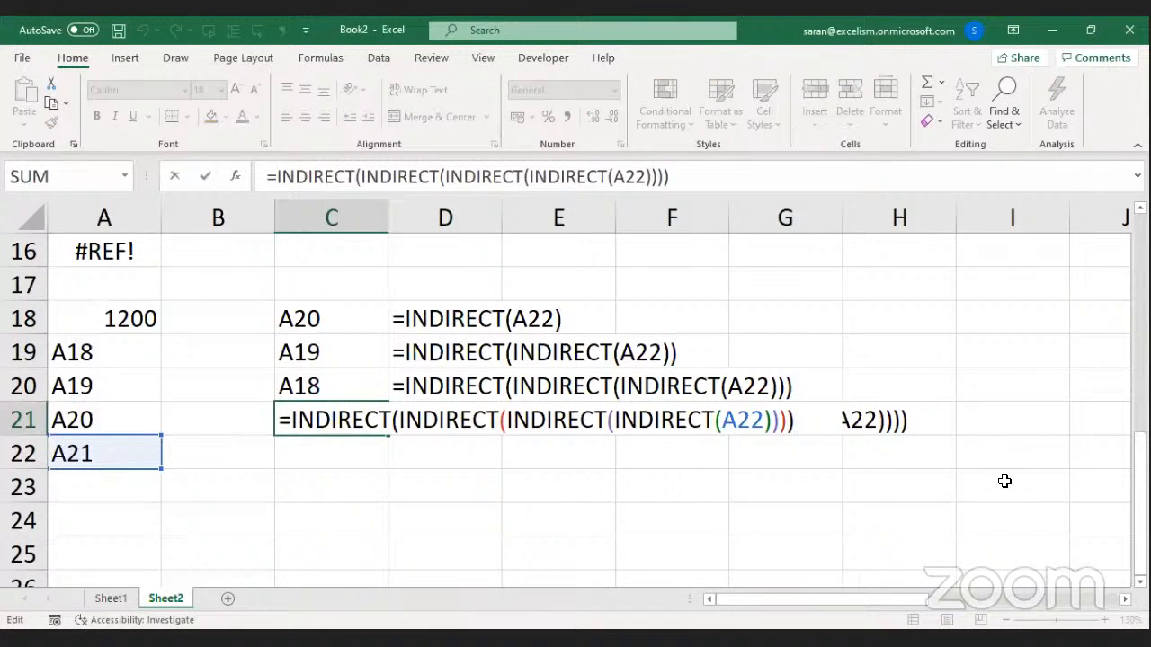
Copy C21's formula into C22 and add a fifth INDIRECT( ) level around it.
key(shift+Home)
key(ctrl+c)
key(Return)
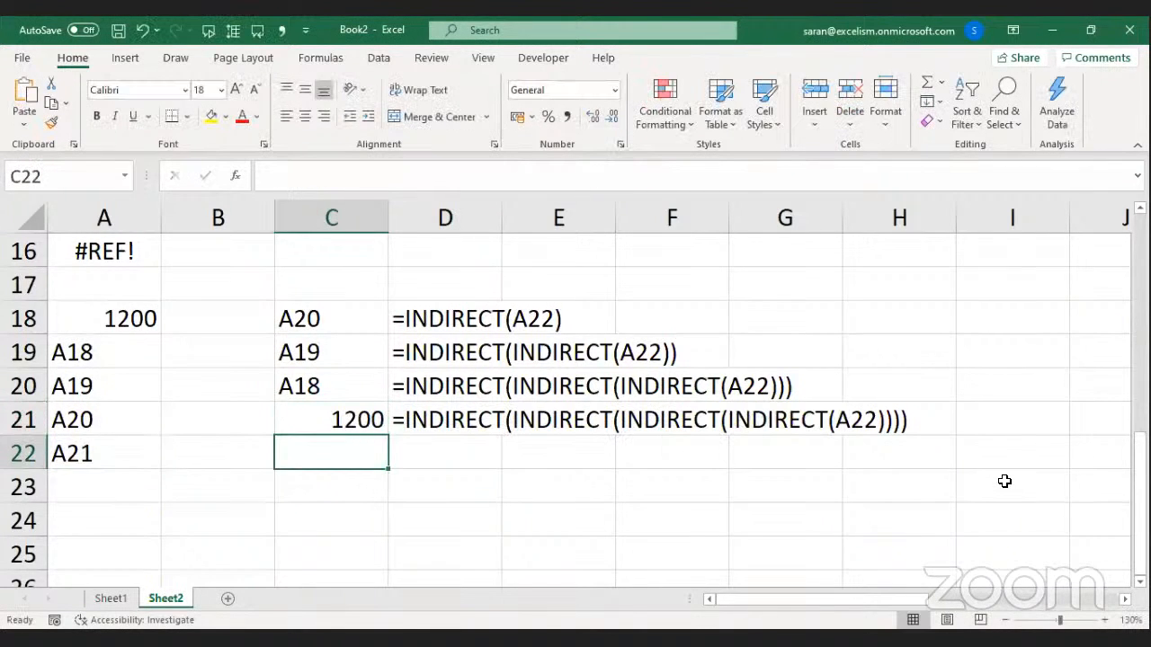
key(ctrl+v)
key(F2)
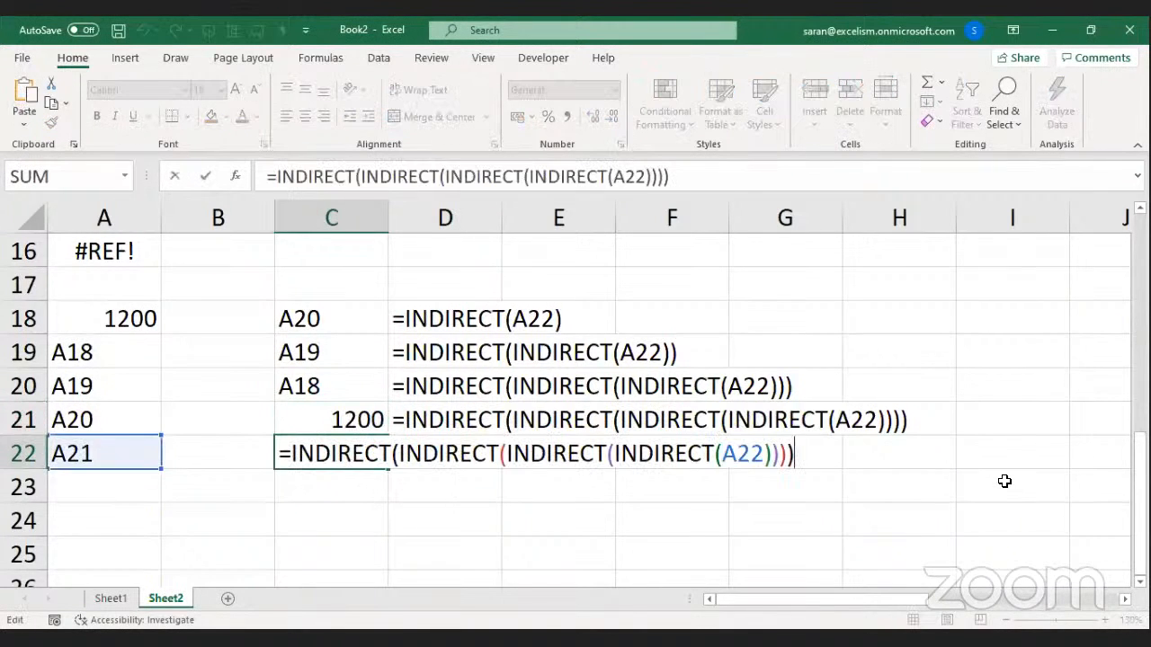
key(Home)
key(Right)
text(i)
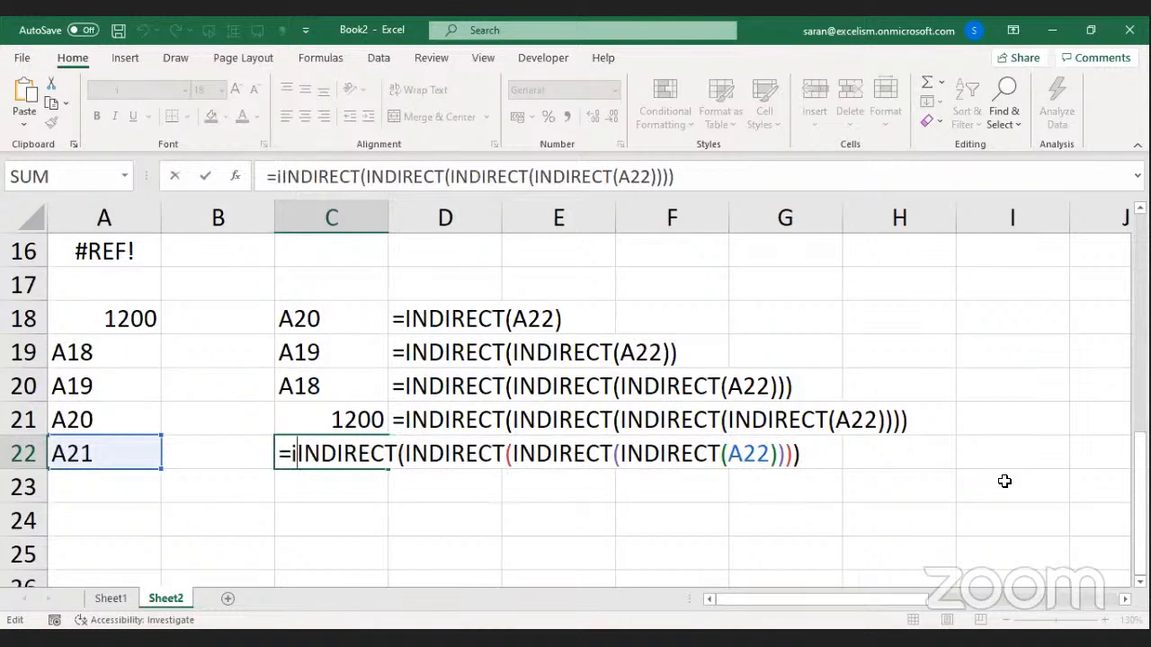
text(ndirect()
click(939, 452)
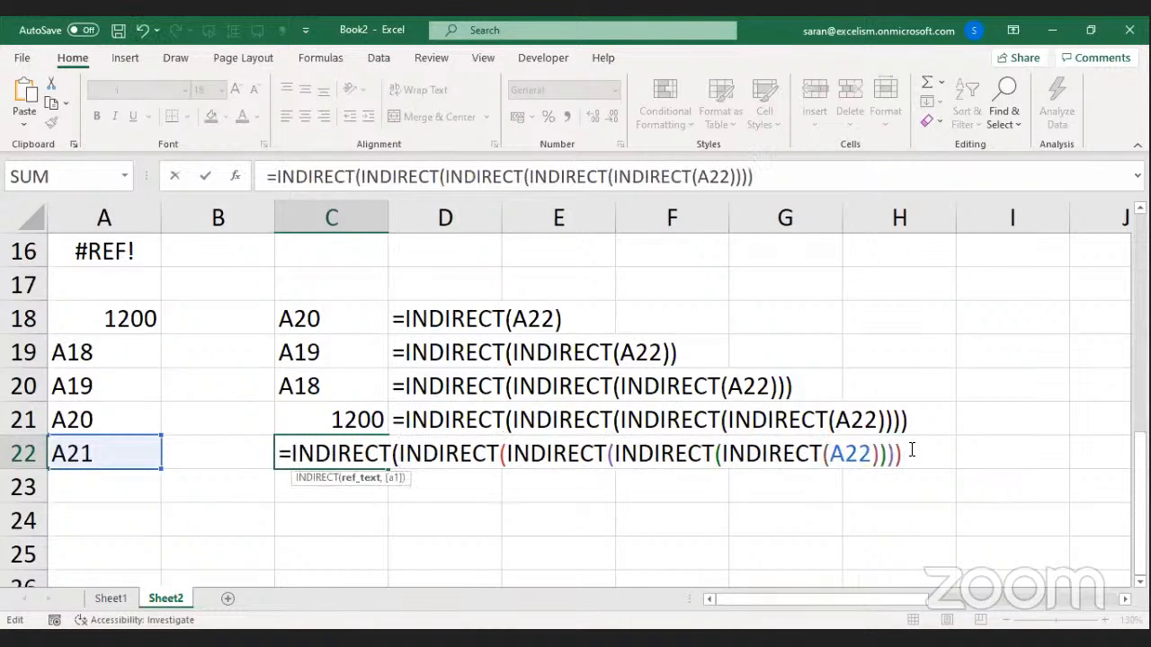
text())
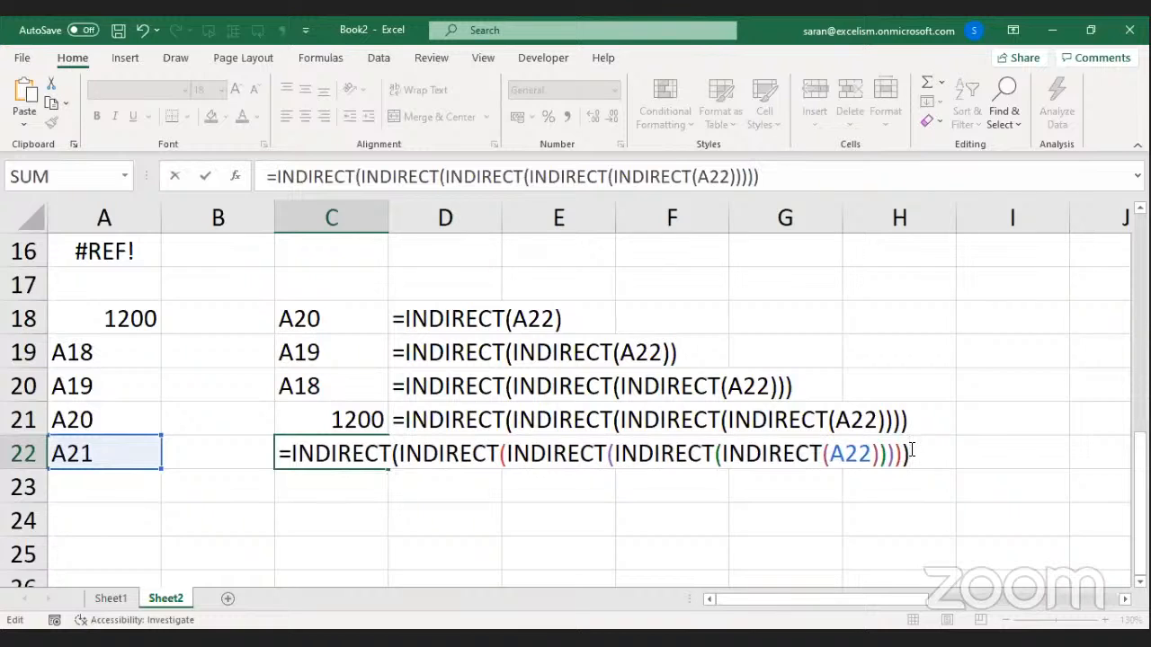
click(520, 640)
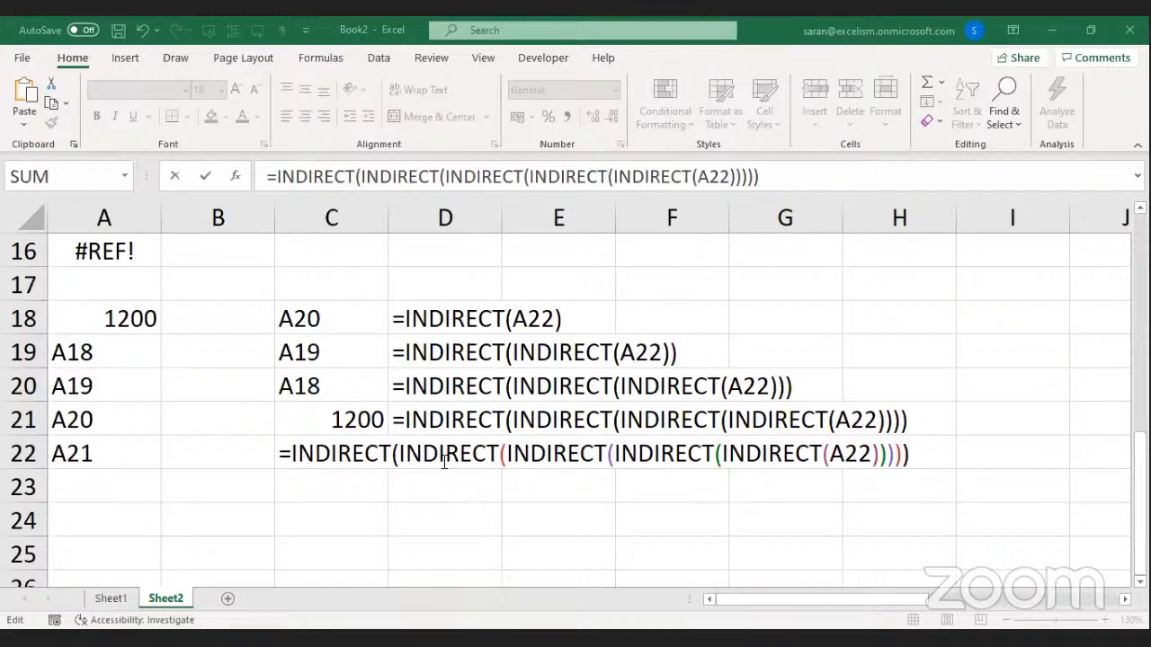
drag(400, 454, 903, 463)
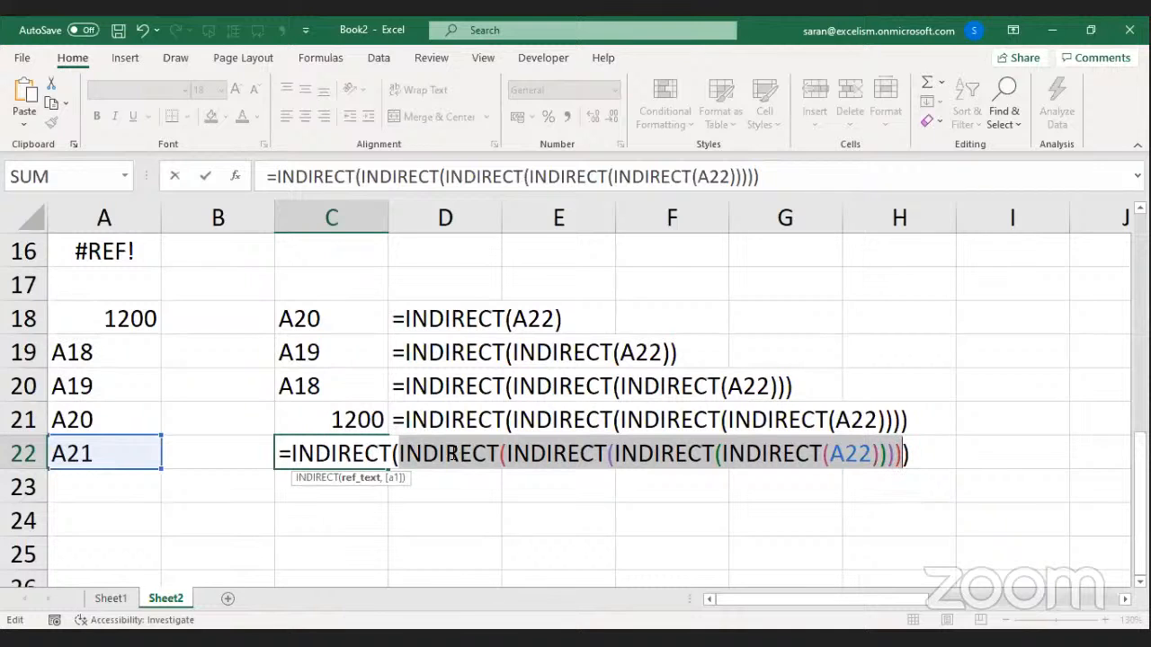
Commit C22 so it shows #REF!, and copy D21's FORMULATEXT formula into D22.
key(alt+Tab)
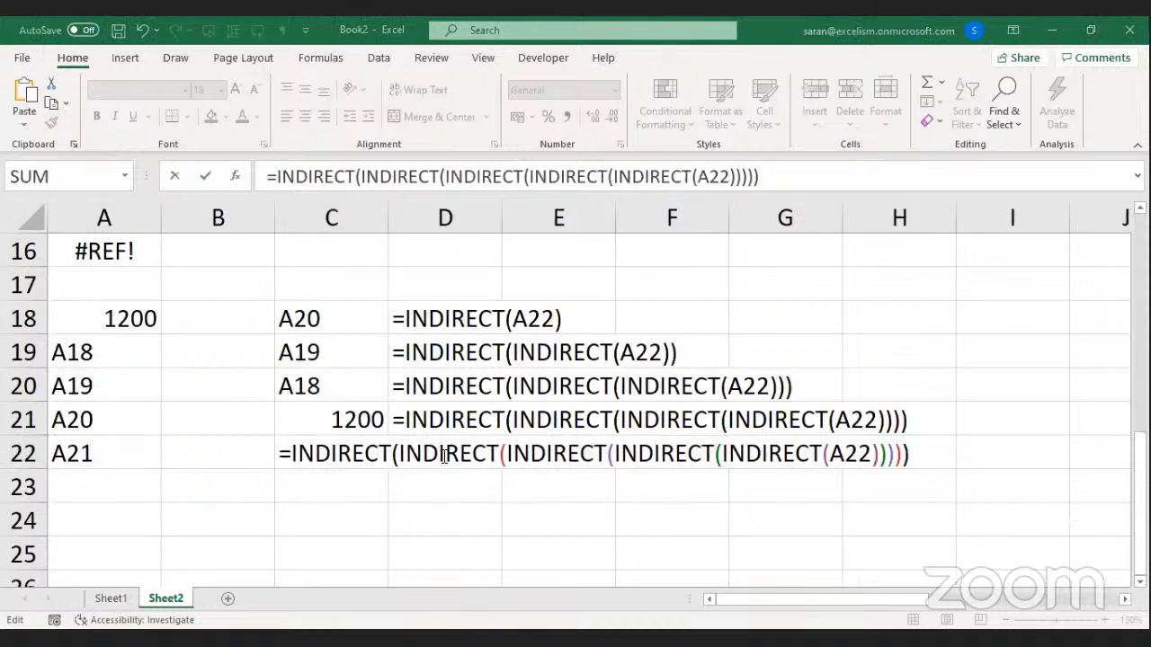
key(alt+Tab)
key(Return)
key(Up)
key(Up)
key(Right)
key(ctrl+c)
key(Down)
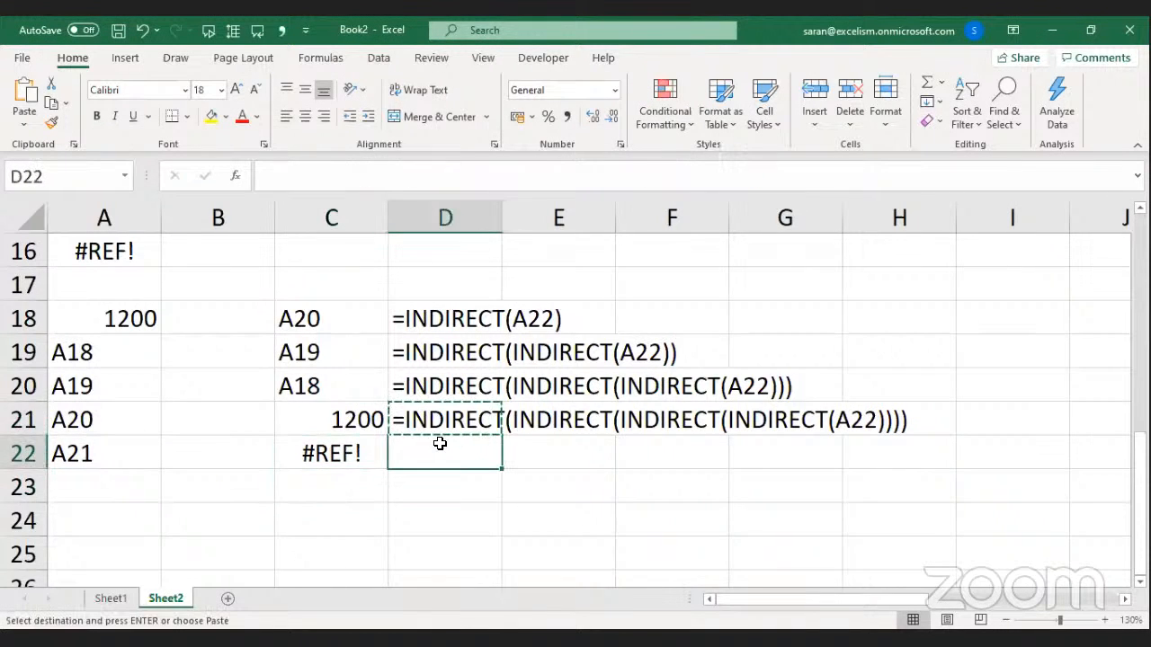
key(Return)
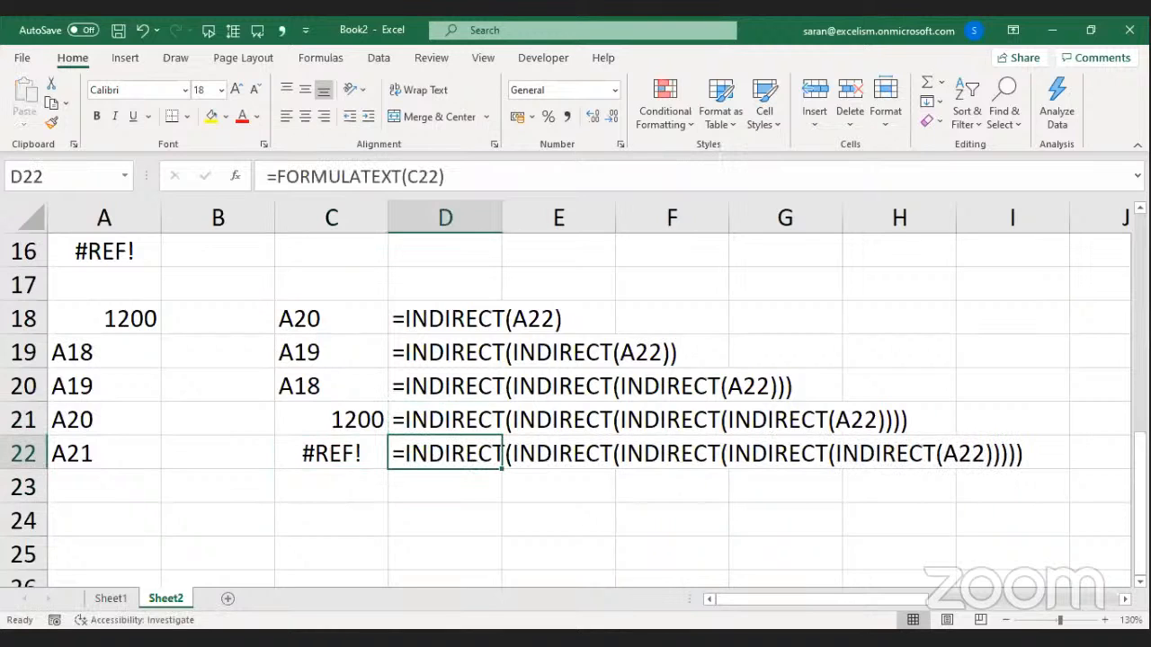
key(alt+Tab)
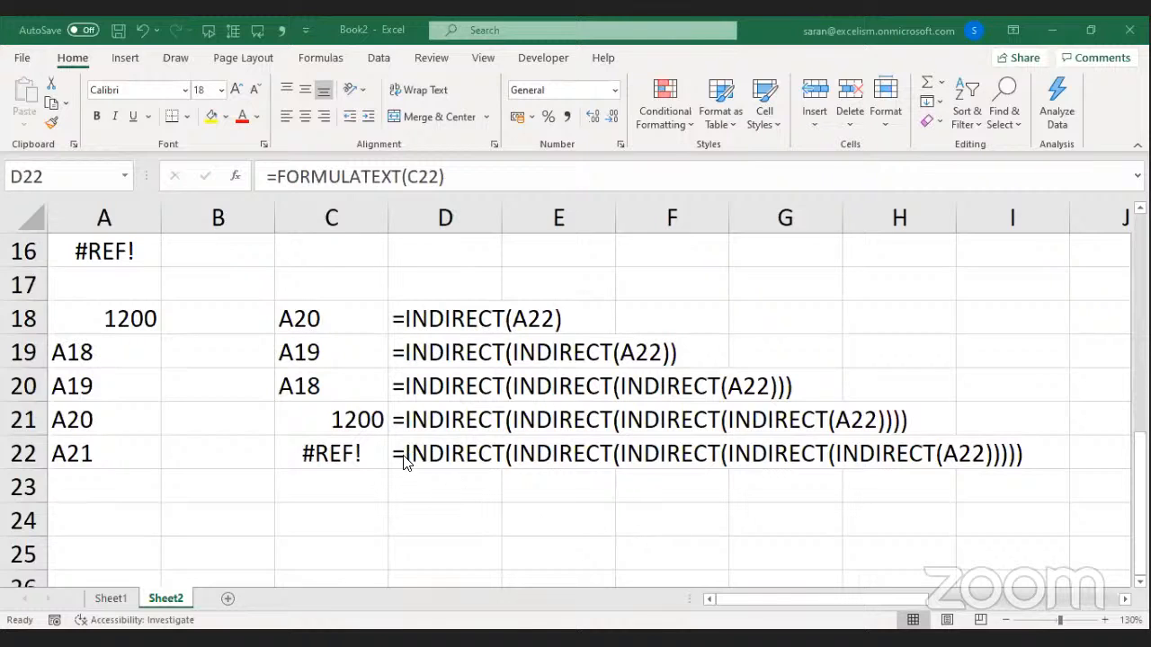
Review the C21 and C22 nested INDIRECT formulas without changes, then switch to Sheet1.
double_click(352, 414)
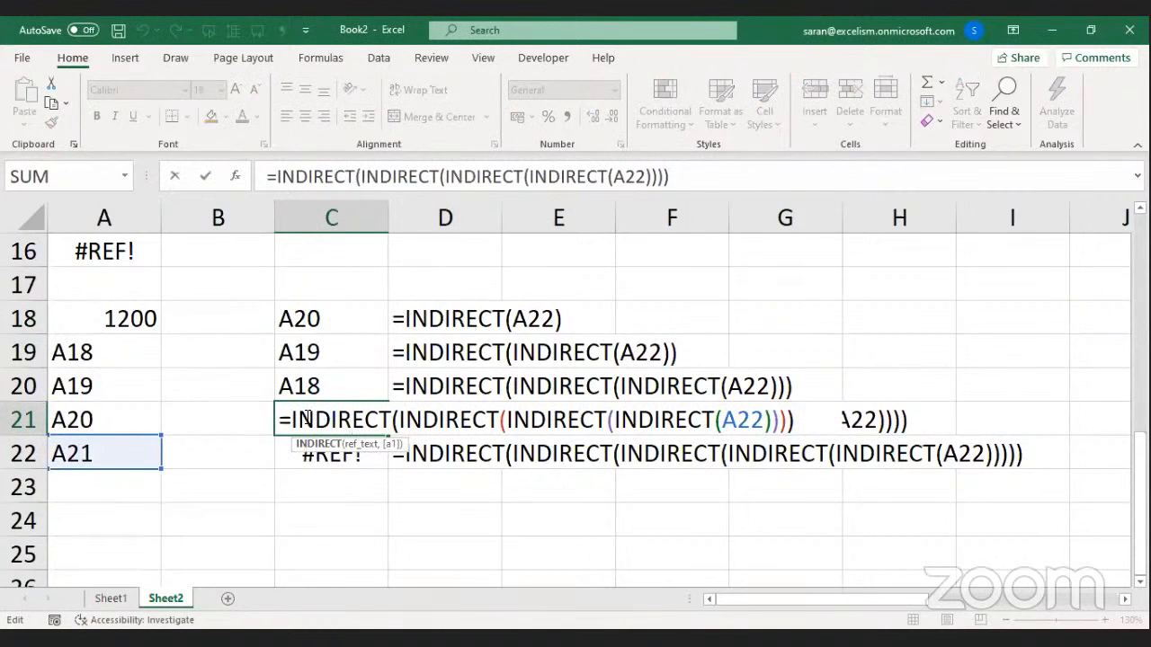
drag(290, 419, 846, 431)
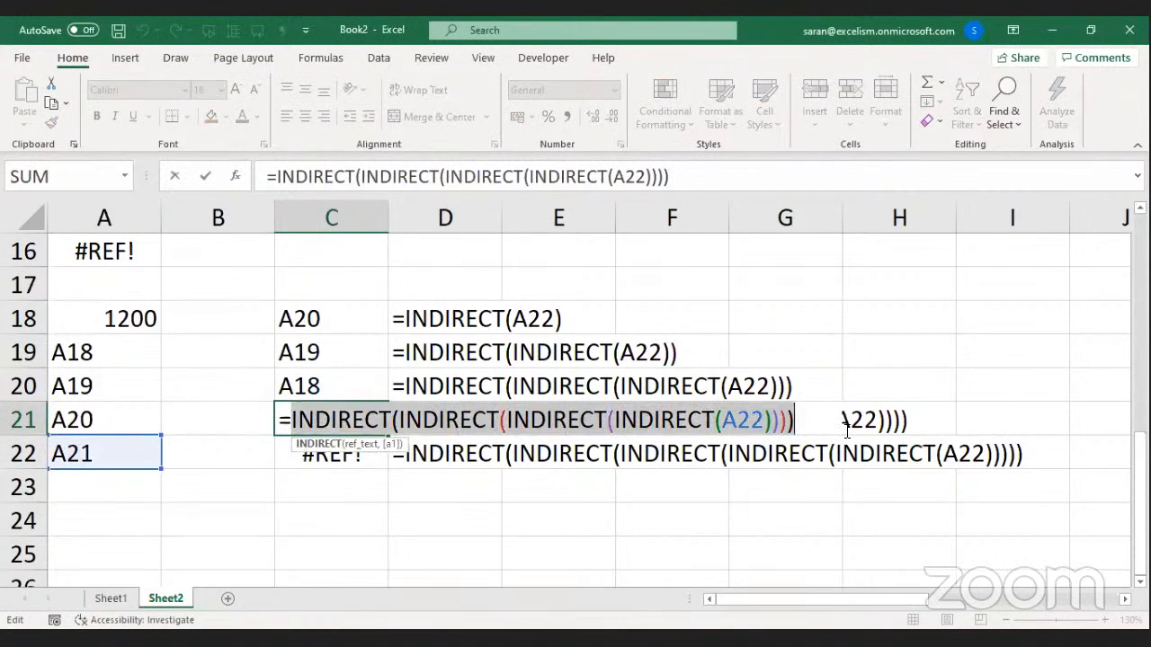
key(Escape)
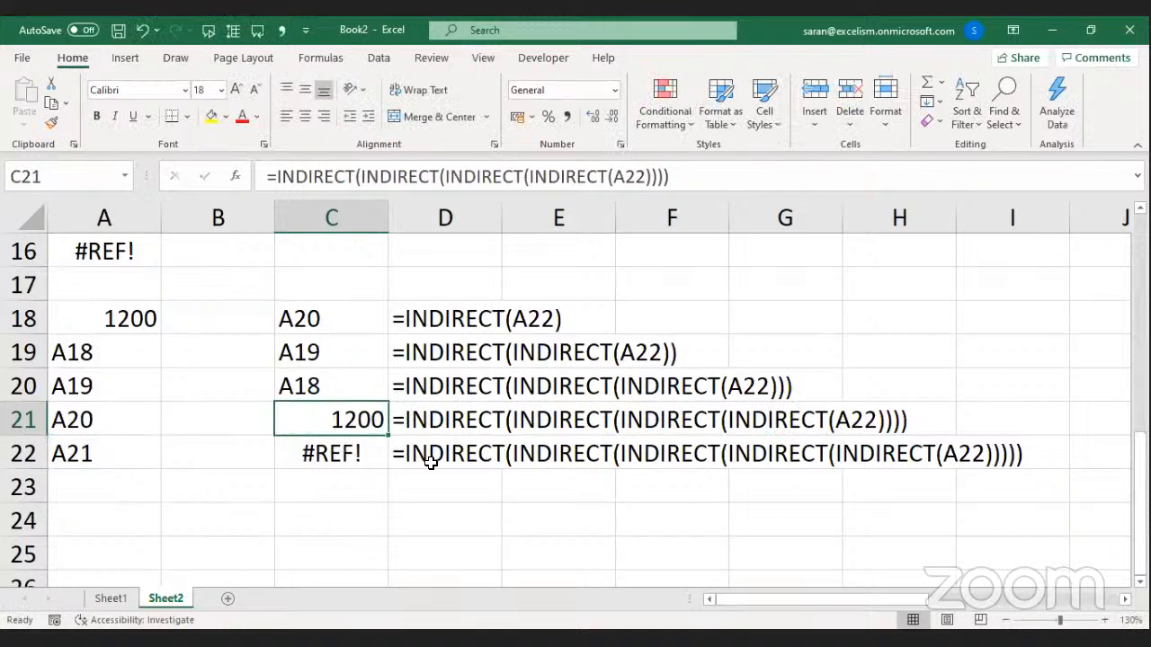
double_click(353, 452)
drag(398, 453, 902, 456)
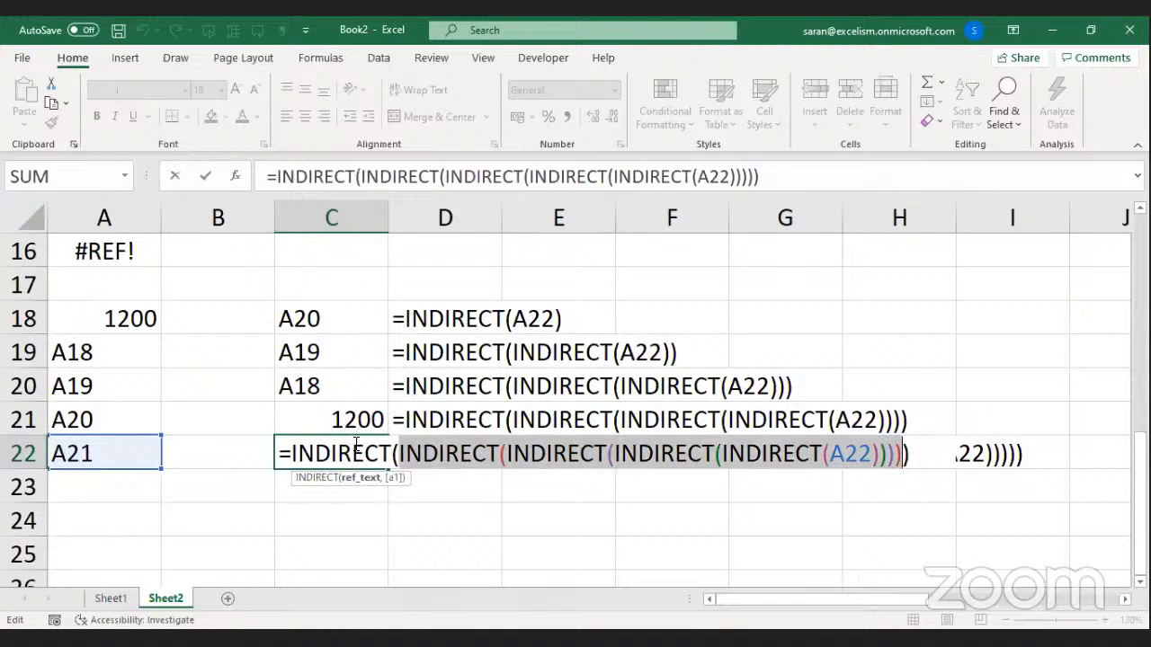
key(Return)
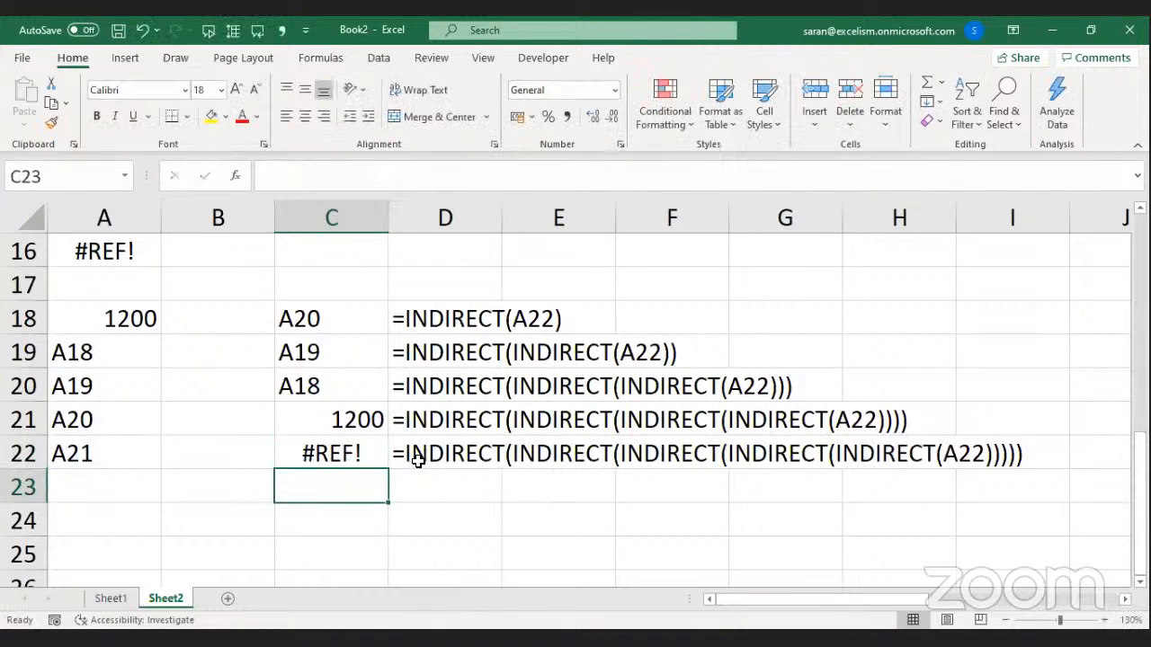
click(583, 640)
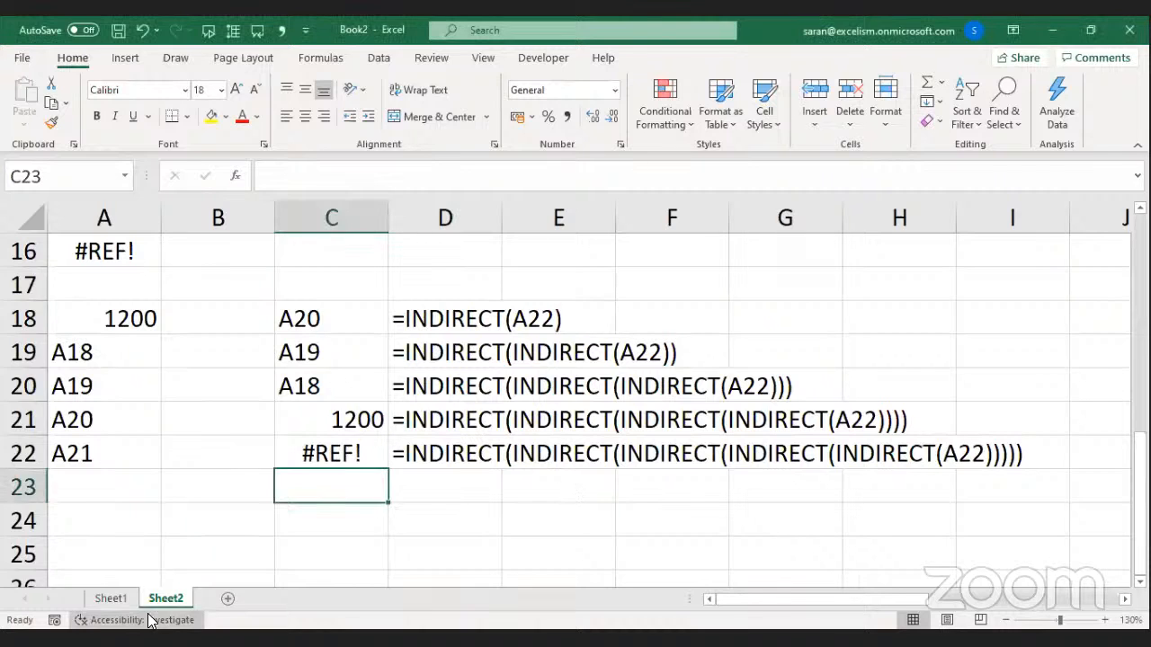
click(111, 600)
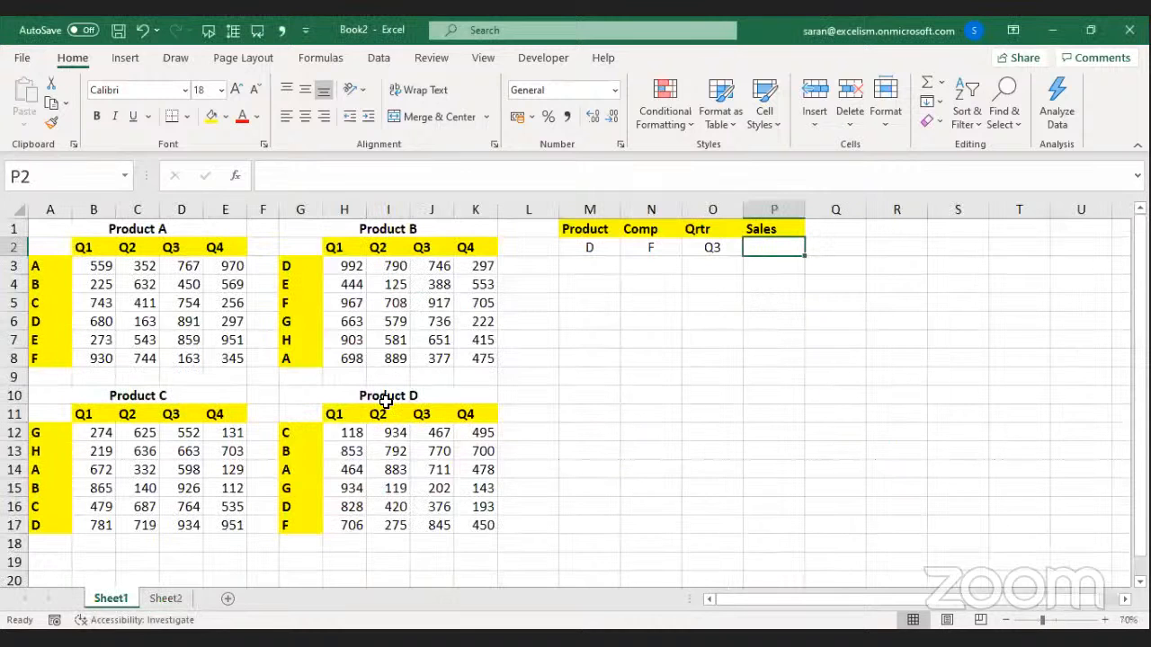
Relocate the Sales header from P1 to M5, next to the N5 result cell.
click(165, 598)
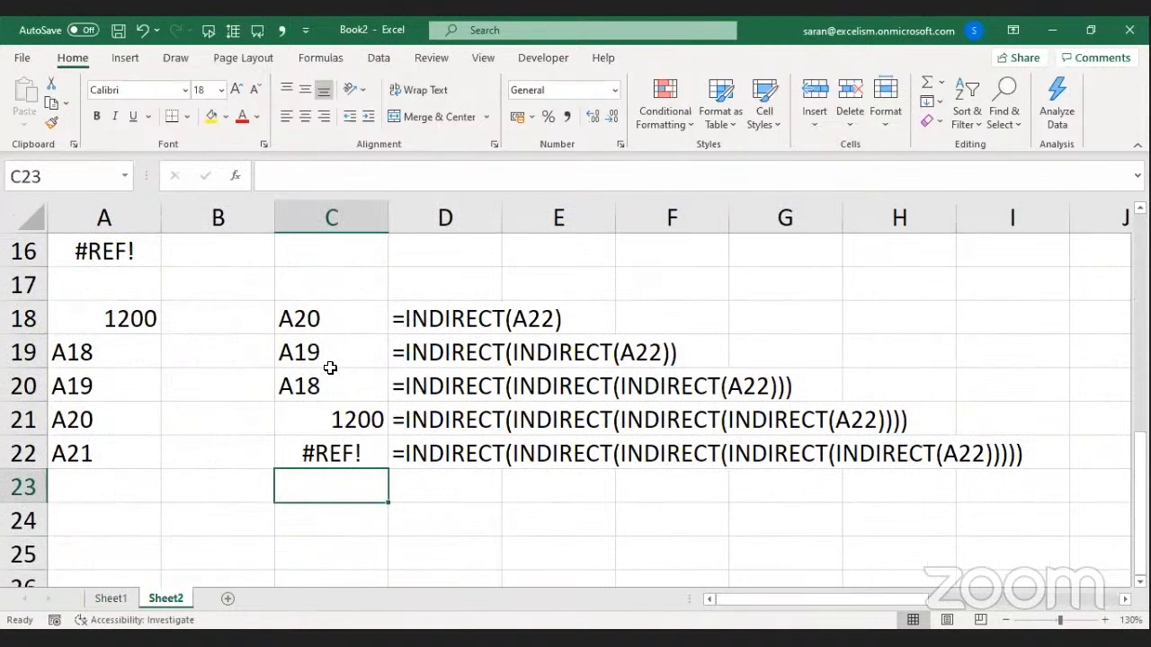
click(111, 598)
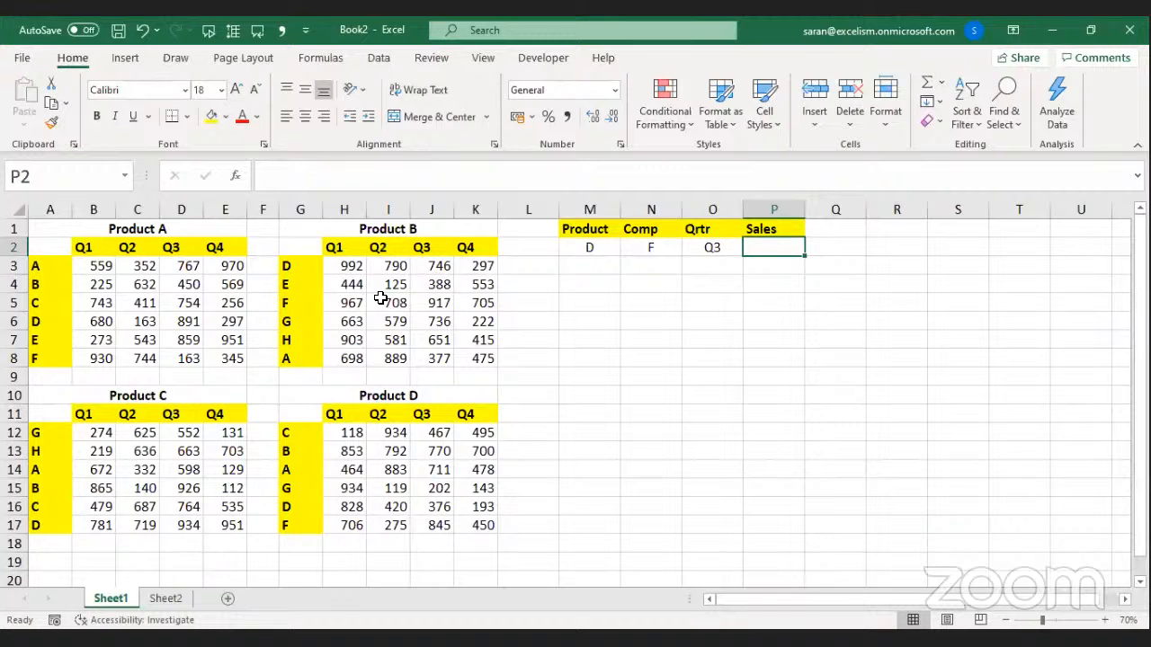
key(Up)
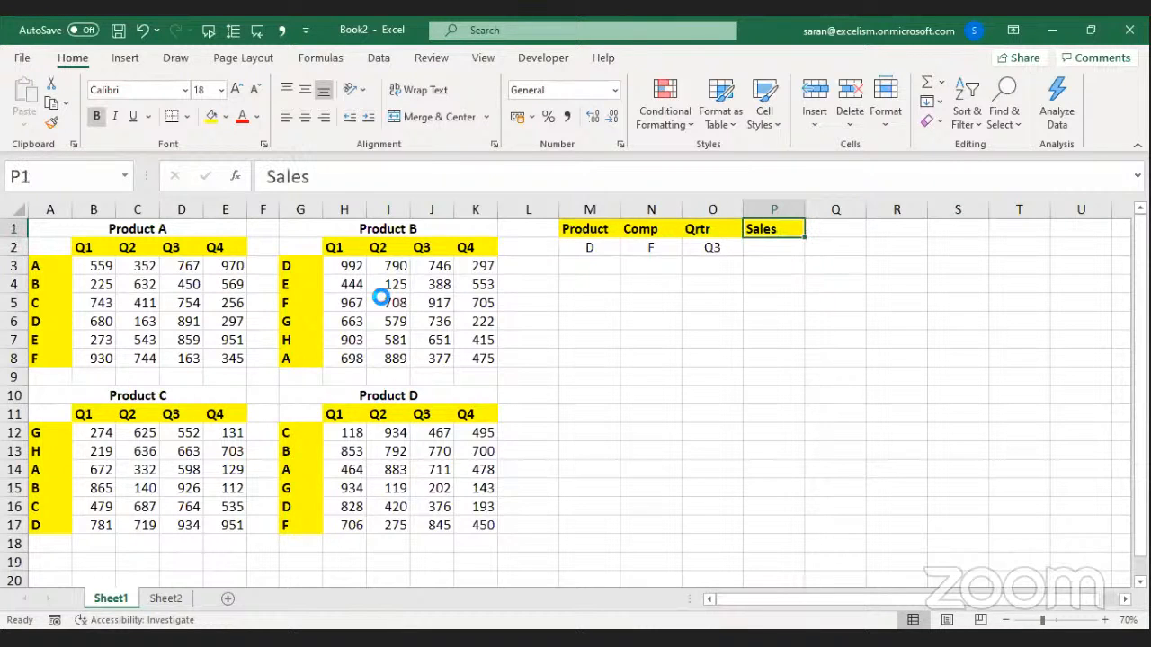
key(ctrl+c)
key(Down)
key(Down)
key(Down)
key(Left)
key(Left)
key(Left)
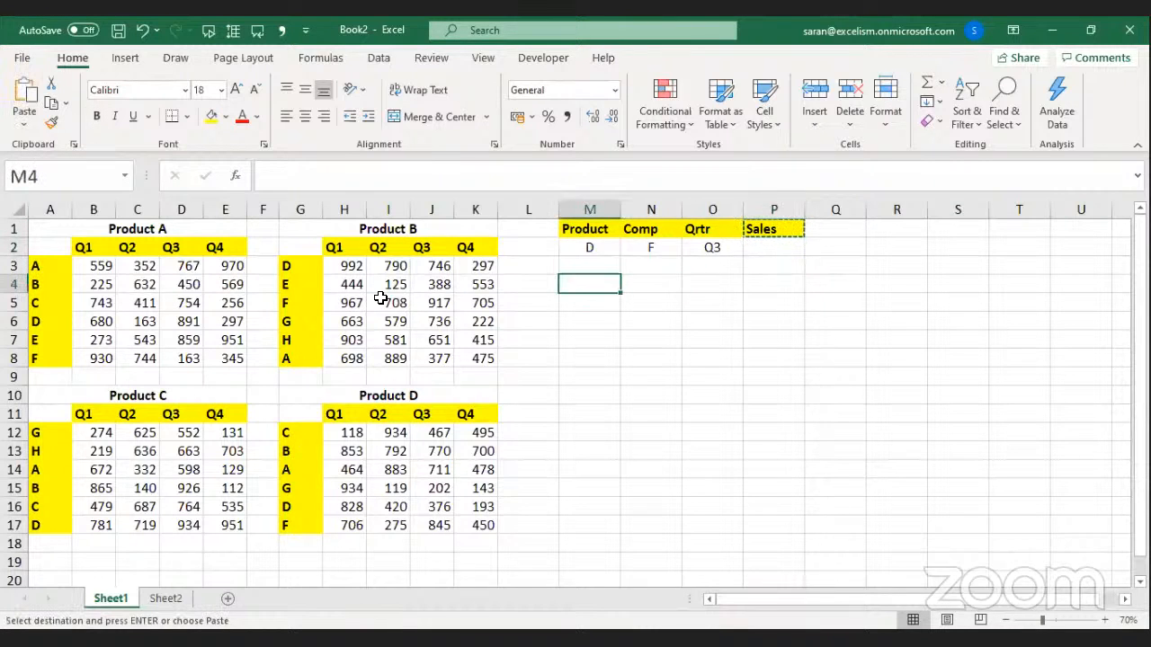
key(Down)
key(ctrl+v)
key(Right)
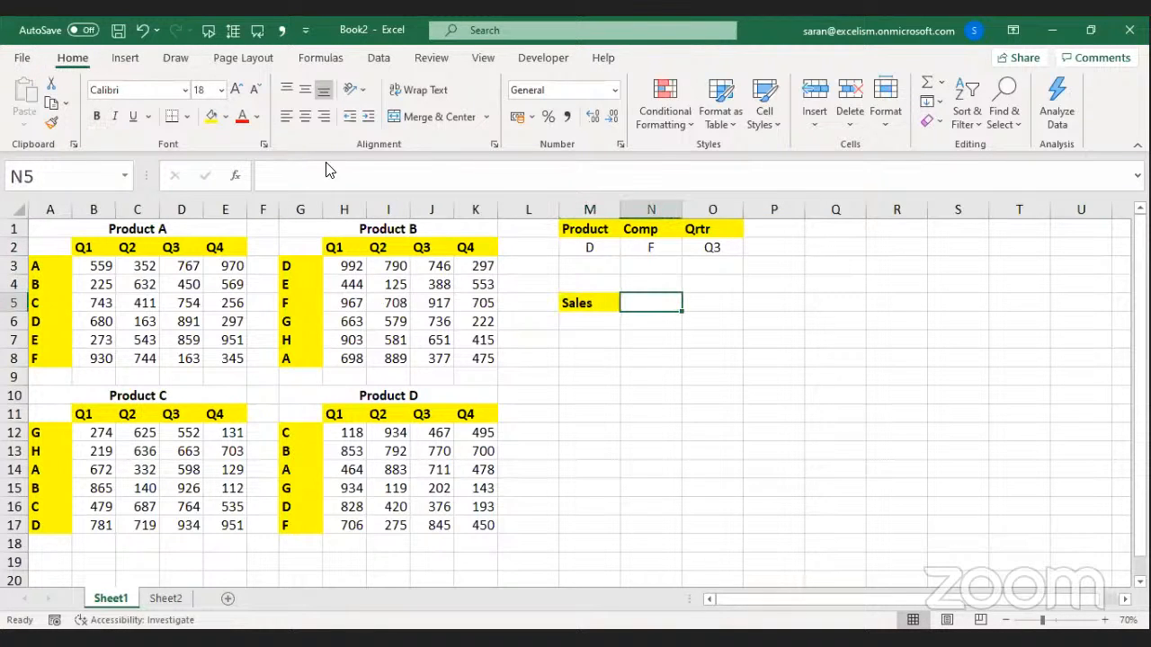
click(226, 117)
Fill cell N5 with orange.
click(284, 207)
click(666, 392)
click(655, 306)
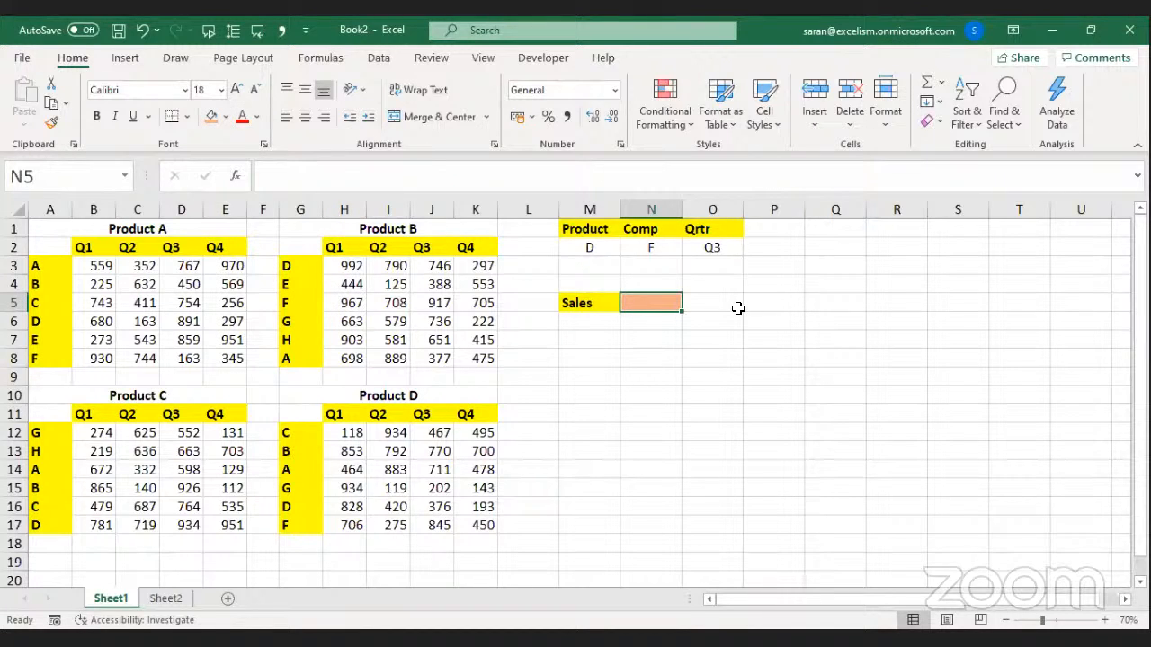
Enter =INDEX(P.A,6,3) in N5, returning 163 from the Product A block.
text(=)
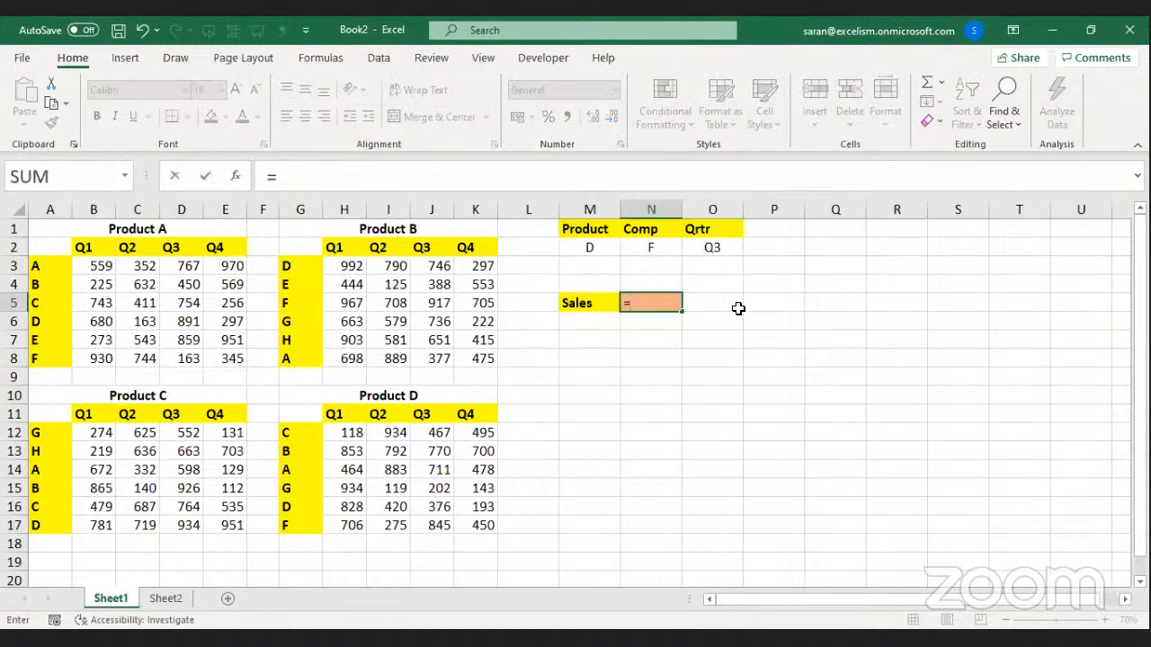
text(INDEX()
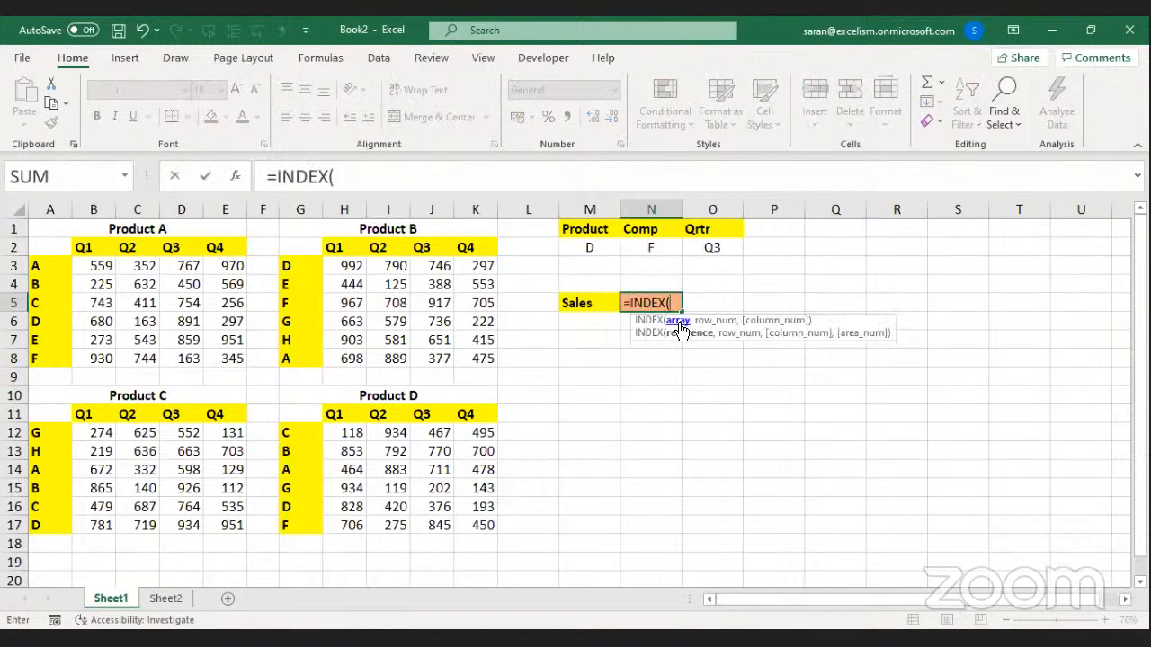
click(99, 266)
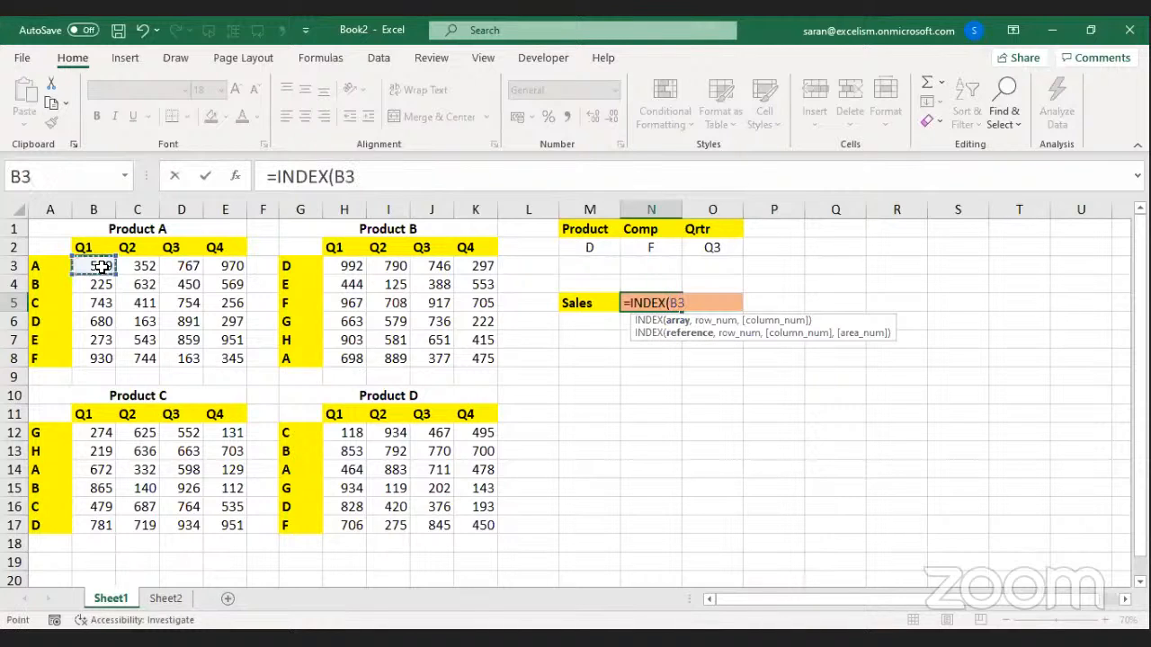
shift+click(228, 360)
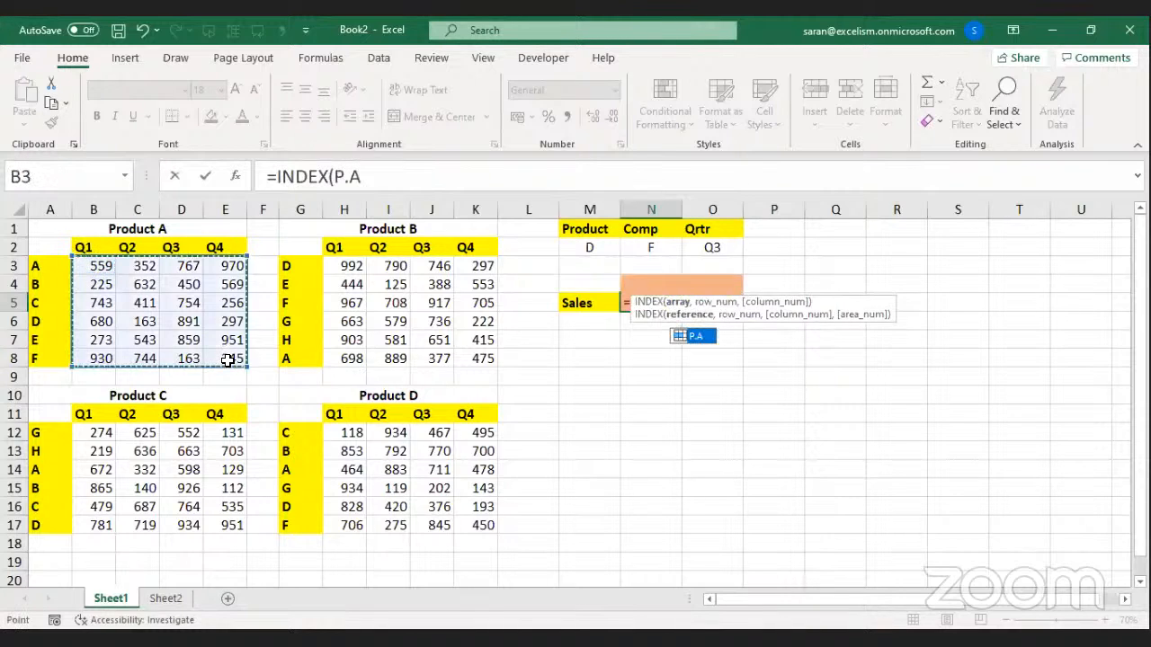
text(,)
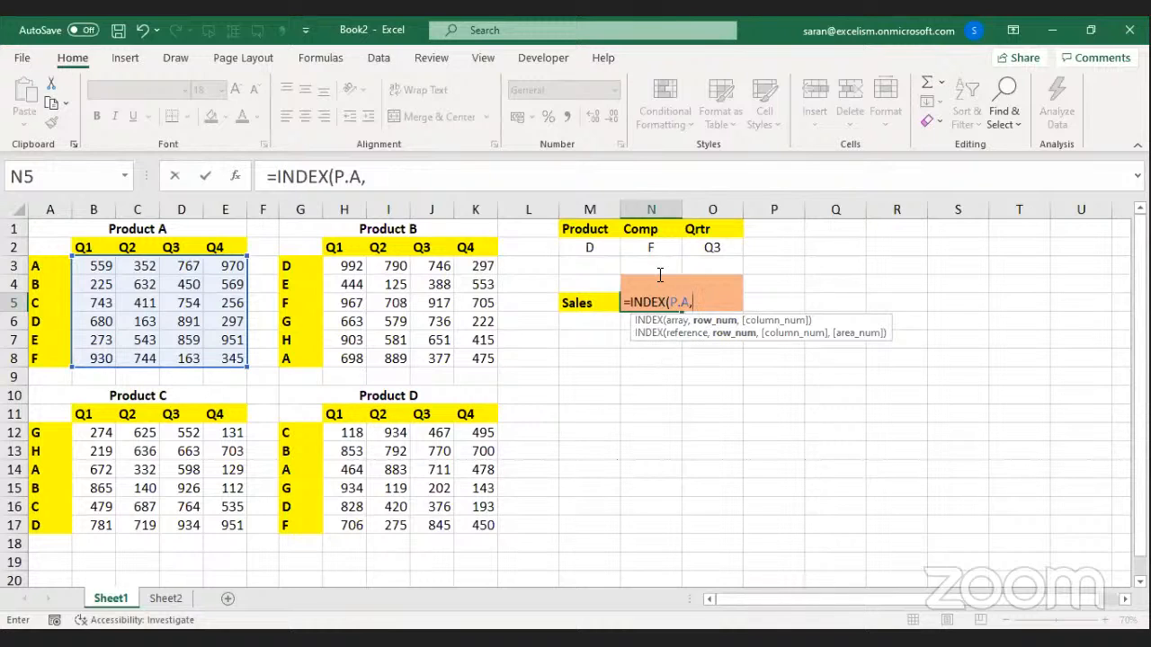
text(45)
key(BackSpace)
text(,)
text(,3)
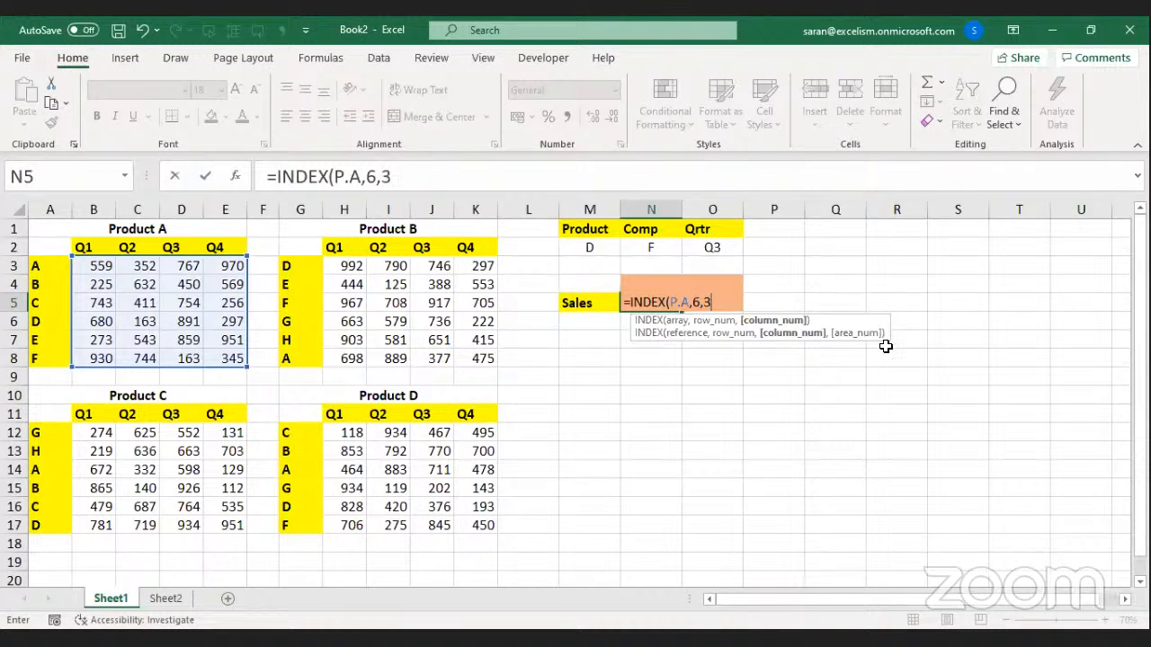
key(Return)
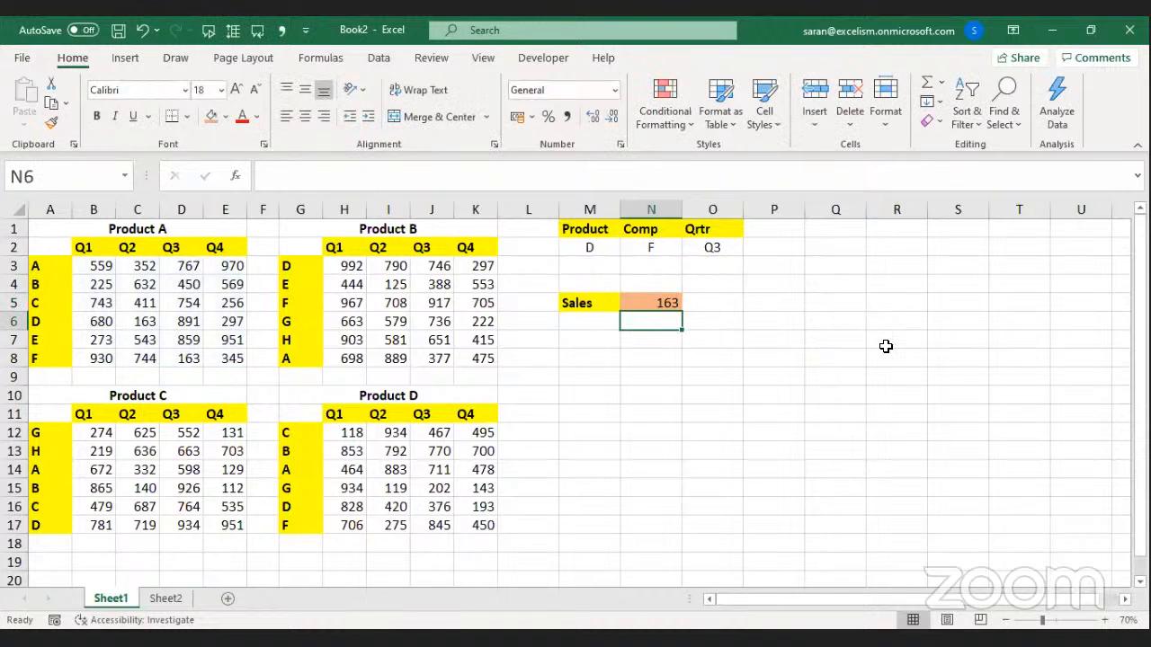
Pick A from the M2 Product dropdown, keeping F as the Comp choice.
click(597, 250)
click(627, 247)
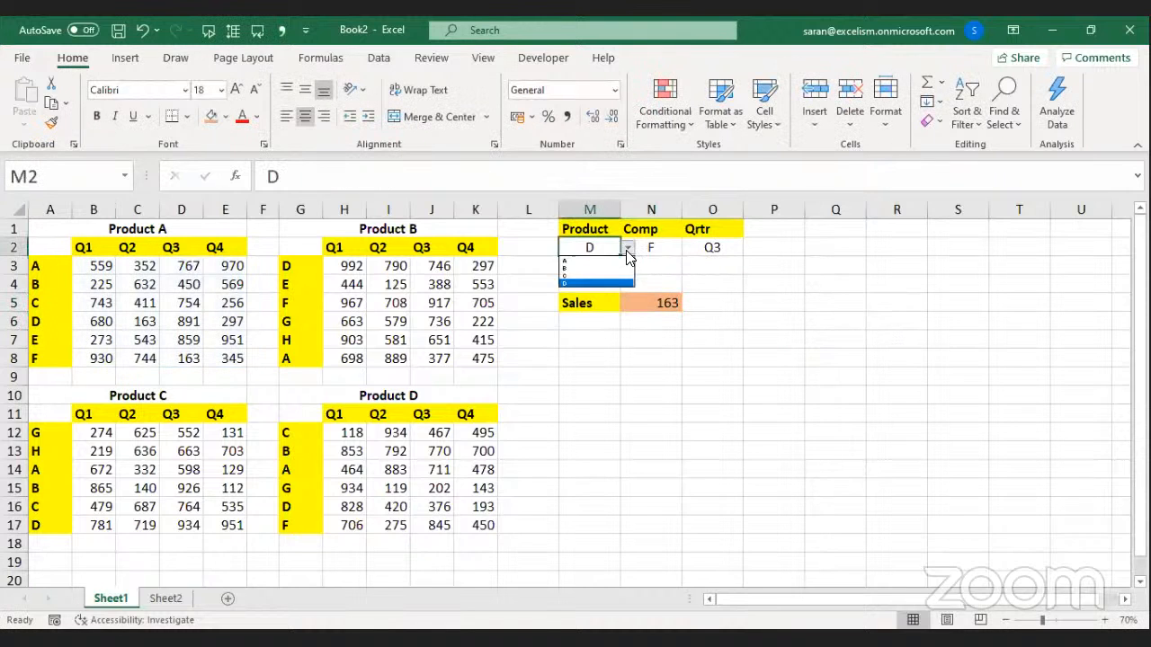
click(593, 261)
click(642, 246)
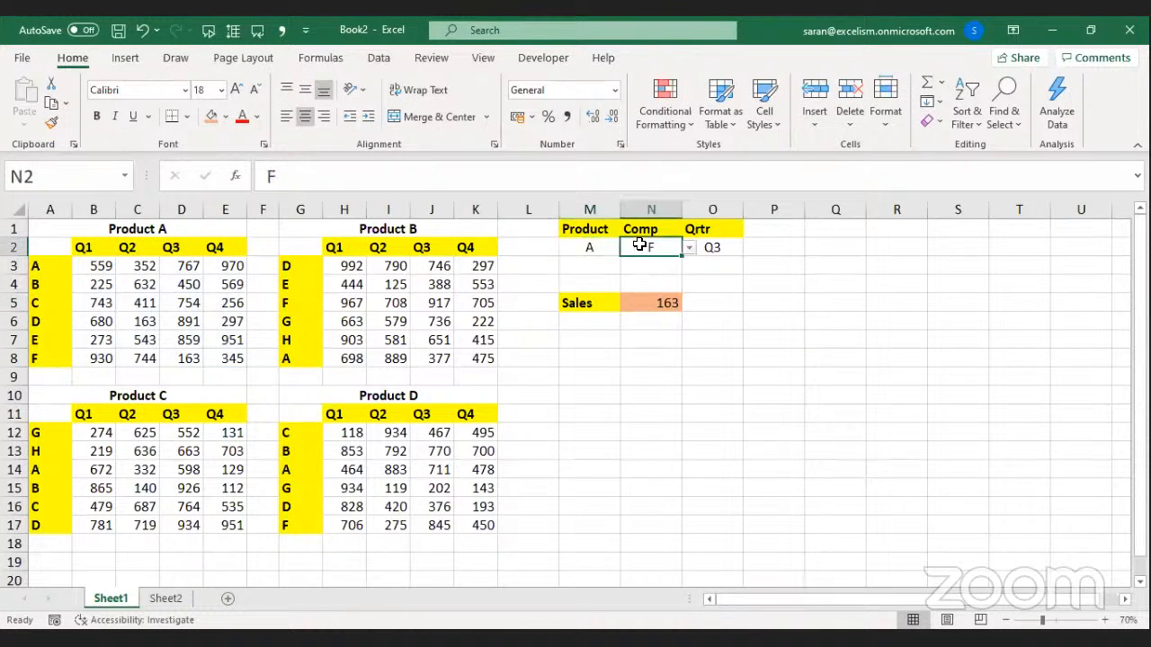
click(691, 249)
click(715, 251)
click(715, 250)
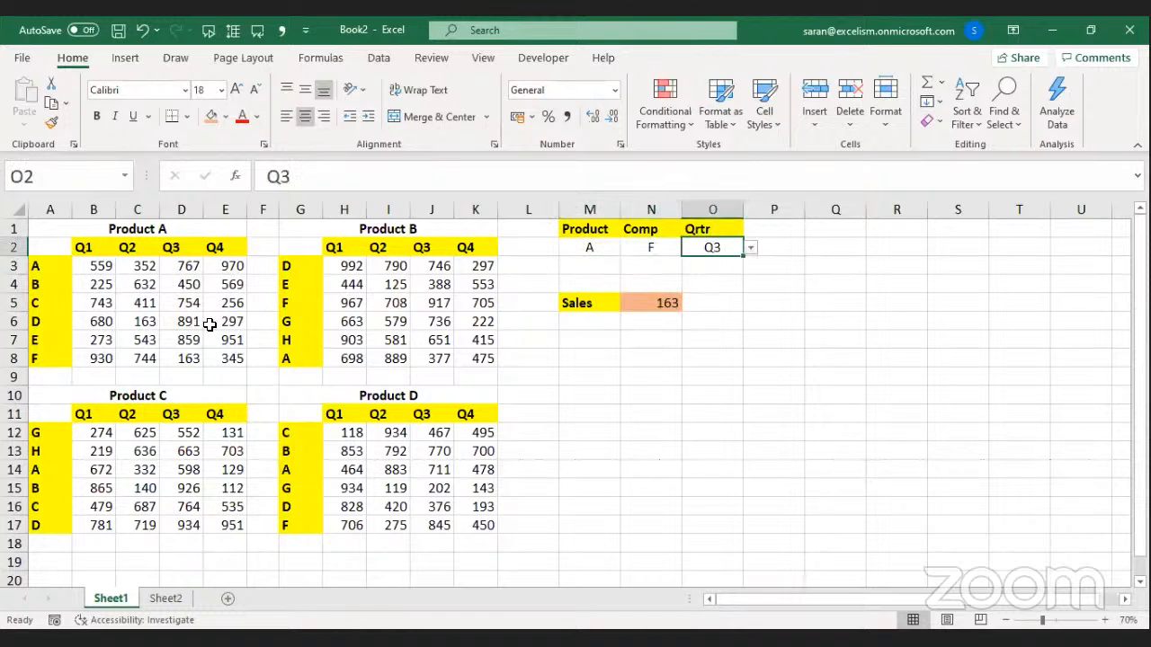
Check that Product A's row F Q3 value 163 matches N5's INDEX result and the lookup panel.
click(49, 355)
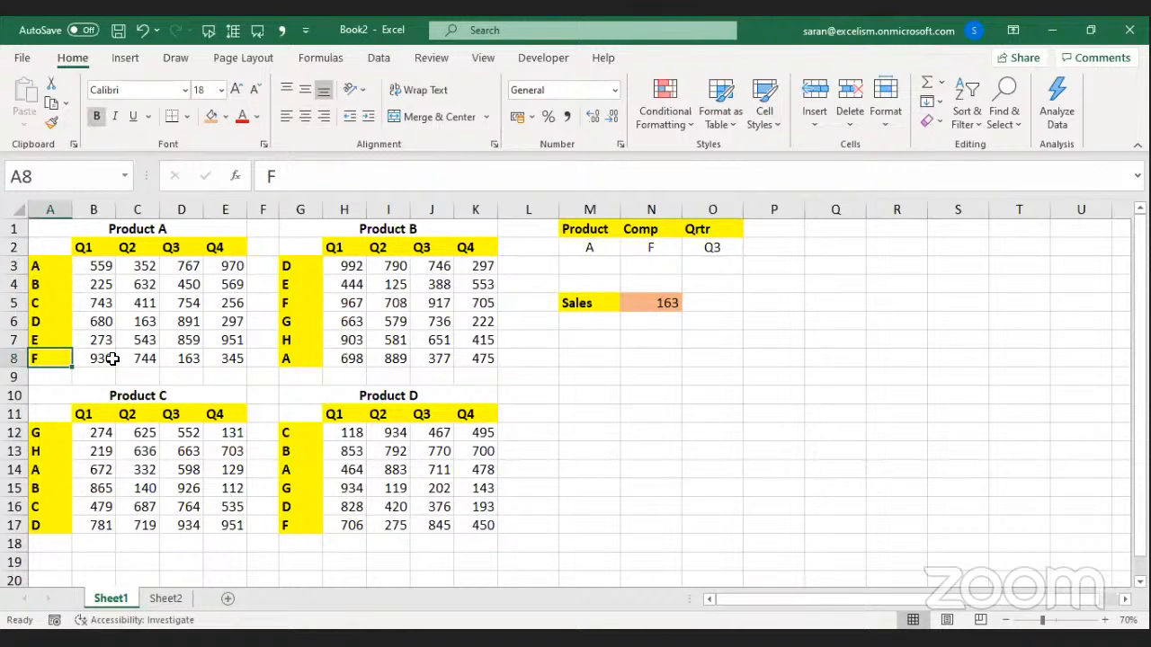
click(179, 355)
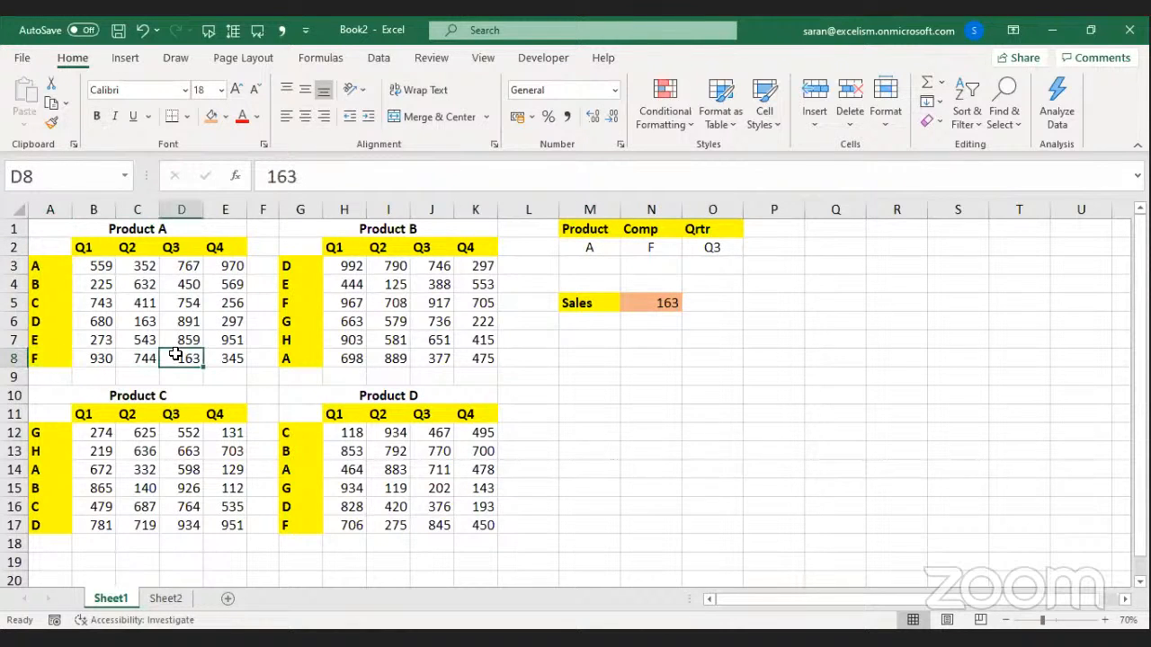
click(649, 304)
click(591, 245)
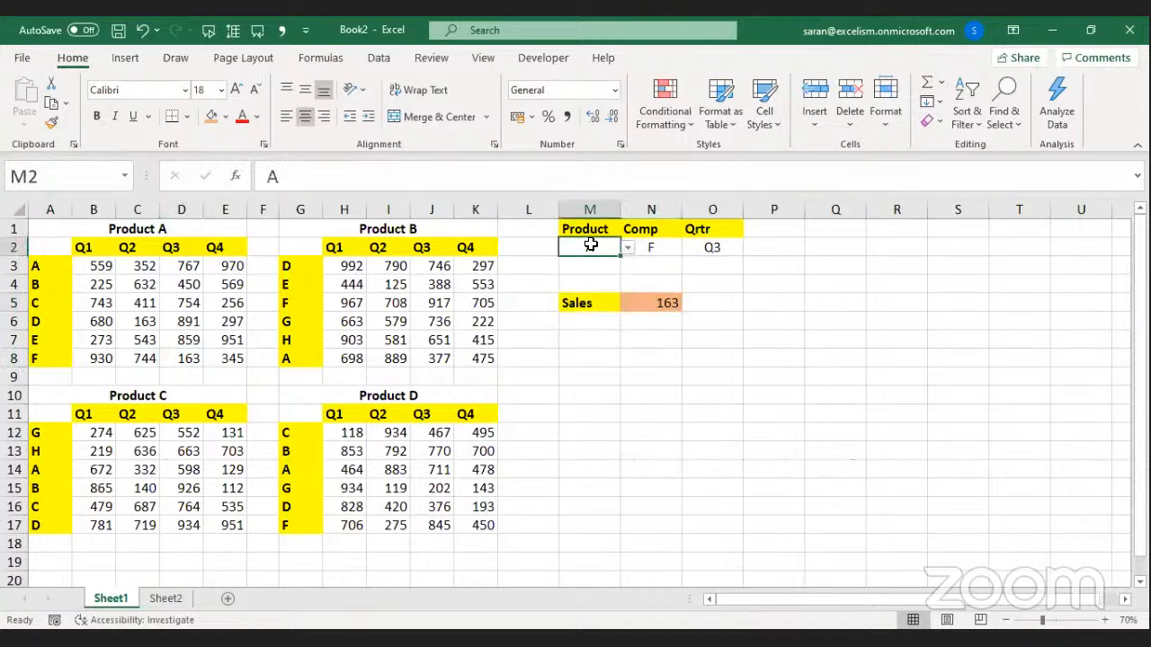
click(655, 301)
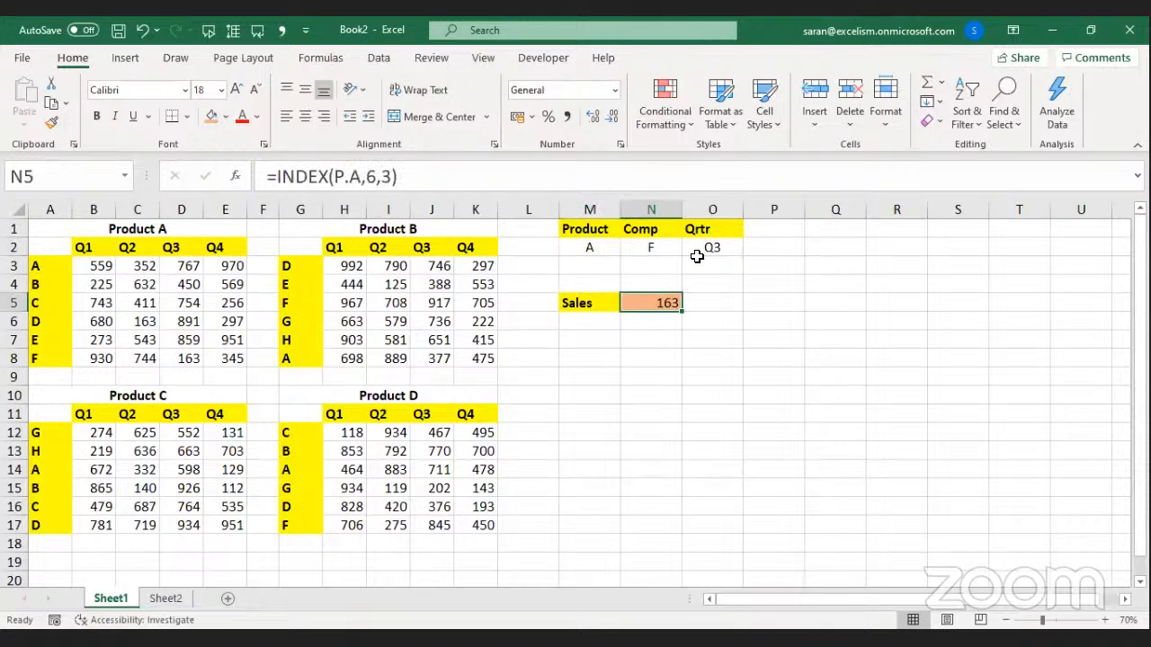
click(602, 234)
drag(610, 236, 732, 306)
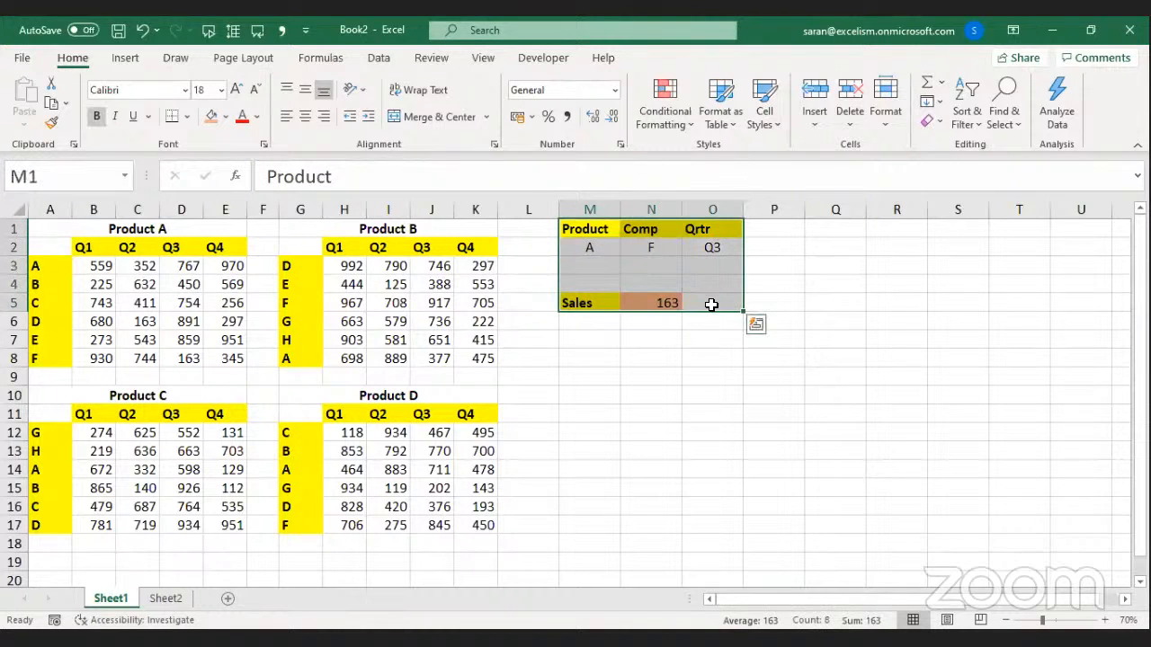
click(646, 374)
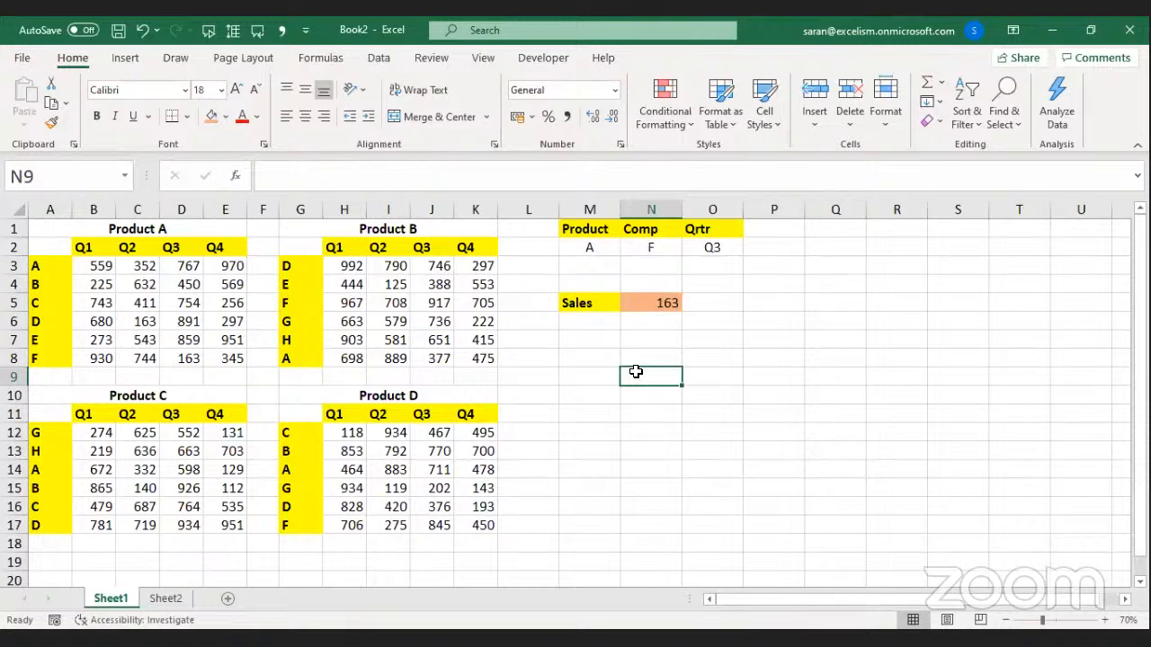
click(332, 286)
Review the existing P.A–P.D names on the four products' value blocks.
drag(90, 268, 225, 360)
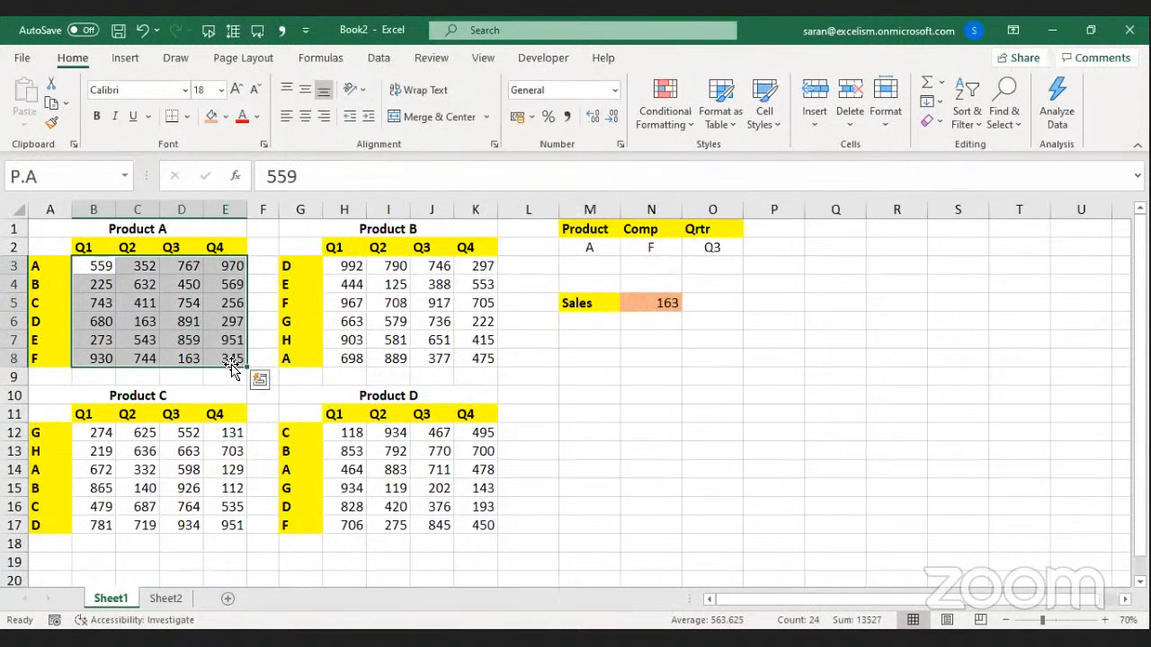
drag(348, 263, 481, 362)
mouse_move(95, 432)
mouse_down()
mouse_move(159, 470)
mouse_move(226, 534)
mouse_up()
drag(350, 433, 477, 525)
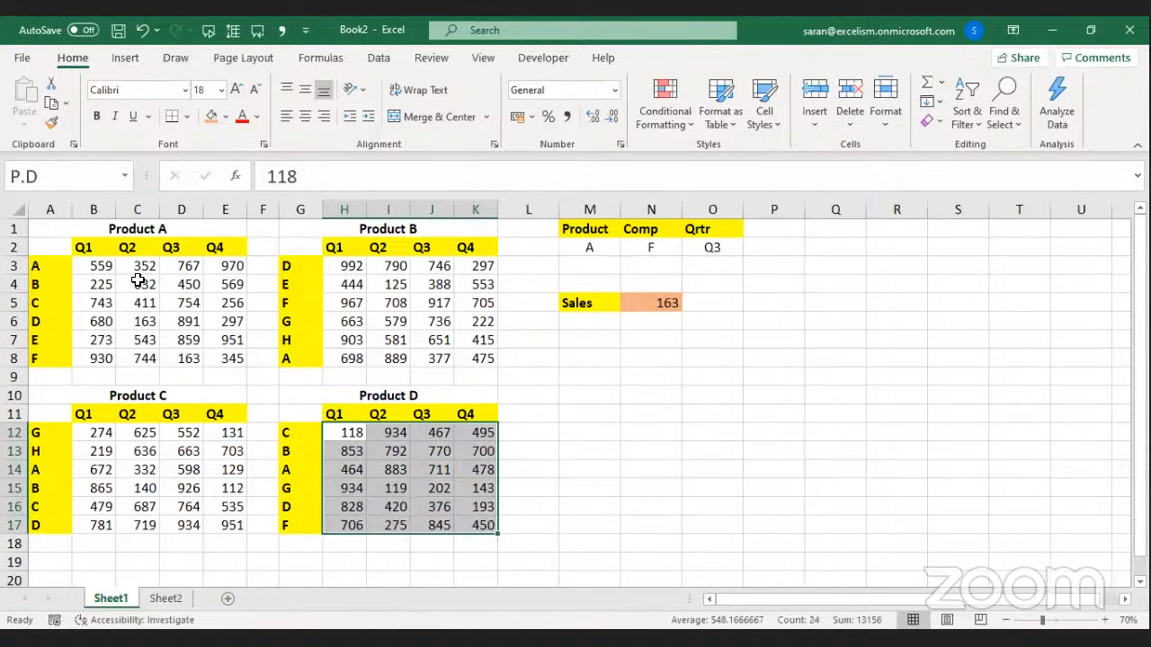
Name Product A's letter column A3:A8 C.A and Product B's G3:G8 C.B.
drag(62, 267, 62, 359)
click(76, 177)
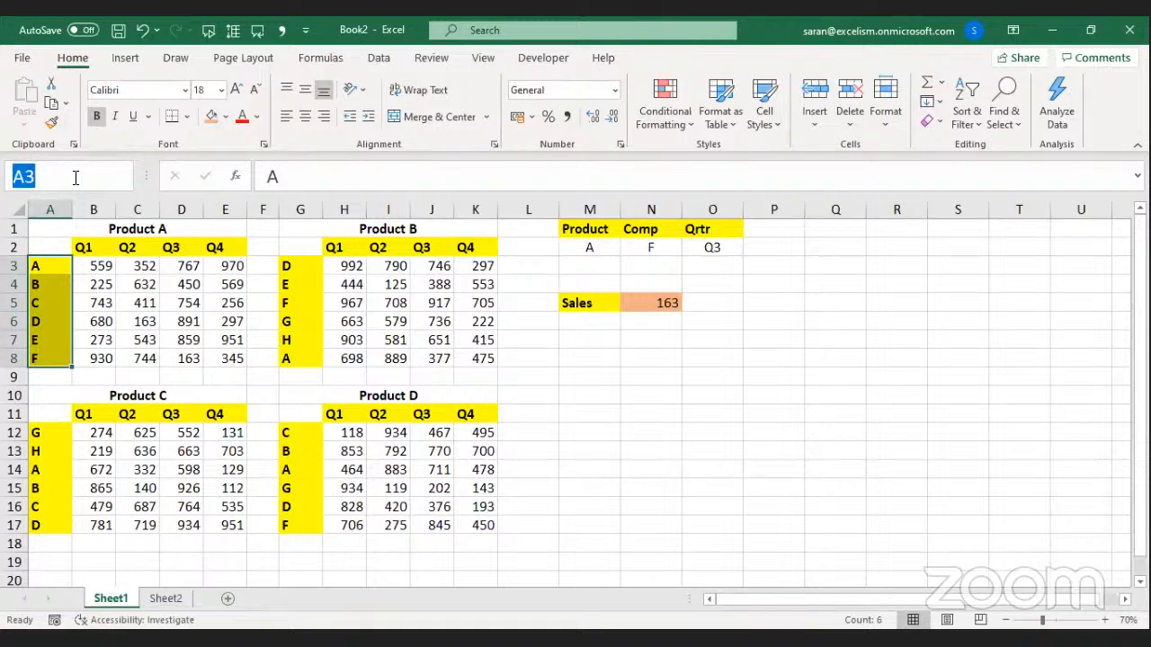
text(P)
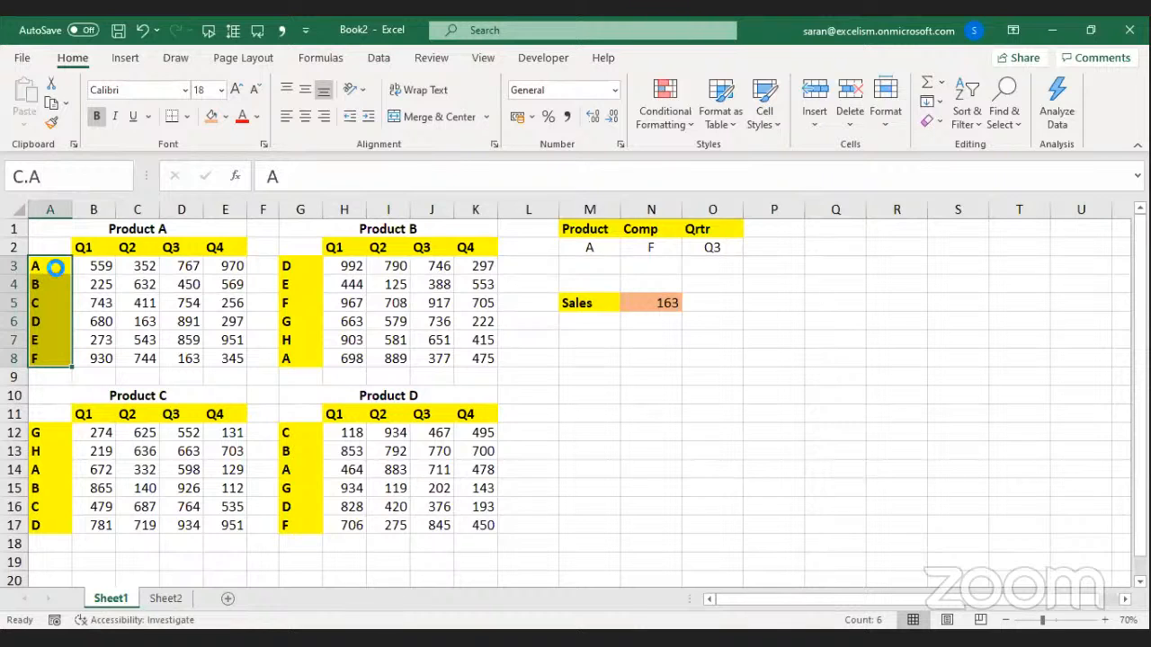
key(Return)
key(Right)
key(Right)
key(Right)
key(Right)
key(Right)
key(Right)
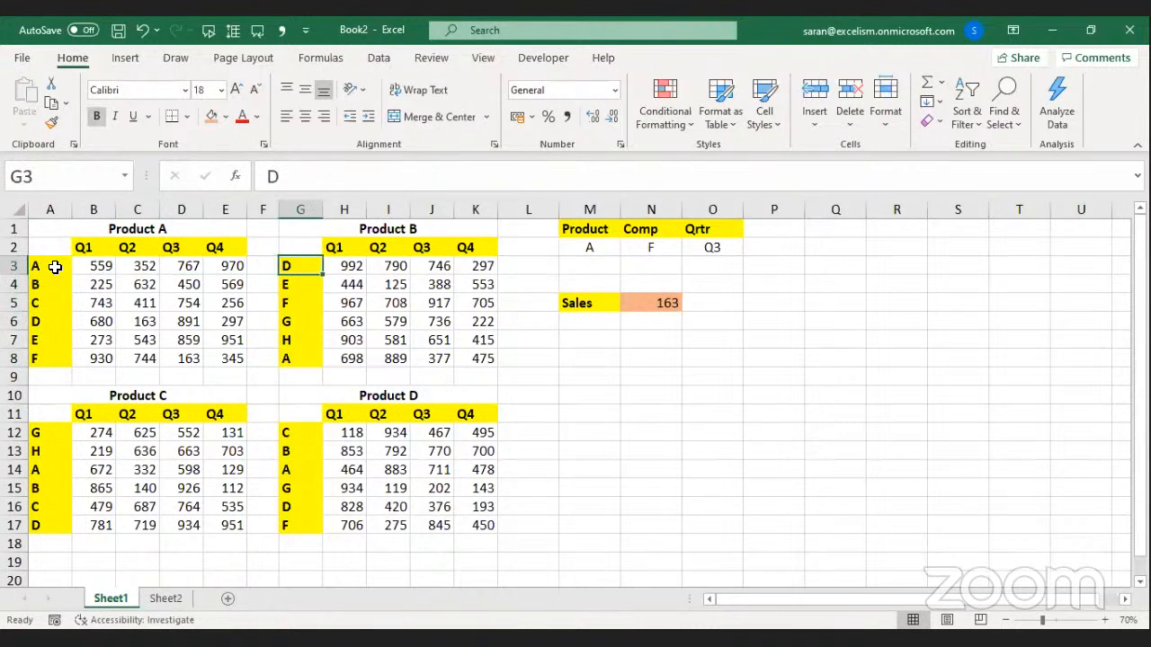
key(ctrl+shift+Down)
click(47, 180)
text(C)
key(Return)
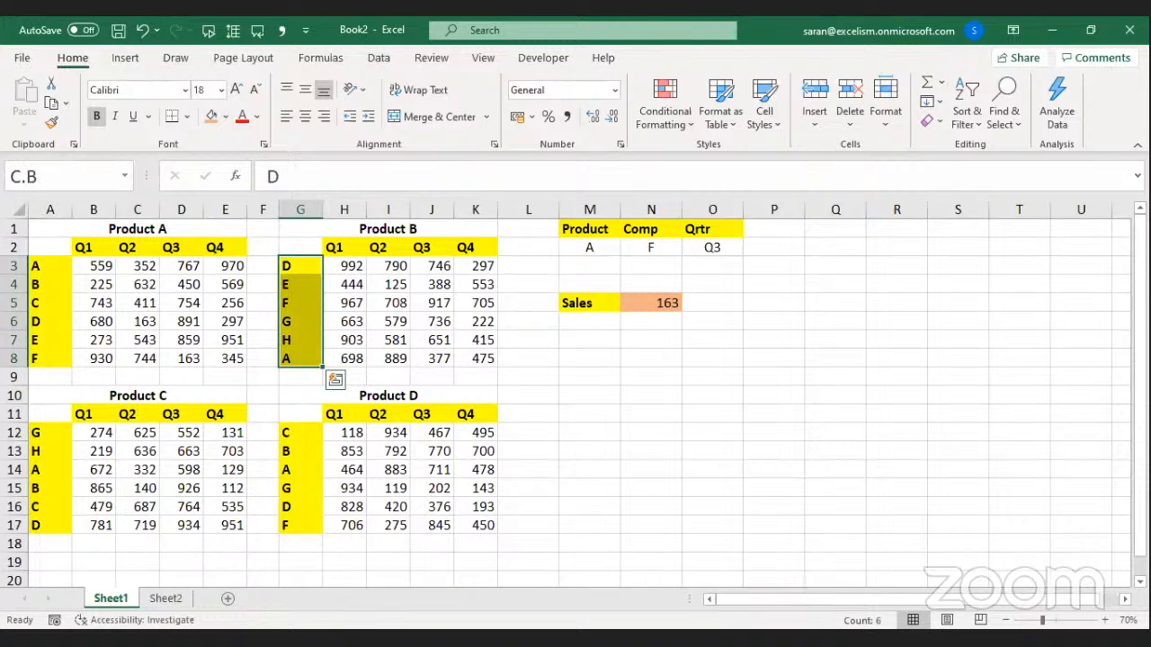
Name Product C's letter column A12:A17 C.C and Product D's G12:G17 C.D.
drag(48, 433, 51, 525)
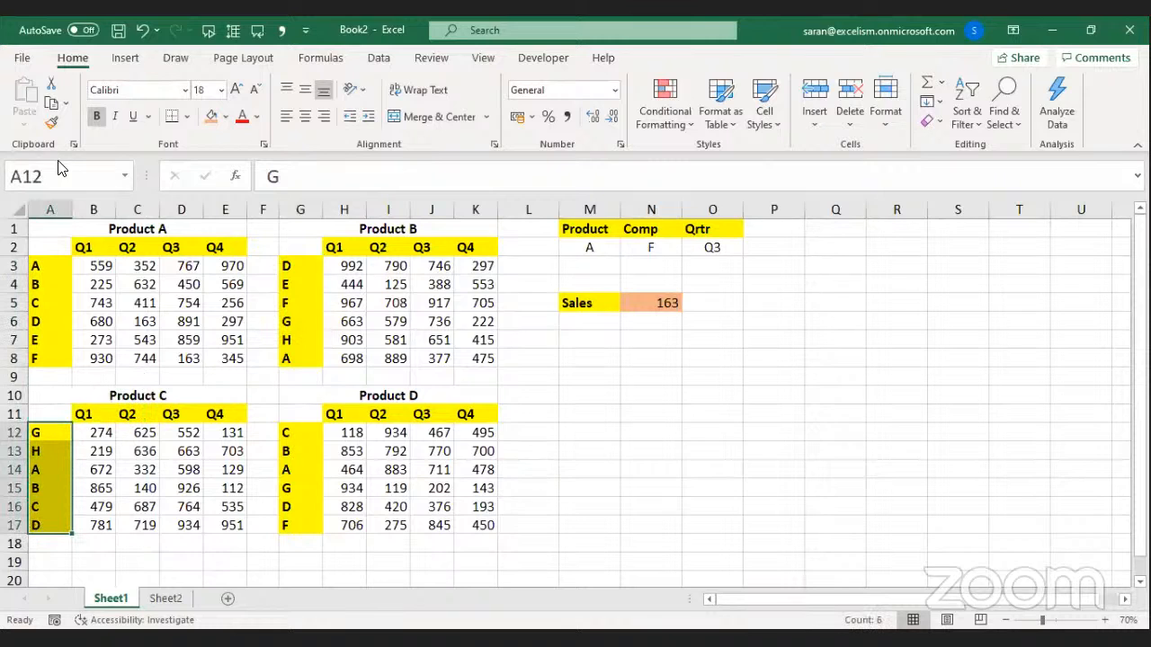
click(67, 177)
text(C.C)
key(Return)
drag(288, 432, 300, 526)
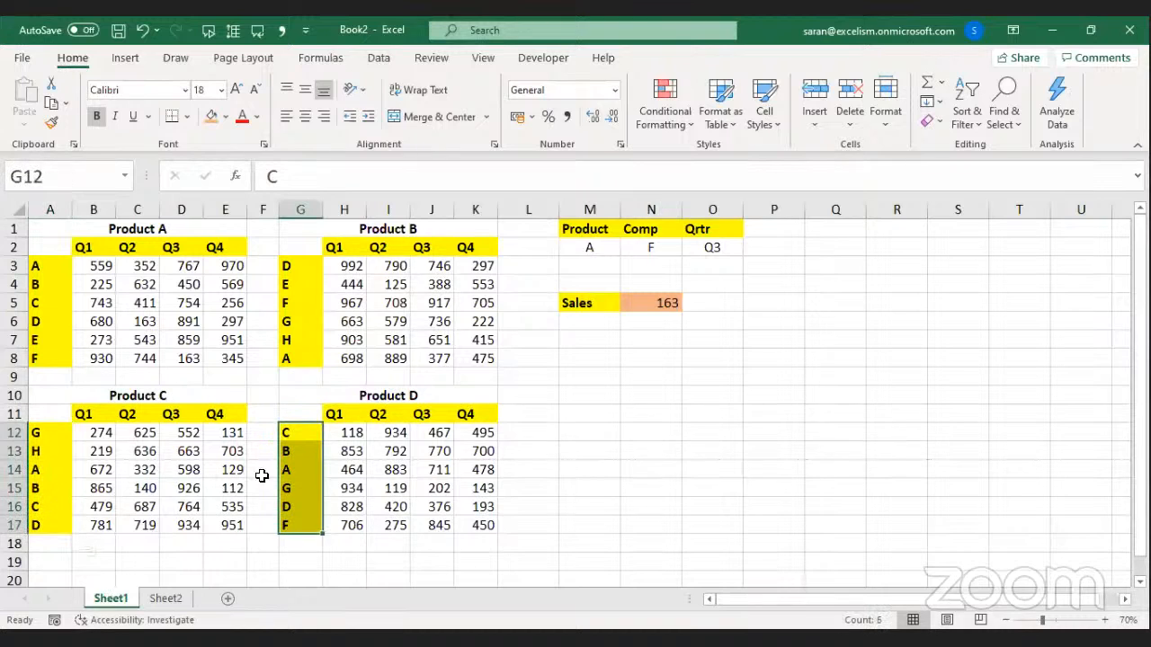
click(82, 183)
text(C.D)
key(Return)
drag(84, 247, 216, 247)
Name the quarter headers B2:E2 Q.A and H2:K2 Q.B.
click(77, 184)
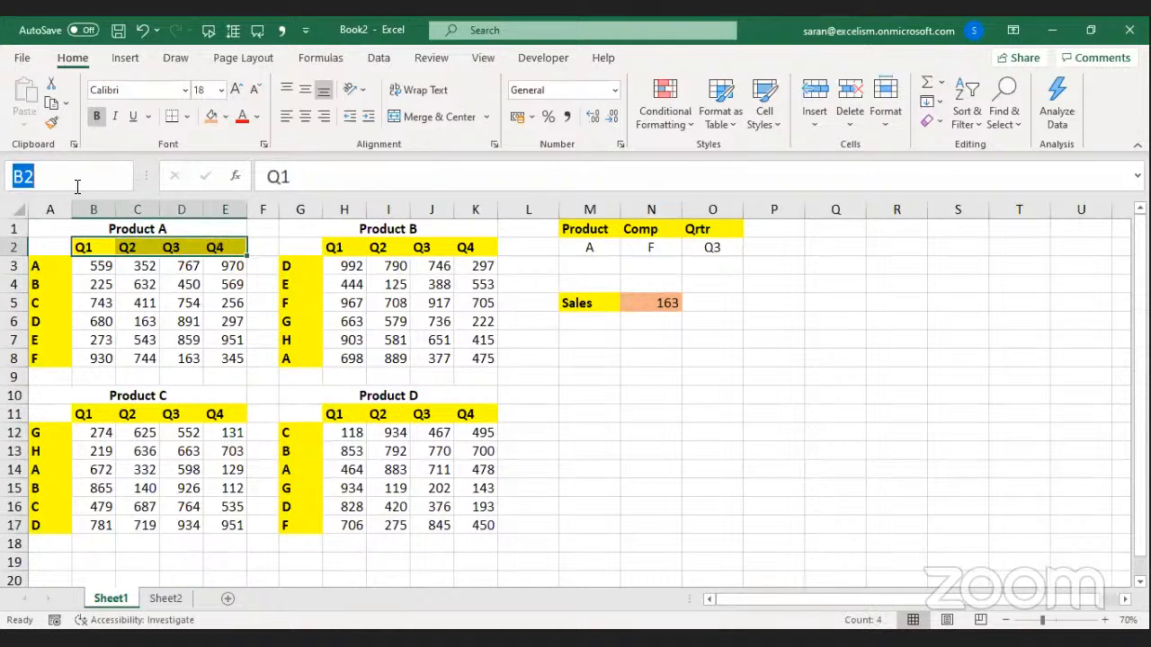
text(Q.A)
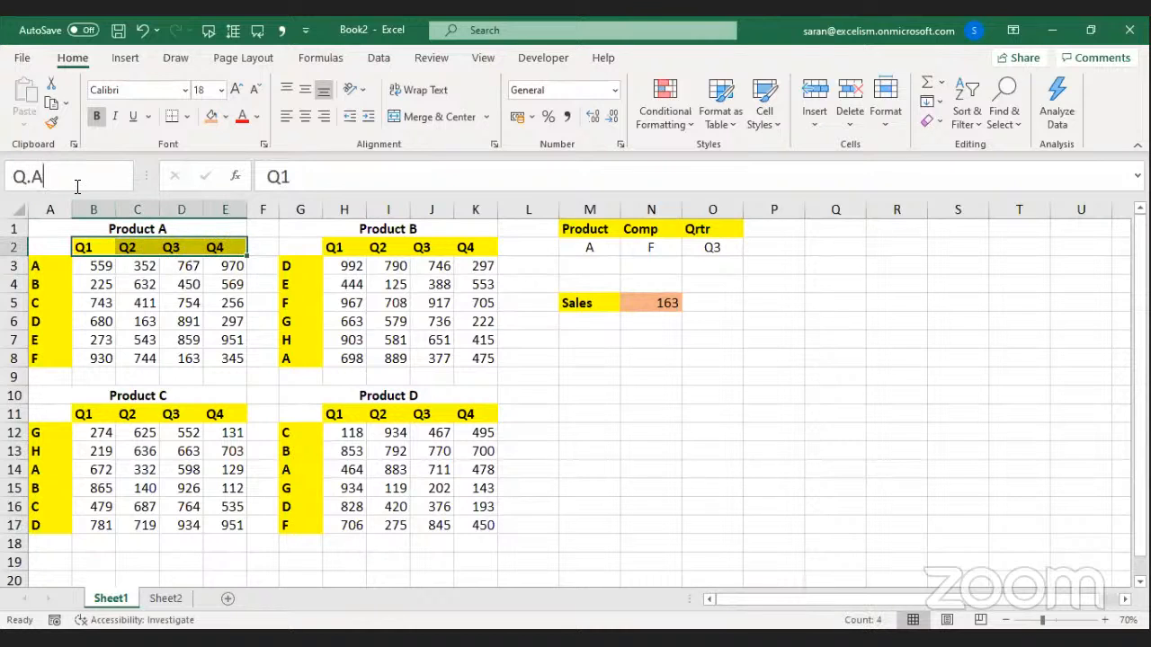
key(Return)
drag(358, 248, 478, 249)
click(87, 181)
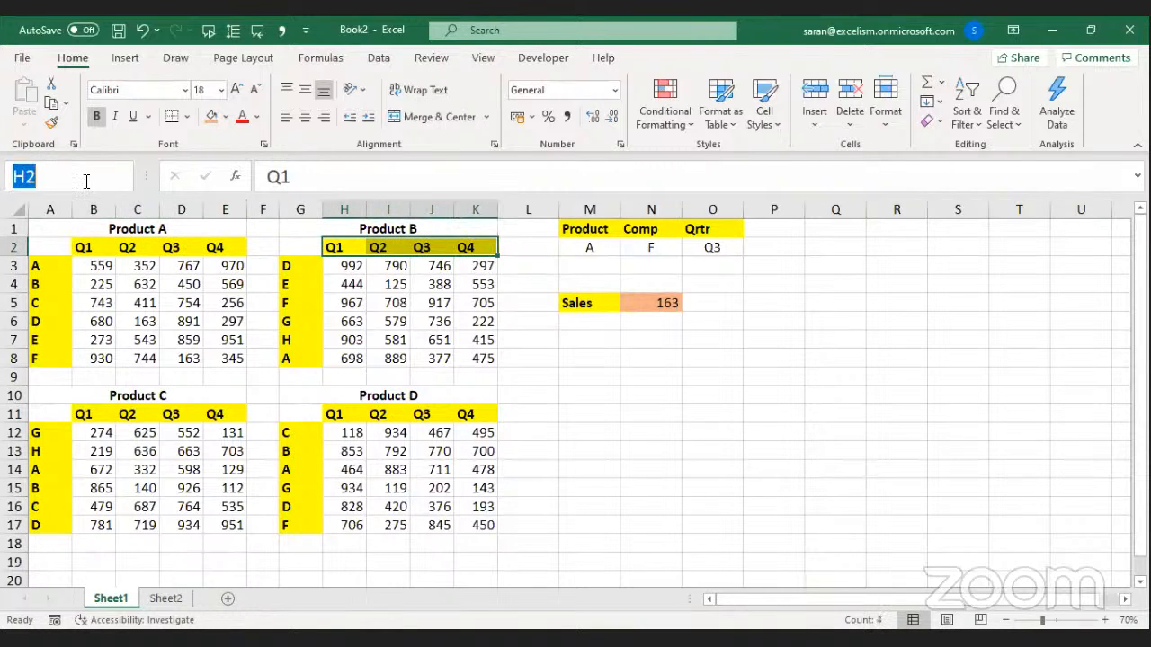
text(Q.B)
key(Return)
Name the quarter headers B11:E11 Q.C and H11:K11 Q.D.
drag(85, 413, 231, 414)
click(95, 177)
text(Q.C)
key(Return)
drag(340, 413, 466, 414)
click(79, 177)
text(Q.D)
key(Return)
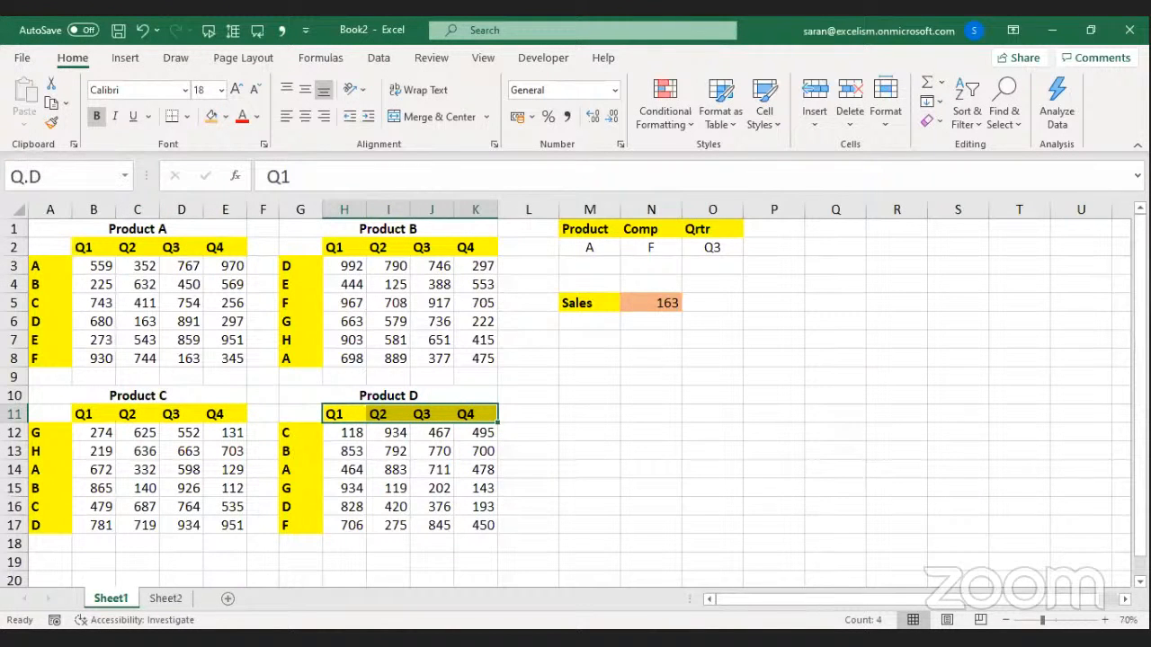
Review all four tables' sales figures, company labels and quarter header ranges.
drag(57, 229, 435, 525)
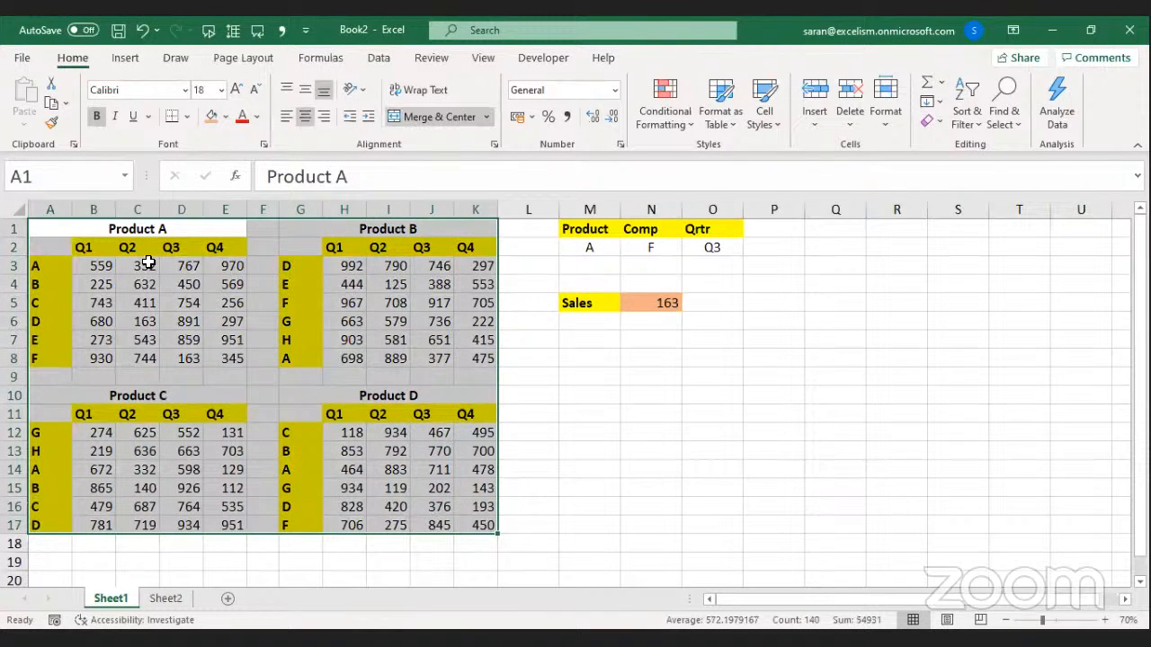
drag(95, 264, 230, 358)
drag(351, 265, 535, 360)
drag(96, 432, 225, 507)
drag(348, 433, 463, 508)
drag(41, 265, 57, 379)
drag(284, 261, 311, 322)
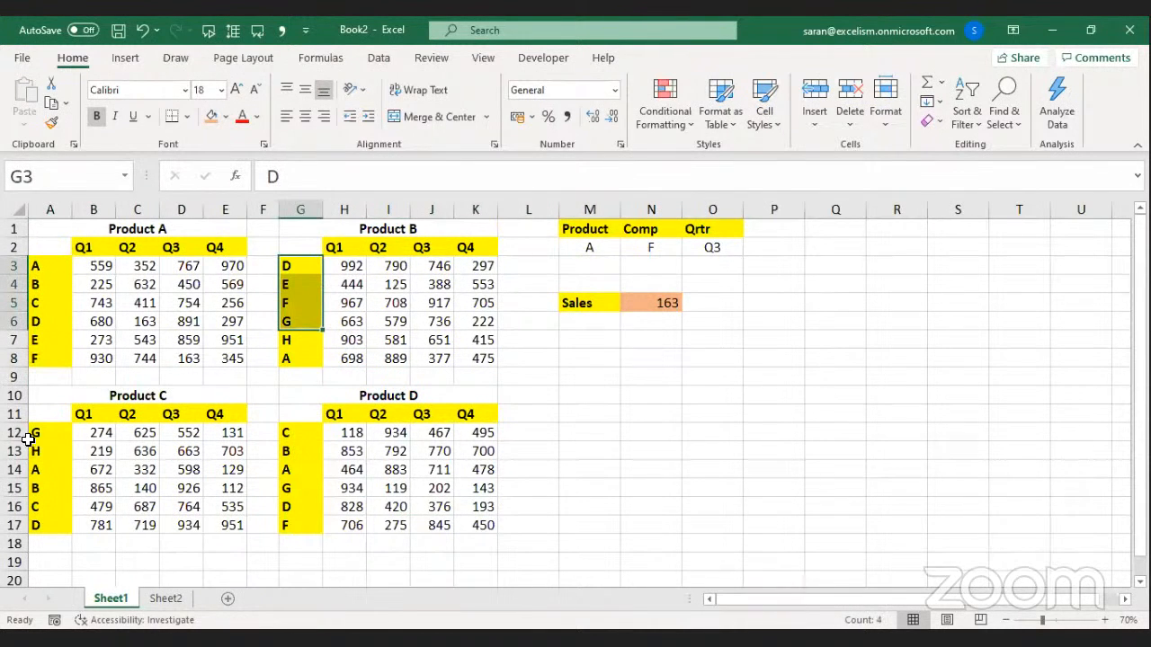
drag(90, 247, 185, 241)
drag(359, 240, 431, 241)
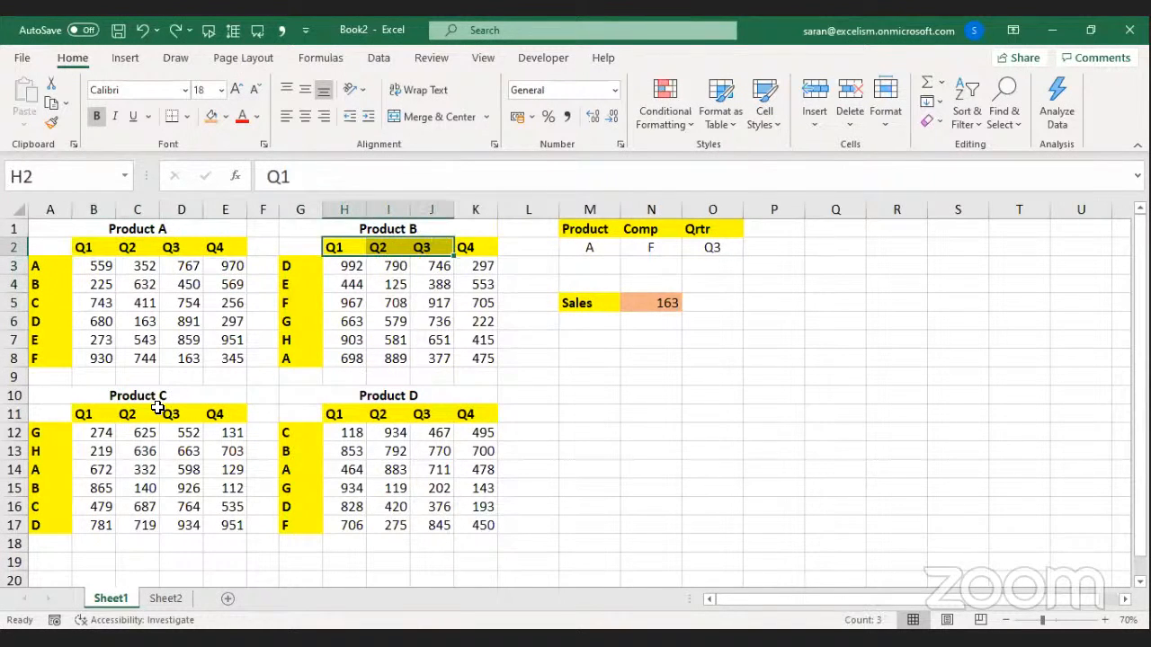
drag(148, 414, 261, 418)
drag(355, 413, 433, 414)
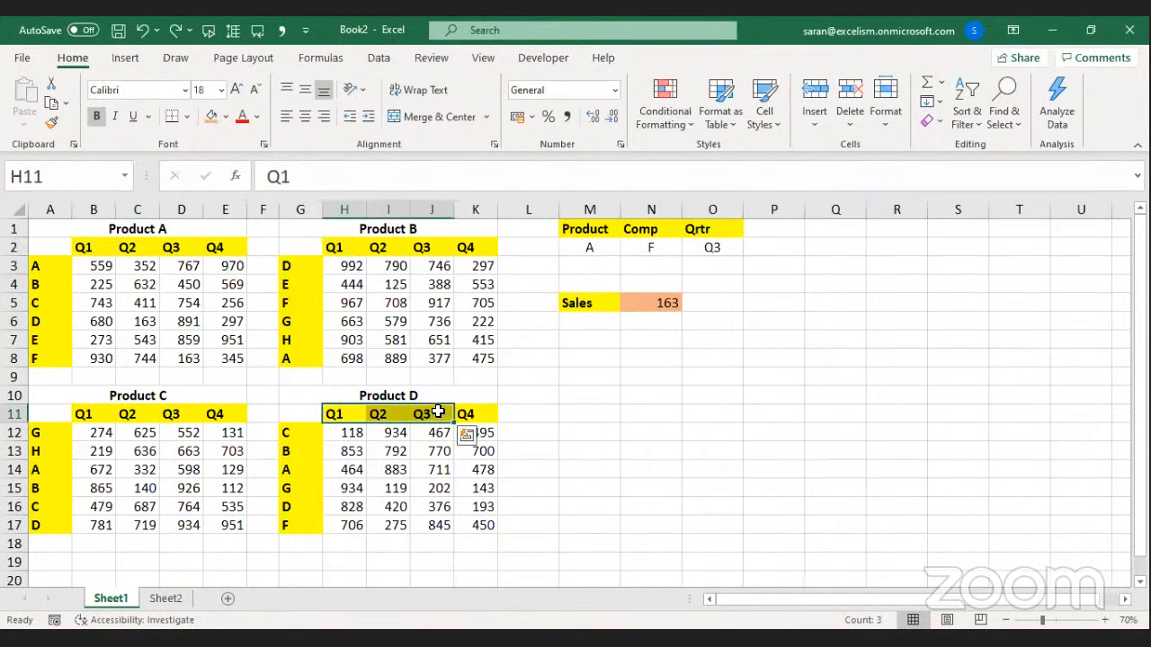
click(667, 393)
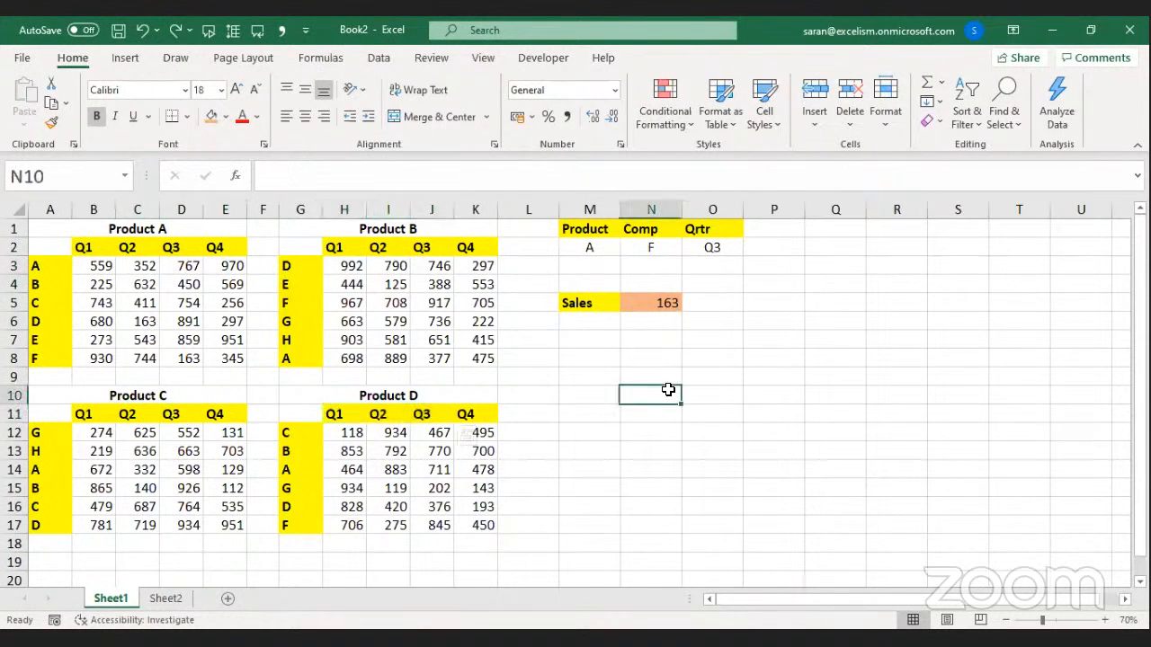
click(585, 354)
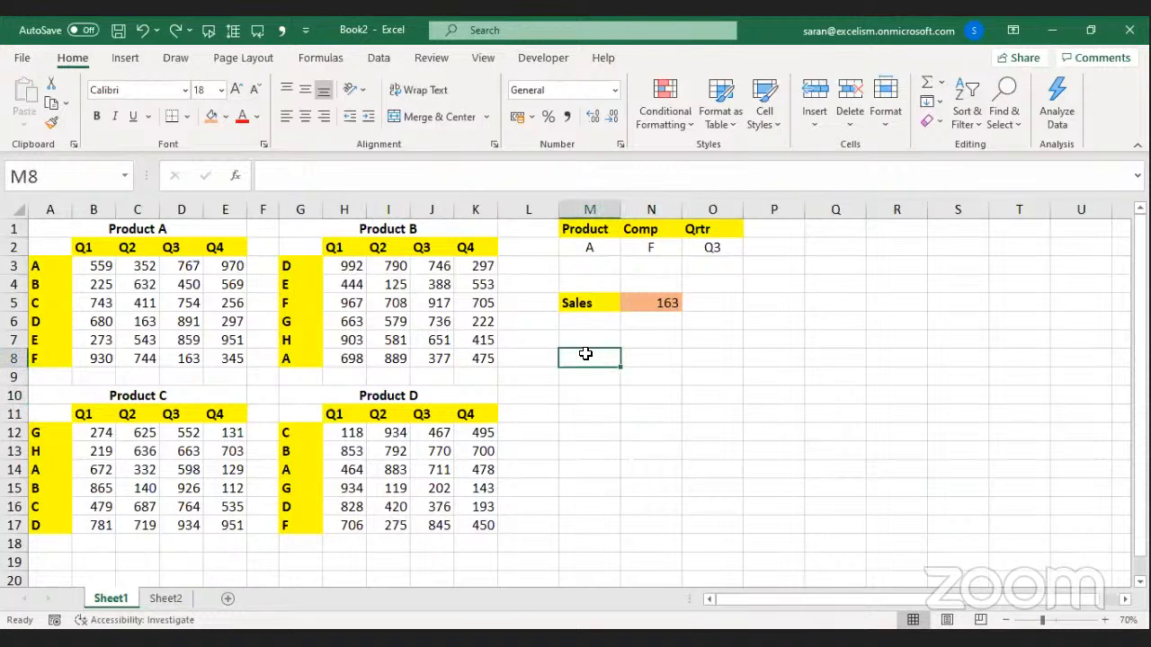
key(alt+Tab)
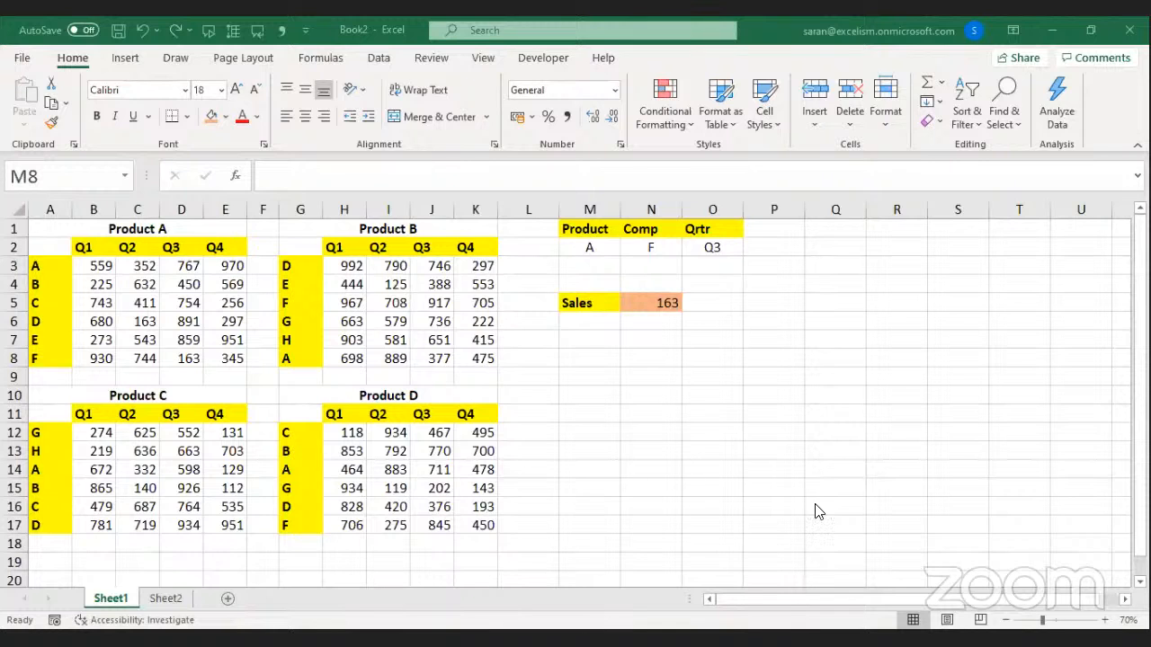
key(alt+Tab)
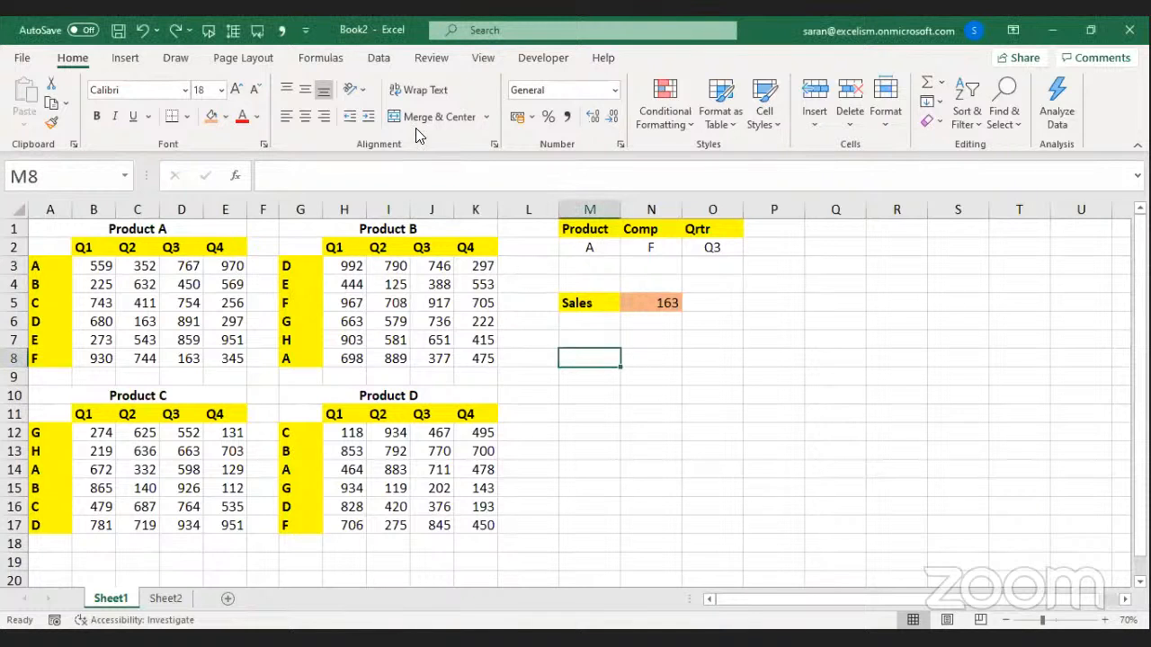
click(306, 59)
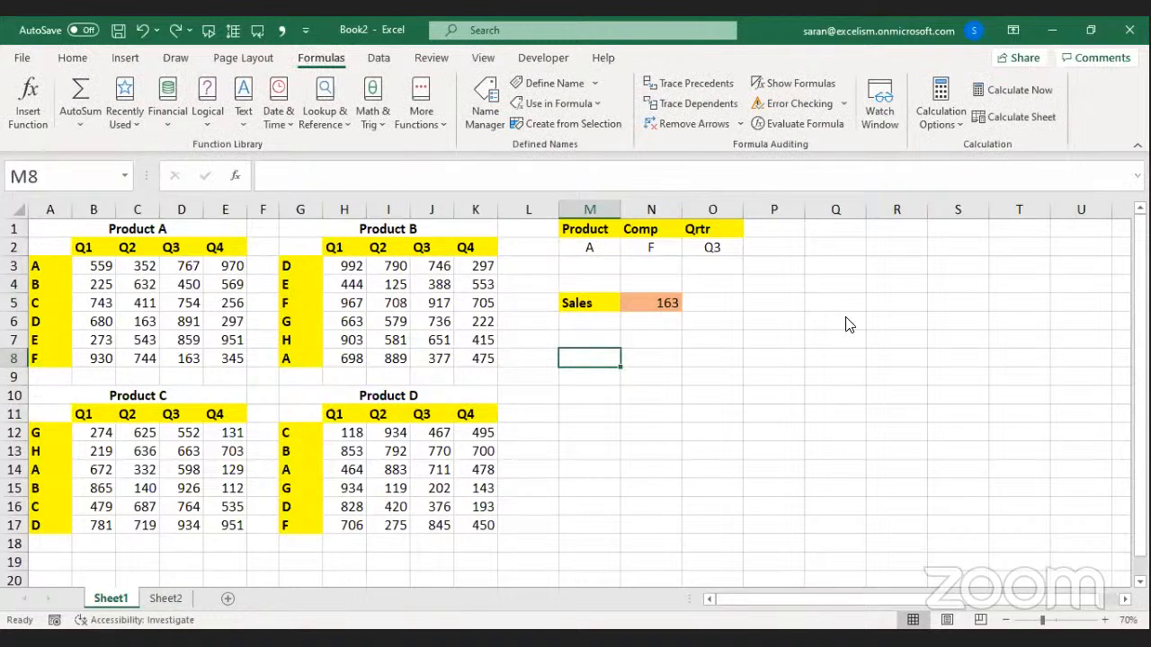
key(F3)
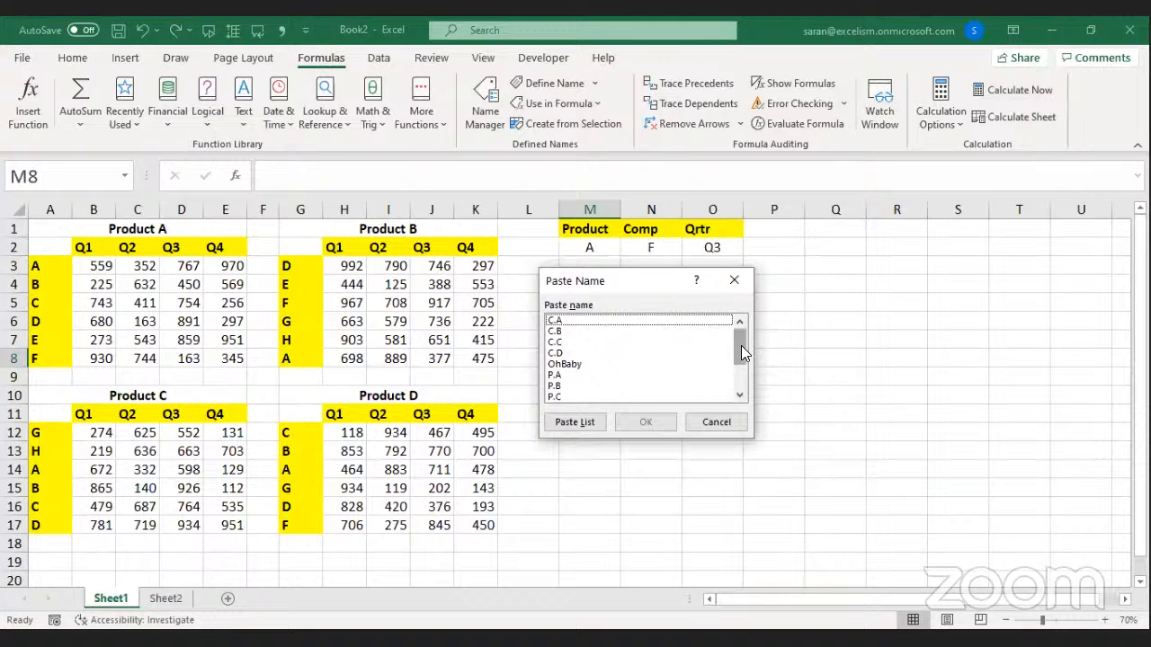
mouse_move(743, 354)
mouse_down()
mouse_move(739, 392)
mouse_move(734, 335)
mouse_up()
click(590, 430)
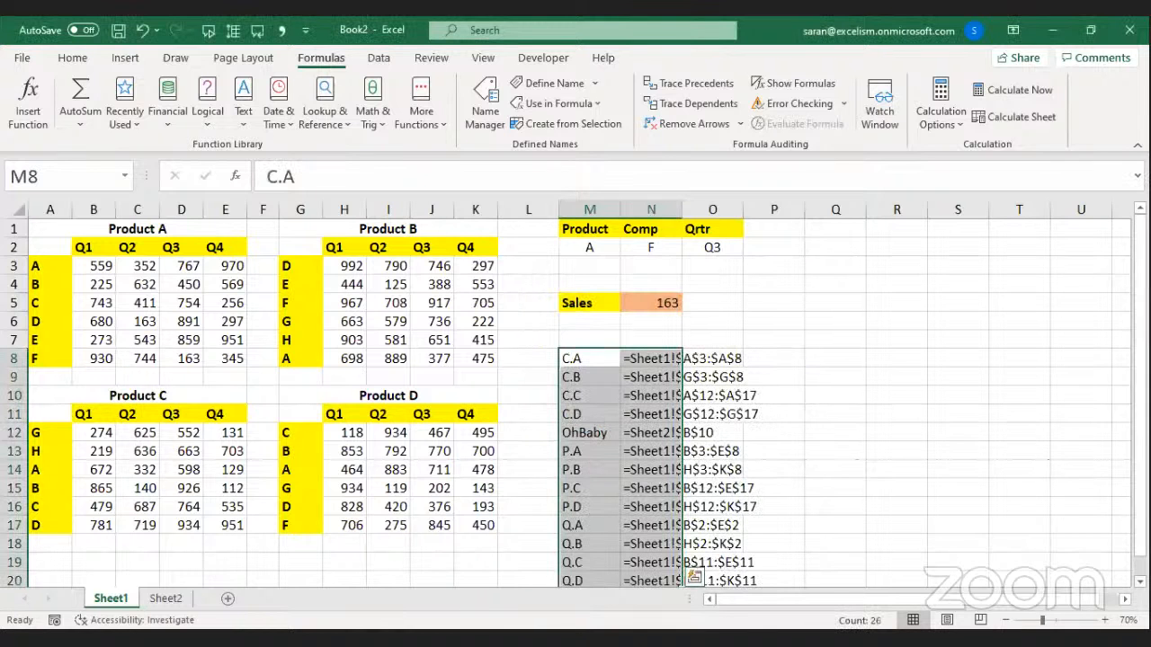
scroll(589, 354, down, 2)
drag(589, 353, 638, 356)
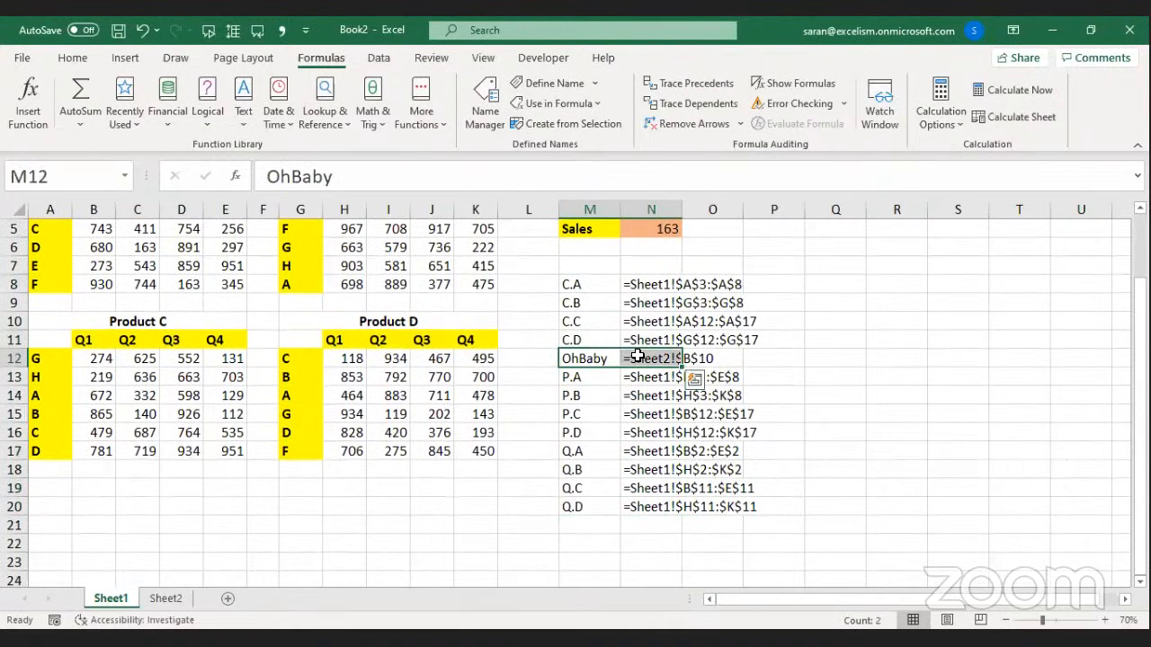
key(ctrl+minus)
drag(584, 288, 668, 468)
drag(593, 286, 663, 489)
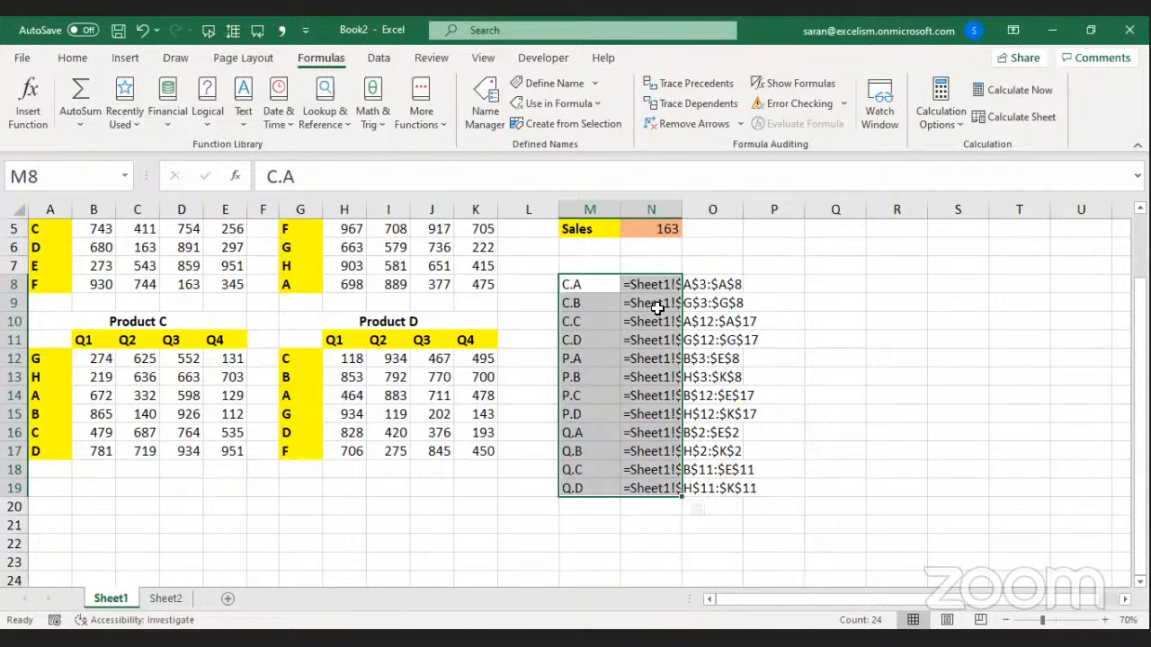
click(585, 285)
click(637, 284)
click(589, 303)
click(628, 303)
click(602, 319)
click(623, 329)
click(593, 338)
click(639, 339)
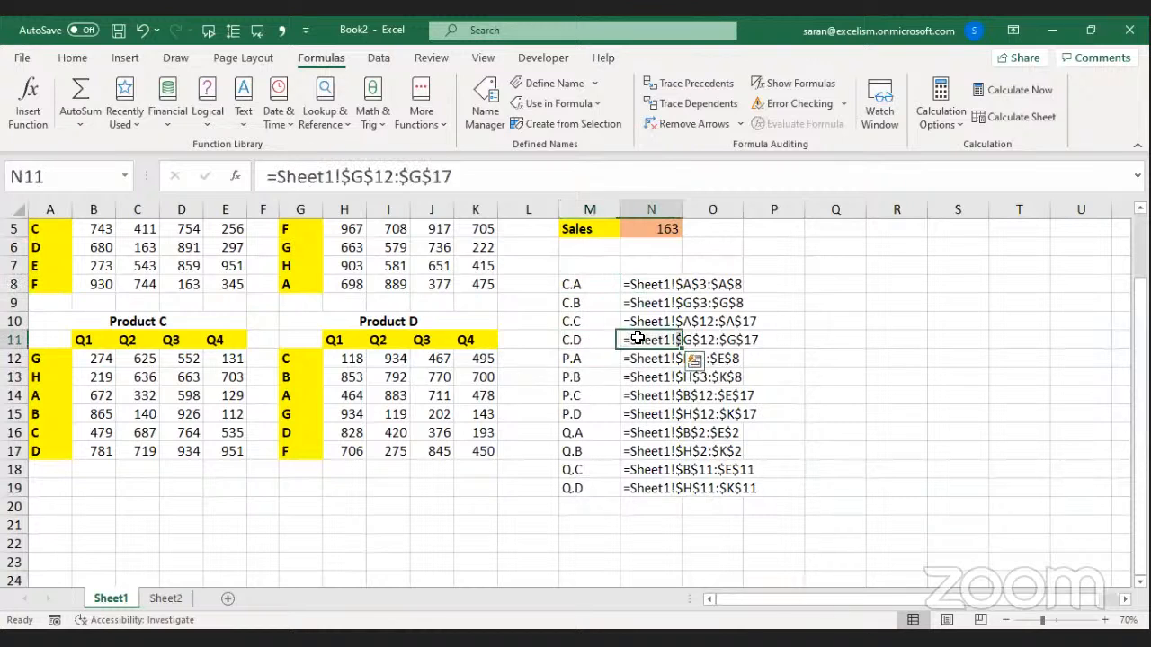
click(579, 378)
drag(587, 285, 684, 486)
key(Delete)
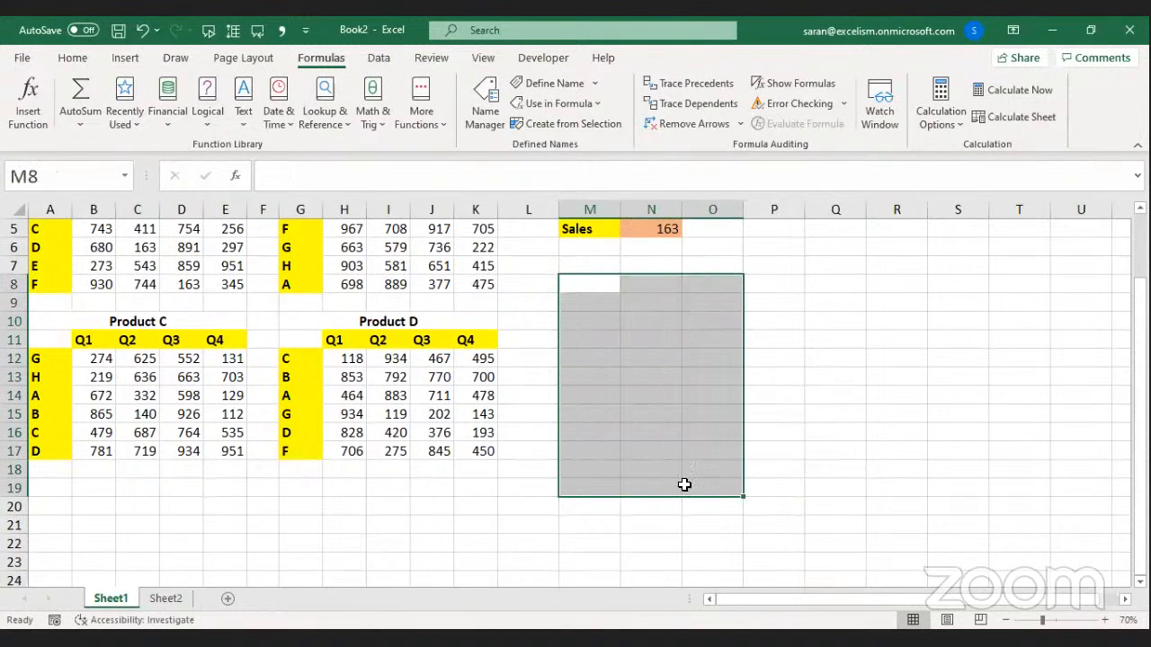
key(Up)
key(Up)
key(Up)
key(Up)
key(Up)
key(Up)
key(Up)
Clear N5 and start a new =INDEX(P.A, formula over Product A's sales block B3:E8.
key(Down)
key(Down)
key(Down)
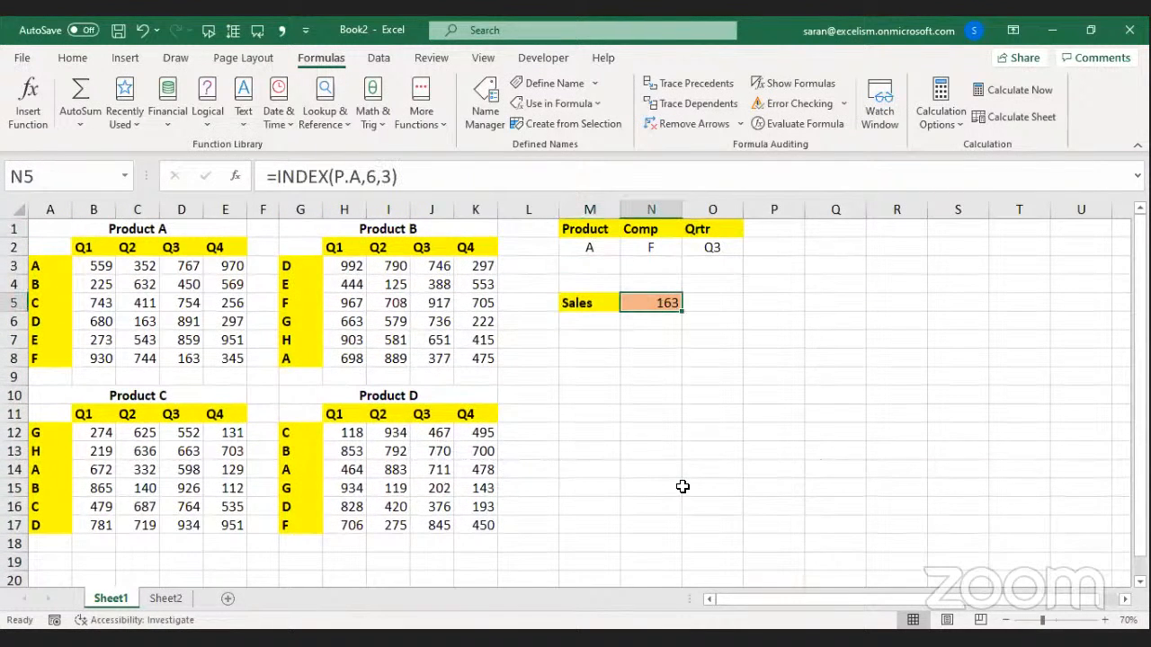
key(Delete)
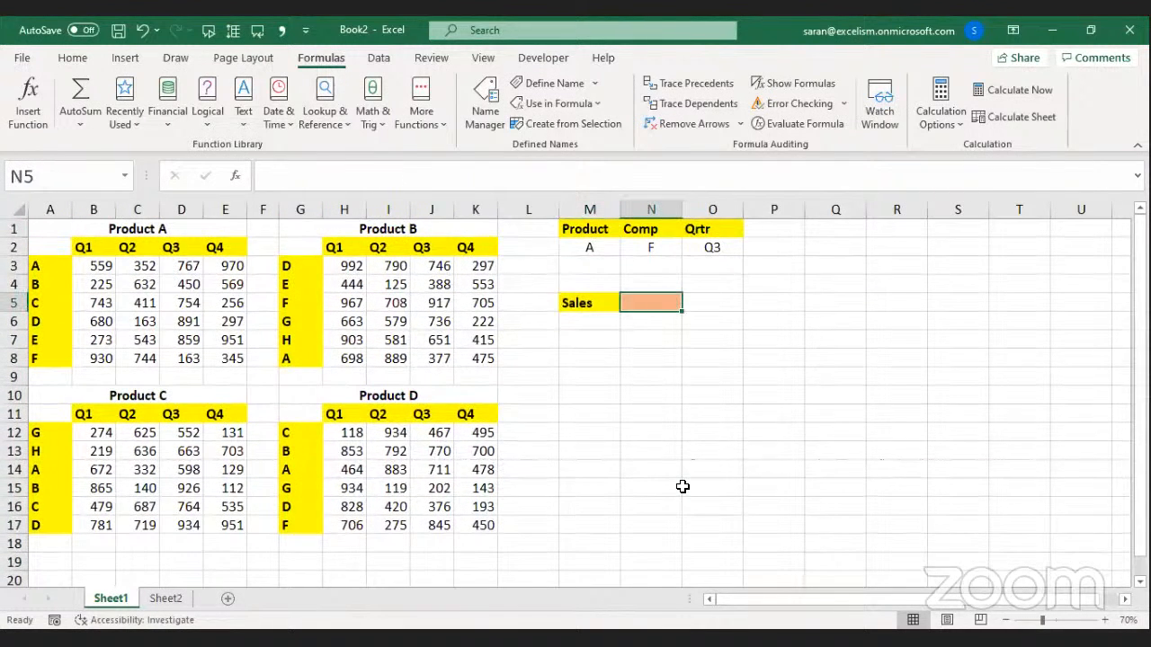
text(=i)
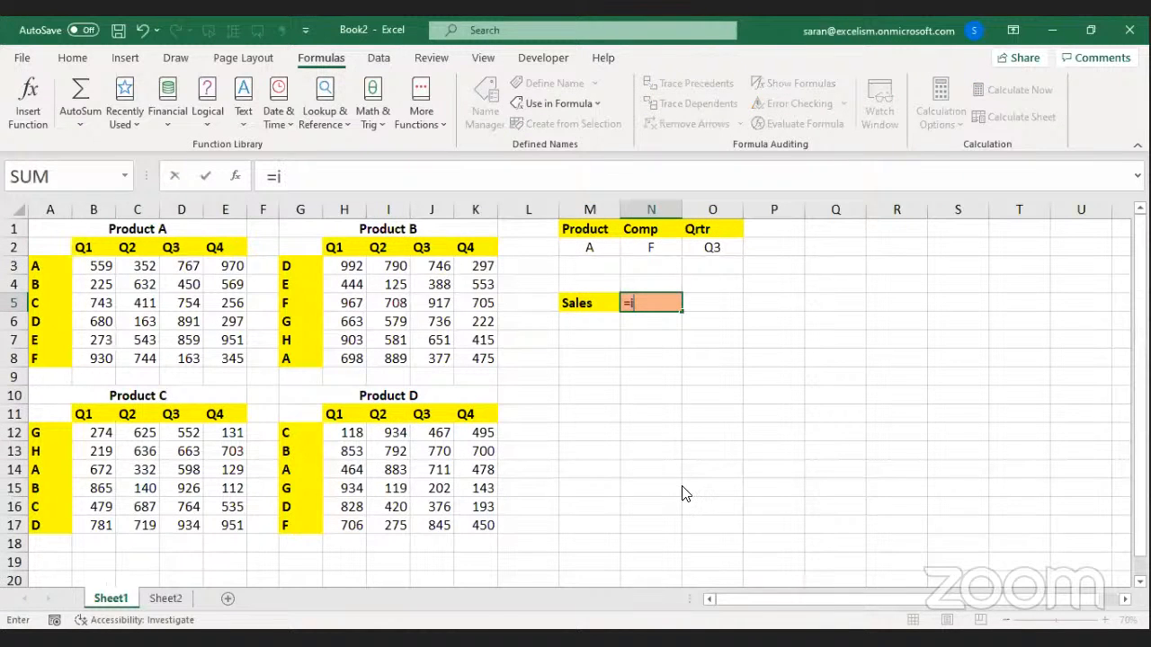
text(nd)
key(Tab)
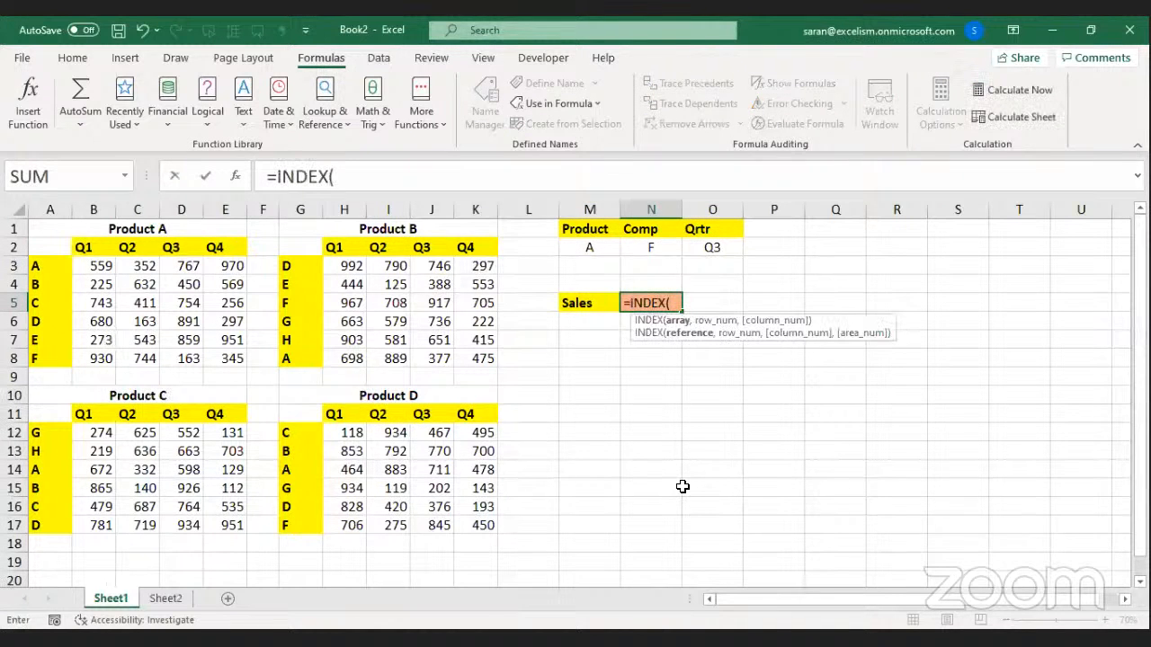
click(94, 266)
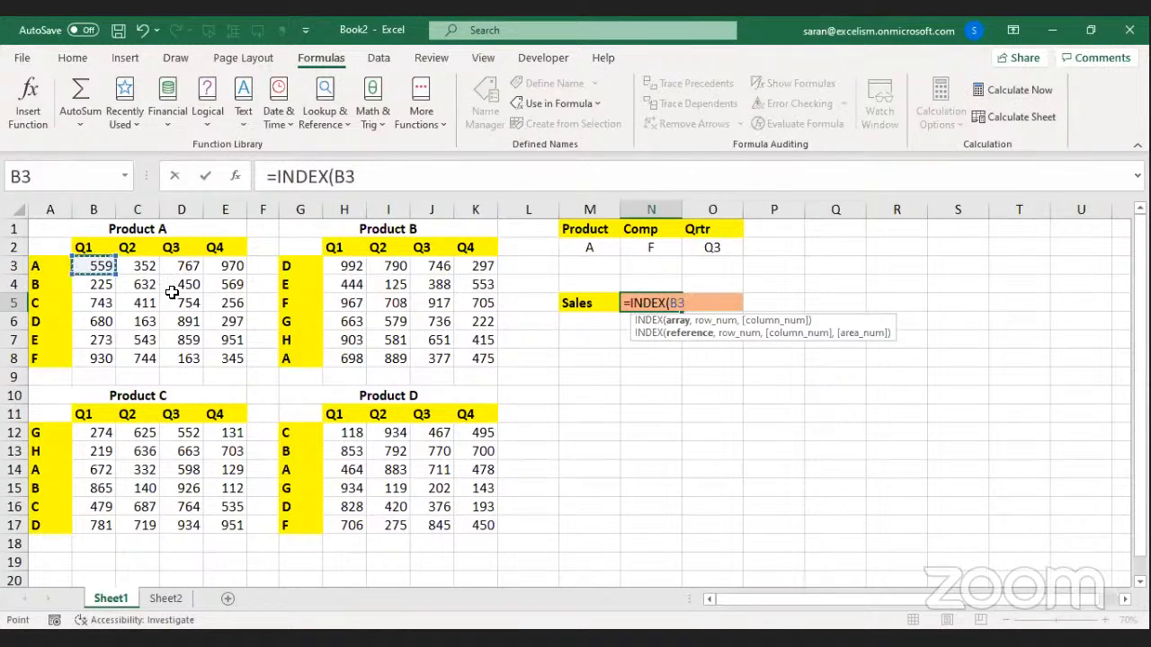
shift+click(237, 359)
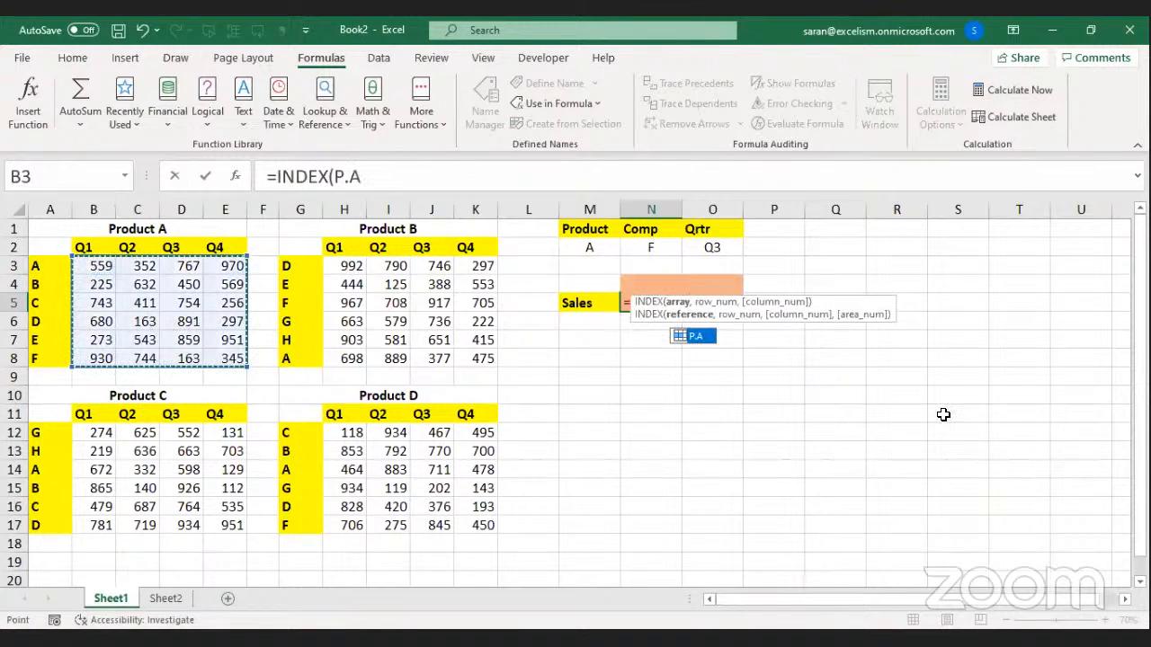
text(,)
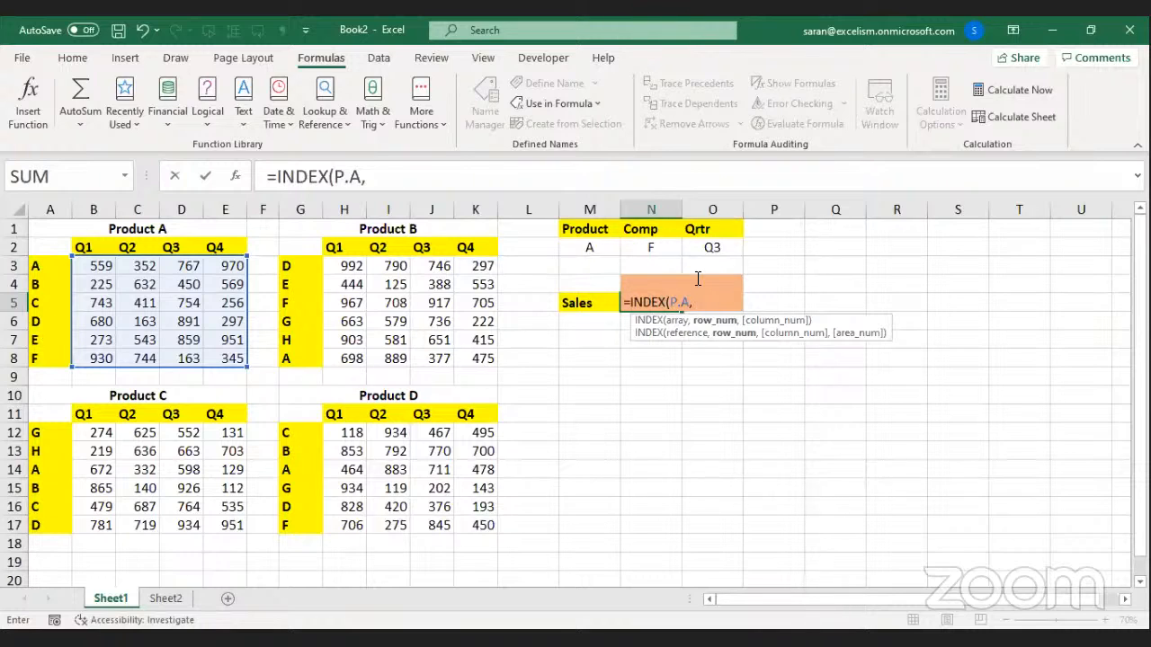
Add the row argument IF(N2="All",0,MATCH(N2,C.A,0)) to N5's INDEX formula.
text(IF()
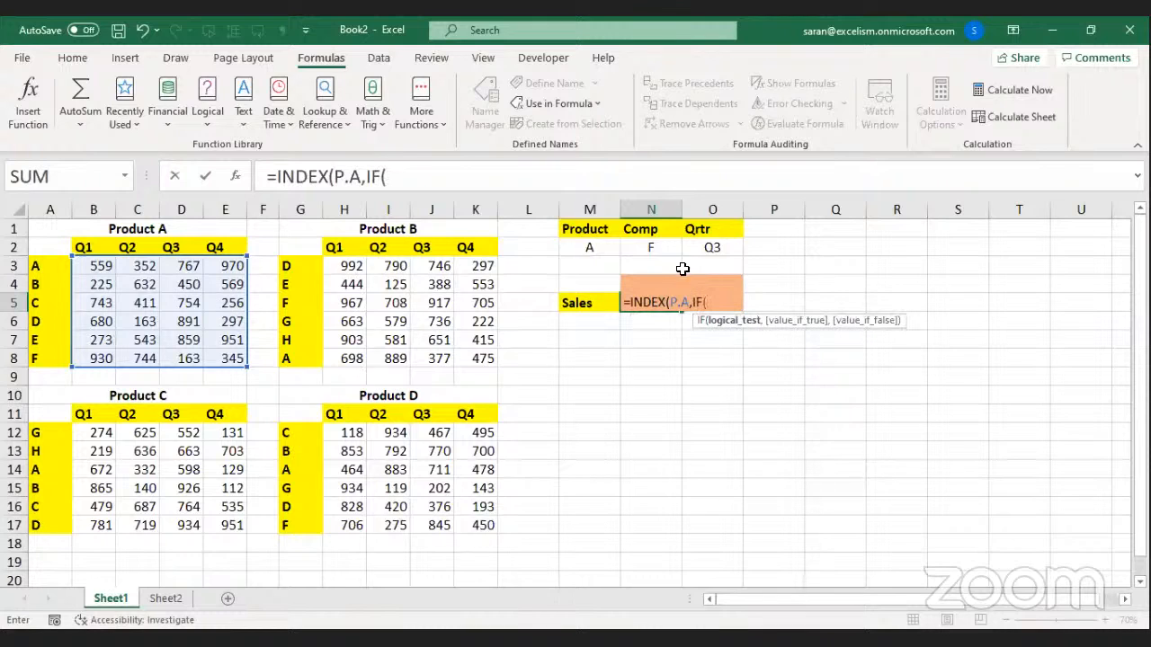
click(661, 244)
text(="All")
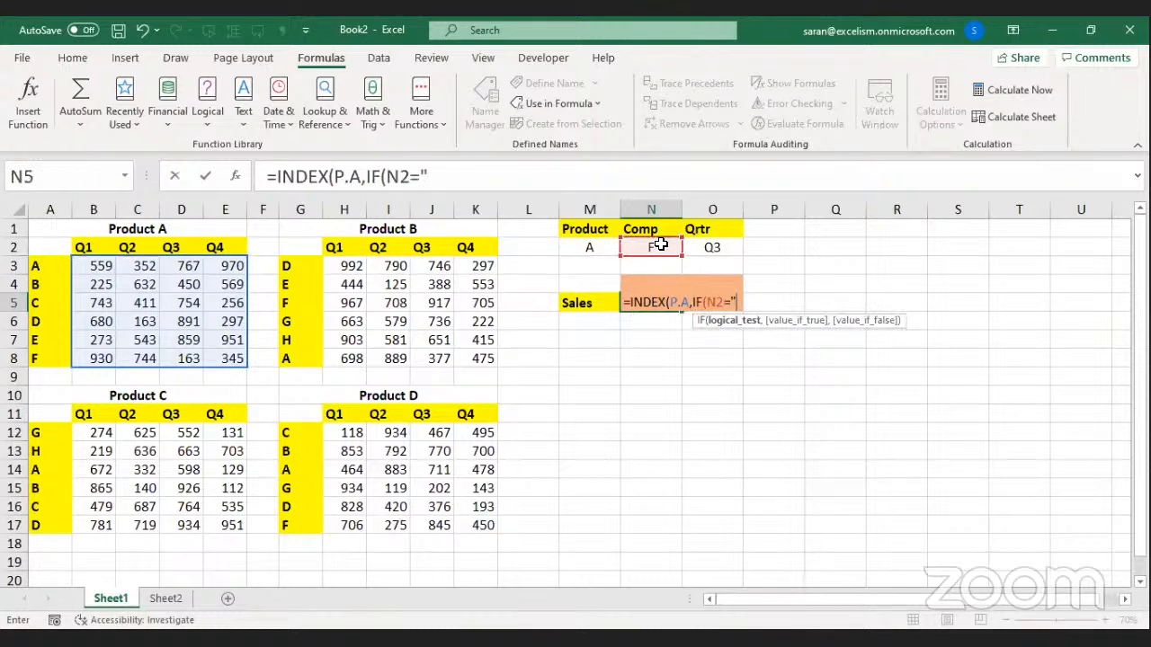
text(,)
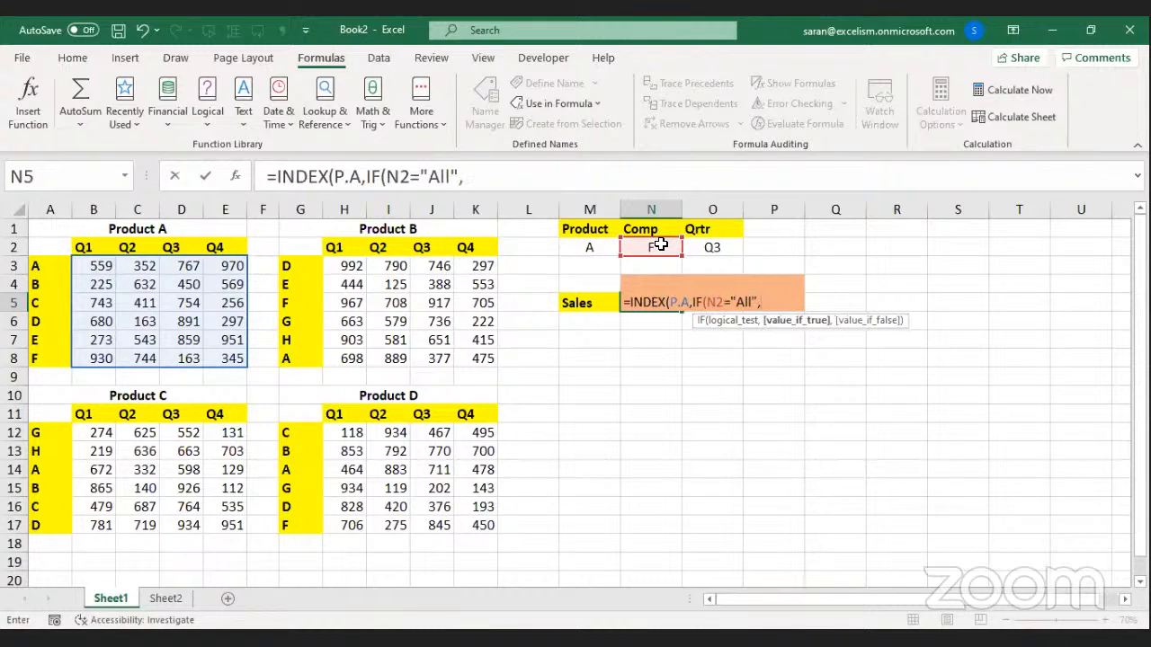
text(0,MATCH()
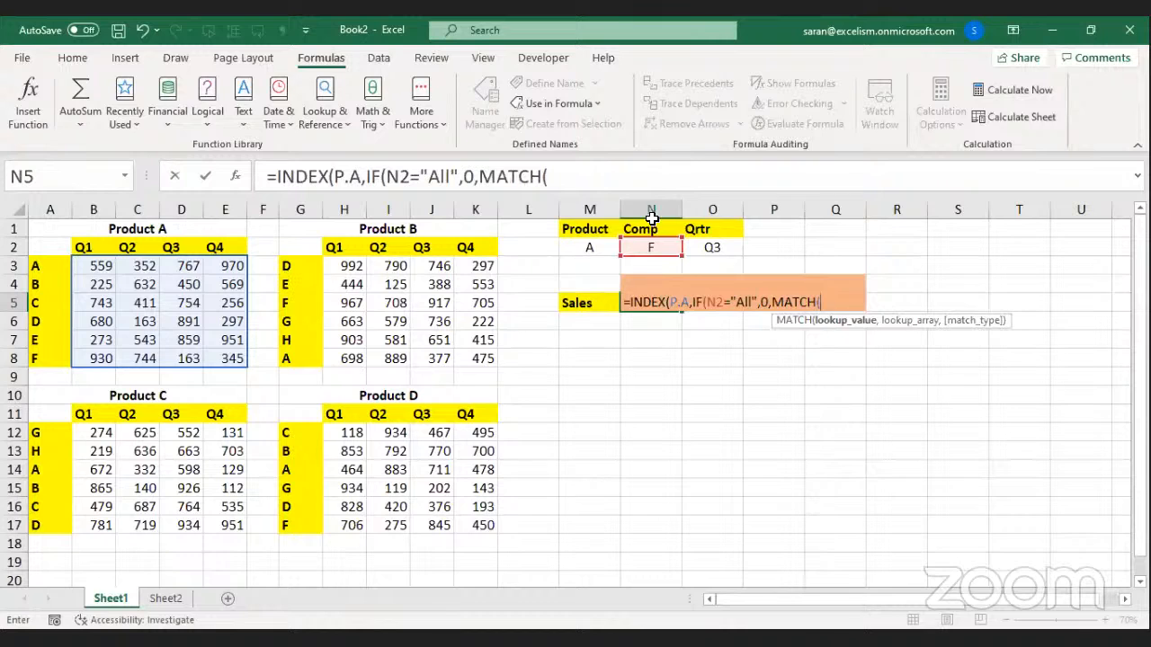
click(658, 249)
text(,)
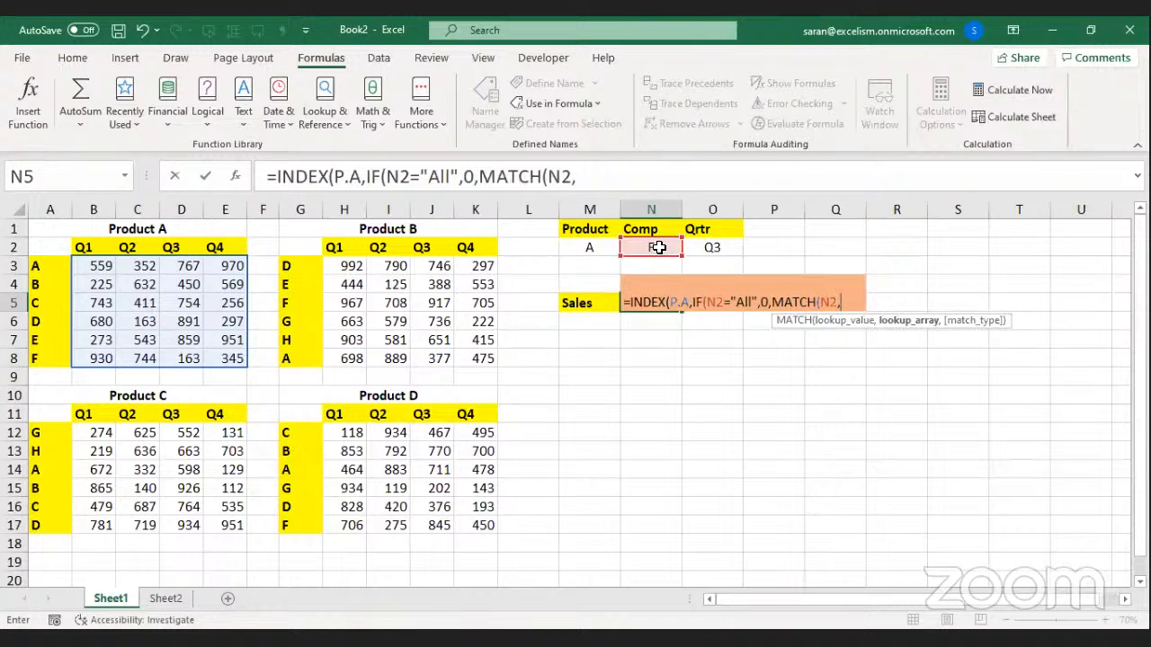
drag(42, 265, 47, 358)
text(,0)
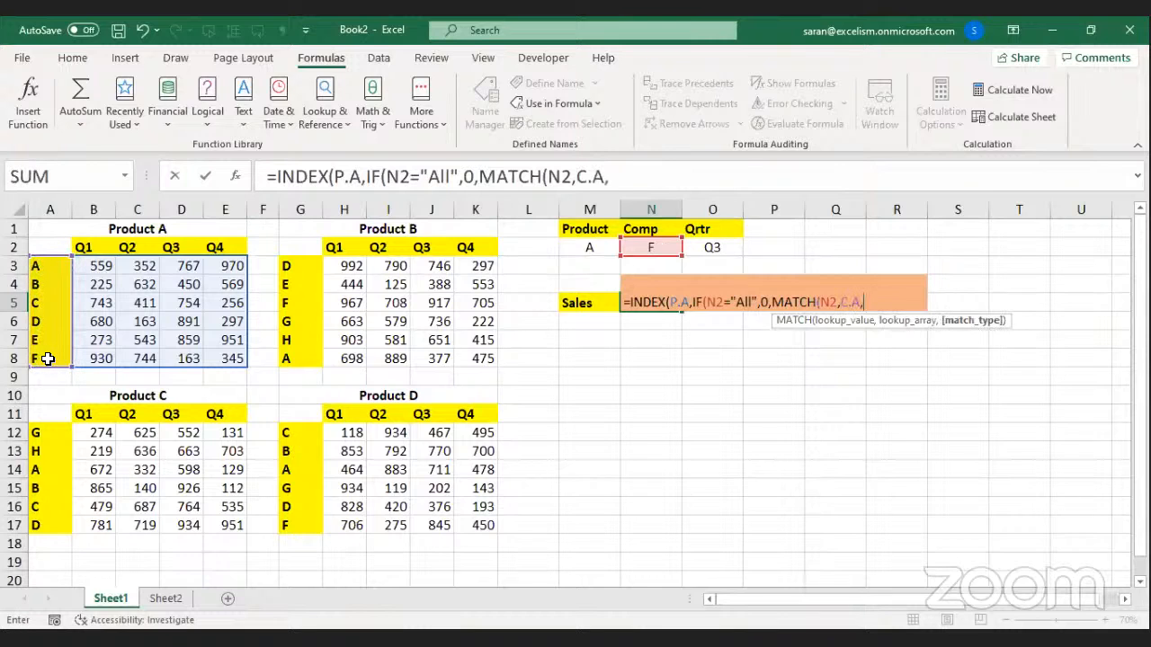
text())
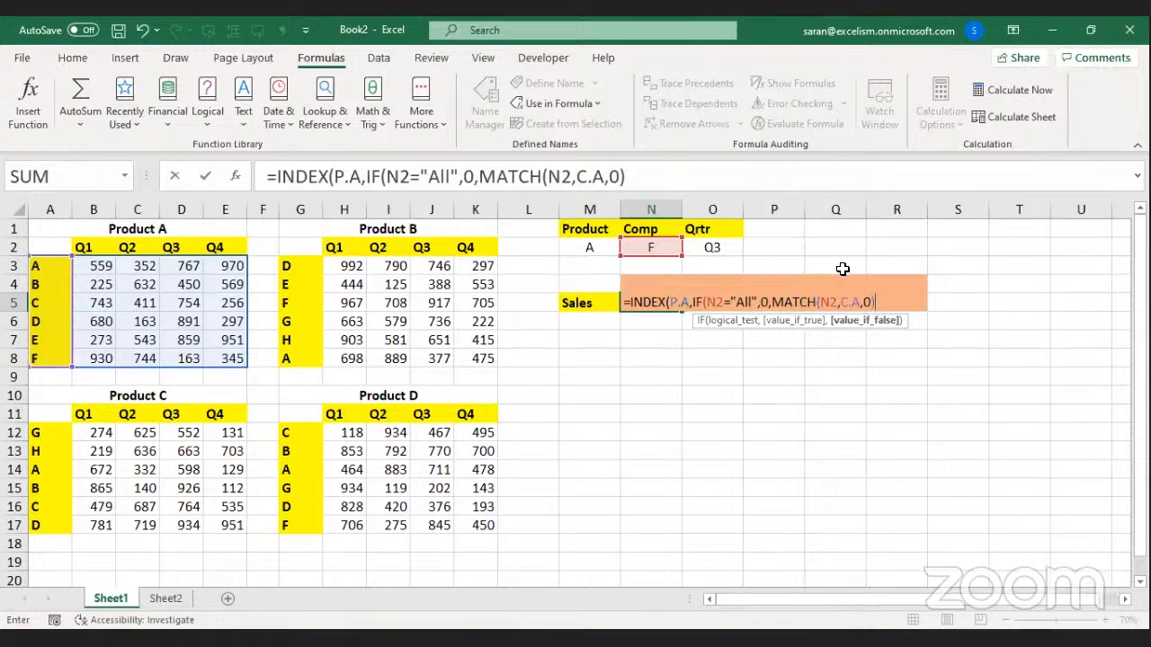
text())
text(,i)
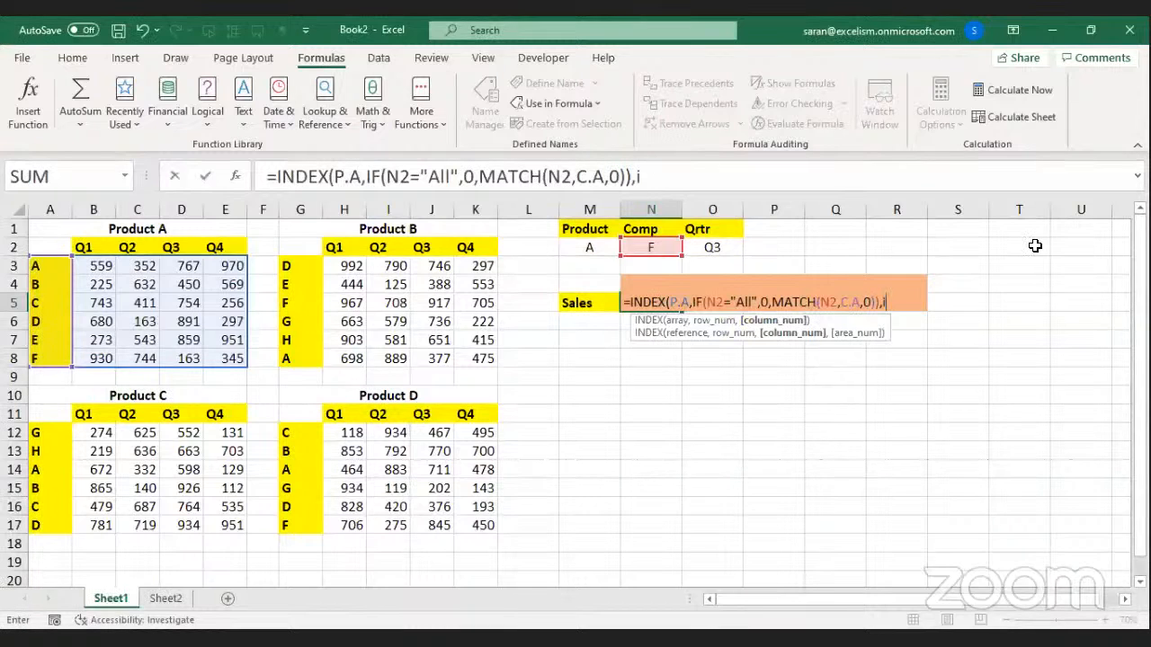
Add the column argument IF(O2="All",0,MATCH(O2,Q.A,0)) and close the INDEX parentheses.
key(Tab)
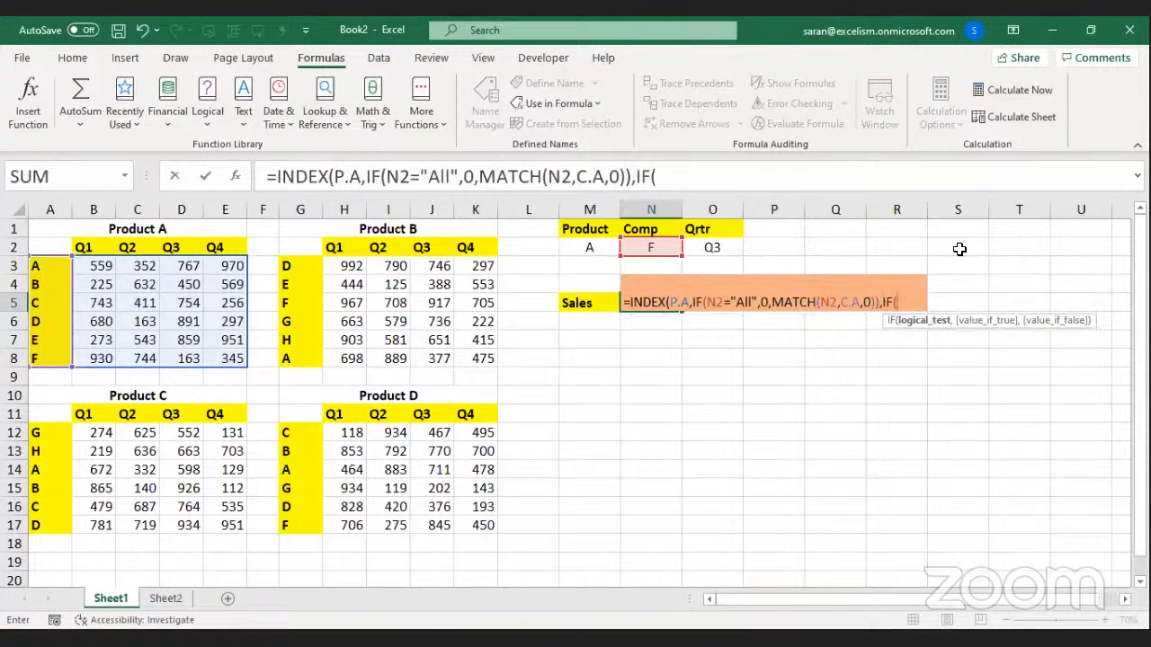
click(722, 248)
text(=)
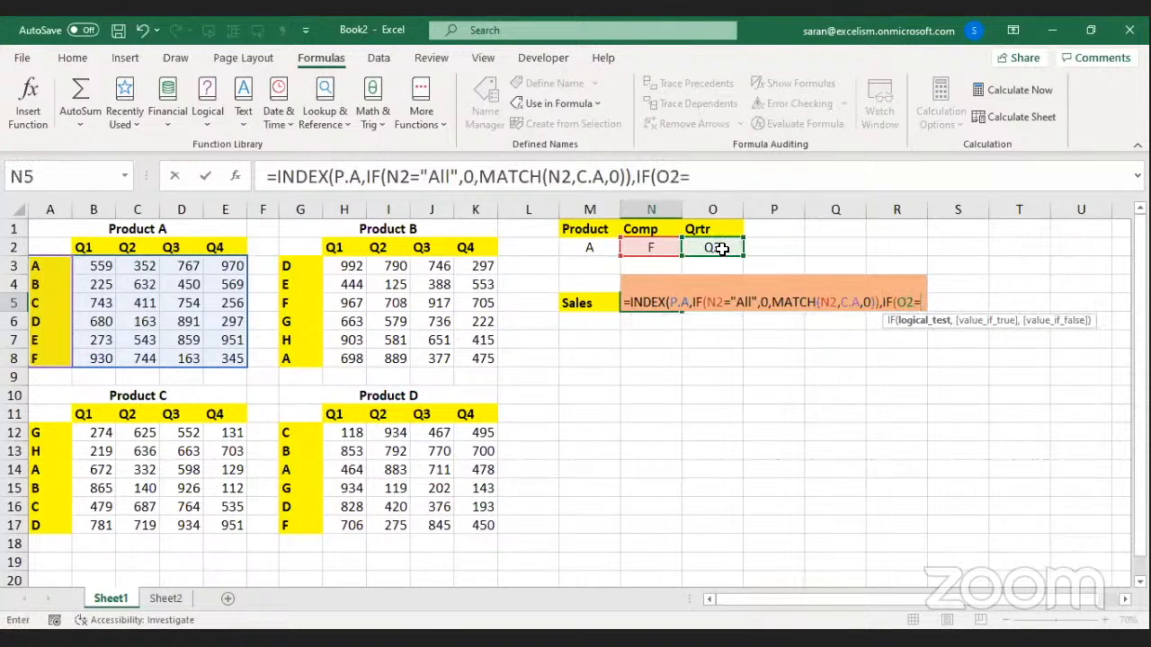
text("All")
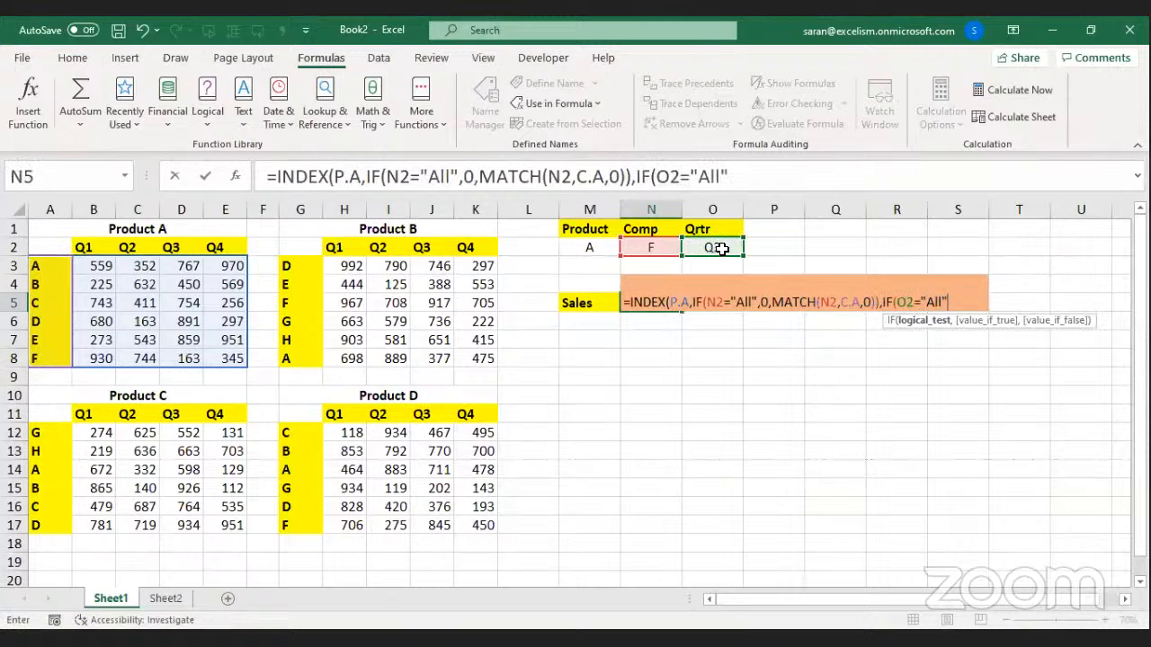
text(,0,M)
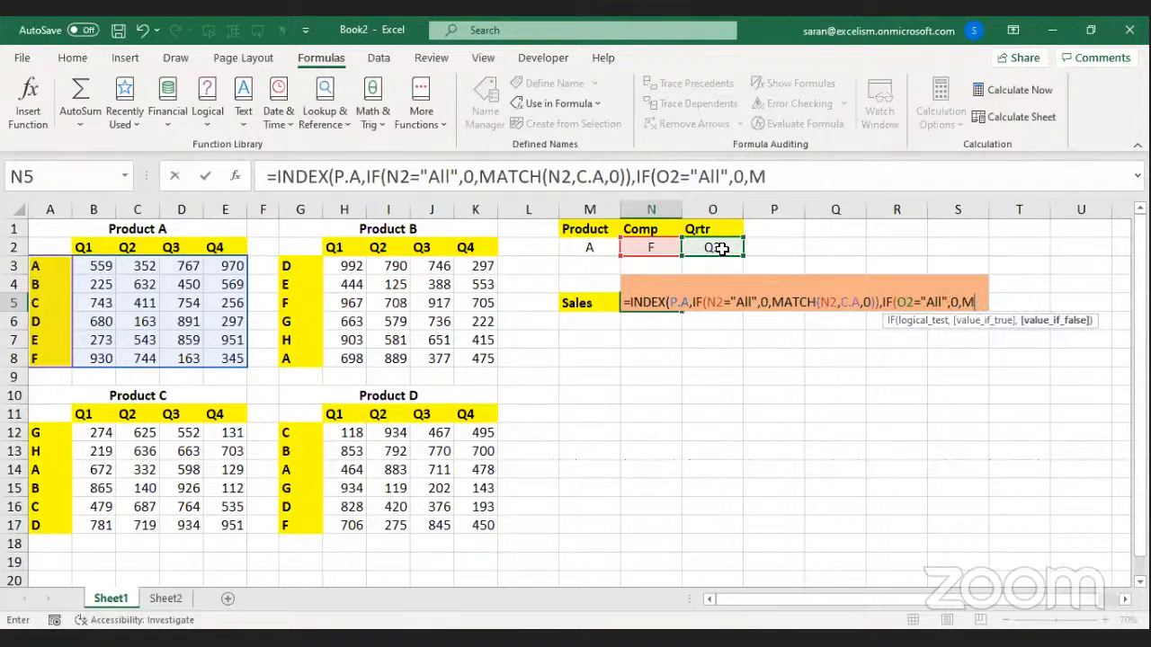
text(ATCH()
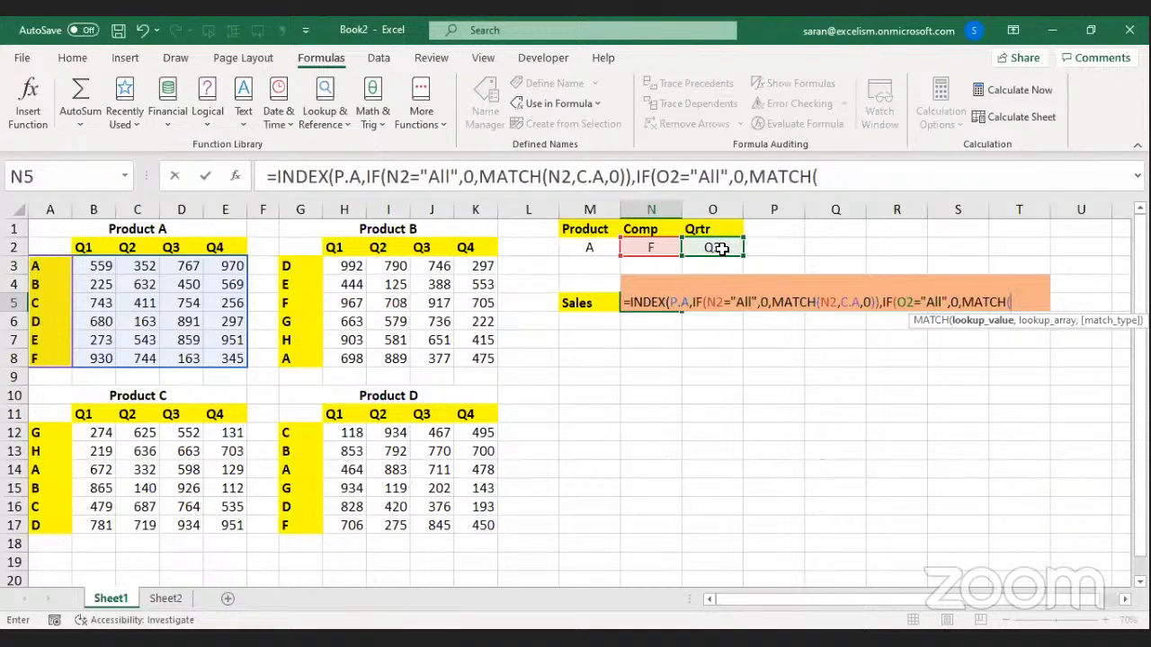
click(721, 249)
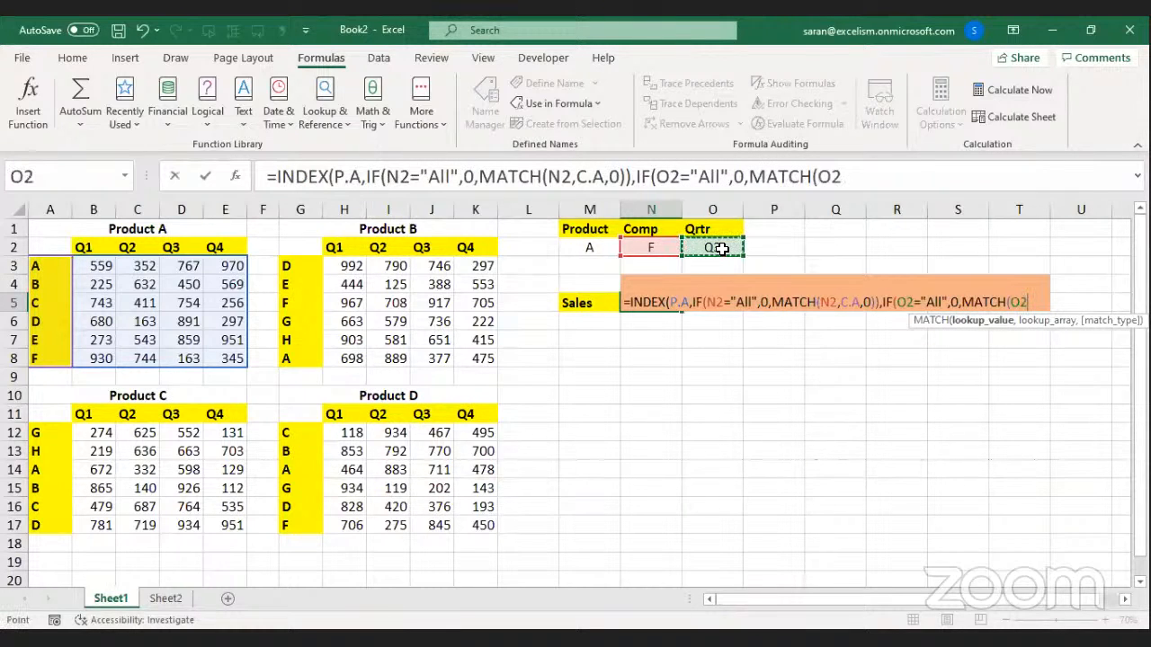
text(,)
drag(83, 247, 225, 247)
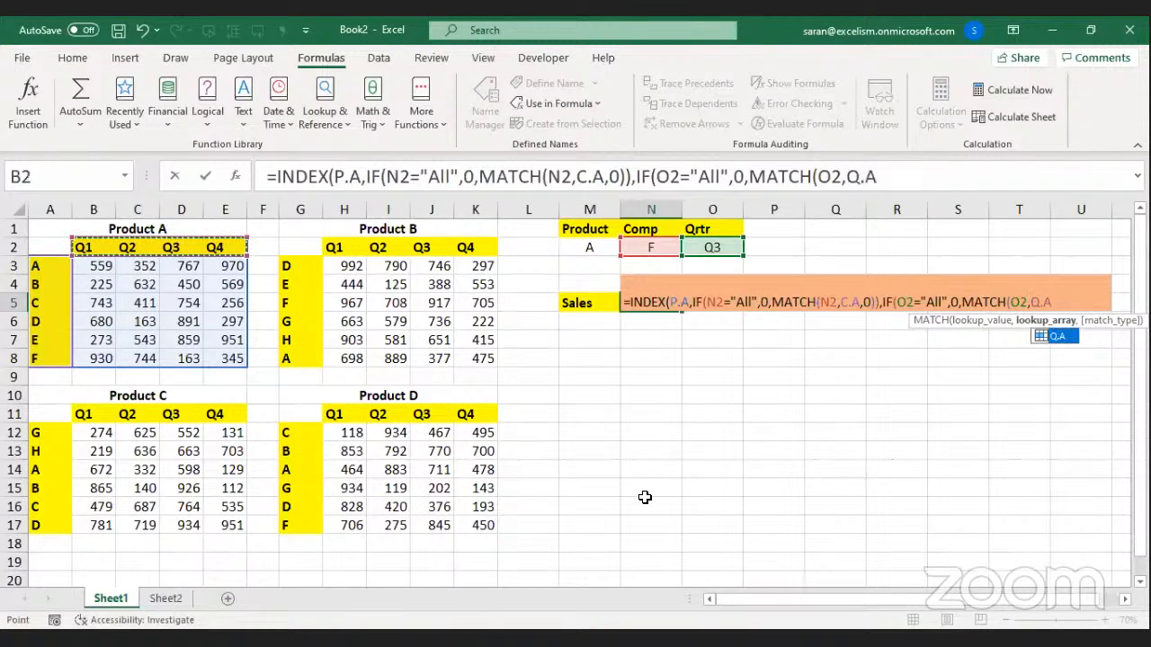
text(,0))
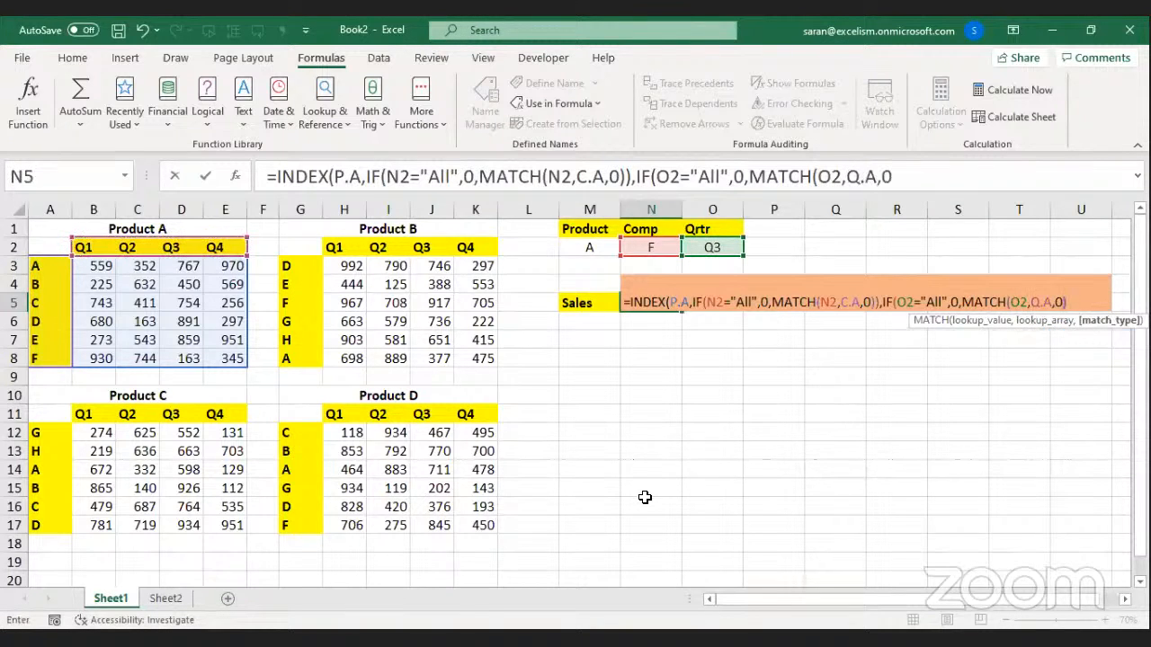
text())
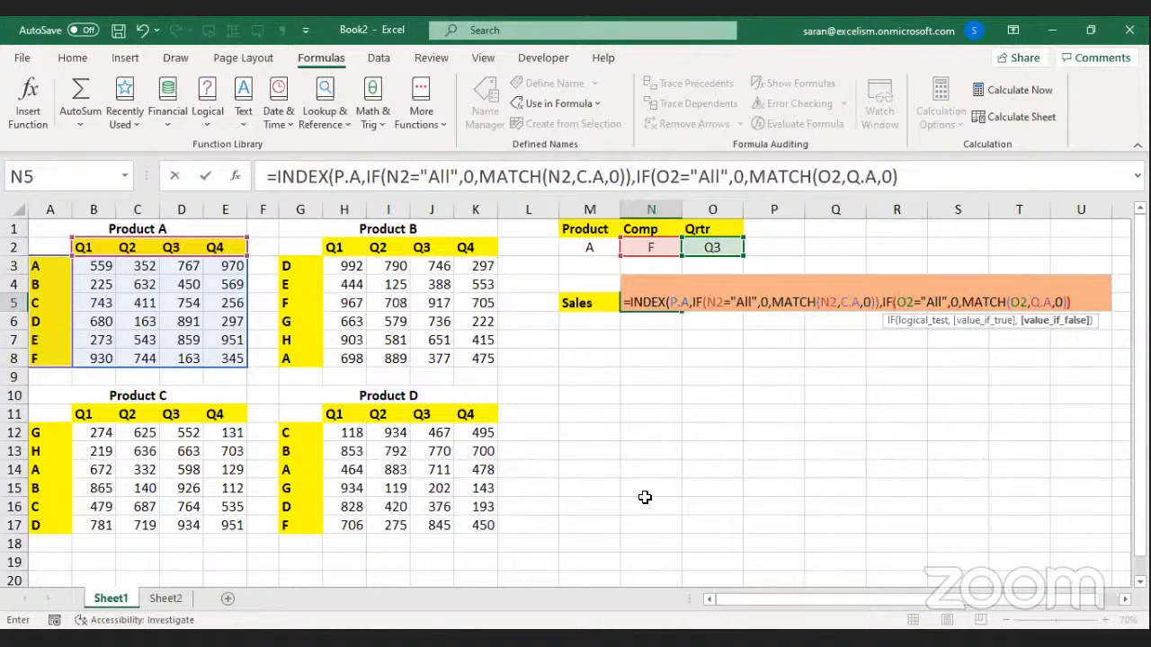
text()))
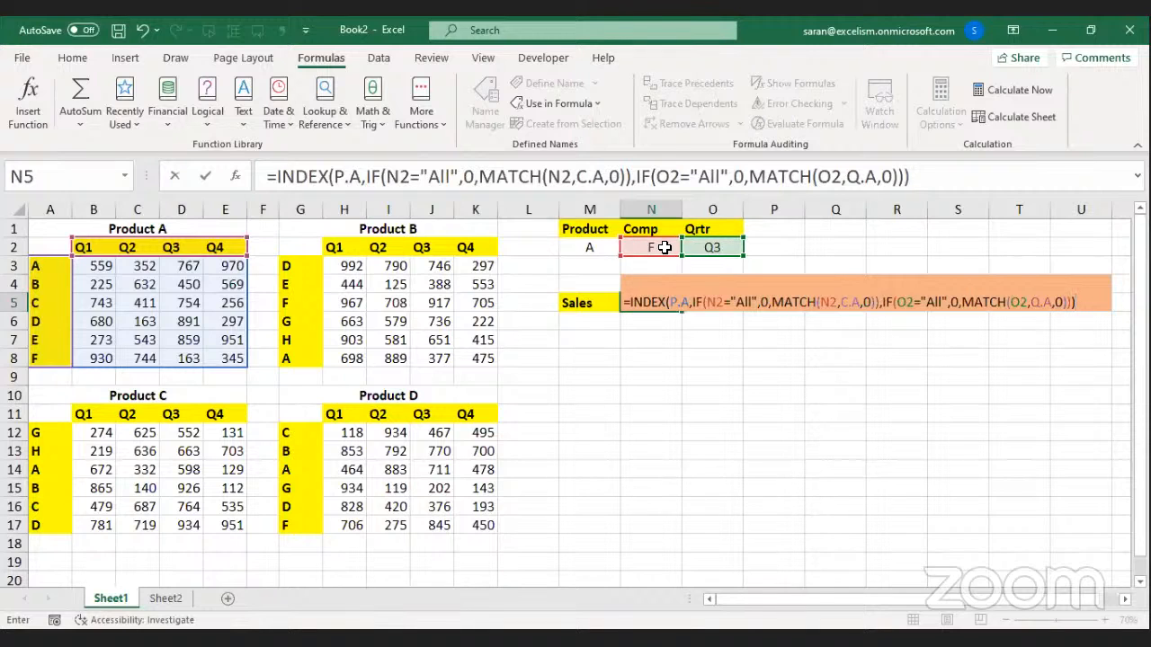
drag(630, 301, 665, 300)
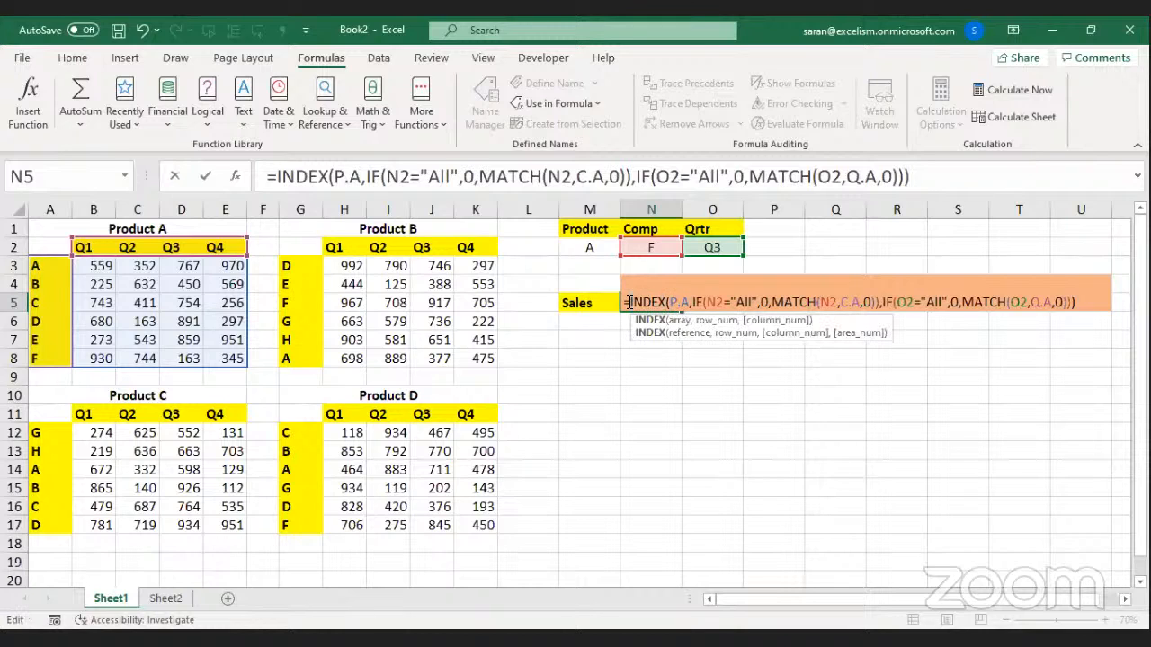
Wrap N5's formula as =SUM(INDEX(P.A,…)) and commit it, returning 163 for Comp F, Q3.
click(629, 302)
text(S)
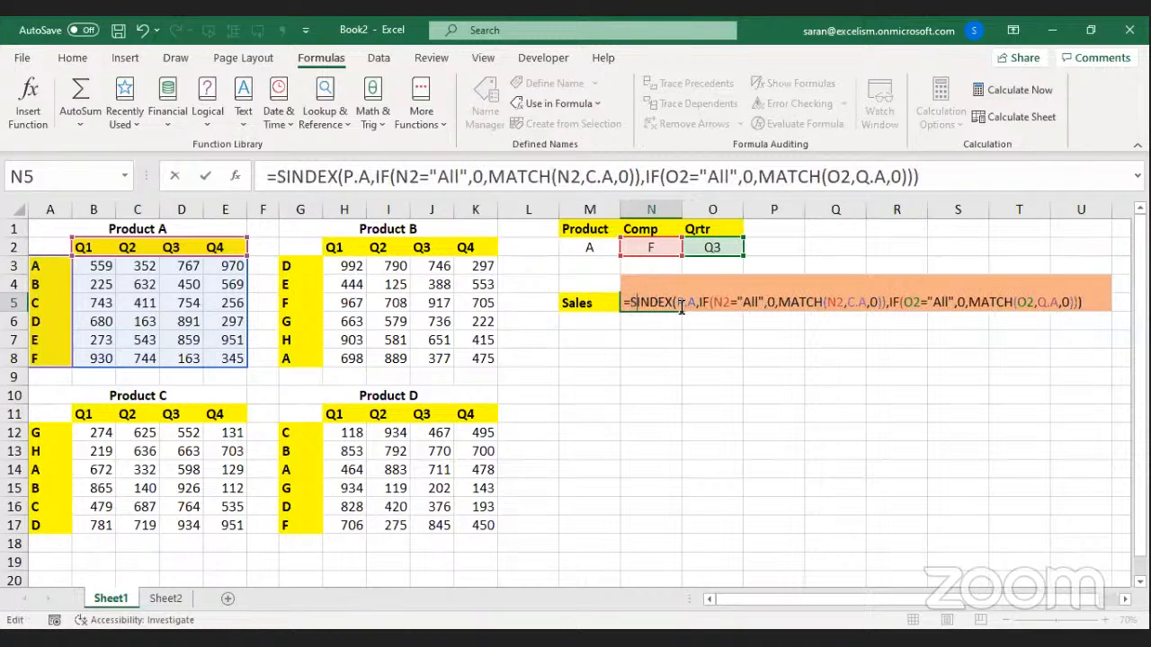
text(um)
key(Tab)
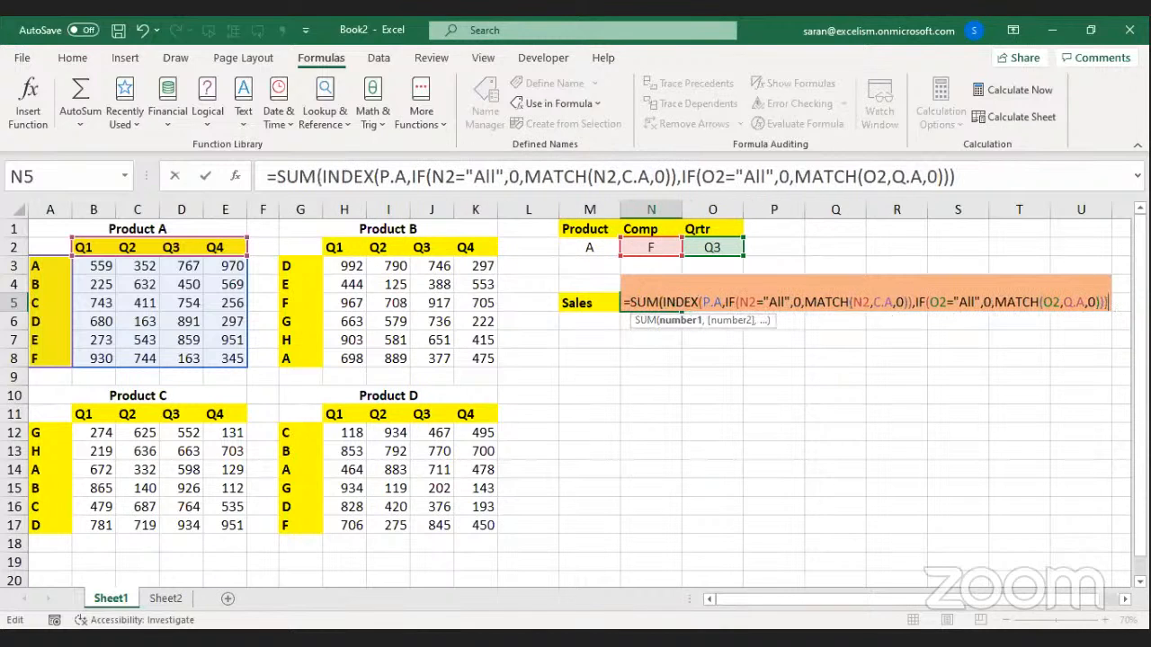
text())
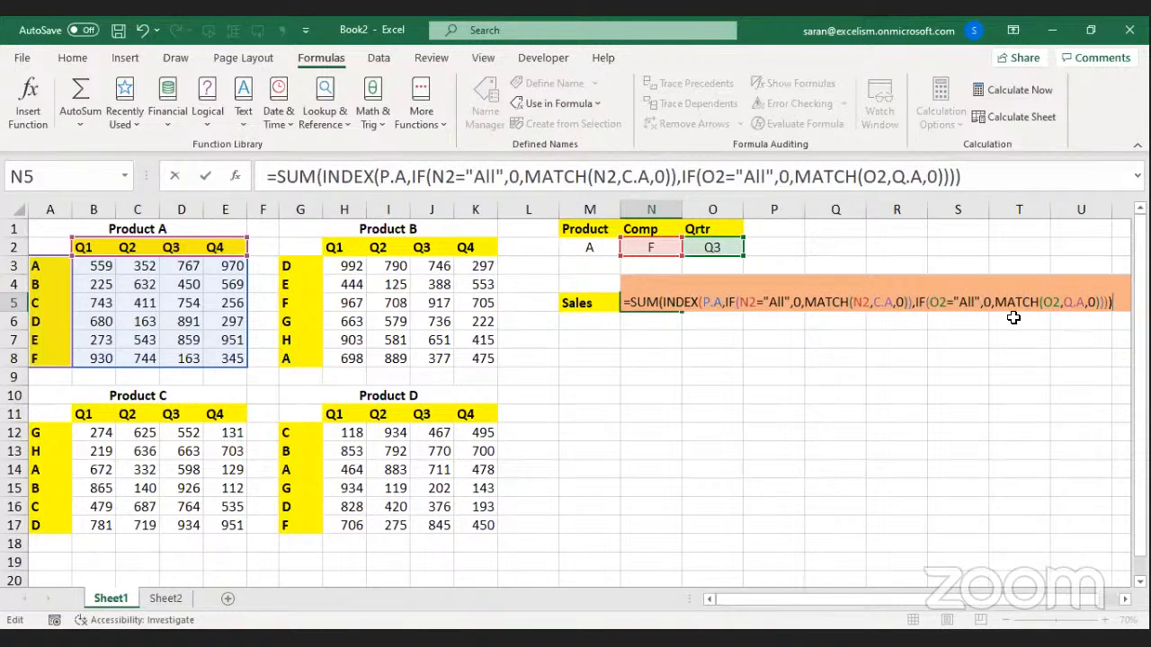
key(Return)
key(Up)
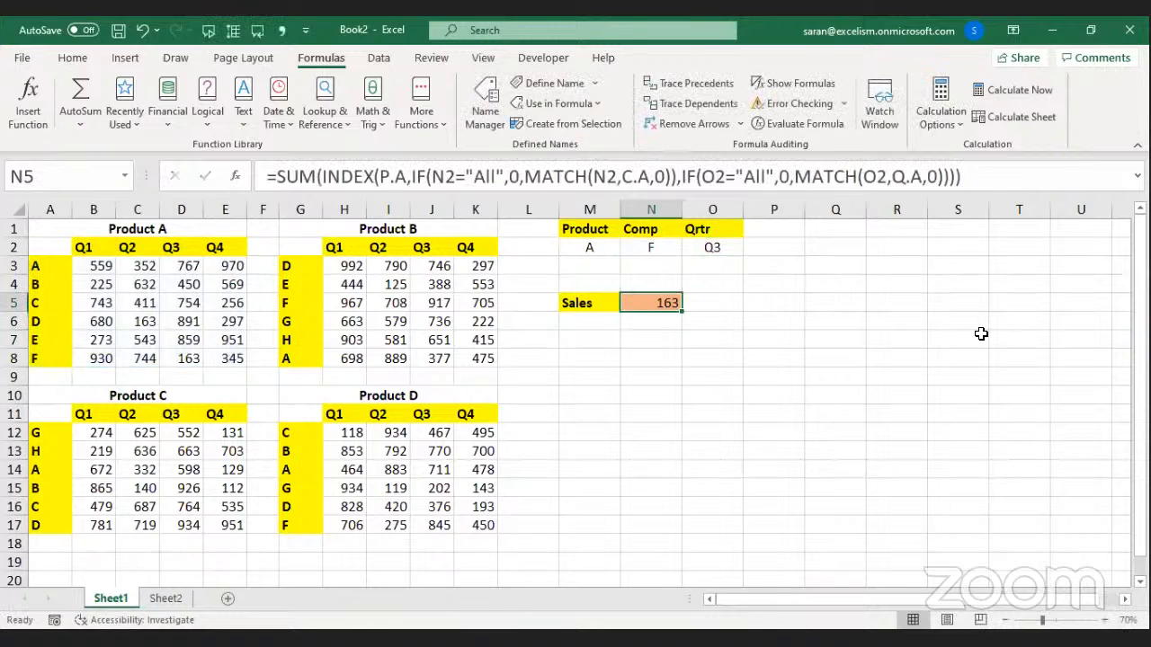
key(F2)
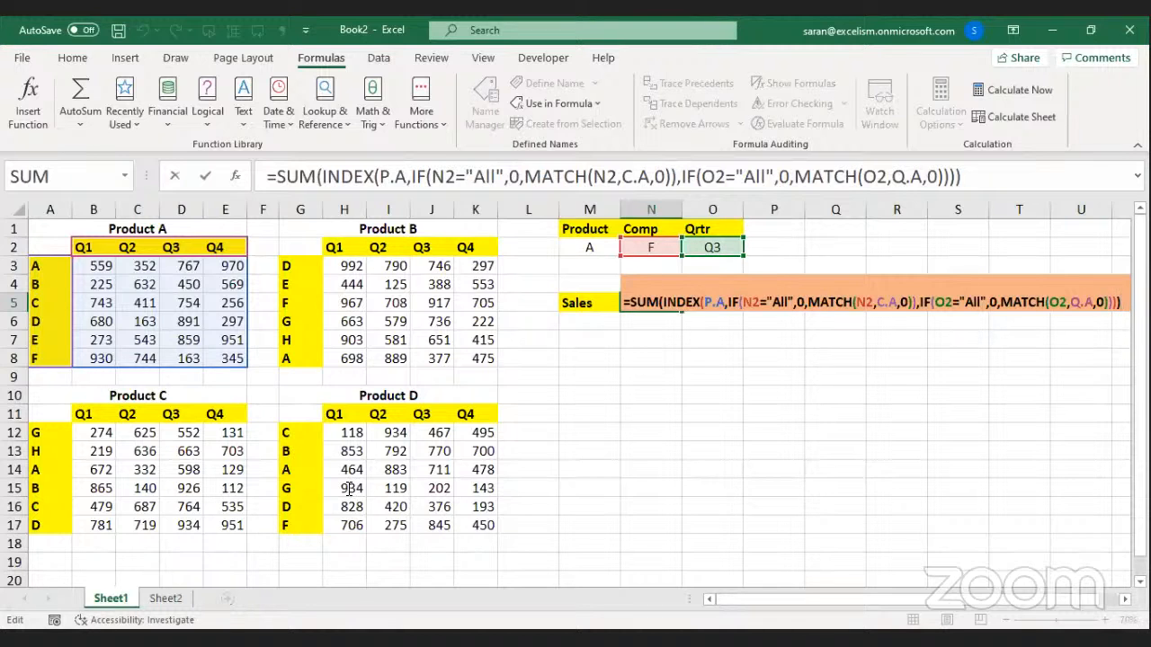
key(Return)
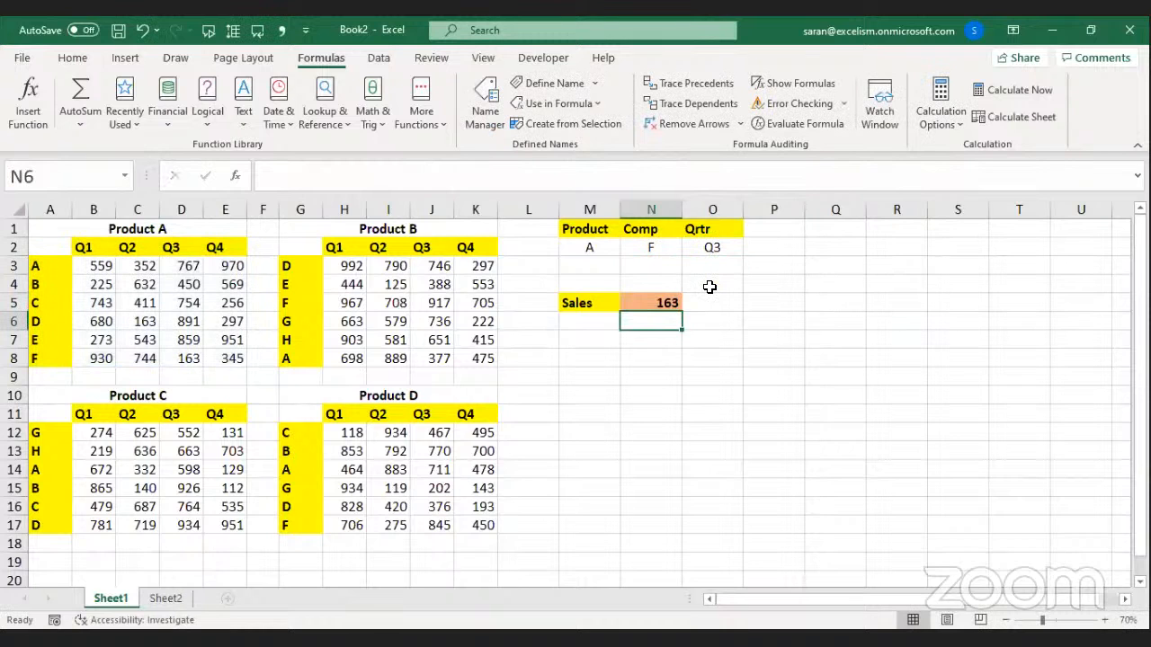
Set Comp to E, then All, and verify Product A's Q3 column totals 3884.
key(Up)
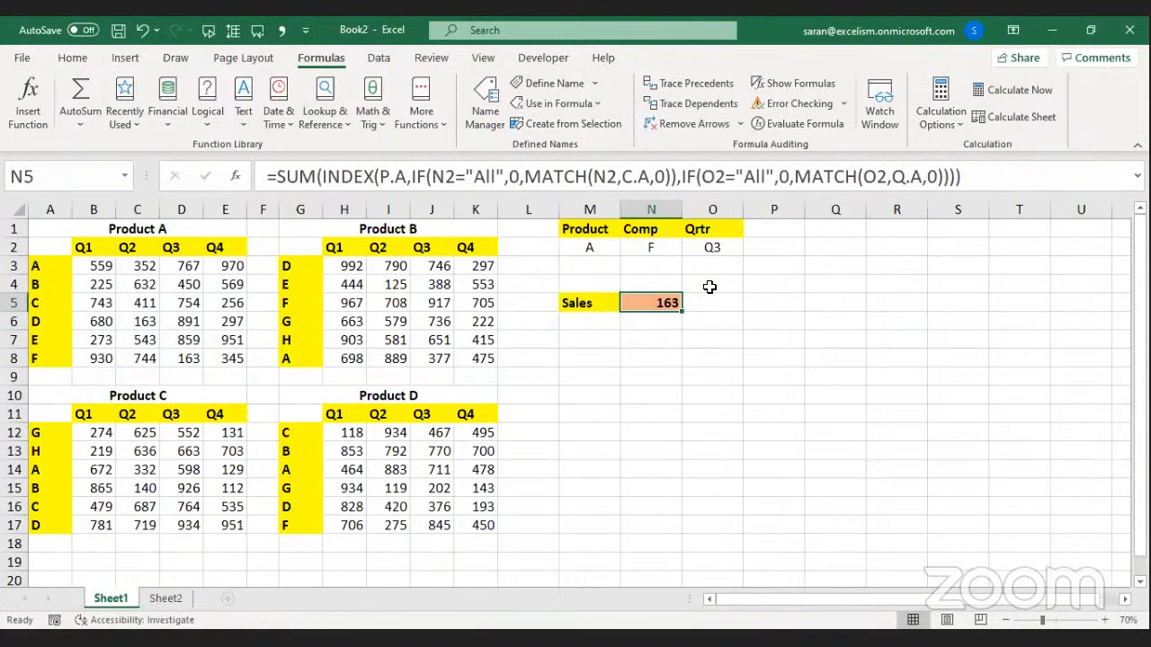
click(596, 245)
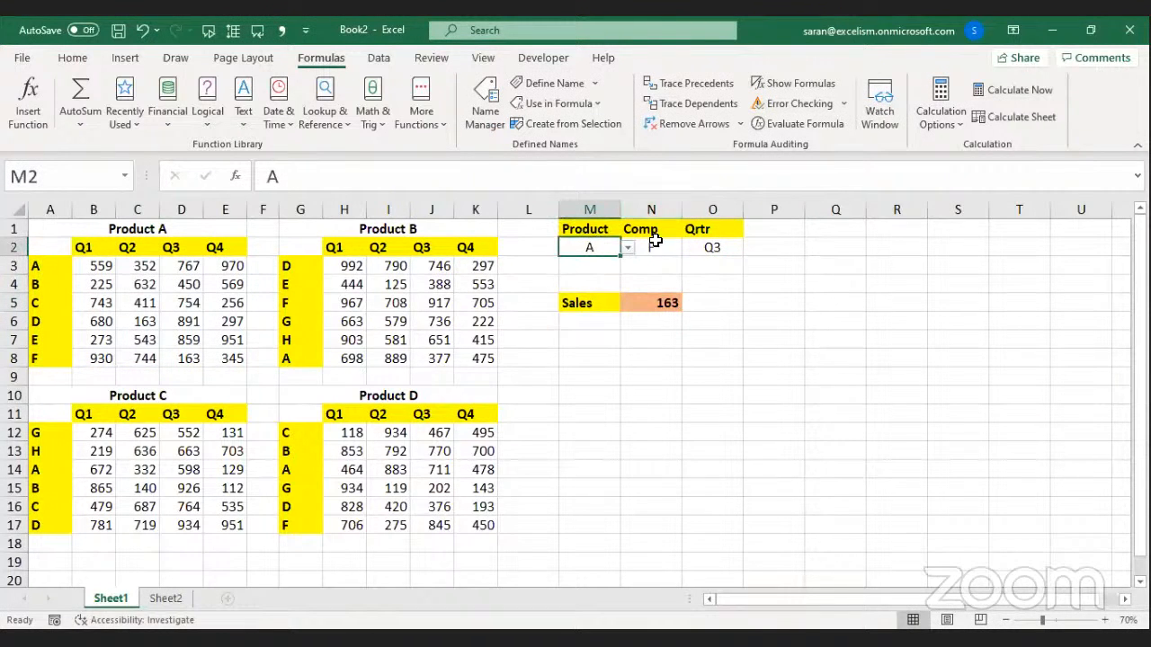
click(658, 249)
click(690, 248)
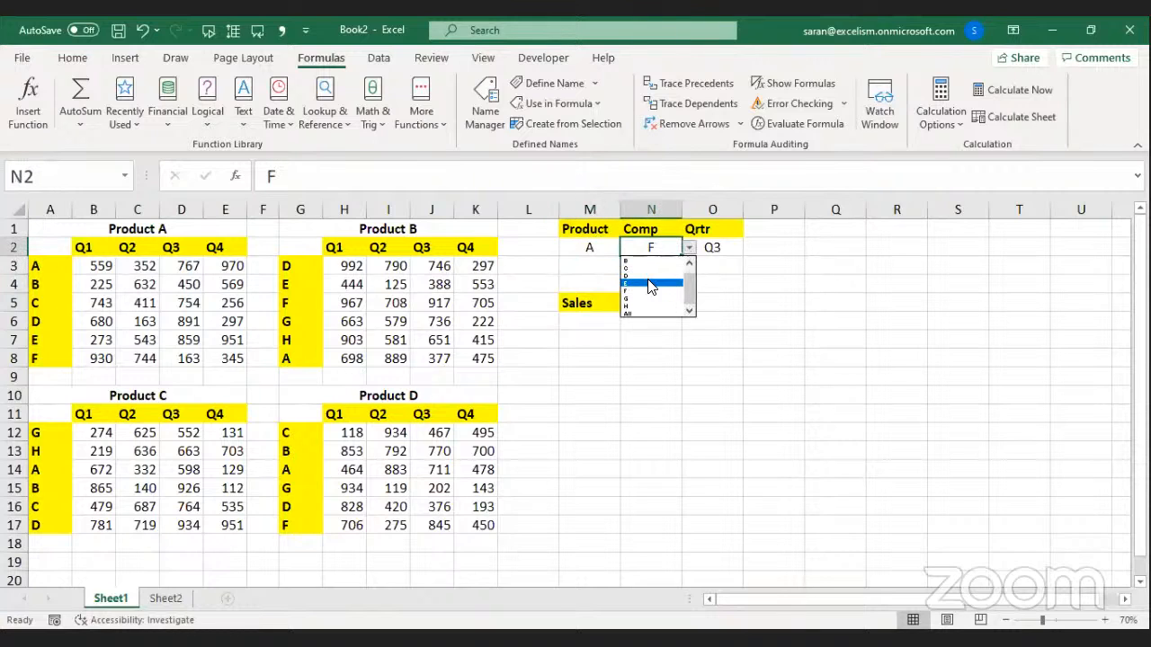
click(648, 280)
click(690, 251)
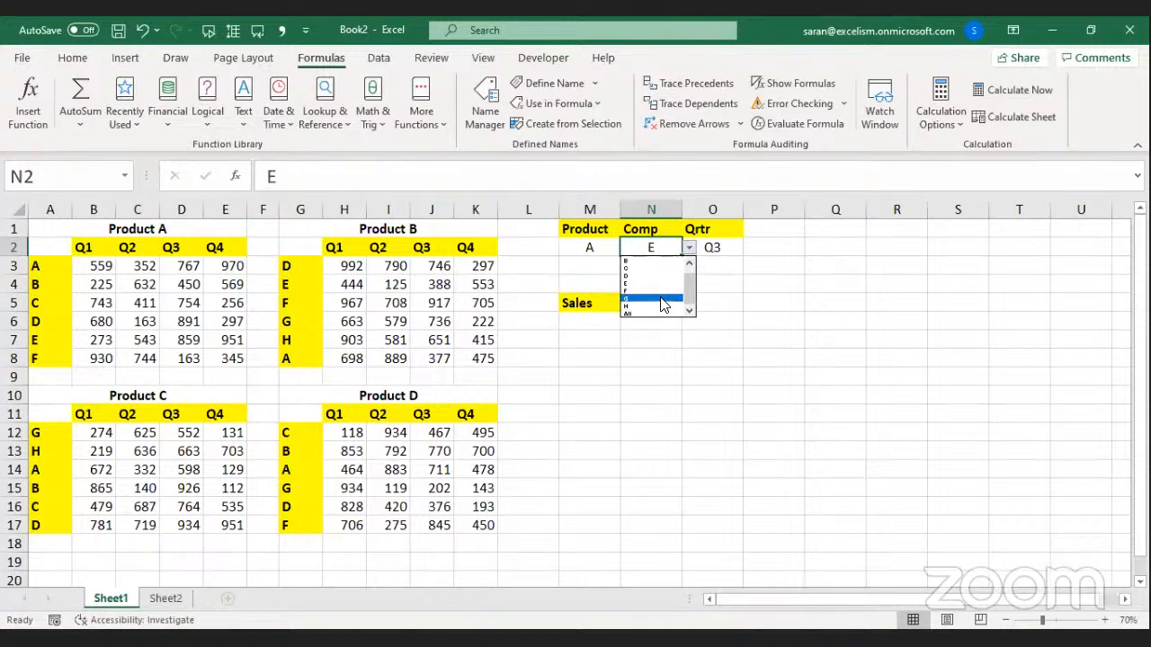
key(Escape)
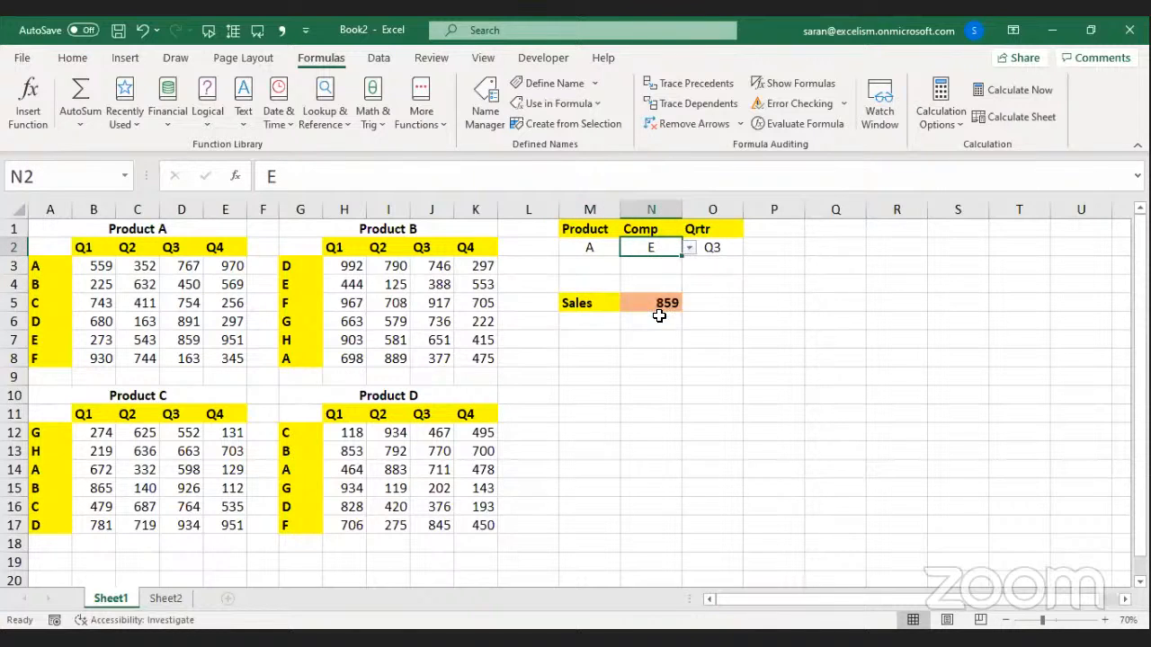
click(690, 249)
click(659, 312)
click(717, 247)
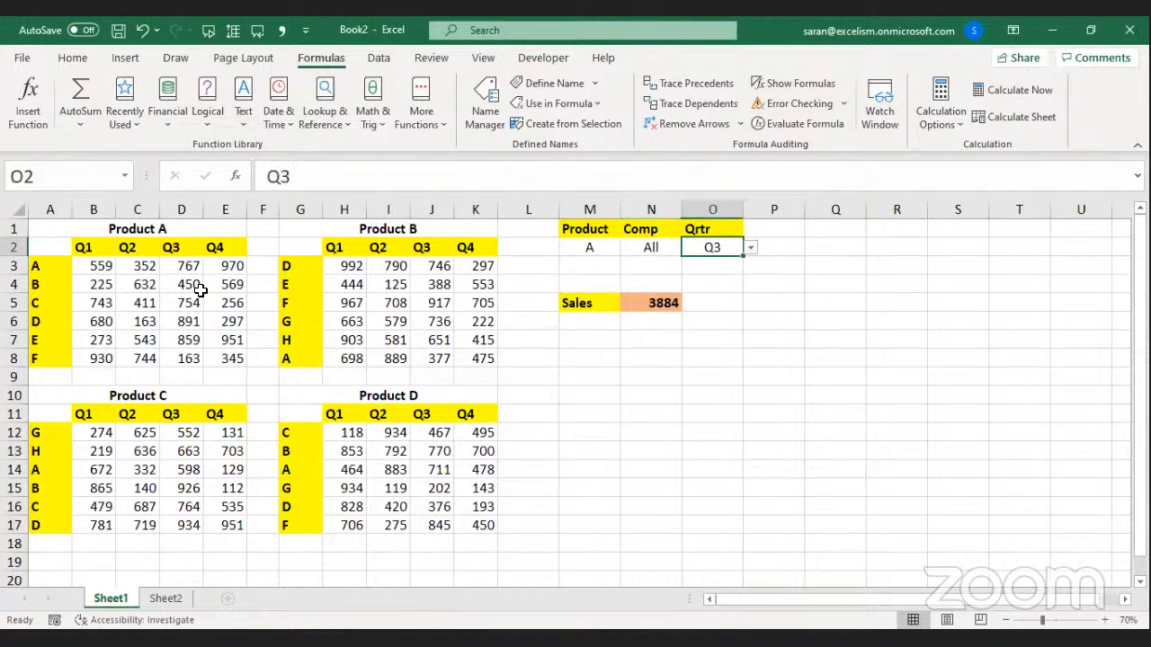
click(184, 258)
drag(184, 258, 186, 359)
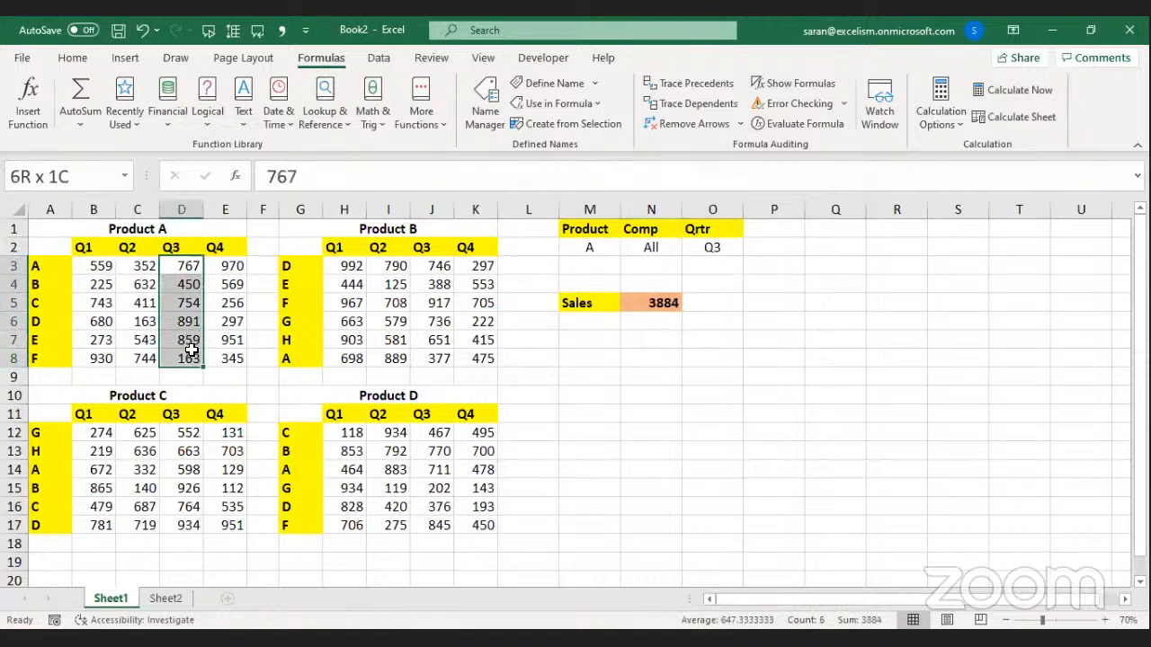
Choose Comp E with Qtr Q4 then All, verify the 2626 row total, then switch Comp to G.
click(675, 247)
click(689, 247)
click(666, 273)
click(709, 248)
click(750, 248)
click(732, 283)
drag(734, 246, 754, 253)
click(752, 248)
click(746, 295)
click(731, 315)
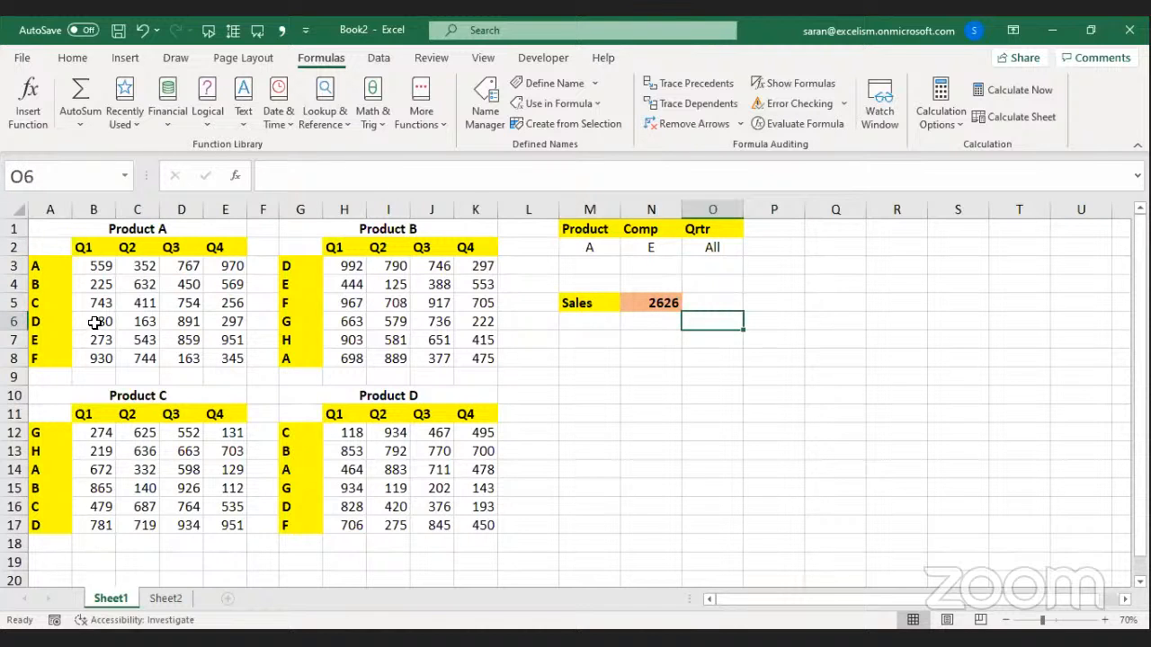
drag(98, 342, 229, 340)
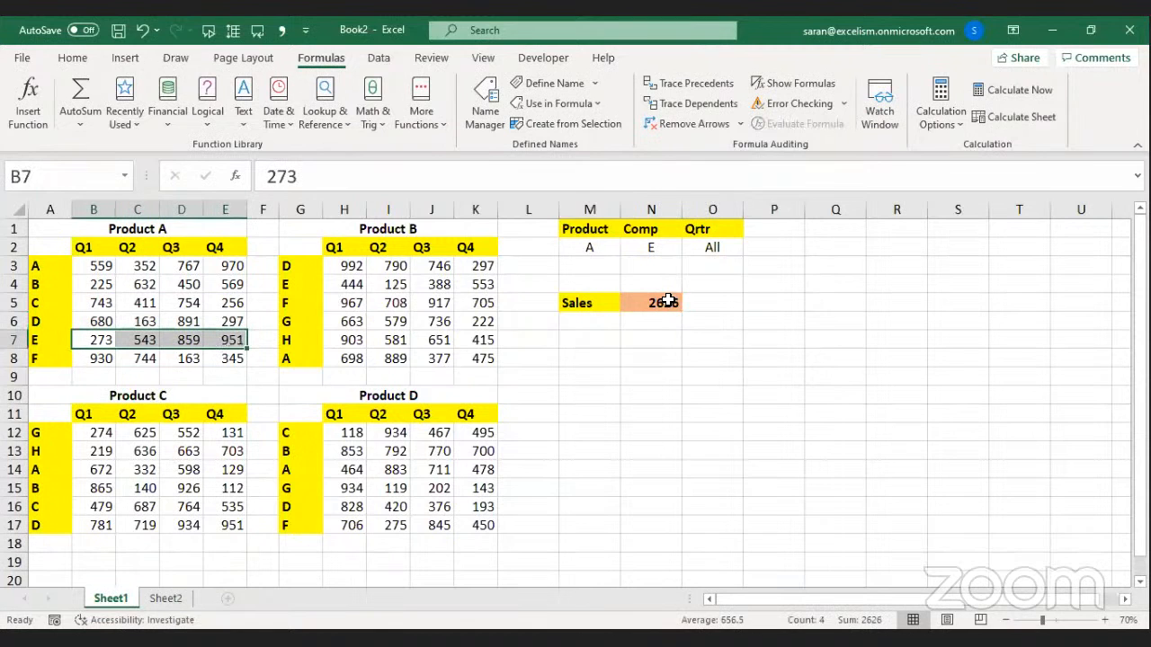
click(661, 248)
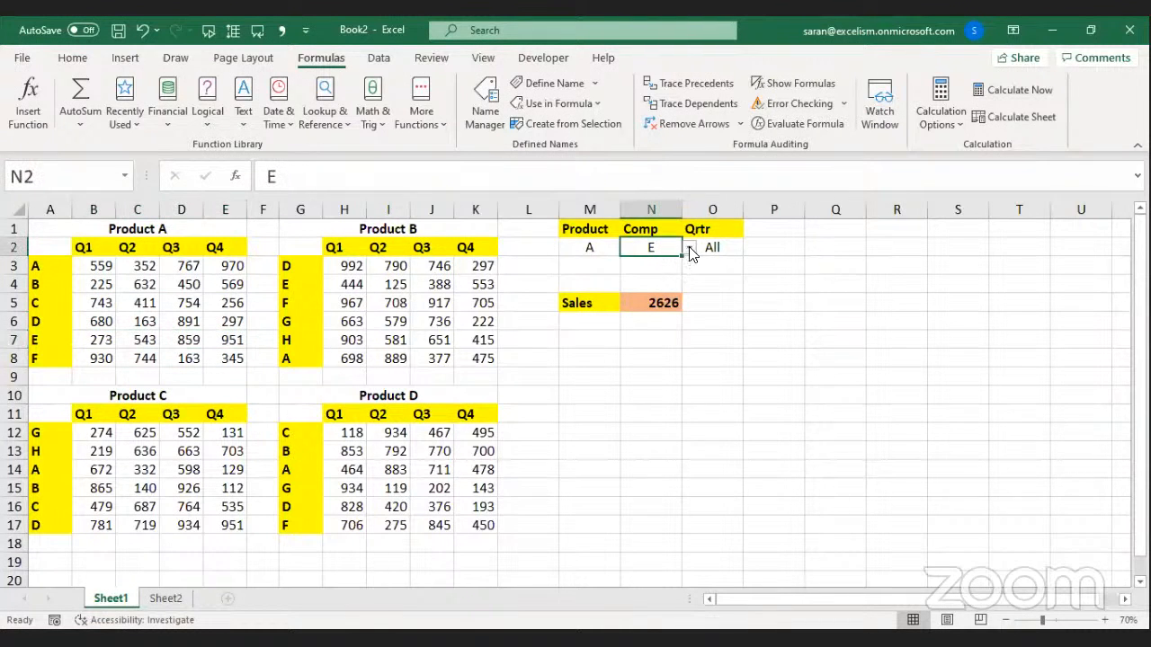
click(690, 252)
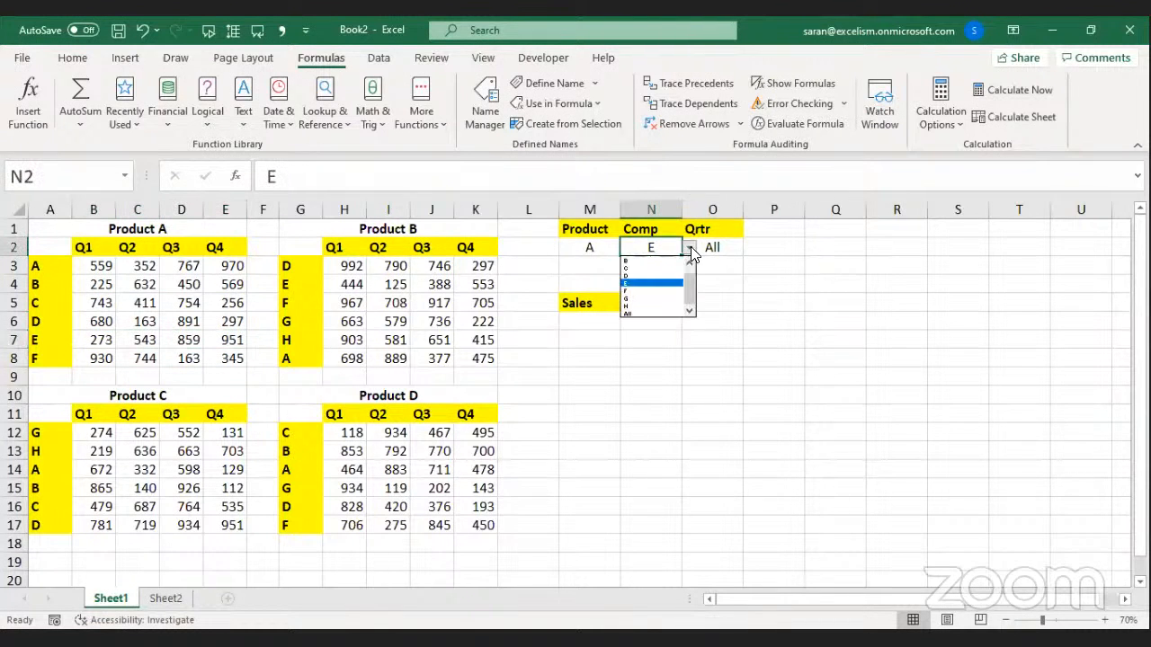
click(664, 300)
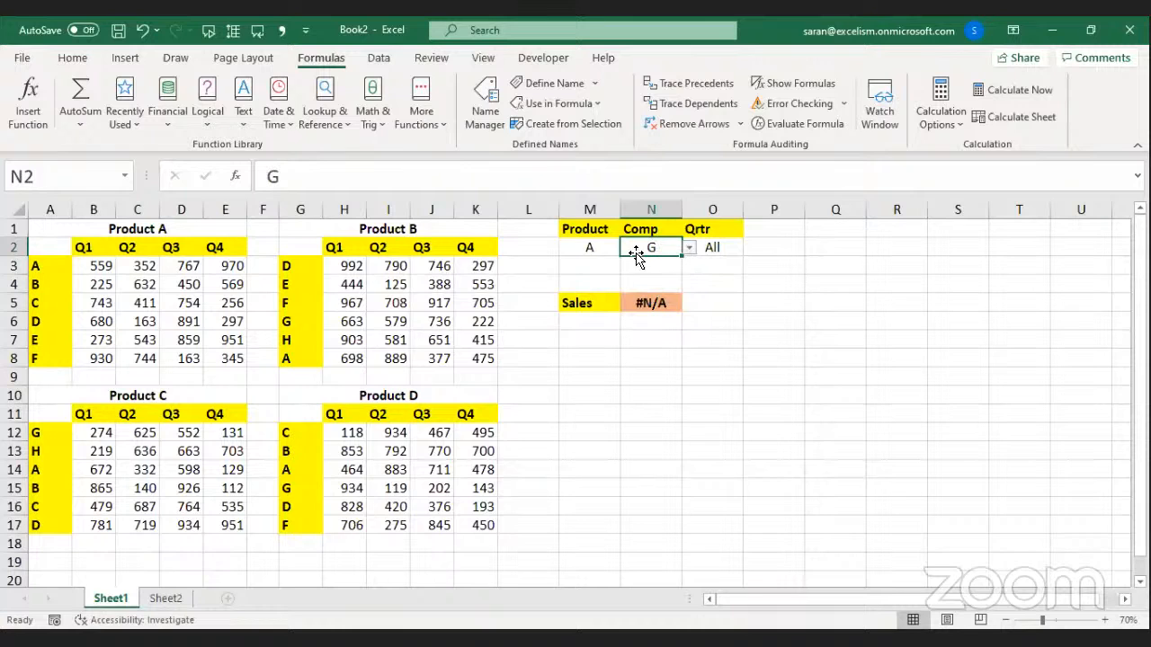
Inspect N5's Sales formula and reselect G as the Comp value.
double_click(656, 302)
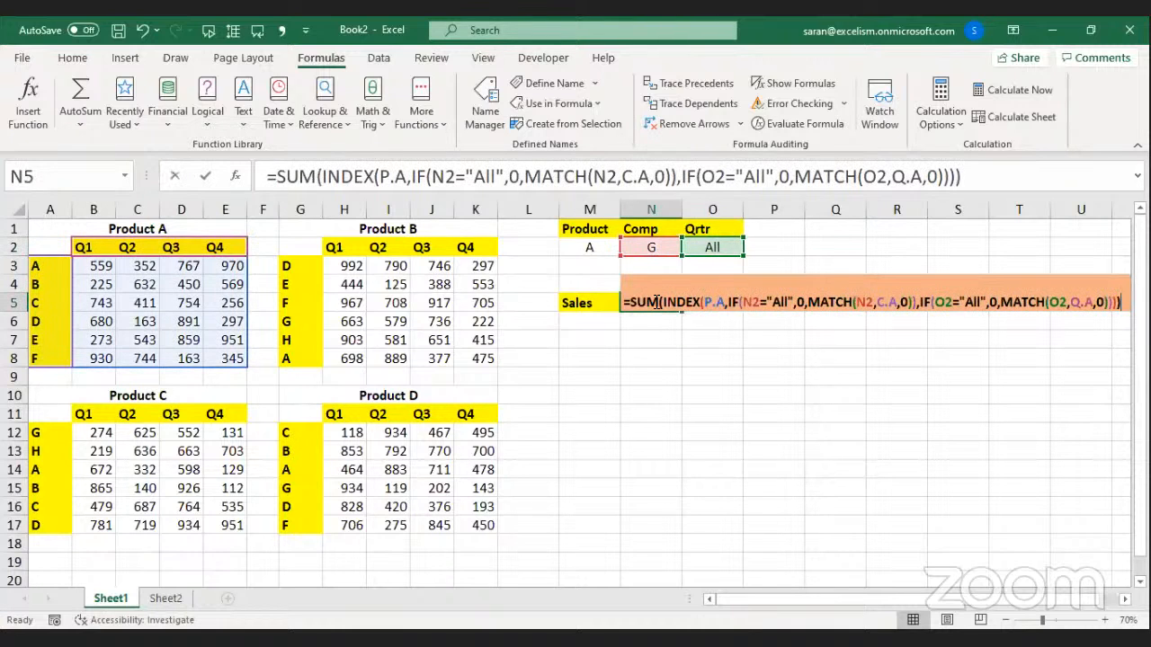
key(Return)
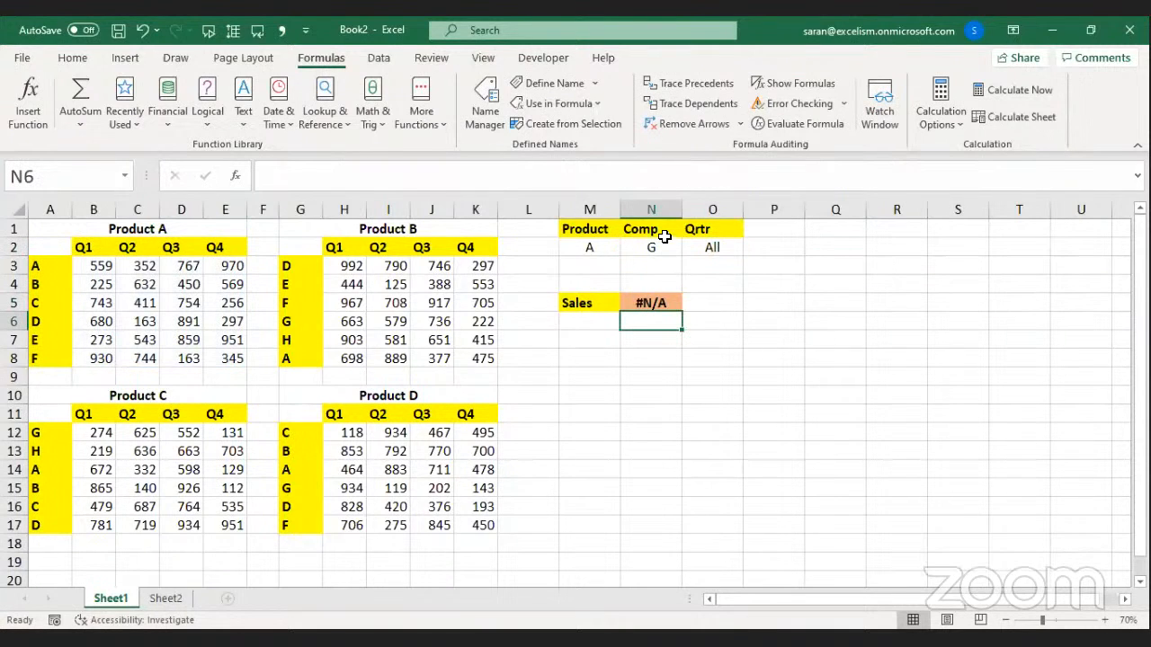
click(656, 248)
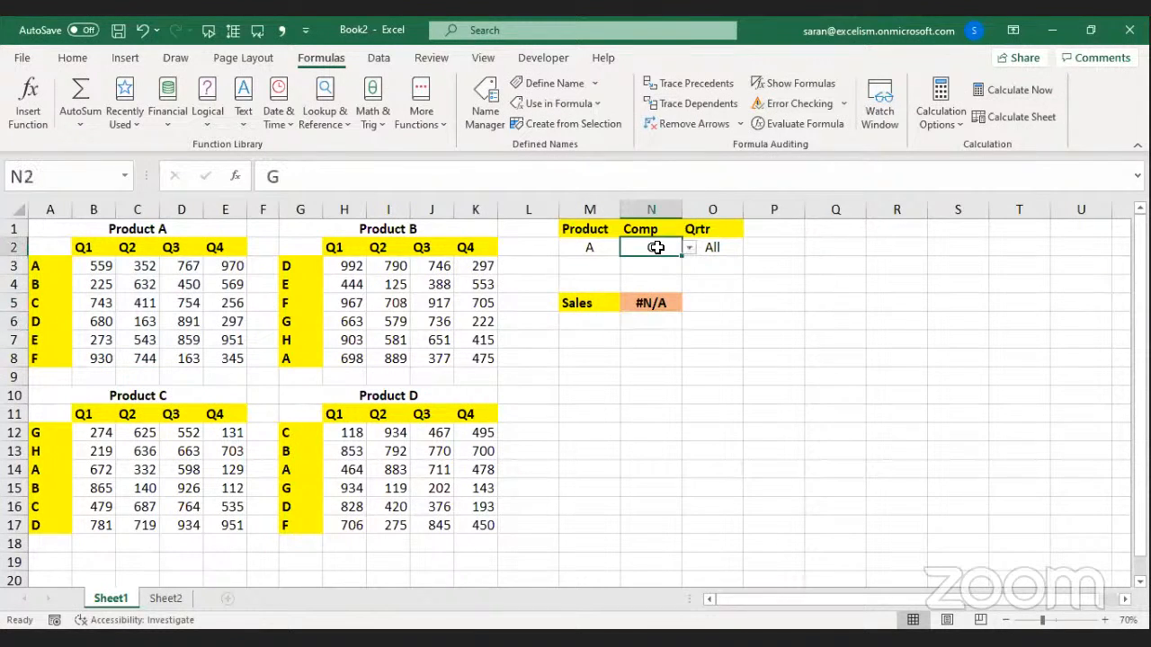
click(661, 296)
click(666, 248)
click(690, 248)
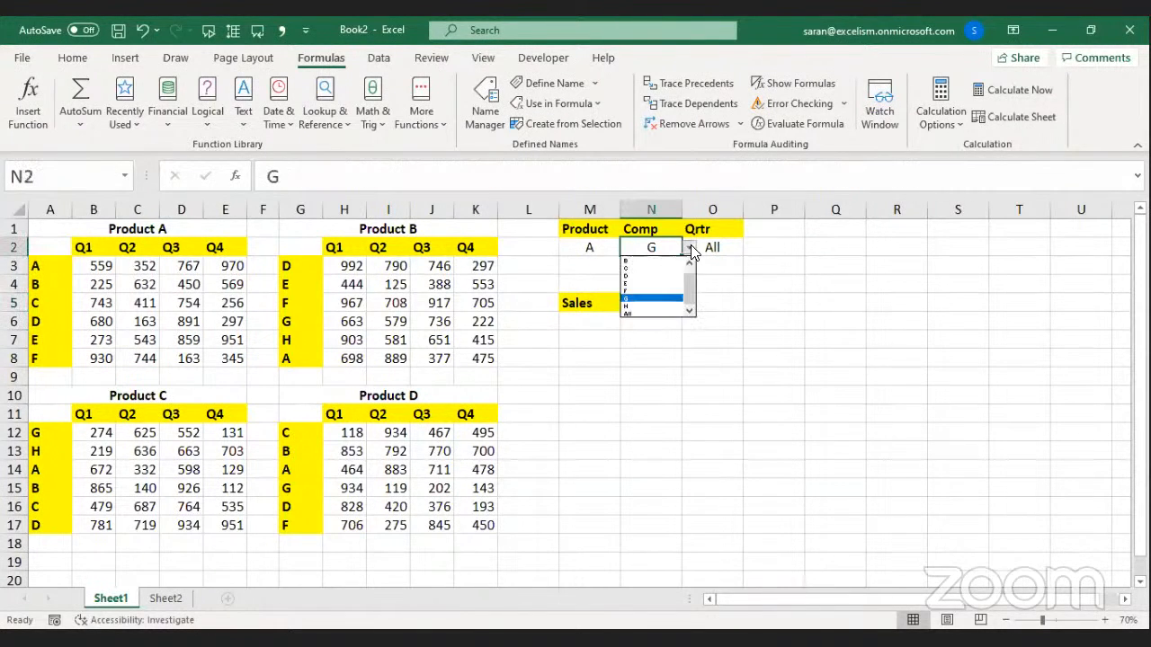
click(659, 299)
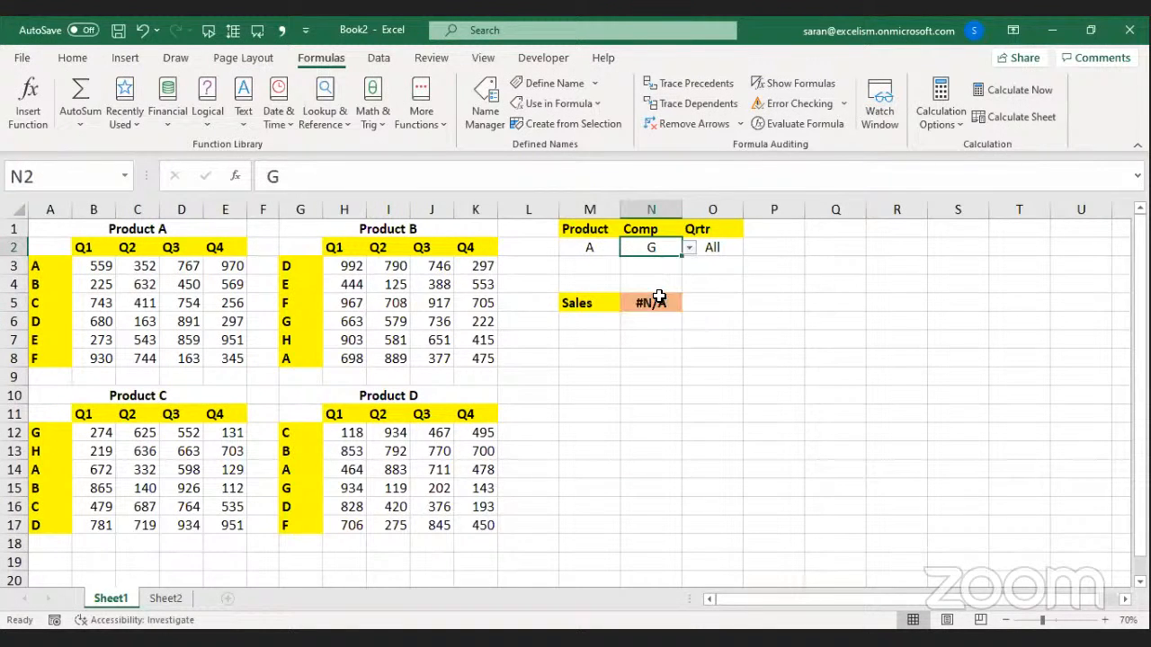
Wrap N5's formula as =IFERROR(SUM(INDEX(...)),0) and commit it.
double_click(640, 306)
double_click(640, 306)
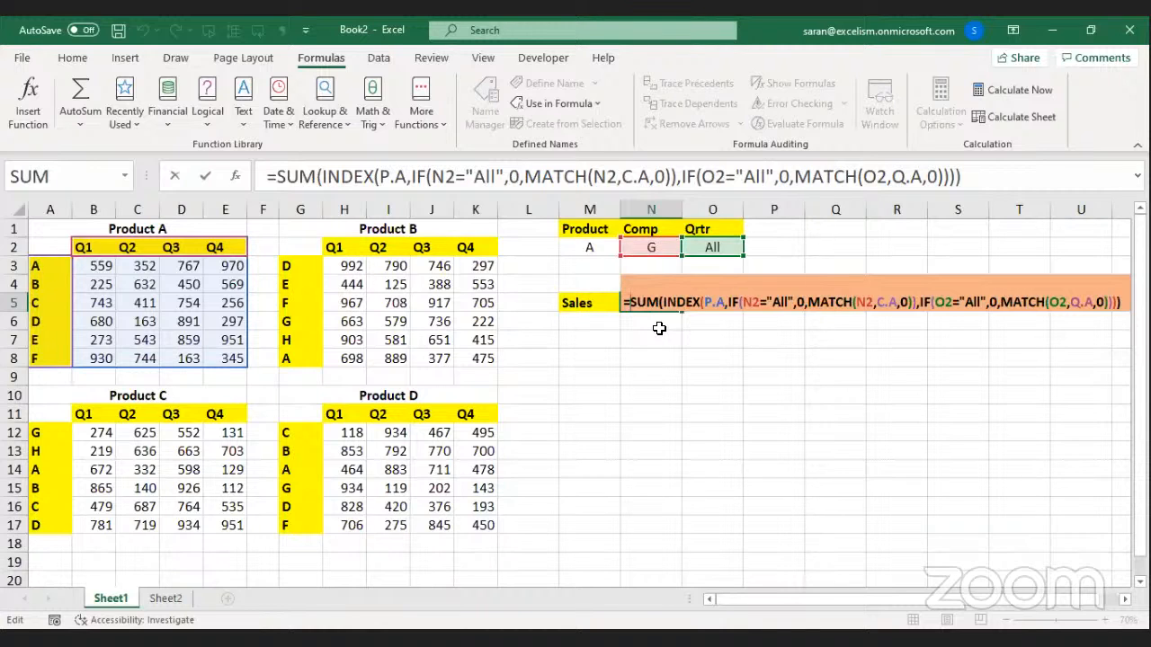
text(if)
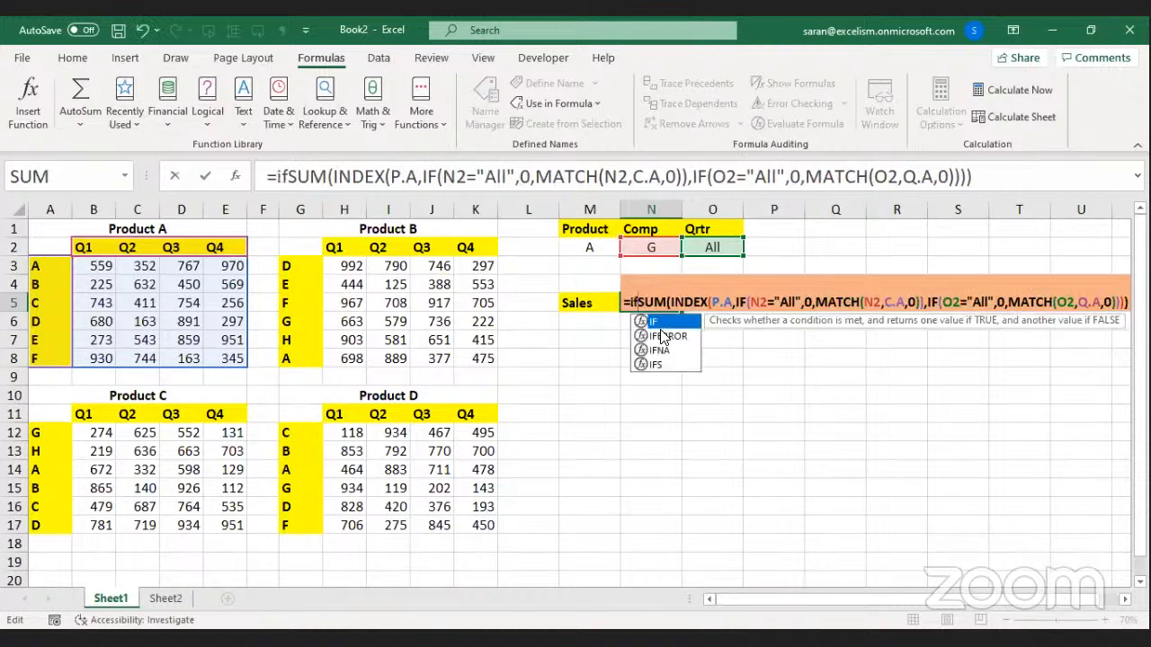
double_click(664, 334)
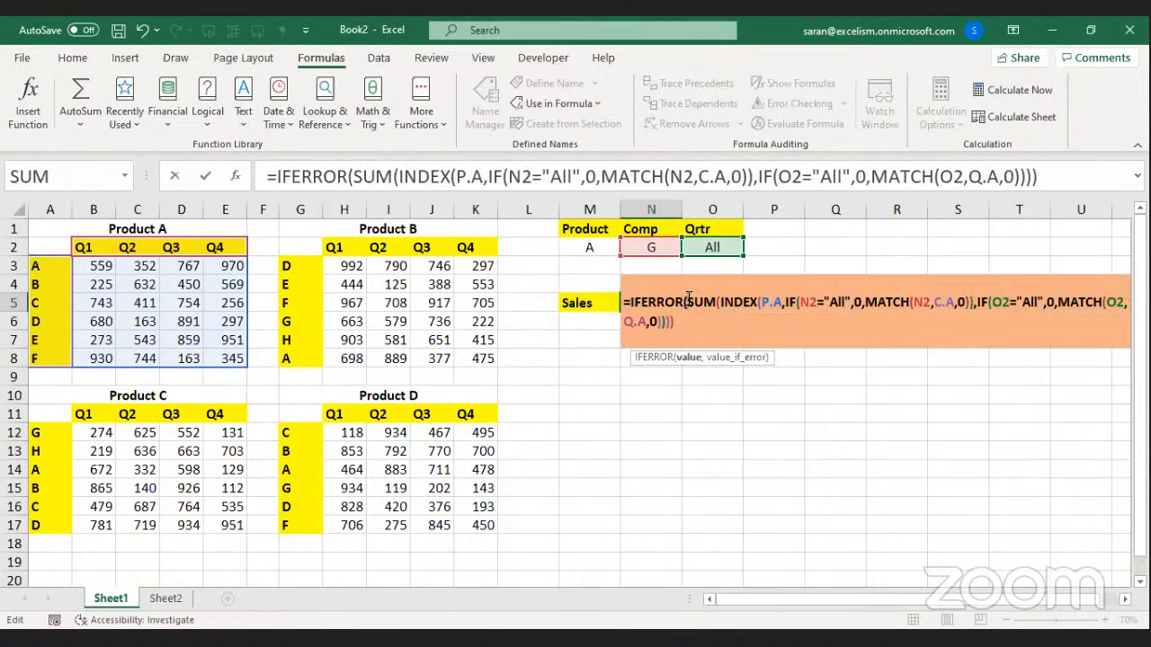
click(691, 327)
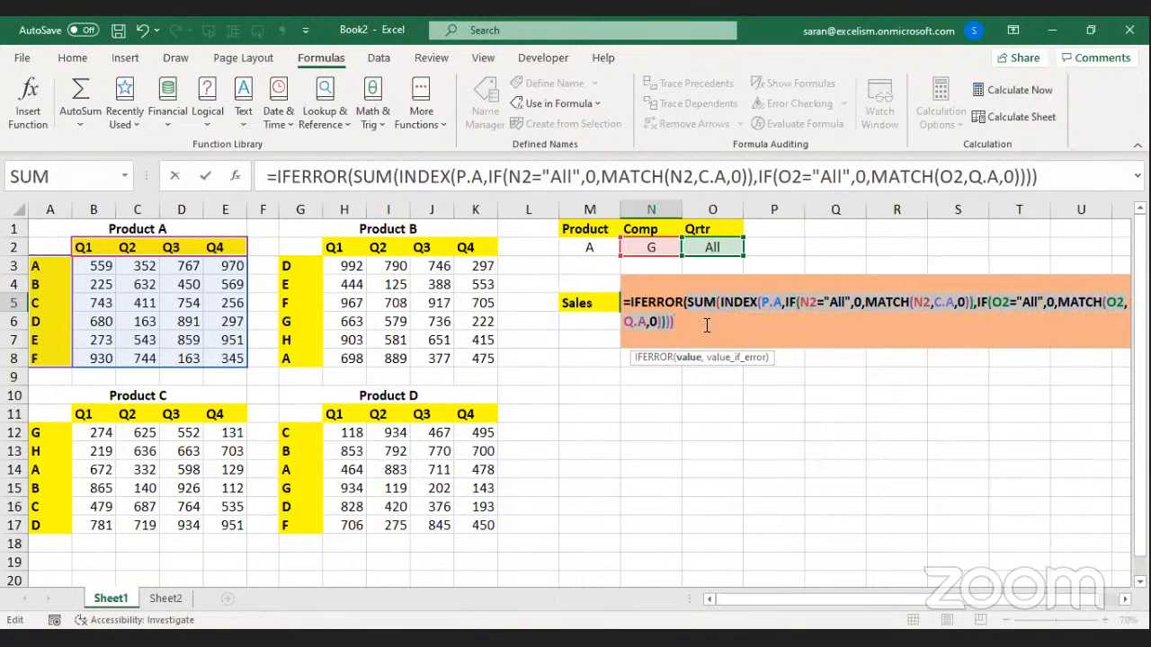
text(,0))
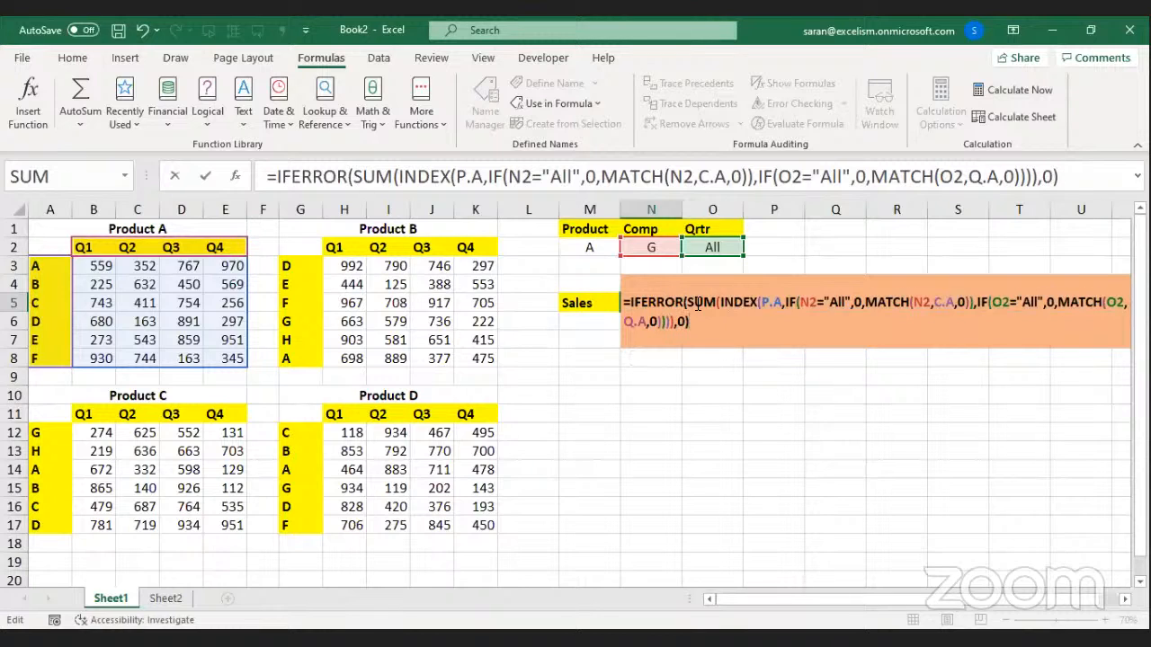
click(698, 304)
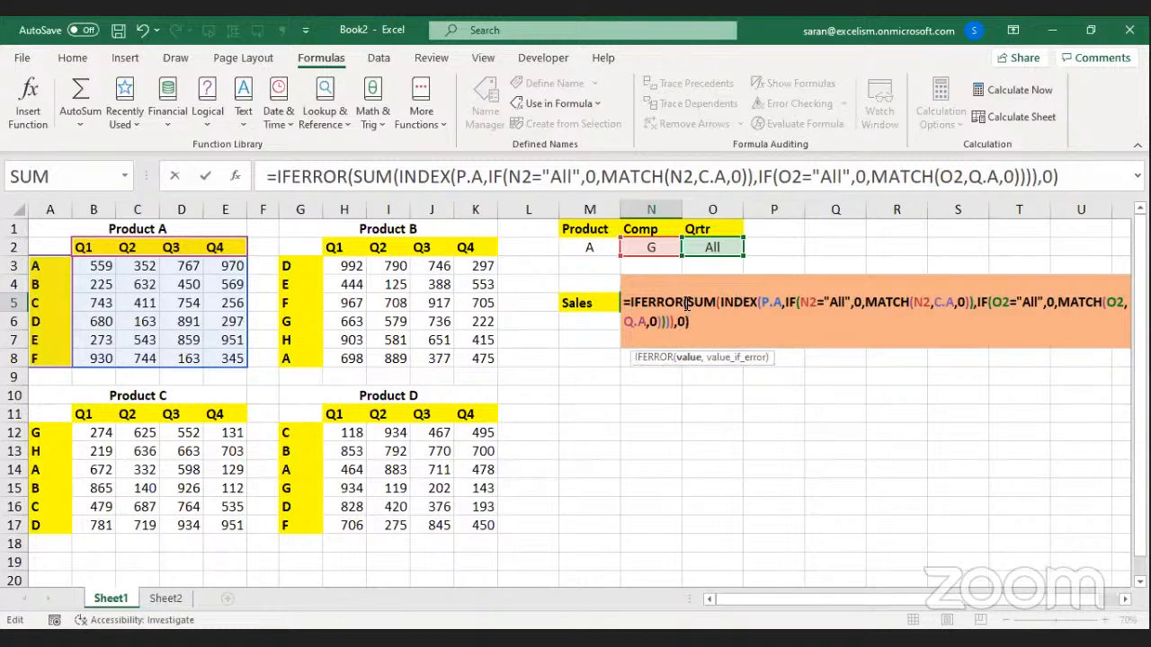
click(689, 358)
click(678, 324)
key(Return)
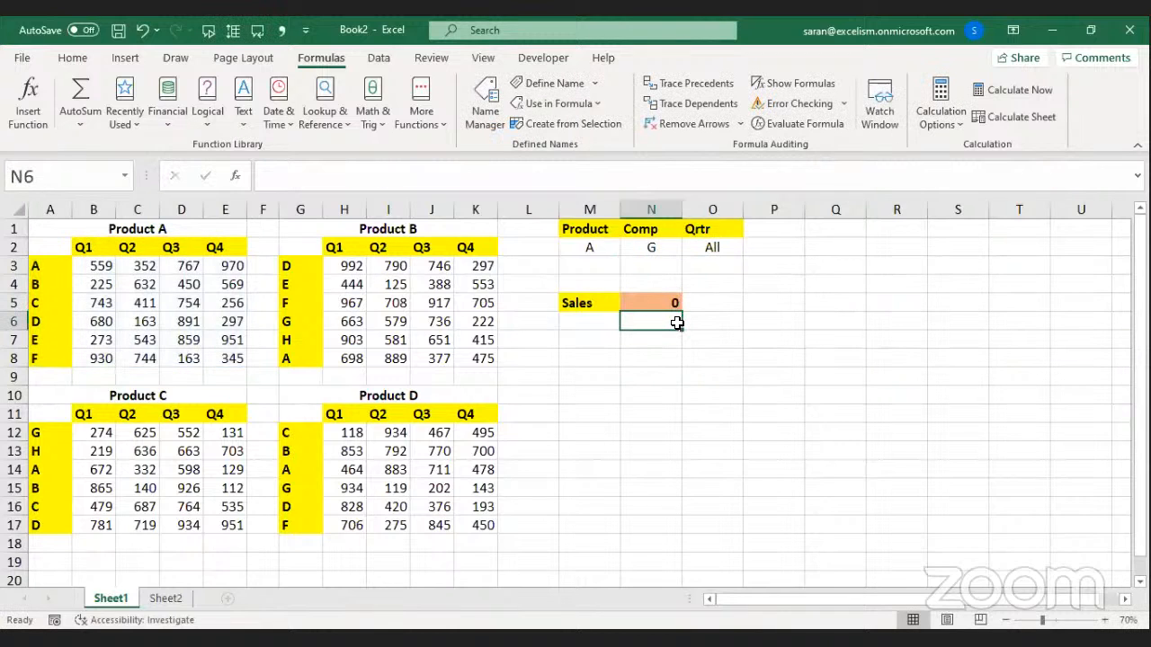
Set Comp in N2 to All after briefly picking H, so Sales shows 13527.
click(666, 248)
click(689, 247)
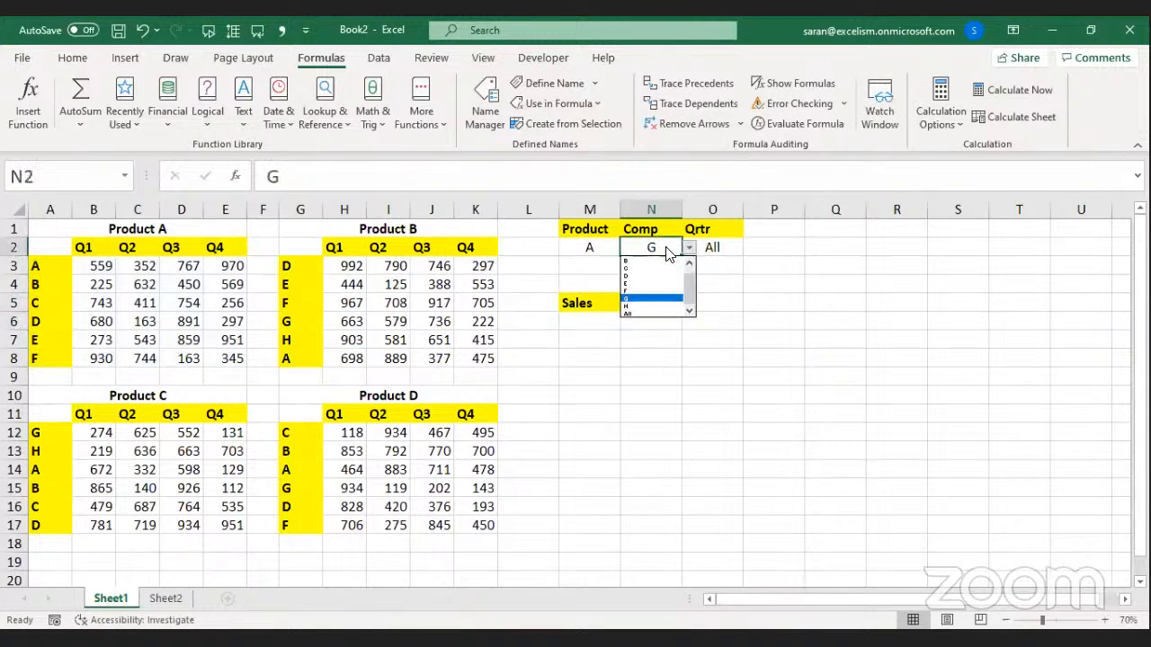
click(670, 304)
click(689, 247)
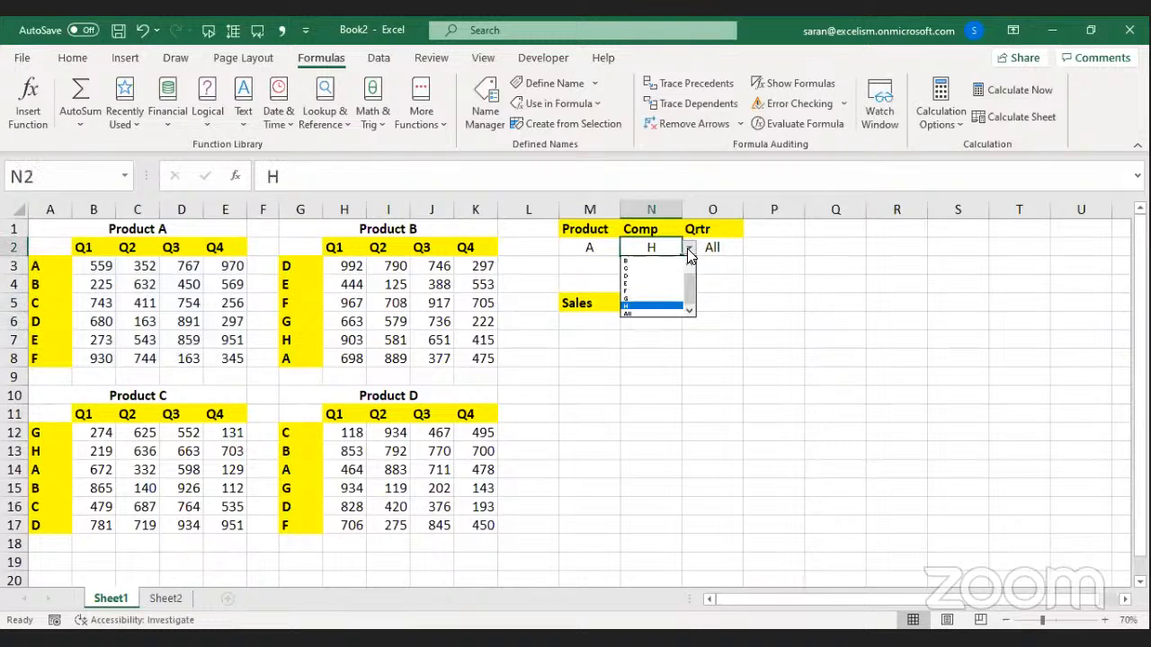
click(668, 314)
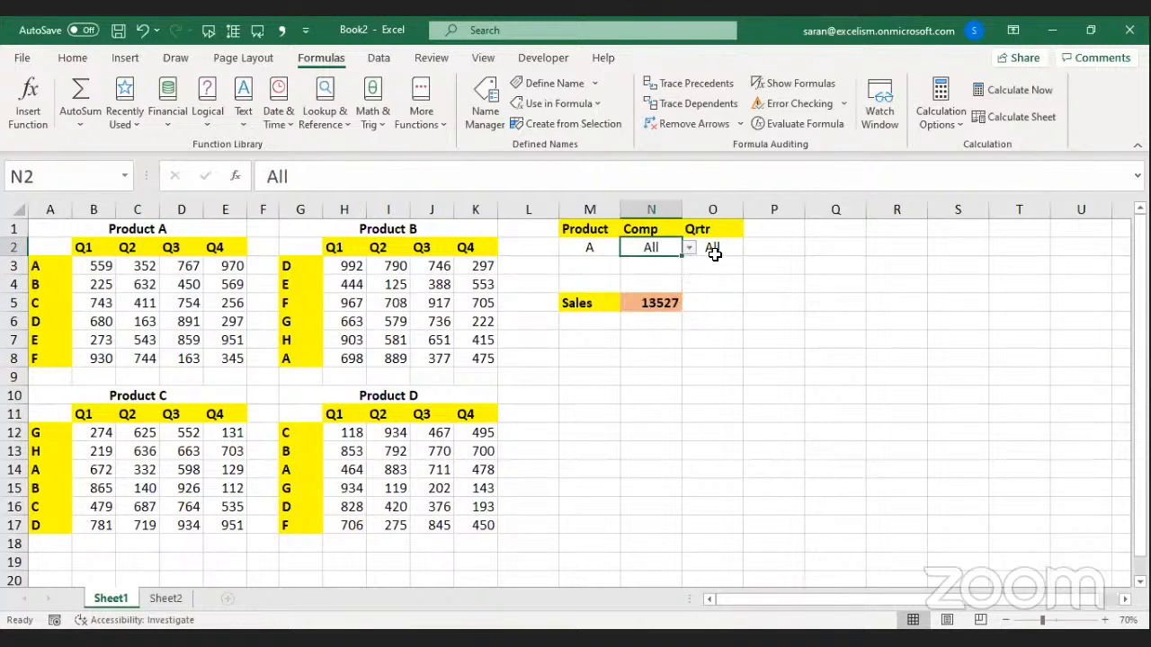
click(714, 249)
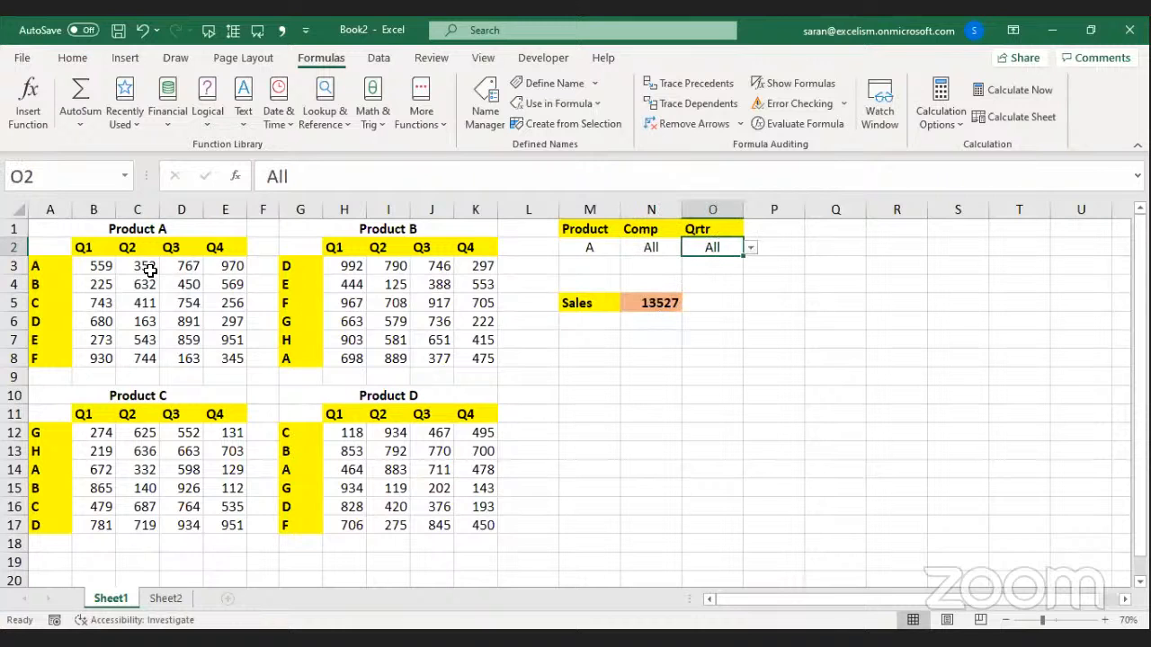
Select Product A's figures B3:E8 to confirm the status-bar sum matches 13527.
drag(98, 266, 245, 365)
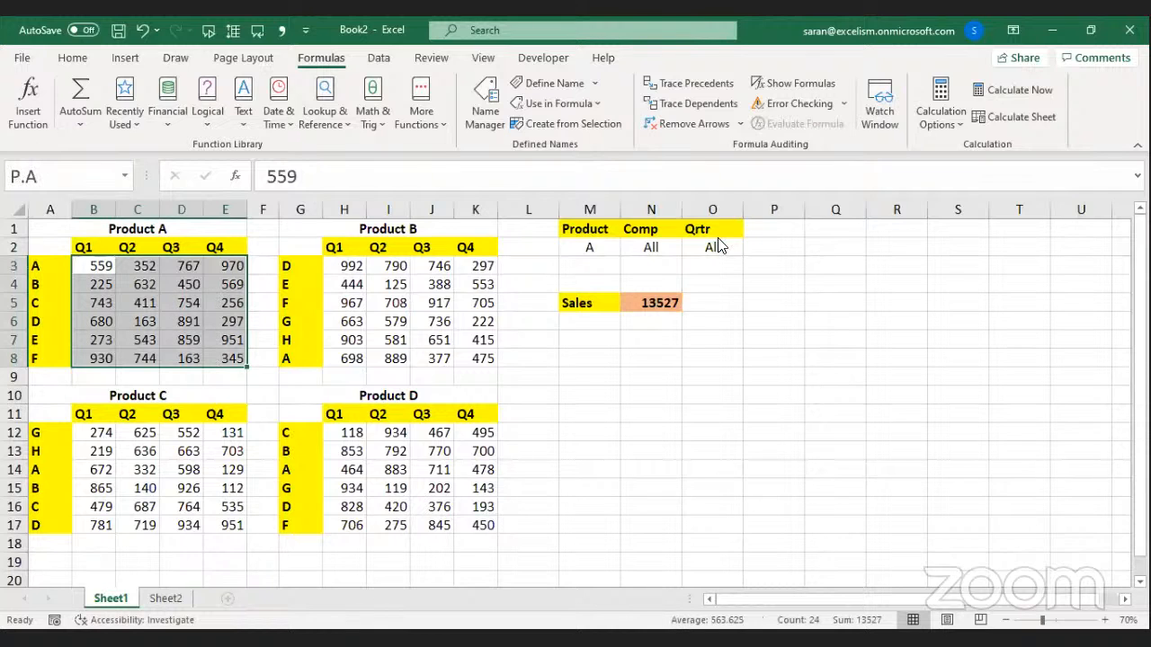
key(alt+Tab)
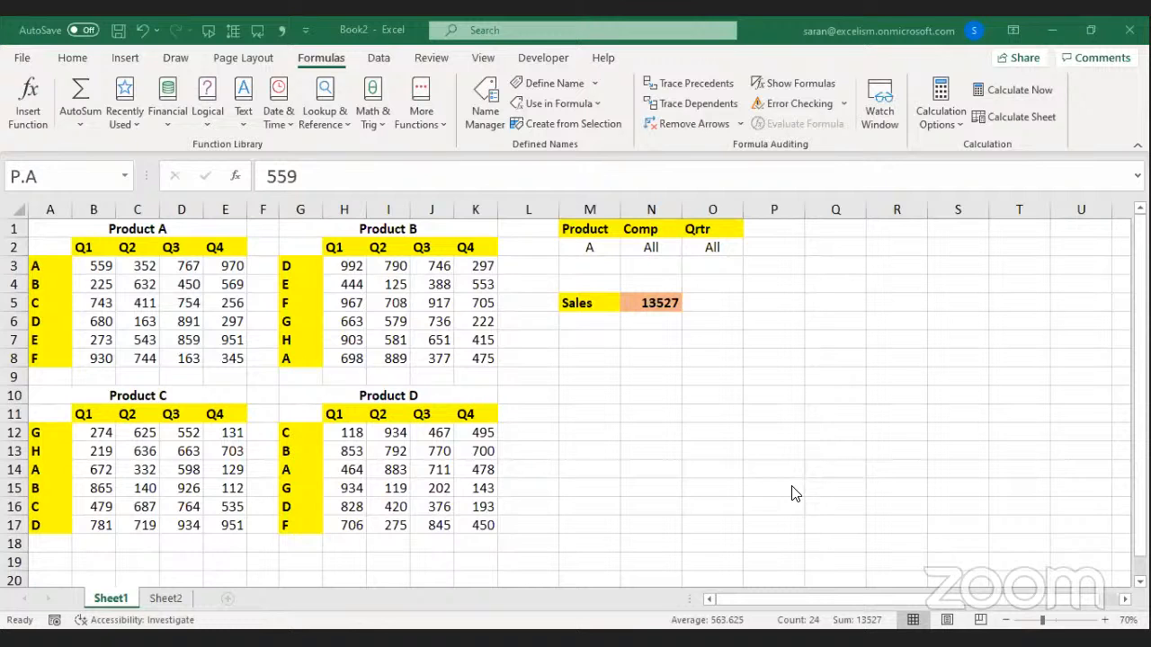
click(658, 247)
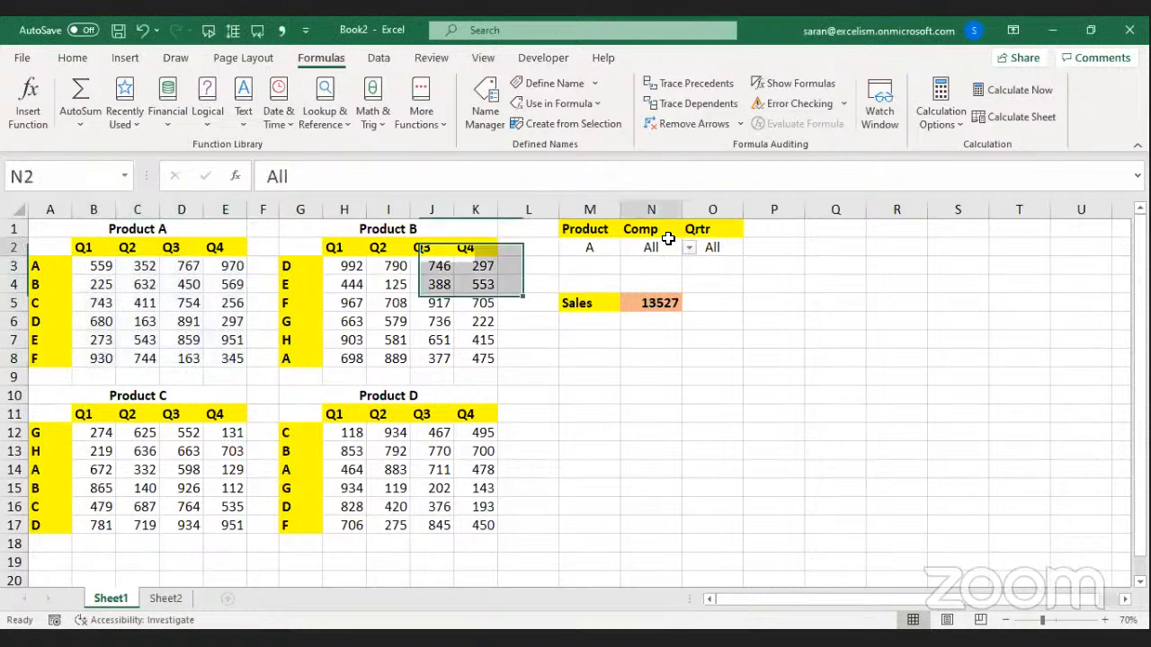
double_click(655, 302)
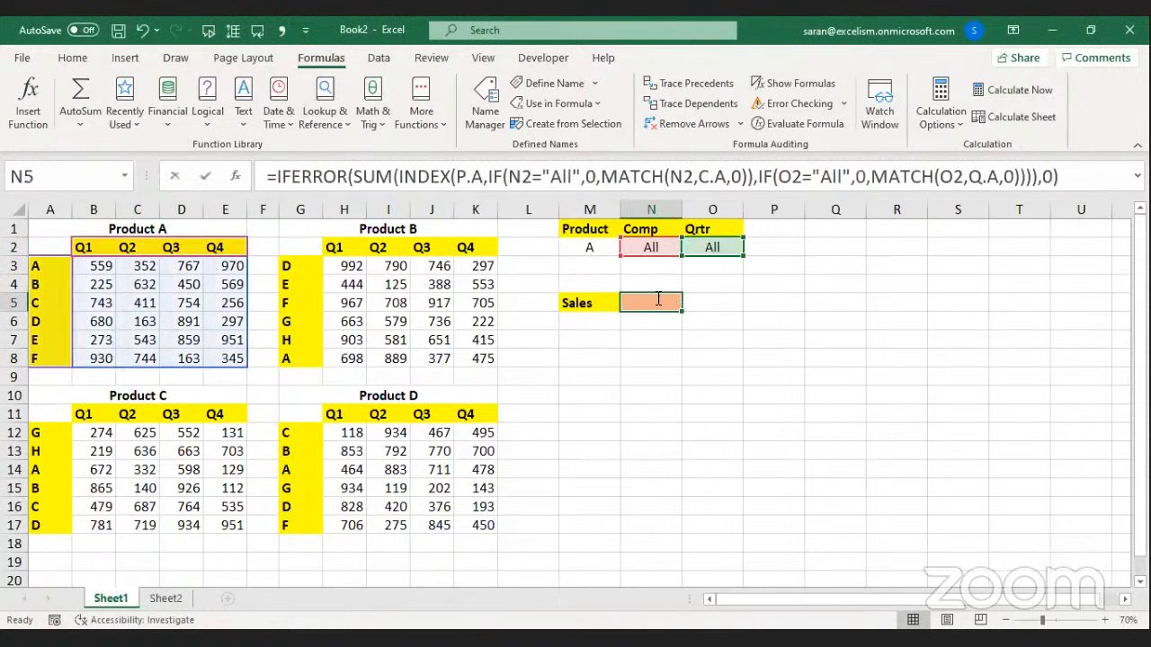
drag(798, 304, 847, 297)
click(857, 302)
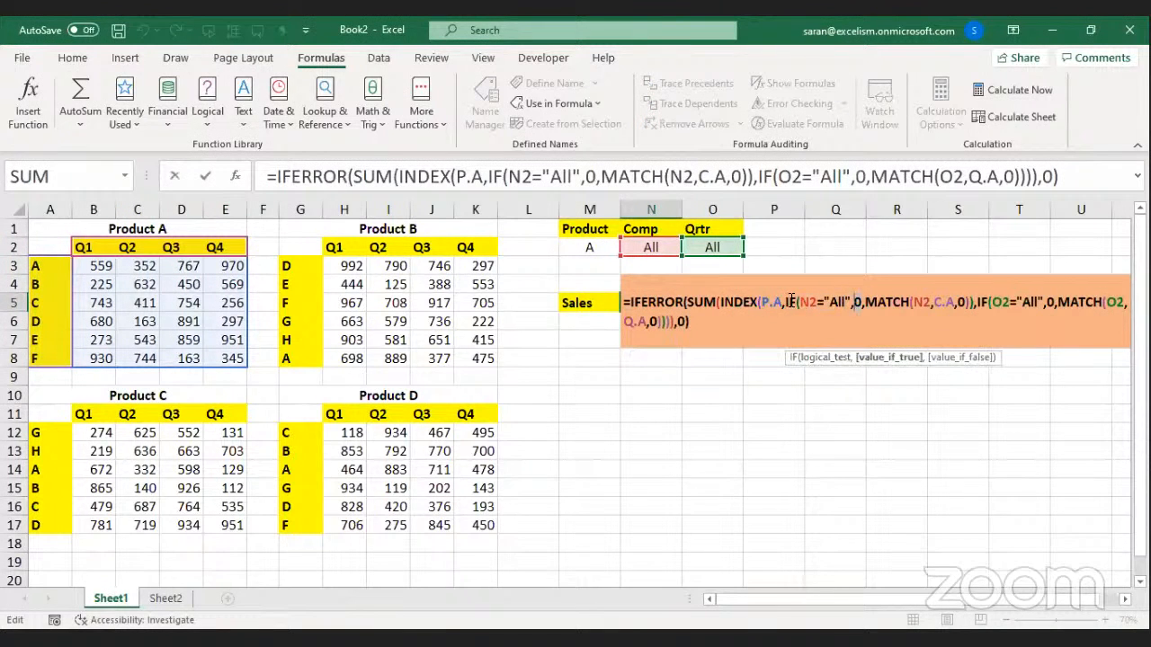
drag(798, 303, 845, 306)
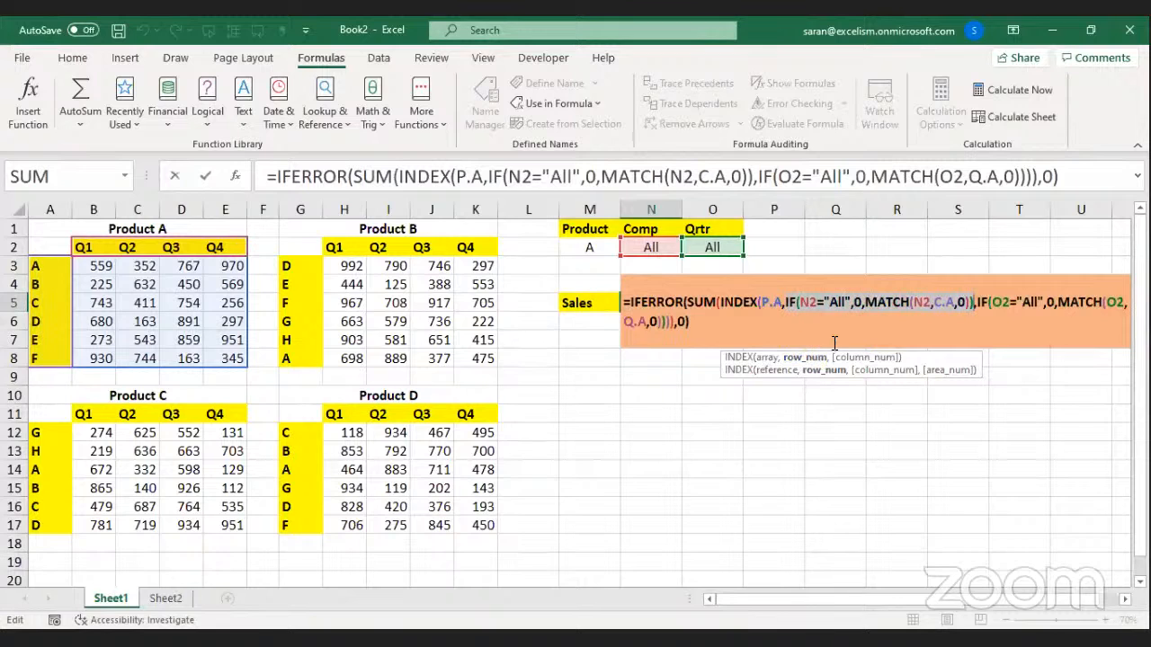
click(859, 360)
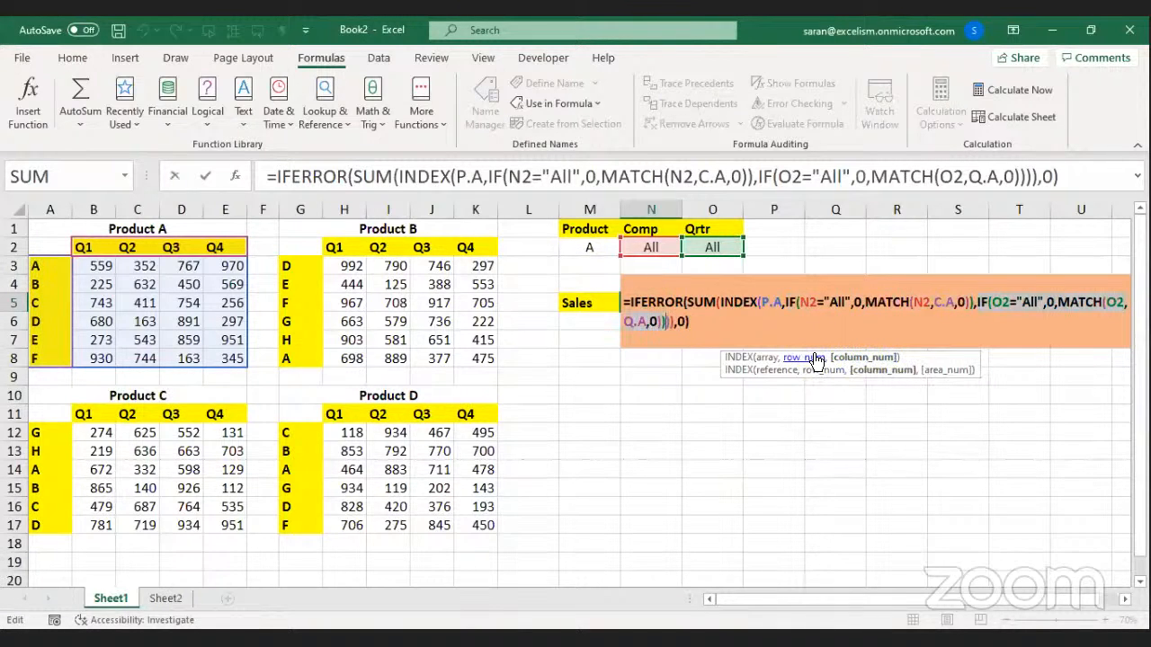
click(770, 358)
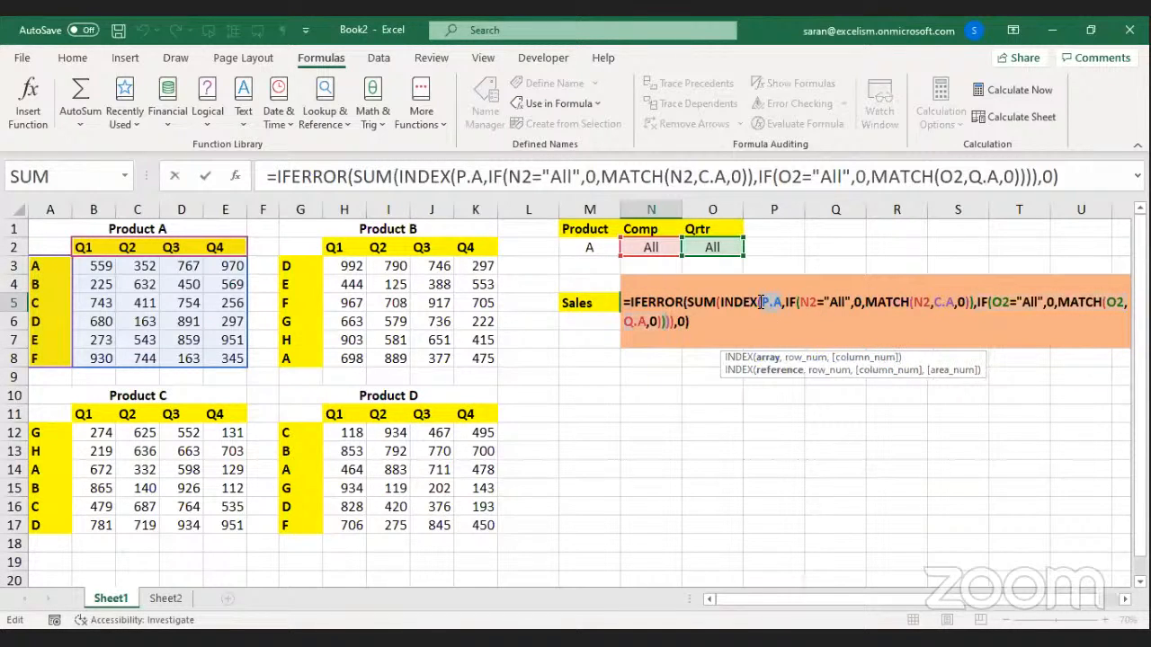
click(724, 303)
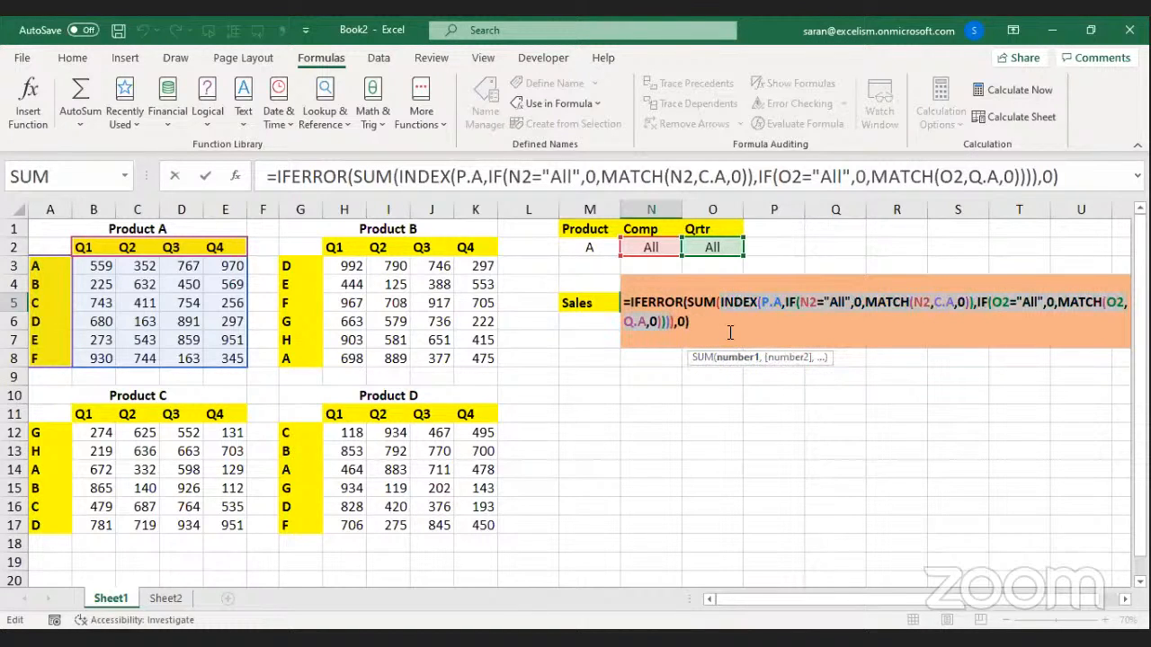
key(Return)
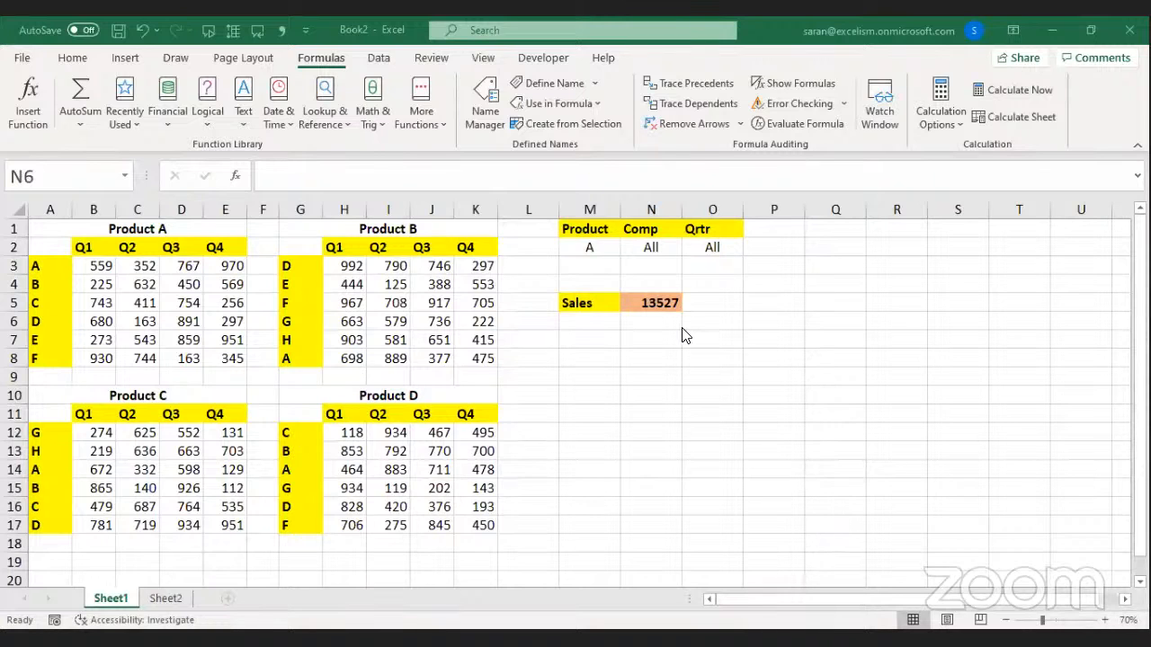
Compare with Product A's figures, then change Product in M2 to B.
key(Up)
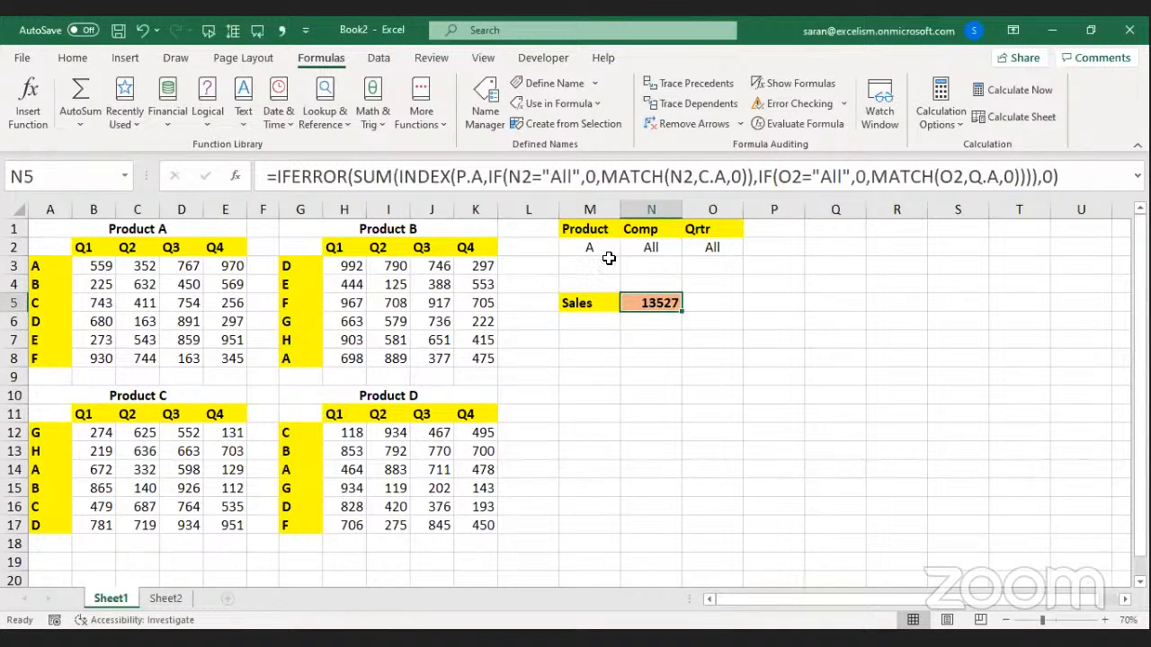
click(595, 246)
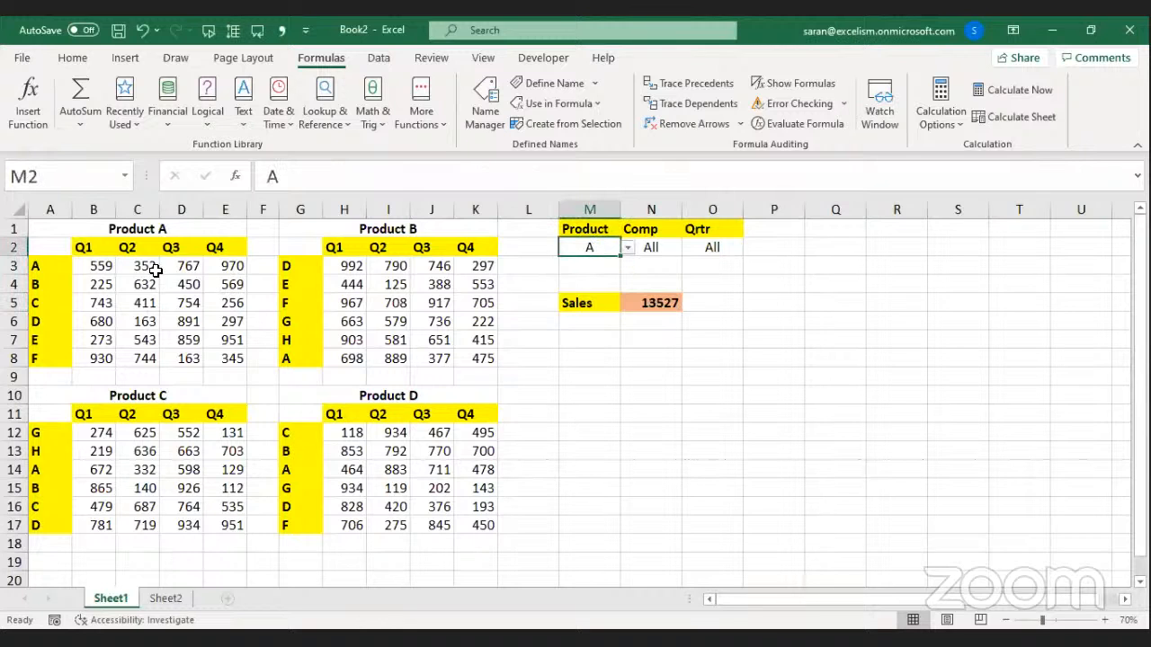
drag(95, 259, 232, 359)
click(589, 247)
click(628, 248)
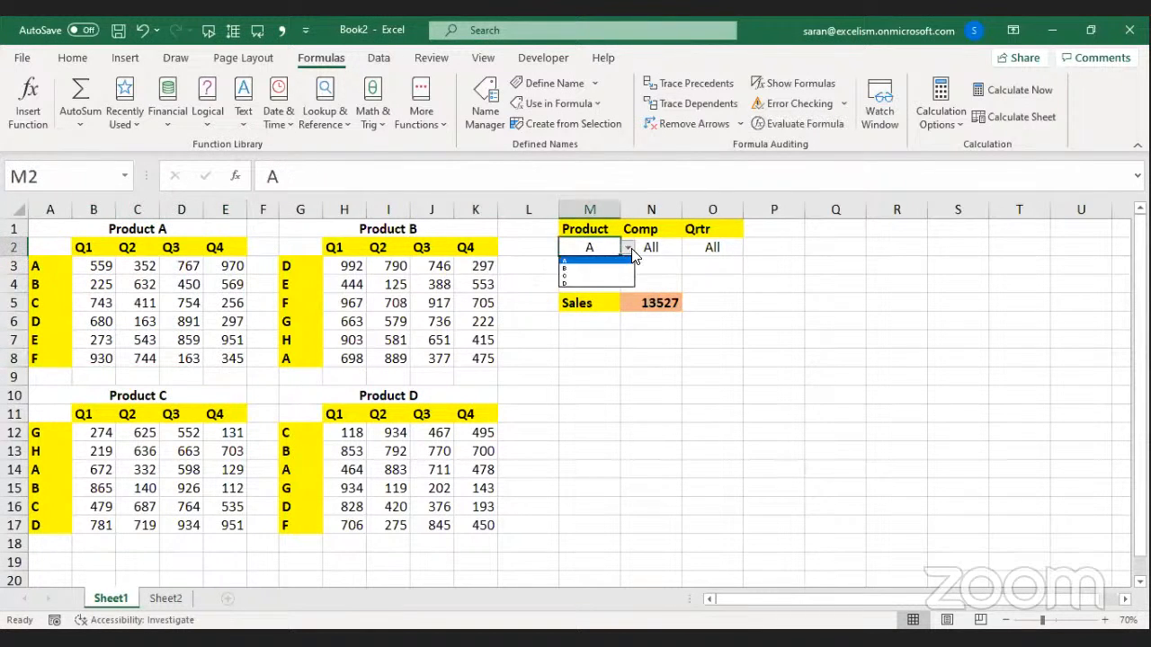
click(612, 269)
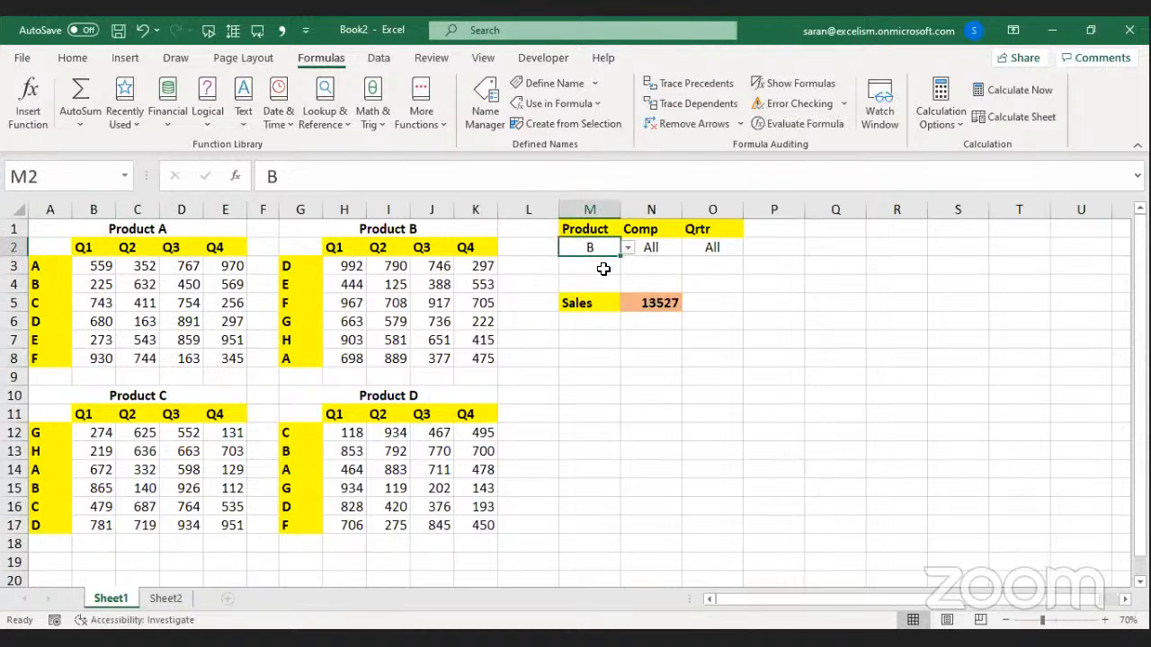
Inspect the N5 Sales formula and commit it unchanged, still showing 13527.
click(649, 297)
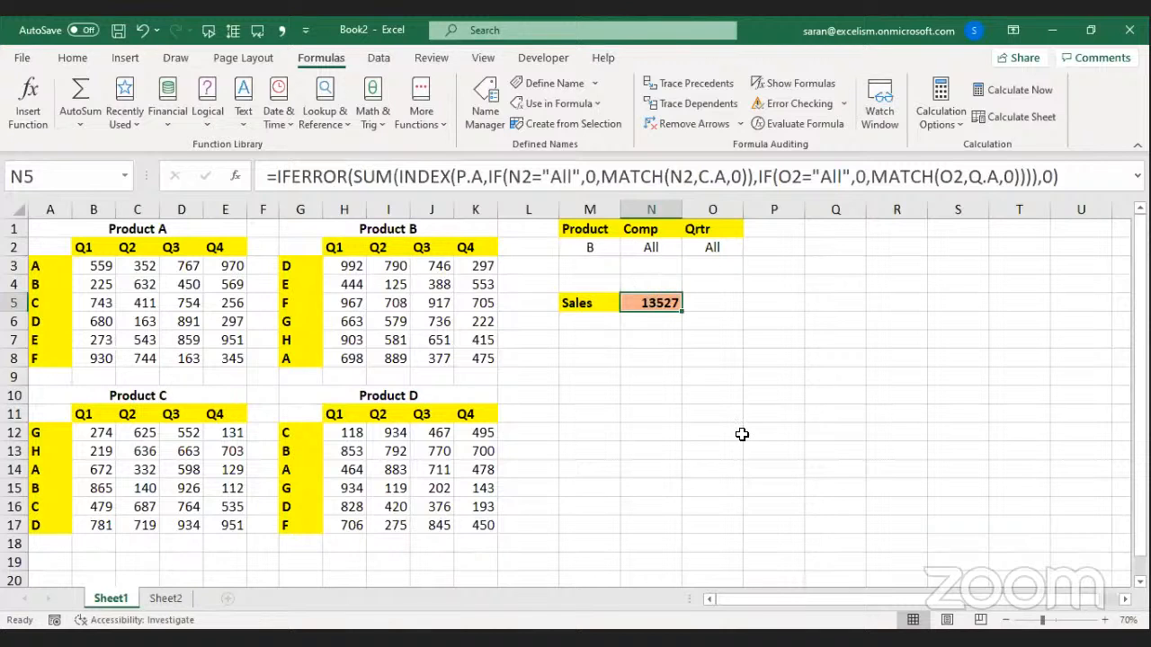
key(F2)
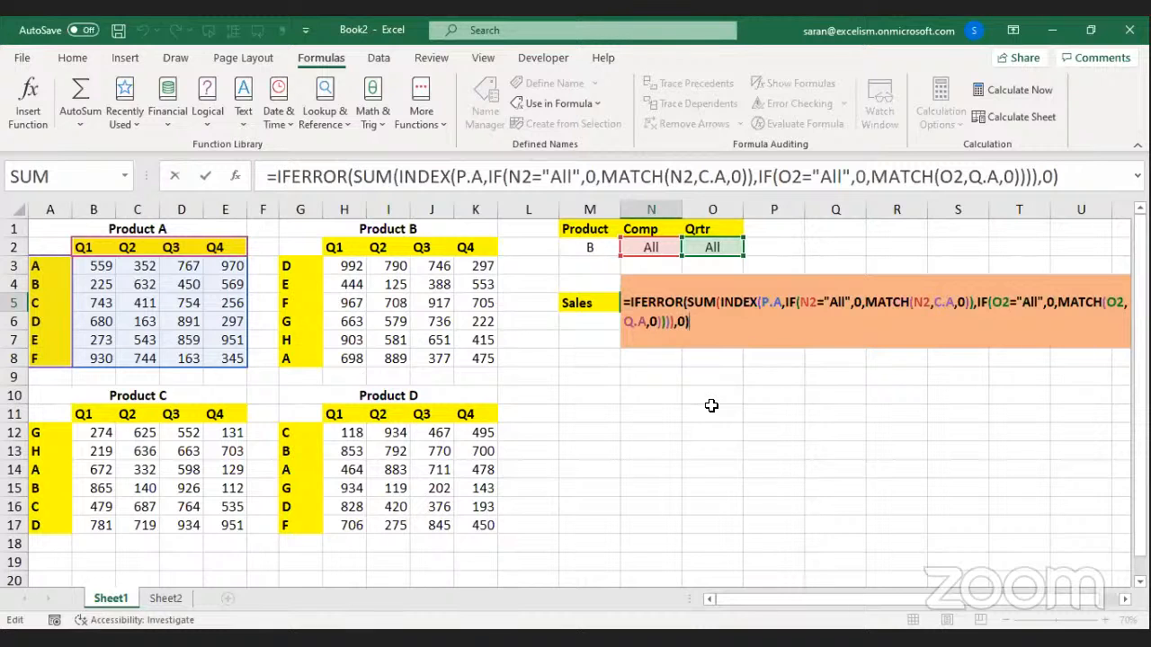
key(Return)
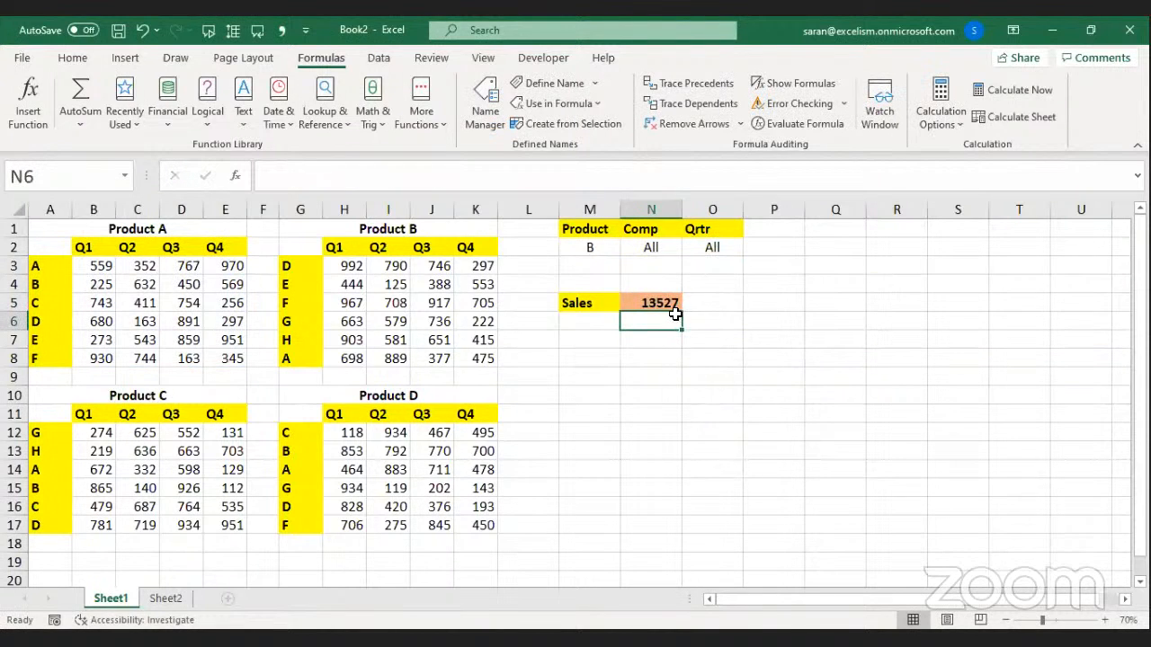
Zoom the sheet in to 90%.
click(1104, 620)
click(1105, 620)
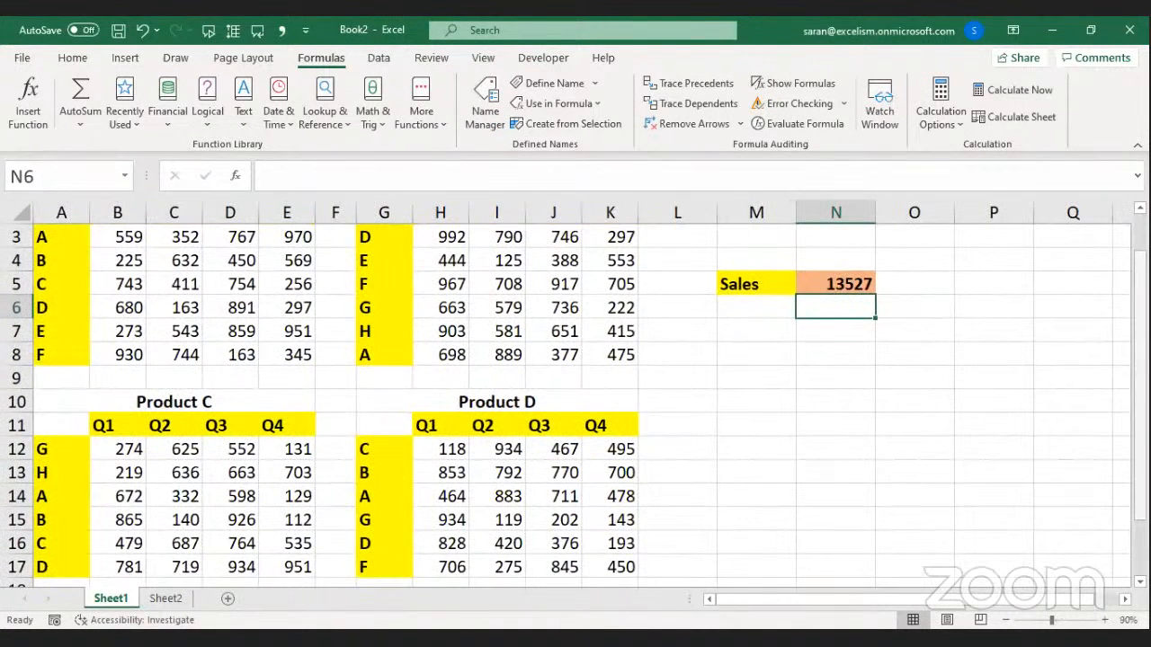
scroll(1086, 571, up, 1)
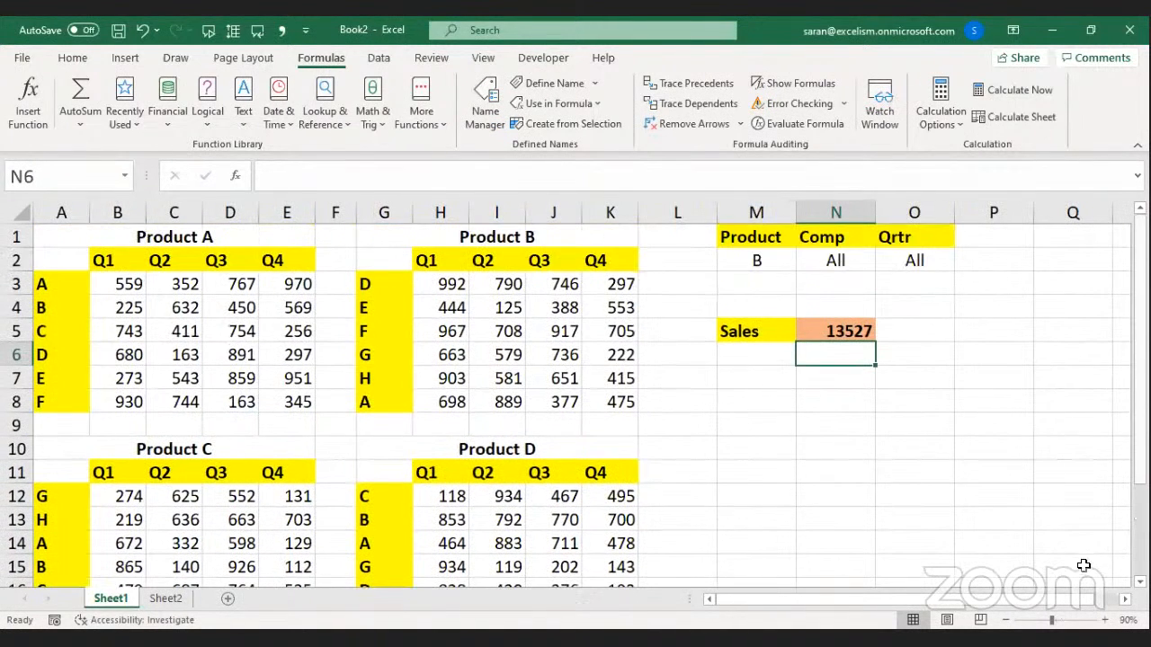
click(1124, 600)
click(1124, 600)
click(1124, 600)
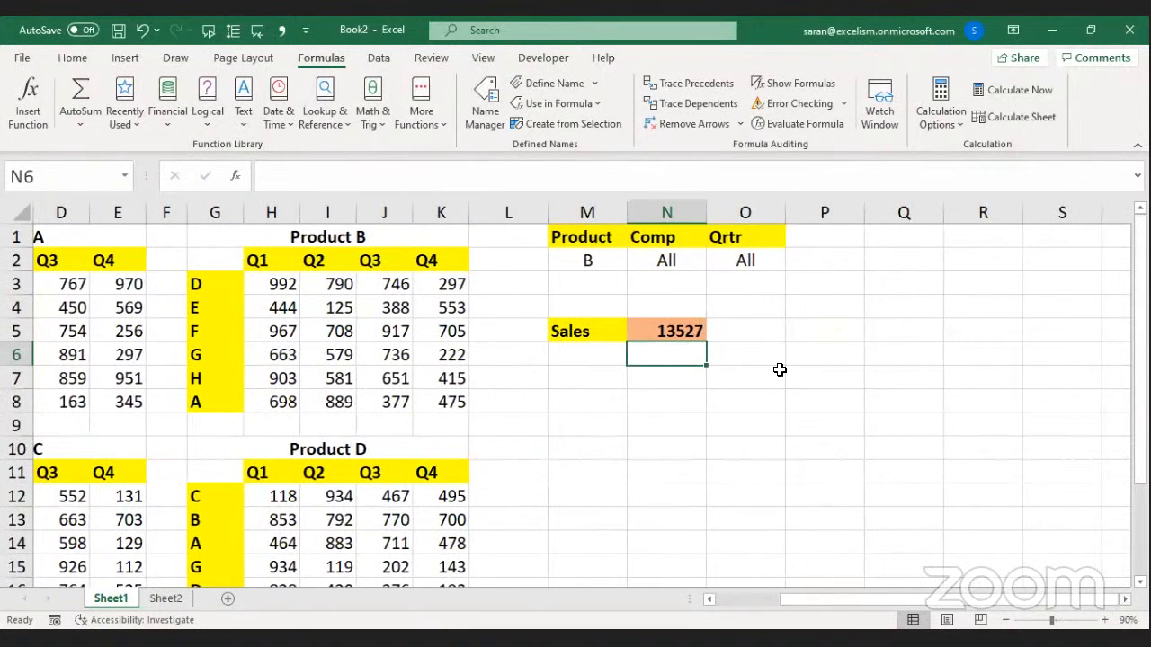
Open N5's formula for in-cell editing and select the fixed P.A reference inside INDEX.
click(675, 330)
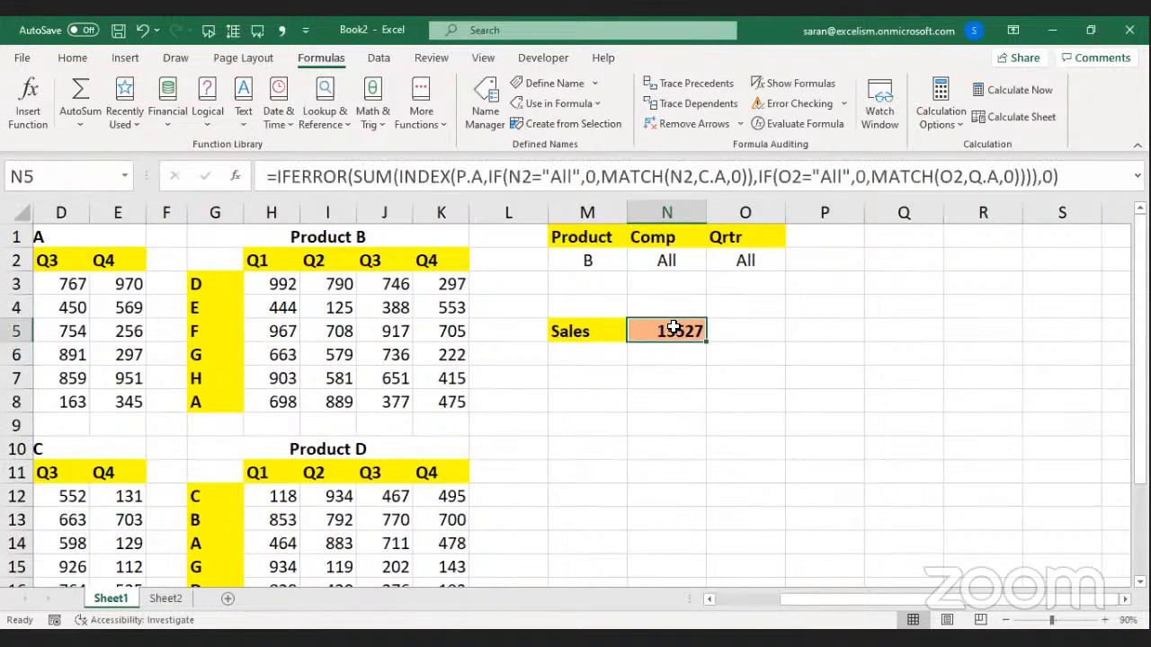
double_click(674, 330)
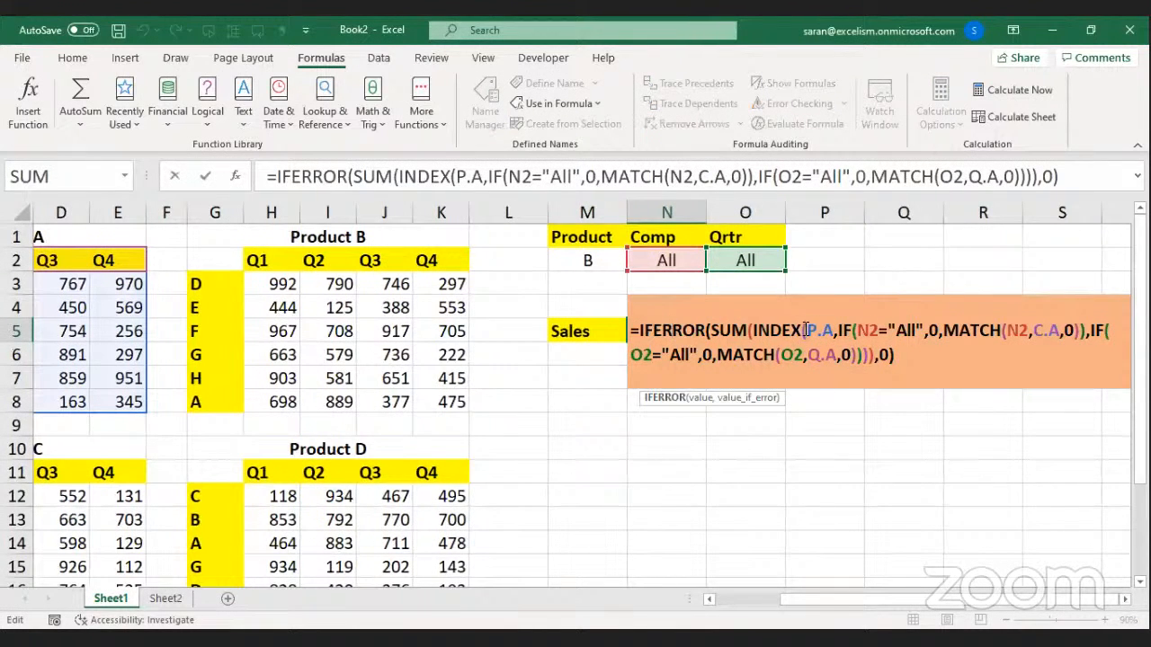
drag(807, 330, 836, 334)
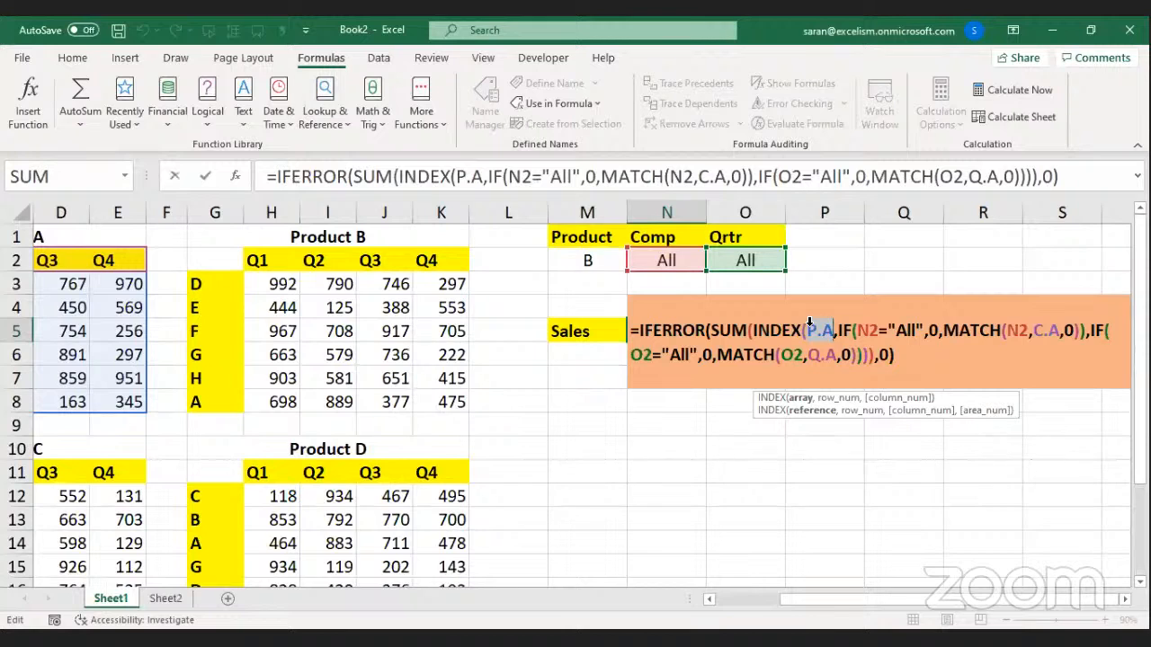
key(alt+Tab)
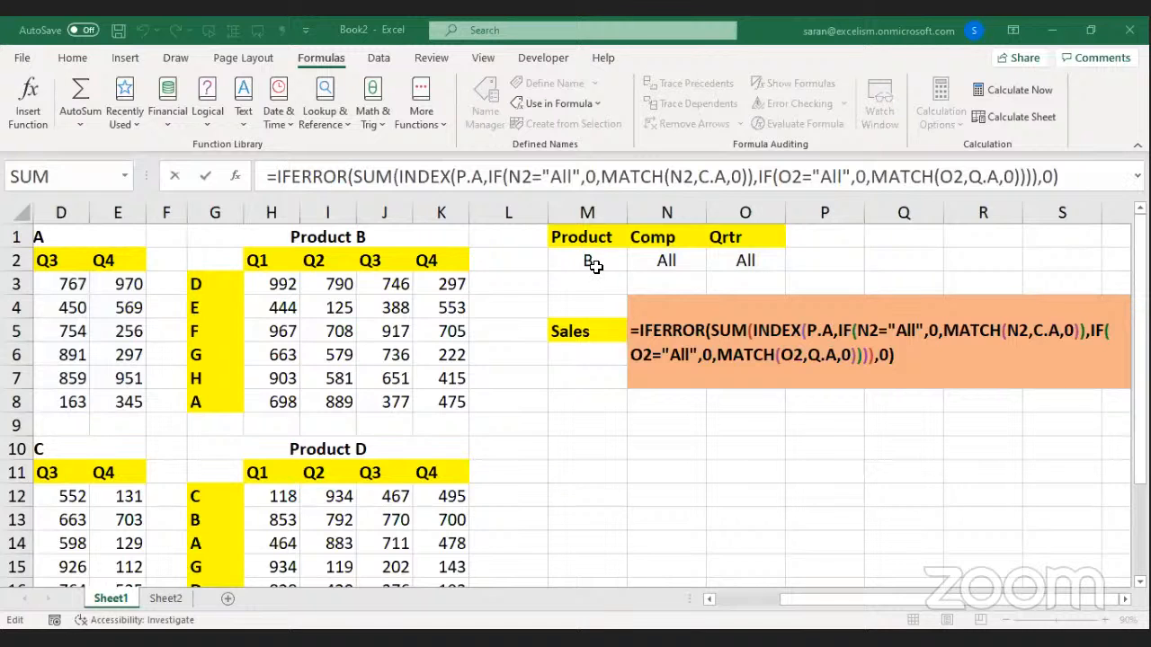
key(alt+Tab)
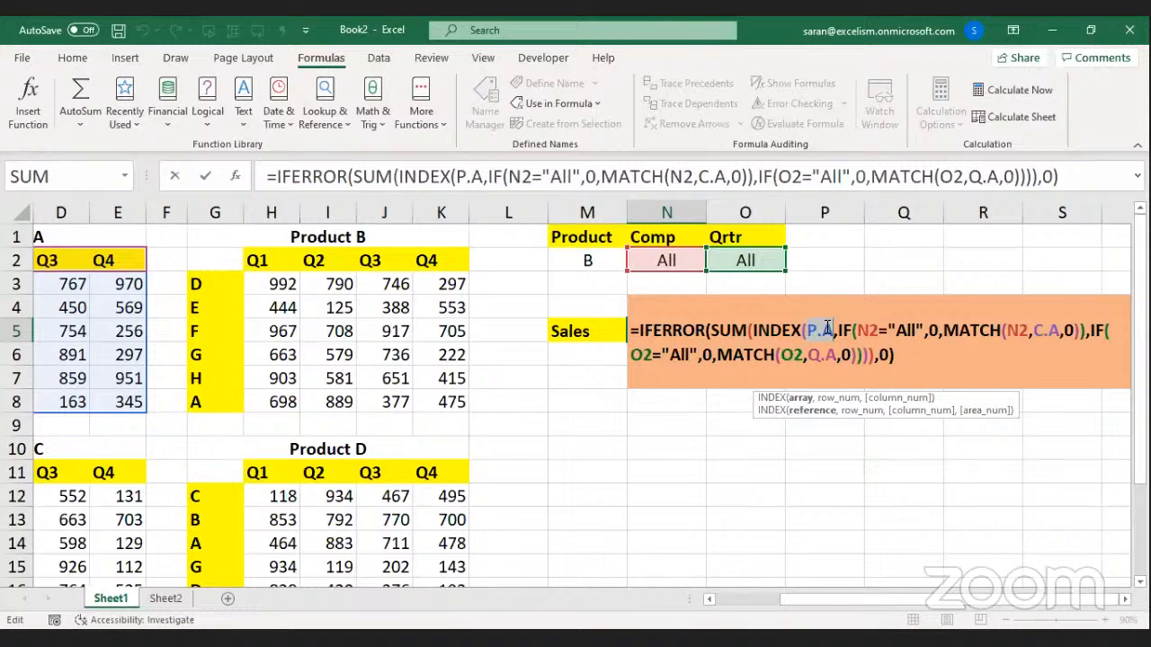
Replace P.A in the INDEX array with "P."&M2, inserting M2 from the Product cell.
text(")
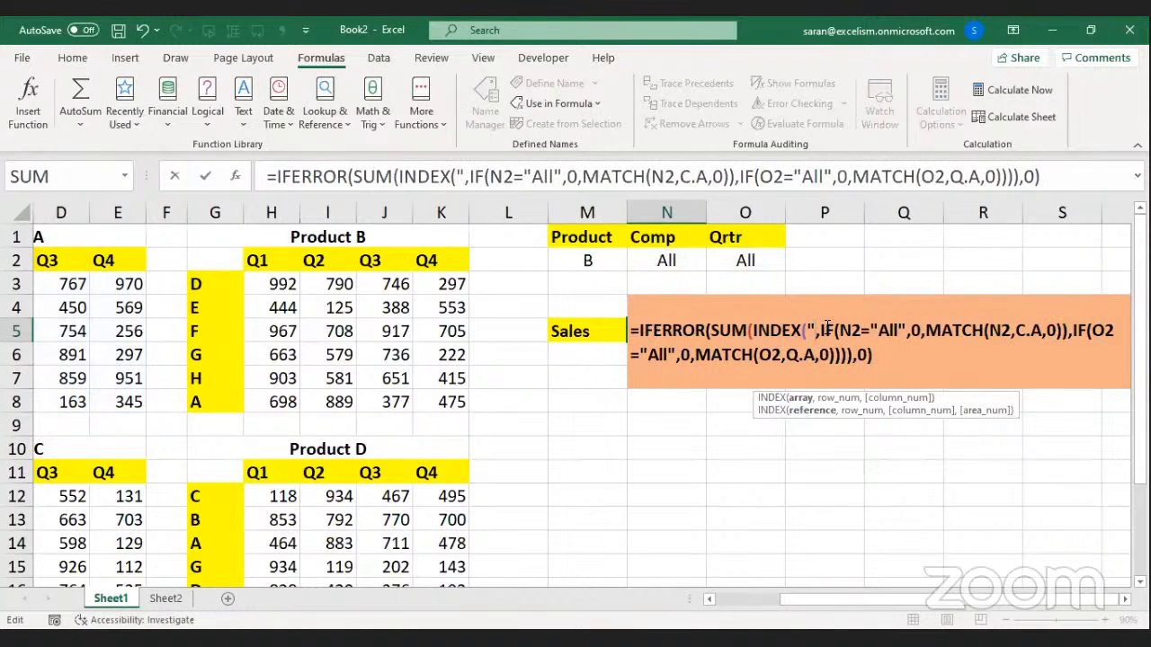
text(P.")
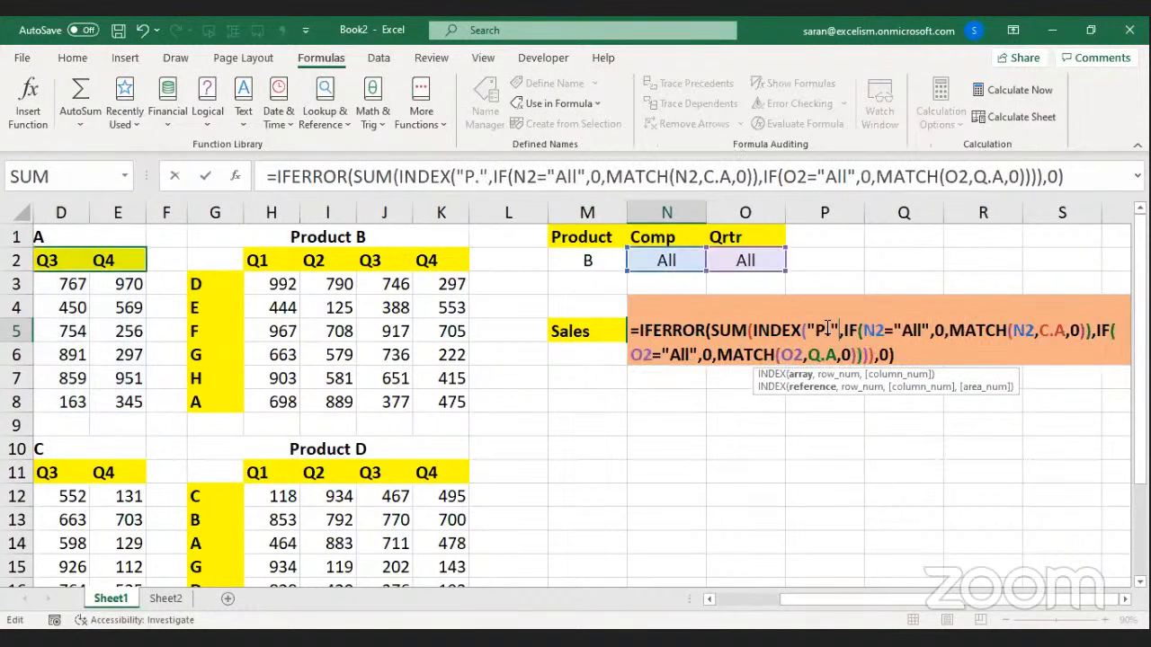
drag(808, 331, 842, 330)
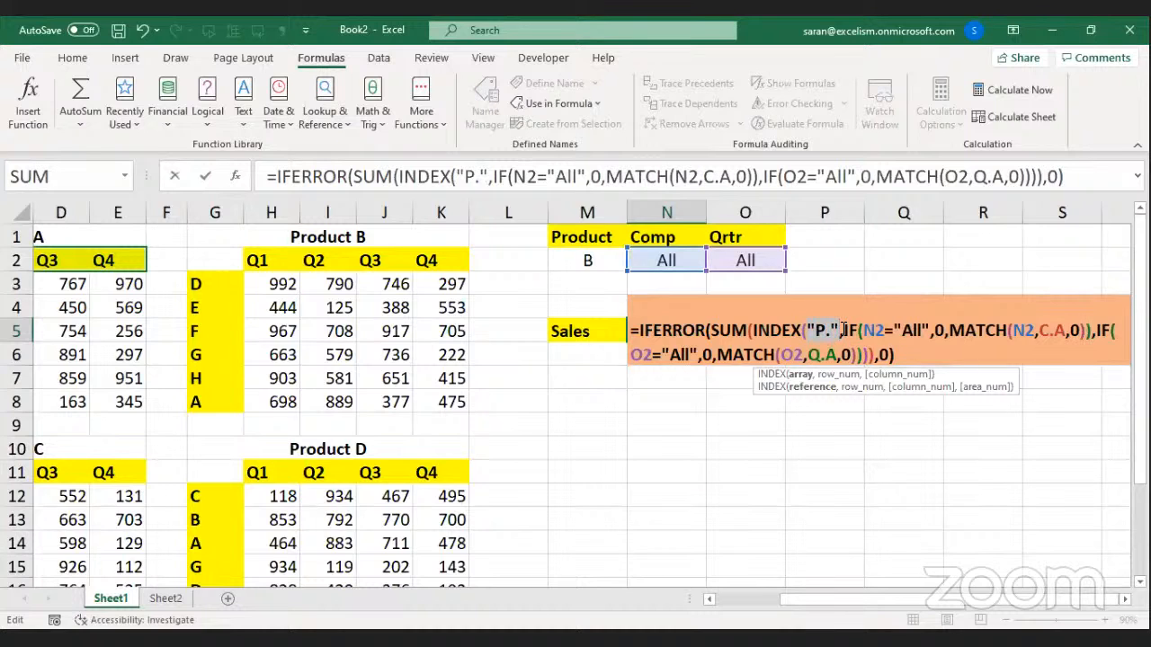
click(840, 330)
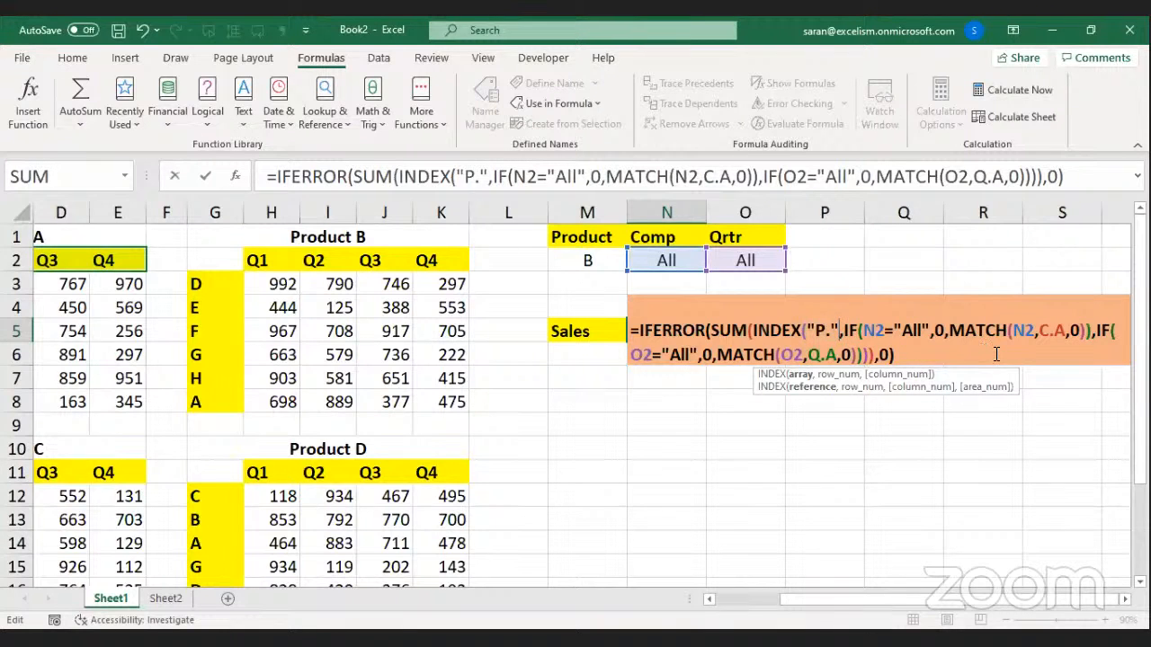
text(&)
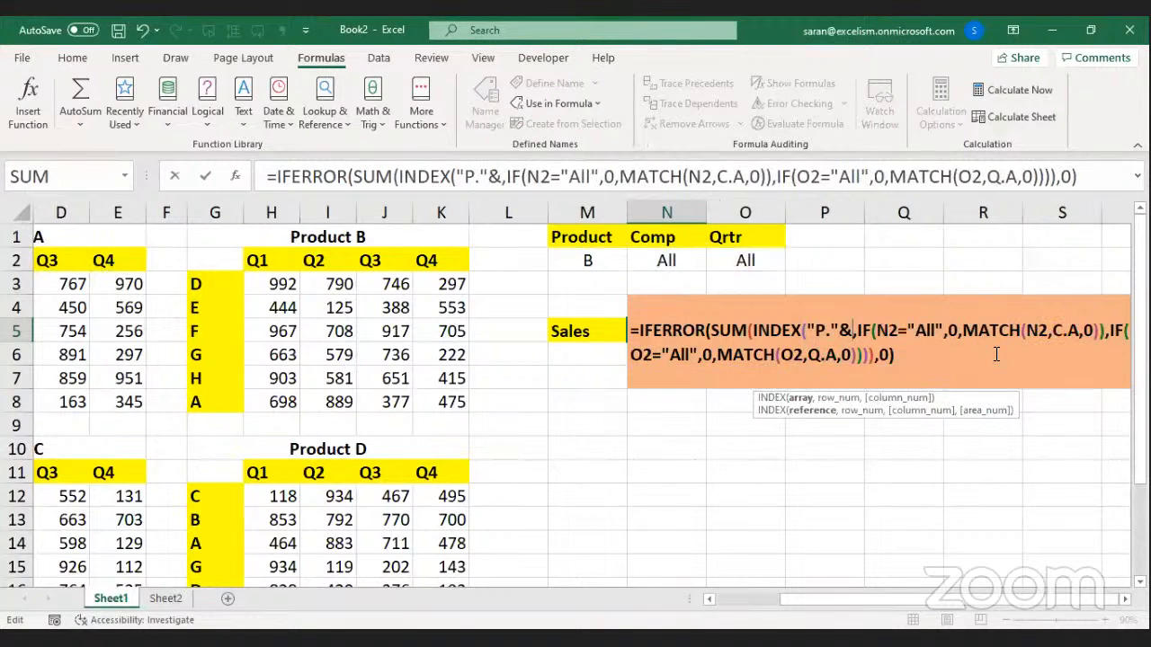
click(600, 262)
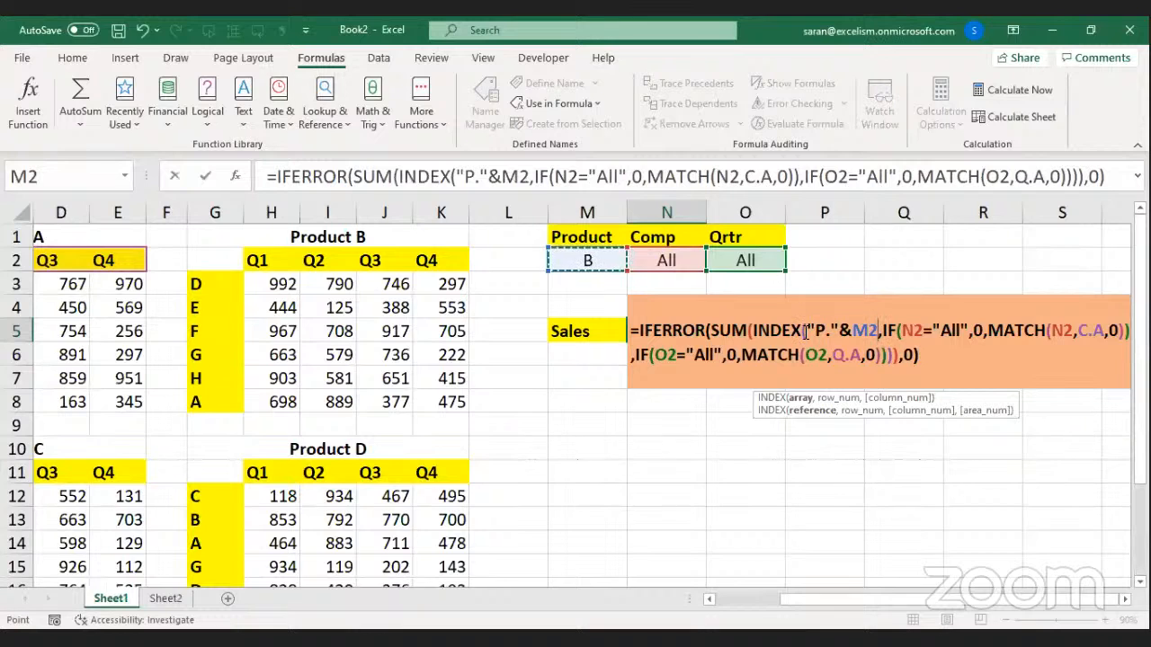
drag(809, 329, 844, 325)
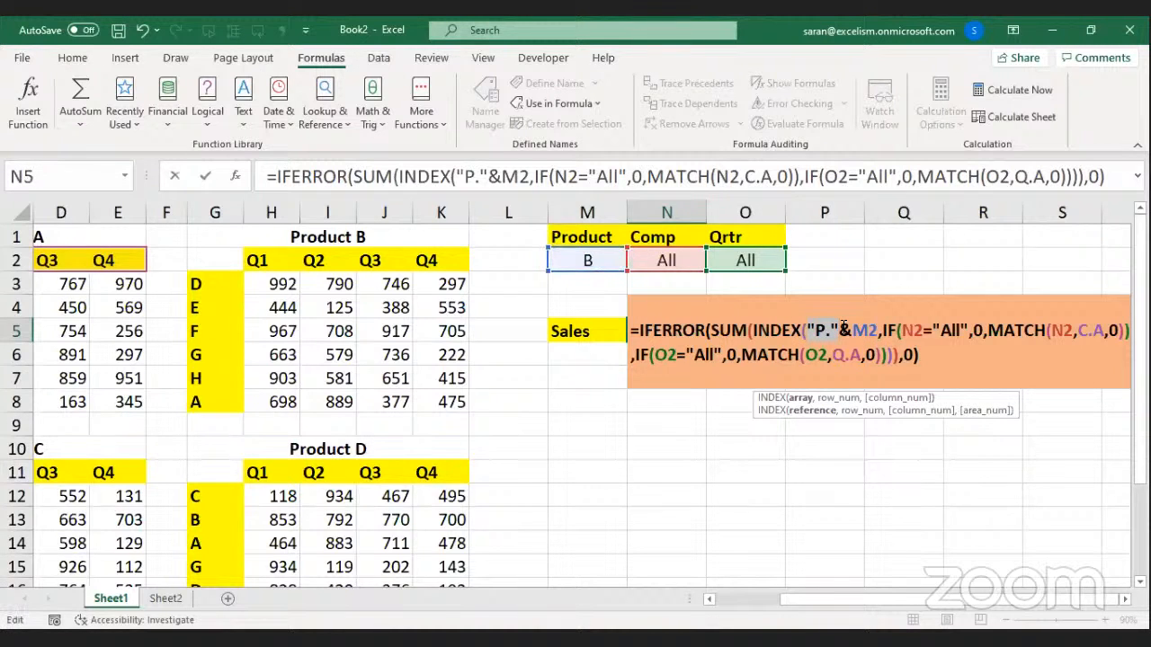
click(814, 329)
drag(831, 329, 845, 326)
drag(855, 330, 880, 330)
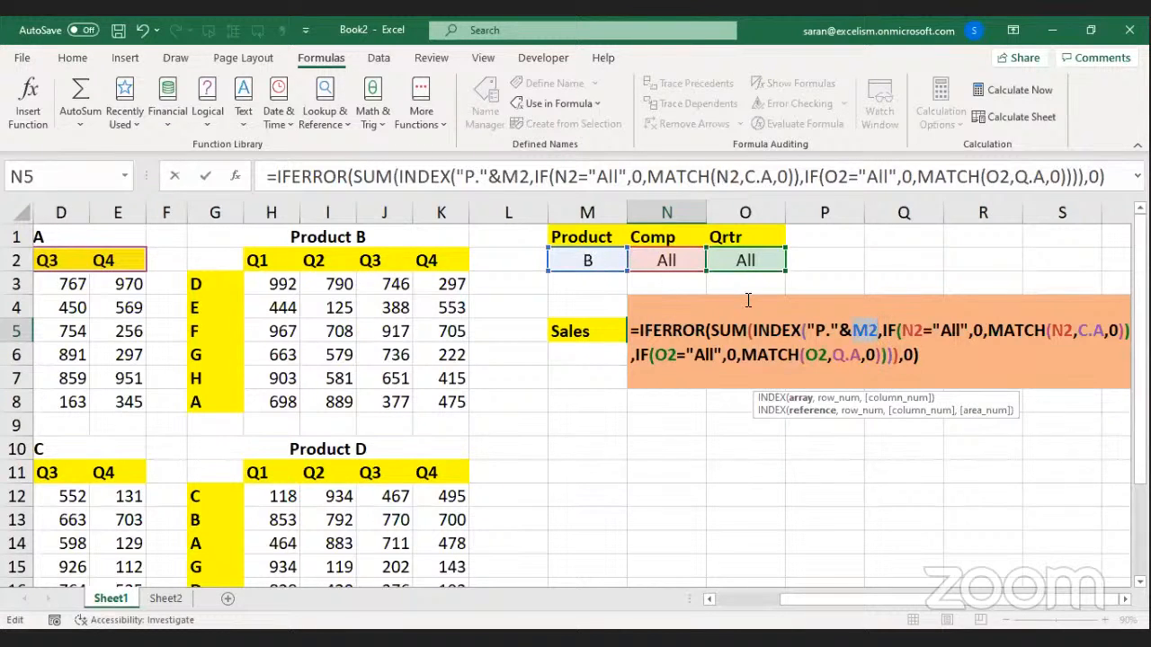
drag(808, 330, 875, 328)
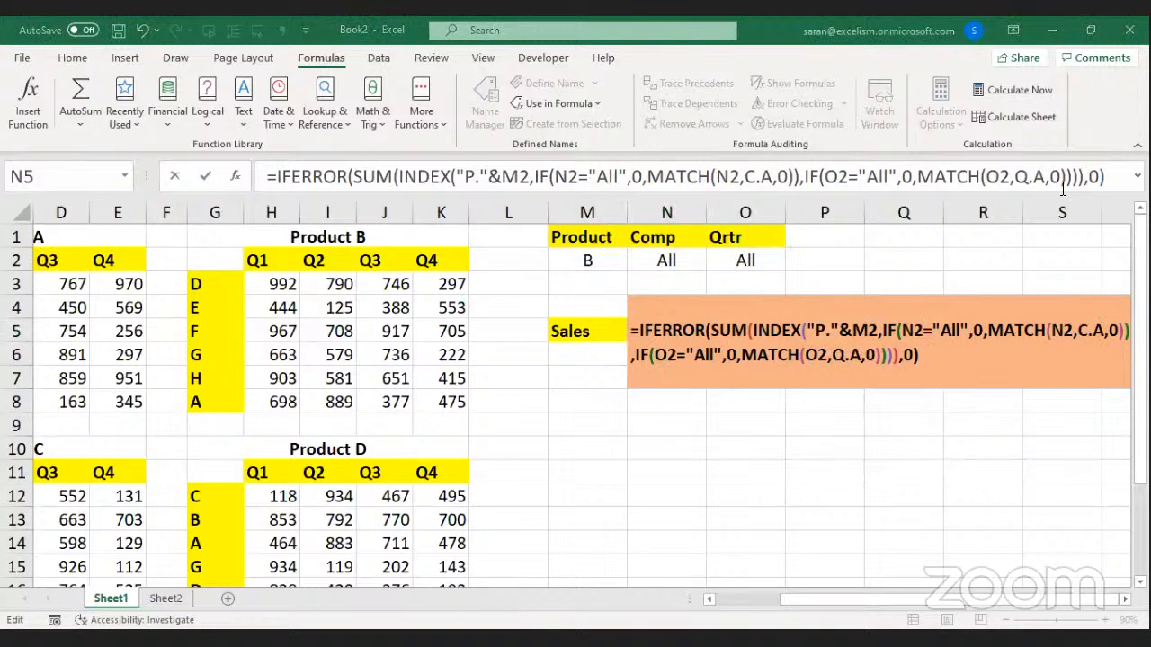
click(807, 331)
click(802, 400)
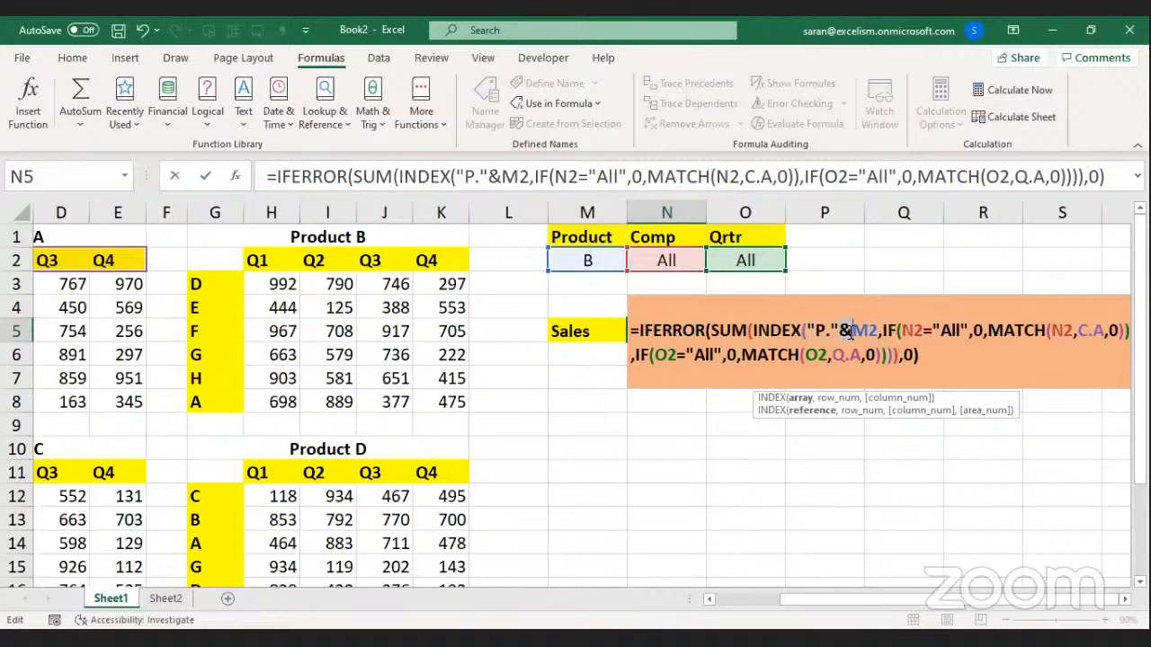
mouse_move(812, 329)
mouse_down()
mouse_move(871, 329)
mouse_move(829, 345)
mouse_up()
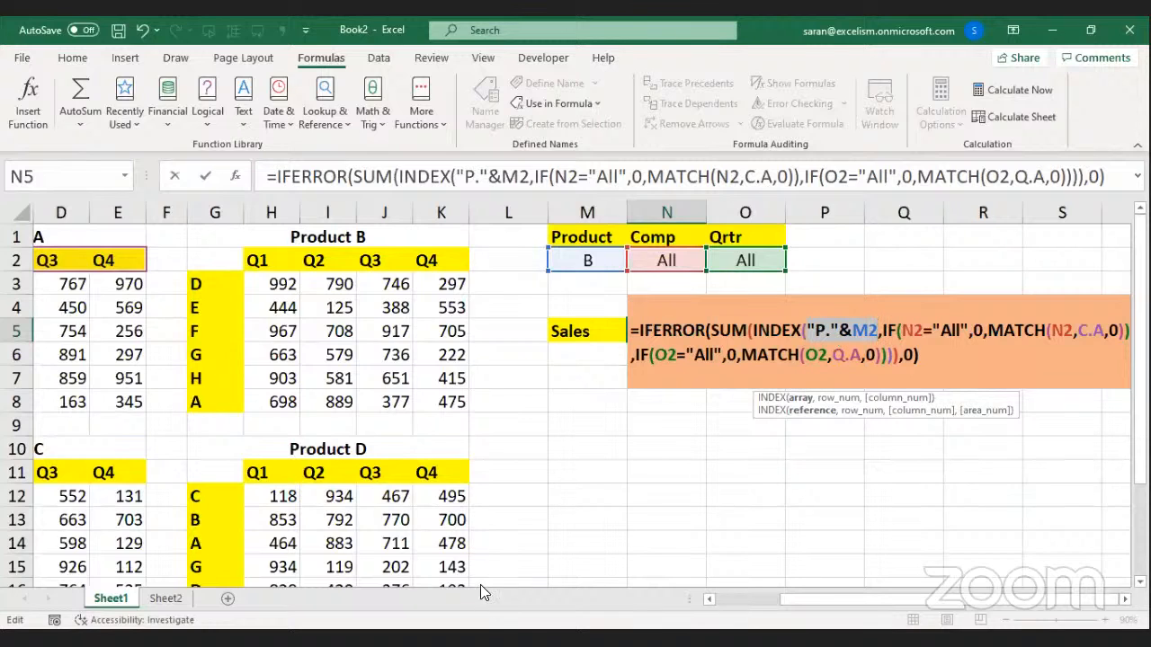
click(488, 638)
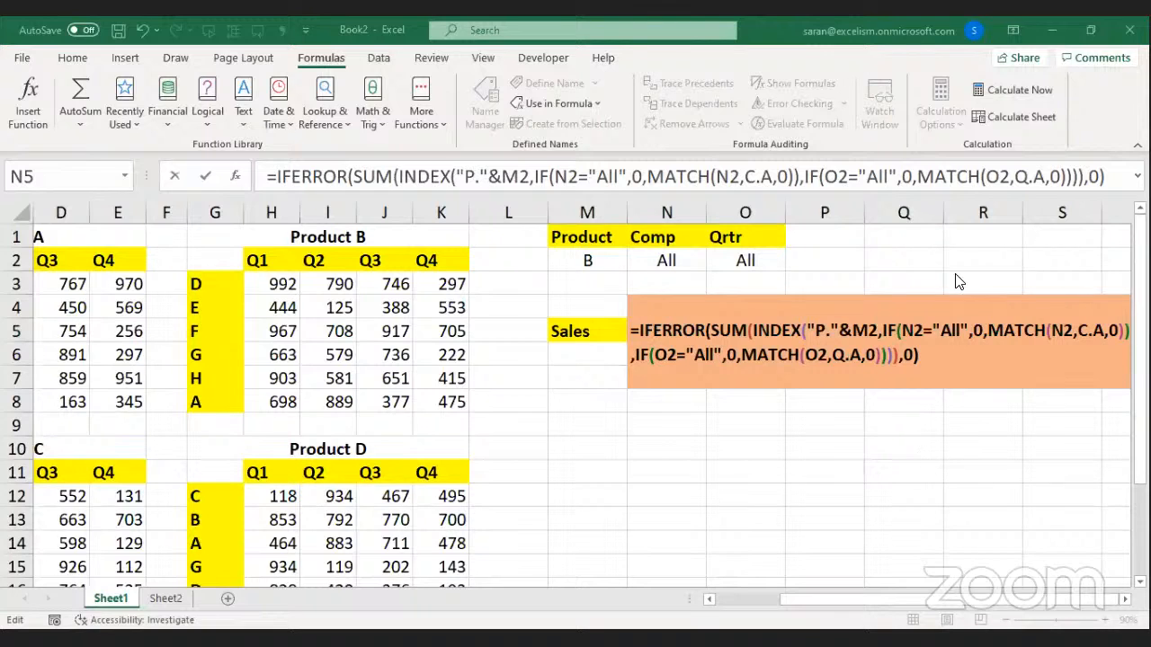
drag(878, 330, 807, 330)
click(807, 330)
Wrap "P."&M2 as INDIRECT("P."&M2) in the INDEX array argument.
text(i)
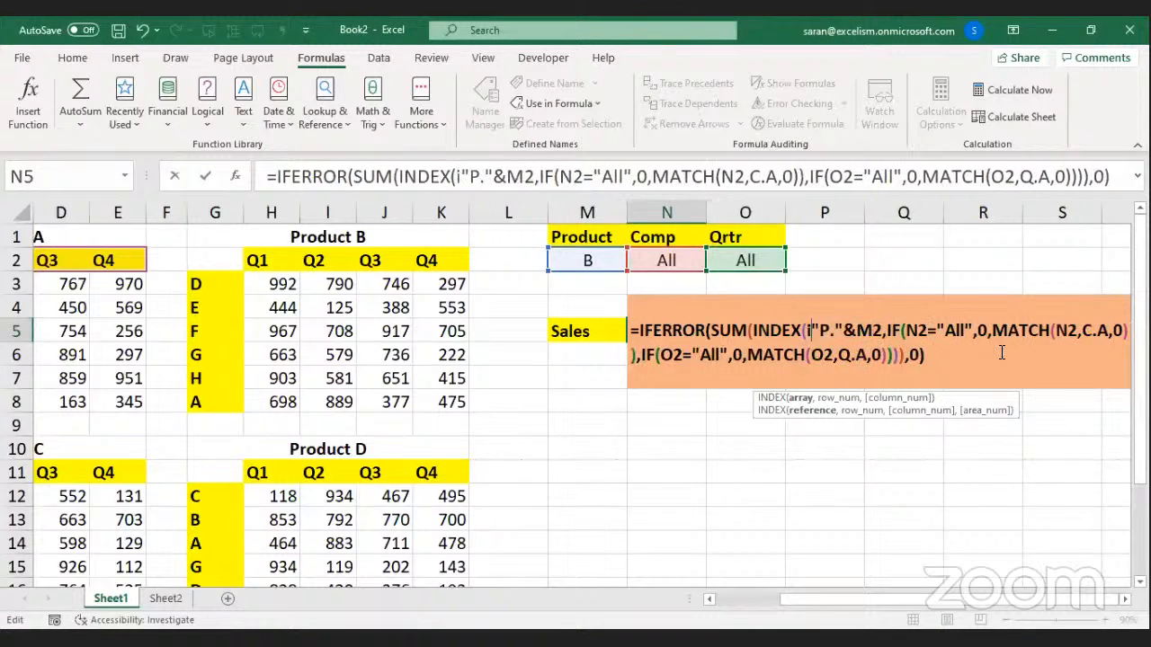
text(NDIRECT()
key(Right)
key(Right)
key(Right)
key(Right)
key(Right)
key(Right)
key(Right)
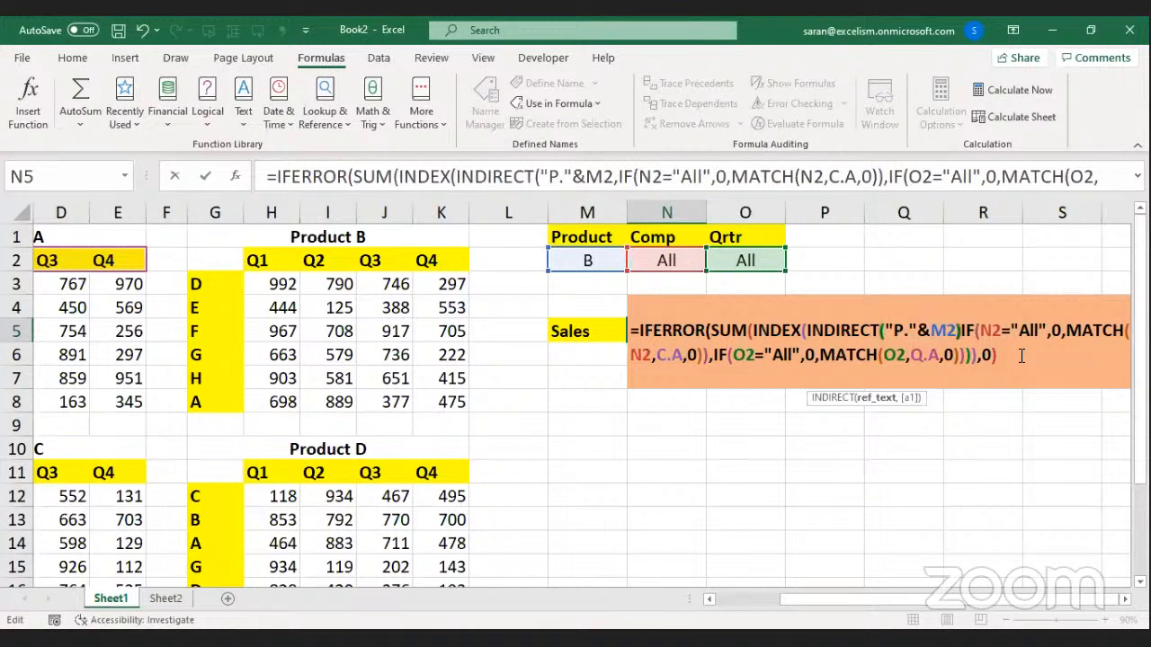
text())
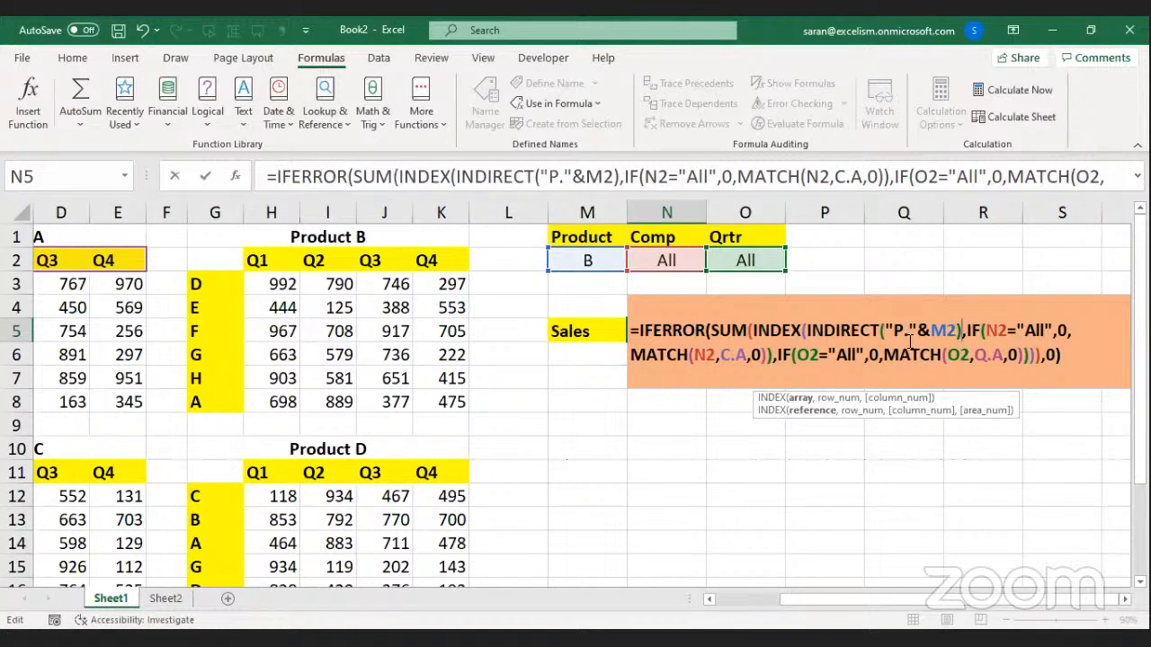
drag(879, 330, 806, 333)
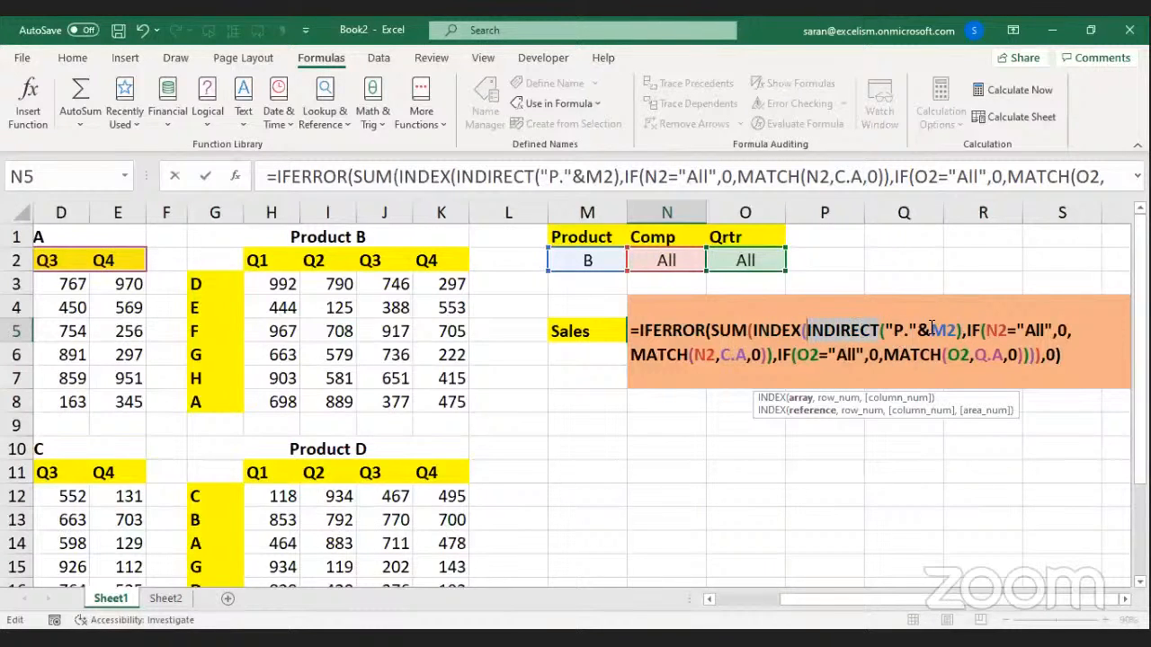
drag(886, 330, 916, 330)
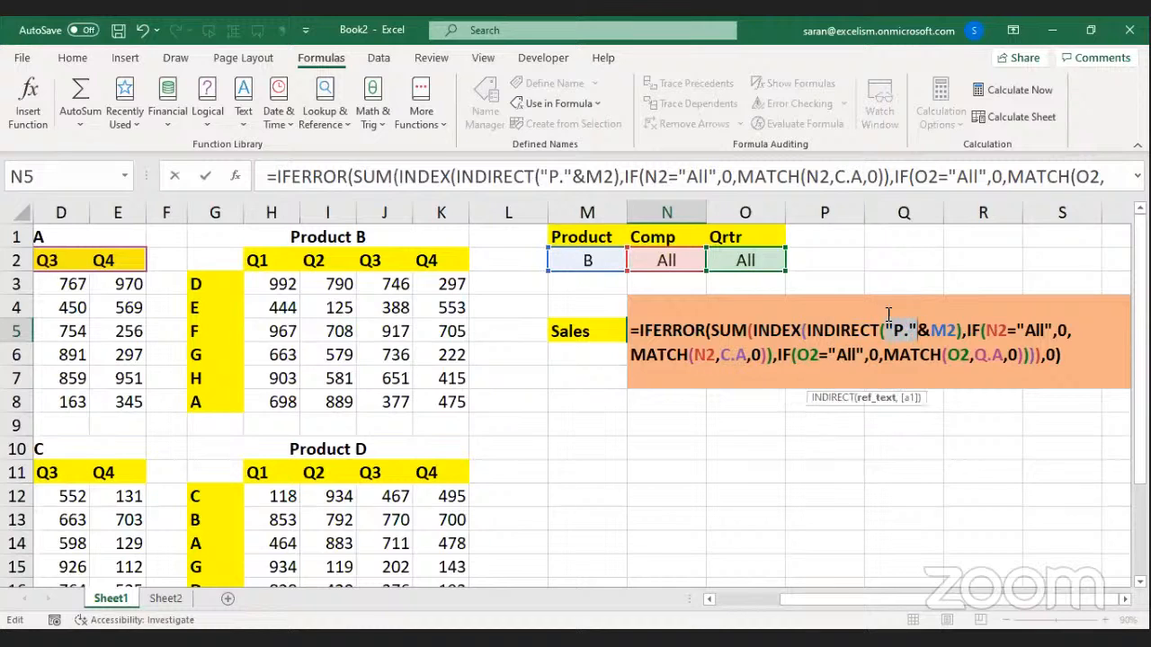
drag(889, 329, 959, 330)
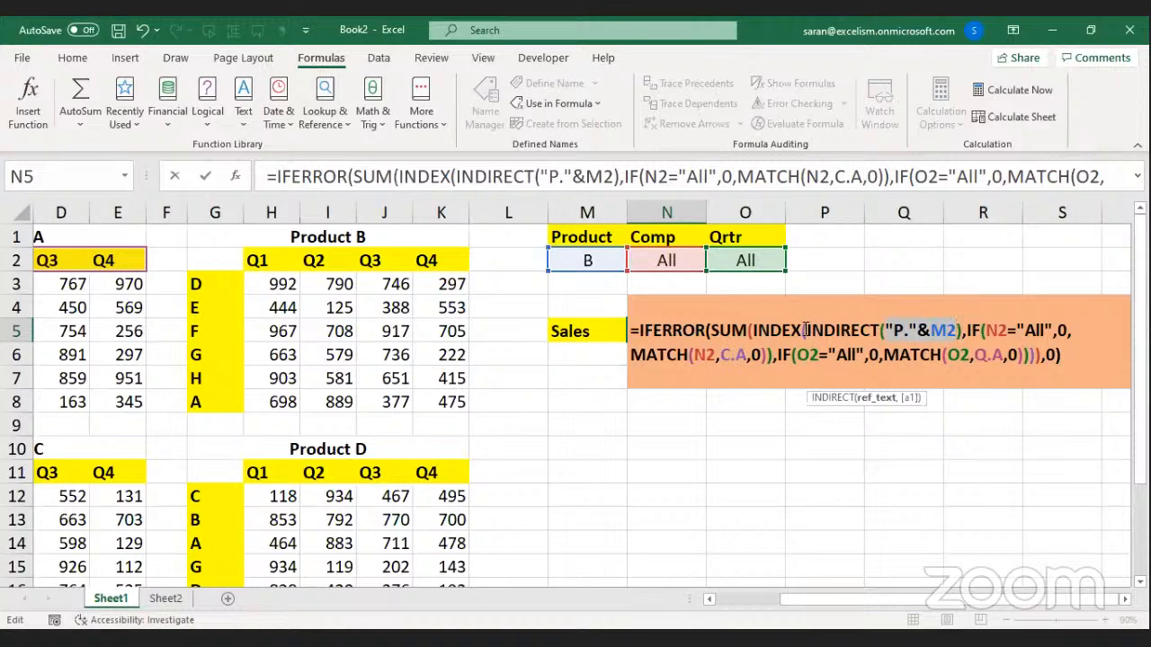
drag(807, 330, 961, 330)
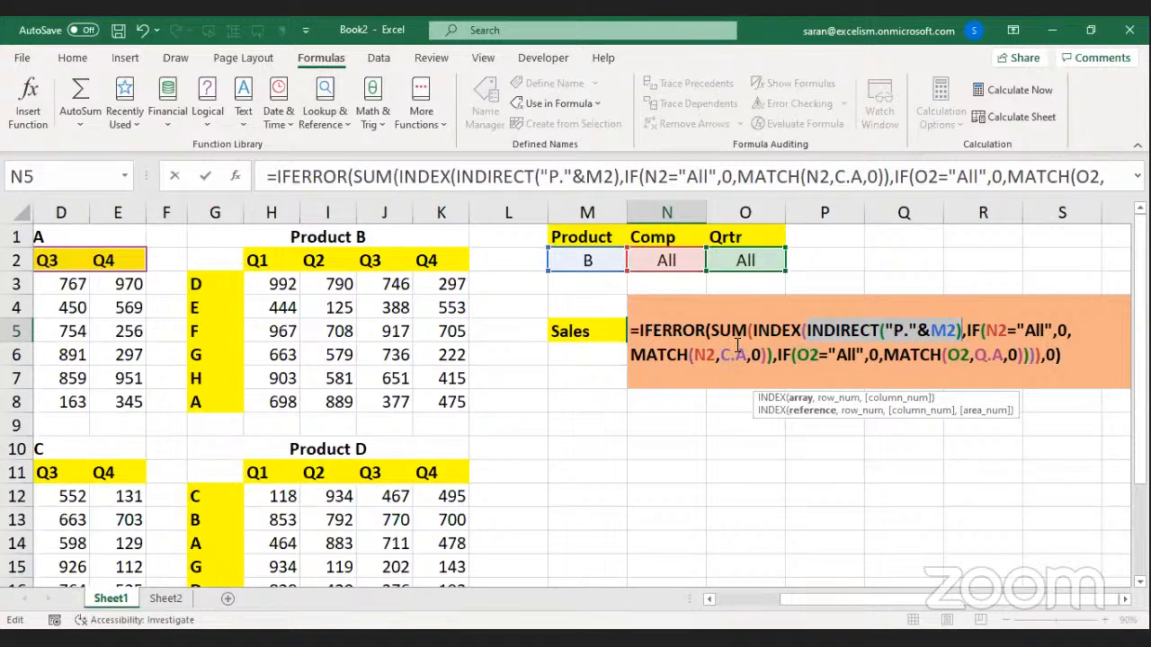
Select the fixed C.A lookup range in the Comp MATCH and enlarge the view.
drag(722, 356, 745, 356)
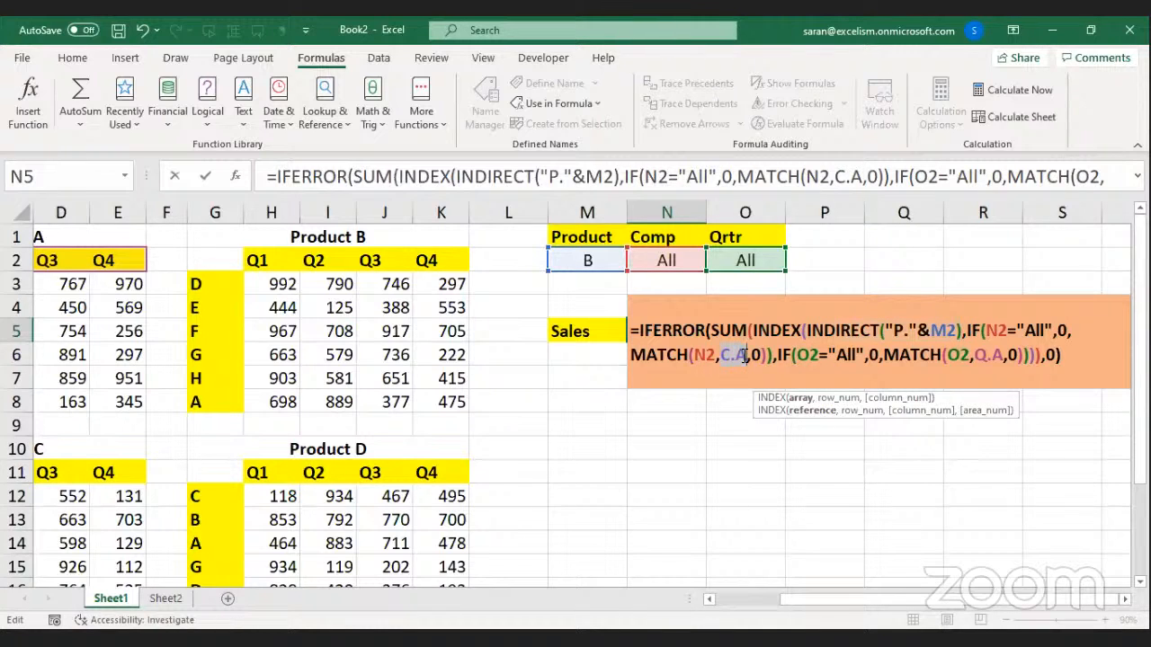
drag(947, 600, 836, 601)
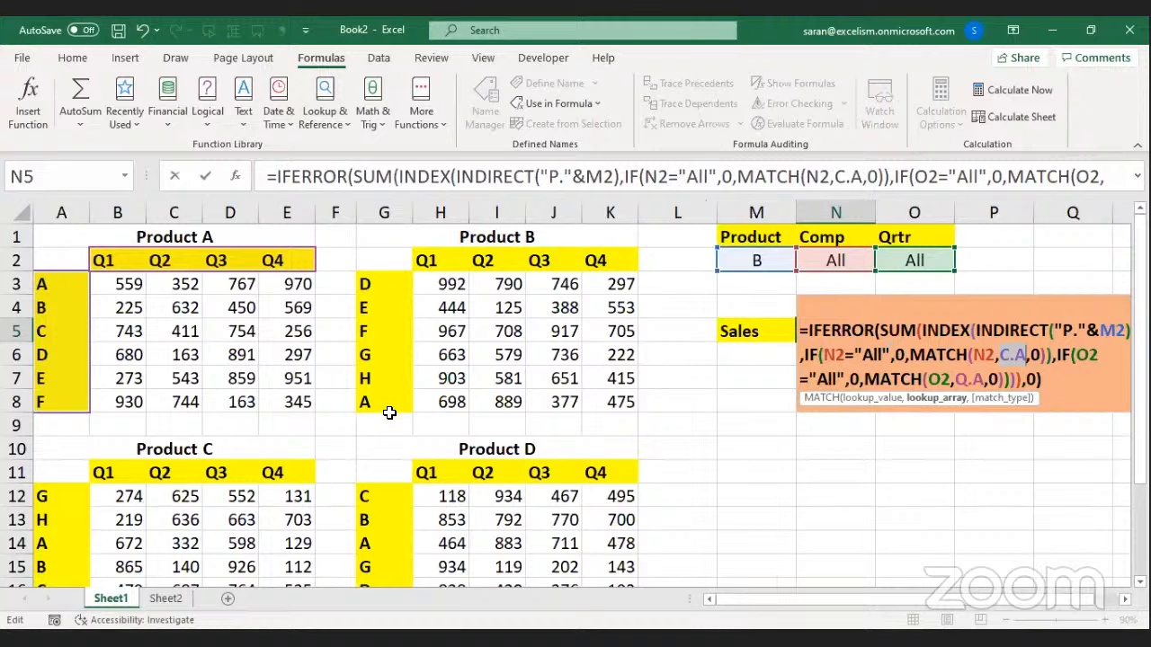
click(1124, 600)
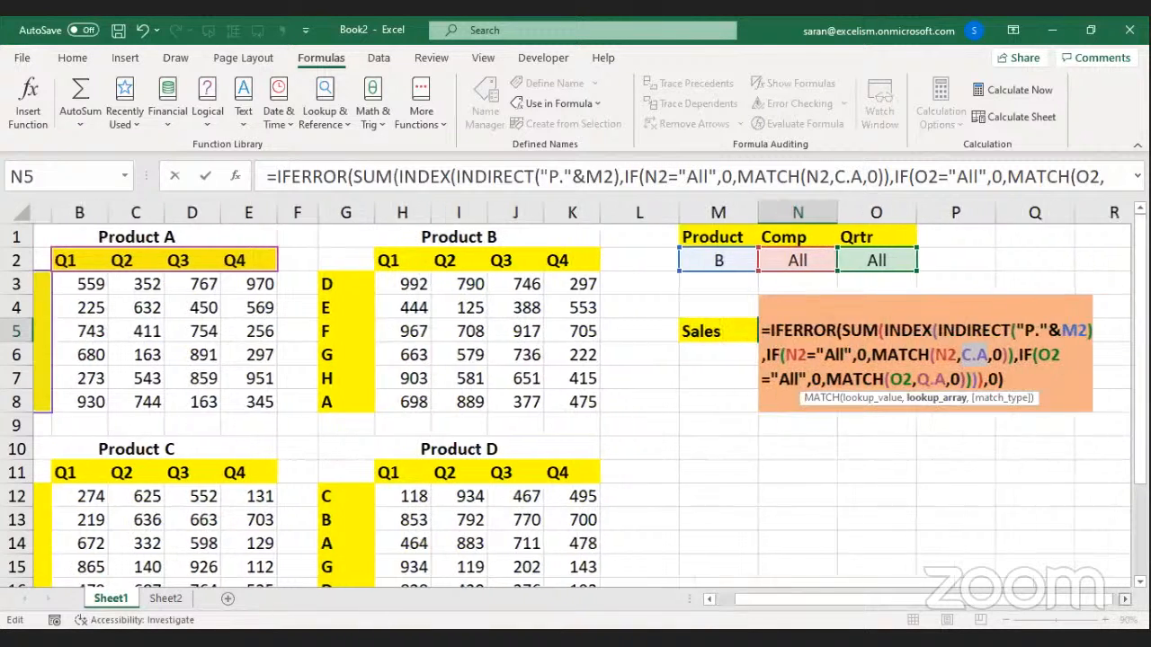
click(1124, 600)
click(1124, 600)
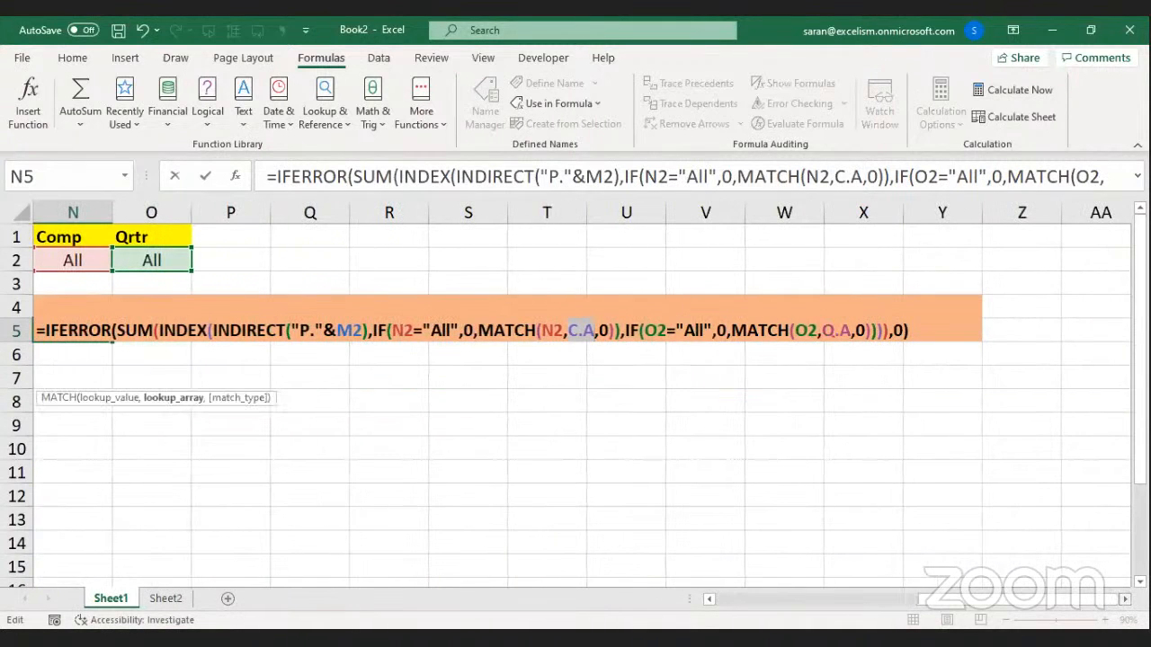
Replace C.A with INDIRECT("C."&M2) in the Comp MATCH, then select Q.A.
text("C."&)
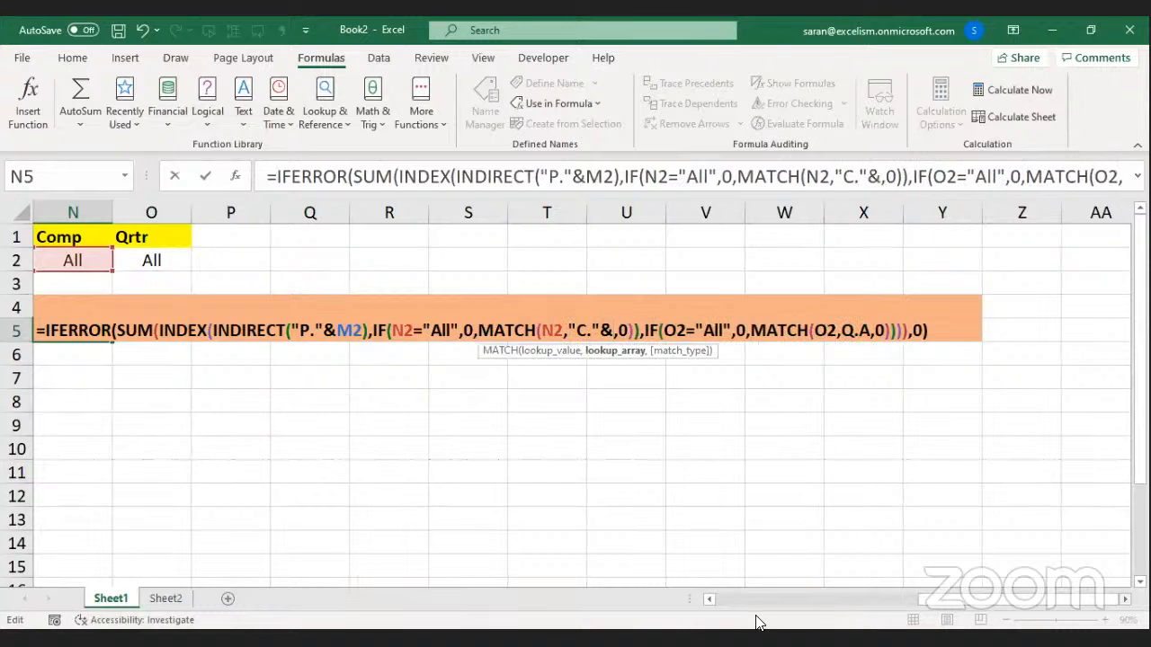
click(710, 600)
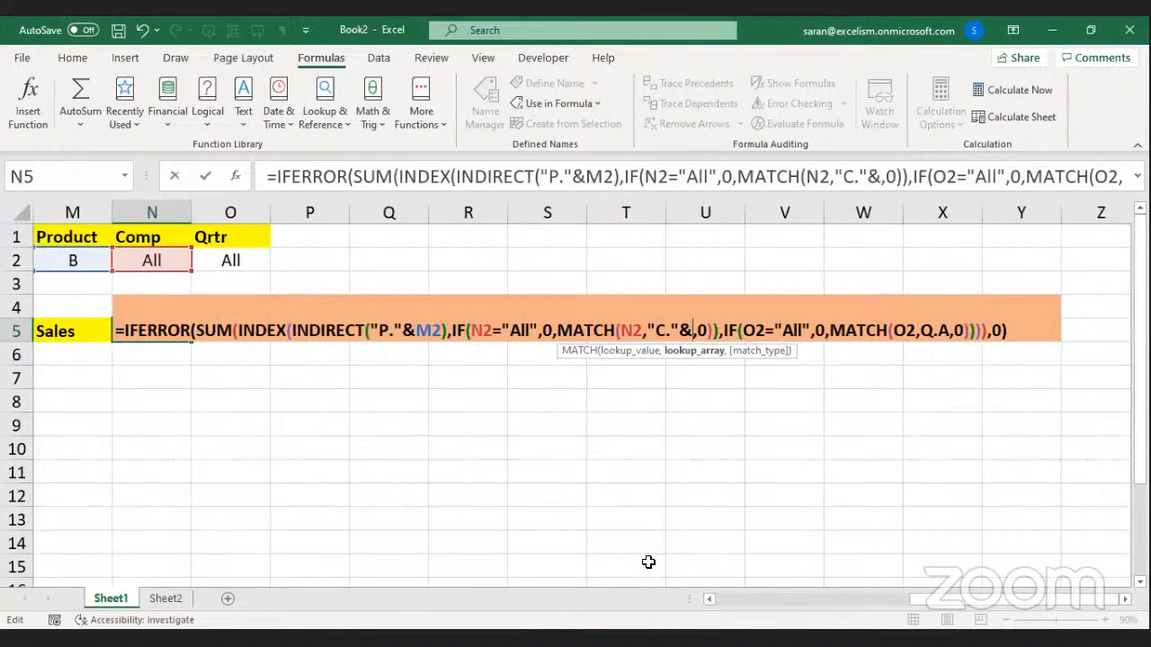
click(89, 259)
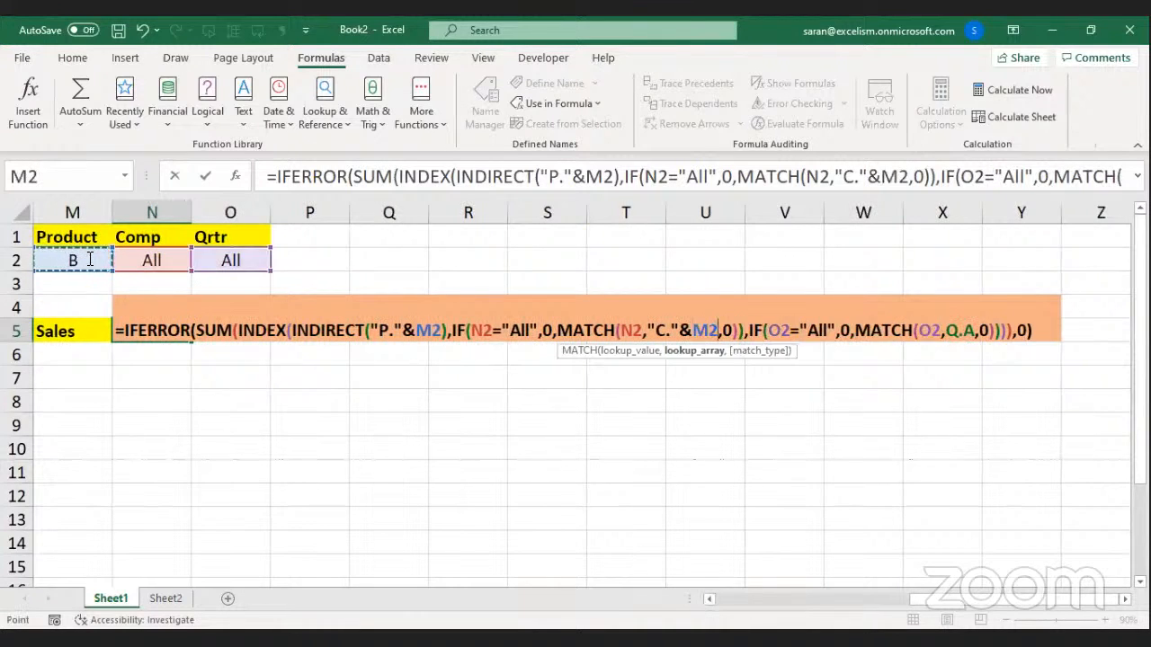
double_click(702, 331)
drag(702, 331, 650, 331)
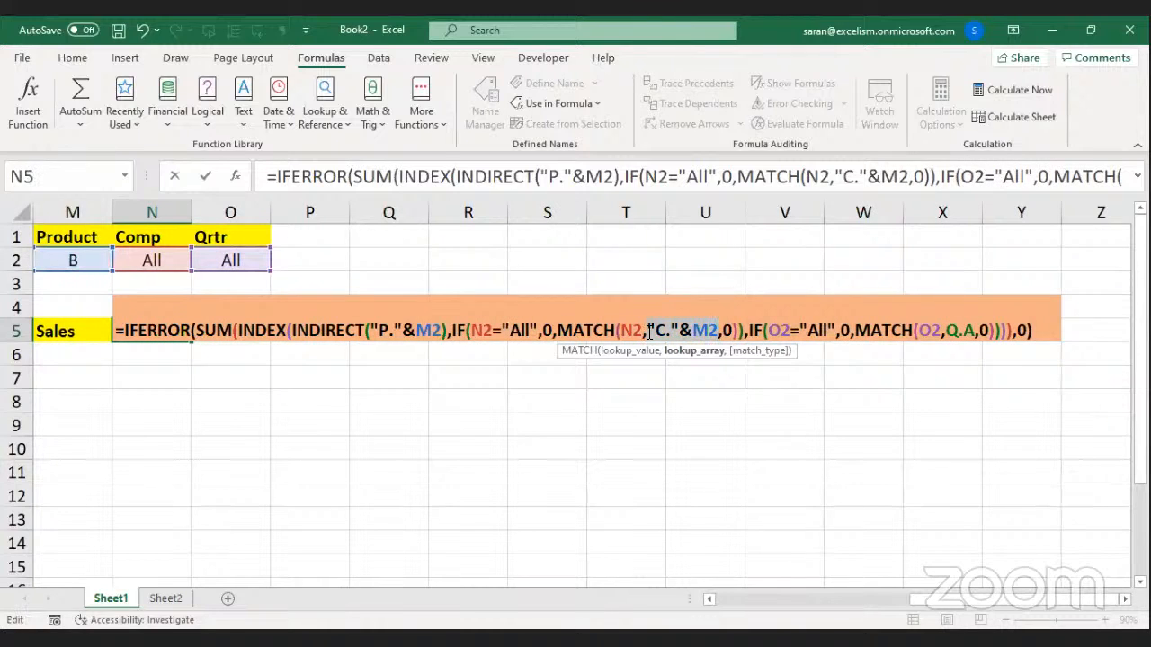
text(i)
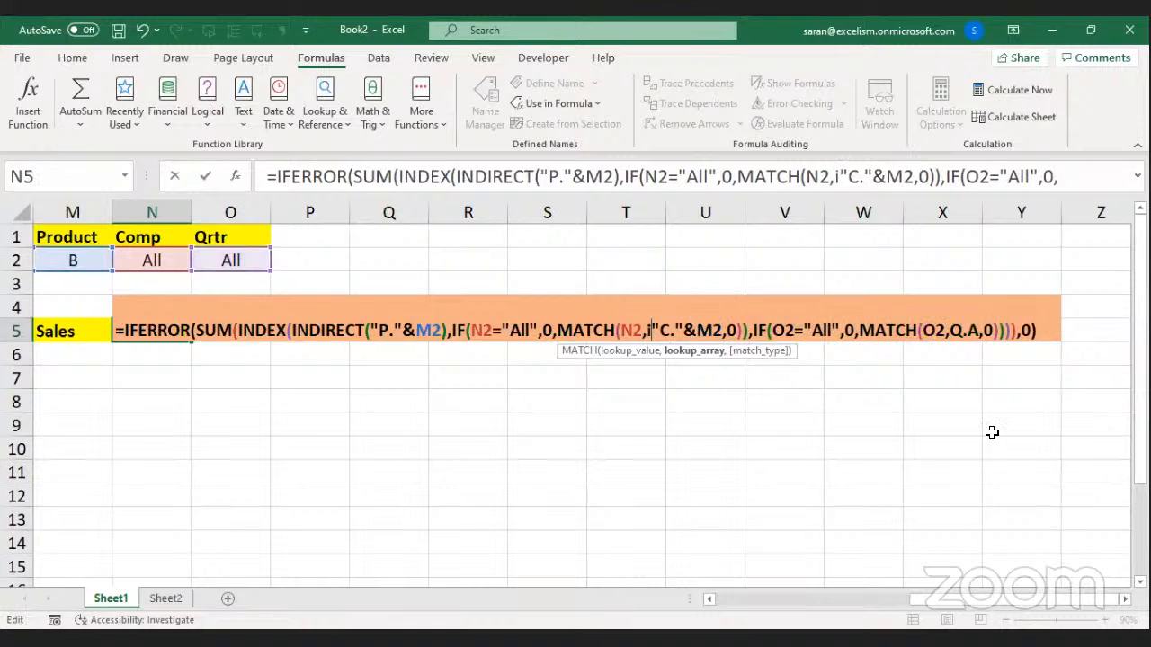
key(Tab)
key(Right)
key(Right)
key(Right)
key(Right)
key(Right)
key(Right)
key(Right)
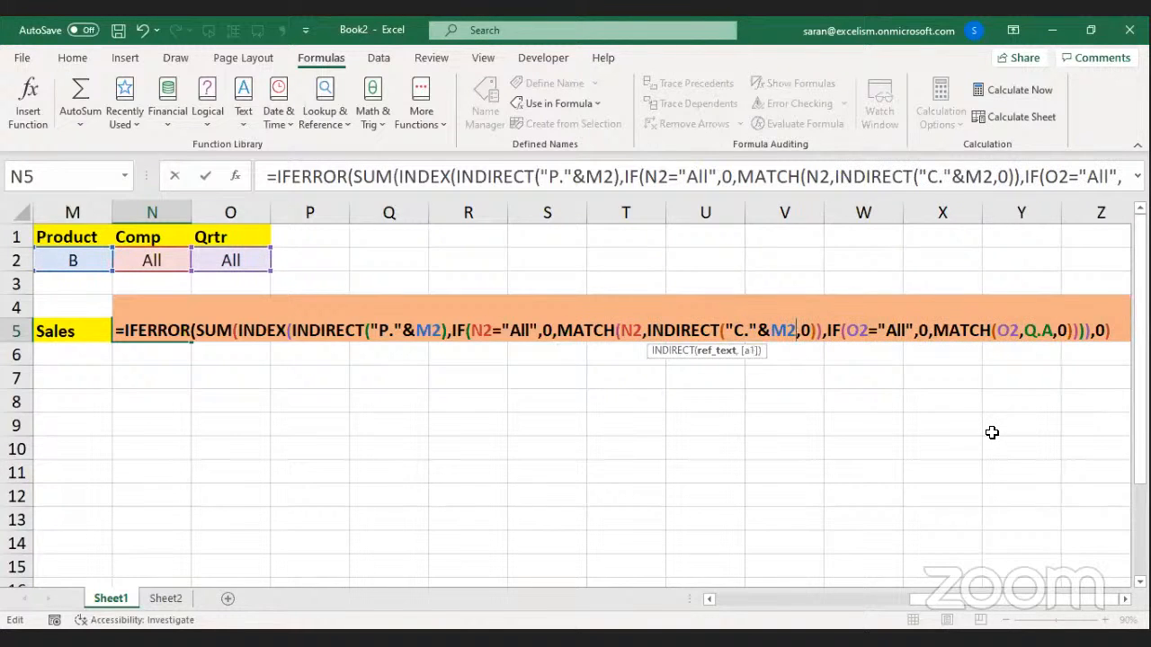
text())
drag(651, 329, 800, 330)
mouse_move(1032, 329)
mouse_down()
mouse_move(1061, 329)
mouse_move(1050, 329)
mouse_up()
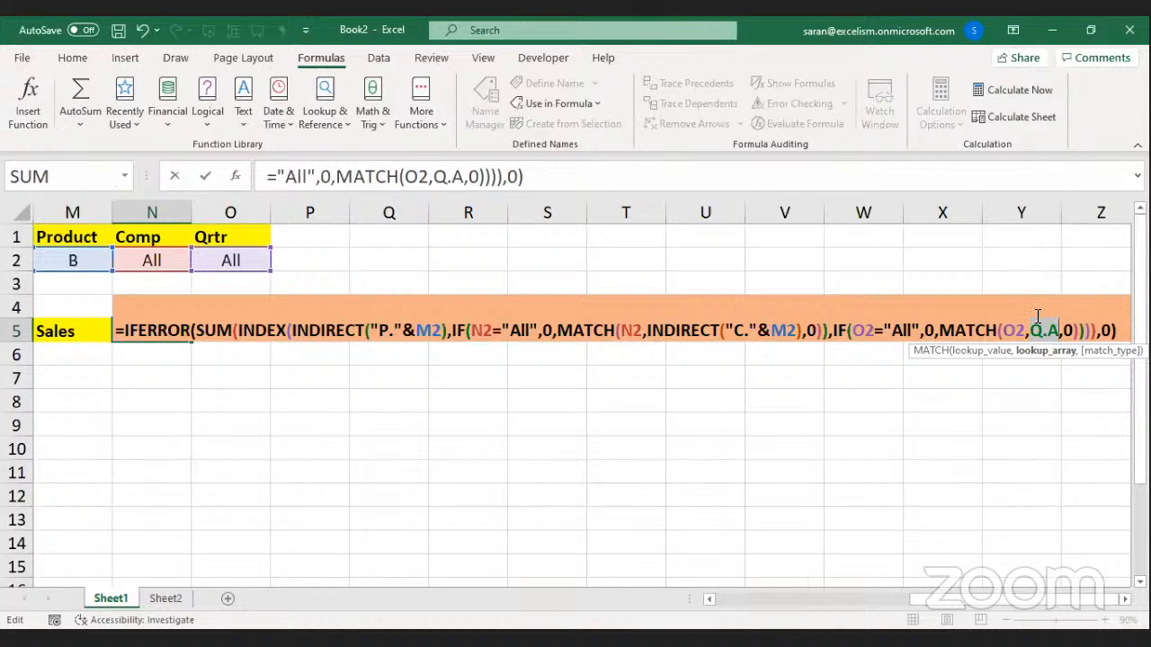
Change the Qtr MATCH range from Q.A to INDIRECT("Q."&M2).
text("Q)
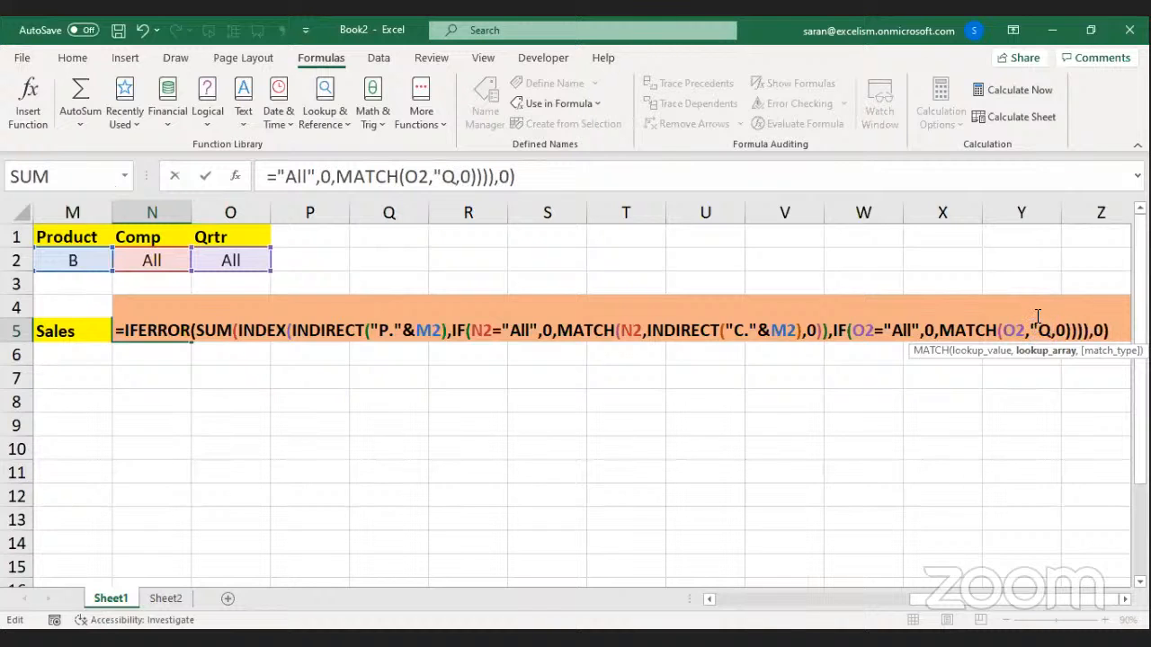
text(."&)
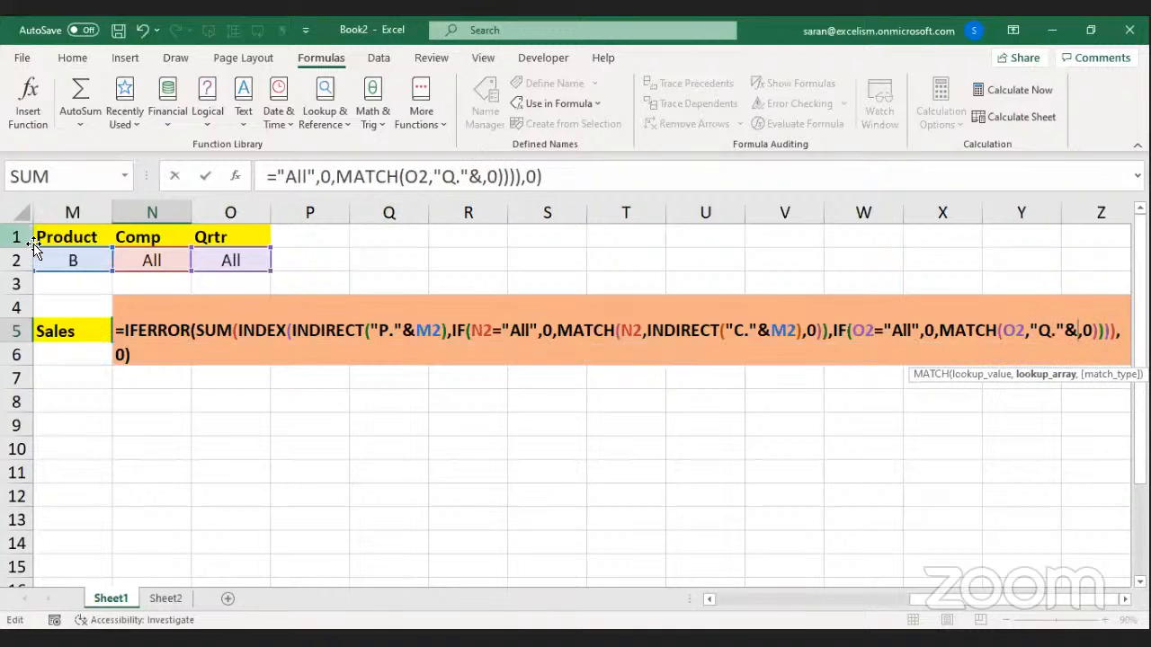
click(78, 257)
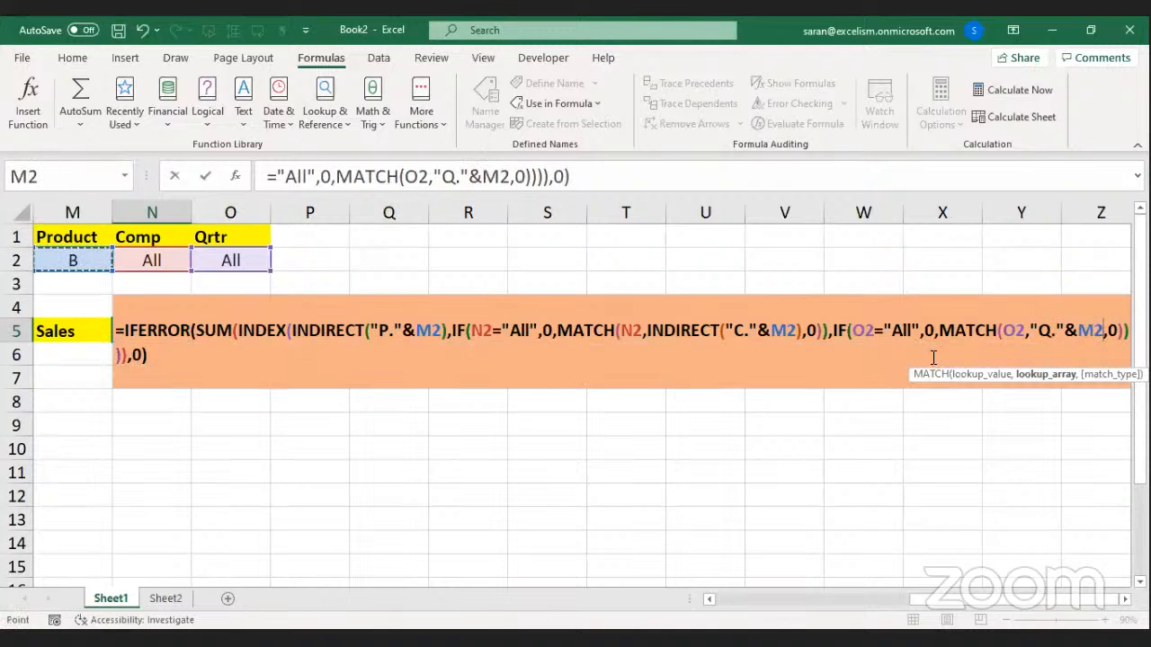
drag(1033, 330, 1099, 328)
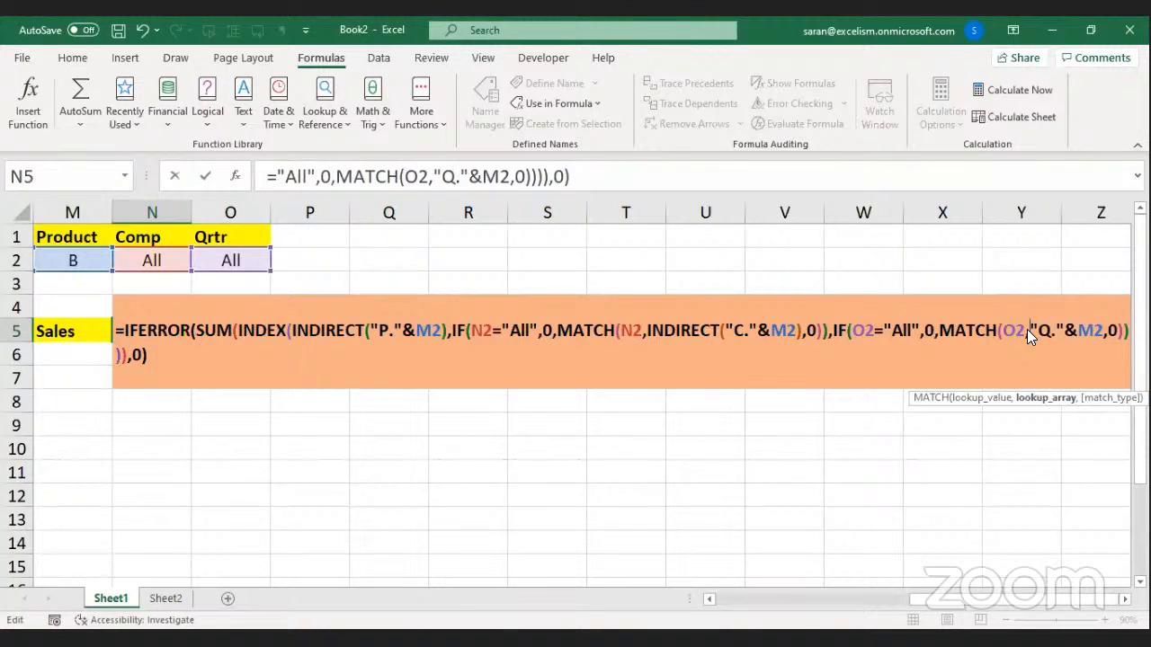
text(INDIRECT("P."&M2)
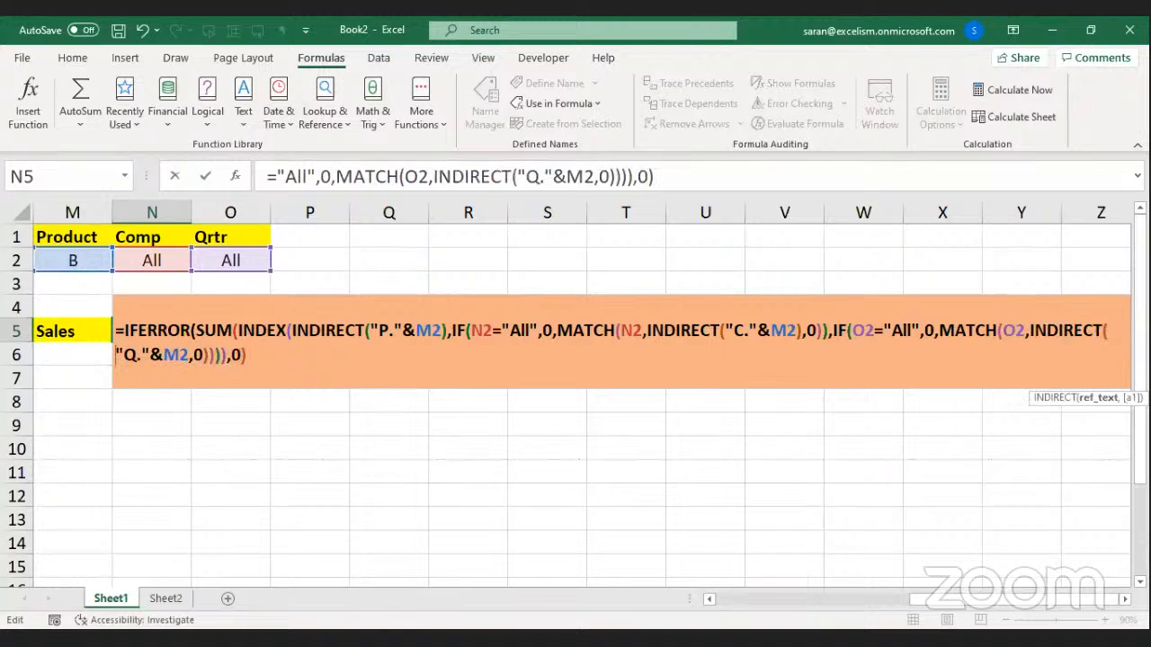
text(),)
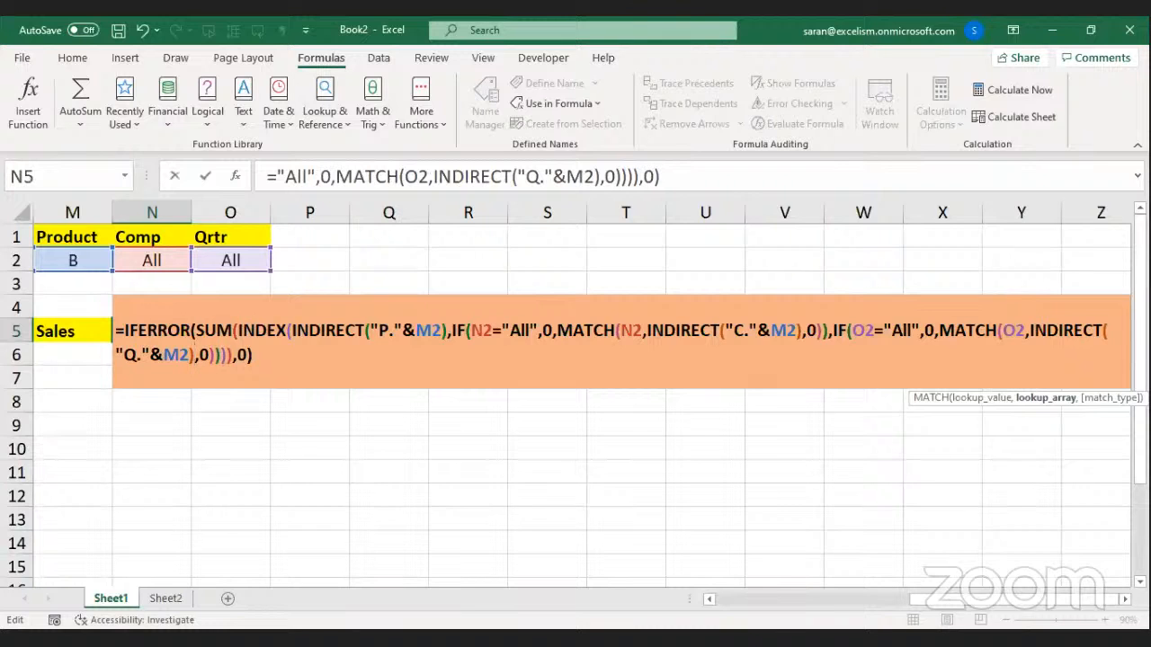
Review the product tables and commit the finished N5 Sales formula.
click(710, 600)
click(710, 600)
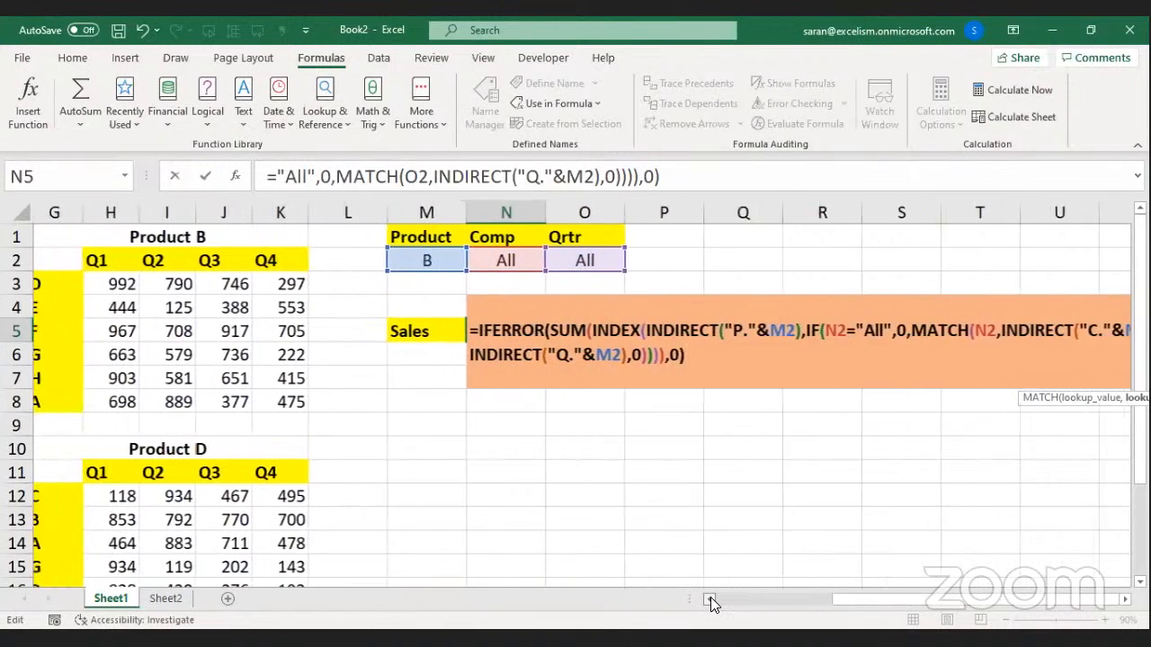
click(710, 598)
click(710, 599)
click(710, 599)
click(710, 599)
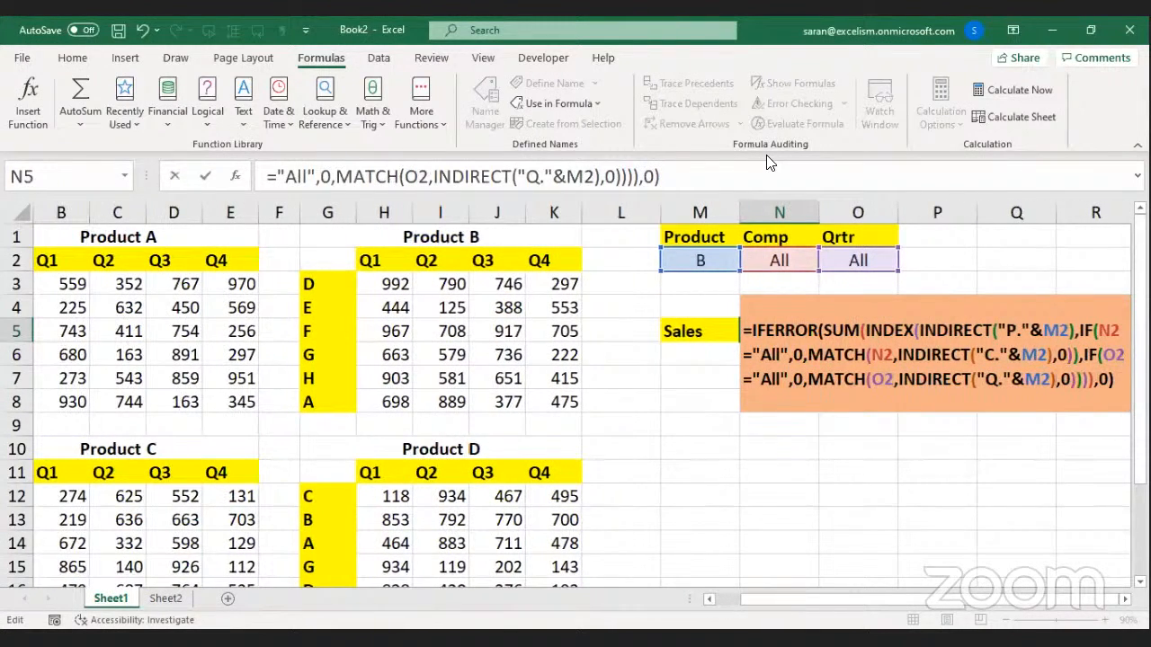
click(486, 638)
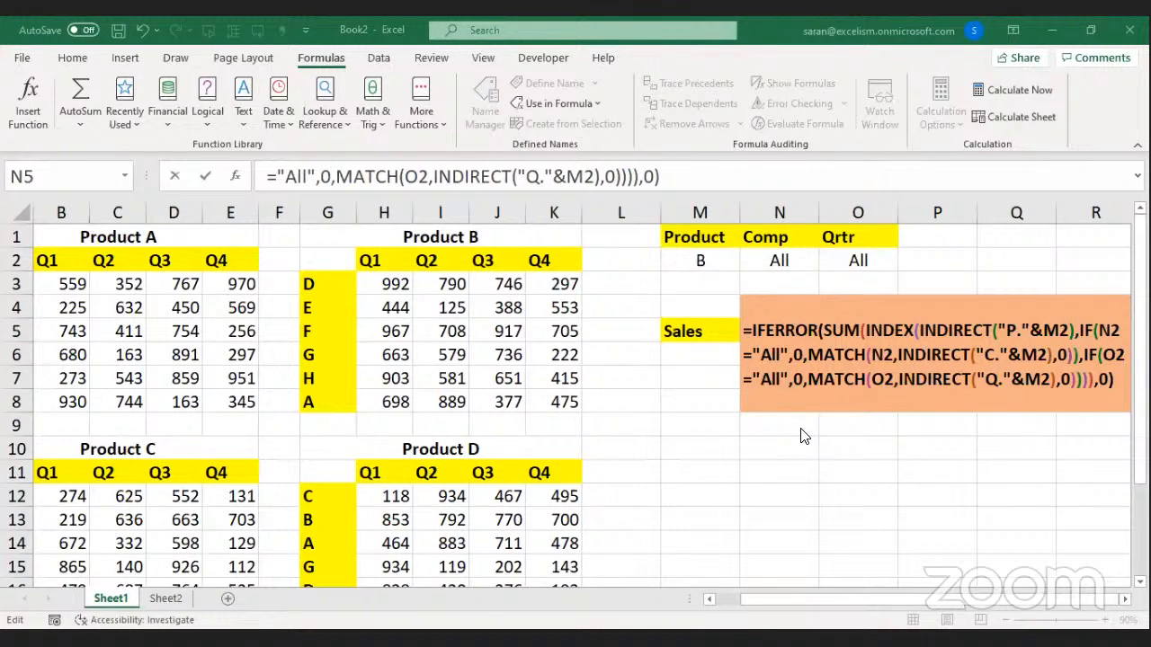
click(807, 378)
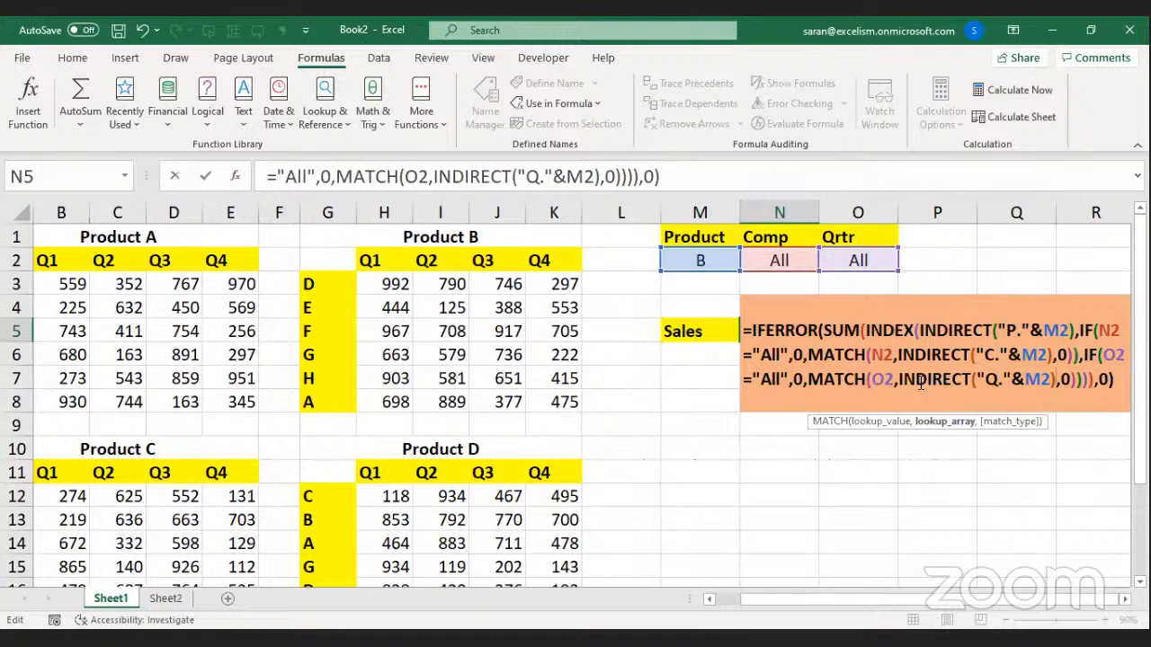
key(Return)
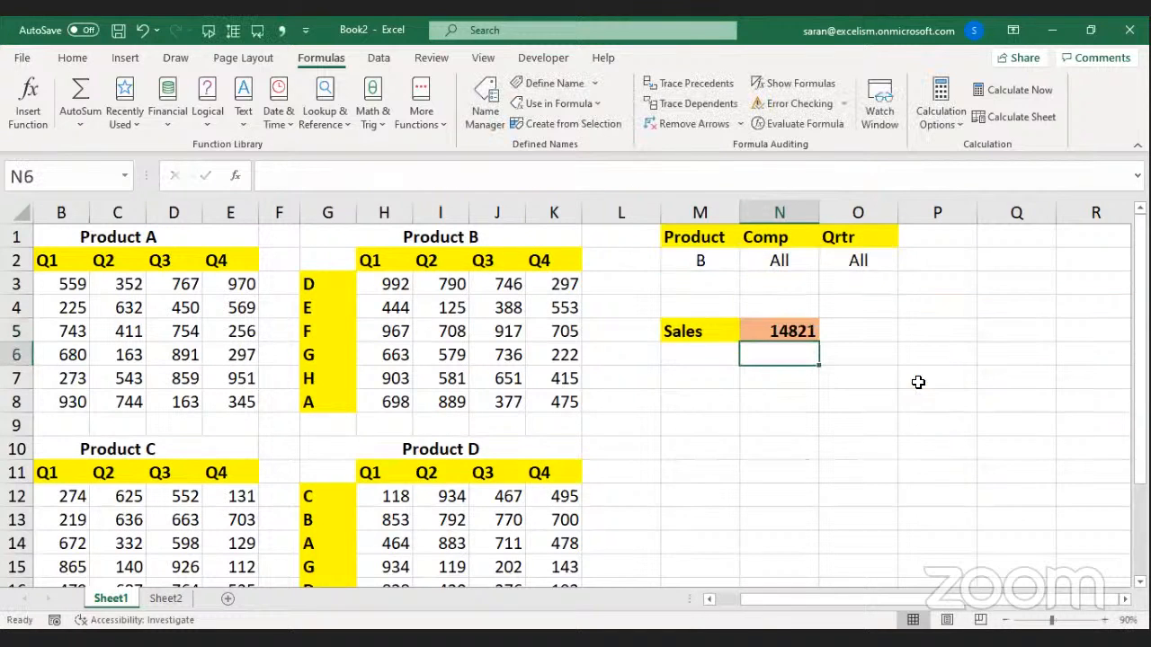
Format N5 as Comma Style with no decimals (14,821) and check it against Product B's sum.
click(800, 331)
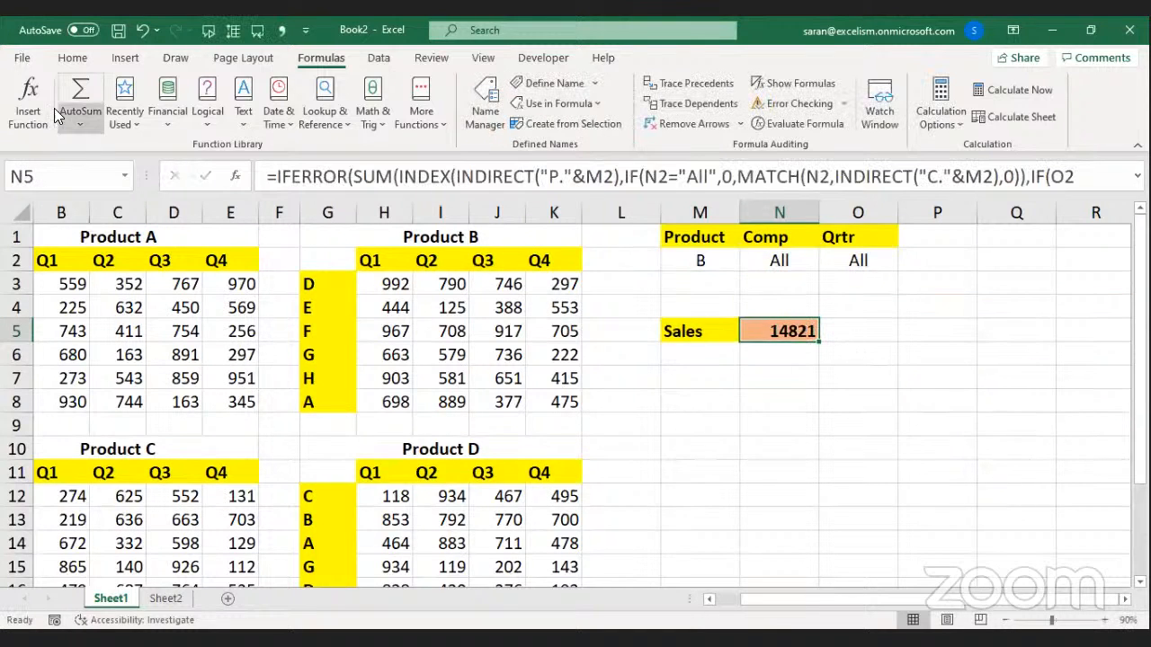
click(73, 59)
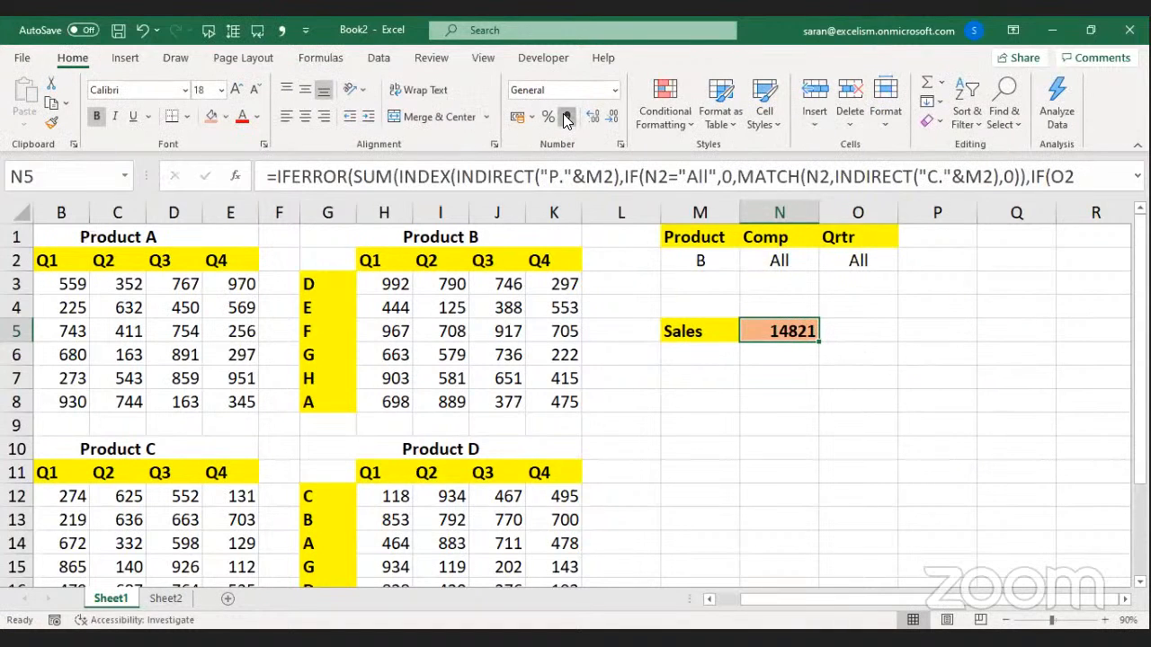
click(567, 117)
double_click(610, 119)
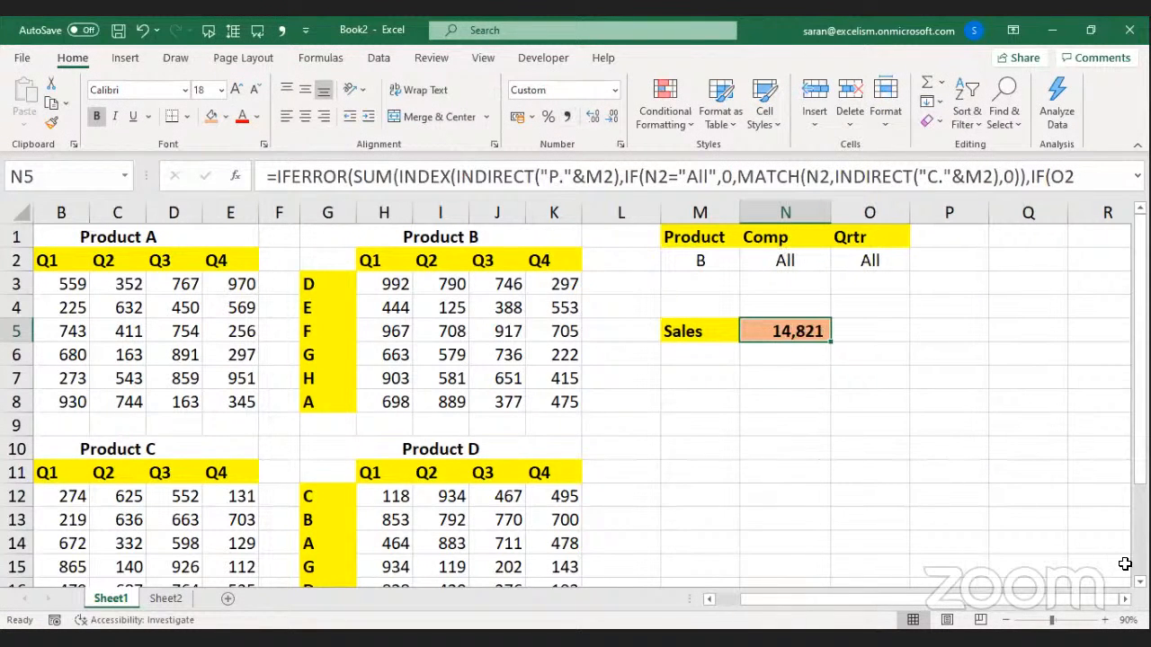
click(1006, 619)
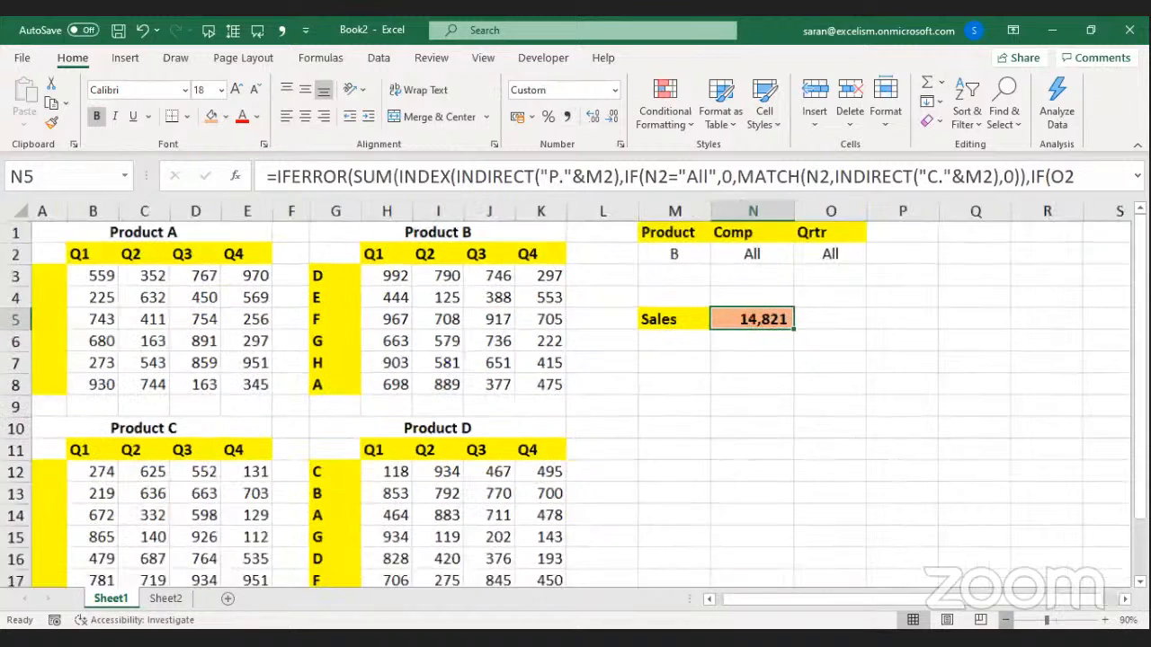
drag(392, 271, 541, 372)
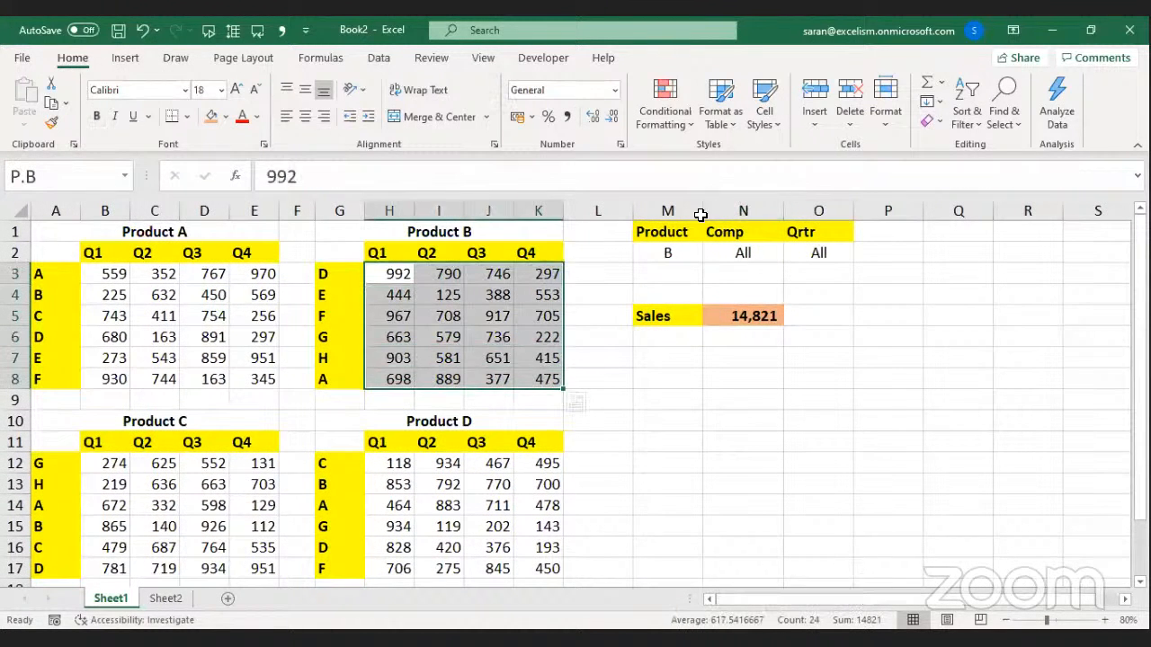
Set Product in M2 to C and select Product C's values to check the total.
click(695, 248)
click(714, 252)
click(688, 248)
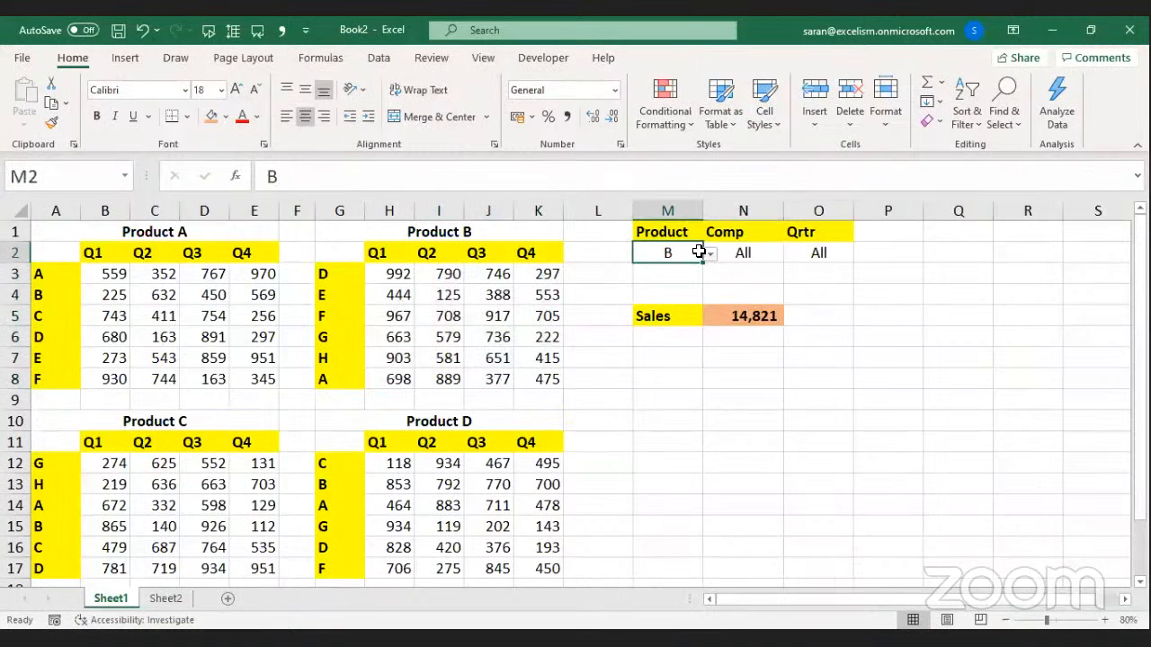
drag(695, 250, 711, 261)
click(710, 255)
click(655, 293)
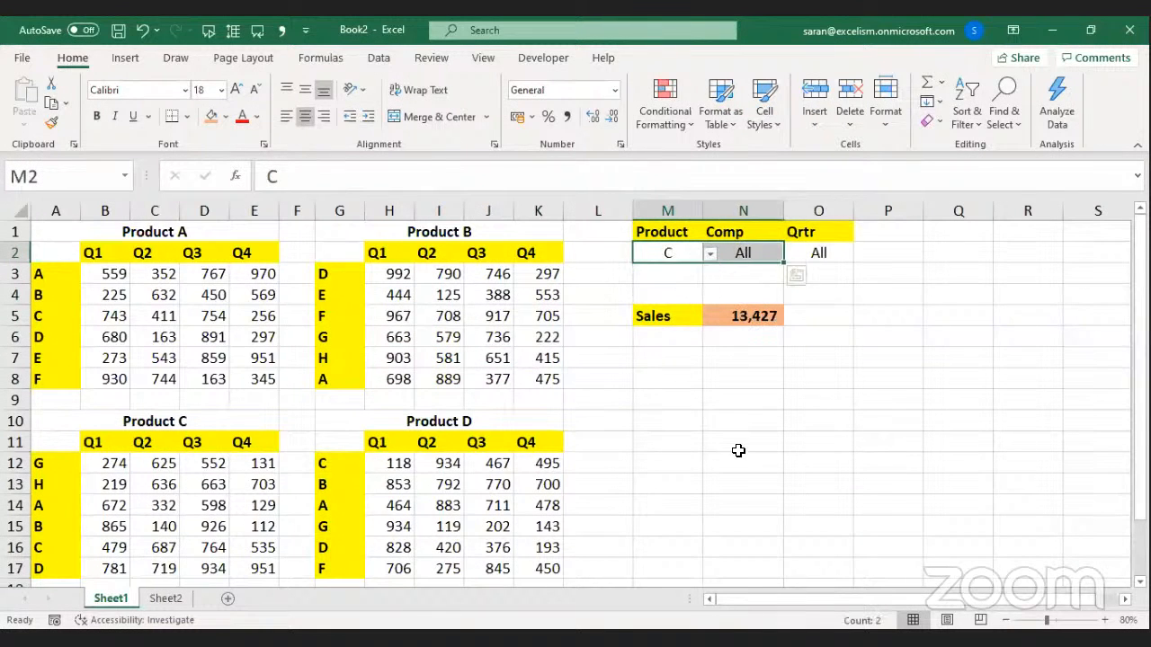
click(737, 450)
drag(105, 464, 250, 568)
Set Comp in N2 to D and verify Product C's D row sums to 3,385.
click(727, 255)
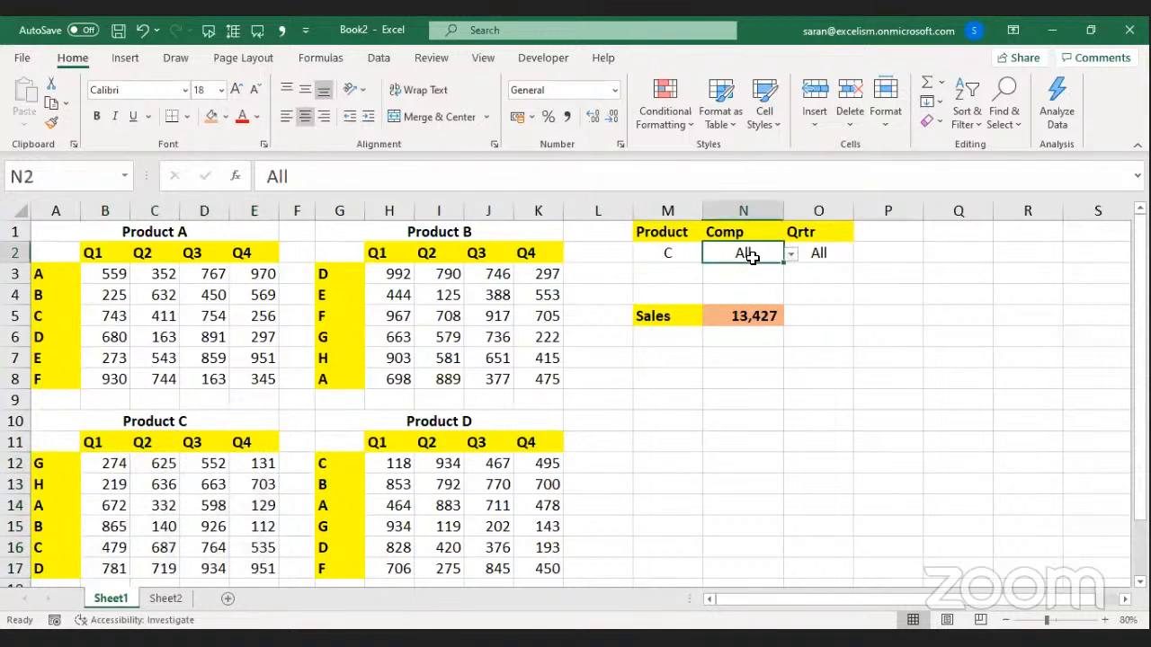
click(792, 256)
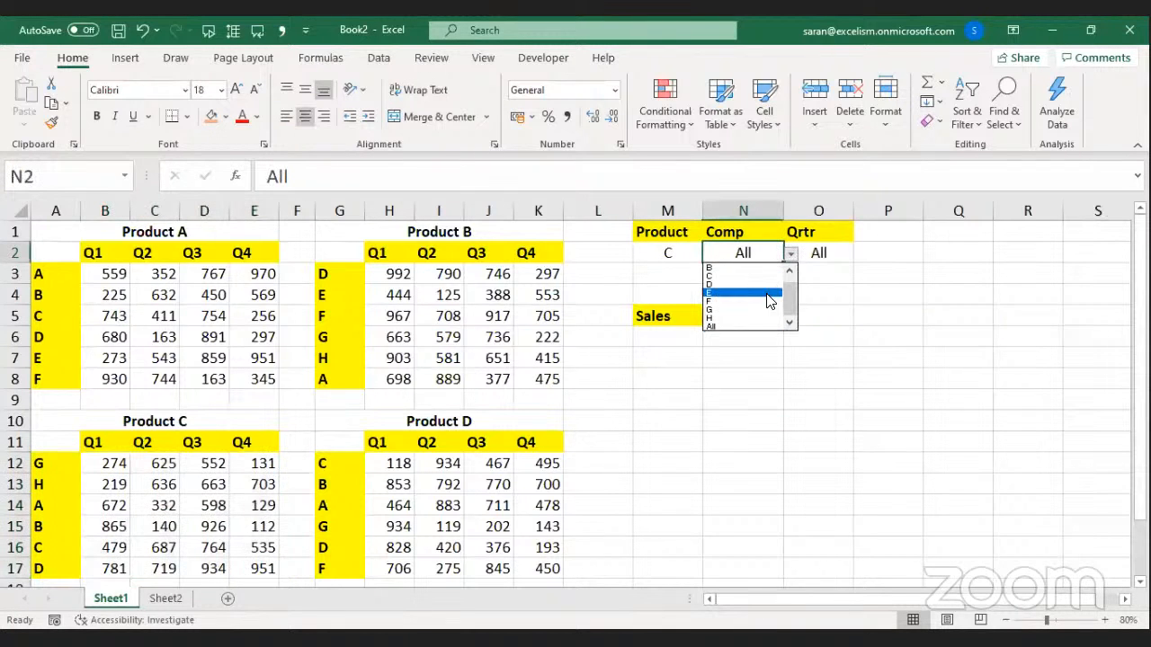
click(762, 285)
click(815, 260)
drag(112, 569, 162, 568)
drag(267, 575, 274, 574)
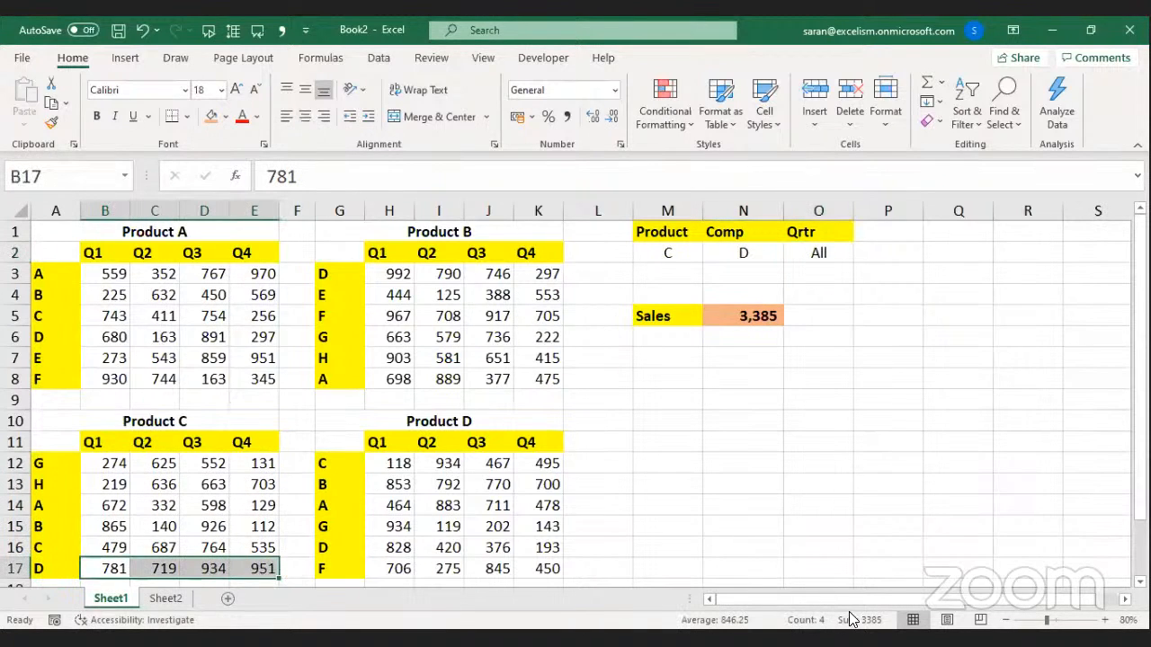
Switch Product to B and verify Sales of 2,825 against Product B's D row.
click(697, 248)
click(709, 254)
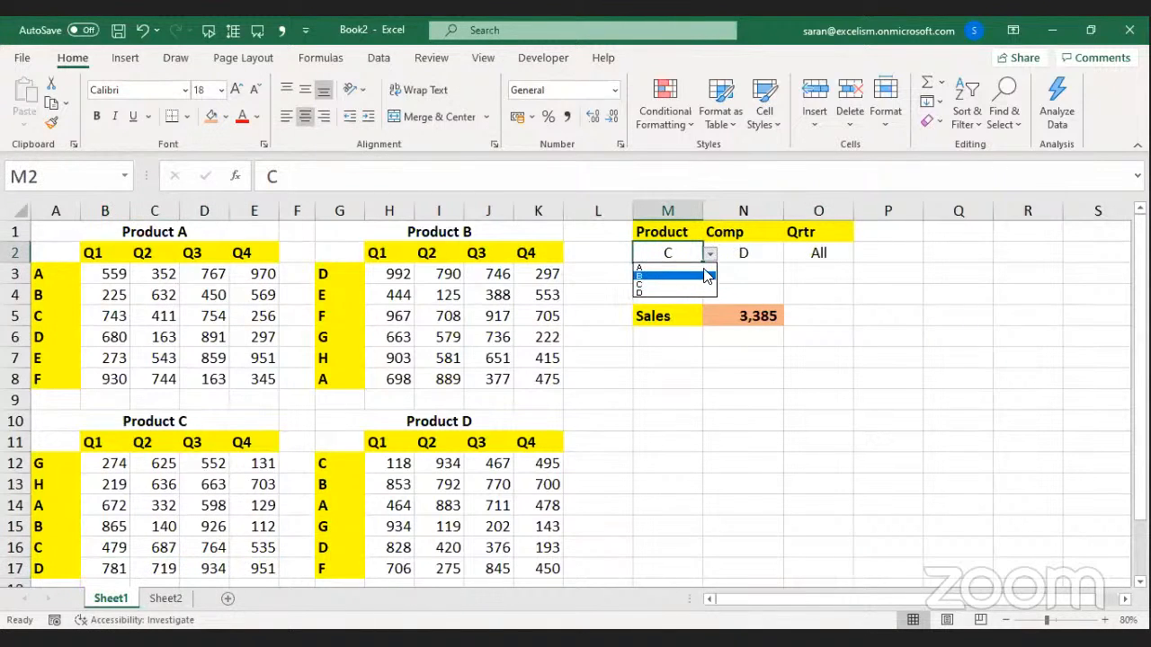
click(676, 277)
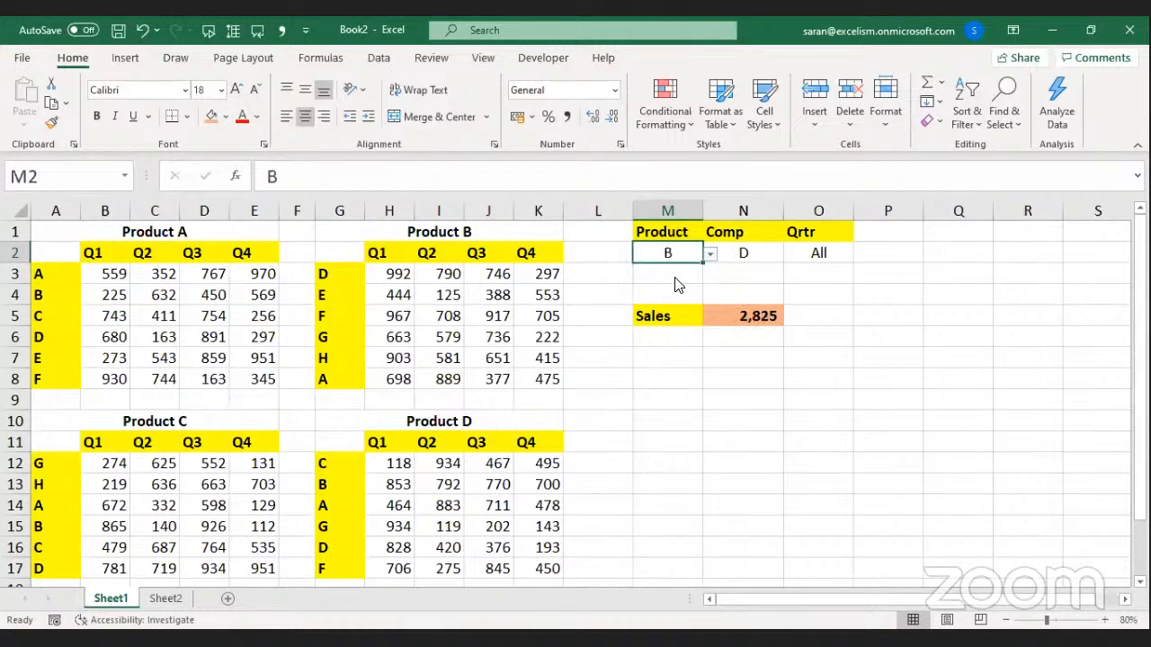
click(588, 298)
click(380, 270)
drag(489, 274, 549, 278)
click(833, 254)
click(861, 253)
Set Qtr to Q2 and confirm Sales 790 matches Product B's D row.
click(823, 280)
click(822, 275)
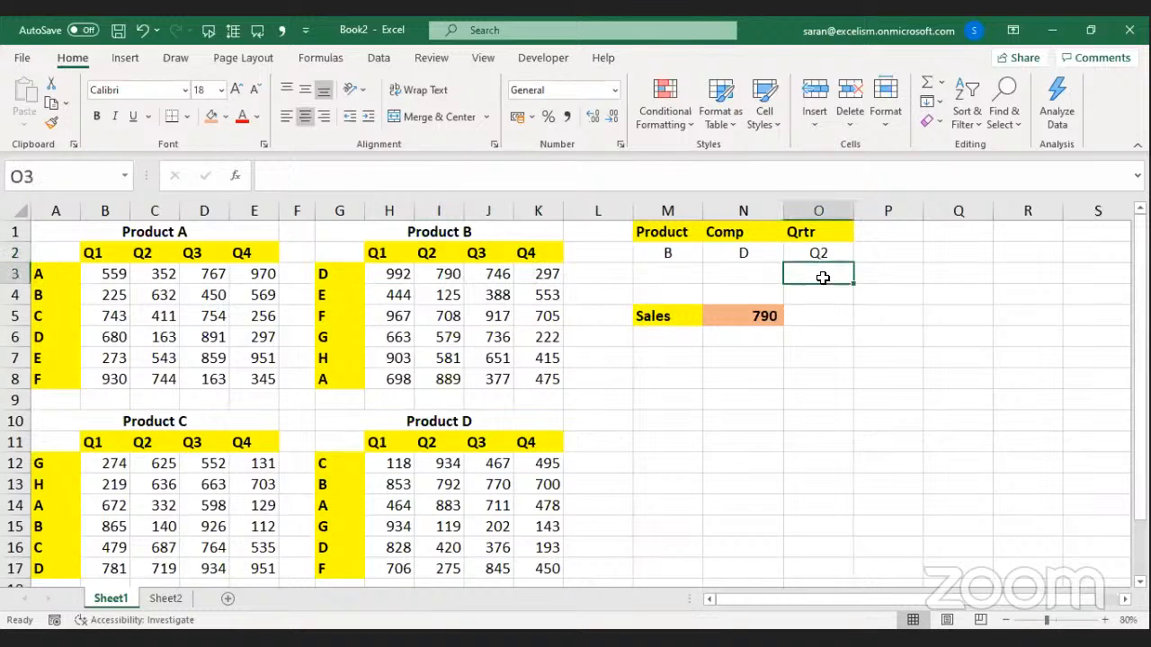
click(450, 275)
Switch Product to D and confirm the matching 420 in Product D's D row.
drag(675, 255, 711, 251)
click(709, 253)
click(694, 293)
click(668, 357)
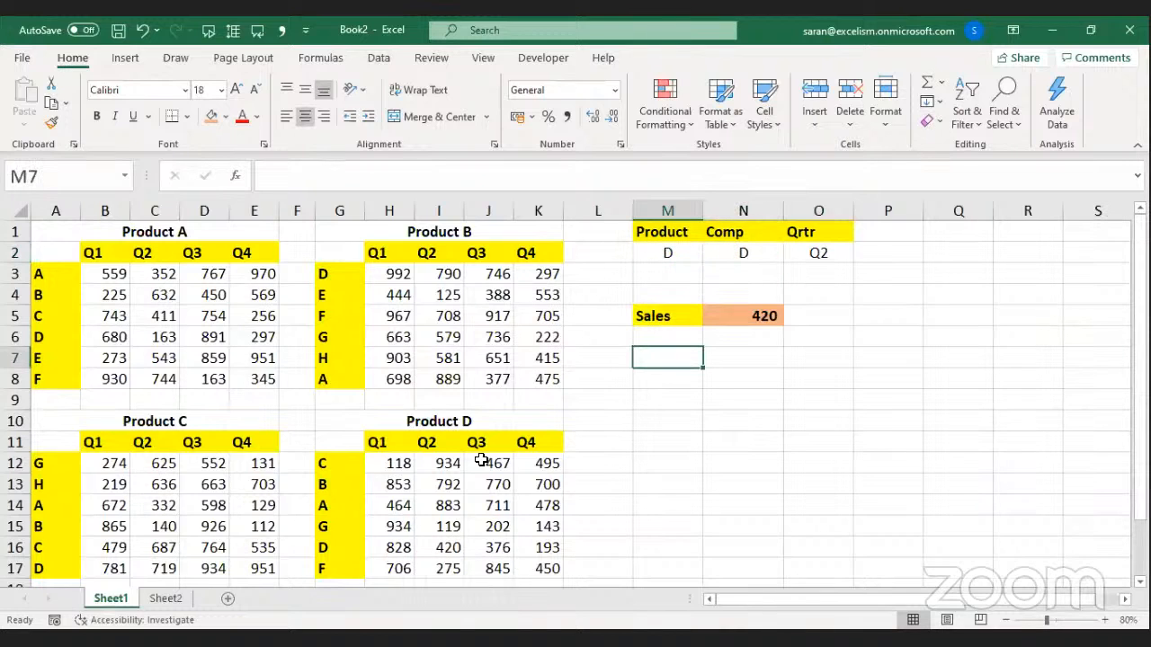
click(341, 547)
click(434, 549)
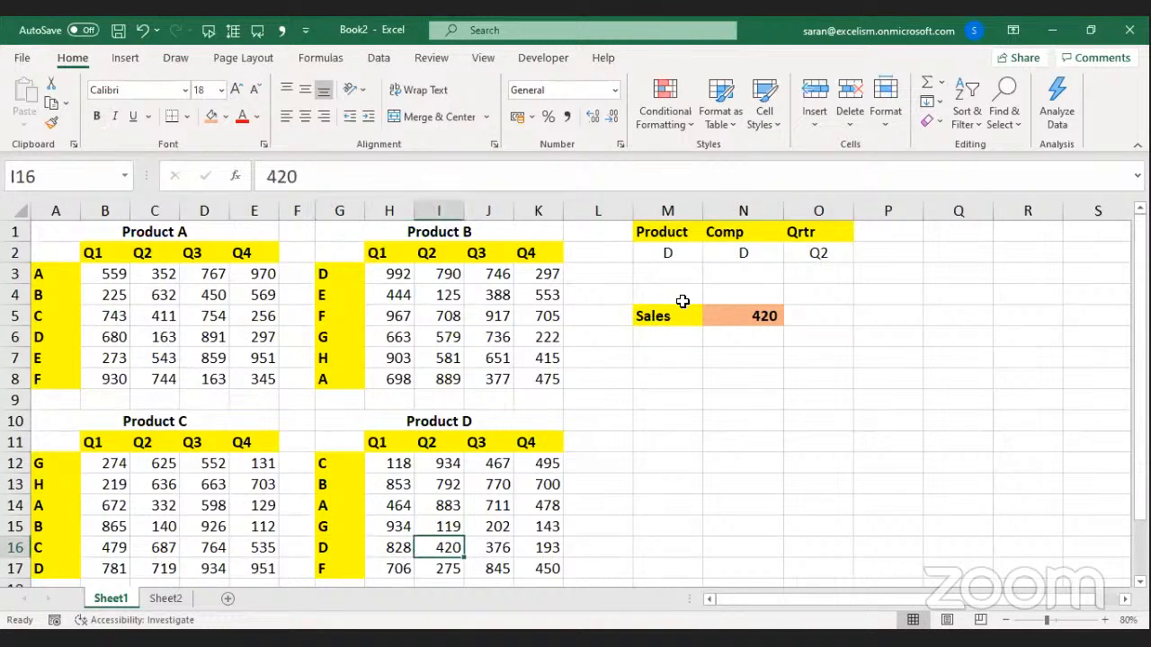
Set Product to A and Comp to F.
click(693, 250)
click(711, 255)
click(674, 259)
click(711, 254)
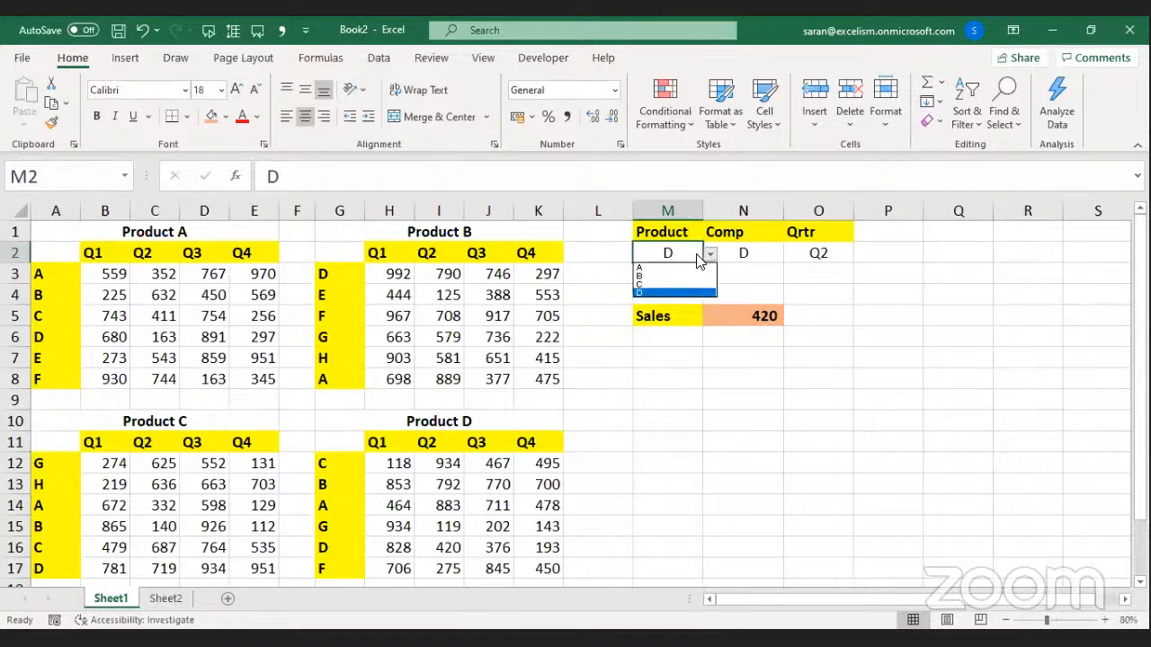
click(673, 266)
drag(737, 256, 791, 253)
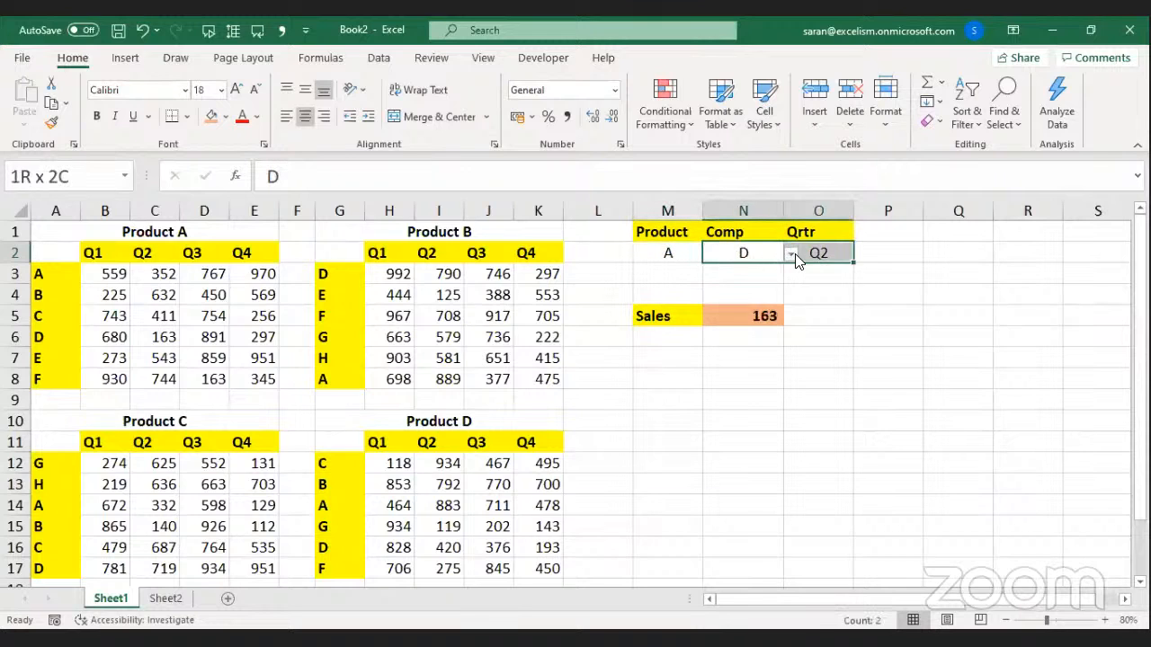
click(791, 255)
click(755, 308)
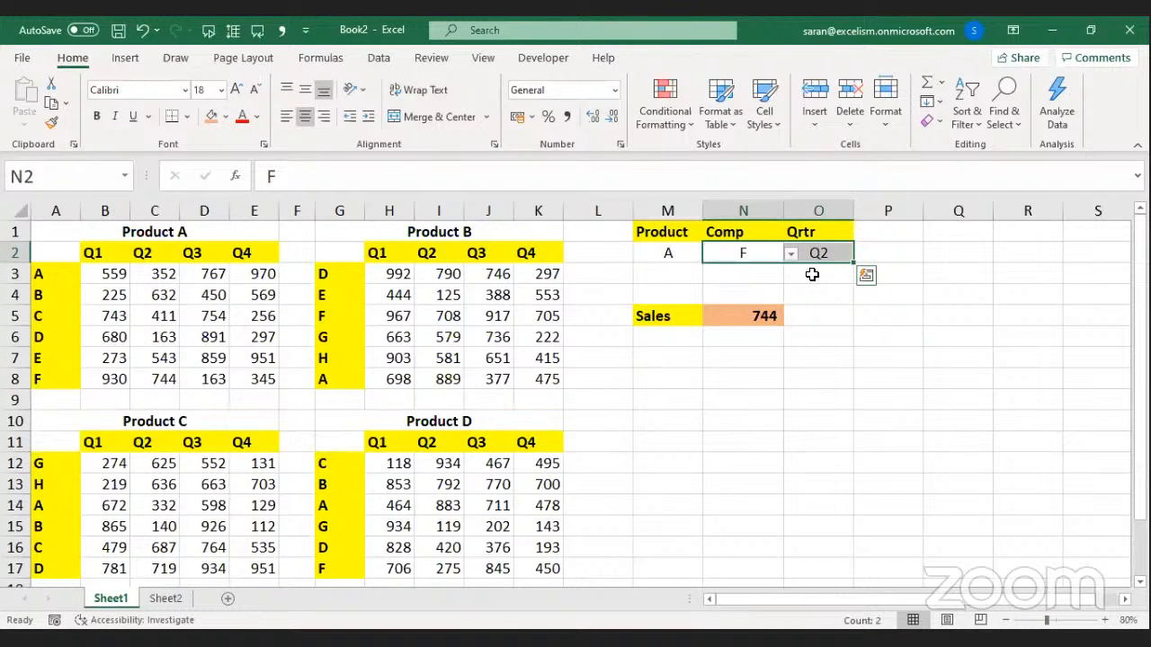
Set Qtr to All and verify Product A's F row B8:E8 sums to 2,182.
click(844, 255)
click(860, 258)
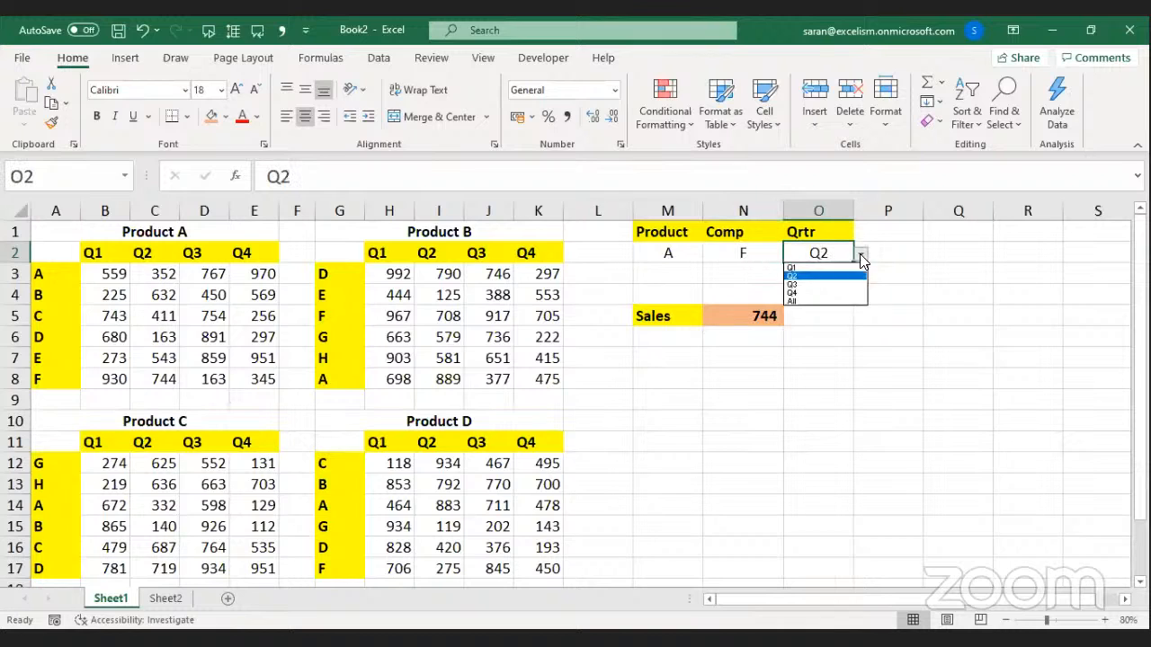
click(828, 301)
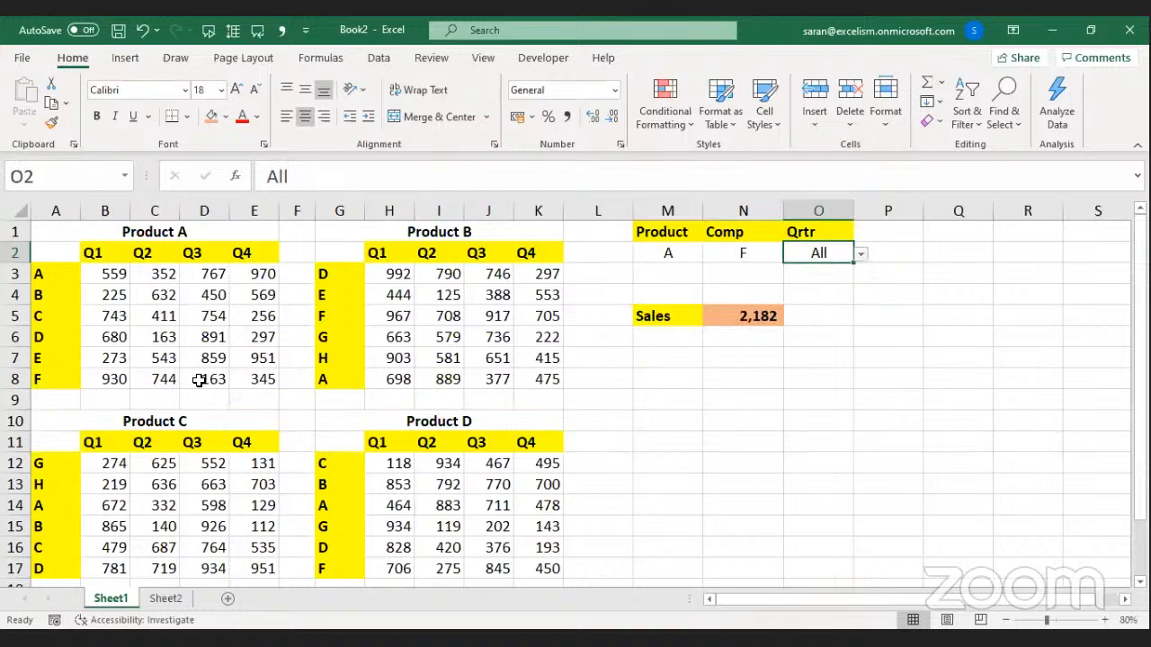
drag(117, 378, 268, 380)
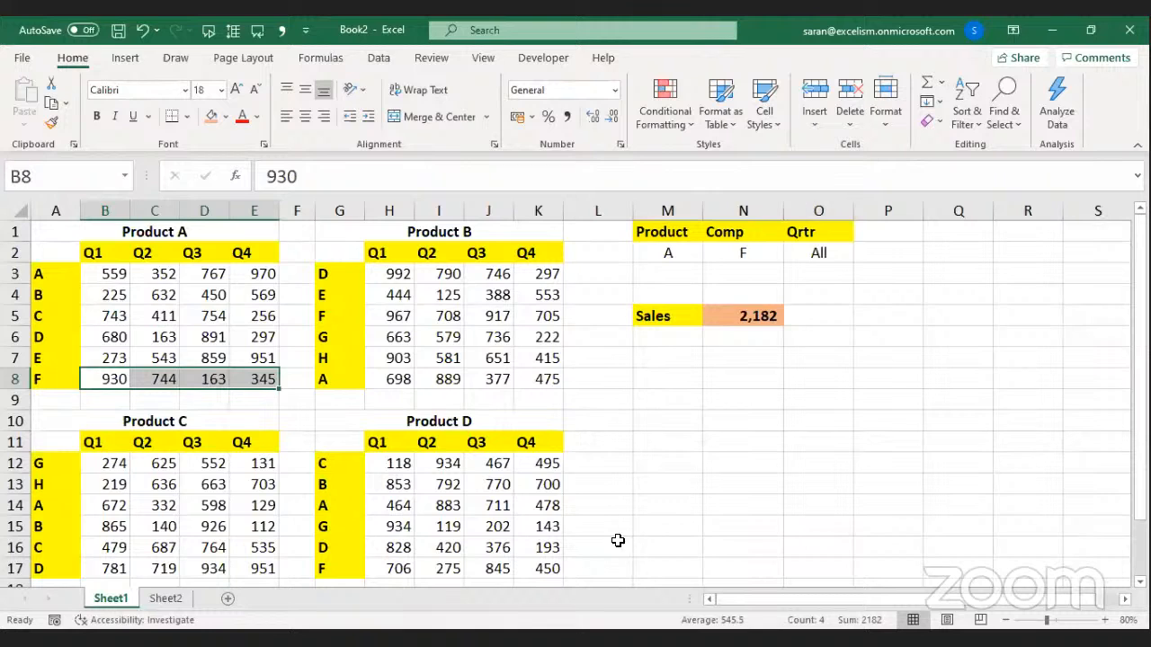
click(623, 642)
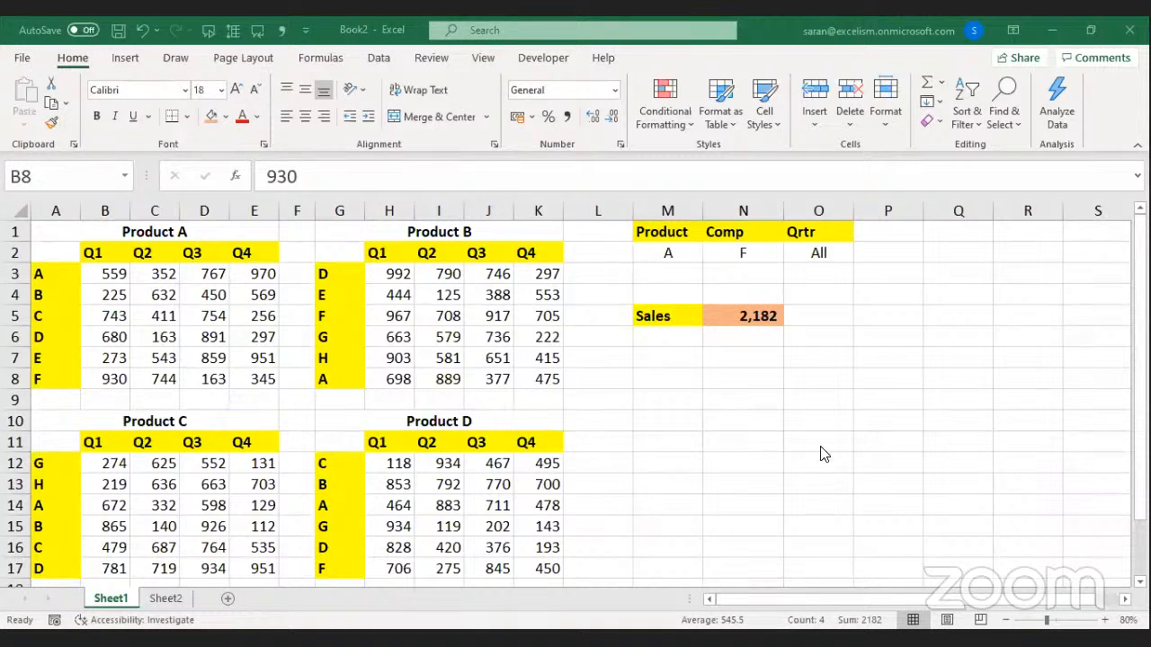
Enter =FORMULATEXT(N5) in O5 to display N5's formula as text.
click(818, 311)
text(=)
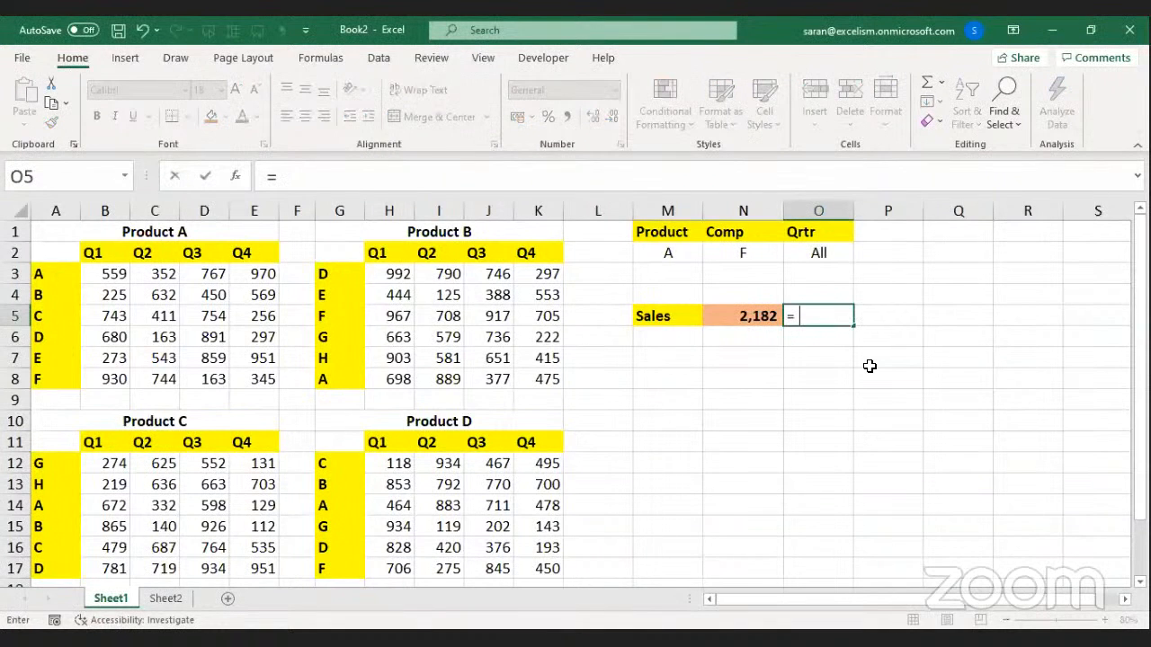
text(FORMULATEXT(N5)
key(Return)
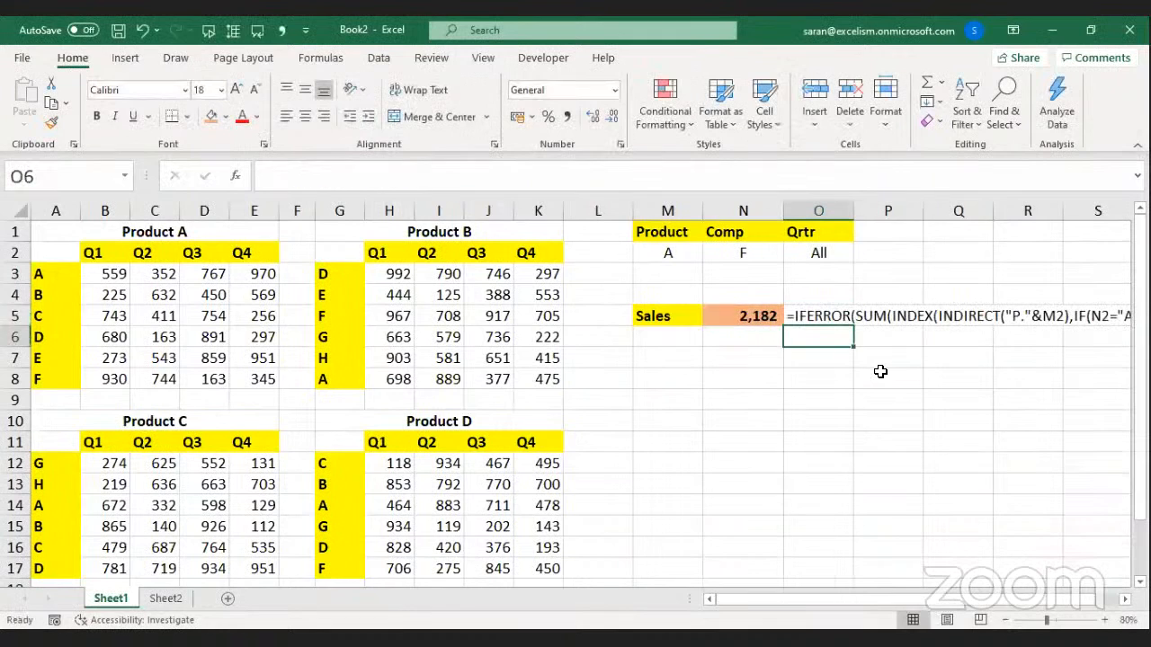
click(838, 315)
Write the note 'Defined Names & INDIRECT() is the best combination' in M7.
click(689, 359)
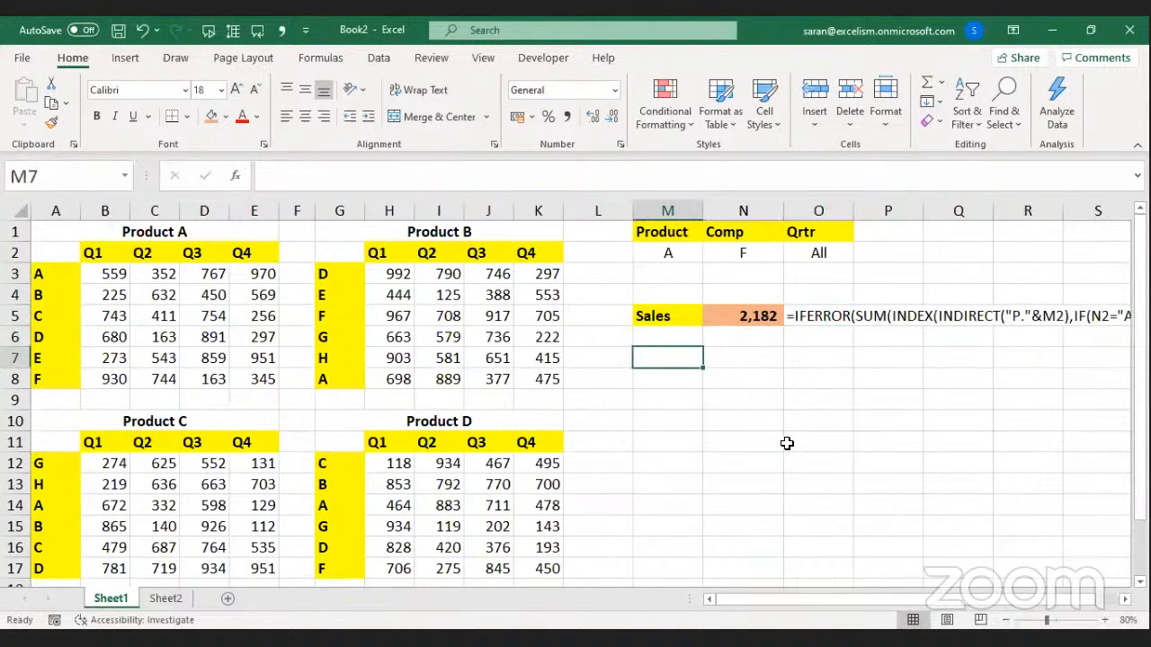
text(Defined N)
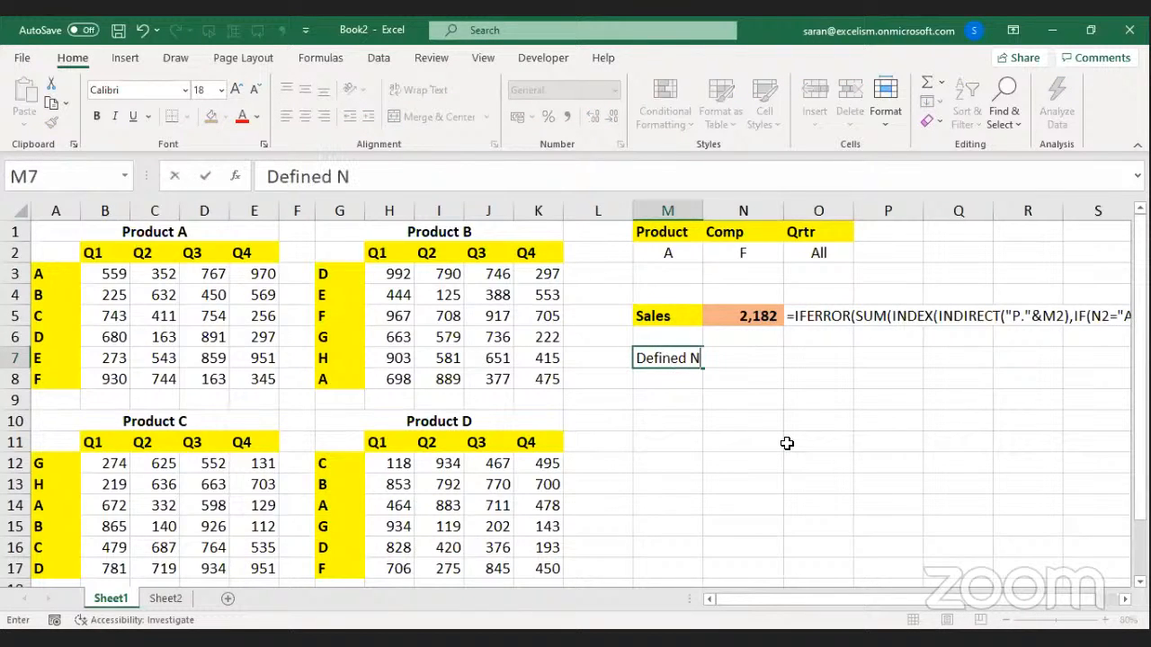
text(ames & INDIRE)
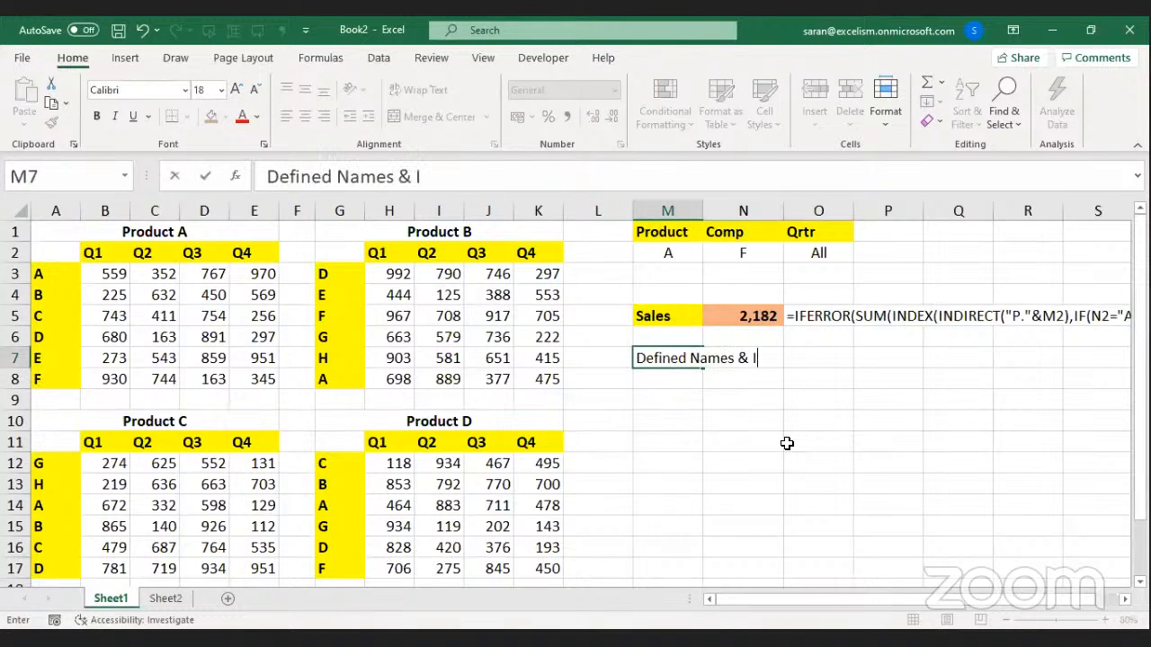
key(BackSpace)
text(RECT)
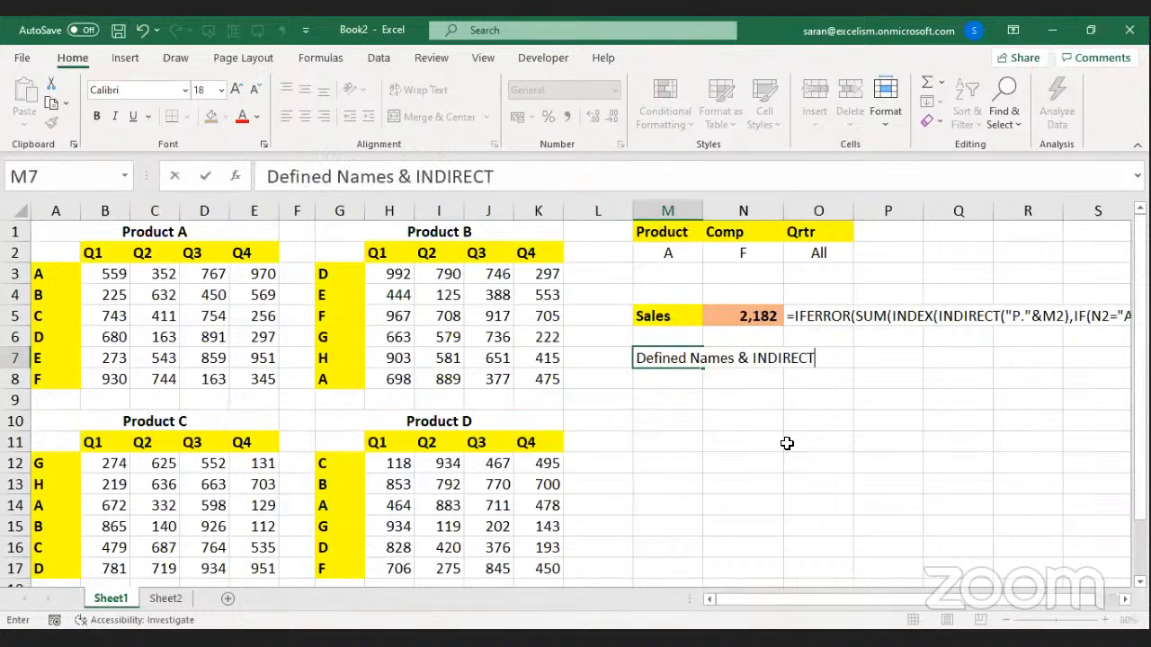
text(() is the be)
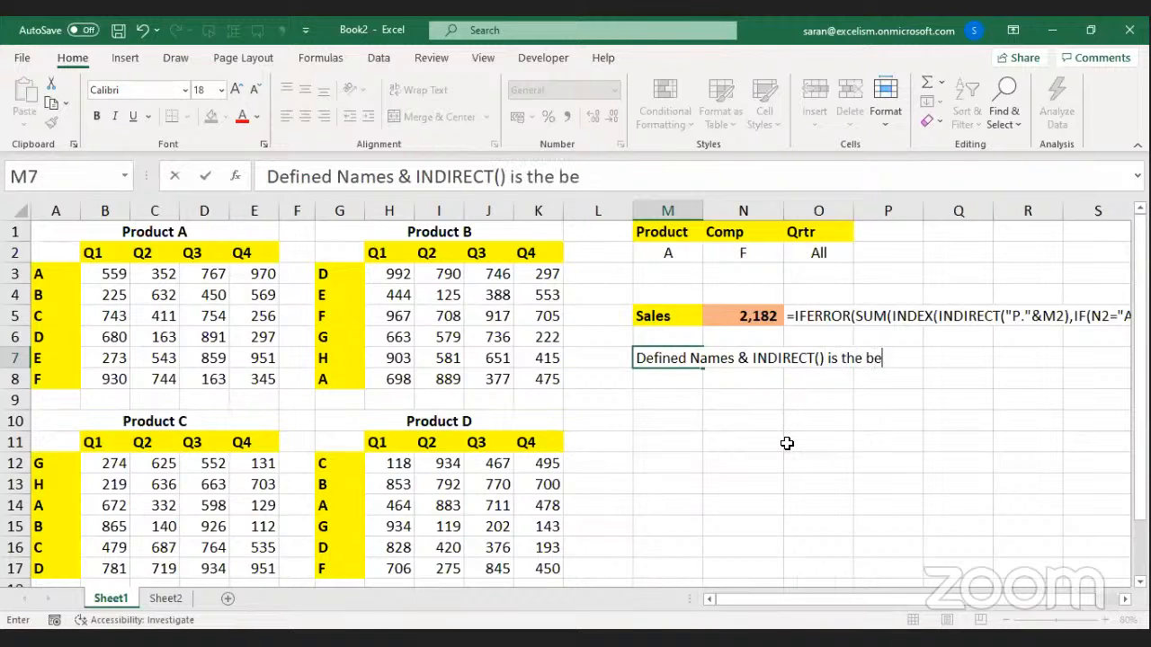
text(st combinatio)
key(BackSpace)
key(BackSpace)
key(BackSpace)
key(BackSpace)
key(BackSpace)
key(BackSpace)
text(ination)
key(BackSpace)
key(BackSpace)
text(ion)
key(Return)
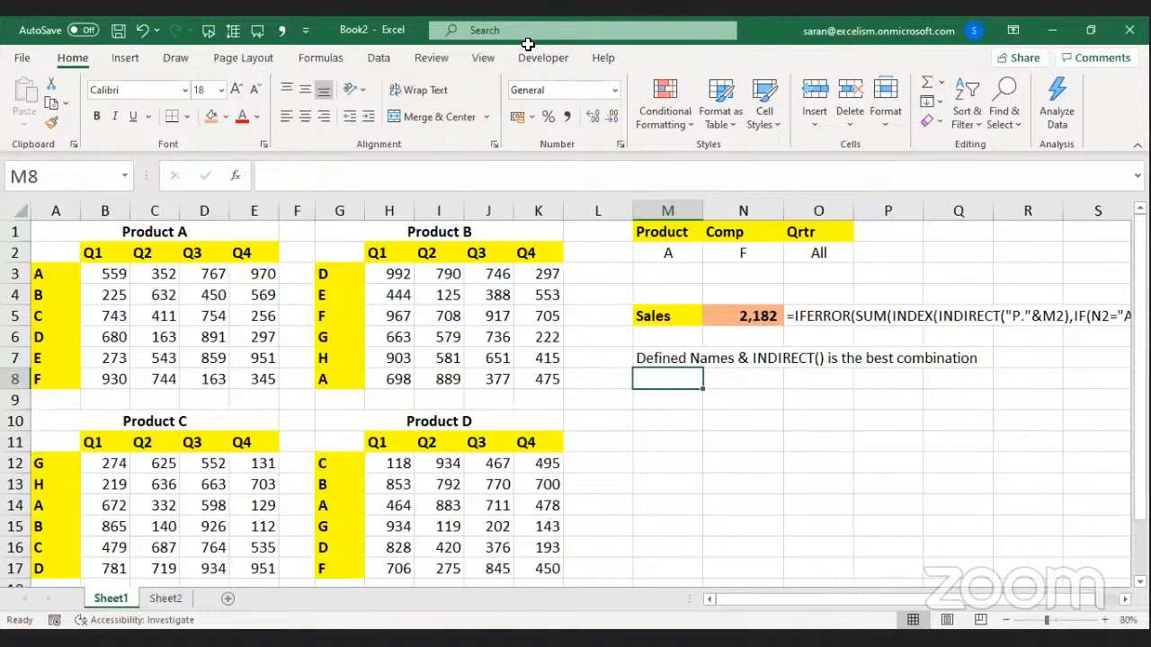
click(791, 489)
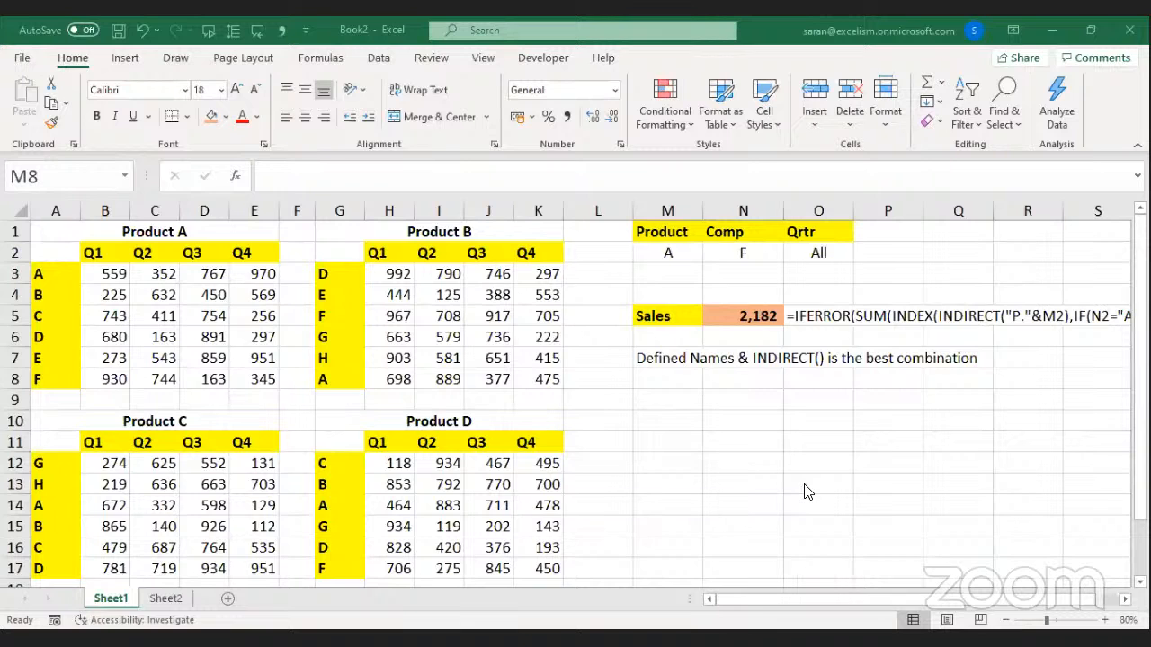
In N5's formula, start SUM and INDEX on new lines after IFERROR( and SUM(.
click(749, 316)
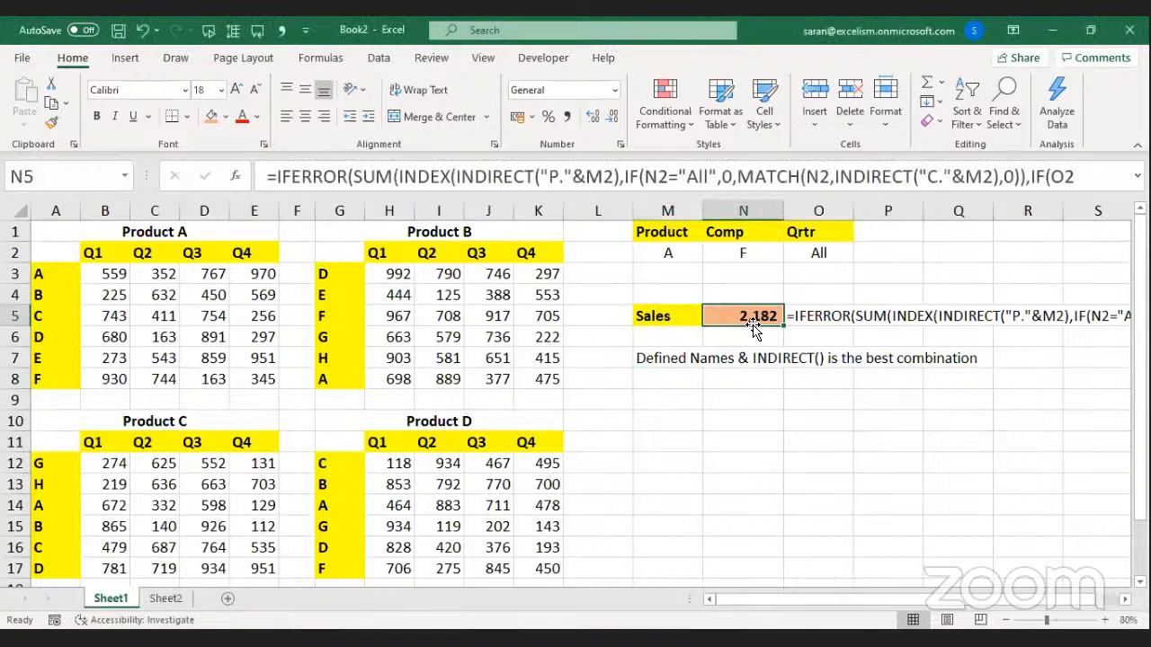
double_click(749, 316)
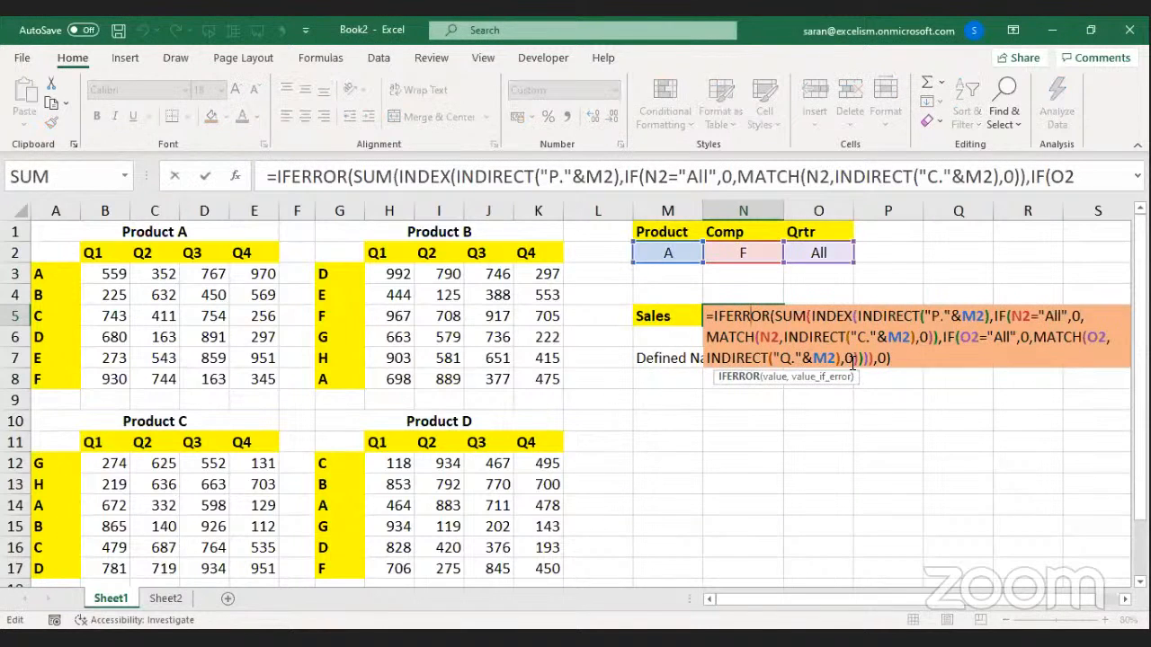
scroll(921, 546, right, 5)
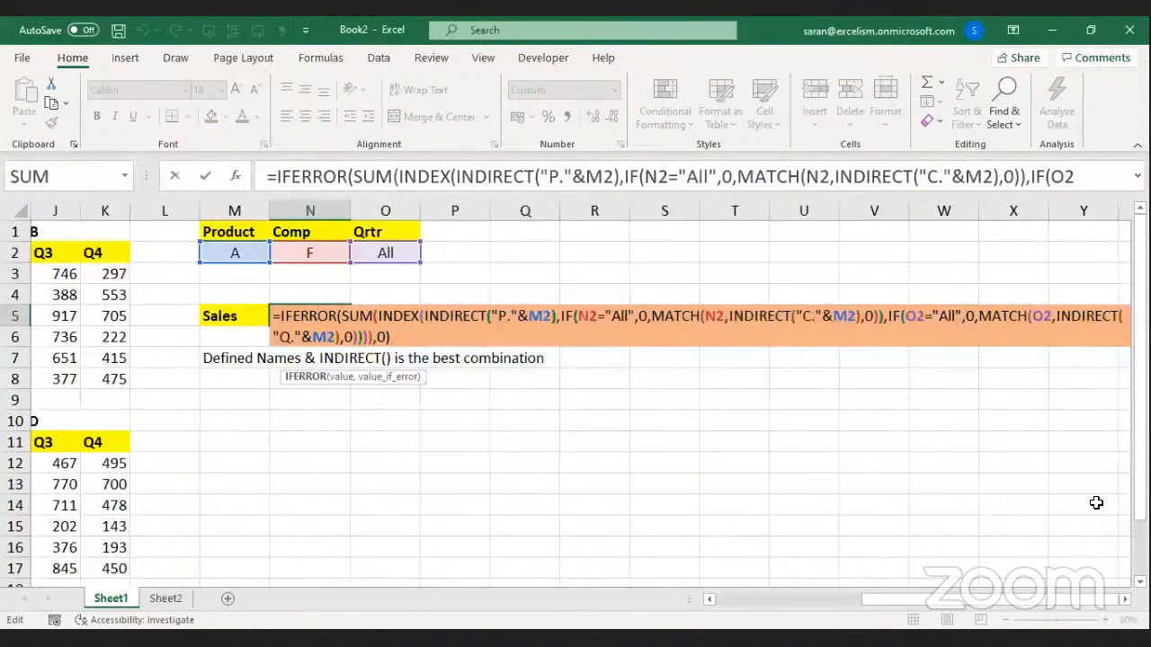
scroll(576, 395, down, 1)
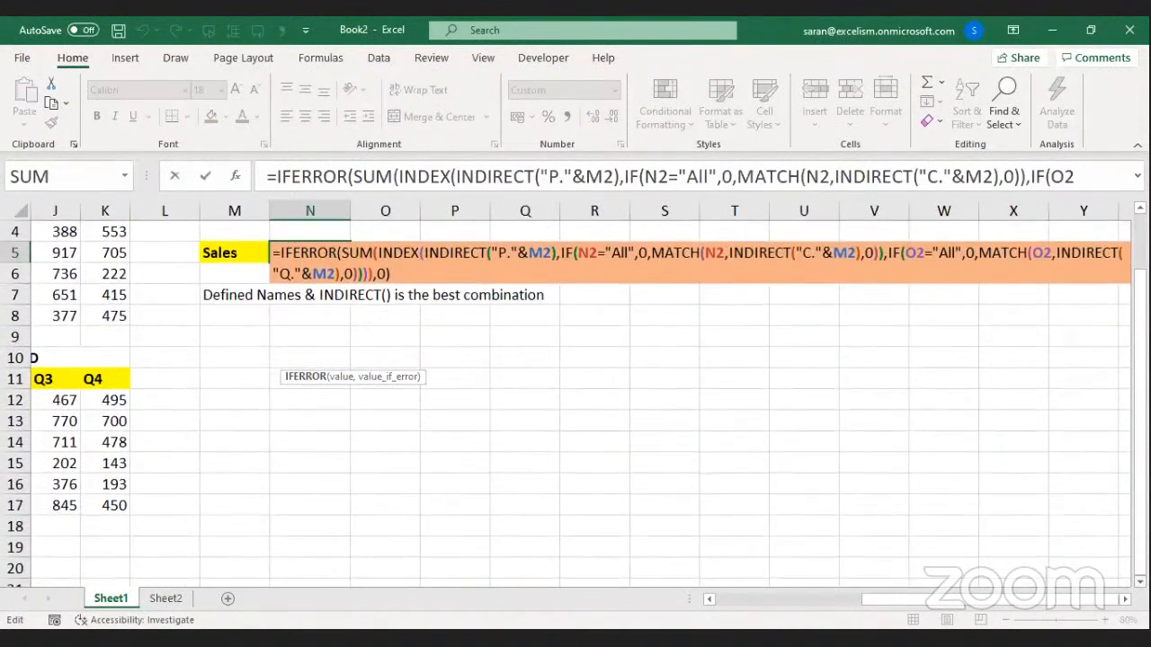
scroll(460, 290, down, 1)
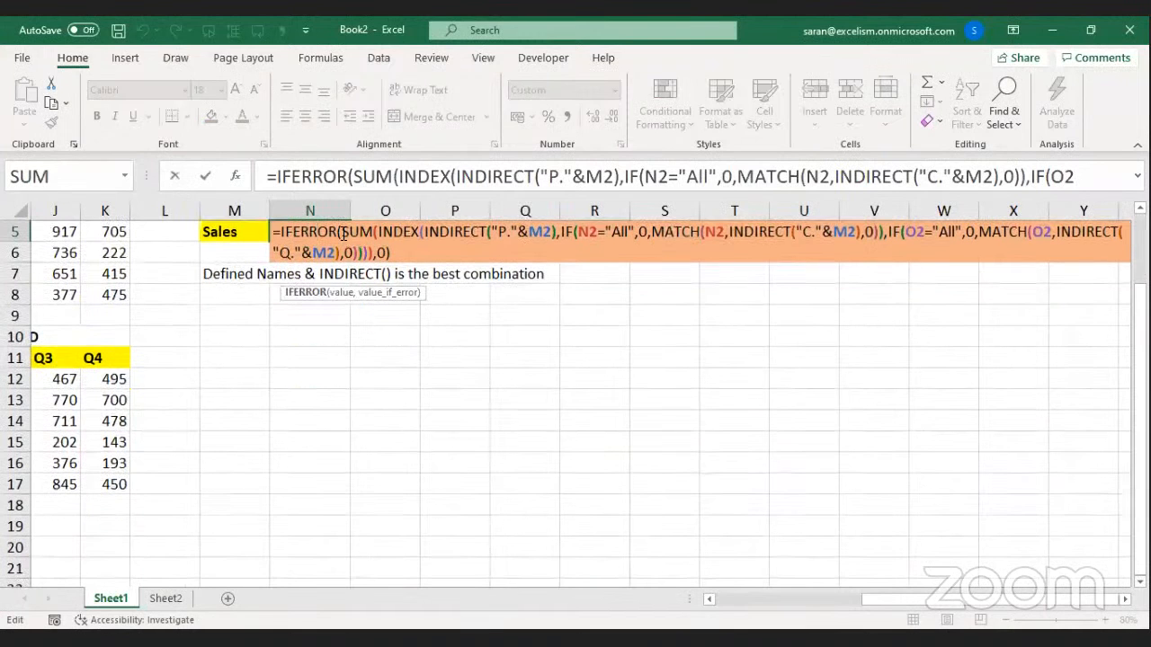
click(343, 232)
key(alt+Return)
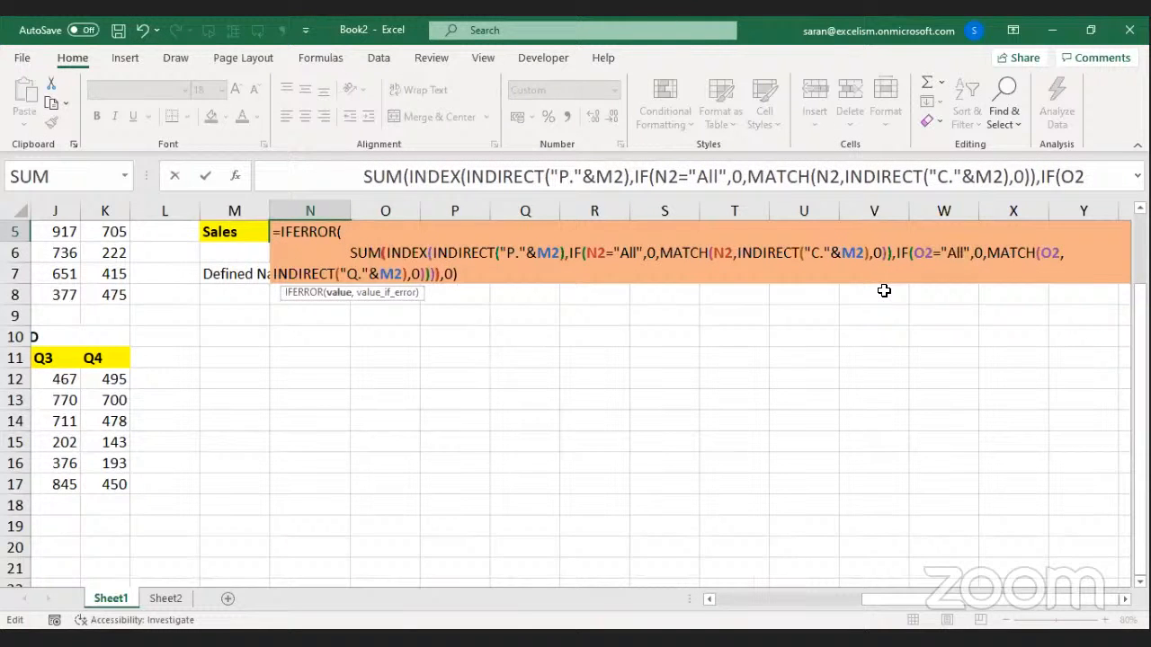
key(Right)
key(alt+Return)
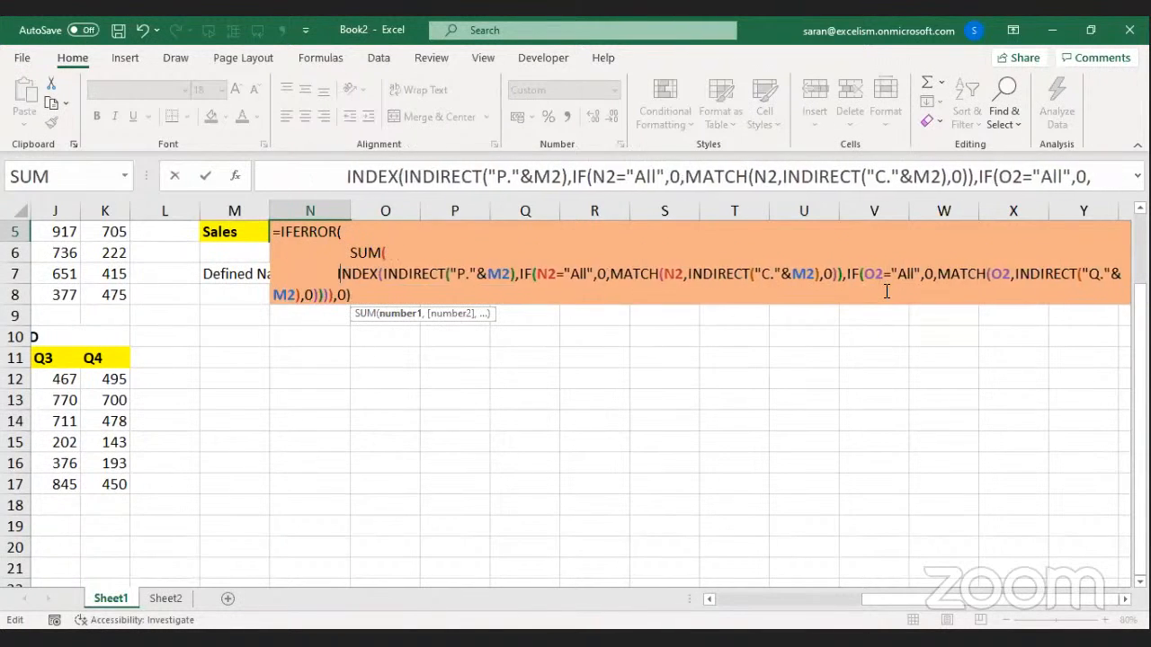
Put INDIRECT and both IF tests on their own indented lines.
key(Right)
key(Right)
key(Right)
key(Right)
key(Right)
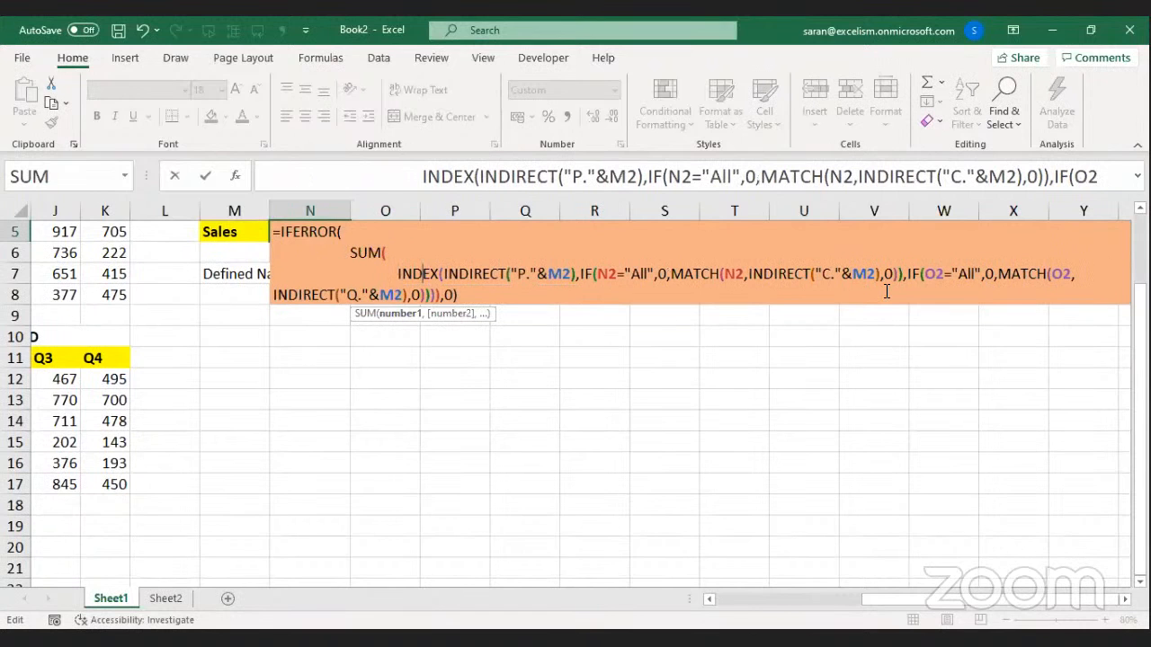
key(alt+Return)
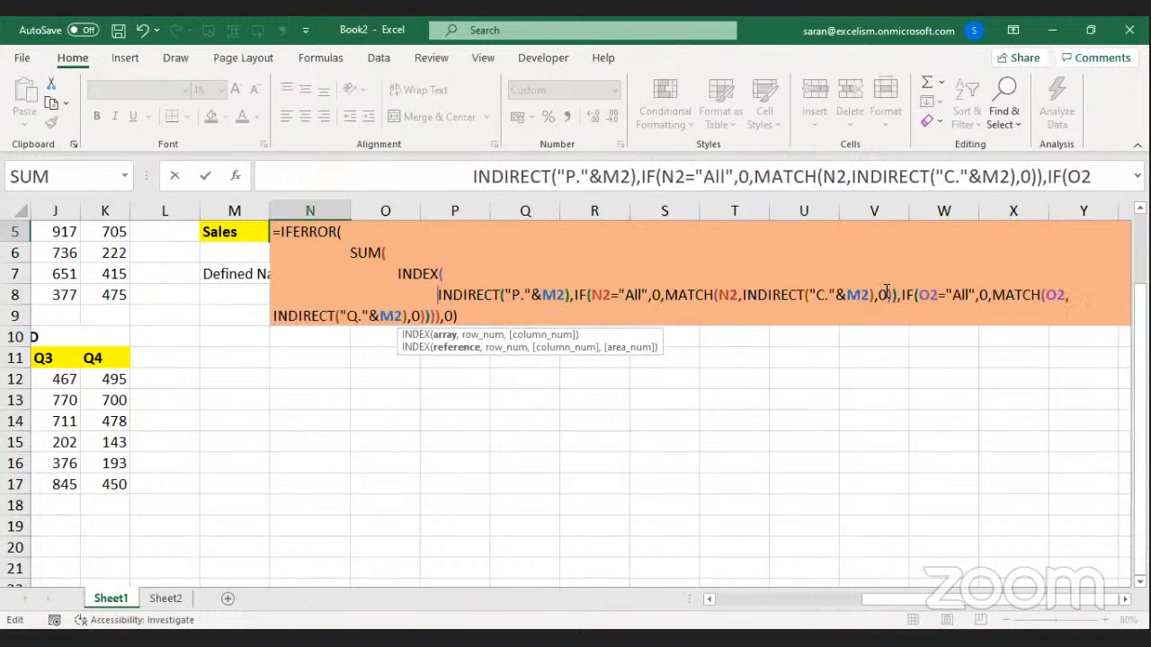
key(Right)
key(Right)
key(Right)
key(Right)
key(Right)
key(Right)
key(Right)
key(Right)
key(Right)
key(Right)
key(Right)
key(Right)
key(alt+Return)
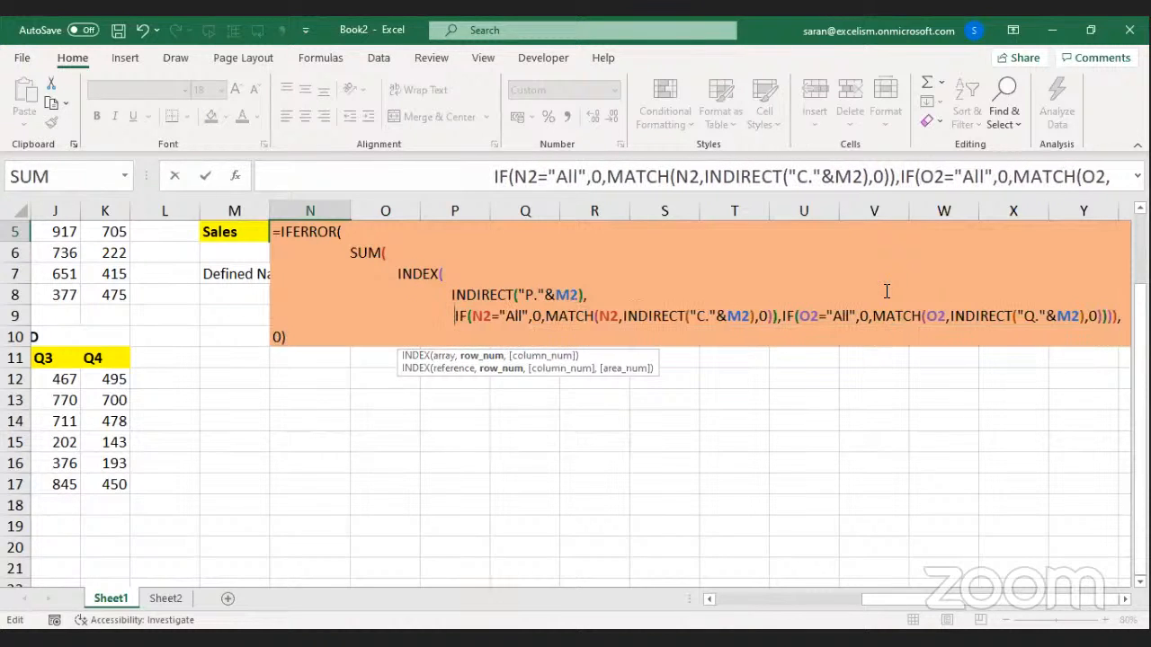
key(BackSpace)
key(Right)
key(Right)
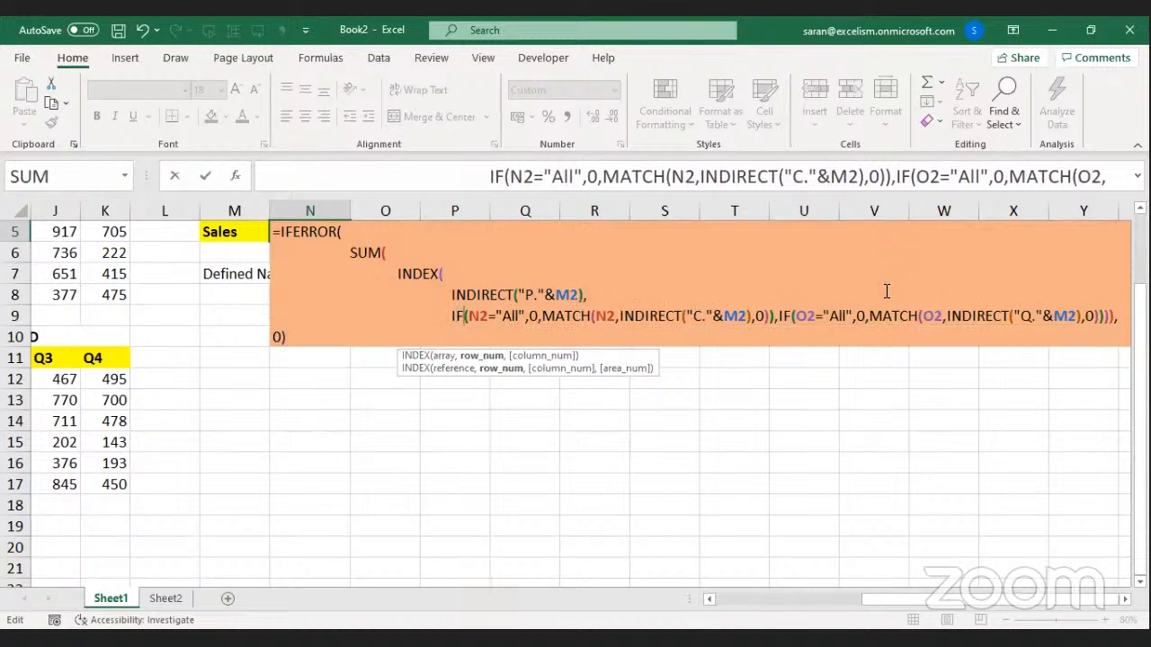
key(Right)
key(Right)
key(Right)
key(Right)
key(Right)
key(Right)
key(Right)
key(Right)
key(Right)
key(Right)
key(Right)
key(Right)
key(Right)
key(Right)
key(Right)
key(Right)
key(Right)
key(Right)
key(Right)
key(Right)
key(alt+Return)
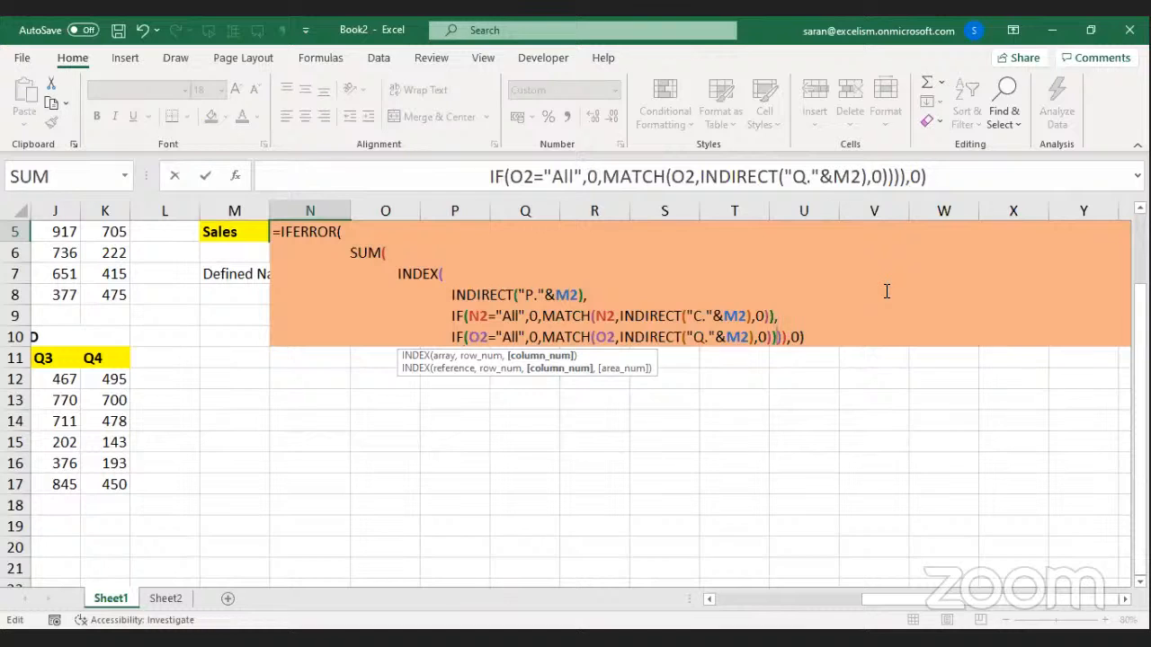
Move the closing brackets, fallback 0 and IFERROR's final parenthesis onto separate lines.
key(alt+Return)
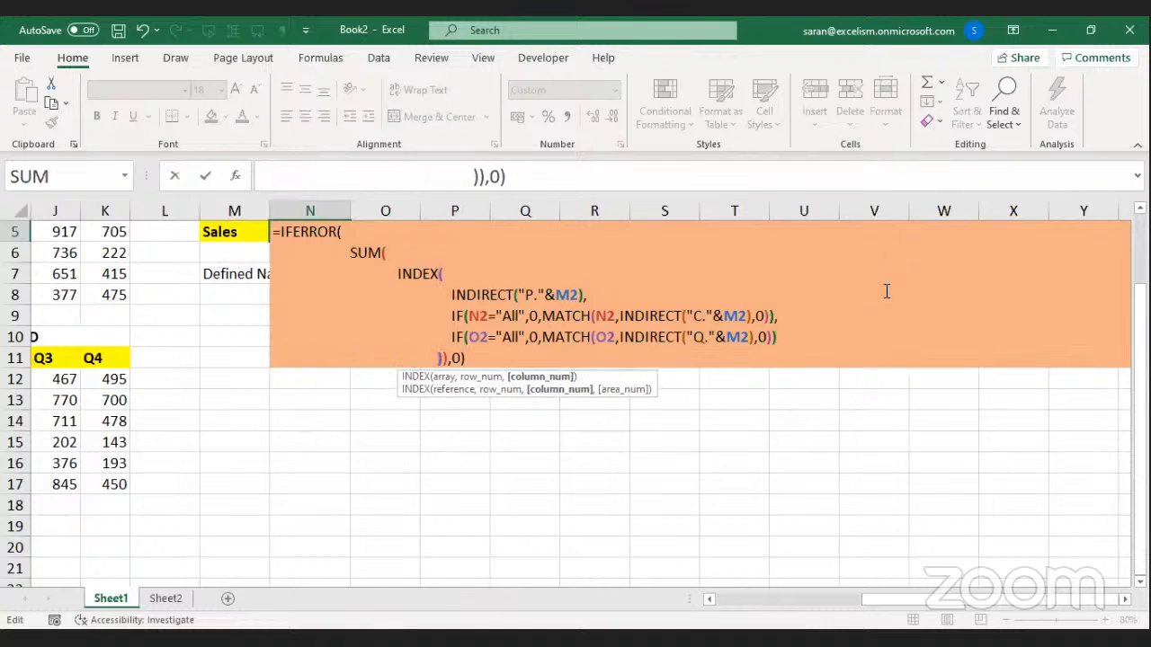
key(Right)
key(alt+Return)
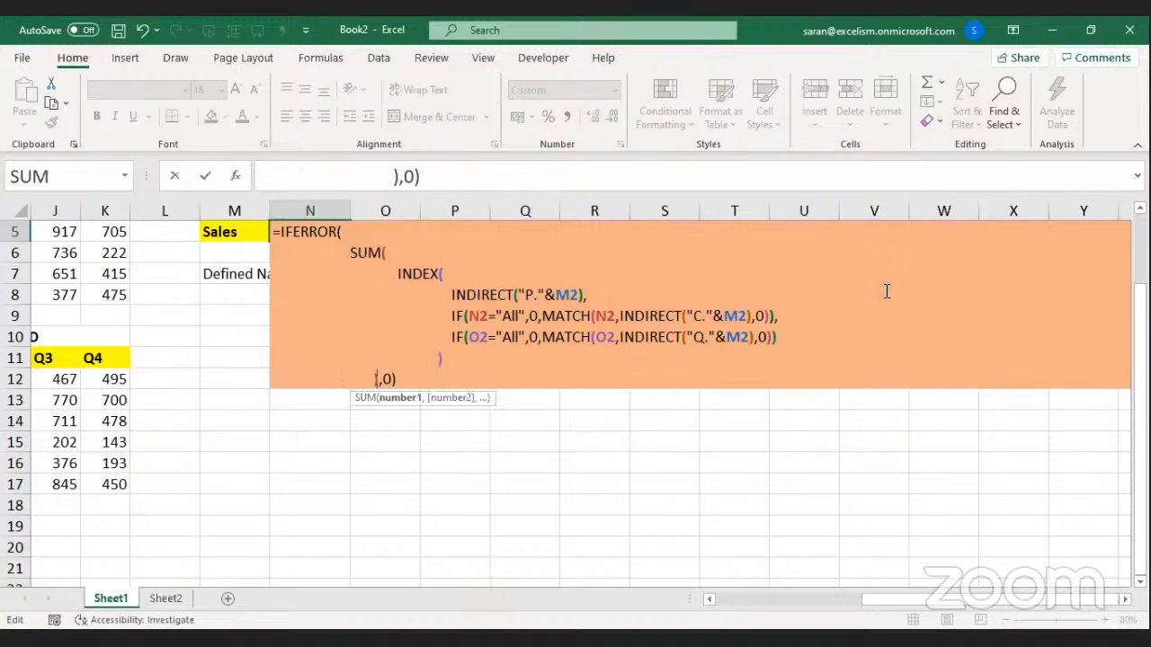
key(Right)
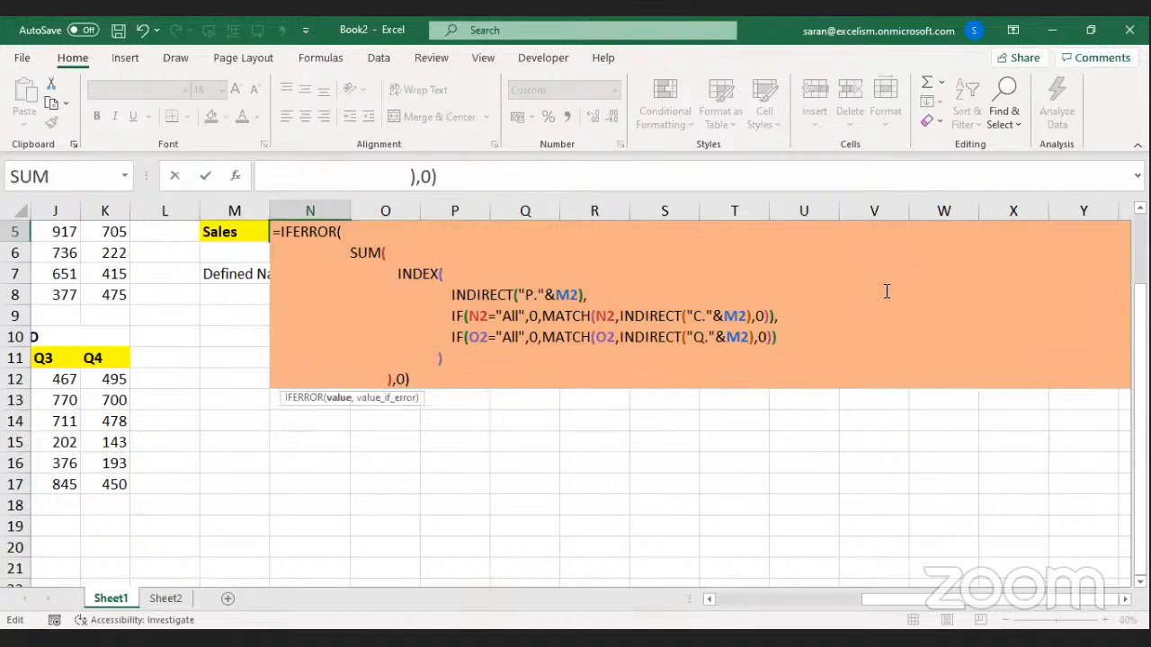
key(Right)
key(alt+Return)
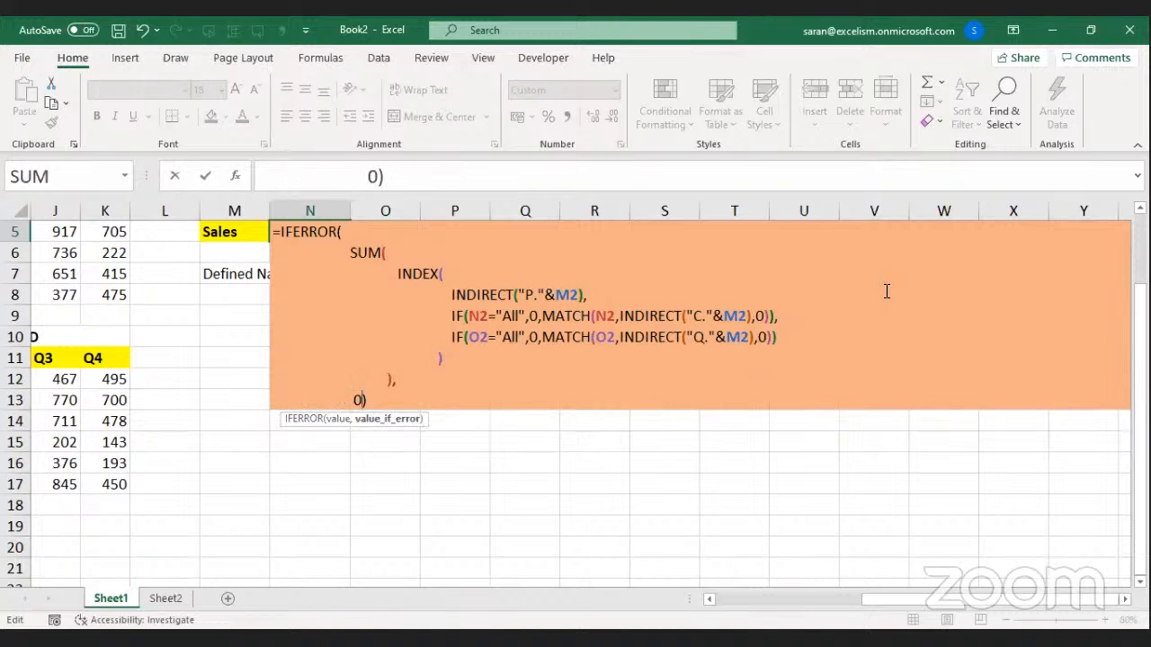
key(Right)
key(alt+Return)
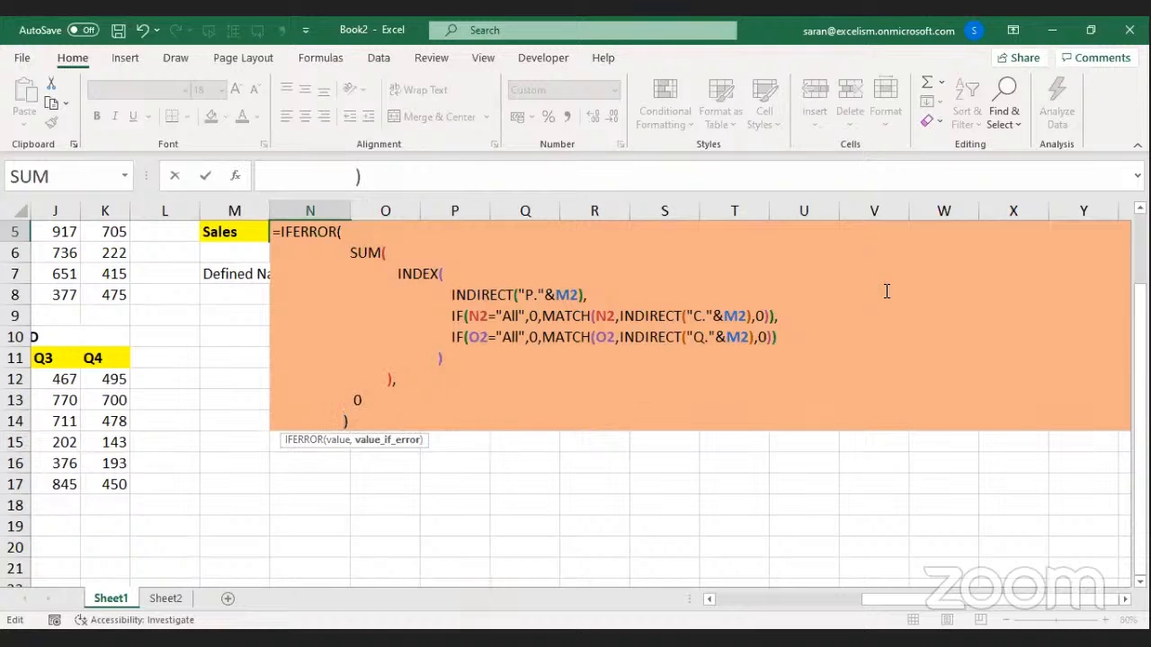
Review the SUM, INDEX and INDIRECT("P."&M2) sections of the multi-line formula.
click(297, 405)
click(297, 408)
drag(353, 256, 345, 396)
drag(396, 273, 587, 297)
click(452, 295)
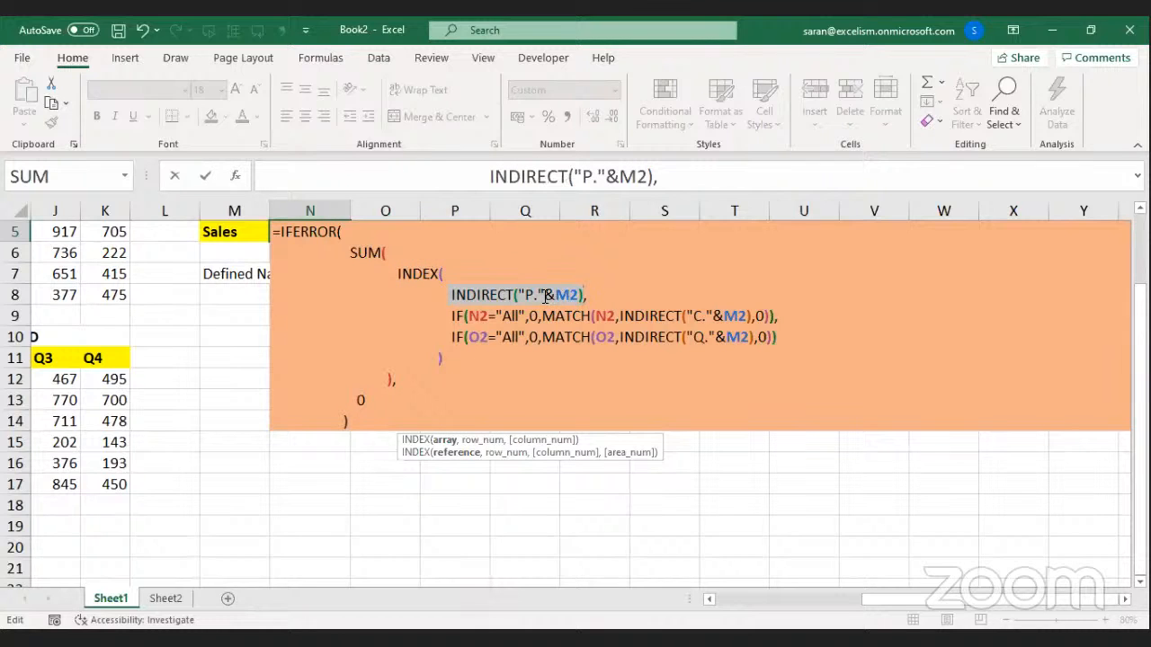
Split the N2 IF into its N2="All" test, 0 and MATCH on separate lines.
click(472, 316)
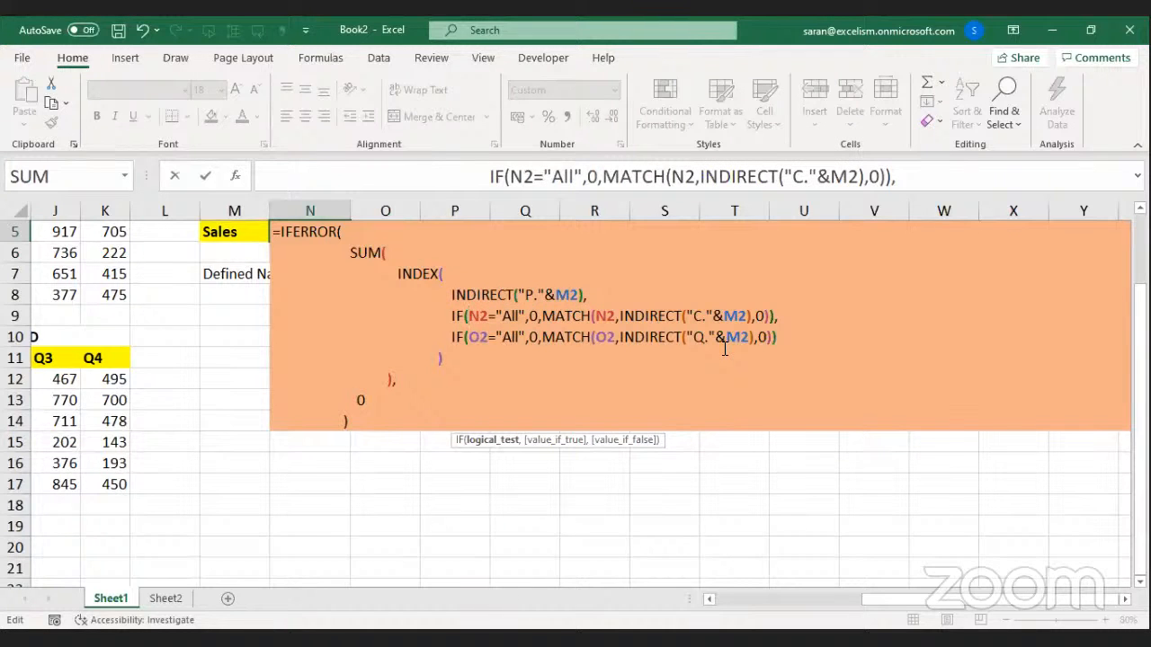
key(alt+Return)
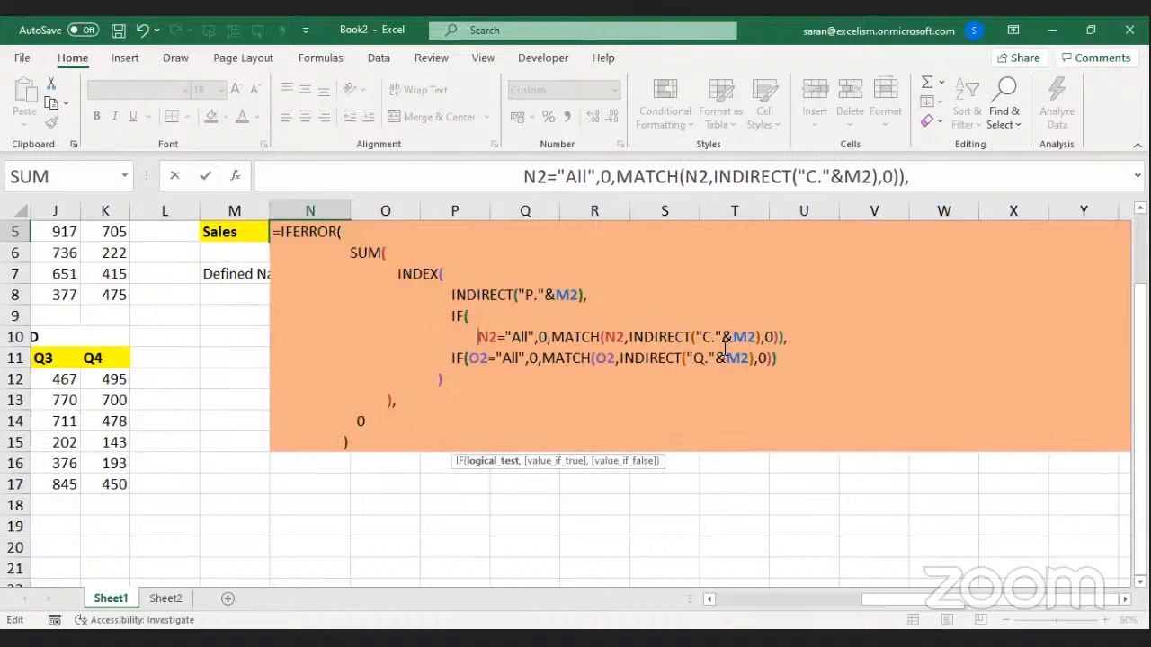
key(Right)
key(Right)
key(Right)
key(Right)
key(alt+Return)
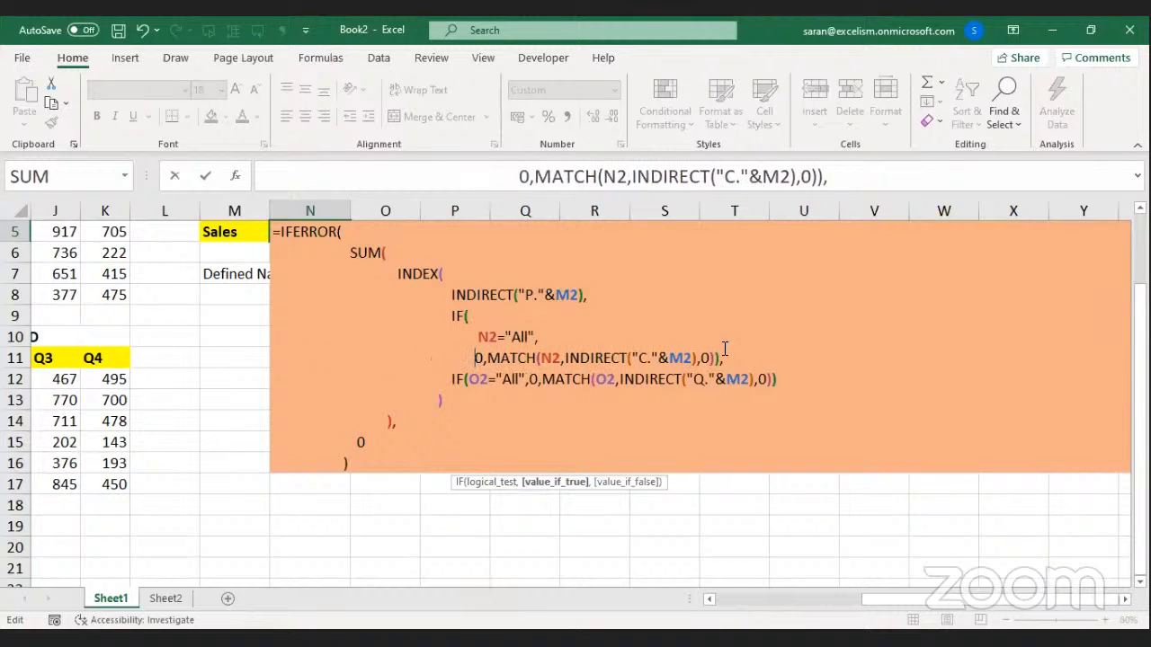
key(Right)
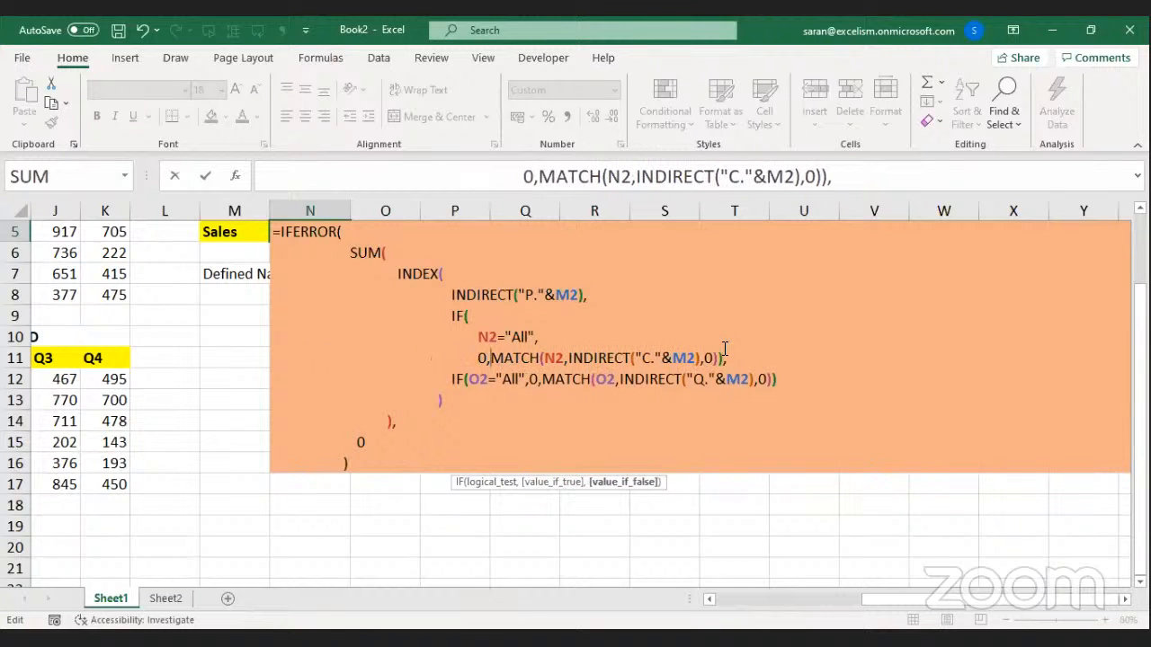
key(alt+Return)
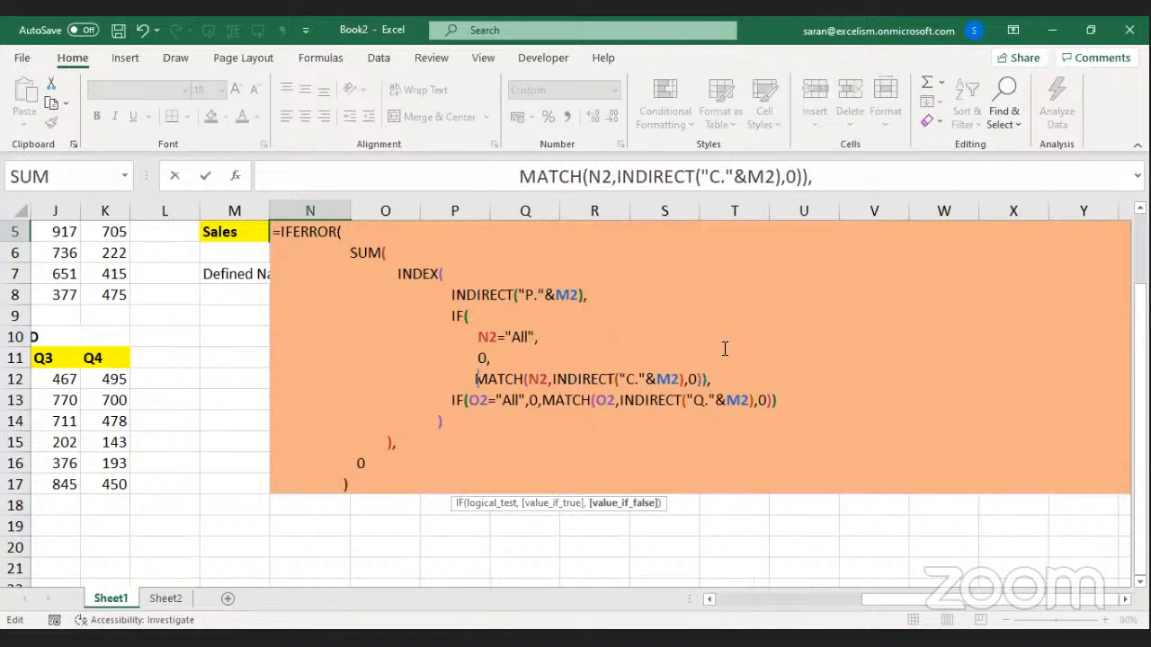
Split the O2 IF into its O2="All" test, 0 and MATCH on separate lines.
key(Down)
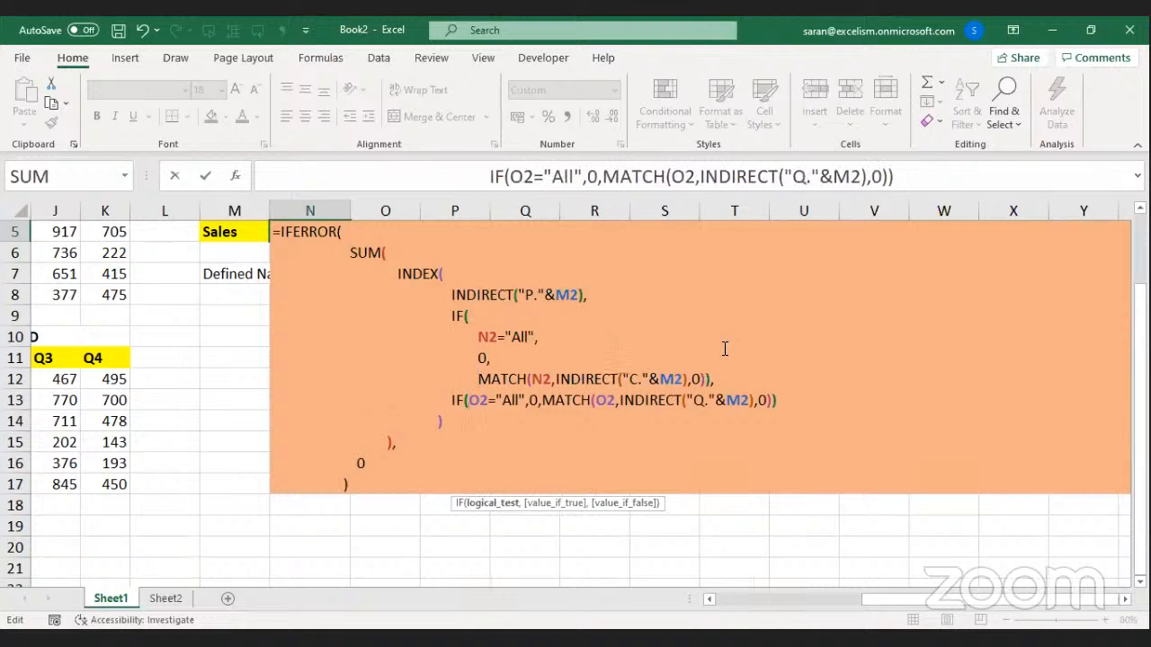
key(alt+Return)
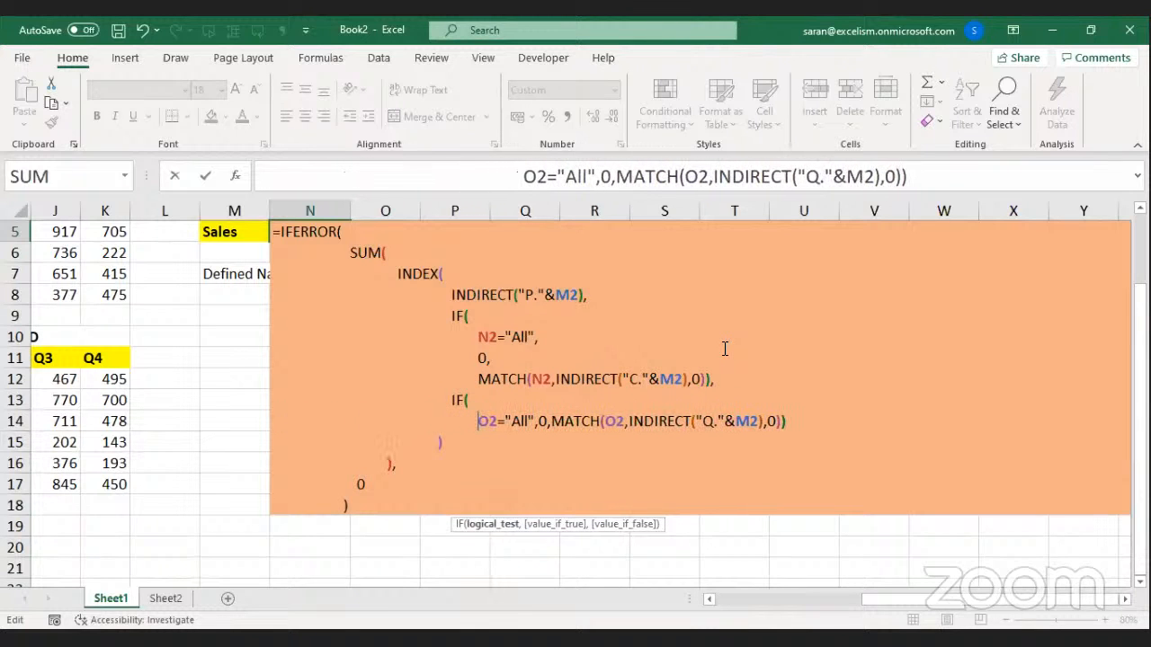
key(Right)
key(Right)
key(Right)
key(Right)
key(Right)
key(Right)
key(Right)
key(Right)
key(Right)
key(alt+Return)
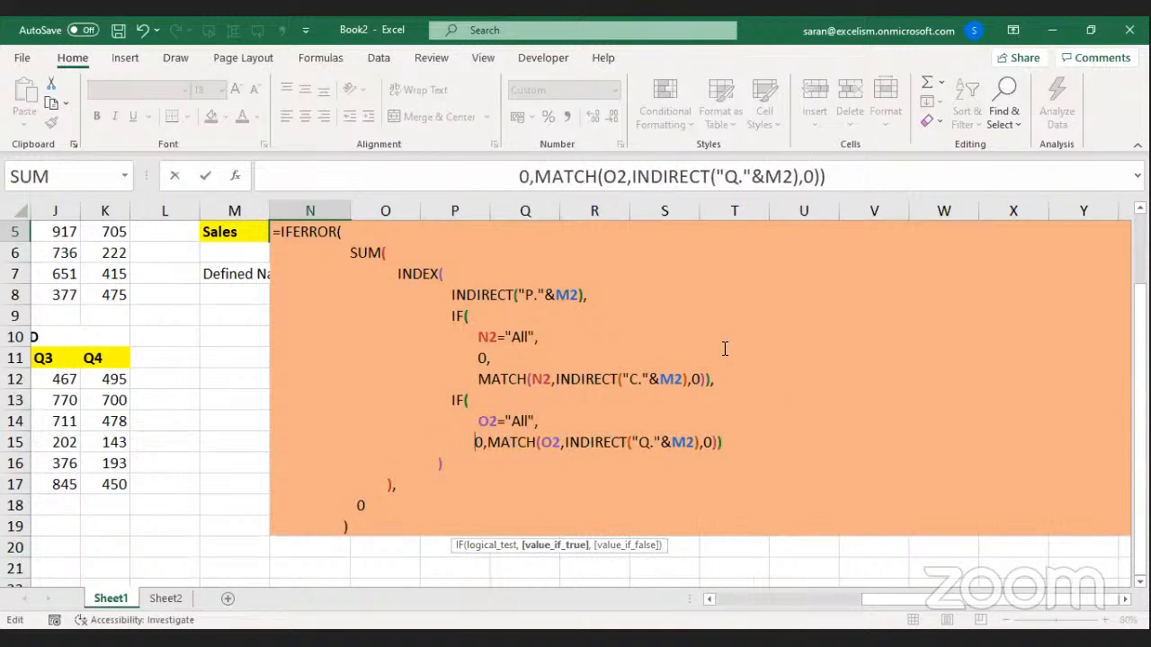
key(Right)
key(Right)
key(alt+Return)
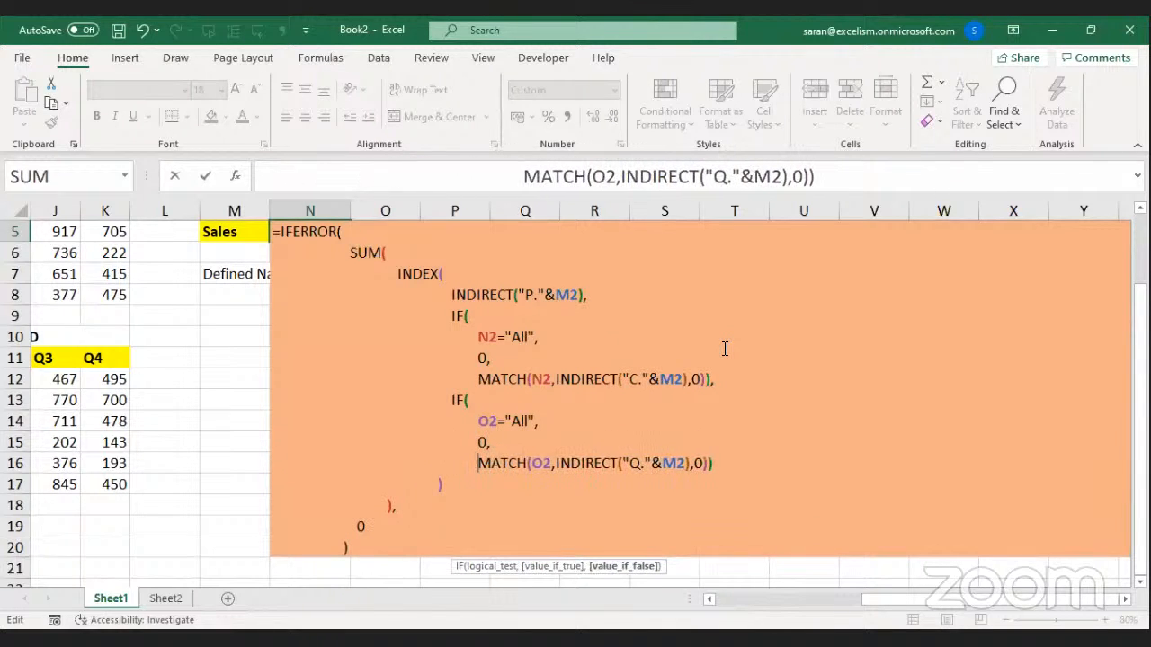
Put the N2 MATCH's N2, INDIRECT("C."&M2) and 0 arguments on indented lines.
key(Up)
key(Up)
key(Up)
key(Up)
key(Right)
key(Right)
key(Right)
key(Right)
key(Right)
key(Right)
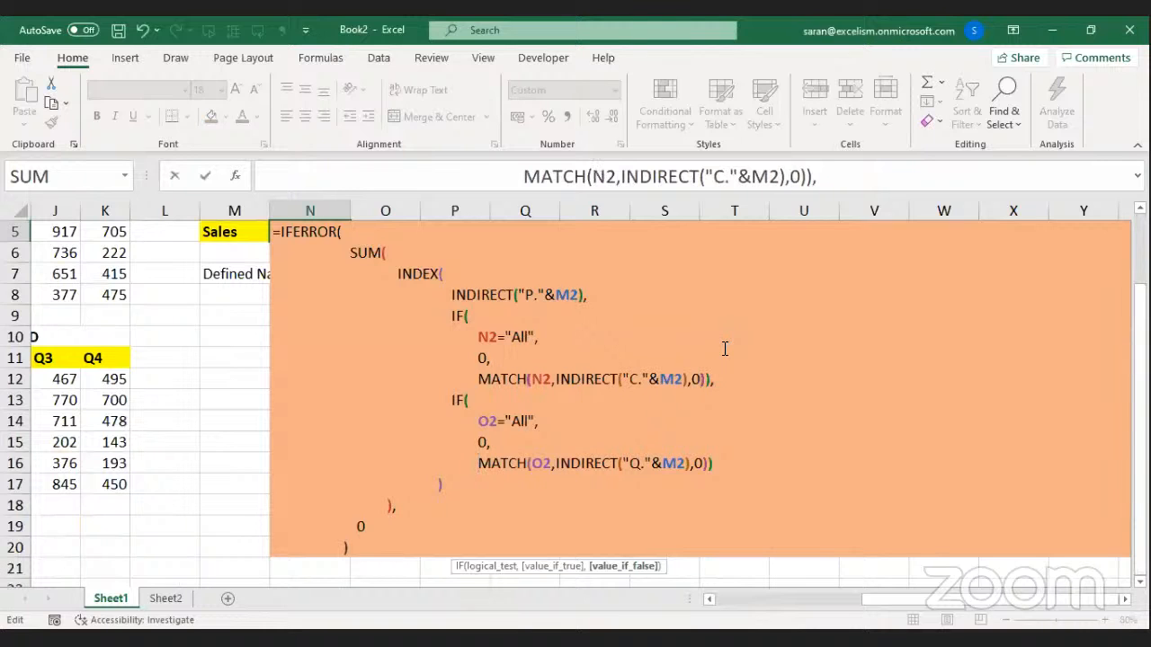
key(alt+Return)
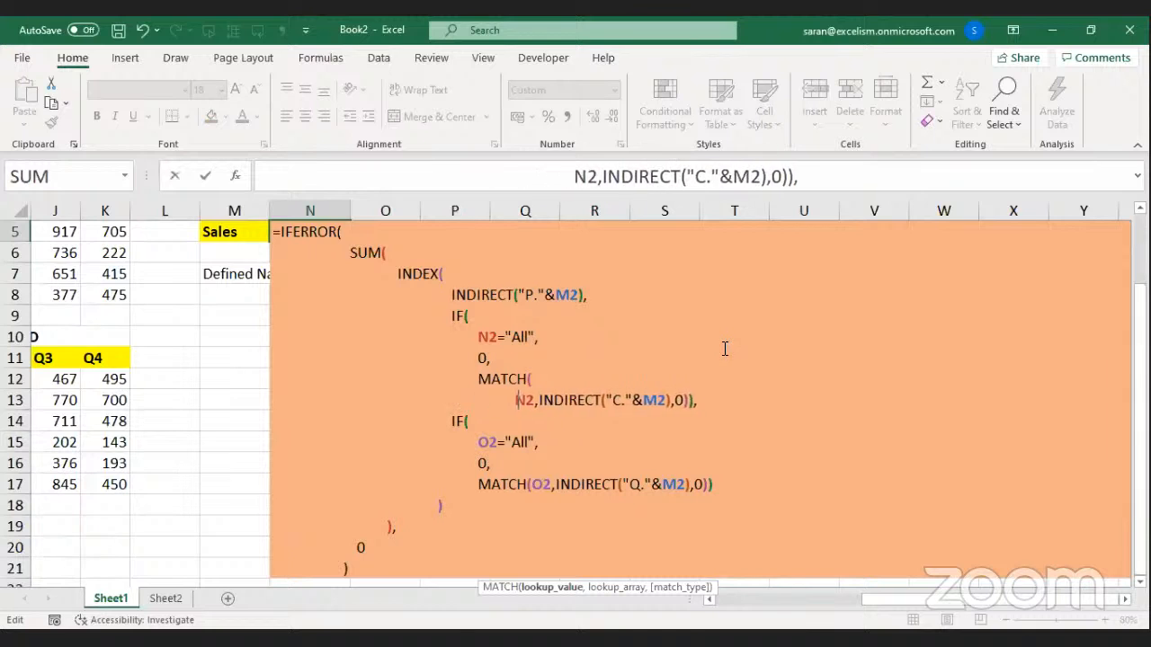
key(Right)
key(alt+Return)
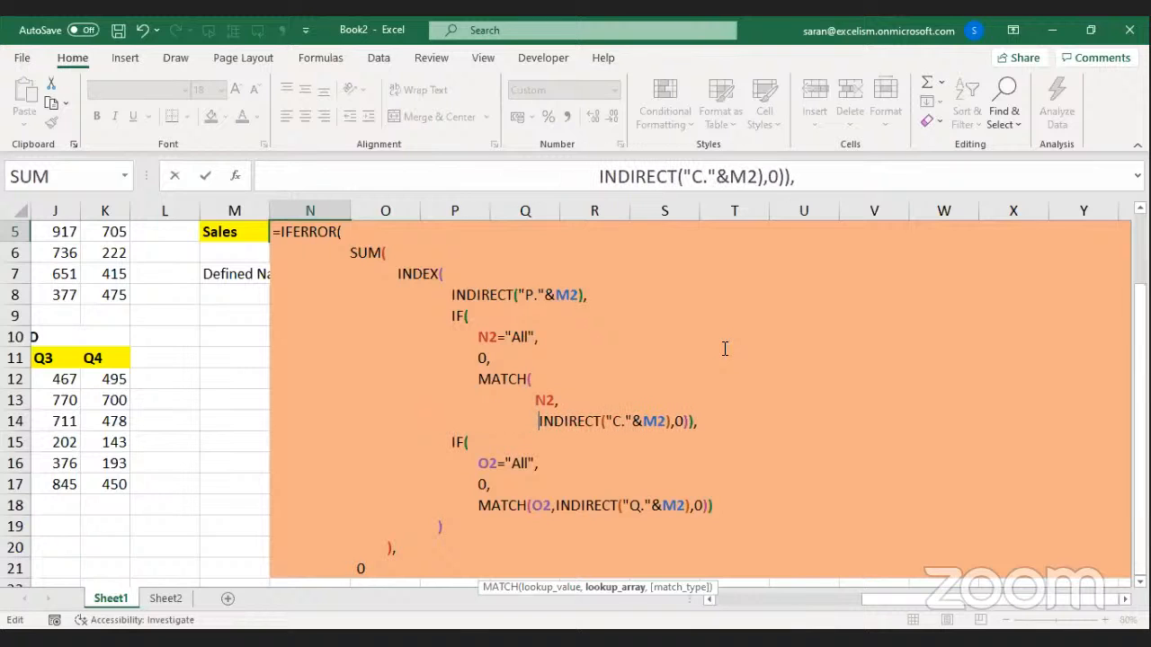
key(BackSpace)
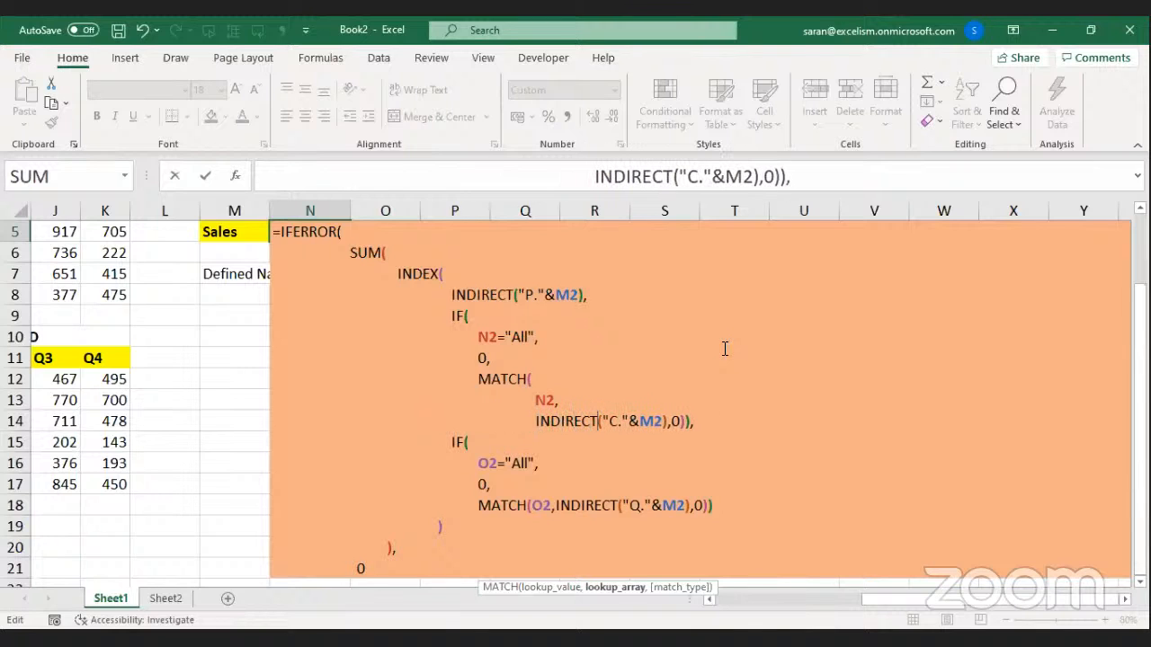
key(Right)
key(Right)
key(Right)
key(Right)
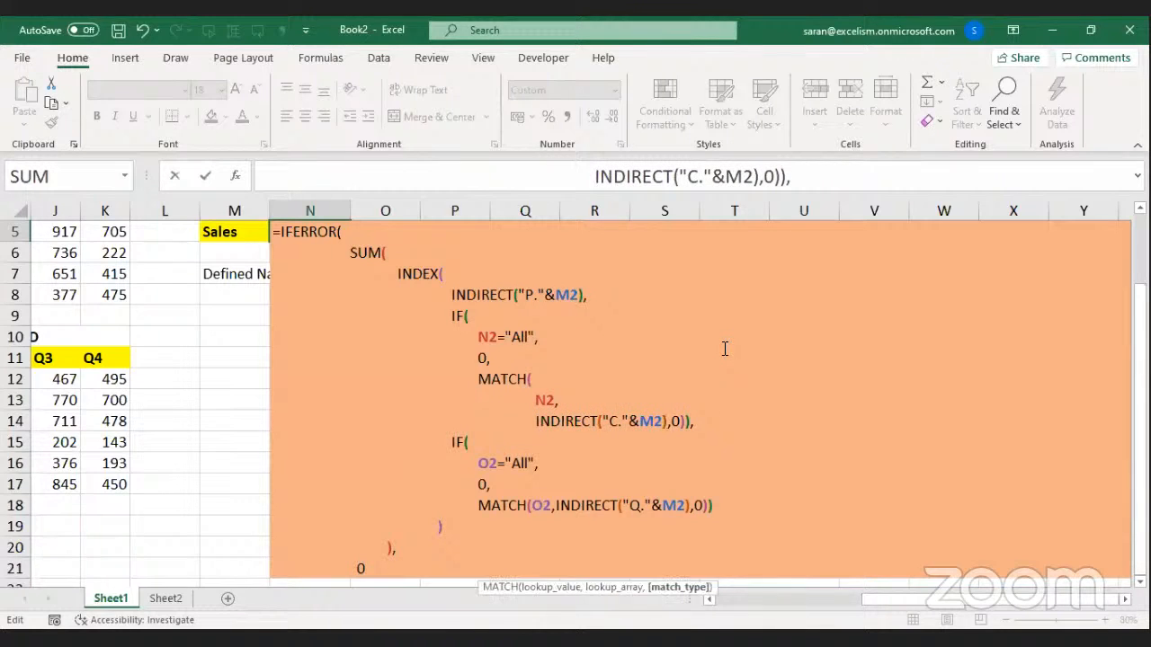
key(alt+Return)
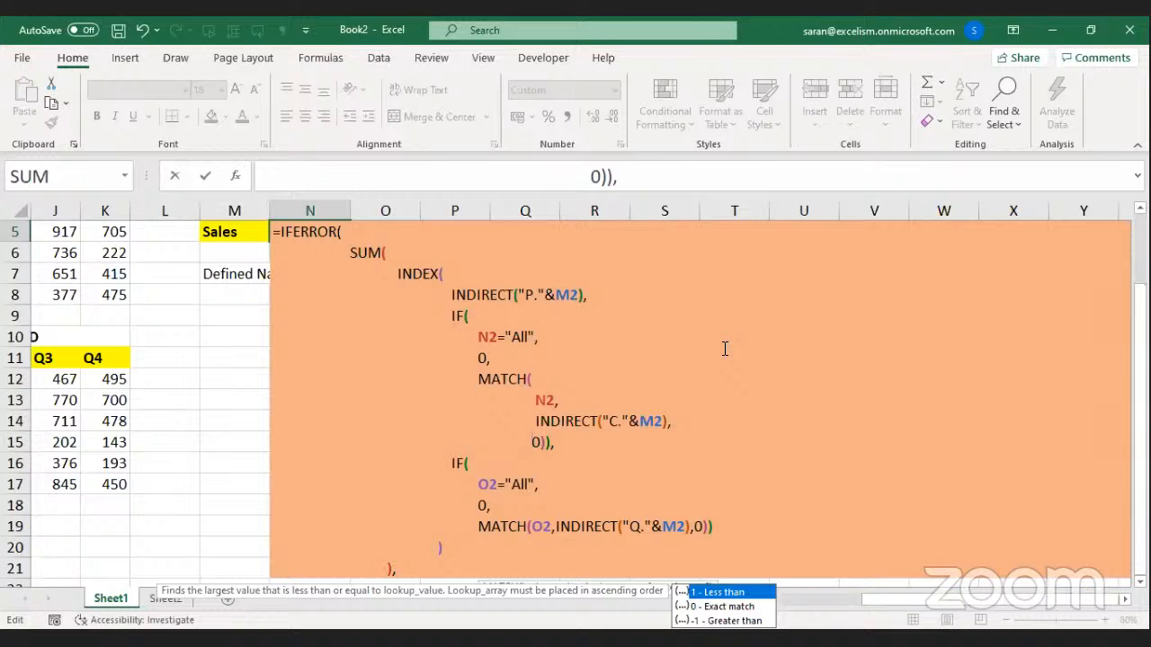
key(Down)
key(Down)
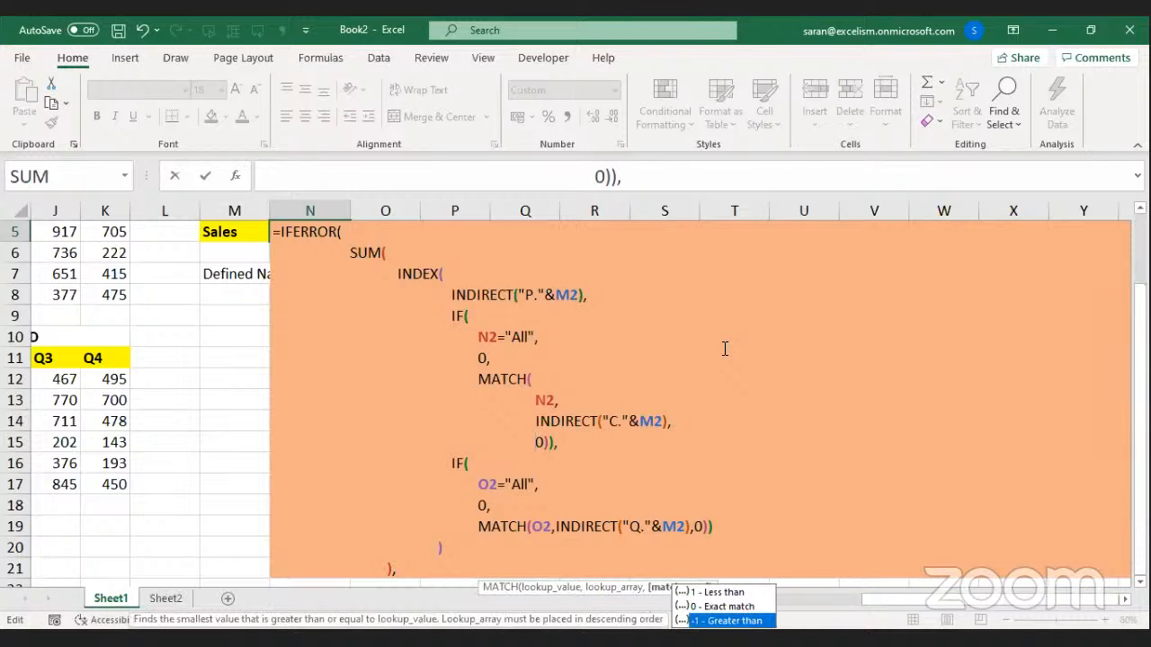
Put O2, INDIRECT("Q."&M2) and the final 0)) on indented lines, then commit N5's formula.
key(Escape)
click(531, 539)
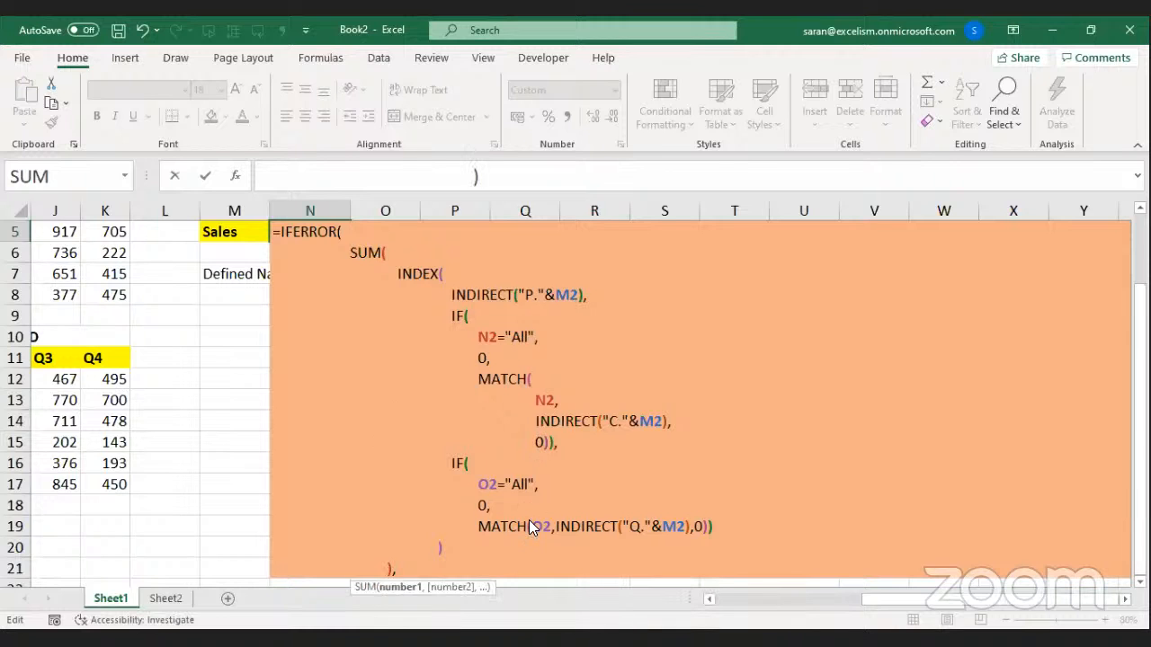
click(529, 519)
key(alt+Return)
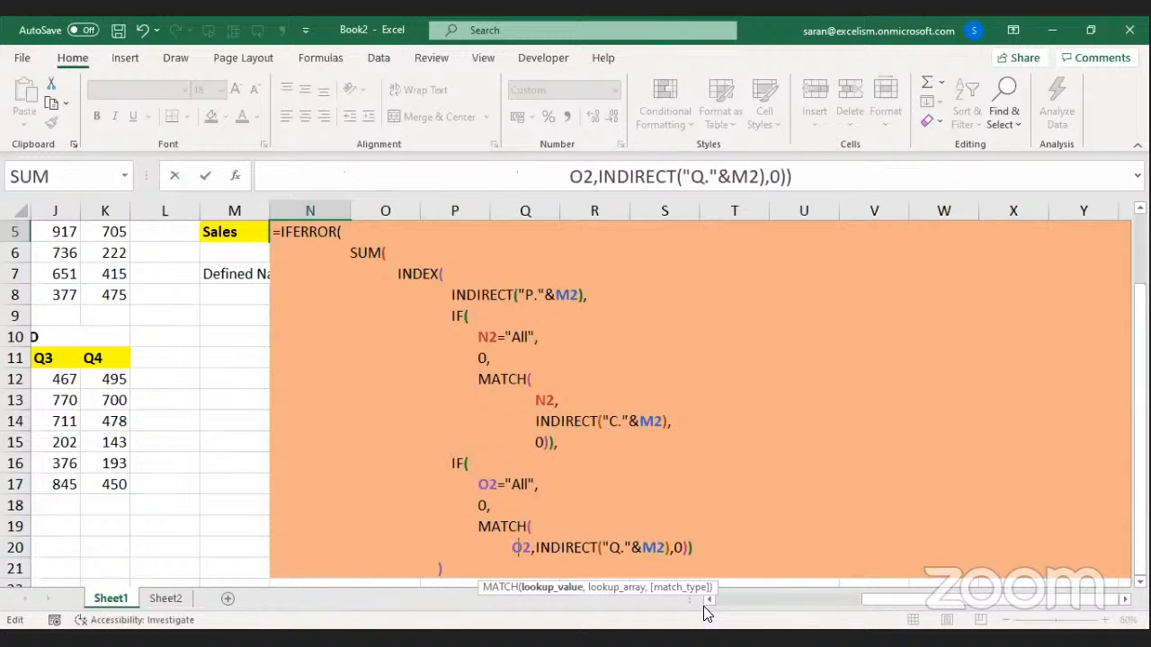
key(BackSpace)
key(BackSpace)
key(BackSpace)
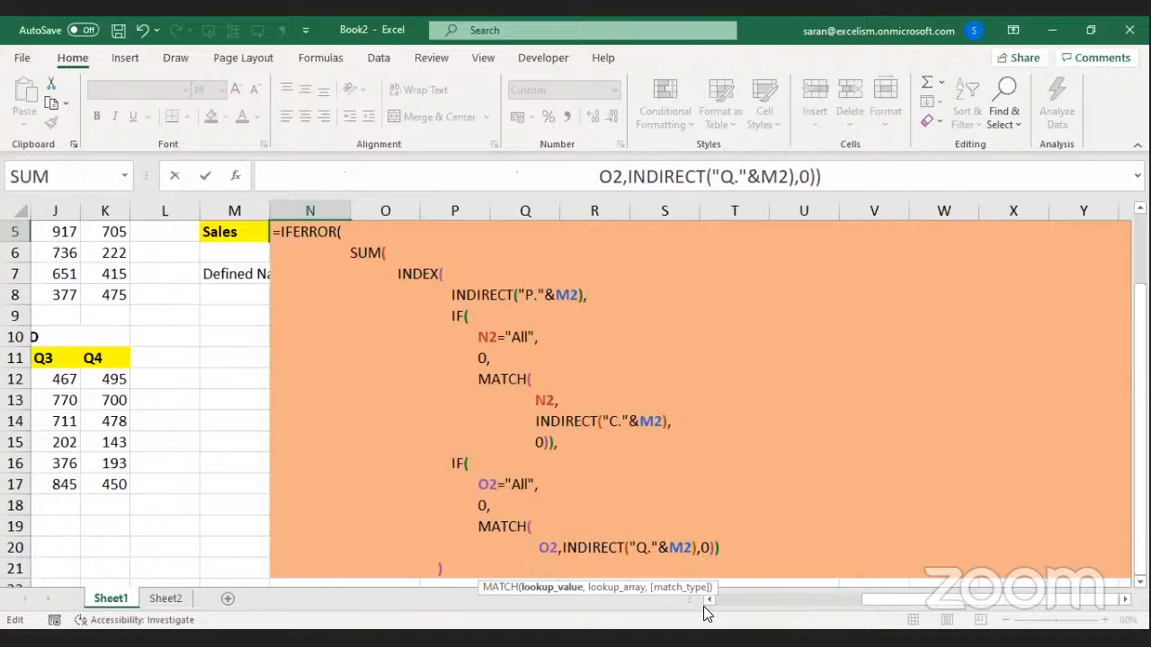
key(Right)
key(Right)
key(alt+Return)
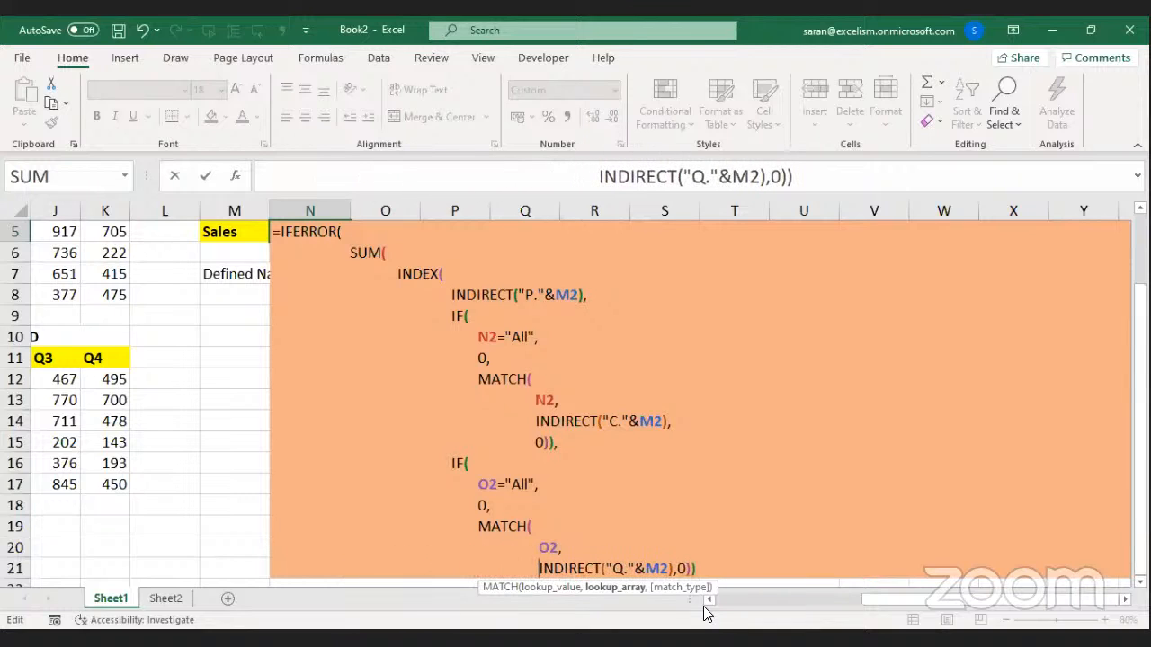
key(Right)
key(Right)
key(Right)
key(Right)
key(Right)
key(Right)
key(Right)
key(Right)
key(Right)
key(Right)
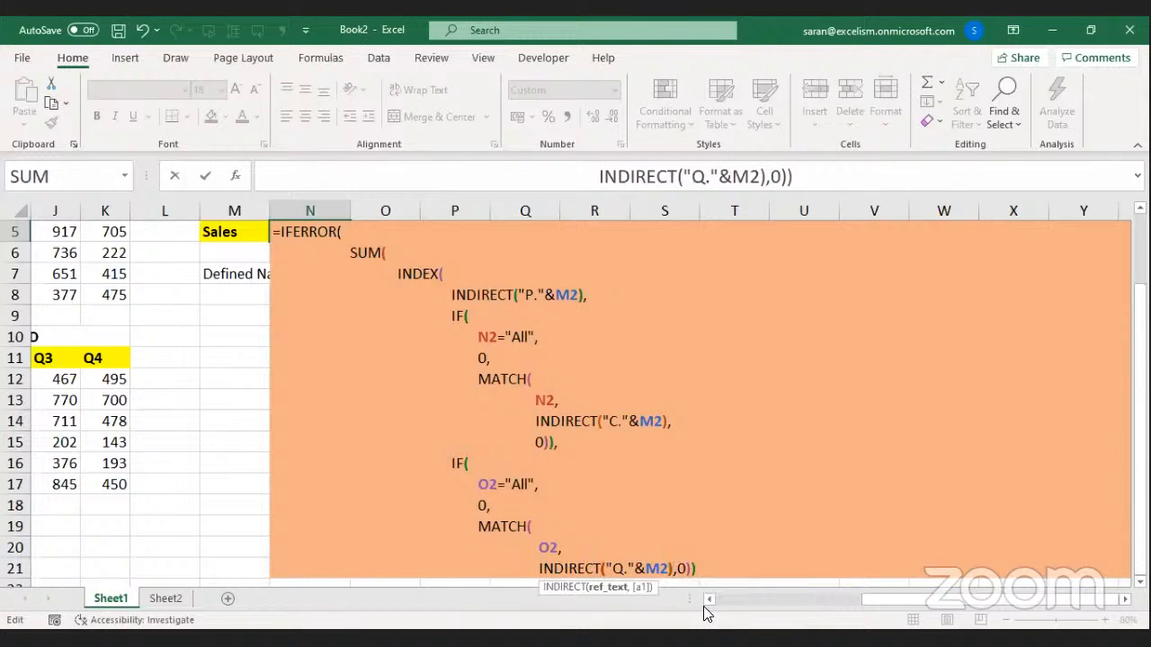
key(Right)
key(alt+Return)
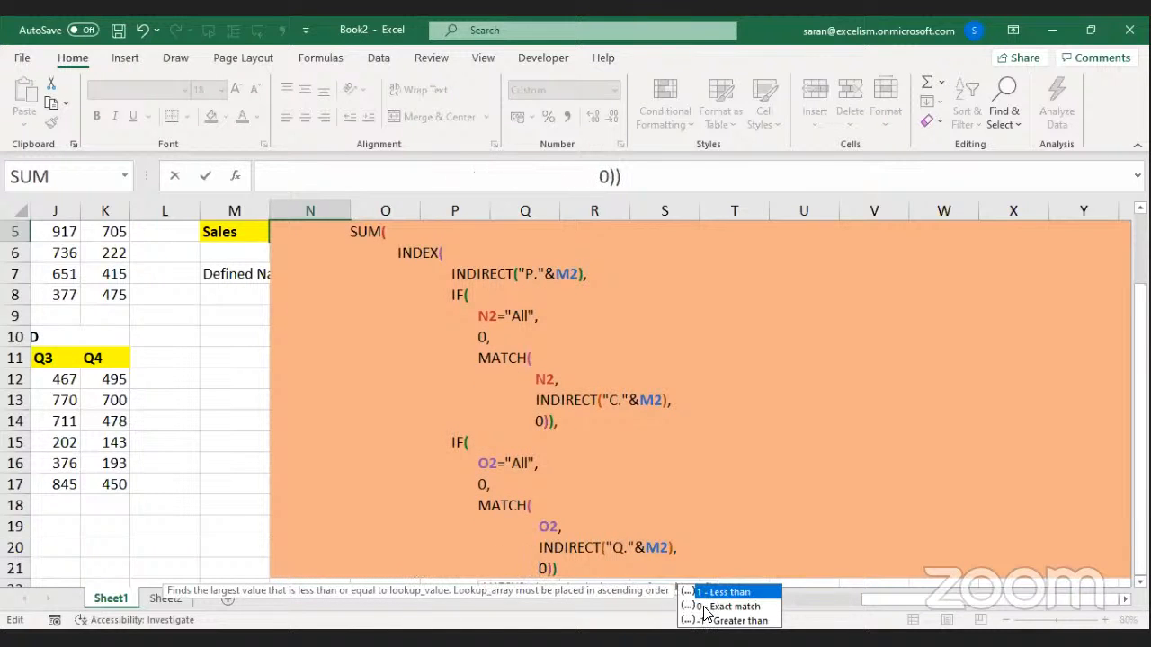
key(Return)
key(Up)
key(Up)
key(Up)
key(Up)
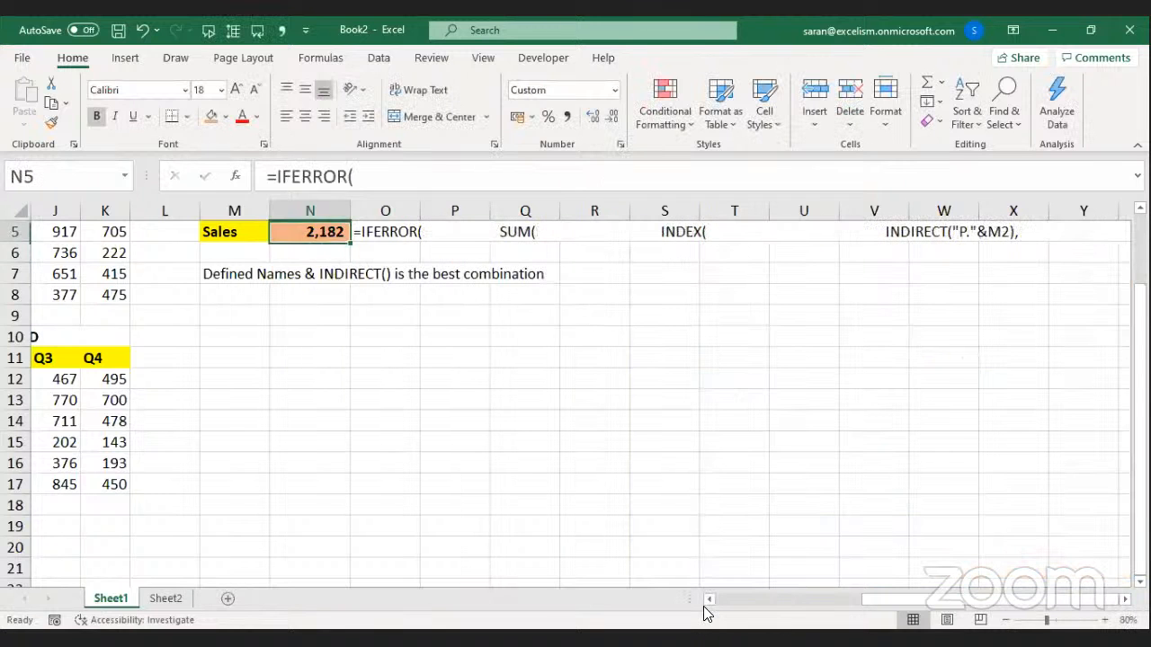
key(Down)
key(Down)
key(Down)
key(F2)
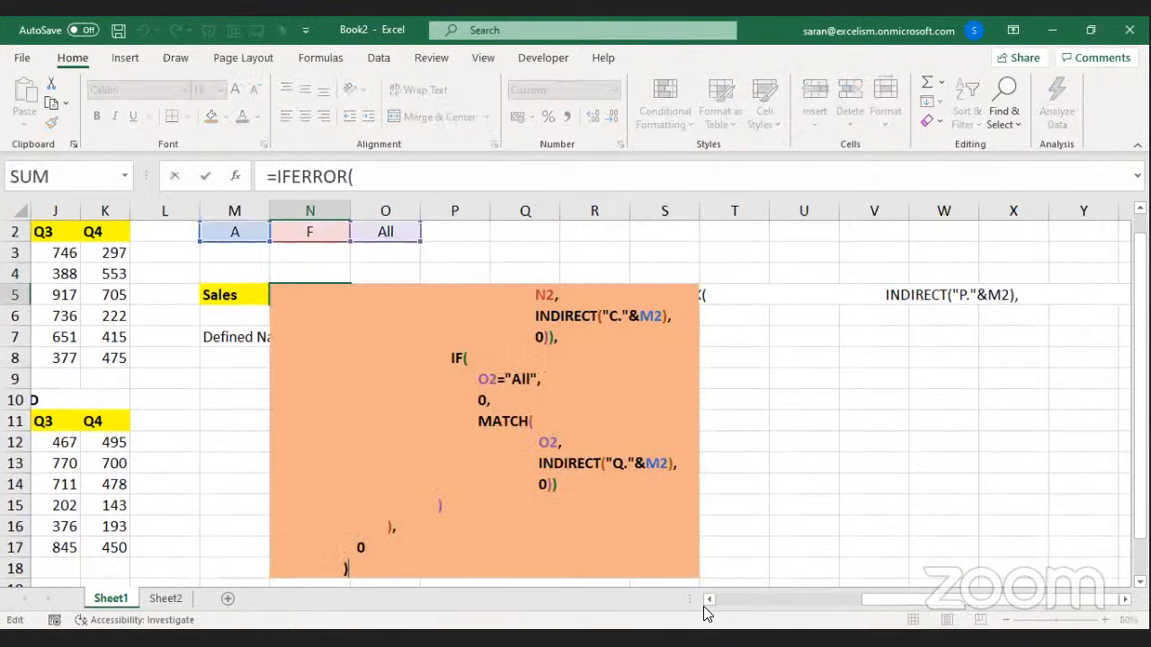
key(Escape)
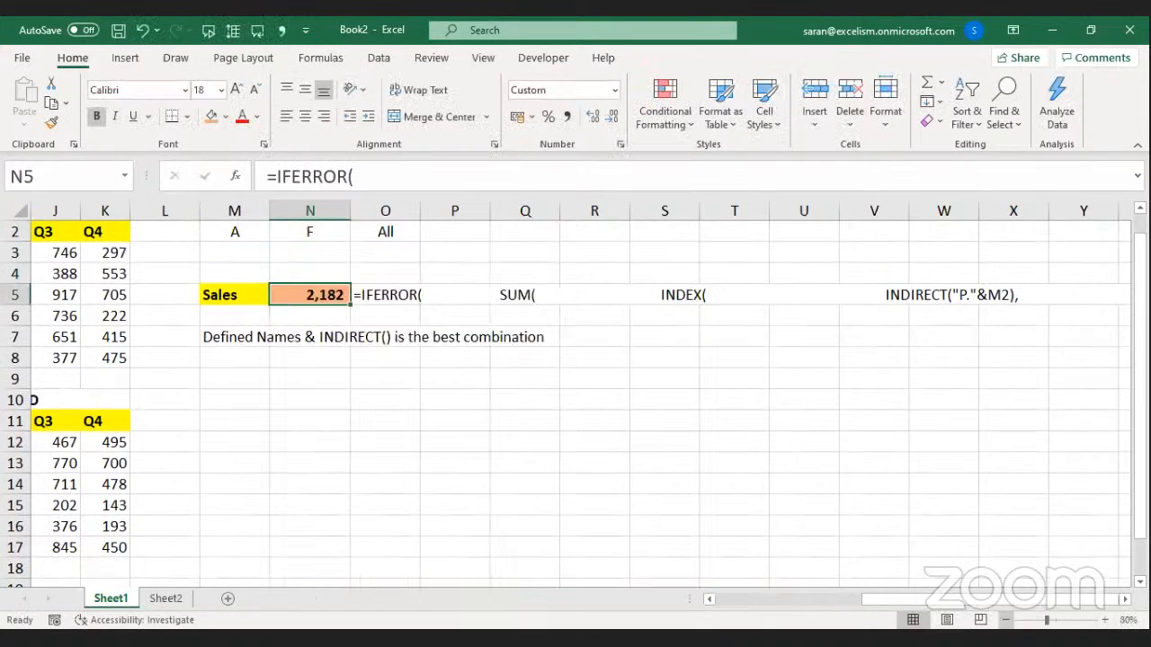
click(1004, 621)
scroll(576, 400, down, 1)
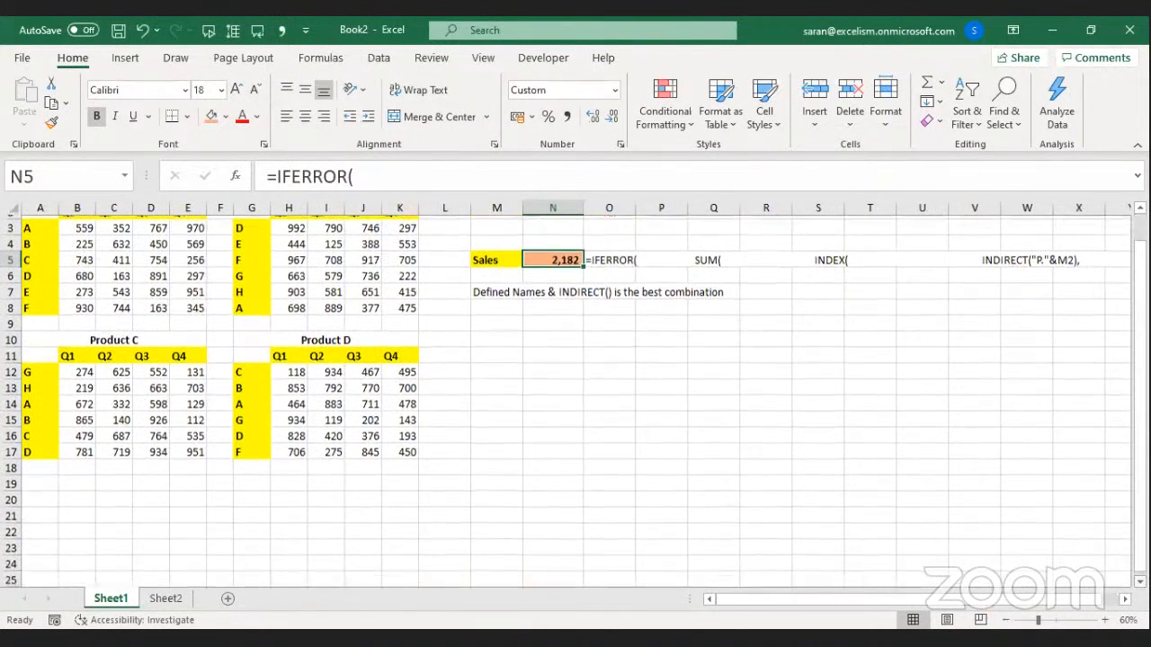
key(F2)
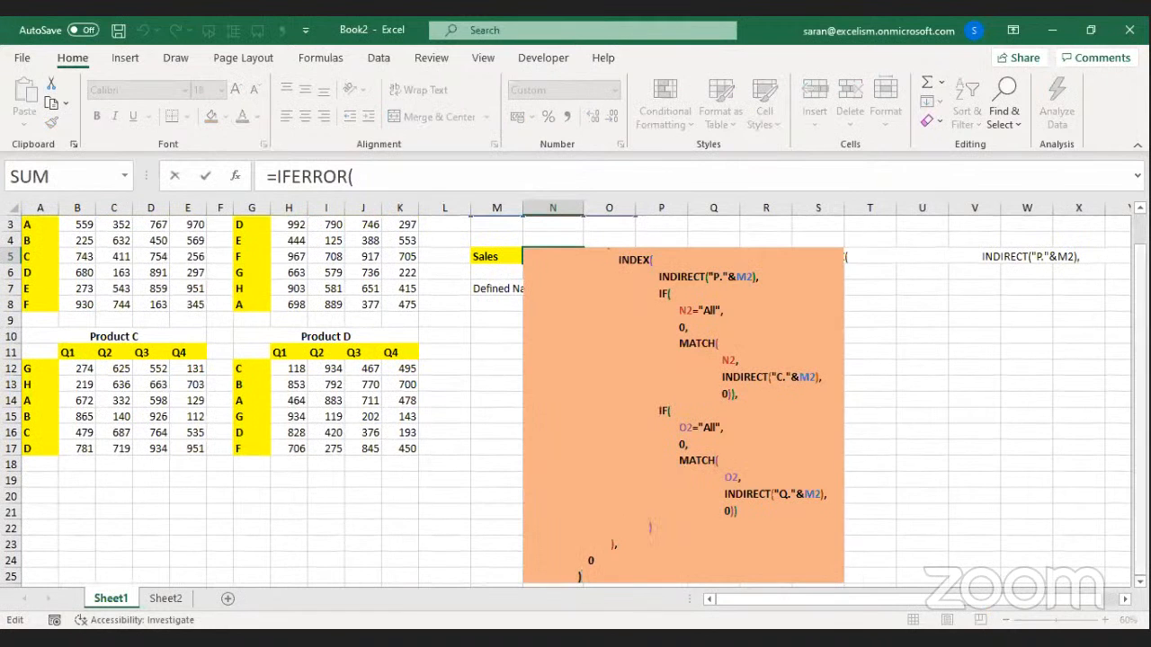
scroll(575, 400, up, 1)
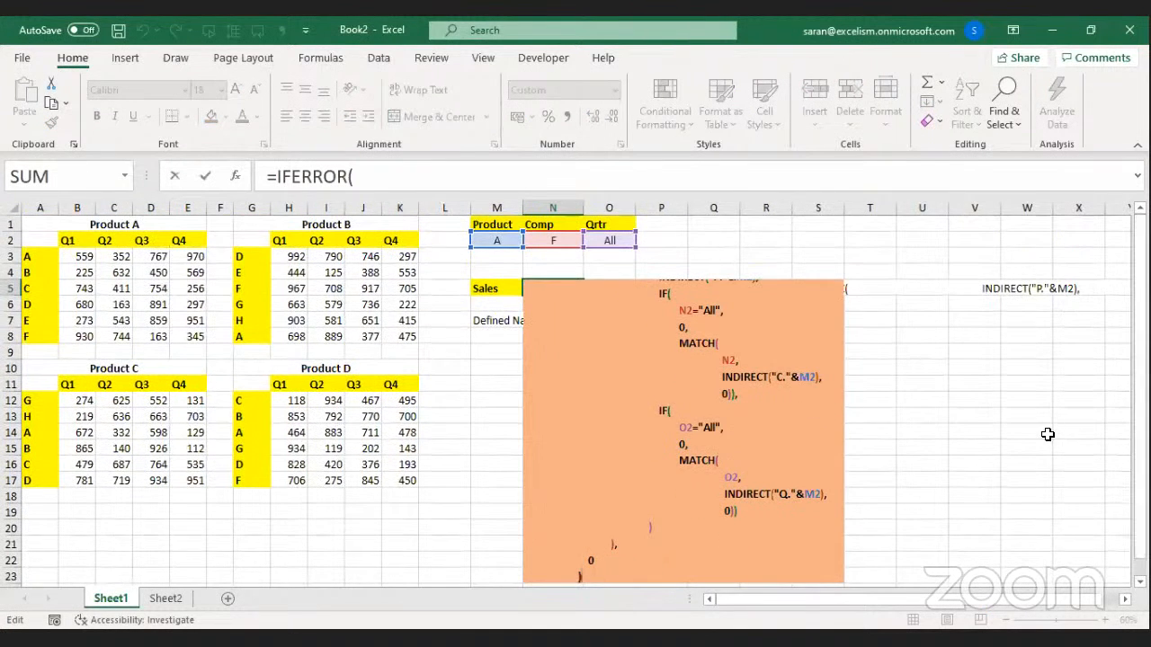
key(Page_Up)
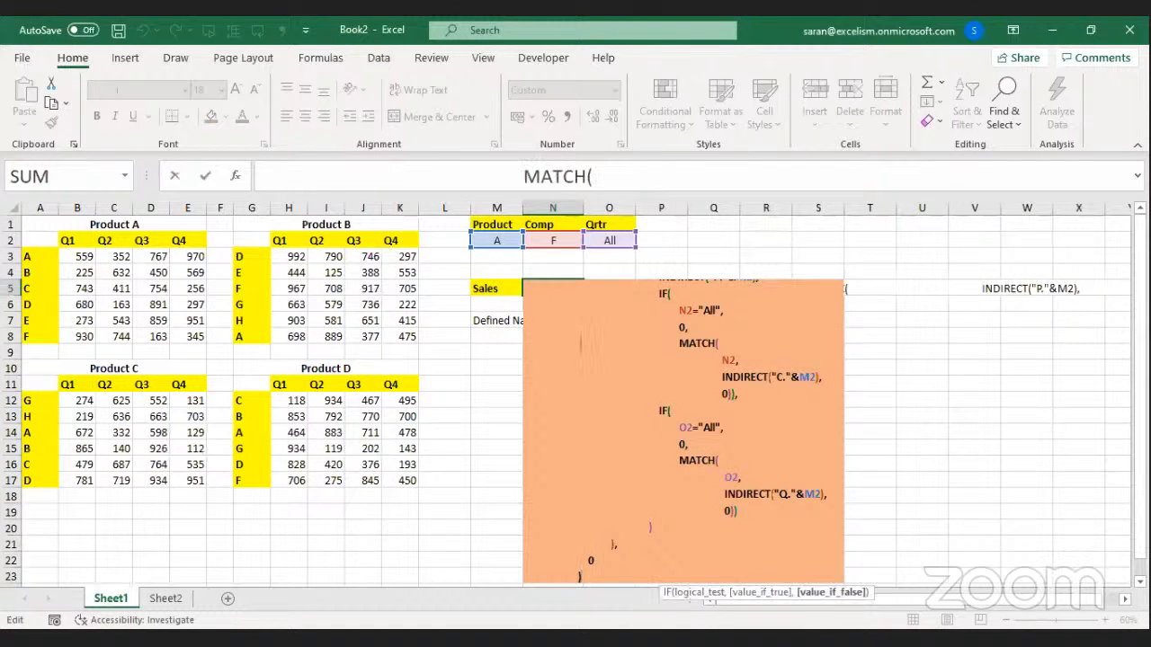
click(1140, 582)
scroll(575, 401, down, 1)
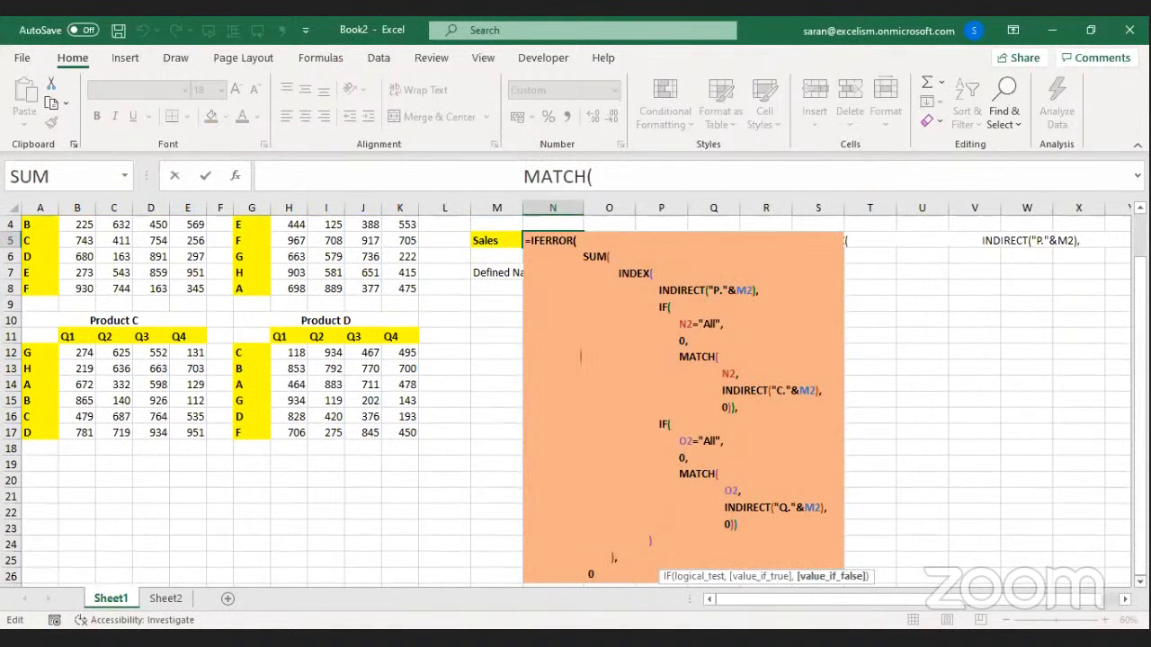
scroll(581, 341, down, 1)
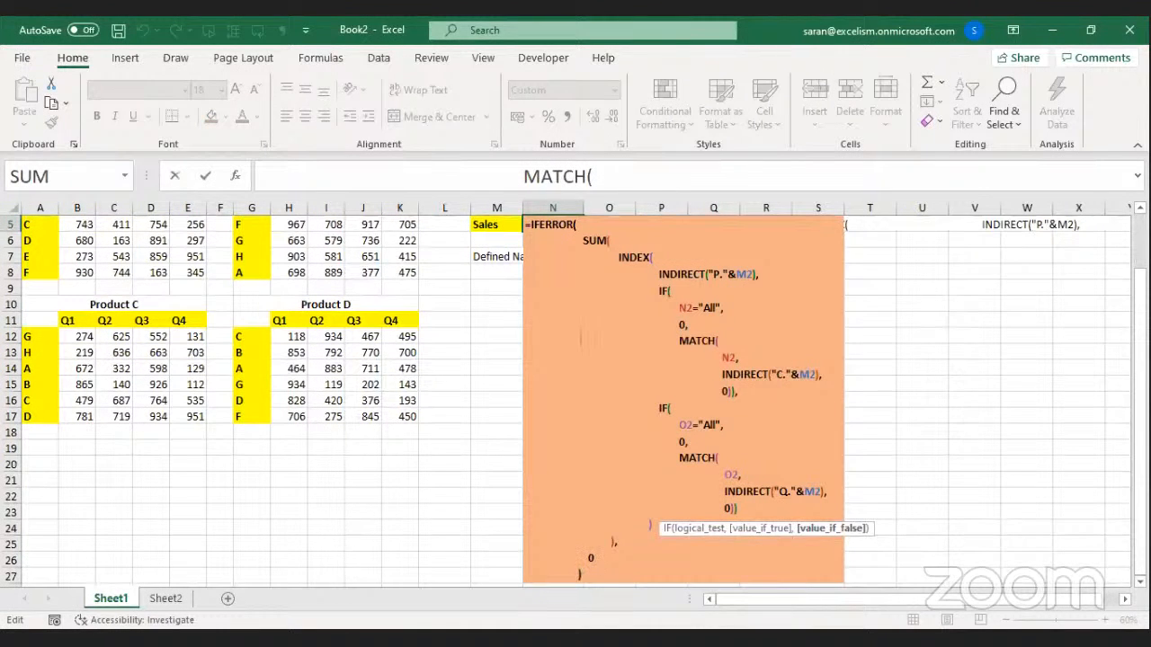
key(alt+Tab)
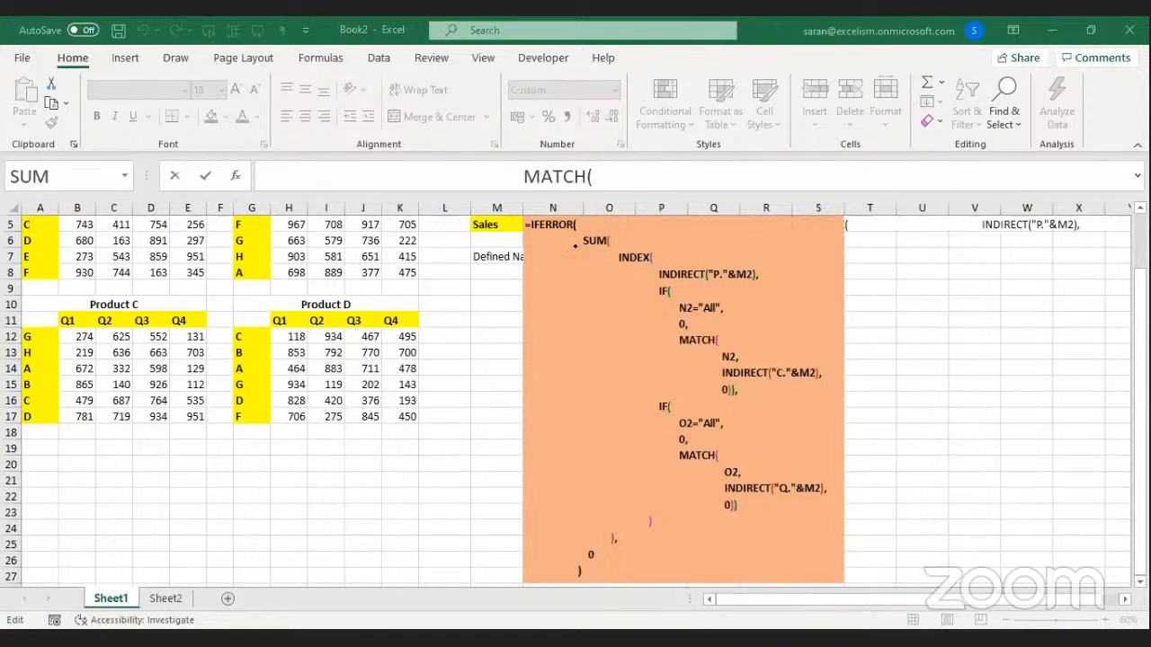
key(ctrl+Return)
Paste N5's formula as a picture near N10, enlarge it and place it under the note.
key(Down)
key(Down)
key(Down)
key(Down)
key(Down)
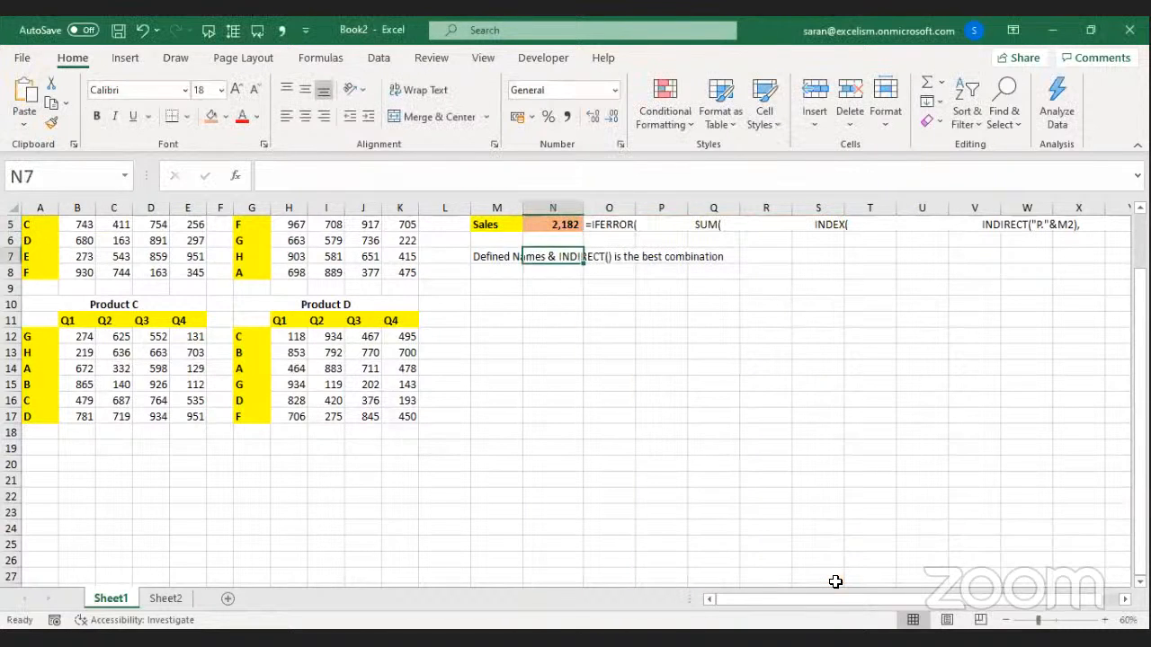
key(ctrl+v)
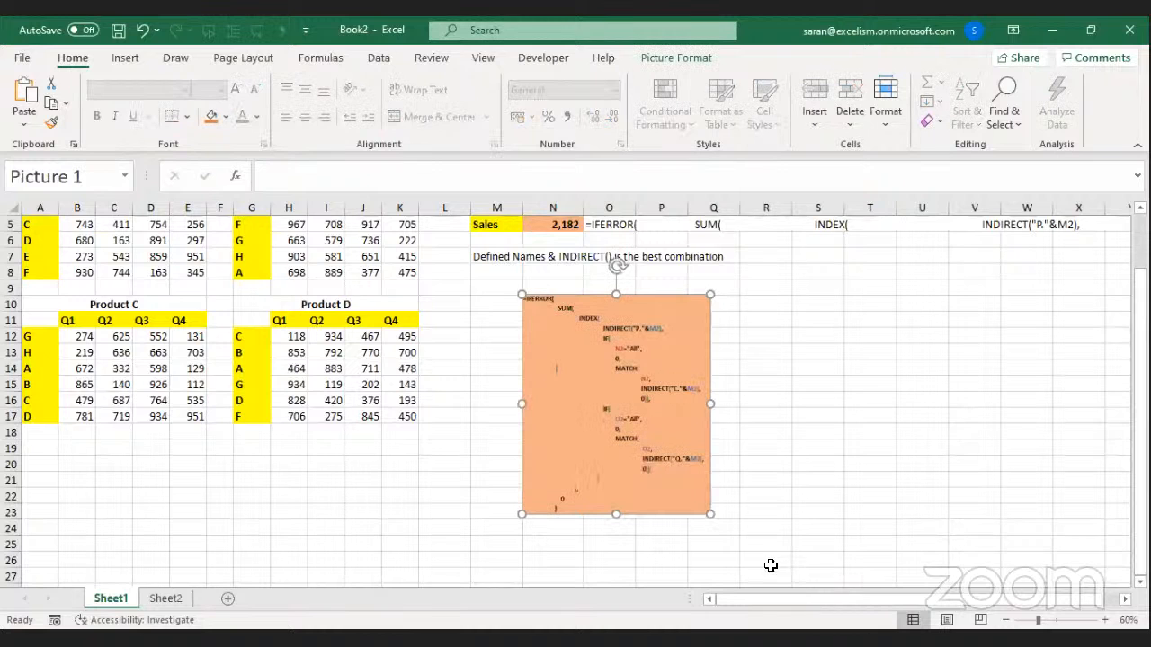
drag(705, 512, 799, 545)
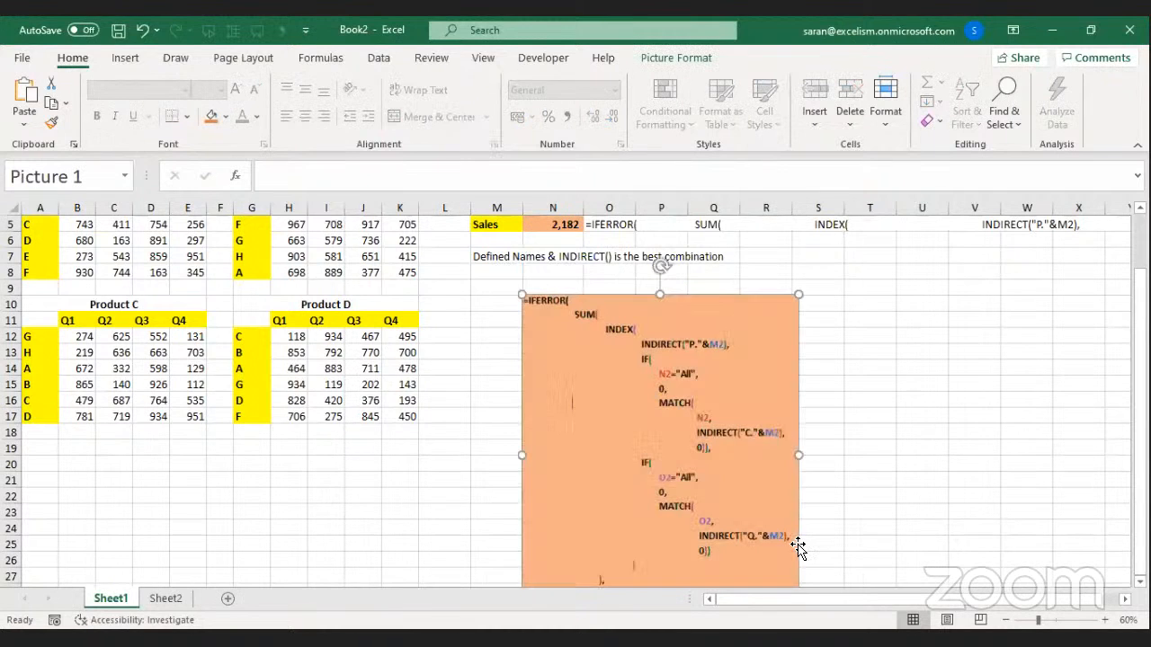
drag(768, 427, 765, 407)
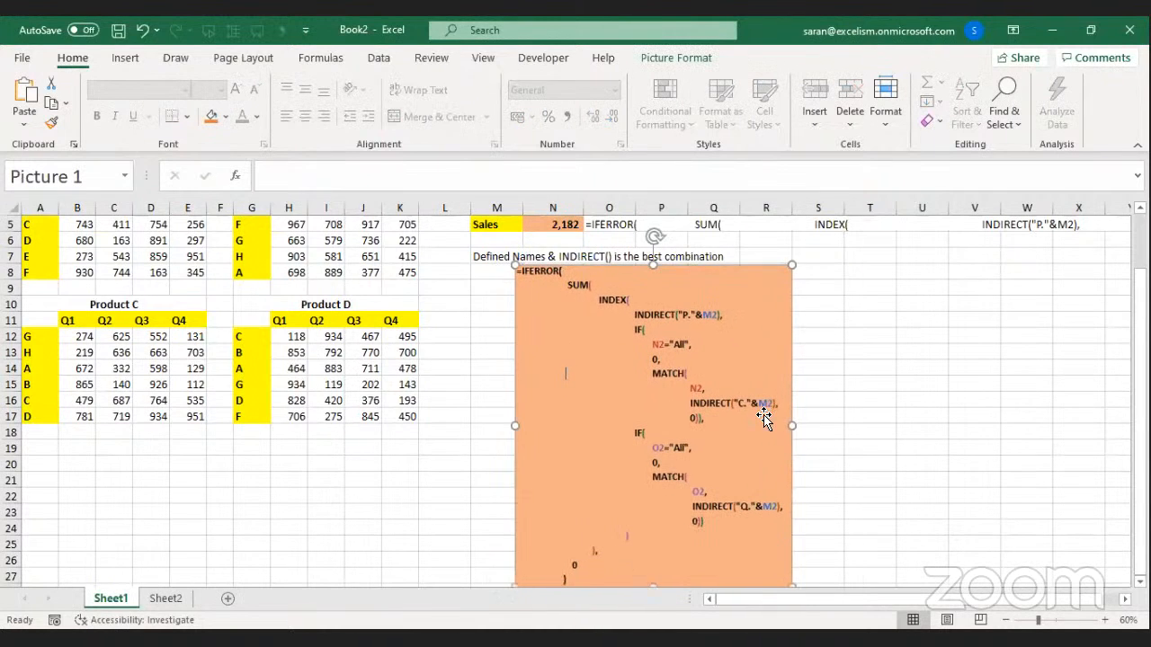
Delete the FORMULATEXT formula from O5 and return to the Product A table.
click(613, 225)
key(Delete)
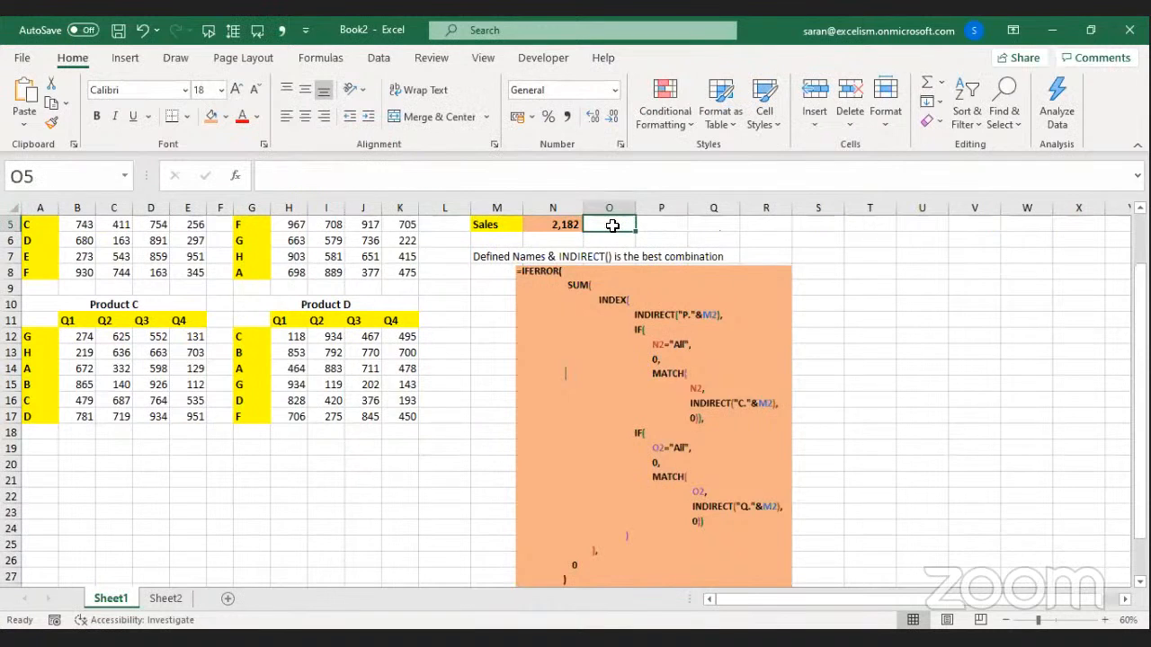
click(713, 412)
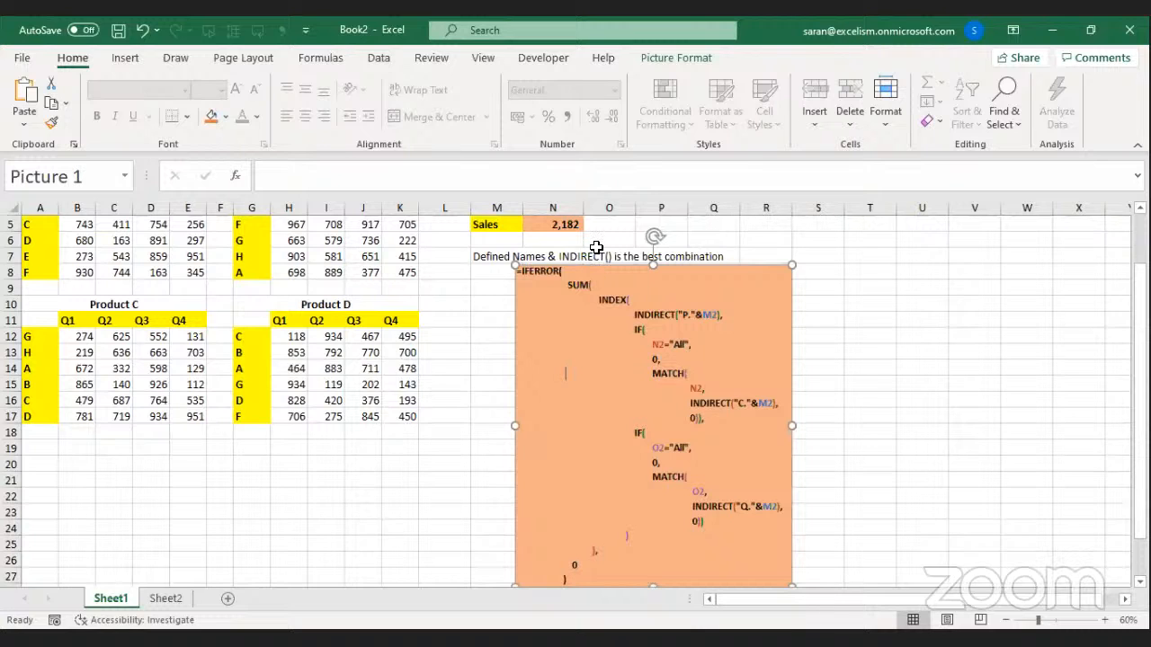
key(alt+Tab)
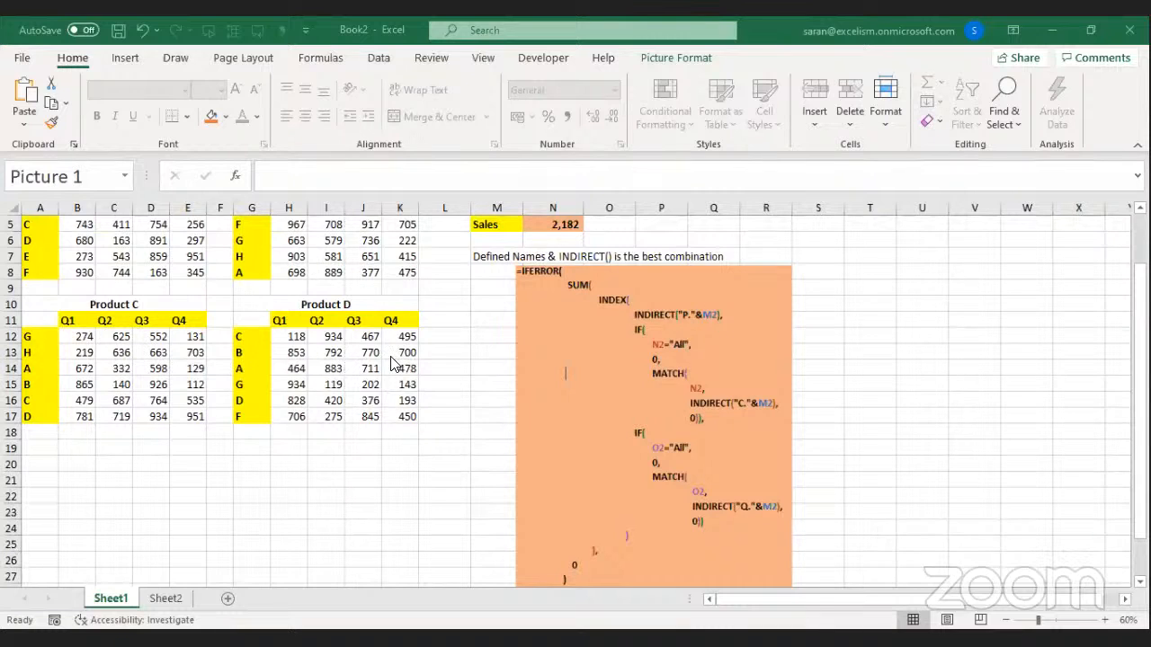
click(303, 324)
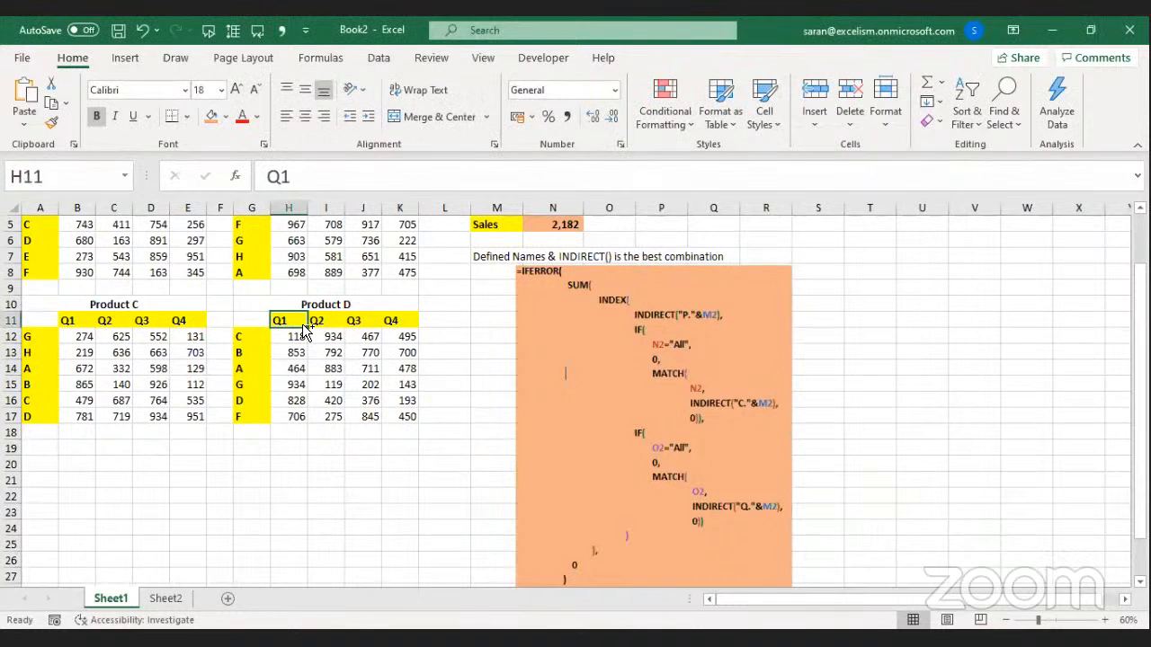
key(Left)
key(Left)
key(Left)
key(Up)
key(Up)
key(Up)
key(Up)
key(Up)
key(Up)
key(Up)
key(Up)
key(Up)
key(Up)
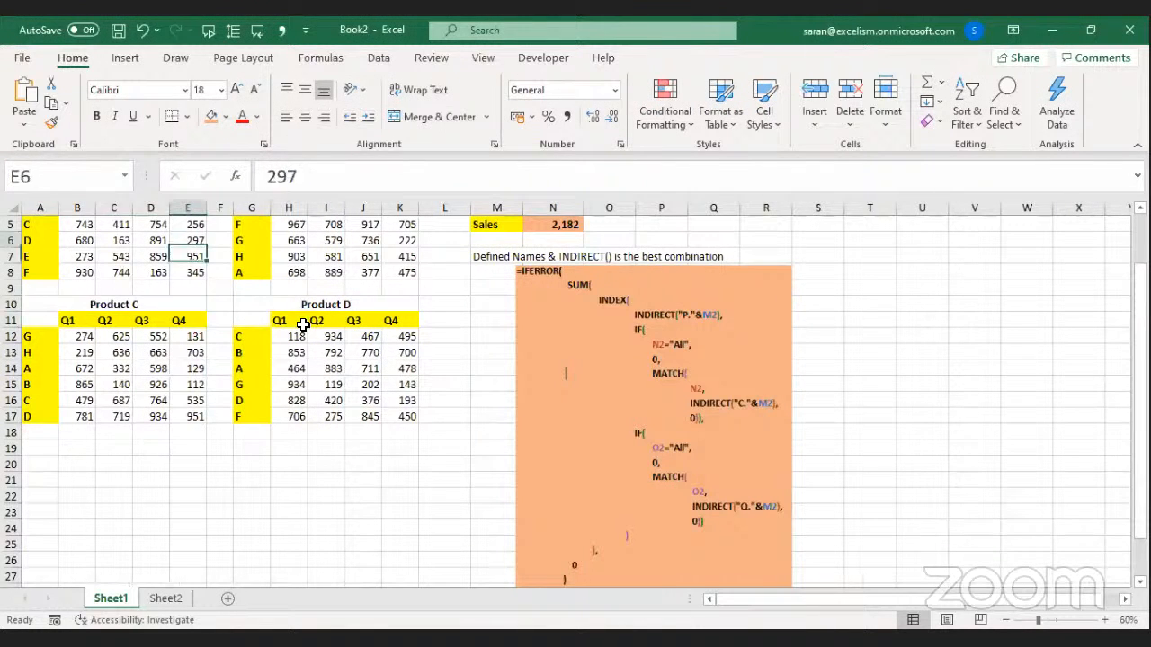
key(Down)
key(Down)
key(Down)
key(Down)
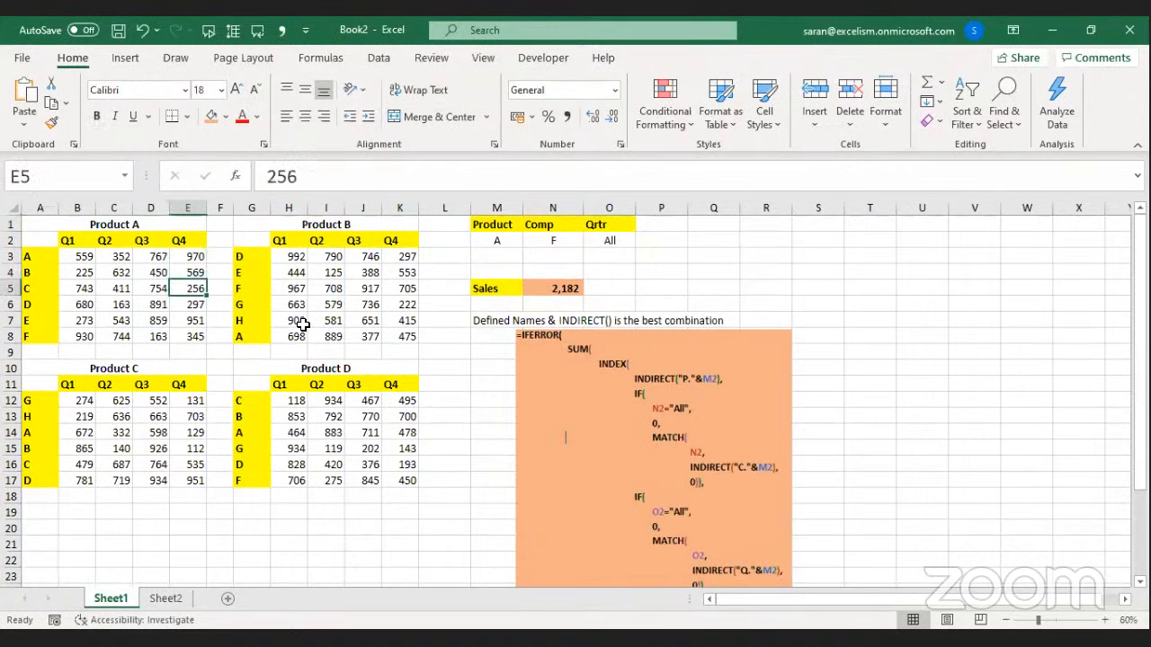
Drag the formula picture up beside the Product, Comp and Qrtr inputs across columns P–U.
drag(659, 515, 789, 400)
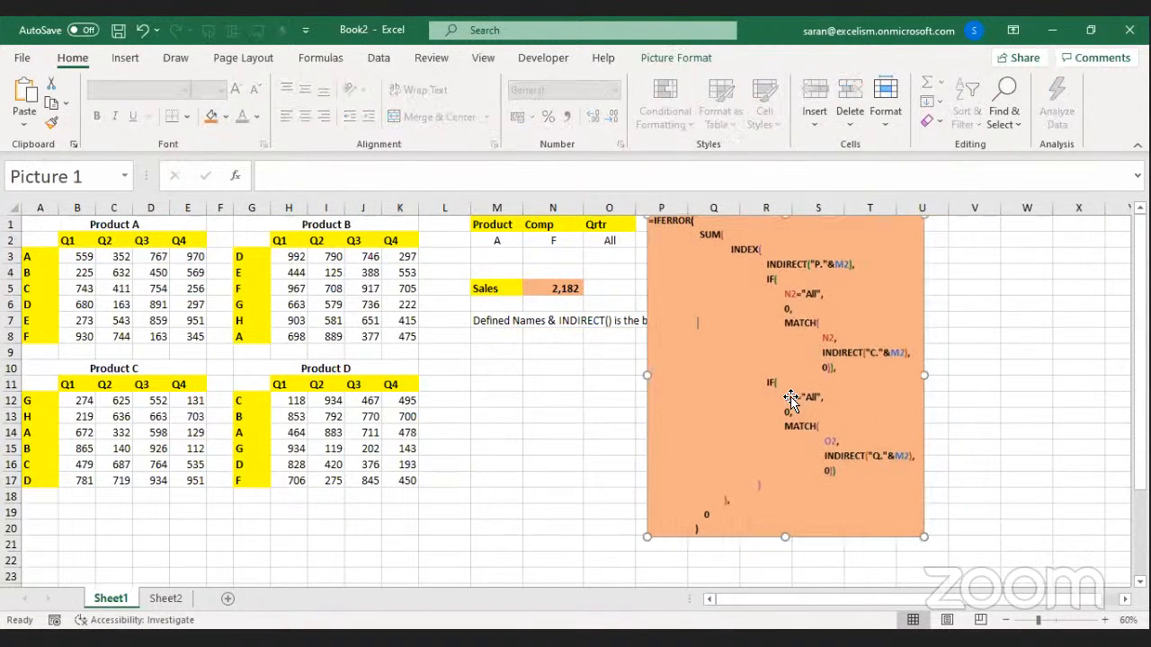
click(588, 432)
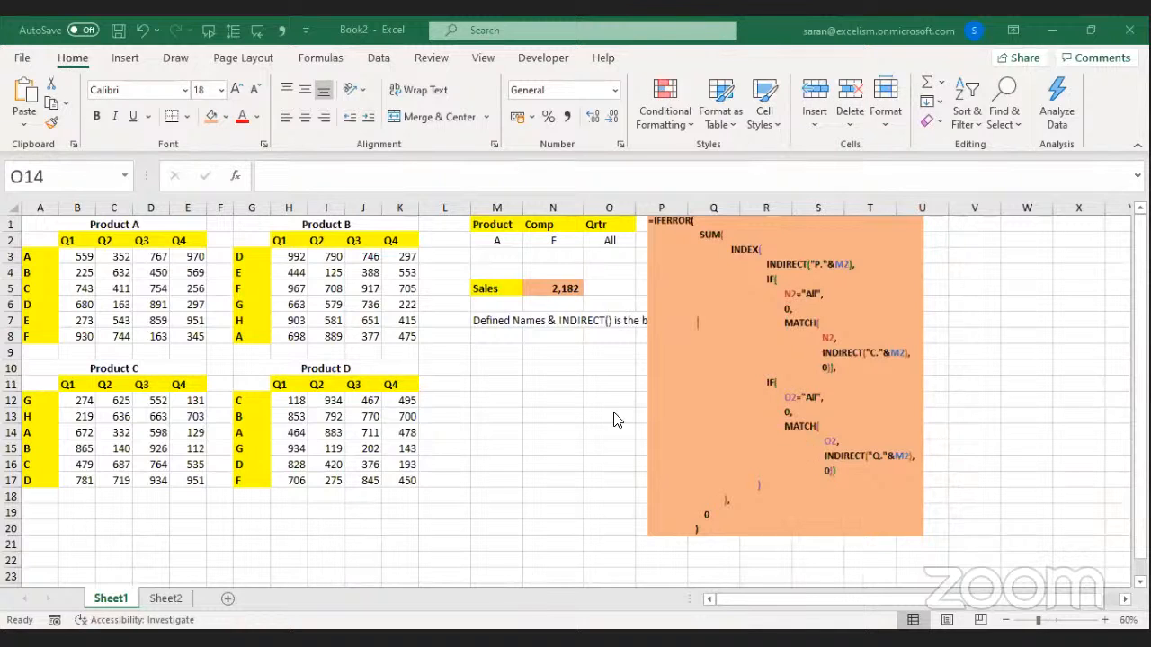
click(165, 598)
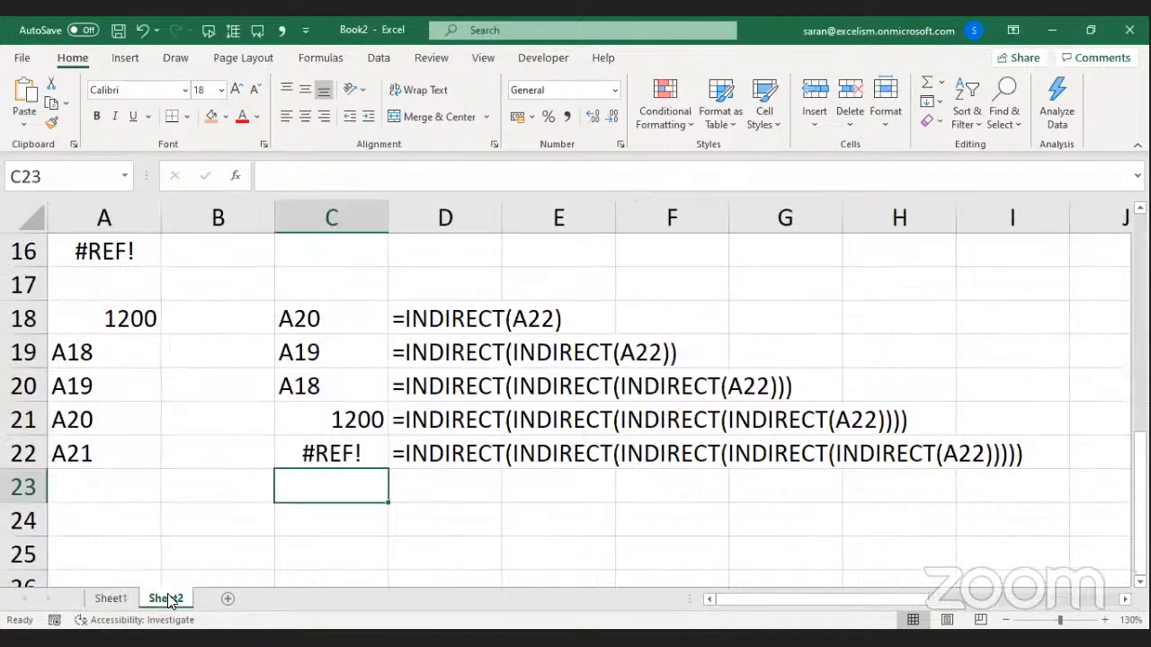
click(113, 598)
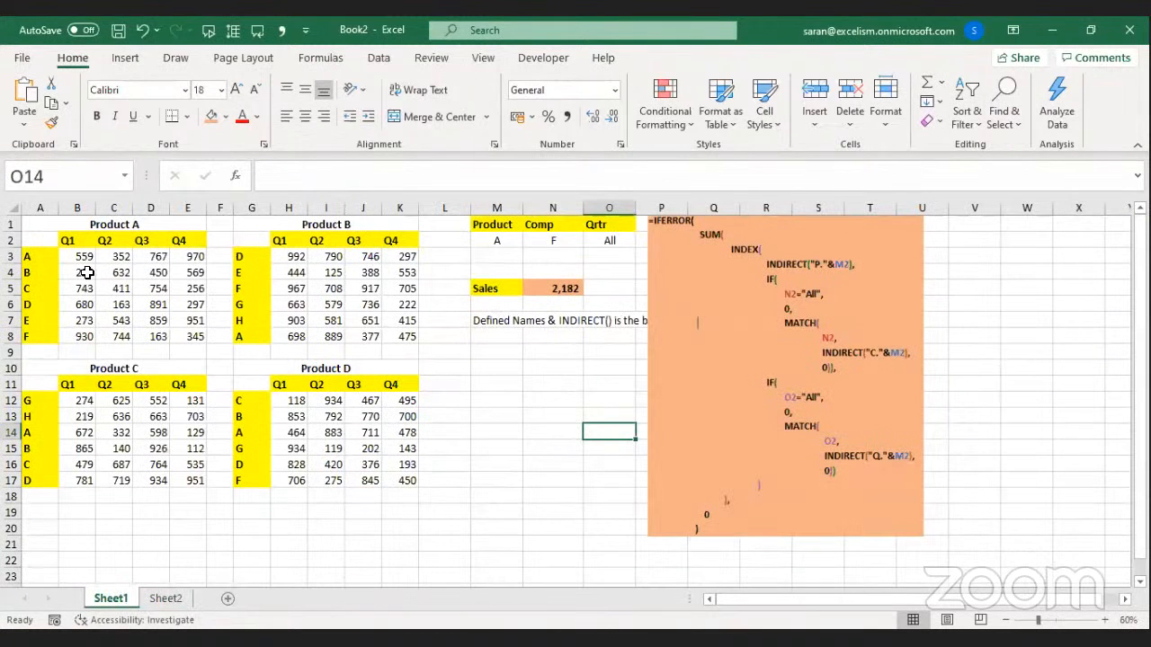
drag(40, 256, 50, 338)
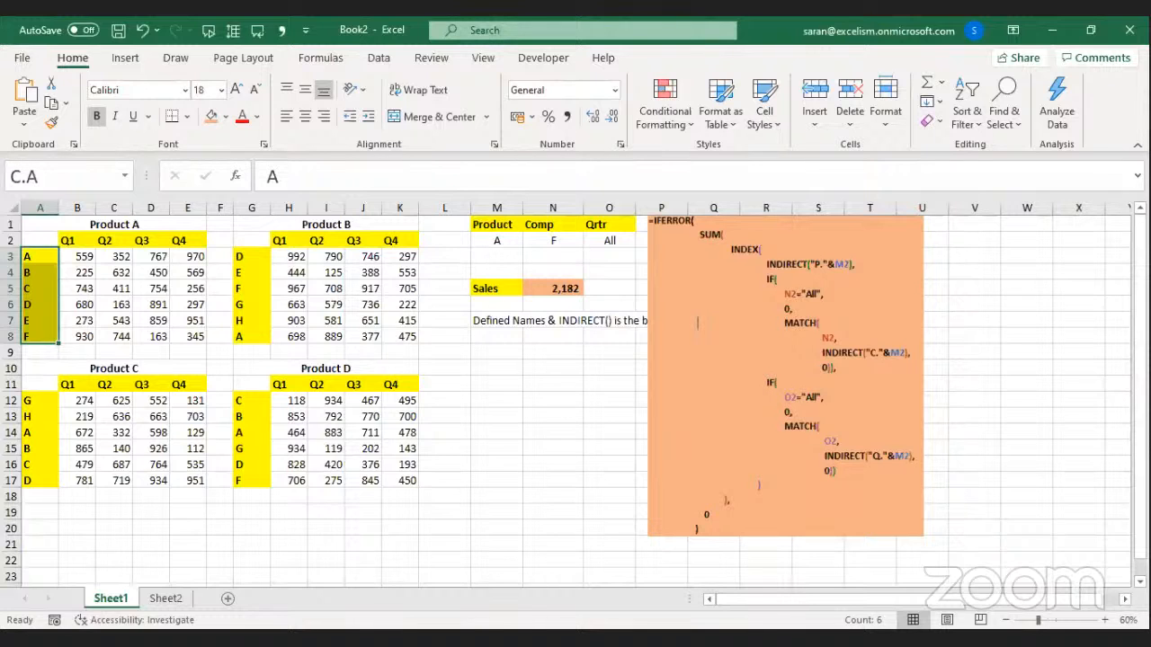
click(498, 639)
mouse_move(668, 461)
mouse_down()
mouse_move(665, 476)
mouse_move(659, 461)
mouse_up()
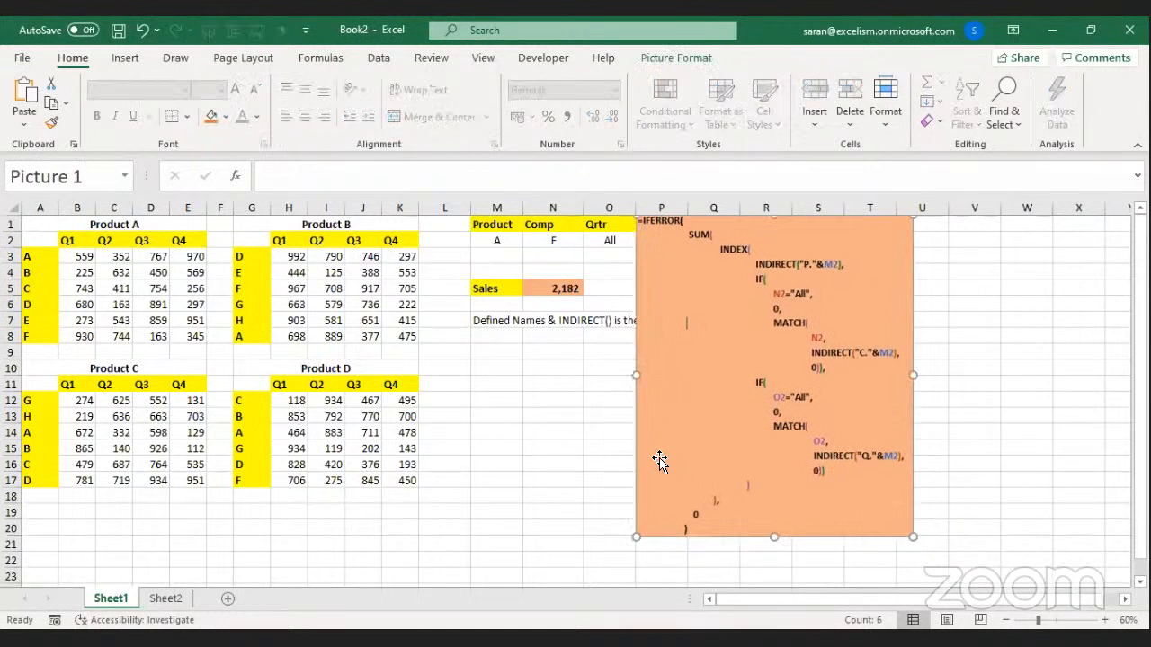
click(240, 368)
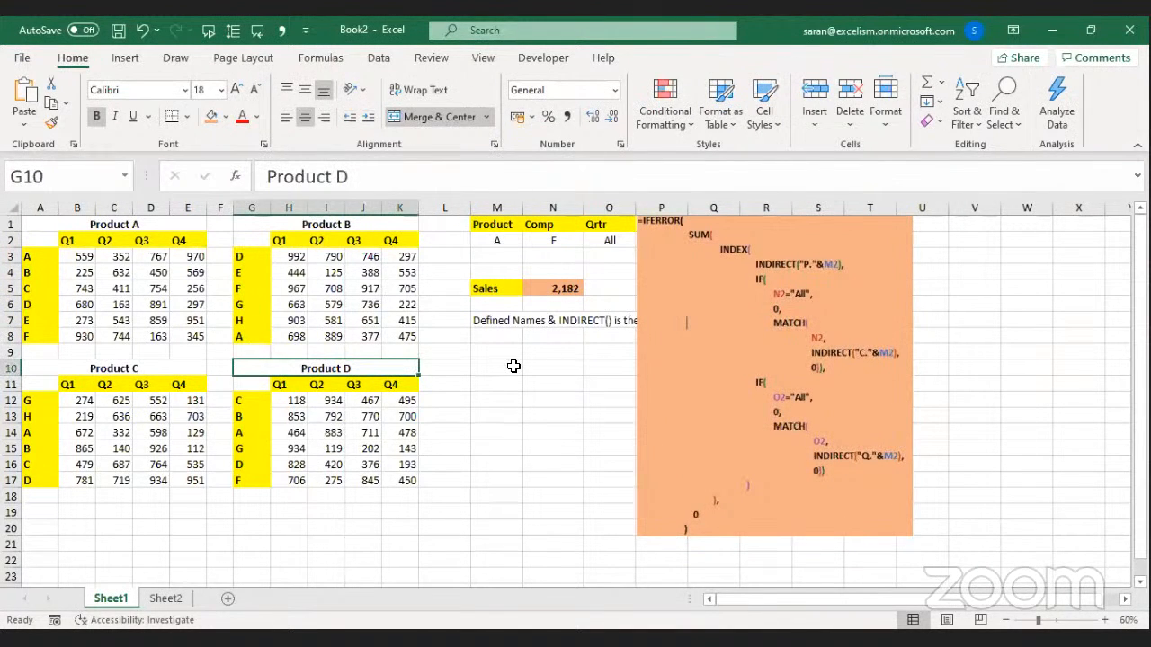
click(615, 242)
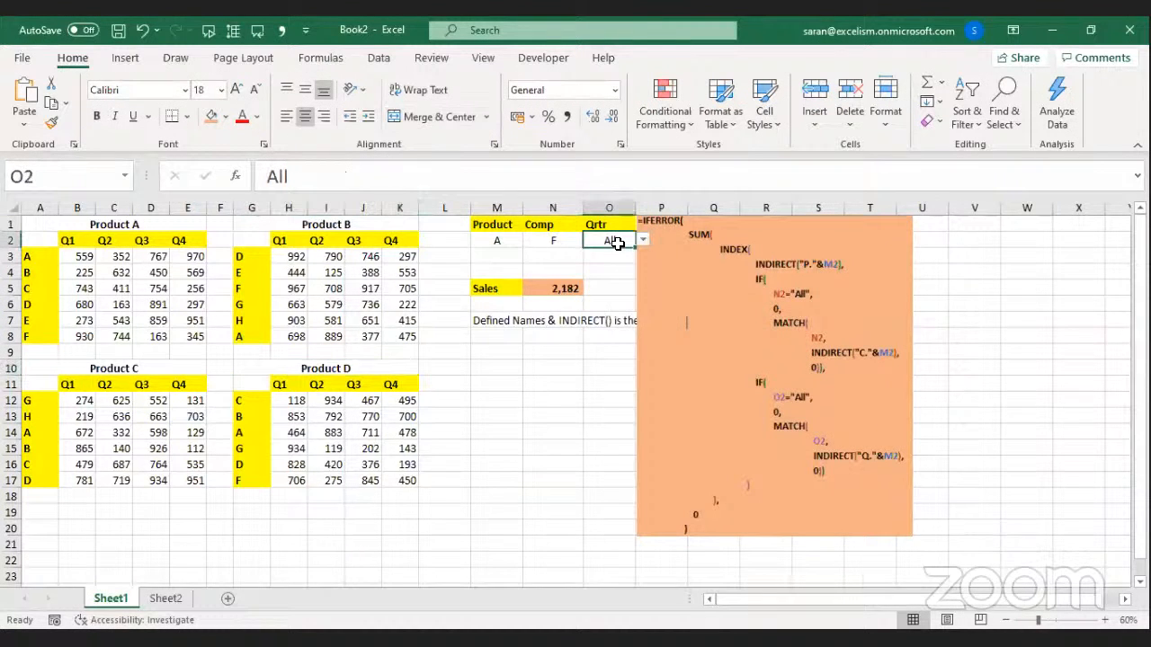
click(579, 285)
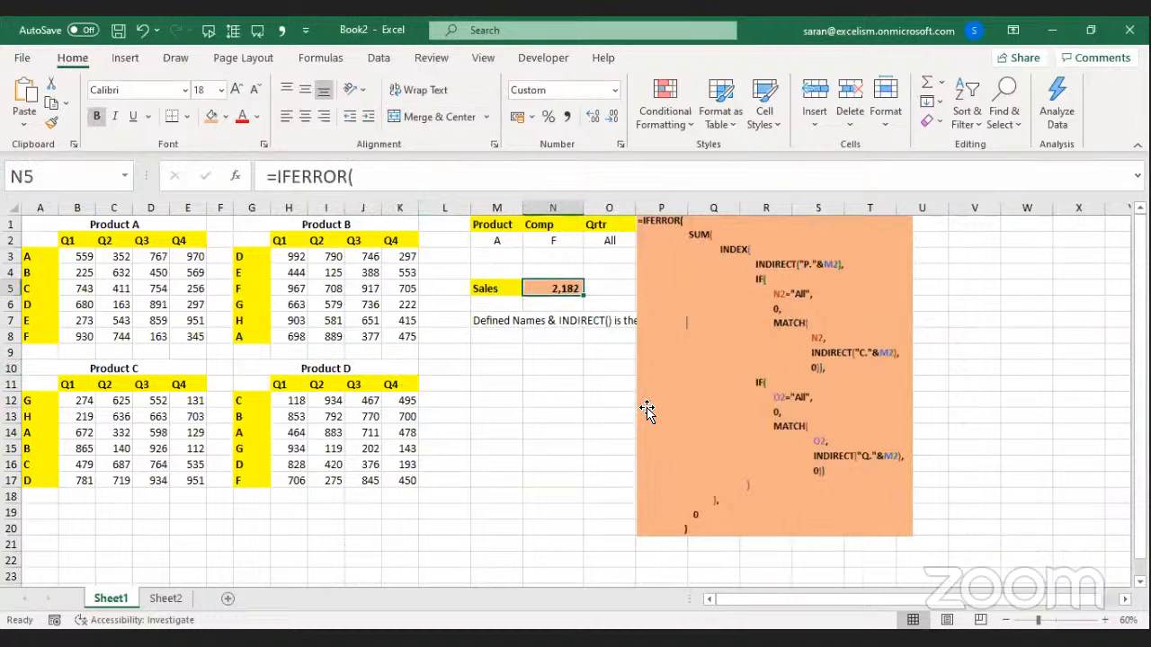
click(509, 433)
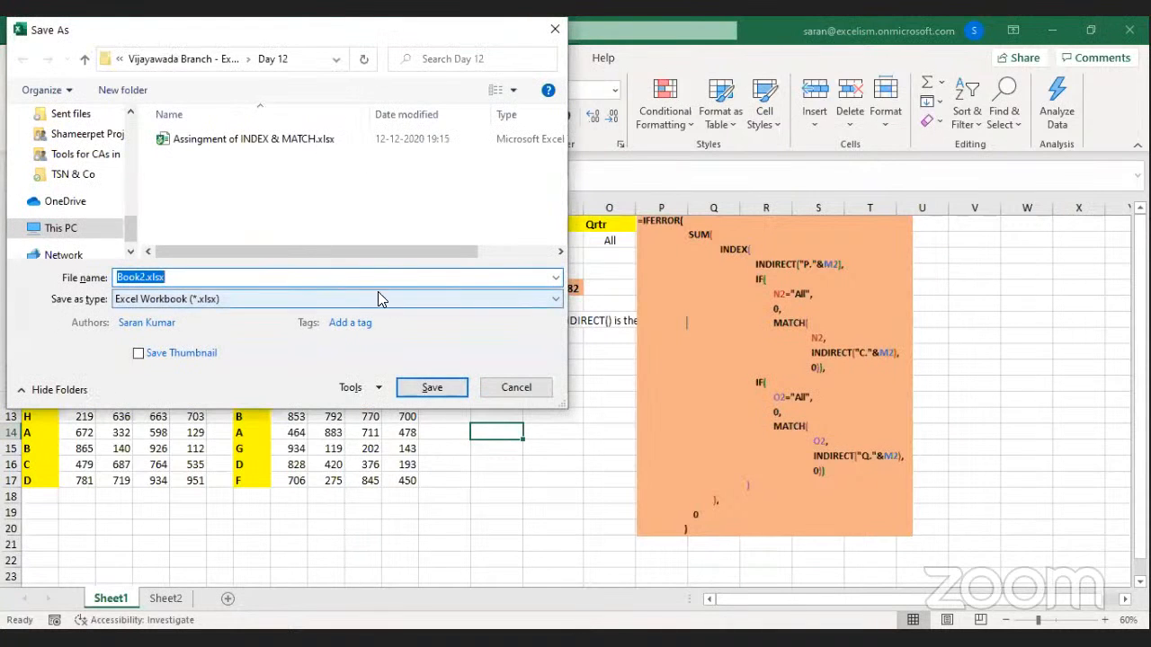
Enter 'INDEX & MATCH more Tables' as the file name and save.
text(INDEX & MATCH more Tables)
key(Return)
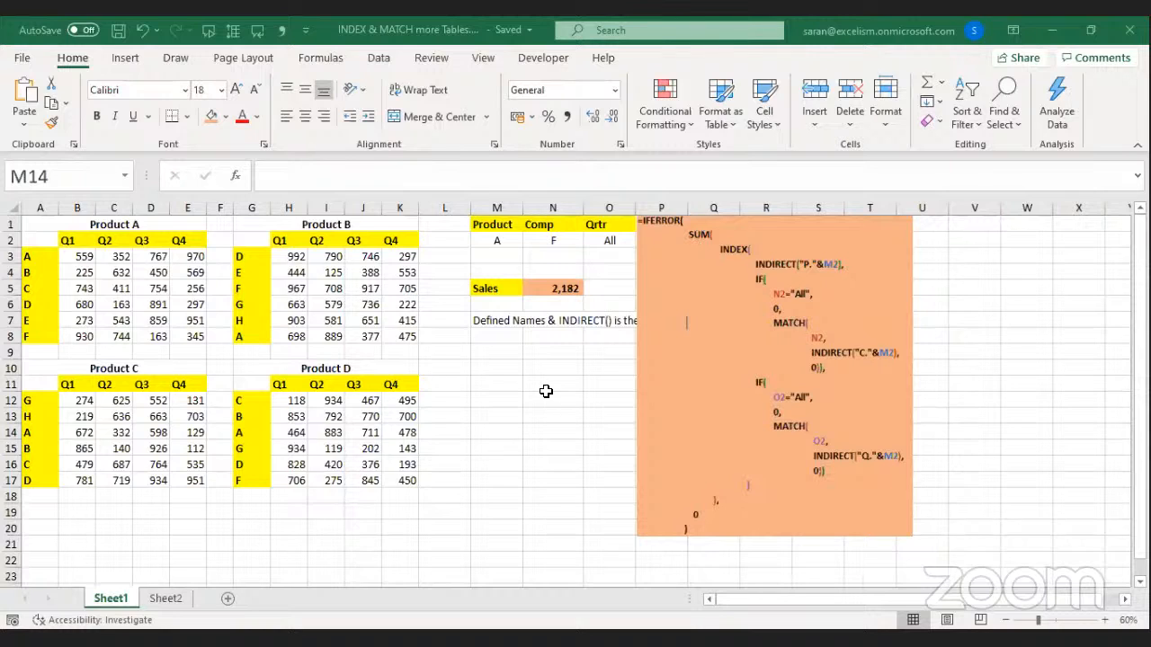
click(468, 361)
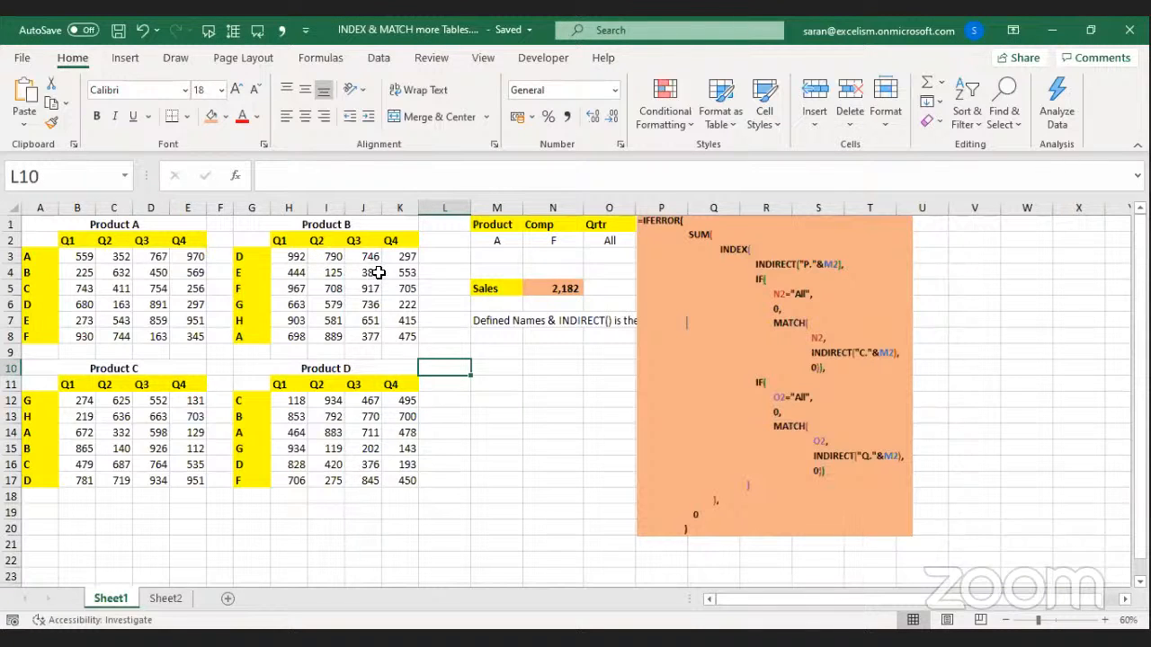
click(488, 369)
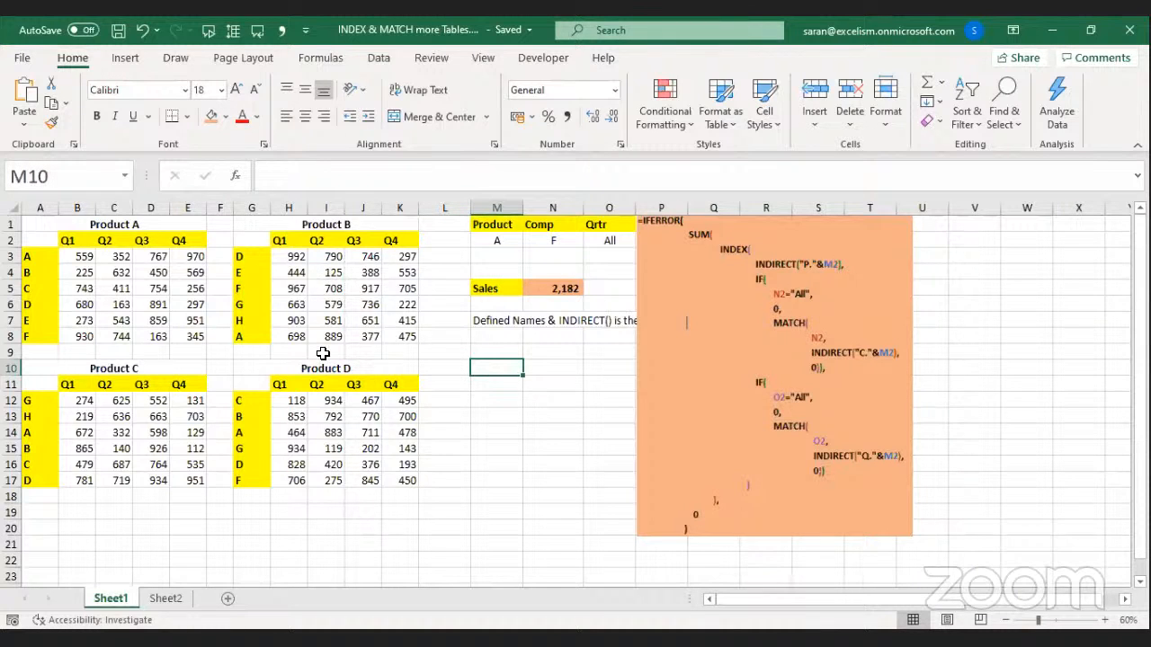
click(490, 324)
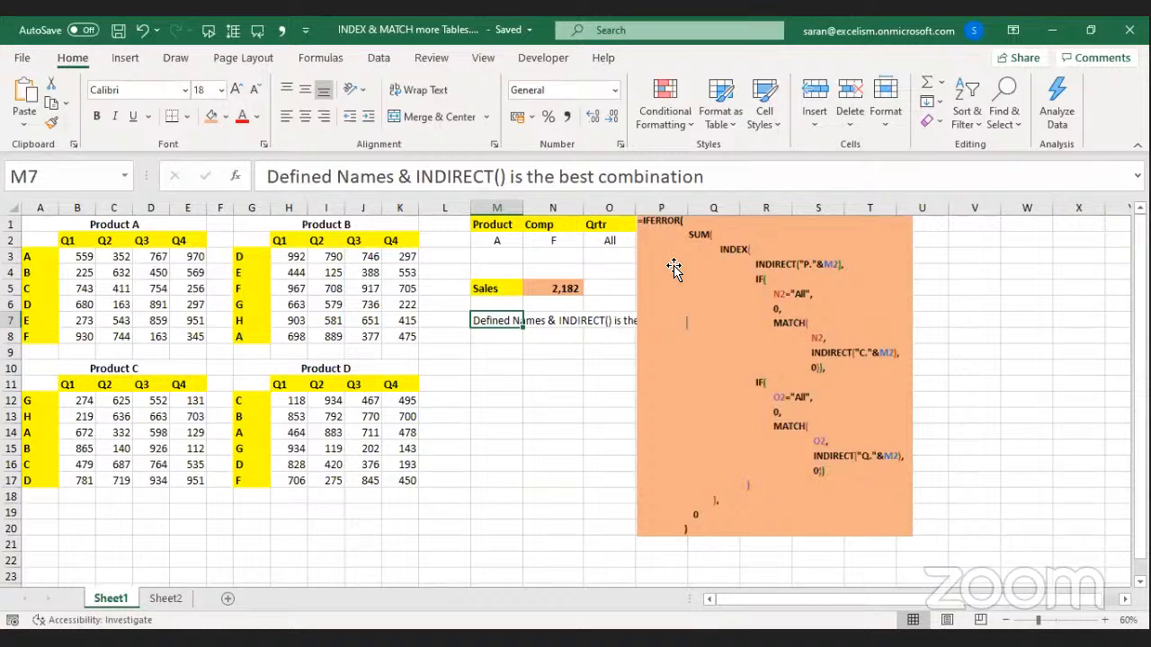
click(554, 286)
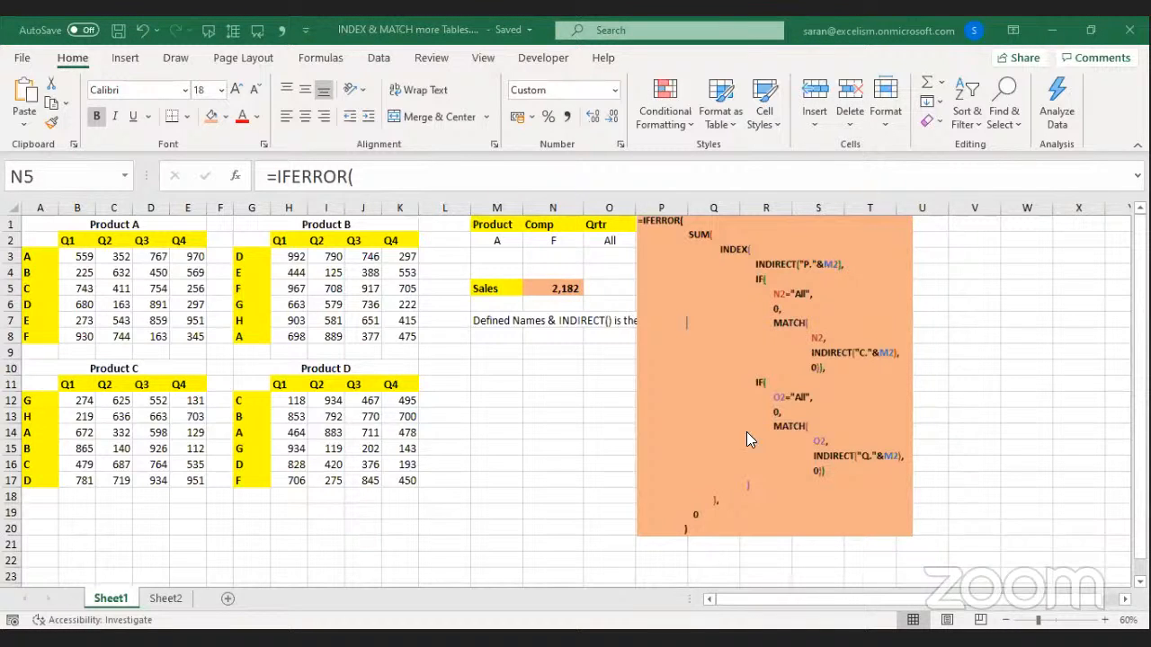
click(483, 380)
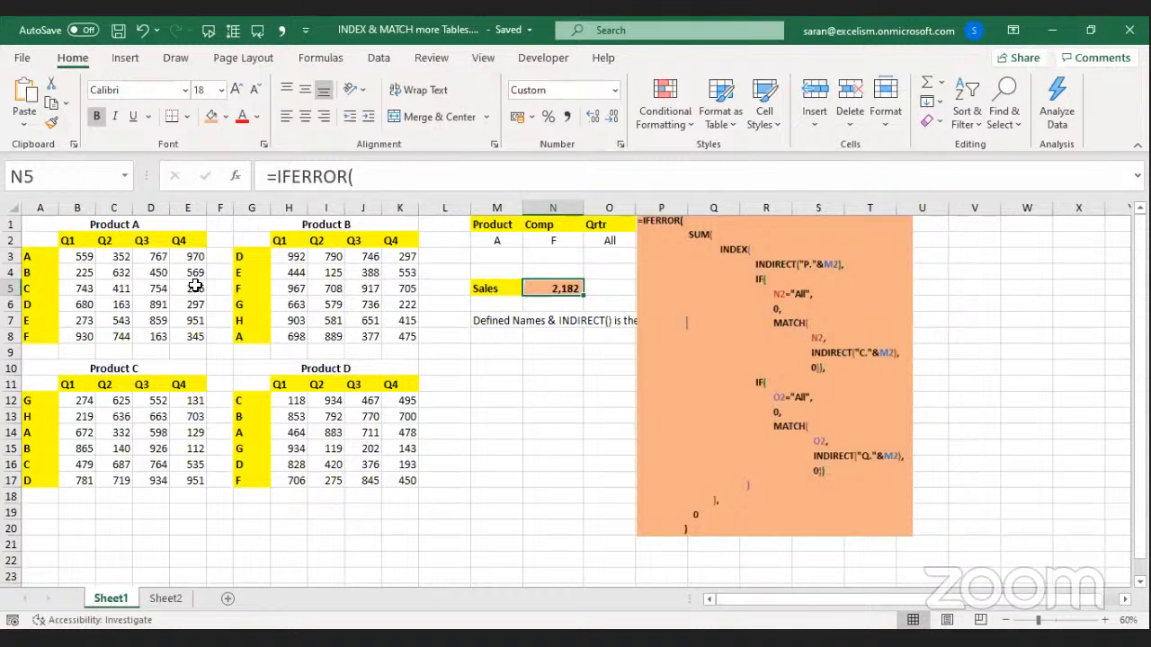
drag(43, 223, 338, 481)
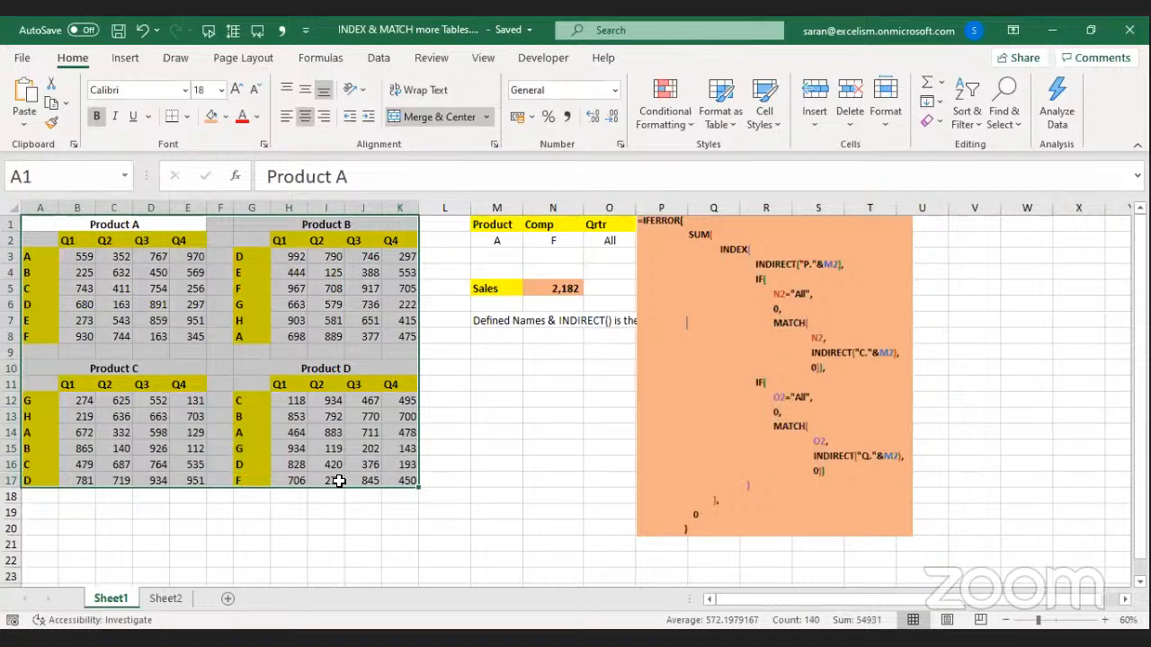
click(47, 271)
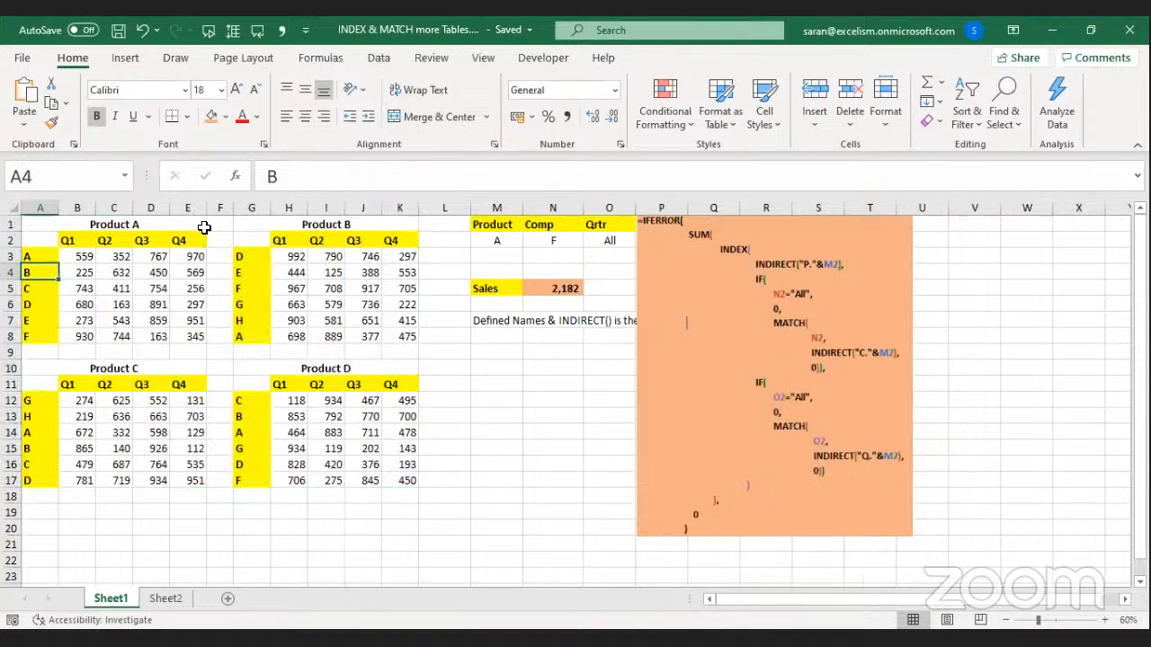
click(517, 243)
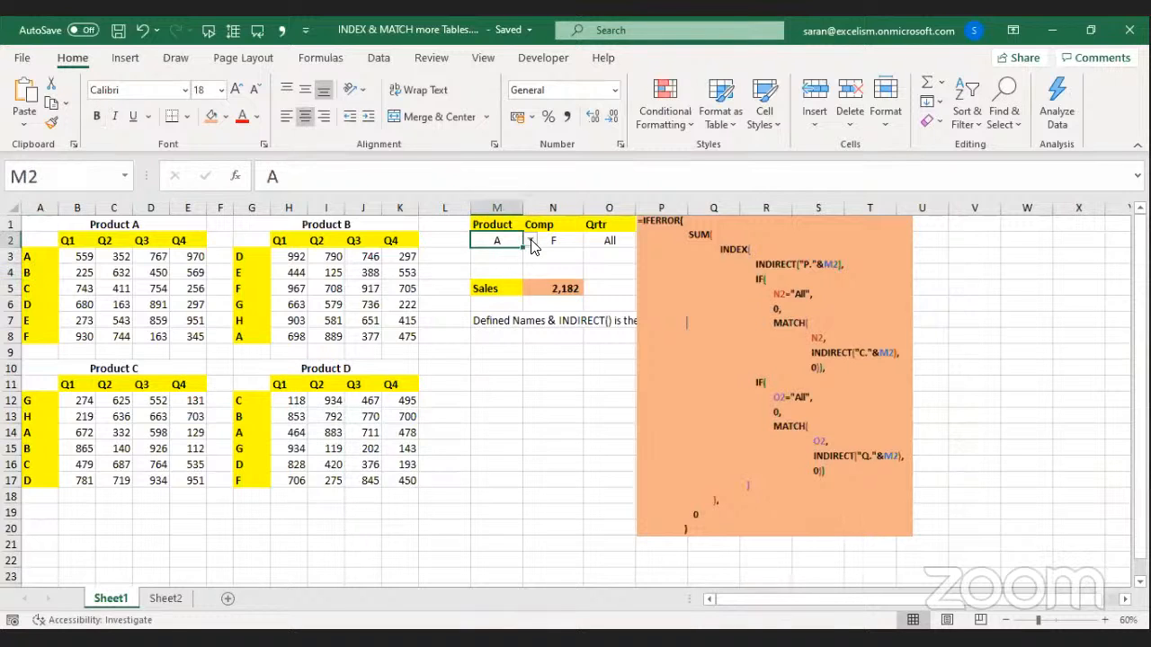
click(654, 368)
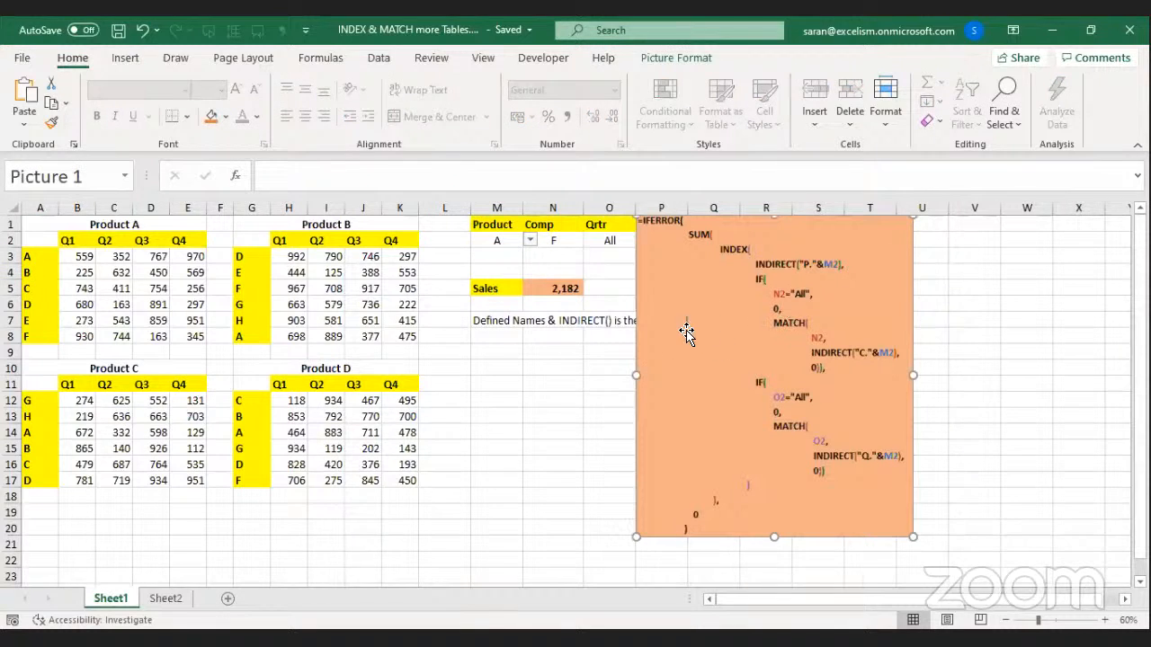
click(621, 338)
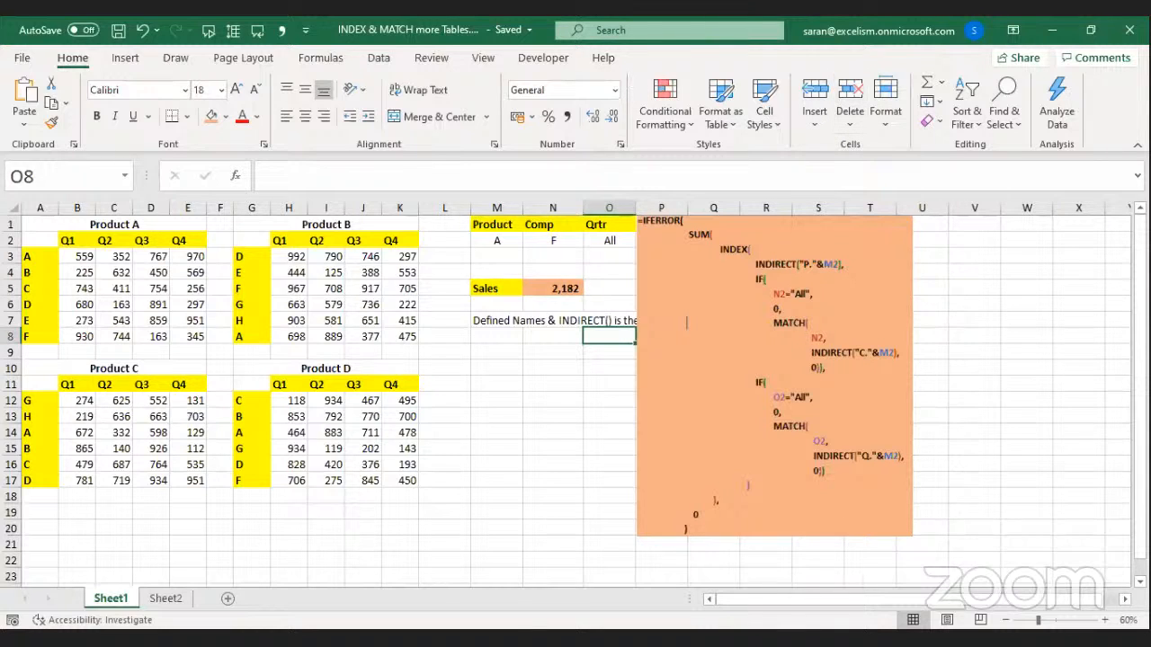
key(alt+Tab)
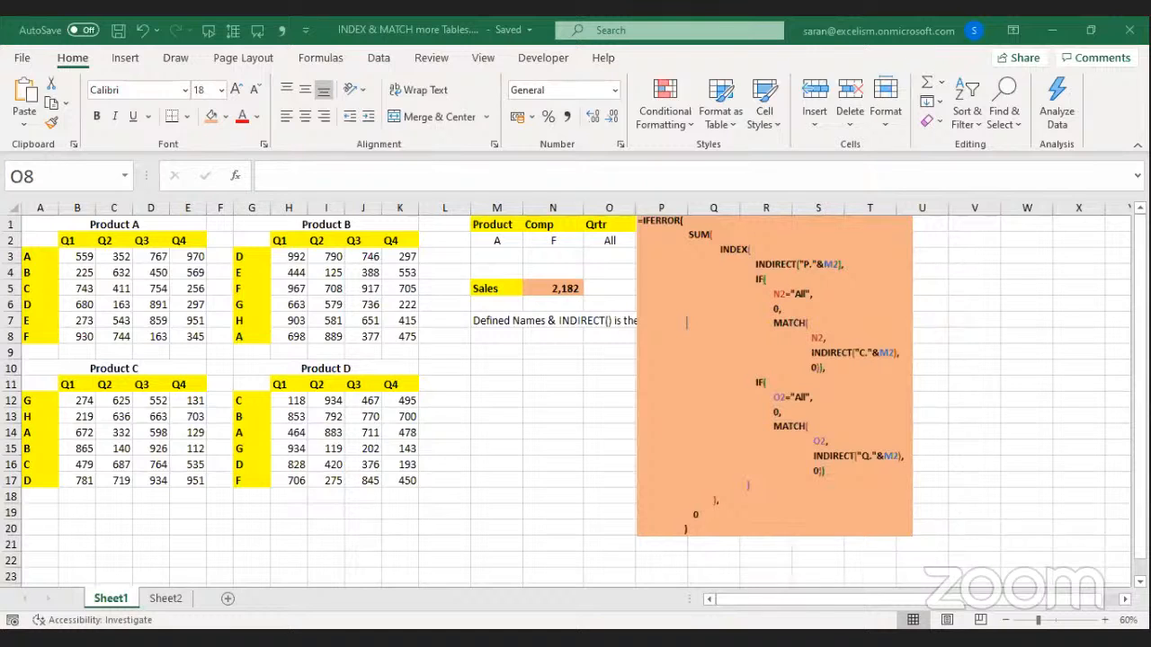
click(563, 390)
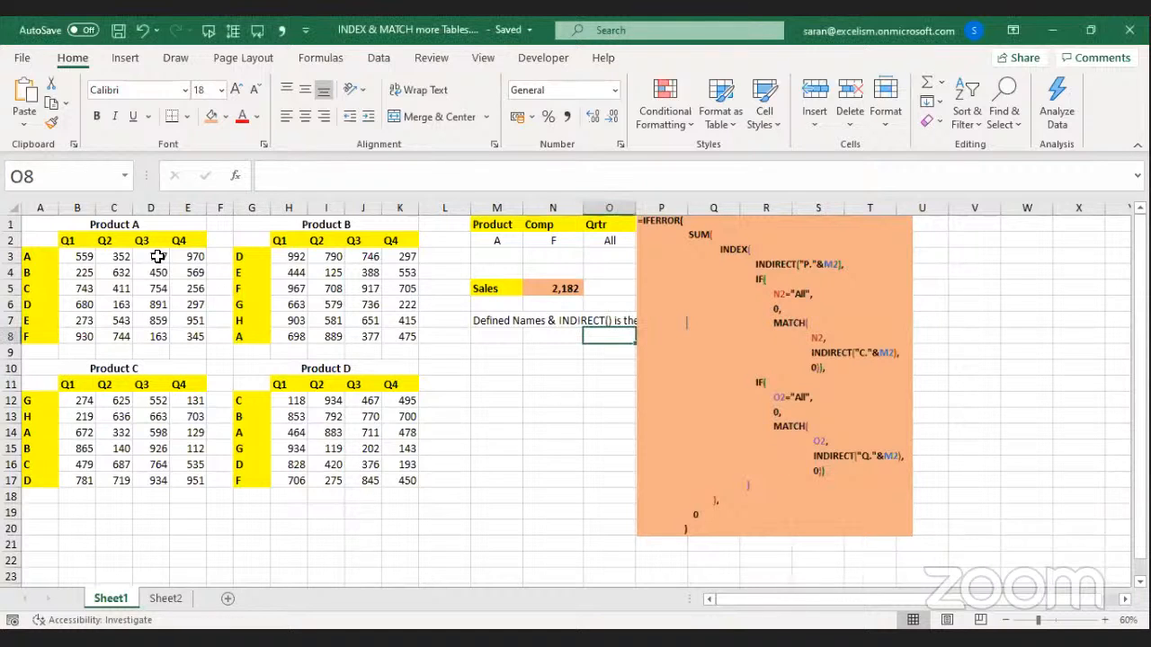
drag(70, 221, 114, 348)
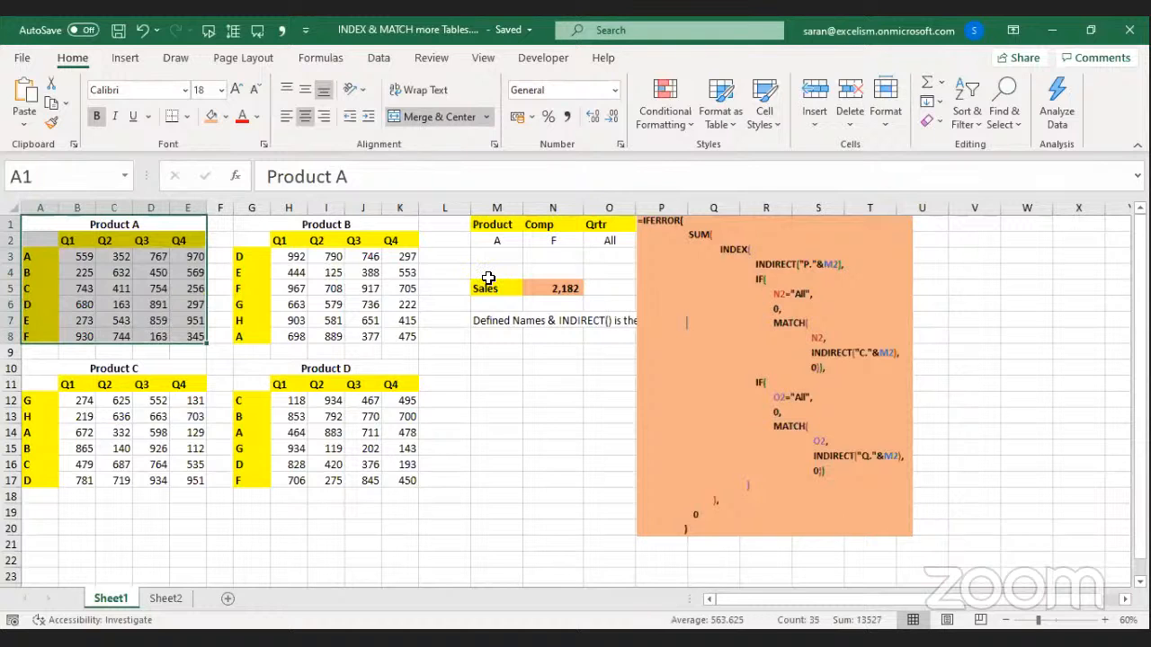
click(290, 288)
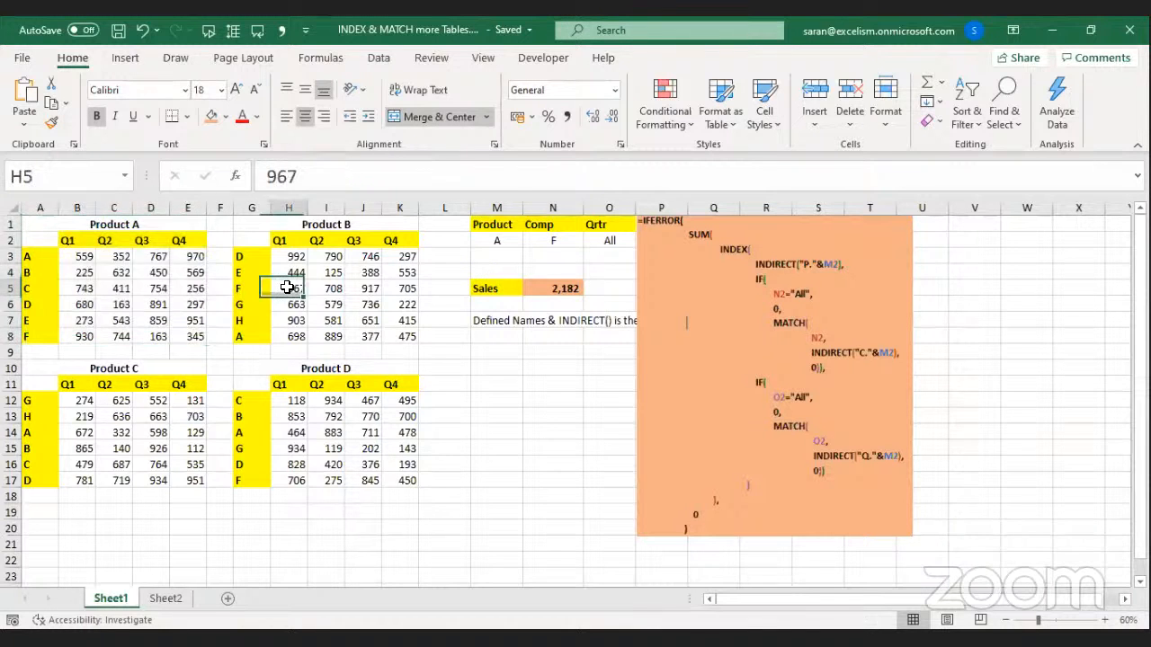
drag(84, 256, 198, 338)
click(297, 260)
drag(306, 272, 396, 352)
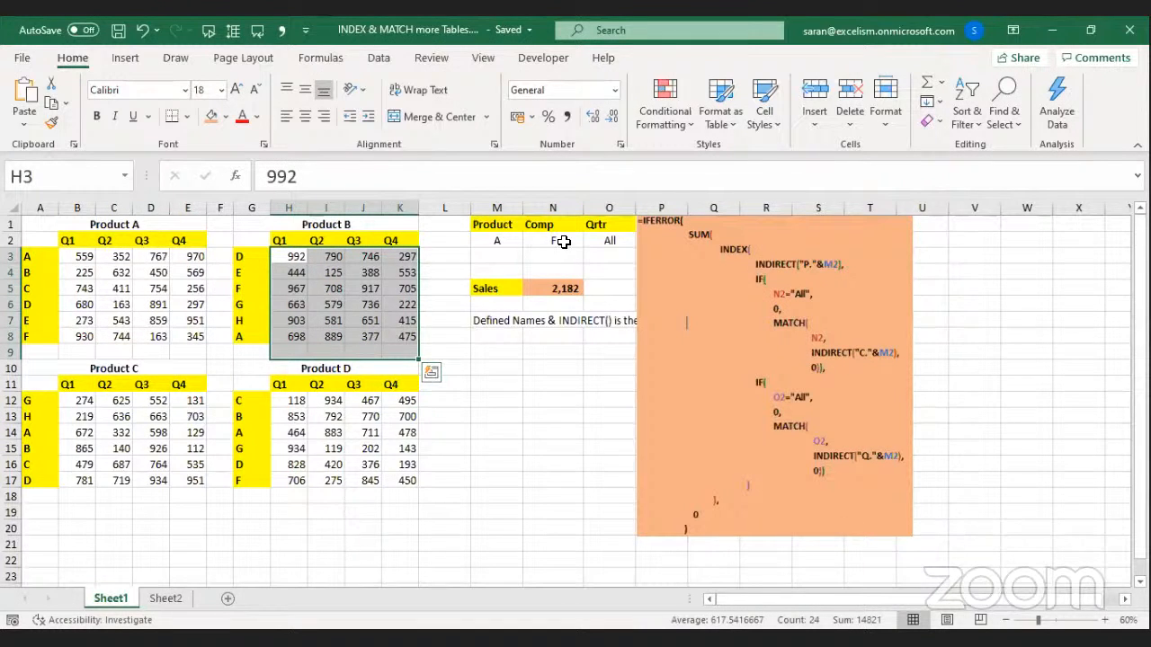
click(558, 288)
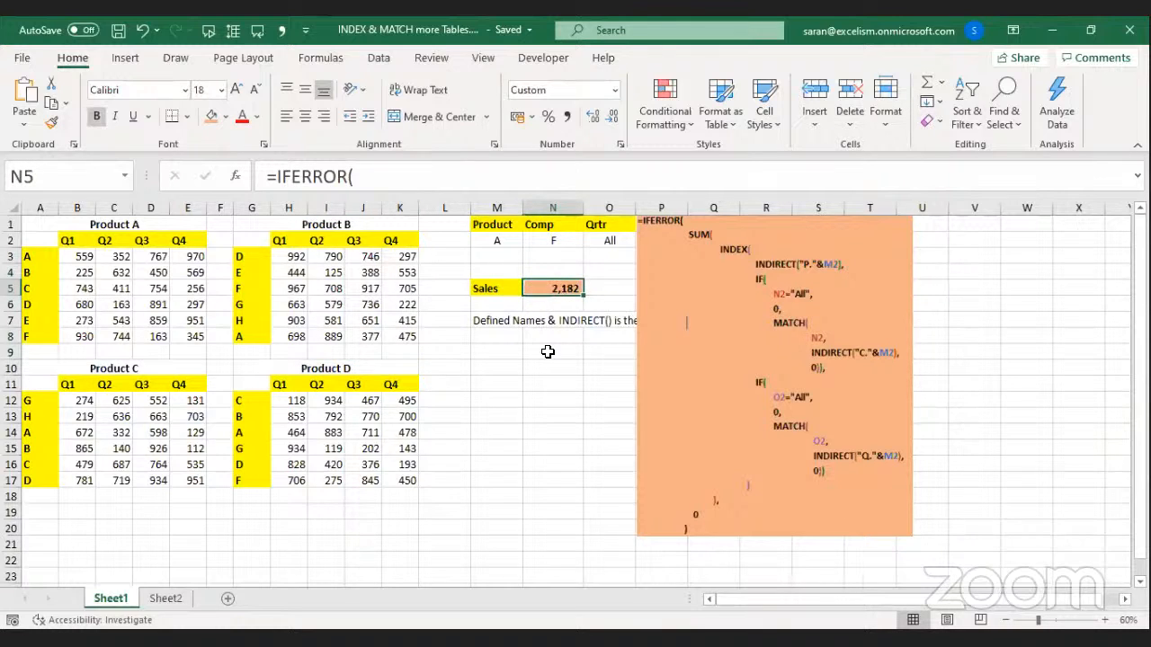
double_click(567, 287)
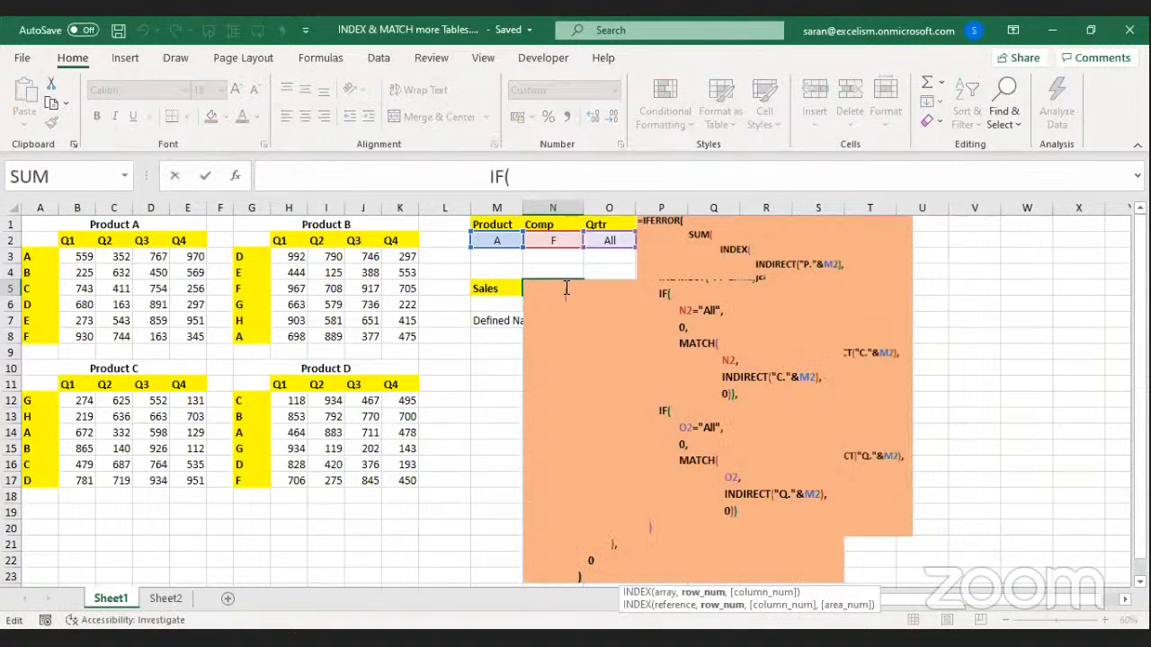
key(Escape)
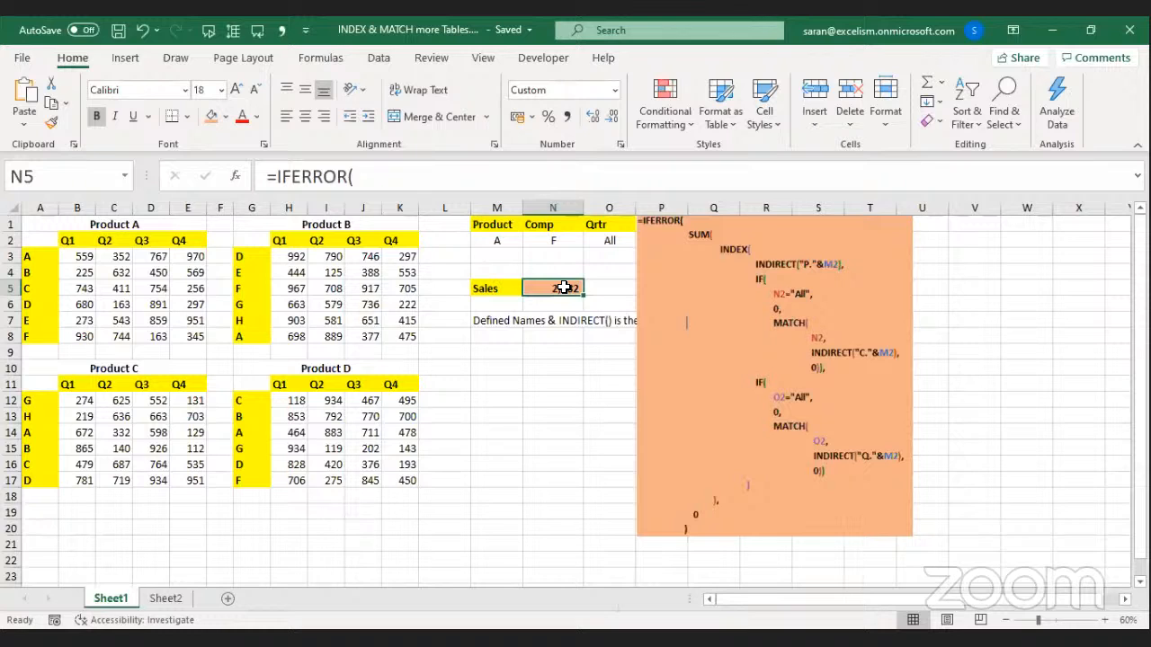